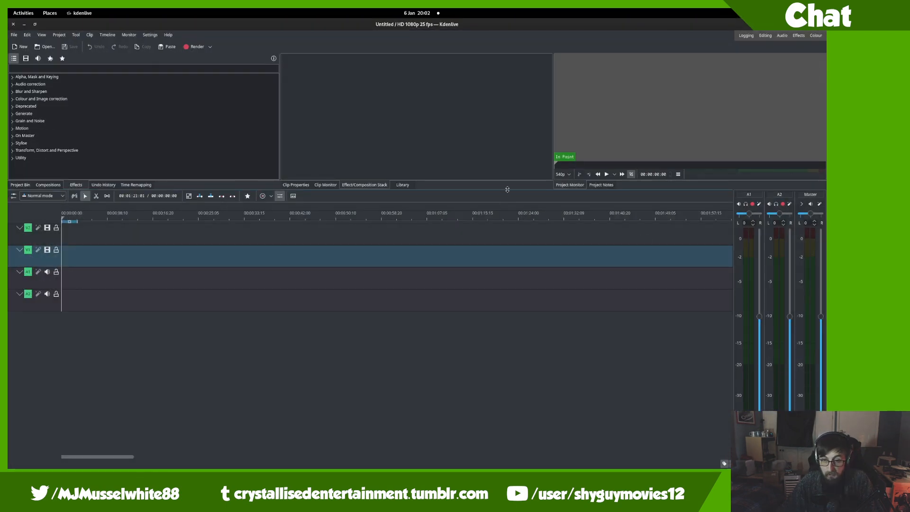
- Try to open the recent project a7000_software_upgrade.kdenlive and dismiss the clip problems dialog
drag(507, 189, 505, 273)
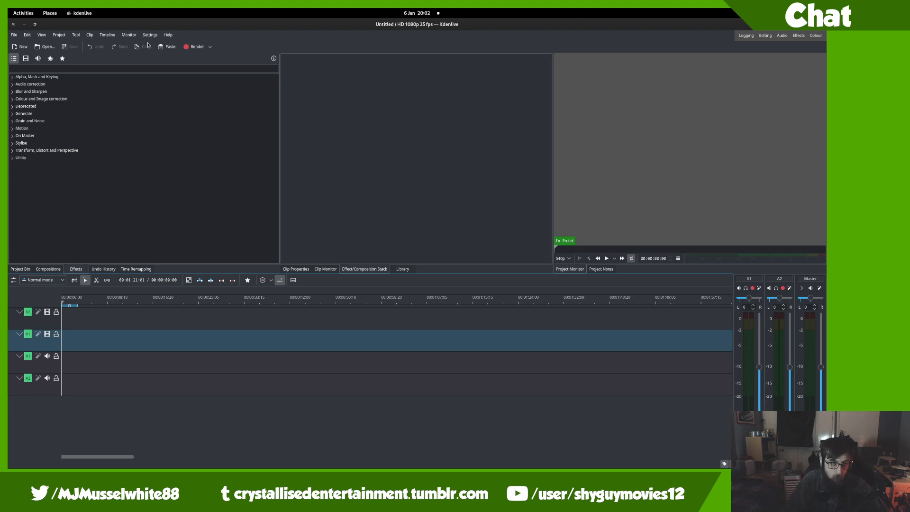
click(14, 34)
mouse_move(30, 60)
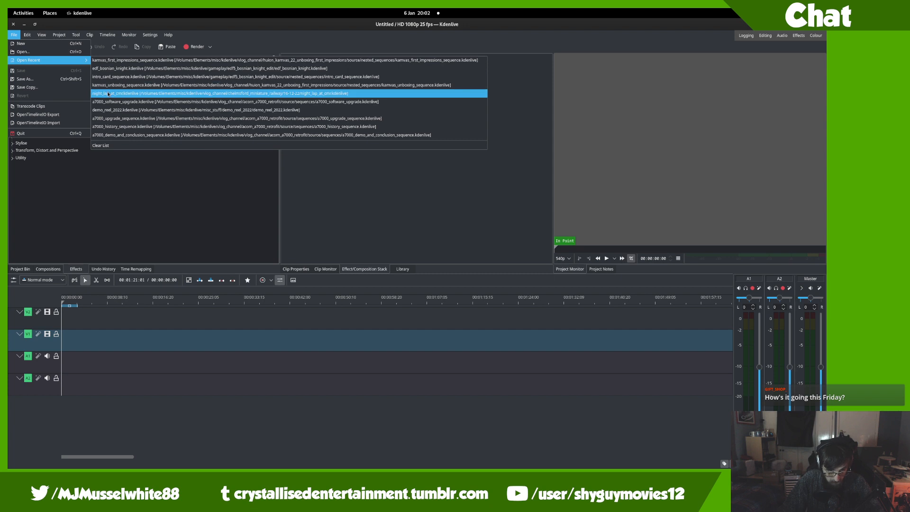
click(107, 102)
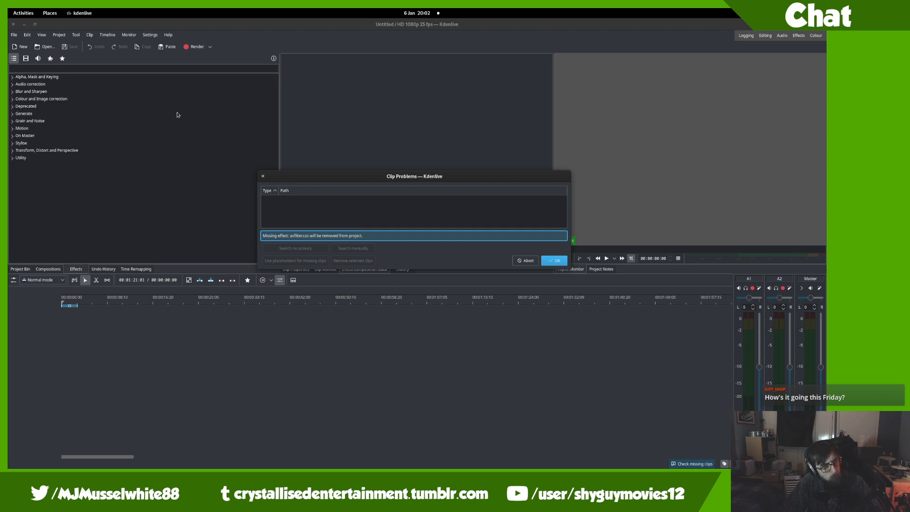
click(264, 175)
- View the About KDE information, including its pages on reporting bugs and joining KDE, and close it
click(168, 34)
click(194, 111)
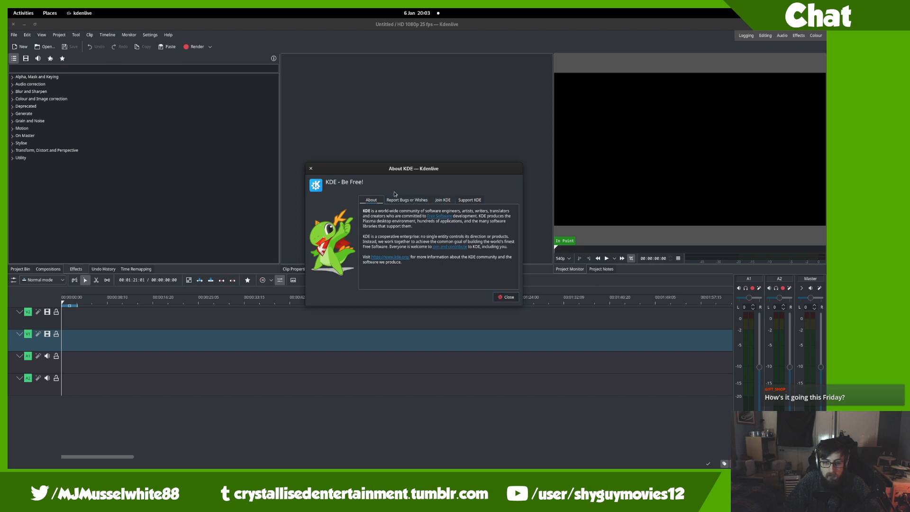
click(406, 200)
click(444, 200)
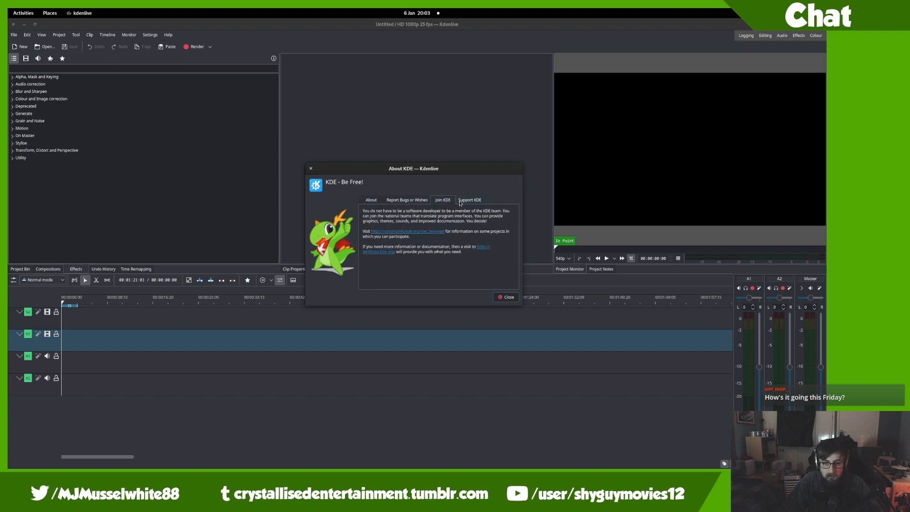
click(503, 297)
- Close the running Kdenlive and launch the copy stored in the home folder under Applications/kdenlive
click(13, 24)
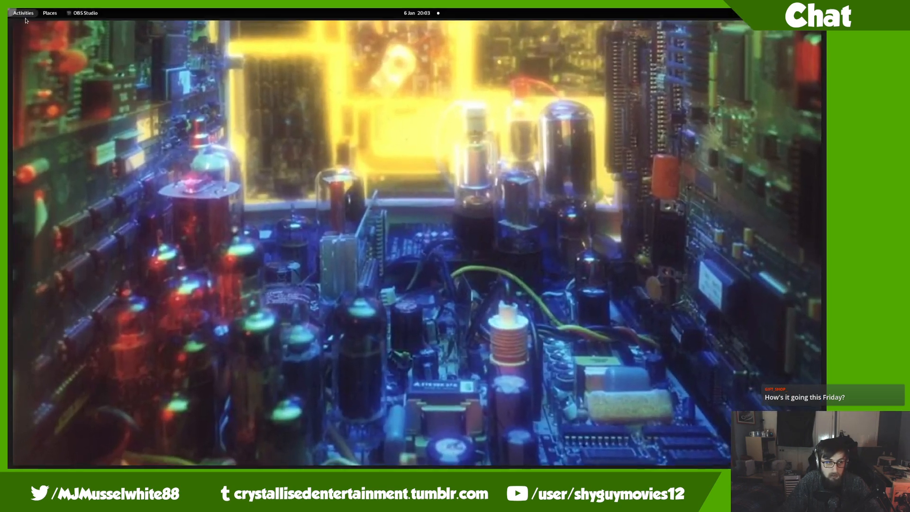
click(50, 12)
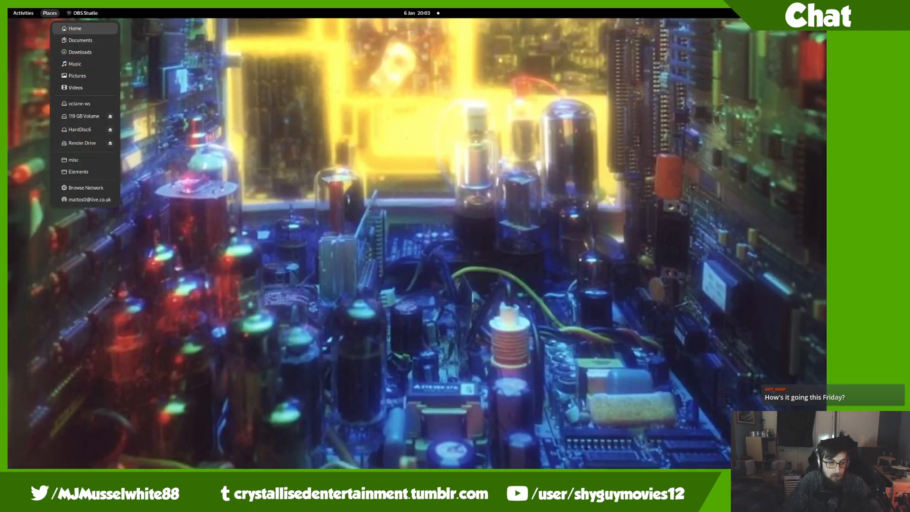
click(61, 32)
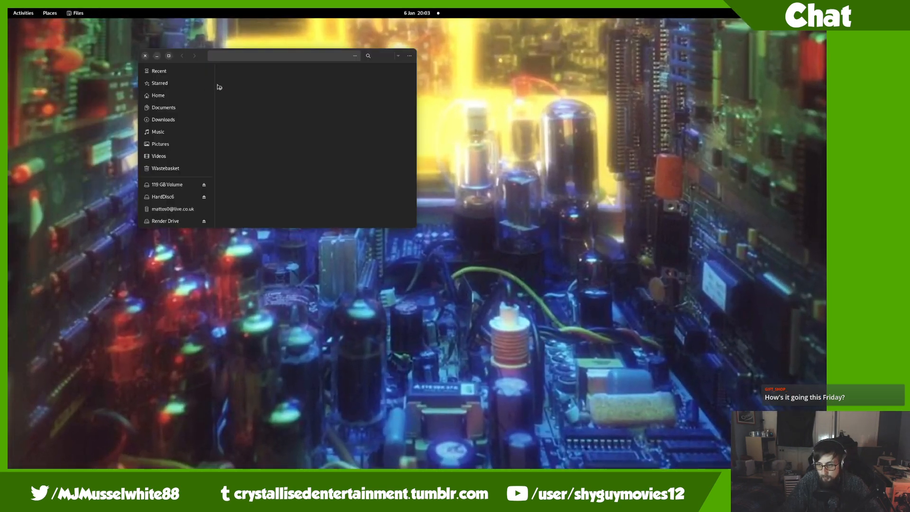
drag(268, 51, 332, 117)
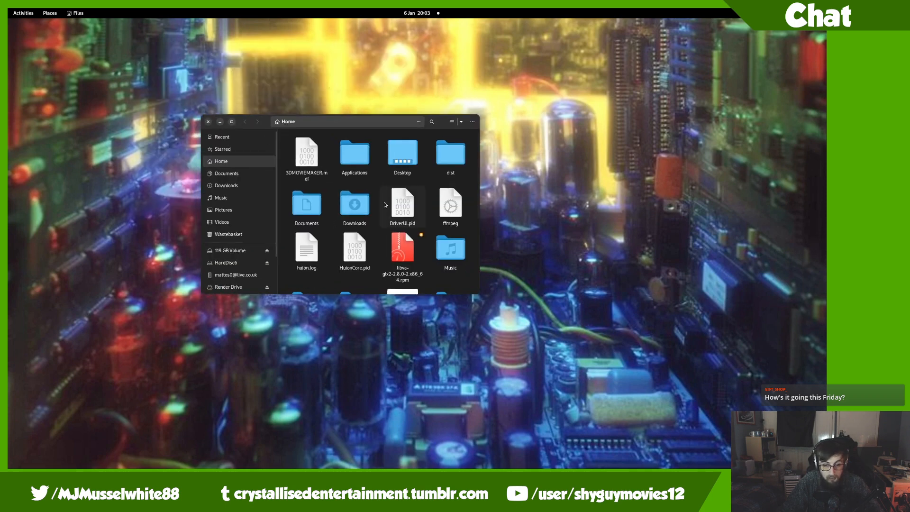
double_click(356, 171)
scroll(375, 186, down, 2)
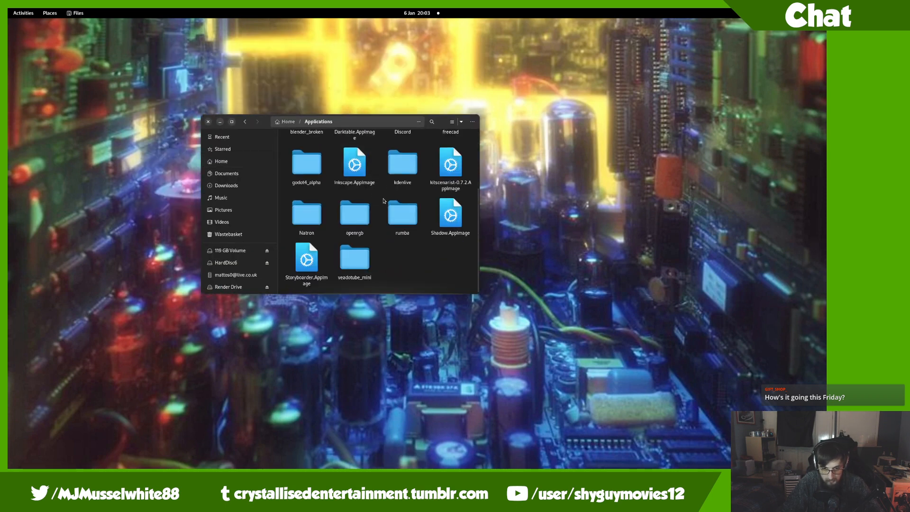
double_click(397, 171)
click(307, 217)
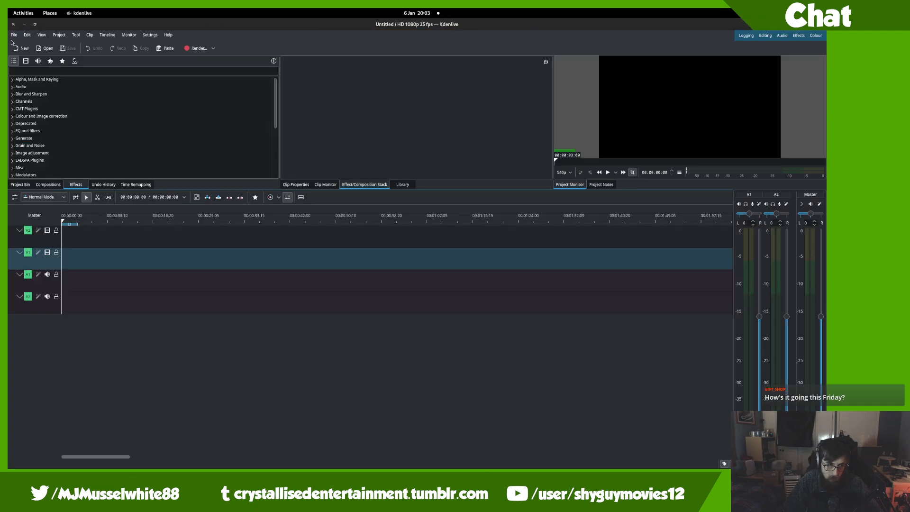
- Open the recent project a7000_software_upgrade.kdenlive and enlarge the monitor and effects area above the timeline
click(14, 34)
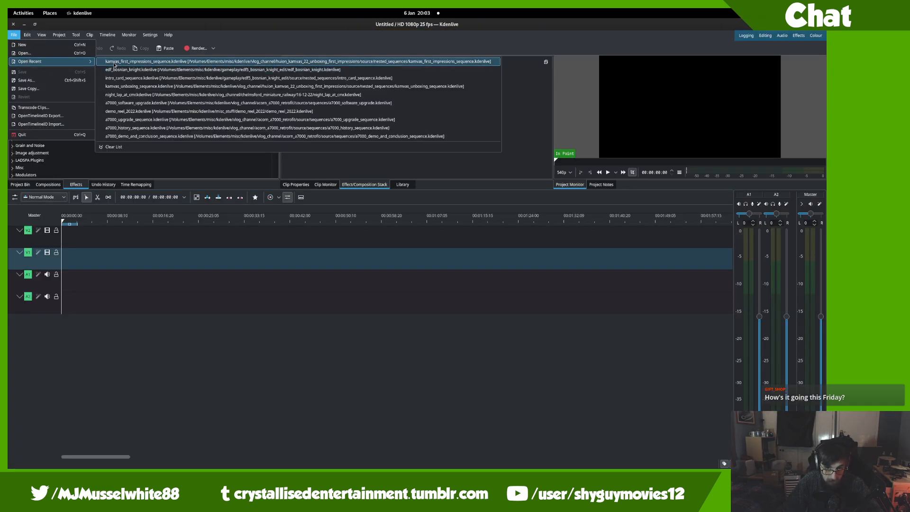
click(127, 103)
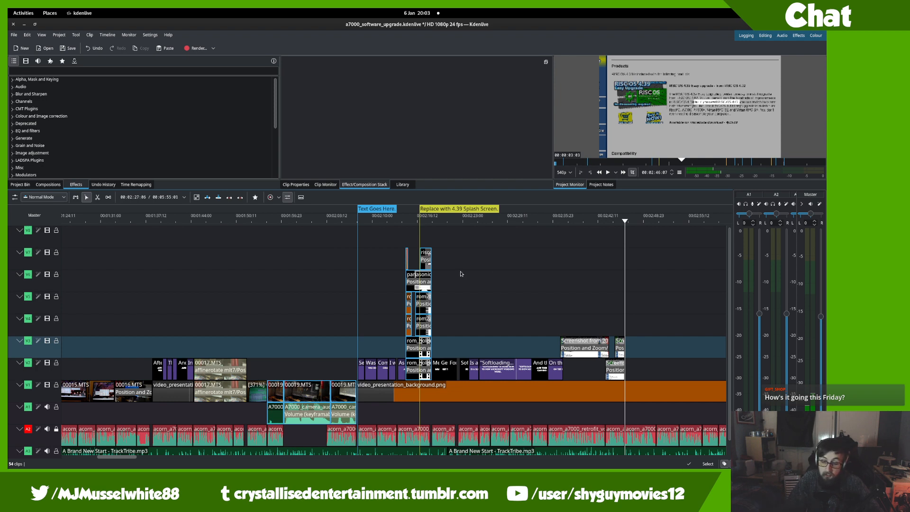
drag(509, 325, 465, 303)
drag(479, 187, 478, 276)
- Play a short stretch of the sequence from the "Text Goes Here." marker just before the splash screen marker
drag(506, 339, 517, 364)
drag(388, 347, 398, 372)
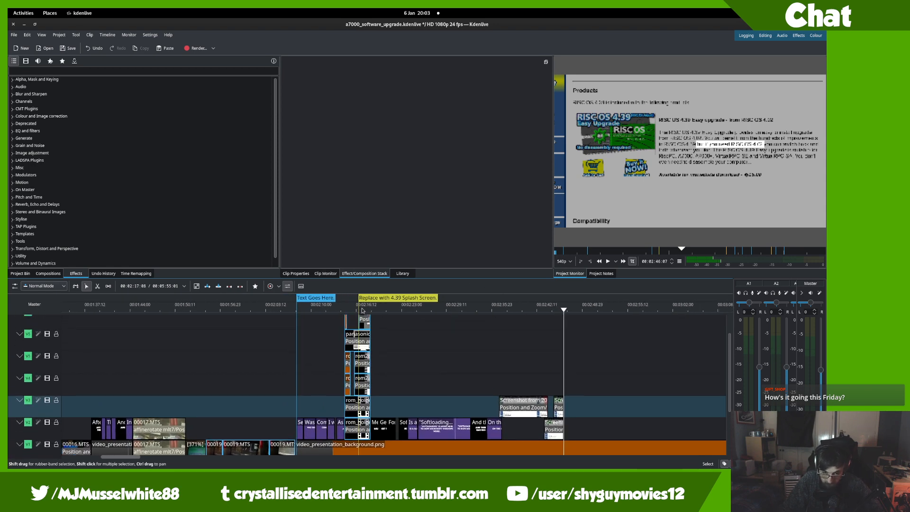
drag(516, 383, 520, 333)
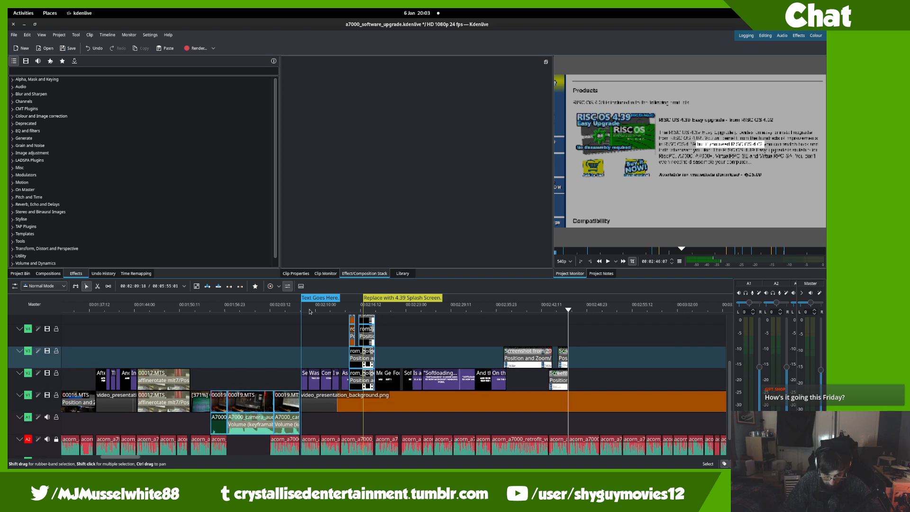
click(301, 308)
drag(315, 322, 370, 316)
key(space)
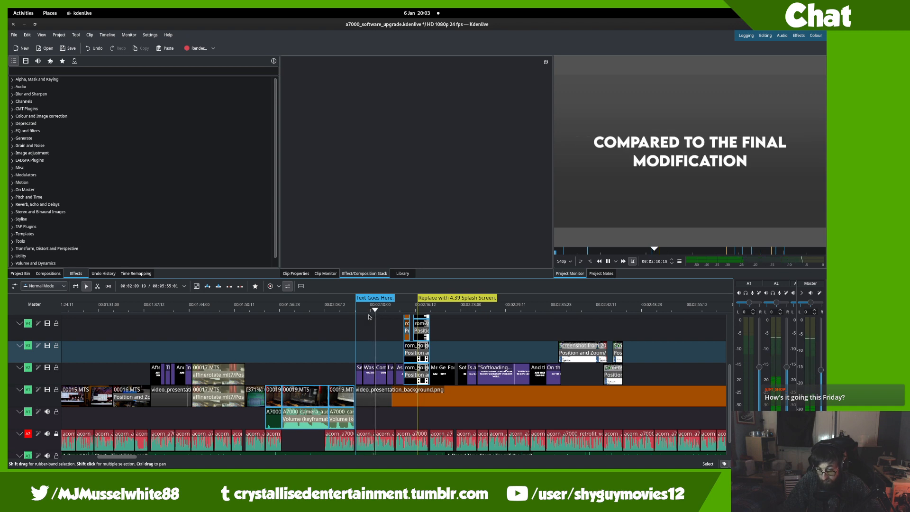
key(space)
- Scrub the 00019.MTS footage and look over the rest of the sequence up to about 00:04:55
drag(180, 382, 255, 355)
scroll(345, 396, down, 1)
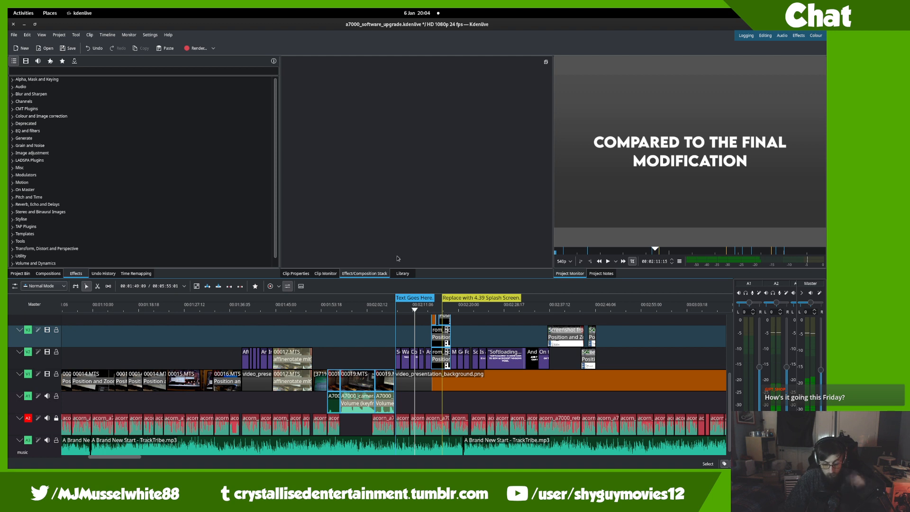
click(361, 324)
drag(361, 324, 376, 321)
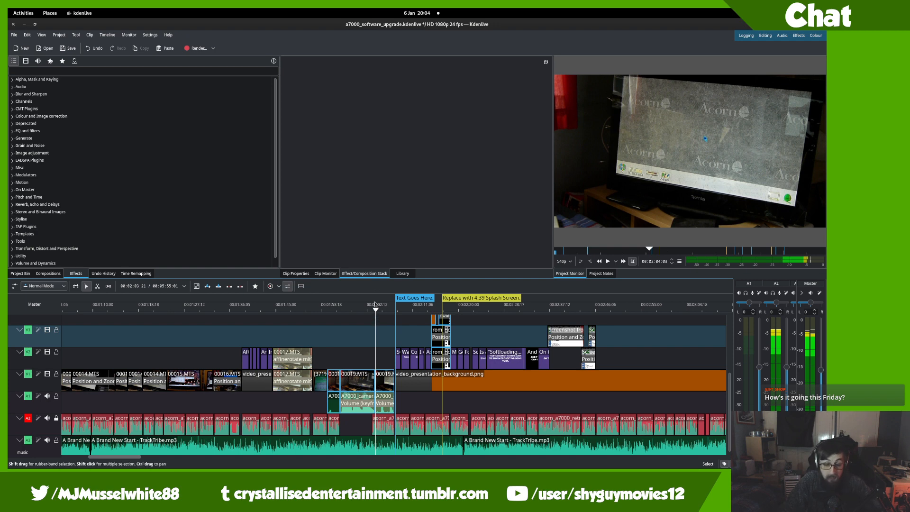
scroll(522, 302, right, 2)
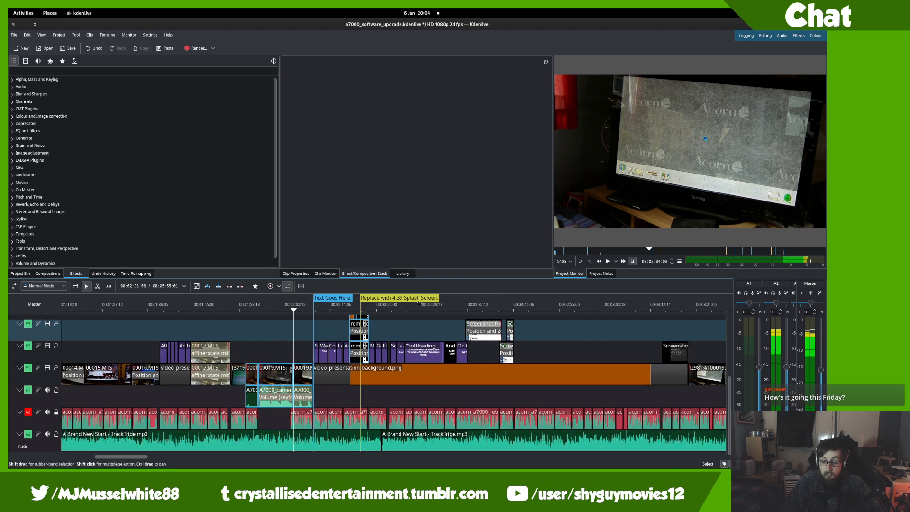
scroll(554, 378, right, 5)
scroll(553, 379, down, 1)
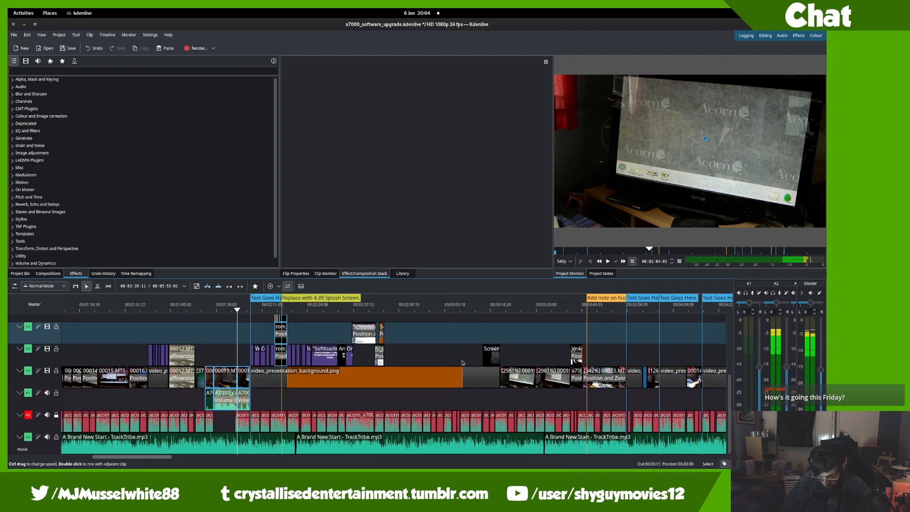
scroll(445, 377, right, 6)
click(515, 308)
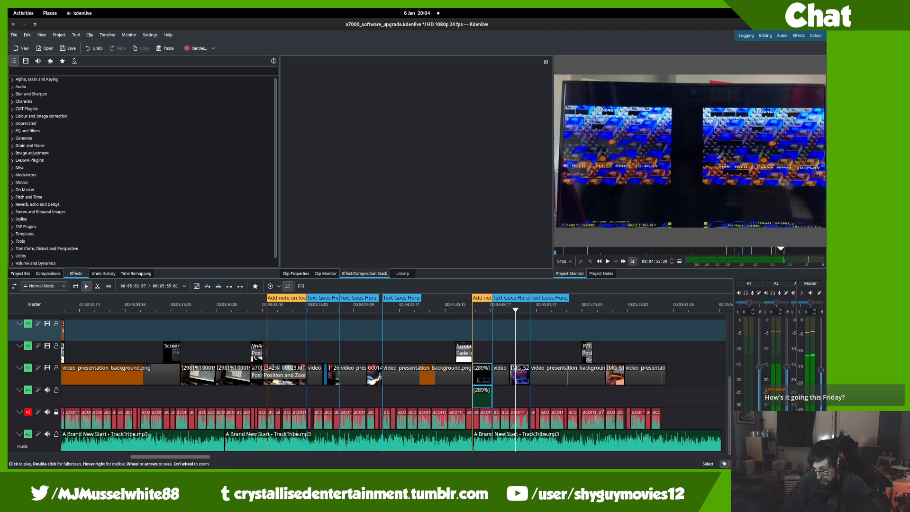
- Return to about 00:02:36 and play briefly where the "On the RISC OS Ltd side" title leads into the screenshot
scroll(626, 321, up, 5)
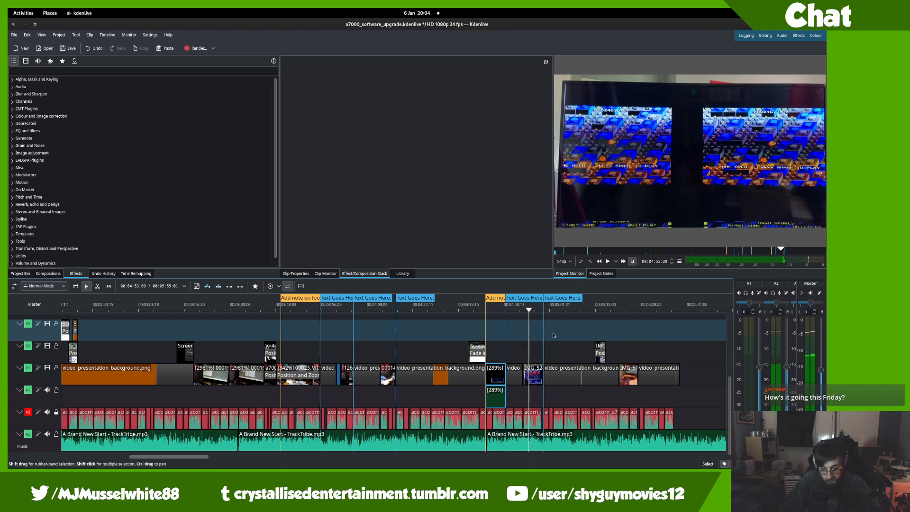
scroll(626, 321, up, 3)
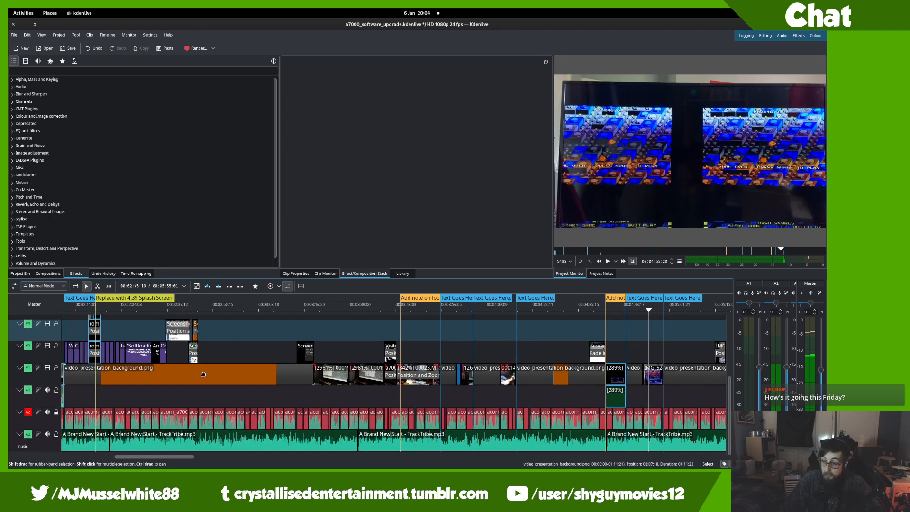
scroll(349, 374, up, 3)
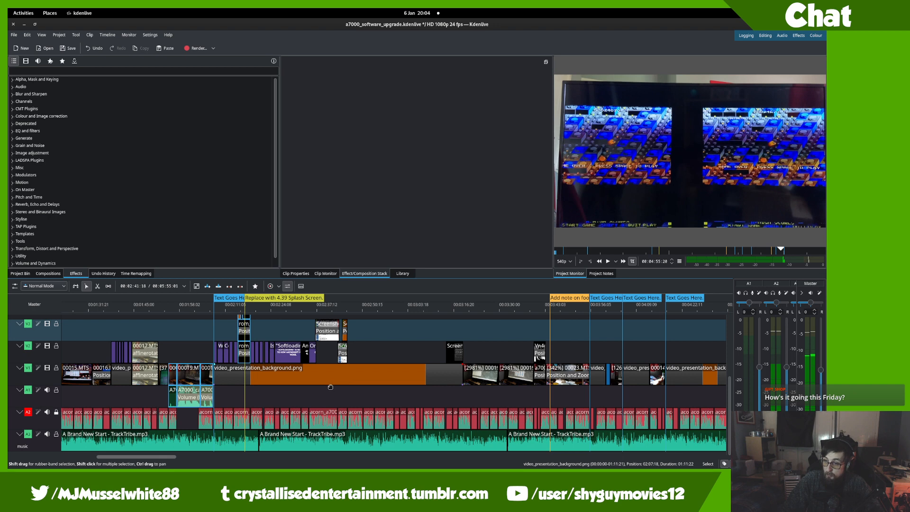
ctrl+scroll(343, 381, up, 3)
scroll(416, 357, up, 2)
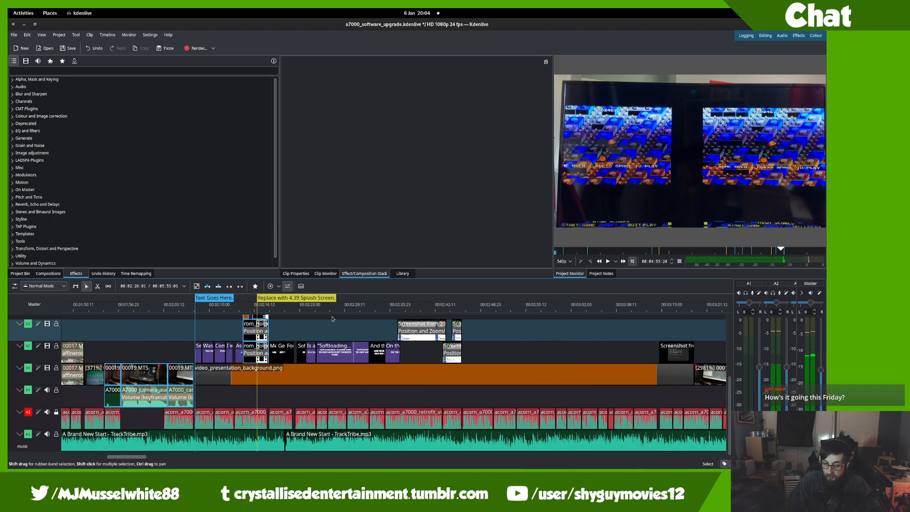
drag(378, 311, 394, 311)
key(space)
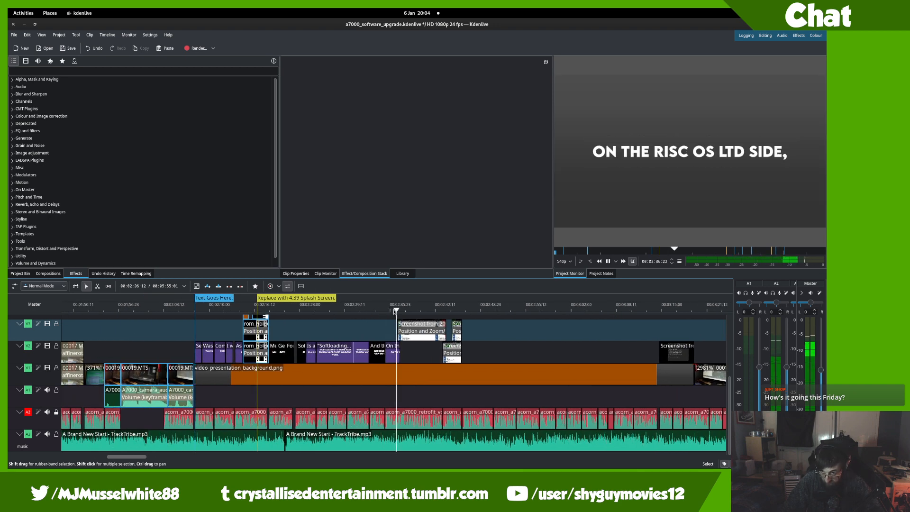
key(space)
- Reposition the screenshot clip after the RISC OS Ltd title to X -227, Y -1013 at its last Position and Zoom keyframe
click(411, 333)
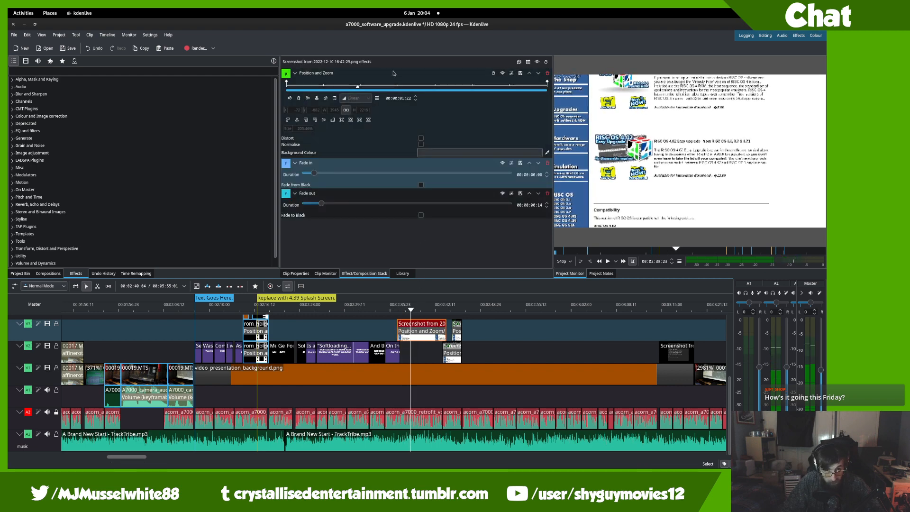
scroll(770, 85, down, 4)
scroll(769, 86, up, 2)
scroll(769, 85, up, 2)
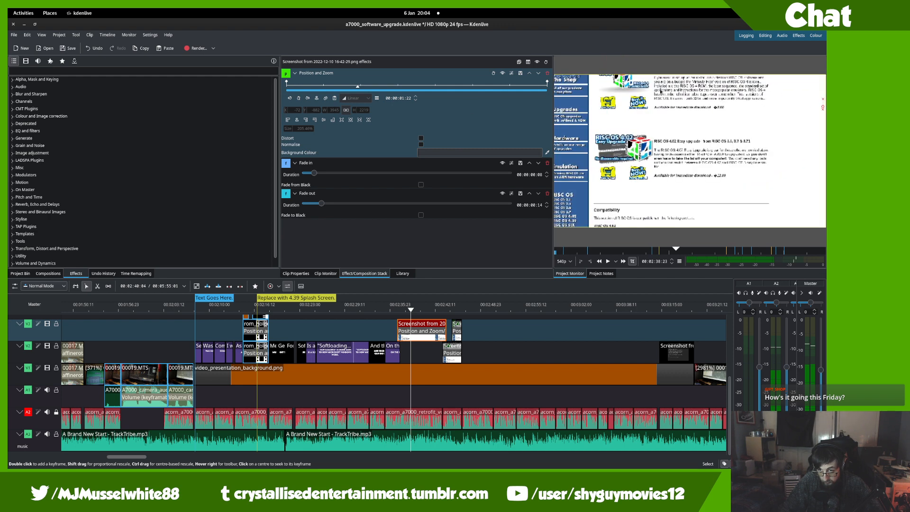
click(443, 88)
mouse_move(451, 93)
mouse_down()
mouse_move(599, 94)
mouse_move(224, 116)
mouse_move(793, 102)
mouse_up()
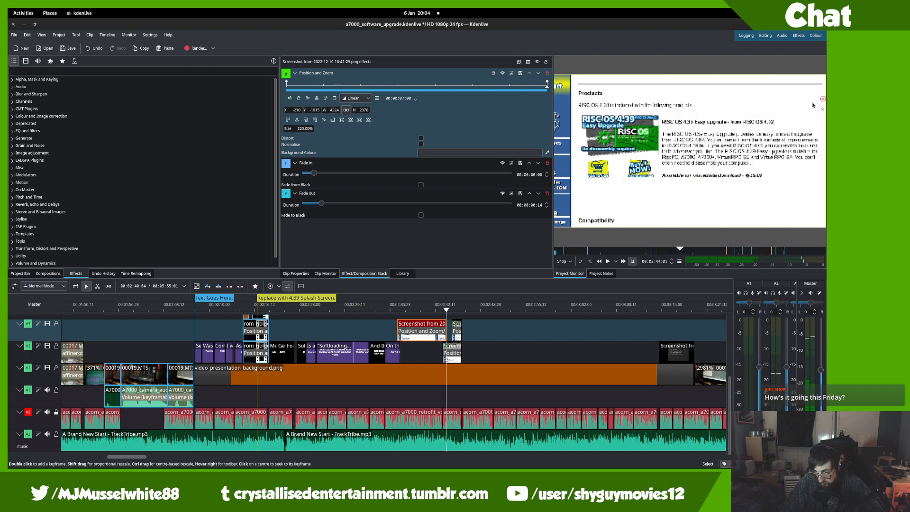
mouse_move(820, 106)
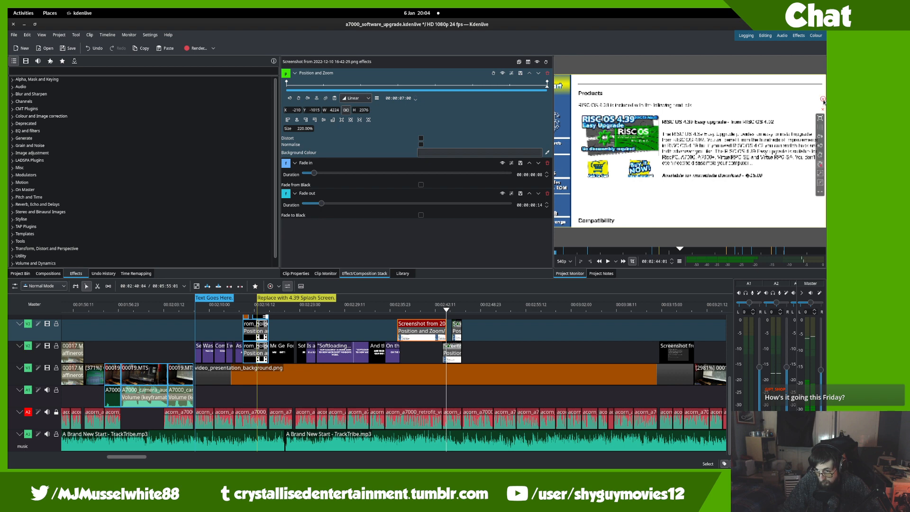
scroll(812, 107, down, 1)
drag(801, 107, 799, 108)
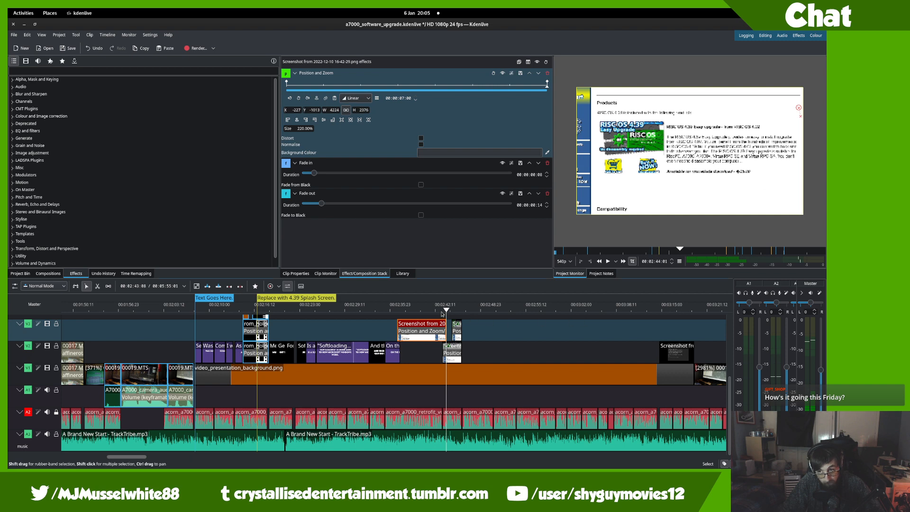
- Play back the repositioned screenshot clip to review its zoom movement, and stop at about 00:02:40
click(398, 315)
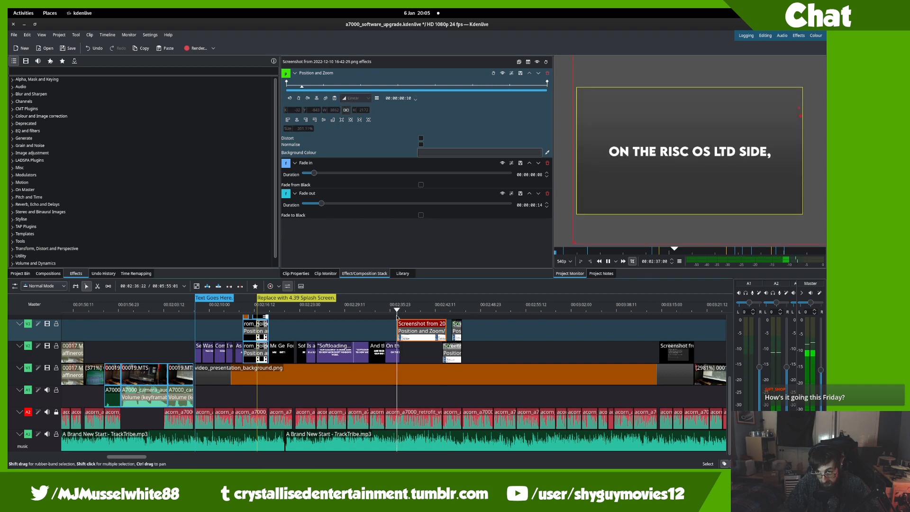
scroll(472, 349, up, 1)
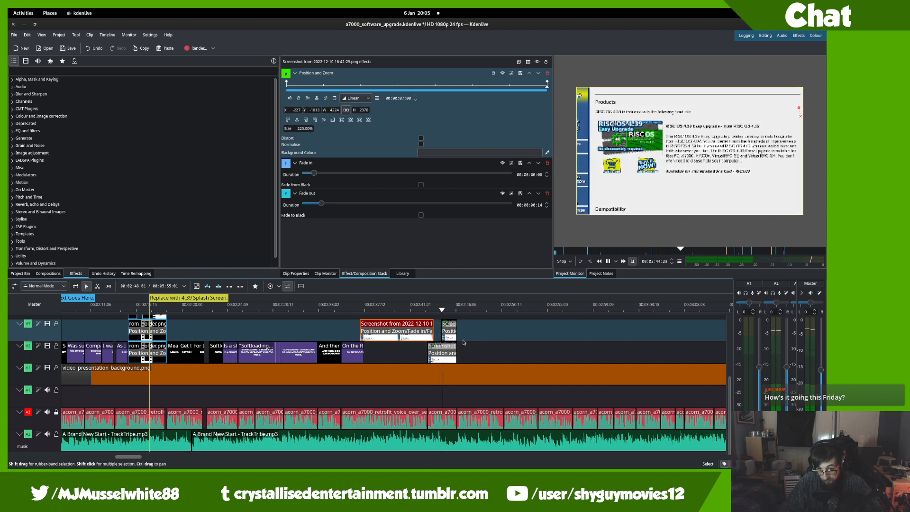
click(375, 313)
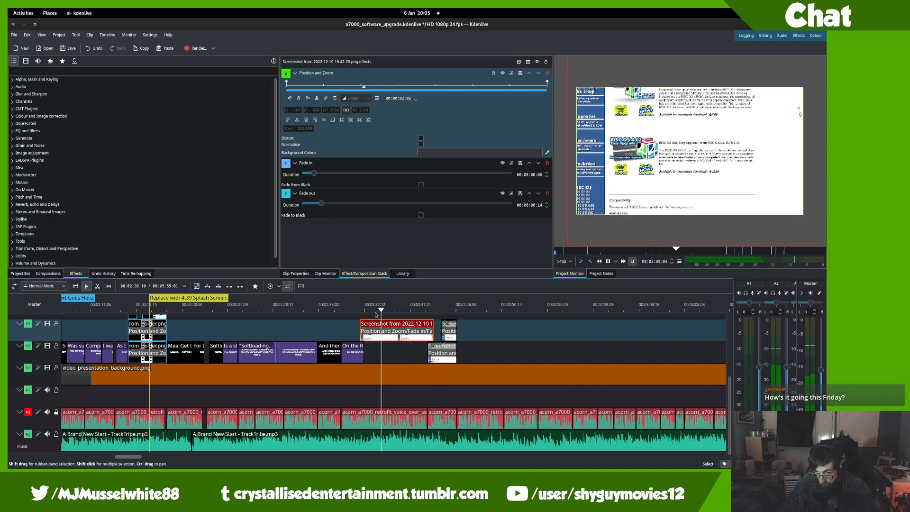
key(space)
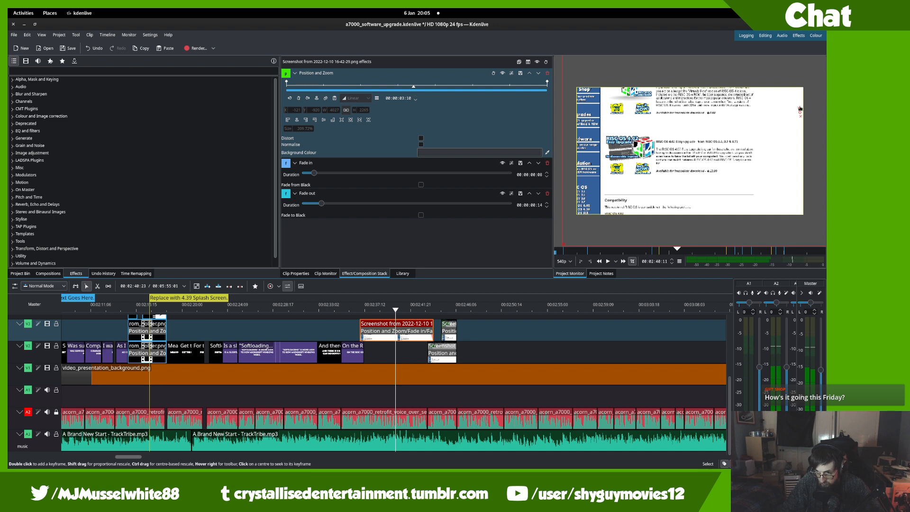
drag(798, 110, 796, 115)
key(ctrl+z)
key(ctrl+z)
- Move the 16-42-29 screenshot clip to X -192, Y -1013 at its last Position and Zoom keyframe and play it back from its start
click(308, 99)
drag(799, 107, 802, 107)
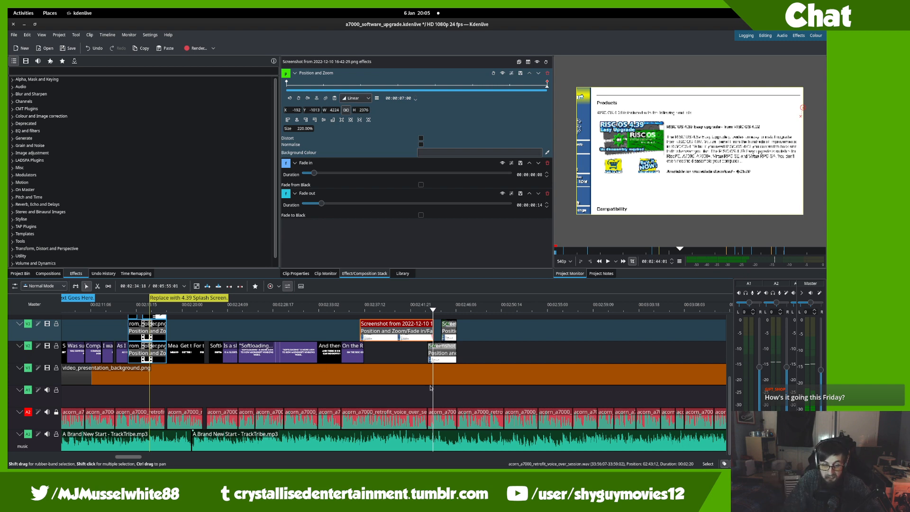
scroll(430, 362, up, 3)
scroll(324, 355, up, 4)
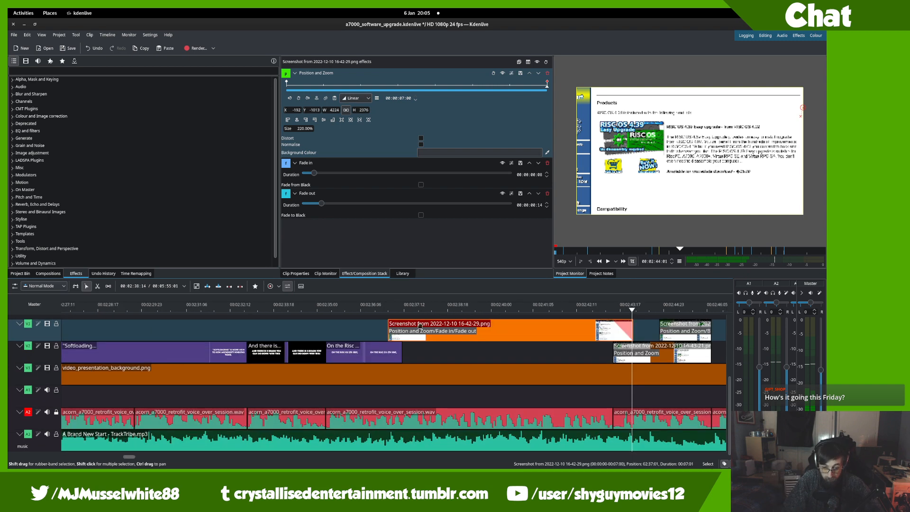
click(373, 311)
key(space)
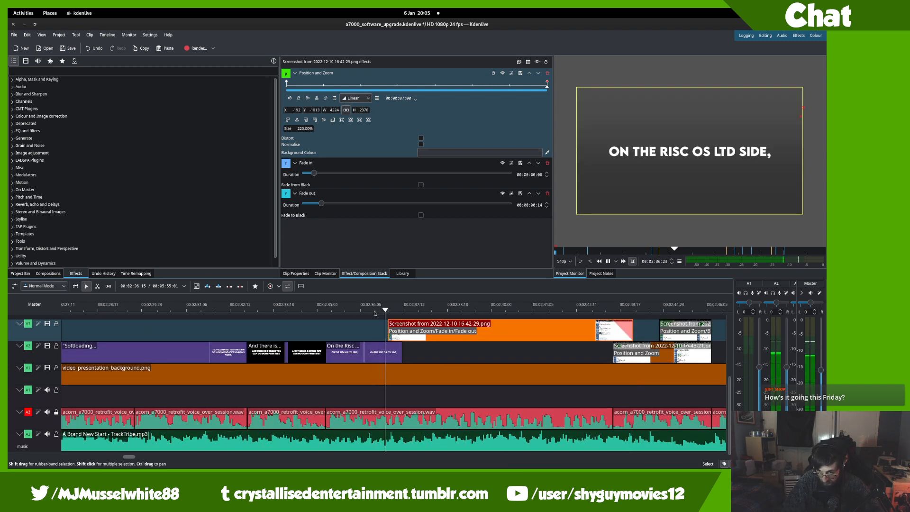
click(607, 265)
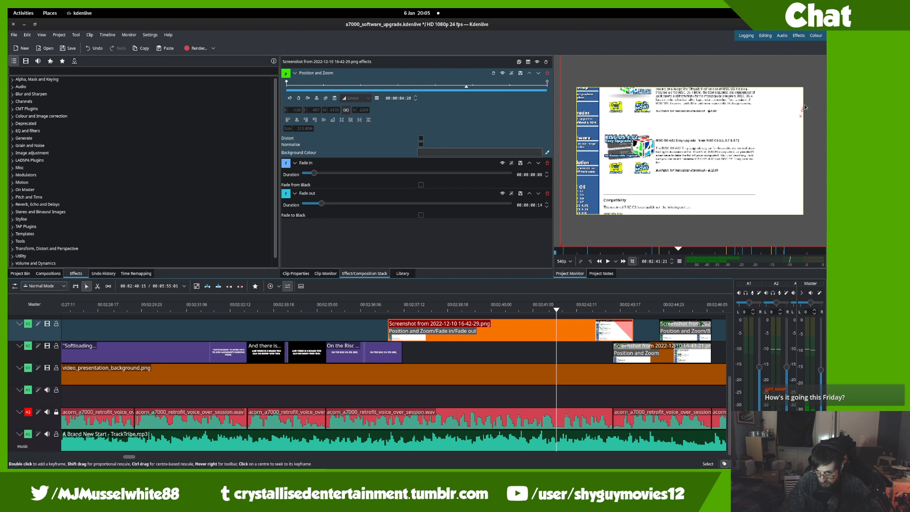
- Disable the screenshot clip's Fade out, shift the image to X -265, Y -1016 at its last Position and Zoom keyframe, and scrub through the move
click(547, 82)
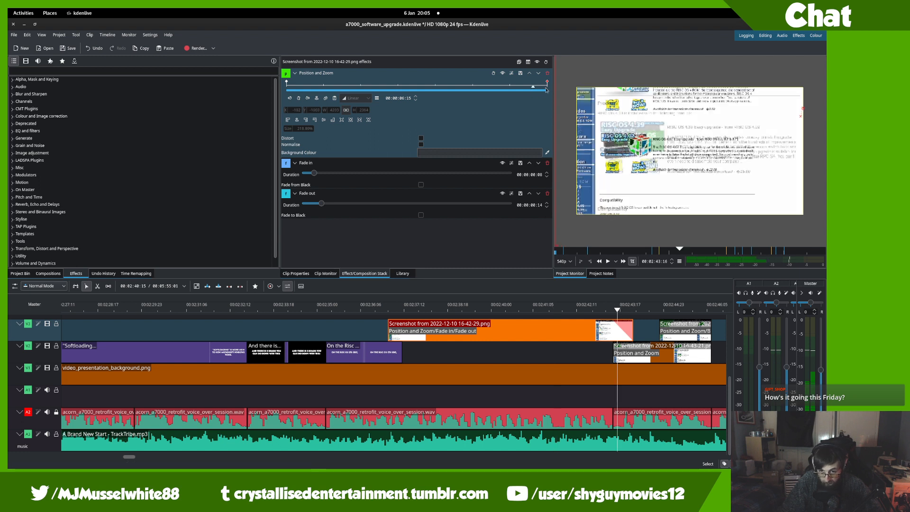
click(502, 193)
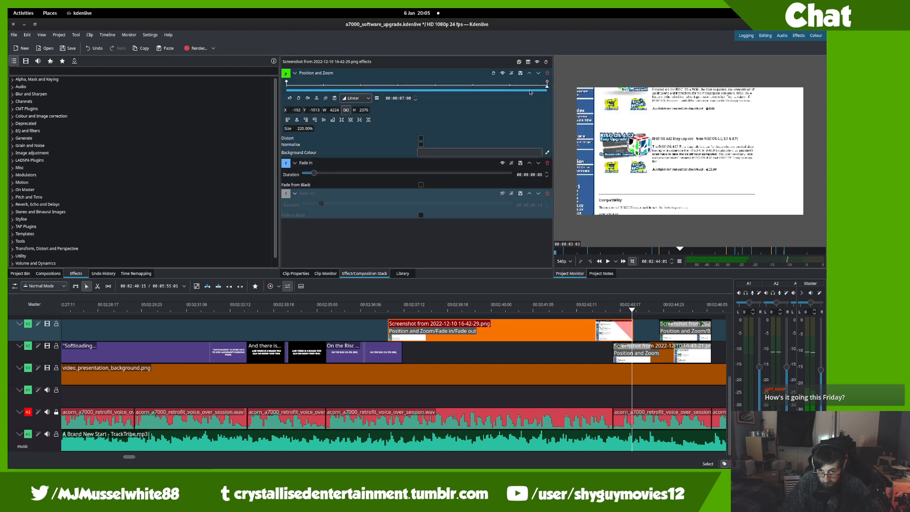
click(506, 86)
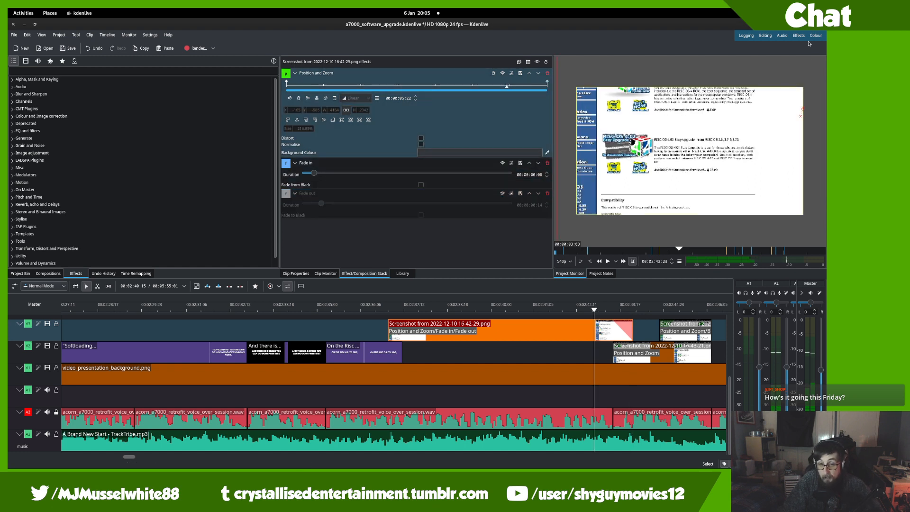
click(547, 83)
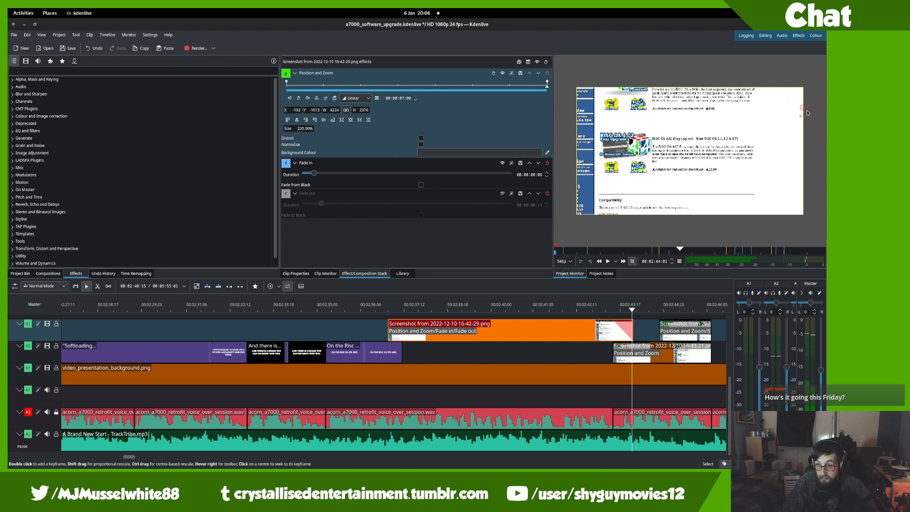
drag(802, 108, 794, 108)
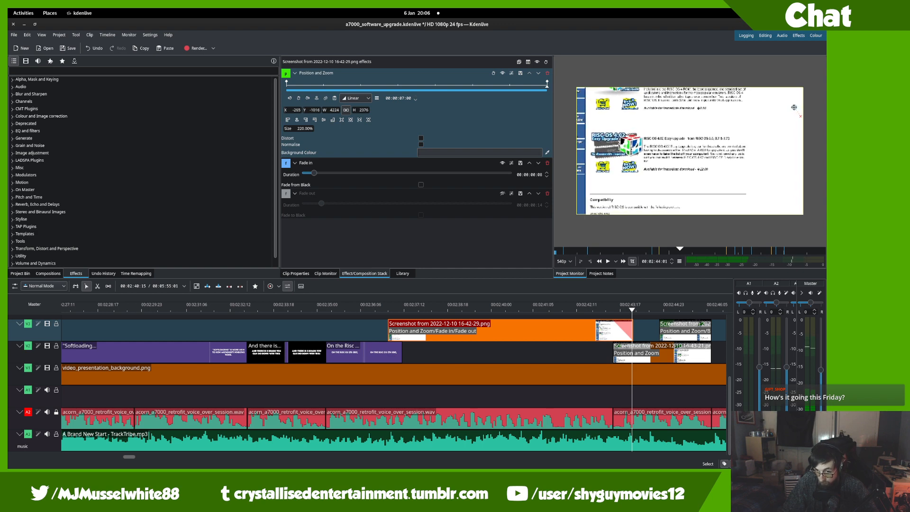
click(400, 306)
drag(411, 305, 602, 320)
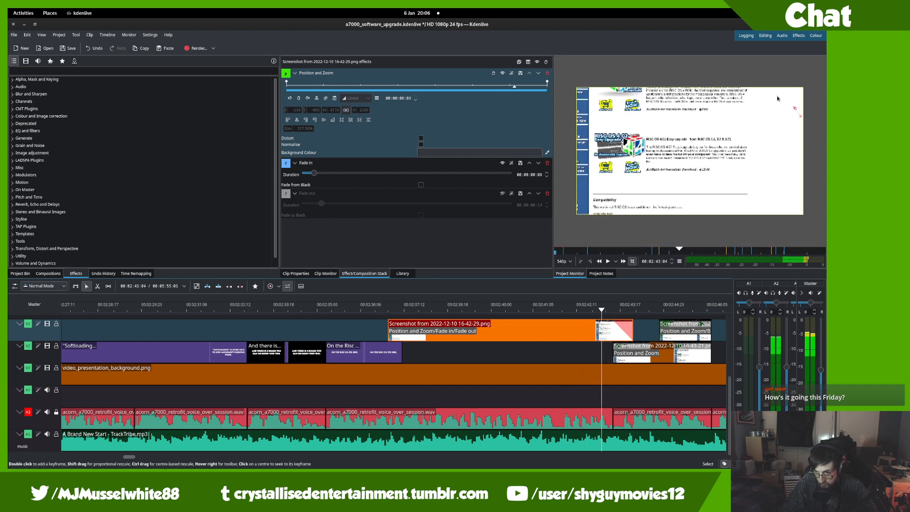
- Reposition the screenshot clip to X -110, Y -1024 at its last Position and Zoom keyframe, and turn its Fade out effect back on
click(545, 84)
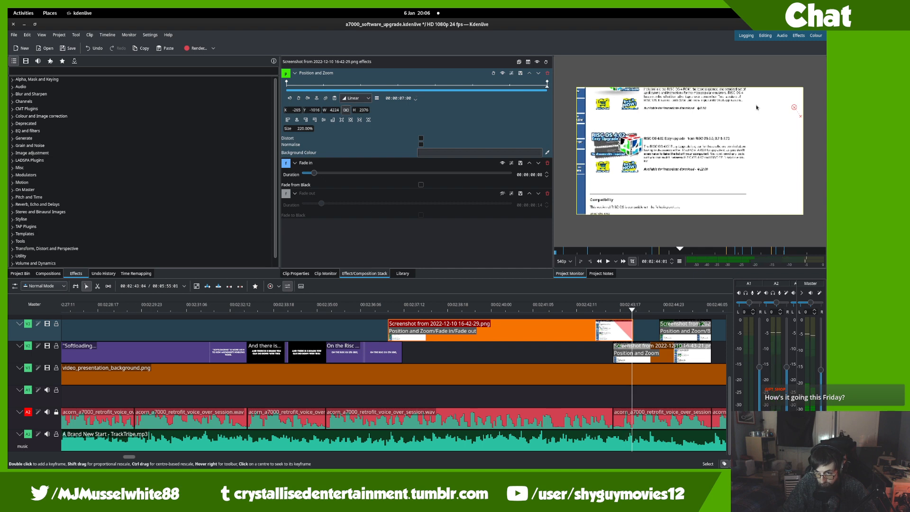
drag(800, 105, 816, 103)
drag(454, 86, 548, 92)
click(381, 302)
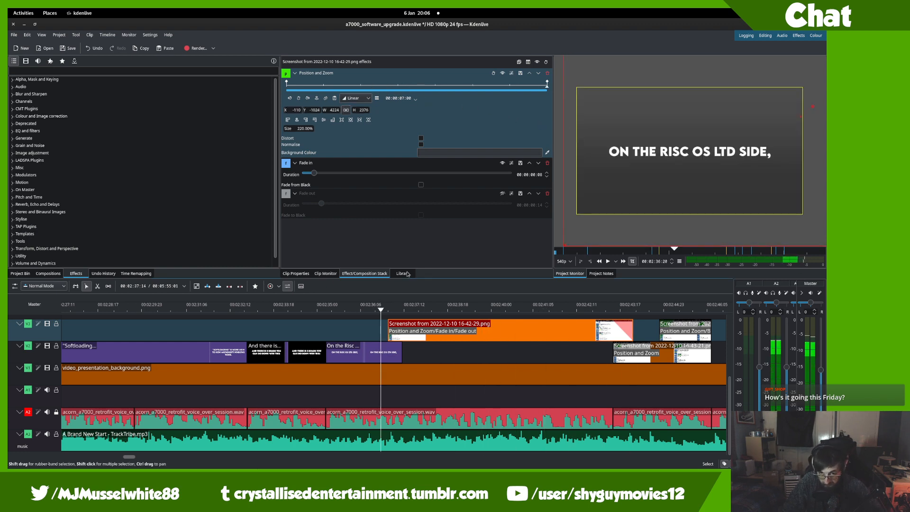
click(502, 195)
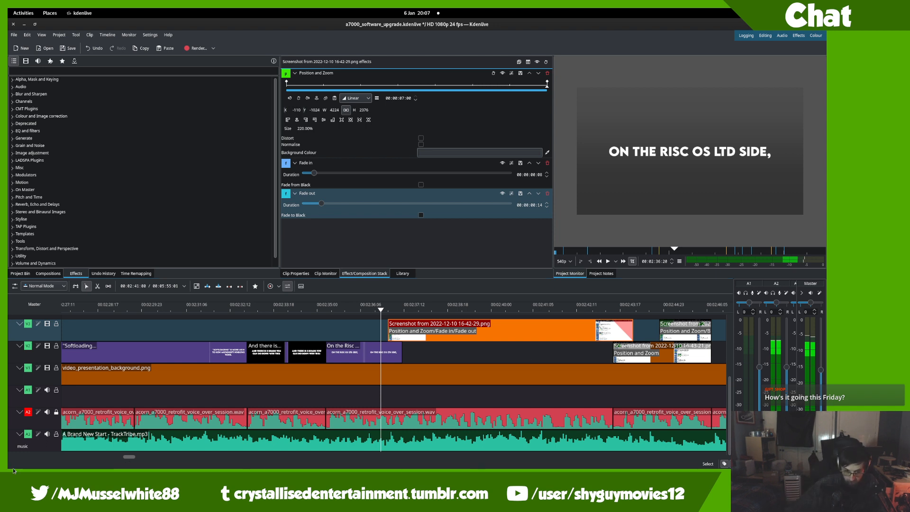
scroll(389, 314, down, 2)
scroll(390, 313, down, 1)
scroll(374, 355, up, 1)
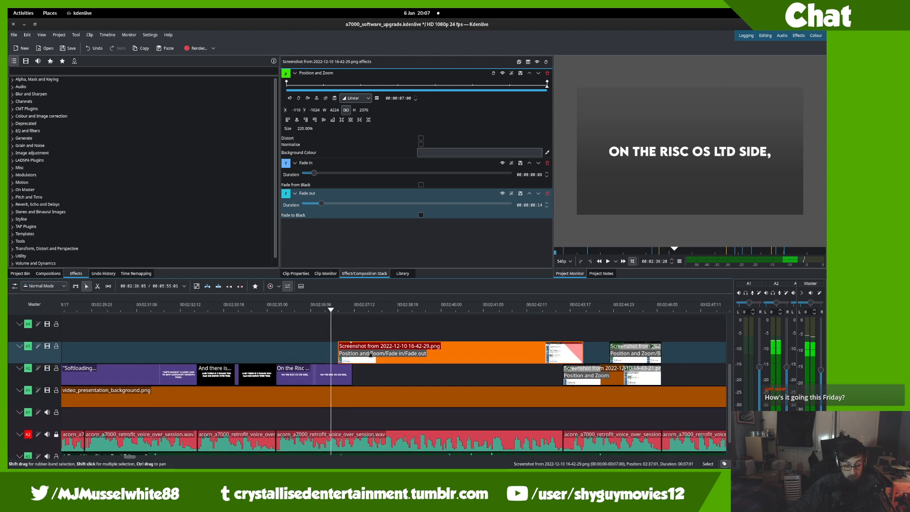
scroll(374, 354, up, 3)
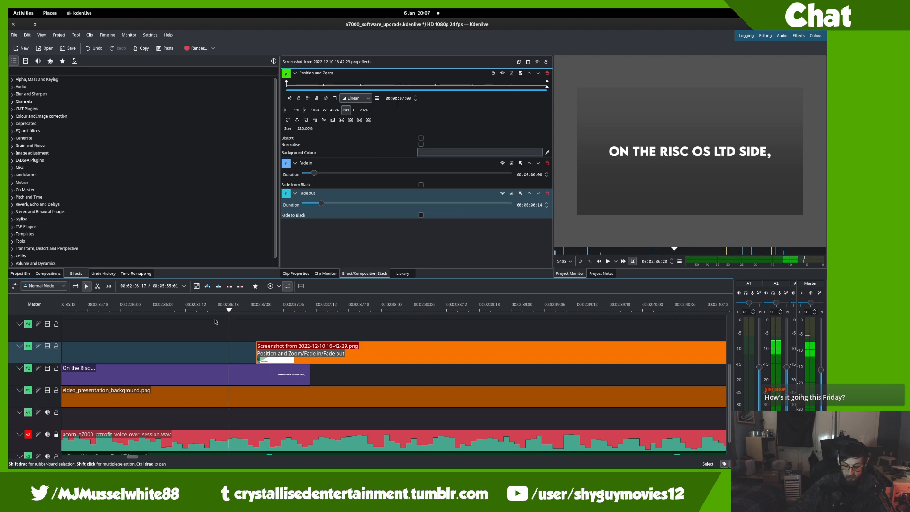
- Switch to Firefox and open the account's own YouTube channel page in a new tab from the Subscriptions page
mouse_move(8, 9)
scroll(397, 299, up, 1)
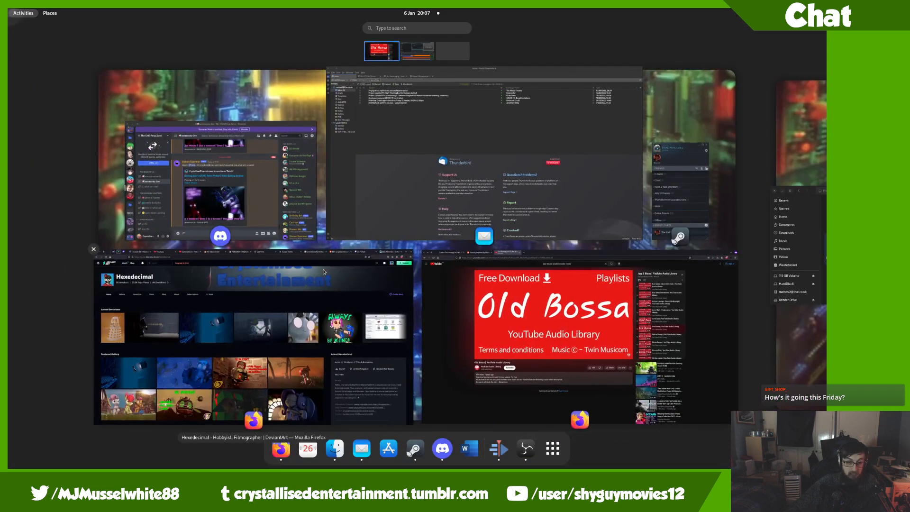
click(397, 299)
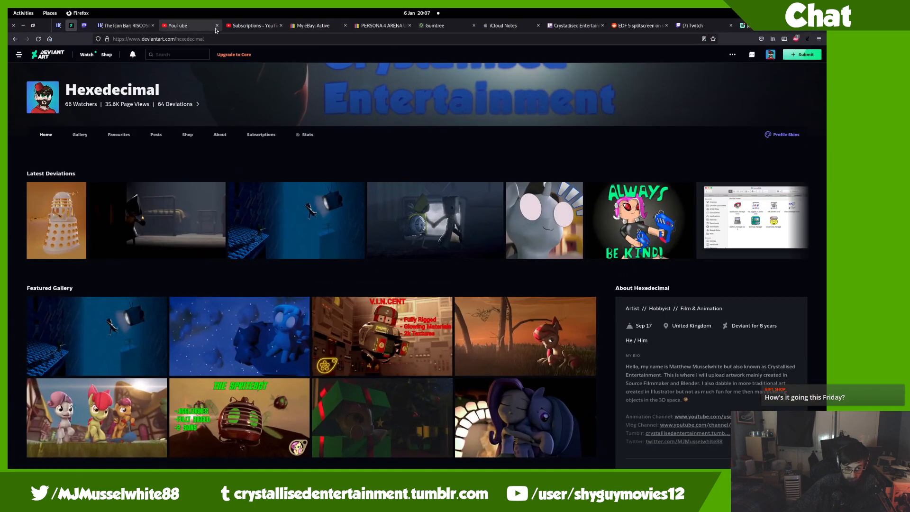
click(256, 29)
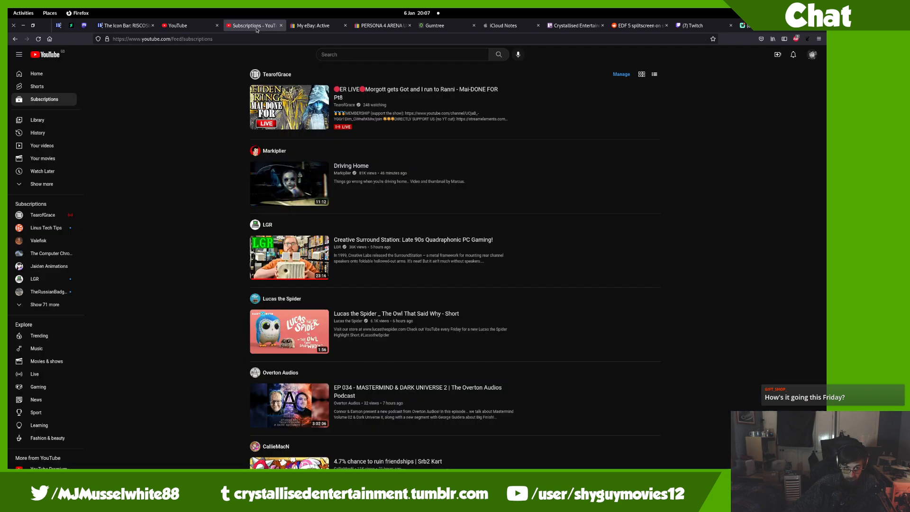
click(812, 55)
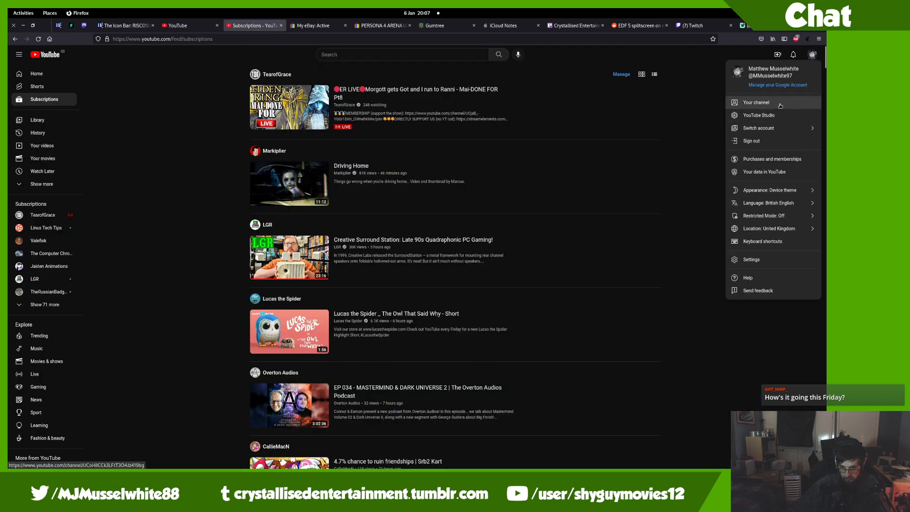
middle_click(742, 104)
click(304, 24)
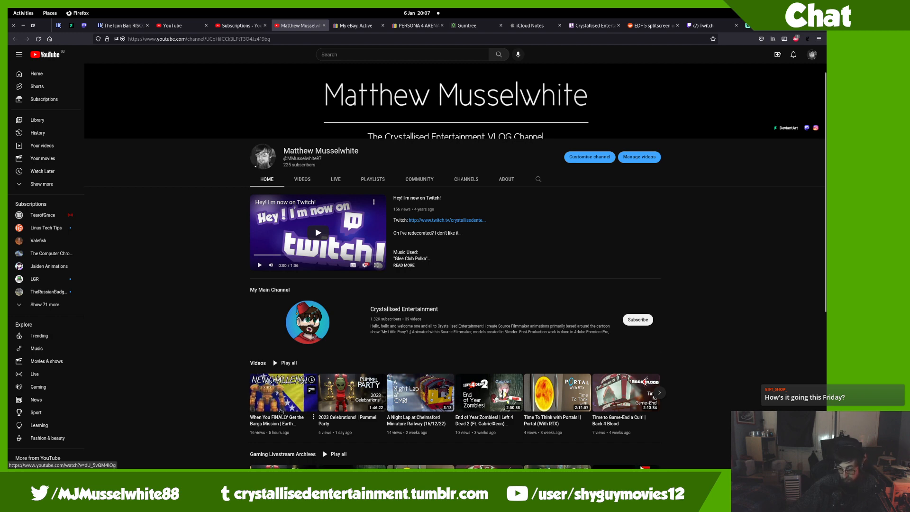
- Look over the channel's videos and the Twitch Stream Manager, and return to Kdenlive
scroll(280, 410, down, 2)
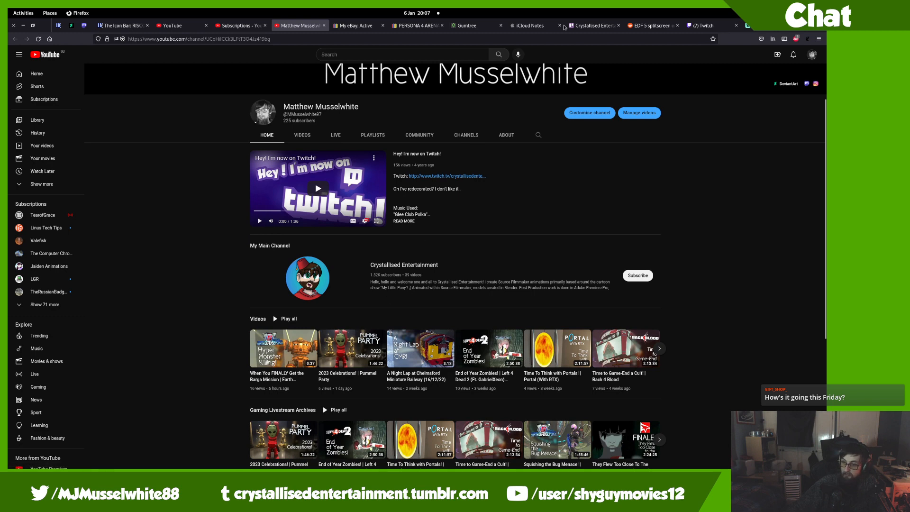
click(724, 24)
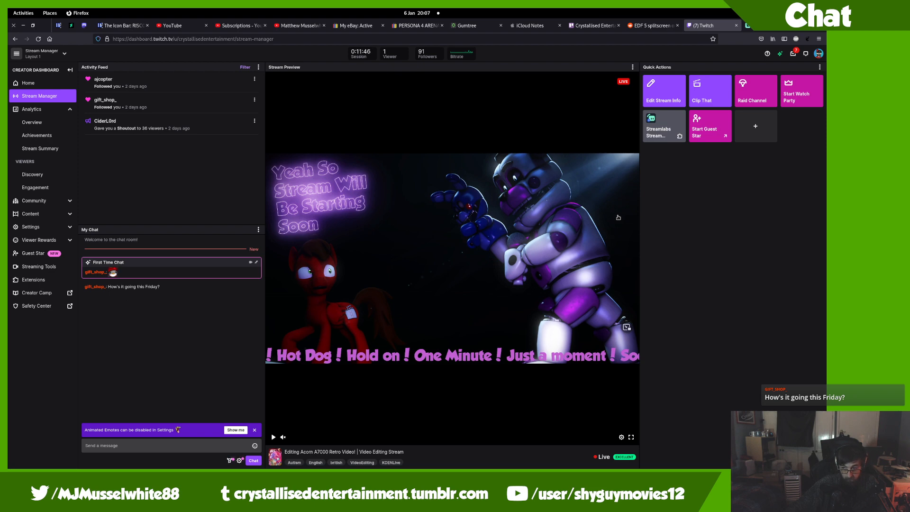
key(alt+Tab)
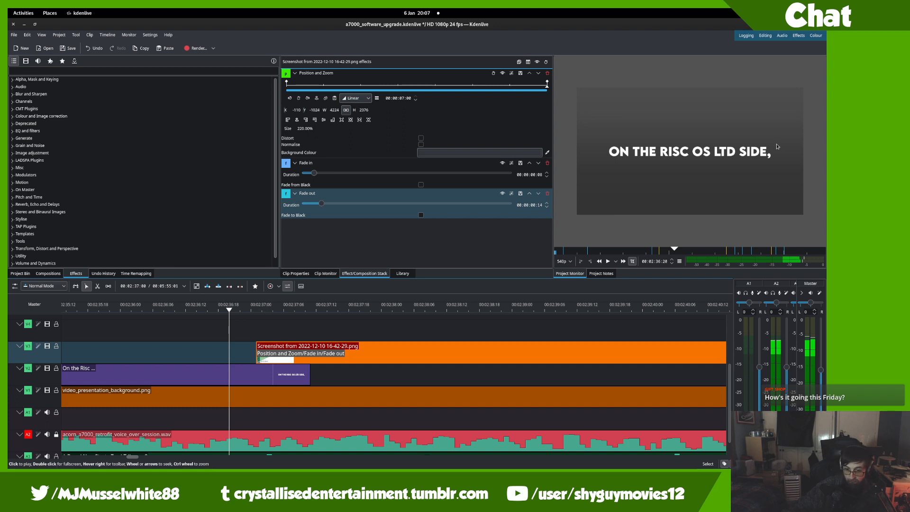
- Play the transition from the 16-42-29 screenshot into the 16-43-21 screenshot from about 00:02:43
scroll(650, 201, up, 1)
drag(363, 345, 509, 333)
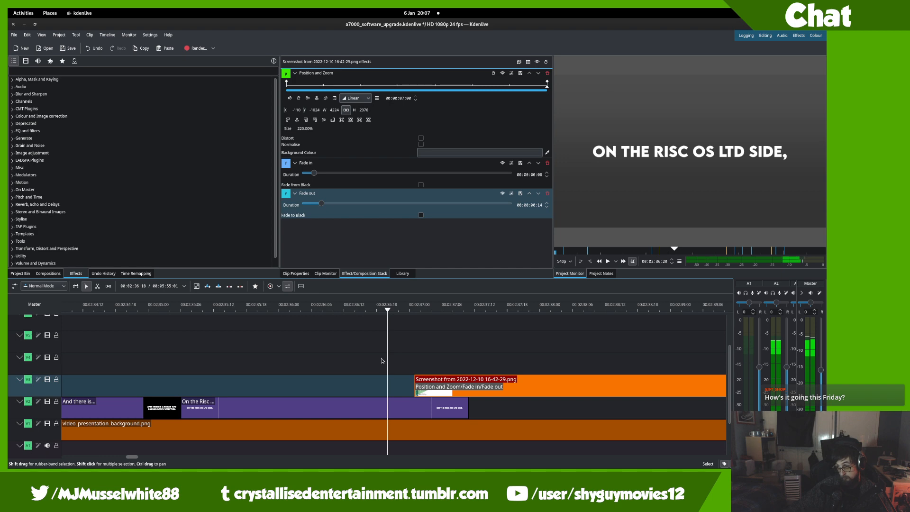
drag(540, 340, 224, 334)
scroll(420, 349, down, 1)
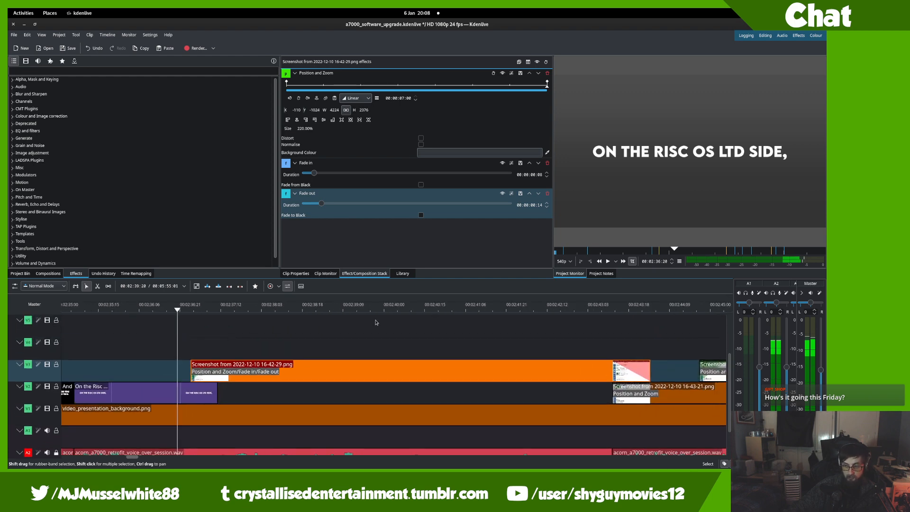
drag(582, 295, 433, 295)
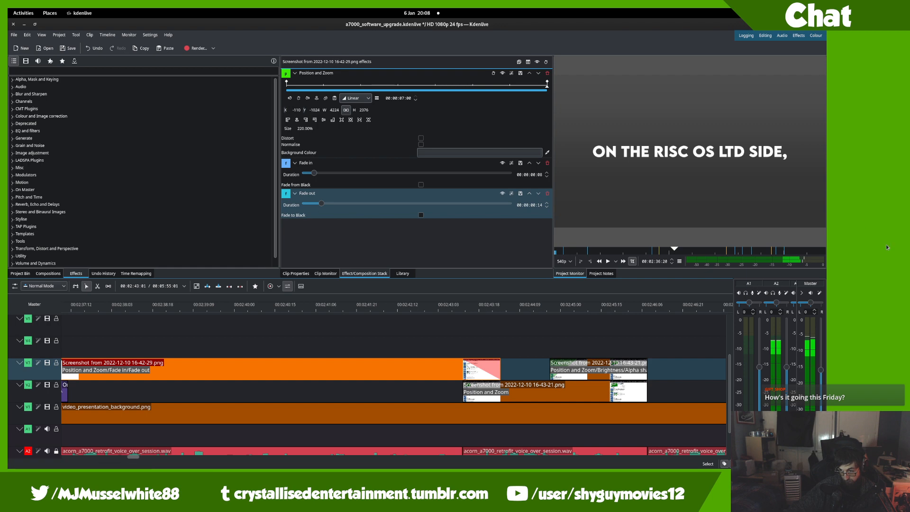
click(465, 326)
key(space)
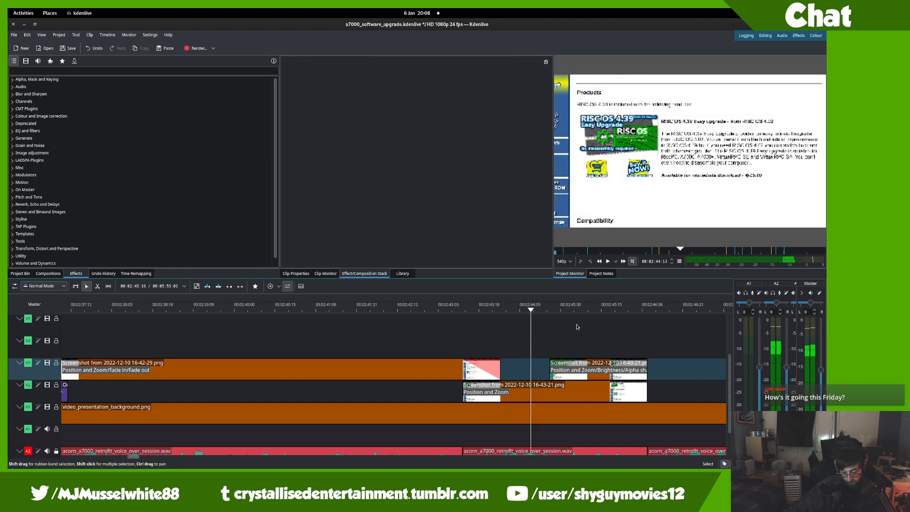
- Play through the highlighted screenshot section to about 00:02:47 while raising the volume, and replay the part from about 00:02:41
drag(519, 338, 345, 318)
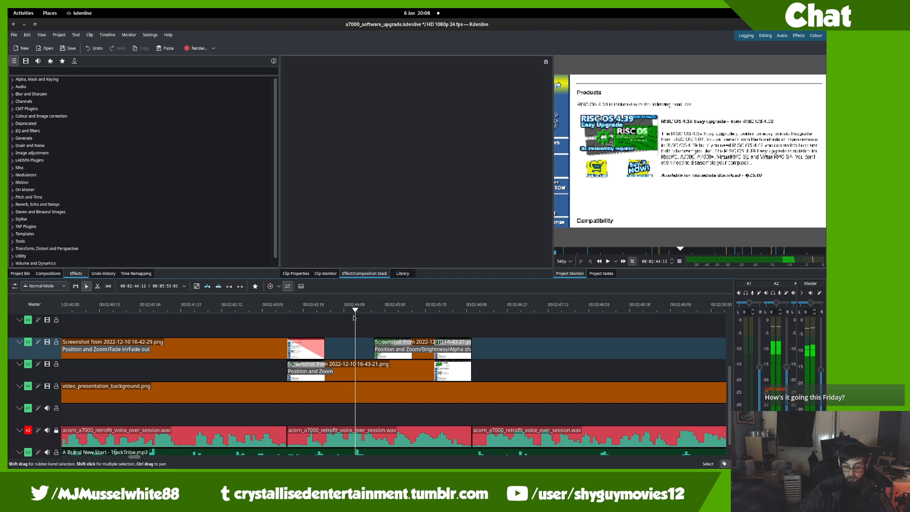
key(XF86AudioRaiseVolume)
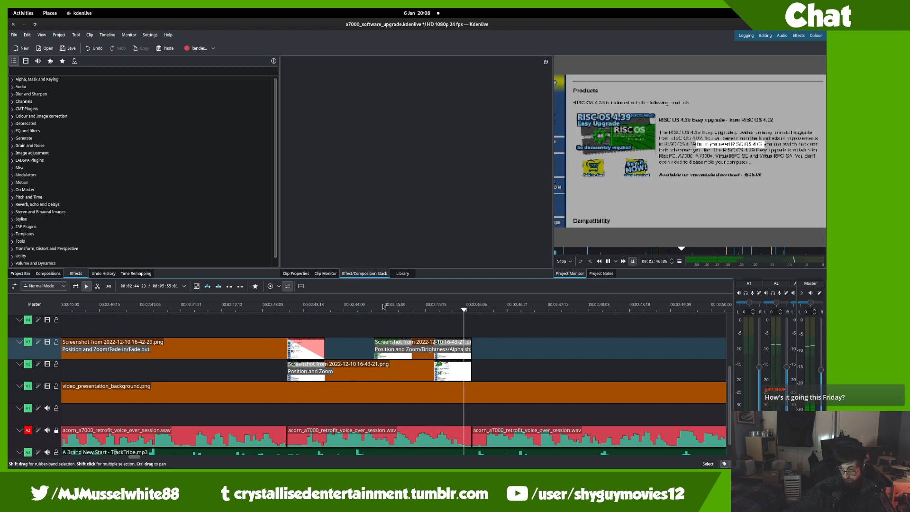
key(space)
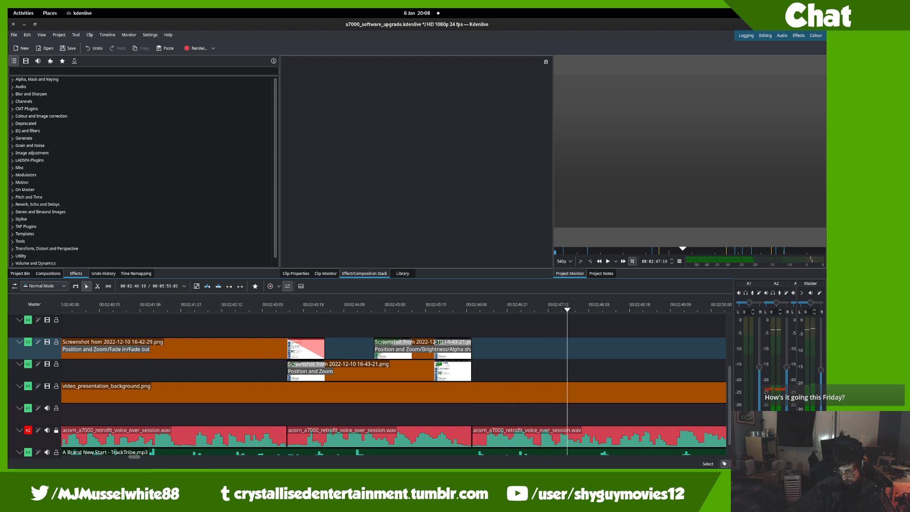
click(185, 307)
key(space)
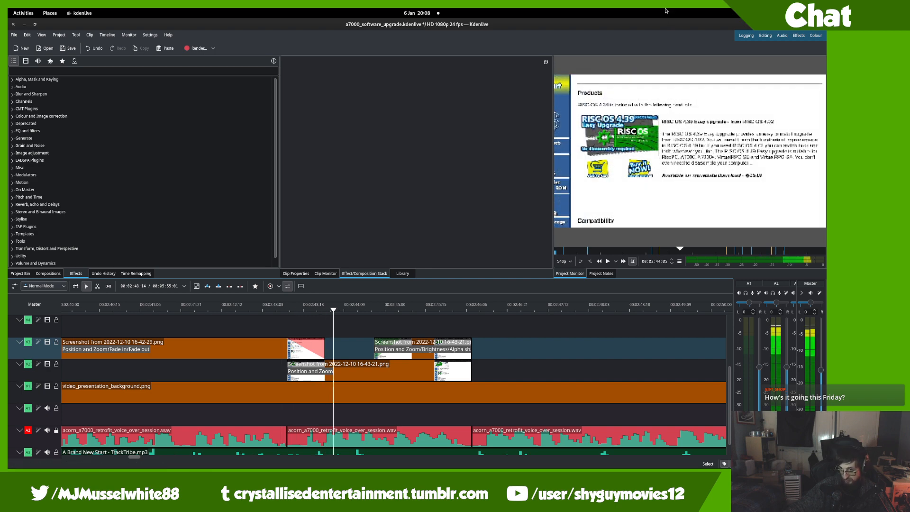
- Lower Kdenlive's volume in the system Sound settings to about Firefox's level while the sequence plays from about 00:02:43
click(806, 13)
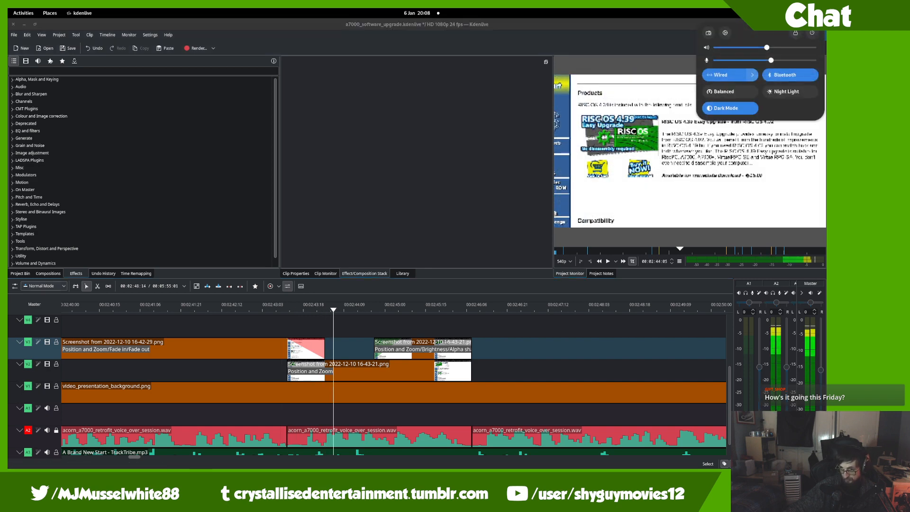
click(724, 34)
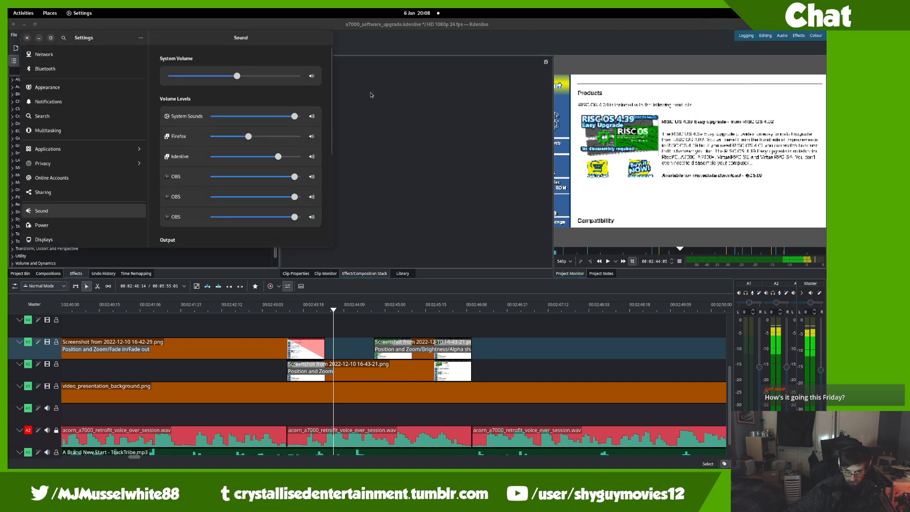
click(457, 33)
click(291, 311)
key(space)
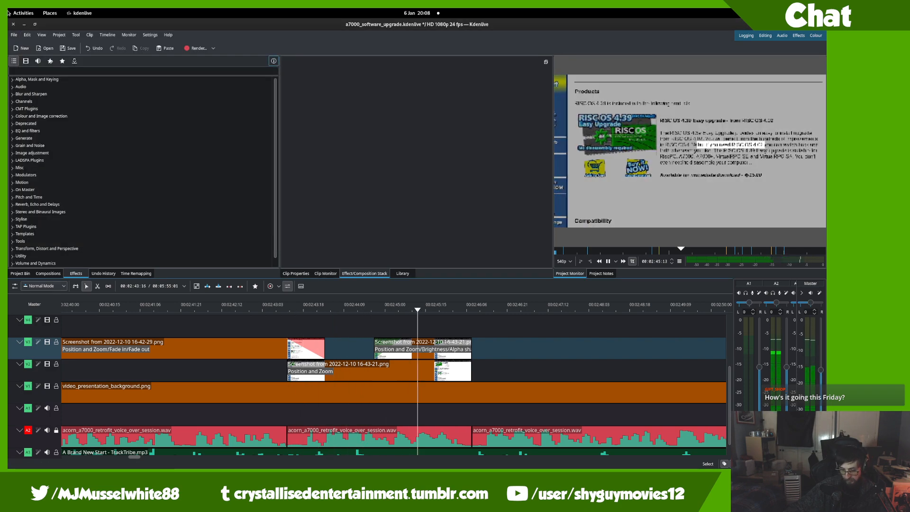
mouse_move(8, 8)
click(235, 237)
drag(278, 156, 248, 161)
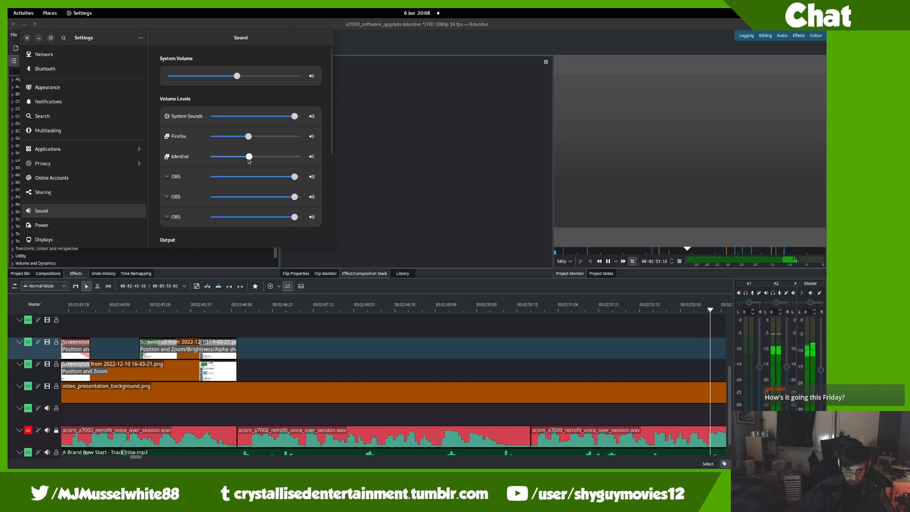
- Return to Kdenlive and replay the end of the screenshot section from about 00:02:44, stopping at about 00:02:46
click(425, 341)
click(94, 330)
key(space)
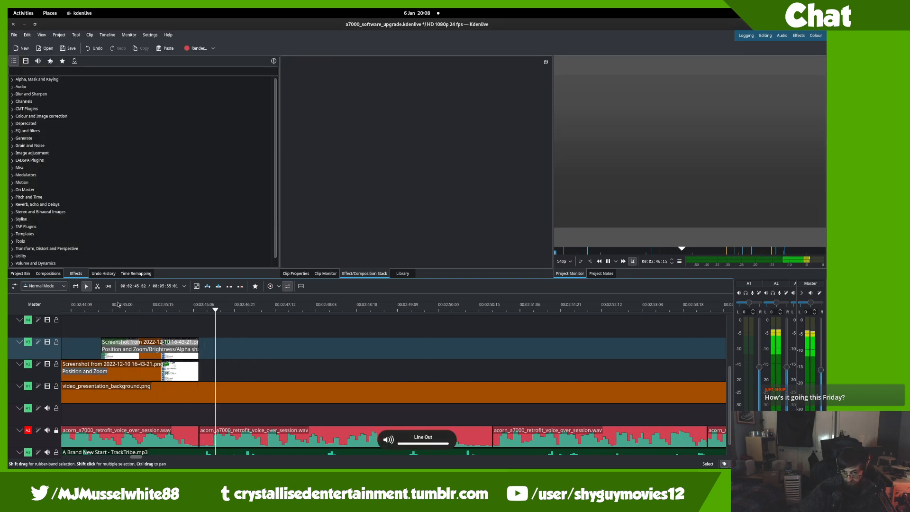
key(space)
drag(279, 369, 315, 351)
drag(250, 357, 243, 356)
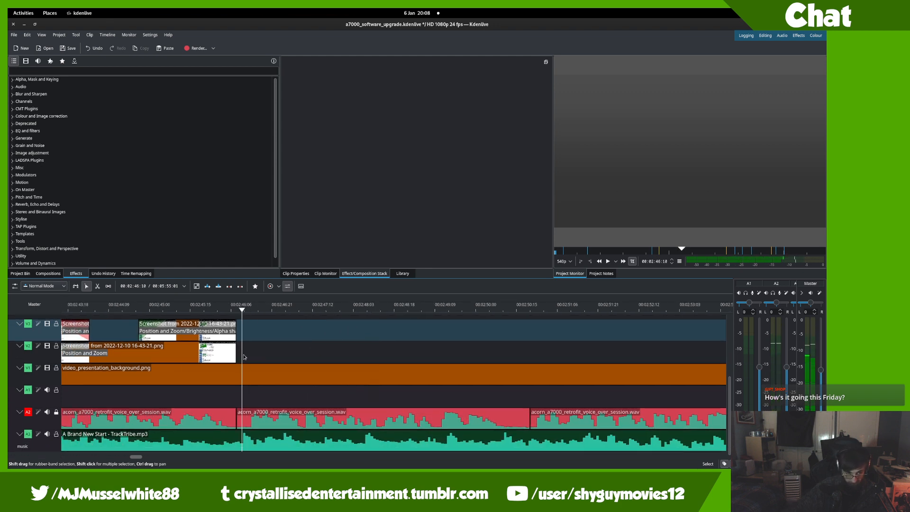
- Duplicate the "And I misread one of the prompts" title in text_stuff and place the copy on V2 directly after the screenshot clips
click(24, 274)
click(12, 102)
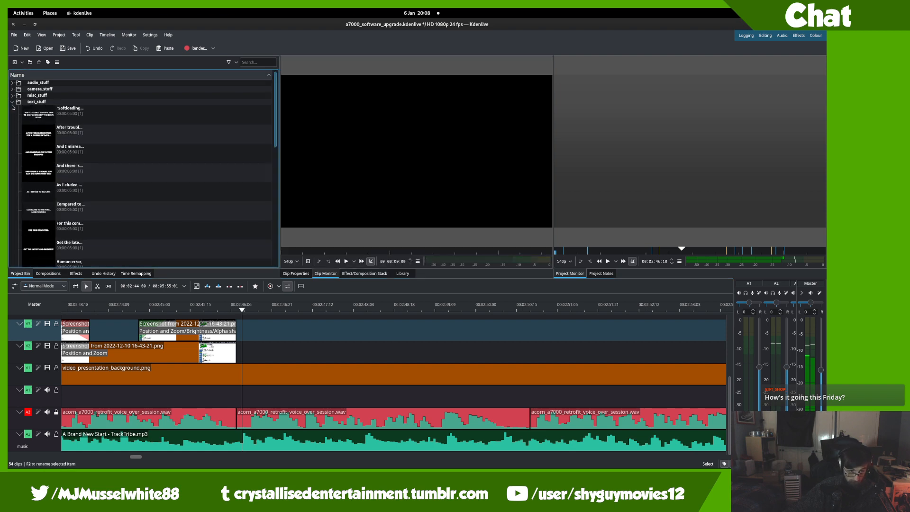
click(46, 152)
drag(376, 369, 457, 370)
scroll(533, 374, down, 5)
drag(163, 329, 62, 328)
click(58, 162)
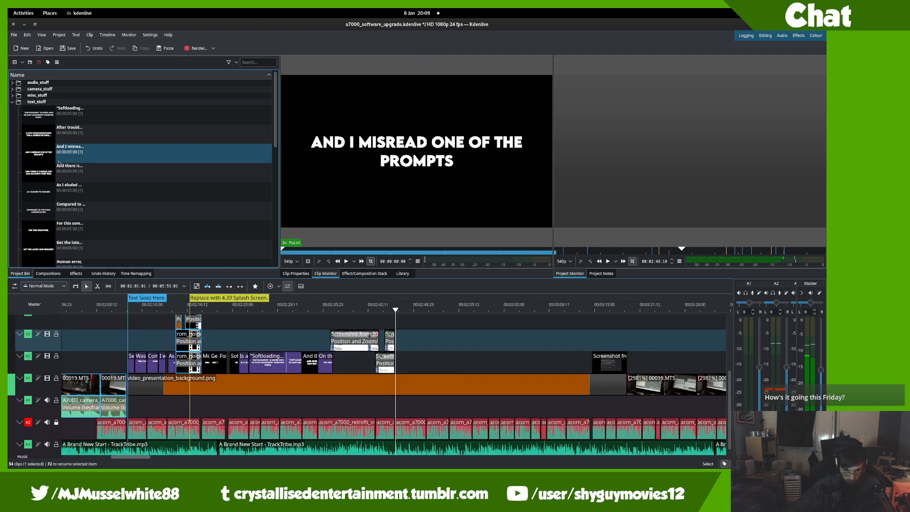
right_click(59, 161)
click(86, 193)
drag(86, 172, 452, 392)
- Review the sequence from the README screenshot at about 00:03:15 through the camera footage to about 00:04:10
click(597, 363)
key(space)
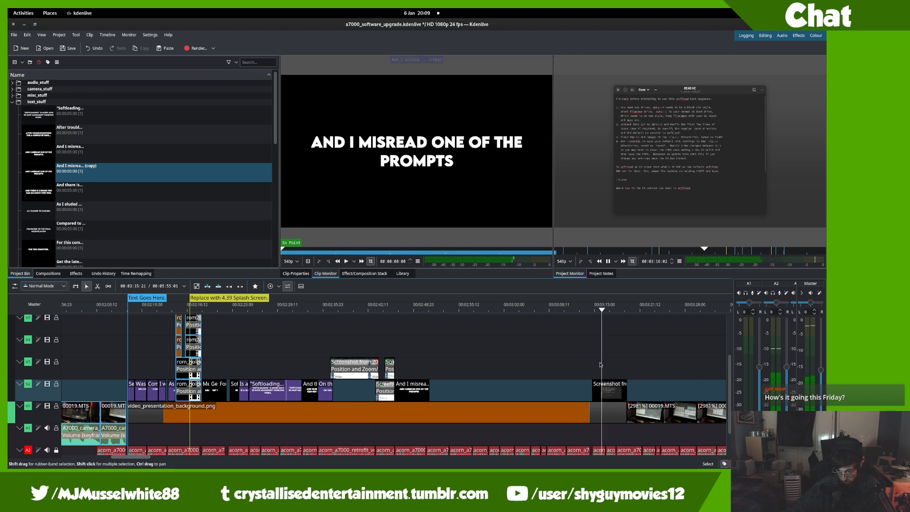
drag(589, 362, 406, 358)
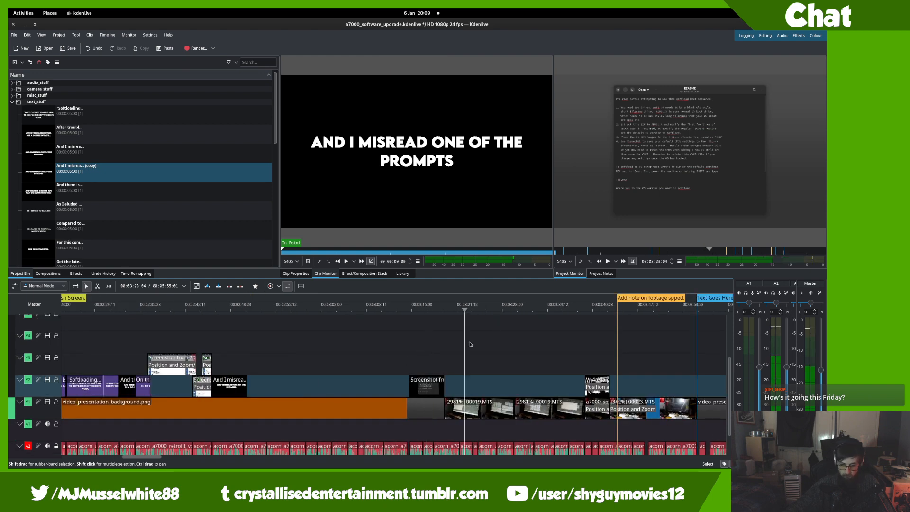
key(space)
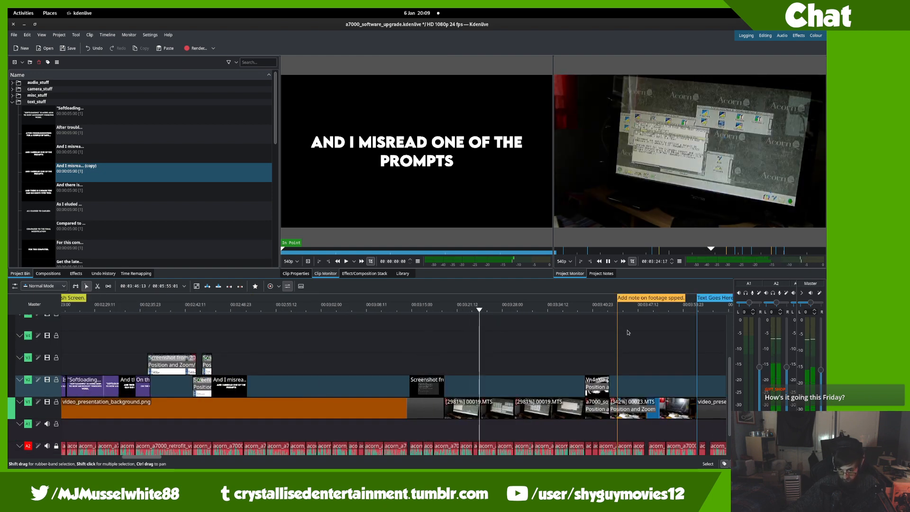
click(633, 298)
drag(562, 317, 382, 293)
click(520, 308)
key(space)
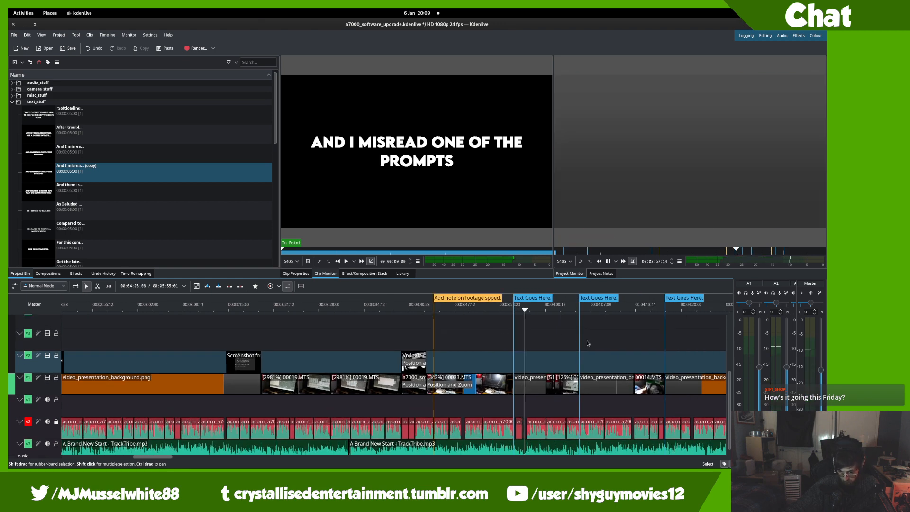
scroll(580, 351, right, 6)
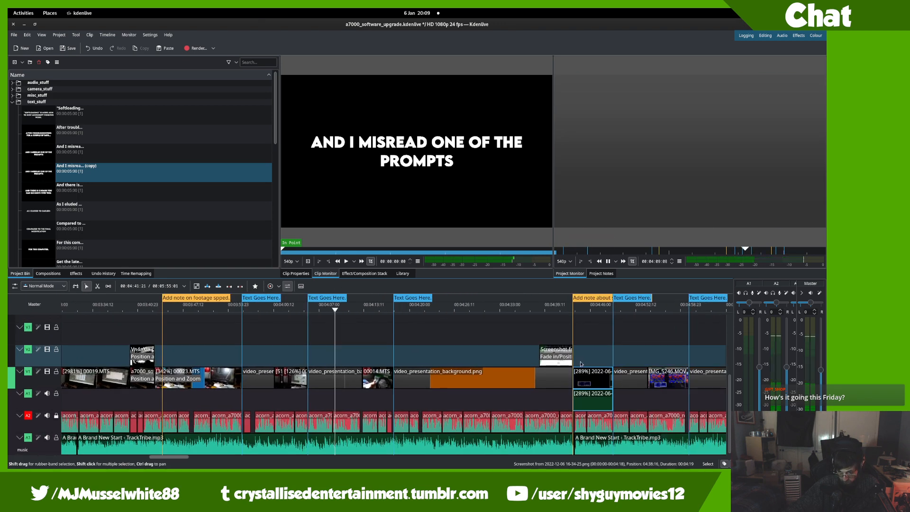
drag(577, 361, 316, 317)
key(space)
- Review the earlier section from the "After troubleshooting" title at about 00:01:39 through the monitor footage to about 00:02:06
drag(133, 328, 568, 337)
drag(391, 345, 722, 332)
scroll(723, 332, down, 3)
drag(224, 339, 381, 346)
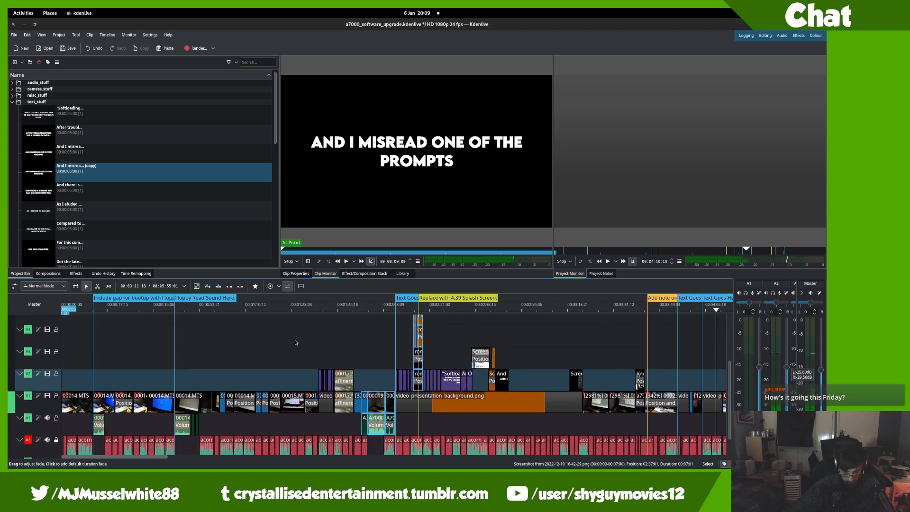
drag(113, 351, 321, 388)
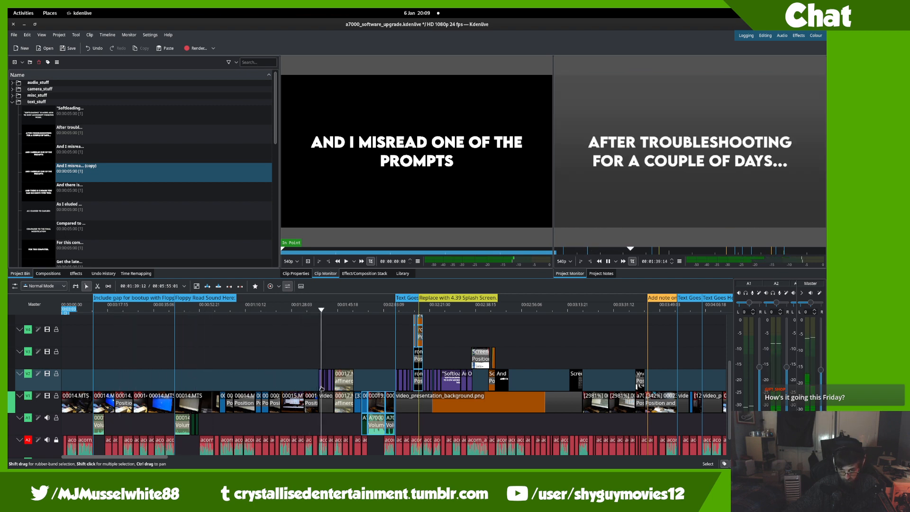
scroll(326, 388, up, 3)
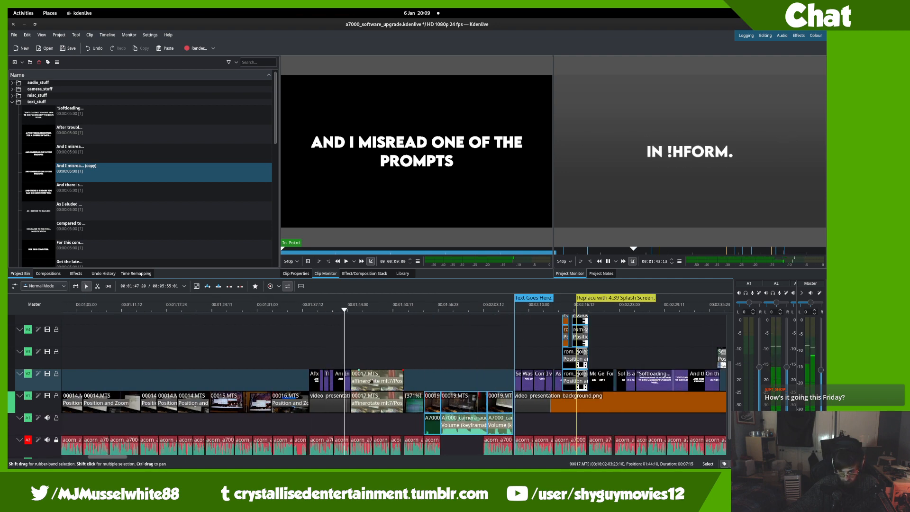
key(space)
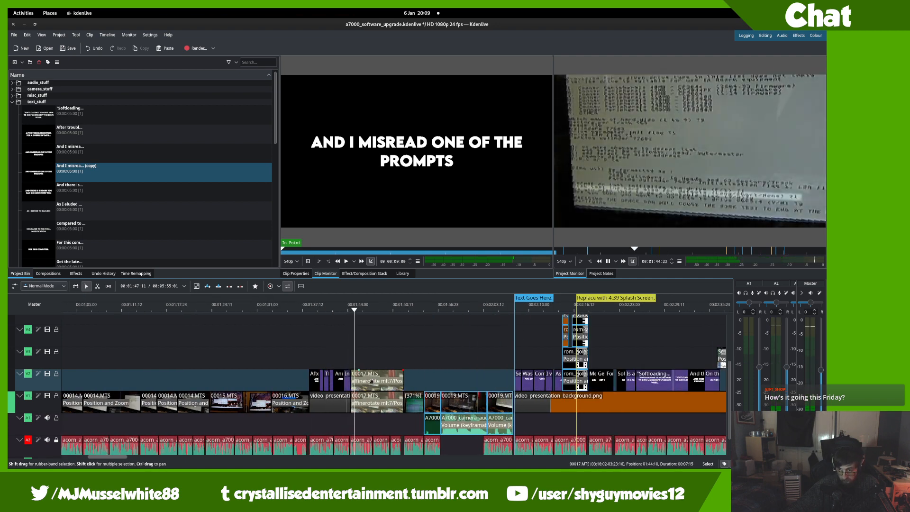
drag(369, 310, 422, 309)
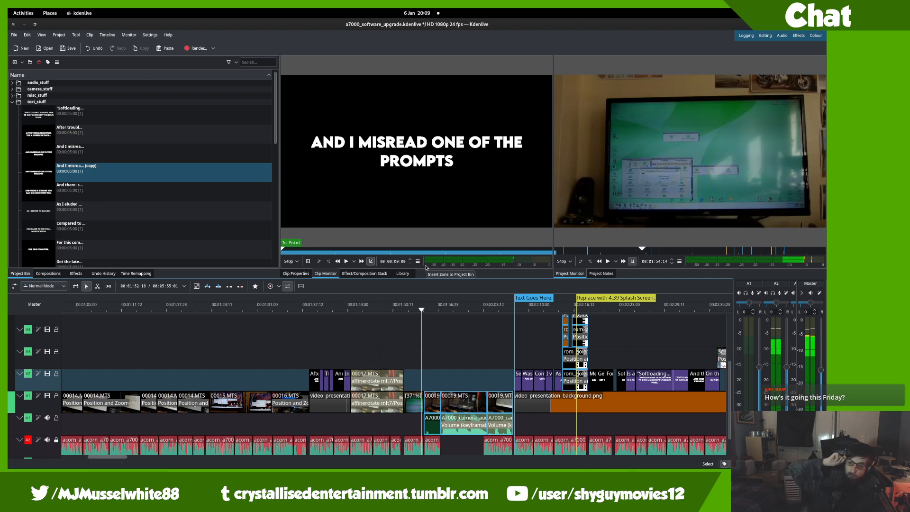
key(space)
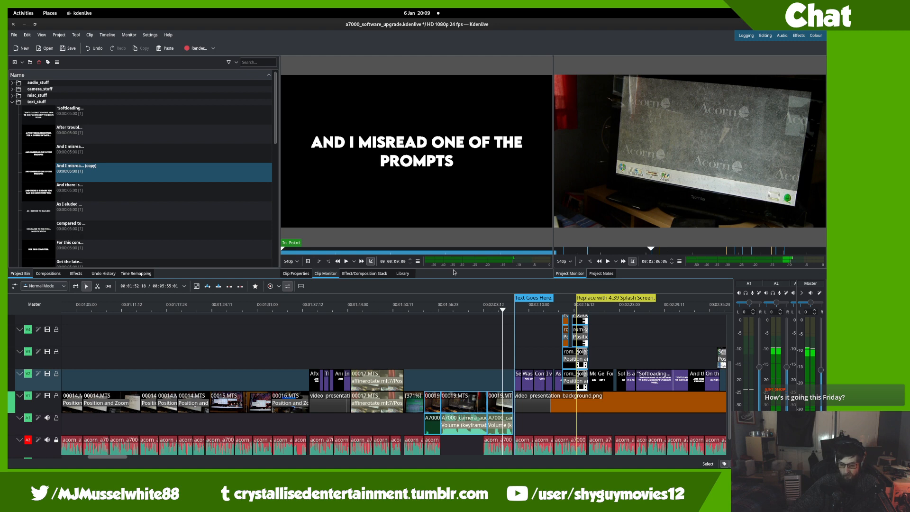
- Play and replay the ROM chip animation from about 00:02:14, around the "Replace with 4.39 Splash Screen" marker
scroll(422, 390, right, 5)
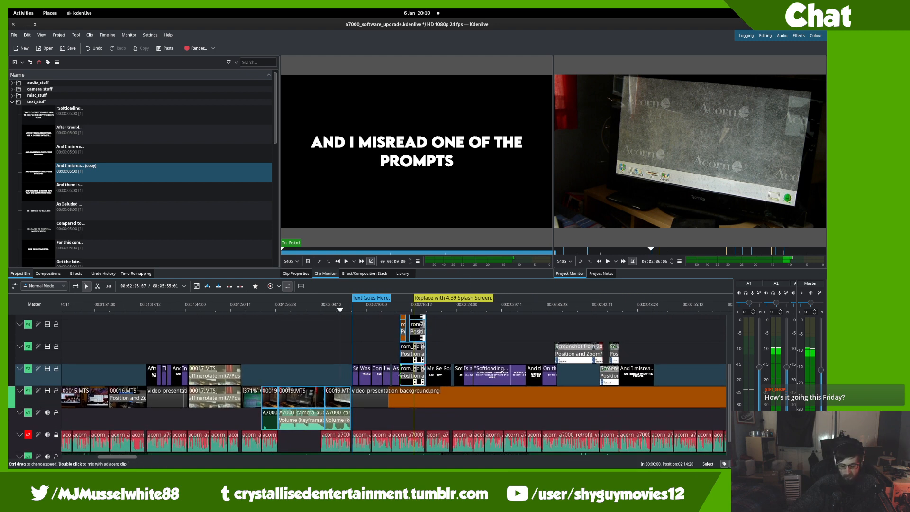
scroll(403, 378, down, 2)
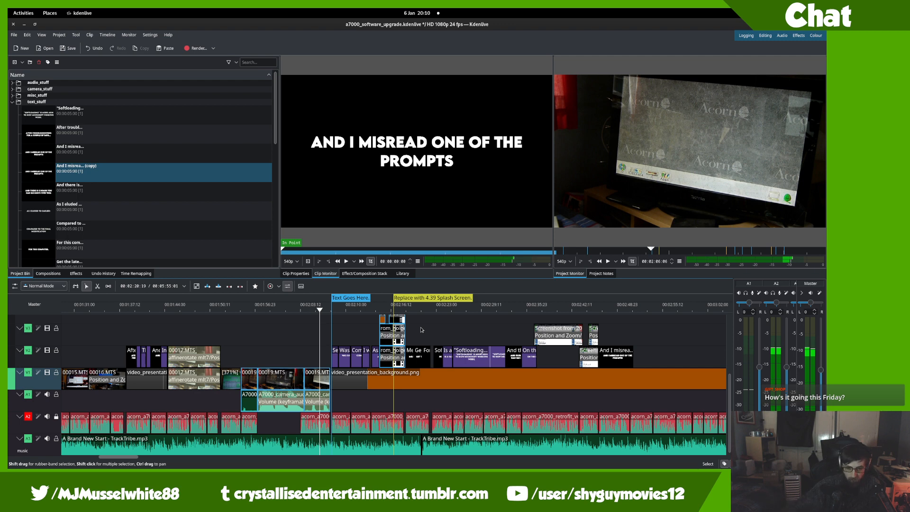
drag(387, 347, 280, 373)
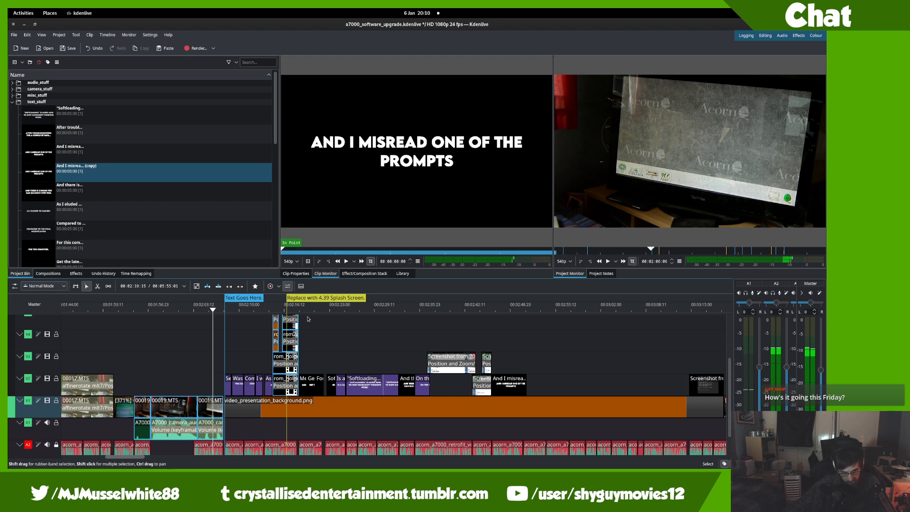
click(269, 310)
key(space)
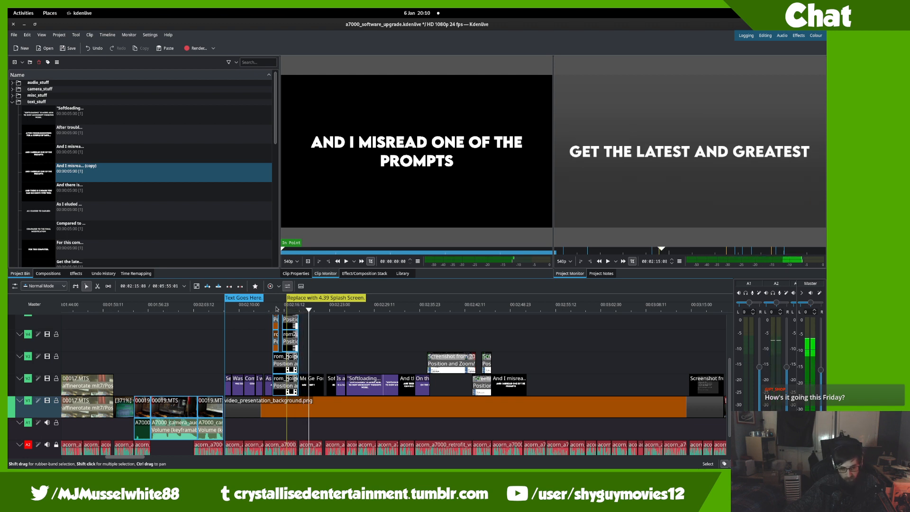
click(277, 309)
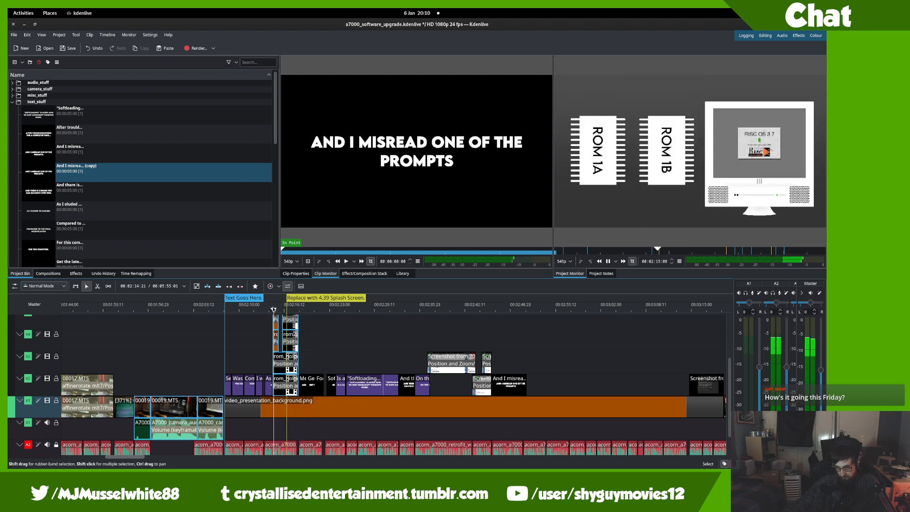
click(274, 309)
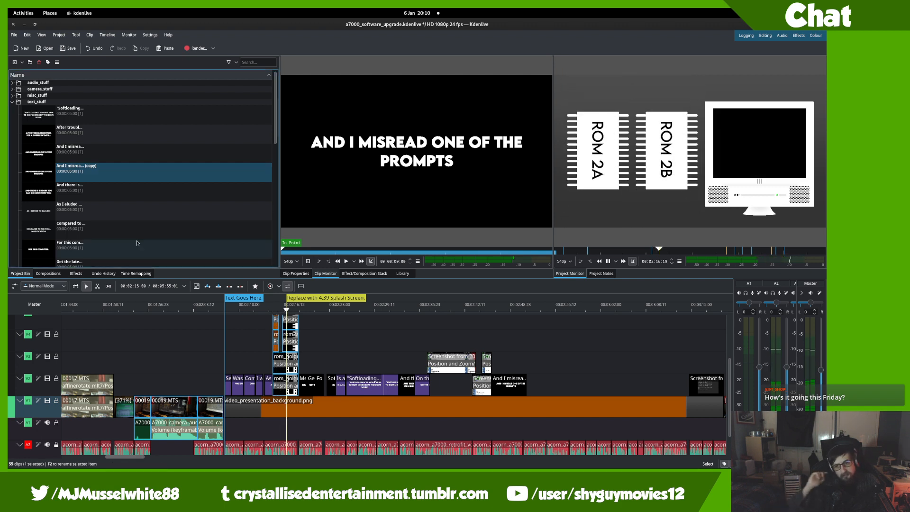
key(space)
- Play the passage with the duplicated title from about 00:02:45 to about 00:02:47
key(space)
drag(431, 321, 487, 325)
key(space)
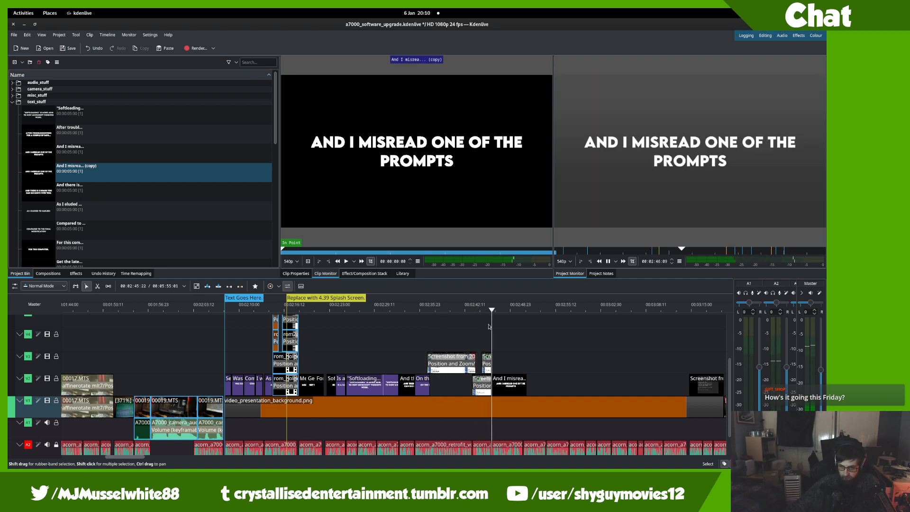
- Replace the duplicated title's text with "ON RISC OS OPEN LIMITED HOWEVER...", centre it horizontally and update the title
double_click(153, 174)
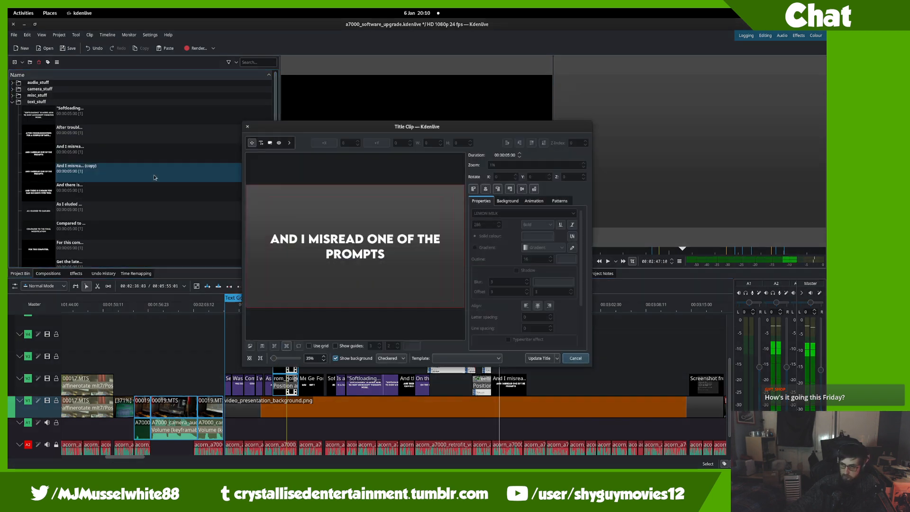
double_click(404, 240)
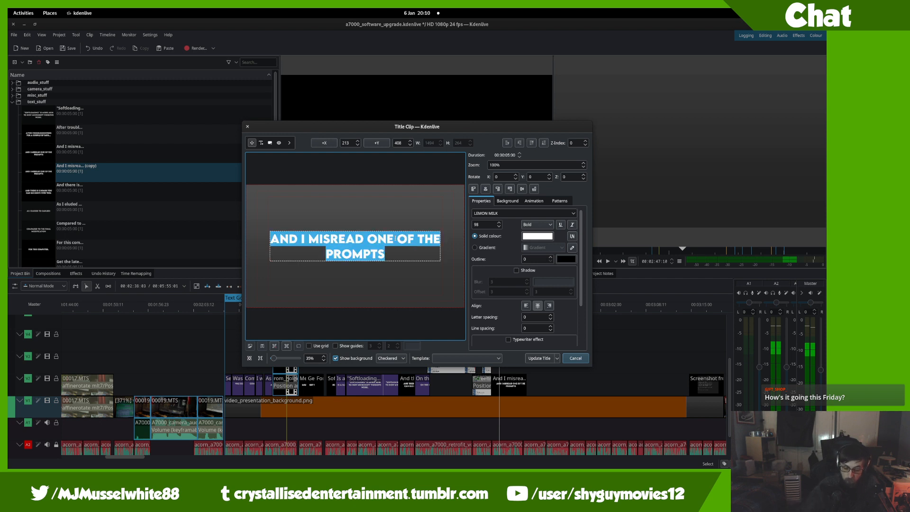
text(RISC OS)
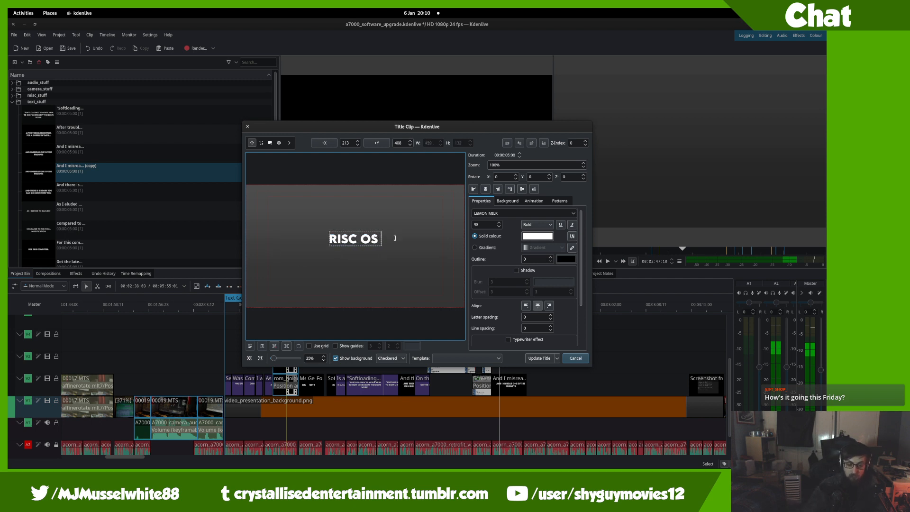
text( OPEN LIMITED)
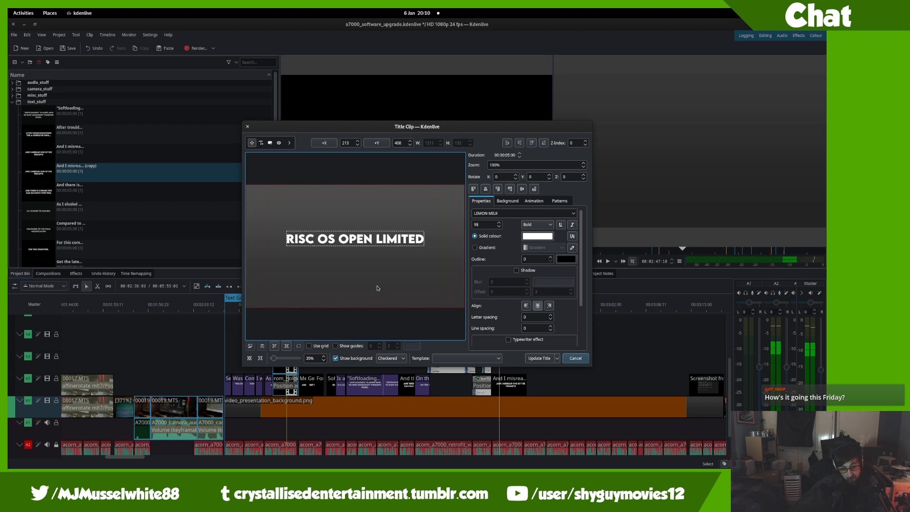
click(372, 287)
click(373, 241)
text(ON)
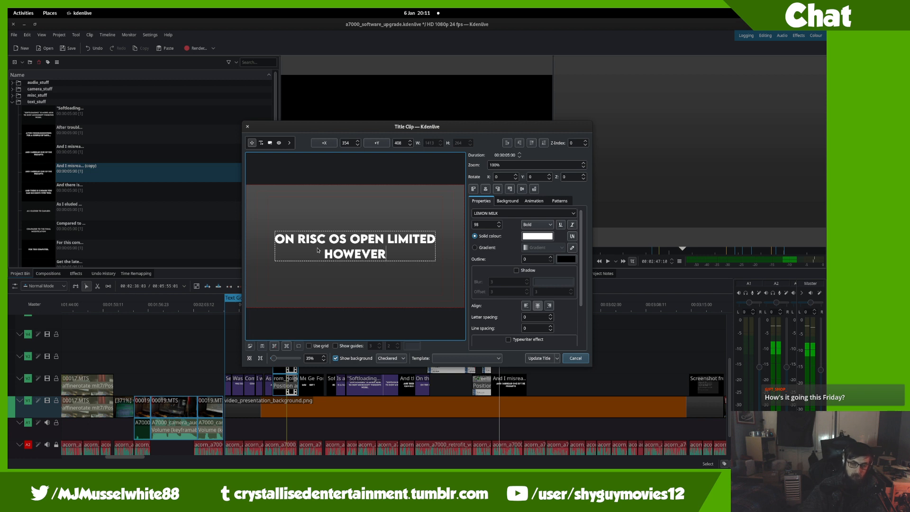
click(342, 171)
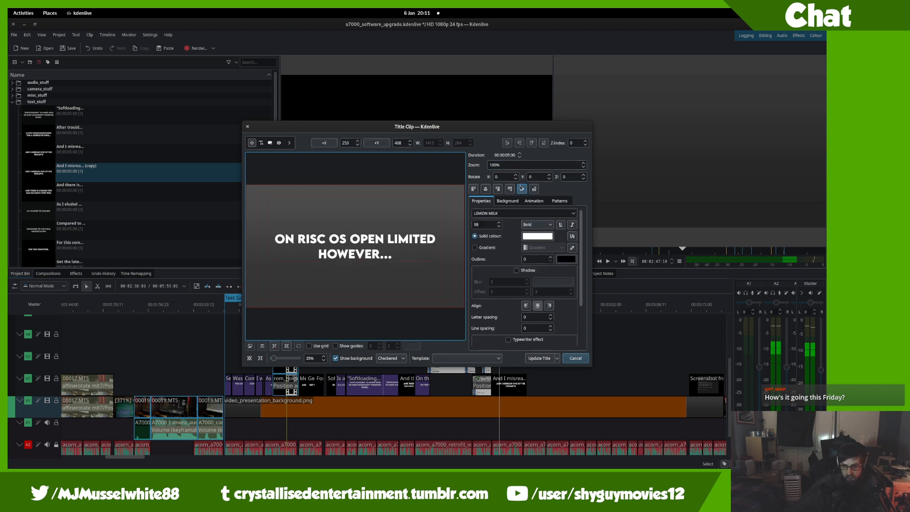
click(537, 359)
- Check the Twitch Stream Manager in Firefox and its list of channels to raid, close the list and return to Kdenlive
key(super)
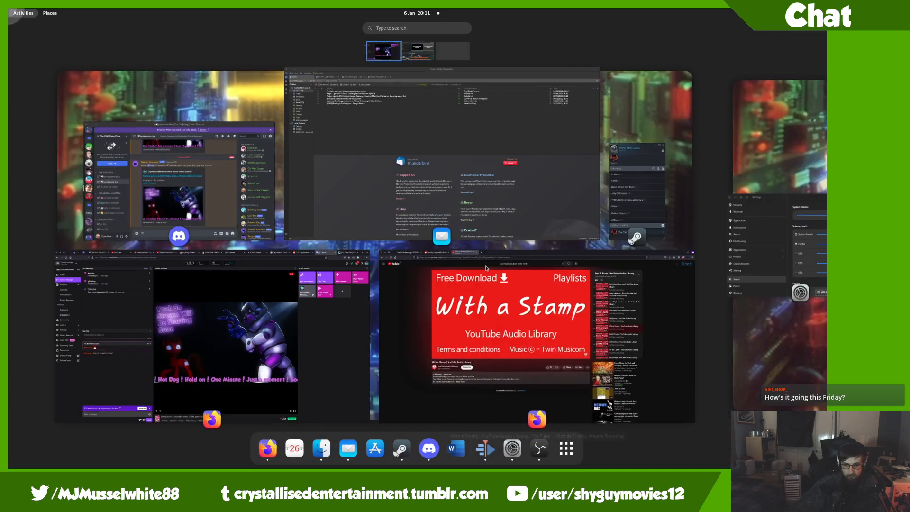
click(398, 320)
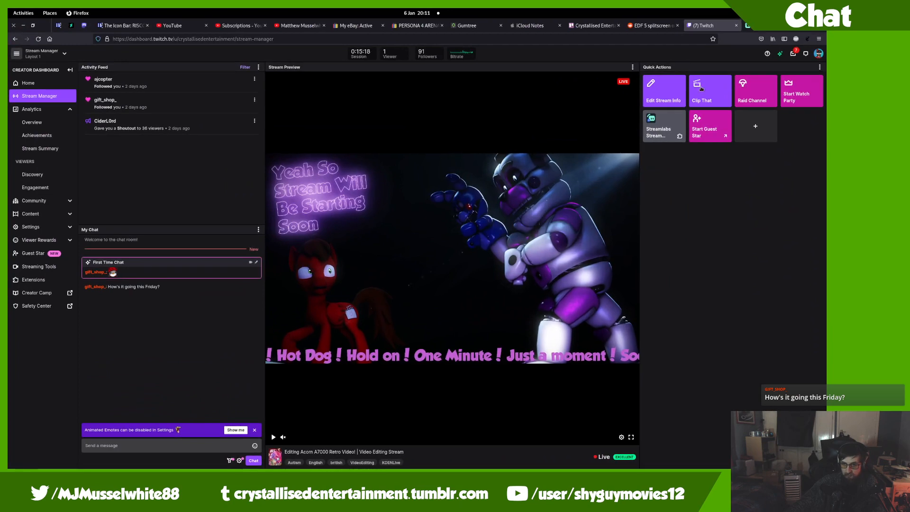
click(746, 91)
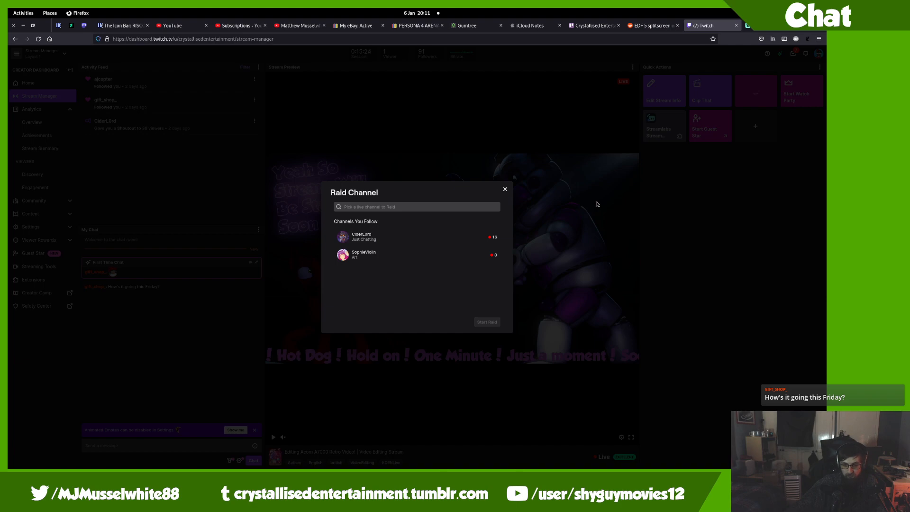
click(597, 203)
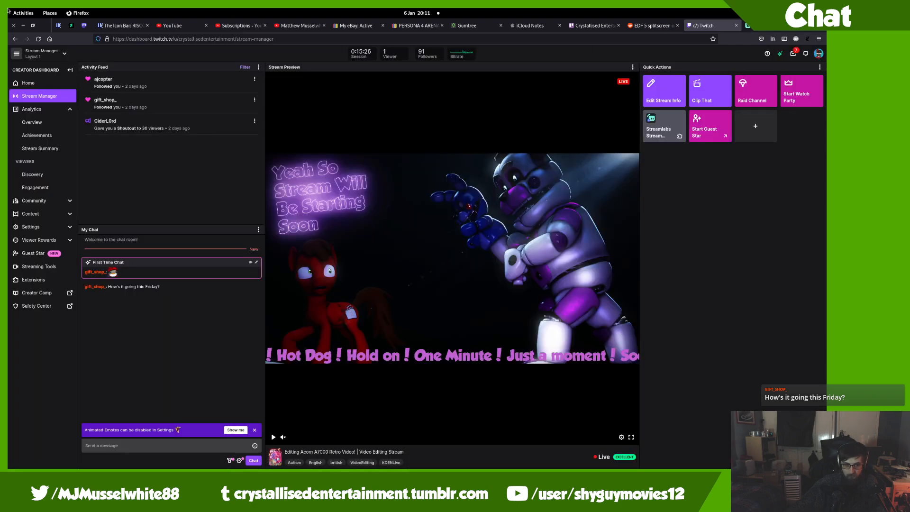
mouse_move(7, 8)
click(503, 205)
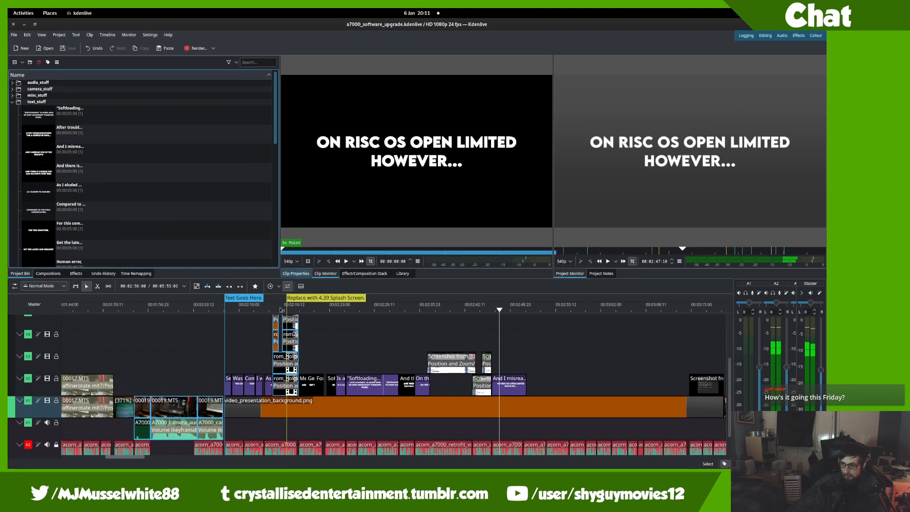
- Switch back to the Twitch Stream Manager in Firefox to check the stream
drag(317, 365, 331, 360)
mouse_move(8, 7)
scroll(180, 192, up, 1)
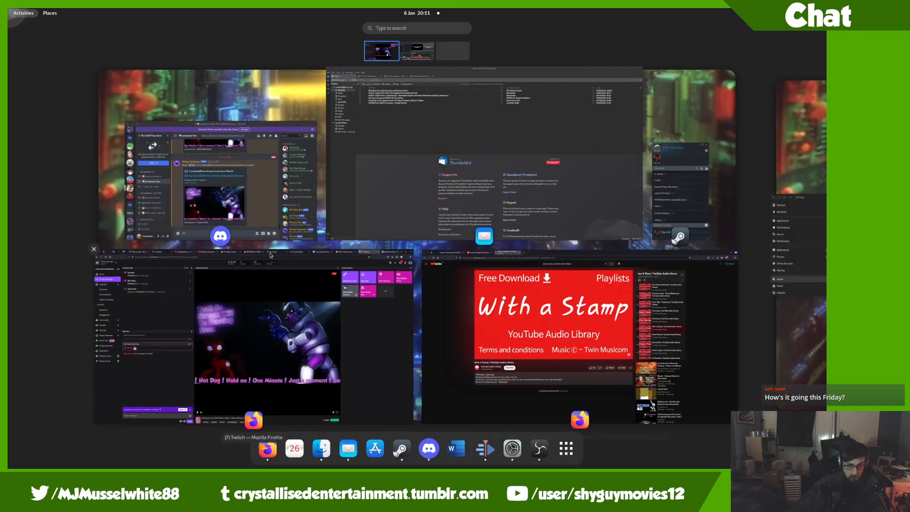
click(240, 301)
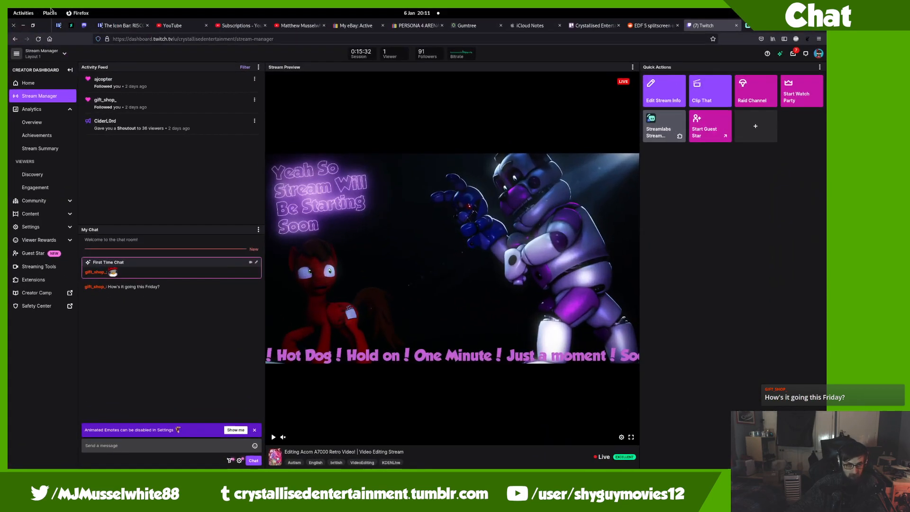
- Look at the DeviantArt page and the chillpeep.zone local timeline in Firefox, and return to the Twitch Stream Manager
click(84, 25)
click(71, 25)
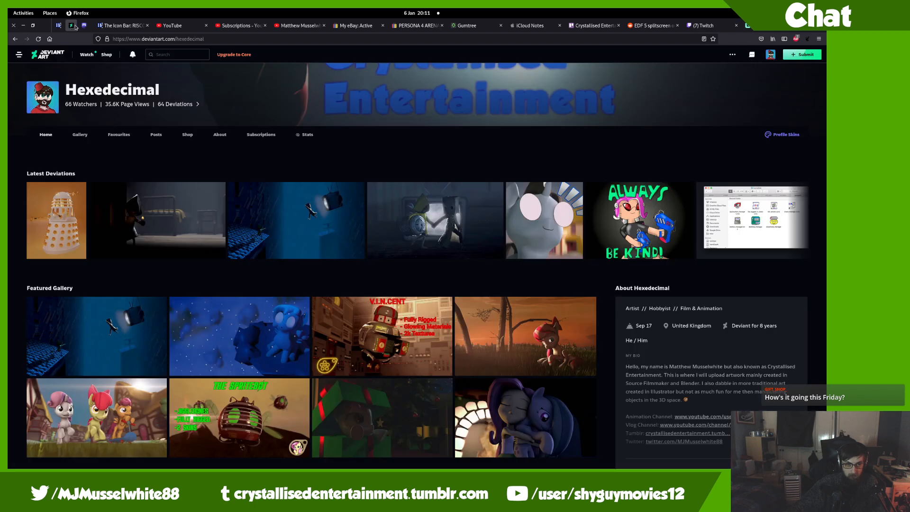
click(84, 25)
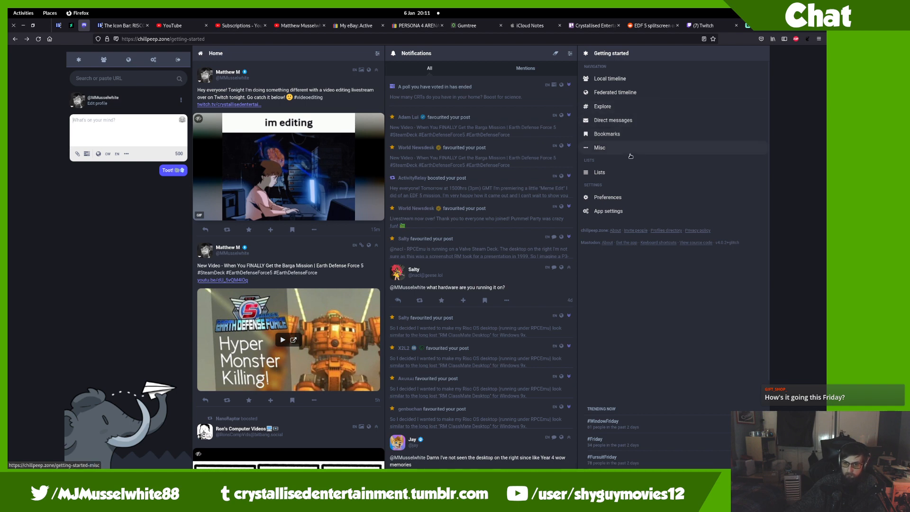
click(629, 85)
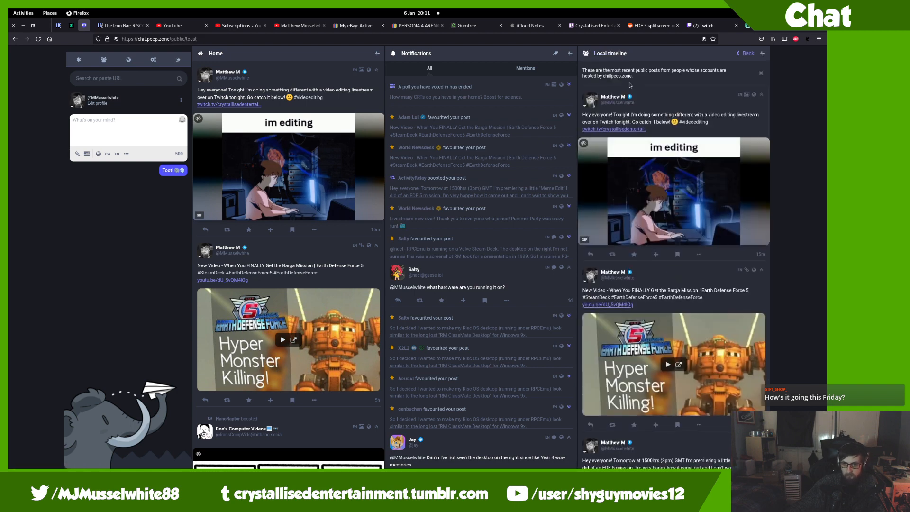
scroll(630, 92, down, 2)
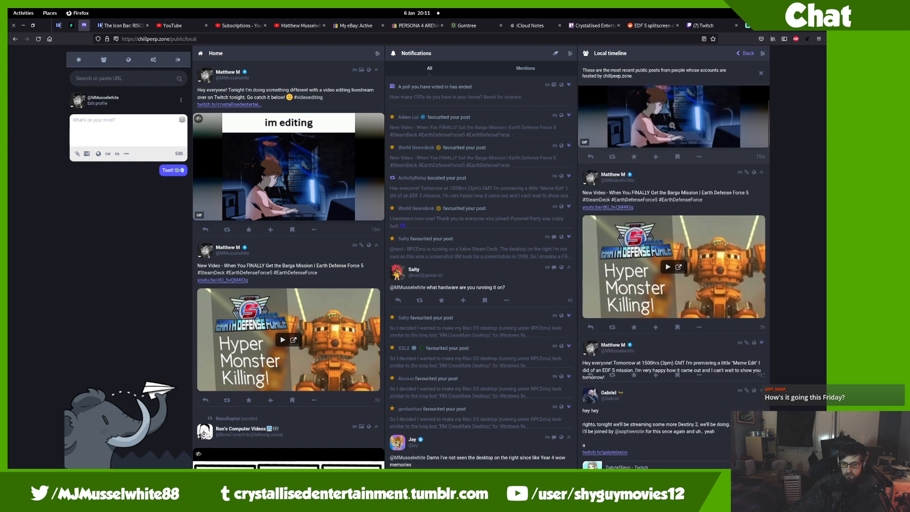
scroll(714, 86, up, 2)
click(748, 54)
click(706, 26)
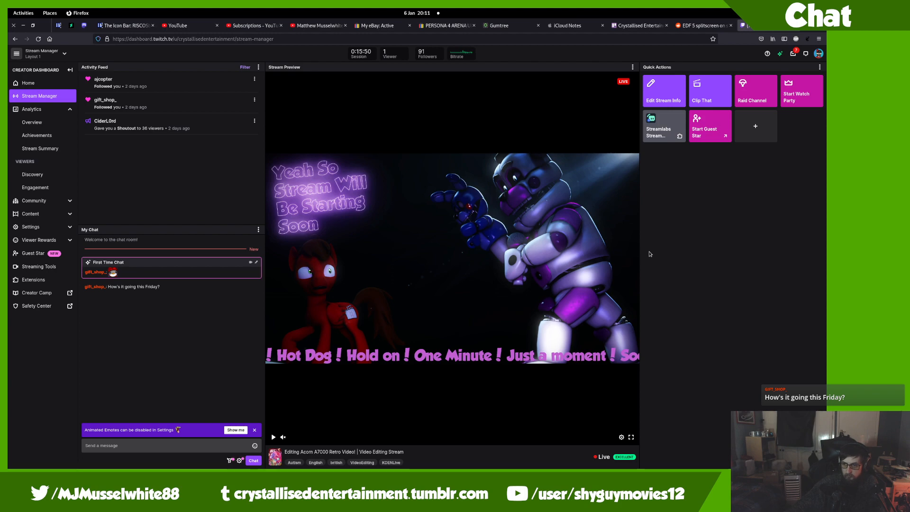
- Switch to Kdenlive and play the passage around the duplicated title from about 00:02:45 to about 00:02:49
key(ctrl+alt+Right)
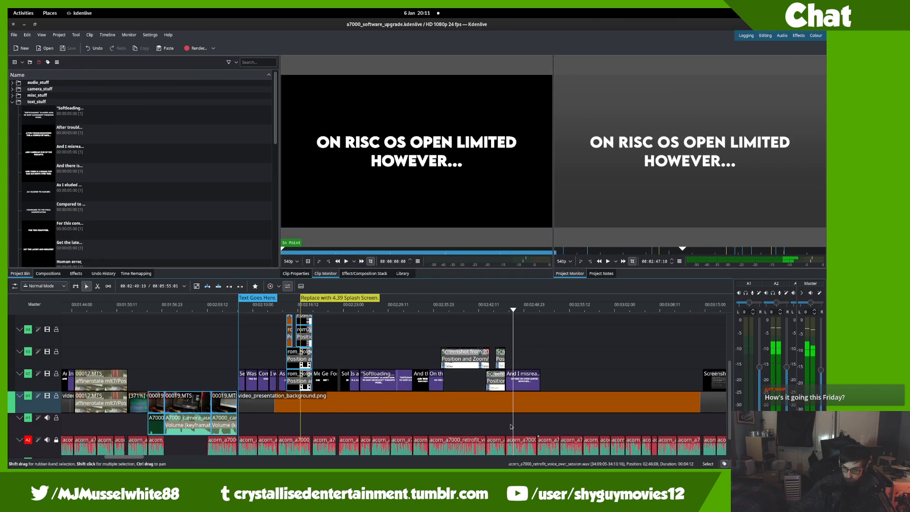
scroll(507, 423, up, 5)
click(459, 327)
key(space)
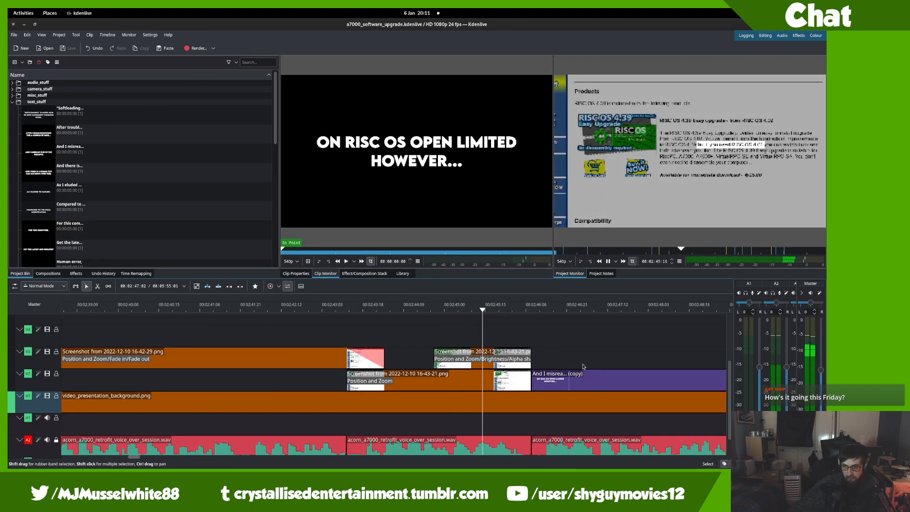
drag(583, 366, 310, 356)
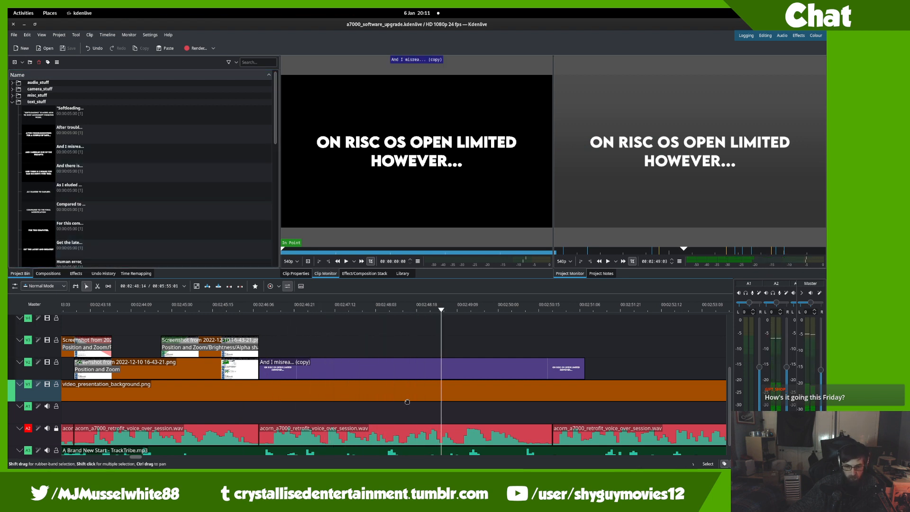
- Open the duplicated title for editing and shorten "LIMITED" to "LTD" in its first line
double_click(406, 369)
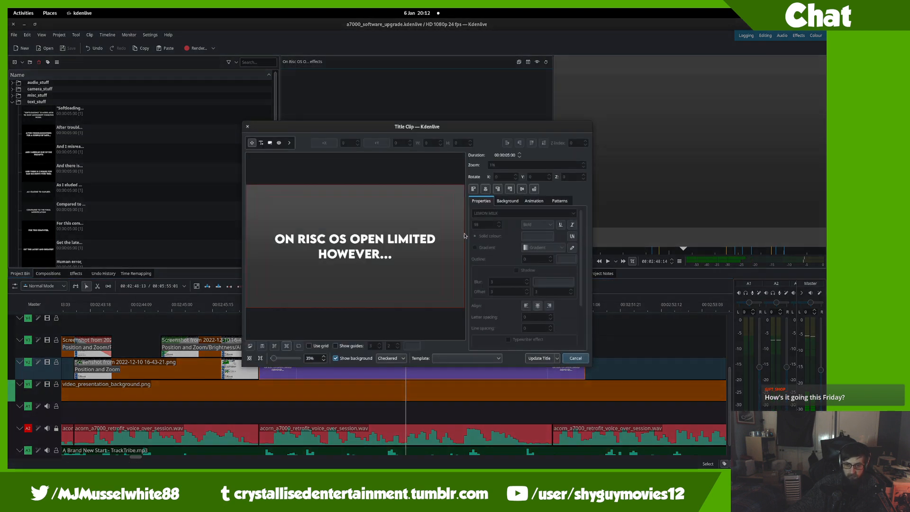
double_click(427, 239)
key(Right)
key(BackSpace)
key(BackSpace)
key(BackSpace)
key(BackSpace)
key(BackSpace)
key(BackSpace)
text(TD)
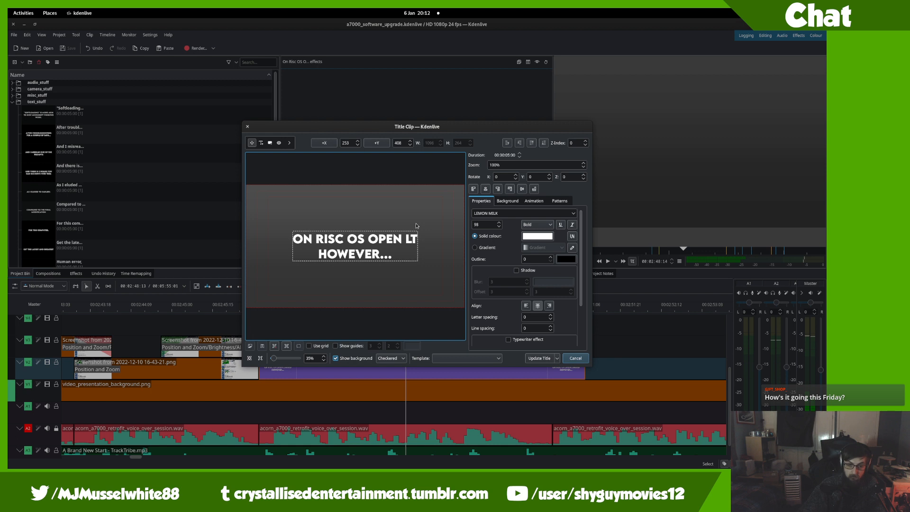
- Tidy the line break so the title reads "ON RISC OS OPEN LTD HOWEVER...", centre it horizontally, update it and save the project
key(Left)
key(Left)
key(Left)
key(Left)
key(Left)
key(Left)
key(Left)
key(Left)
key(Left)
key(Left)
key(Left)
key(Left)
key(Left)
key(Left)
key(Left)
key(Down)
key(Left)
key(Left)
key(Left)
key(Left)
key(Left)
key(Left)
key(Left)
key(Left)
key(Left)
key(BackSpace)
key(BackSpace)
key(Return)
click(416, 226)
click(378, 235)
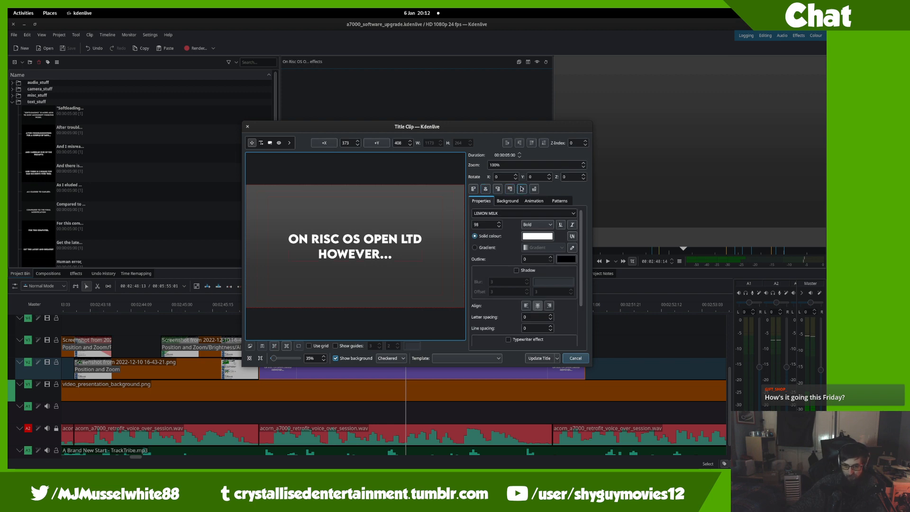
click(541, 360)
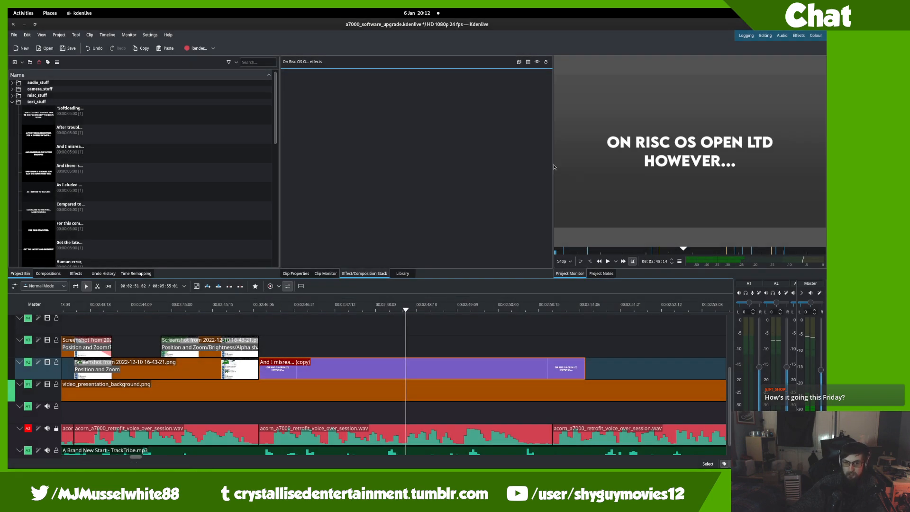
drag(638, 365, 558, 348)
key(ctrl+s)
- Play the retitled clip from about 00:02:46 and place the playhead at about 00:02:48:15
click(171, 311)
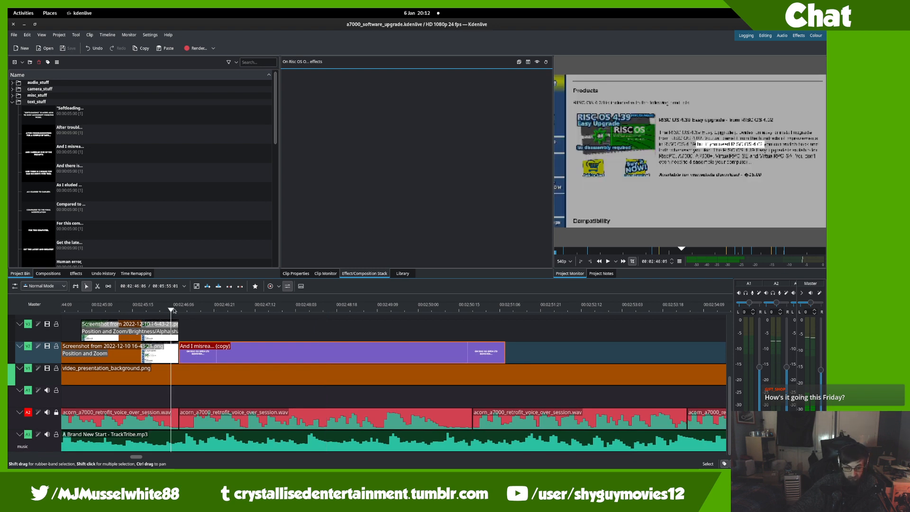
key(space)
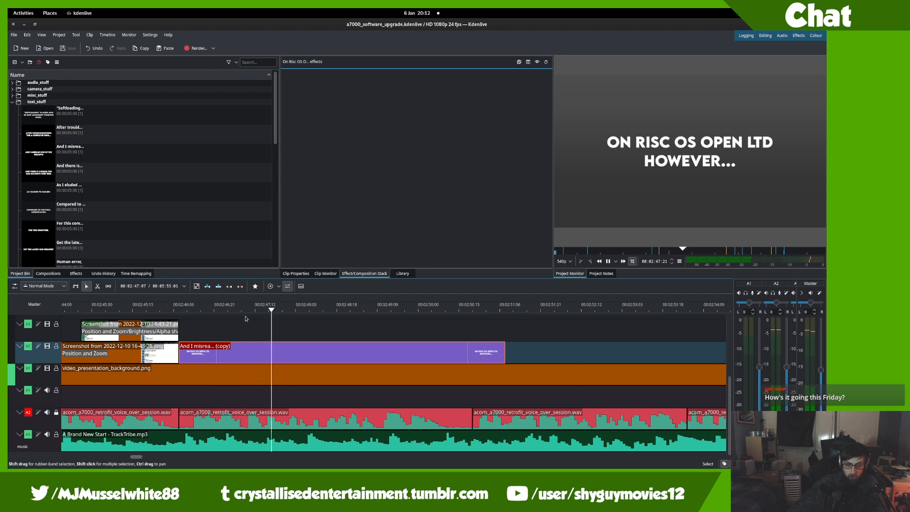
key(space)
drag(306, 306, 329, 304)
- Switch to the Firefox window with the YouTube Audio Library playlist, skip ahead to "Hit the Lights" and return to Kdenlive
mouse_move(8, 8)
scroll(168, 277, up, 1)
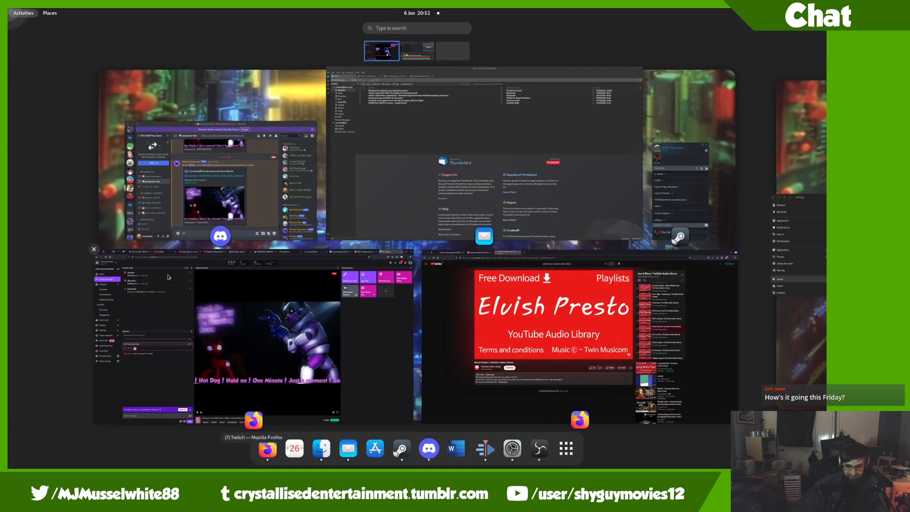
click(467, 308)
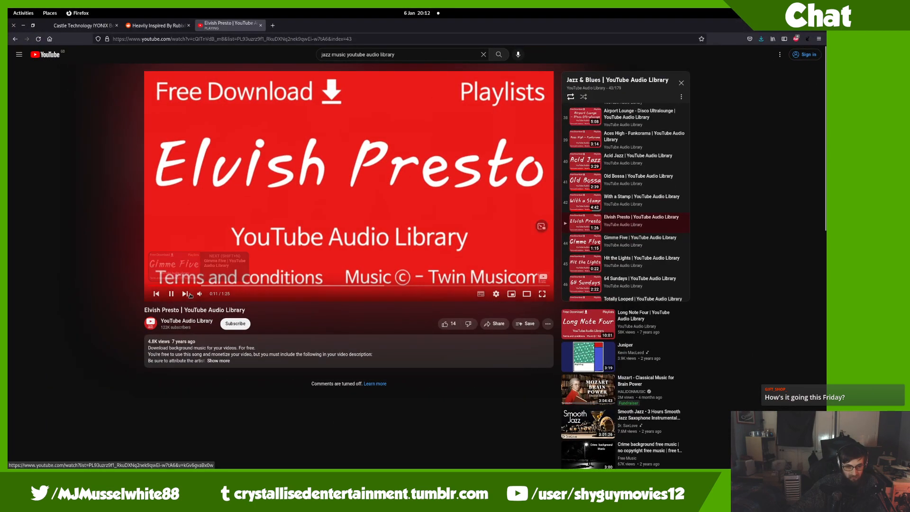
click(186, 294)
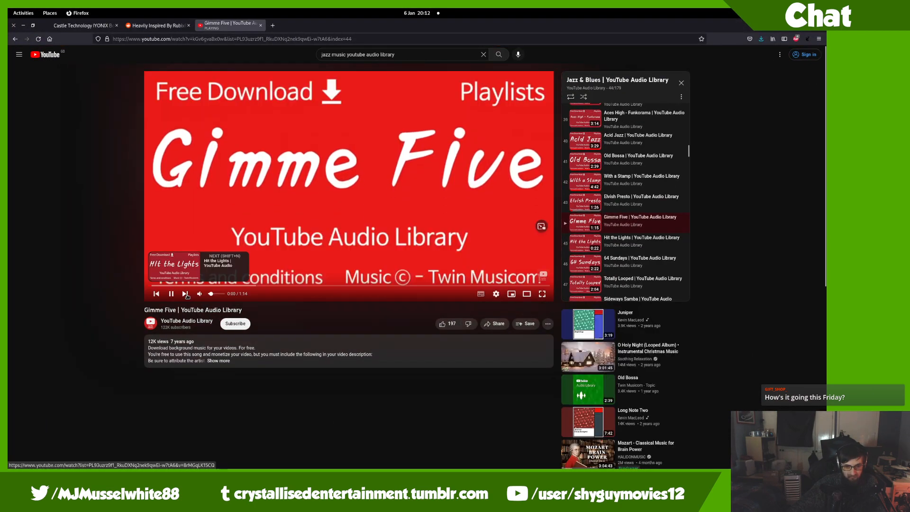
click(186, 294)
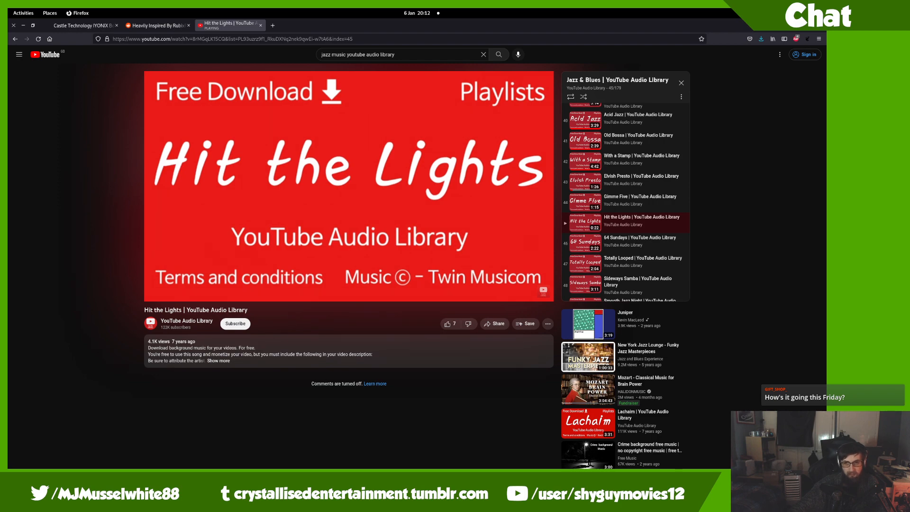
key(ctrl+alt+Right)
key(ctrl+alt+Left)
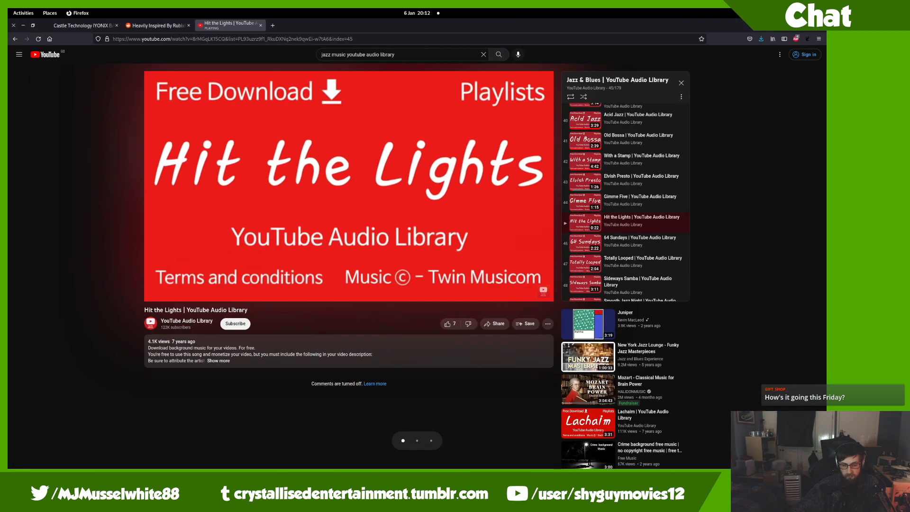
key(ctrl+alt+Right)
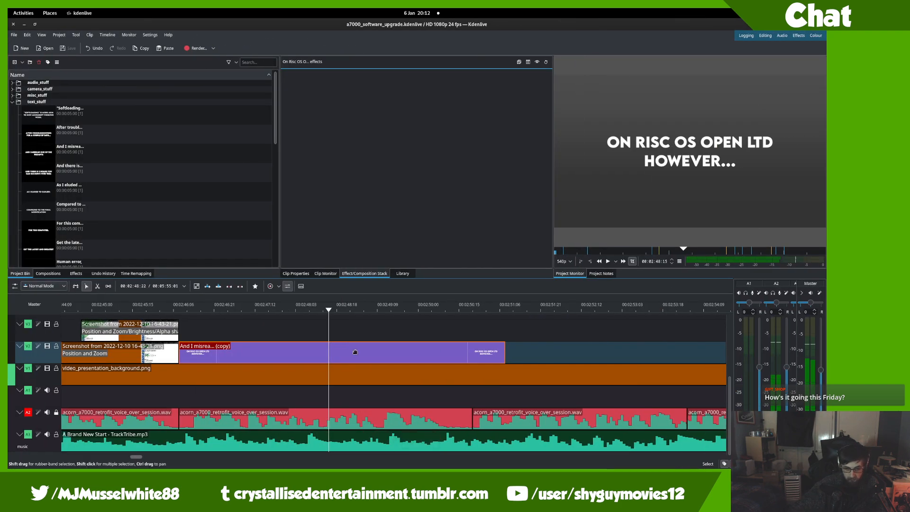
- Trim the end of the "ON RISC OS OPEN LTD HOWEVER..." title on V2 back to 00:02:48:12
key(Left)
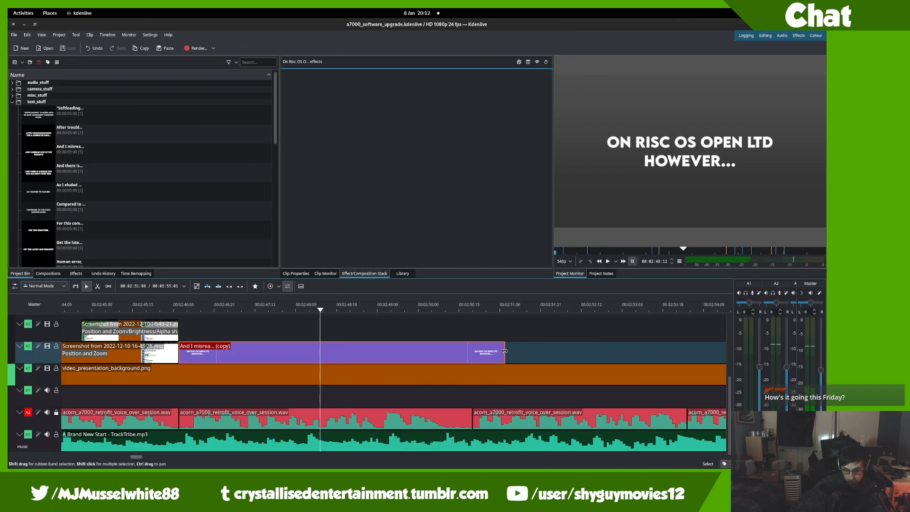
drag(505, 353, 320, 353)
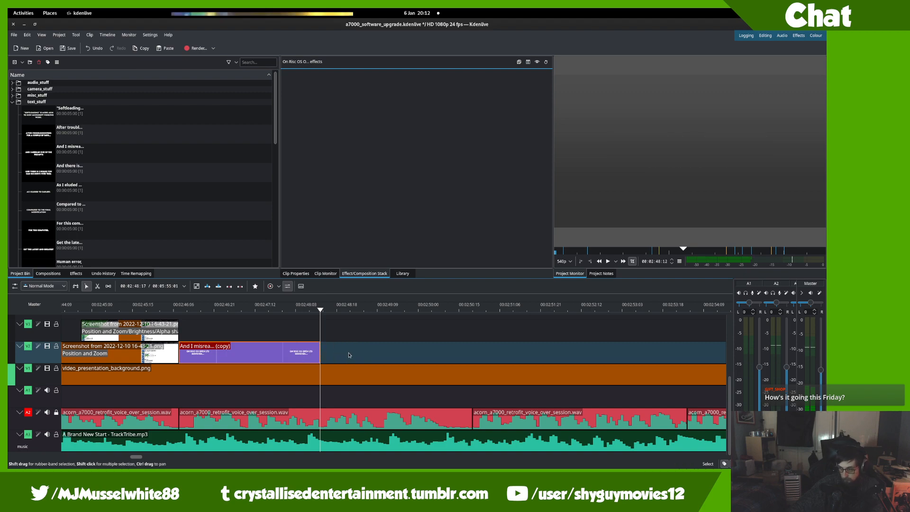
scroll(387, 346, left, 2)
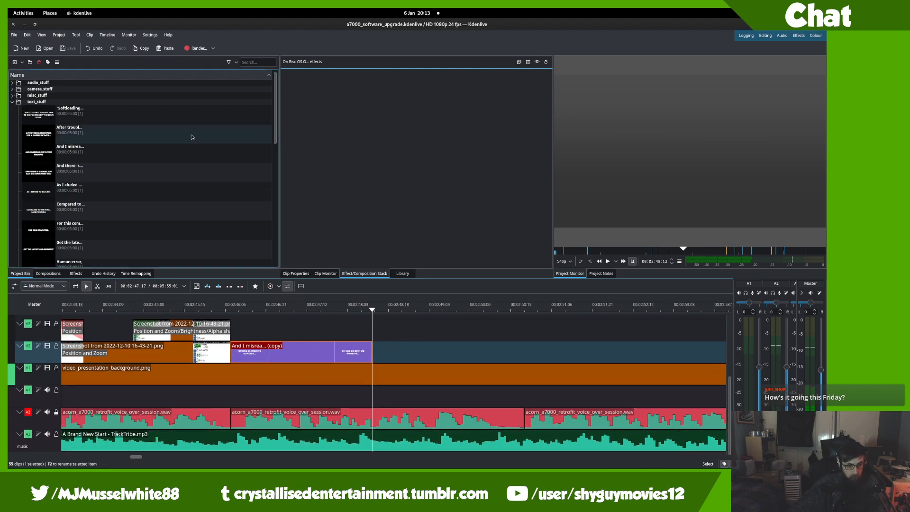
- Check the YouTube Audio Library playlist in Firefox and return to Kdenlive
mouse_move(9, 9)
click(443, 275)
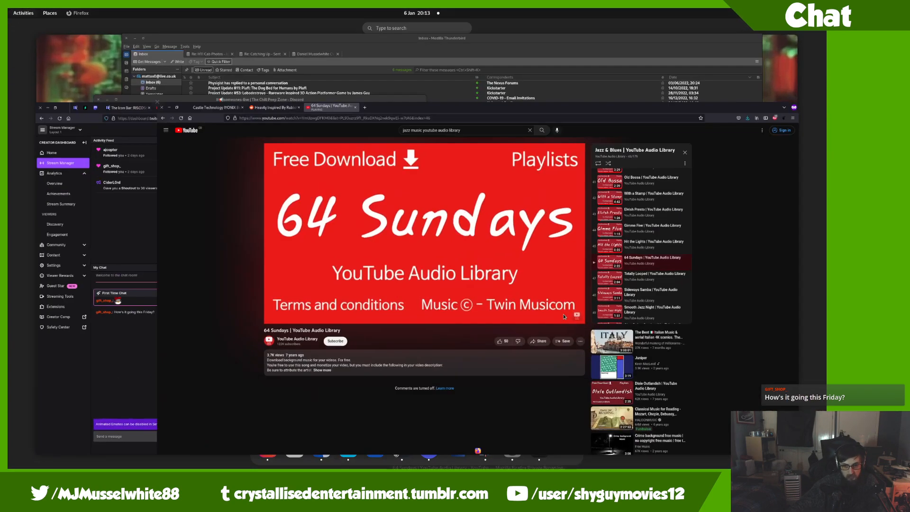
key(alt+Tab)
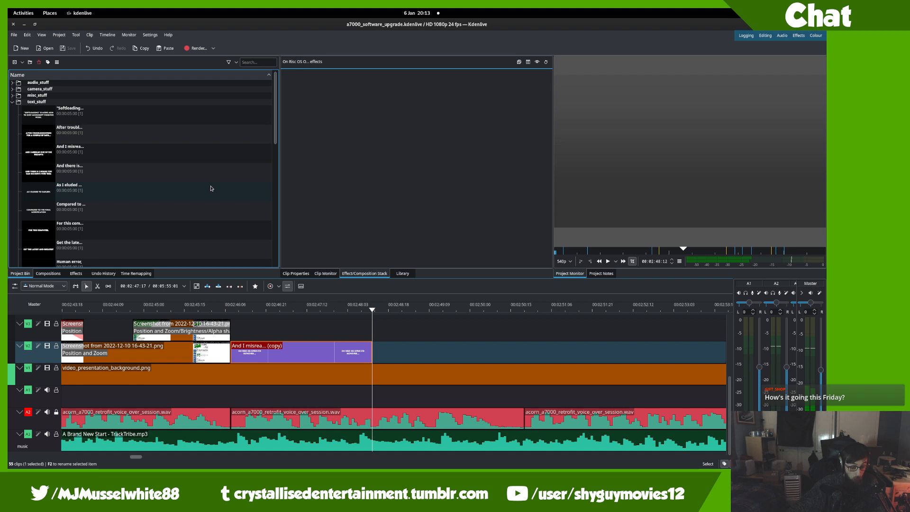
- Duplicate the "On Risc OS O..." title in the project bin and place the copy on V2 directly after the trimmed title
scroll(199, 178, down, 5)
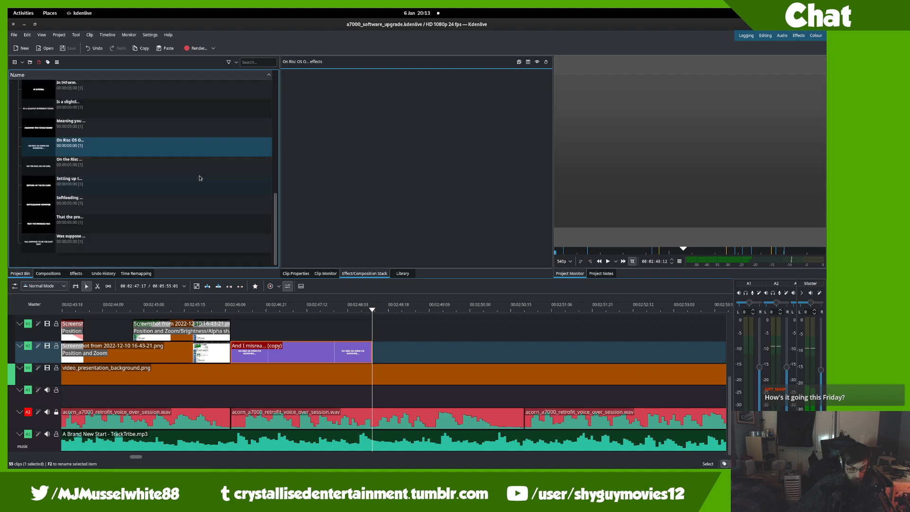
right_click(182, 154)
click(207, 185)
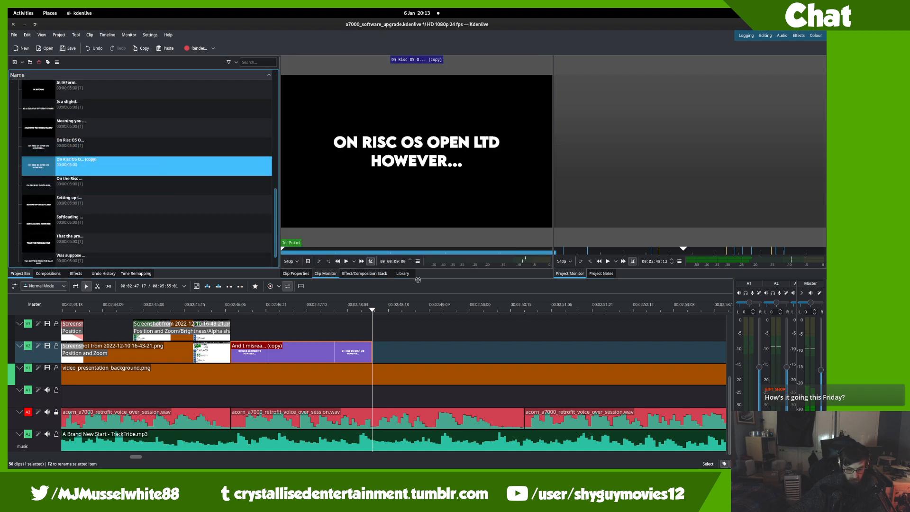
drag(279, 228, 403, 353)
- Play the new title's passage and move the cut between the two titles on V2 to 00:02:49:02
key(space)
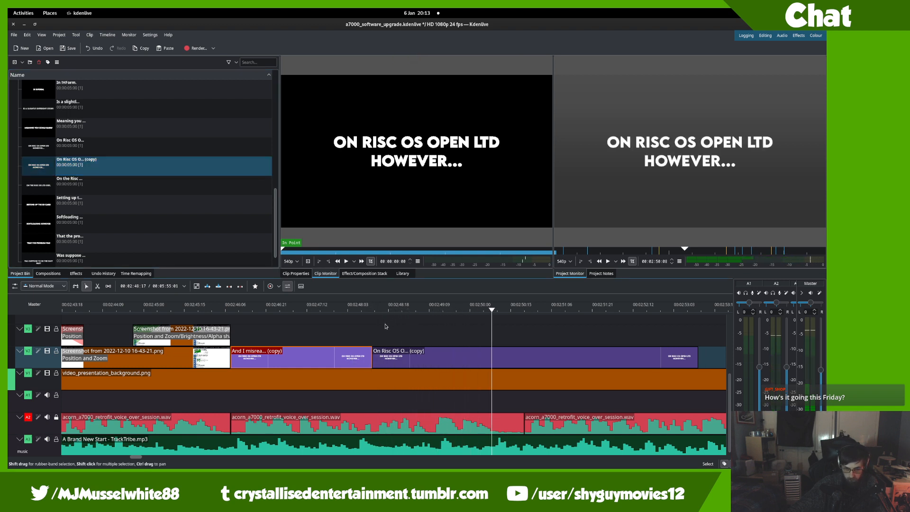
drag(363, 308, 410, 309)
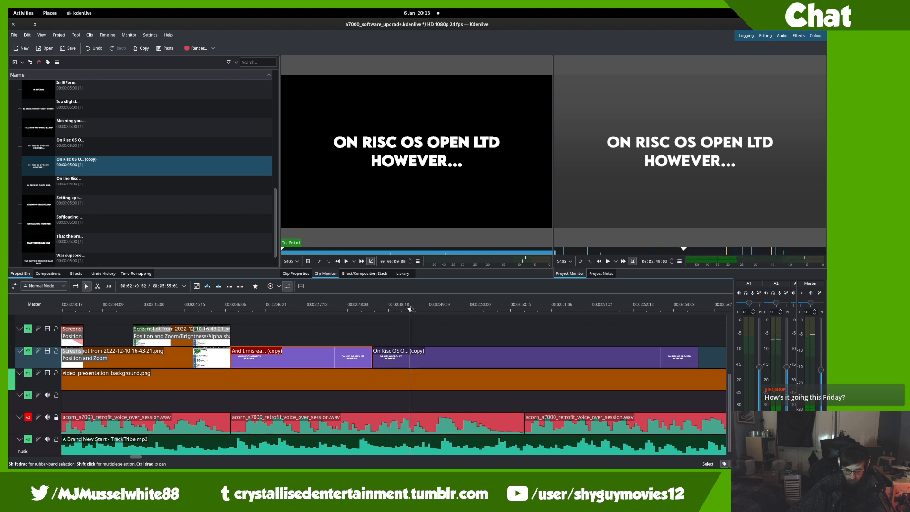
drag(375, 354, 410, 355)
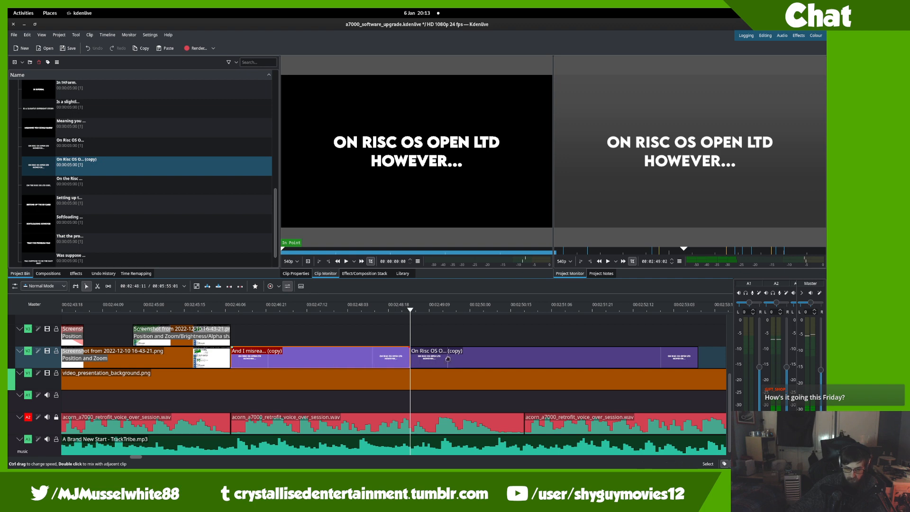
- Play onward and split the newly added title copy on V2 at about 00:02:50
click(457, 352)
key(space)
key(x)
click(497, 357)
key(s)
drag(537, 360, 390, 363)
- Play the passage across the split titles from about 00:02:48 to about 00:02:52
key(space)
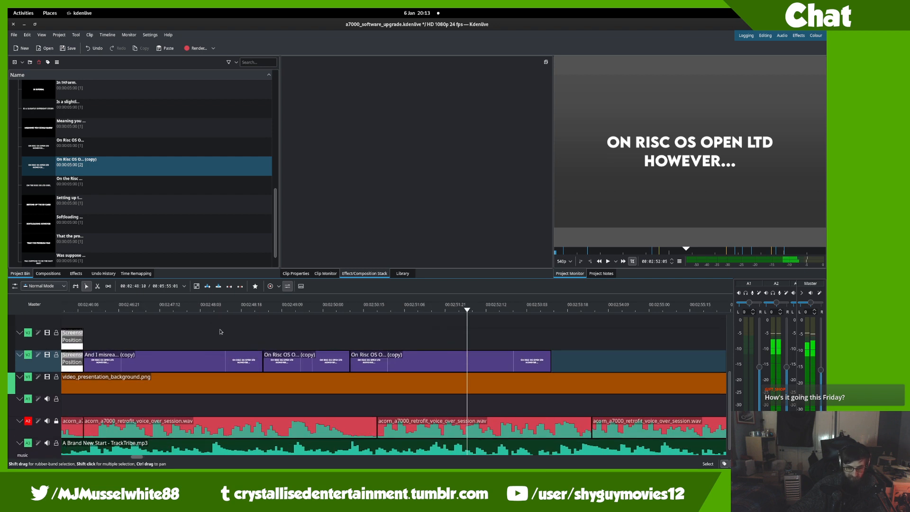
click(219, 309)
key(space)
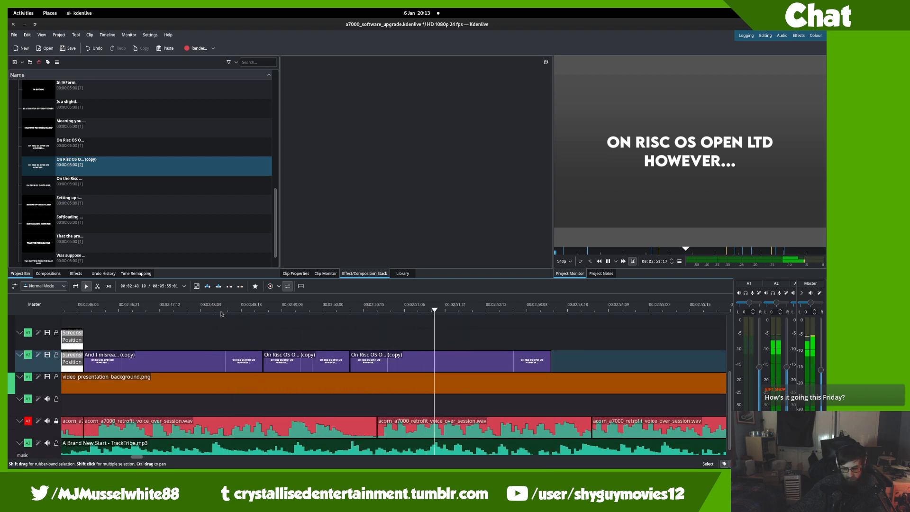
key(space)
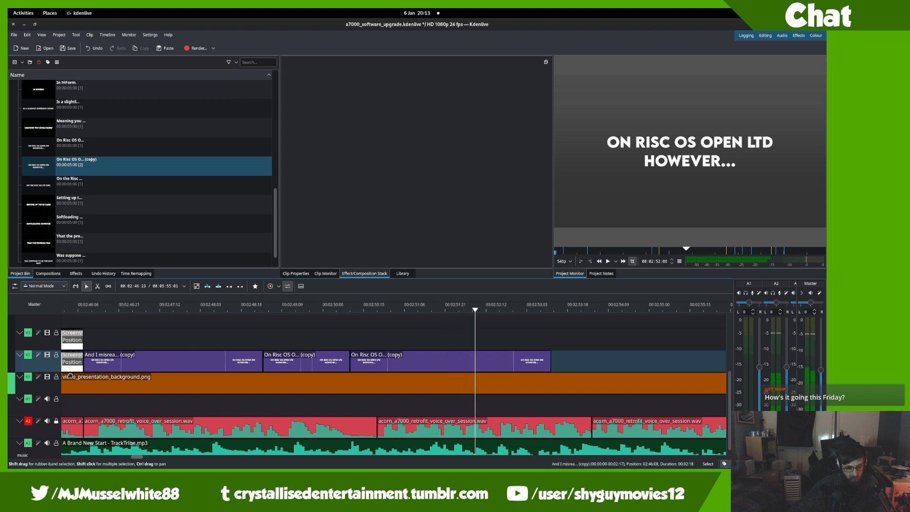
- Unlock voice-over track A2, split its clip at the second title cut, delete the short remaining tail, and lock music track A3
click(48, 423)
click(47, 421)
click(56, 422)
key(x)
key(s)
click(363, 431)
key(Delete)
click(56, 443)
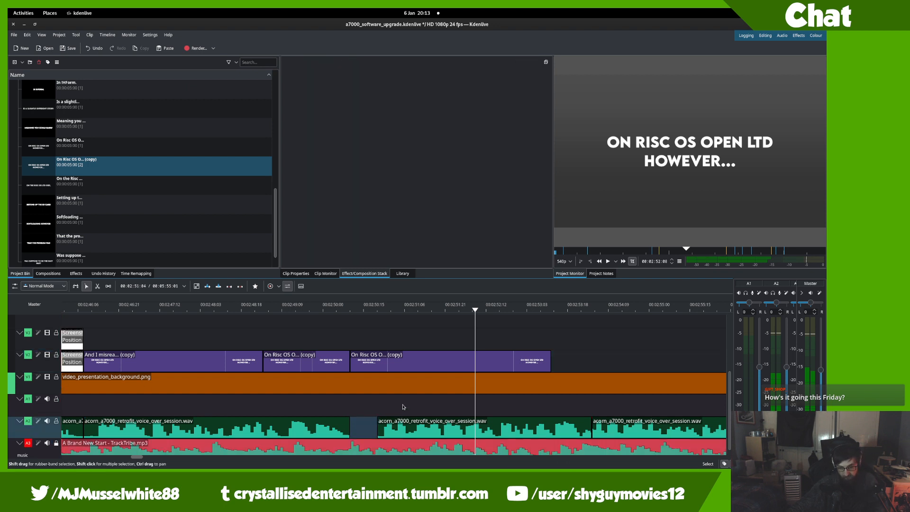
ctrl+scroll(405, 399, down, 3)
ctrl+scroll(405, 399, down, 3)
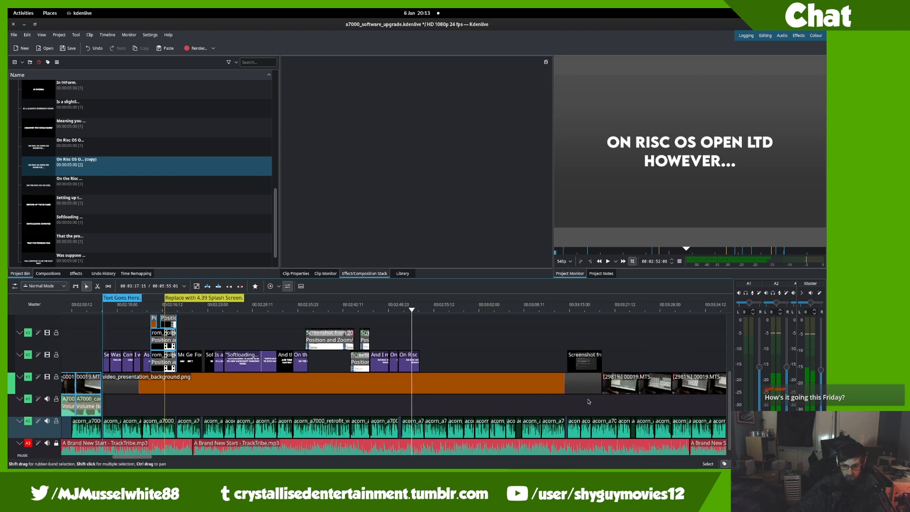
- Trim the V1 background clip back to the end of the "And I misrea... (copy)" title and move the last title copy up to V3, ending before the voice-over gap
click(597, 385)
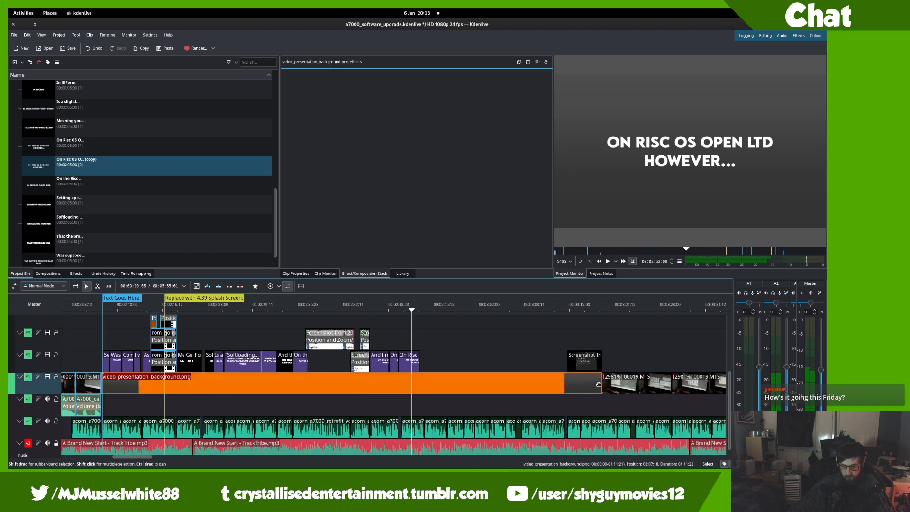
drag(598, 384, 386, 384)
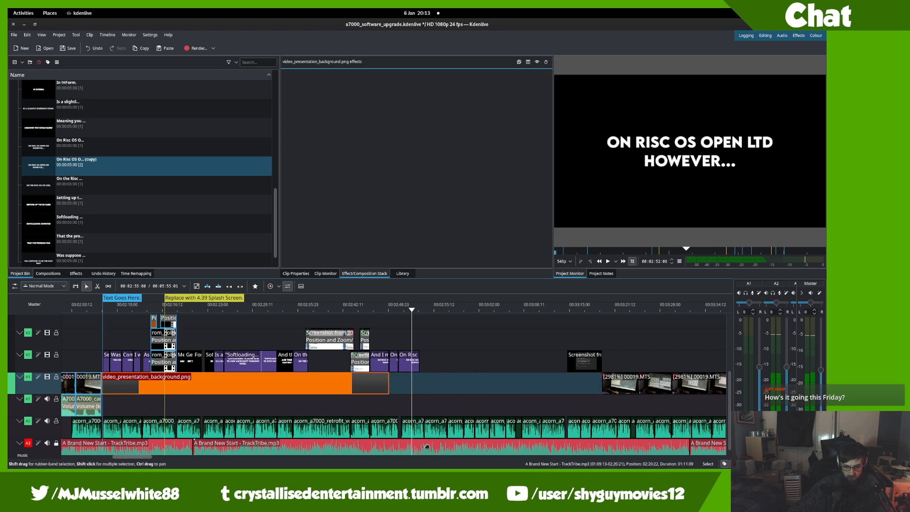
scroll(393, 410, up, 5)
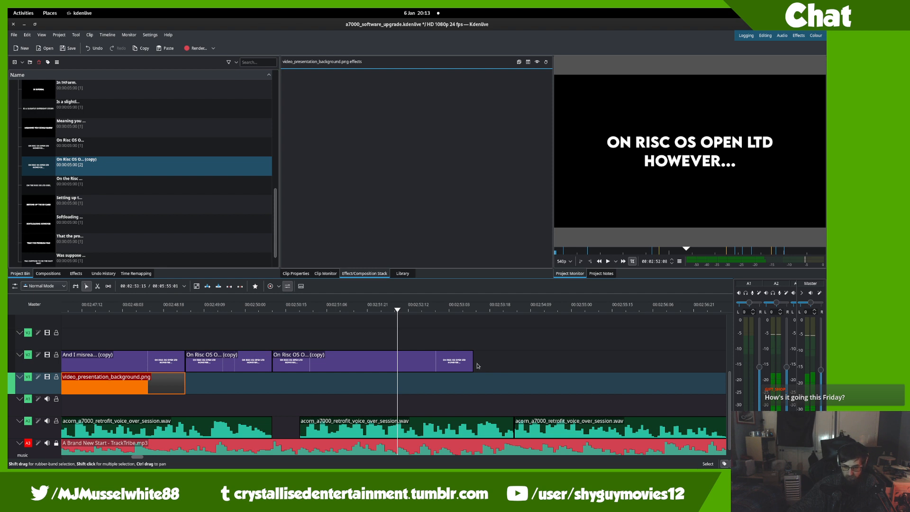
drag(415, 360, 218, 356)
scroll(351, 338, down, 1)
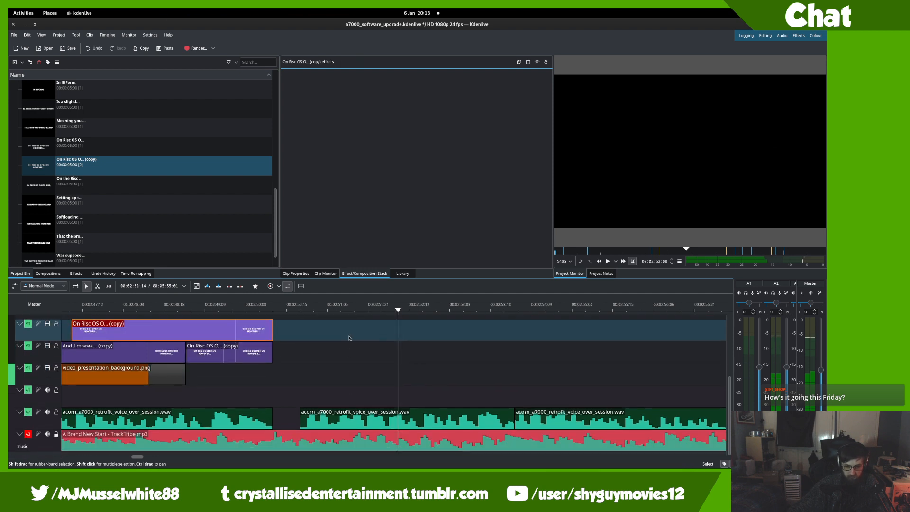
- Close the voice-over gap on A2 at about 00:02:50 by pulling all following clips back with the Spacer tool
click(110, 287)
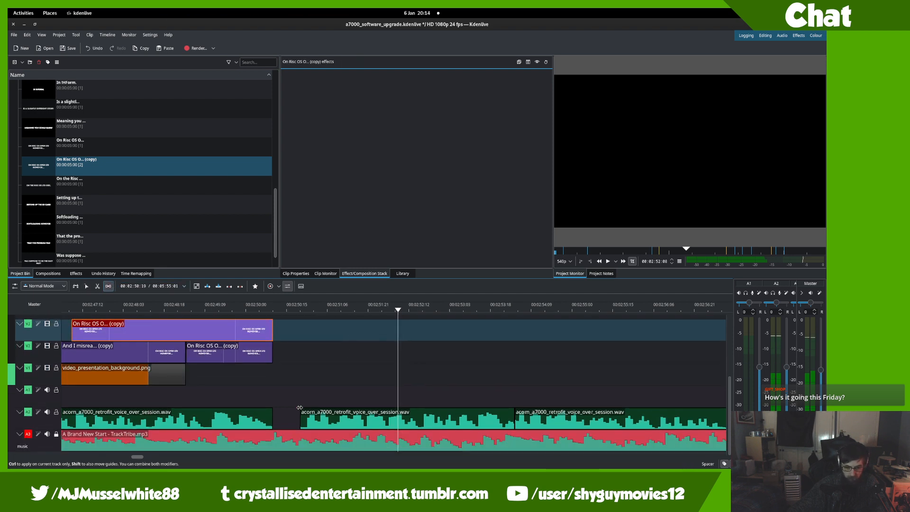
drag(326, 416, 272, 410)
scroll(279, 405, down, 6)
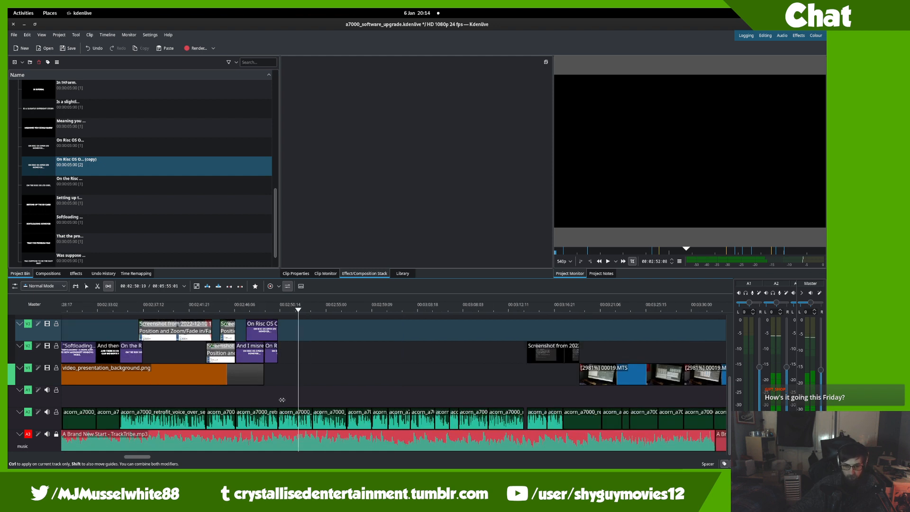
- Extend the V1 background clip to the 00019.MTS footage, return the title copy to V2 directly after the preceding title, and save
click(86, 286)
drag(263, 374, 617, 399)
scroll(284, 388, up, 6)
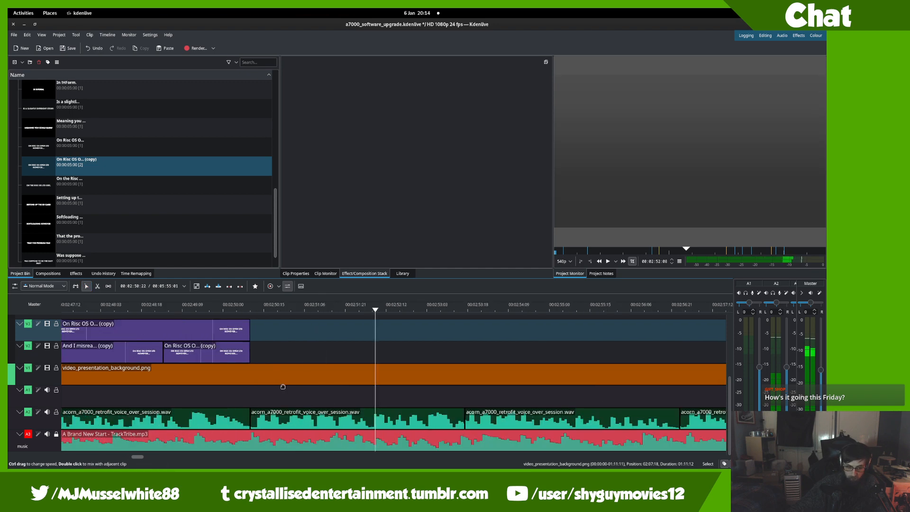
drag(202, 331, 403, 353)
key(ctrl+s)
- Play the title passage across the closed gap around 00:02:50
click(222, 327)
key(space)
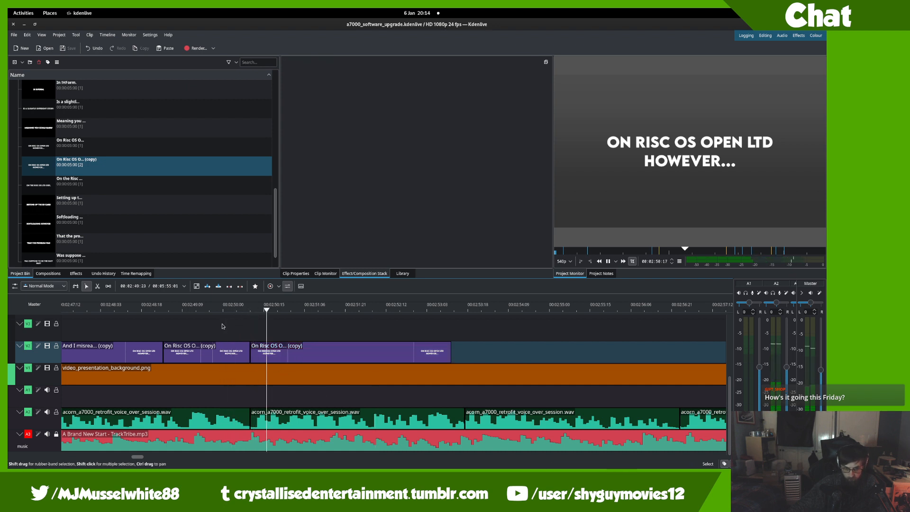
click(152, 325)
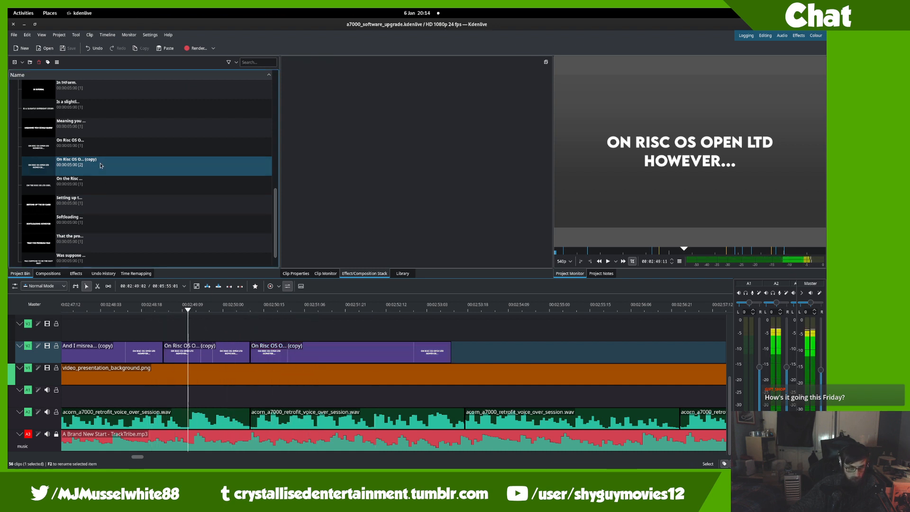
- Open the "On Risc OS O... (copy)" title for editing and replace its text with "THE SKY'S THE LIMIT"
double_click(100, 165)
click(162, 179)
double_click(172, 171)
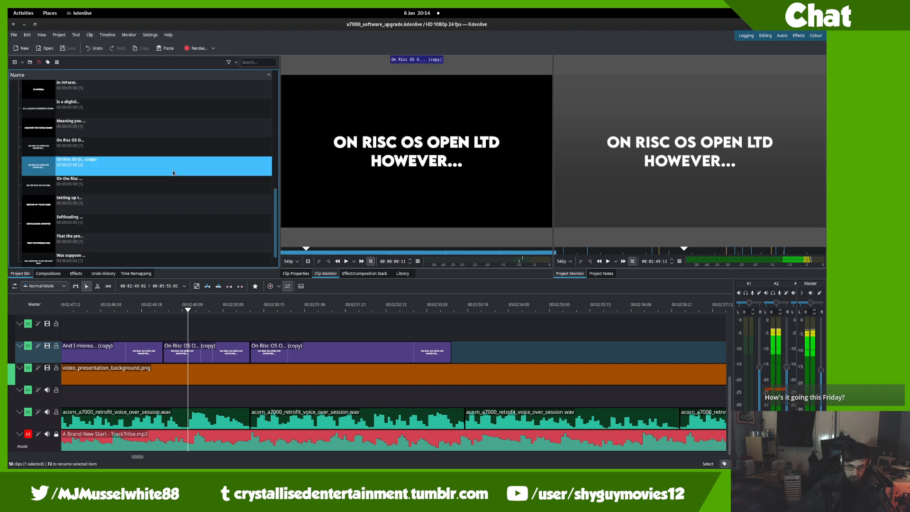
double_click(334, 252)
key(ctrl+a)
text(TYE SKY'S)
key(BackSpace)
key(BackSpace)
key(BackSpace)
text(IE)
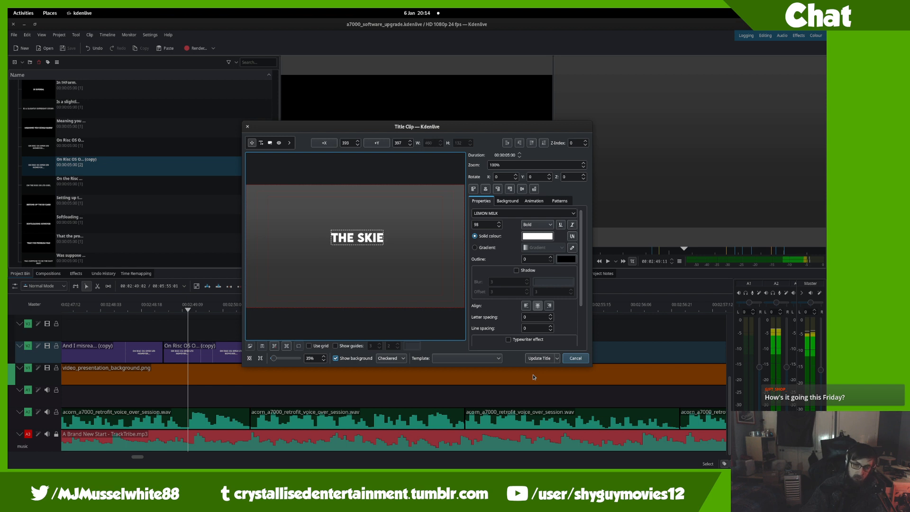
text(S THE LIMIT)
key(BackSpace)
text(IT)
key(BackSpace)
key(BackSpace)
key(BackSpace)
key(BackSpace)
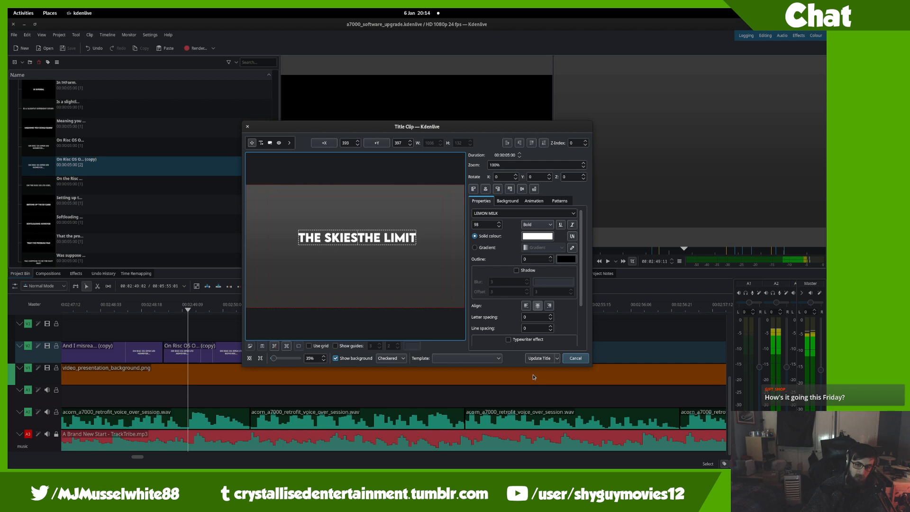
text(YS)
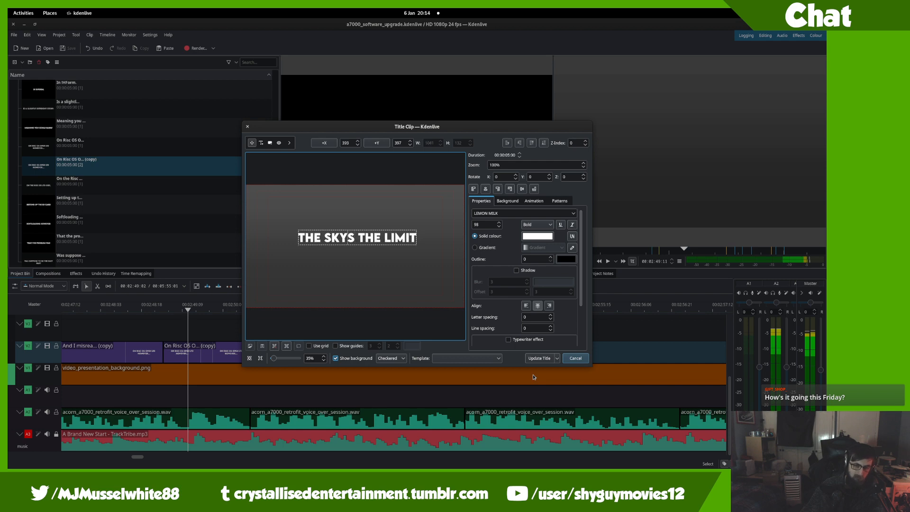
key(Left)
text(')
- Switch to Firefox, search the web for "the skies the limit" to check its spelling, close the results and return to Kdenlive
key(alt+Tab)
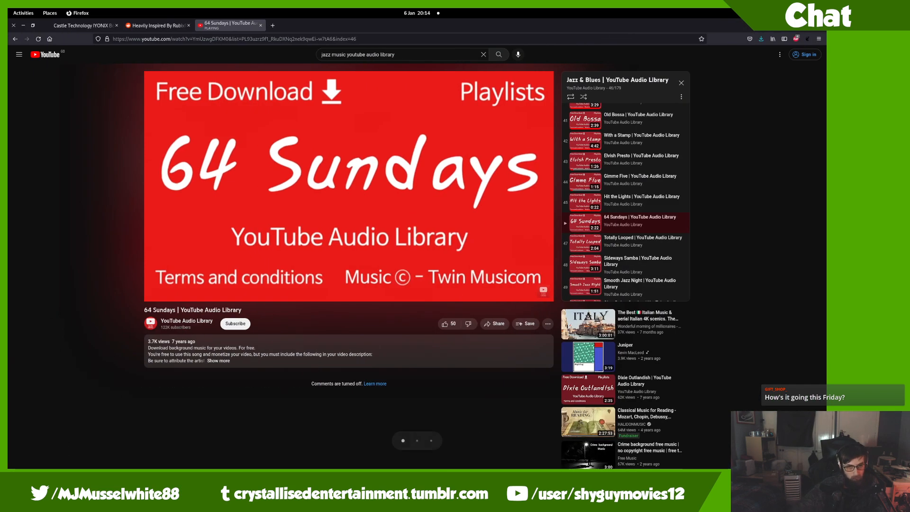
key(ctrl+t)
text(the)
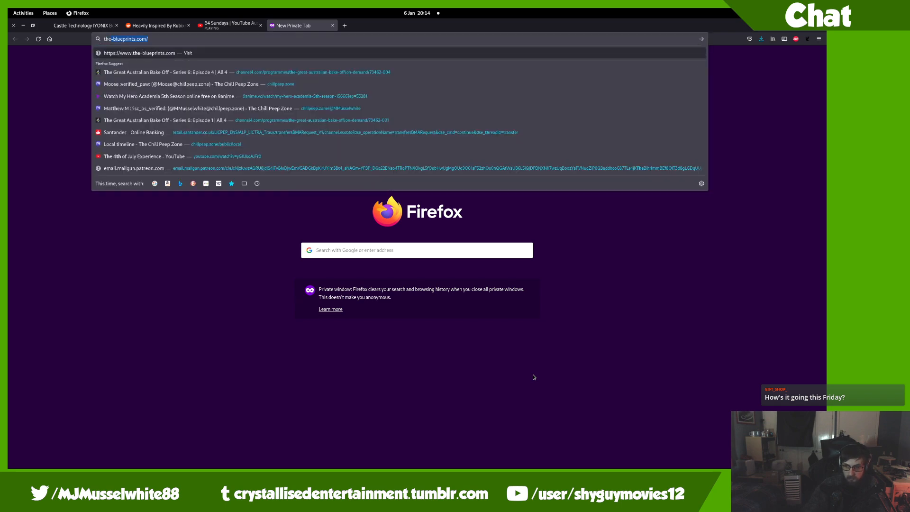
text( skies the lim)
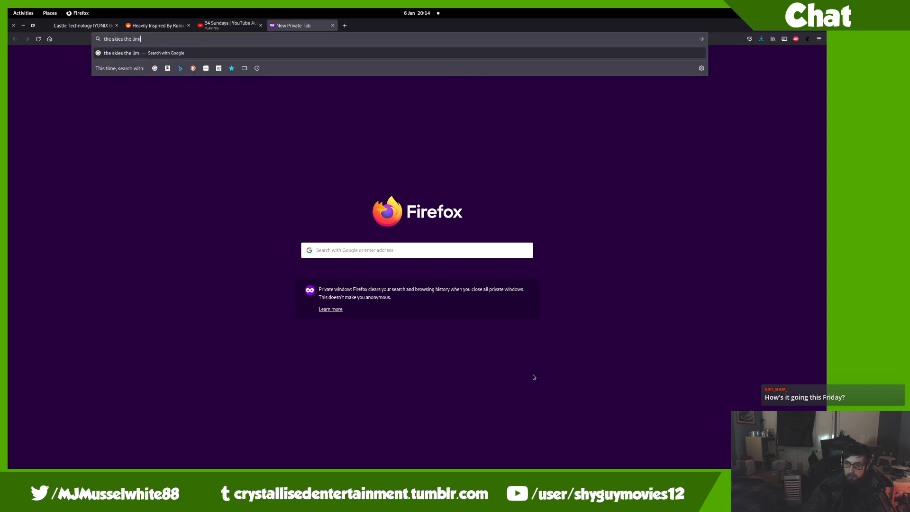
text(it)
key(Return)
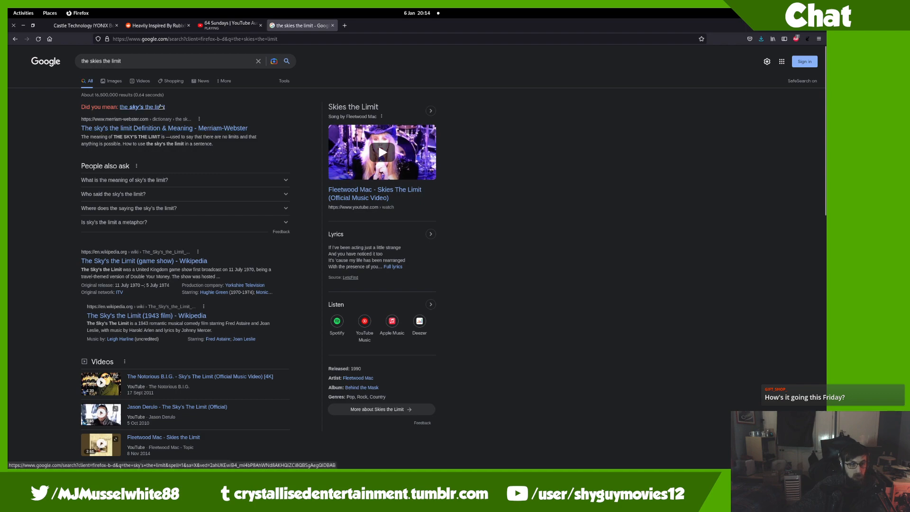
click(160, 107)
middle_click(300, 27)
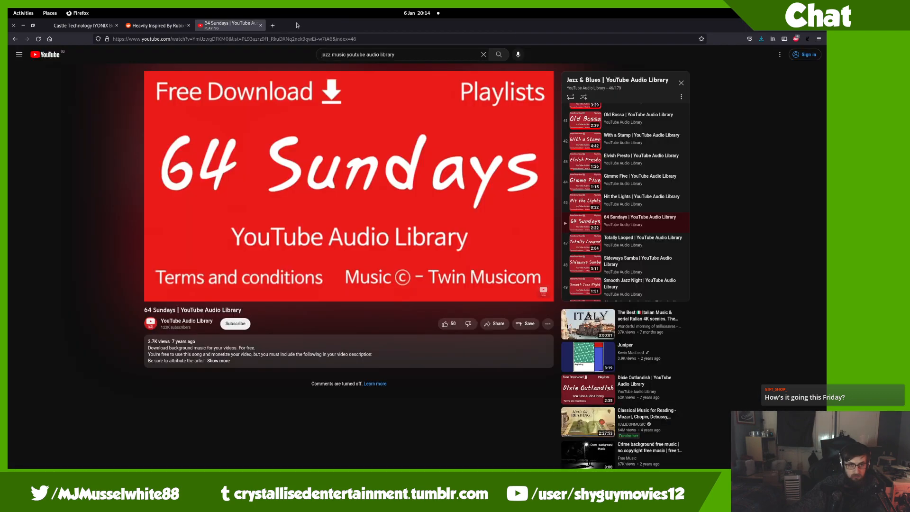
mouse_move(8, 8)
scroll(444, 343, down, 1)
click(441, 331)
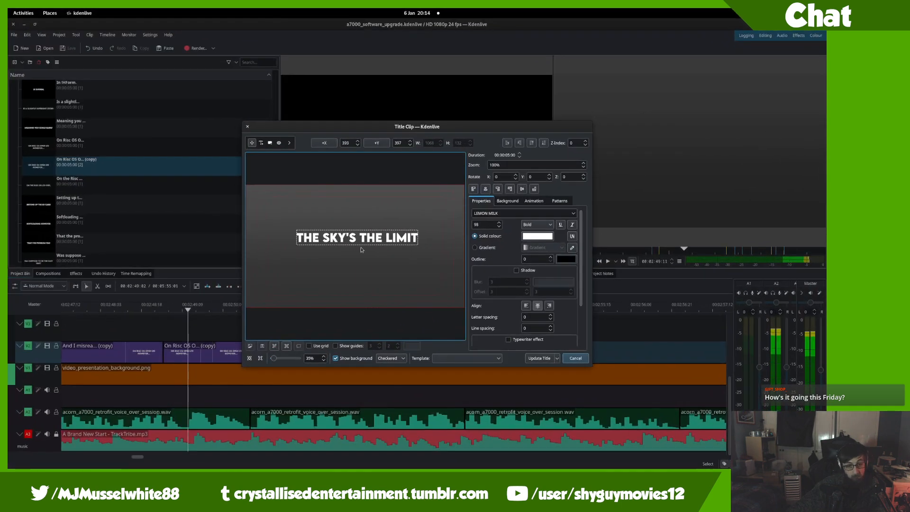
- Center the title text vertically and horizontally, add an exclamation mark after LIMIT, and update the title
click(409, 282)
click(401, 236)
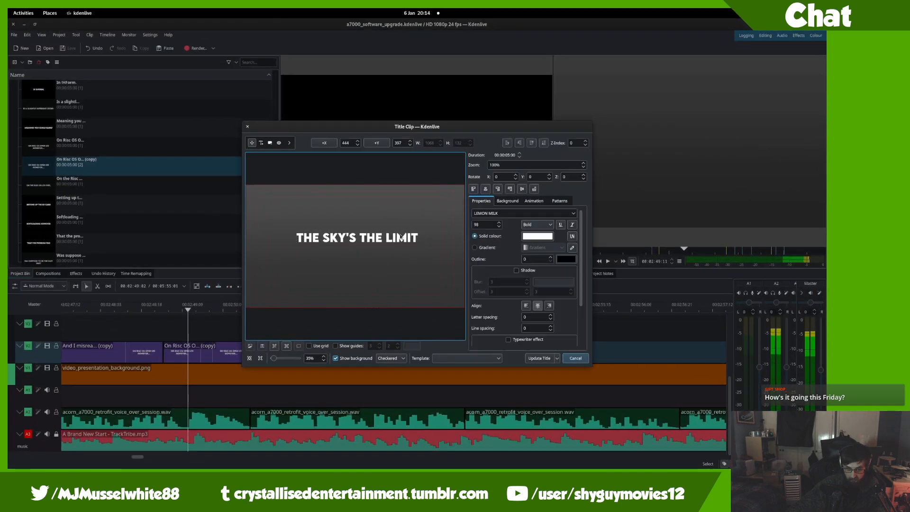
click(522, 189)
click(485, 188)
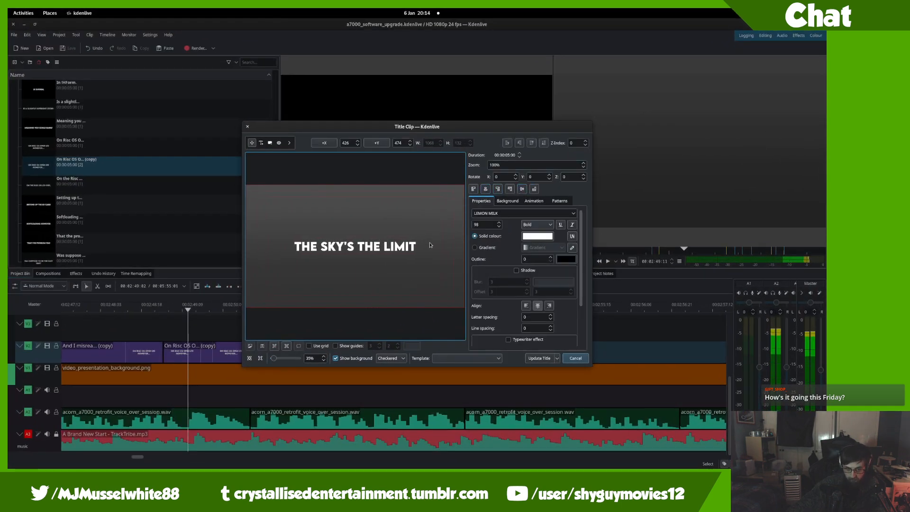
click(410, 246)
text(!)
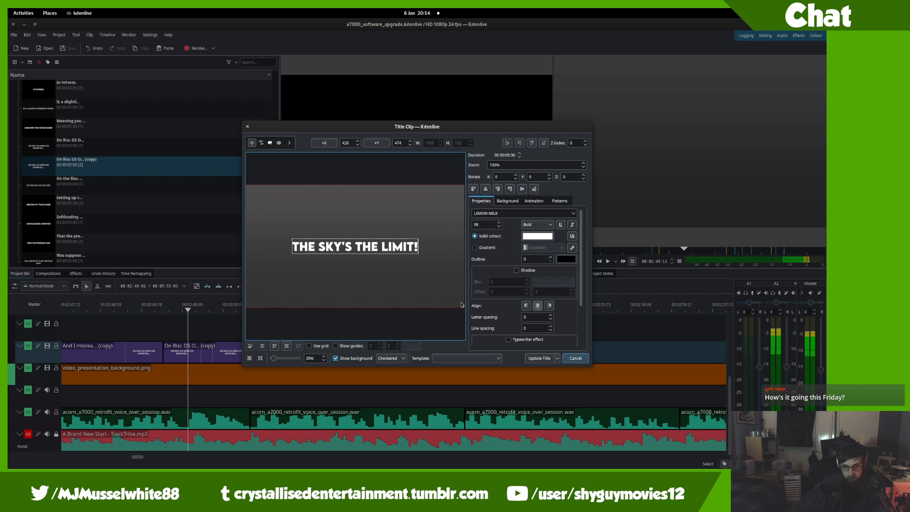
click(538, 358)
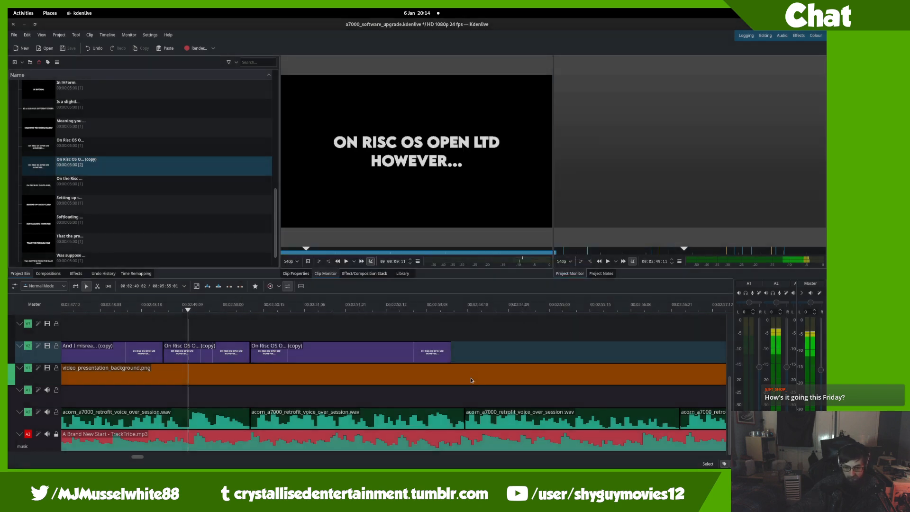
- Play the updated title, delete the extra copy starting at about 00:02:50 on V2, and play on to about 00:02:54
key(space)
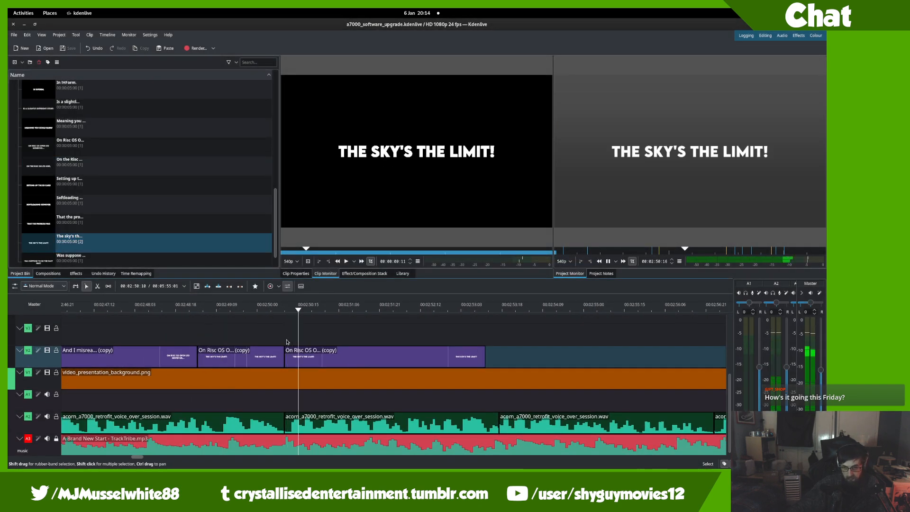
click(318, 364)
key(Delete)
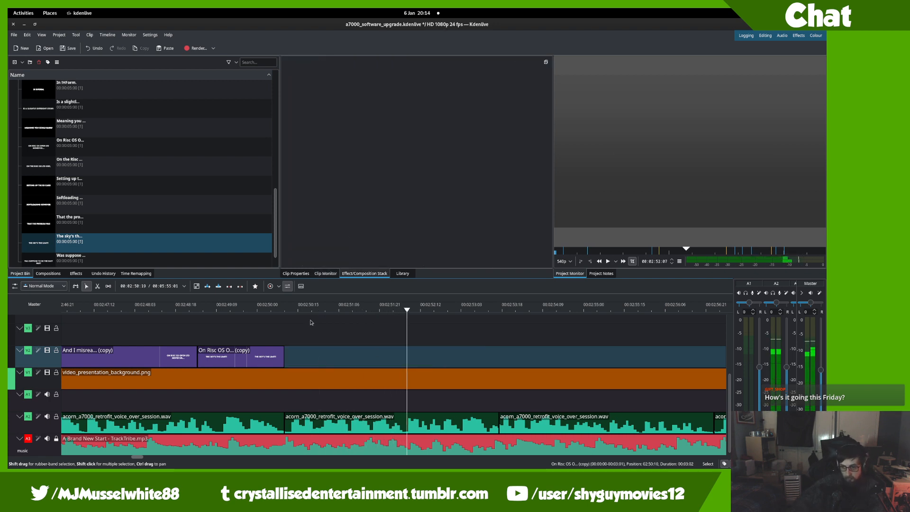
key(space)
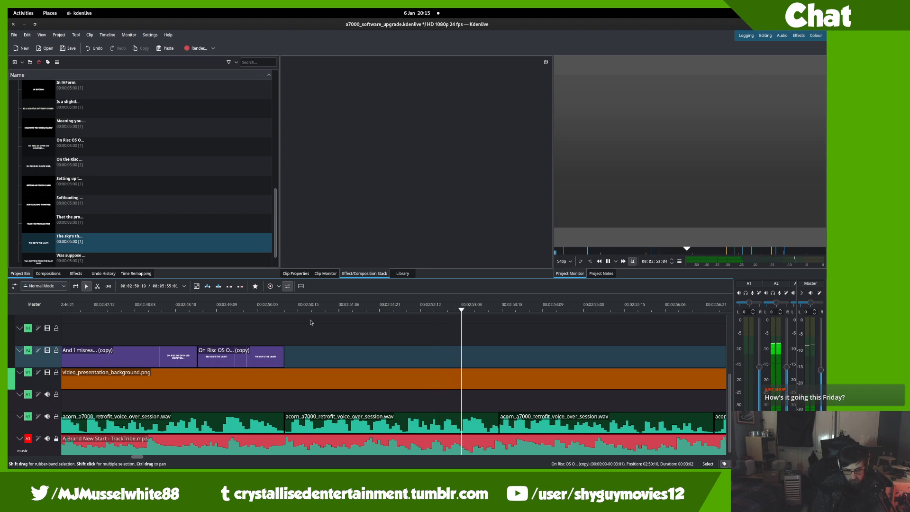
key(space)
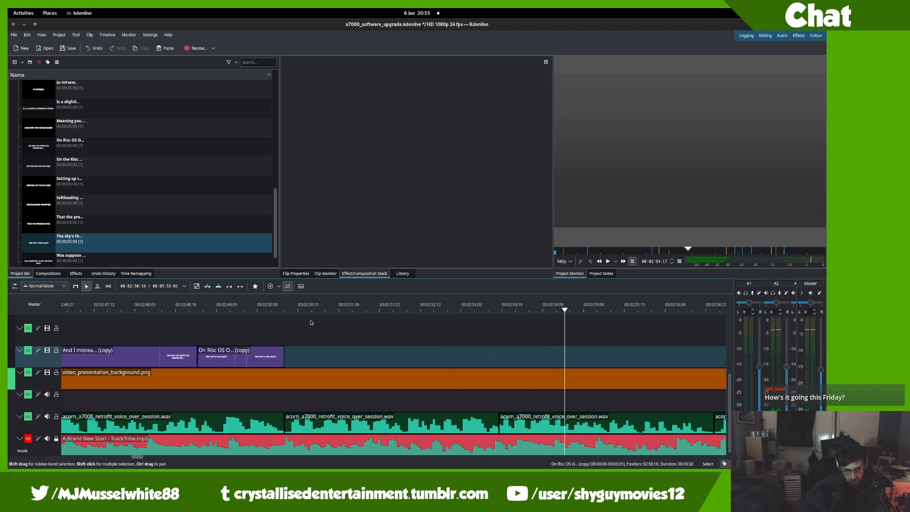
- Switch to Firefox and open riscosopen.org in a new tab to view the RISC OS Open welcome page
mouse_move(8, 9)
scroll(433, 354, up, 1)
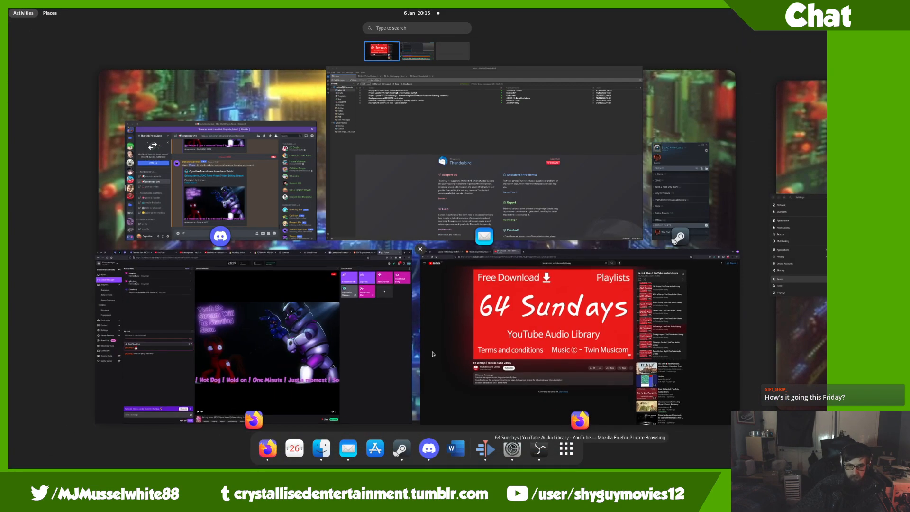
click(451, 351)
click(275, 25)
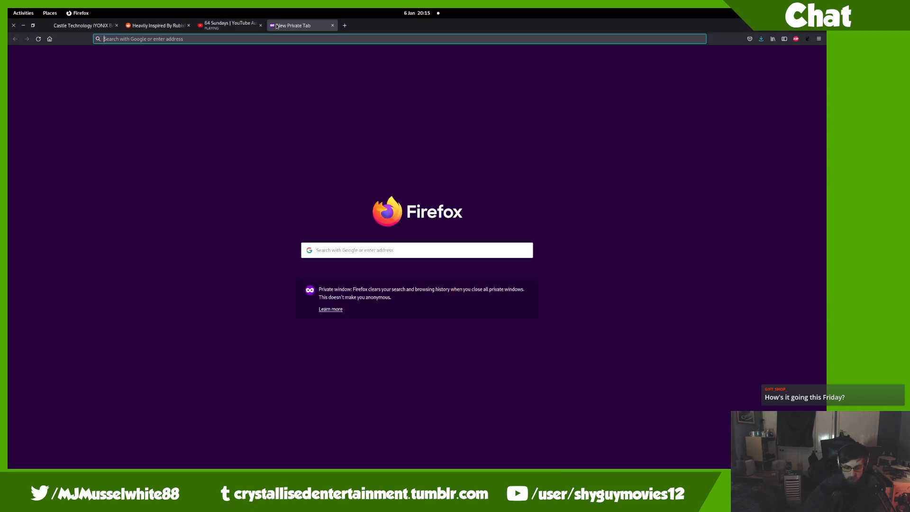
text(riscosopen.org/)
key(Return)
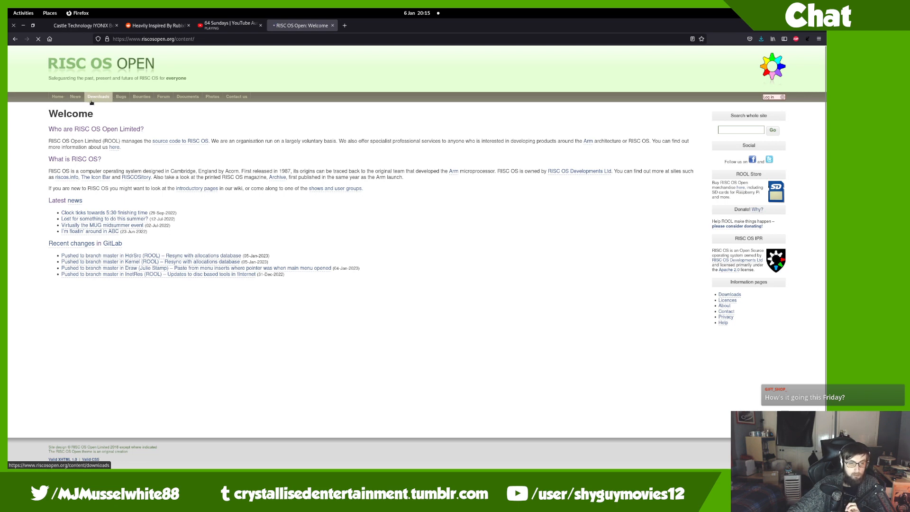
key(alt+Left)
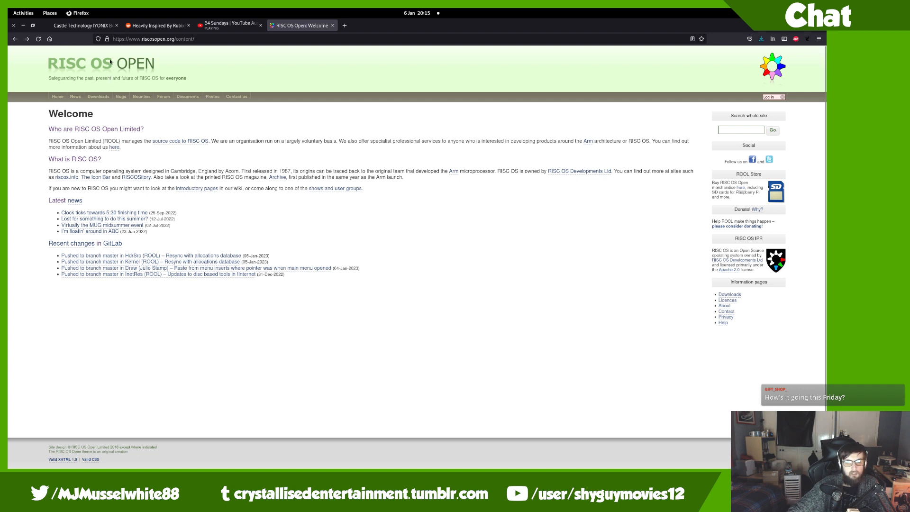
- Open The Icon Bar link from the welcome page in a new tab, look at the site and close it
middle_click(94, 177)
click(352, 25)
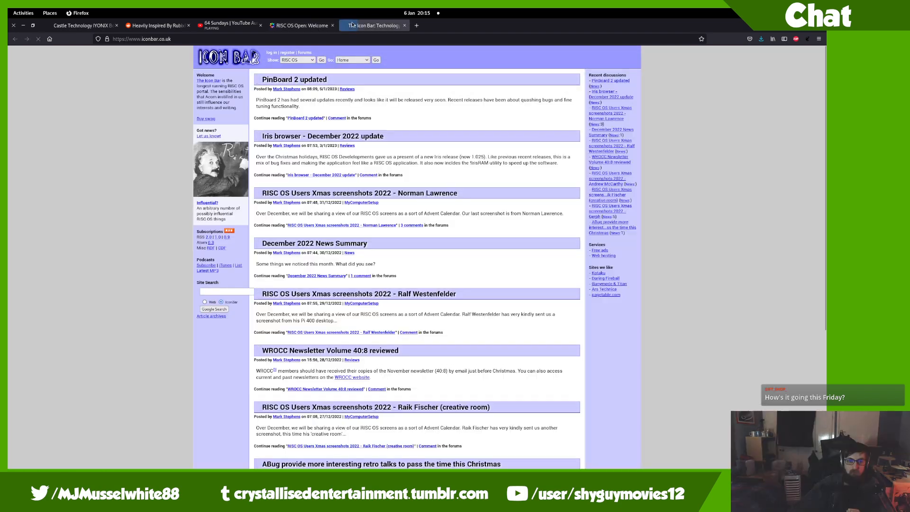
click(404, 25)
- Switch to the other Firefox window, look at its enlarged Icon Bar page, and return to the stream tab
mouse_move(8, 8)
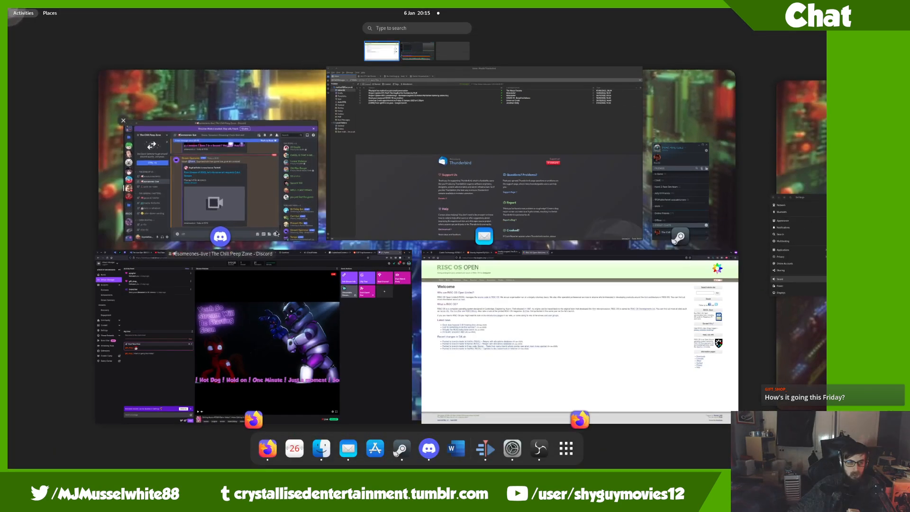
click(258, 276)
click(58, 25)
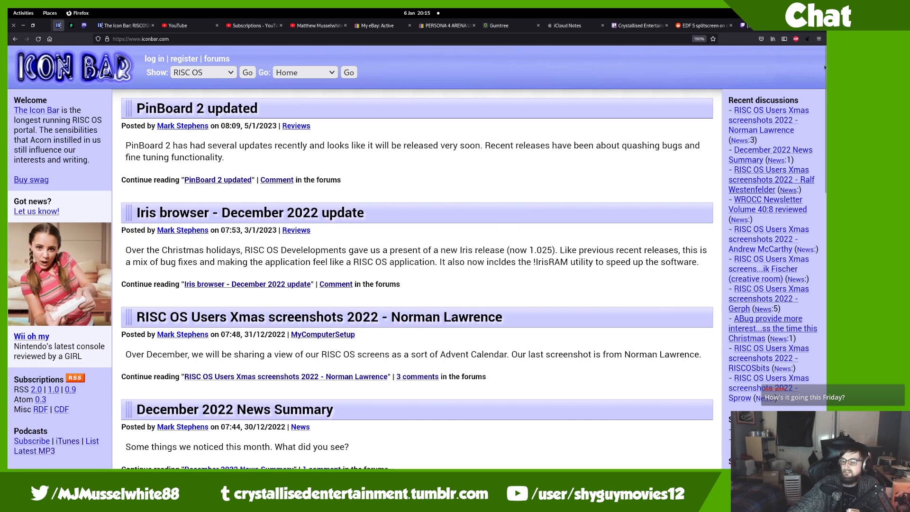
click(752, 28)
mouse_move(8, 8)
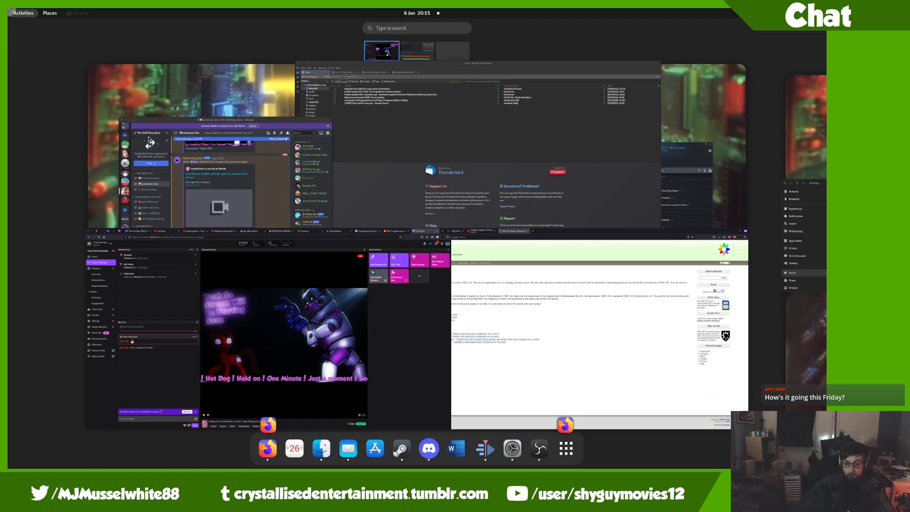
- Return to the RISC OS Open site and open the RiscPC / A7000 page from its downloads
click(474, 338)
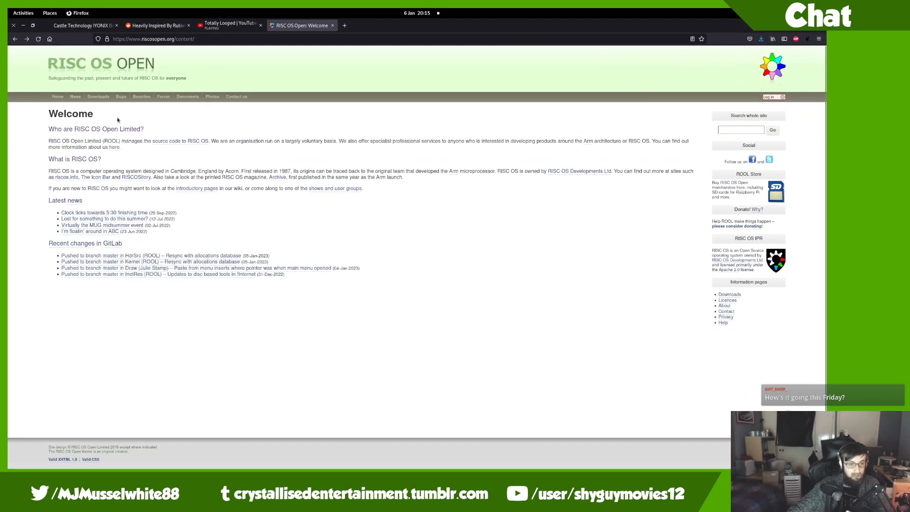
click(102, 98)
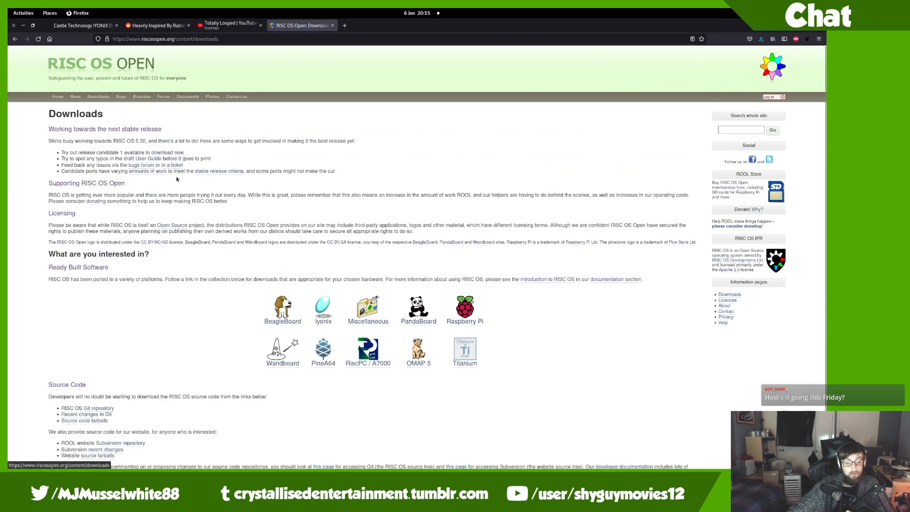
click(372, 352)
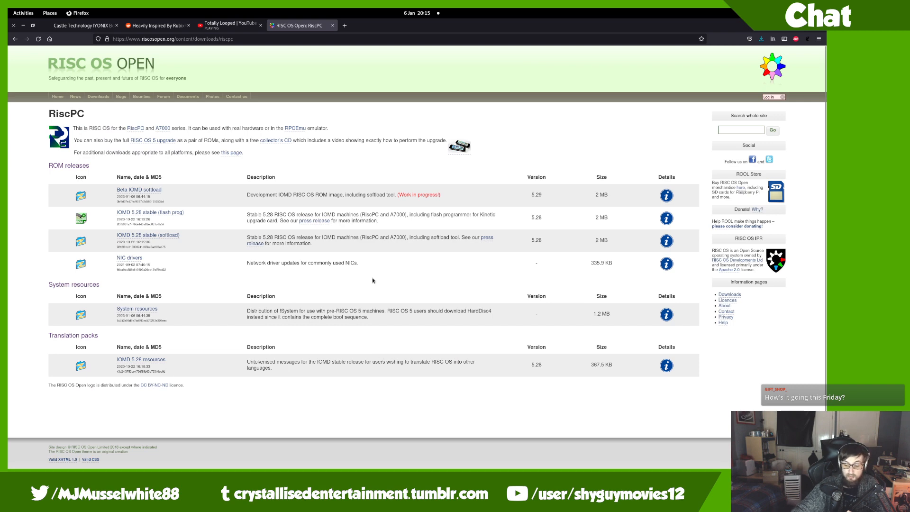
- Capture a screenshot of the entire screen showing the RiscPC downloads page
key(Print)
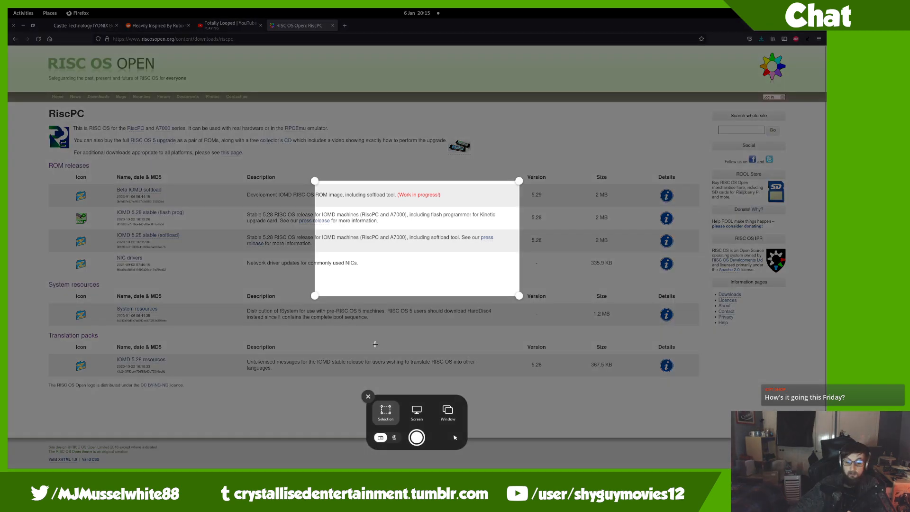
click(417, 411)
click(416, 437)
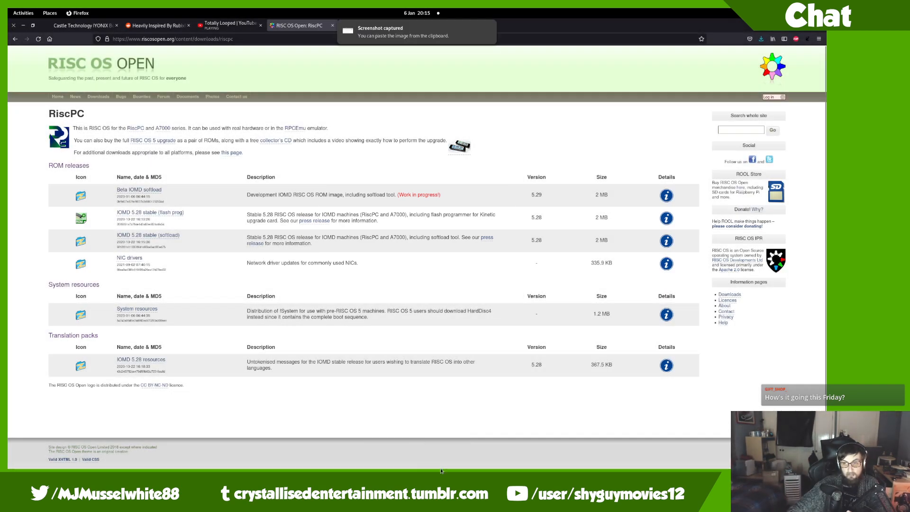
- Switch to the Files window beside Kdenlive and move the 2023-01-05 and 2023-01-06 screenshots from the Screenshots folder up into Pictures
mouse_move(8, 9)
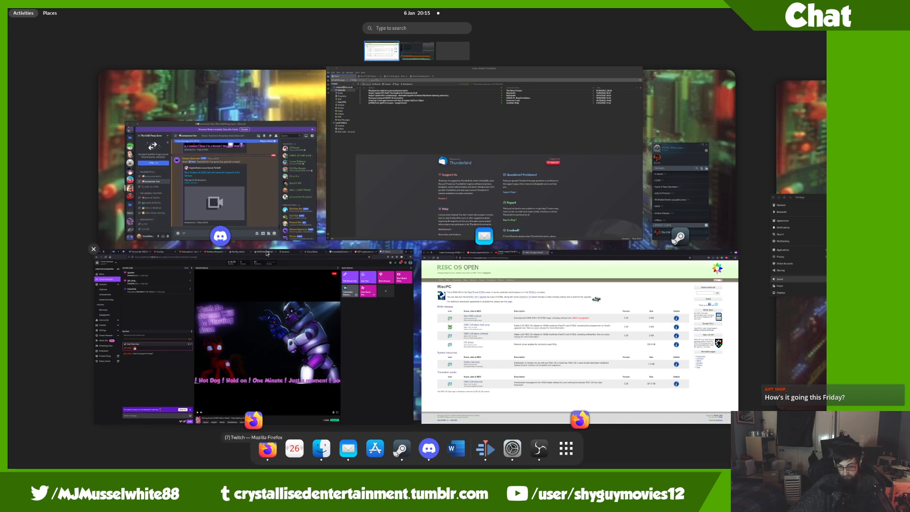
scroll(322, 353, down, 1)
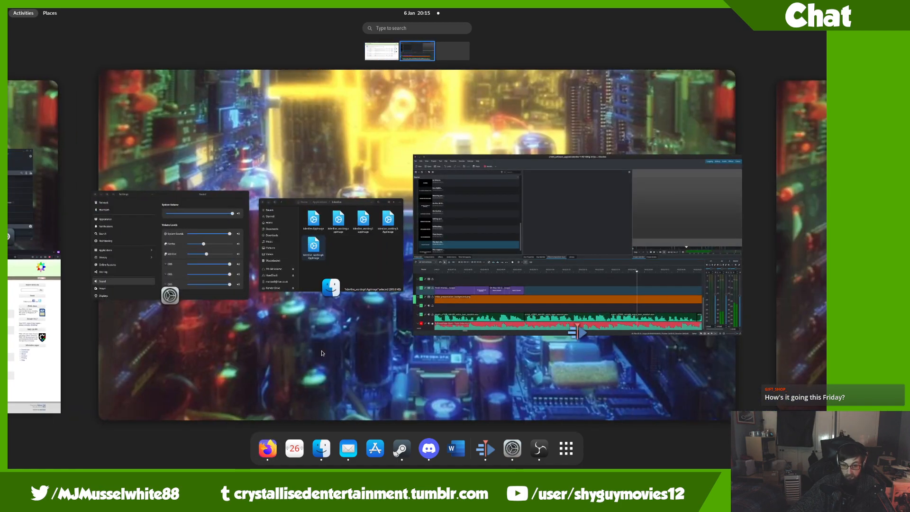
click(279, 187)
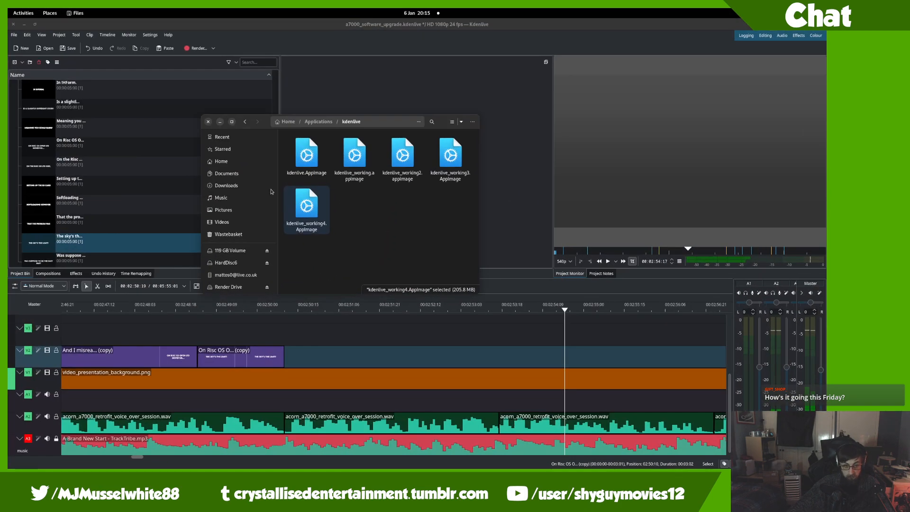
scroll(234, 169, down, 2)
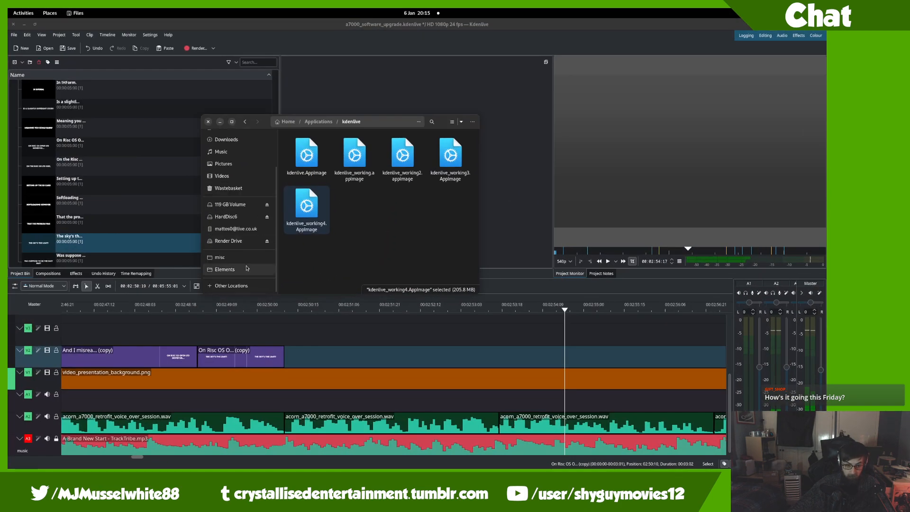
click(234, 166)
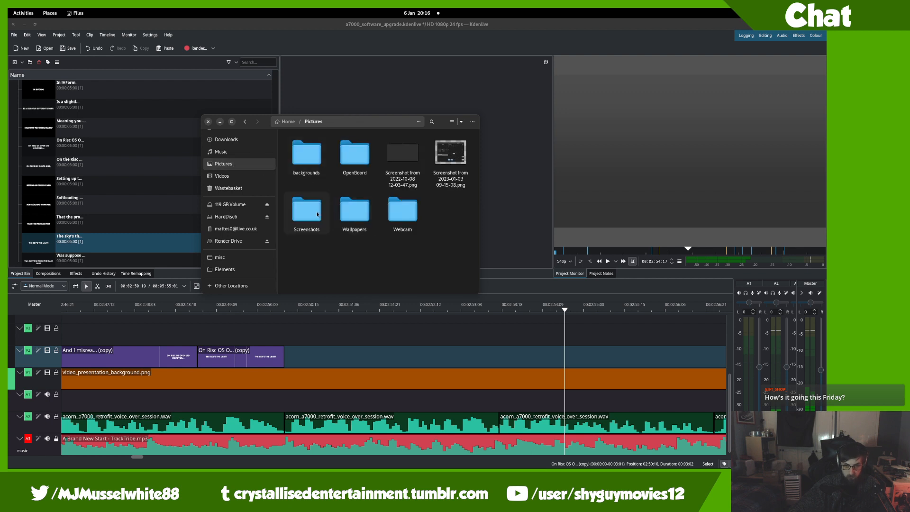
double_click(320, 214)
scroll(389, 246, down, 5)
drag(440, 262, 338, 241)
key(ctrl+x)
key(alt+Left)
key(ctrl+v)
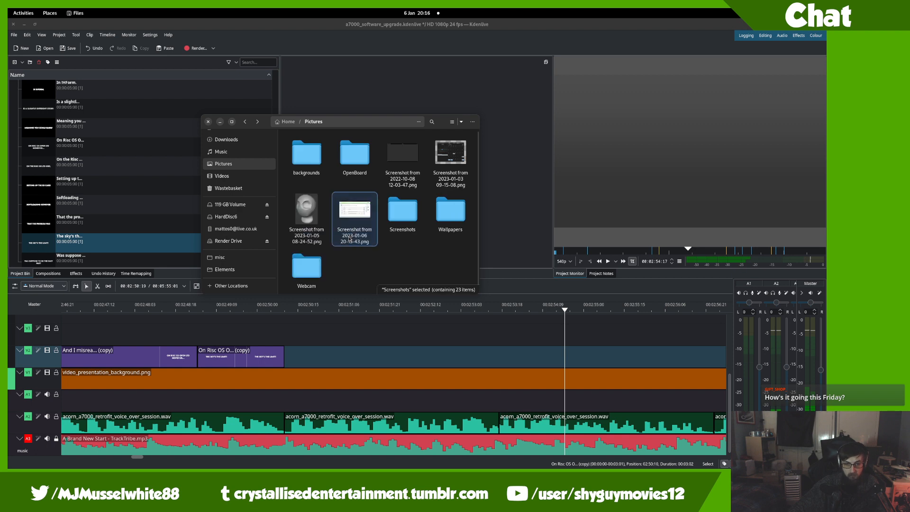
click(359, 260)
click(361, 217)
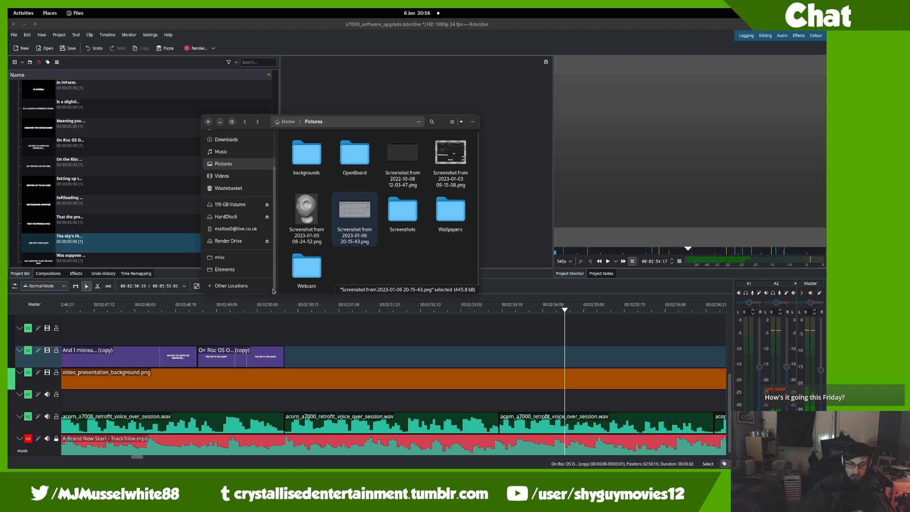
key(Left)
key(space)
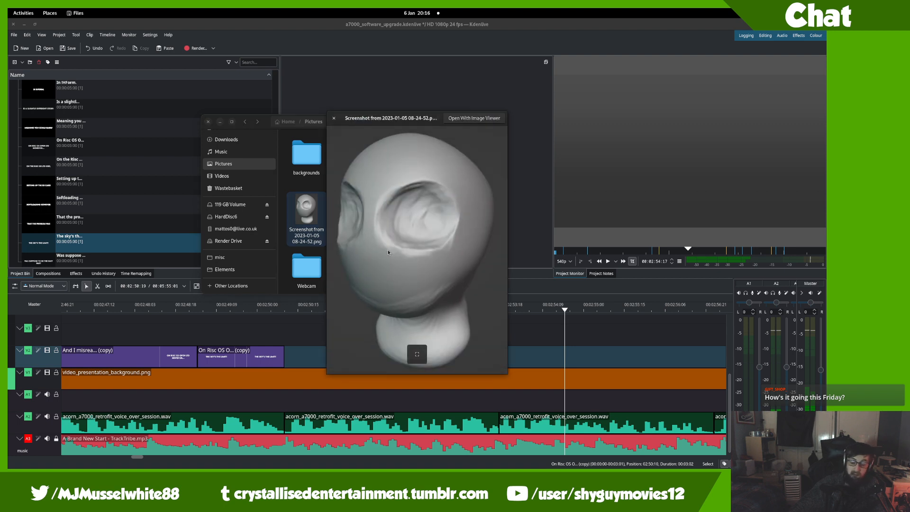
key(space)
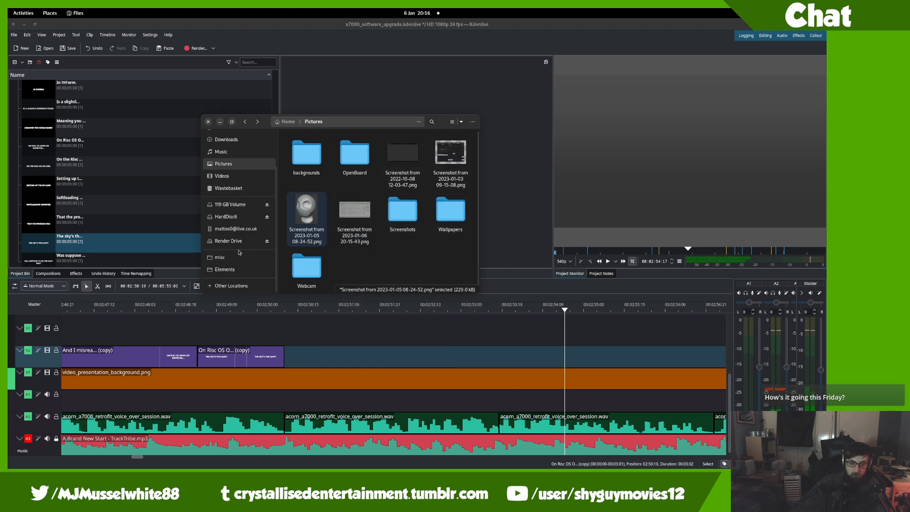
- Paste the cut screenshot into the source folder at misc/kdenlive/vlog_channel/acorn_a7000_retrofit
click(273, 258)
scroll(332, 221, down, 8)
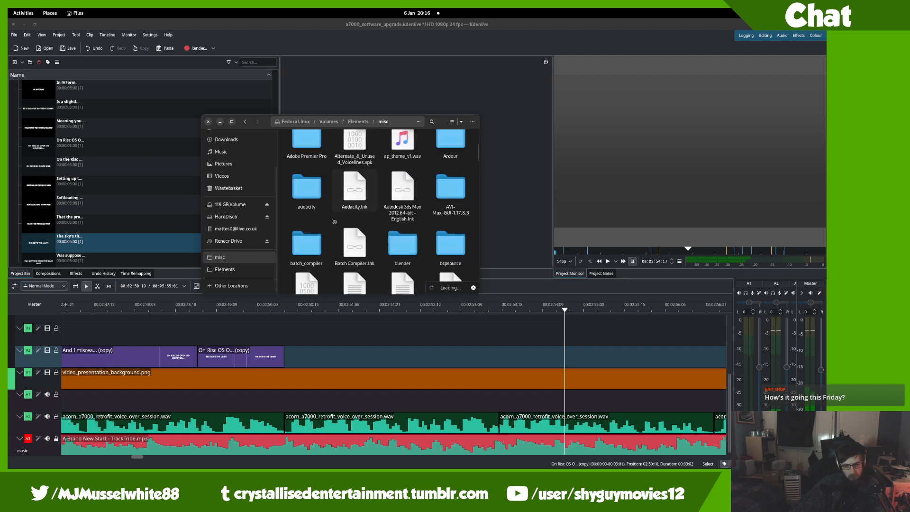
scroll(332, 221, down, 10)
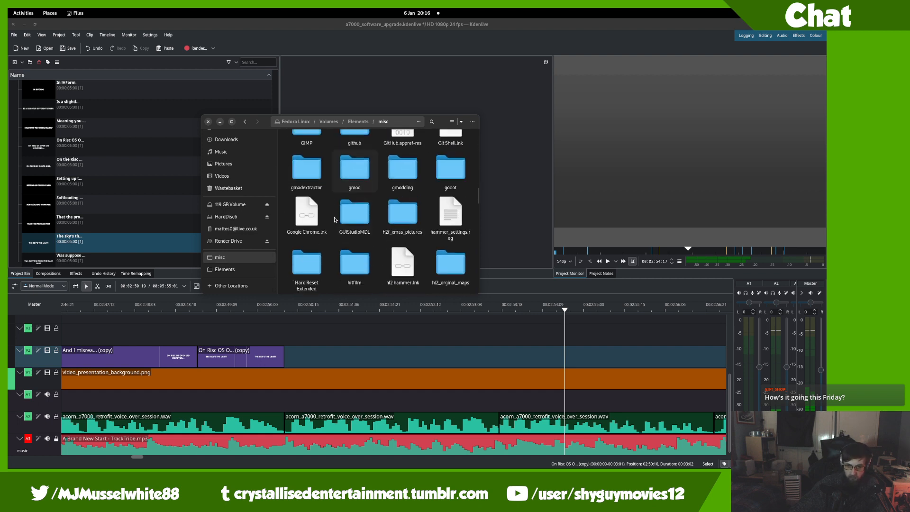
double_click(353, 244)
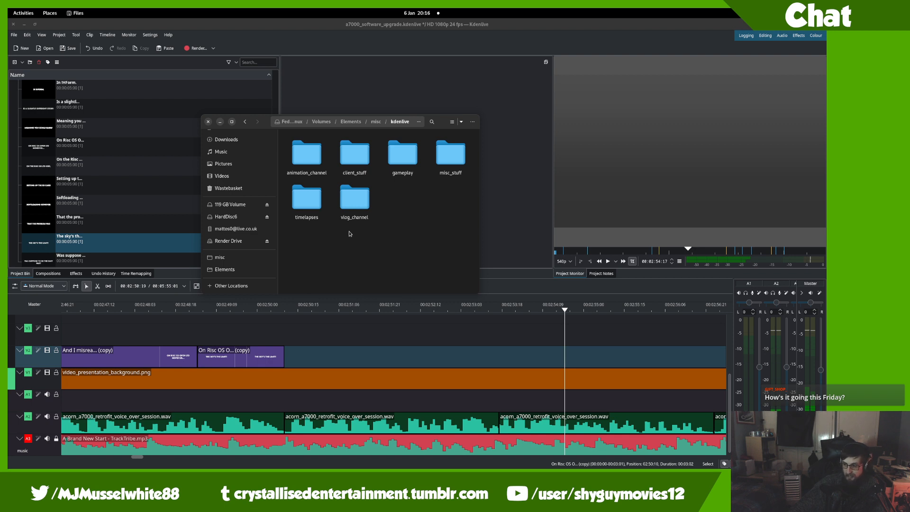
double_click(355, 201)
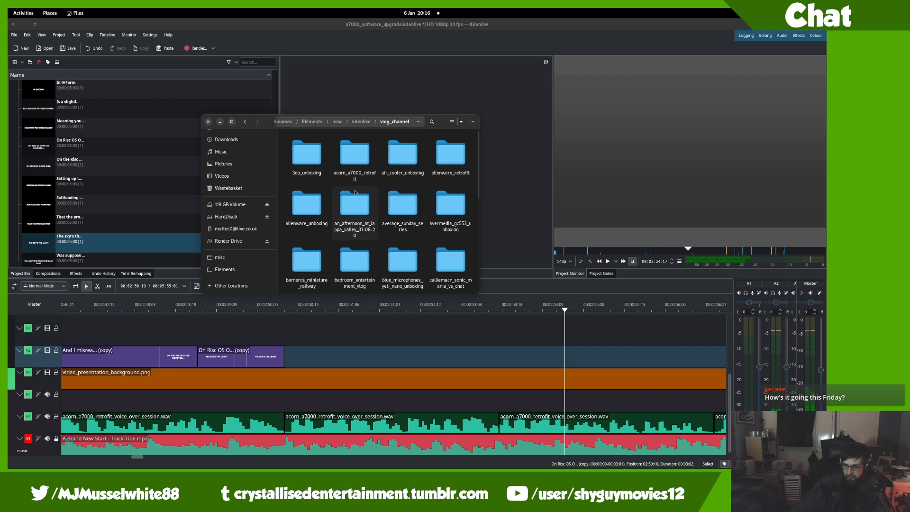
scroll(357, 206, down, 1)
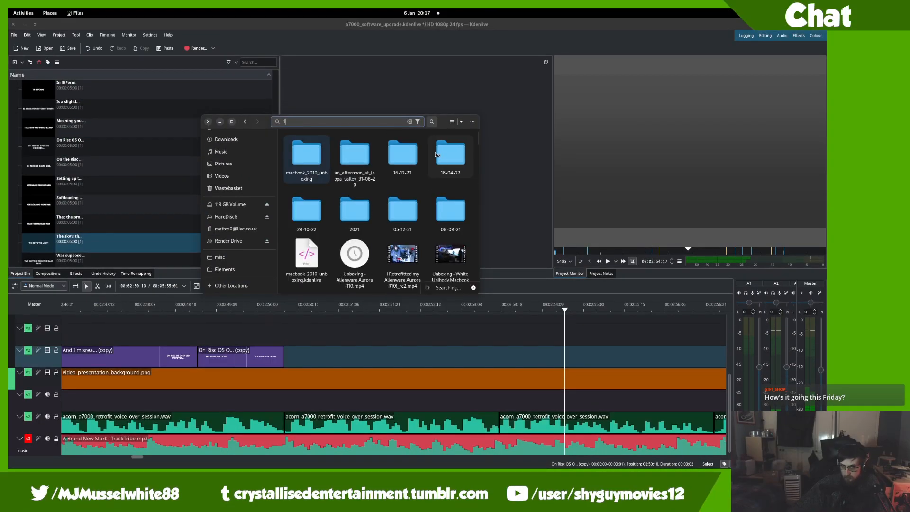
key(Escape)
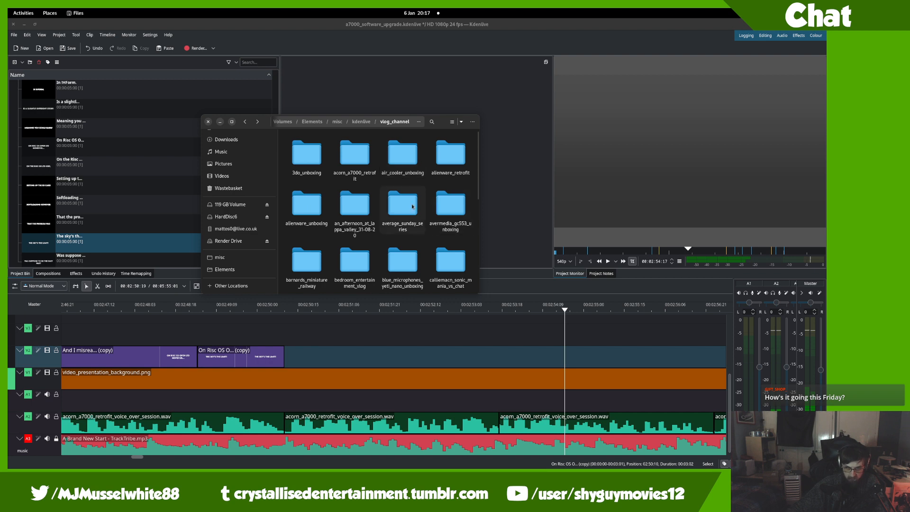
double_click(351, 170)
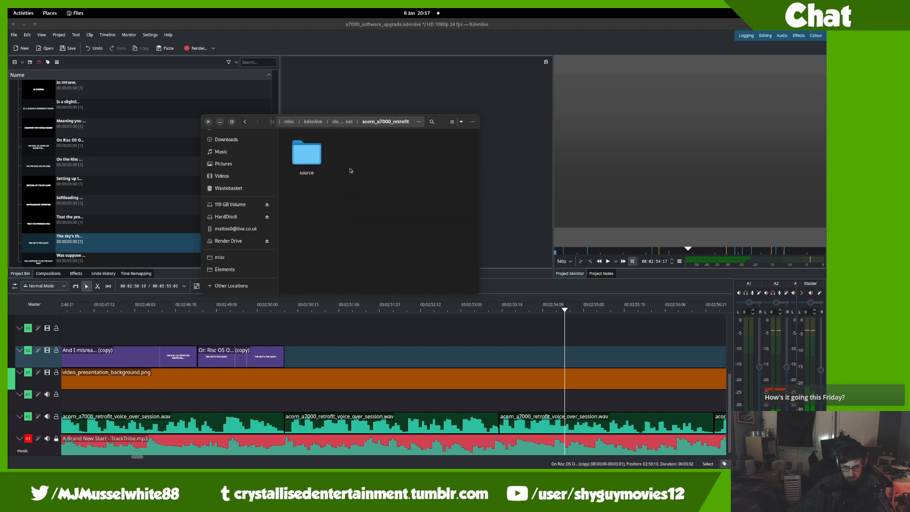
double_click(308, 160)
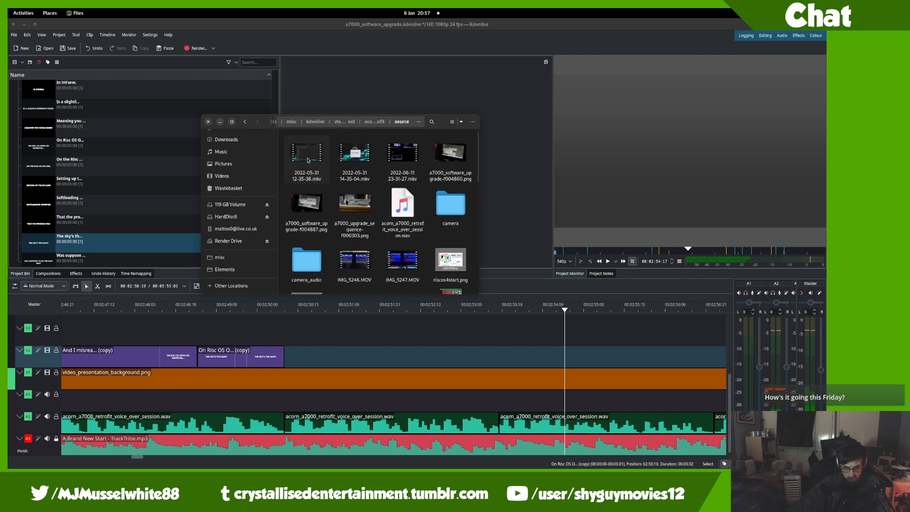
key(ctrl+v)
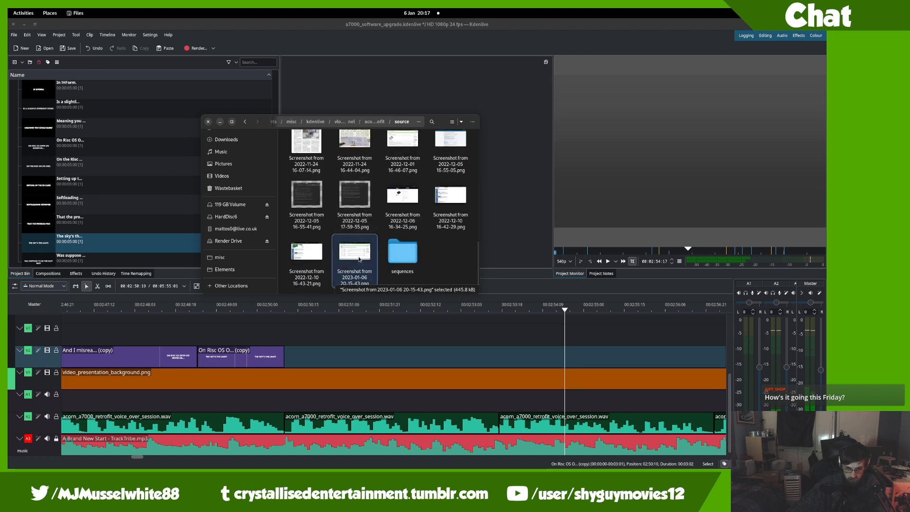
drag(359, 258, 300, 349)
click(322, 350)
click(274, 316)
key(space)
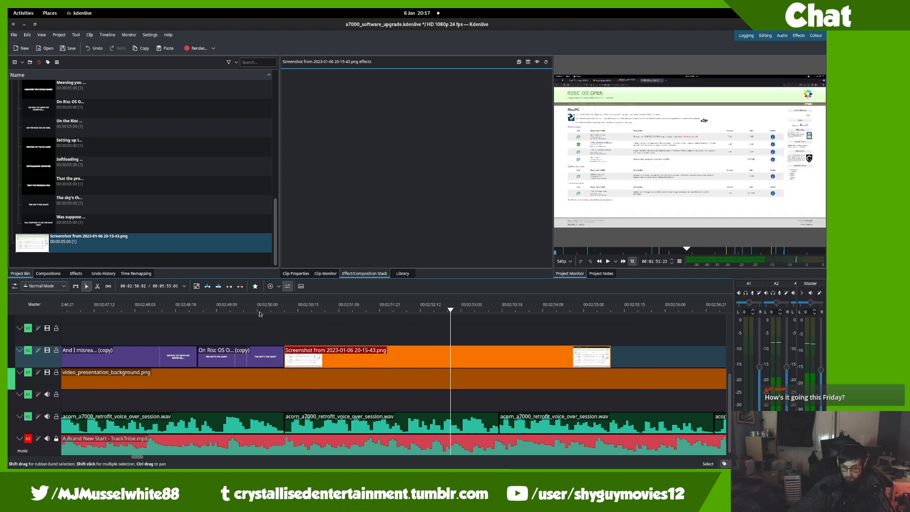
- Replay from about 00:02:49 across the title and new screenshot, stopping at the end of the narration line near 00:02:56:23
click(243, 312)
click(217, 312)
key(space)
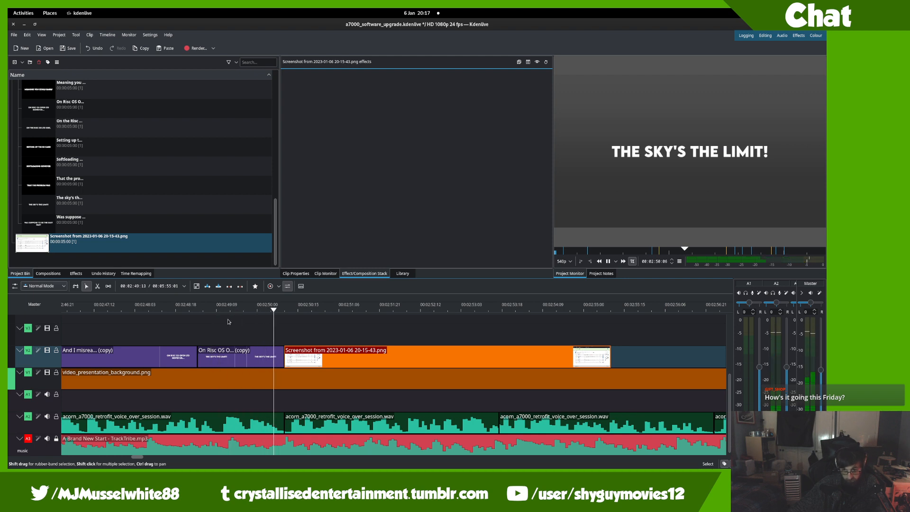
key(space)
key(space)
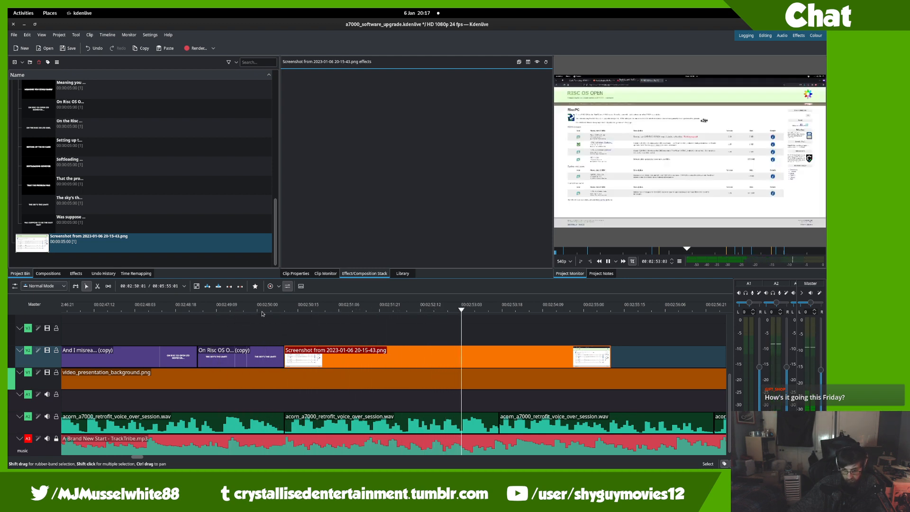
drag(509, 357, 352, 335)
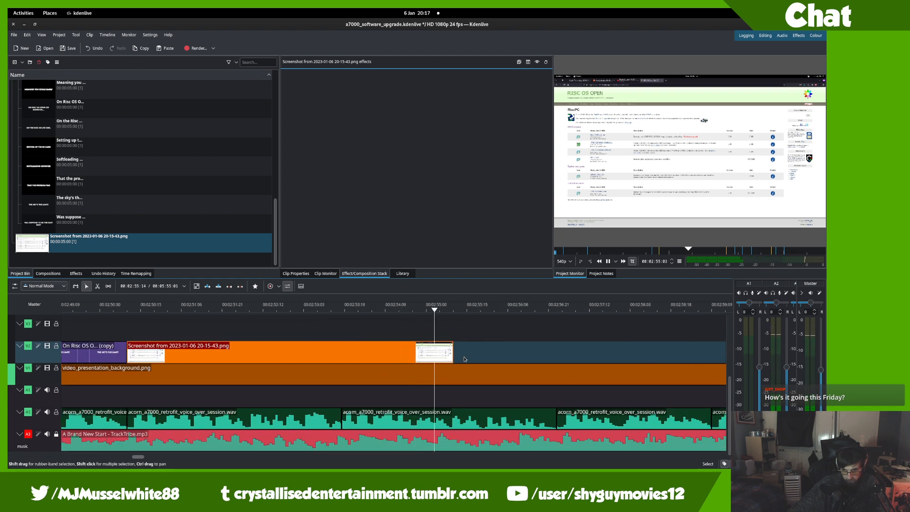
key(space)
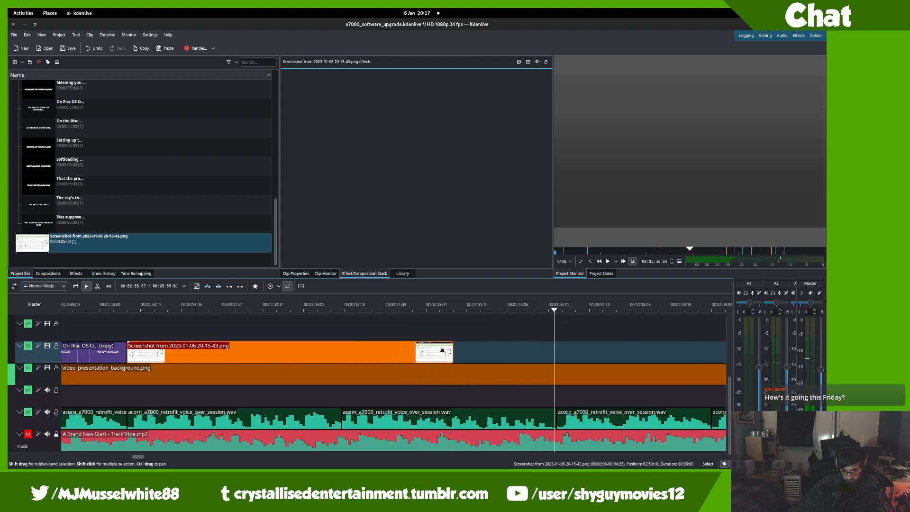
- Extend the new screenshot clip on V2 to a duration of 00:00:06:13, save the project and replay the clip's start
drag(449, 351, 550, 352)
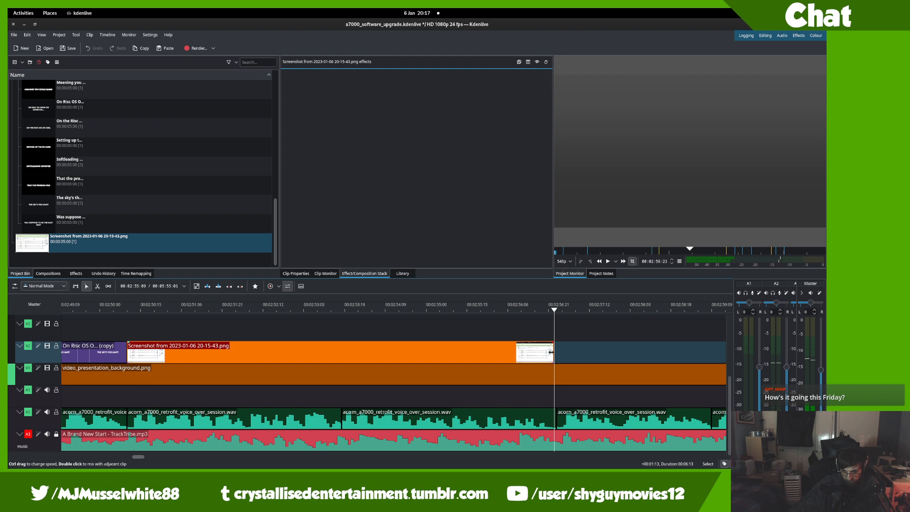
key(space)
key(space)
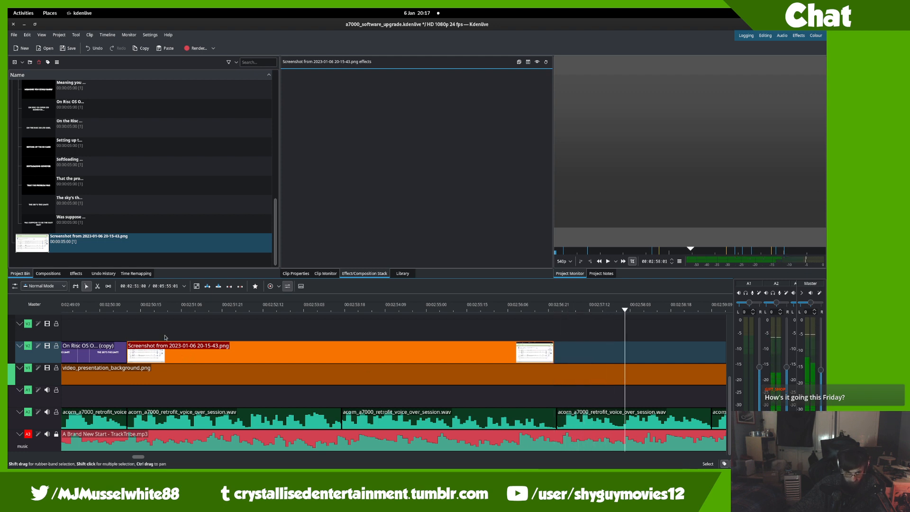
click(144, 319)
click(109, 340)
key(space)
key(space)
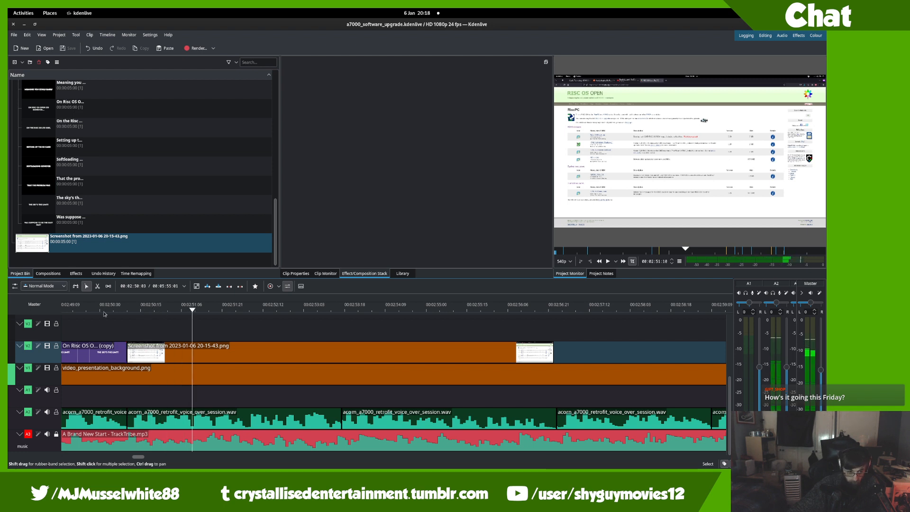
- Search the effects list for "pos" to find the Position and Zoom effect
click(76, 274)
click(35, 80)
click(31, 68)
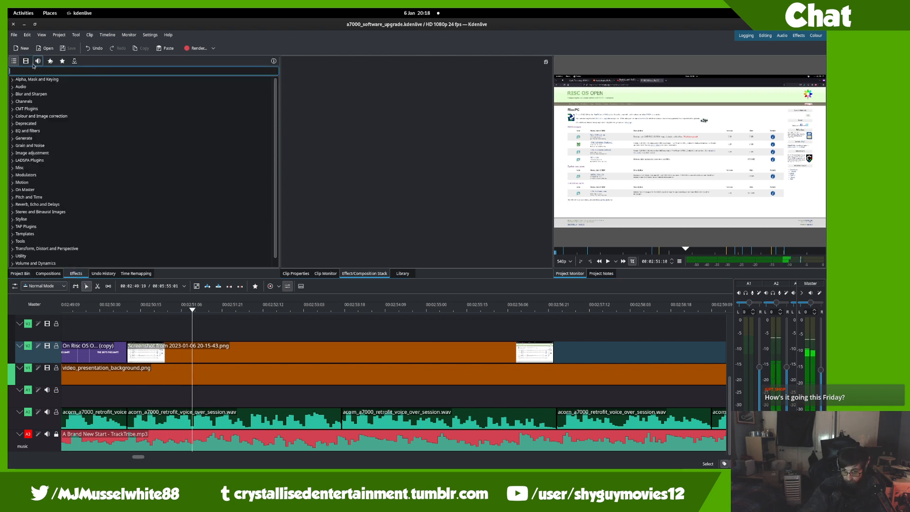
text(pos)
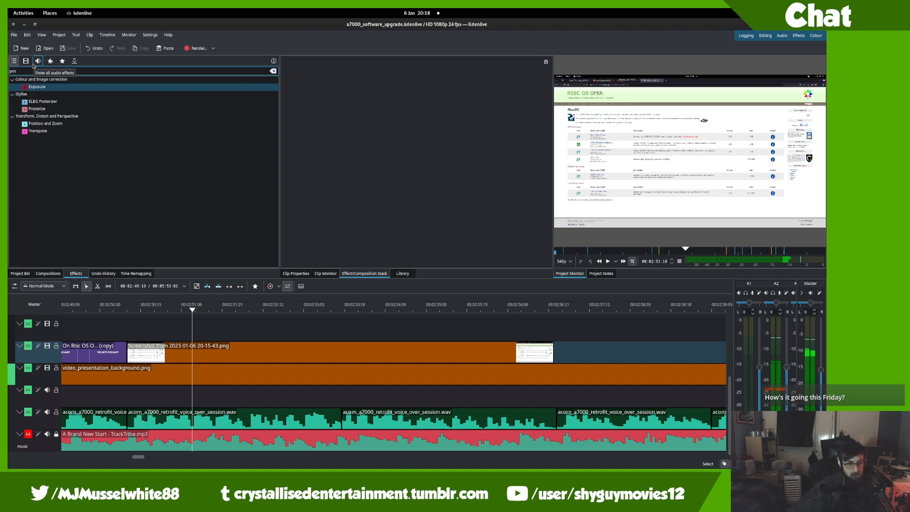
- Examine the earlier screenshot clips and their effects around 00:02:44:18, and return the playhead to the new screenshot's start at 00:02:50:12
scroll(340, 342, down, 2)
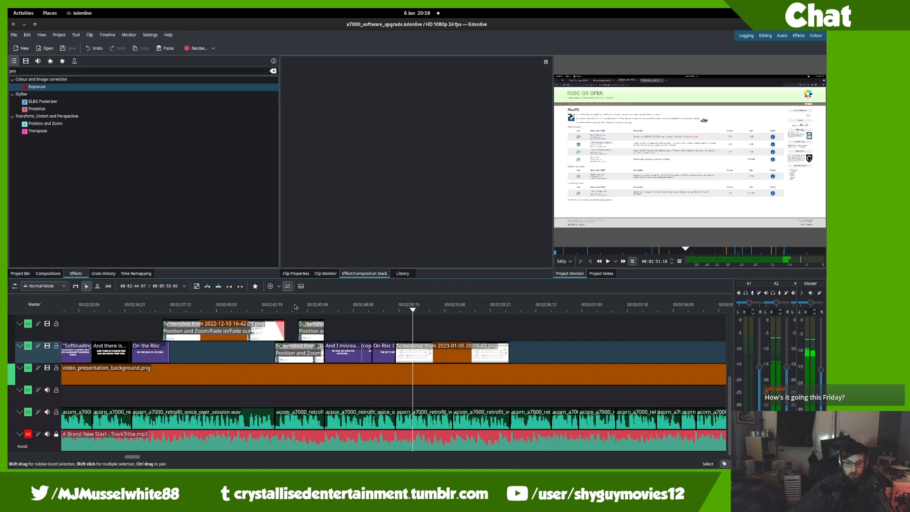
scroll(291, 306, up, 4)
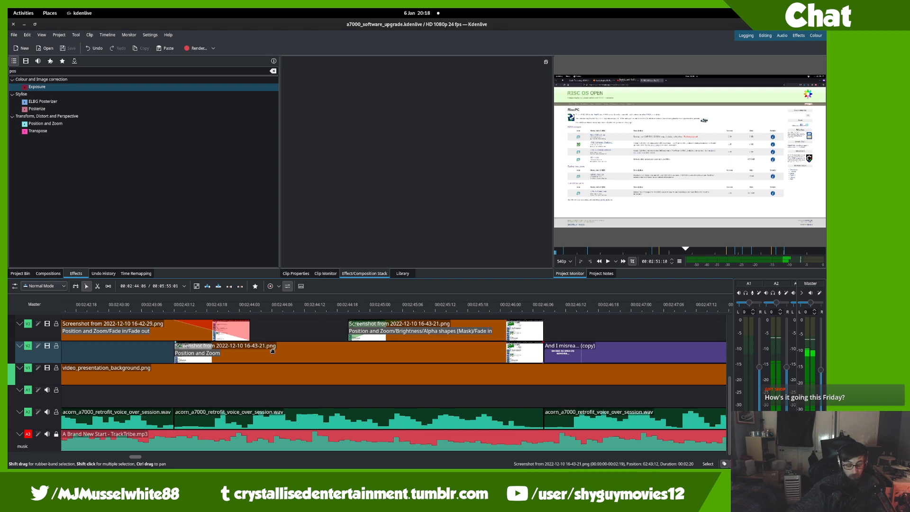
scroll(497, 364, left, 1)
scroll(441, 349, right, 10)
scroll(385, 333, left, 7)
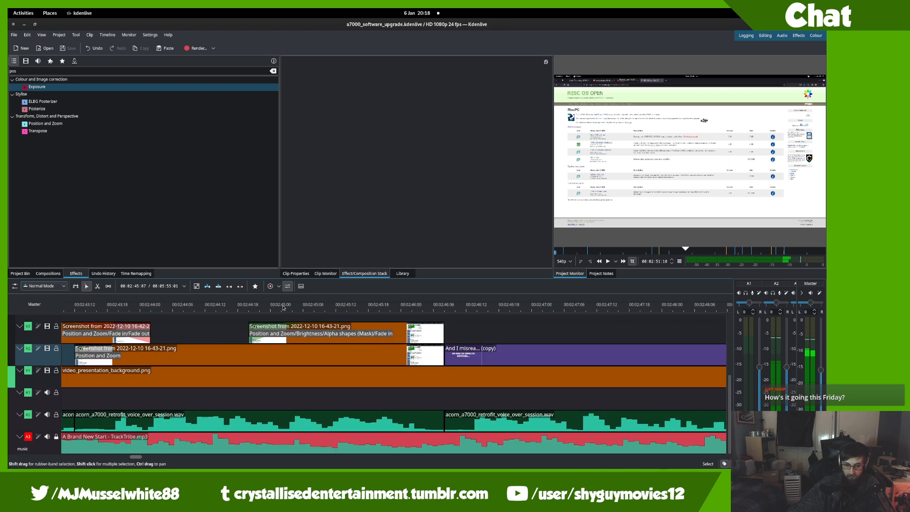
drag(204, 311, 238, 311)
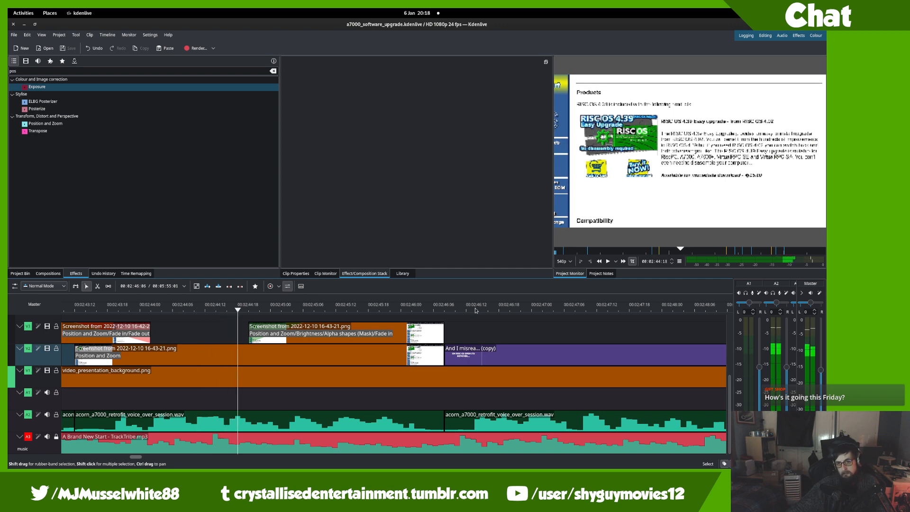
drag(546, 316, 158, 321)
scroll(158, 322, right, 10)
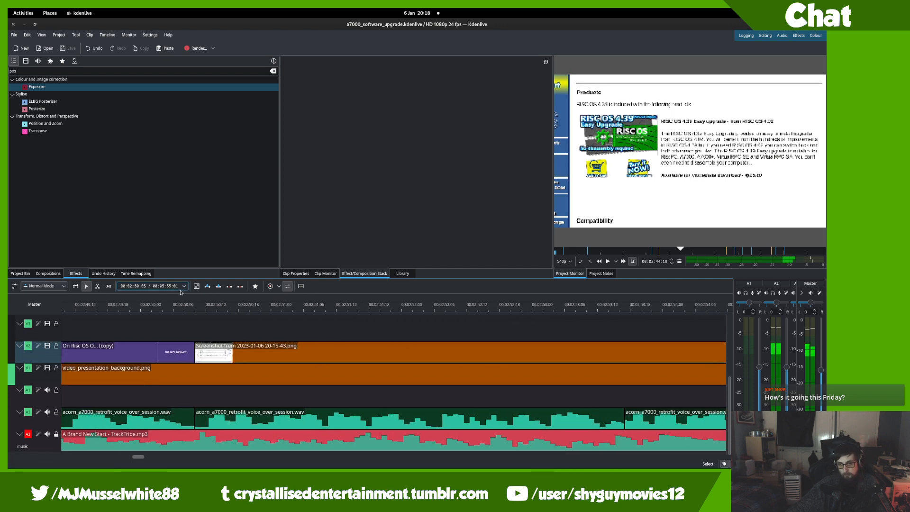
click(207, 311)
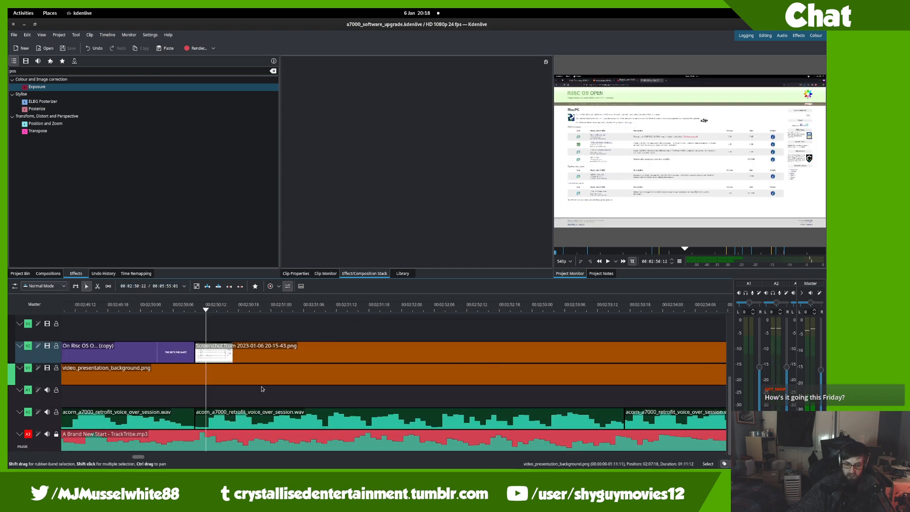
click(269, 348)
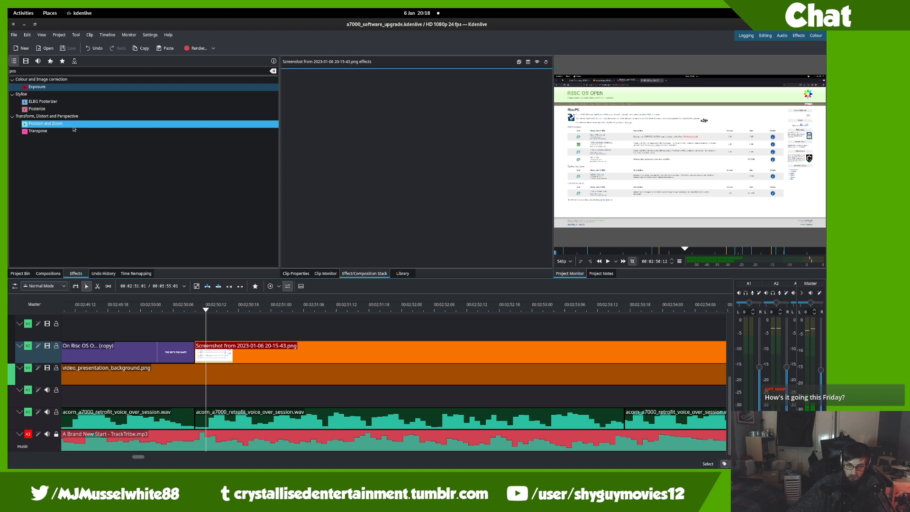
drag(61, 123, 192, 336)
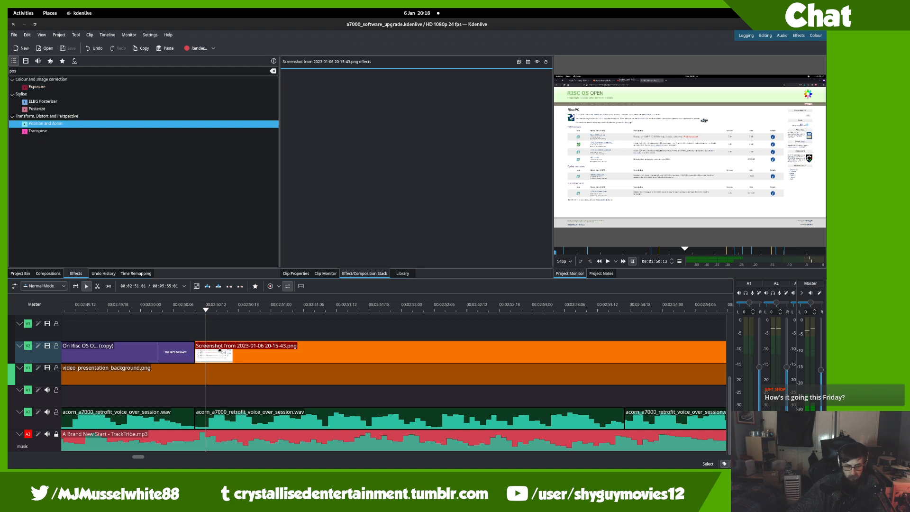
drag(221, 353, 216, 352)
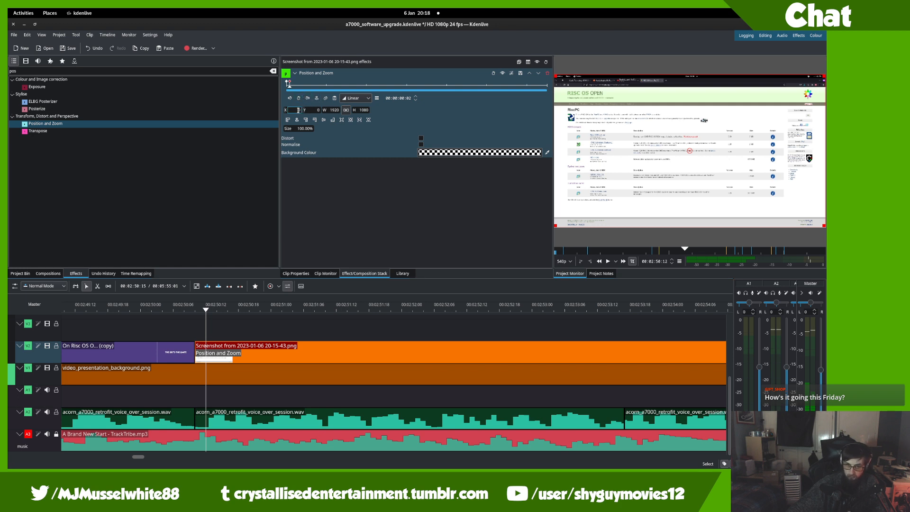
- Set the starting Position and Zoom size to 115% and reposition the screenshot at X -11, Y -104
drag(304, 126, 183, 55)
text(115)
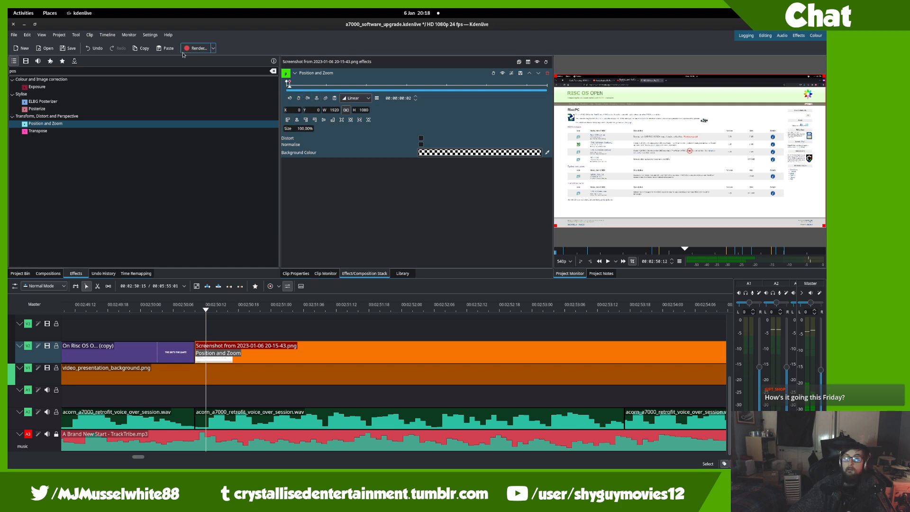
key(Return)
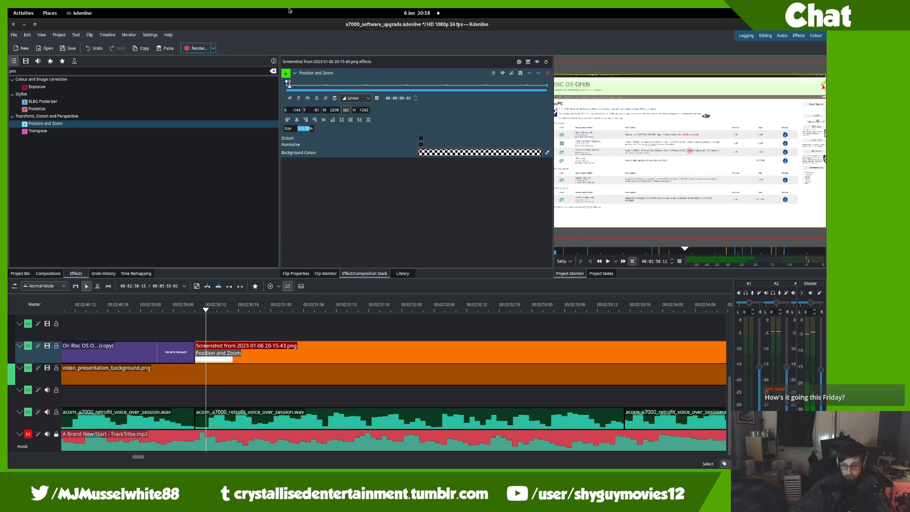
drag(691, 151, 698, 149)
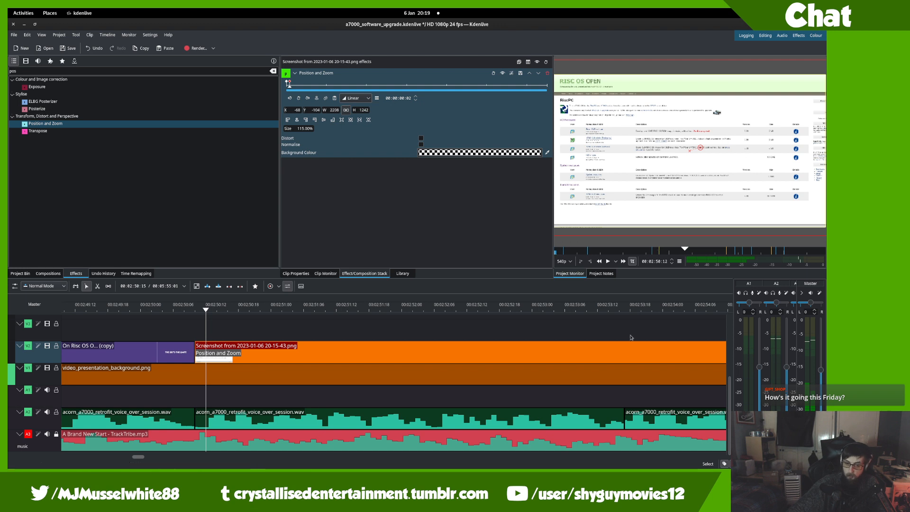
click(299, 98)
scroll(307, 128, up, 15)
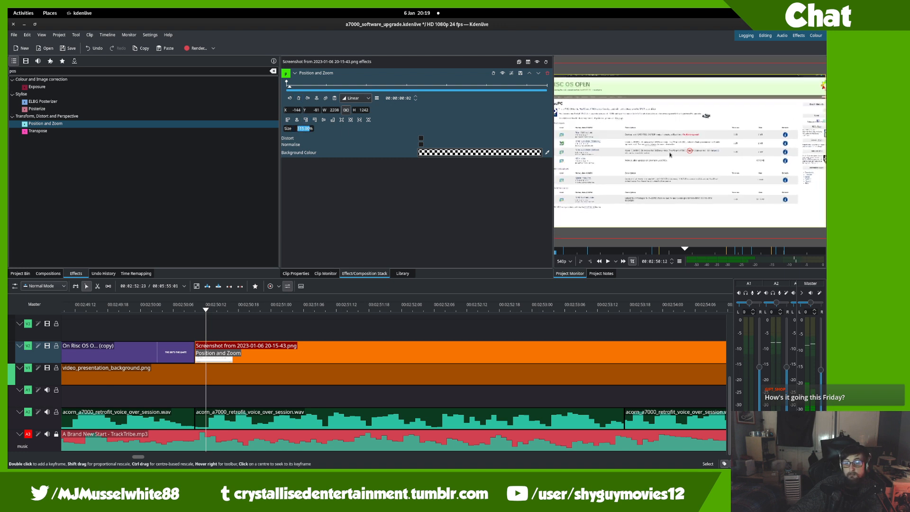
drag(687, 153, 709, 147)
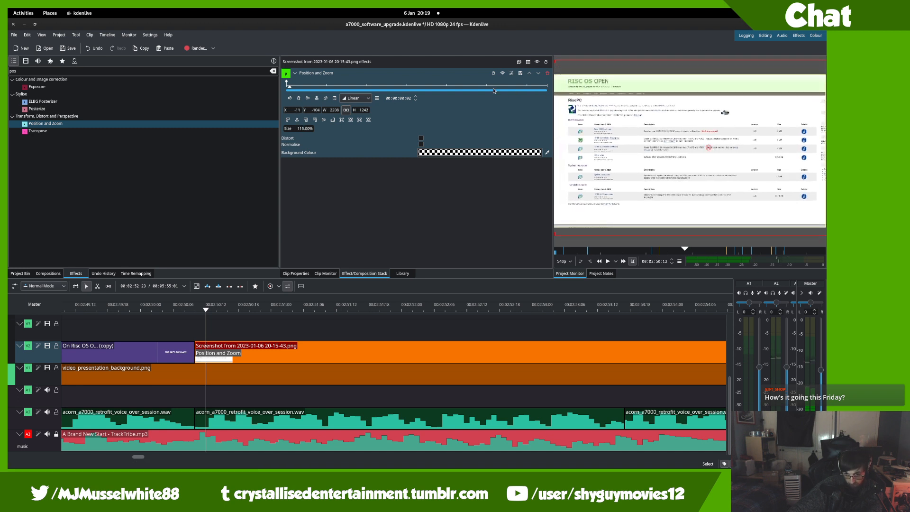
- Add an end keyframe at 00:00:06:12 with size 135% at X -149, Y -230, and preview the zoom
drag(497, 84, 586, 88)
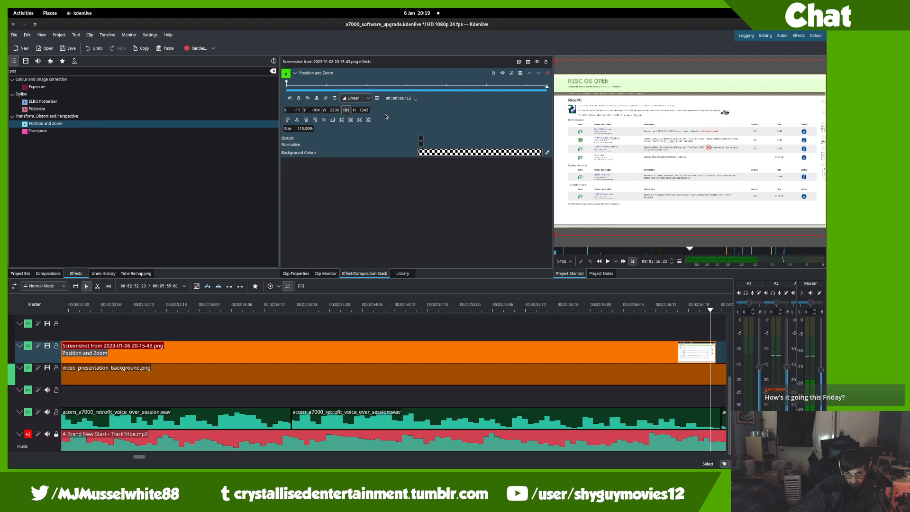
click(298, 99)
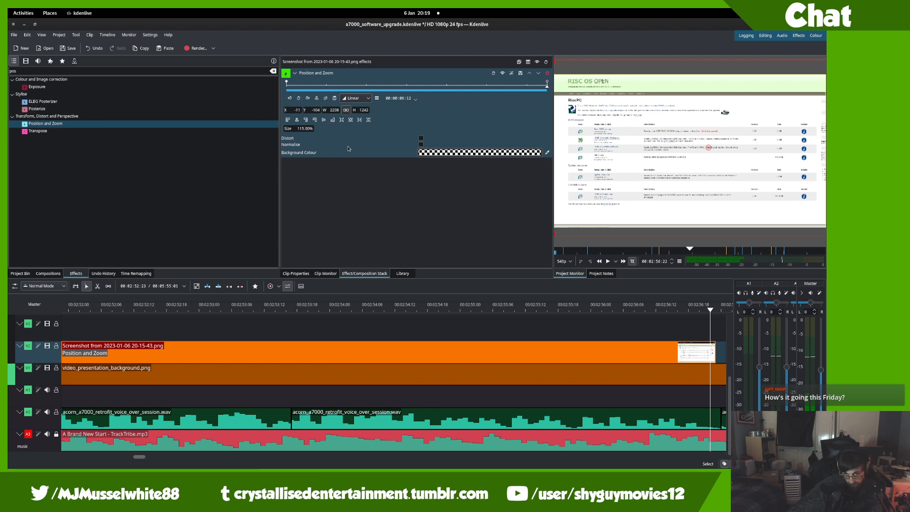
drag(303, 129, 714, 143)
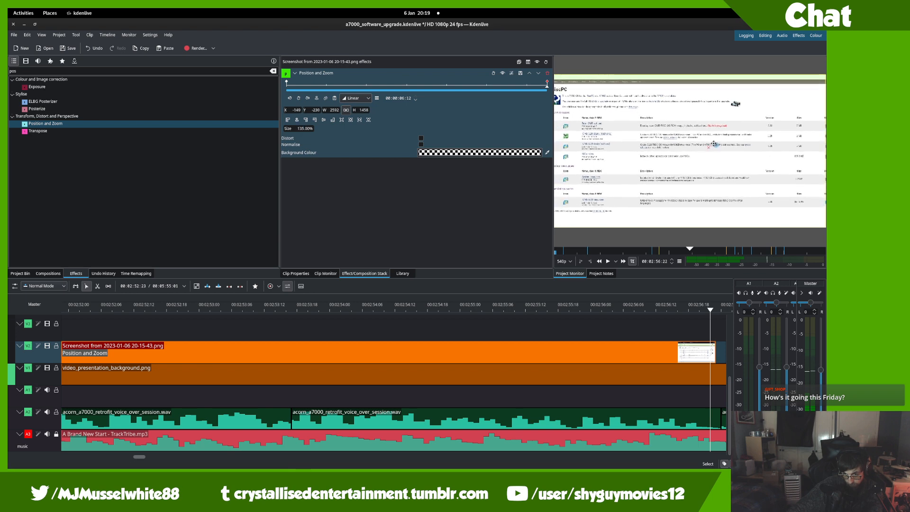
scroll(204, 416, down, 4)
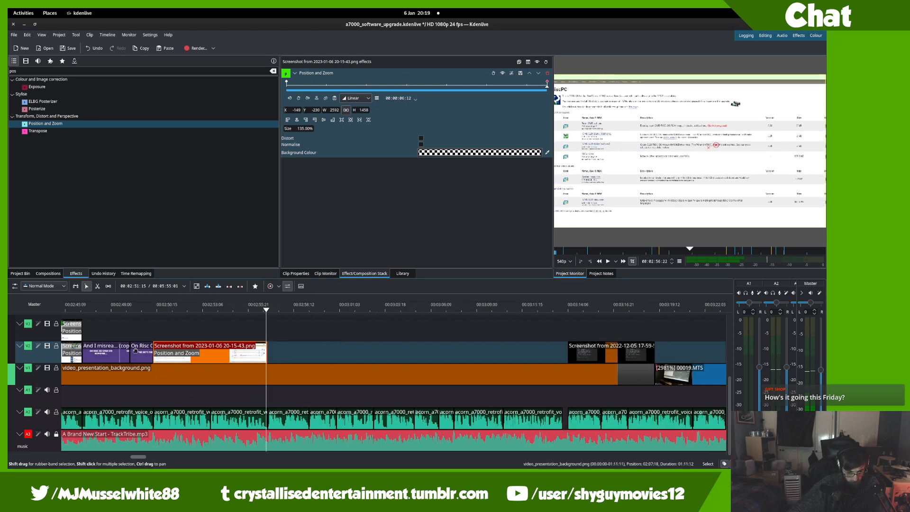
key(space)
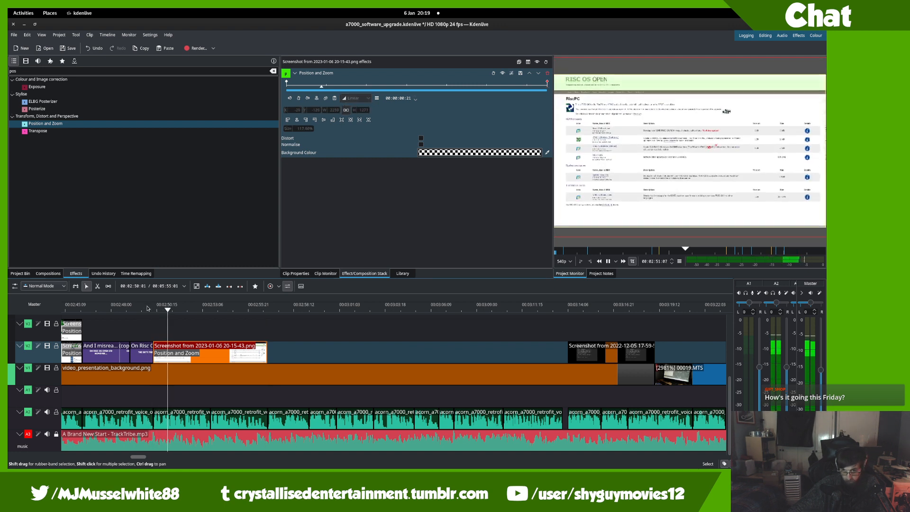
- Set the end keyframe's size to 125% and reposition the screenshot at X -79, Y -174
drag(358, 91, 287, 92)
click(308, 98)
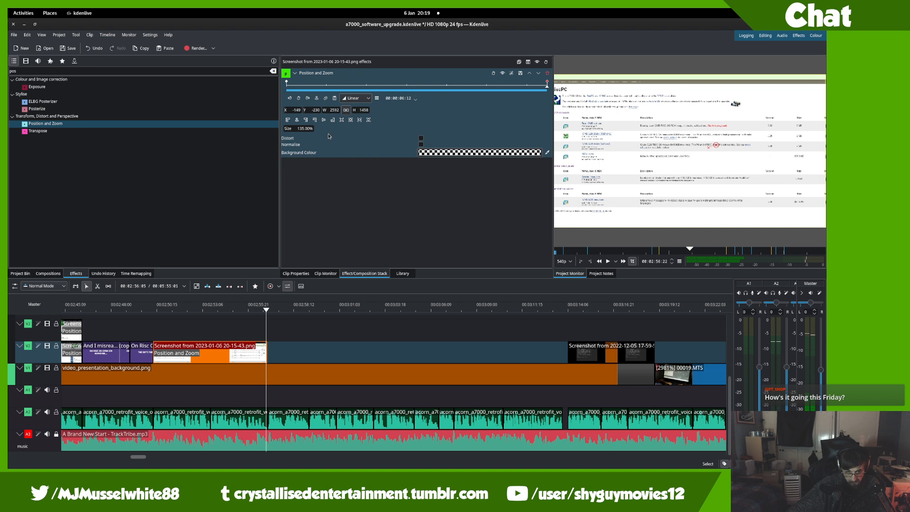
key(Down)
key(Down)
key(Down)
key(Down)
key(Down)
key(Down)
key(Down)
key(Down)
key(Down)
key(Down)
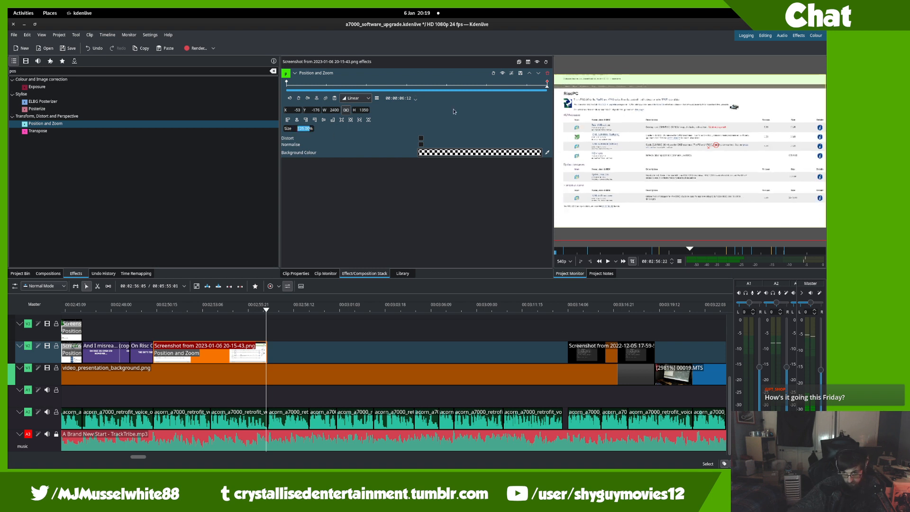
drag(716, 142, 712, 144)
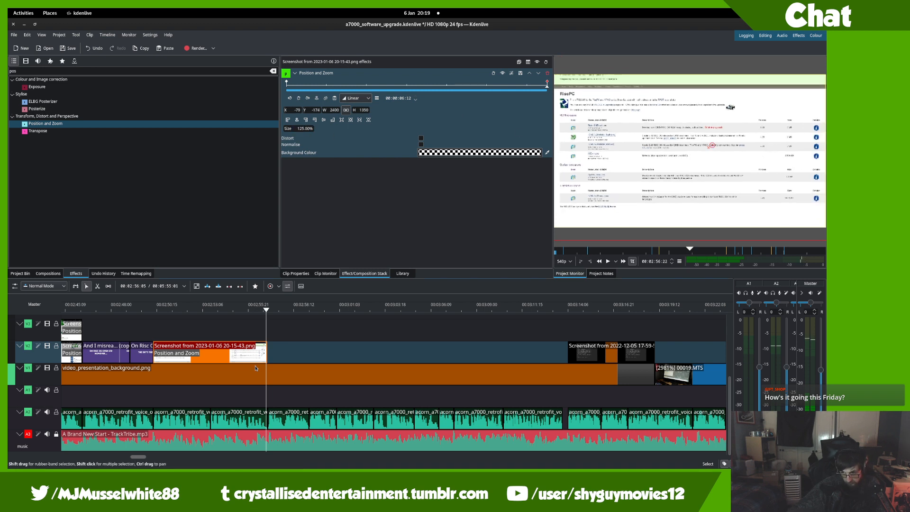
- Preview the revised zoom and add a fade out to the end of the new screenshot clip
click(142, 339)
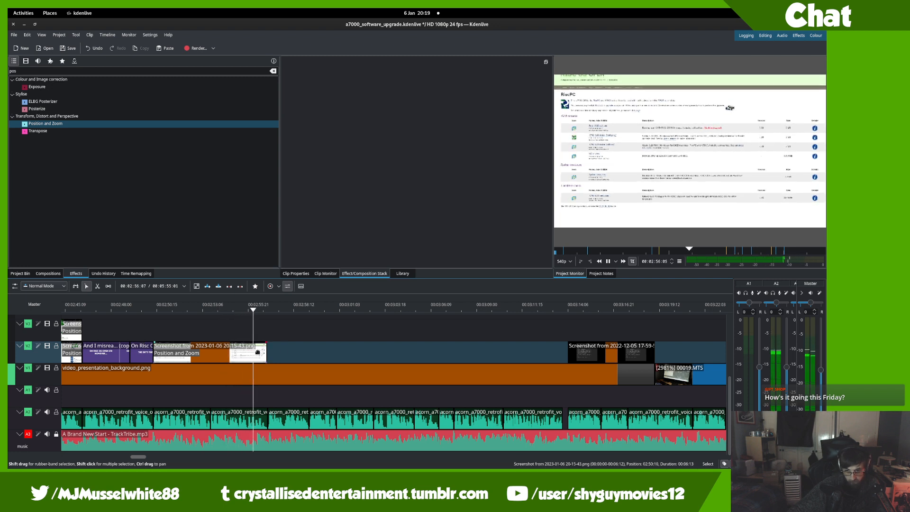
key(space)
drag(266, 344, 260, 346)
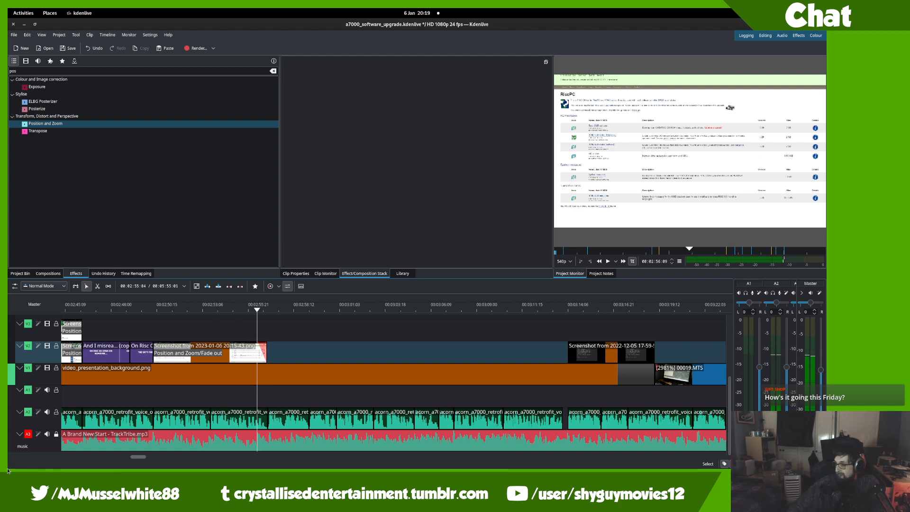
- Replay the screenshot's fade out and the following narration line, stopping at about 00:02:57:23
click(190, 334)
key(space)
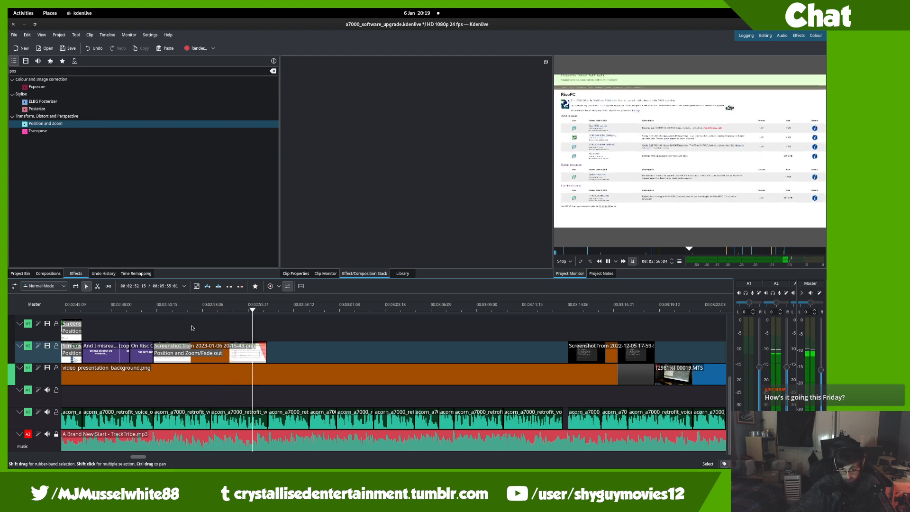
key(space)
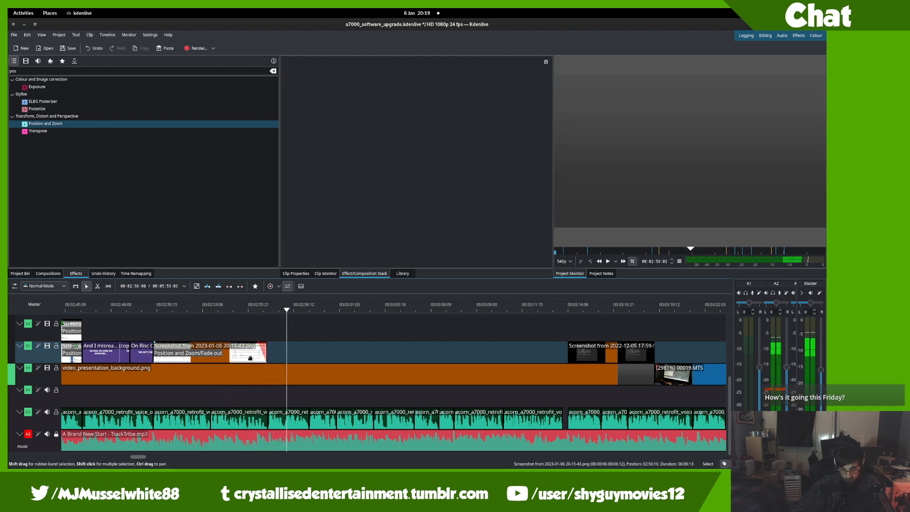
scroll(252, 358, up, 2)
scroll(326, 424, up, 1)
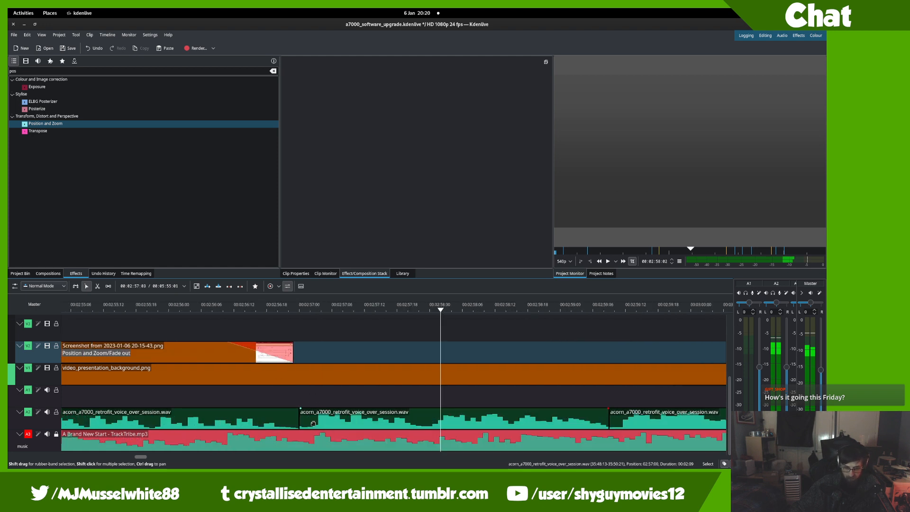
click(213, 304)
key(space)
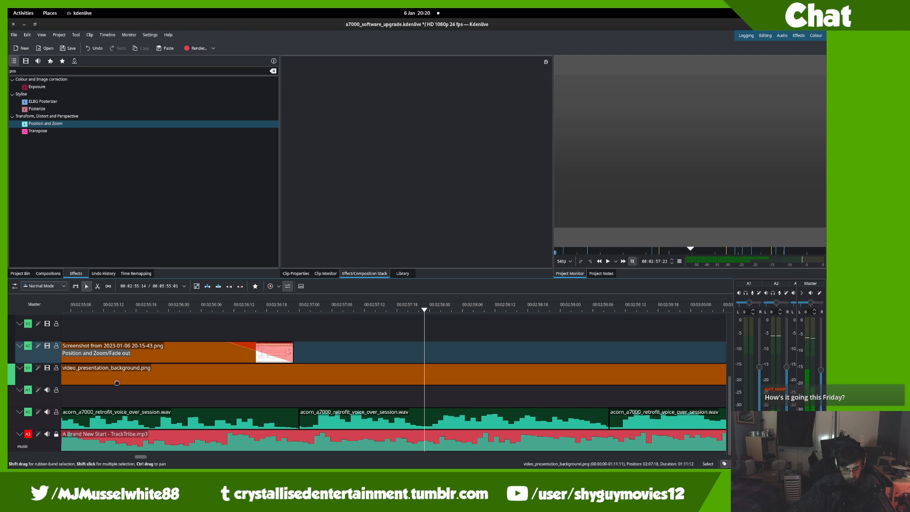
- Look over the rest of the timeline and its guides, and return to the gap after the new screenshot
scroll(188, 384, down, 3)
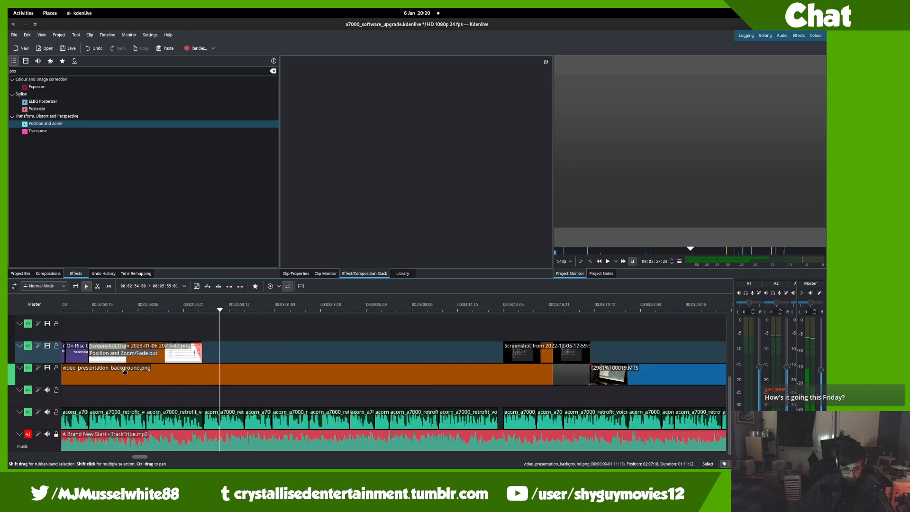
scroll(439, 423, down, 8)
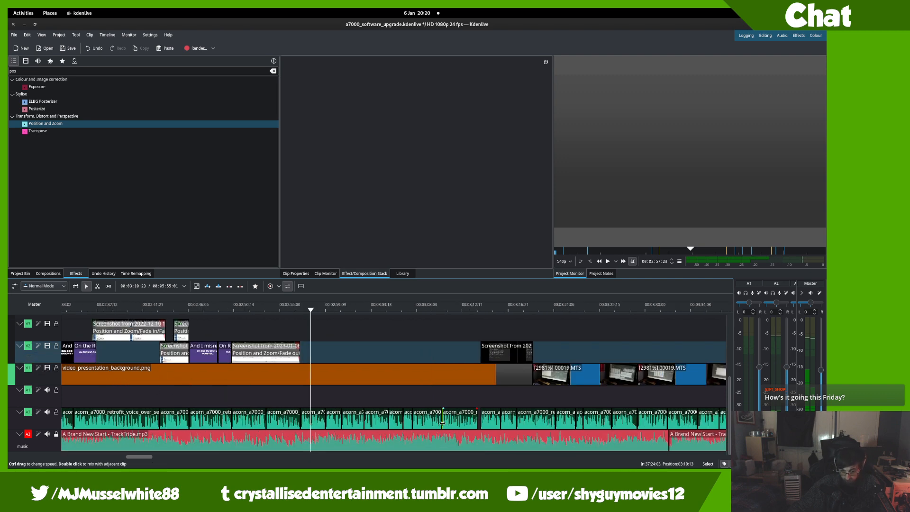
scroll(440, 422, down, 2)
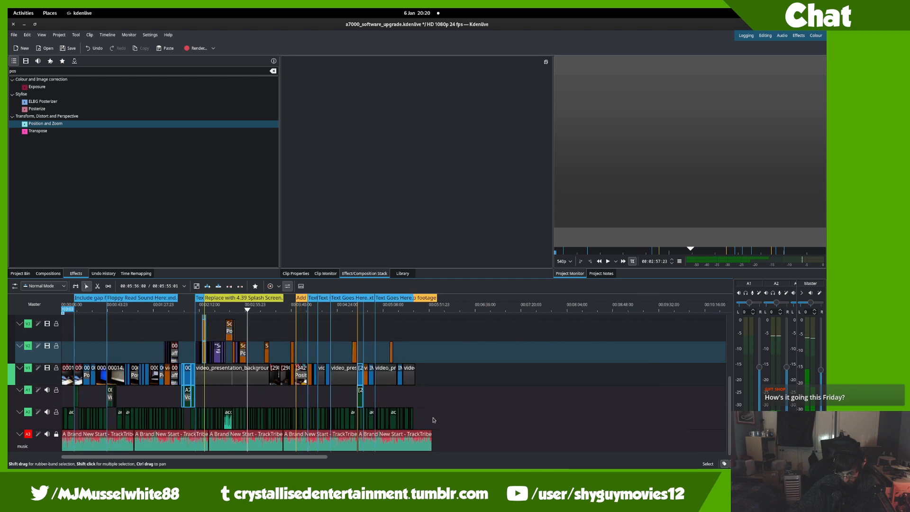
scroll(290, 409, up, 2)
scroll(318, 399, up, 3)
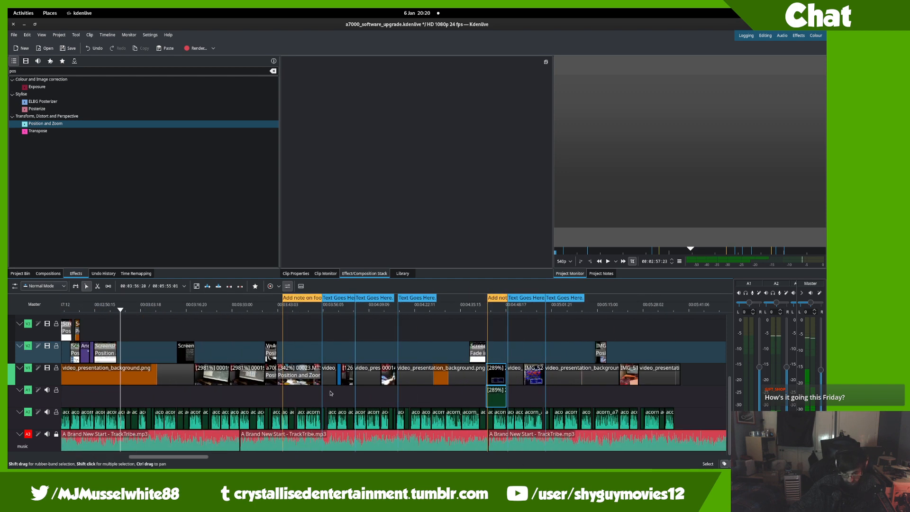
scroll(273, 368, up, 4)
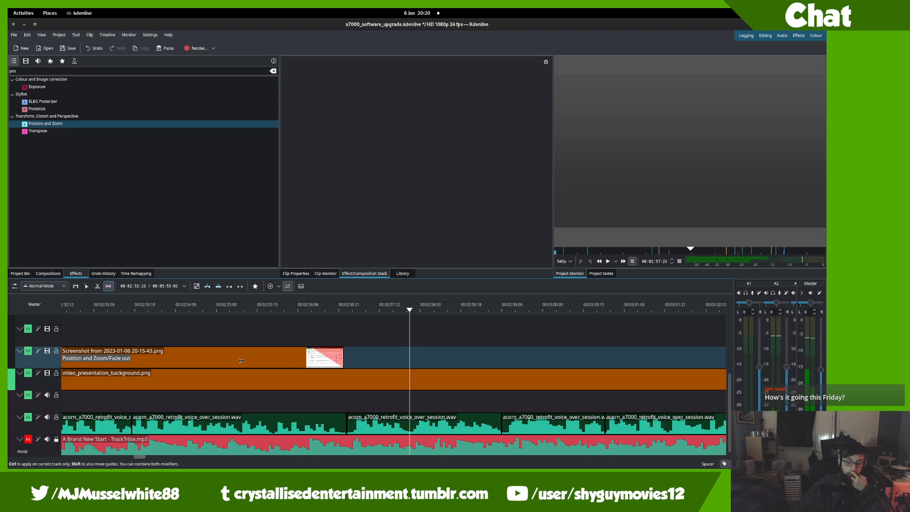
- Shift the following voice-over and later clips about five frames later to leave a pause after the screenshot's narration, and play it back
drag(383, 425, 394, 426)
click(248, 310)
key(space)
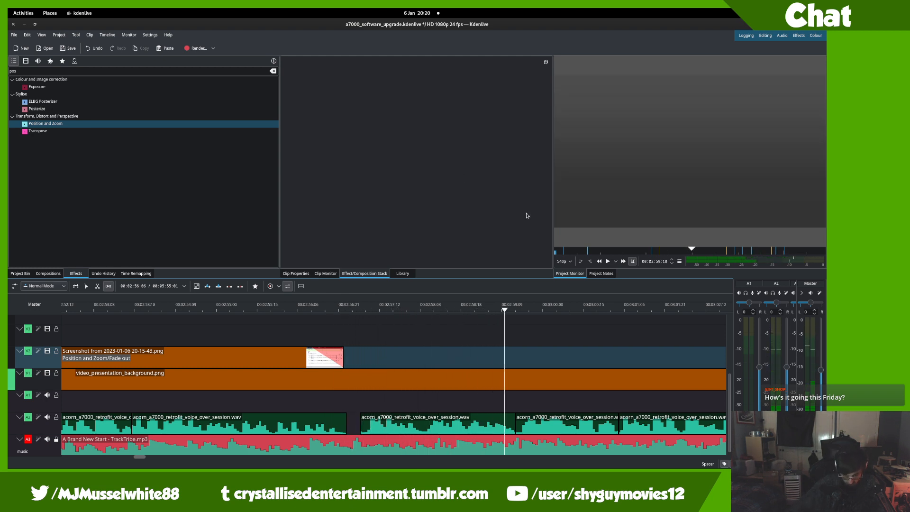
- Try a wider pause before the next voice-over clip, replay it, and undo the extra shift
drag(424, 429, 427, 427)
scroll(357, 428, up, 3)
drag(367, 424, 413, 418)
scroll(413, 419, down, 5)
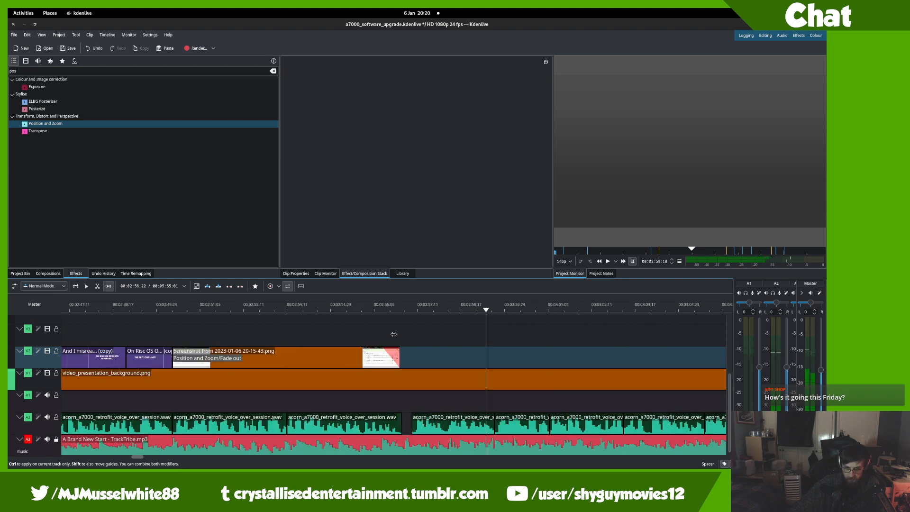
key(space)
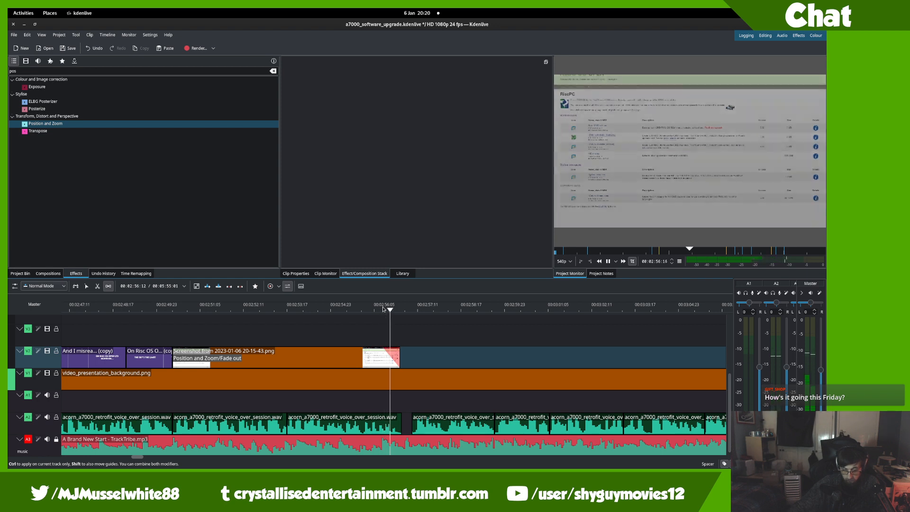
click(356, 309)
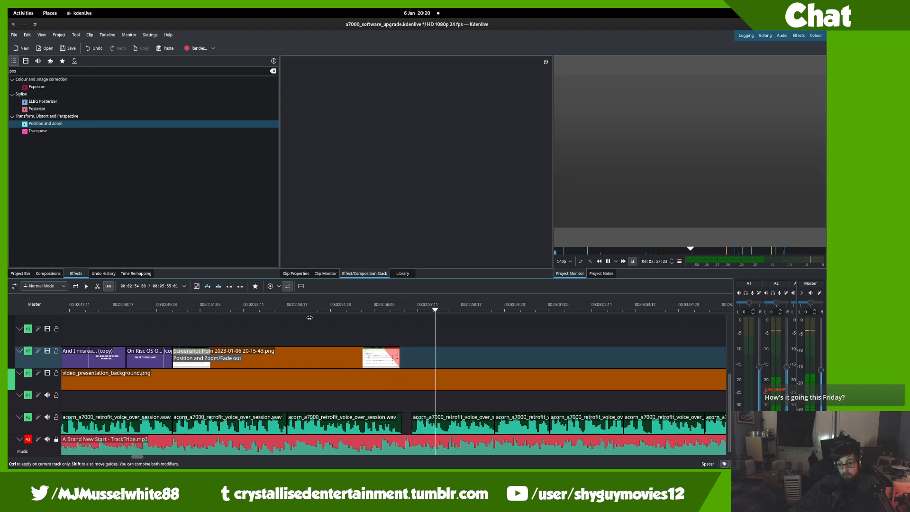
scroll(284, 318, up, 1)
key(ctrl+z)
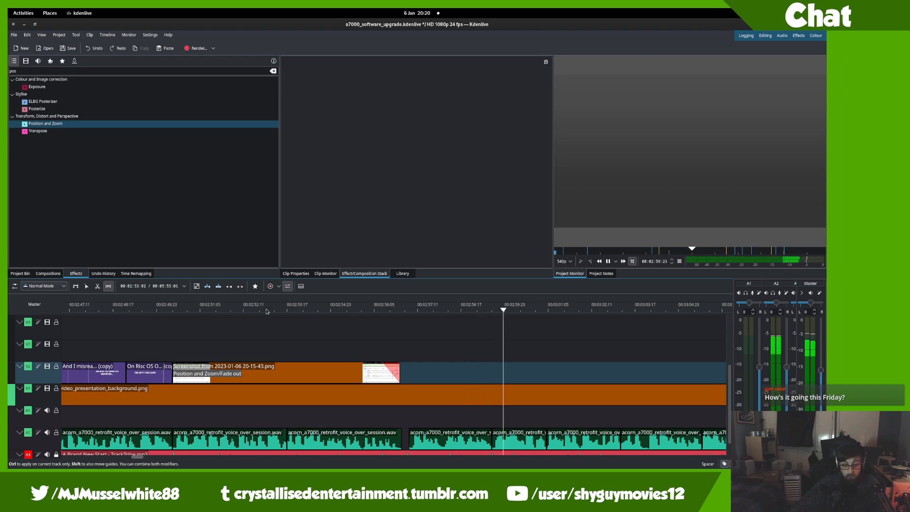
- Replay the pause after the screenshot and shift the following clips one more frame later
click(264, 310)
scroll(415, 402, up, 4)
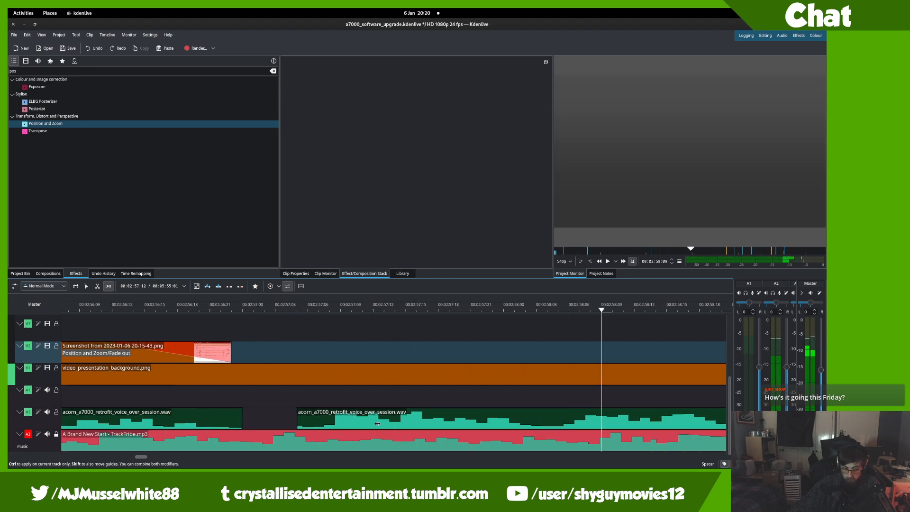
drag(379, 424, 383, 420)
- Switch to Firefox, bring up the Smooth Jazz Night video page, and return to Kdenlive
key(super)
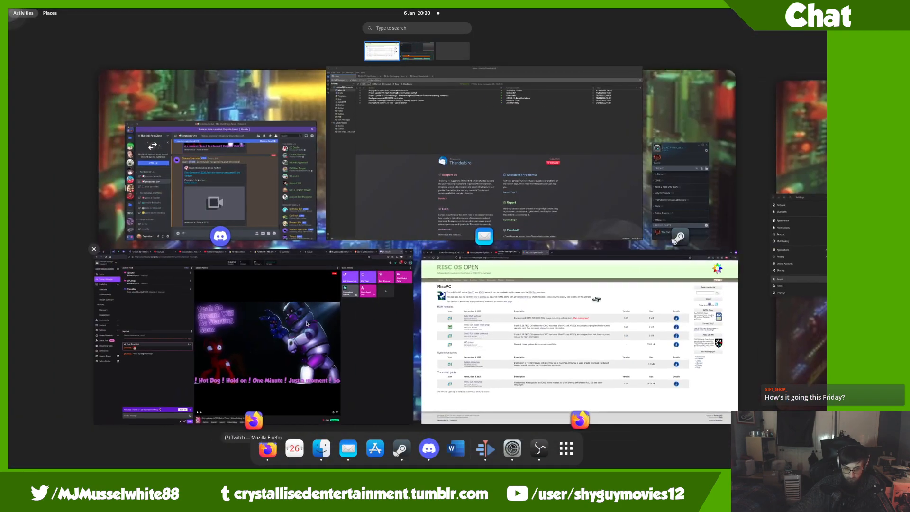
click(540, 352)
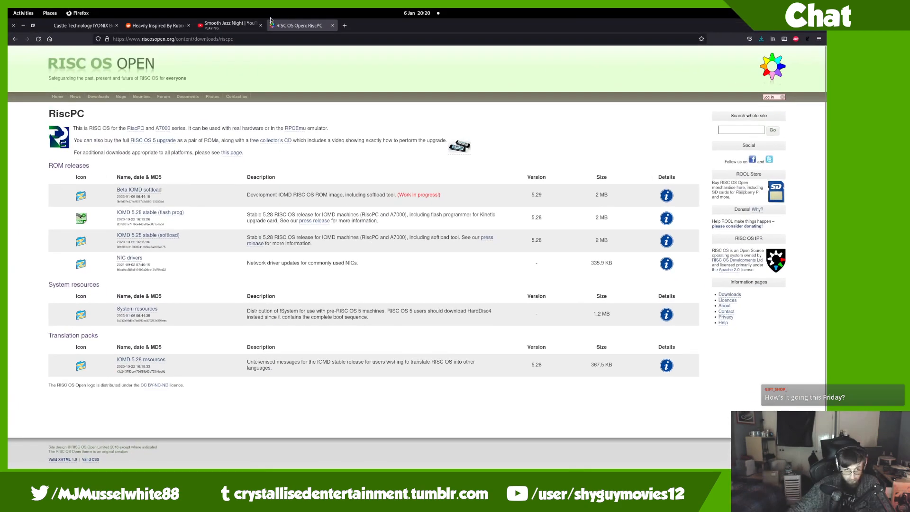
click(232, 28)
mouse_move(7, 9)
scroll(332, 247, down, 1)
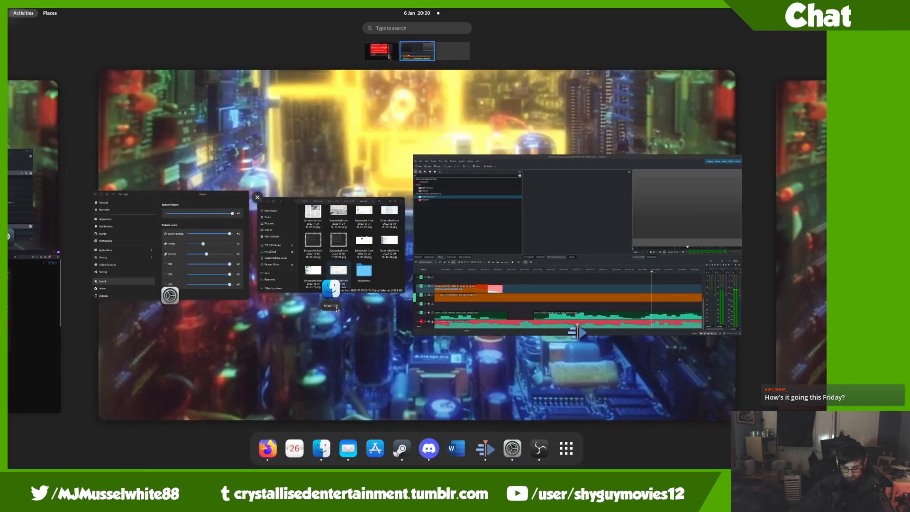
click(355, 265)
click(276, 24)
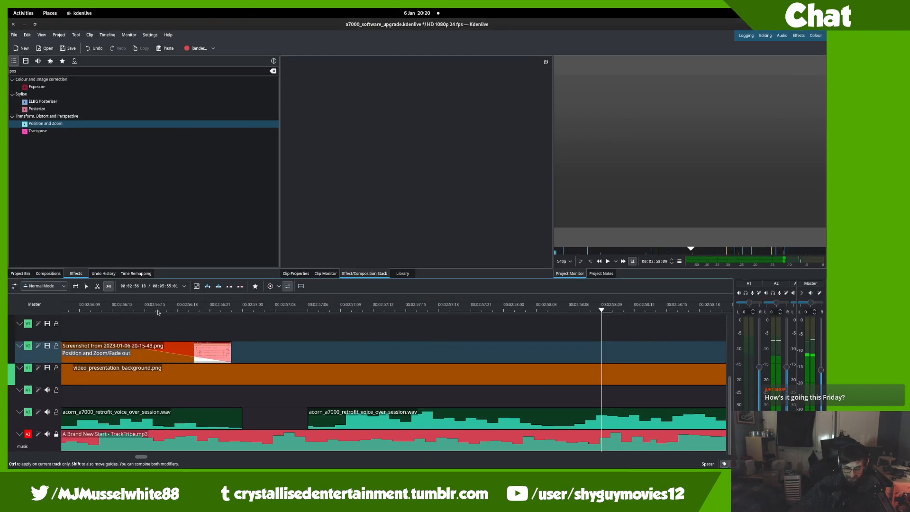
- Switch to the Selection tool and replay the end of the RiscPC screenshot with its adjusted pause
key(s)
drag(135, 308, 83, 311)
key(space)
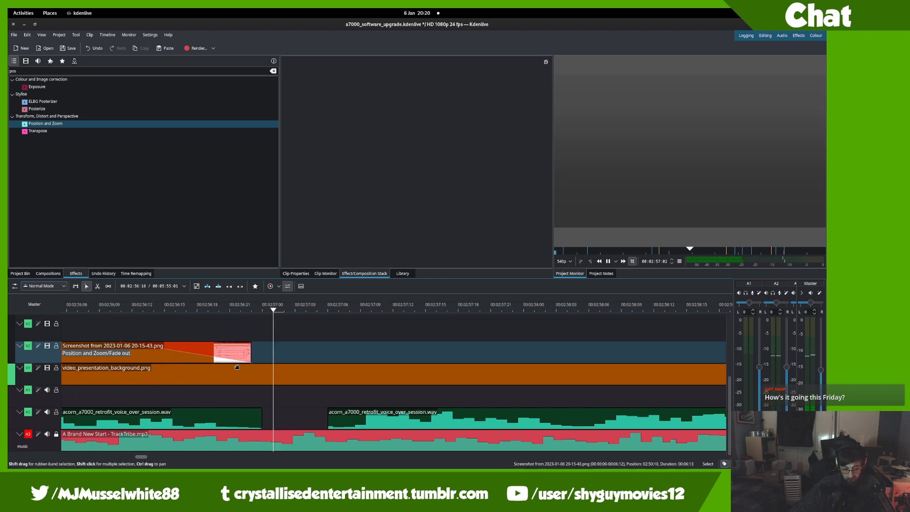
scroll(238, 368, down, 2)
scroll(392, 357, up, 3)
click(289, 319)
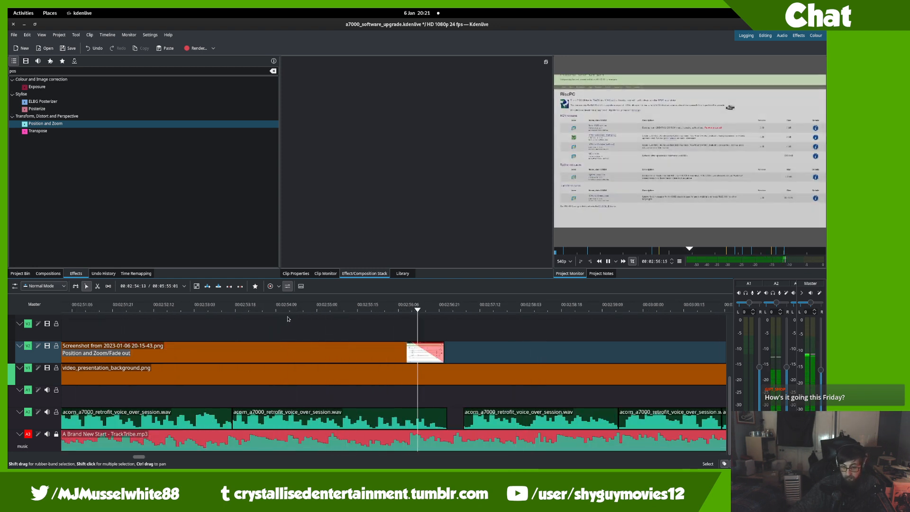
- Switch to Firefox, turn the Smooth Jazz Night video's volume down to zero, and return to Kdenlive
key(super)
scroll(138, 109, up, 1)
click(474, 303)
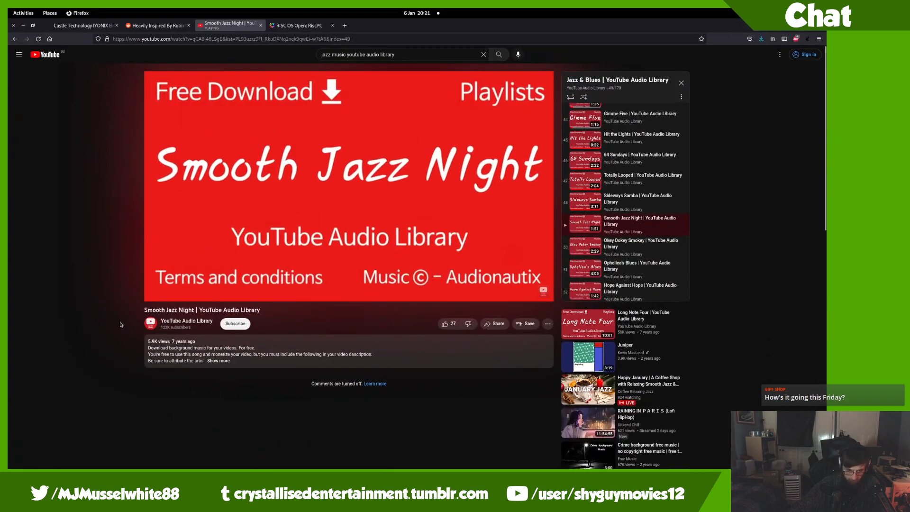
mouse_move(211, 297)
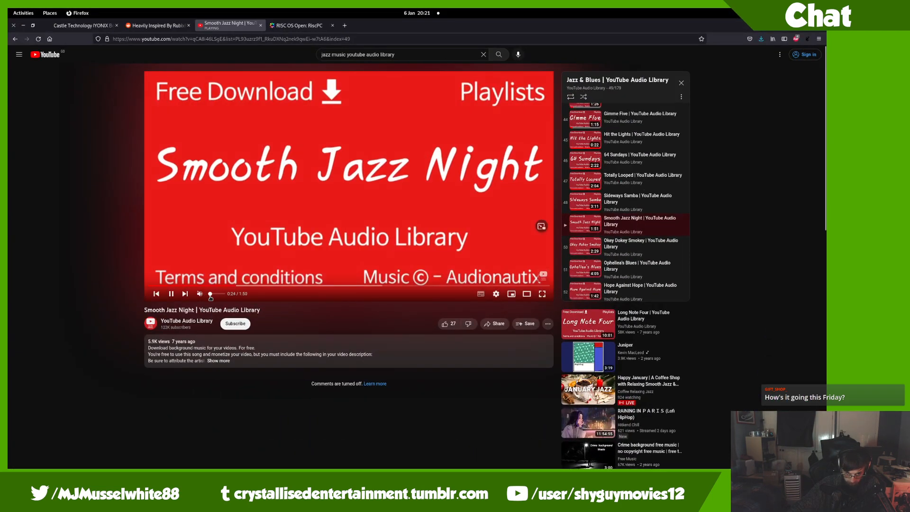
key(super)
scroll(374, 317, down, 1)
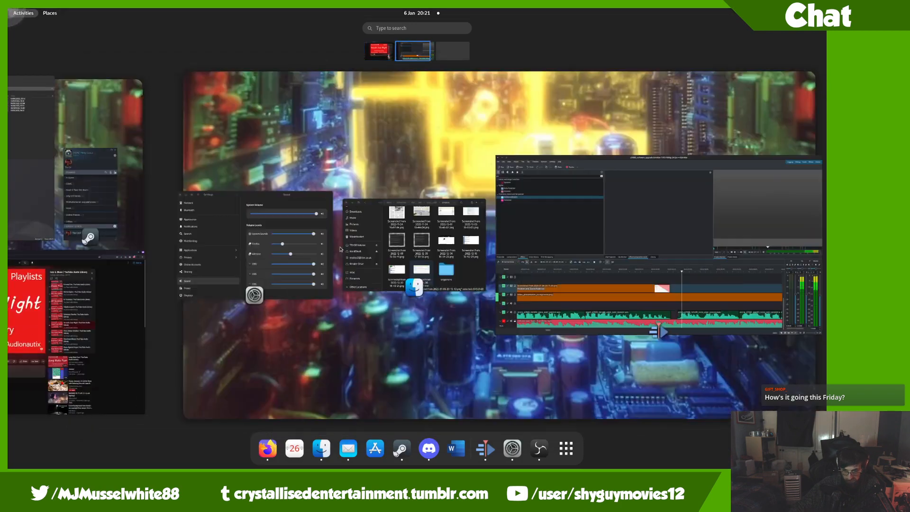
click(374, 317)
- Replay the screenshot's fade out and the pause several times to judge the timing of the next narration line
click(372, 317)
key(space)
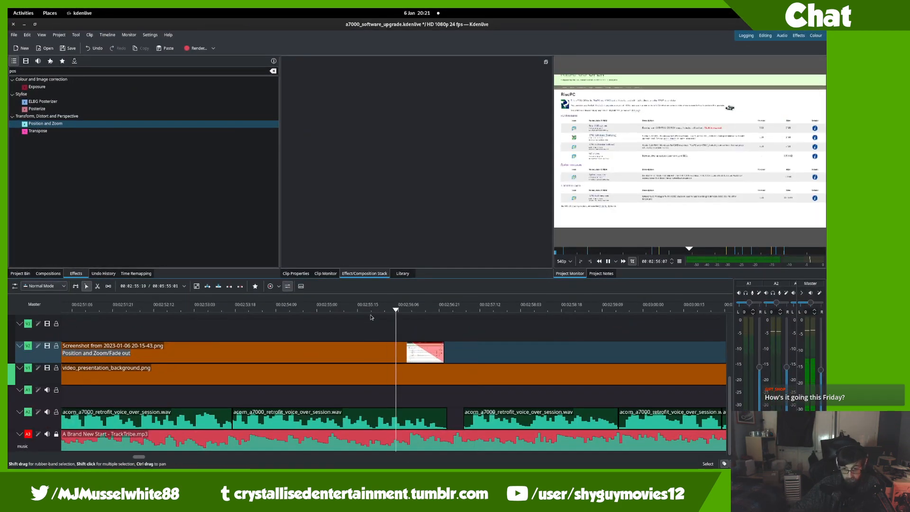
click(218, 318)
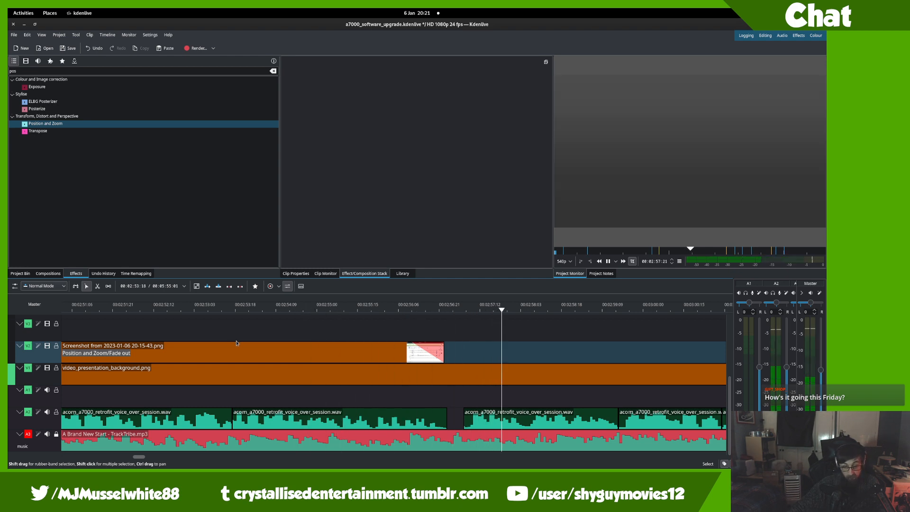
drag(575, 411, 493, 383)
click(318, 324)
key(space)
click(218, 319)
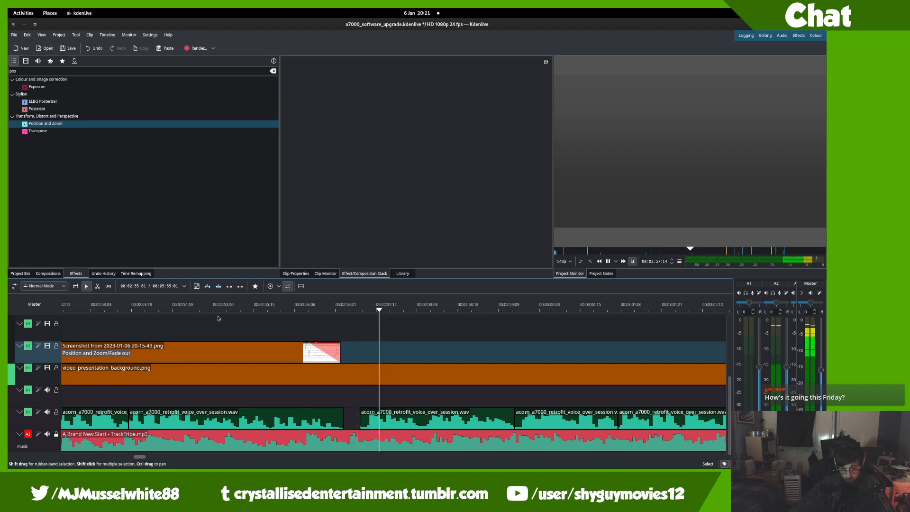
click(218, 316)
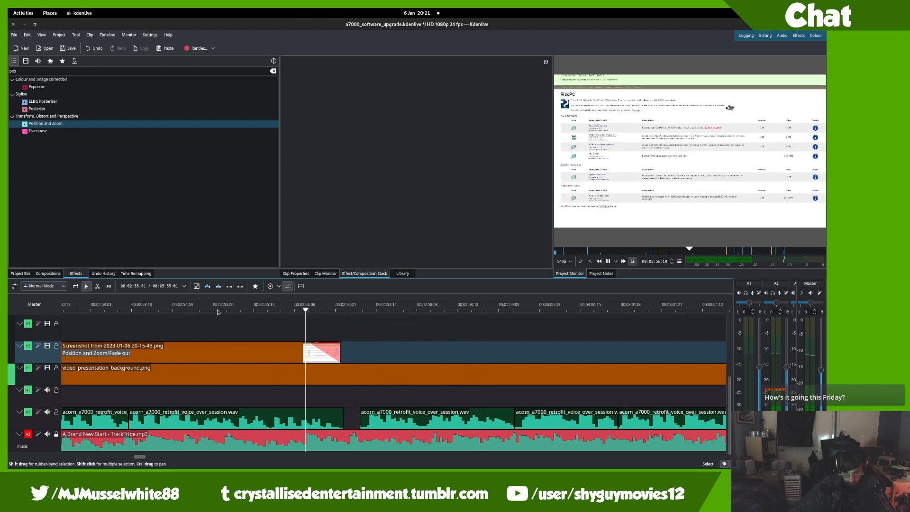
key(space)
- Extend the end of video_presentation_background.png to meet the start of the 00019.MTS clip
scroll(272, 369, down, 3)
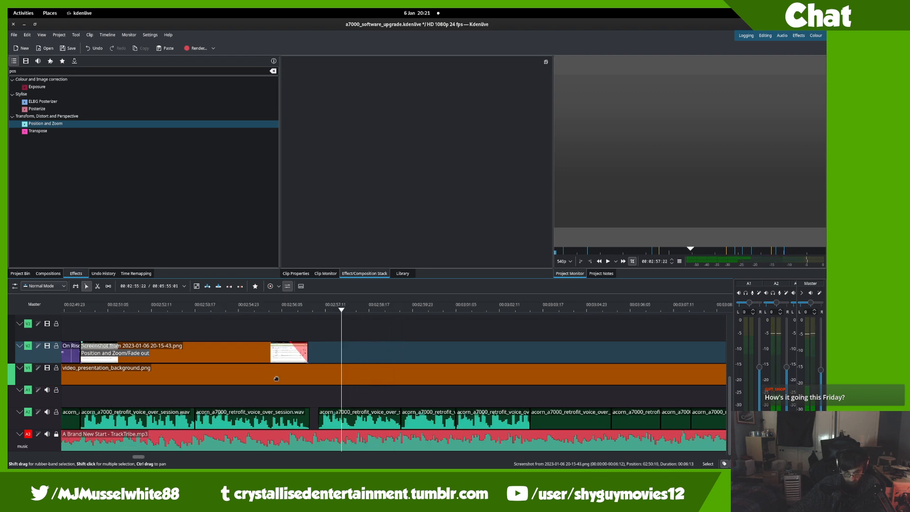
click(310, 375)
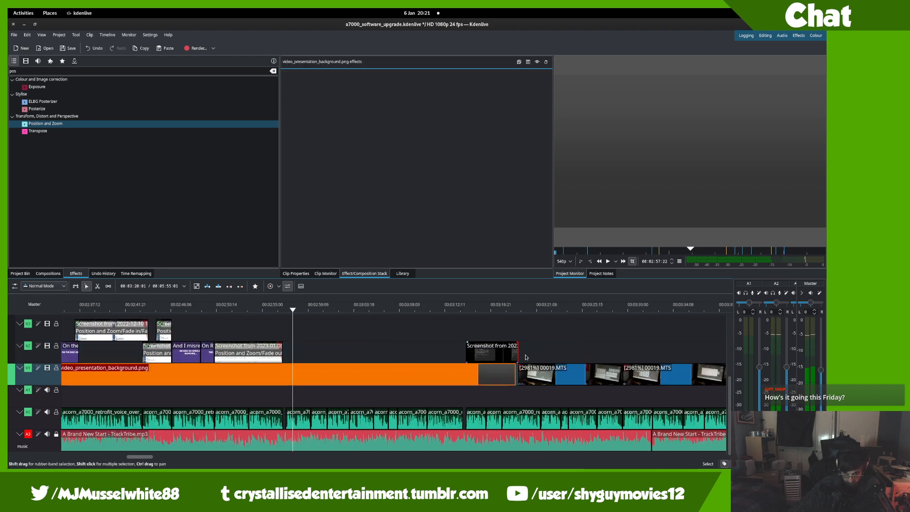
scroll(520, 368, up, 3)
drag(503, 371, 512, 371)
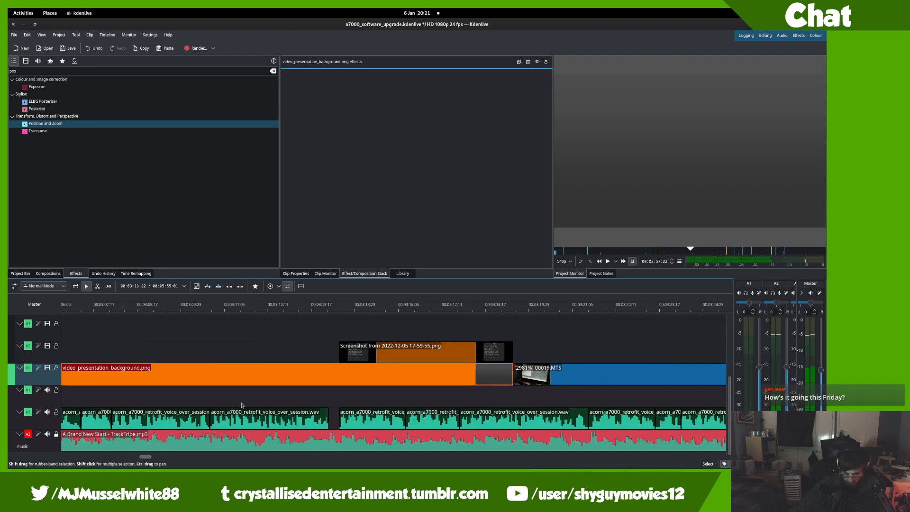
- Play back the sequence from the earlier website screenshots through the titles, stopping in the RiscPC screenshot at about 00:02:53:20
scroll(244, 406, up, 20)
drag(457, 440, 680, 395)
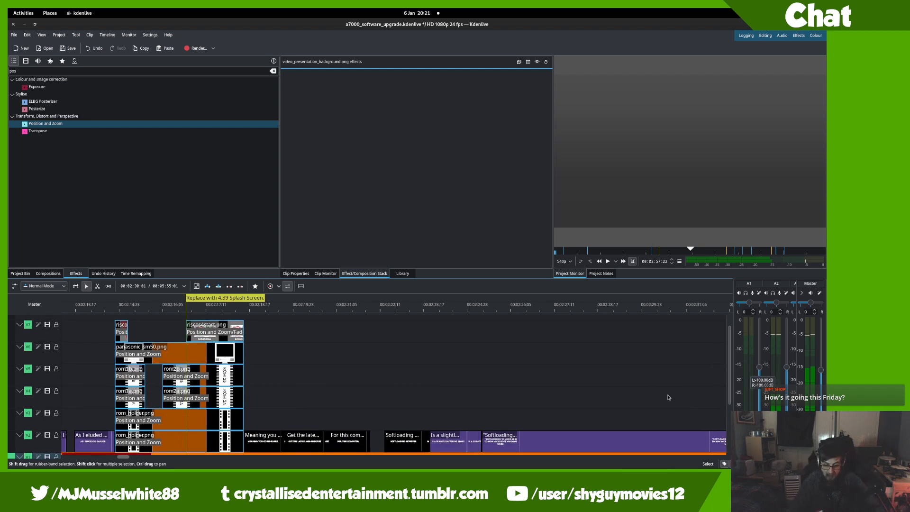
drag(624, 417, 152, 320)
drag(456, 374, 189, 325)
click(363, 310)
key(space)
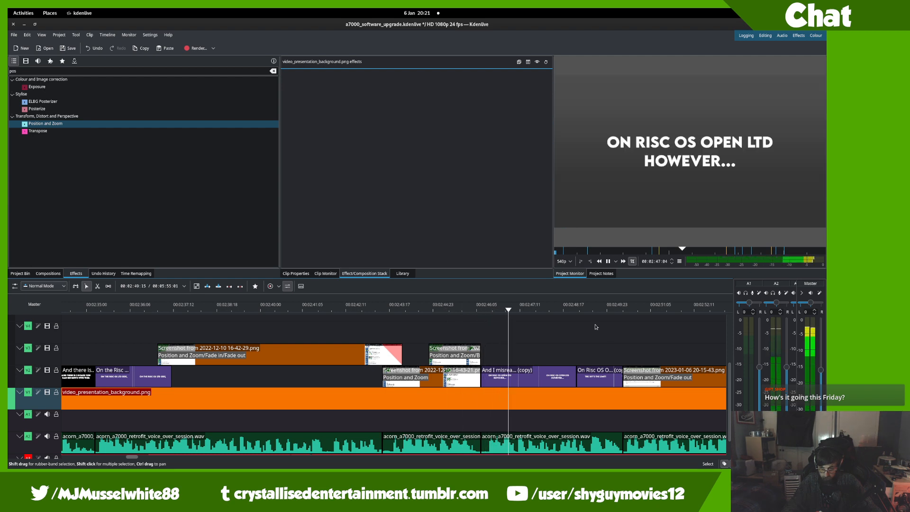
drag(595, 327, 279, 326)
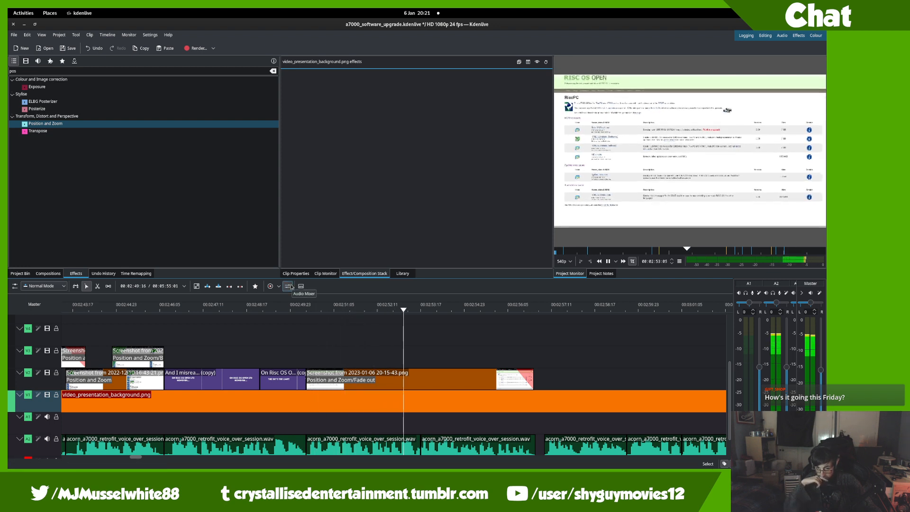
key(space)
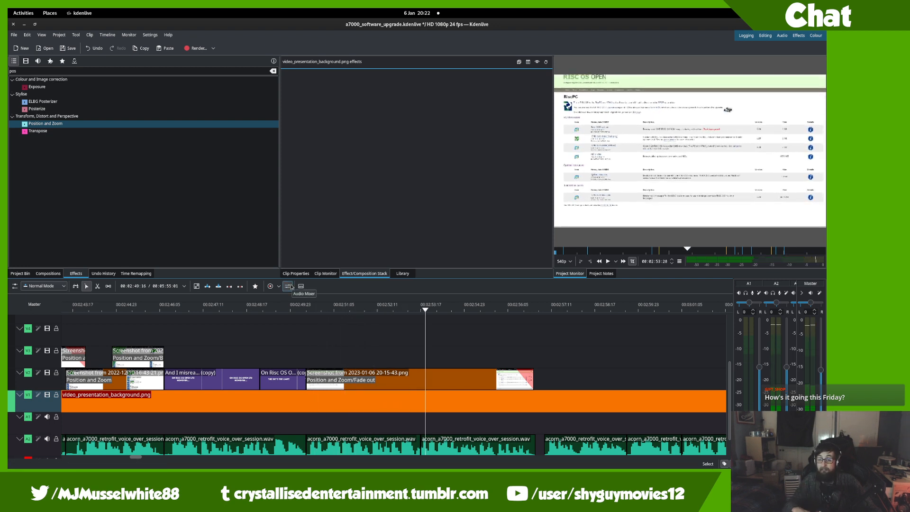
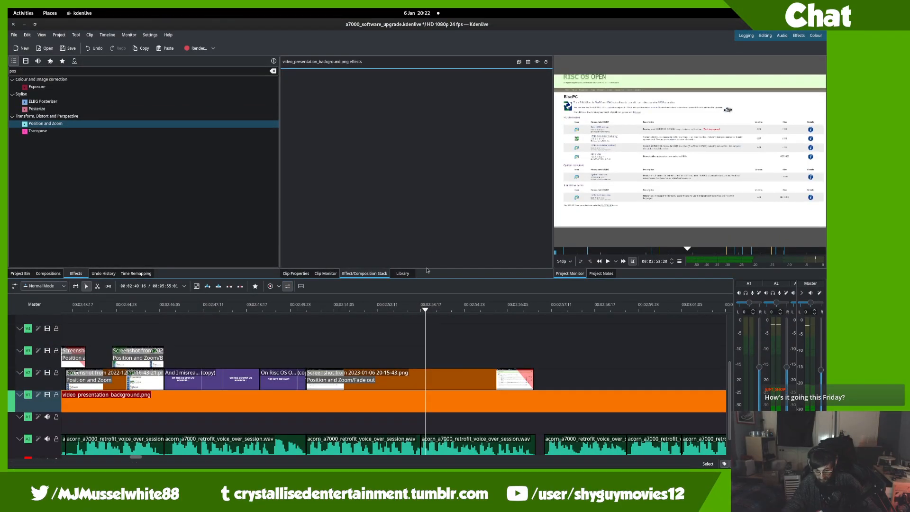
- Replay the transition from the RiscPC screenshot into the next narration line, stopping at about 00:02:57:18
drag(493, 312, 539, 313)
key(space)
drag(559, 355, 319, 328)
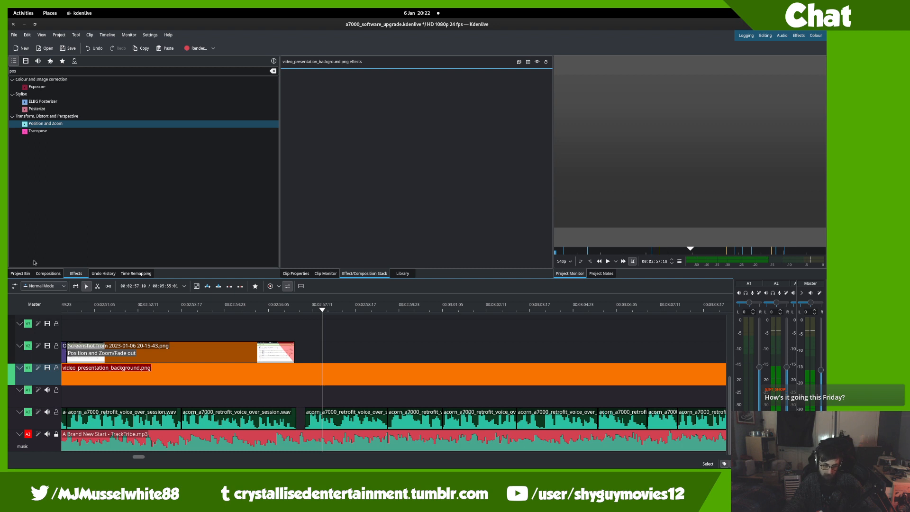
- Look through the text_stuff and misc_stuff folders in the project bin and preview IMG_5172.png
click(20, 274)
scroll(114, 226, up, 10)
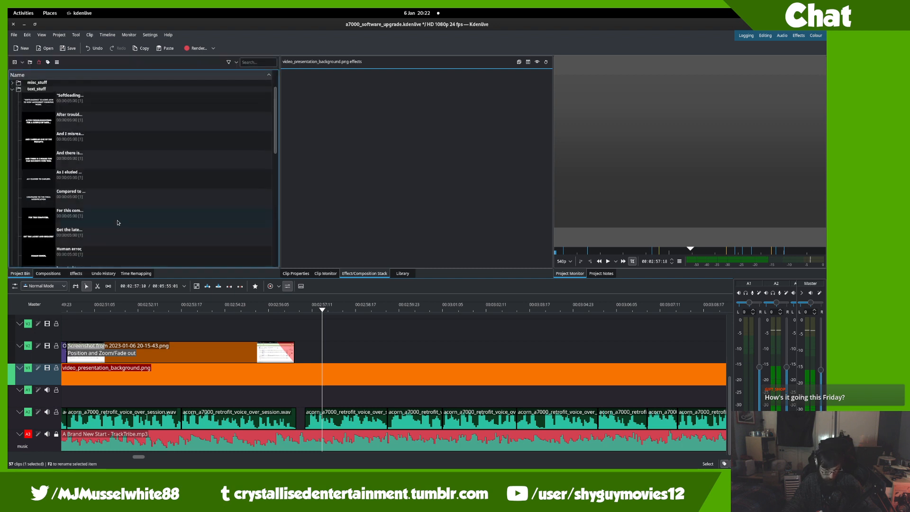
click(11, 107)
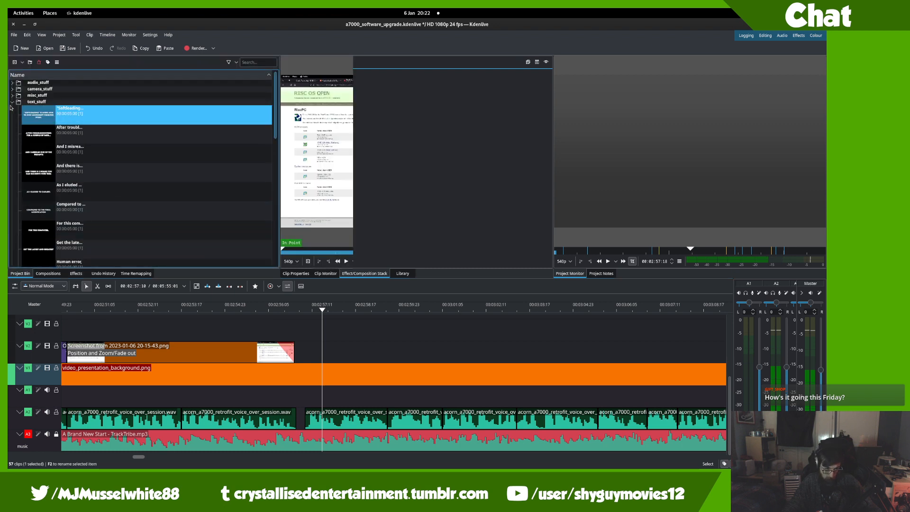
click(13, 102)
drag(51, 115, 40, 97)
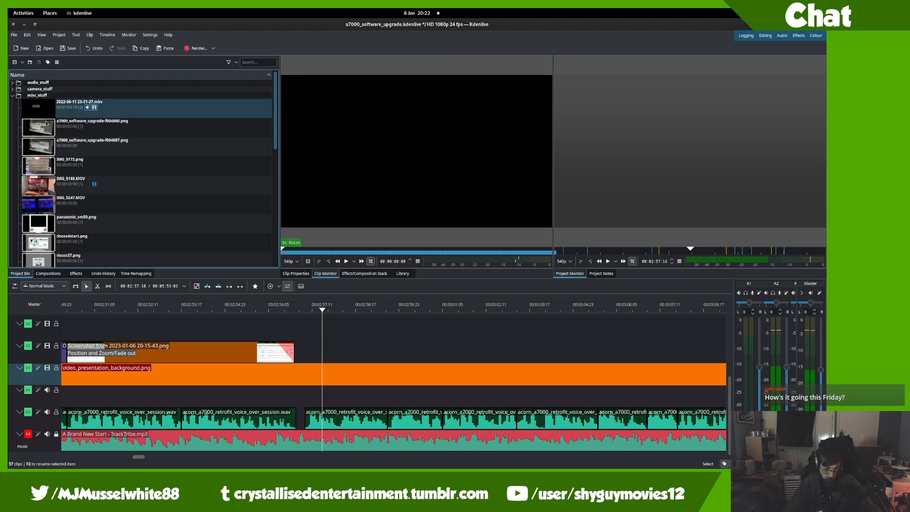
scroll(65, 134, down, 6)
scroll(65, 134, up, 6)
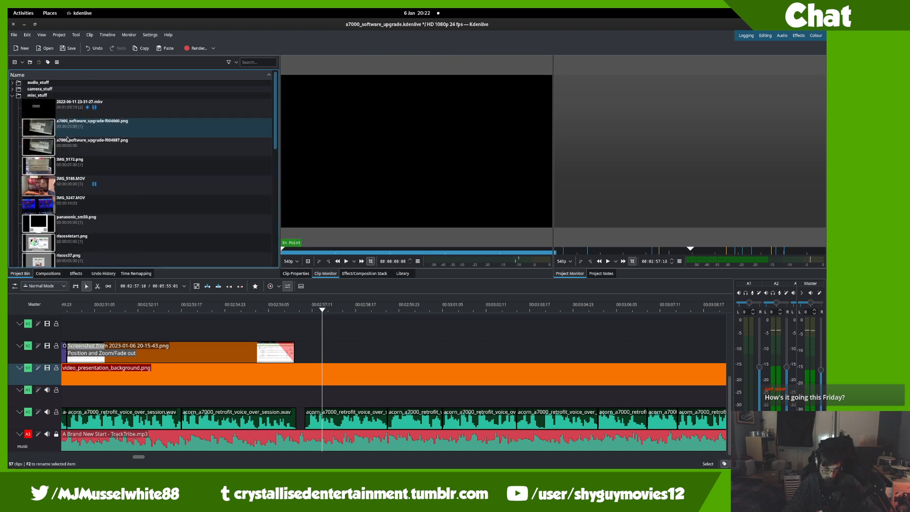
click(75, 165)
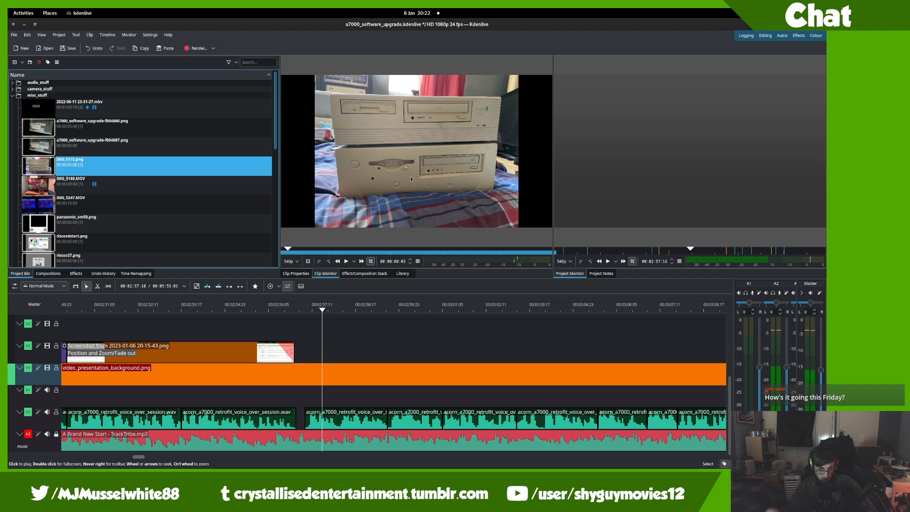
- Collapse the misc_stuff folder in the project bin and expand text_stuff to browse its title clips
click(13, 96)
click(13, 97)
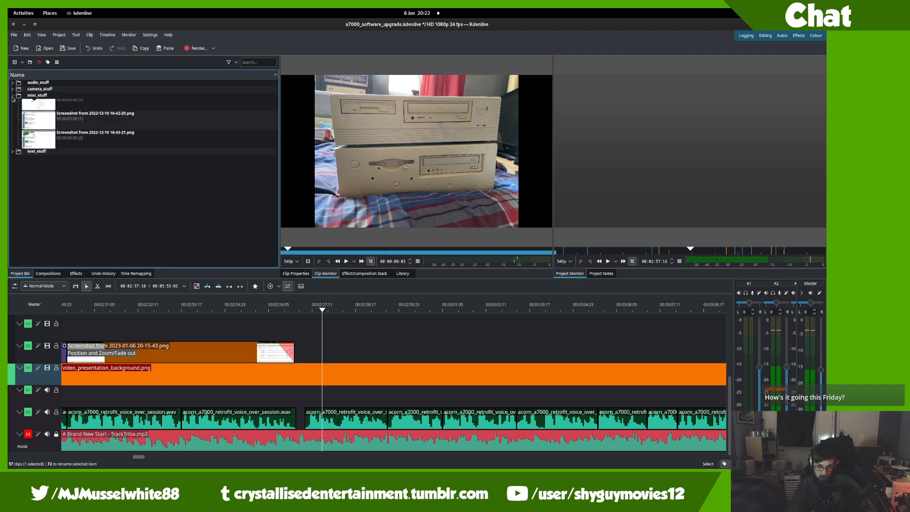
click(12, 96)
click(13, 102)
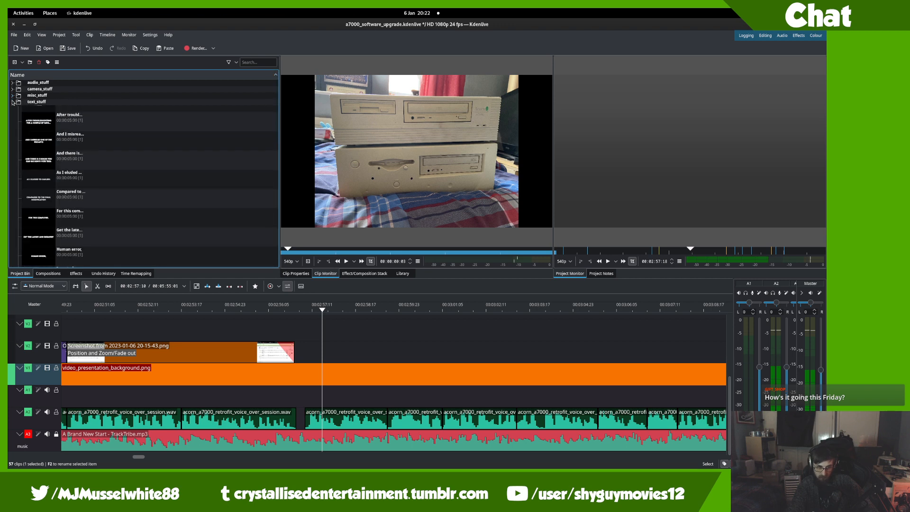
scroll(113, 172, down, 1)
scroll(112, 172, down, 1)
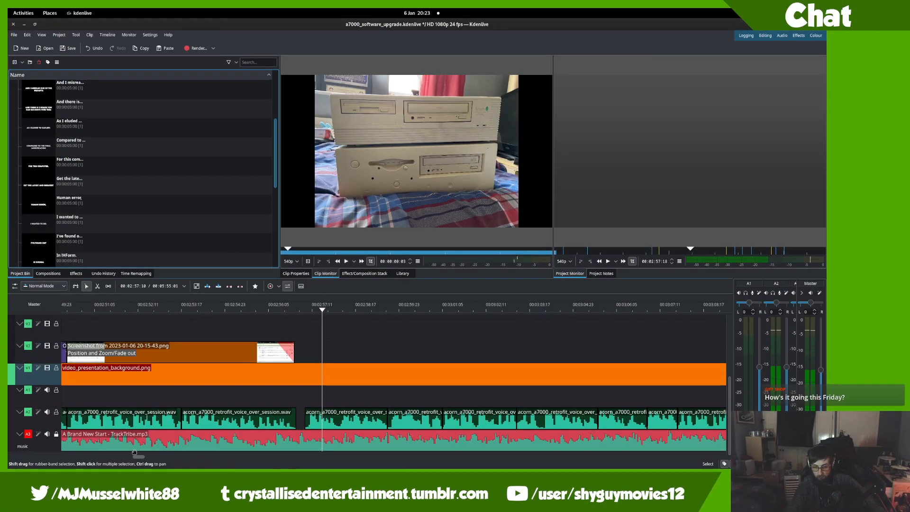
- Replay the end of the RiscPC screenshot into the next voice-over line, starting at about 00:02:56
click(304, 327)
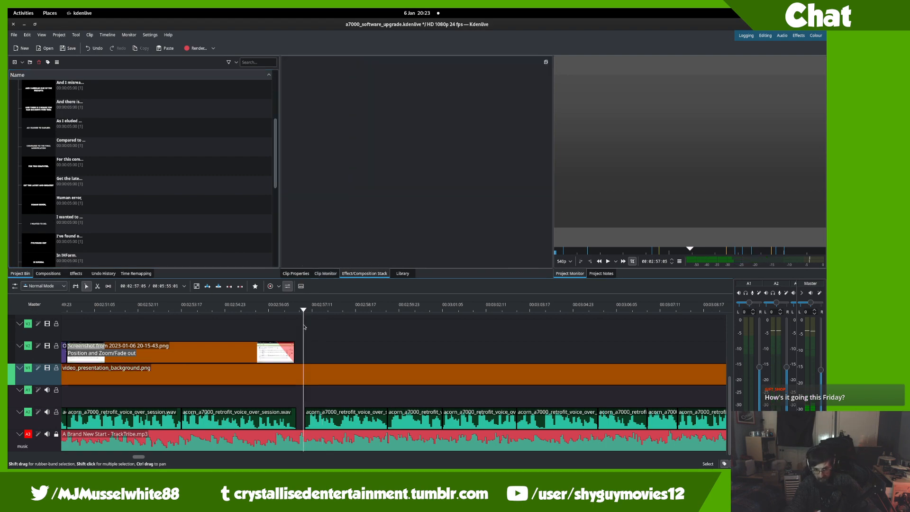
click(298, 326)
key(super)
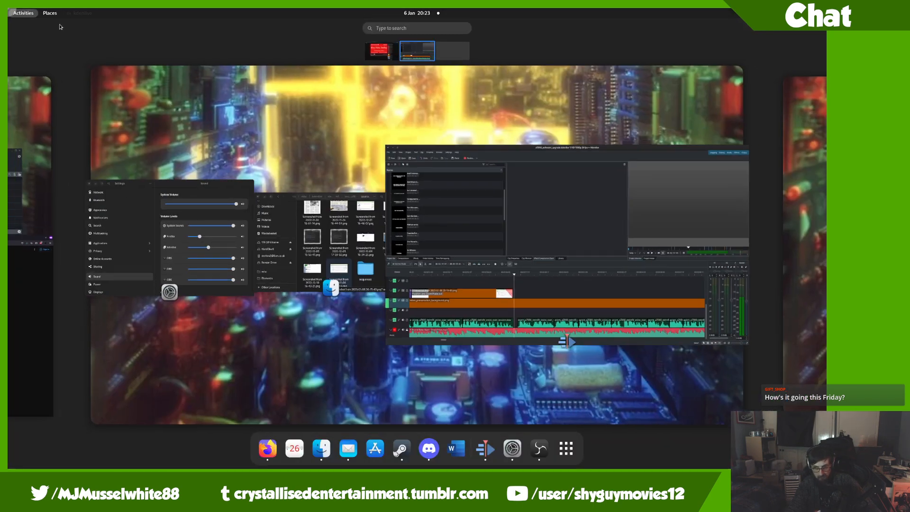
key(super)
scroll(334, 333, up, 3)
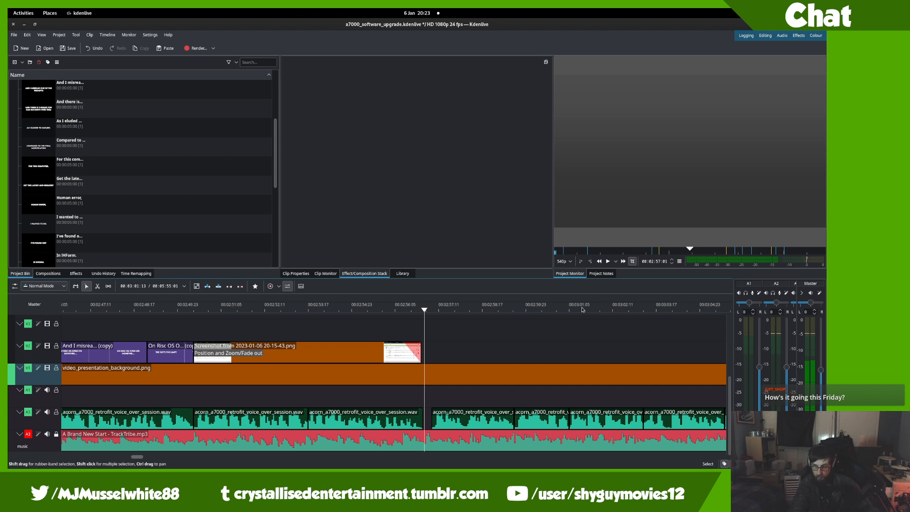
click(397, 309)
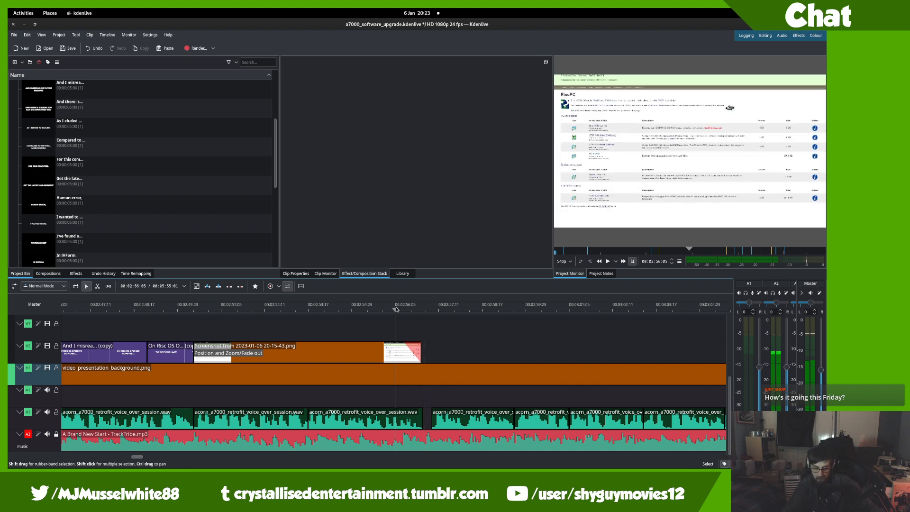
key(space)
click(352, 330)
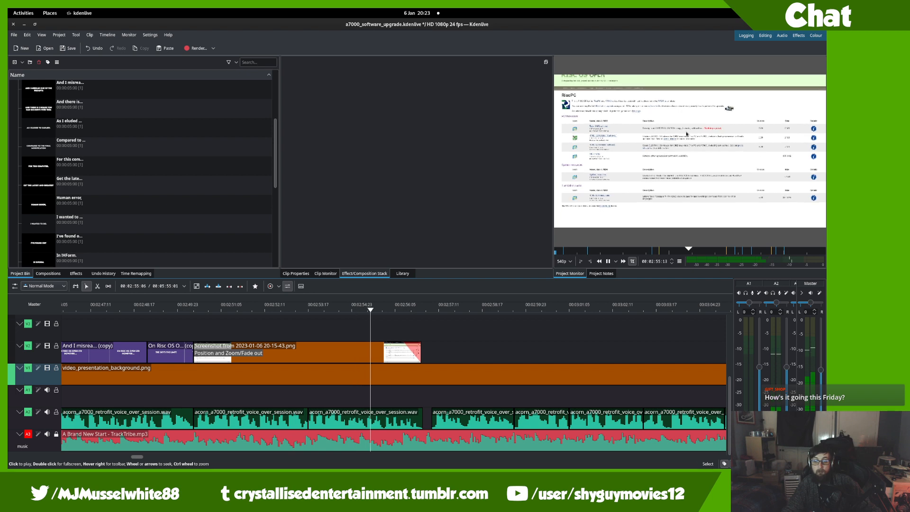
click(687, 134)
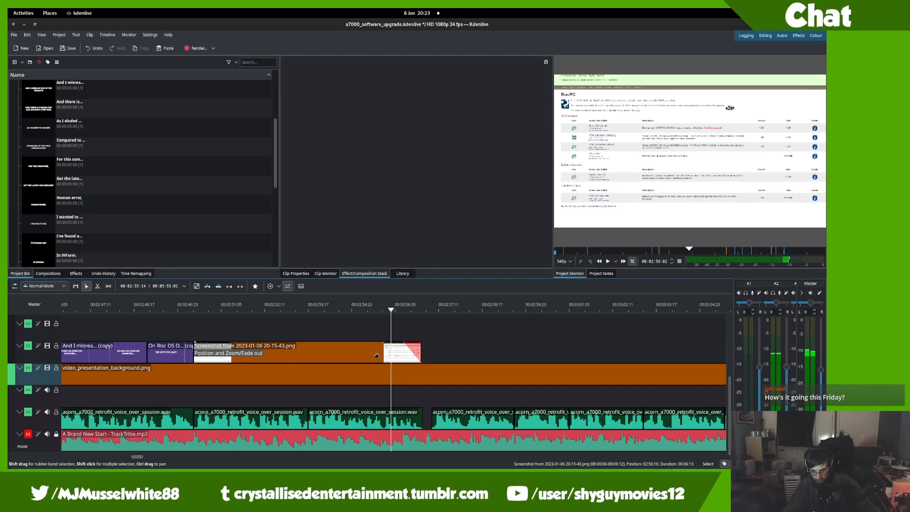
click(422, 330)
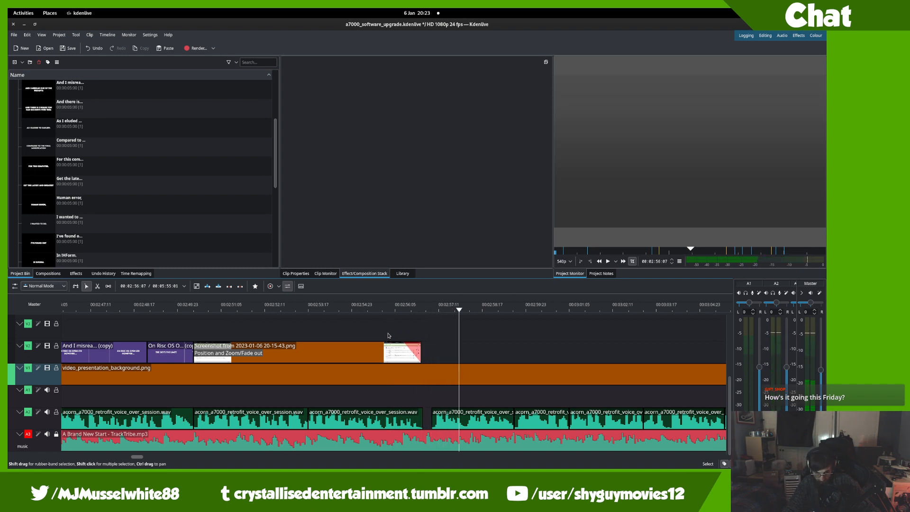
click(344, 331)
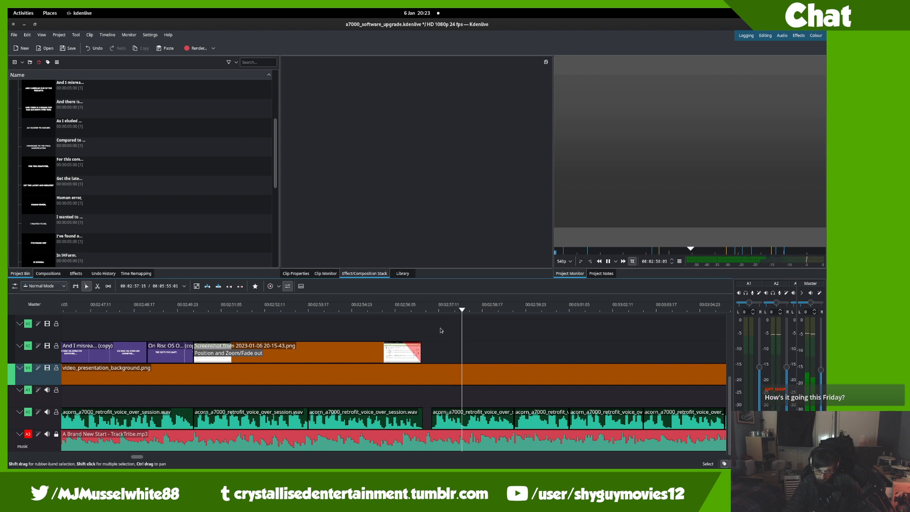
- Duplicate the Human error title and place the copy above the background at about 00:02:57:08, where the next voice-over line starts
click(197, 156)
right_click(199, 200)
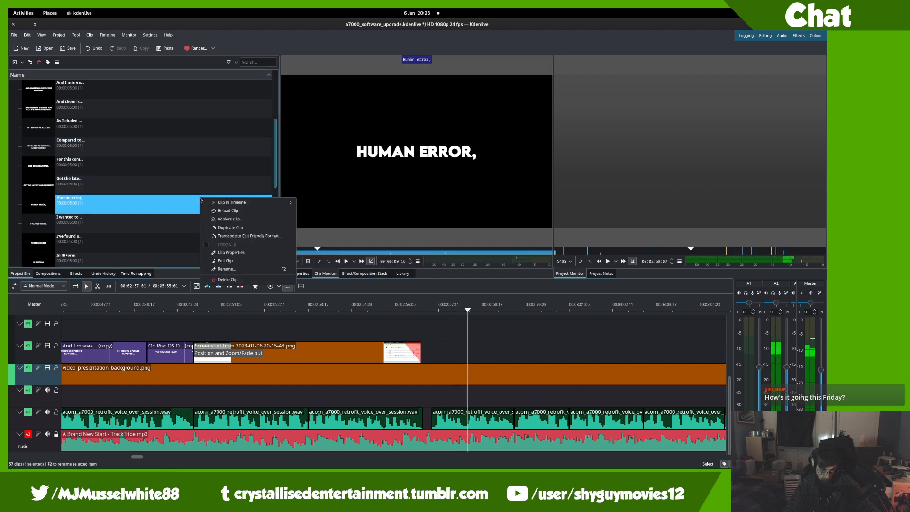
click(239, 228)
drag(191, 220, 449, 351)
click(435, 339)
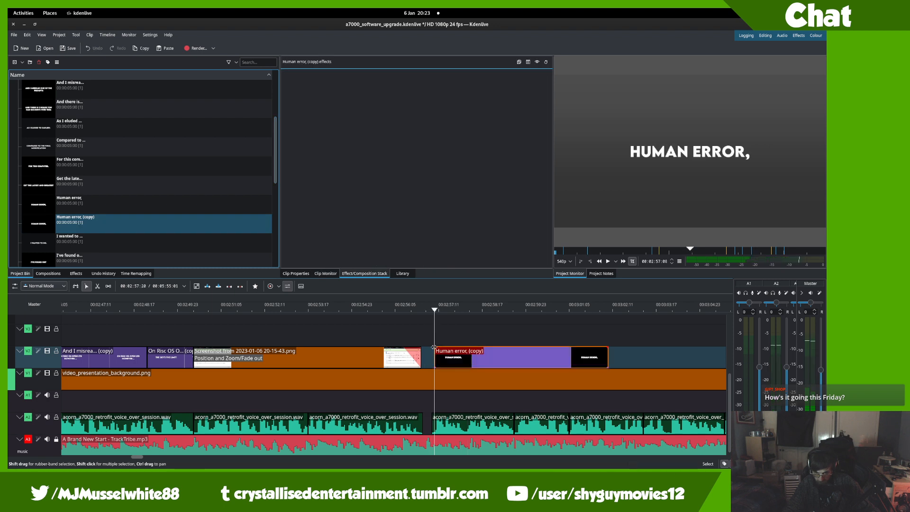
- Play the voice-over line and shorten the Human error copy to end at 00:02:58:14
click(426, 344)
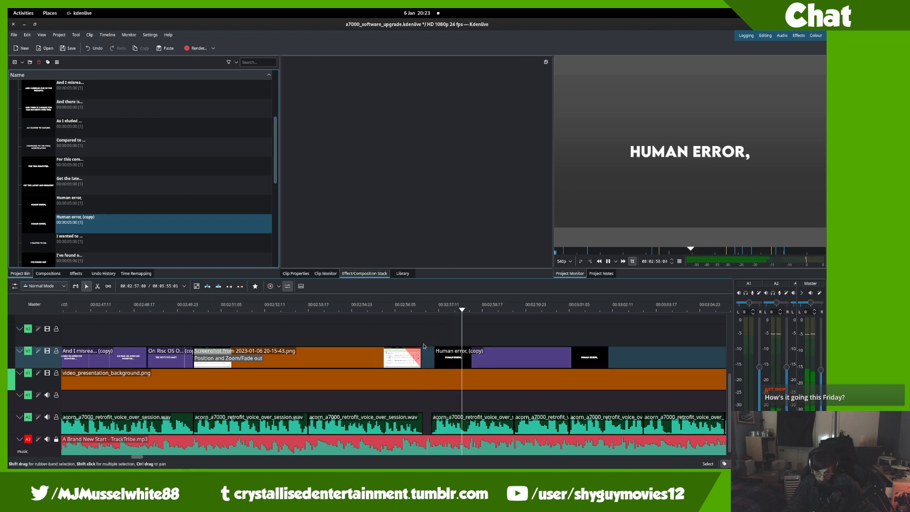
drag(382, 323, 401, 321)
drag(531, 357, 400, 353)
scroll(454, 350, right, 1)
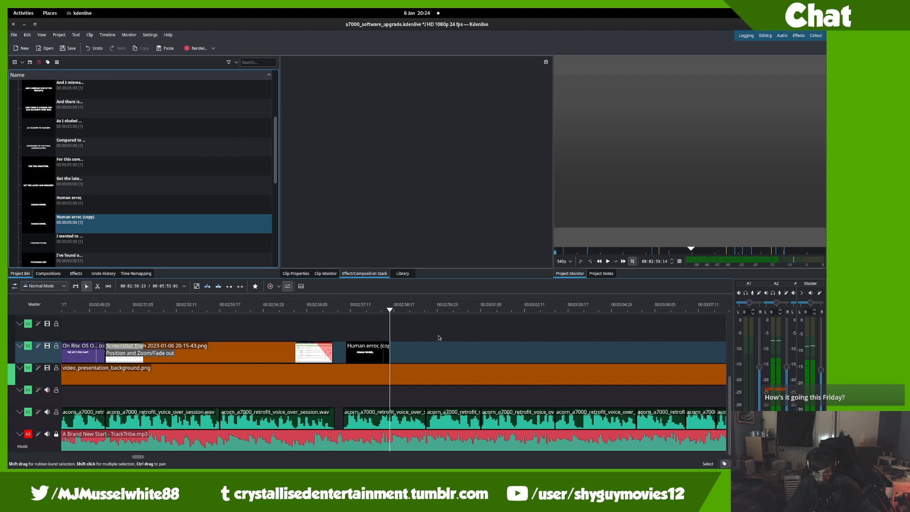
- Replace the text of the Human error copy with "UNOFFICIALLY, HOWEVER," and update the title
double_click(90, 229)
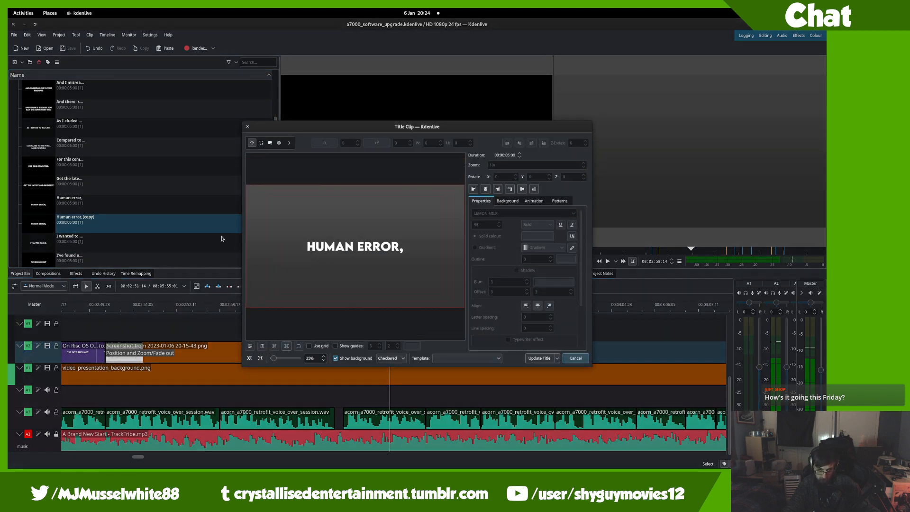
click(319, 248)
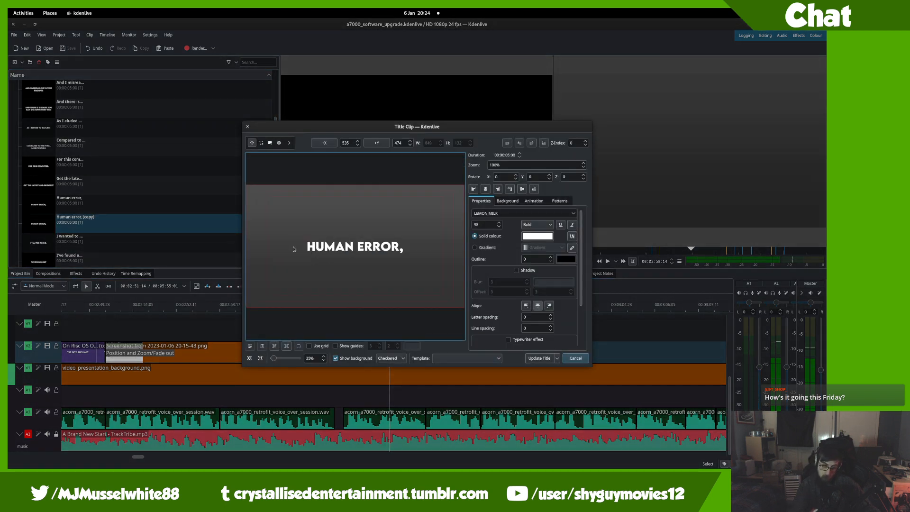
key(ctrl+a)
text(U)
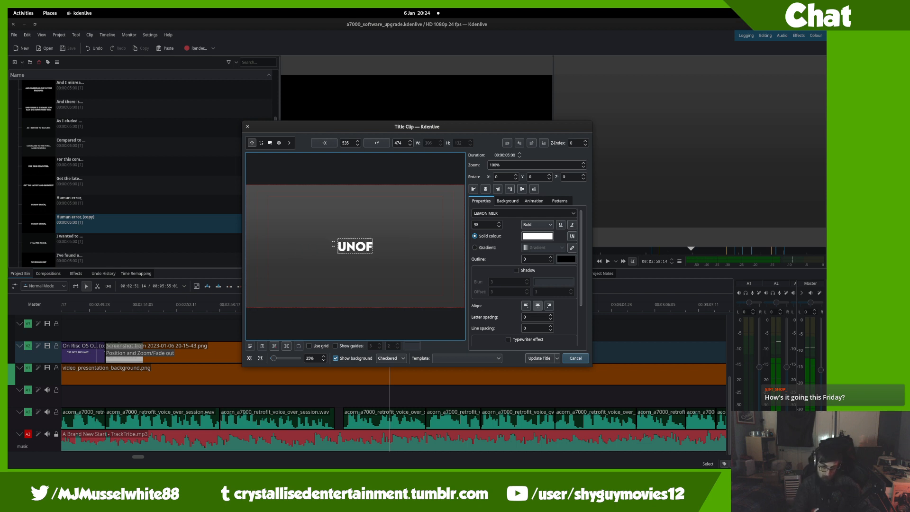
text(NOFFICIALLY, HOWEVER,)
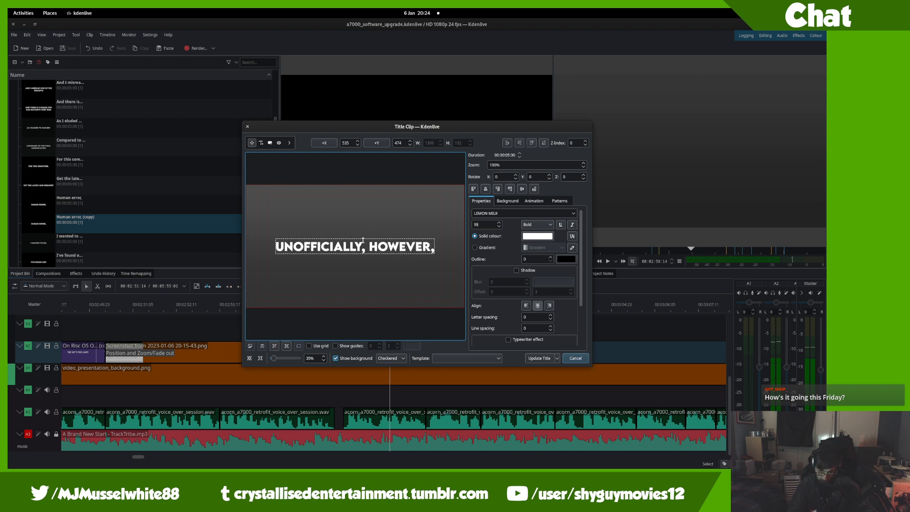
click(536, 360)
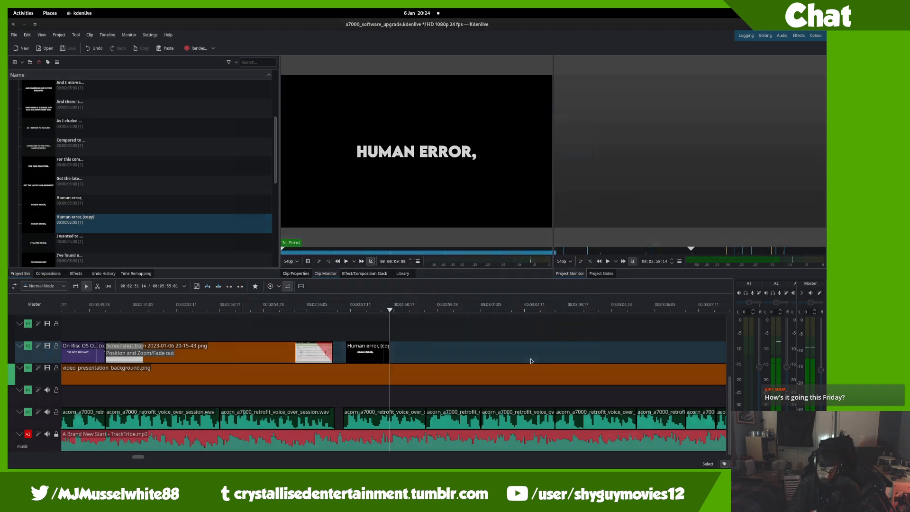
- Play back the UNOFFICIALLY, HOWEVER title against the voice-over and return the playhead to the title's end at 00:02:58:14
drag(421, 343, 369, 345)
key(space)
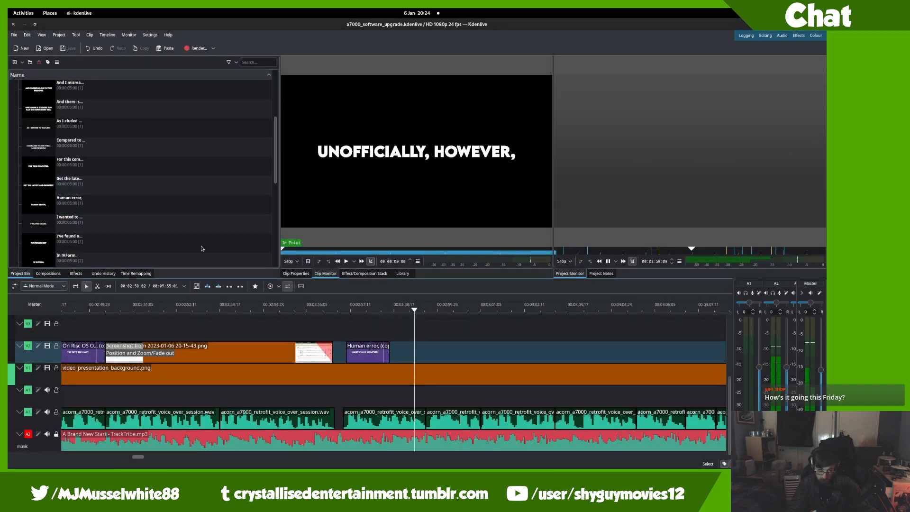
click(368, 334)
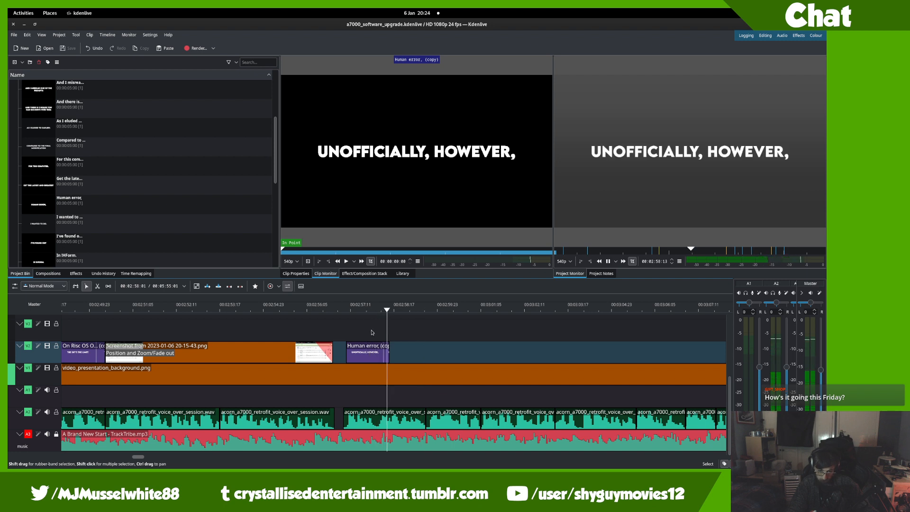
click(389, 331)
click(390, 331)
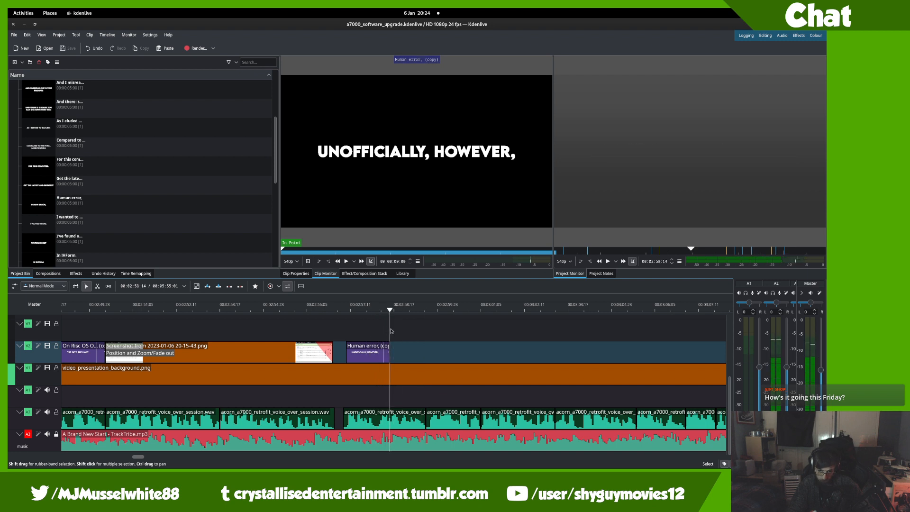
- Duplicate the Unofficially title in the text_stuff folder and place the copy directly after the existing title on the timeline
scroll(393, 358, up, 4)
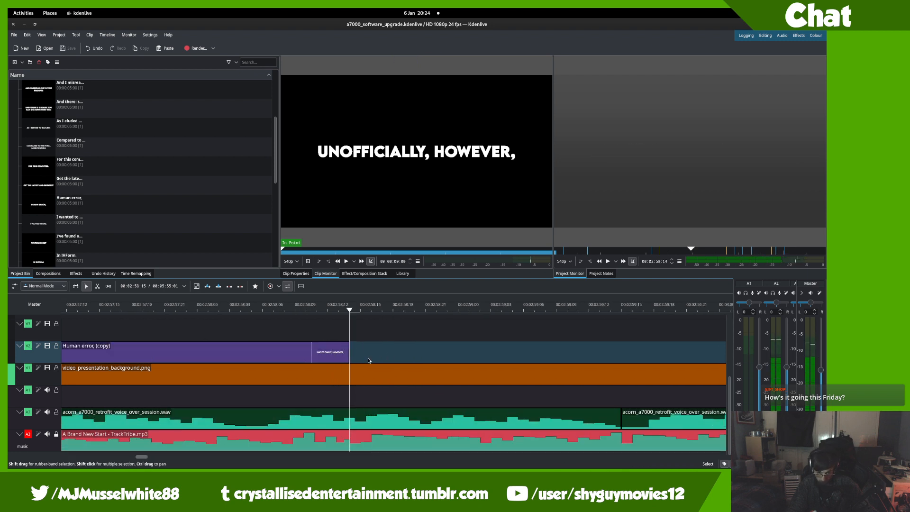
click(360, 337)
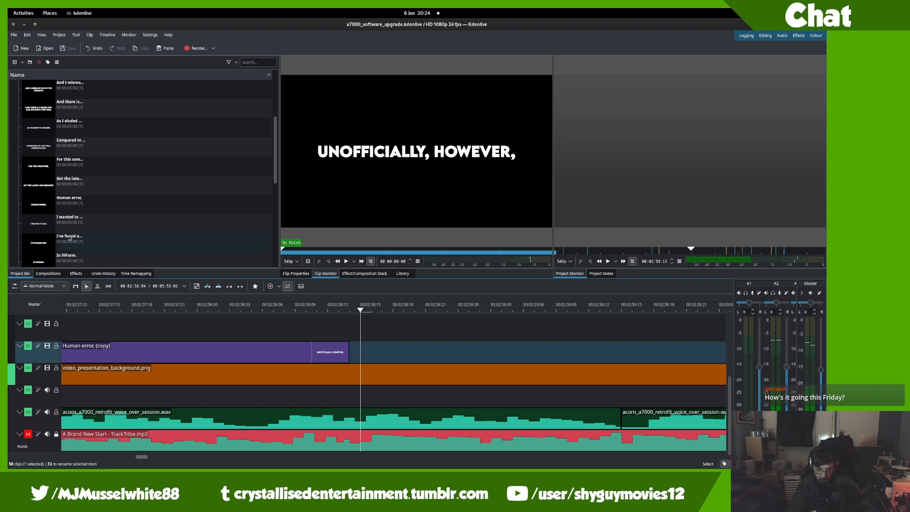
scroll(121, 195, down, 6)
right_click(112, 221)
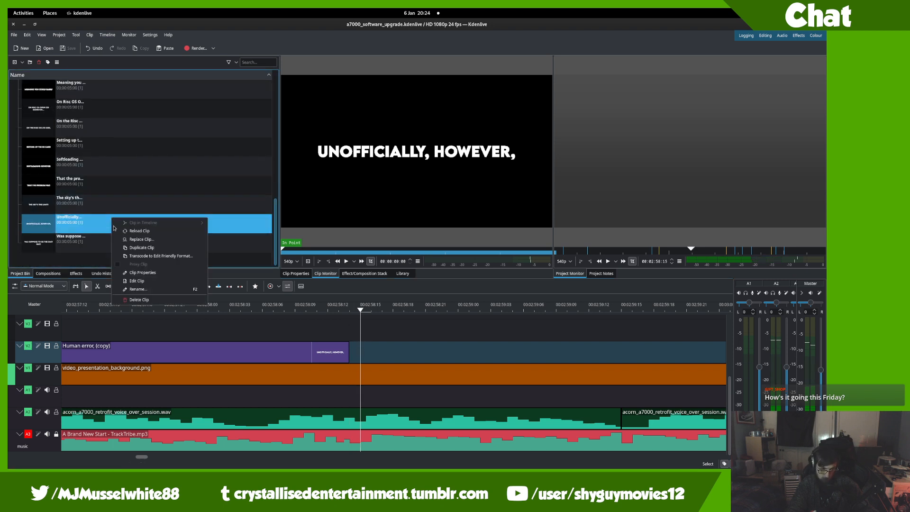
click(131, 246)
drag(131, 246, 351, 355)
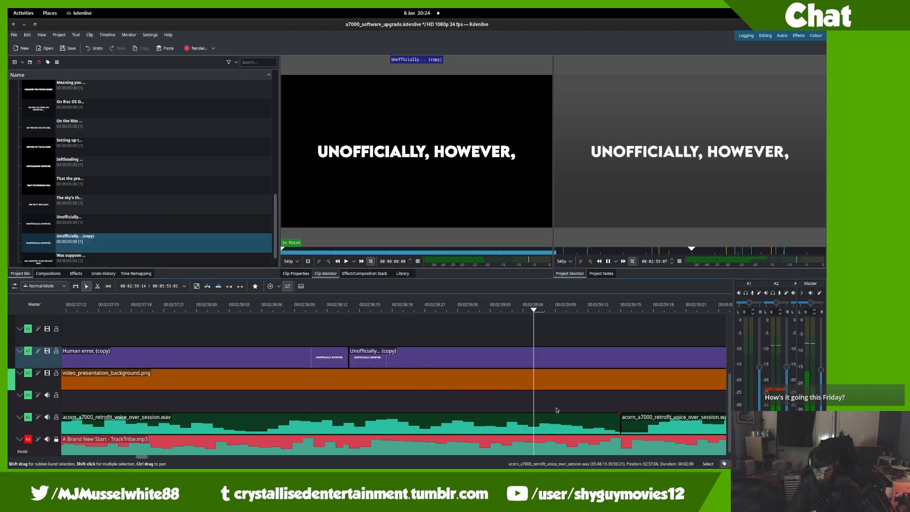
- Cut the Unofficially copy where the voice-over clip ends at about 00:02:59:15, delete the remainder and save the project
key(space)
key(x)
click(353, 354)
key(s)
click(375, 354)
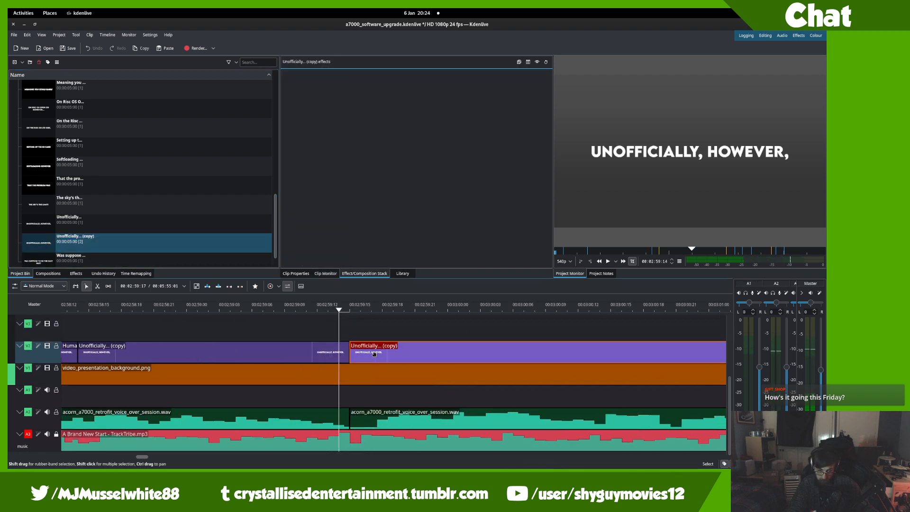
key(Delete)
scroll(304, 328, up, 5)
key(ctrl+s)
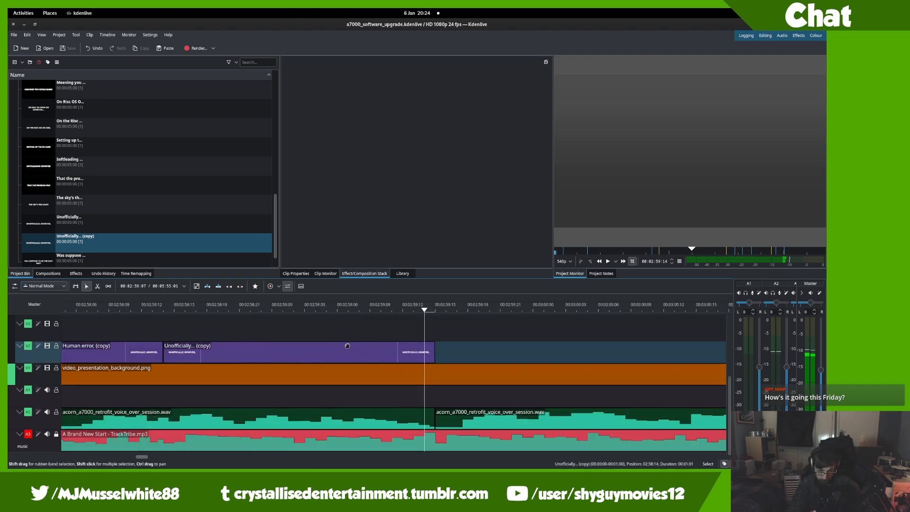
- Replace the text of the Unofficially copy with "THERE IS NO SET LIMIT" and update the title
click(93, 235)
double_click(195, 249)
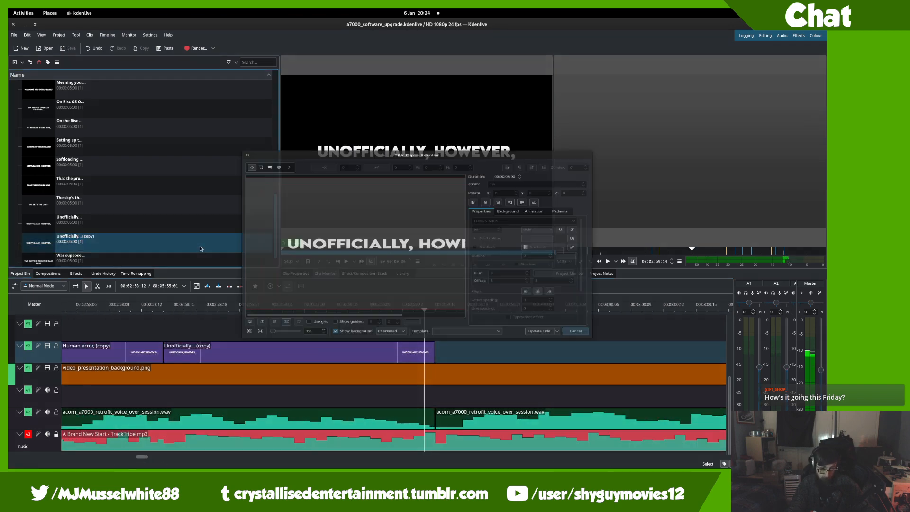
double_click(356, 244)
key(ctrl+a)
text(T)
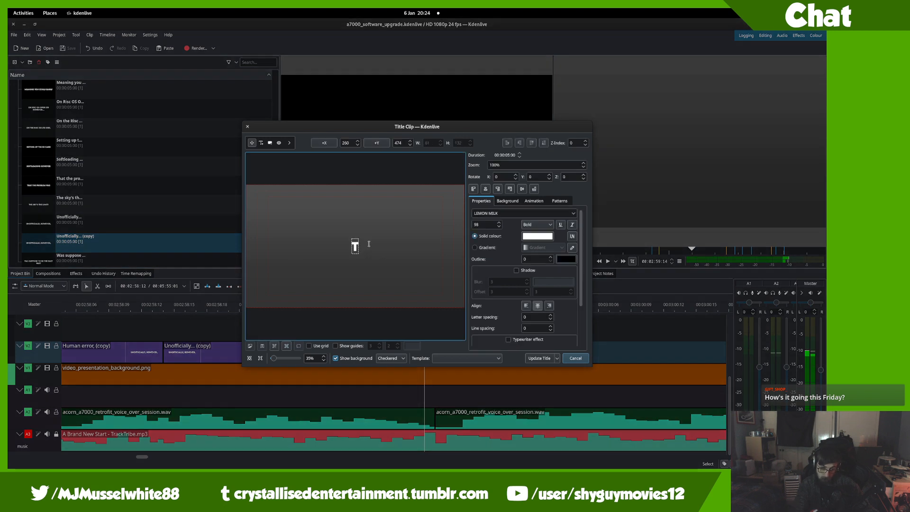
text(HERE IS NO SET LIMITT.)
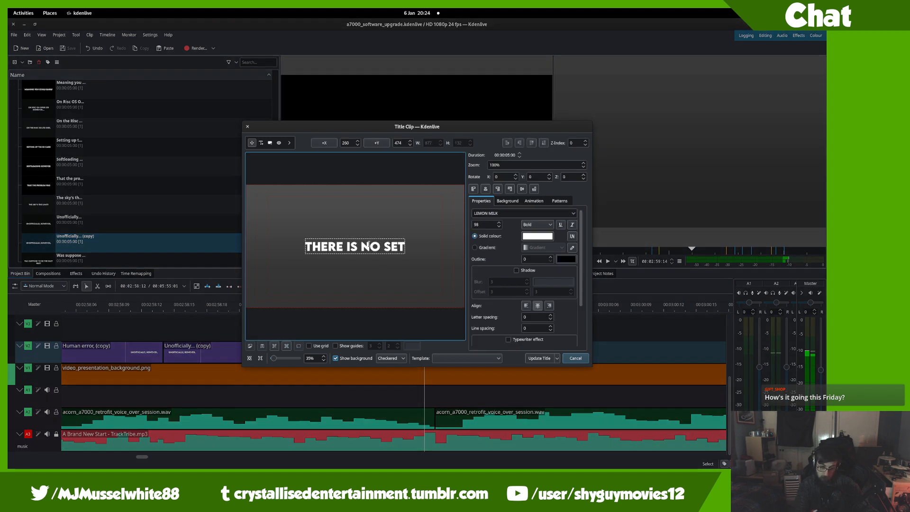
key(BackSpace)
key(BackSpace)
text(.)
key(BackSpace)
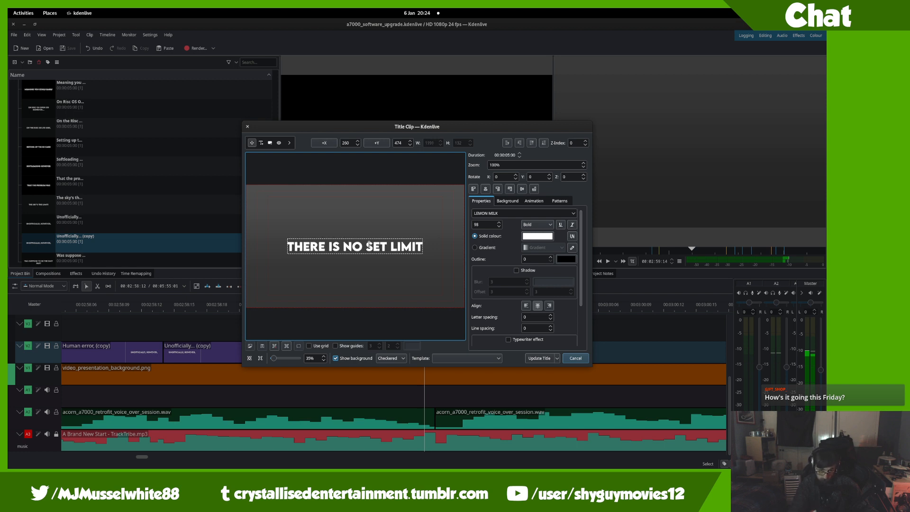
click(539, 361)
drag(154, 223, 558, 382)
click(624, 369)
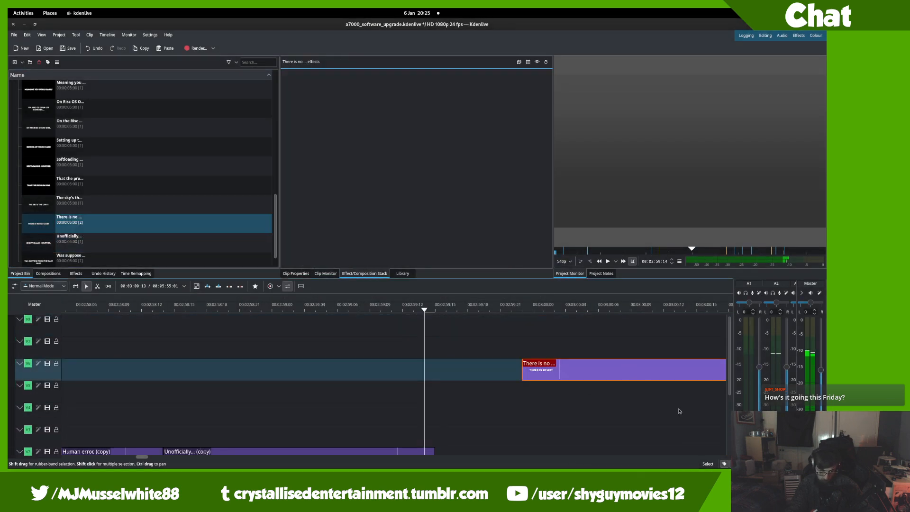
key(Delete)
scroll(423, 346, down, 4)
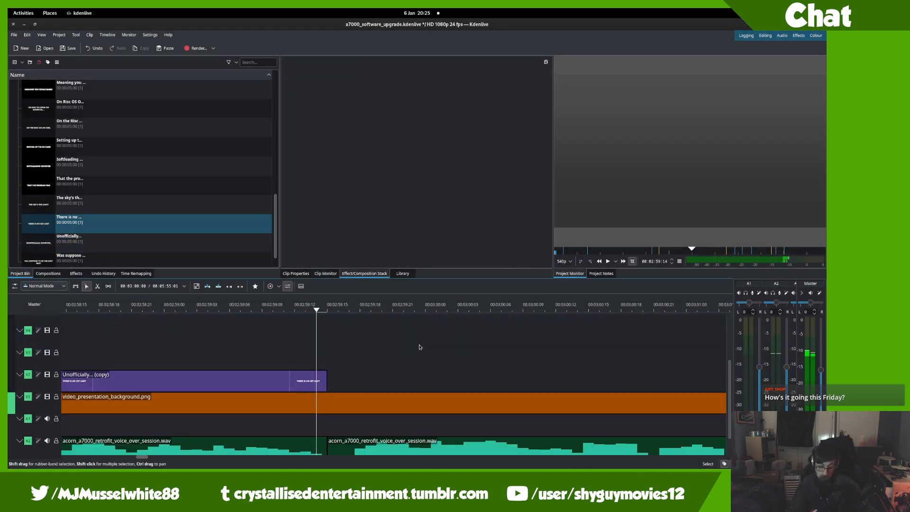
- Duplicate the "There is no ..." title in the text_stuff folder and place the copy directly after the Unofficially copy on the timeline
key(space)
scroll(335, 338, down, 2)
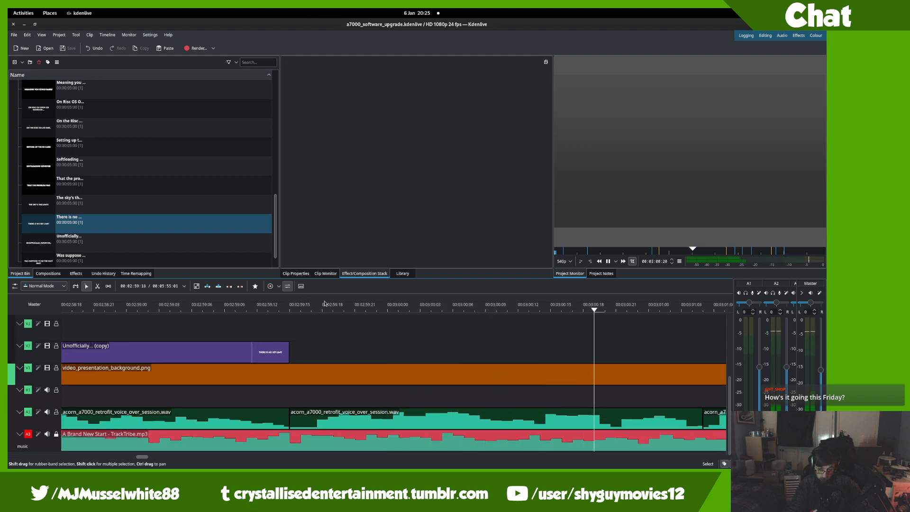
scroll(346, 312, down, 1)
key(space)
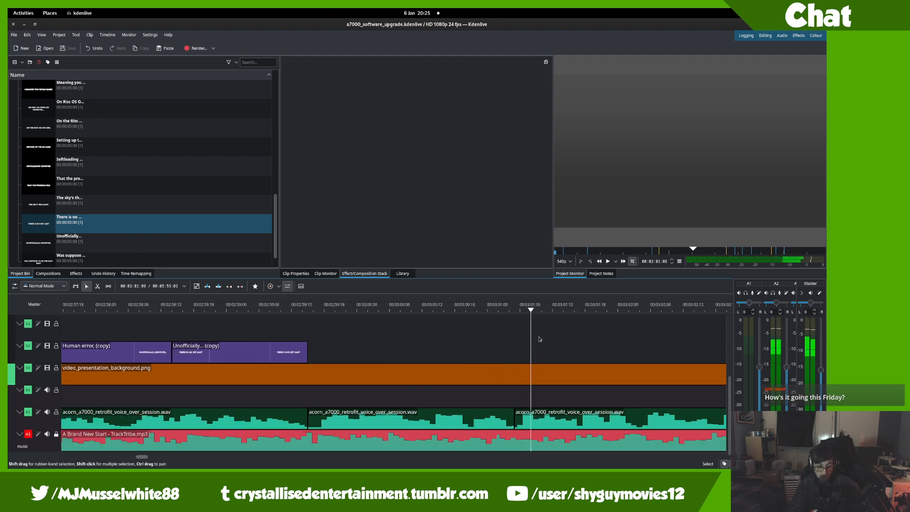
right_click(117, 227)
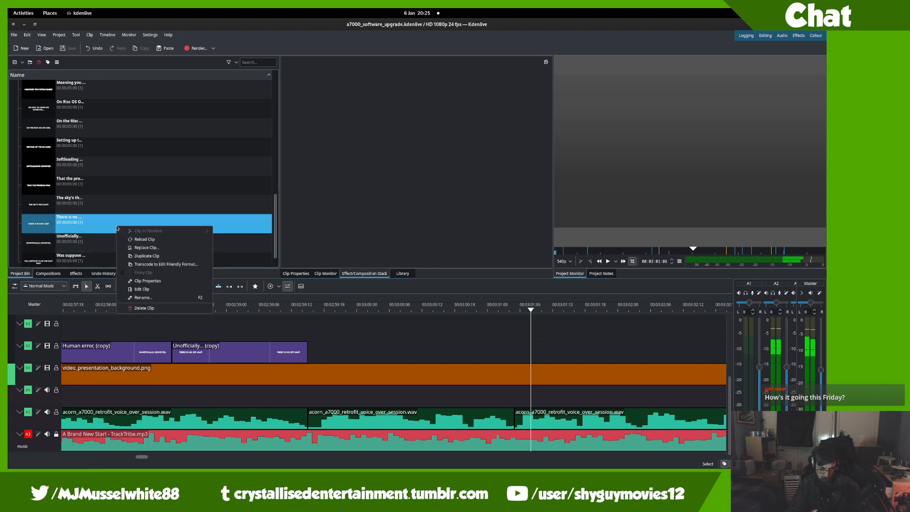
click(147, 255)
drag(143, 242, 322, 362)
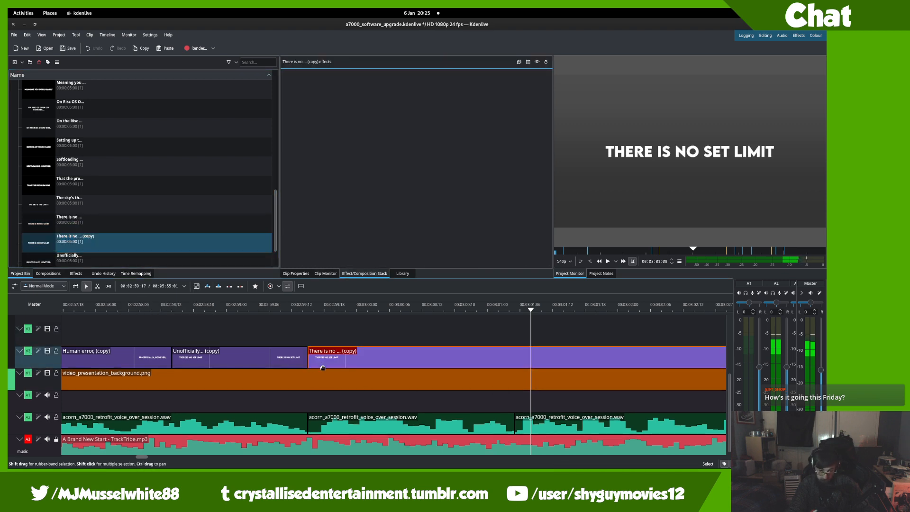
- Cut the "There is no ..." copy where the voice-over clip ends at 00:03:01:05, delete the remainder and save the project
click(302, 339)
click(96, 338)
key(space)
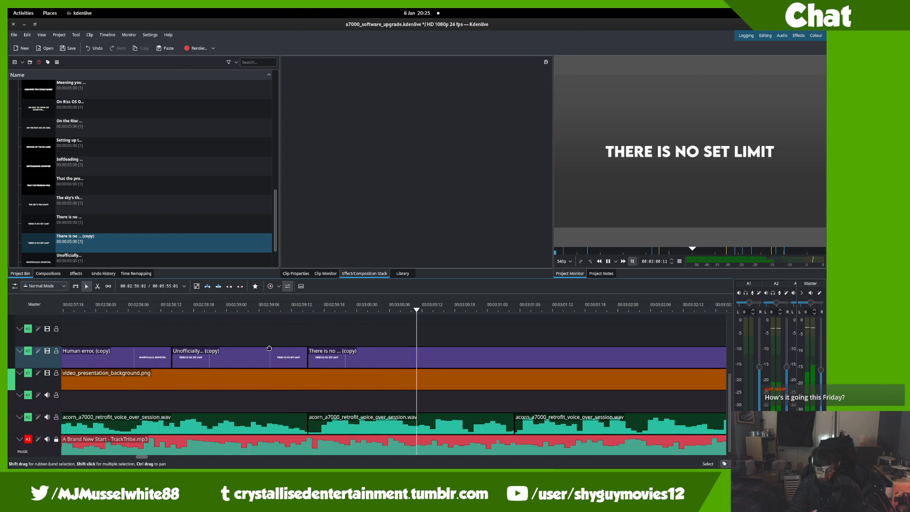
scroll(360, 329, right, 4)
key(space)
drag(271, 308, 317, 315)
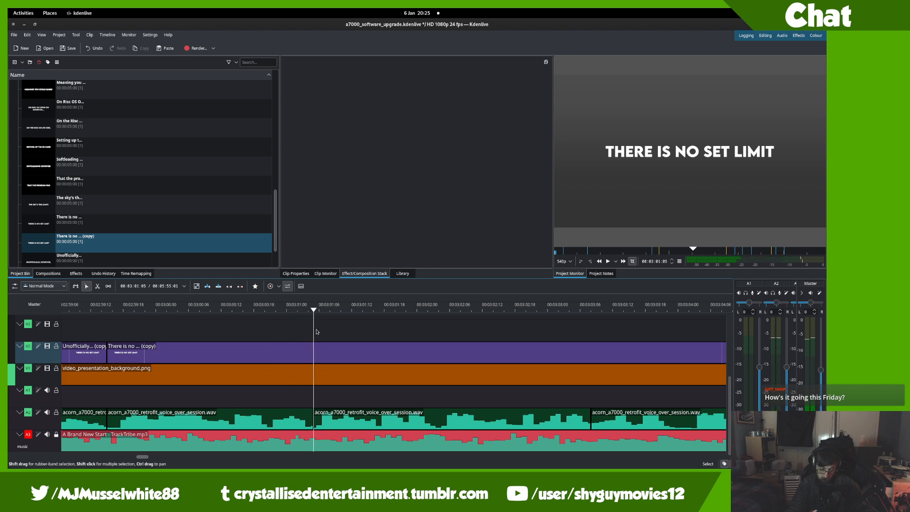
key(shift+r)
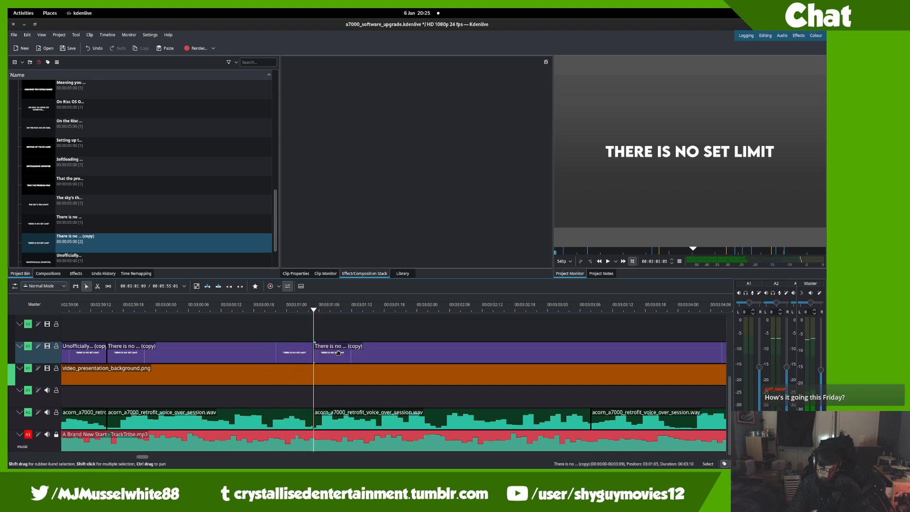
click(338, 352)
key(Delete)
key(ctrl+s)
- Check the voice-over wording and replace the "There is no ..." copy's text with "AND A USER NAMED" followed by the forum user's nickname
click(145, 315)
key(space)
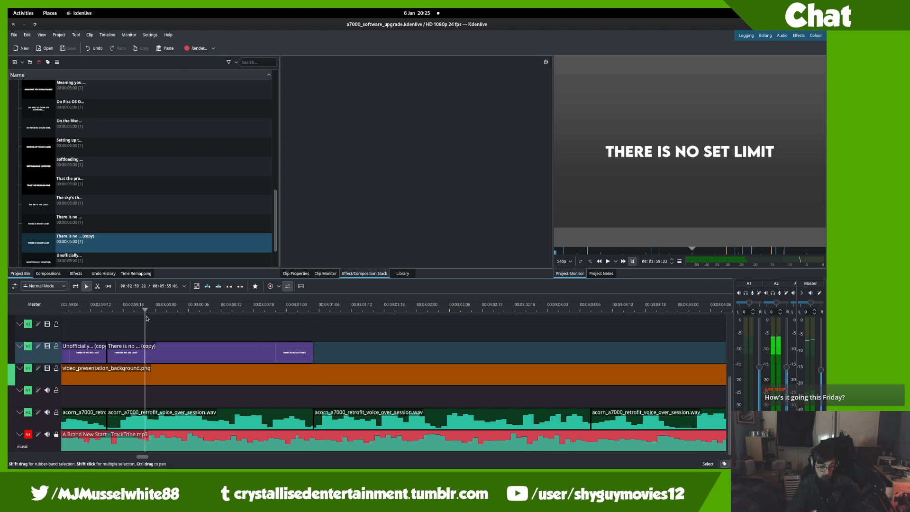
click(123, 240)
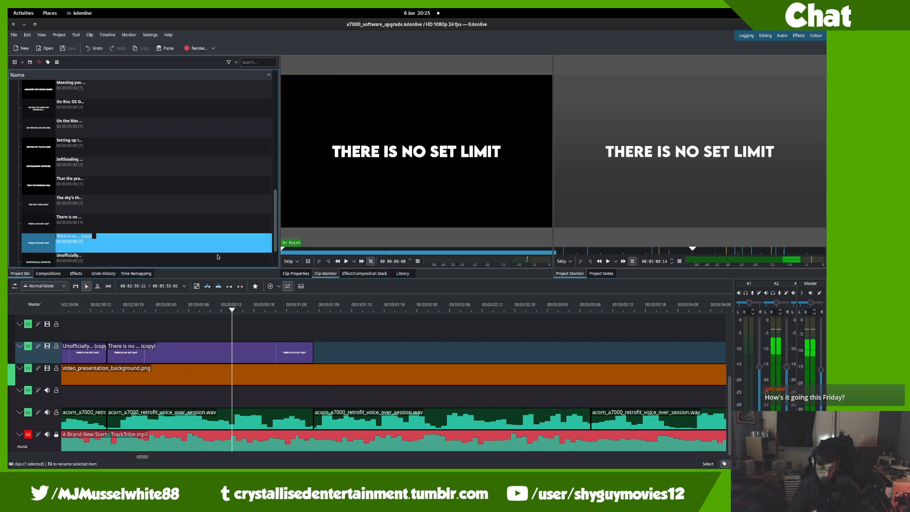
click(100, 333)
click(97, 245)
click(95, 255)
click(102, 249)
double_click(101, 249)
double_click(423, 247)
drag(422, 247, 253, 259)
text(AND A)
text(USER NAMED)
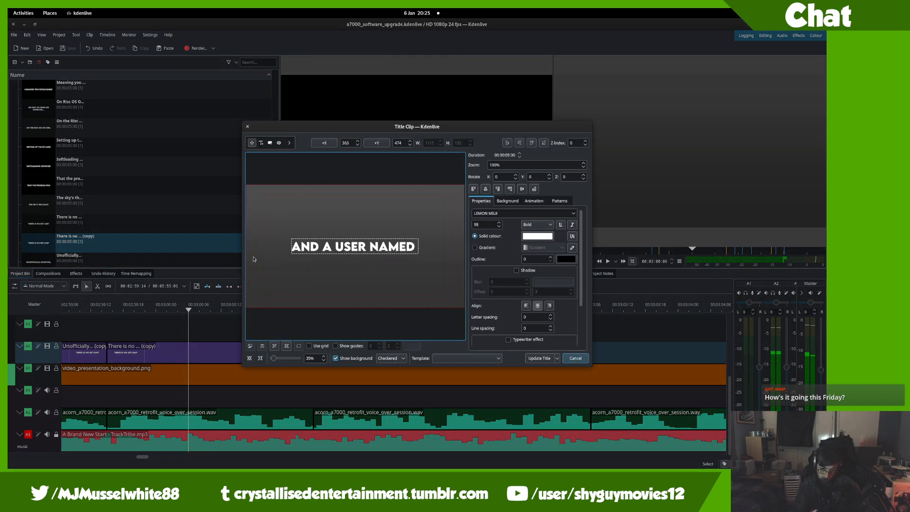
text( SIRBOD)
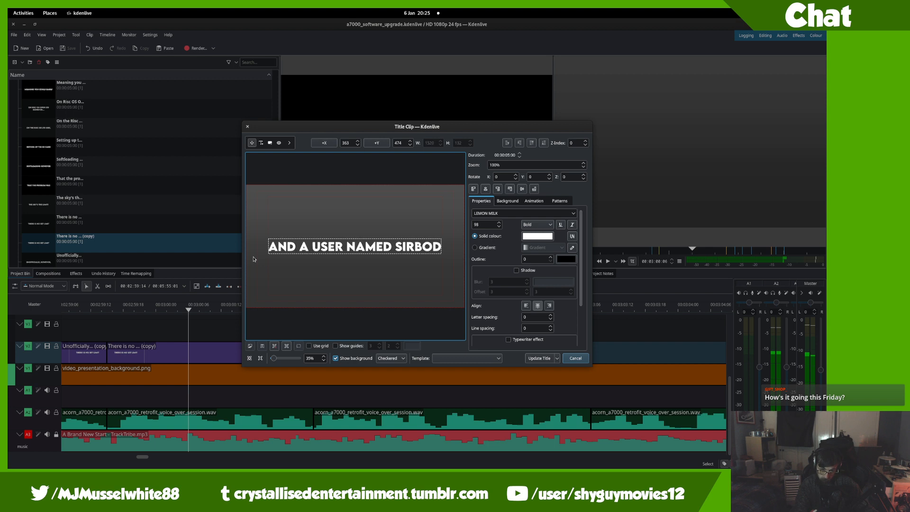
- Enclose the nickname in double quotation marks, centre the text horizontally in the frame and update the title
text(")
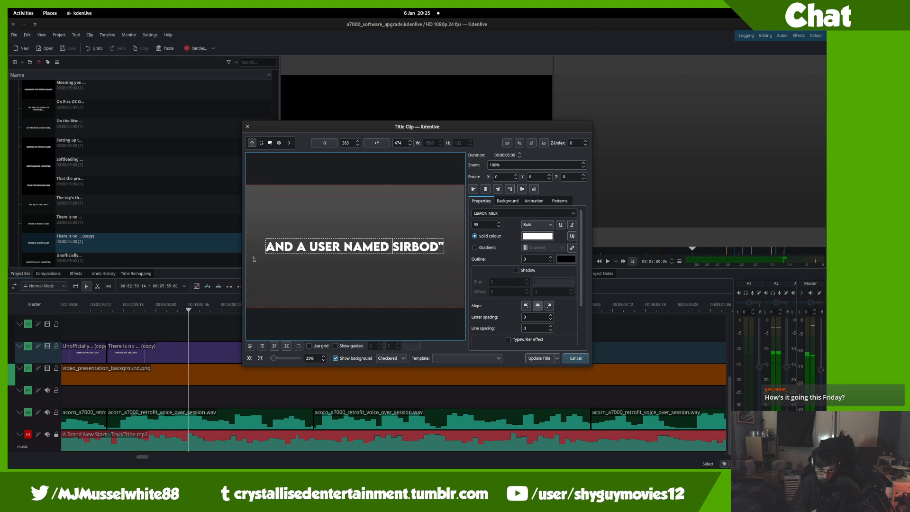
text(")
click(391, 256)
click(407, 250)
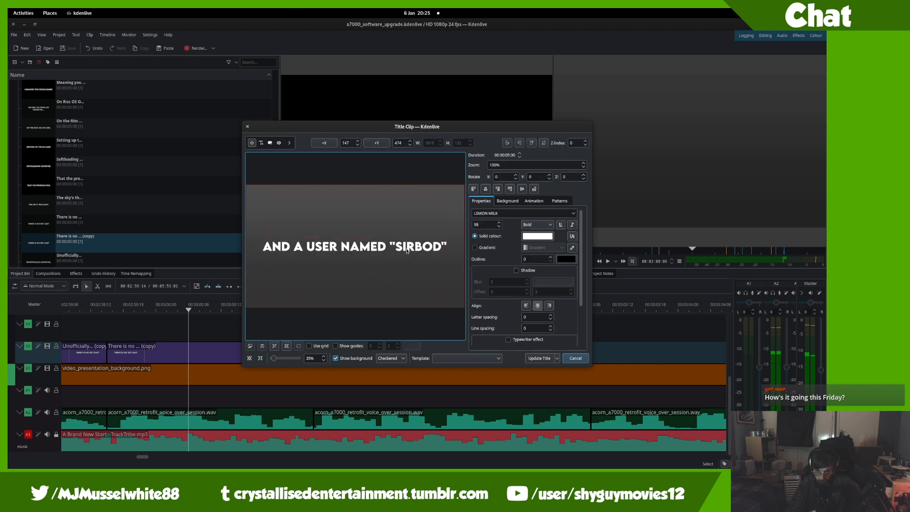
click(483, 188)
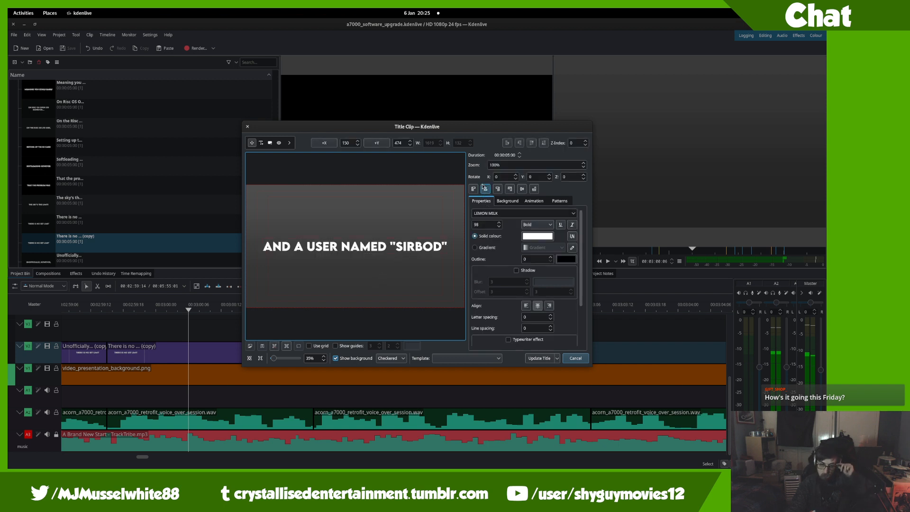
click(538, 358)
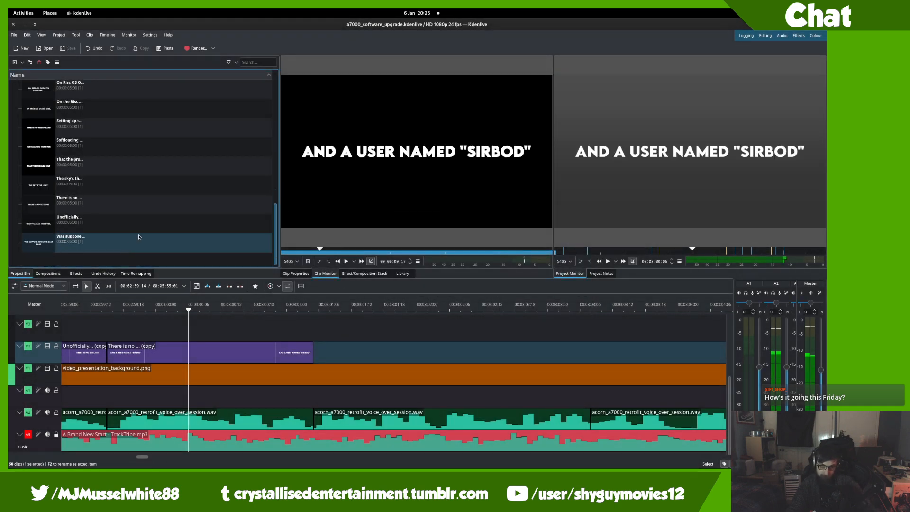
- Duplicate the "And a user n..." title and place the copy directly after the last title on the timeline
right_click(80, 148)
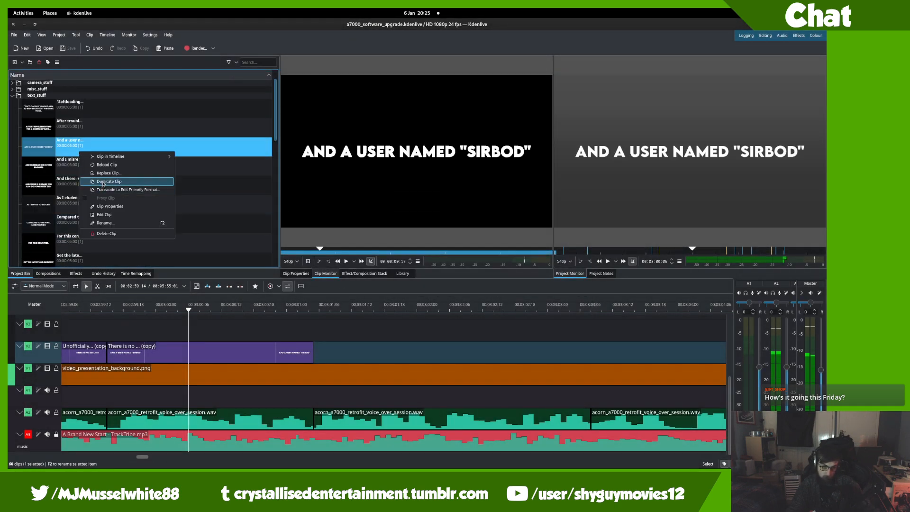
click(96, 179)
drag(95, 171, 315, 403)
- Cut the "And a user n..." copy at 00:03:02:13 to match the voice-over phrase, delete the remainder and save the project
click(298, 359)
key(space)
drag(328, 359, 11, 300)
key(space)
drag(175, 309, 267, 327)
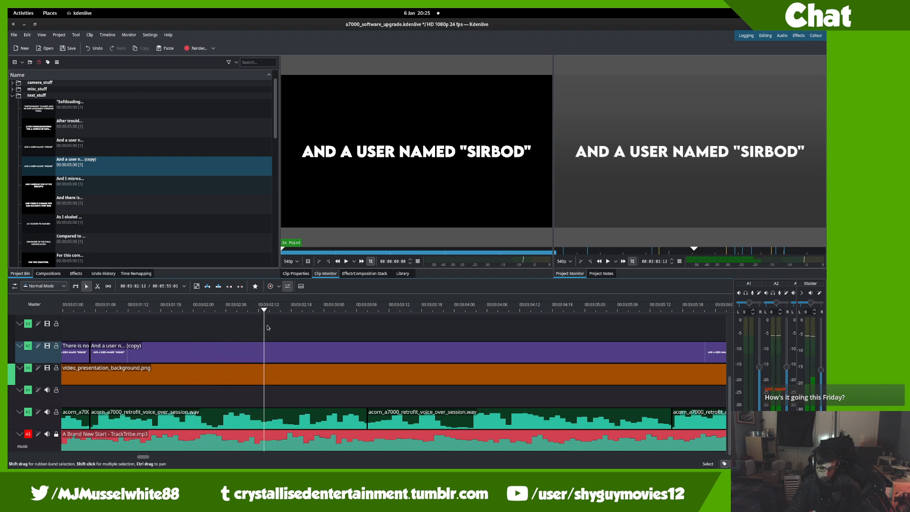
key(x)
click(264, 345)
key(s)
click(289, 348)
key(Delete)
key(ctrl+s)
- Replace the text of the "And a user n..." copy with "OVER ON THE STARDOT FORUMS", centre it horizontally and update the title
click(82, 169)
click(109, 182)
double_click(109, 164)
triple_click(406, 246)
key(BackSpace)
text(OVER ON)
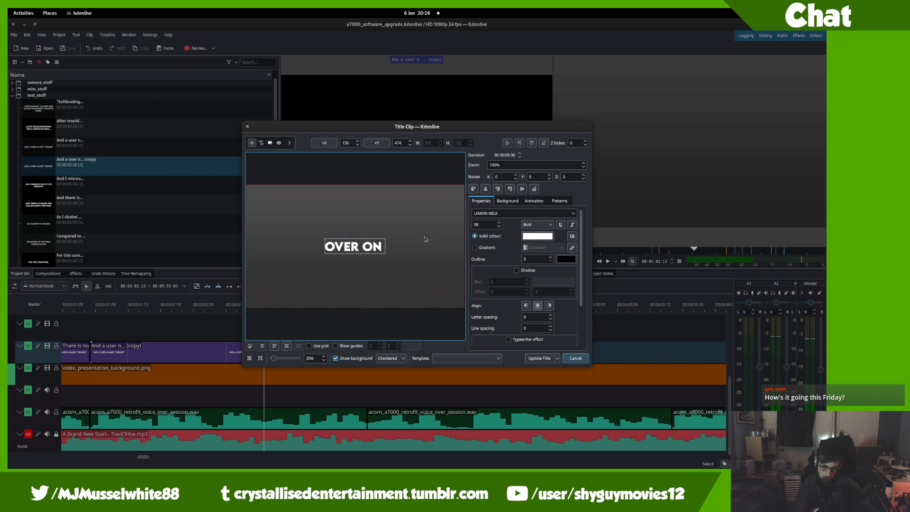
text( THE STARDOT FORUMS)
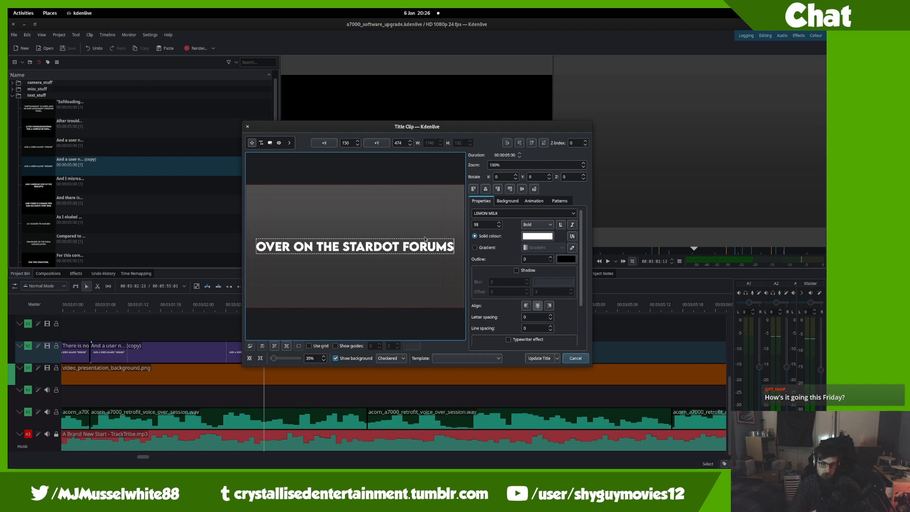
click(425, 229)
click(425, 246)
click(485, 189)
click(538, 359)
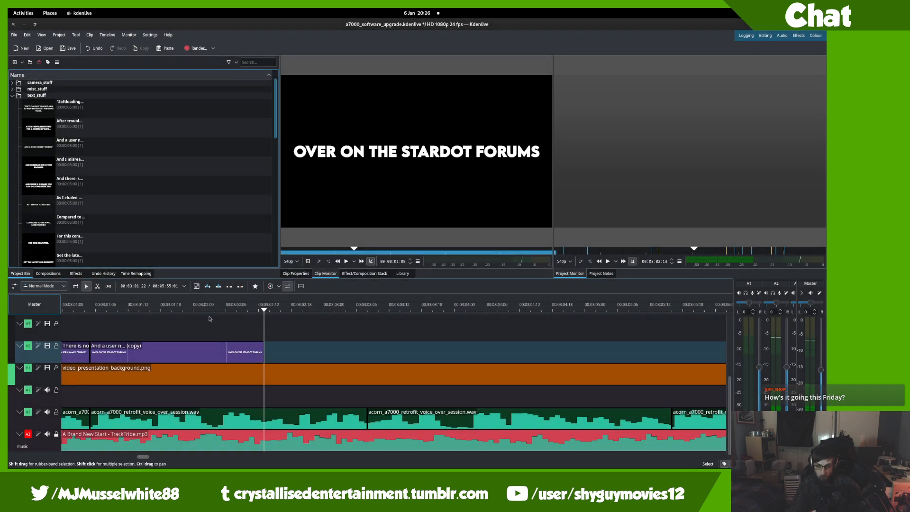
- Duplicate the "Over on the ..." title and place the copy directly after the "And a user n..." copy on the timeline
click(148, 310)
key(space)
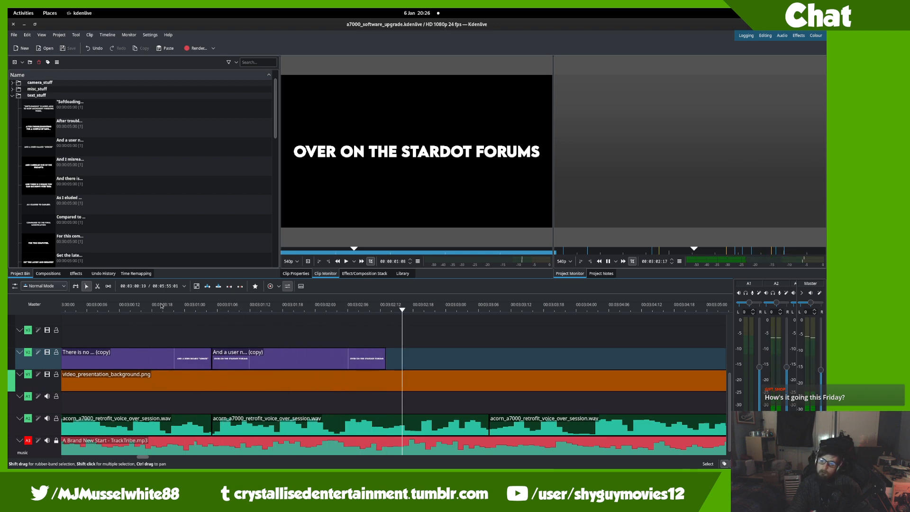
scroll(104, 183, down, 5)
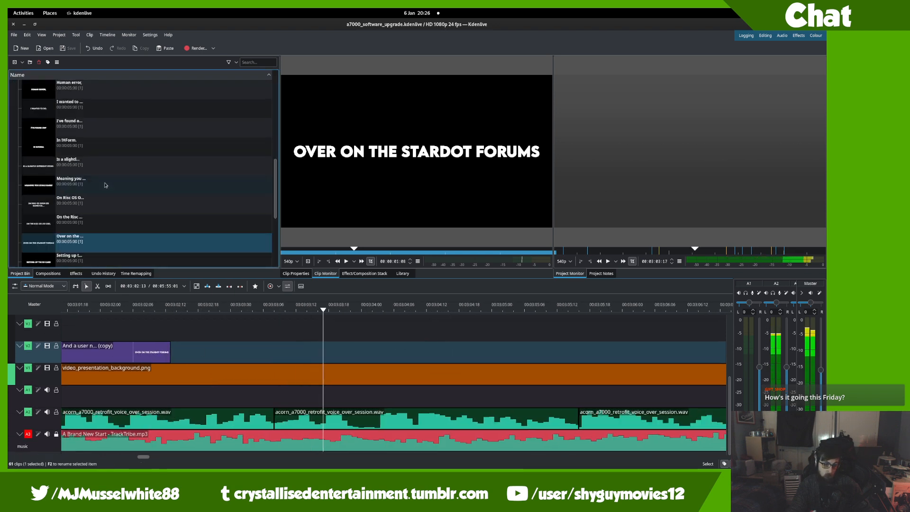
click(95, 185)
right_click(98, 189)
click(125, 219)
drag(118, 206, 164, 365)
- Play the voice-over to find the phrase's end, cut the "Over on the ..." copy at 00:03:03:22 and delete the remainder
scroll(260, 340, down, 1)
click(239, 307)
key(space)
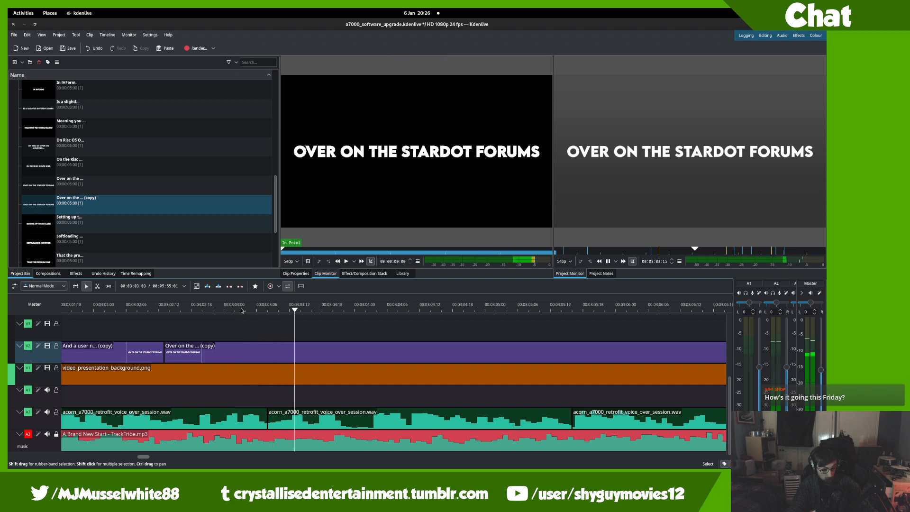
key(space)
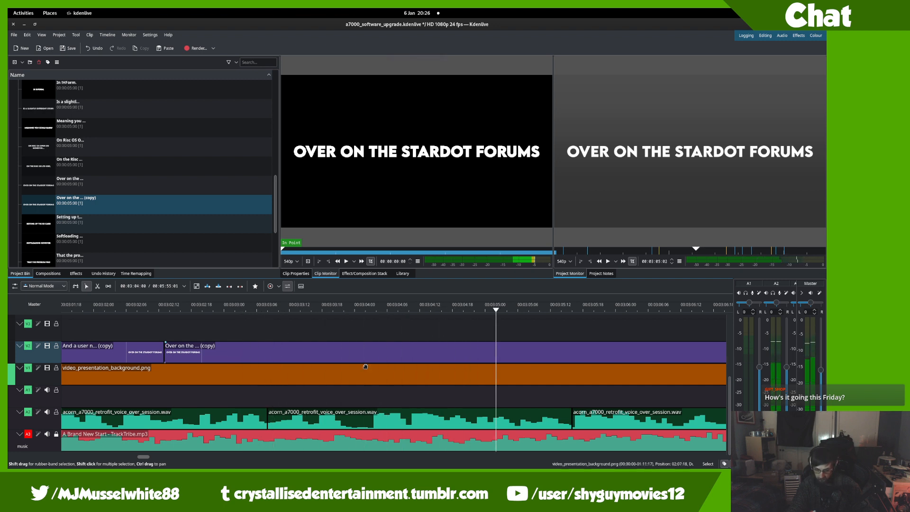
scroll(366, 366, down, 3)
click(252, 319)
key(space)
key(space)
click(252, 321)
key(space)
drag(302, 313, 306, 334)
key(x)
click(307, 353)
key(s)
key(Delete)
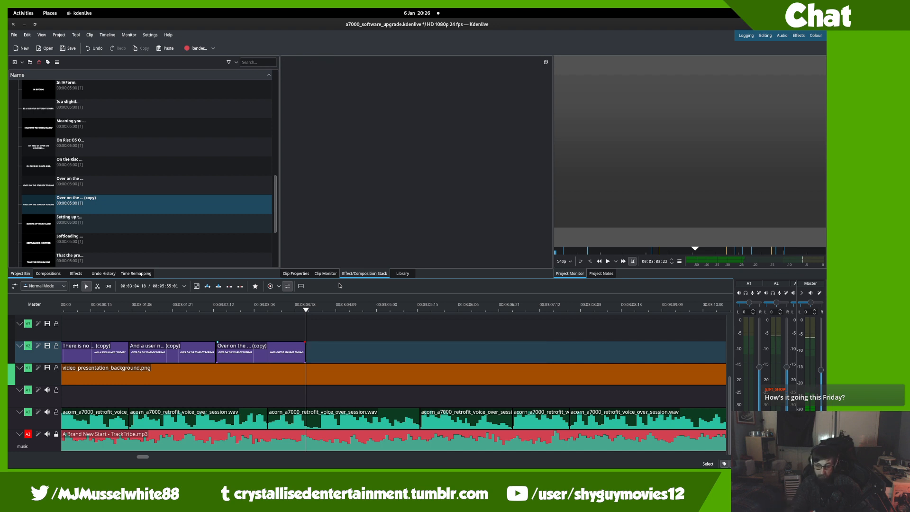
- Replay the voice-over phrase and replace the text of the "Over on the ..." copy with "CREATED A WAY TO"
scroll(161, 179, up, 6)
scroll(175, 157, down, 6)
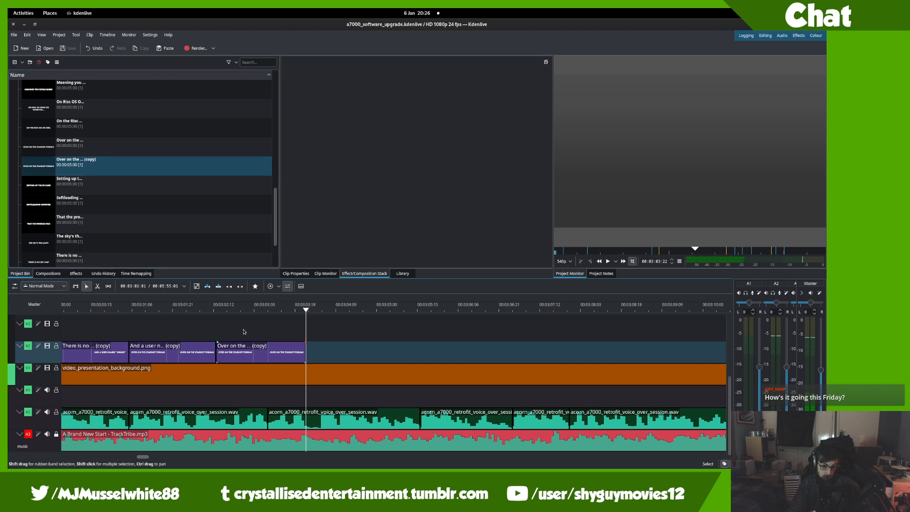
click(213, 323)
key(space)
double_click(120, 170)
double_click(324, 242)
key(ctrl+a)
text(CREATED A WAY TO)
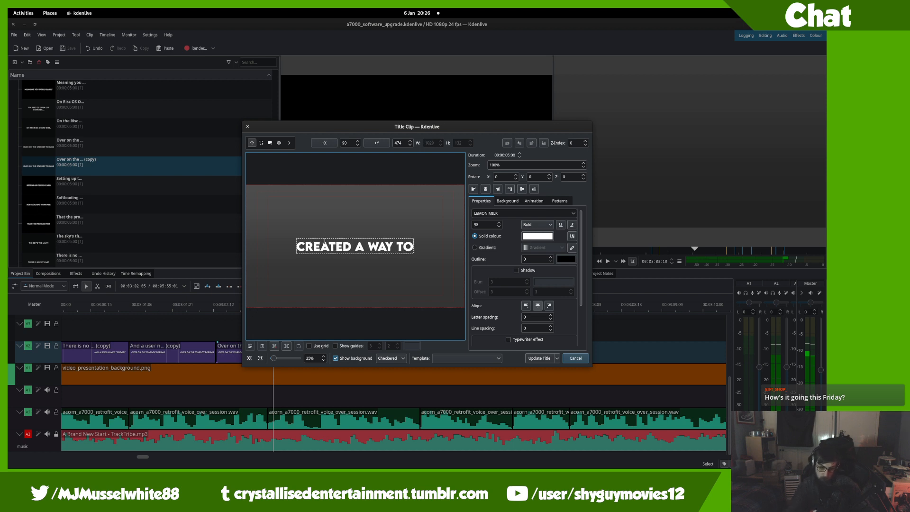
- Append "SOFTLOAD" to the title text, keeping everything on a single line
text( SO)
key(BackSpace)
key(BackSpace)
key(BackSpace)
key(Return)
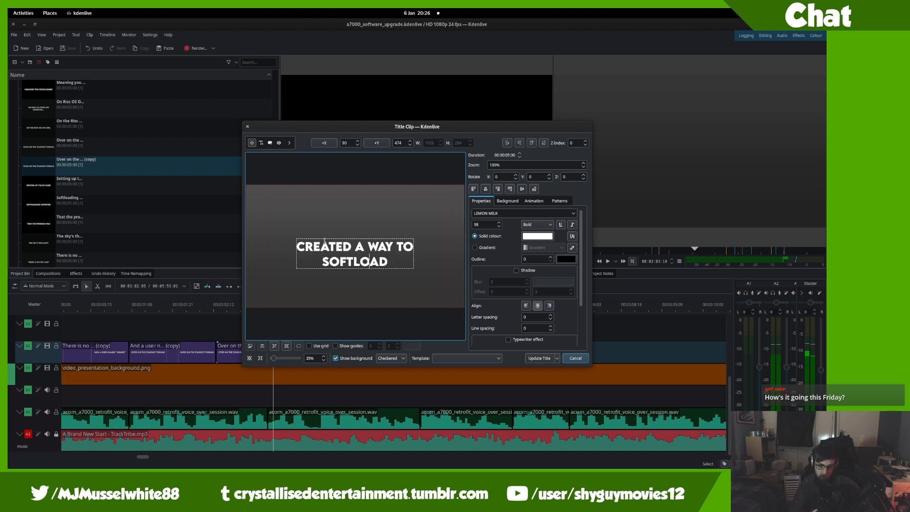
text(SOFTLOAD)
key(Home)
key(BackSpace)
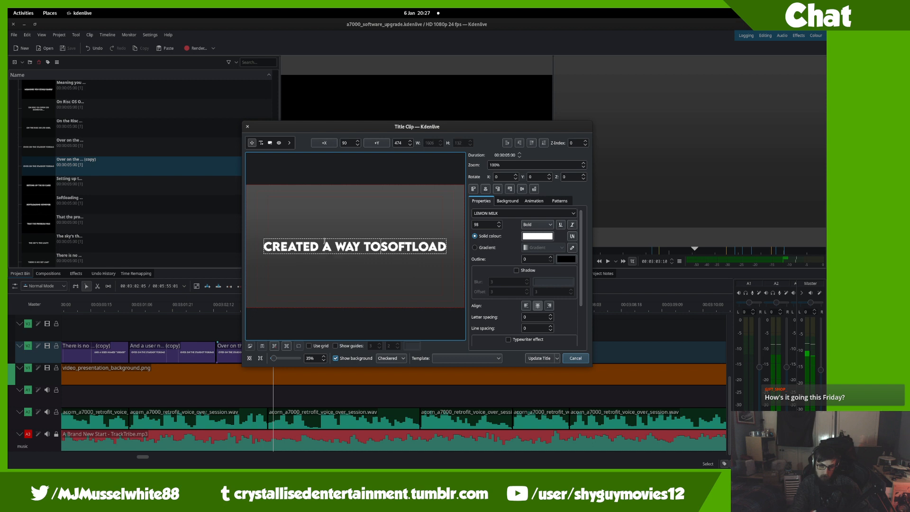
- Centre the "CREATED A WAY TO SOFTLOAD" text horizontally in the frame and update the title
click(314, 190)
click(398, 254)
click(487, 189)
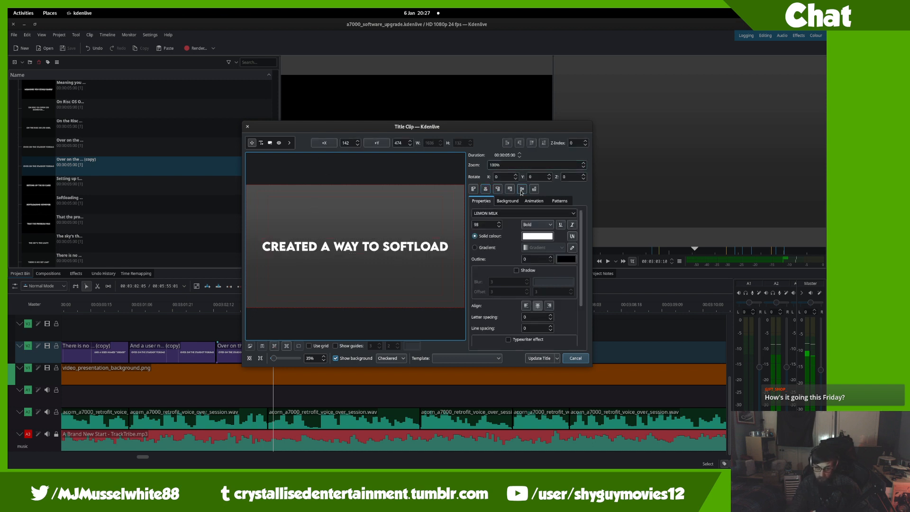
click(537, 359)
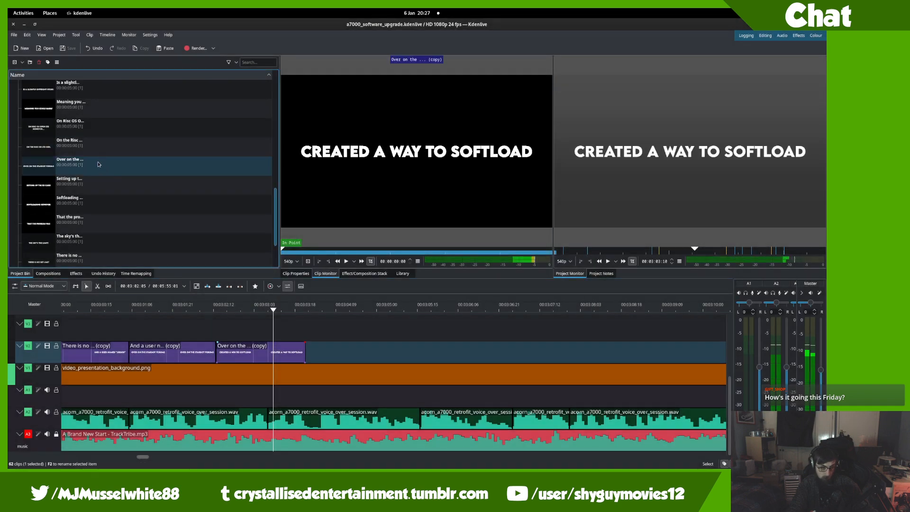
- Duplicate the "Created a wa..." title and place the copy directly after the "Over on the ..." copy on the timeline
right_click(110, 232)
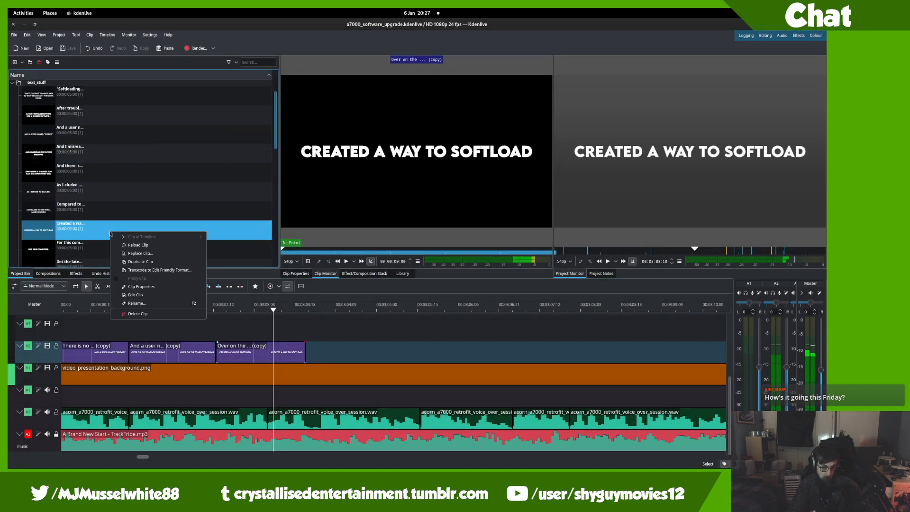
click(138, 261)
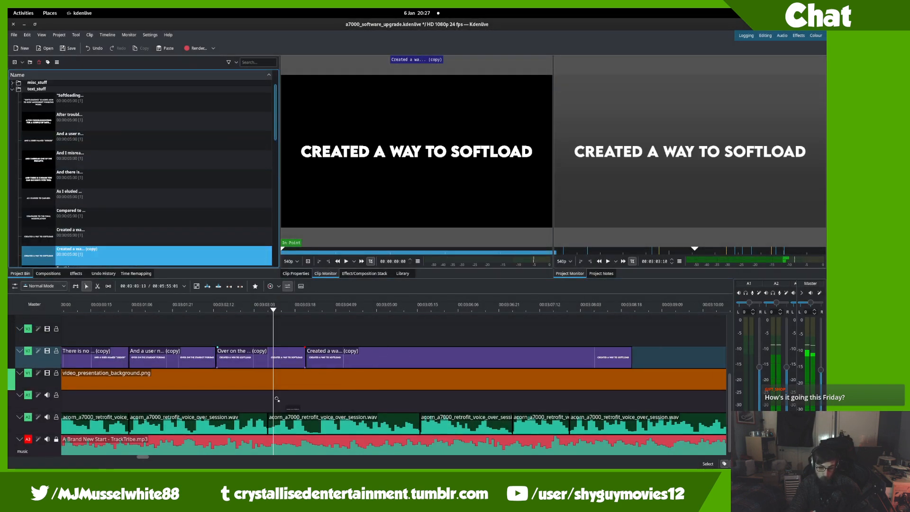
- Replace the text of the "Created a wa... (copy)" title with "ANY", centre it horizontally and update the title
double_click(191, 264)
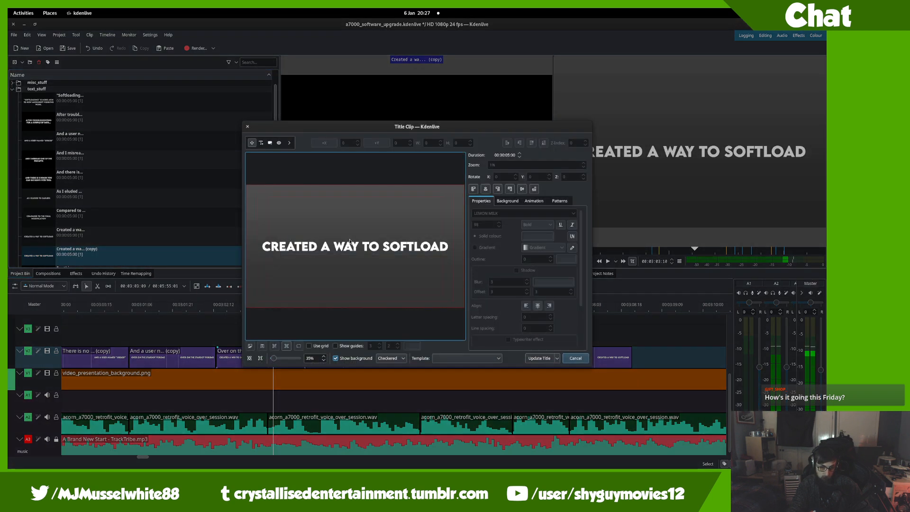
key(ctrl+a)
text(At)
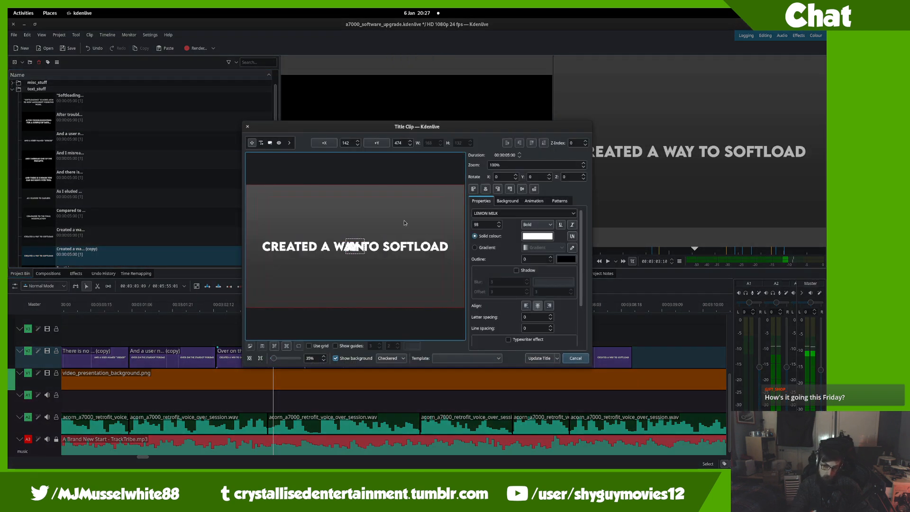
text( t)
click(362, 263)
click(356, 247)
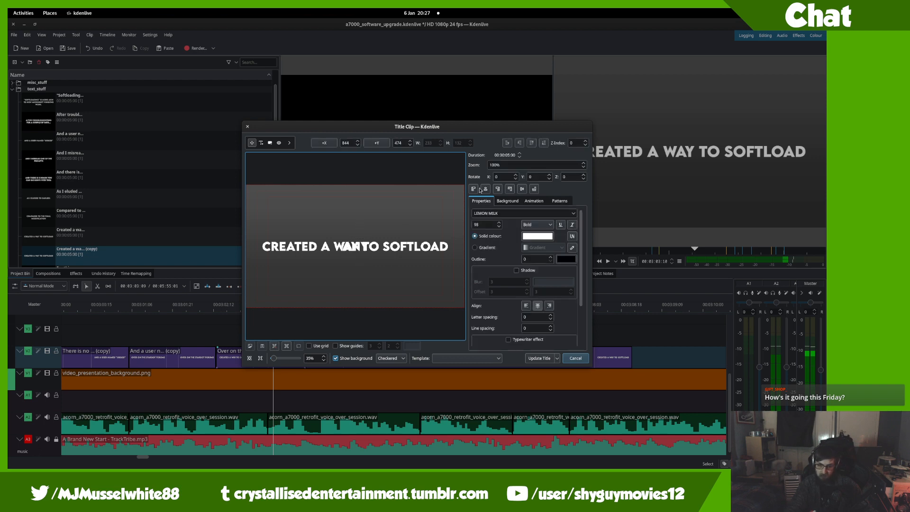
click(541, 358)
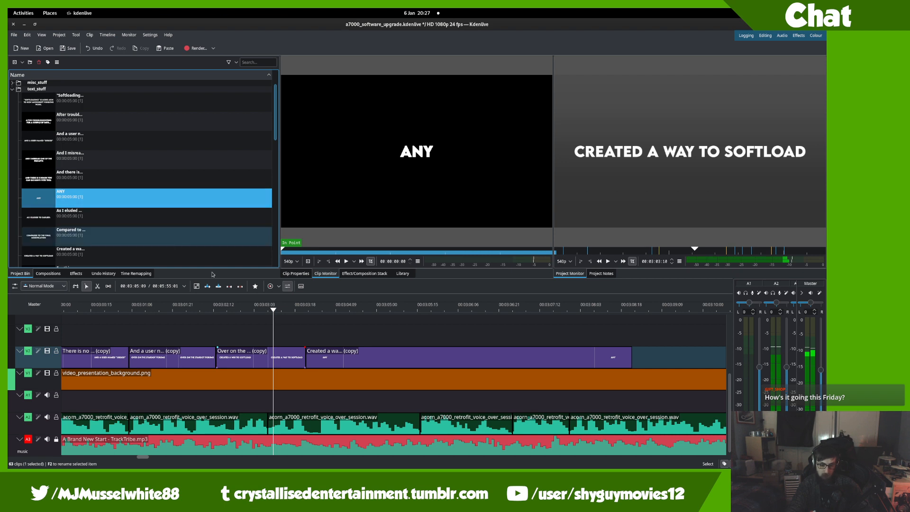
- Leave a short gap before the "ANY" clip, cut it at 00:03:04:08, delete the remainder and save the project
click(293, 325)
drag(294, 325, 330, 339)
click(316, 356)
key(x)
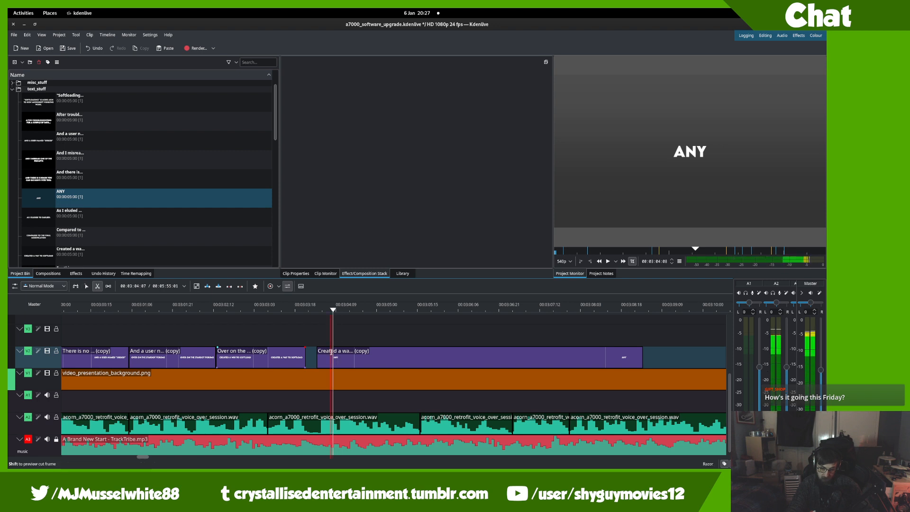
click(334, 357)
key(s)
click(400, 349)
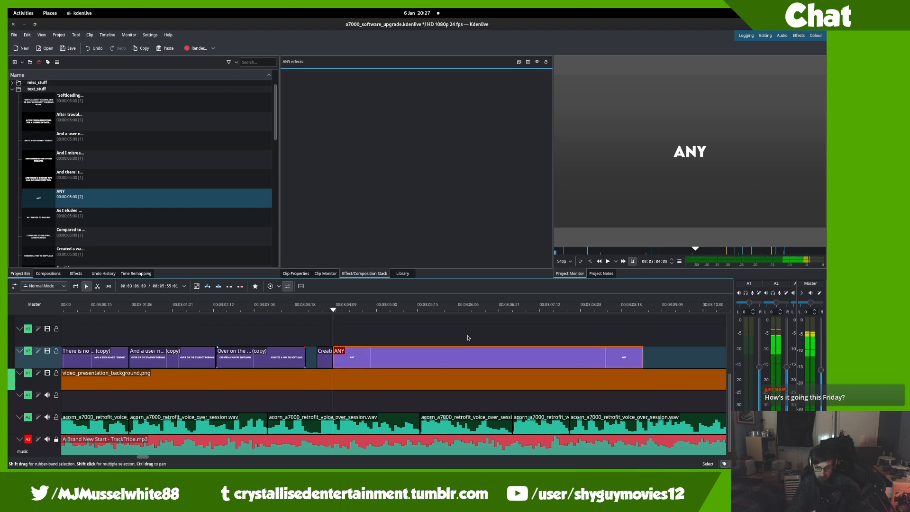
key(Delete)
key(ctrl+s)
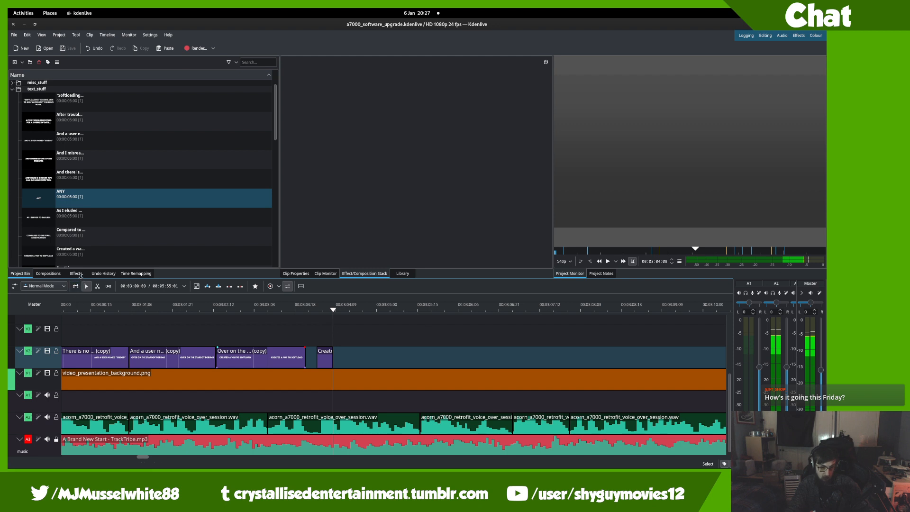
- Apply the Position and Zoom effect to the short "ANY" clip and enlarge its size to 215%
click(76, 274)
click(78, 124)
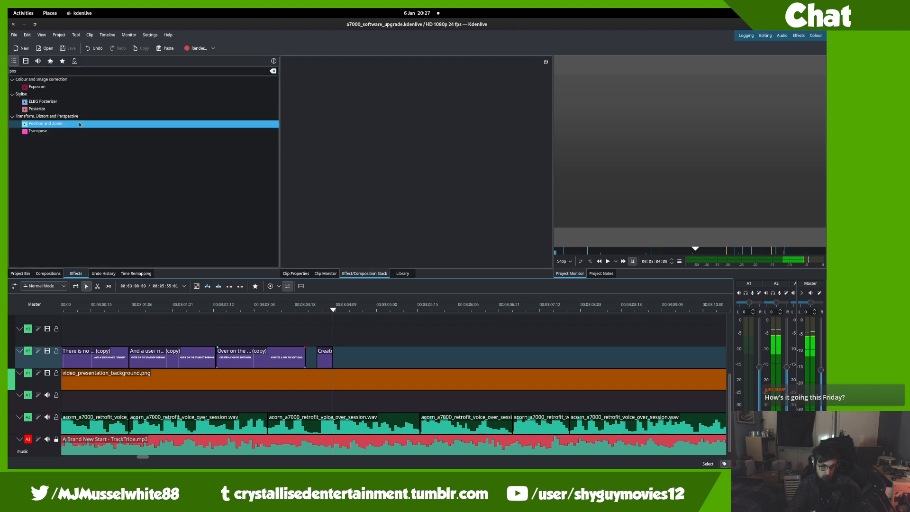
drag(325, 361, 325, 361)
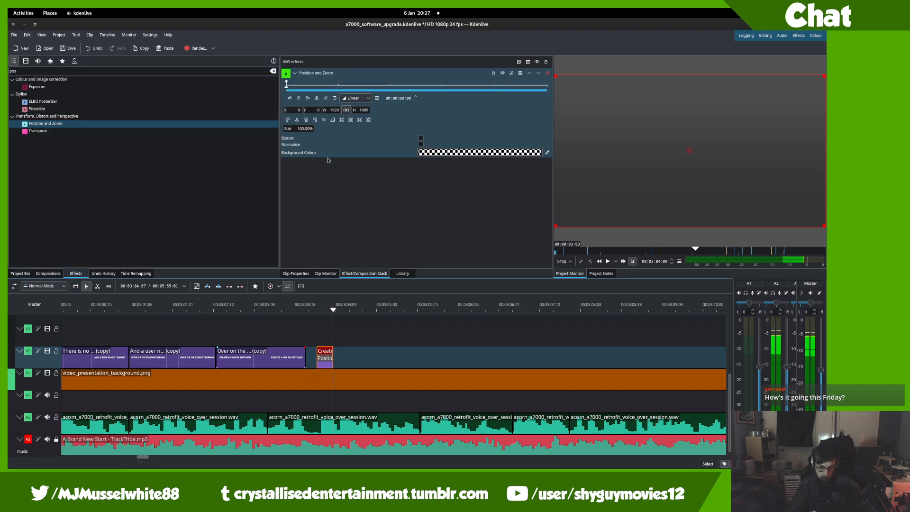
scroll(292, 132, up, 5)
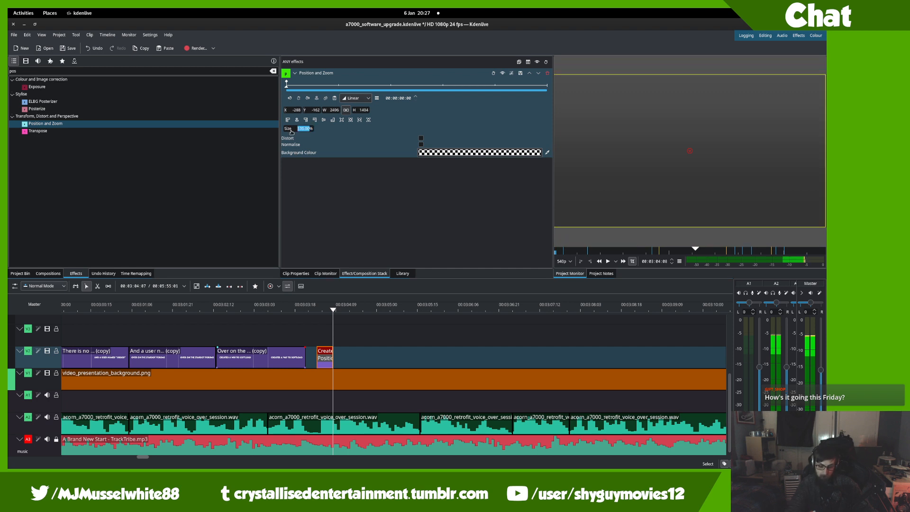
click(312, 311)
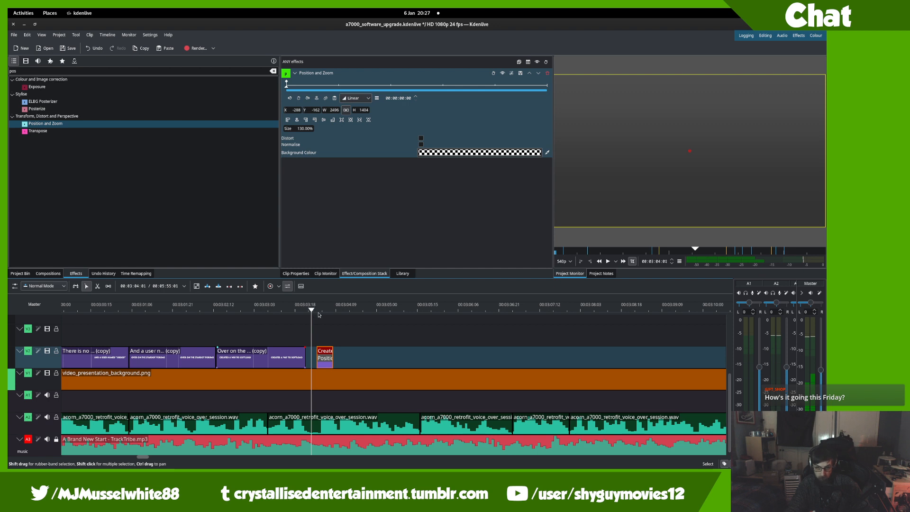
drag(316, 313, 325, 315)
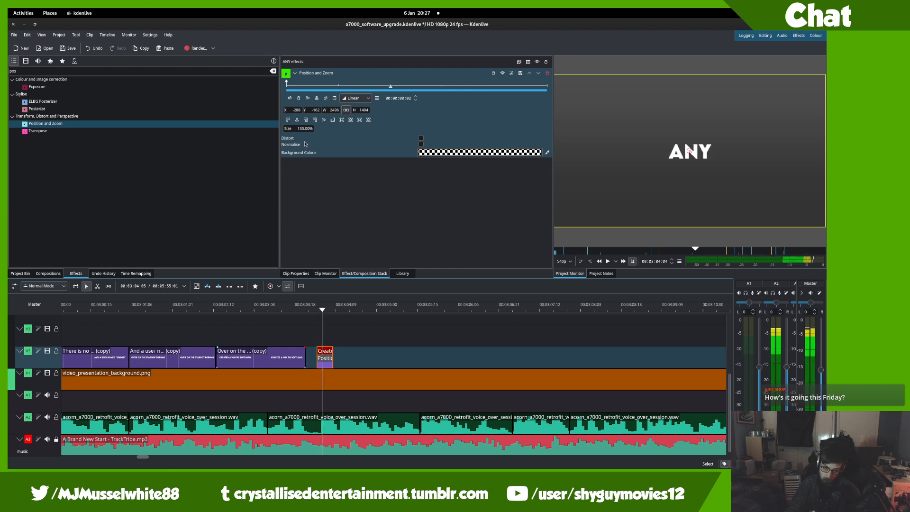
scroll(299, 131, up, 10)
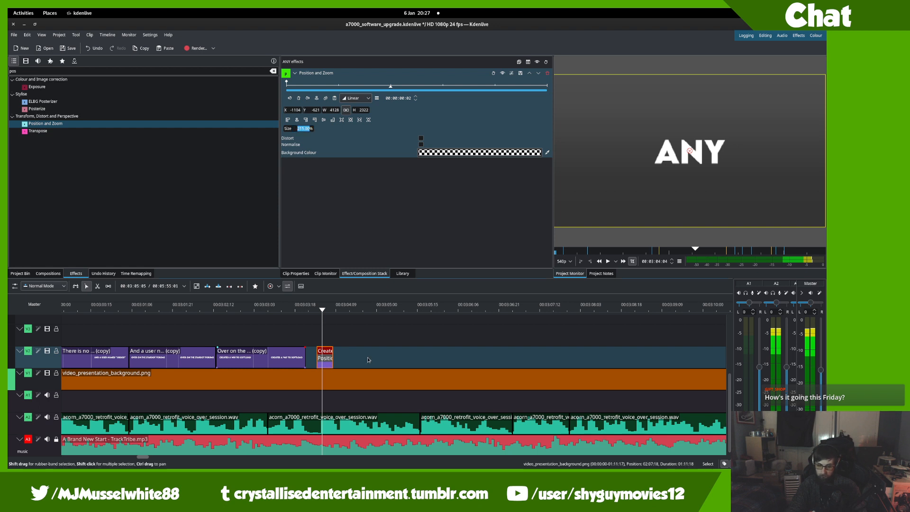
- Save the project and play back the change from the "CREATED A WAY TO SOFTLOAD" title into "ANY"
click(312, 339)
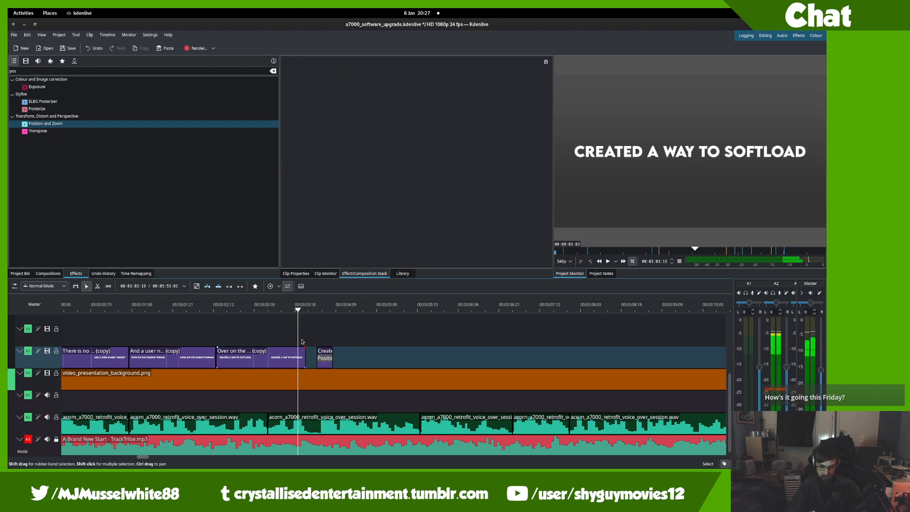
key(ctrl+s)
key(space)
click(325, 337)
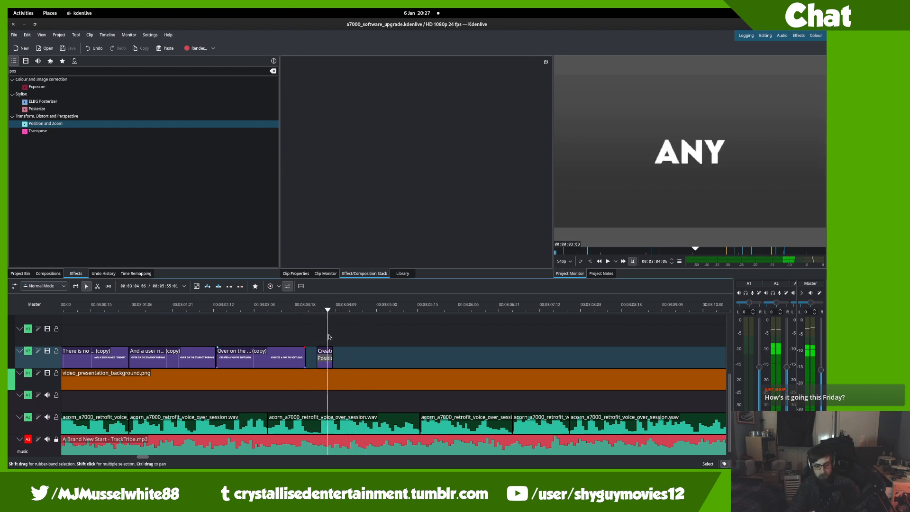
- Duplicate the "As I eluded ..." title and place the copy directly after the "ANY" clip on the timeline
click(20, 274)
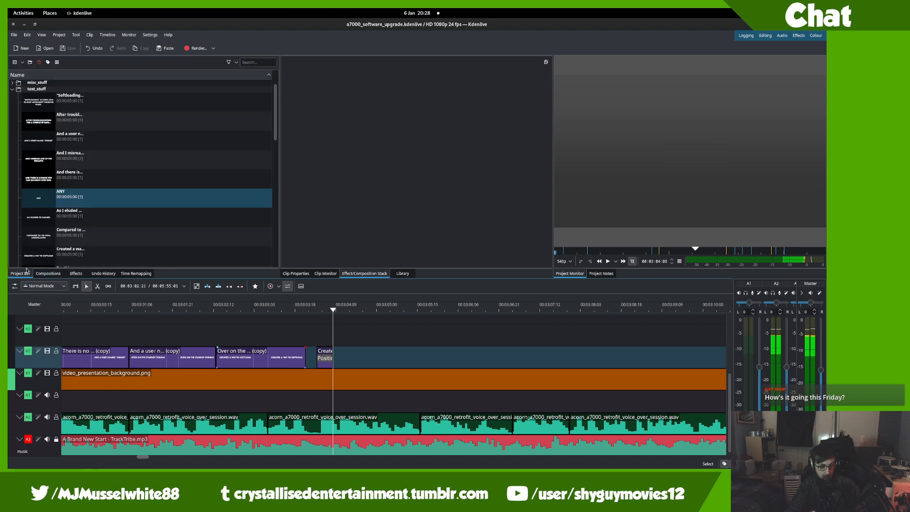
right_click(76, 218)
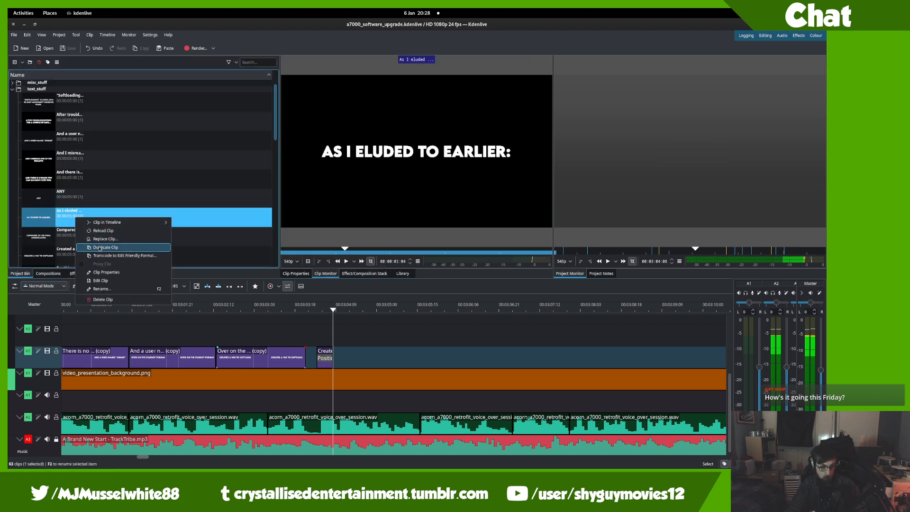
click(100, 248)
drag(100, 248, 337, 380)
- Play the voice-over phrase, cut the "As I eluded ..." copy at 00:03:05:16 and delete the remainder
key(space)
drag(416, 370, 371, 342)
key(space)
key(shift+r)
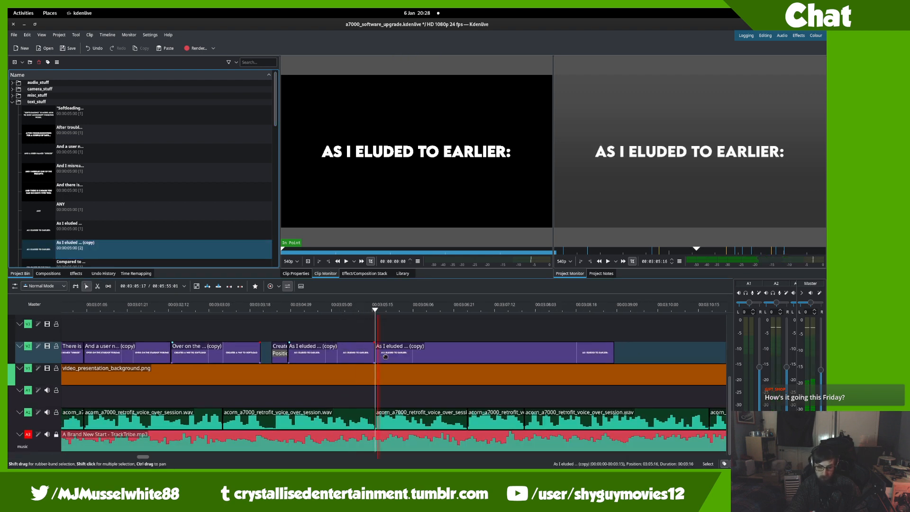
click(389, 353)
key(Delete)
- Replace the text of the "As I eluded ... (copy)" title with "ONTO THESE MACHINES"
double_click(259, 255)
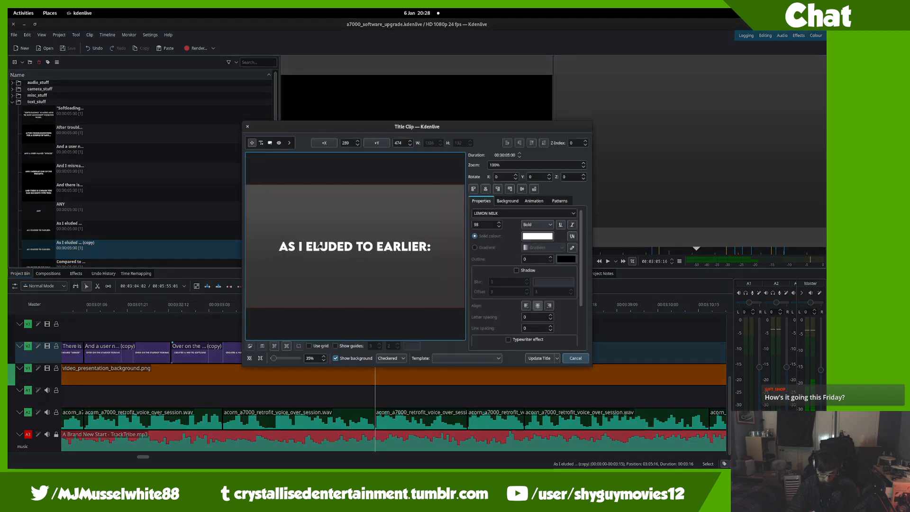
double_click(307, 247)
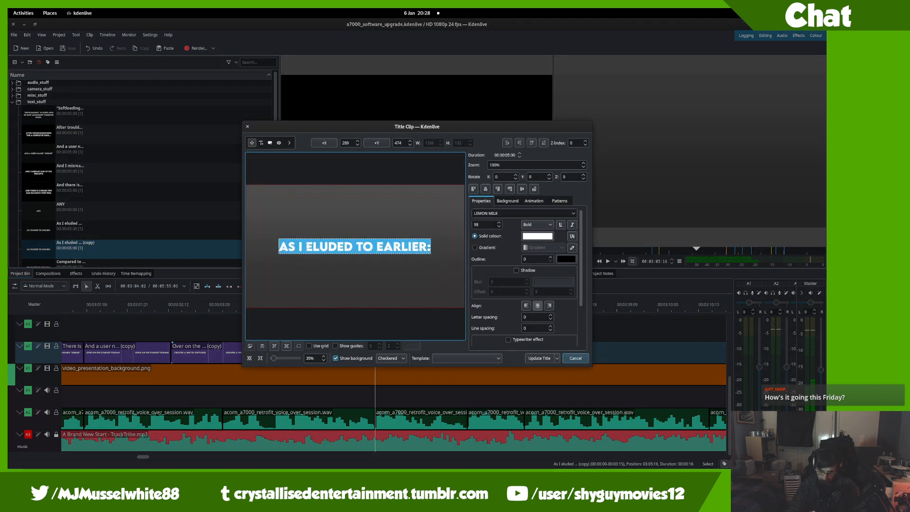
text(Onto these mach)
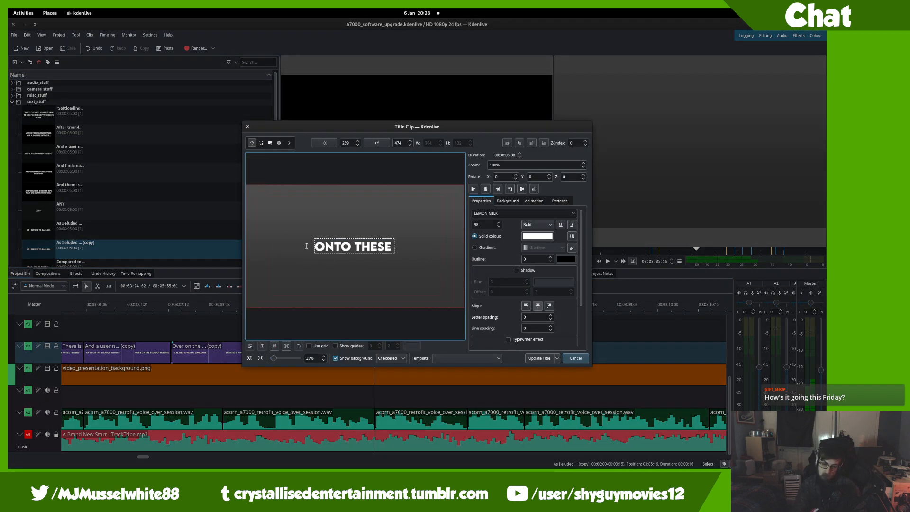
text(ines)
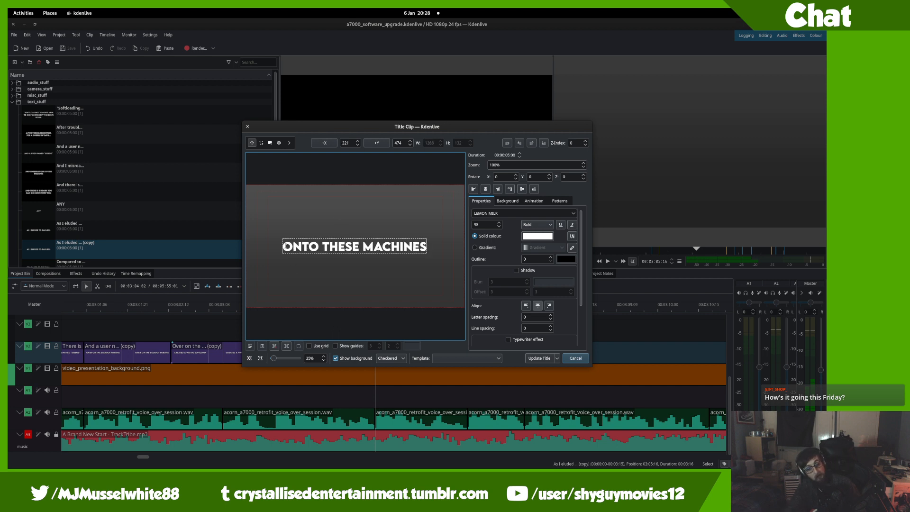
- Put "VERSION" in front of the title text and break the line before "MACHINES"
key(Home)
text(Versions)
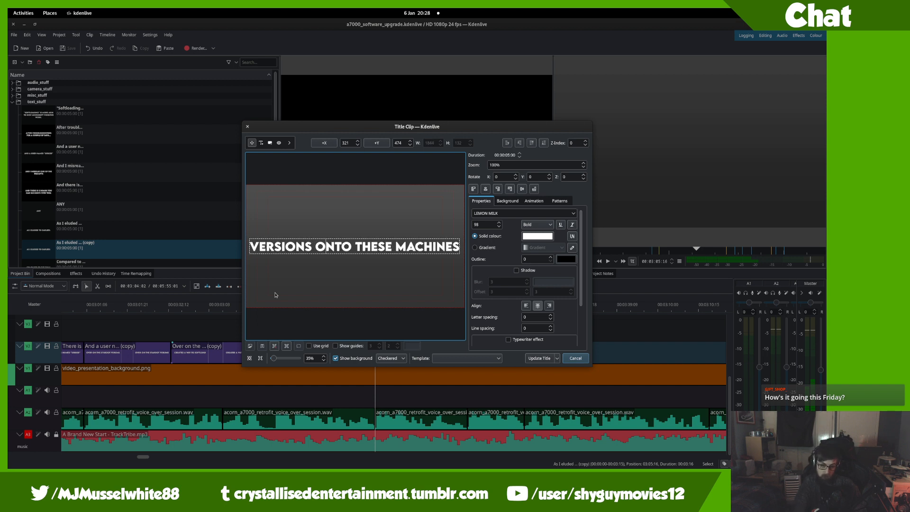
key(ctrl+Right)
key(ctrl+Right)
key(Return)
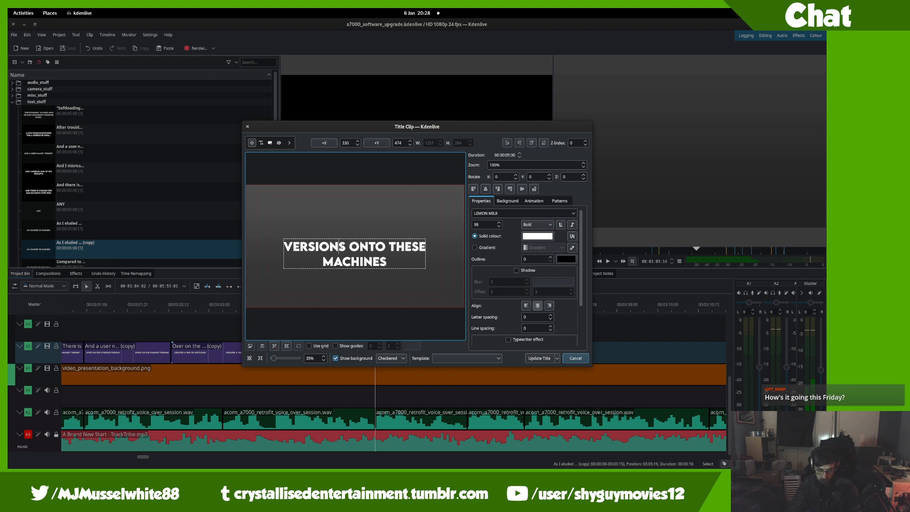
key(Delete)
- Centre the two-line "VERSION ONTO THESE MACHINES" text horizontally and vertically in the frame and update the title
click(356, 309)
click(486, 189)
click(521, 189)
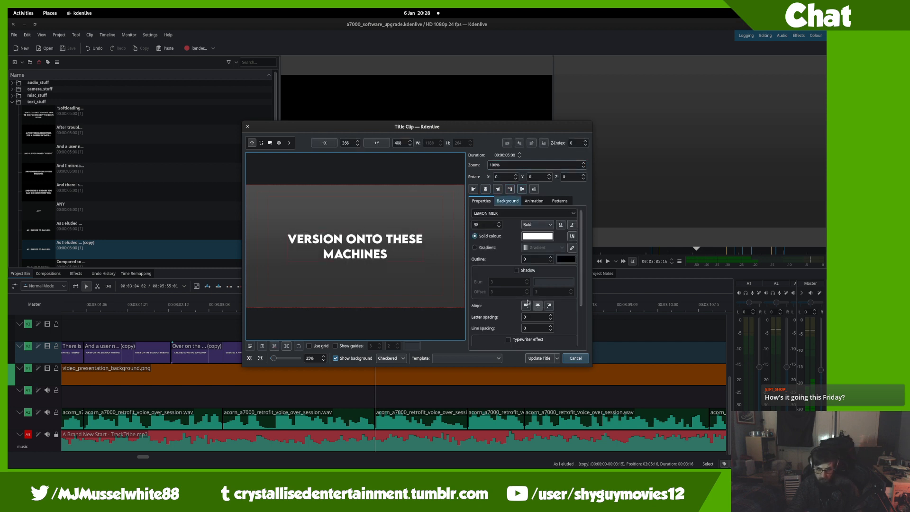
click(538, 358)
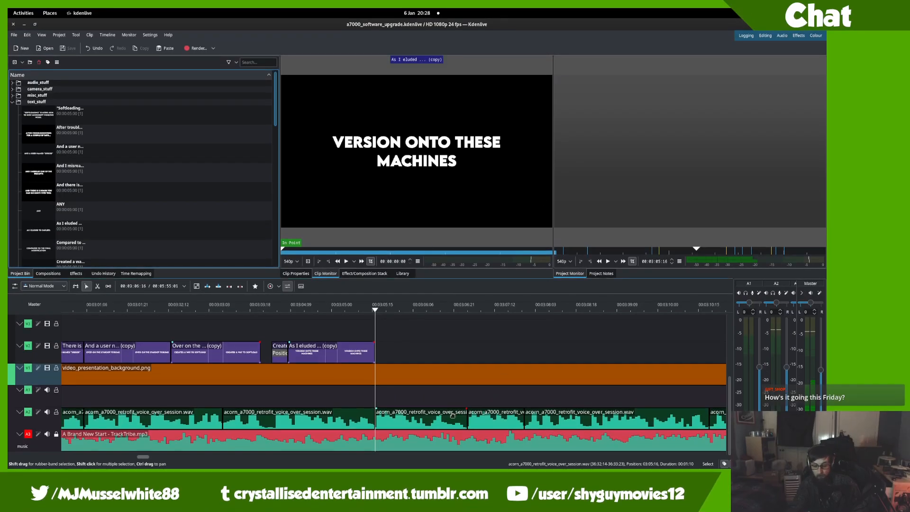
- Play back the timeline from the "ANY" clip through the "VERSION ONTO THESE MACHINES" title to check the timing
scroll(435, 306, up, 2)
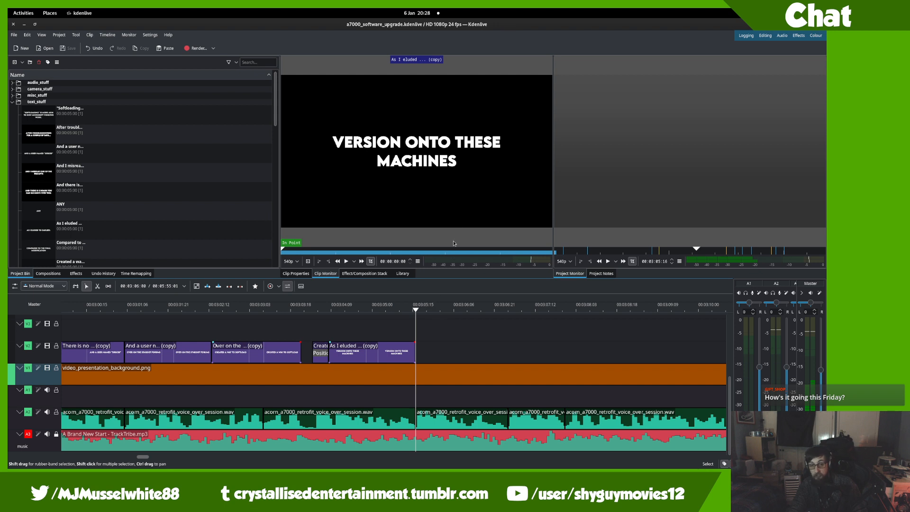
scroll(433, 339, up, 2)
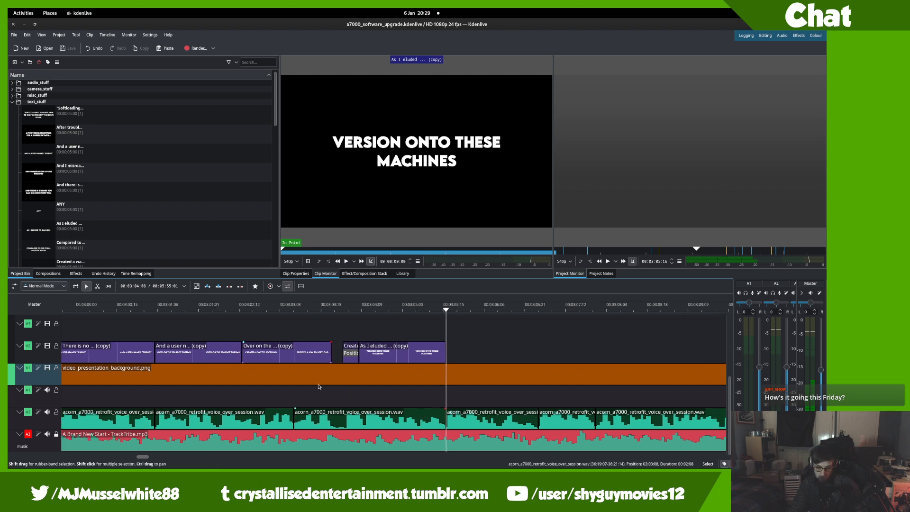
scroll(433, 339, down, 4)
drag(264, 332, 333, 334)
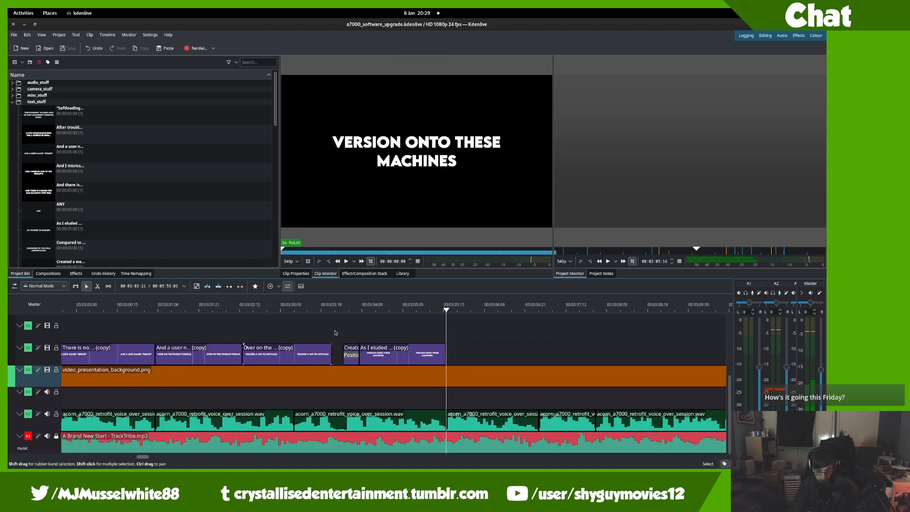
click(352, 336)
key(space)
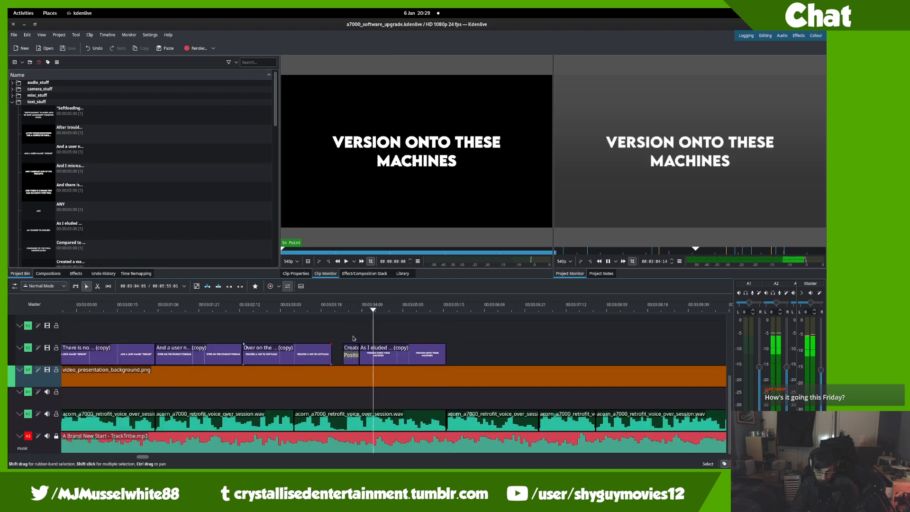
key(space)
- Duplicate the "Version Onto..." title and place the copy directly after the "As I eluded ..." copy on the timeline
scroll(176, 237, down, 10)
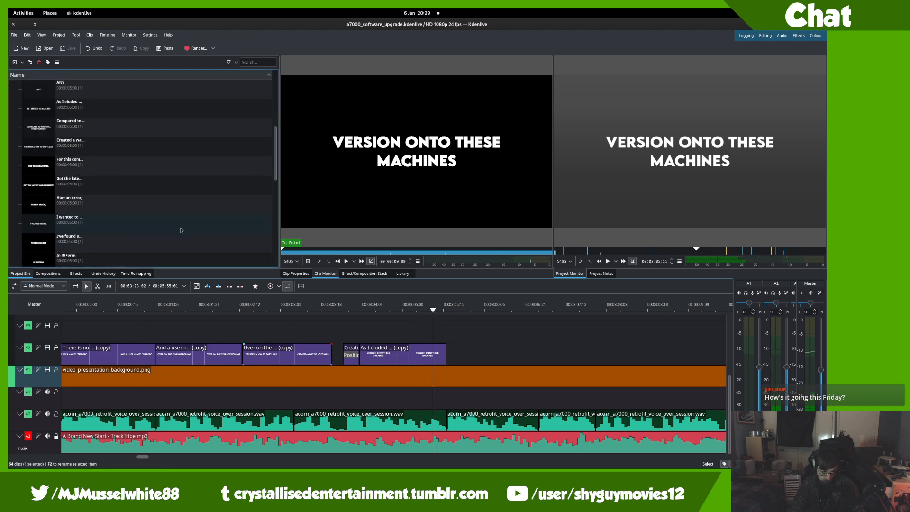
click(140, 223)
right_click(140, 223)
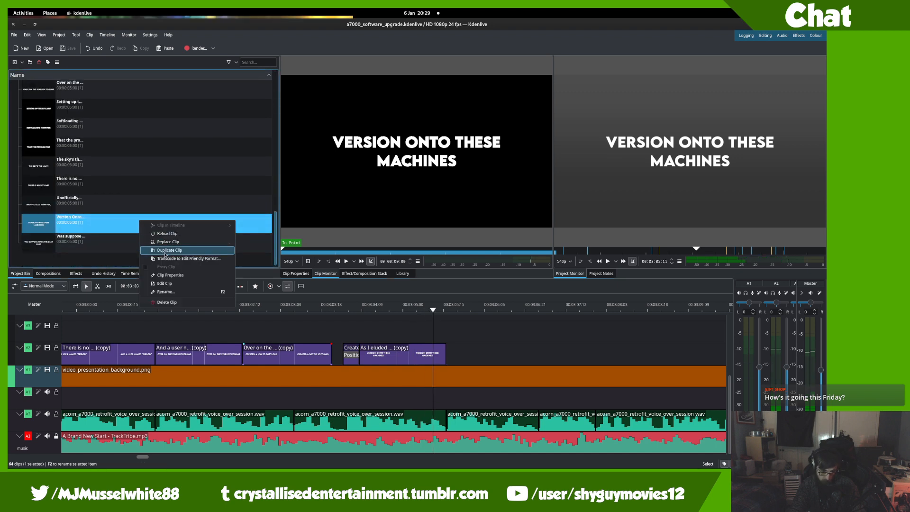
click(147, 252)
drag(143, 242, 450, 384)
- Play the voice-over under the "Version Onto..." copy and move the playhead to the end of its phrase
key(space)
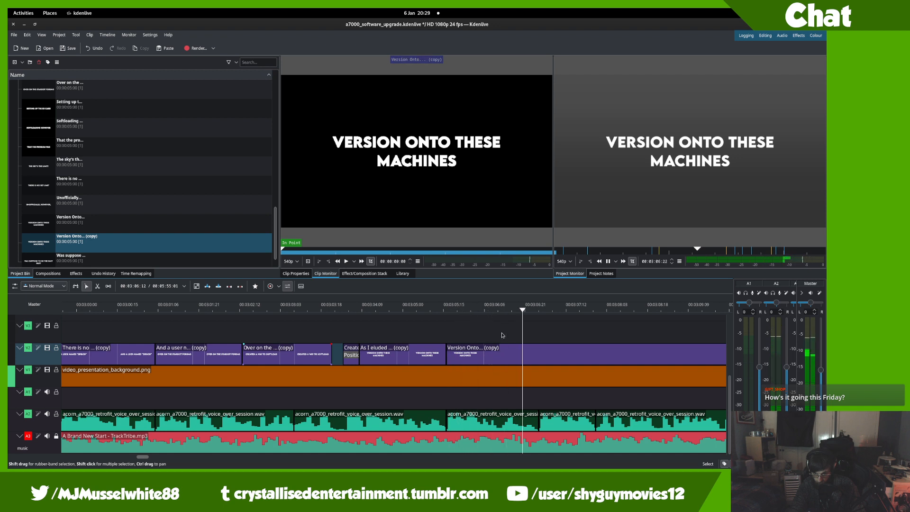
key(space)
drag(520, 344, 469, 334)
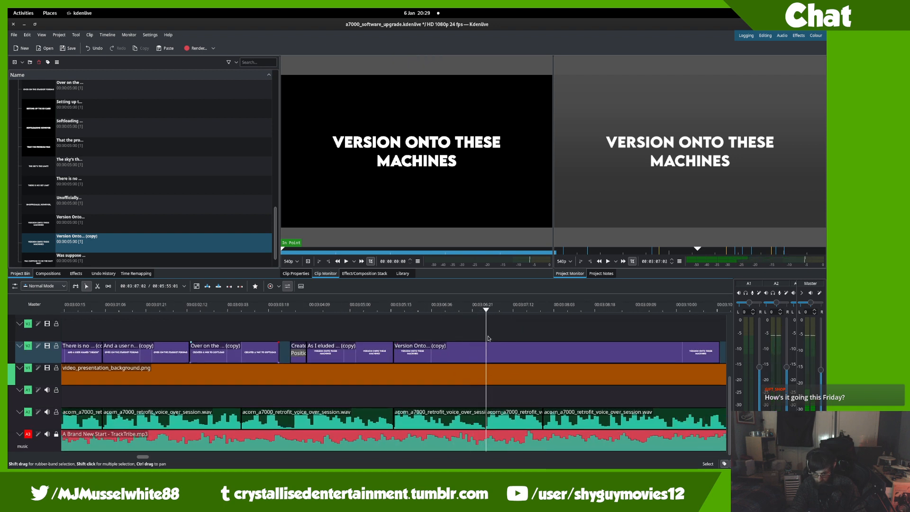
- Cut the last "Version Onto... (copy)" title at the playhead, delete the portion after the cut, and save the project
key(x)
click(487, 354)
key(s)
click(496, 354)
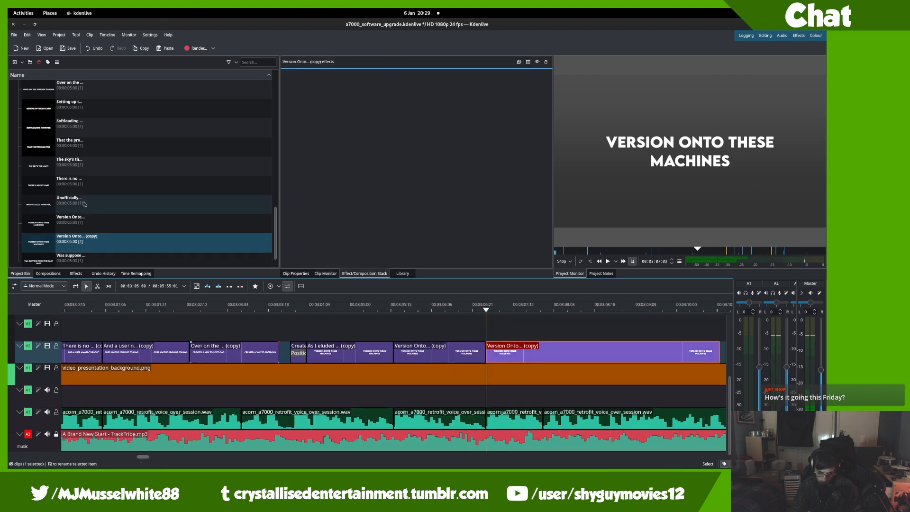
key(Delete)
key(ctrl+s)
- Replace the text of the "Version Onto... (copy)" title in the bin with "(WITHIN REASON, OF COURSE!)" and save the project
click(110, 242)
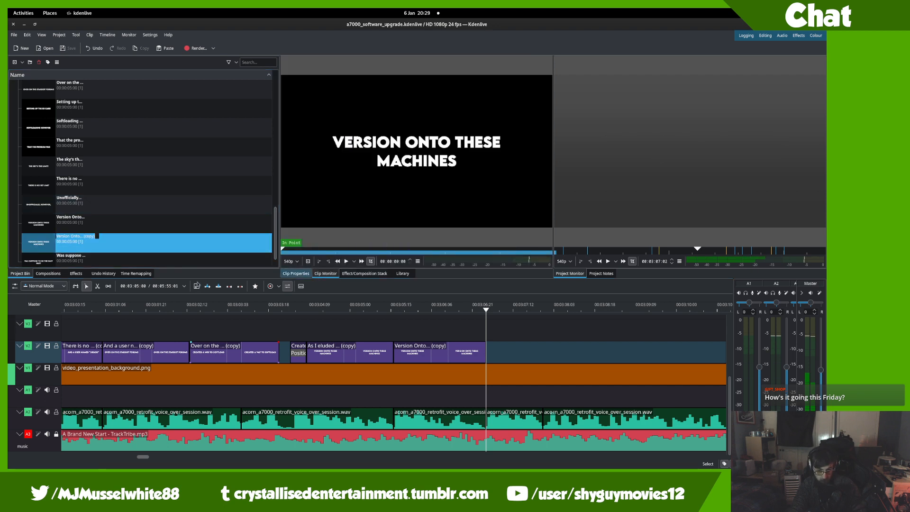
double_click(209, 252)
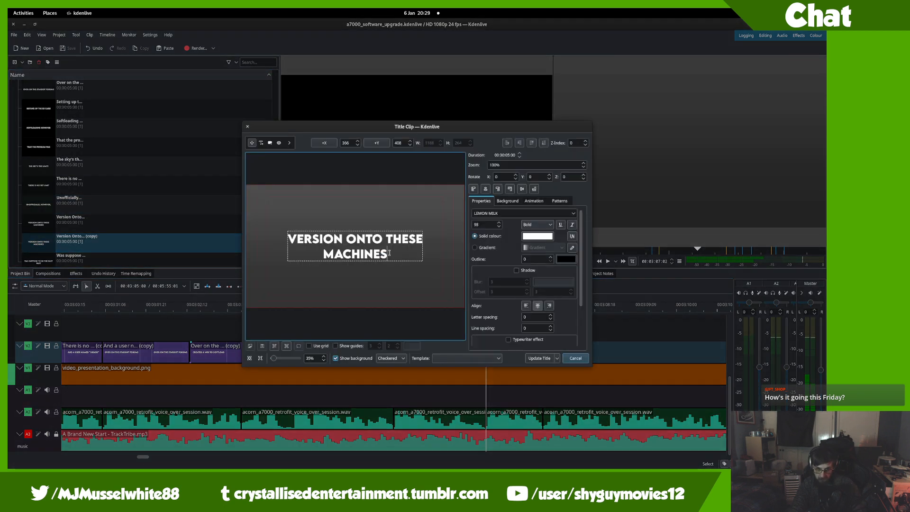
key(BackSpace)
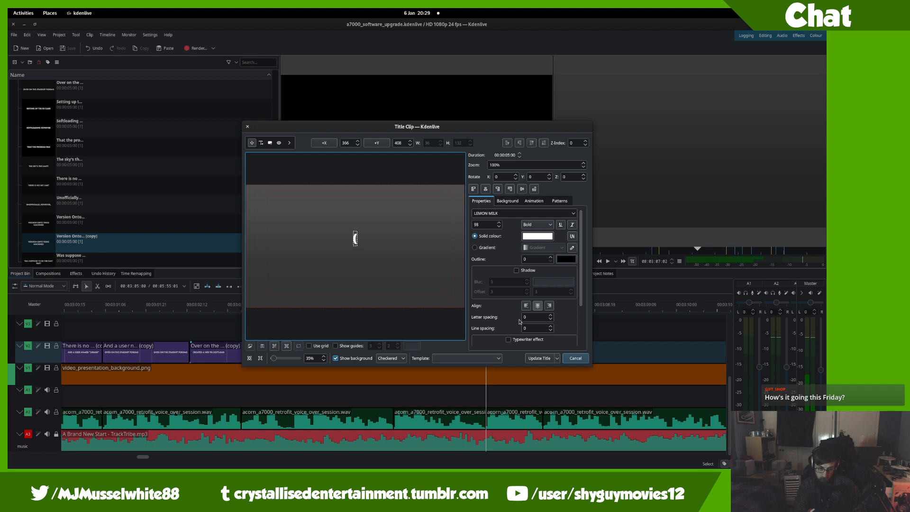
text((WITHIN RE)
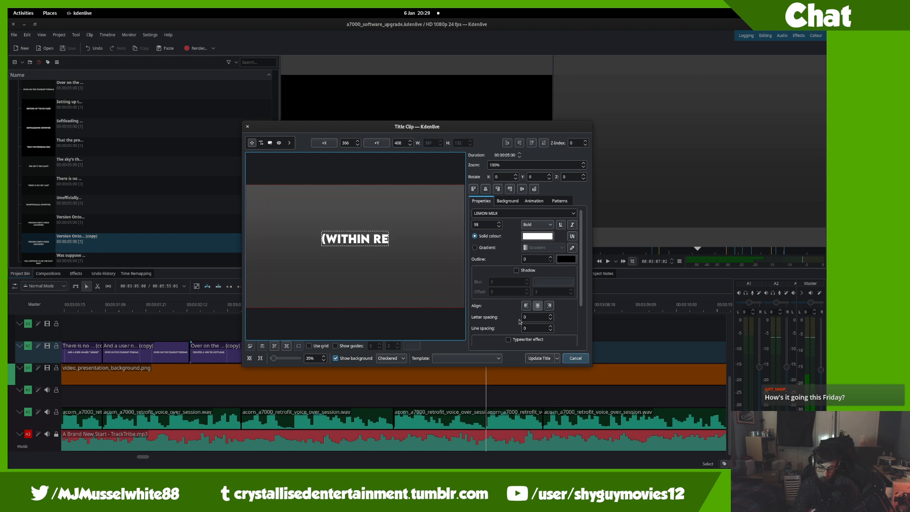
text(ASON,)
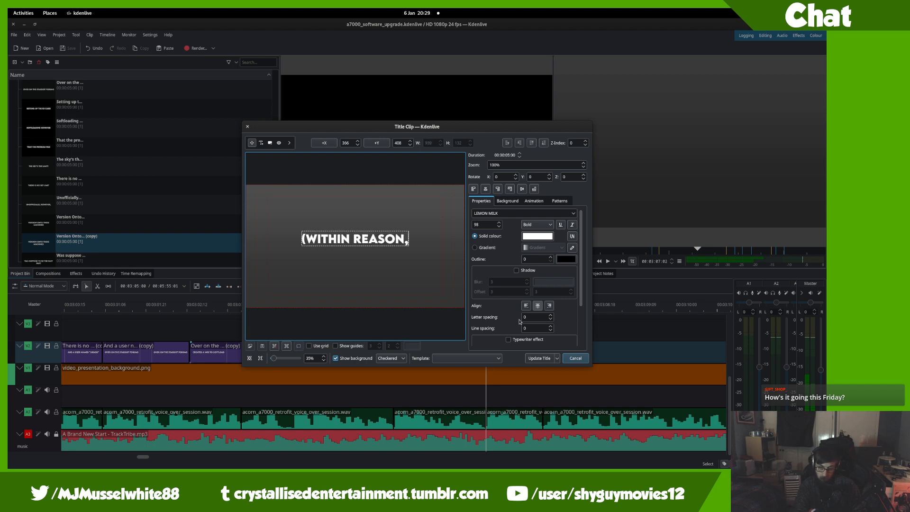
text( OF COURSE))
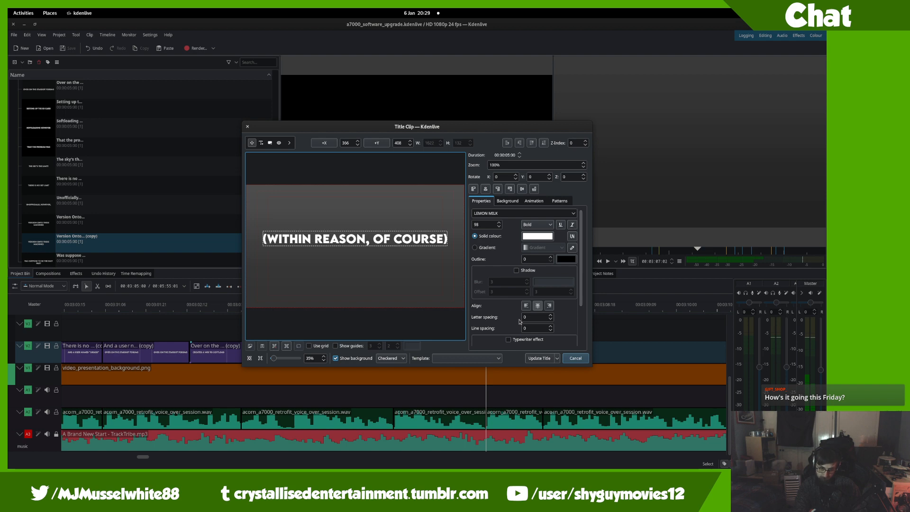
text(!)
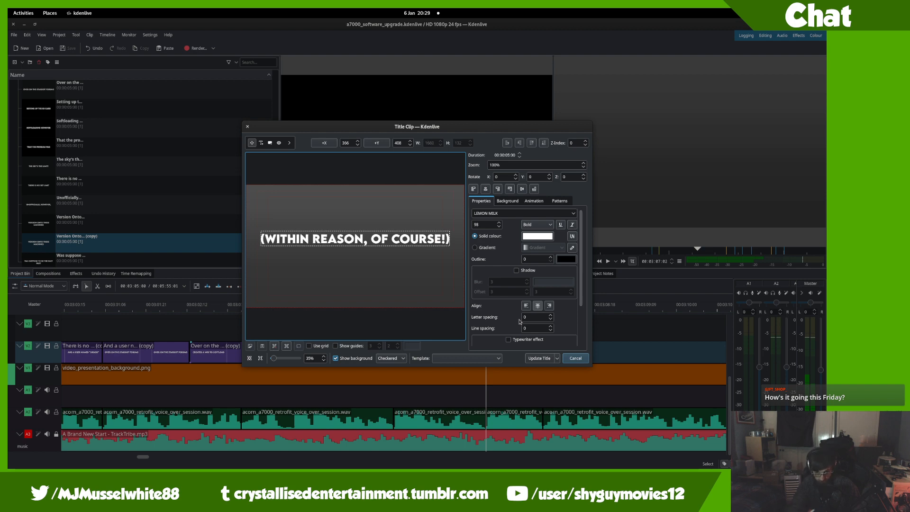
click(539, 359)
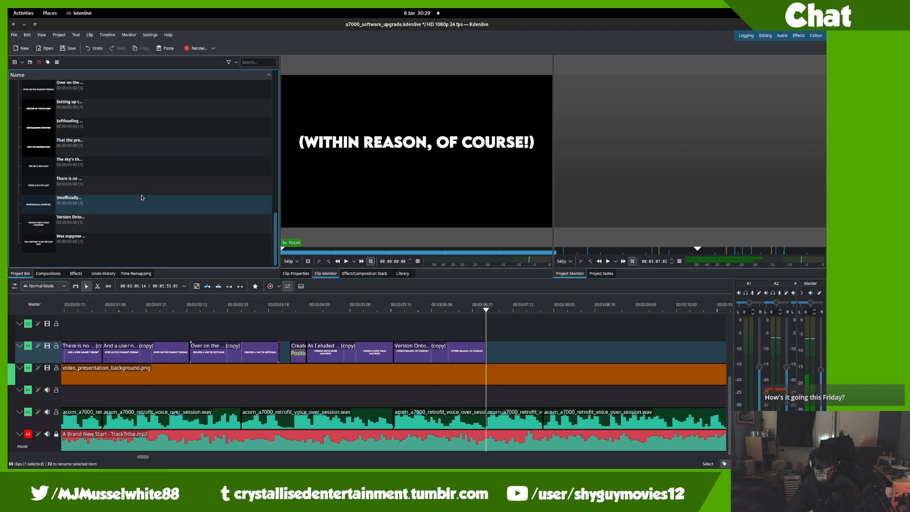
key(ctrl+s)
- Centre the "(WITHIN REASON, OF COURSE!)" text within the title frame and update the title
double_click(128, 142)
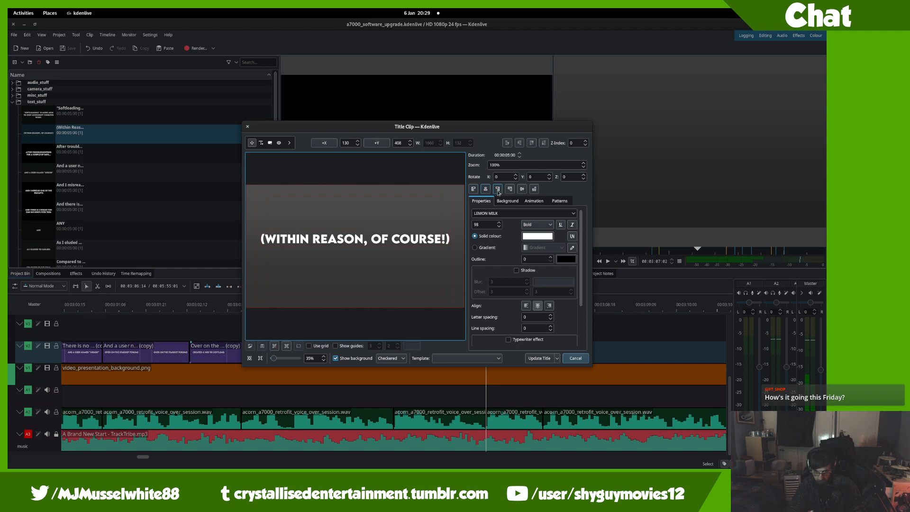
click(521, 190)
click(552, 361)
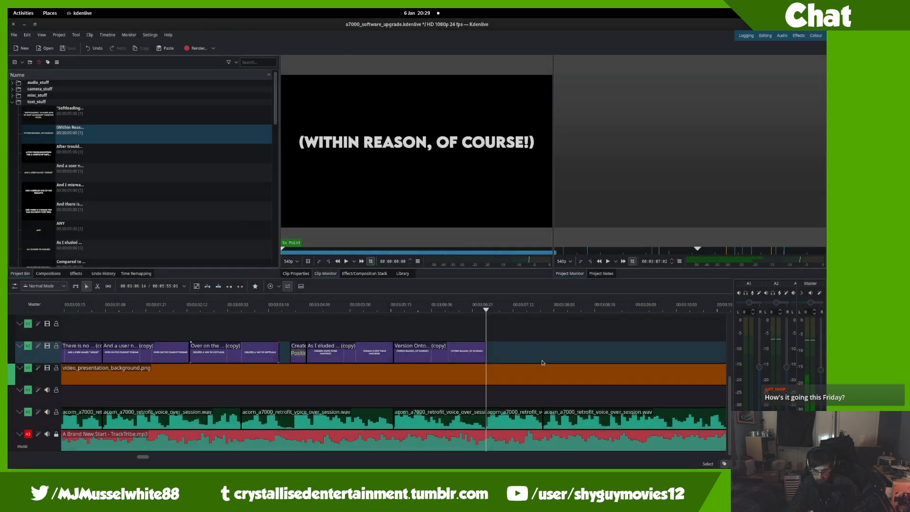
- Duplicate the "(Within Reas..." title clip and place the copy on the title track directly after the "Version Onto..." clip
right_click(85, 152)
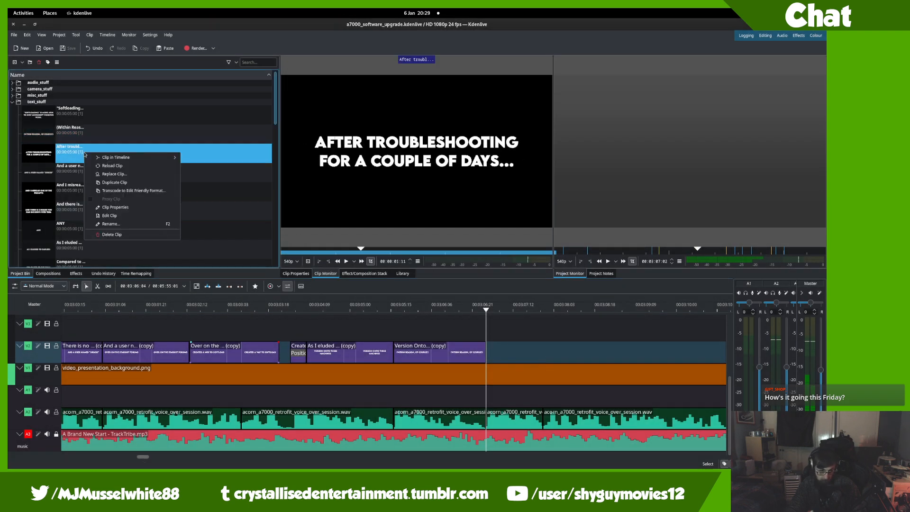
click(98, 136)
right_click(101, 137)
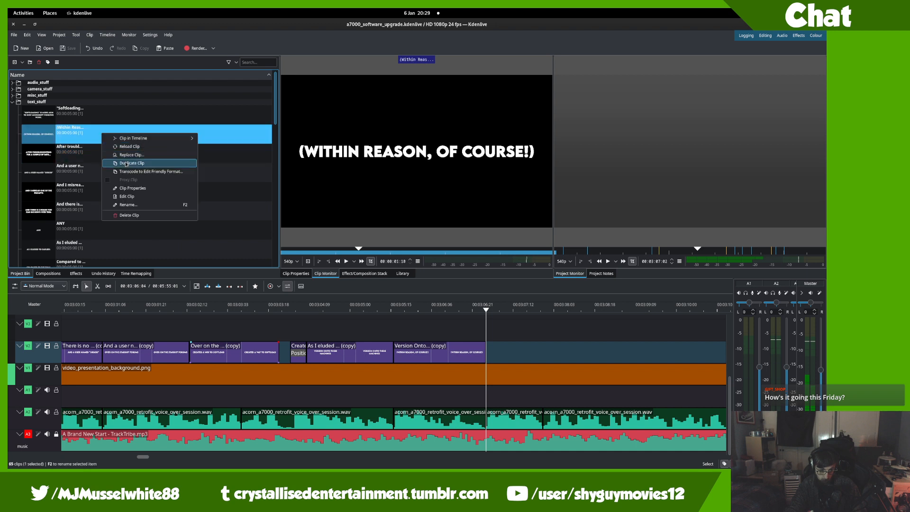
click(126, 163)
drag(107, 150, 447, 369)
- Play the new title against the voice-over, cut it at 00:03:07:11, and delete the portion after the cut
drag(533, 328, 422, 327)
click(435, 314)
key(space)
key(shift+r)
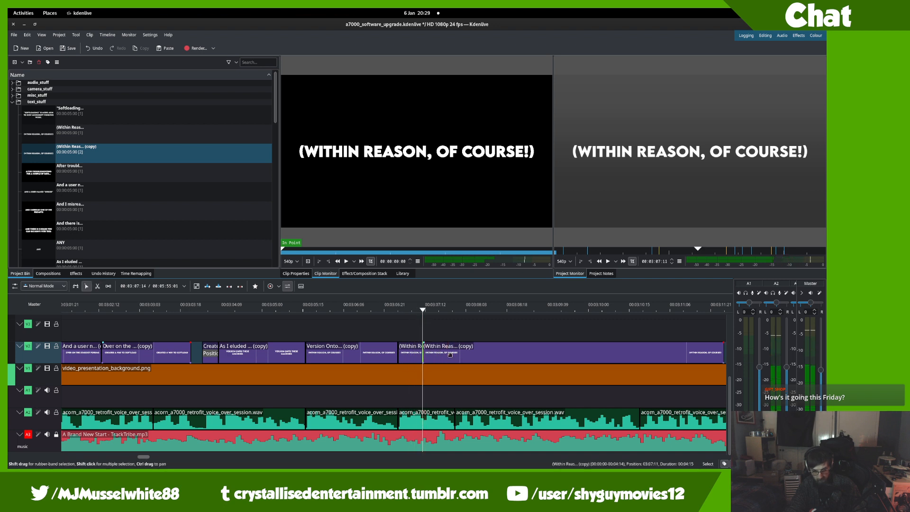
click(459, 341)
key(Delete)
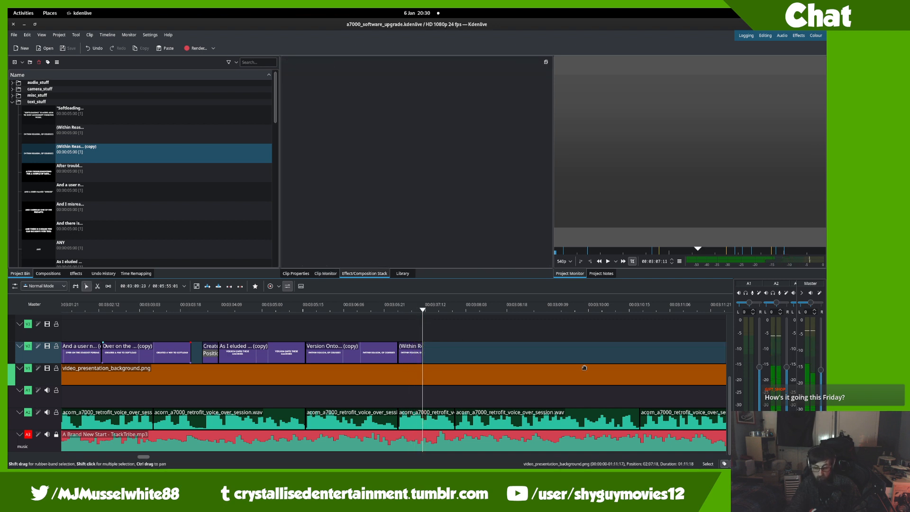
- Listen to the voice-over after the last title and review the earlier ROM chip animation with the RISC OS 4 splash screen
scroll(585, 368, right, 3)
key(space)
key(space)
drag(322, 370, 503, 333)
scroll(504, 333, down, 2)
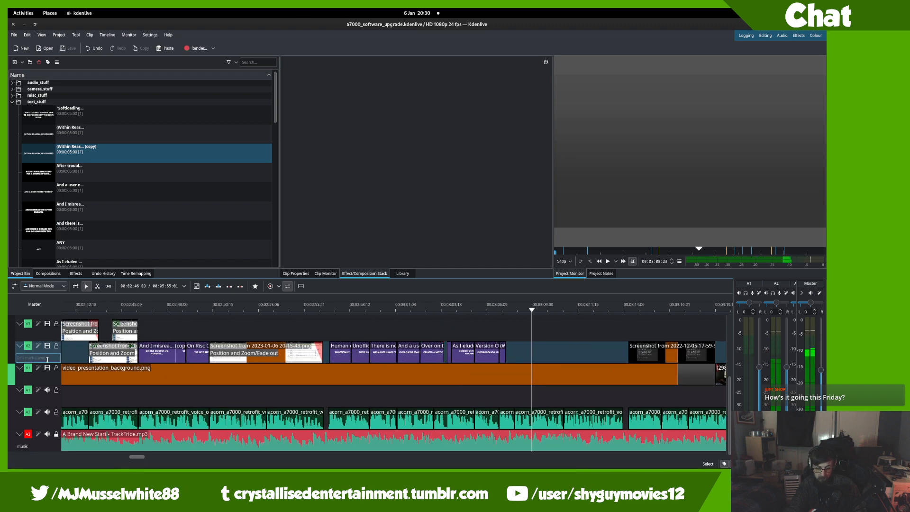
drag(223, 375, 724, 382)
drag(133, 365, 196, 401)
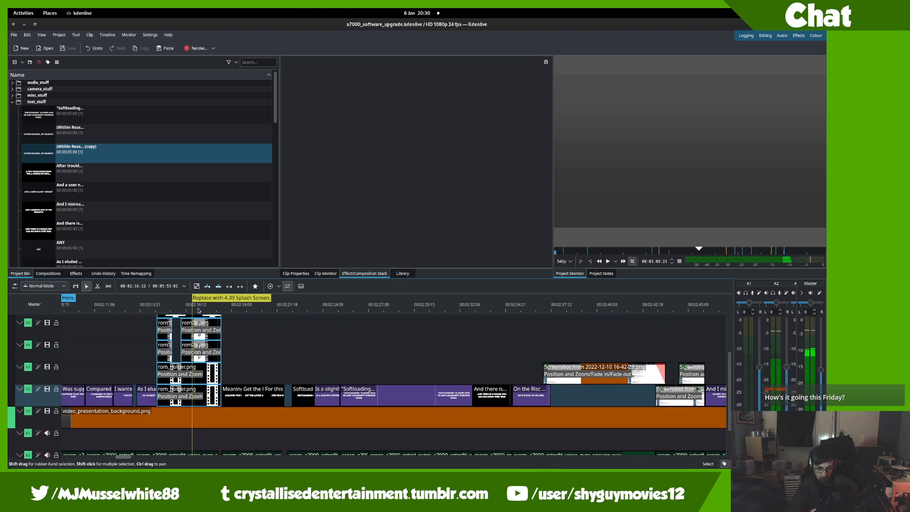
drag(204, 303, 144, 320)
key(space)
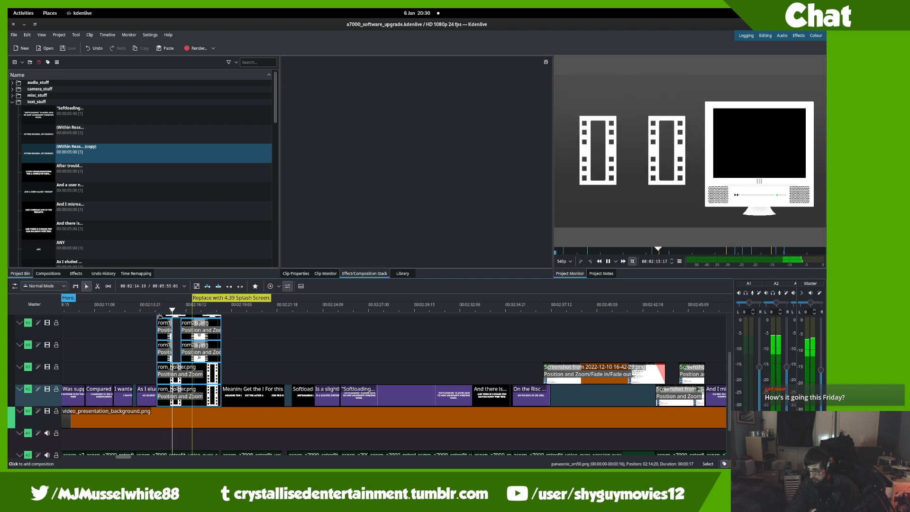
key(space)
drag(405, 358, 189, 338)
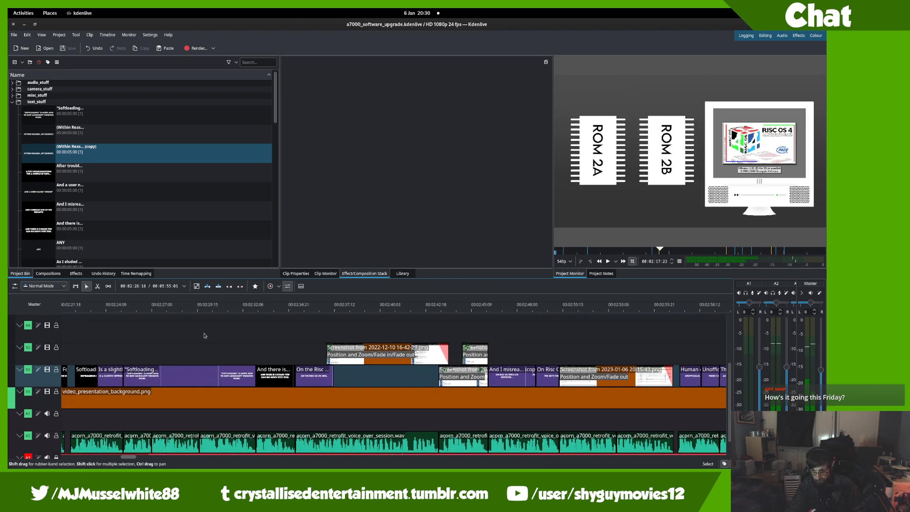
drag(325, 339, 9, 355)
drag(576, 419, 594, 370)
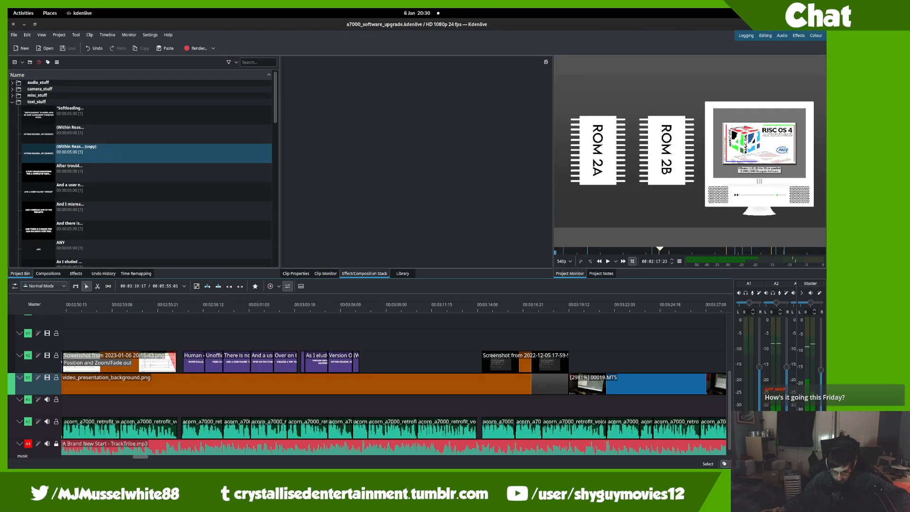
- Replace the text of the "(Within Reas... (copy)" title in the bin with "FOR ME:", centred in the frame
double_click(208, 159)
double_click(356, 245)
key(ctrl+a)
text(Th)
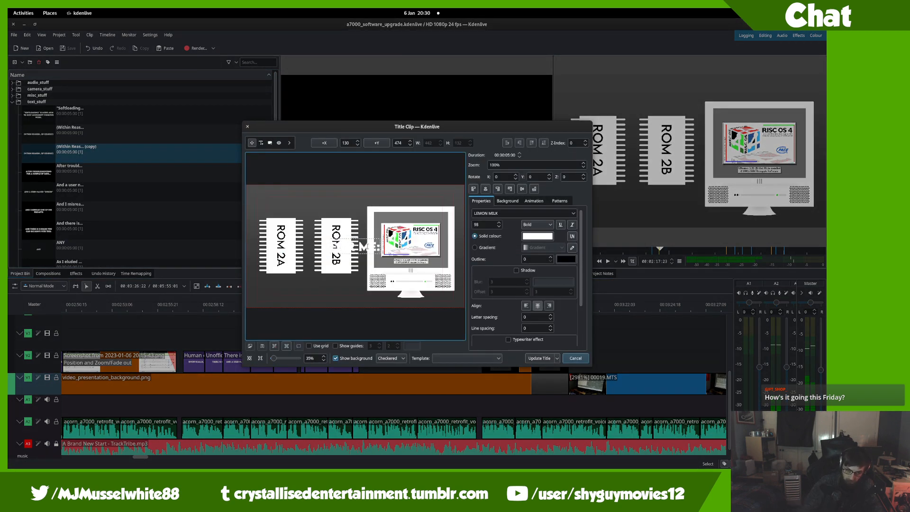
click(308, 231)
click(346, 246)
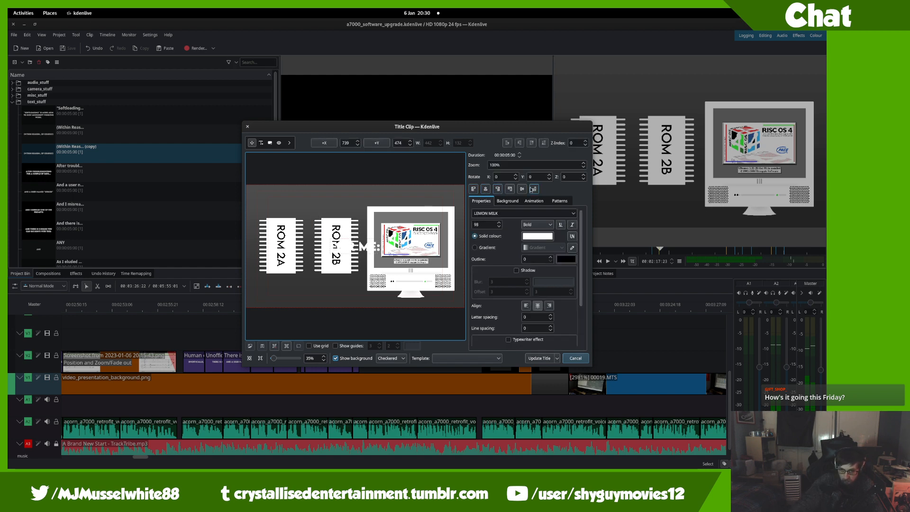
click(539, 358)
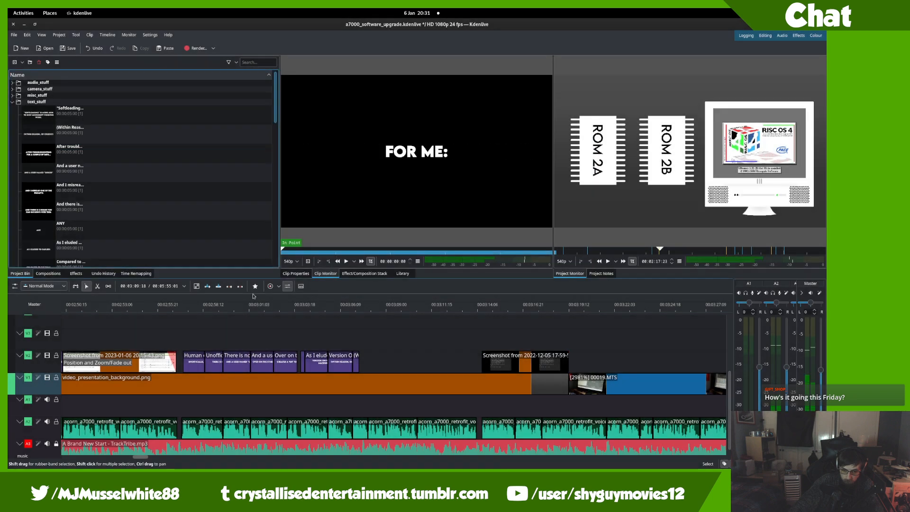
- Duplicate the "For me:" title, place the copy directly after the "(Within Reas..." clip, and play it against the voice-over
scroll(121, 142, down, 5)
right_click(120, 127)
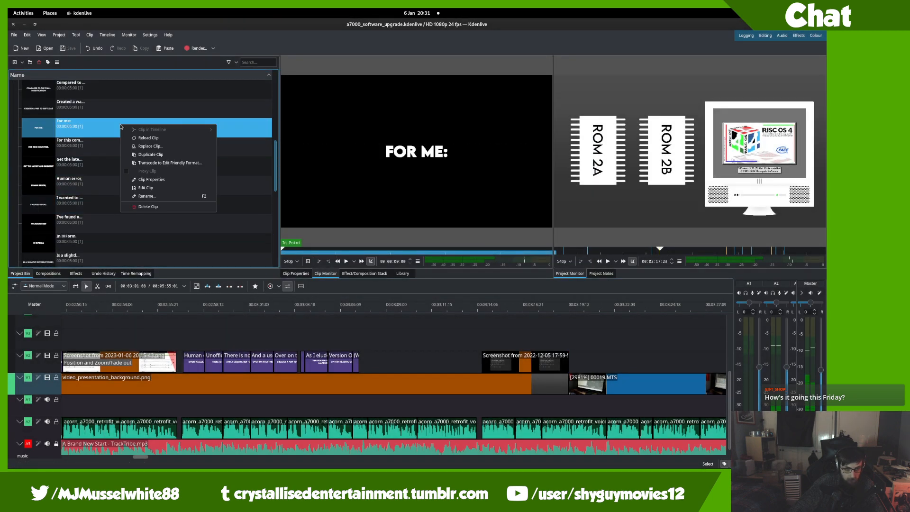
click(150, 155)
drag(94, 147, 364, 413)
drag(363, 408, 355, 372)
scroll(353, 372, up, 2)
scroll(351, 372, up, 1)
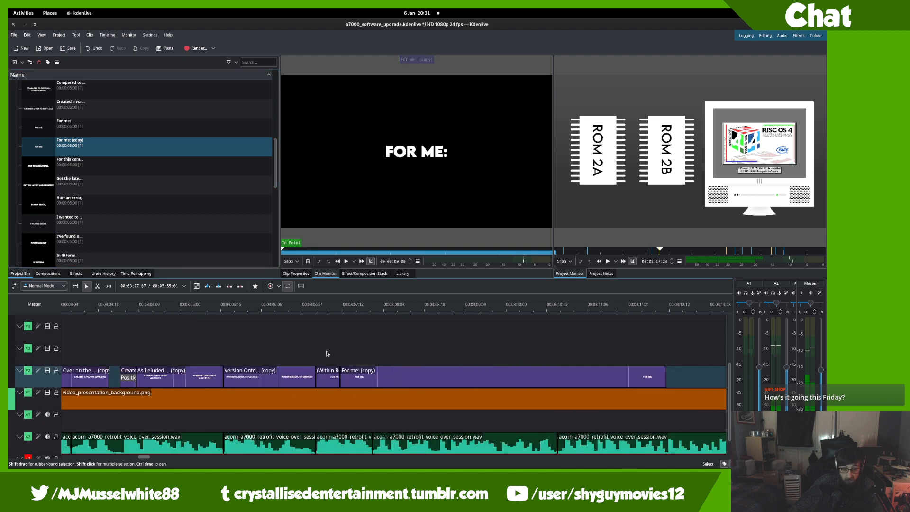
click(327, 354)
key(space)
key(space)
- Replace the text of the "For me: (copy)" title in the bin with "THAT IS 4.39" and update the title
double_click(77, 148)
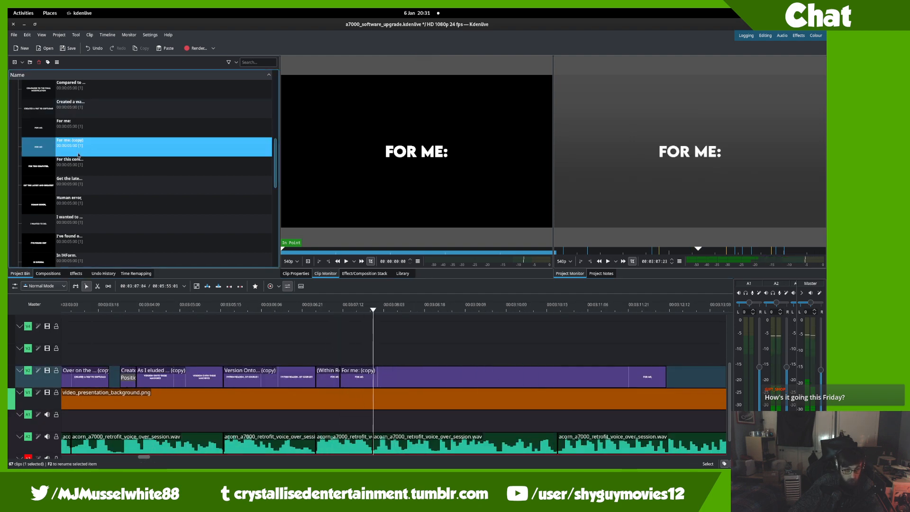
click(343, 256)
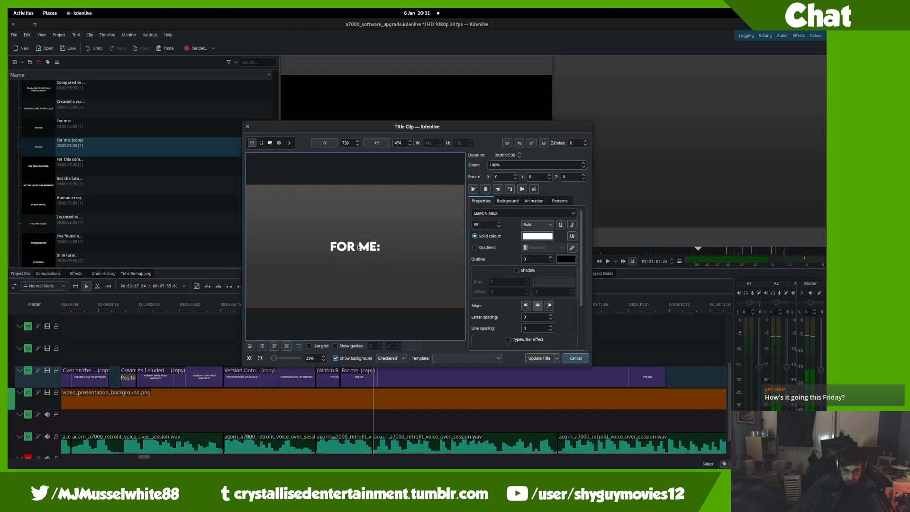
key(ctrl+a)
text(Th)
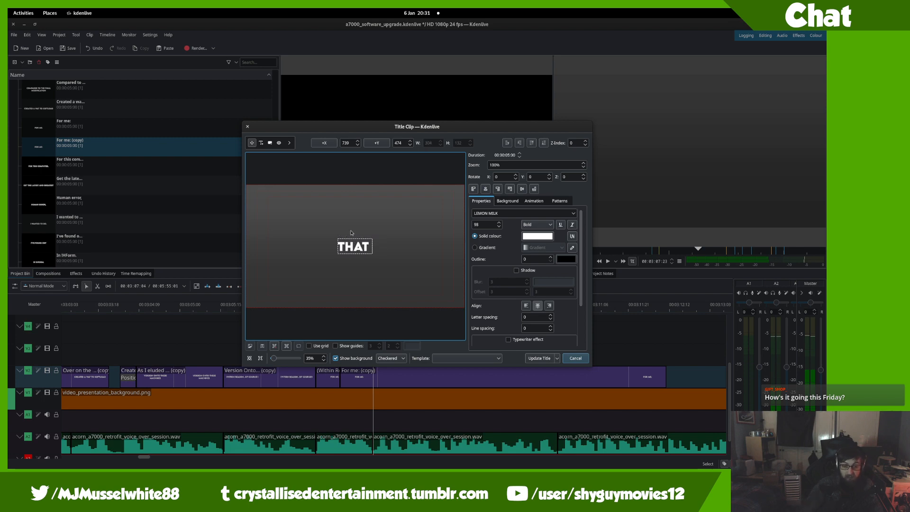
text(at is 4)
text(.1)
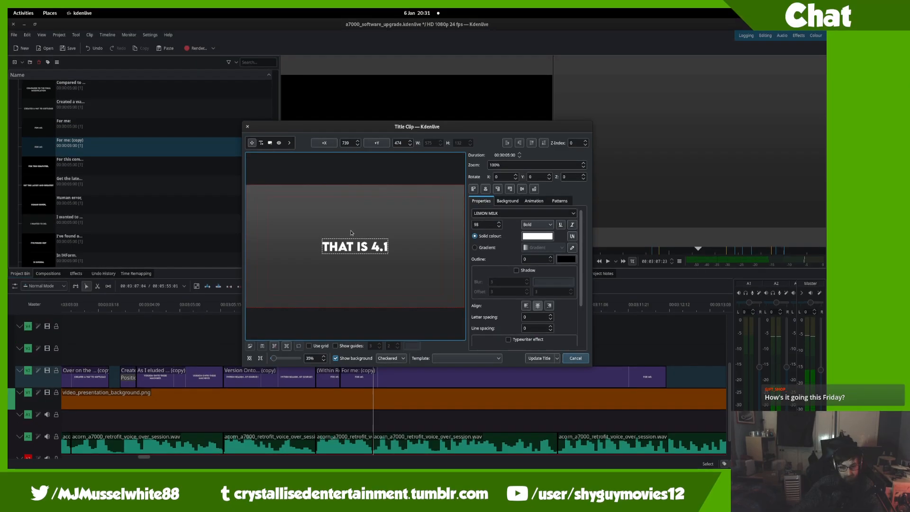
key(BackSpace)
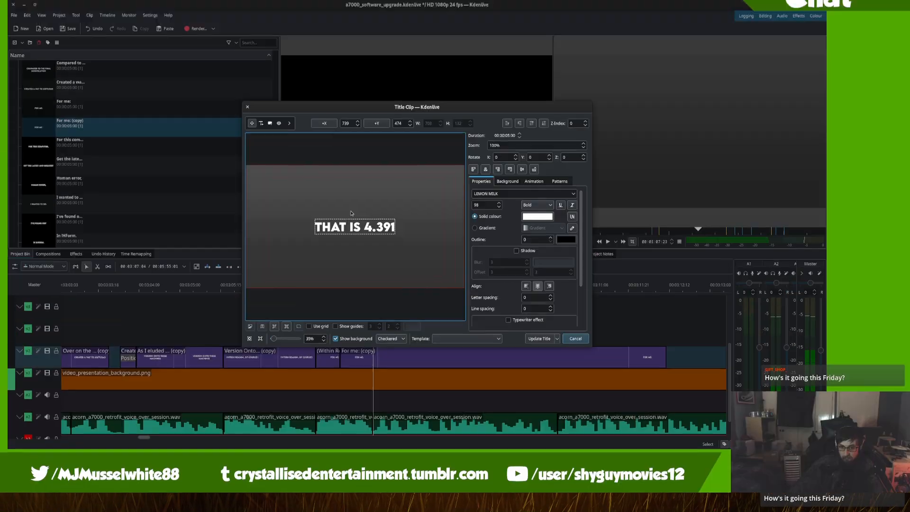
key(BackSpace)
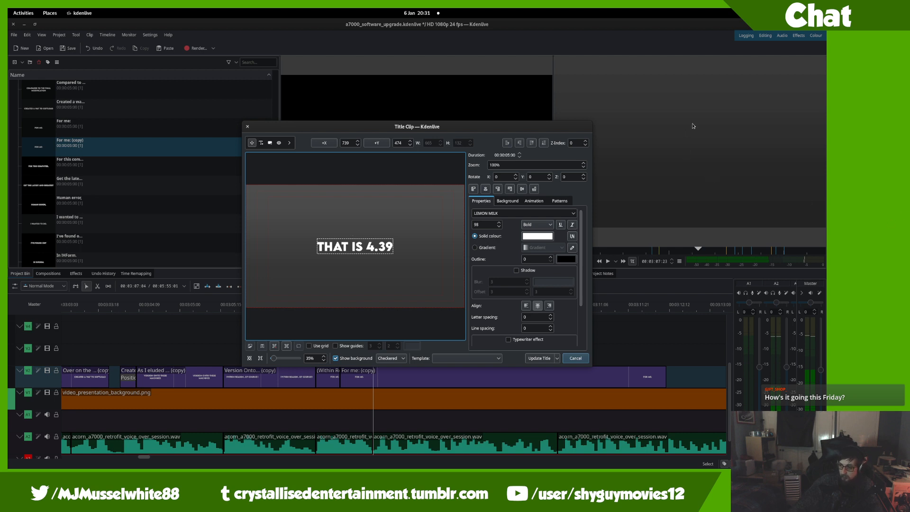
click(396, 248)
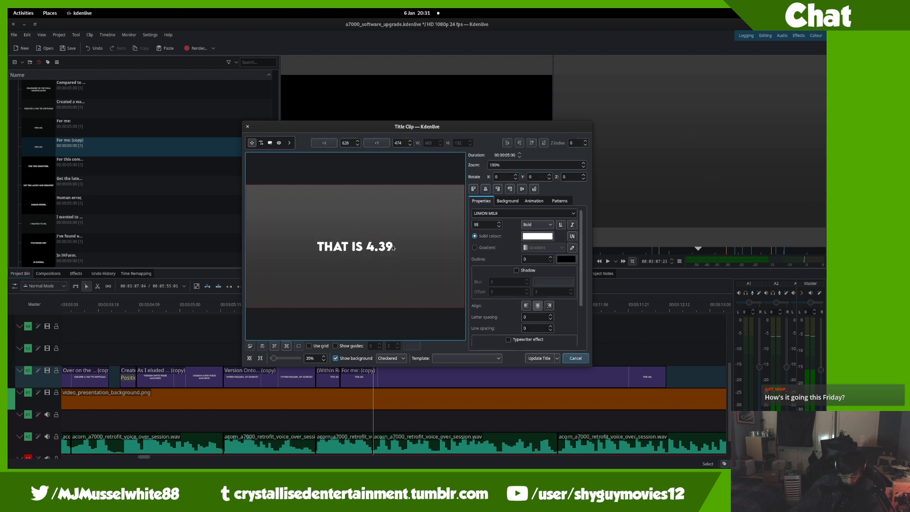
text(,)
key(BackSpace)
text(.)
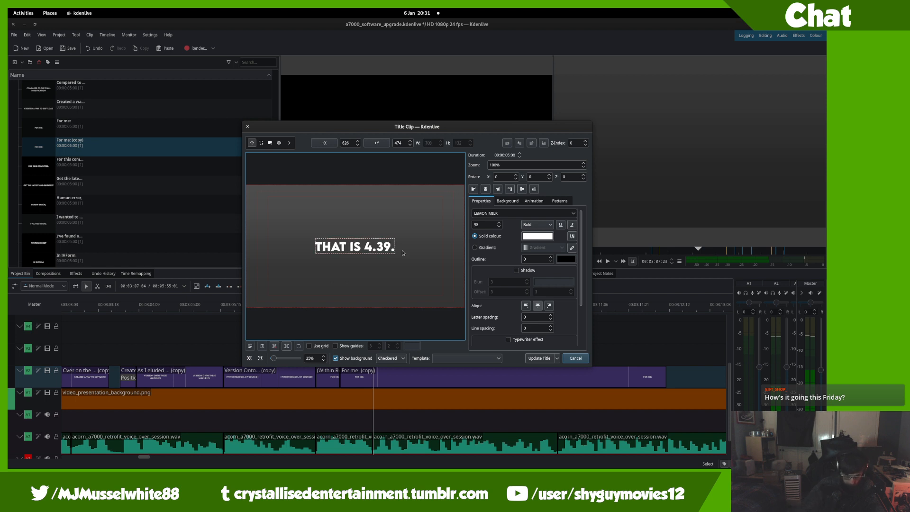
key(BackSpace)
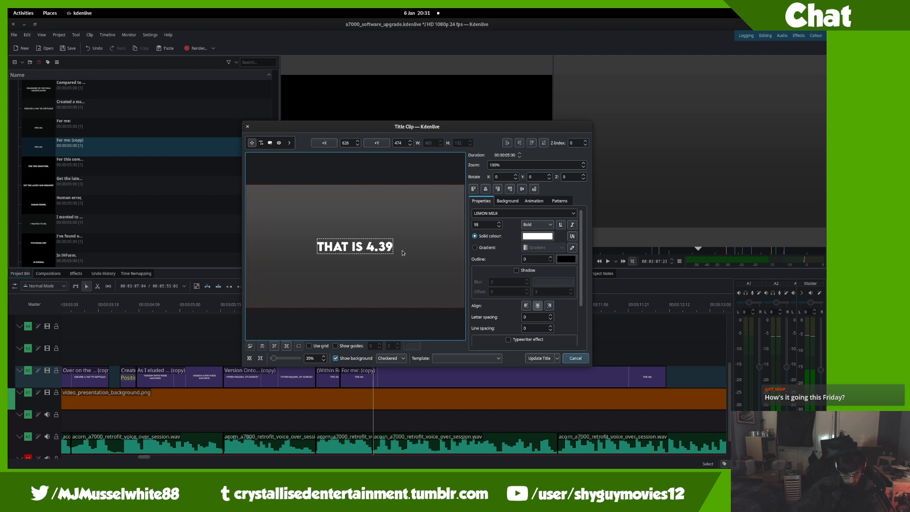
click(534, 358)
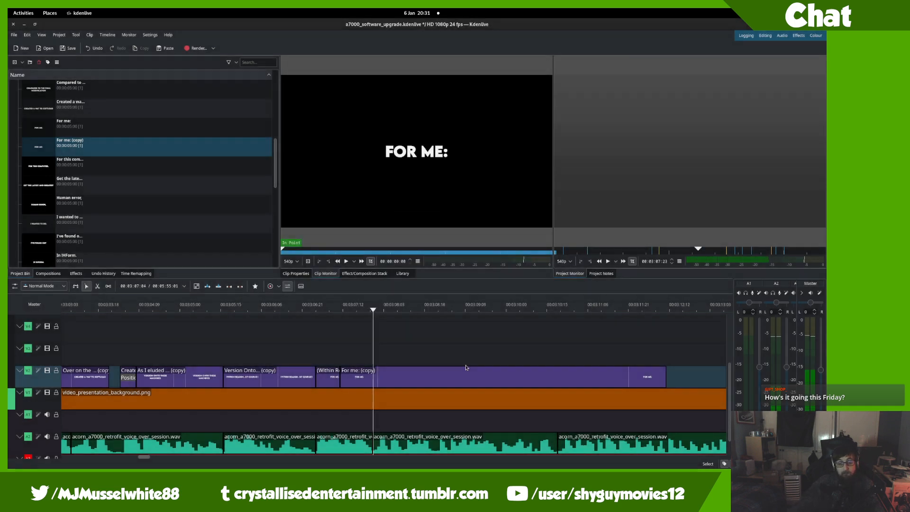
- Play the voice-over under the "That is 4.39" clip, cut the clip where the phrase ends, delete the remainder, and save the project
scroll(550, 359, up, 3)
click(550, 359)
key(space)
drag(530, 358, 238, 337)
scroll(242, 338, down, 1)
mouse_move(488, 352)
mouse_down()
mouse_move(454, 341)
mouse_move(484, 365)
mouse_up()
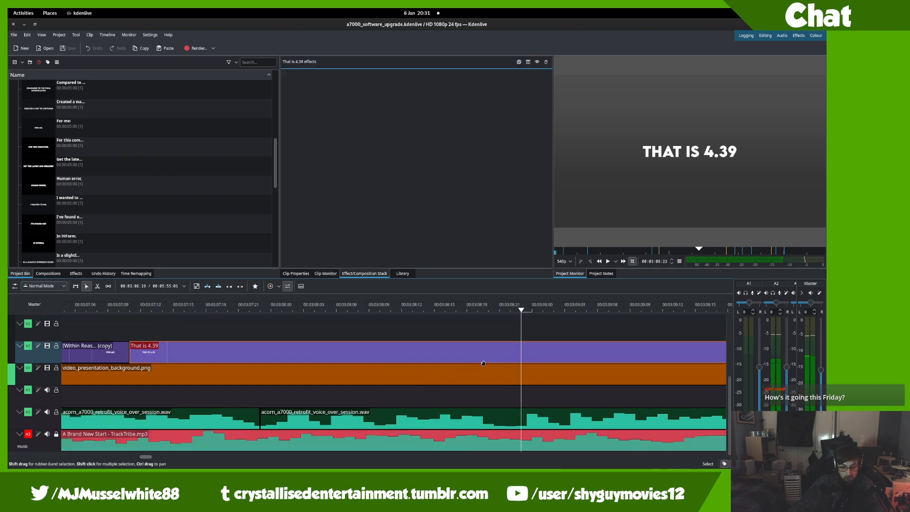
key(x)
click(514, 351)
key(s)
click(535, 358)
key(Delete)
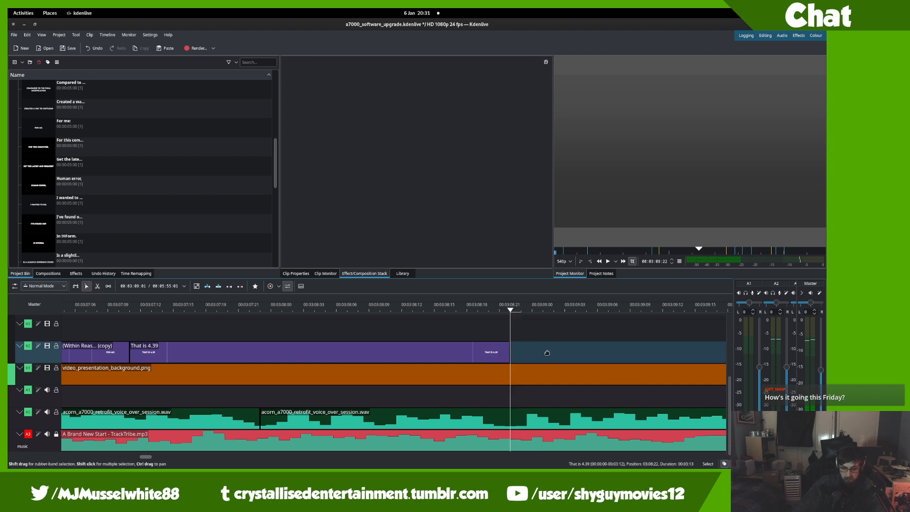
scroll(547, 353, down, 1)
key(ctrl+s)
- Listen to the next voice-over phrase, duplicate the "That is 4.39" title, and place the copy where the original ends, one track above
drag(546, 352, 273, 328)
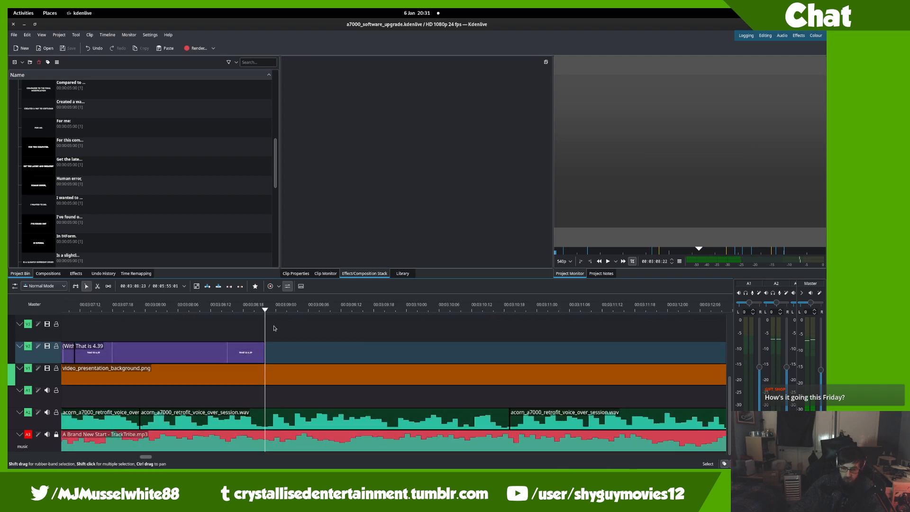
key(space)
key(space)
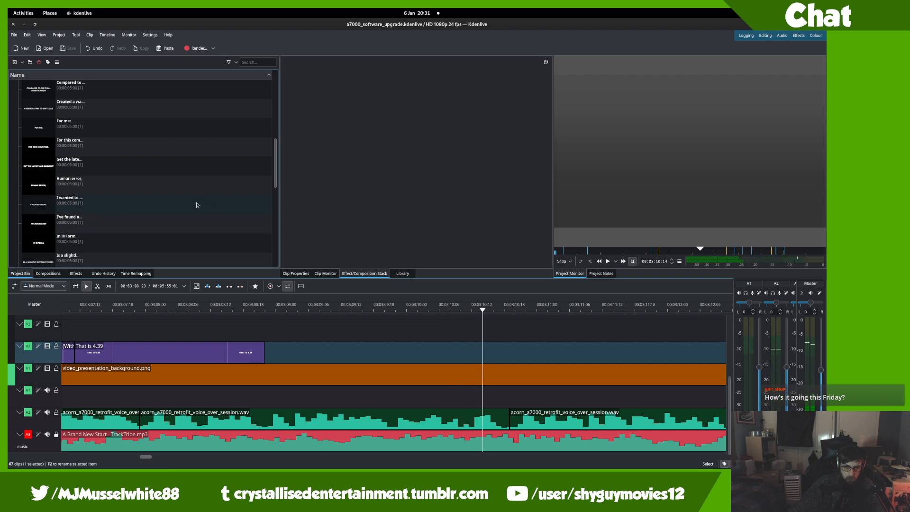
scroll(187, 175, down, 2)
scroll(186, 175, down, 3)
click(179, 181)
right_click(174, 189)
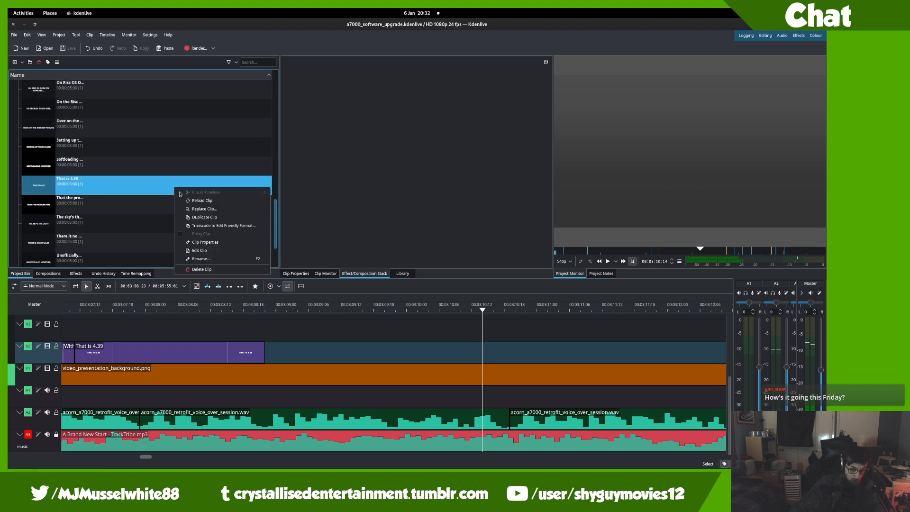
click(199, 215)
drag(301, 289, 266, 377)
scroll(288, 374, down, 2)
scroll(291, 363, up, 2)
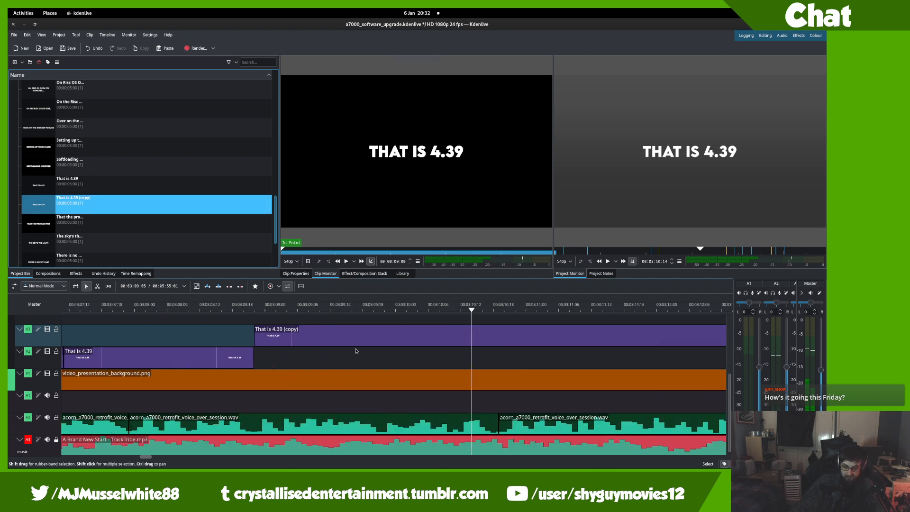
- Cut the "That is 4.39 (copy)" clip at the start of the next voice-over segment and delete the remainder
drag(445, 313, 499, 313)
key(x)
click(501, 330)
key(s)
click(506, 331)
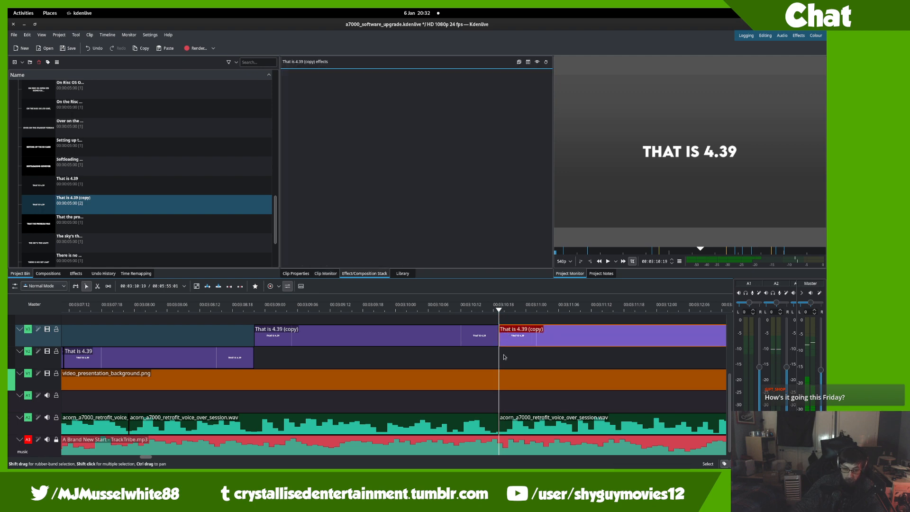
key(Delete)
- Move the trimmed "That is 4.39 (copy)" clip down onto the title track directly after "That is 4.39" and save the project
drag(468, 338, 288, 364)
scroll(557, 381, down, 1)
scroll(558, 381, down, 1)
scroll(557, 381, up, 2)
key(ctrl+s)
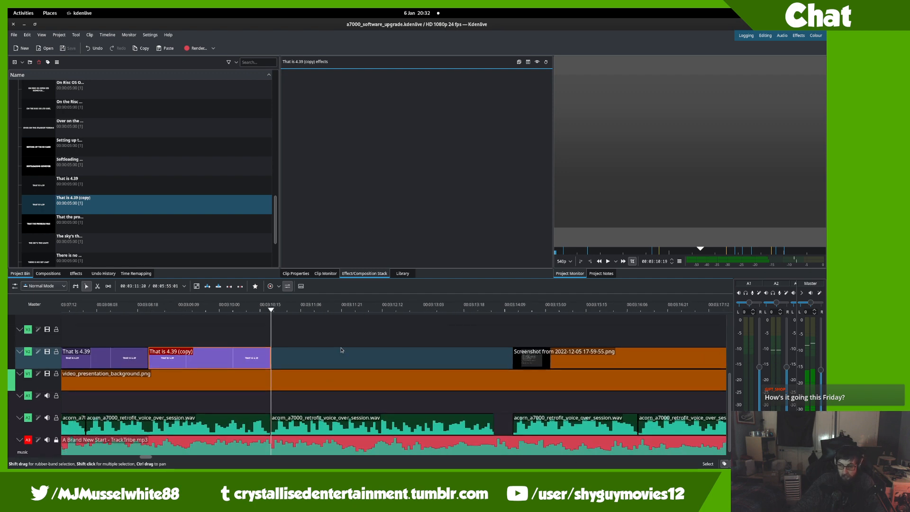
- Replace the text of the "That is 4.39 (copy)" title with "AS THAT WAS ON MY RISCPC AS A KID,", centred vertically, and update it
drag(228, 382, 337, 433)
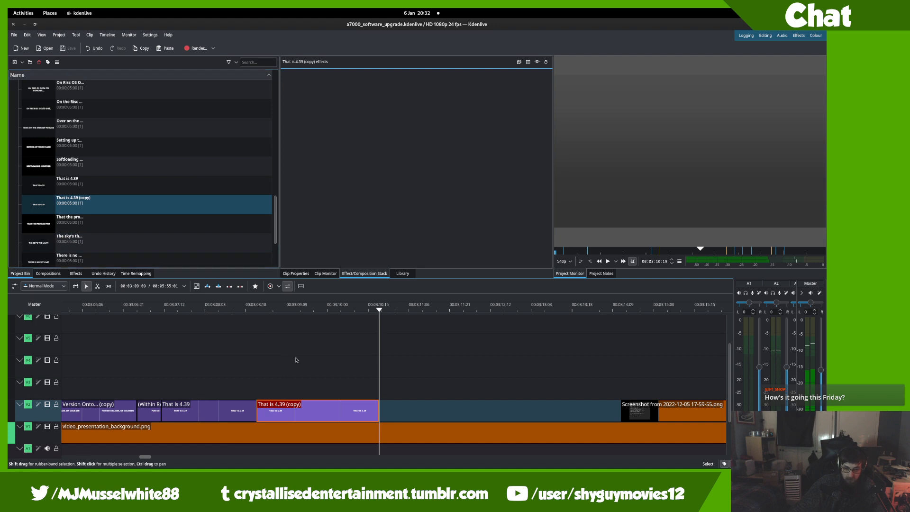
drag(293, 363, 330, 322)
double_click(143, 207)
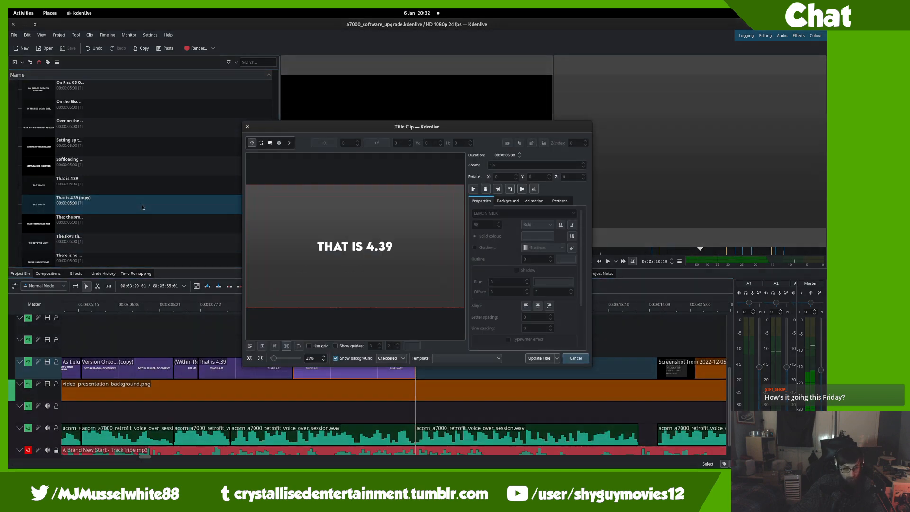
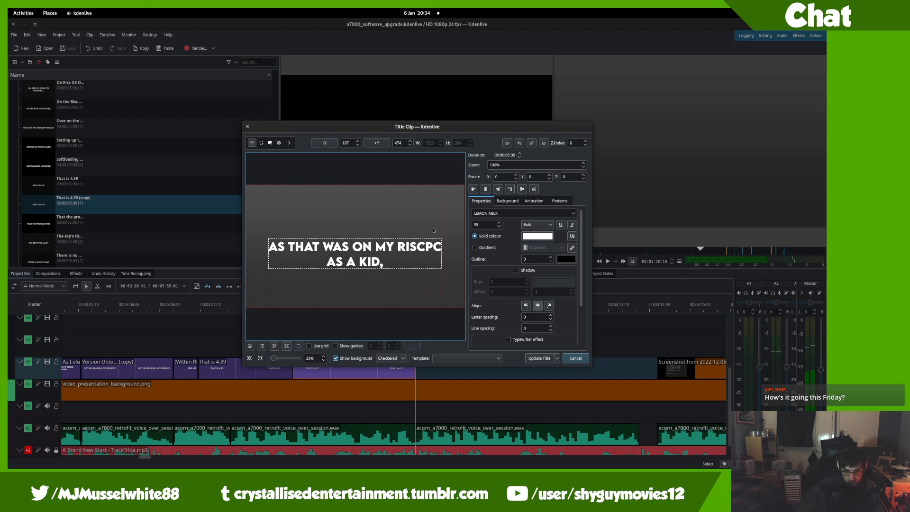
click(424, 213)
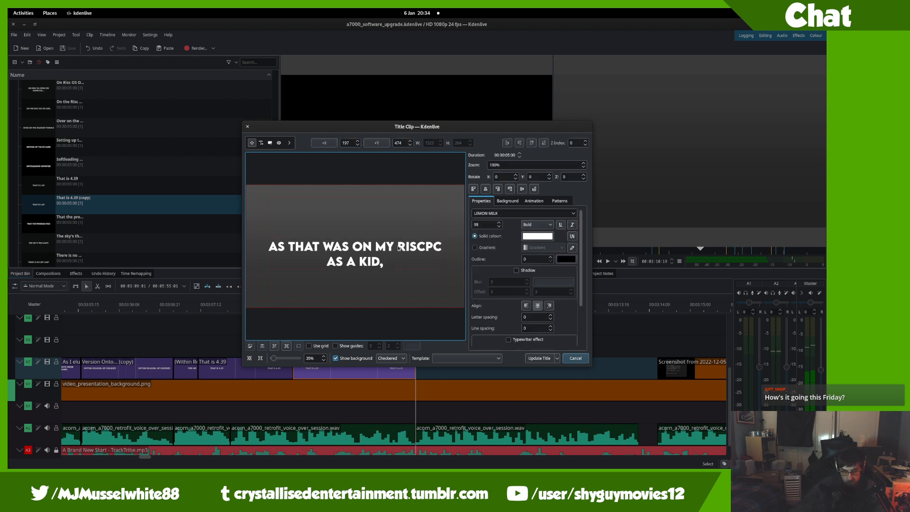
click(525, 190)
click(539, 359)
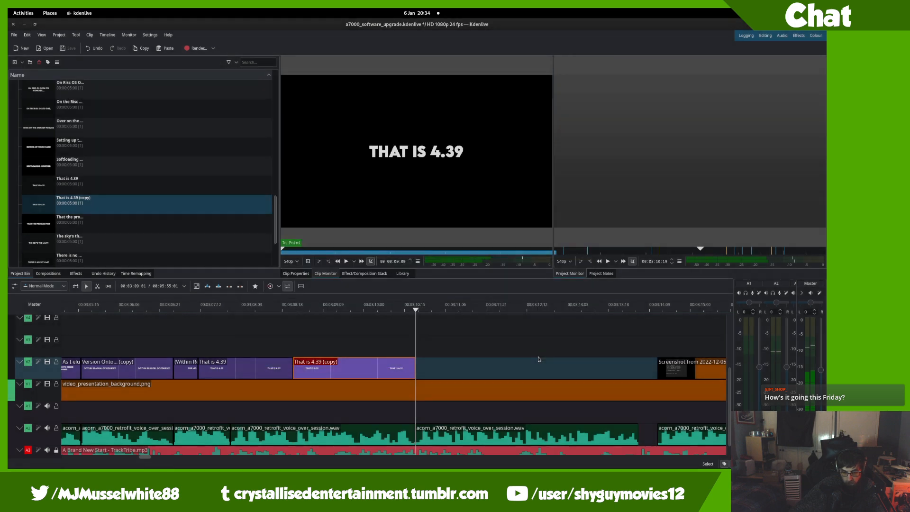
- Duplicate the "As that was..." title in the bin and place the copy where the "That is 4.39 (copy)" clip ends, one track above
scroll(97, 209, down, 2)
scroll(100, 206, up, 6)
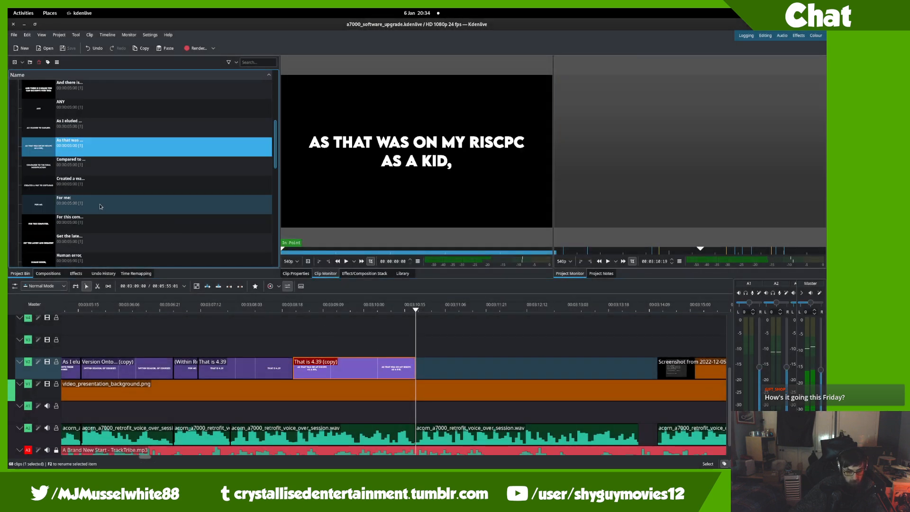
right_click(119, 134)
click(104, 147)
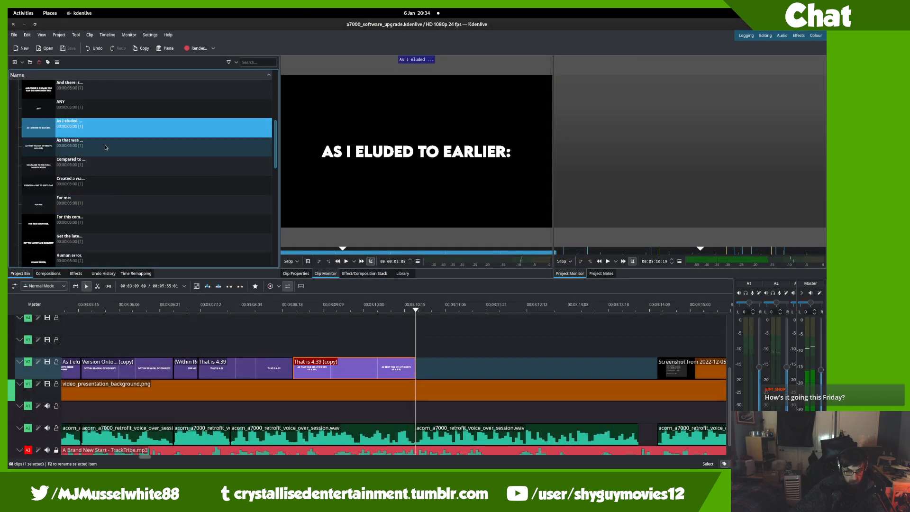
right_click(105, 142)
click(118, 164)
drag(118, 165, 412, 368)
drag(435, 303, 327, 311)
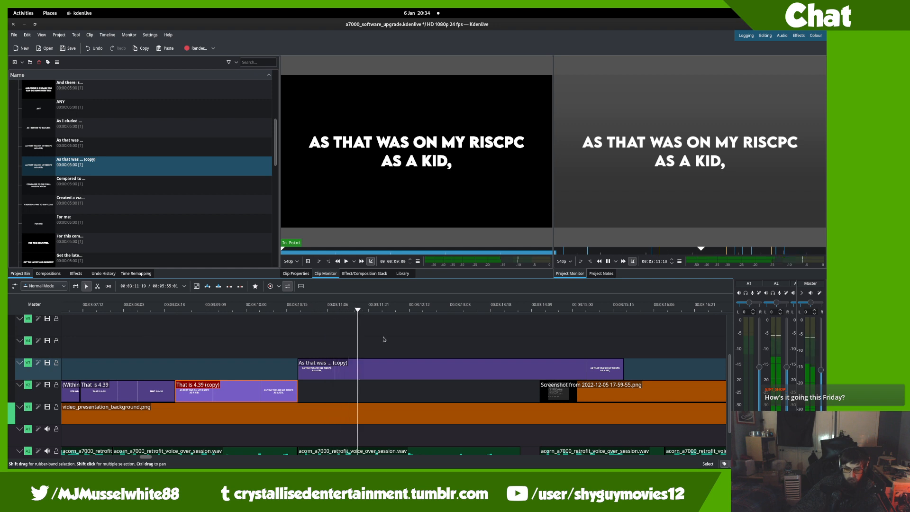
- Shorten the "As that was... (copy)" clip to the end of its voice-over segment and move it down onto the title track
key(space)
drag(387, 341, 350, 251)
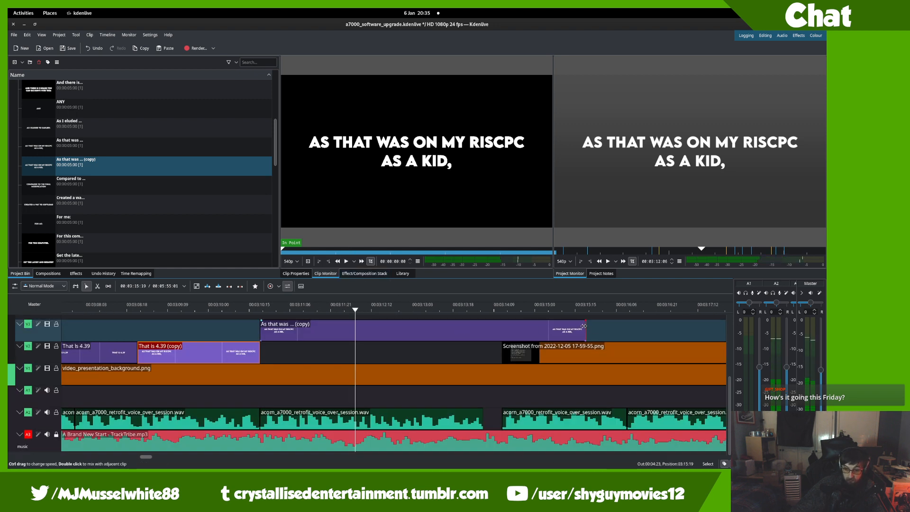
drag(583, 326, 482, 332)
key(space)
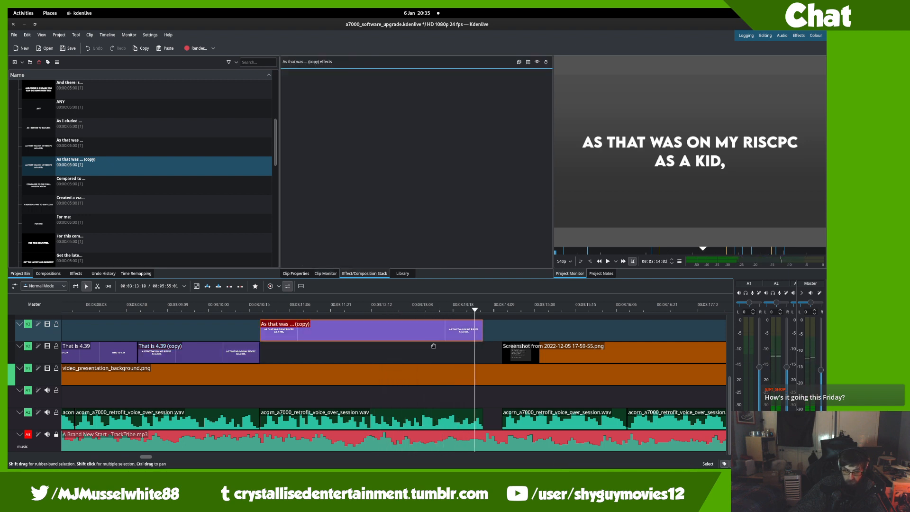
drag(433, 346, 433, 352)
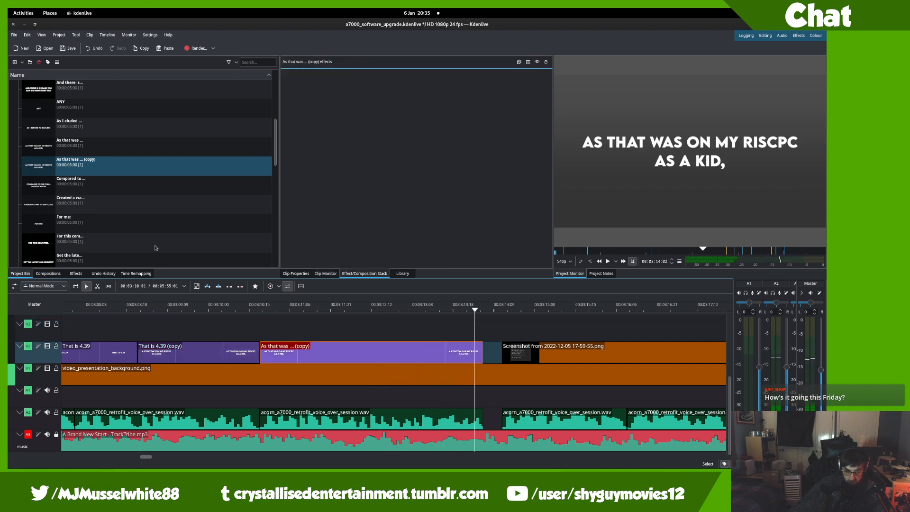
- Play the voice-over from the start of the "As that was... (copy)" clip and shorten the clip to the end of the first phrase
click(251, 305)
key(space)
click(266, 308)
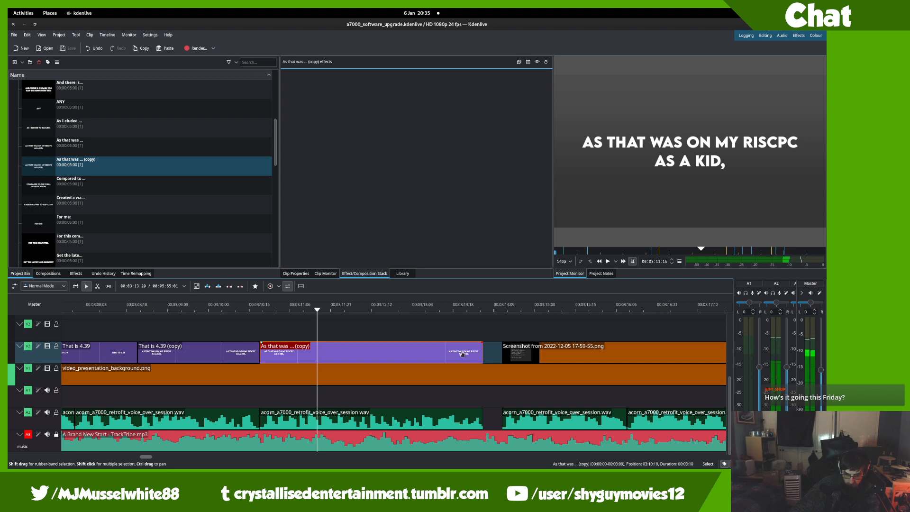
drag(482, 354, 317, 352)
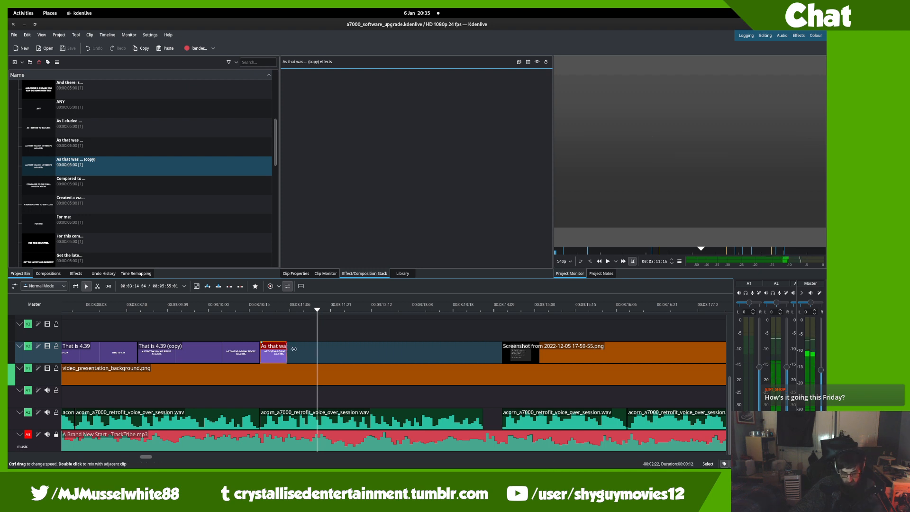
- Replace the text of the "As that was... (copy)" title with "AND IT OFFERS THE BEST", centre it in the frame, and update the title
double_click(192, 171)
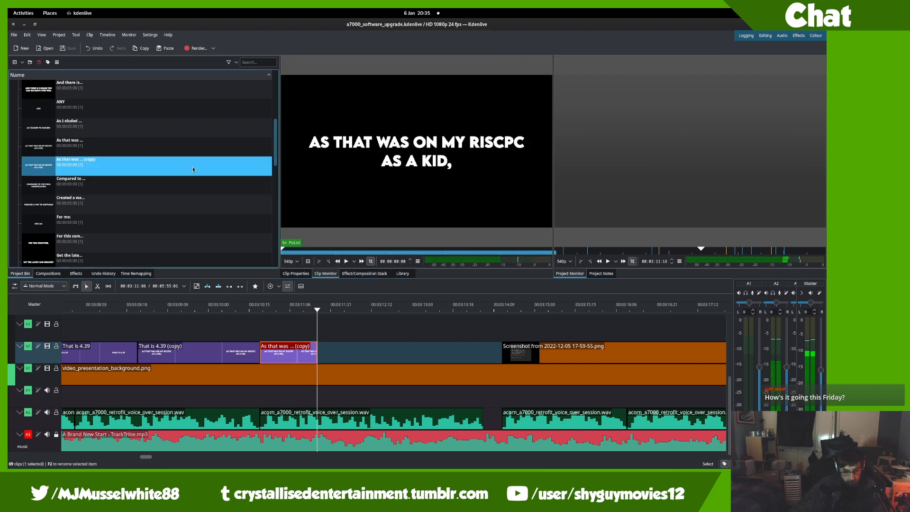
double_click(392, 241)
key(ctrl+a)
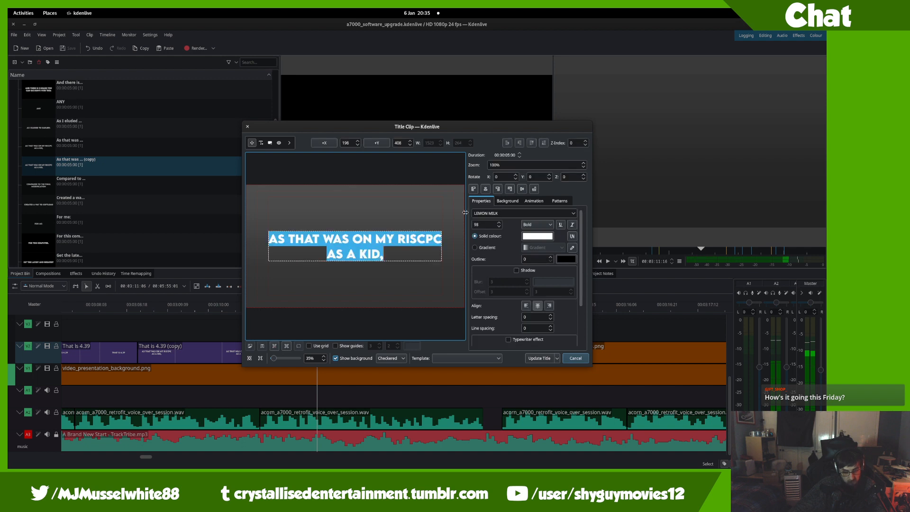
text(AND IT OFFER)
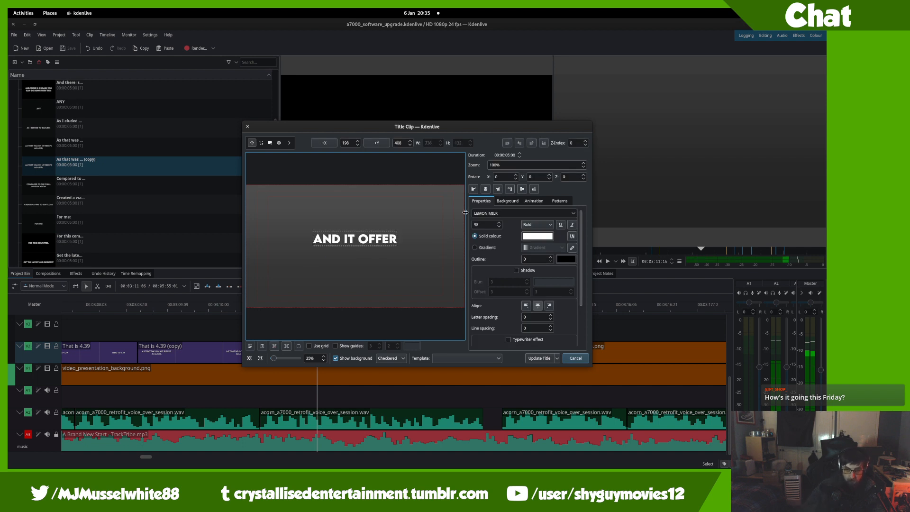
text(S THE BEST)
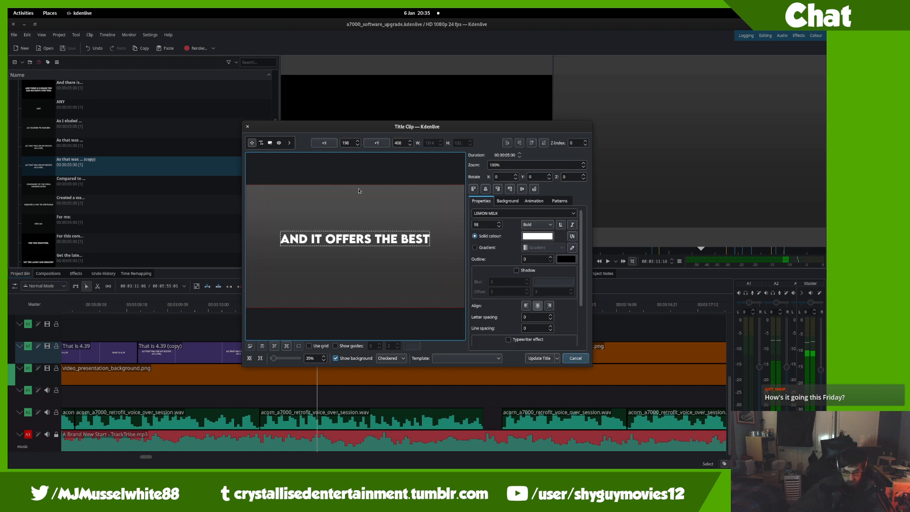
click(334, 194)
click(354, 229)
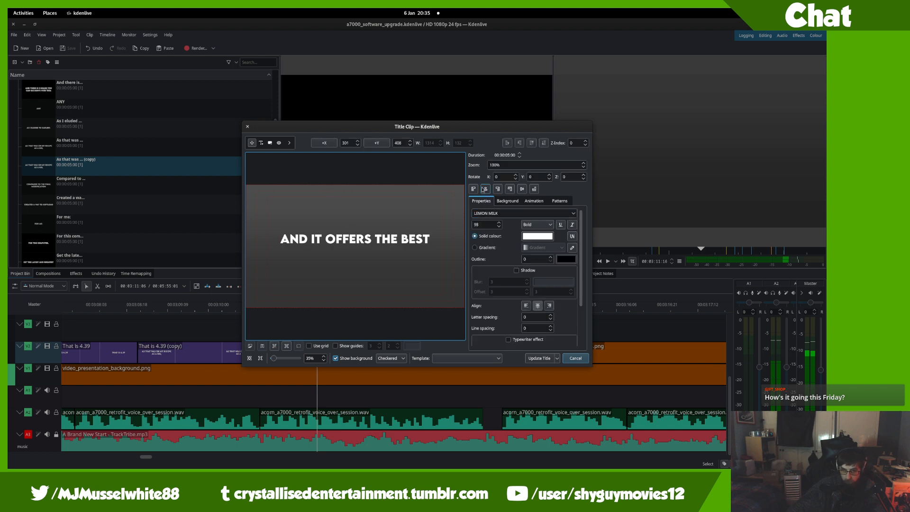
click(523, 190)
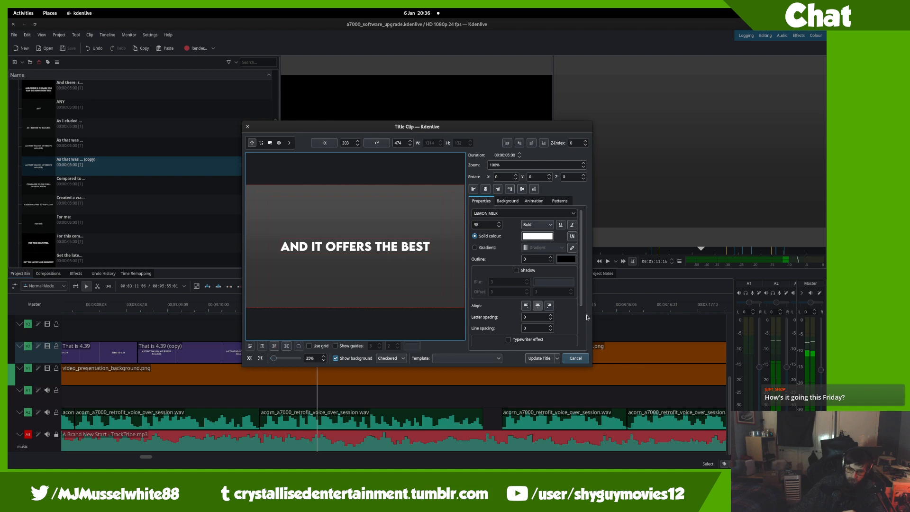
click(537, 359)
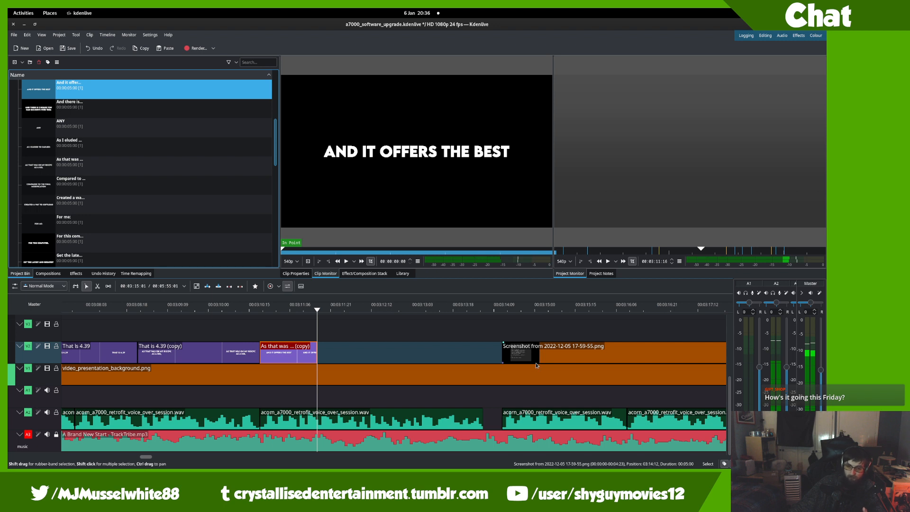
- Play the "AND IT OFFERS THE BEST" clip against the voice-over and duplicate its title in the bin
click(272, 329)
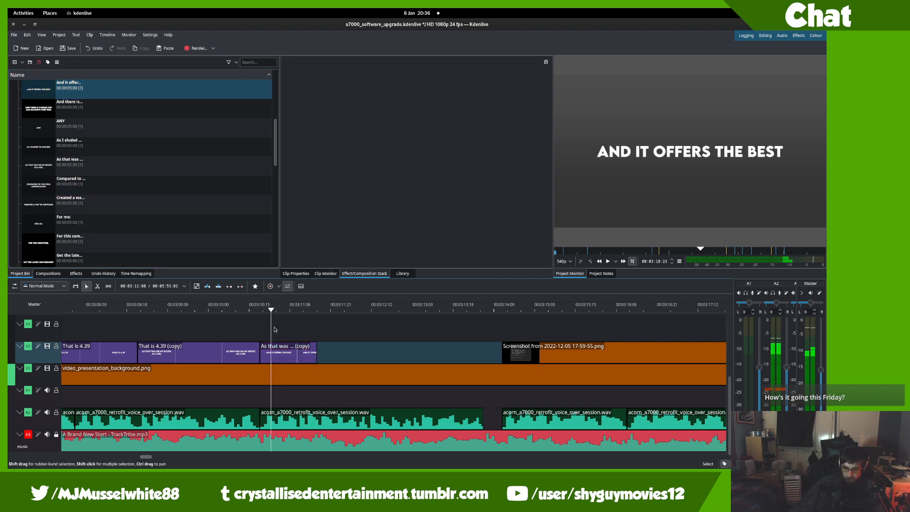
key(space)
click(274, 327)
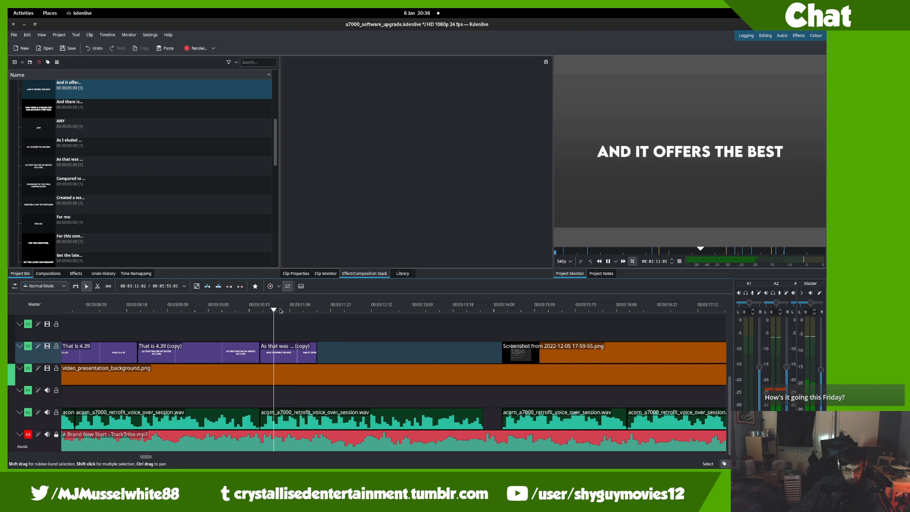
key(space)
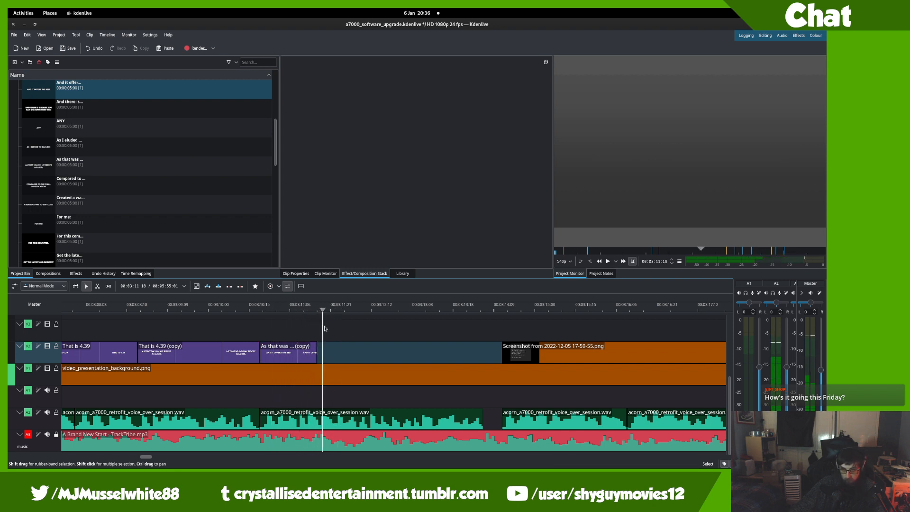
right_click(102, 92)
click(137, 122)
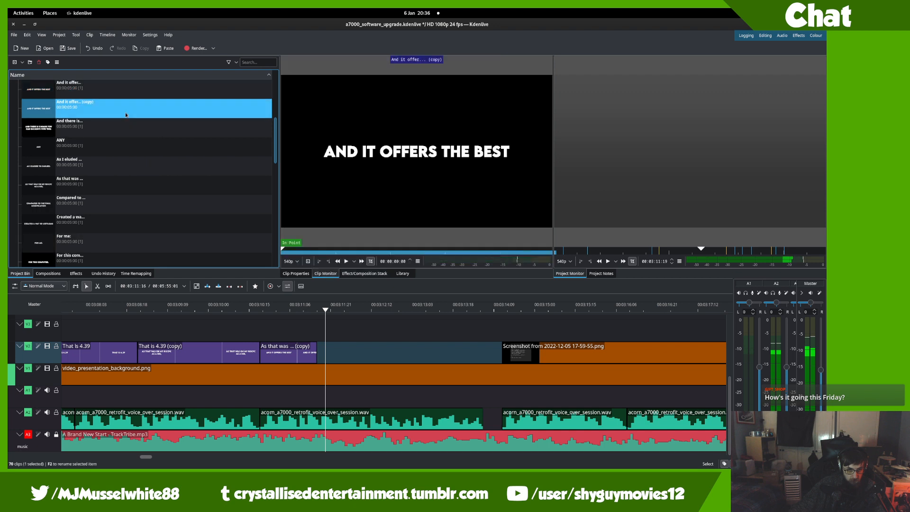
- Replace the text of the duplicated "And it offer... (copy)" title with "NEW FEATURES/COMPATIBILITY RATIO.", centre it in the frame, and update the title
double_click(126, 114)
double_click(379, 234)
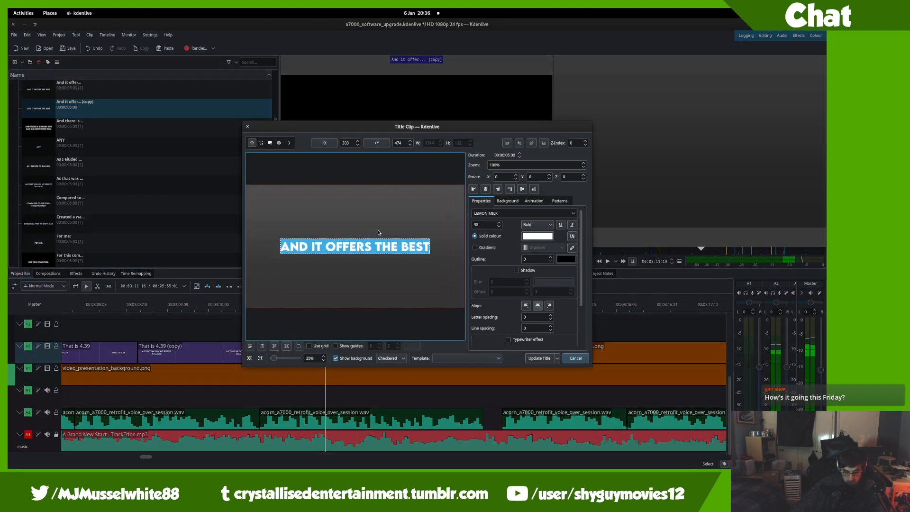
text(NEW FE)
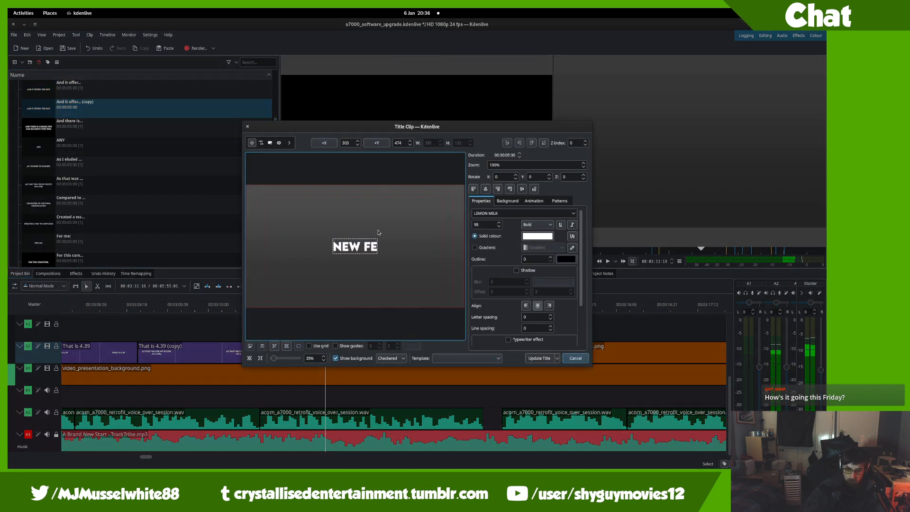
text(ATURES/COMPATIBILITY)
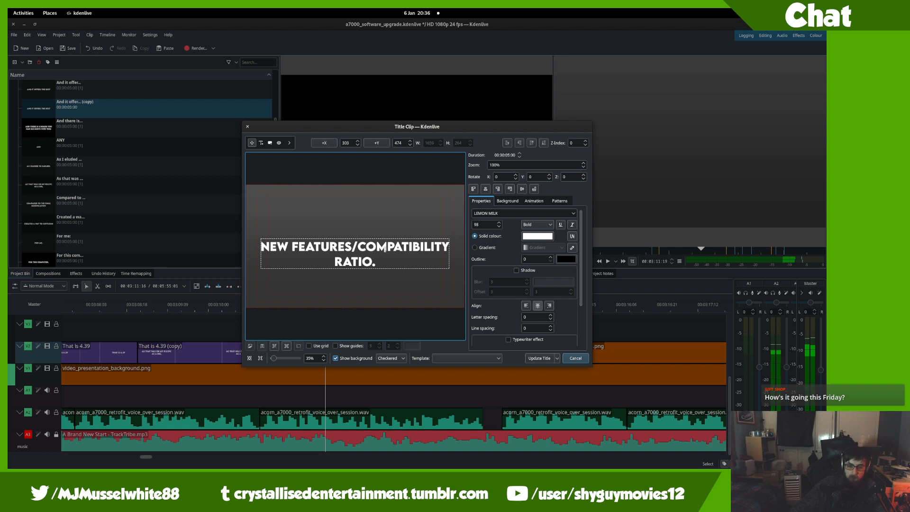
click(392, 276)
click(395, 262)
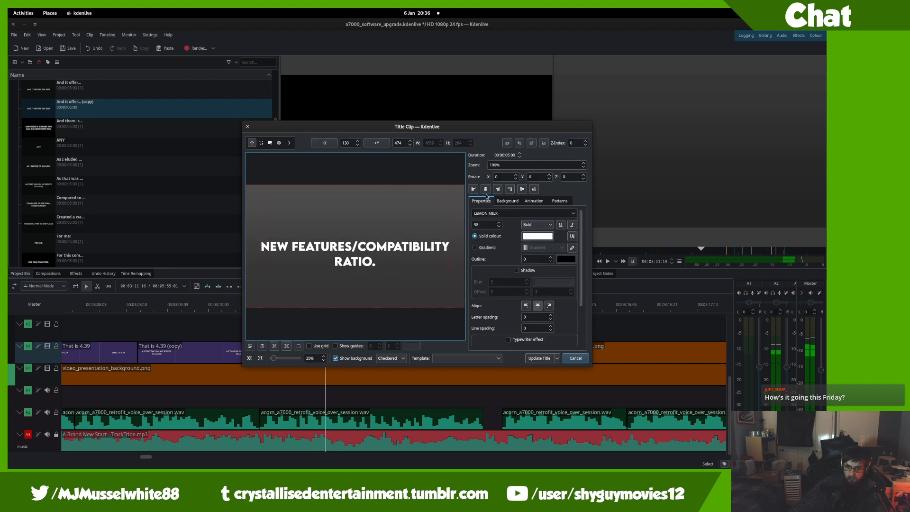
click(523, 188)
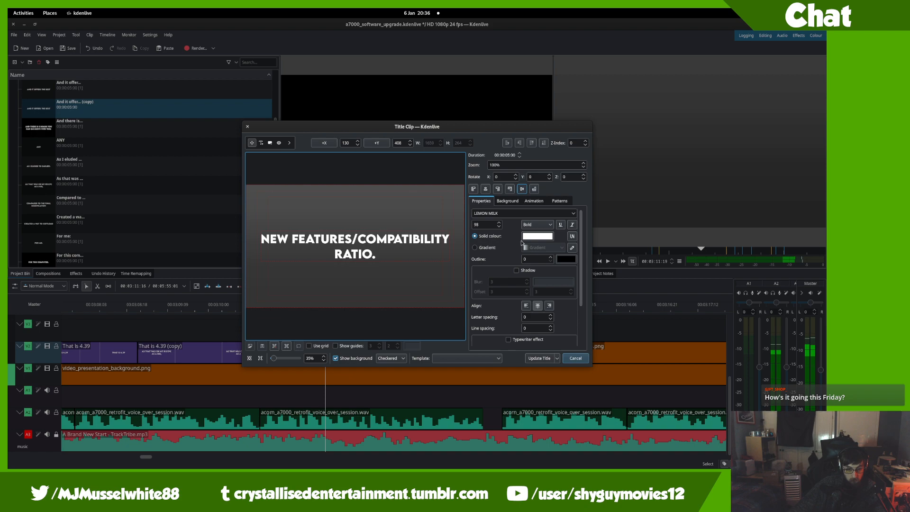
click(540, 356)
- Switch to Firefox and open the YouTube home page in a new tab
key(super)
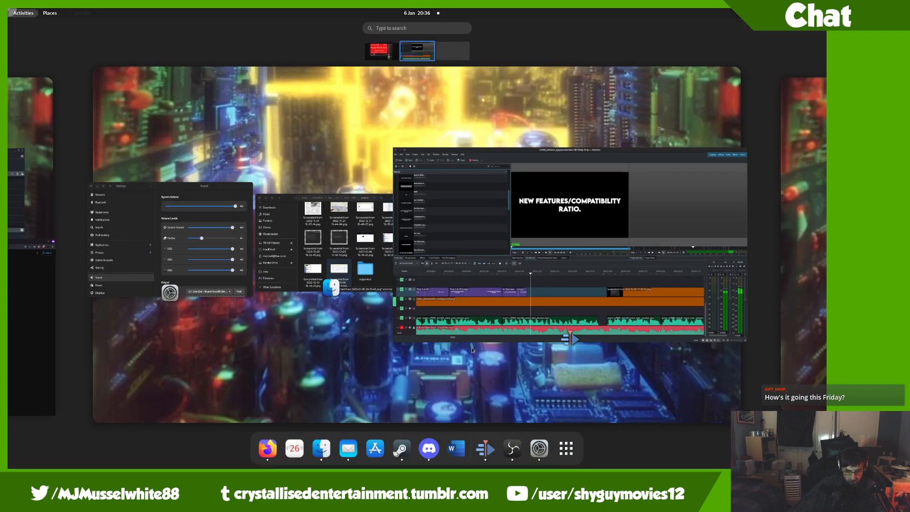
scroll(471, 350, up, 1)
click(443, 324)
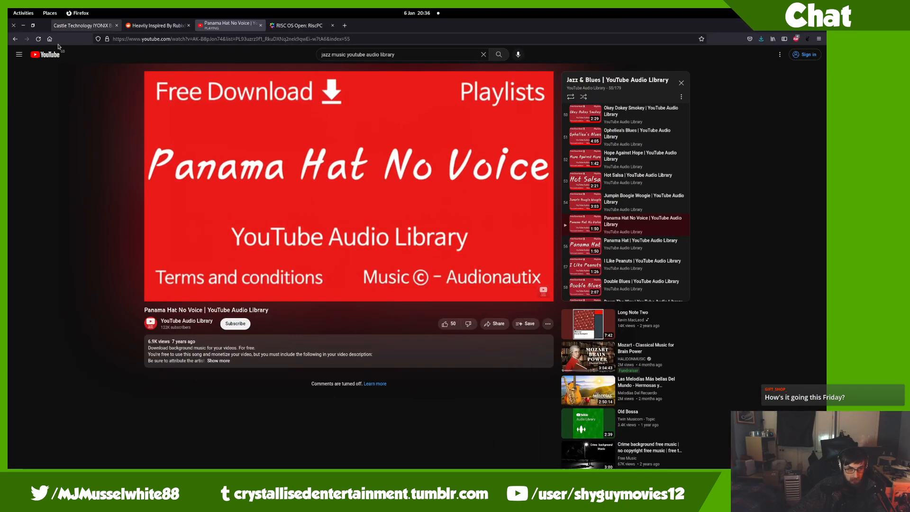
middle_click(51, 53)
click(298, 25)
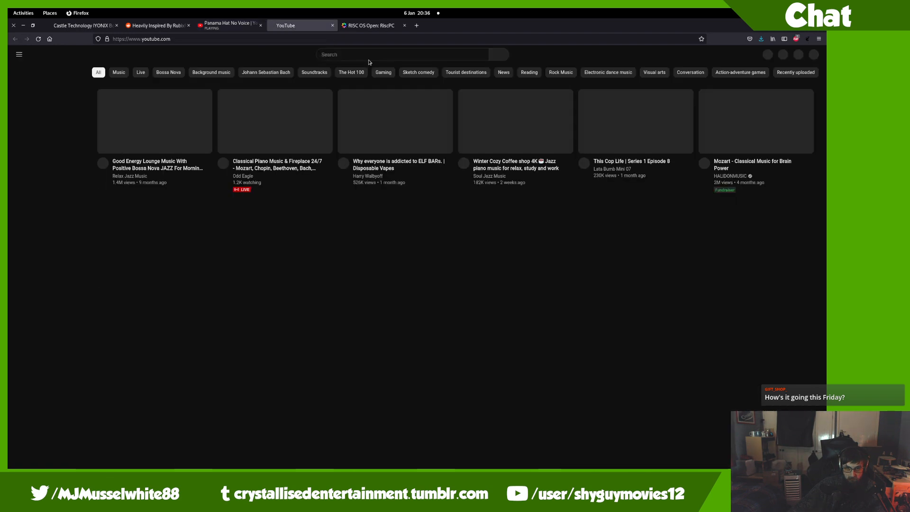
- Search YouTube for "intel mac performace/watt" and look through the results
click(389, 50)
text(u)
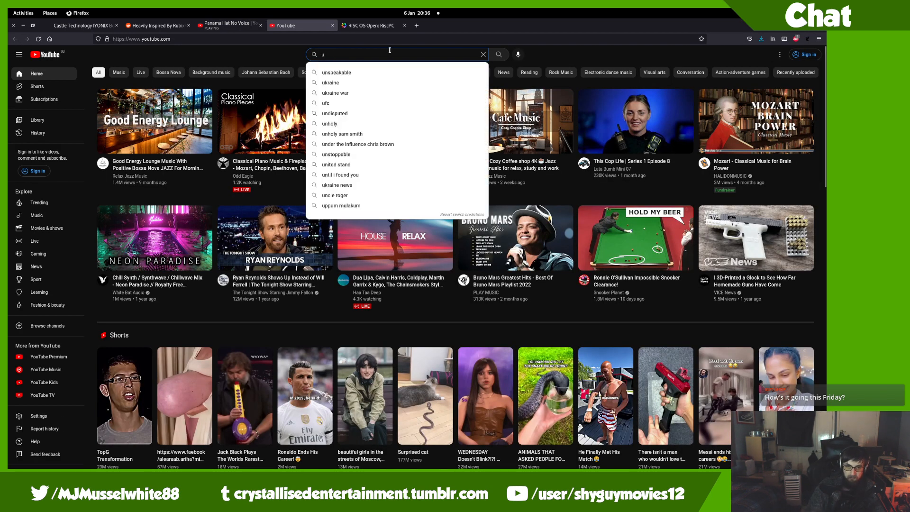
key(BackSpace)
text(intel ma)
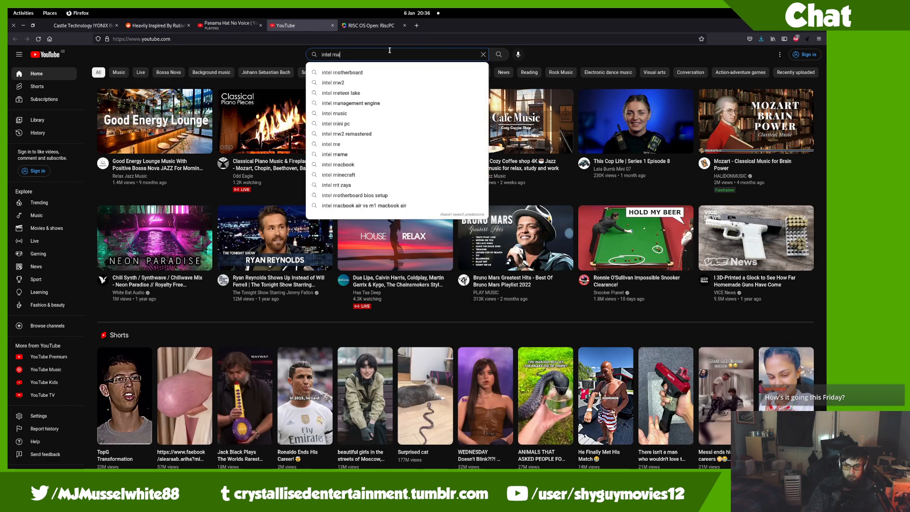
text(c performac)
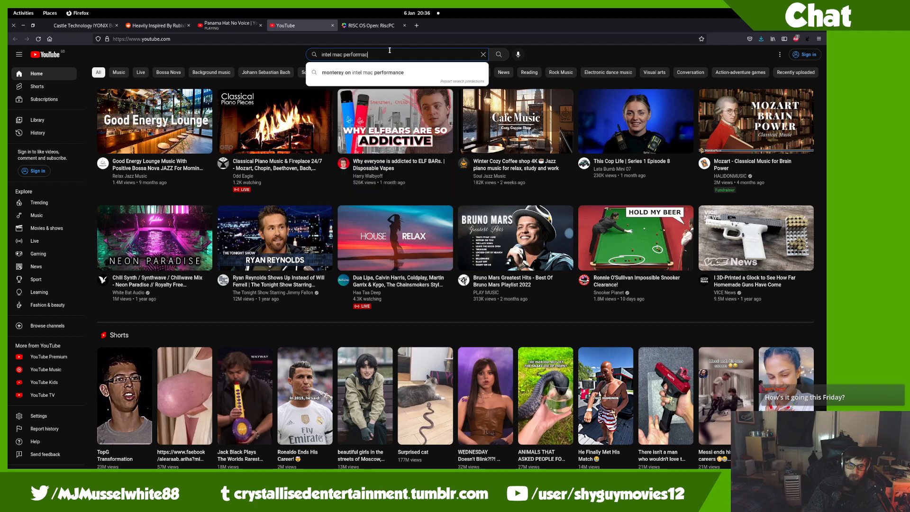
text(e/wat)
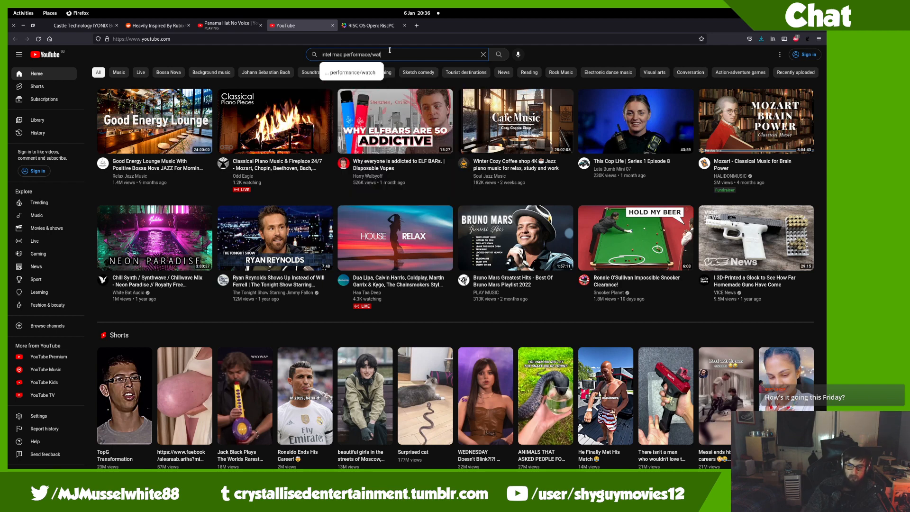
key(Return)
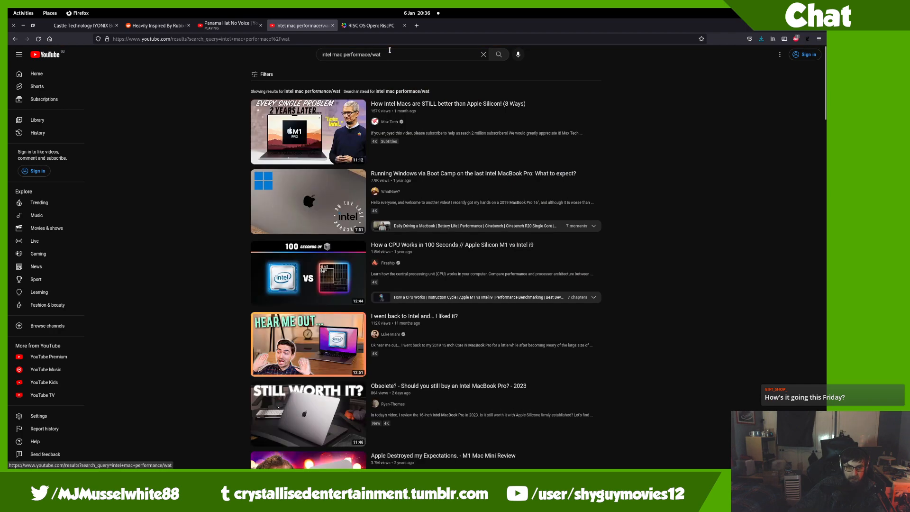
text(t)
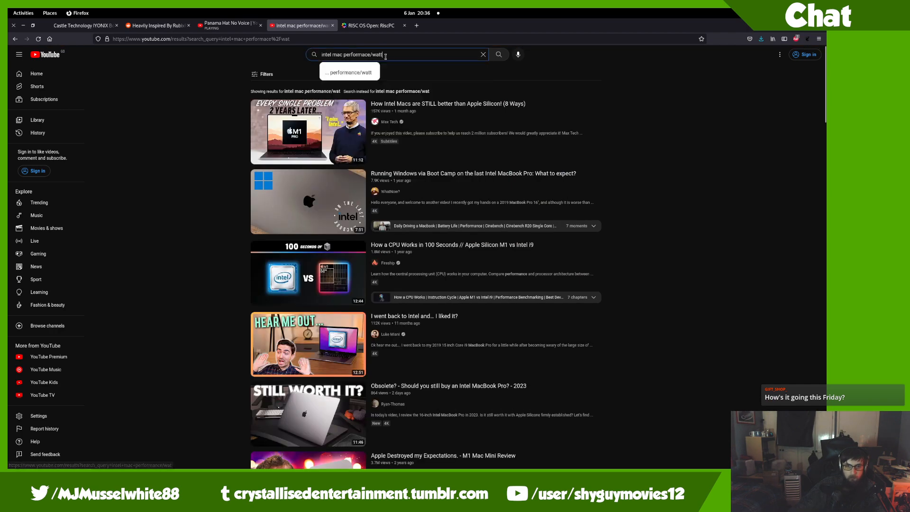
key(Return)
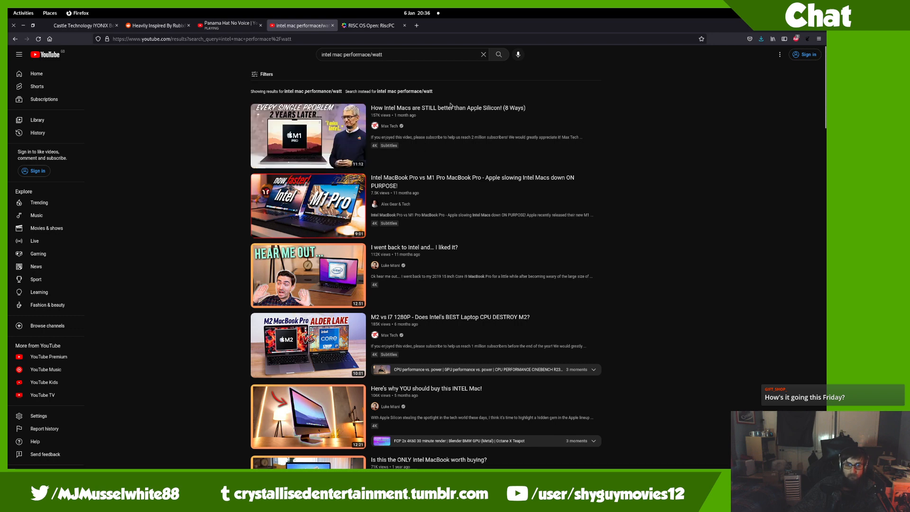
scroll(469, 119, down, 8)
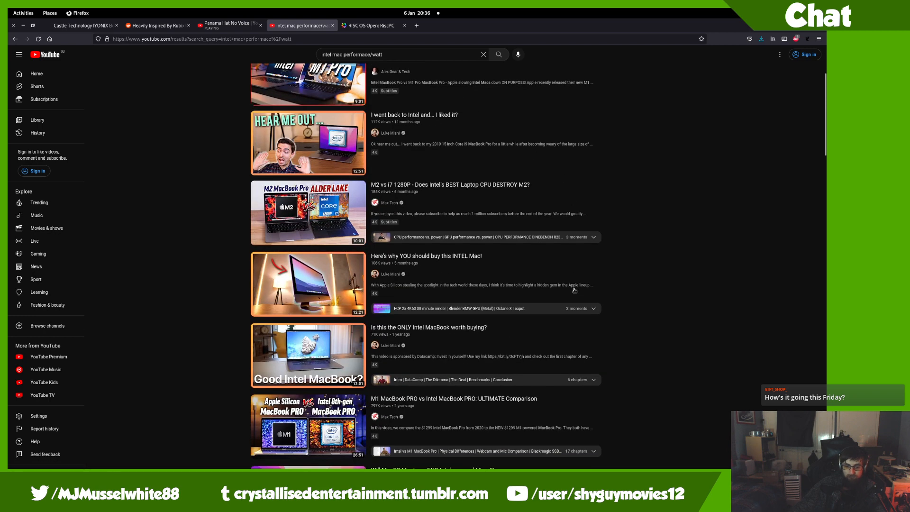
scroll(548, 262, up, 7)
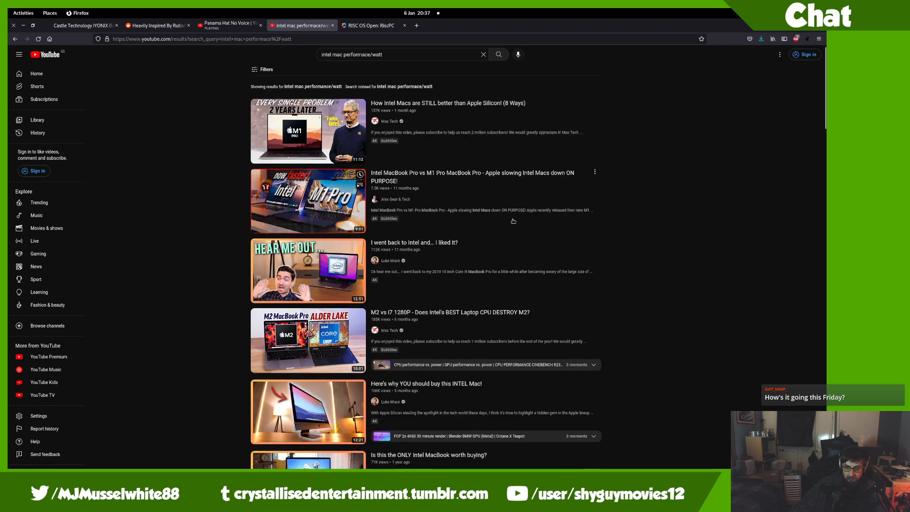
scroll(474, 213, down, 5)
- Search YouTube for "intel macbook pro announcement" and open the video "Apple WWDC 2005-The Intel Switch Revealed"
click(388, 52)
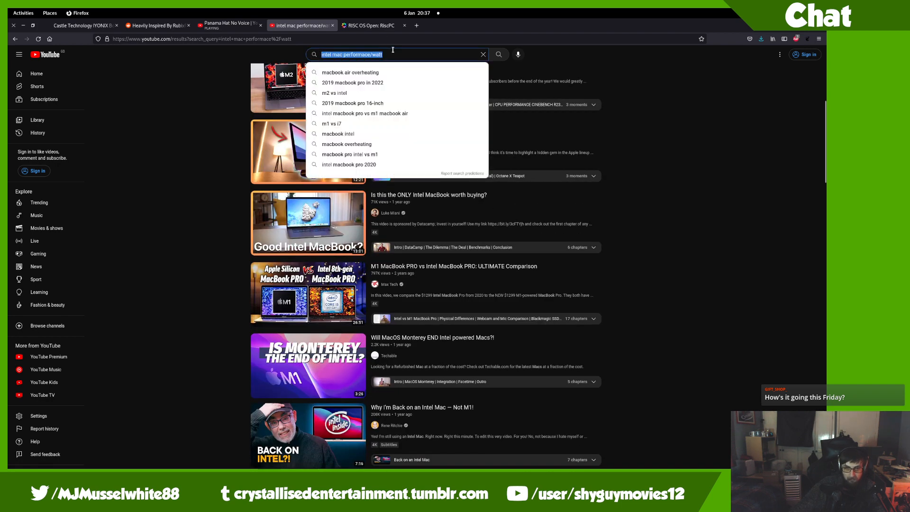
click(384, 49)
click(385, 53)
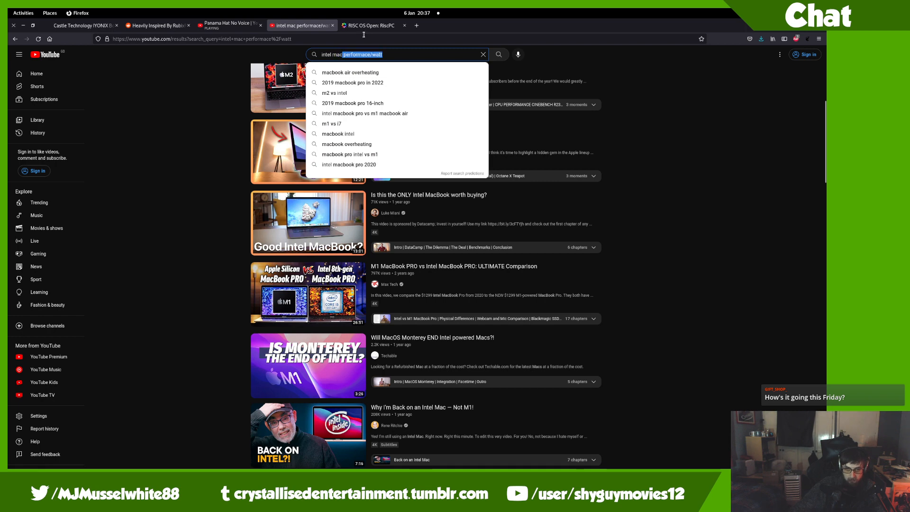
text(book pro anno)
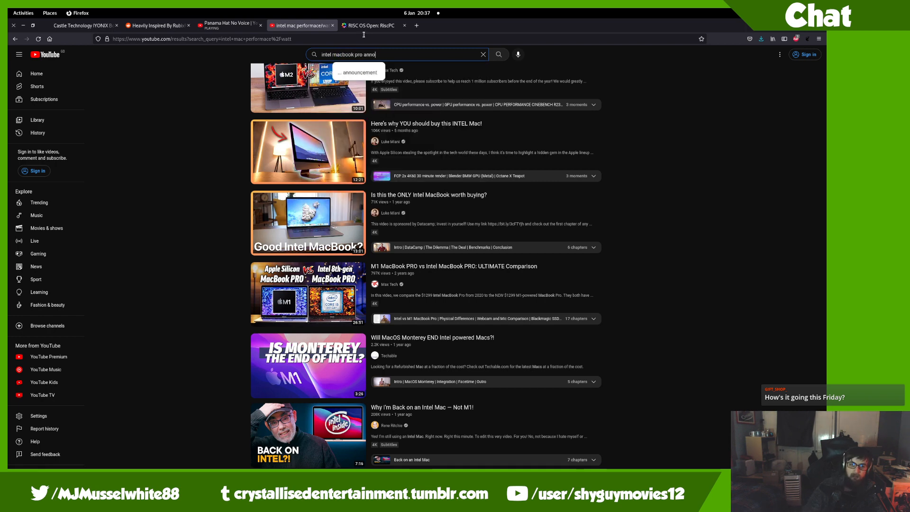
text(uncement)
key(Return)
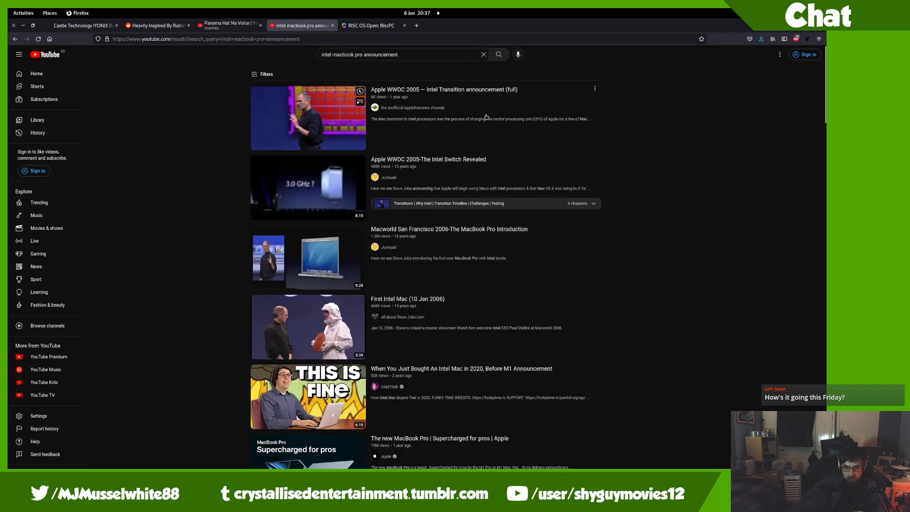
click(504, 183)
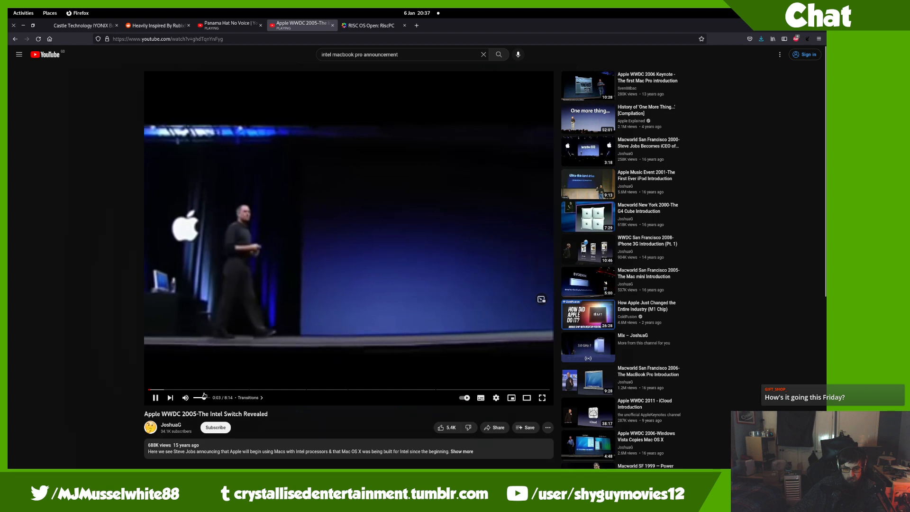
- Skip through the WWDC 2005 video to the "G5 ?" laptop slide and play that section, pausing it briefly
click(263, 320)
key(Right)
key(Right)
key(Right)
key(Right)
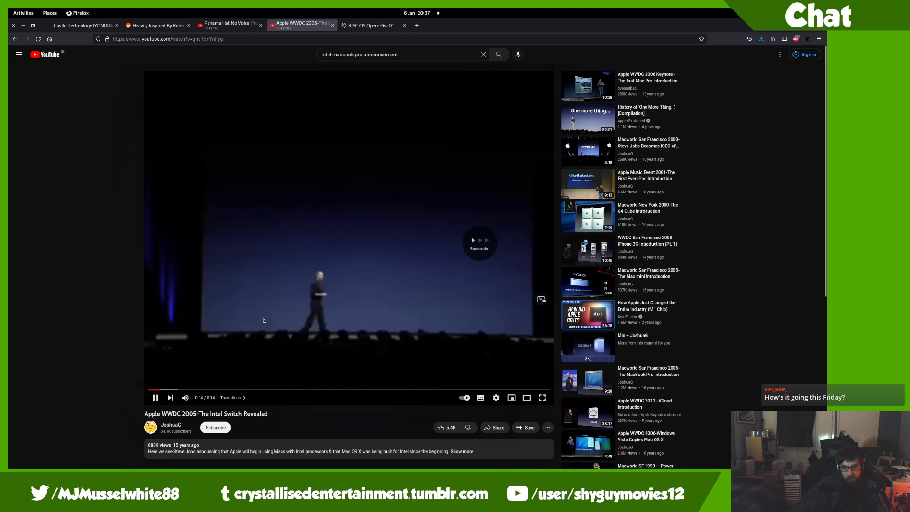
key(Right)
key(Right)
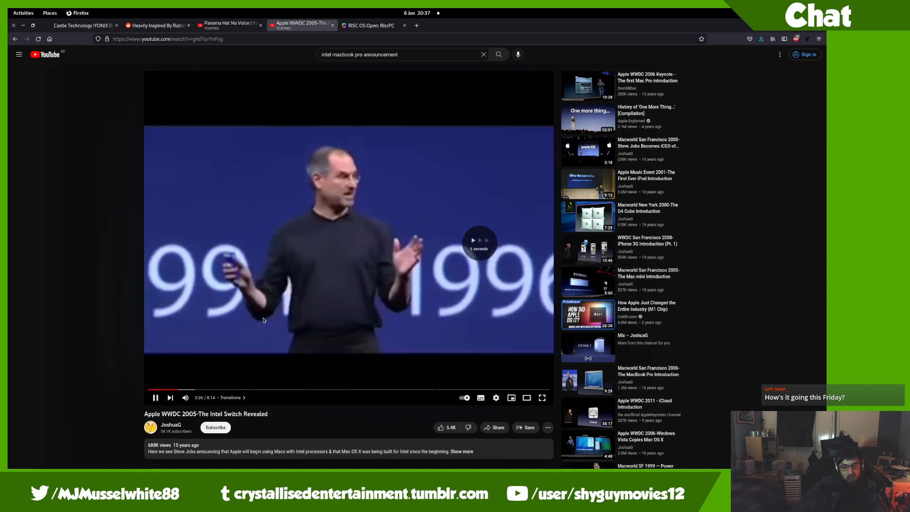
key(Down)
key(Right)
key(Right)
key(Right)
key(Right)
key(Right)
key(Right)
key(Right)
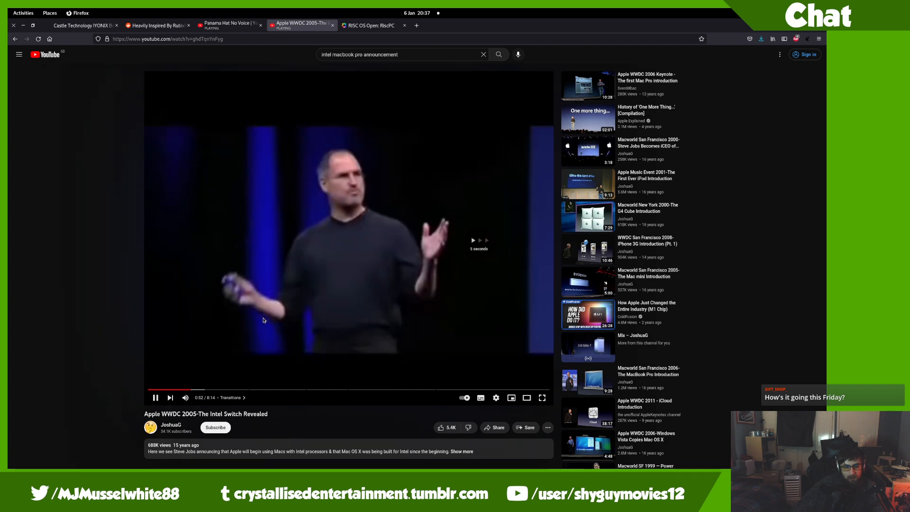
key(Right)
key(Right)
key(Right)
key(Right)
key(Right)
key(Right)
key(Right)
key(Right)
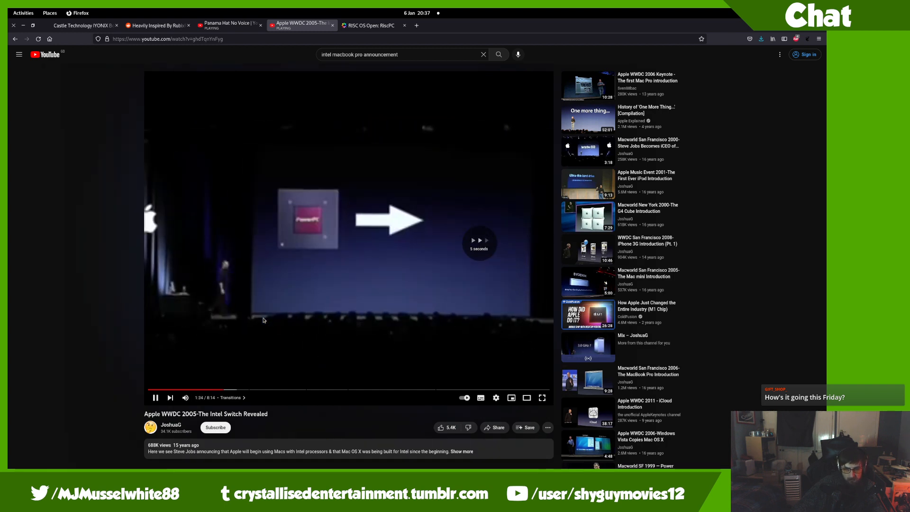
key(Right)
key(Right)
key(Right)
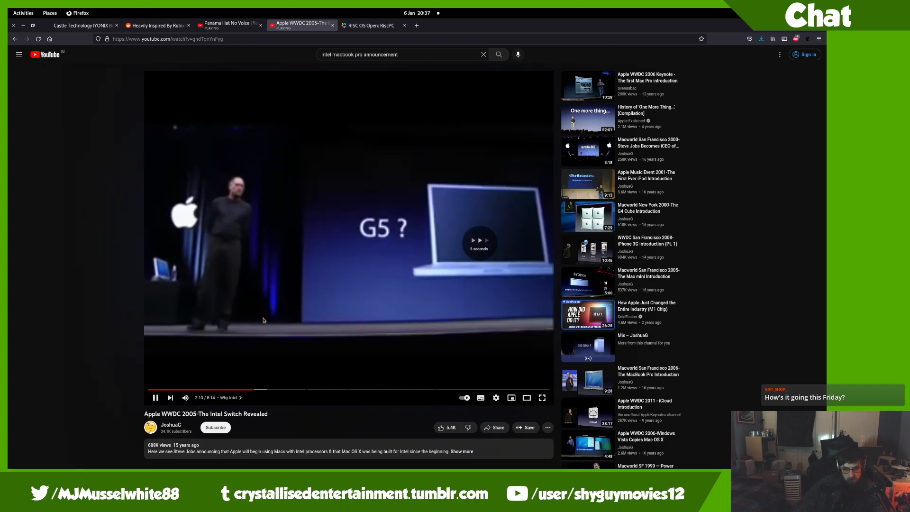
key(Right)
key(Left)
key(Left)
key(Left)
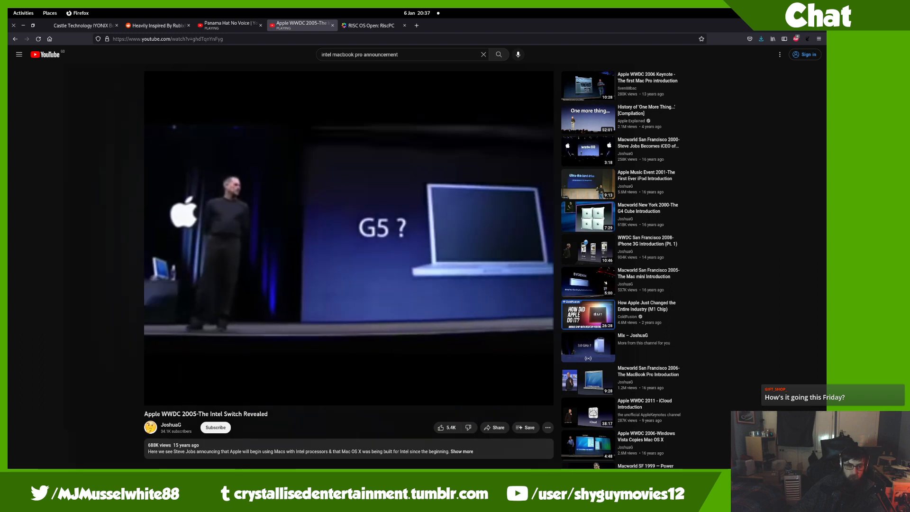
click(264, 320)
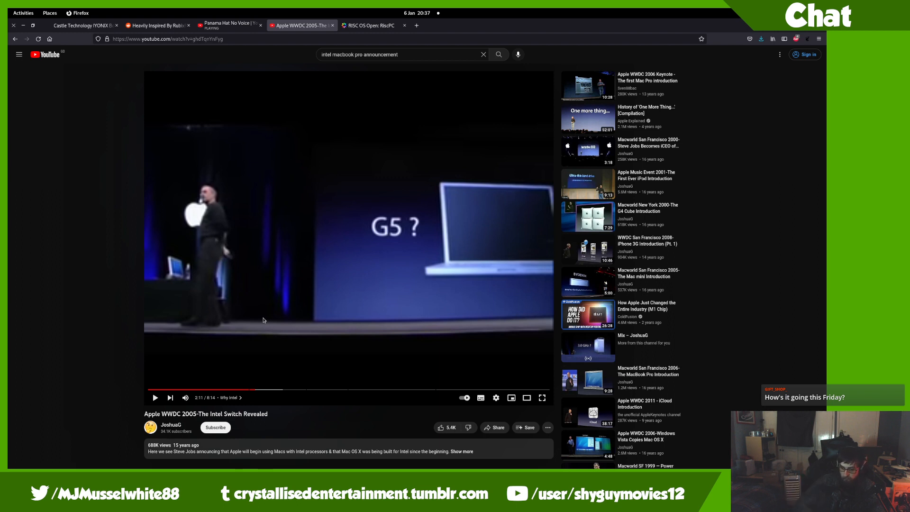
click(264, 320)
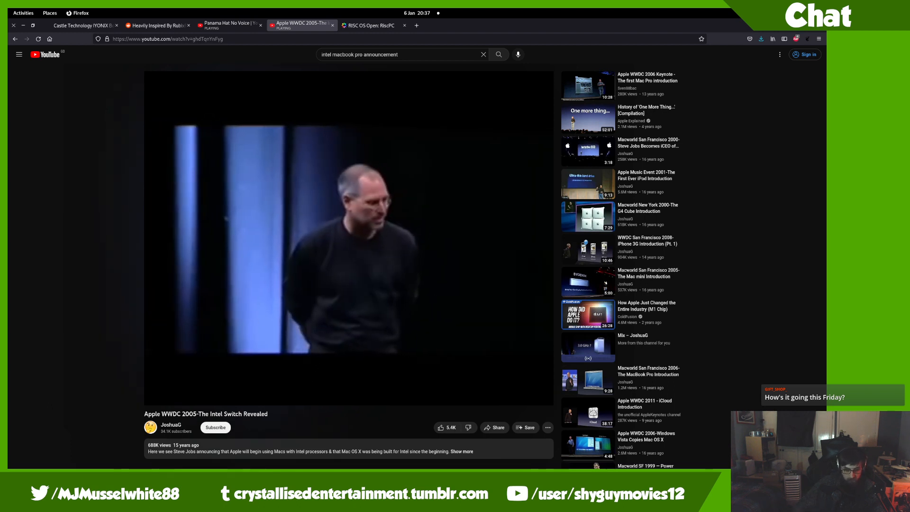
- Skip further ahead in the video to the "Performance per Watt" slide and pause there
key(Right)
key(Right)
key(Right)
key(Right)
key(Right)
key(Right)
key(Right)
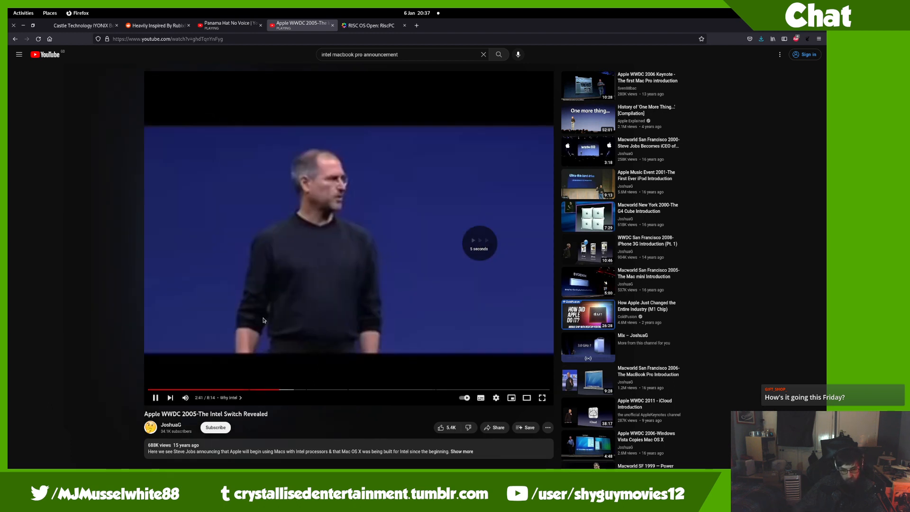
key(Right)
key(Right)
key(Left)
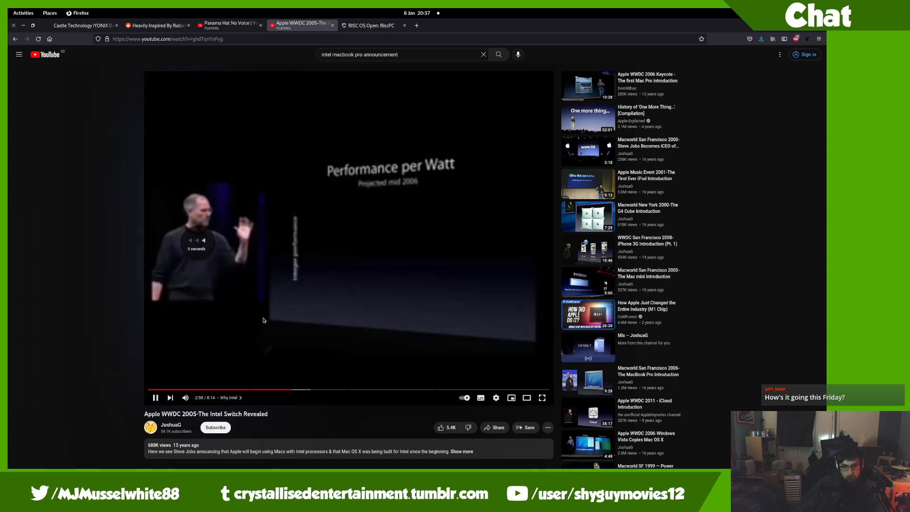
key(space)
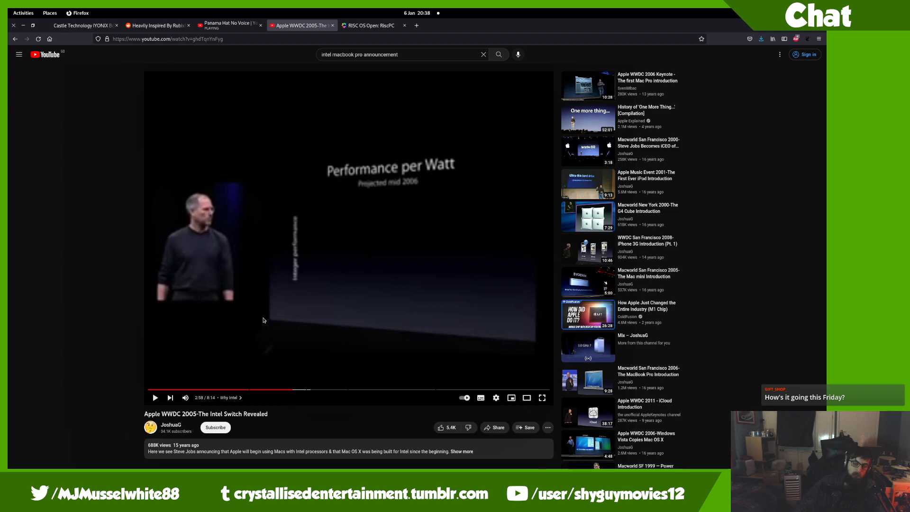
- Search the web for "price/performance ratio" in a new browser tab
click(417, 25)
text(price/performa)
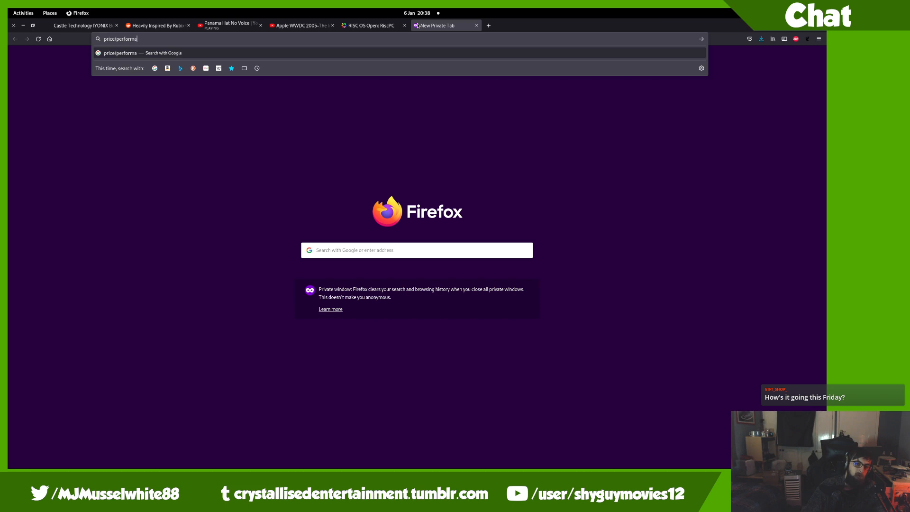
text(nce ratio)
key(Return)
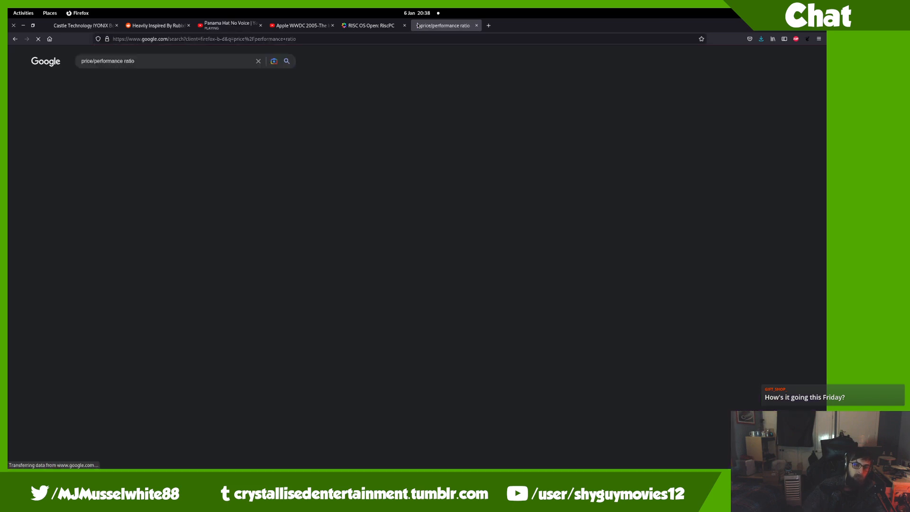
- Turn on shuffle for the Jazz & Blues YouTube playlist and skip to another track
click(230, 26)
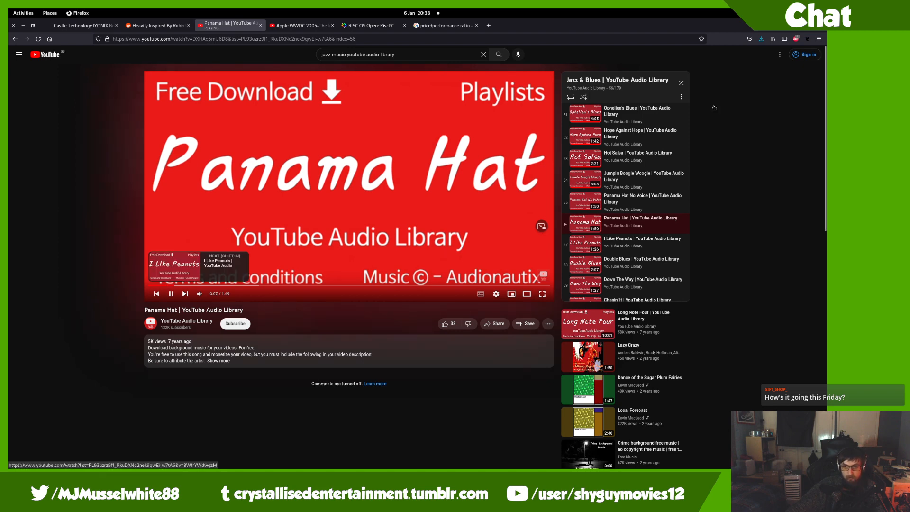
click(582, 96)
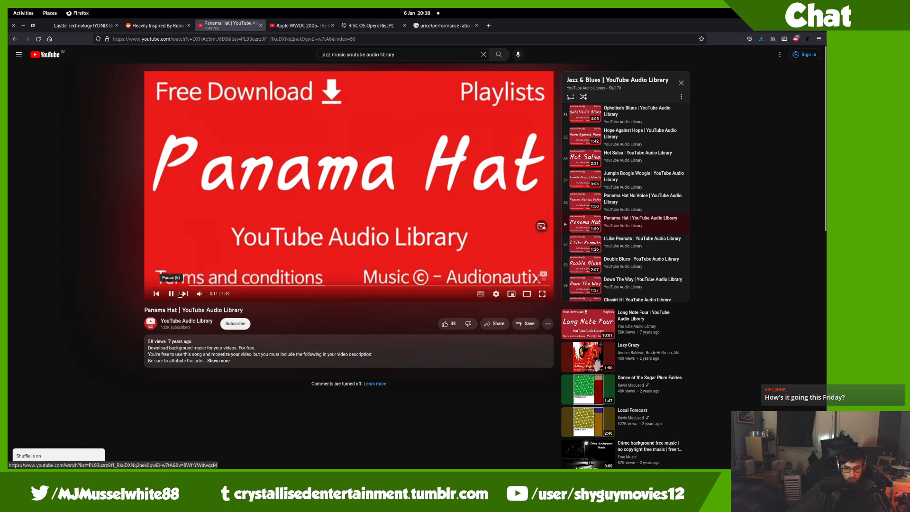
click(187, 294)
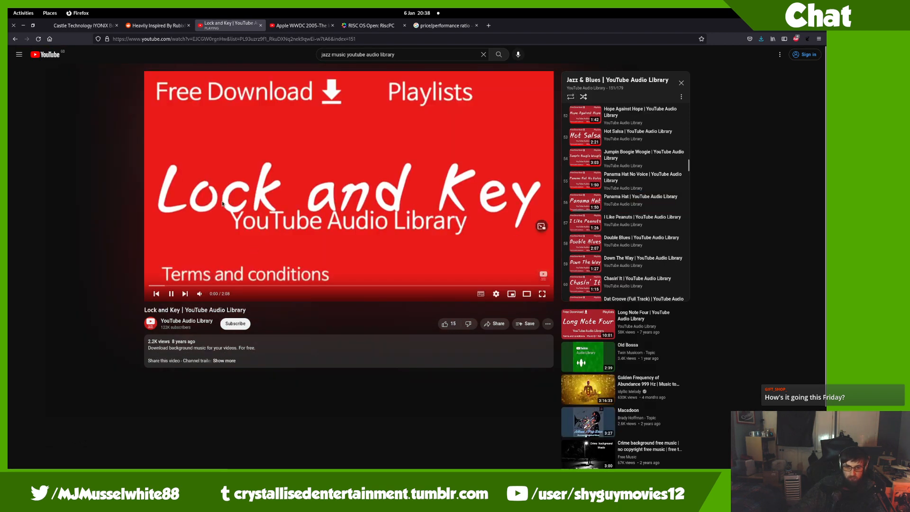
- Check how the search results write "price/performance ratio" and close that browser tab
click(430, 25)
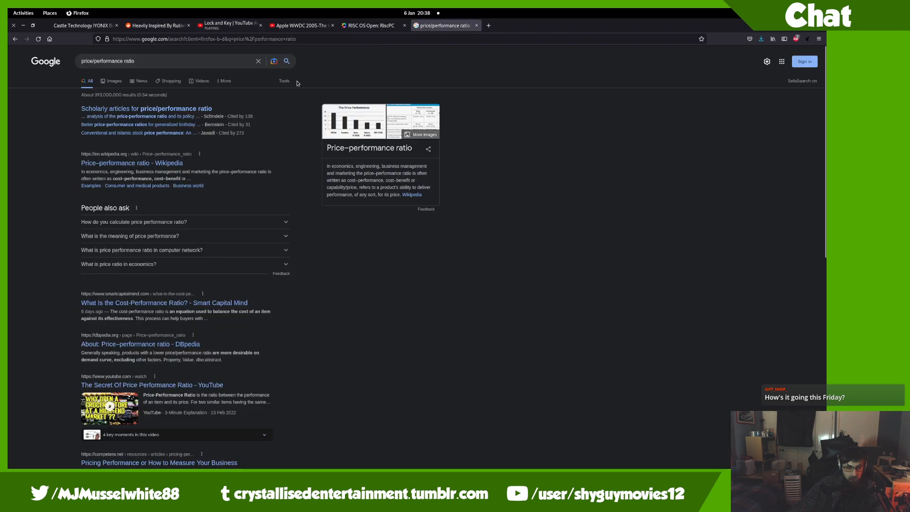
middle_click(425, 26)
- Switch to Kdenlive and replace the slash with a hyphen in the title clip, making it "NEW FEATURES-COMPATIBILITY RATIO."
mouse_move(8, 8)
scroll(11, 12, down, 1)
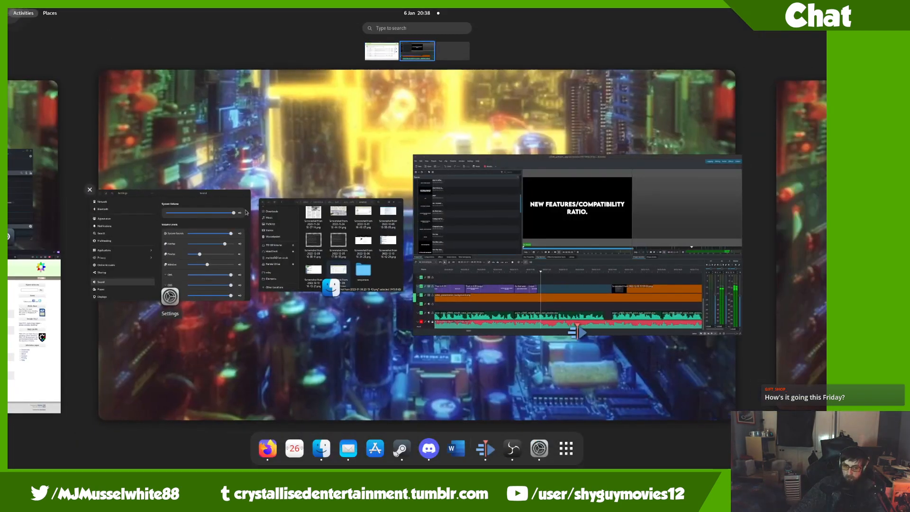
click(488, 227)
scroll(209, 192, up, 2)
scroll(208, 189, down, 2)
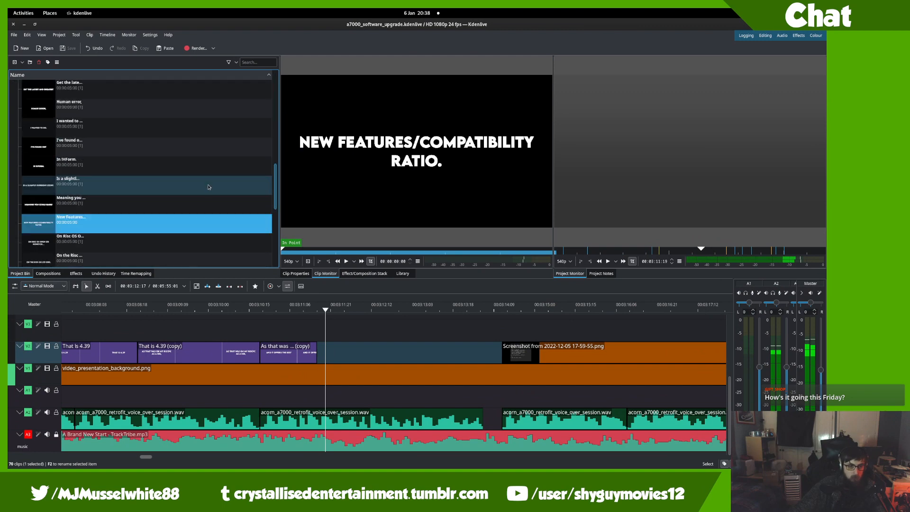
double_click(209, 224)
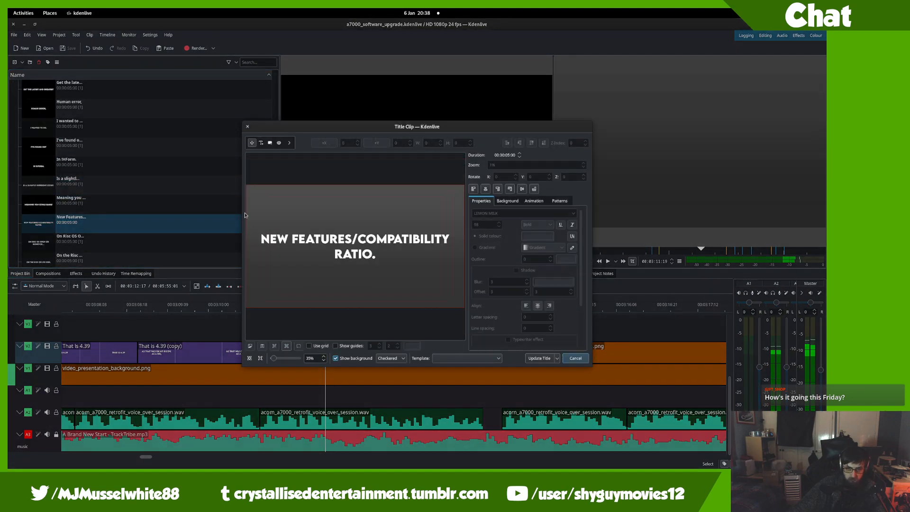
click(353, 239)
key(BackSpace)
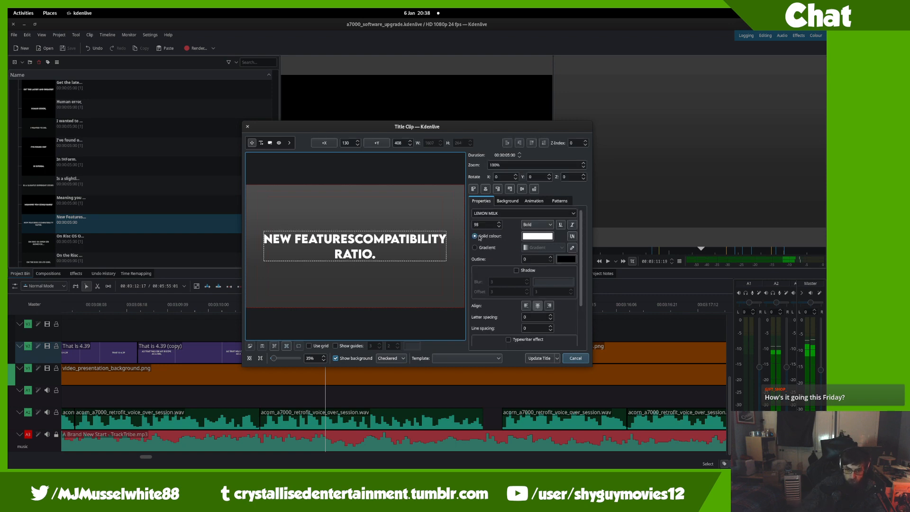
text(-)
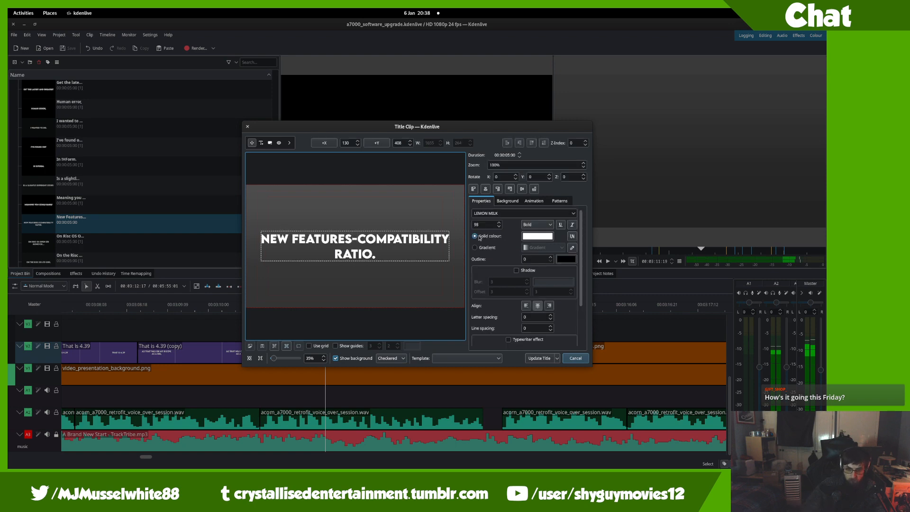
click(543, 358)
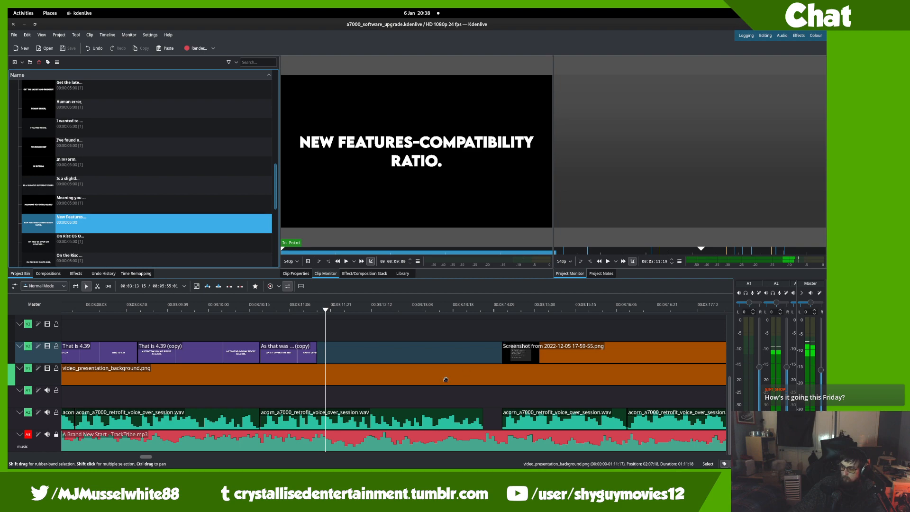
- Switch to Firefox and search the web for "price - performance" in a new tab
key(super)
click(455, 308)
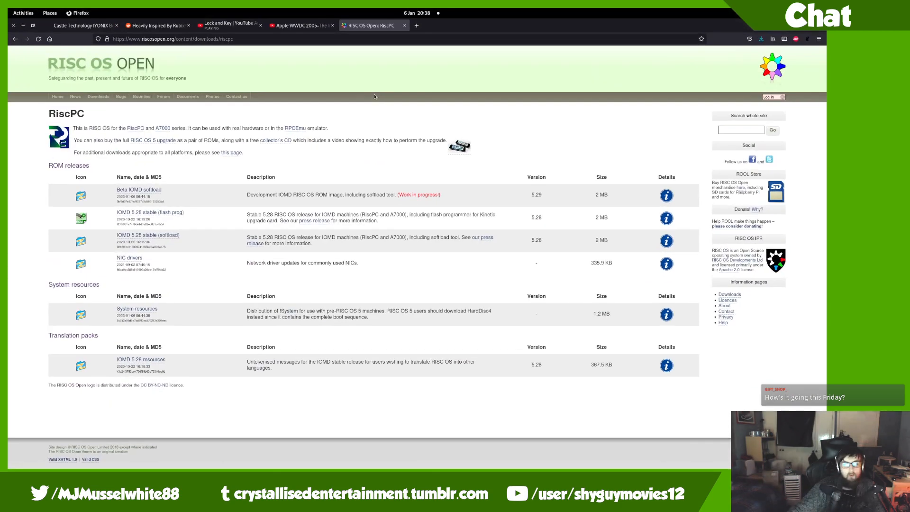
key(ctrl+t)
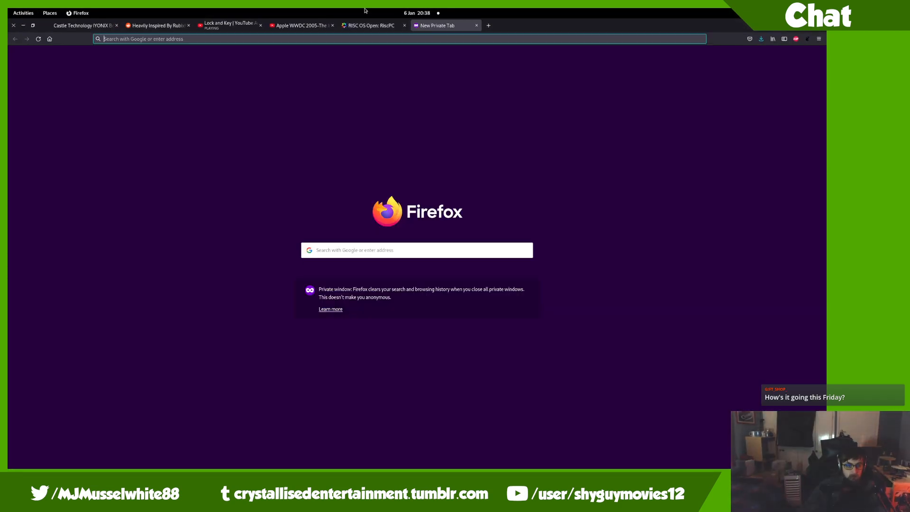
text(price - )
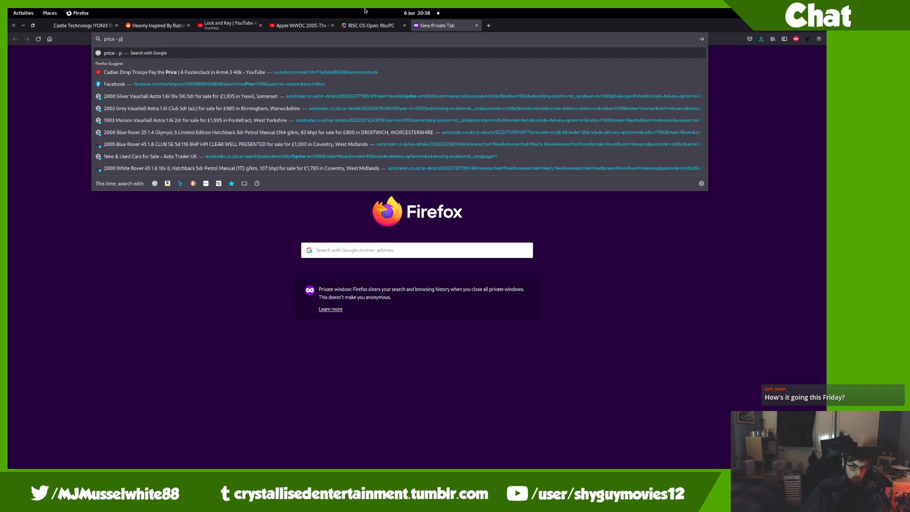
text(prerformance)
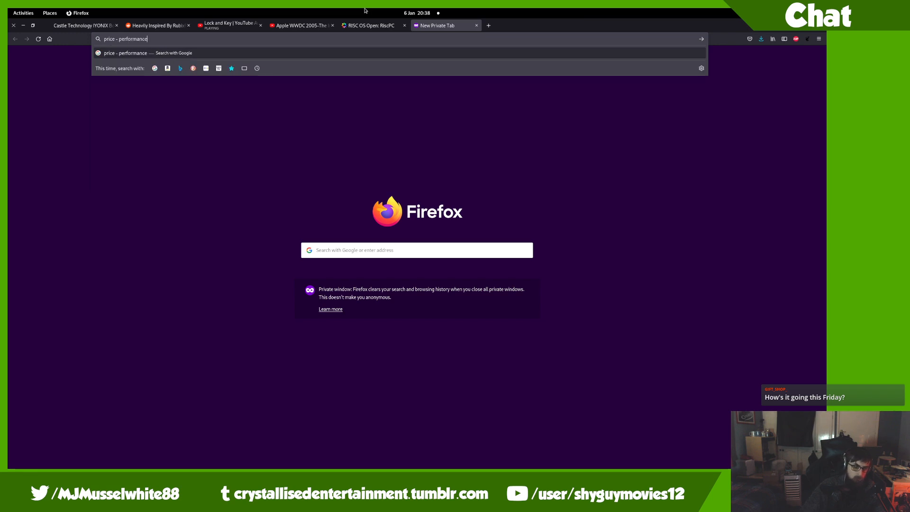
key(Return)
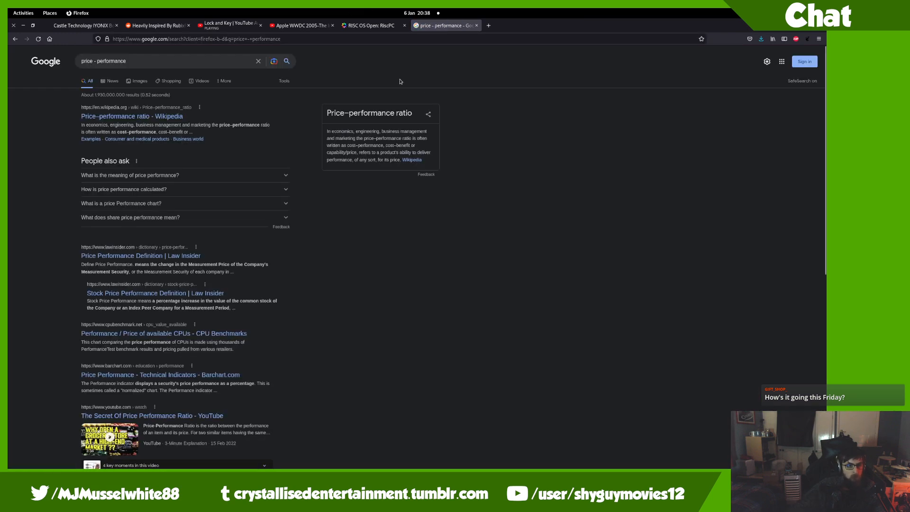
- Return to Kdenlive and place the "New Features..." title on the empty upper video track, starting where the "And it offers the best" title ends
key(alt+Tab)
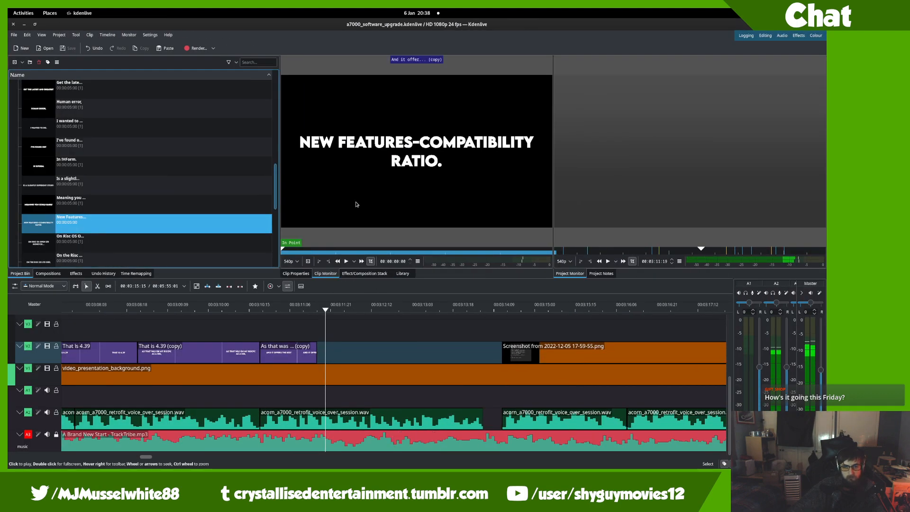
key(alt+Tab)
key(alt+Tab)
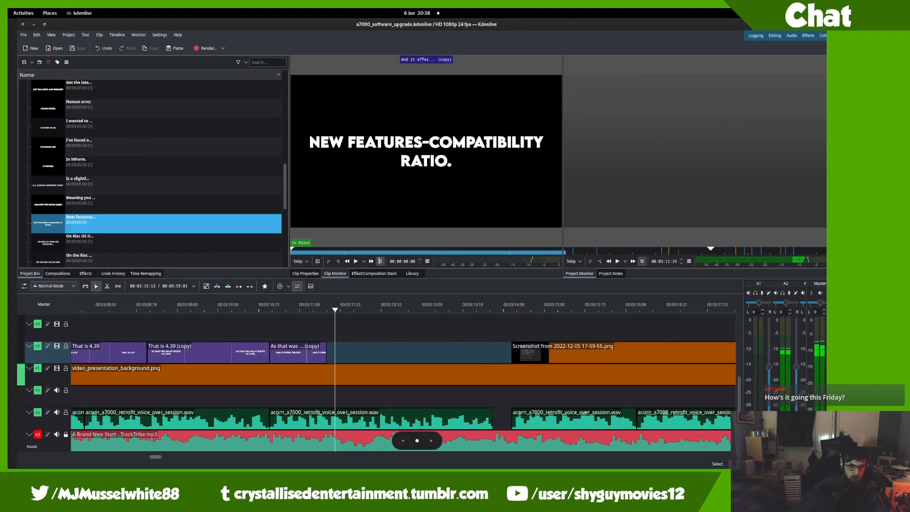
click(268, 322)
key(space)
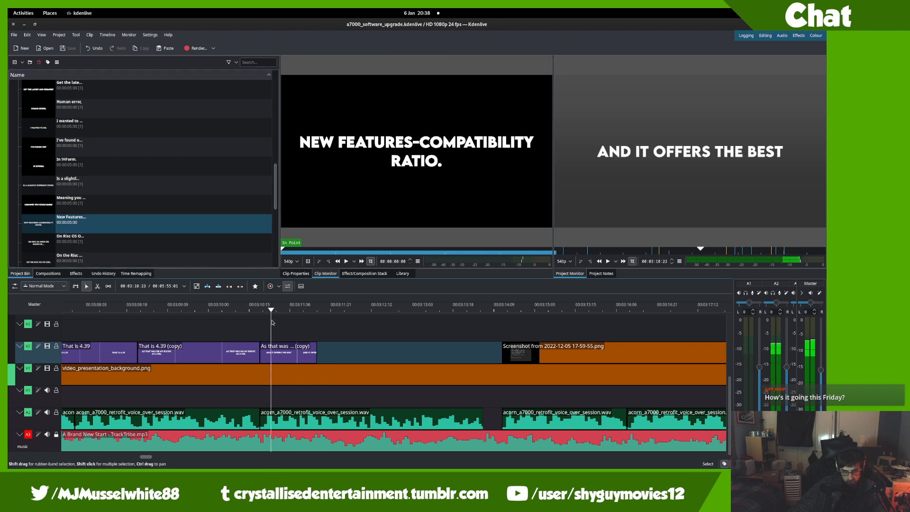
drag(169, 223, 325, 403)
scroll(346, 410, down, 3)
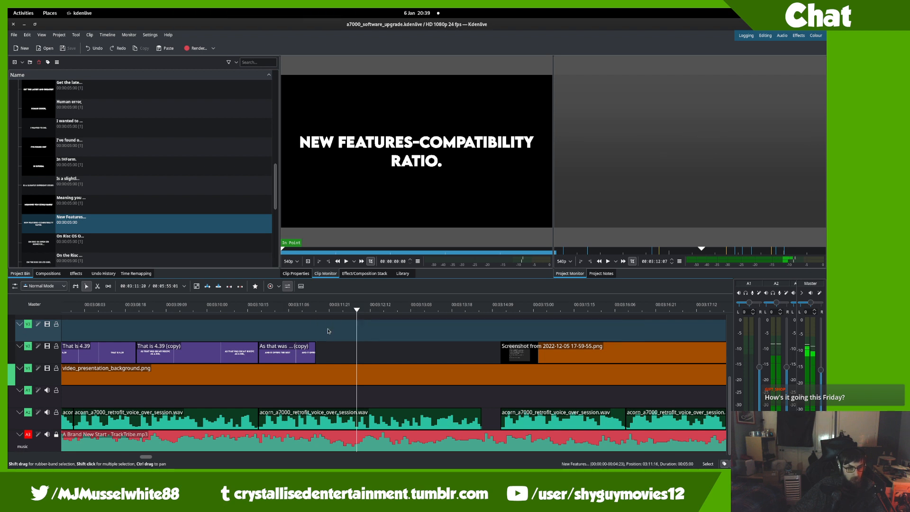
click(323, 333)
key(space)
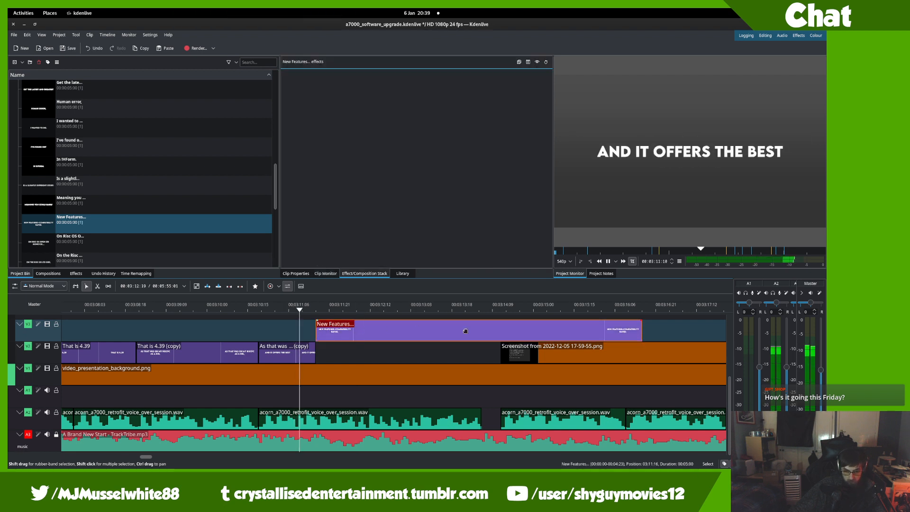
- Cut the "New Features..." title where its voice-over segment ends and delete the leftover part
key(x)
click(484, 332)
key(s)
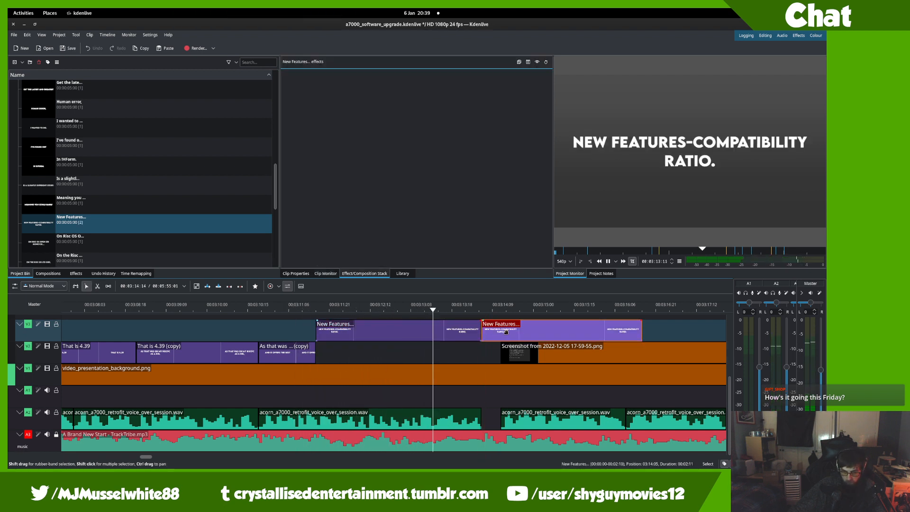
key(space)
key(Delete)
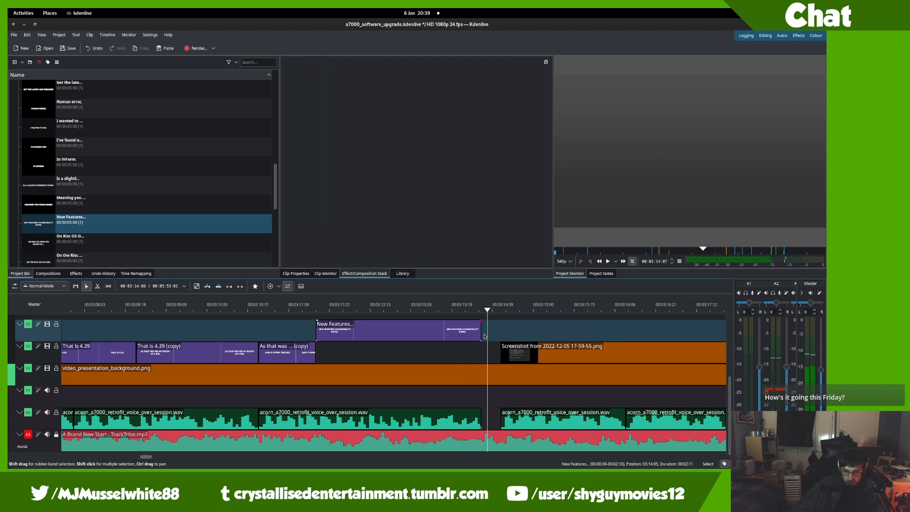
- Move the trimmed "New Features..." title down onto the track with the other titles and play on into the screenshot clip
click(464, 330)
drag(413, 332, 414, 353)
drag(511, 344, 385, 328)
key(space)
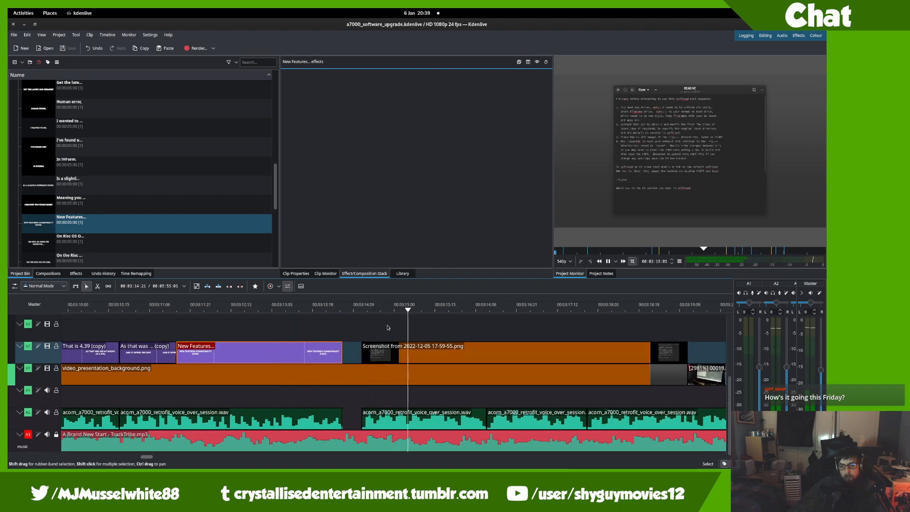
key(space)
drag(409, 320, 368, 323)
click(80, 274)
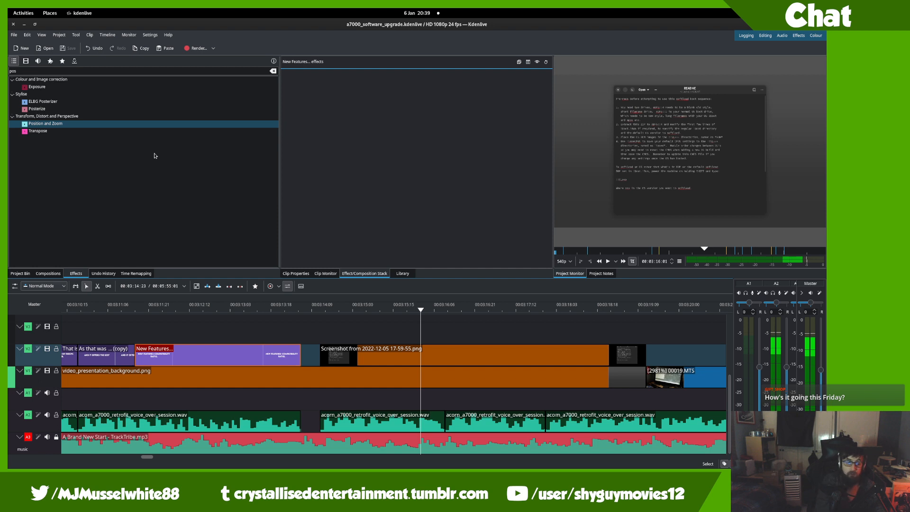
click(99, 122)
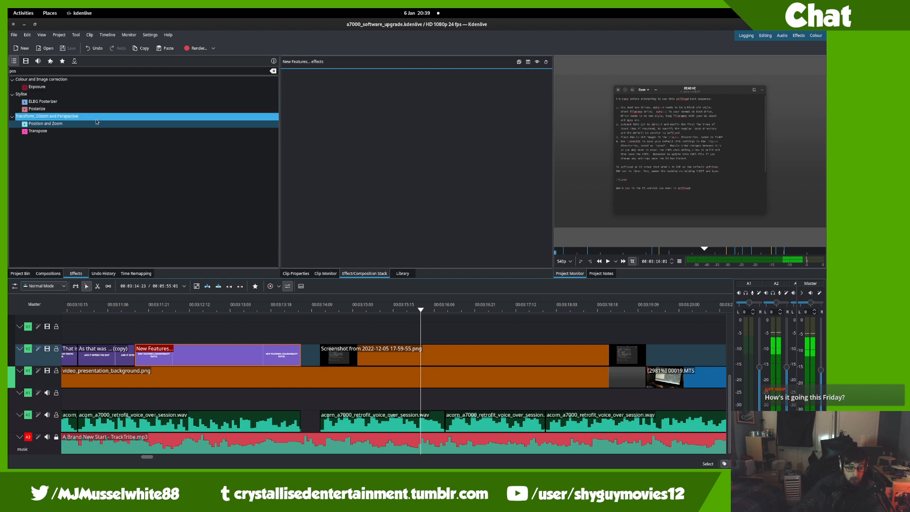
drag(487, 355, 487, 357)
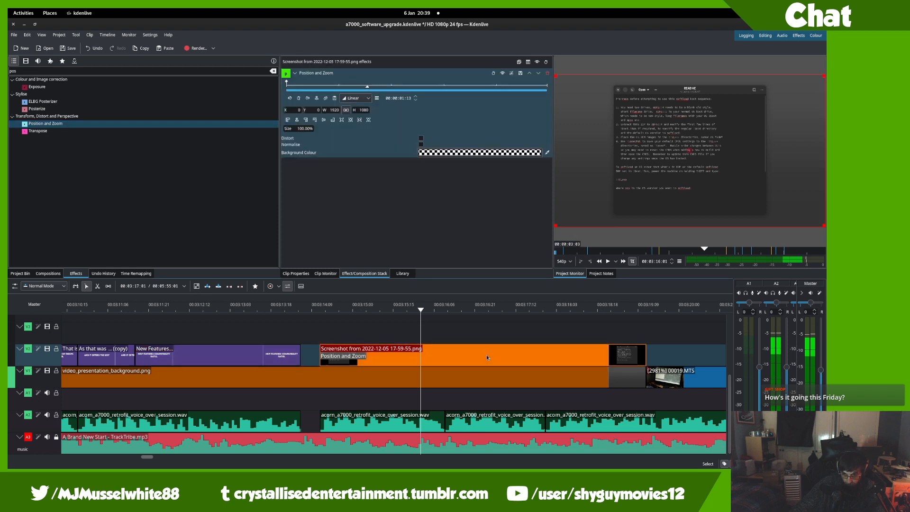
- Add a Position and Zoom keyframe at the screenshot clip's end and set its size to 105%
click(512, 88)
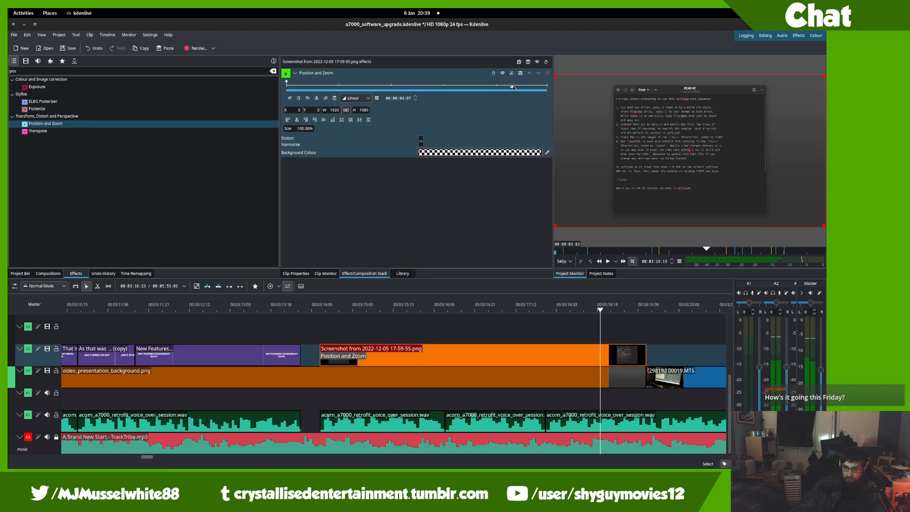
drag(513, 87, 599, 112)
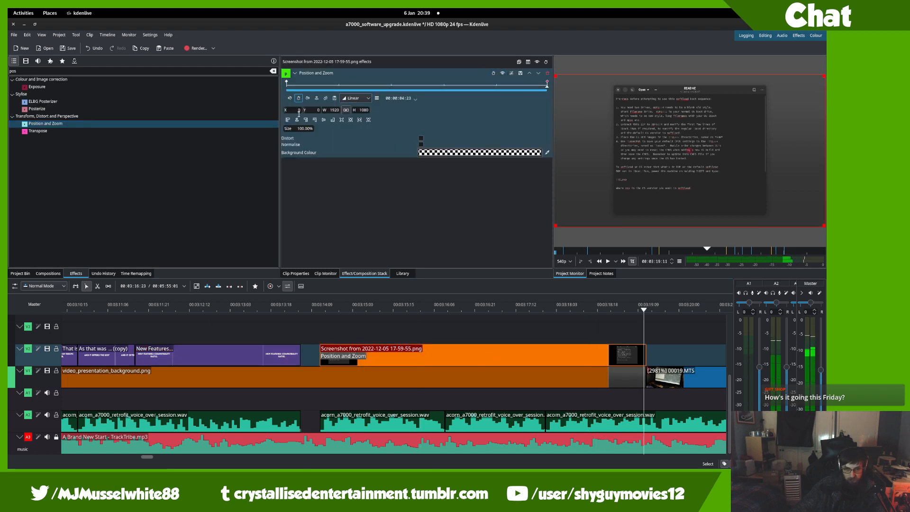
text(1)
key(Return)
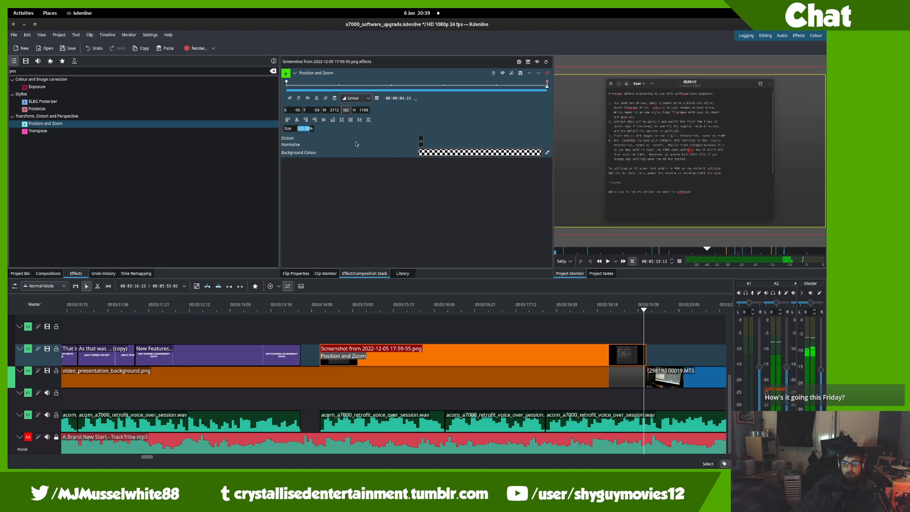
text(105)
key(Return)
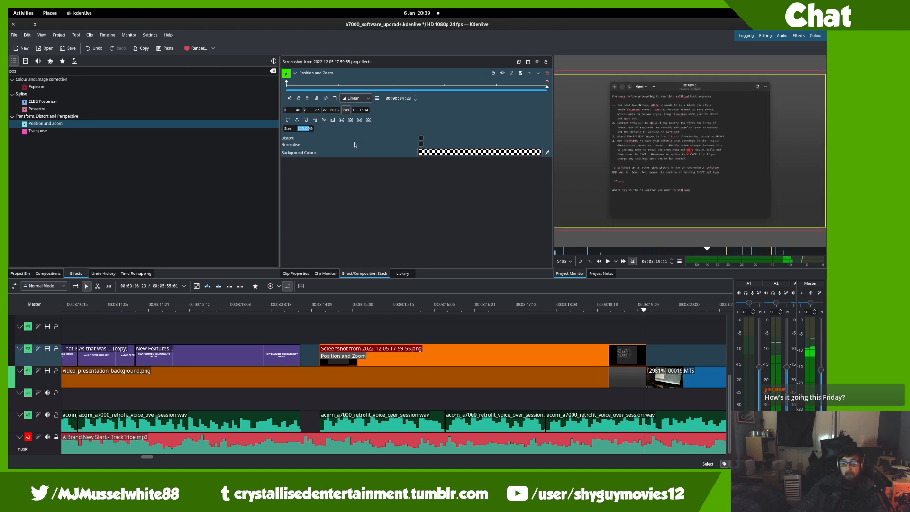
- Set the size at the screenshot clip's first keyframe to 95% and preview the zoom
drag(317, 87, 271, 88)
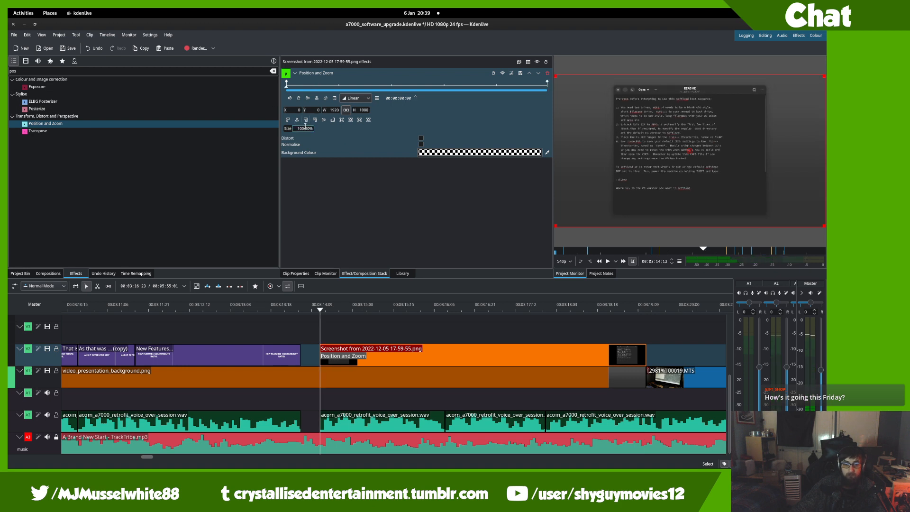
text(95)
key(Return)
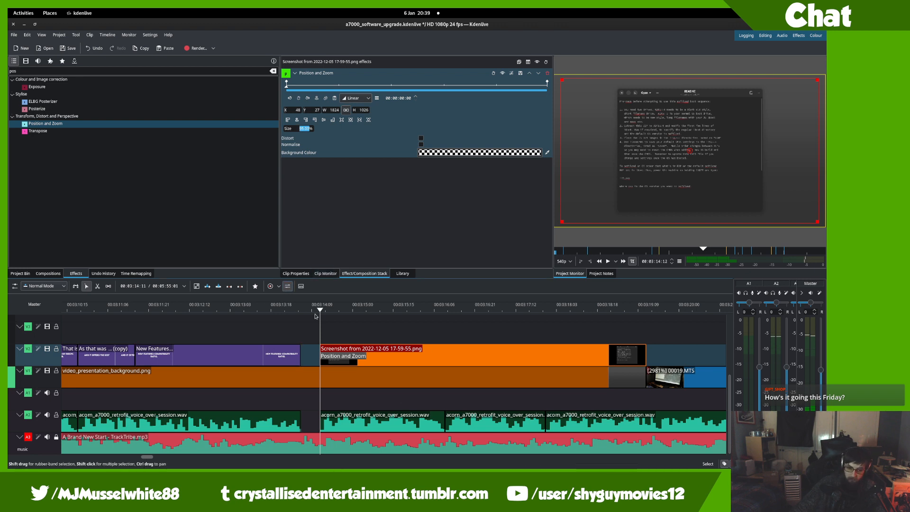
key(space)
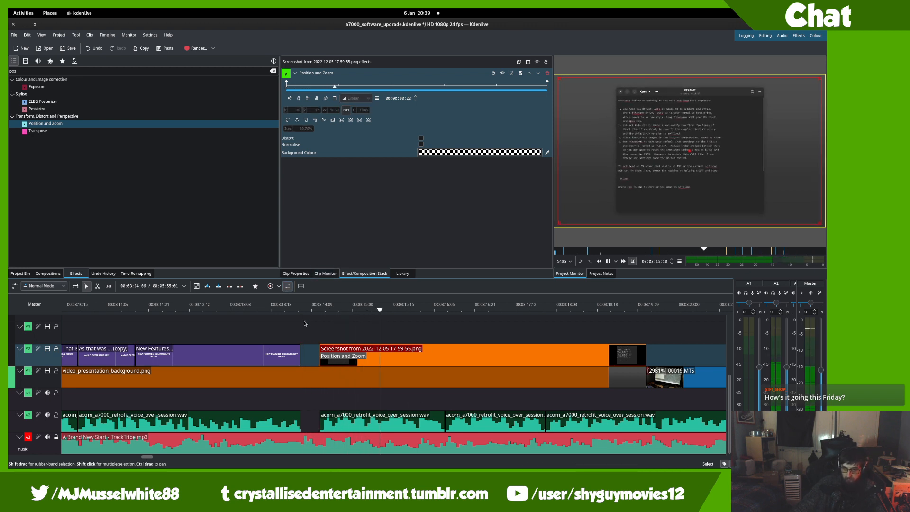
key(space)
- Give the screenshot clip a 5-frame fade-in and a 4-frame fade-out
drag(321, 347, 329, 347)
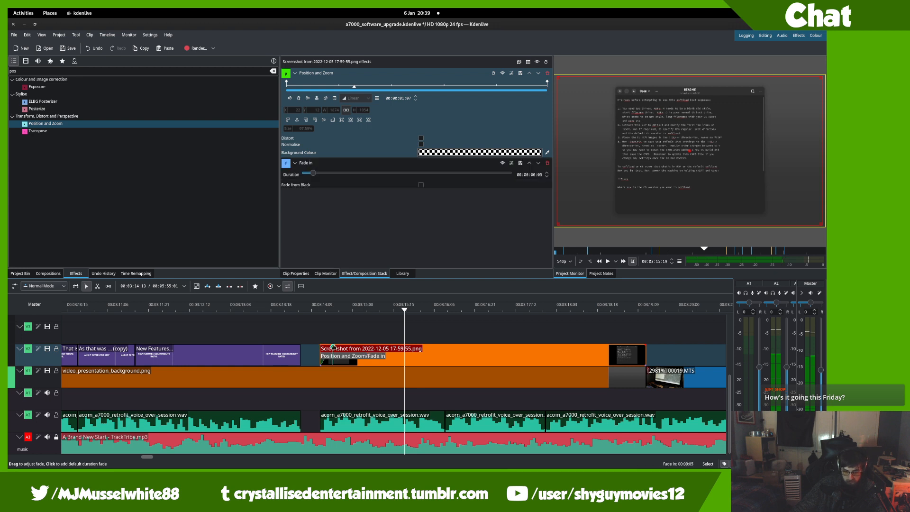
drag(645, 347, 636, 347)
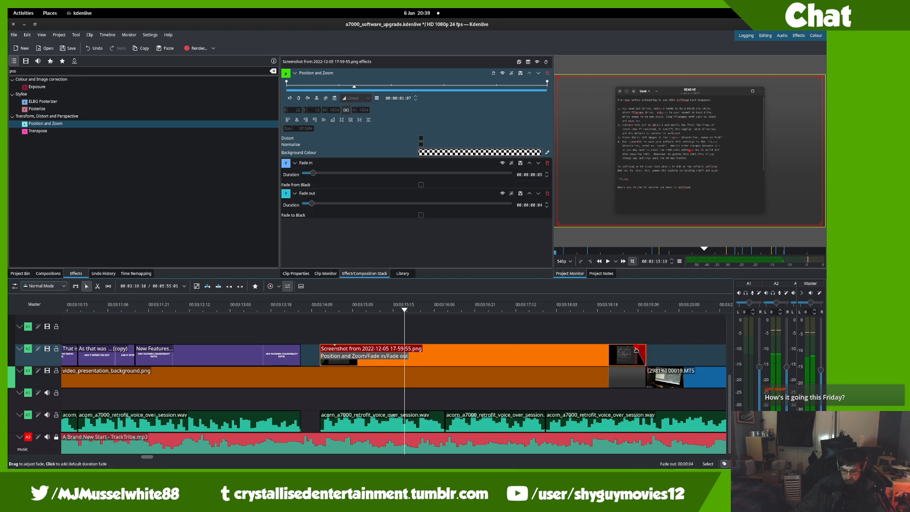
- Switch to Firefox to check the Google search window and the Twitch stream manager, and return to Kdenlive with the project bin open
click(20, 273)
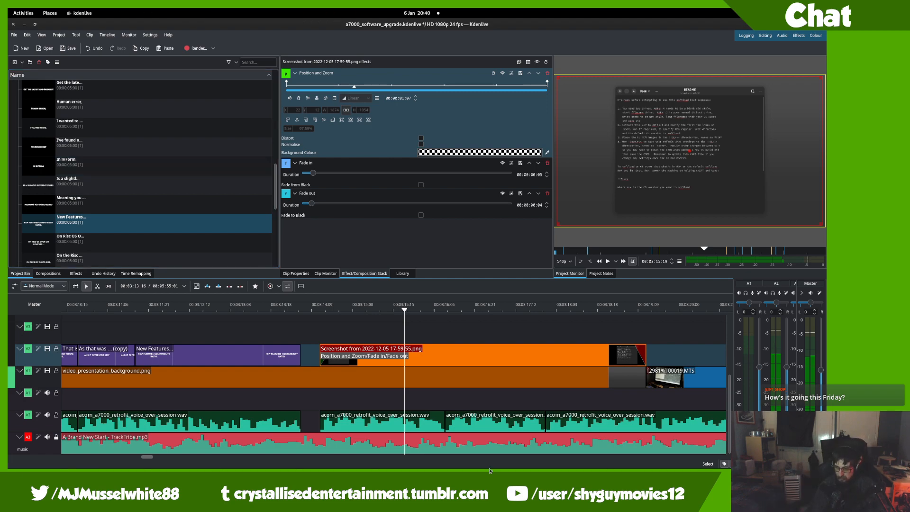
mouse_move(9, 9)
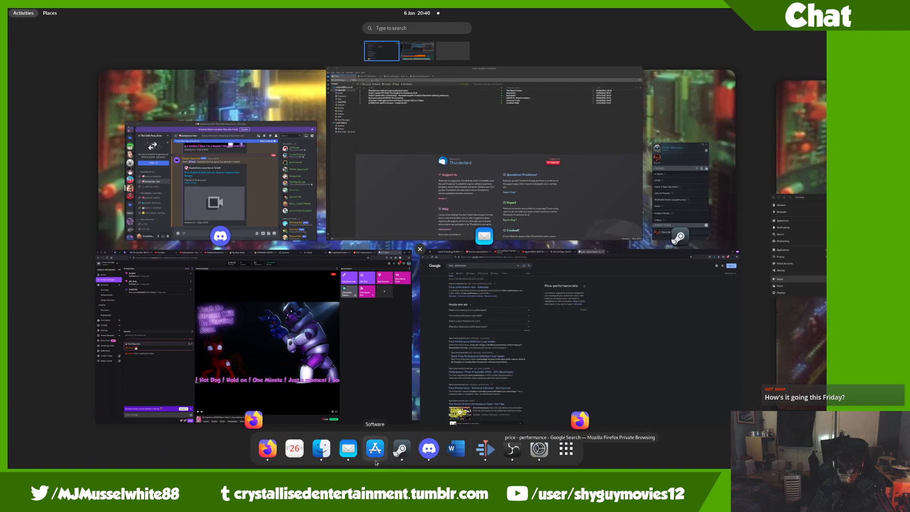
click(511, 349)
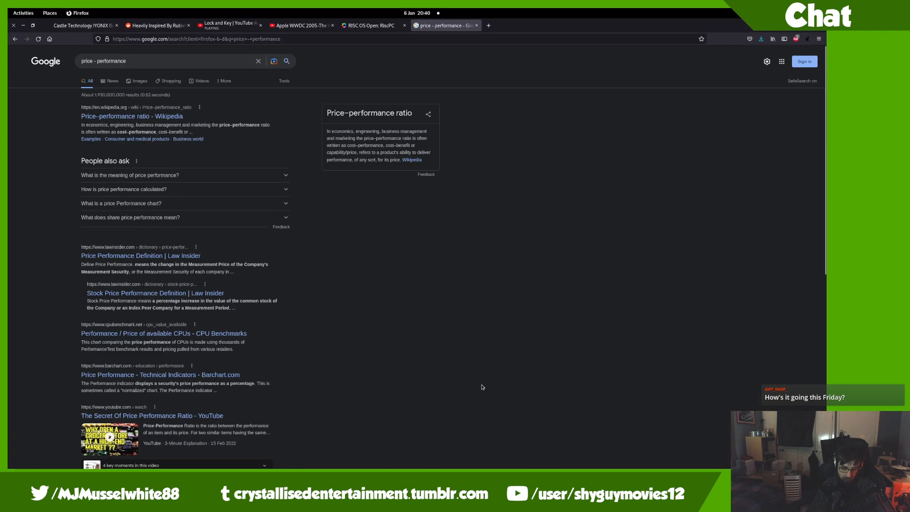
mouse_move(9, 10)
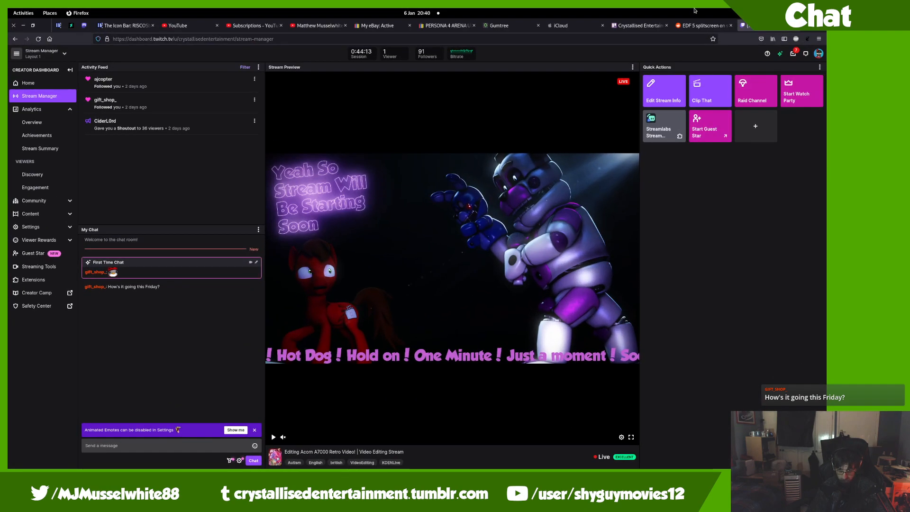
key(super)
click(483, 372)
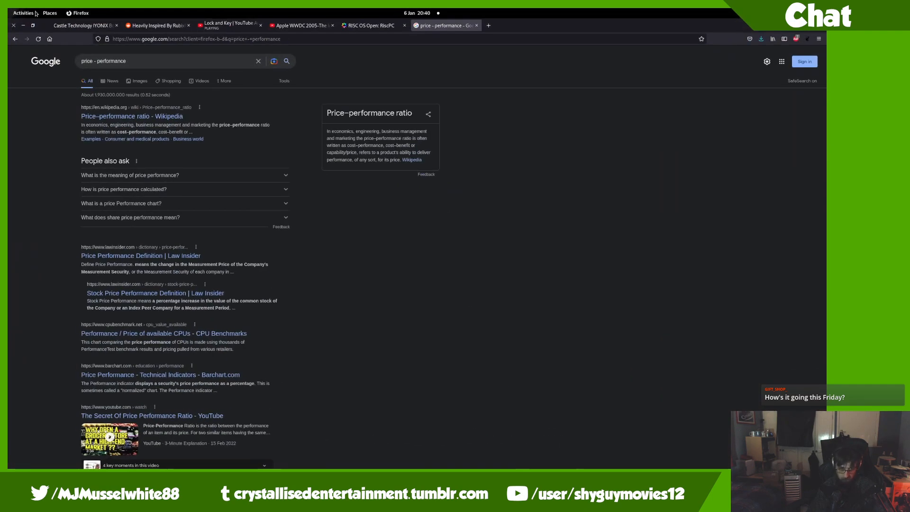
click(159, 25)
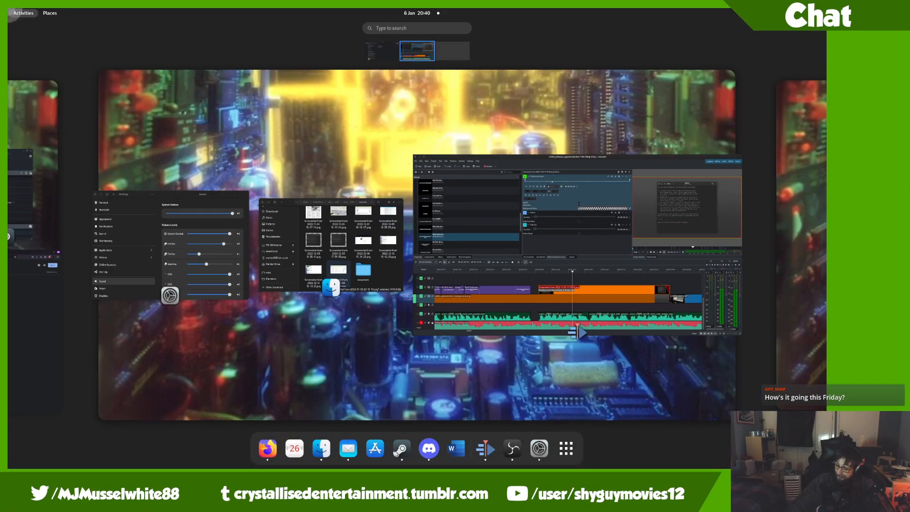
click(8, 9)
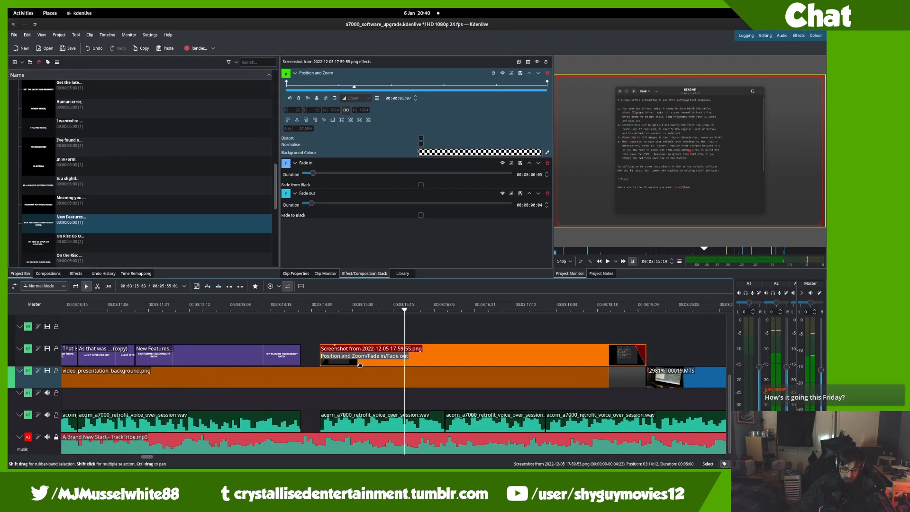
- Duplicate the "New Features..." title clip and place the copy on the track above the screenshot clip, aligned with its start
right_click(96, 221)
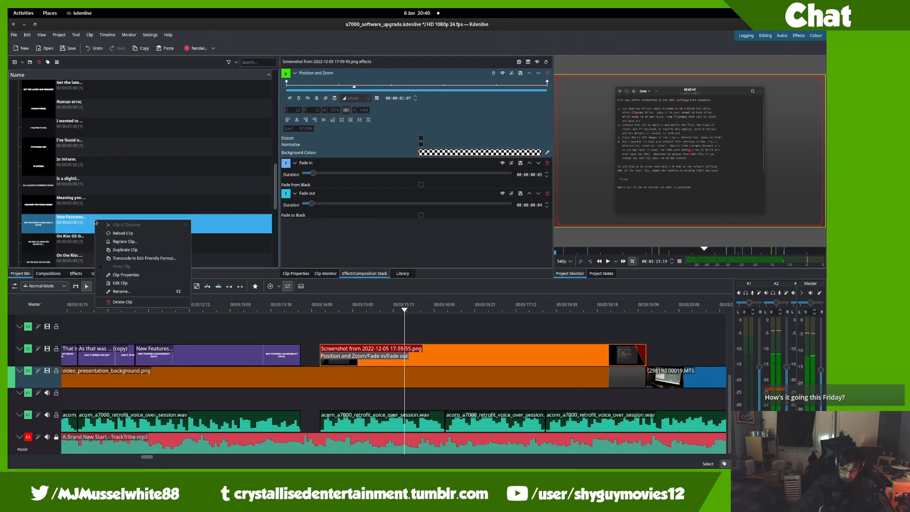
click(138, 250)
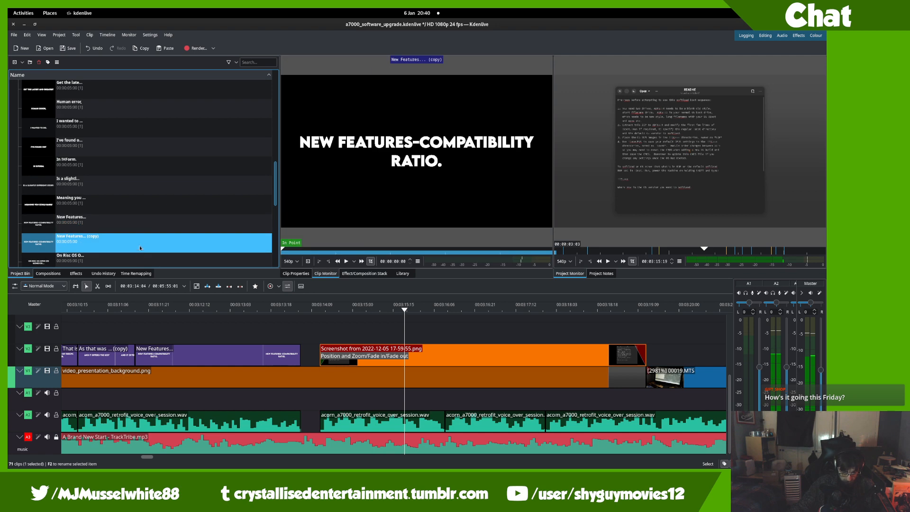
drag(137, 244, 329, 355)
- Open the copied title clip for editing and replace its text with "NOT MEANT TO BE A JAB AT THE GUY"
double_click(355, 349)
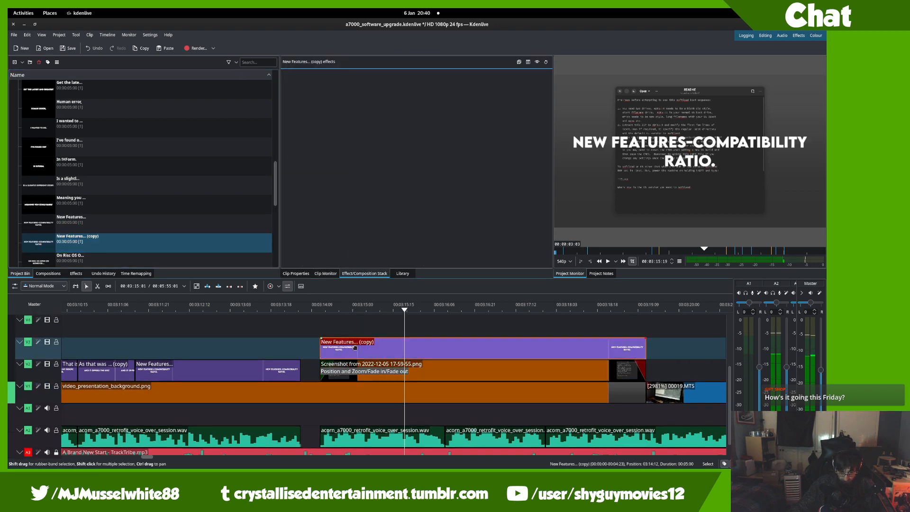
click(372, 260)
key(ctrl+a)
text(N)
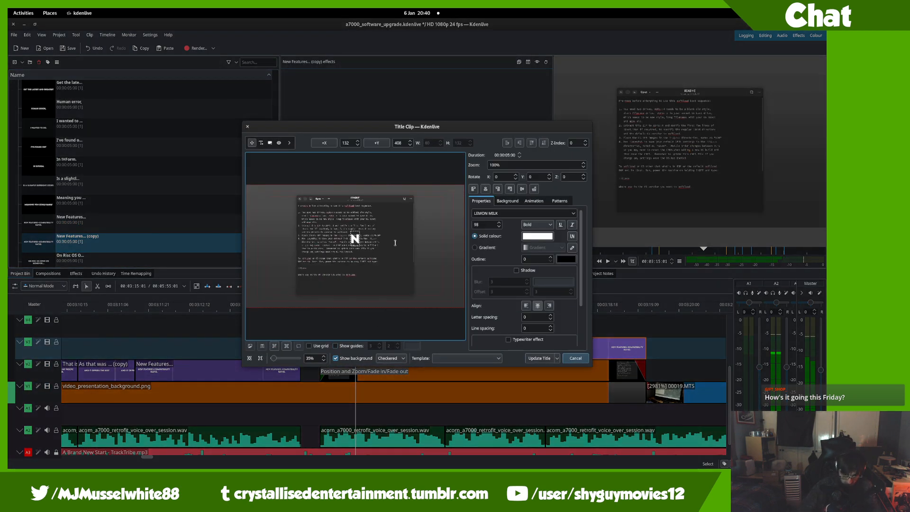
text(OT MEANT TO BE AJA)
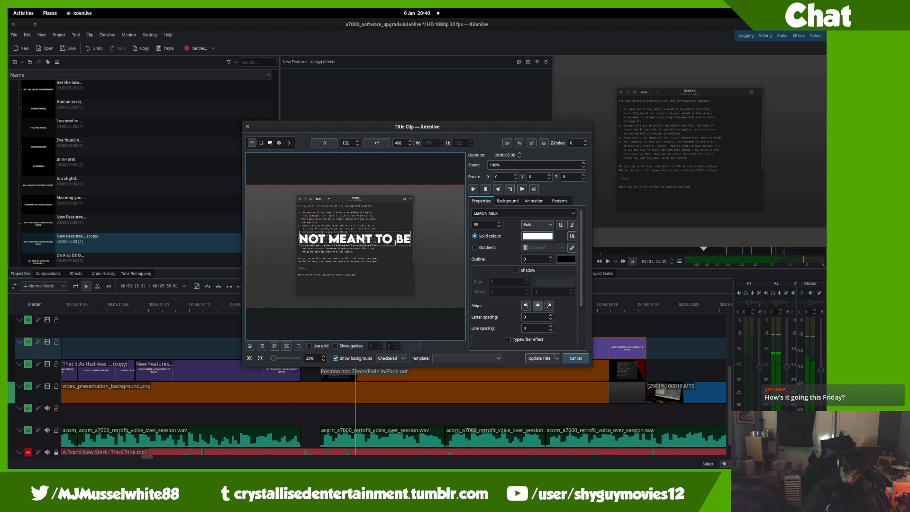
key(BackSpace)
key(BackSpace)
text(JAVB)
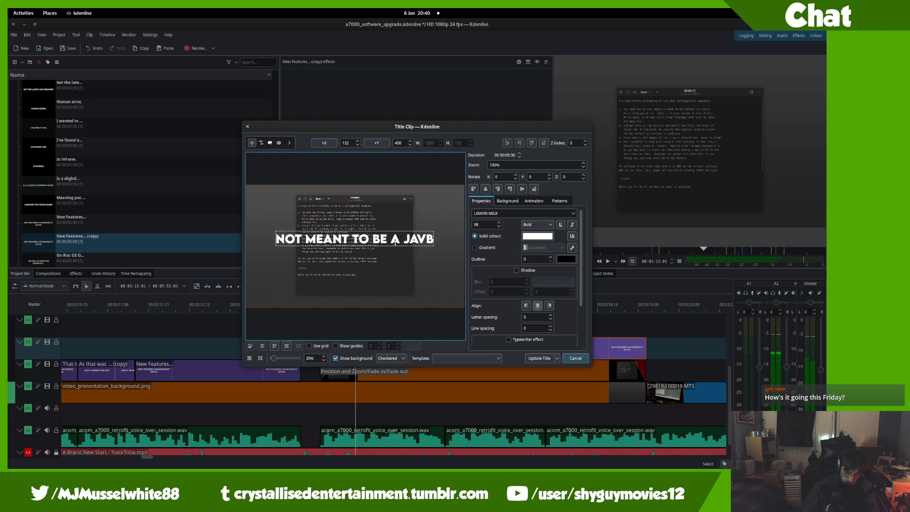
key(BackSpace)
key(BackSpace)
text(B AT THE GUY)
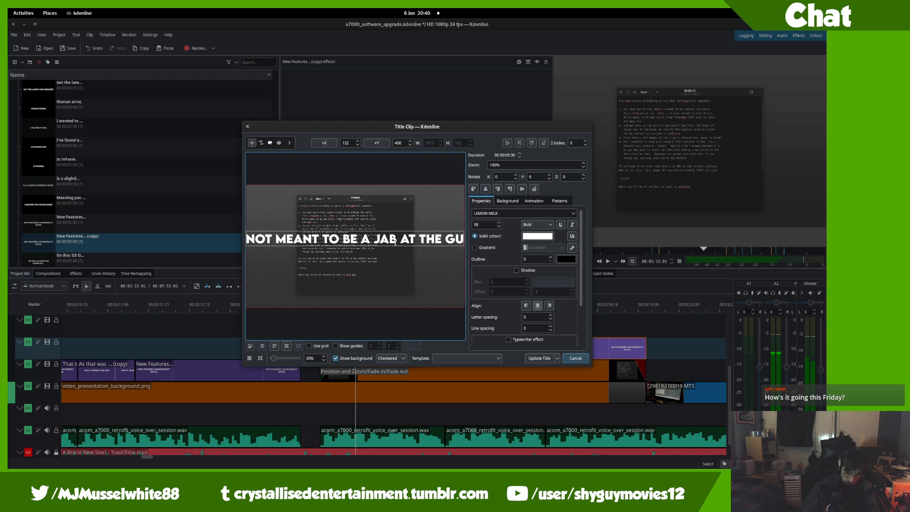
- Reword the end of the title line so it reads "NOT MEANT TO BE A JAB HERE, JUST"
key(BackSpace)
key(BackSpace)
key(BackSpace)
key(BackSpace)
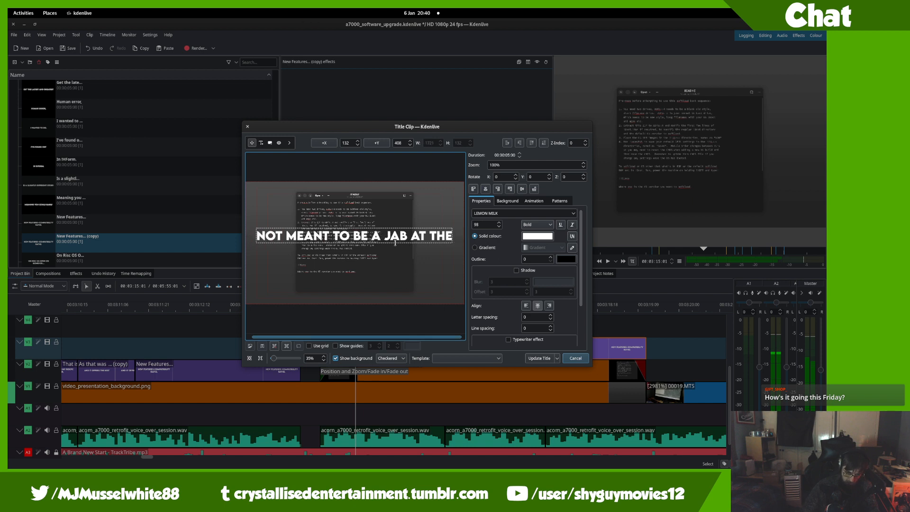
key(BackSpace)
key(BackSpace)
key(BackSpace)
key(BackSpace)
key(BackSpace)
key(BackSpace)
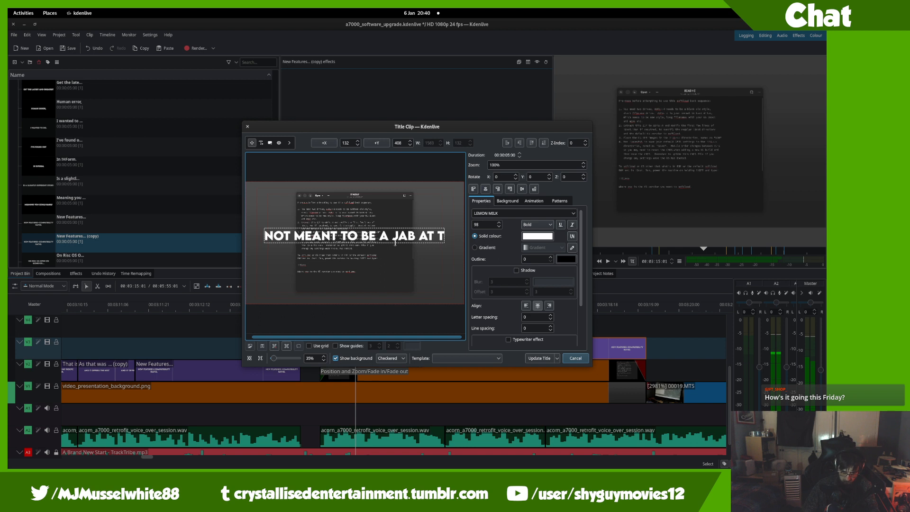
text(HERE, B)
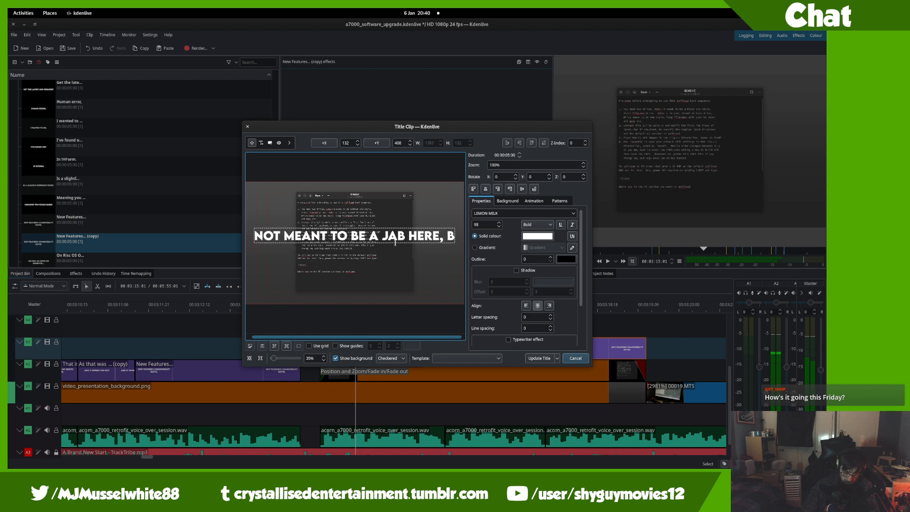
key(BackSpace)
text(JUST)
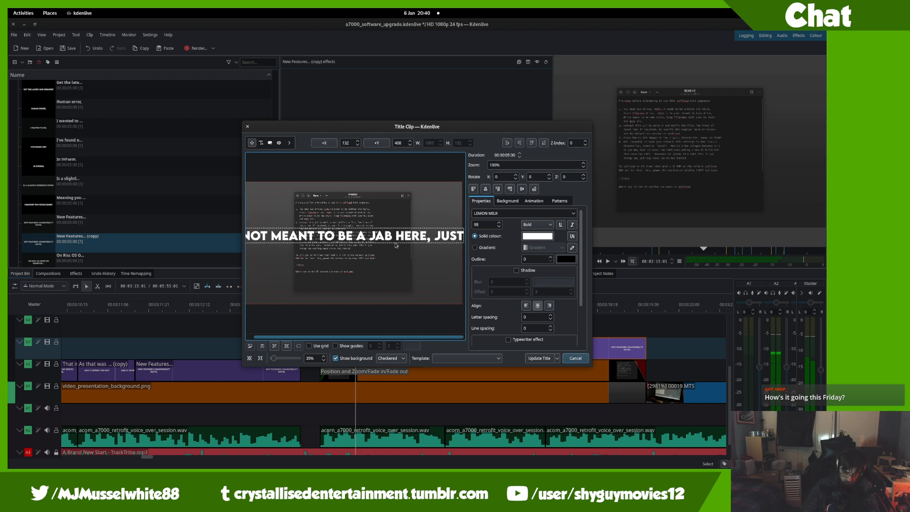
- Add two title lines reading "THE FACT I NEVER SOFTLOADED BEFORE," and "SO I HAD NO IDEA WHAT I WAS DOING."
key(Return)
text(TO BE A JAB HERE, JUST)
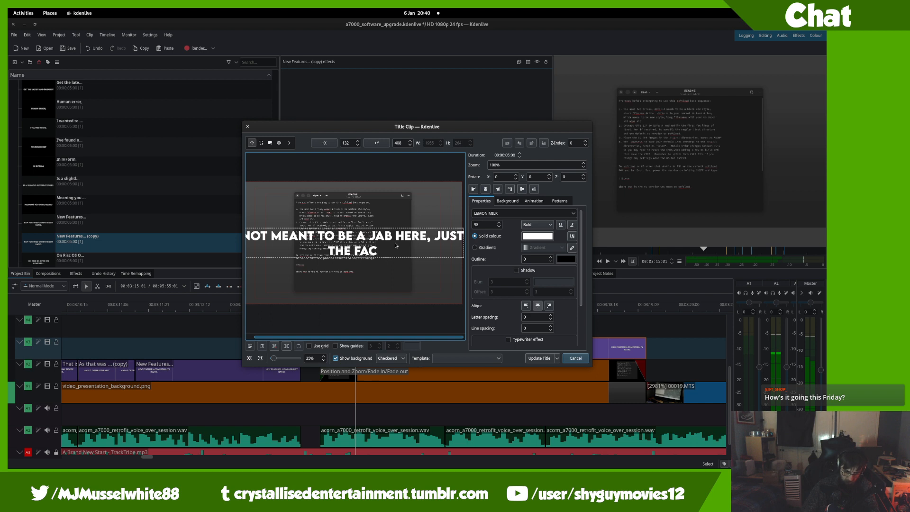
text( FACT I NEVER SOF)
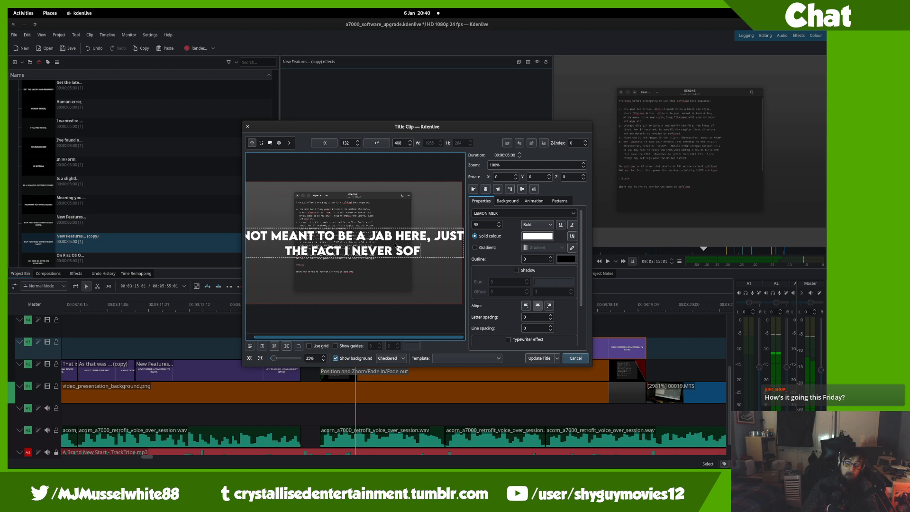
text(TLOADED BEFORE,)
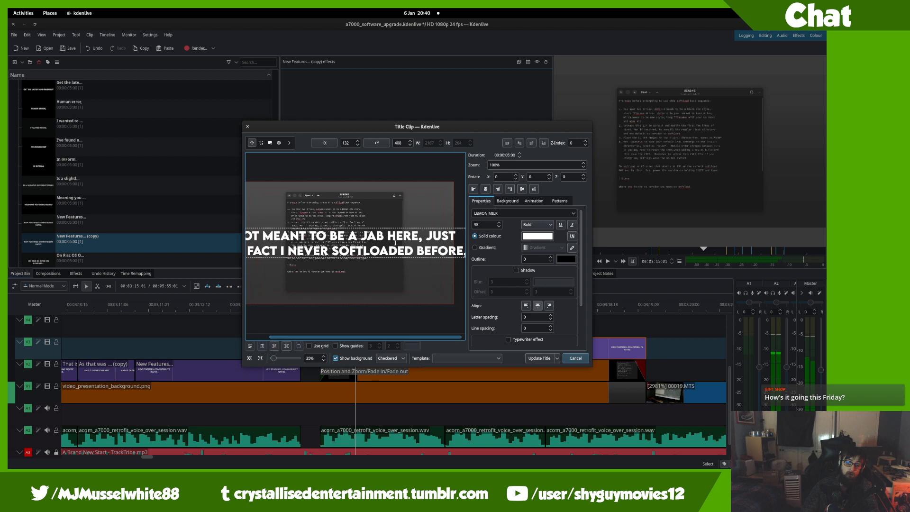
key(Return)
text(SOFTLOADED BEFORE, I HAD NO IDEA WHA)
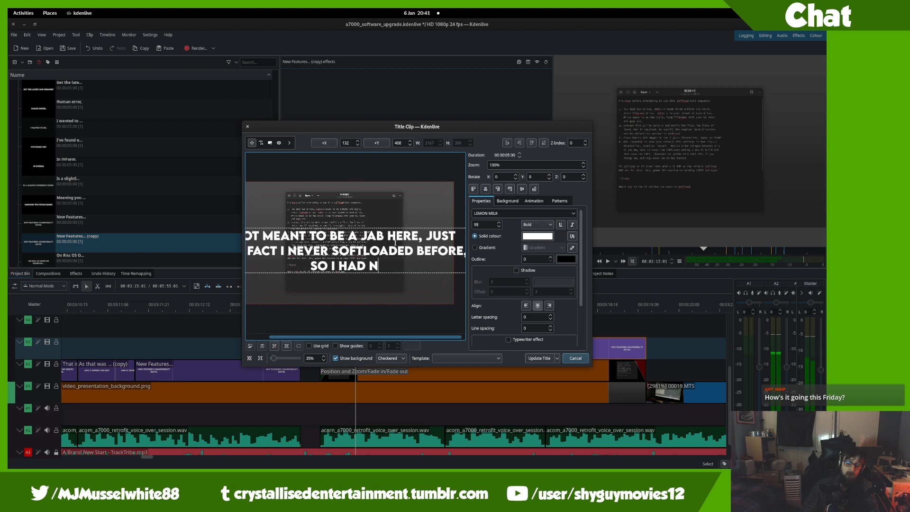
text(T I)
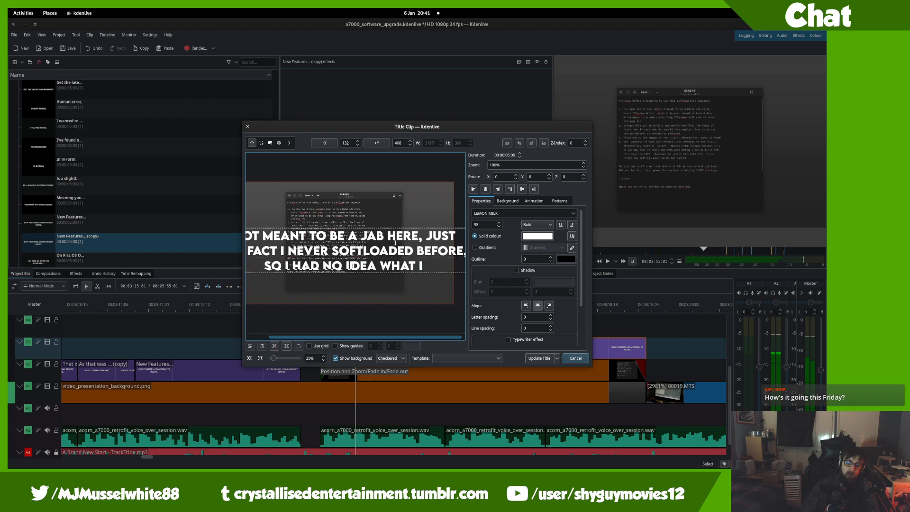
text( WAS DOING.)
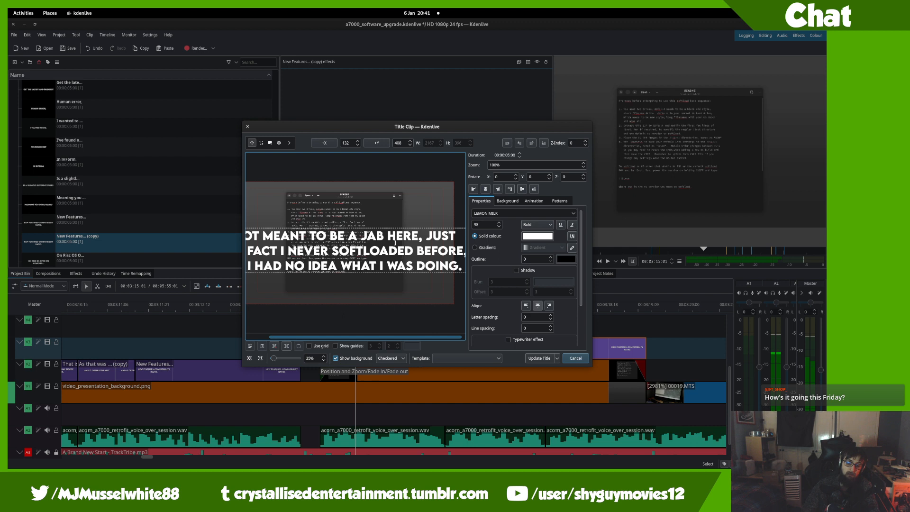
- Select all of the title text and reduce its font size to 64
key(ctrl+a)
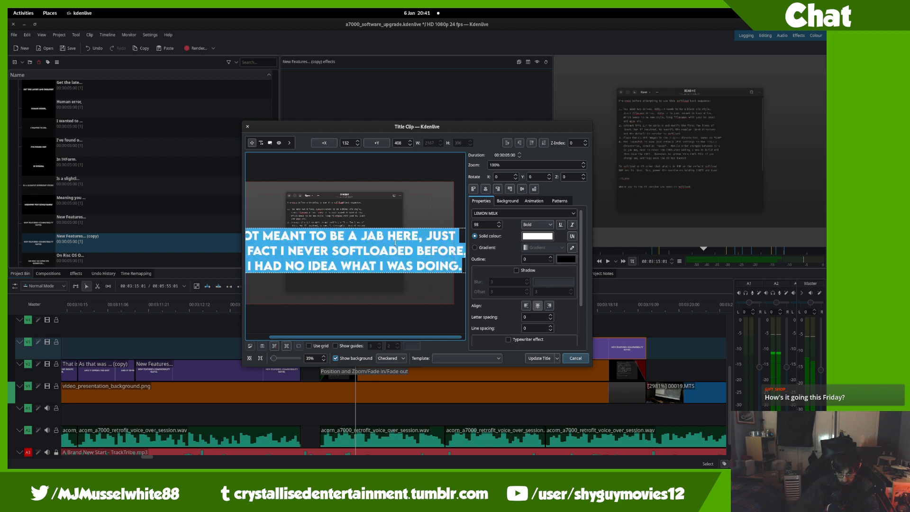
click(483, 226)
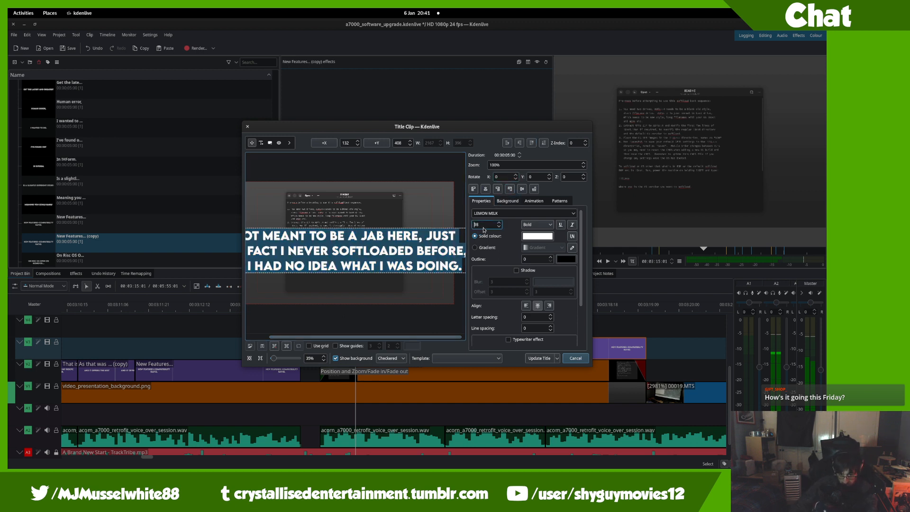
scroll(487, 223, down, 20)
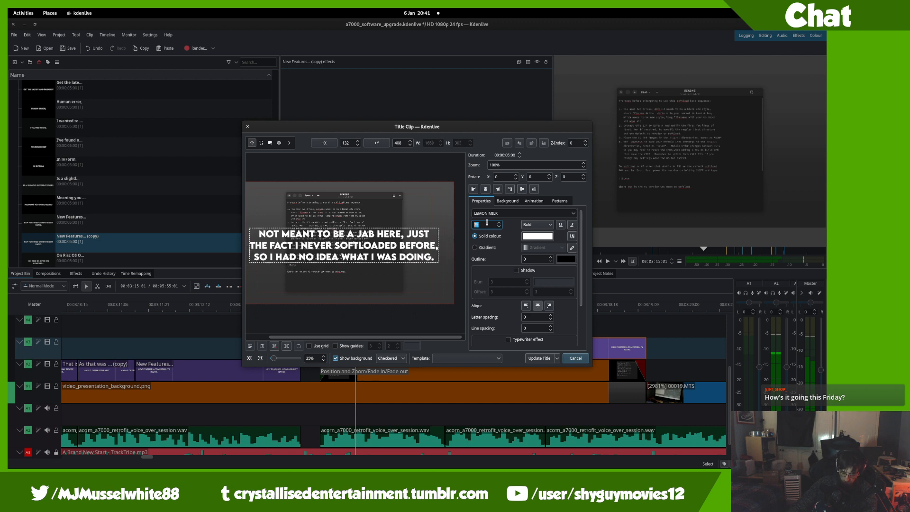
scroll(487, 223, down, 3)
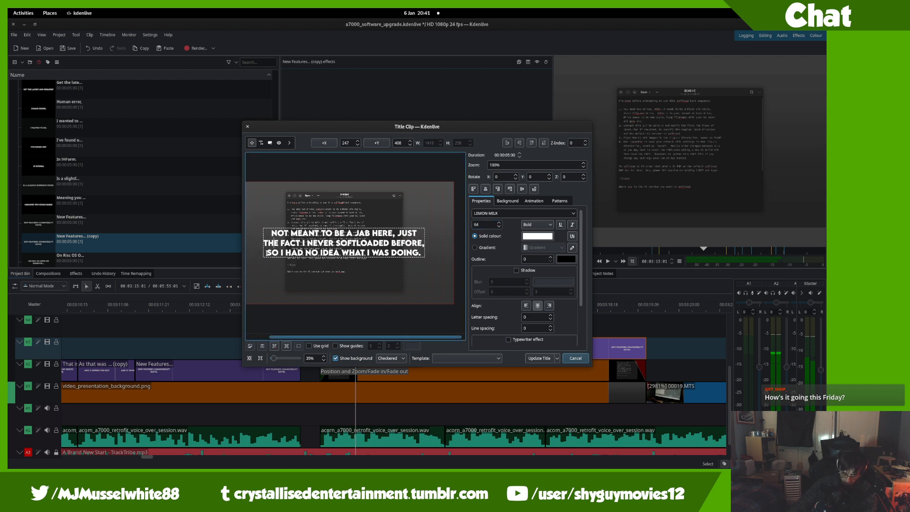
- Align the title text to the bottom of the frame, below the middle of the screenshot
click(425, 272)
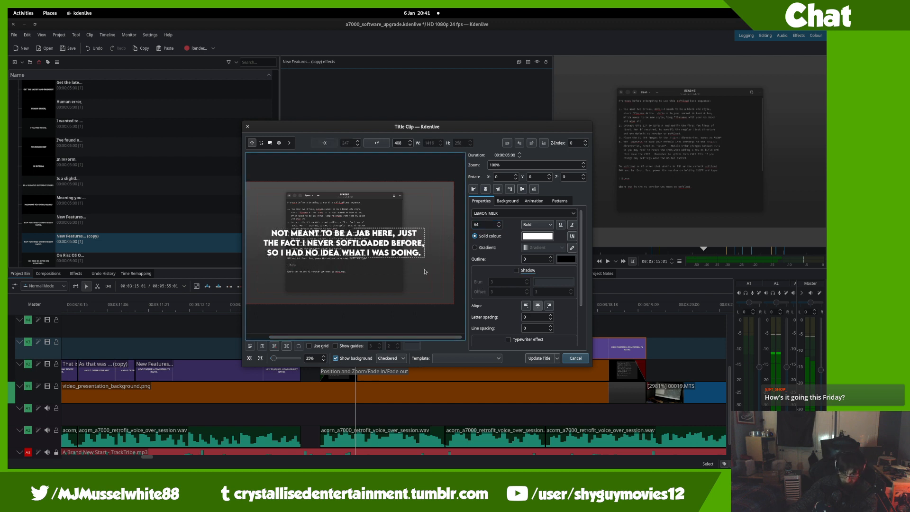
click(266, 242)
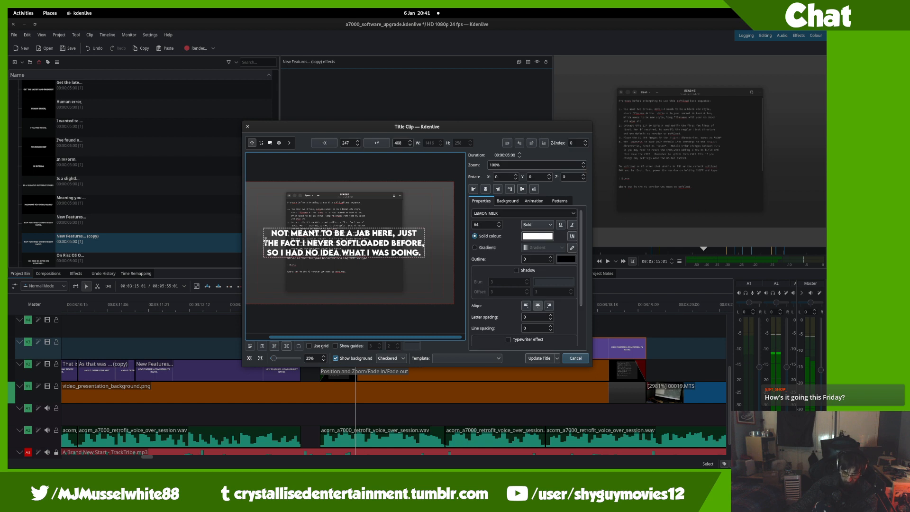
click(363, 325)
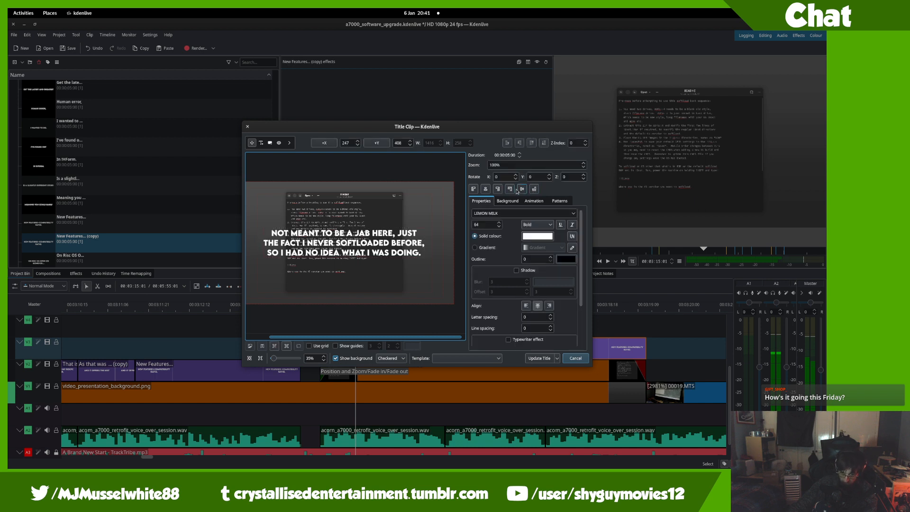
click(535, 190)
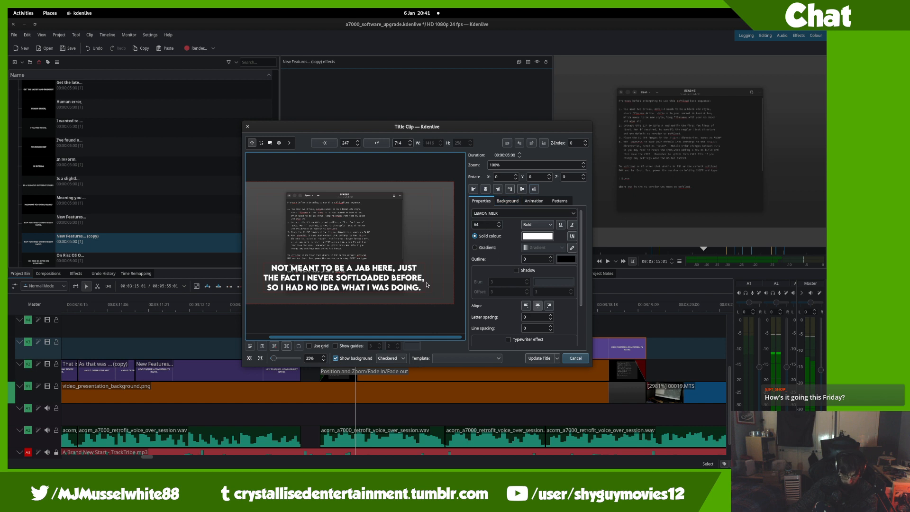
- Rewrap the title text into two lines, breaking after "JUST THE FACT I NEVER" and starting the second with "SOFTLOADED BEFORE, SO I HAD"
click(268, 284)
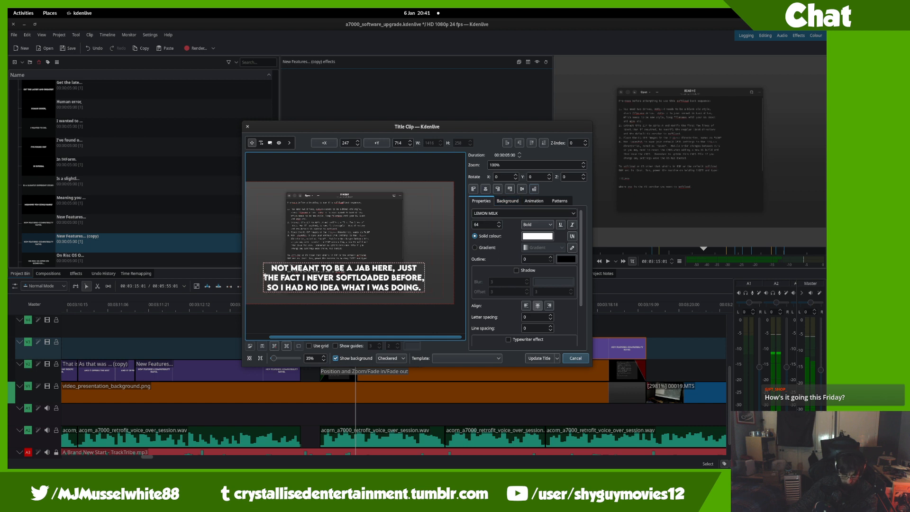
key(BackSpace)
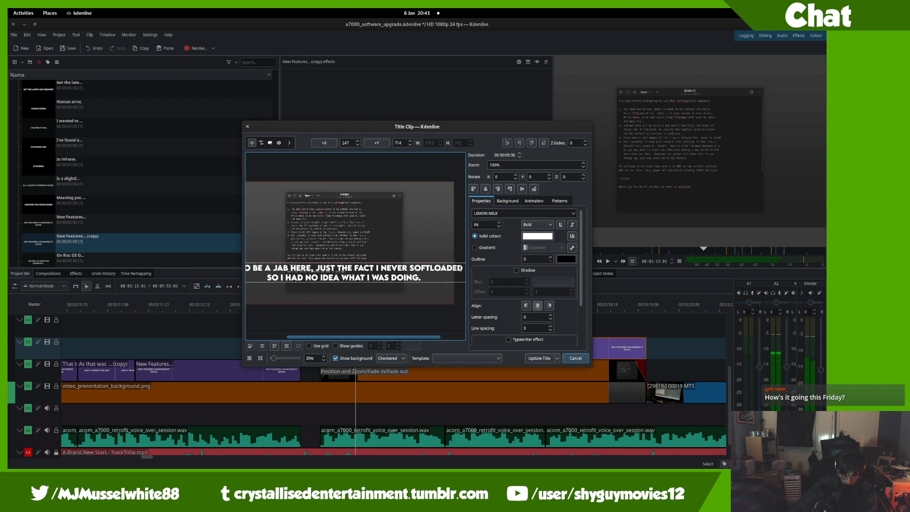
key(Return)
text(BEFORE,)
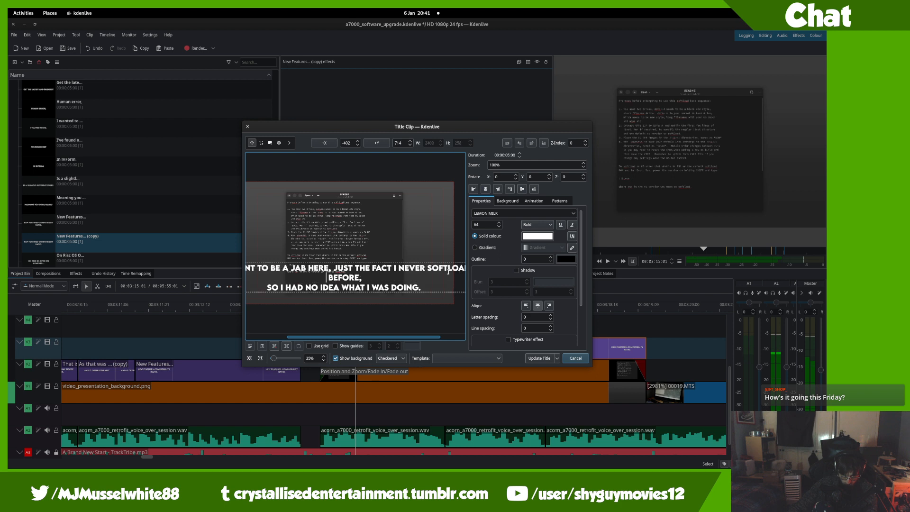
key(BackSpace)
click(394, 264)
key(BackSpace)
key(Return)
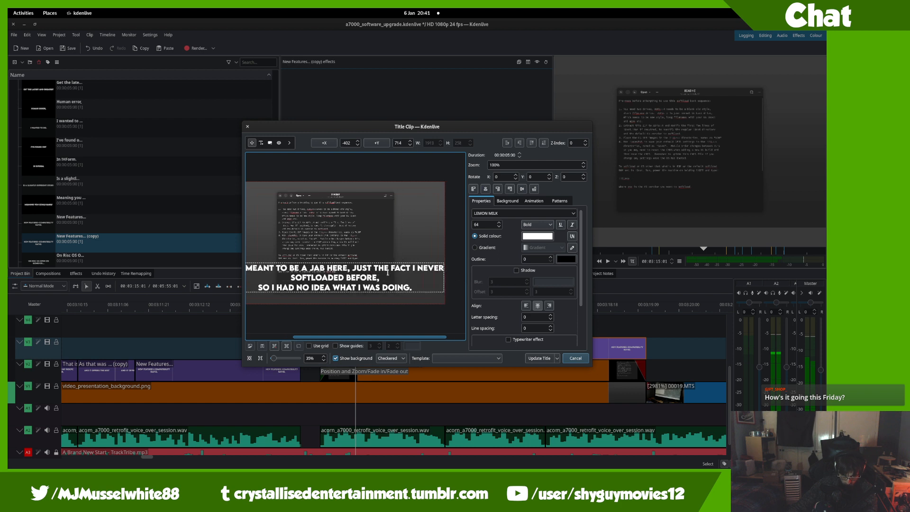
key(BackSpace)
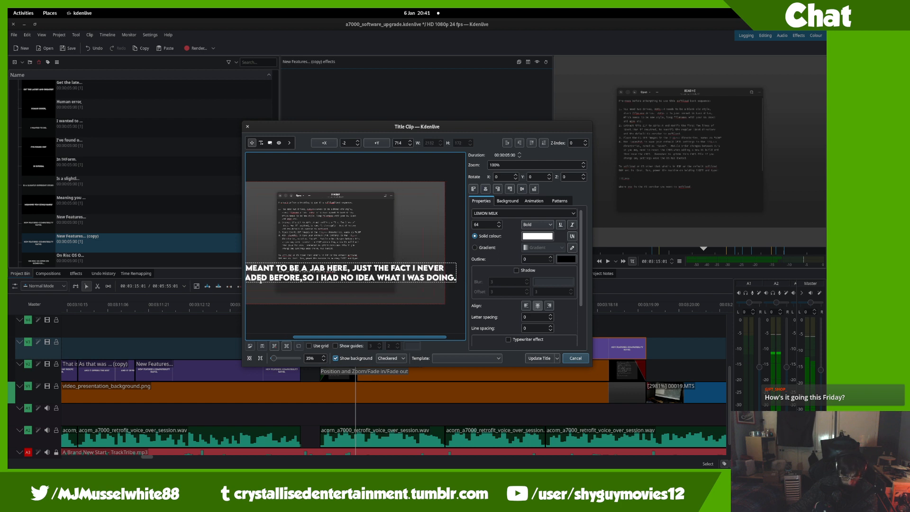
- Reduce the title text's font size to 50
click(398, 293)
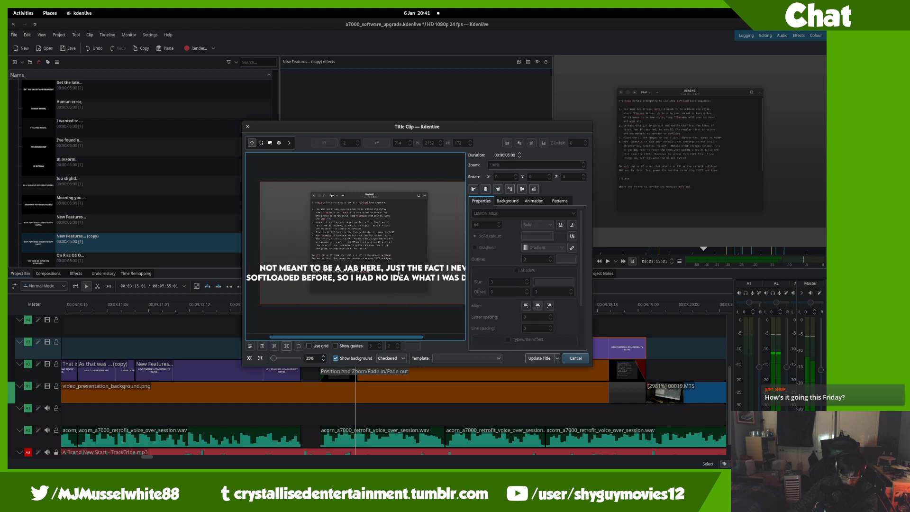
click(396, 279)
scroll(485, 223, down, 14)
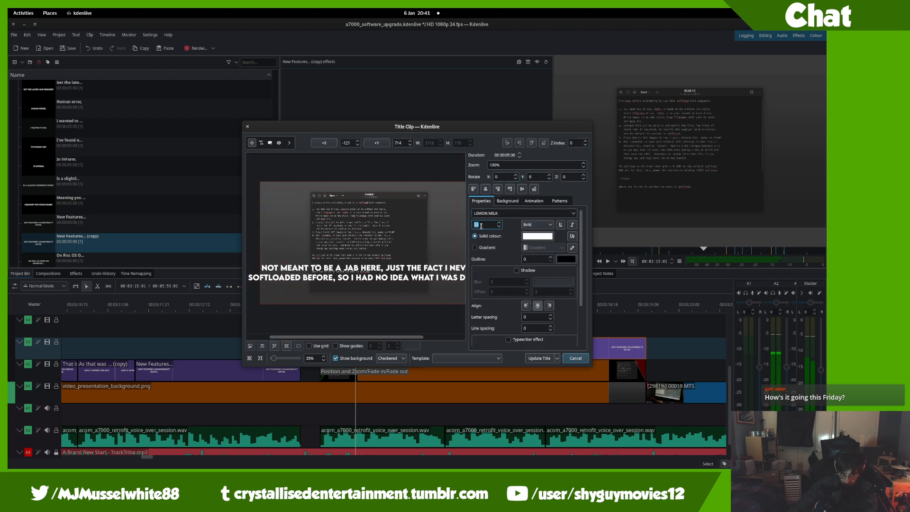
- Nudge the title text down to Y 906, near the frame's lower edge, and update the title clip
click(437, 280)
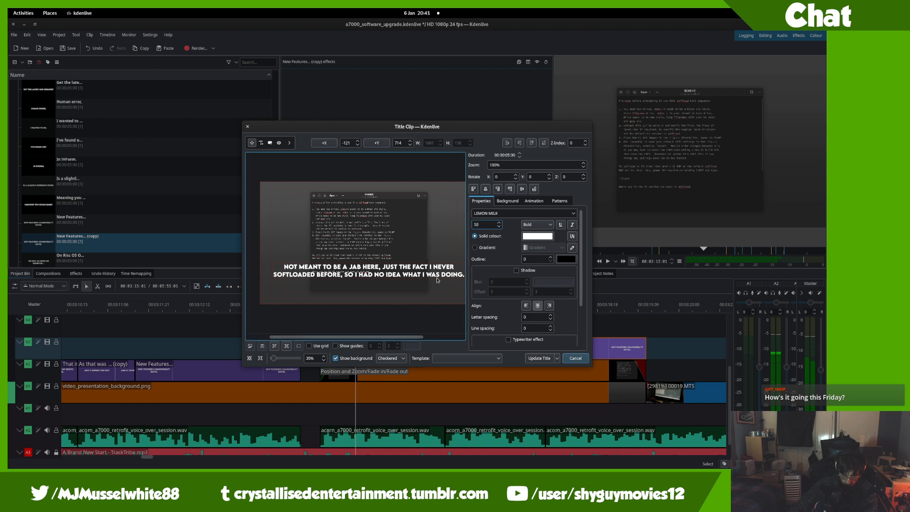
key(Down)
key(Down)
key(Down)
key(Down)
key(Down)
key(Down)
key(Down)
key(Down)
key(Down)
key(Down)
key(Down)
key(Down)
key(Down)
key(Down)
key(Down)
key(Down)
key(Down)
key(Down)
key(Down)
key(Down)
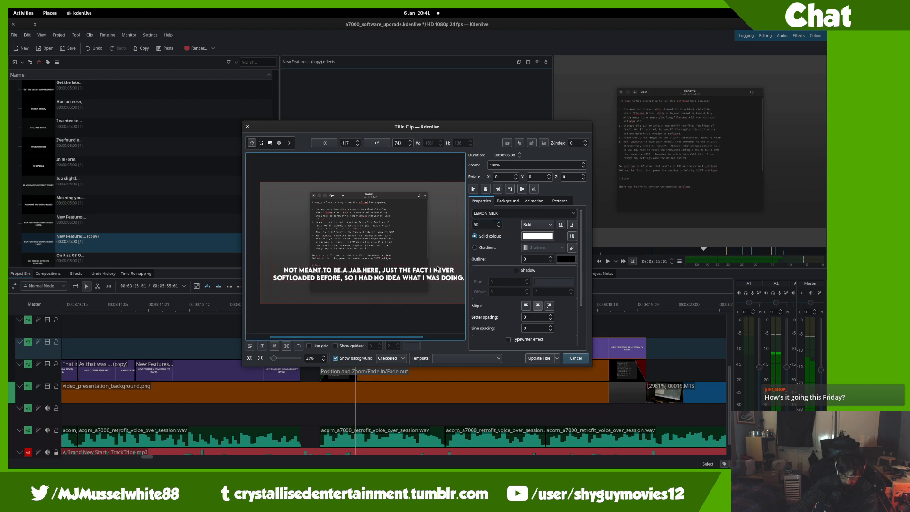
key(Down)
key(Down)
key(Down)
key(Down)
key(Down)
key(Down)
key(Down)
key(Down)
key(Down)
key(Down)
key(Down)
key(Down)
key(Down)
key(Down)
key(Down)
key(Down)
key(Down)
key(Down)
key(Down)
key(Down)
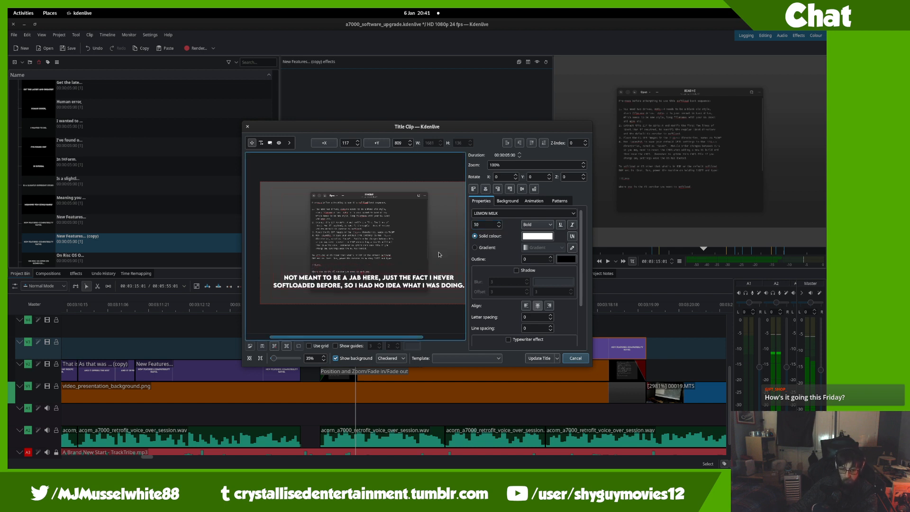
key(Down)
key(Down)
key(Down)
key(Down)
key(Down)
key(Down)
key(Down)
key(Down)
key(Down)
key(Down)
key(Down)
key(Down)
key(Down)
key(Down)
key(Down)
key(Down)
key(Down)
key(Down)
key(Down)
key(Down)
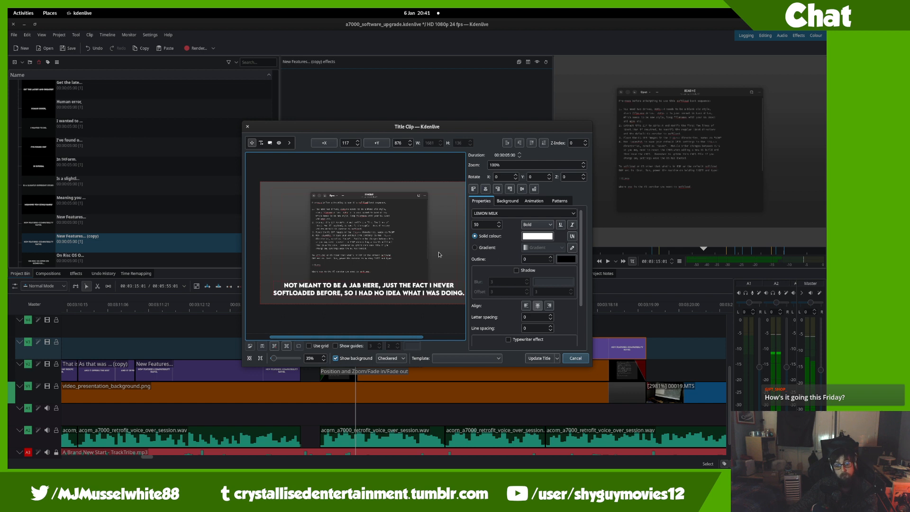
key(Down)
key(Down)
key(Down)
key(Down)
key(Down)
key(Down)
key(Down)
key(Down)
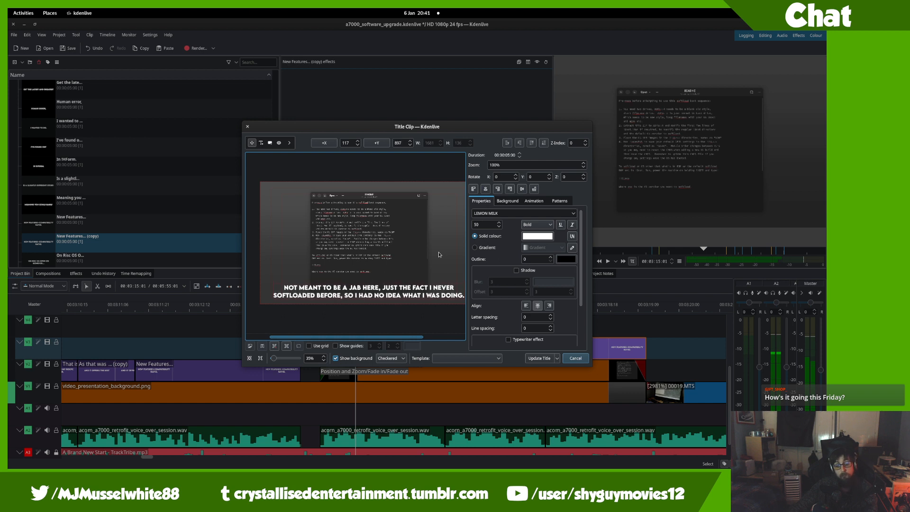
key(Down)
key(Down)
key(Down)
key(Down)
key(Down)
key(Down)
key(Down)
key(Down)
key(Down)
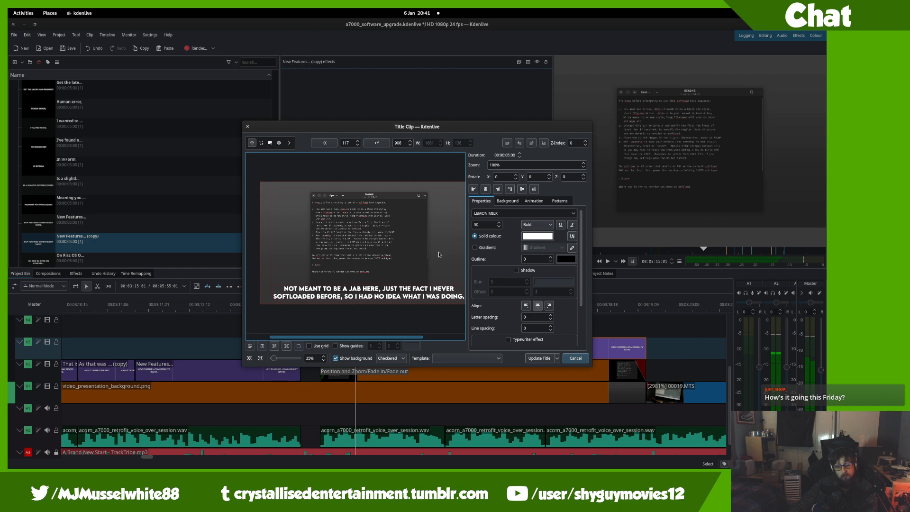
click(543, 356)
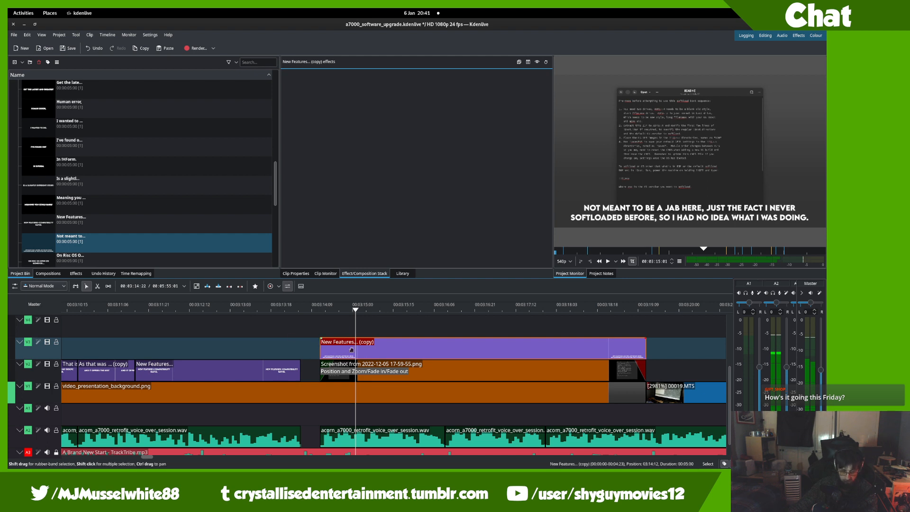
- Copy the screenshot clip's Position and Zoom, fade-in and fade-out effects onto the "Not meant to..." title clip above it
right_click(377, 366)
click(413, 201)
right_click(458, 351)
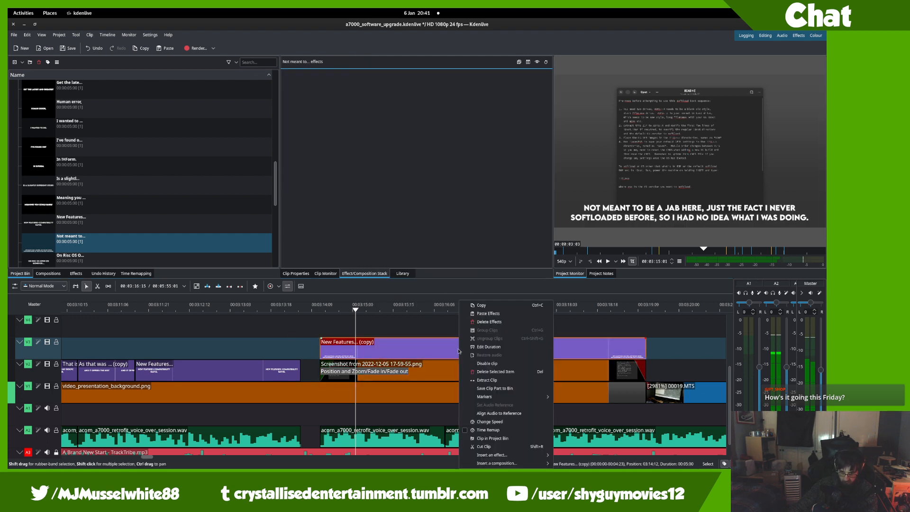
click(488, 313)
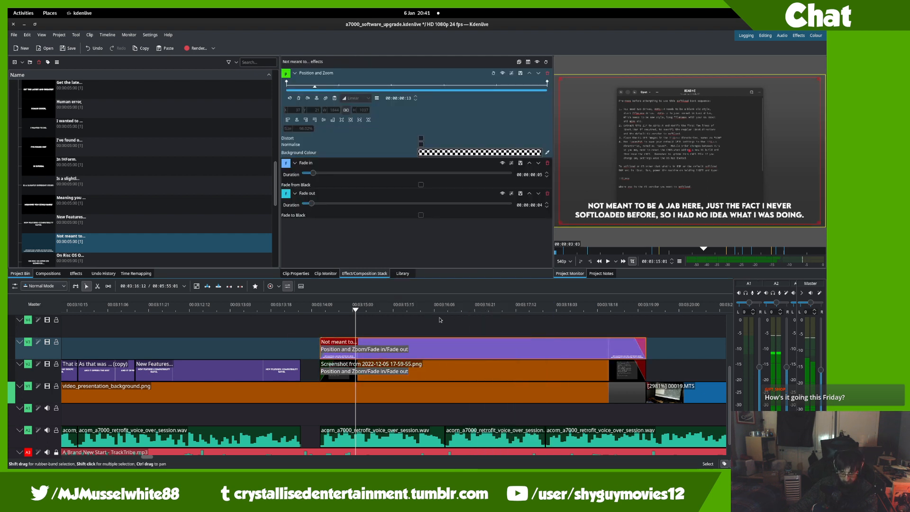
- Play back the captioned screenshot section into the following footage to check the caption's animation and fades
click(330, 323)
key(space)
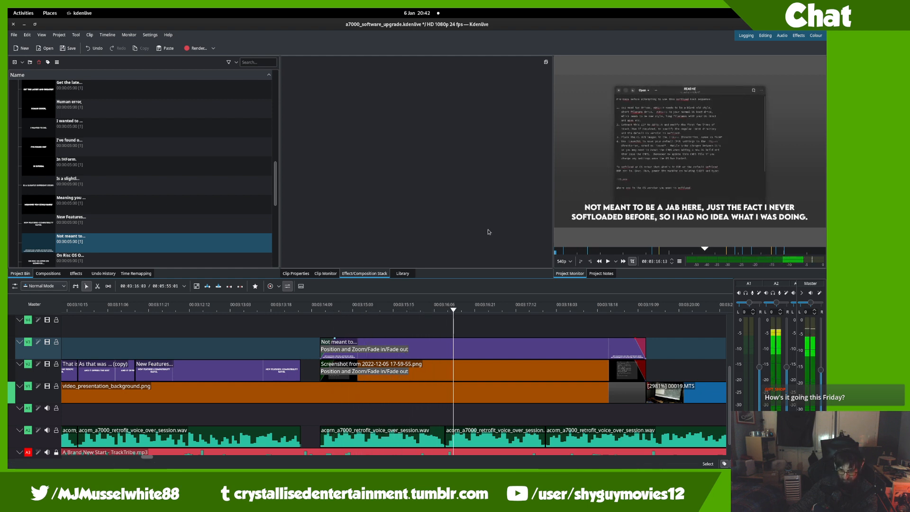
click(458, 372)
click(464, 349)
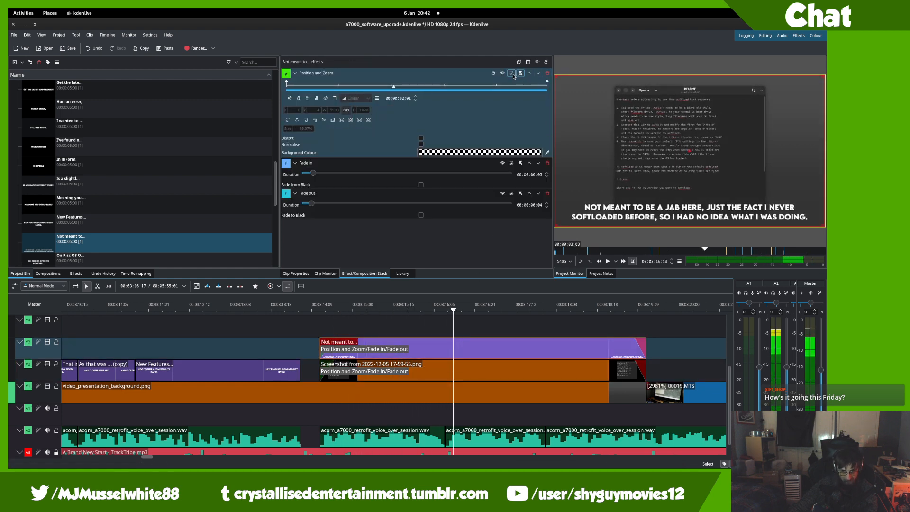
click(285, 322)
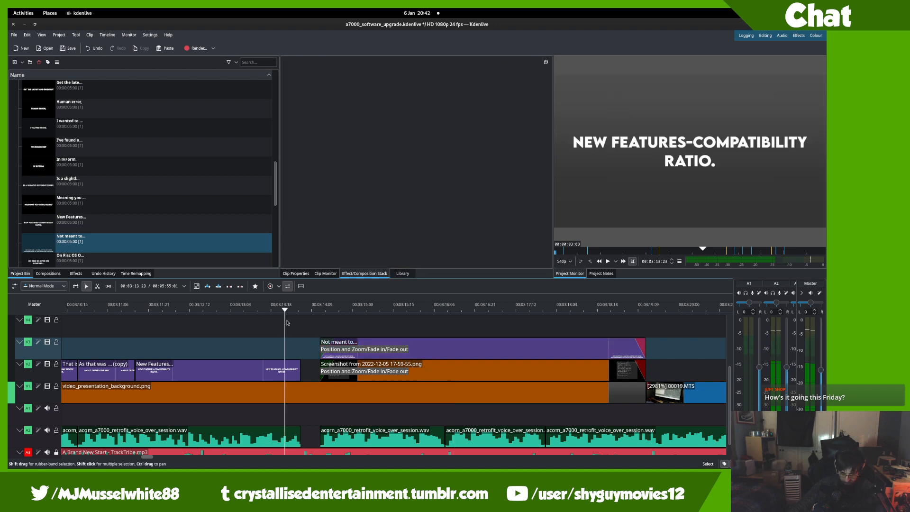
key(space)
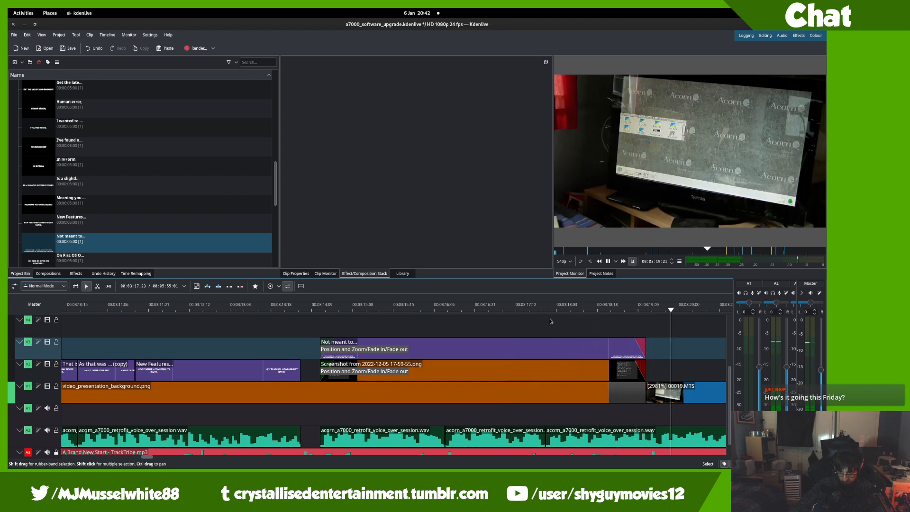
drag(586, 322, 388, 317)
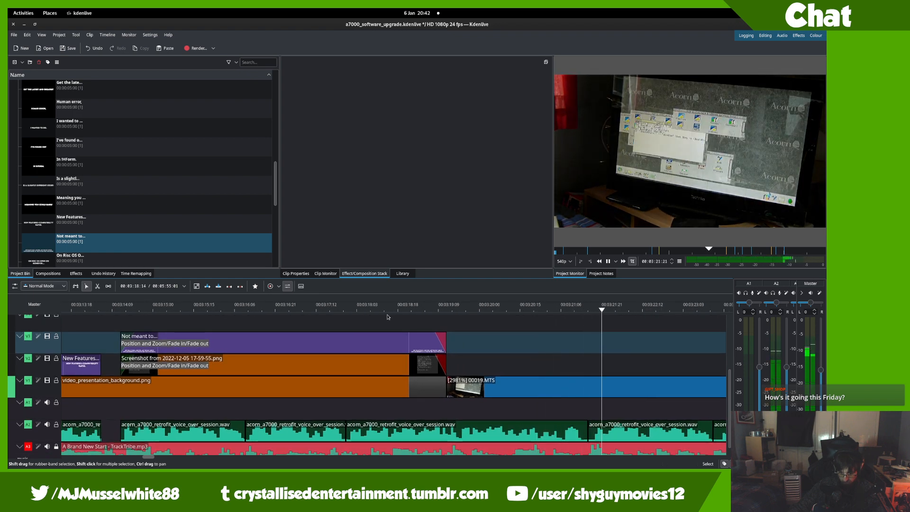
key(space)
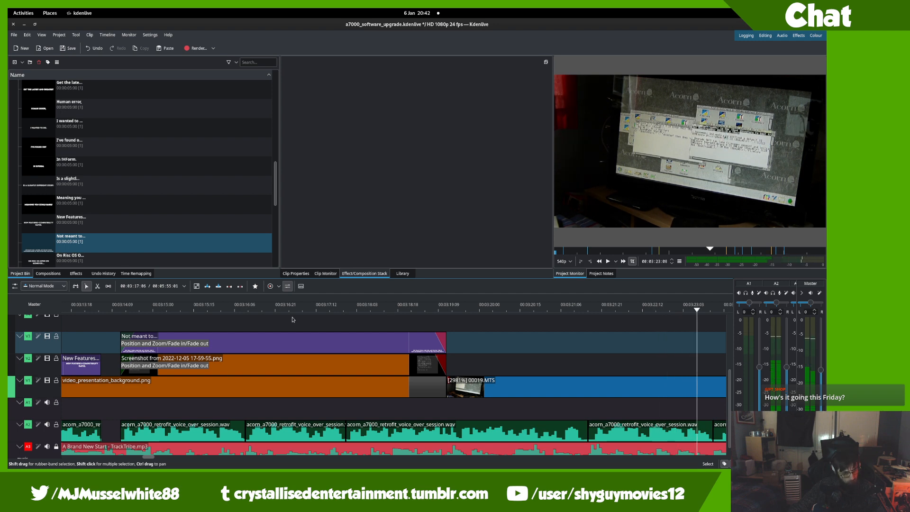
- Save the project and replay the captioned screenshot section from near its start
click(205, 325)
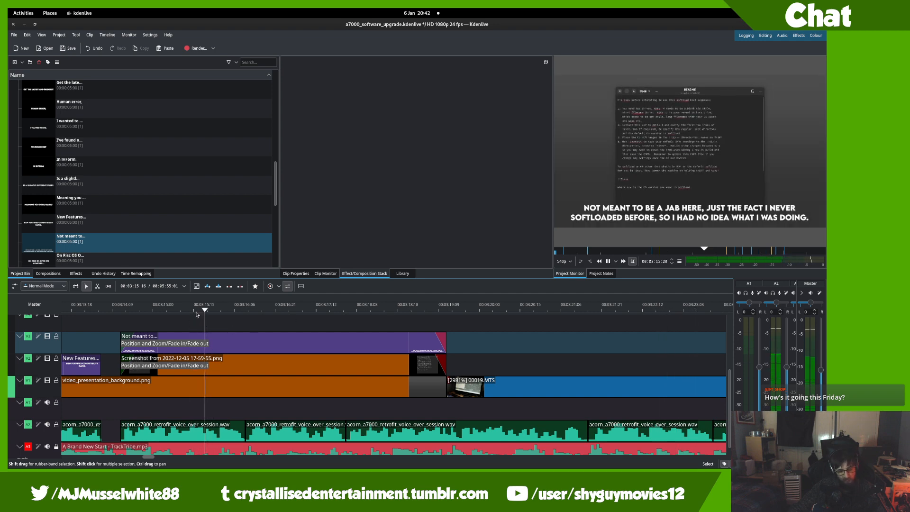
key(ctrl+s)
key(space)
click(135, 319)
key(space)
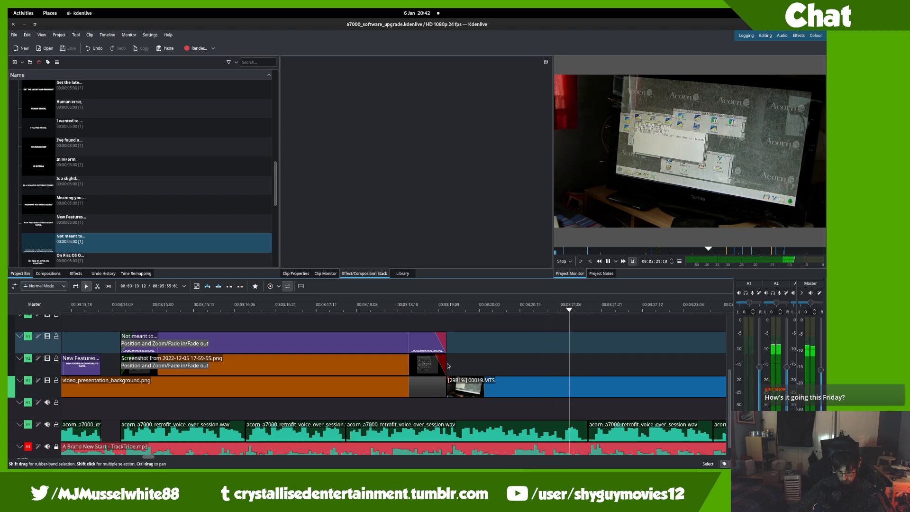
- Remove the fade-outs from the screenshot clip and the title clip above it, and replay the cut to the footage
key(space)
drag(436, 355, 447, 353)
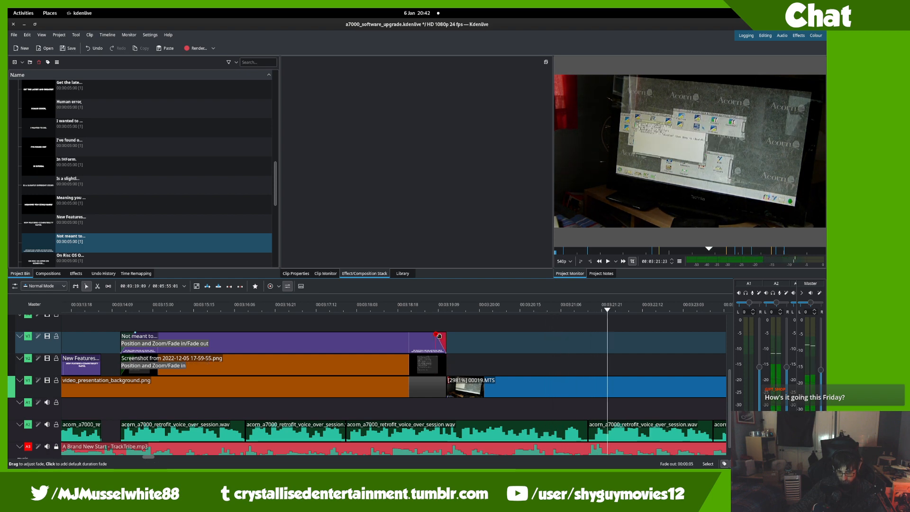
click(405, 325)
key(space)
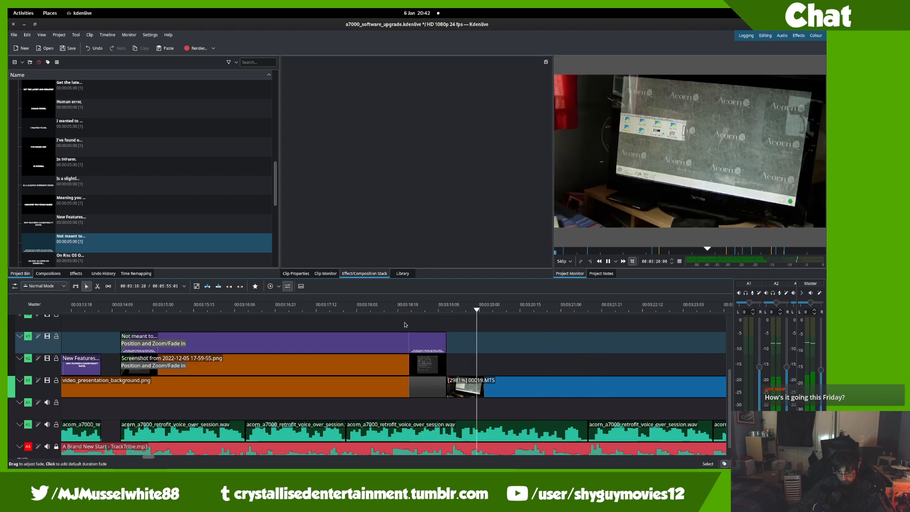
- Play through the footage after the screenshot, past the "Add note on footage" marker, to check it against the voice-over
click(392, 338)
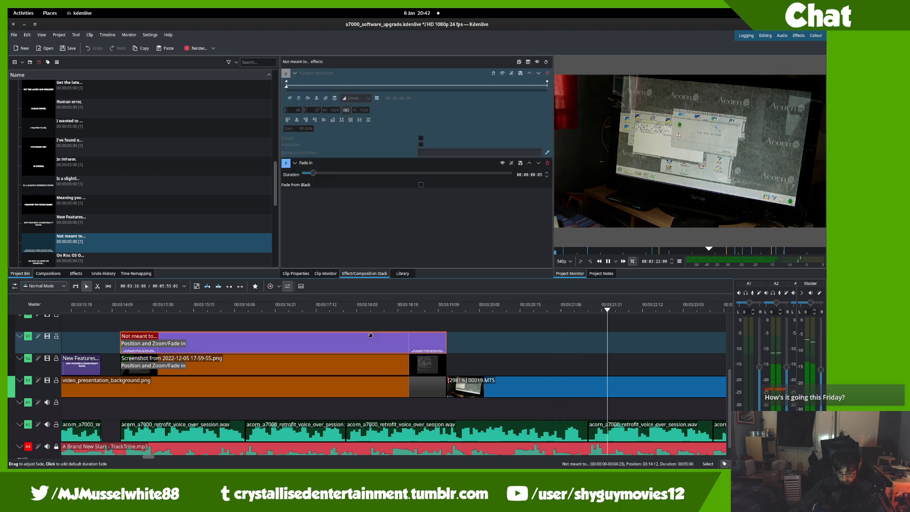
scroll(414, 361, down, 2)
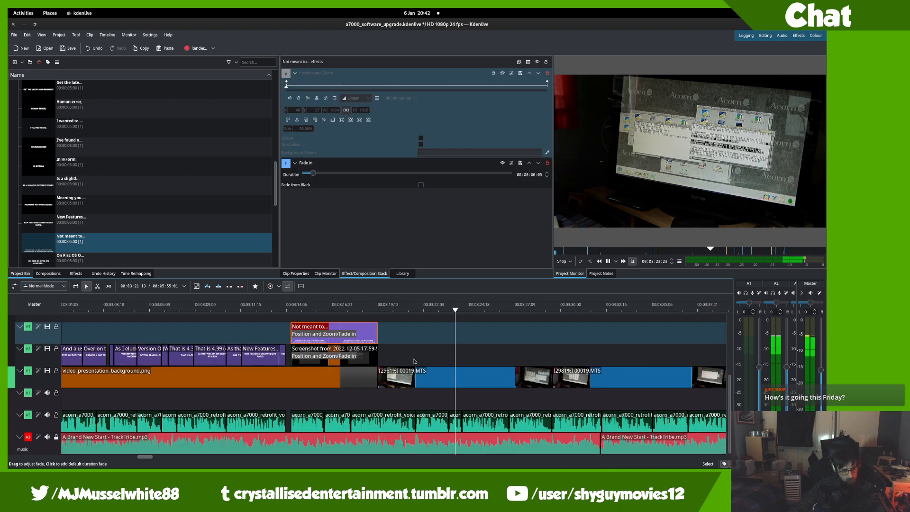
drag(414, 361, 333, 353)
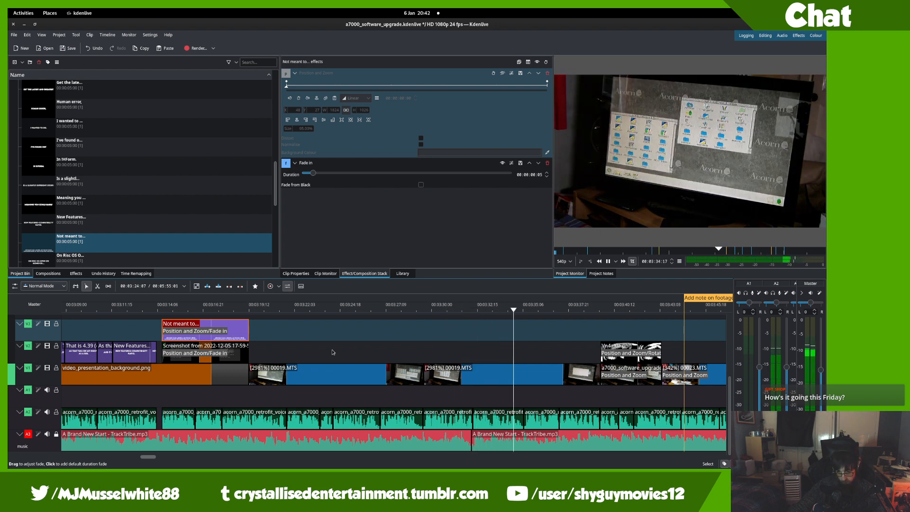
drag(332, 352, 322, 353)
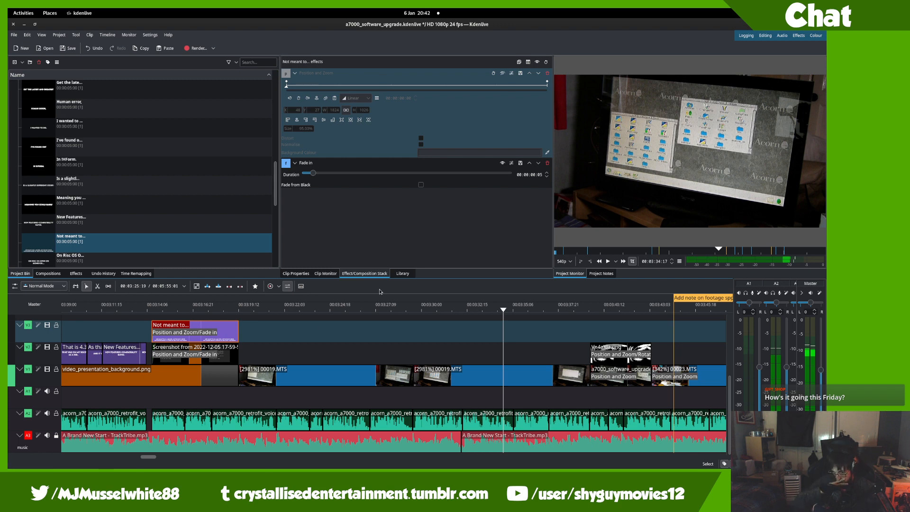
key(space)
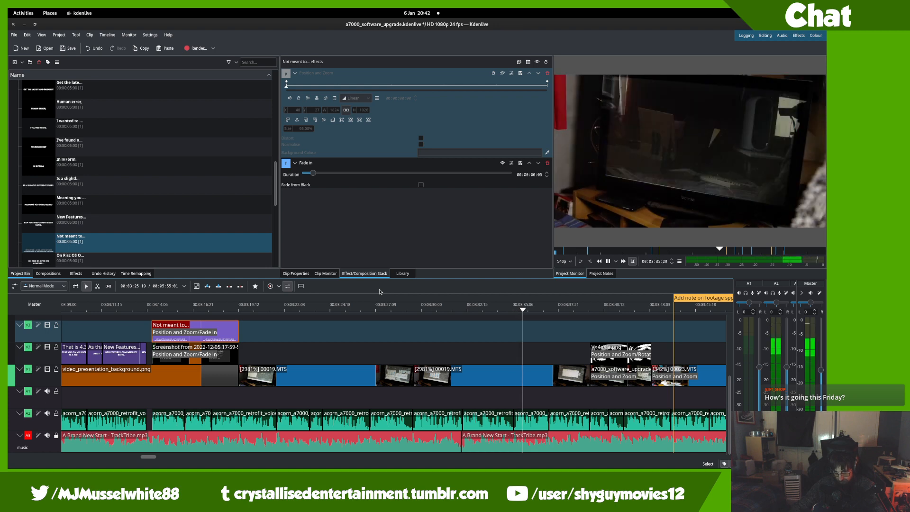
drag(501, 356, 396, 344)
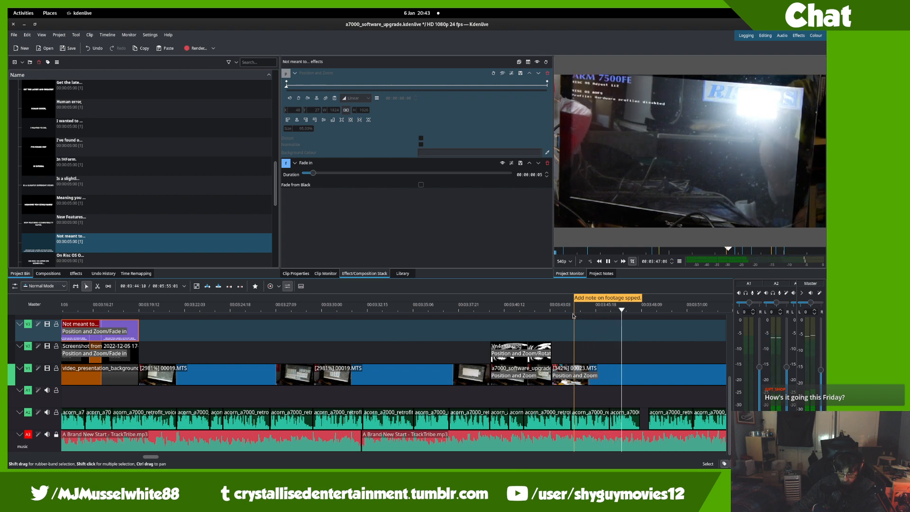
key(space)
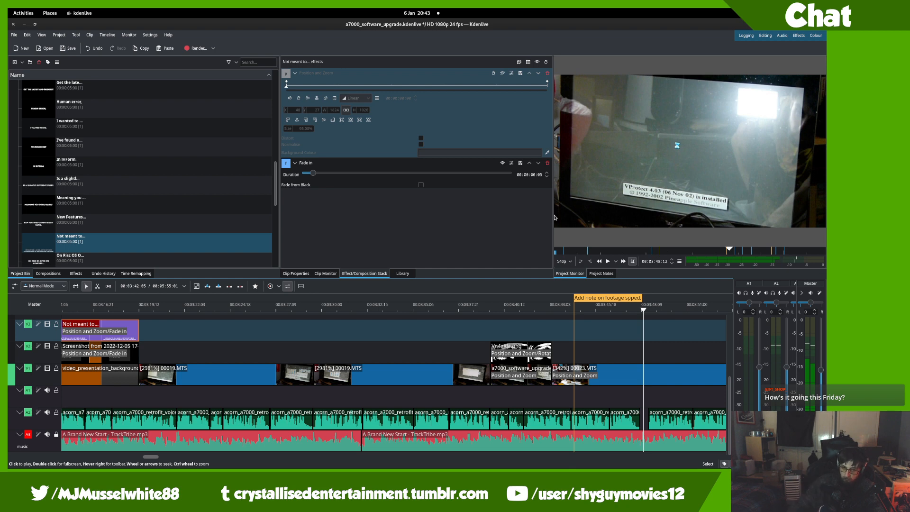
drag(265, 319, 350, 332)
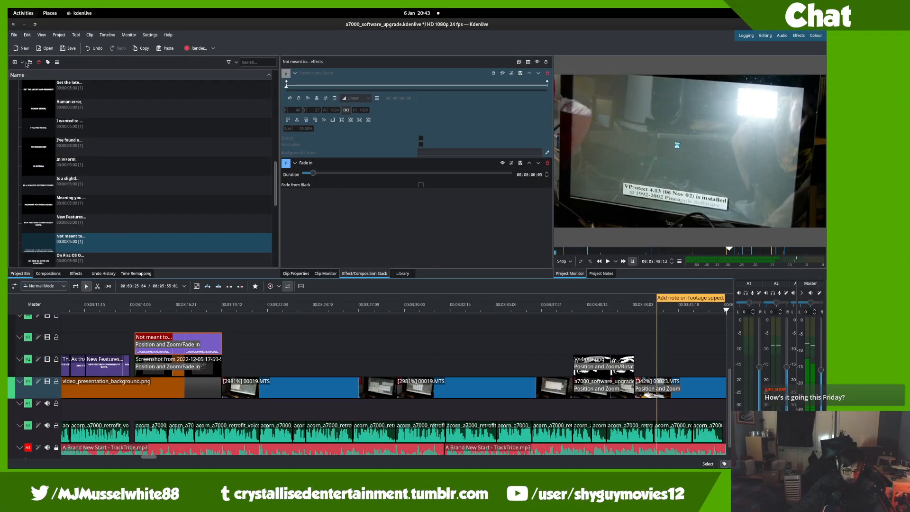
- Switch to Firefox to check the YouTube jazz music tab, and return to Kdenlive
mouse_move(8, 8)
scroll(392, 321, up, 1)
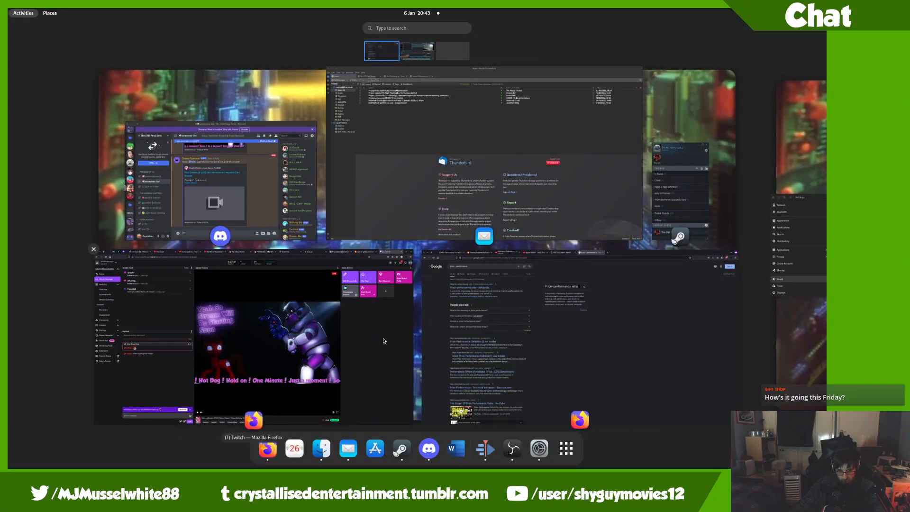
drag(567, 339, 548, 317)
click(548, 318)
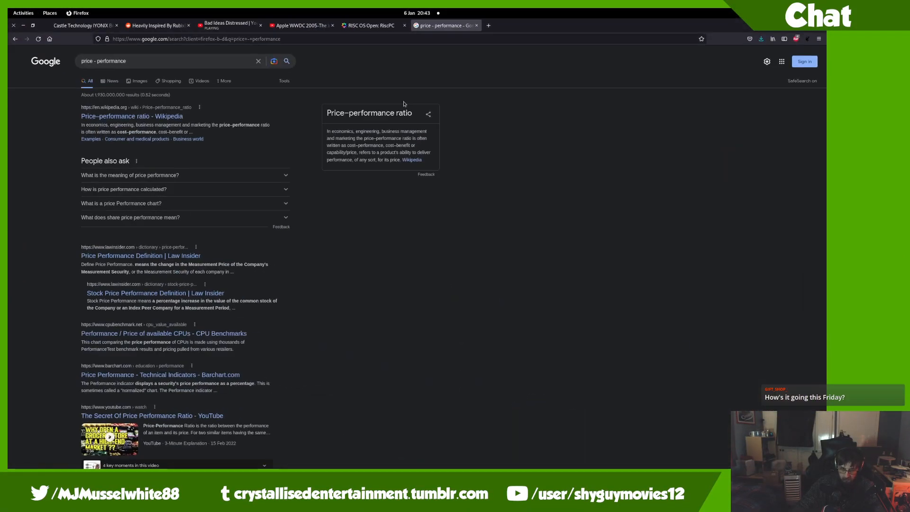
click(233, 26)
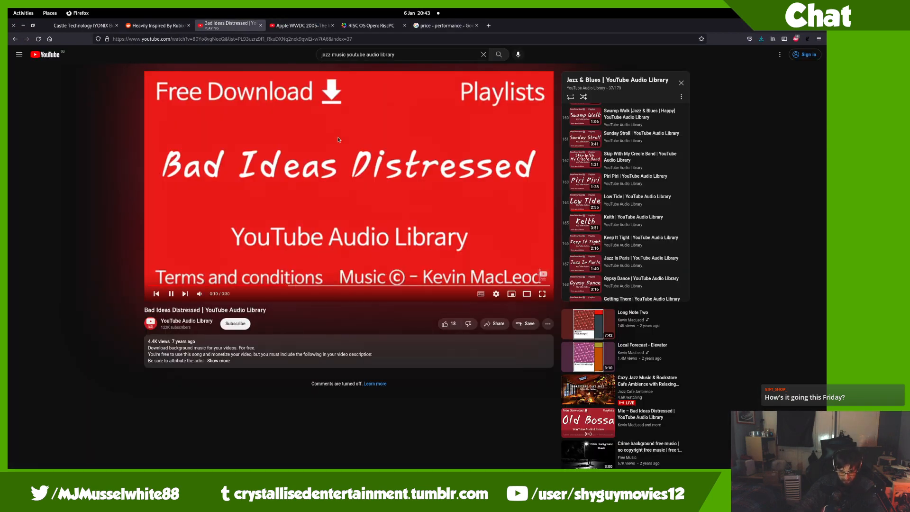
key(alt+Tab)
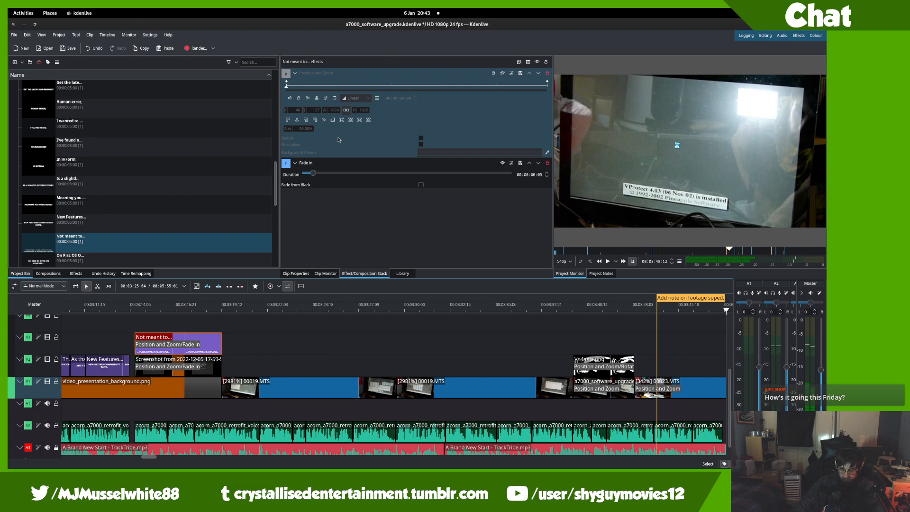
key(super)
key(super)
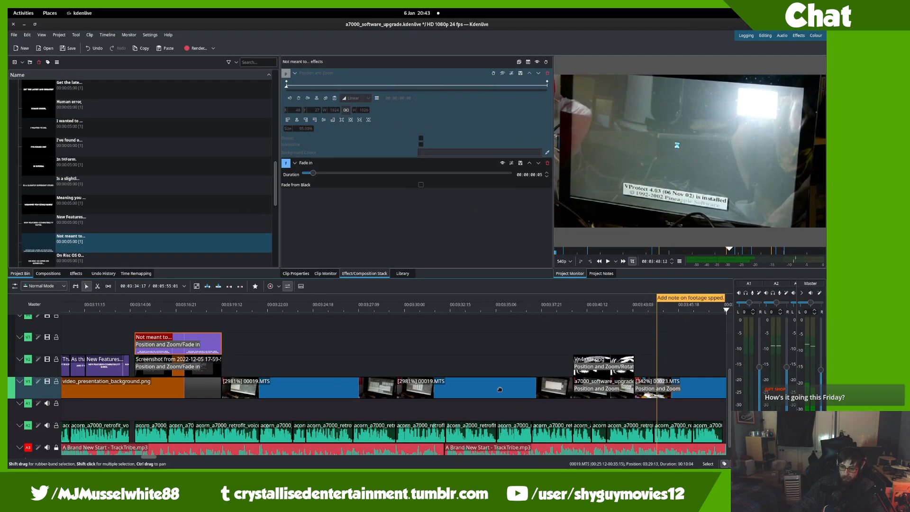
- Play back the footage around the pointing-hand overlay, before the "Add note on footage" marker
scroll(494, 379, down, 1)
scroll(493, 350, right, 5)
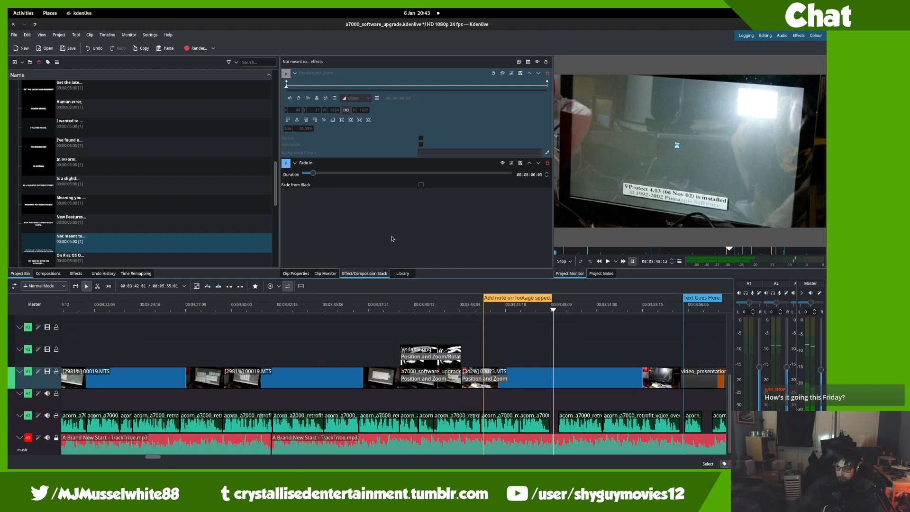
click(410, 309)
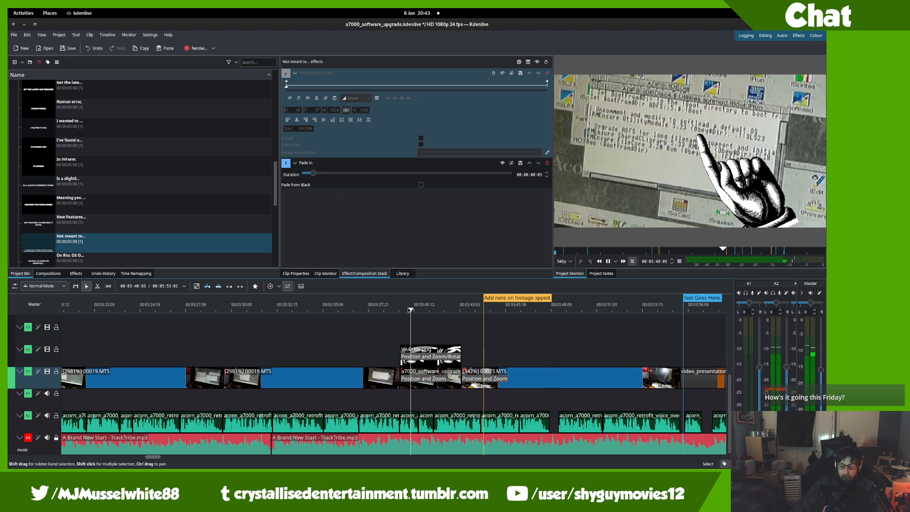
scroll(233, 346, up, 10)
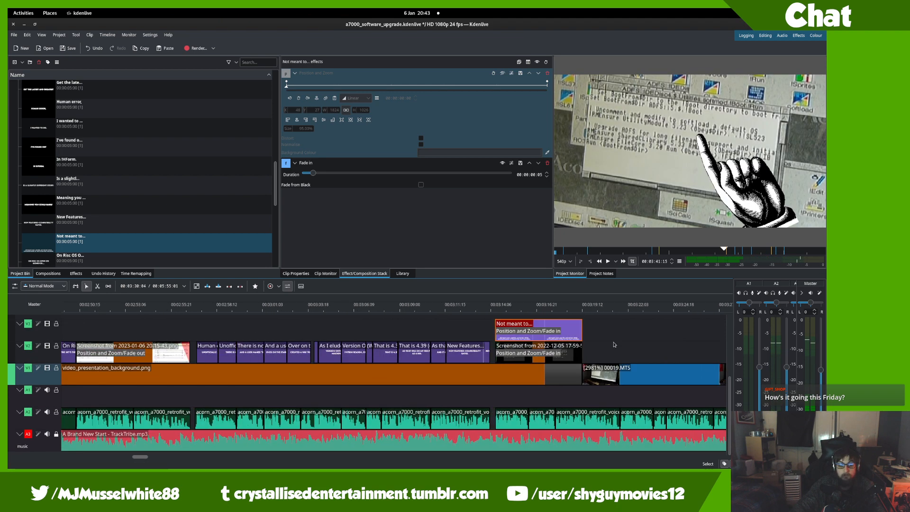
scroll(315, 342, down, 1)
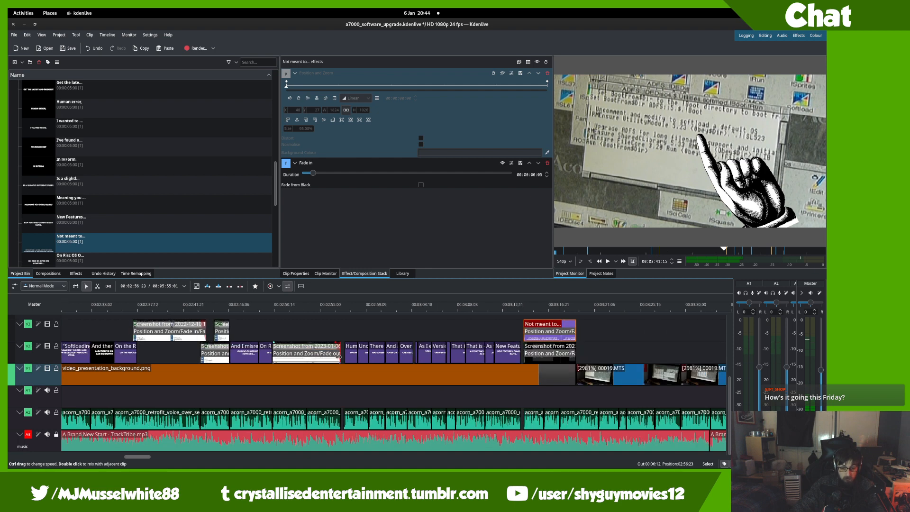
- Save the project and play the title section from the "Text Goes Here" marker up to the website screenshot clips
key(ctrl+s)
scroll(462, 338, up, 3)
scroll(455, 341, down, 1)
scroll(228, 339, up, 3)
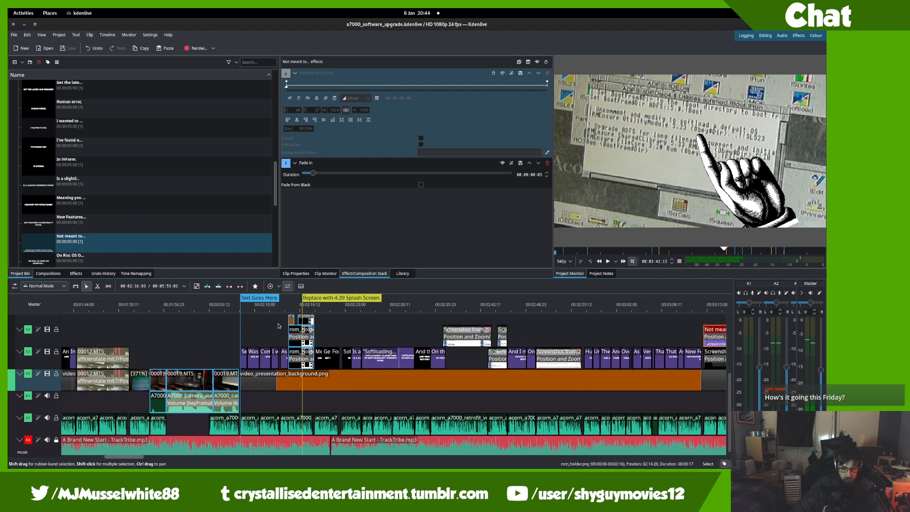
click(257, 299)
key(space)
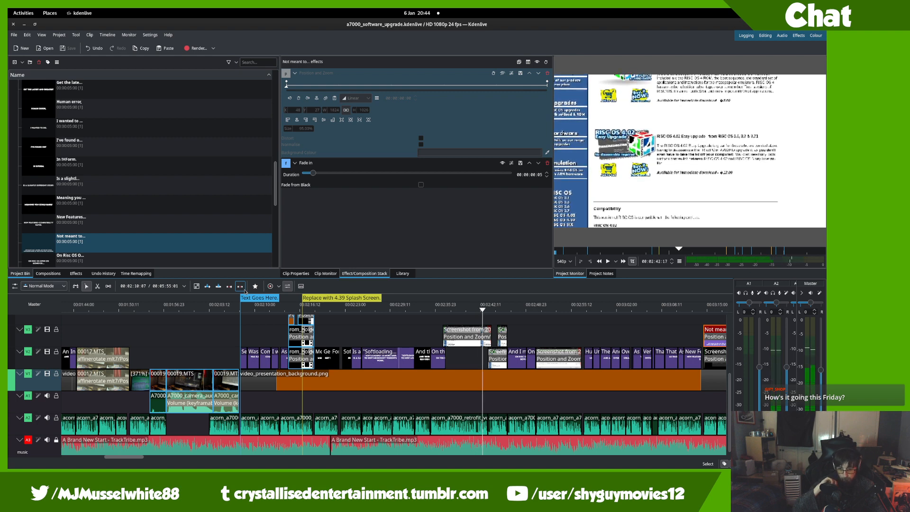
key(space)
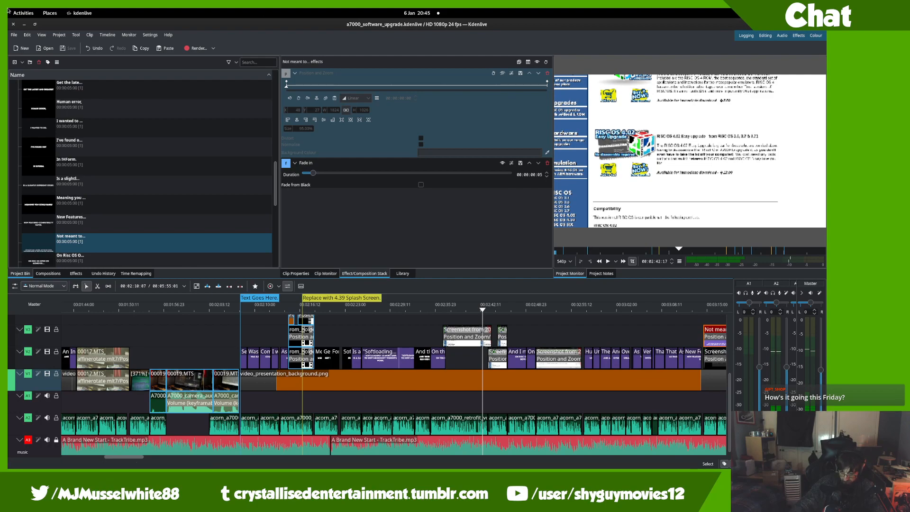
- Switch to the YouTube music tab in Firefox, and return to the Kdenlive project
mouse_move(7, 10)
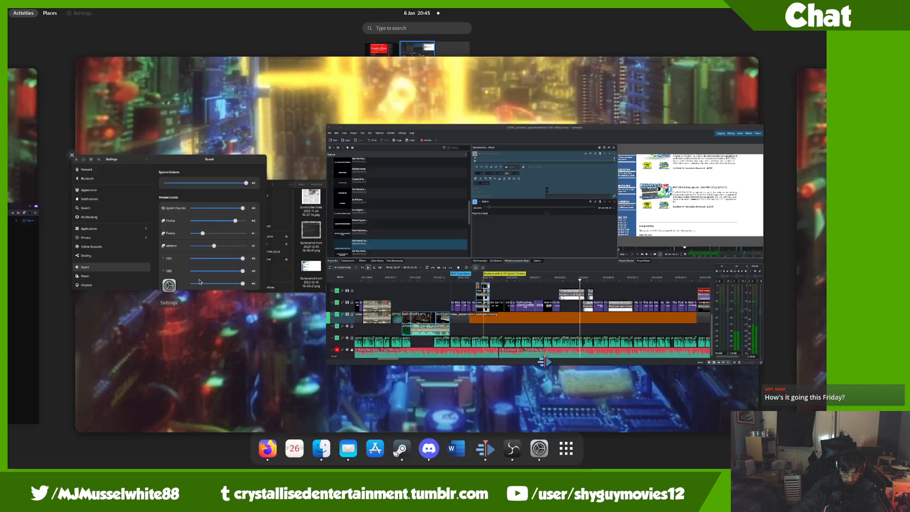
click(199, 282)
scroll(200, 266, up, 1)
click(478, 313)
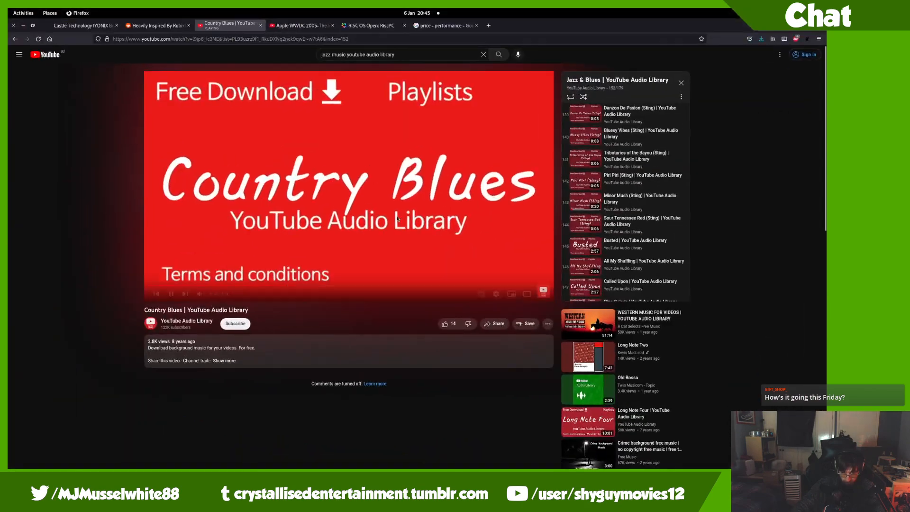
key(ctrl+alt+Right)
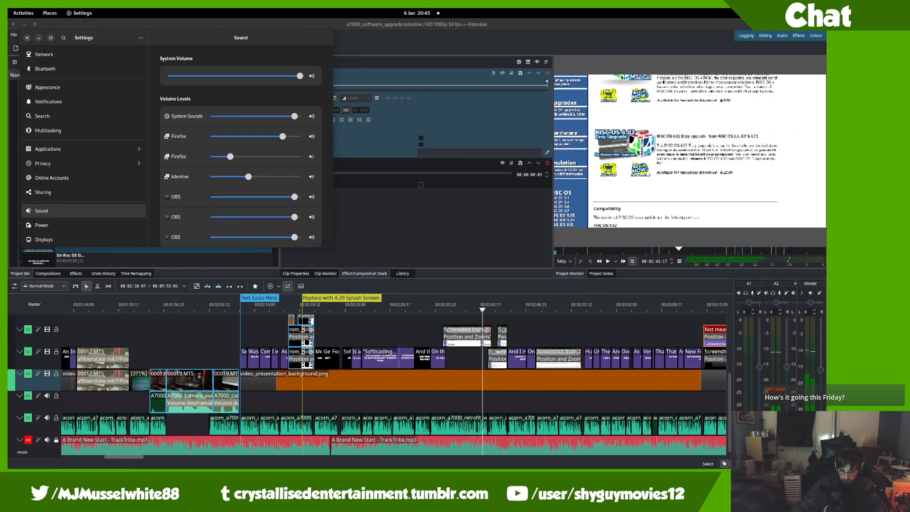
- Replay the titles, screenshots and footage from the "Text Goes Here" marker past the next marker of the same name
click(243, 305)
key(space)
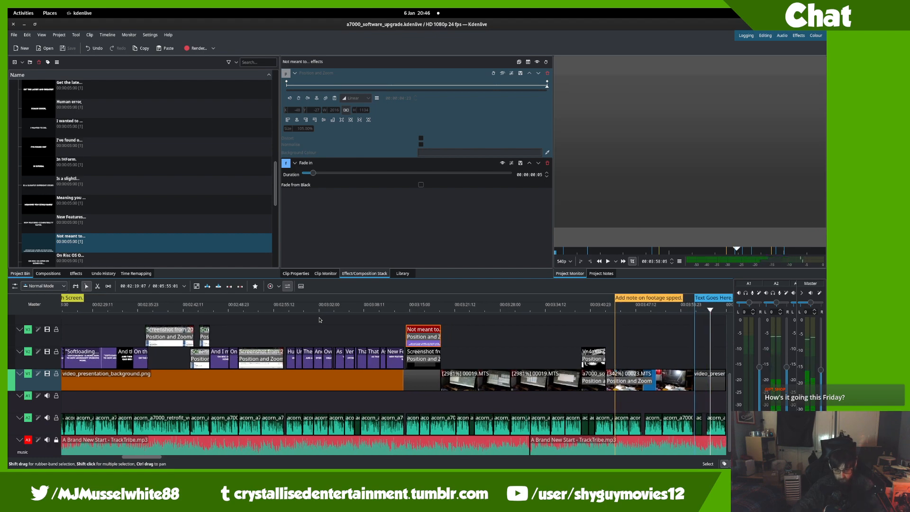
scroll(314, 391, up, 4)
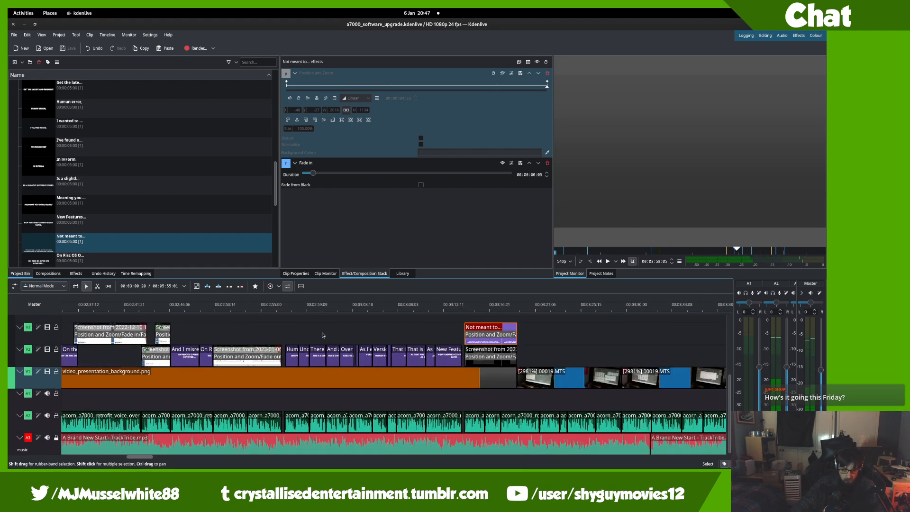
- Switch to Firefox to check the "Country Blues" video, and return to the Kdenlive timeline
key(super)
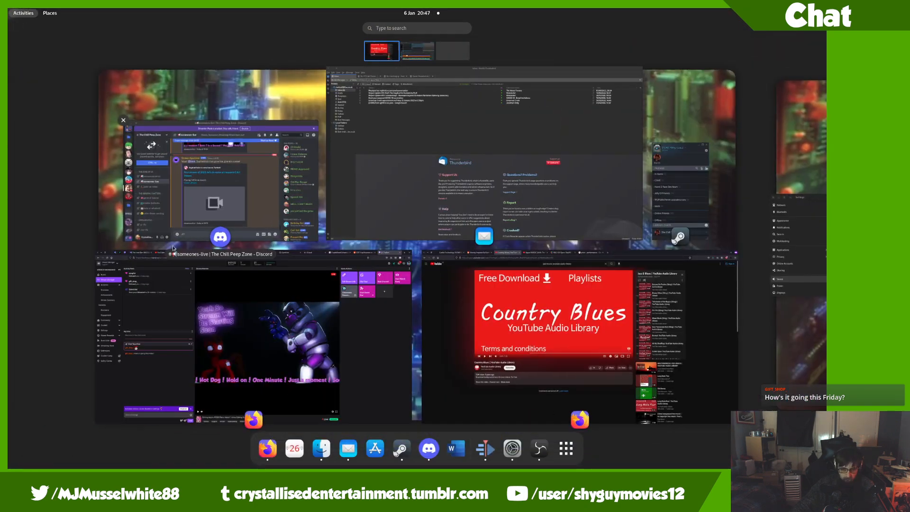
click(472, 284)
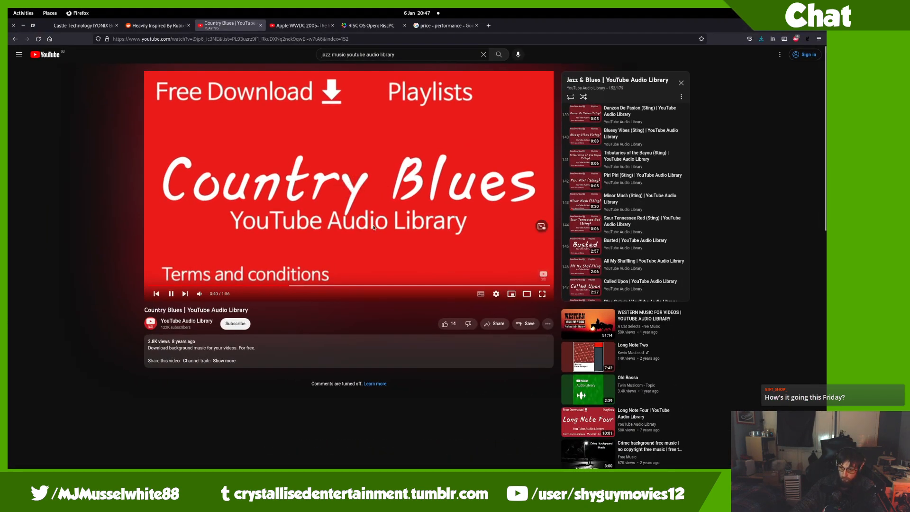
key(super)
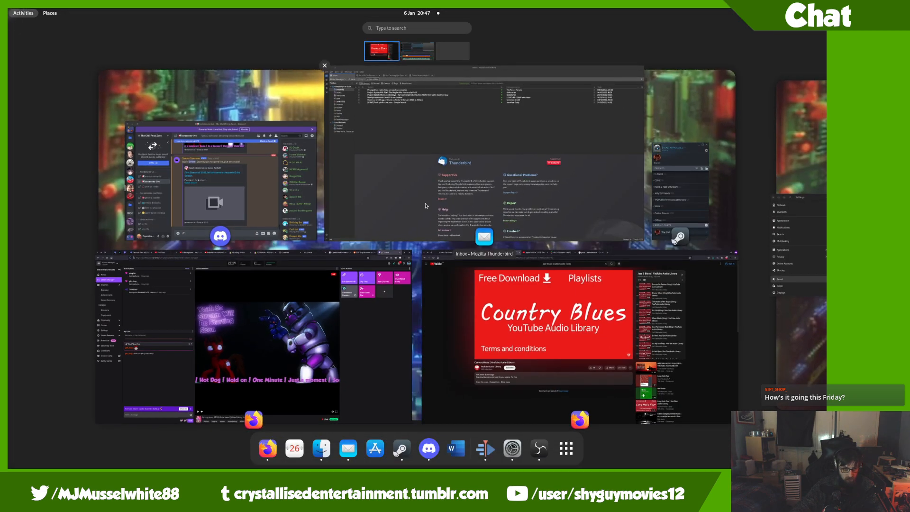
scroll(447, 263, down, 1)
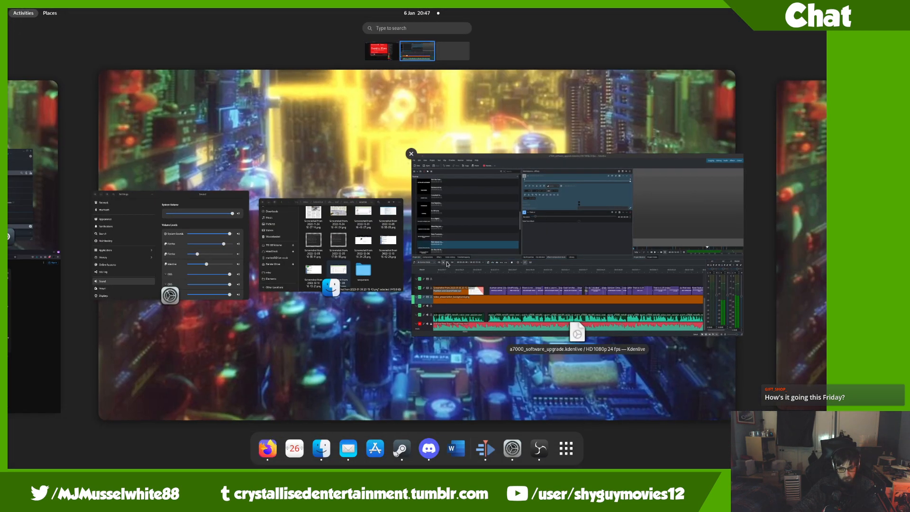
click(464, 262)
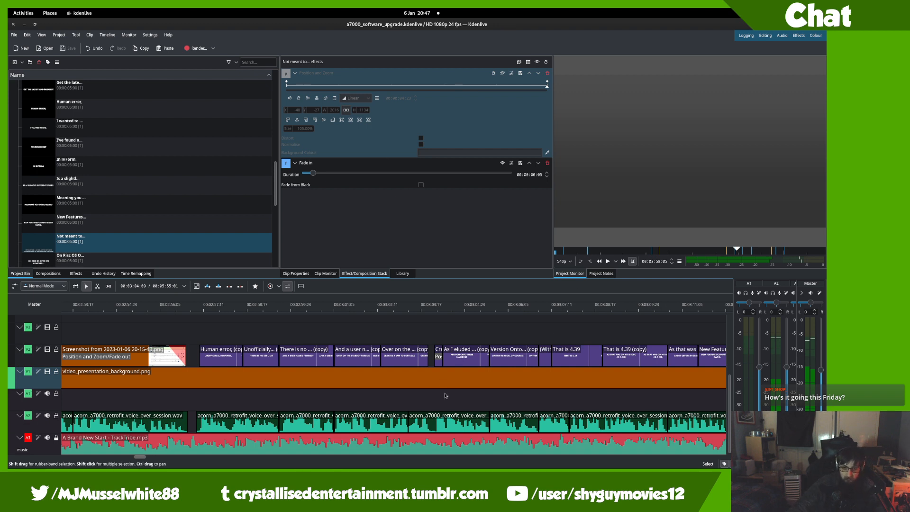
- Adjust the cut between the "ANY" and "VERSION ONTO THESE MACHINES" titles, and extend the preceding title to close the gap before "ANY"
scroll(436, 364, up, 3)
drag(425, 336, 492, 358)
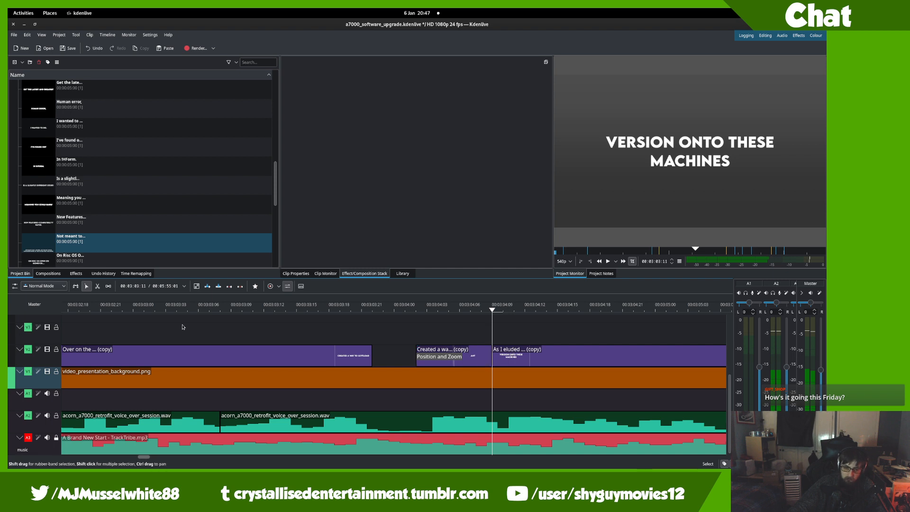
click(101, 333)
key(space)
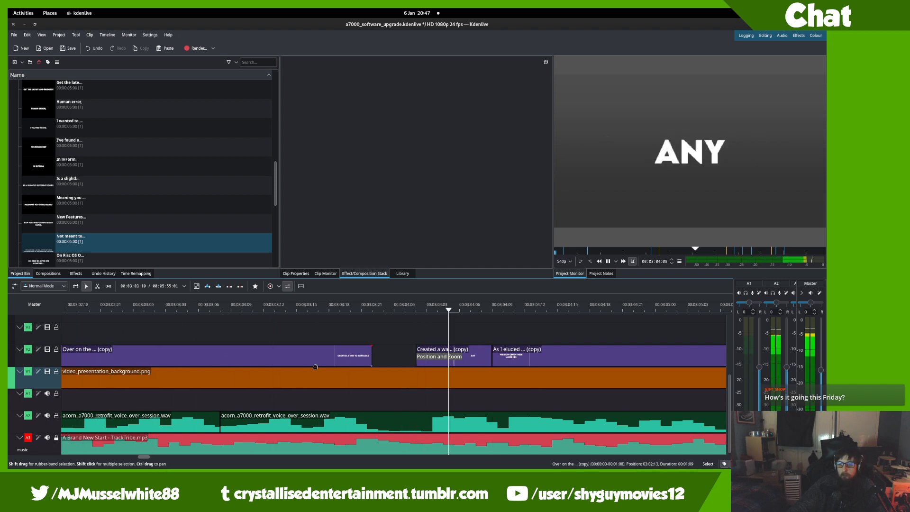
key(space)
drag(371, 359, 415, 356)
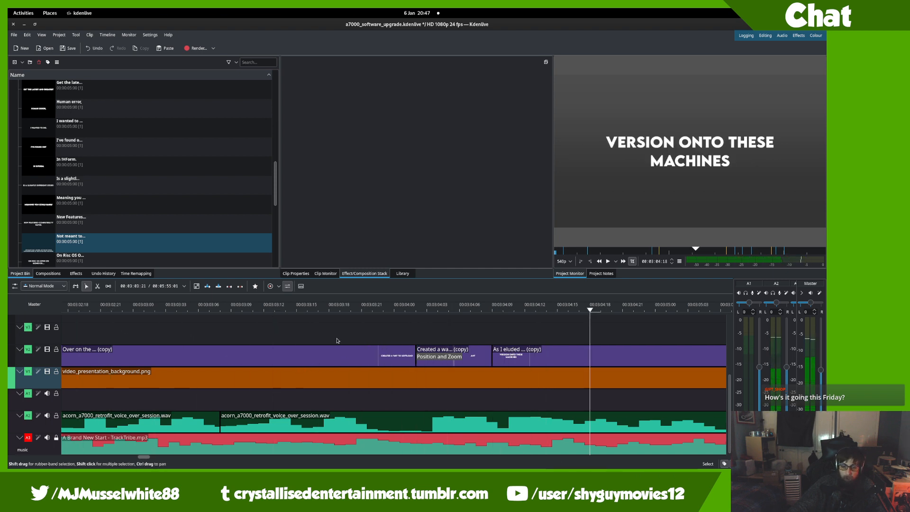
- Replay the "ANY" title against the voice-over and move its cut to the "VERSION ONTO THESE MACHINES" title to 00:03:04:08
click(320, 341)
key(space)
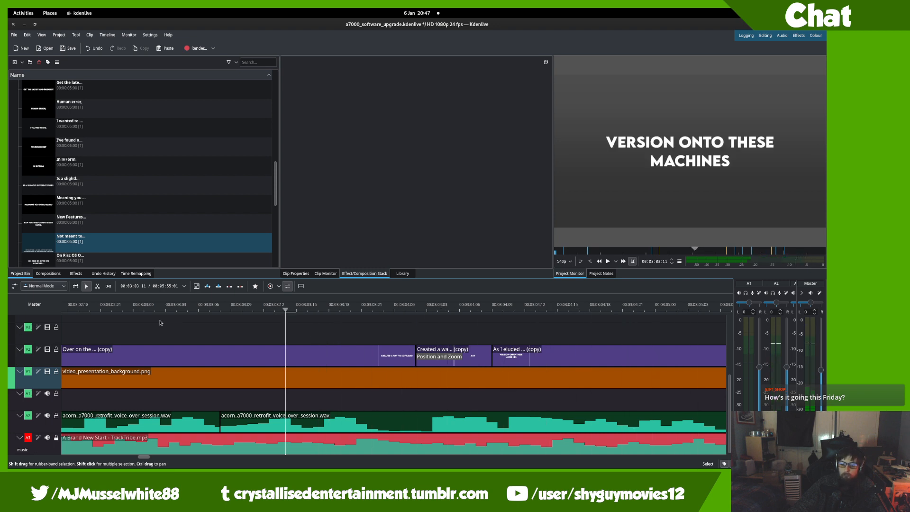
click(119, 315)
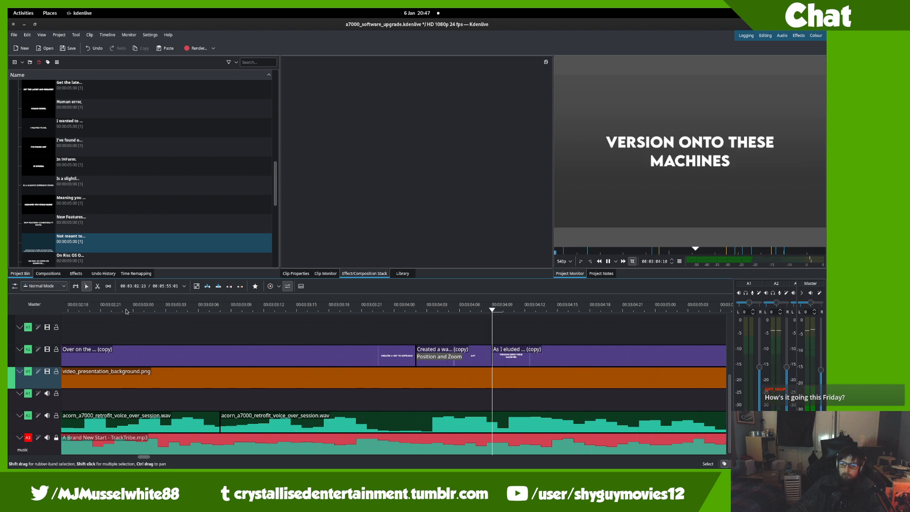
click(351, 333)
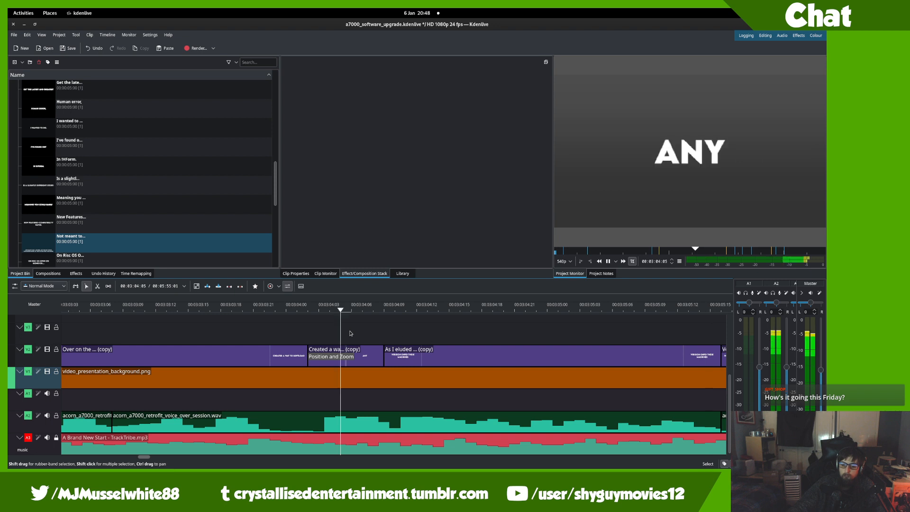
key(space)
click(180, 328)
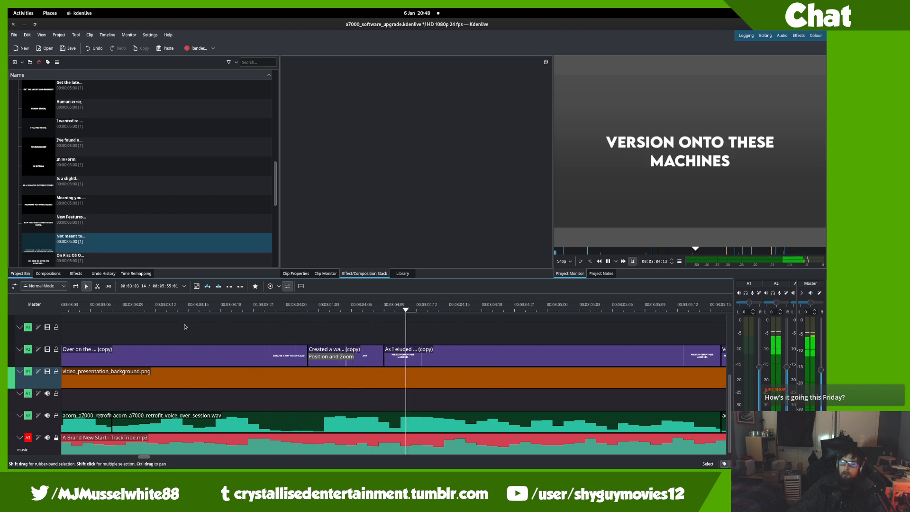
key(space)
click(375, 339)
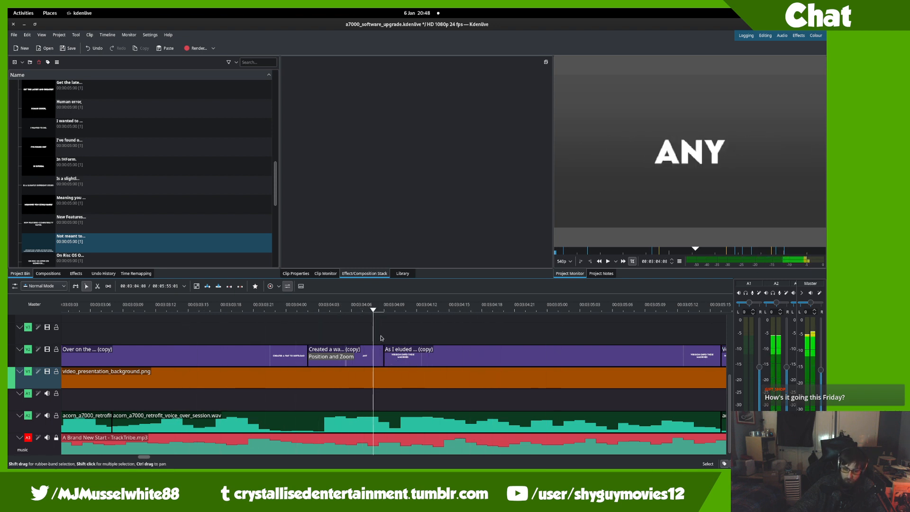
drag(382, 338, 374, 358)
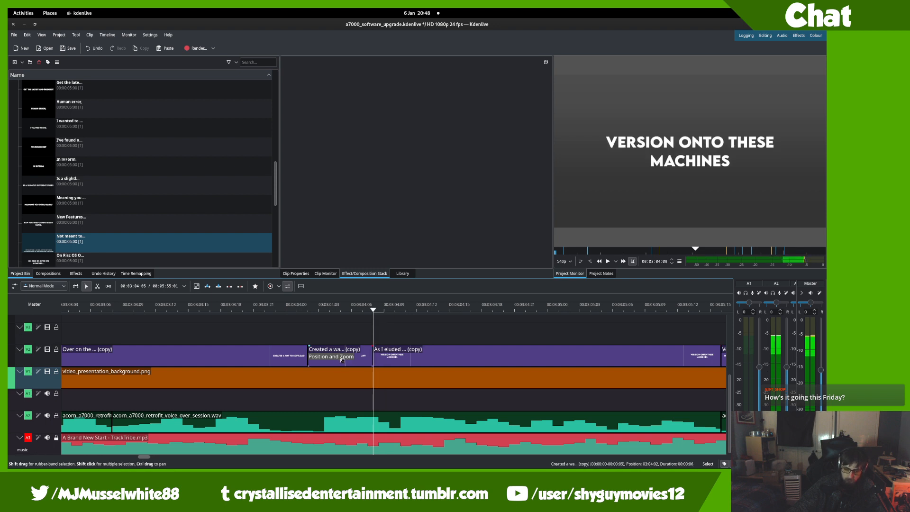
- Save the project and play from the retimed titles through the captioned screenshot into the footage to check the timing
scroll(338, 342, down, 2)
drag(275, 322, 241, 328)
key(ctrl+s)
key(space)
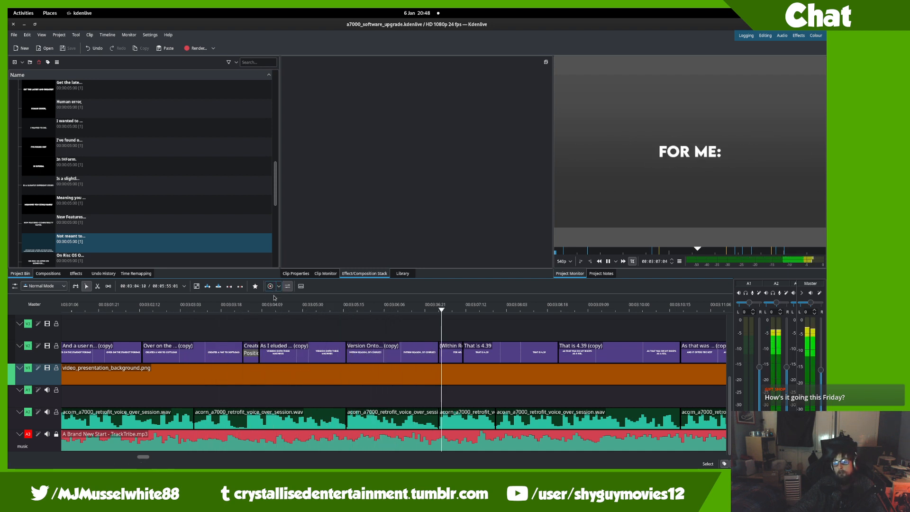
click(247, 324)
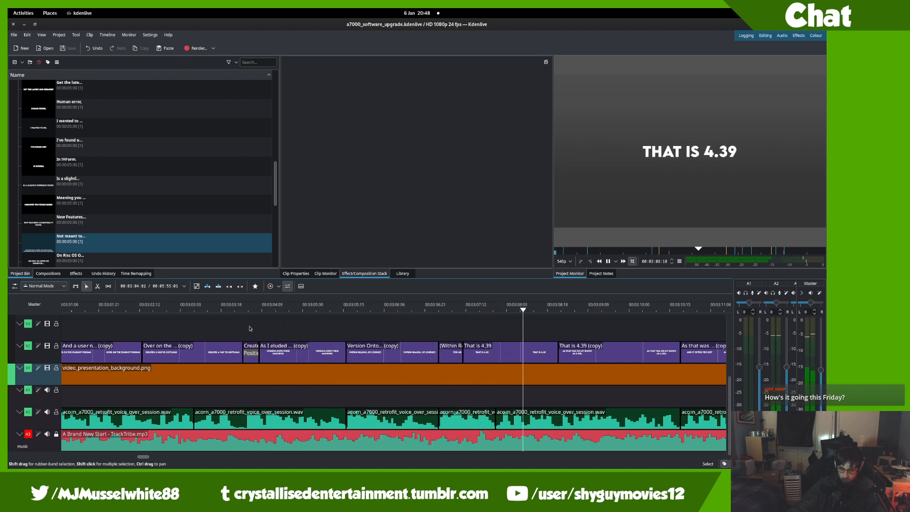
drag(472, 380, 221, 396)
drag(575, 425, 509, 396)
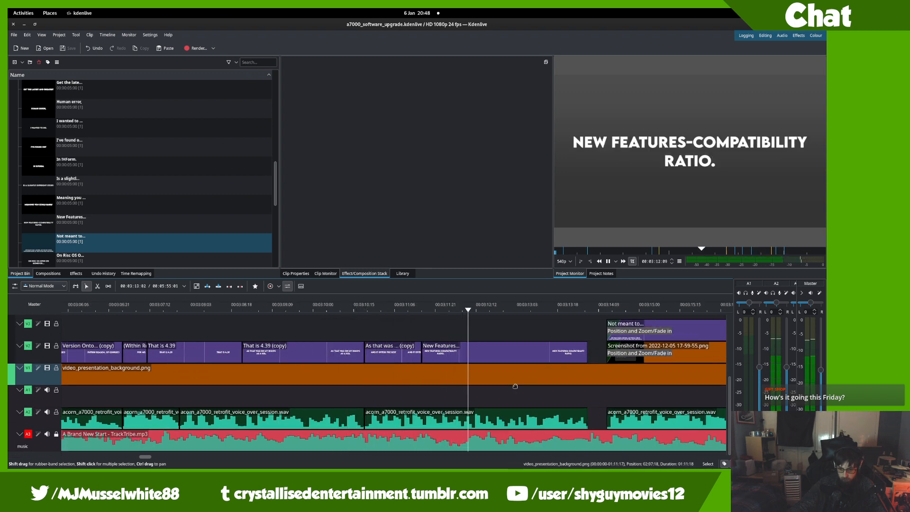
drag(493, 387, 292, 354)
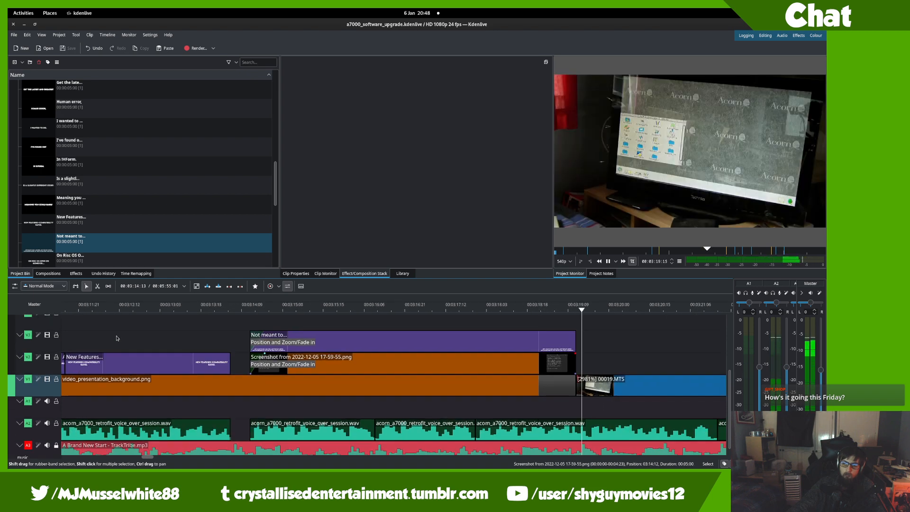
- Stop playback, switch to Files and copy a7000_software_upgrade.kdenlive from the sequences folder into its original subfolder
key(space)
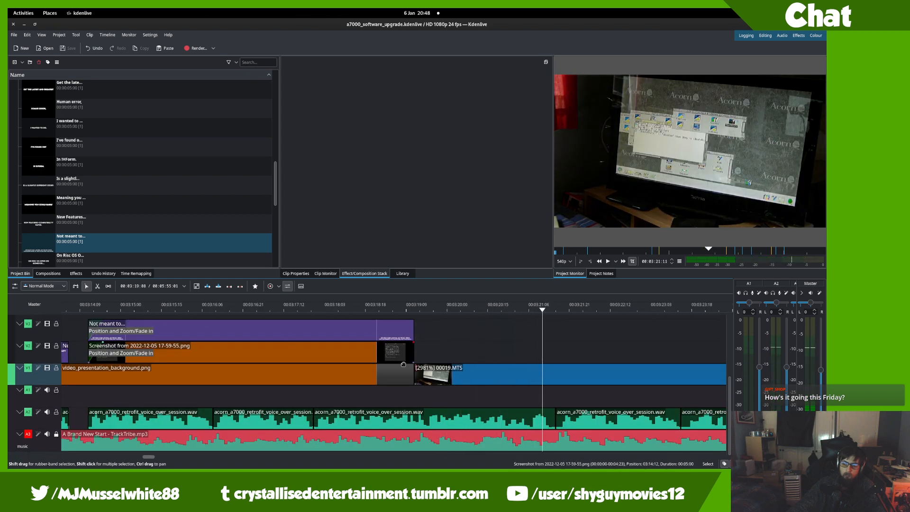
key(super)
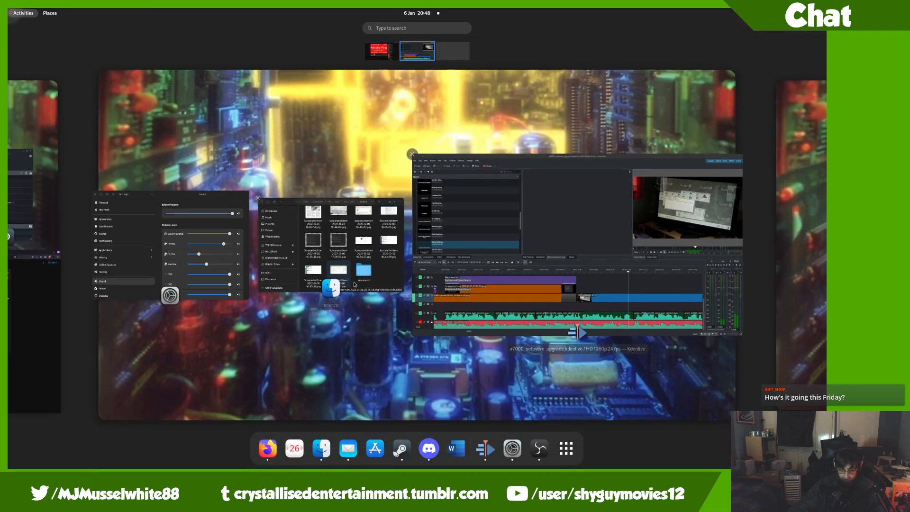
scroll(455, 275, up, 1)
scroll(366, 260, down, 1)
scroll(357, 246, up, 1)
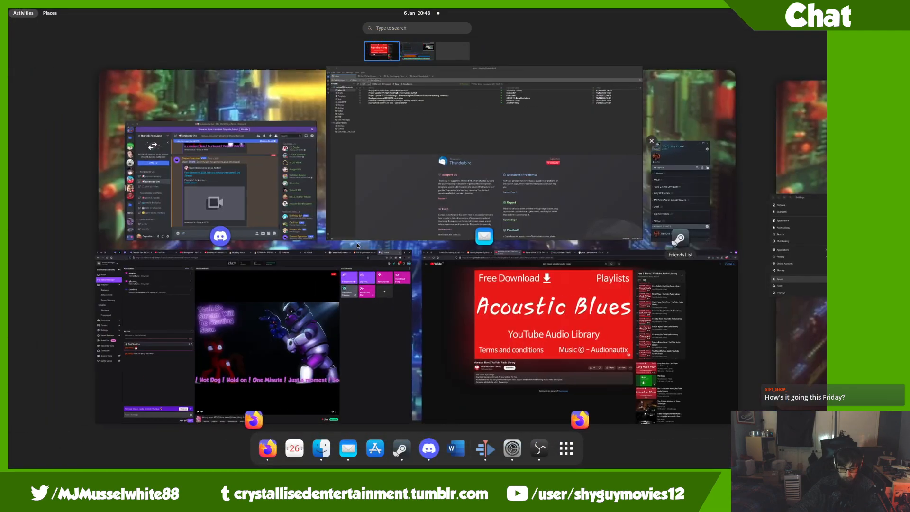
scroll(359, 245, down, 1)
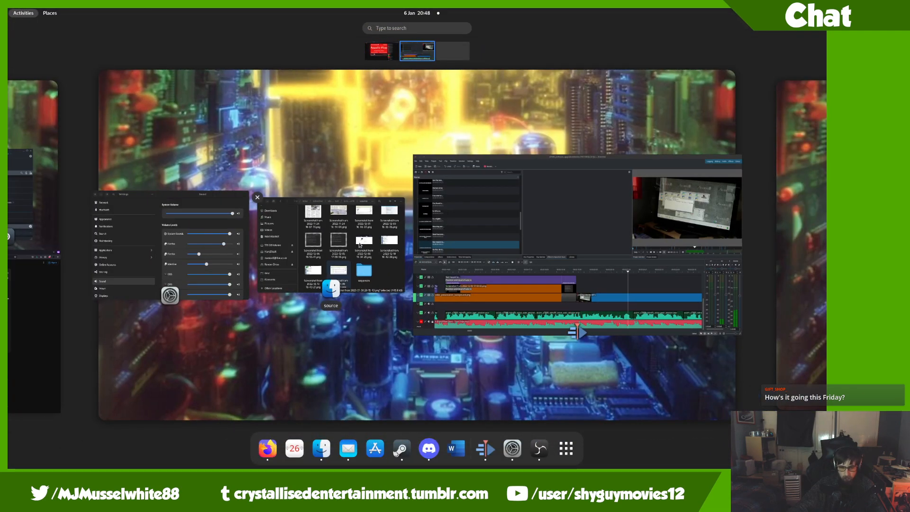
click(363, 247)
double_click(390, 256)
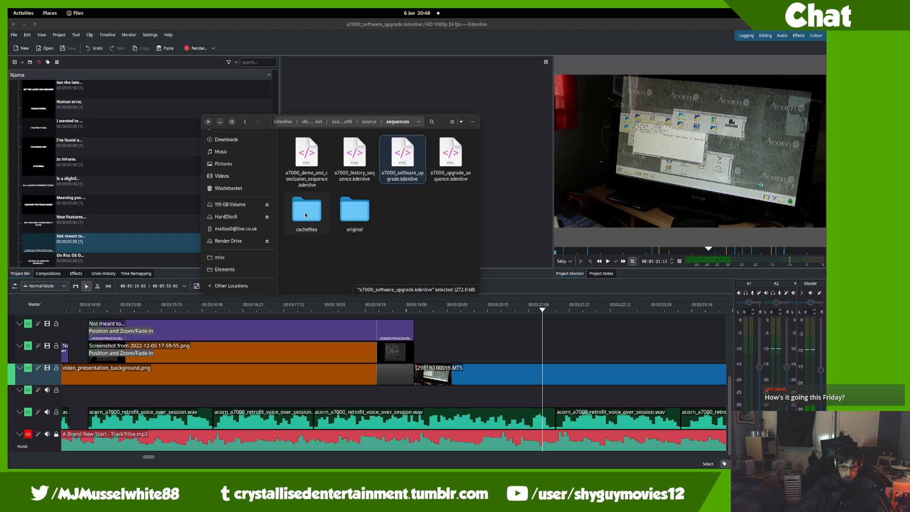
double_click(351, 219)
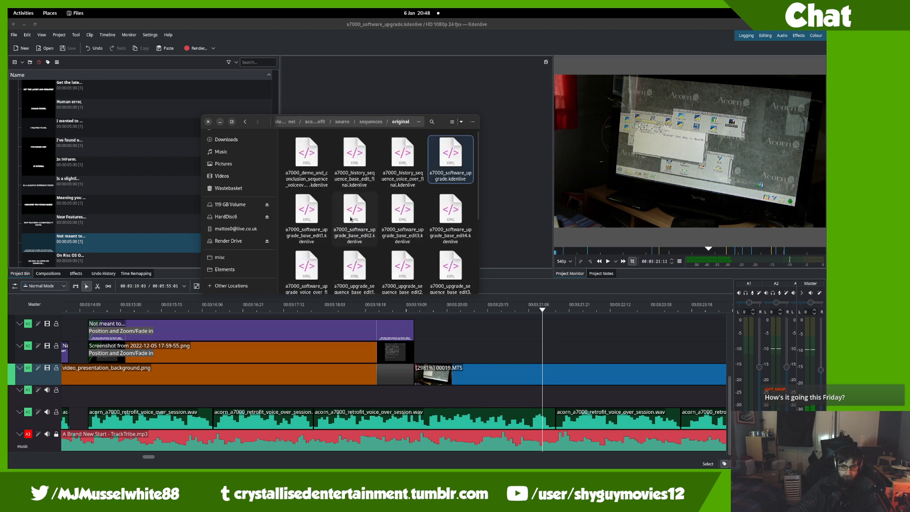
- Rename the copied project file in the original folder as a7000_software_upgrade_base_edit5.kdenlive
key(F2)
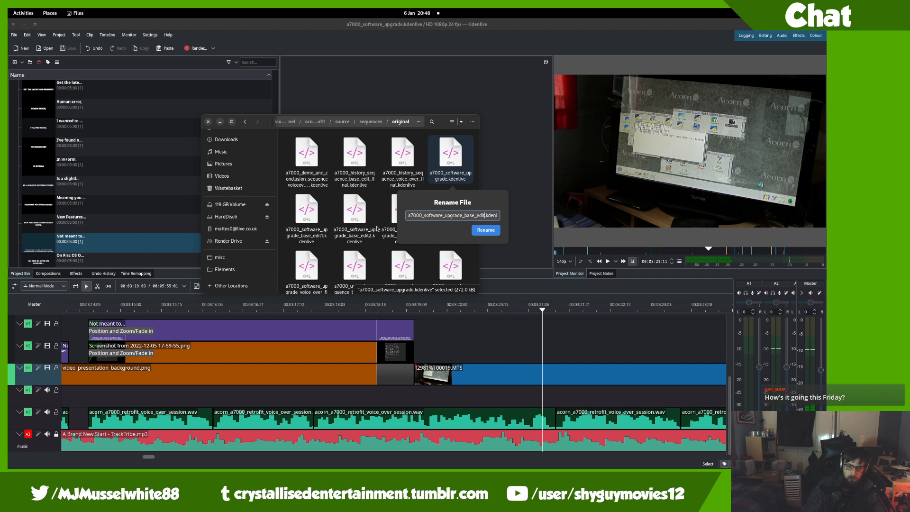
key(BackSpace)
text(3)
key(BackSpace)
text(4)
key(Return)
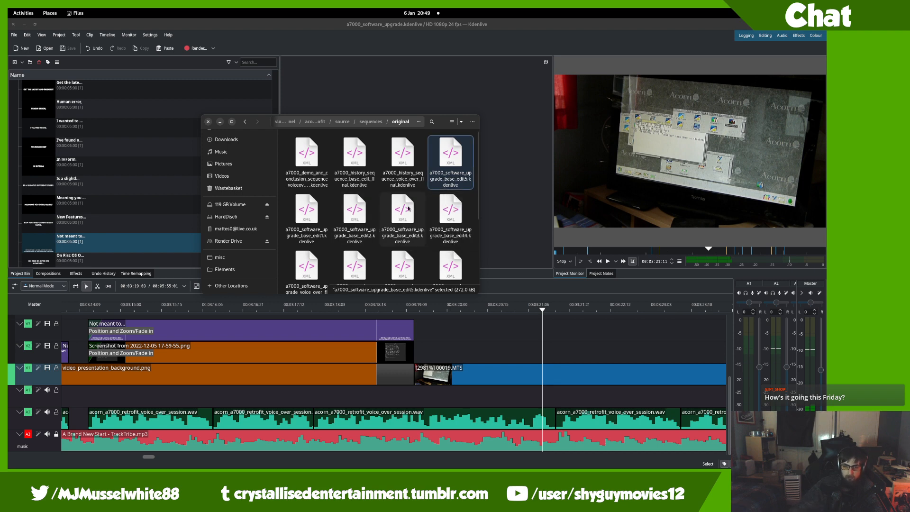
- Return to Kdenlive and delete the "Text Goes Here." guide at the "SETTING UP THE SD CARD" title
key(alt+Left)
key(alt+Tab)
scroll(503, 411, down, 2)
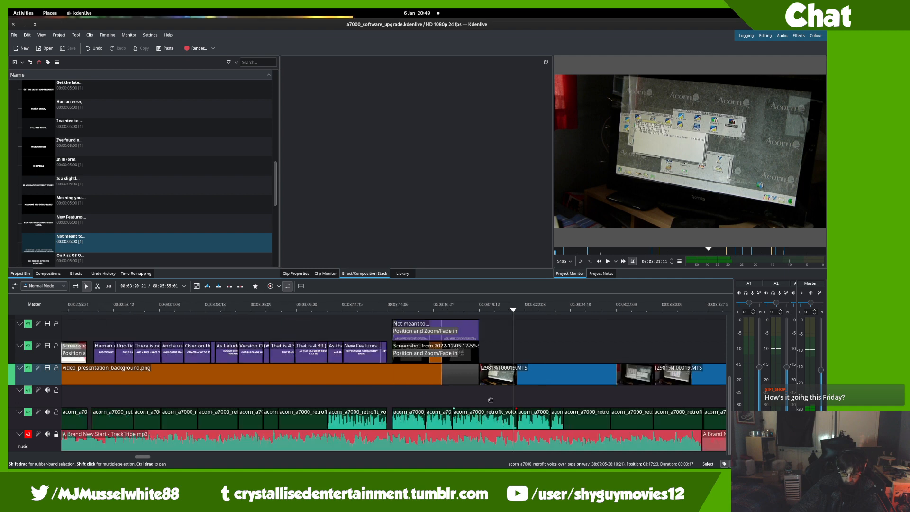
scroll(490, 399, down, 3)
click(93, 300)
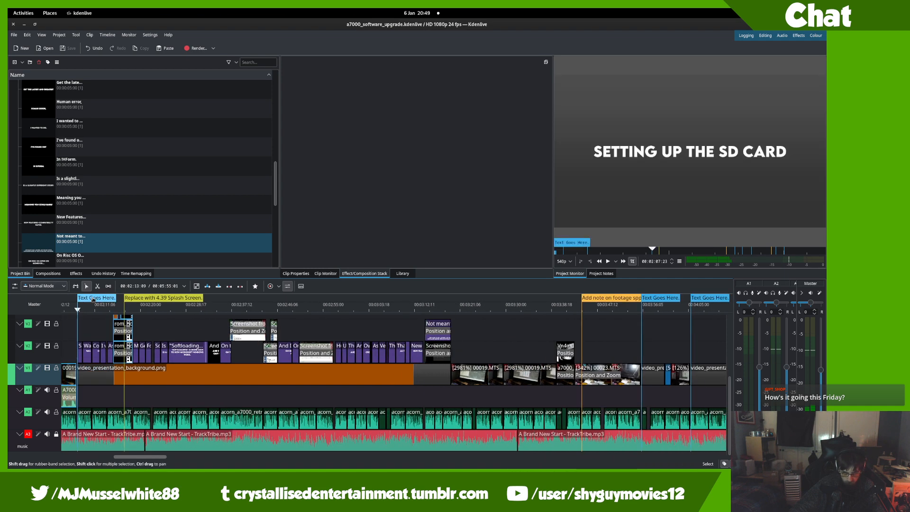
key(g)
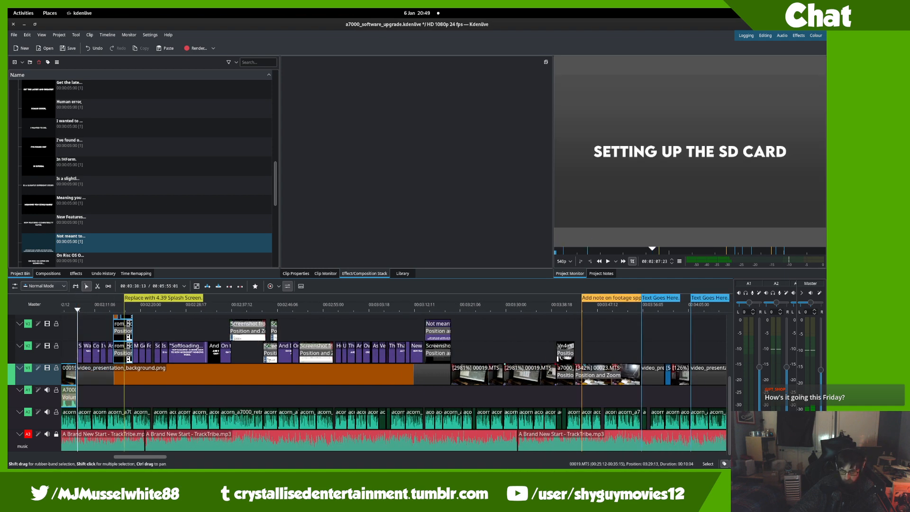
- Play the footage from the "Floppy Read Sound Here." guide and delete that guide
scroll(549, 372, up, 4)
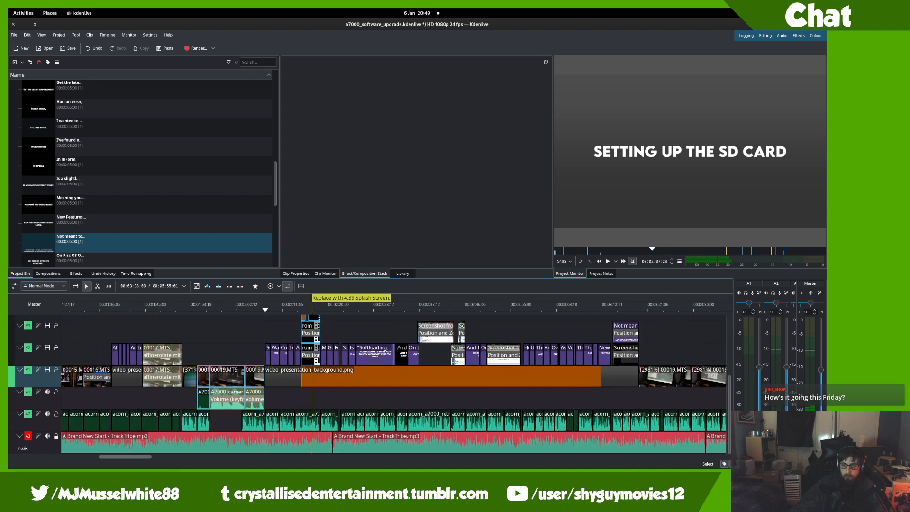
scroll(206, 329, down, 3)
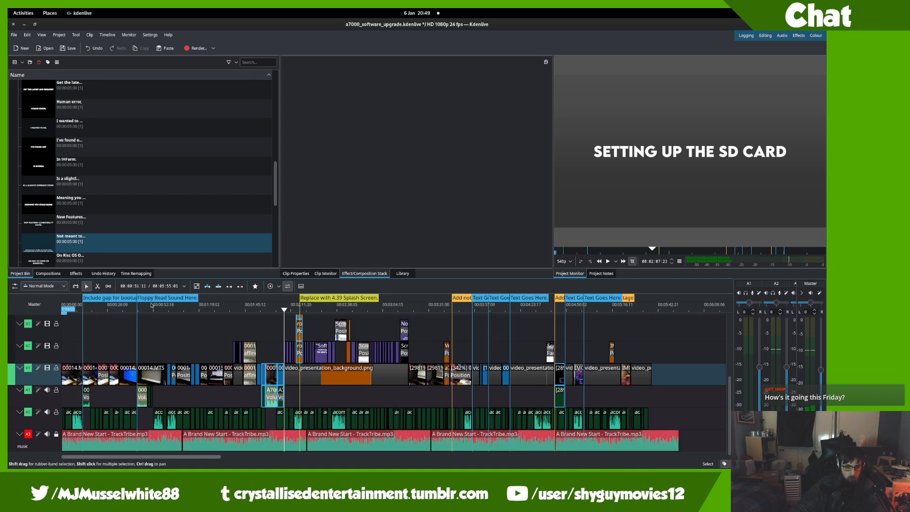
click(151, 303)
scroll(305, 298, up, 2)
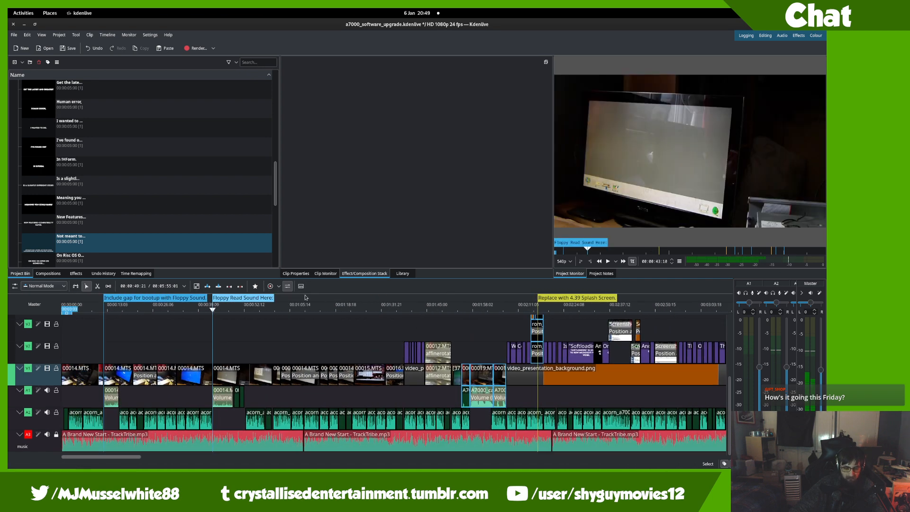
key(space)
scroll(242, 374, up, 2)
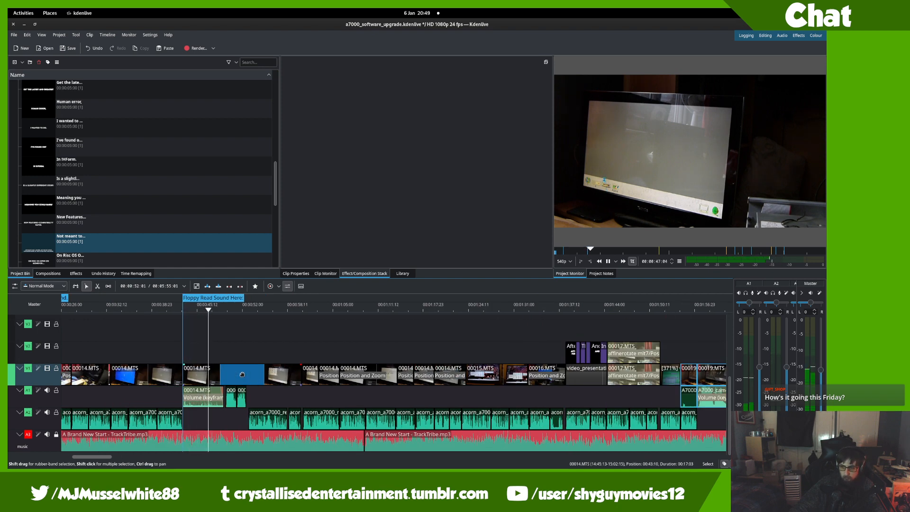
click(204, 298)
- Play the footage from the "Include gap for bootup with Floppy Sound." guide to check its sound
scroll(559, 323, up, 5)
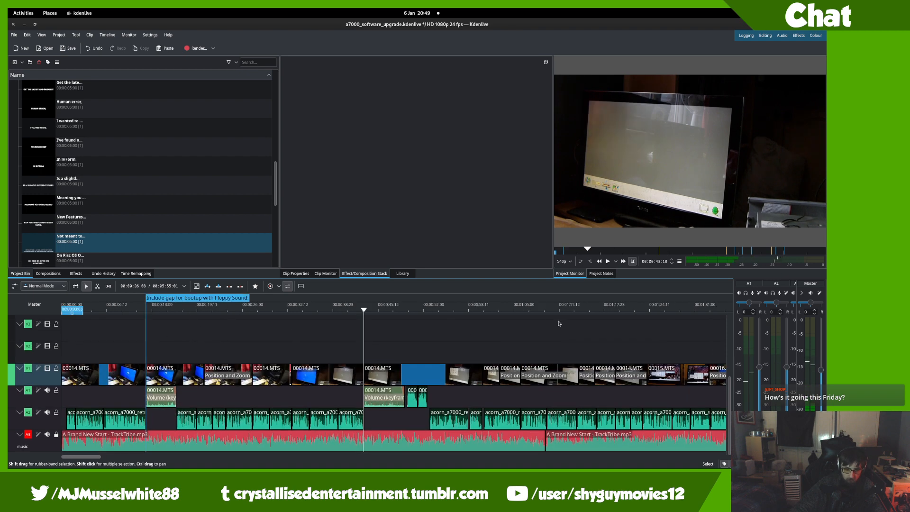
click(148, 297)
key(space)
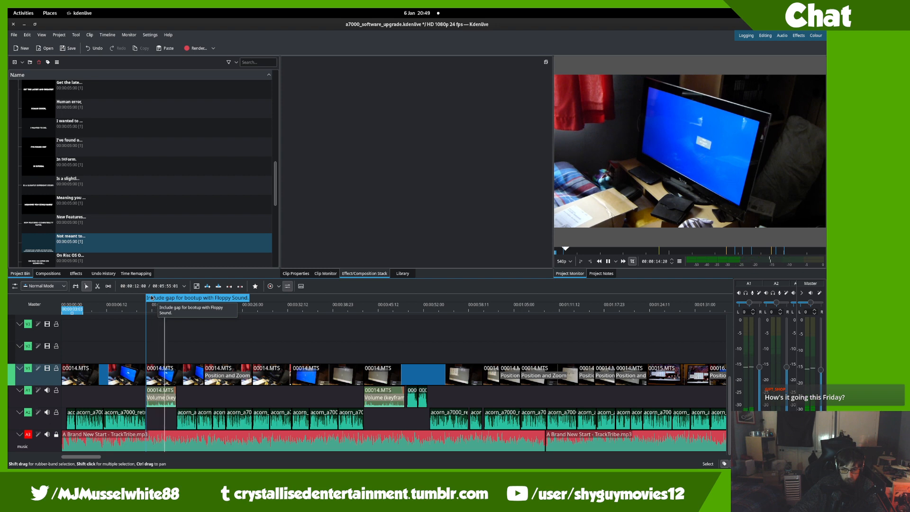
key(g)
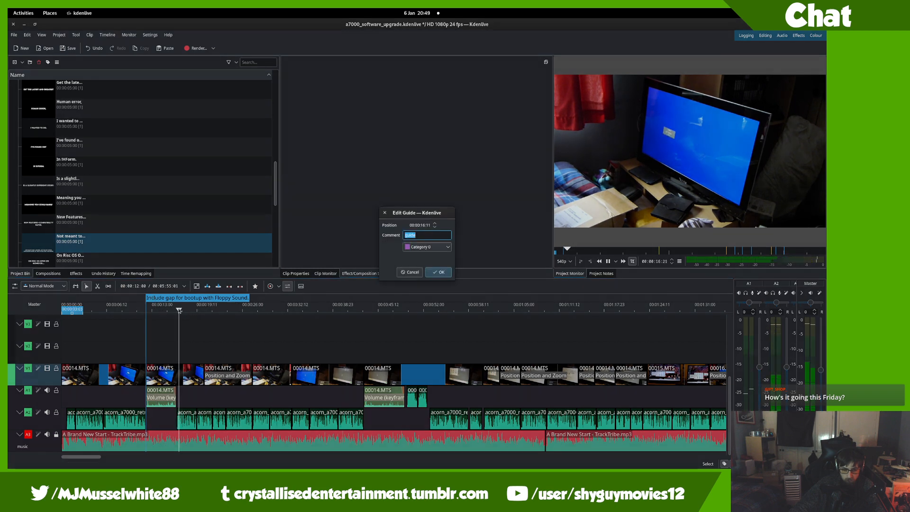
click(437, 272)
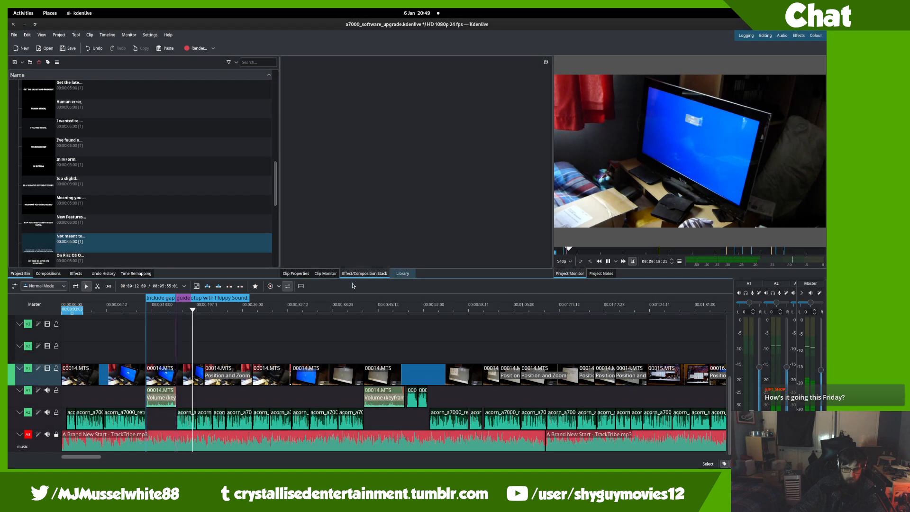
double_click(180, 302)
key(Delete)
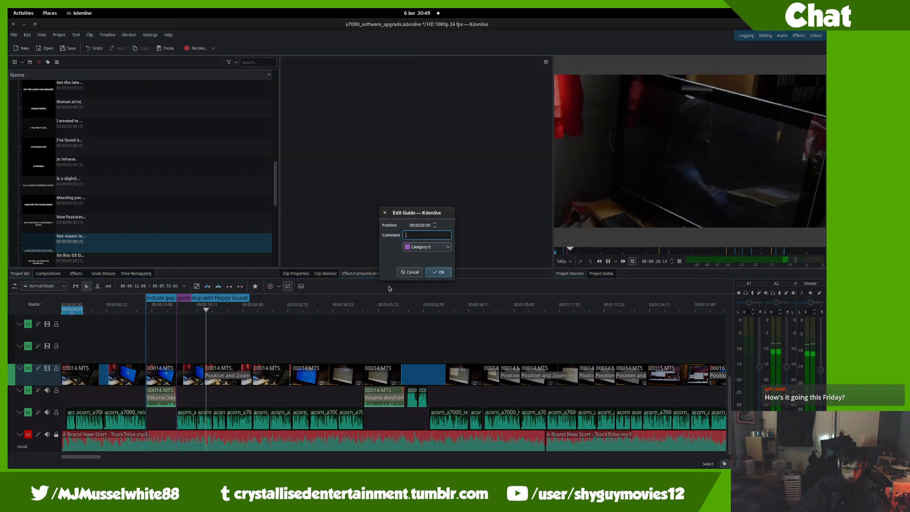
click(410, 272)
click(182, 297)
key(g)
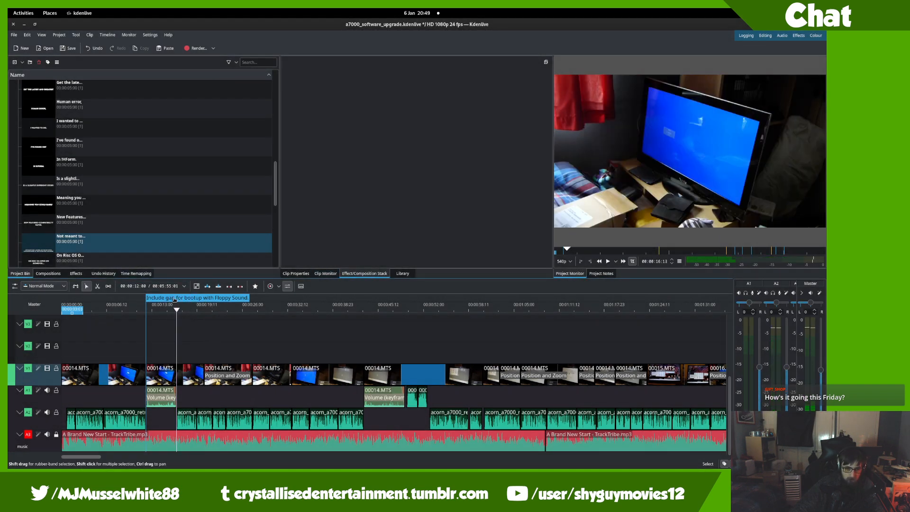
- Delete the "Include gap for bootup with Floppy Sound." guide
click(164, 300)
key(g)
- Play from the pointing-hand overlay into the 342% footage clip 00023.MTS, and save the project
drag(663, 353, 180, 356)
drag(600, 345, 190, 363)
drag(323, 359, 479, 350)
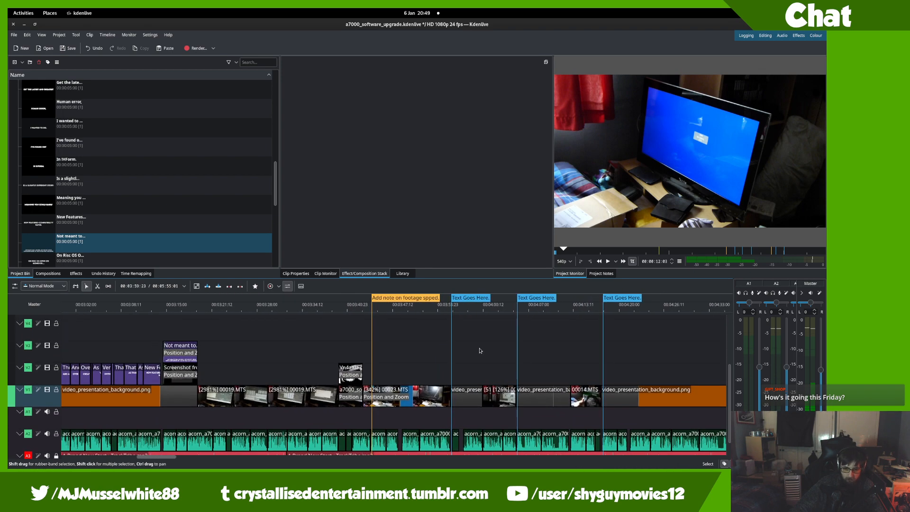
click(352, 350)
key(space)
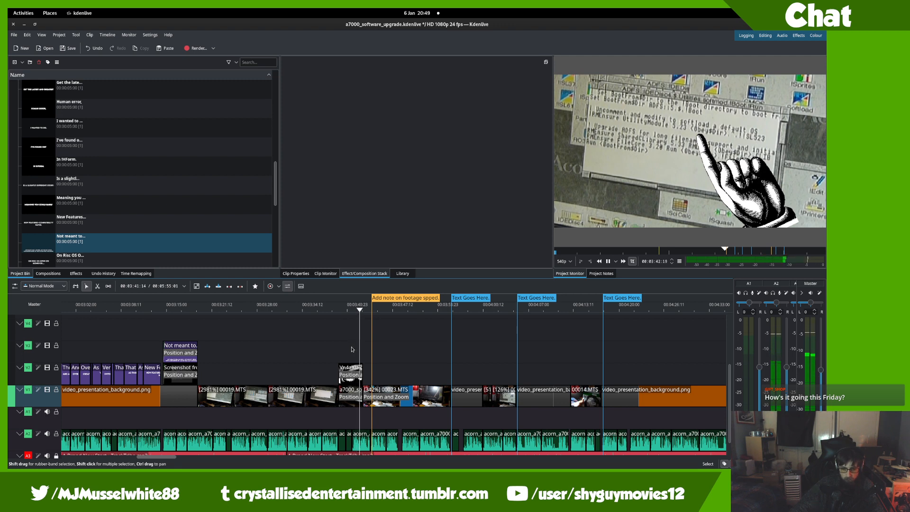
key(space)
key(ctrl+s)
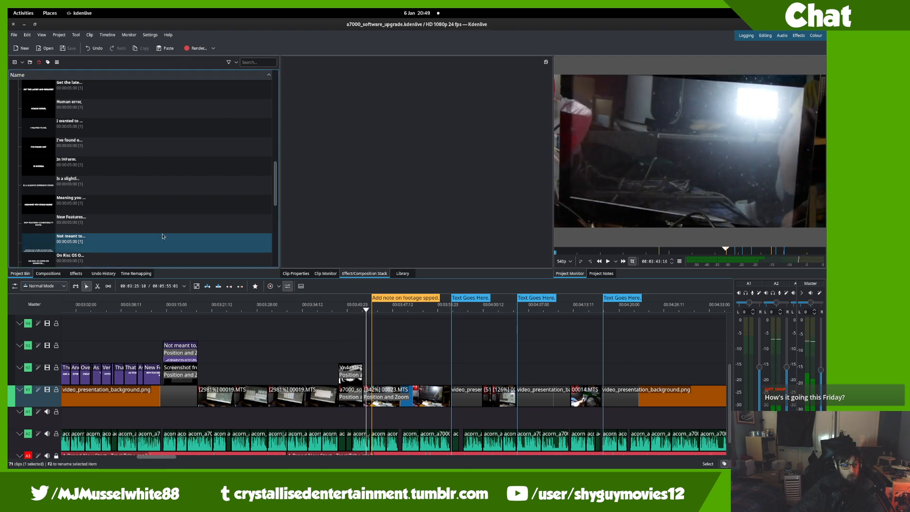
- Duplicate the "(WITHIN REASON, OF COURSE!)" title and place the copy on V2 at the start of the 342% clip 00023.MTS
scroll(163, 236, up, 10)
scroll(147, 215, down, 10)
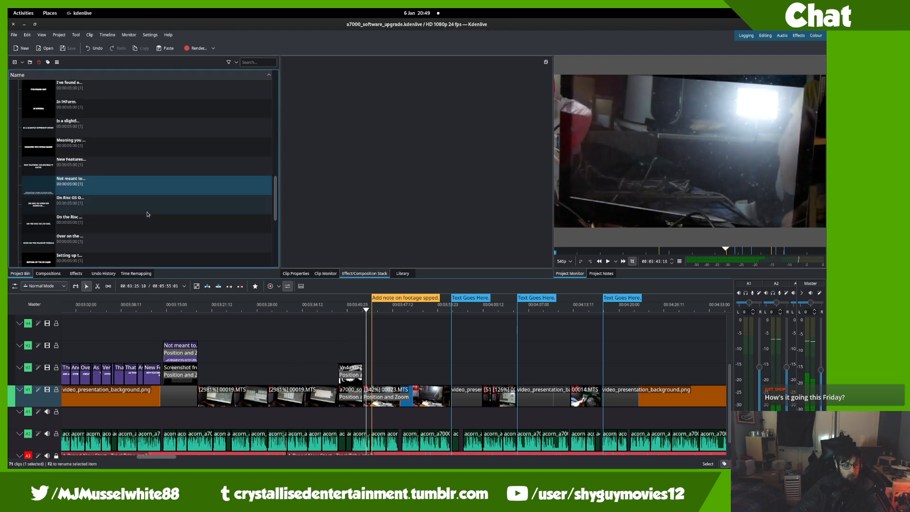
scroll(79, 209, up, 10)
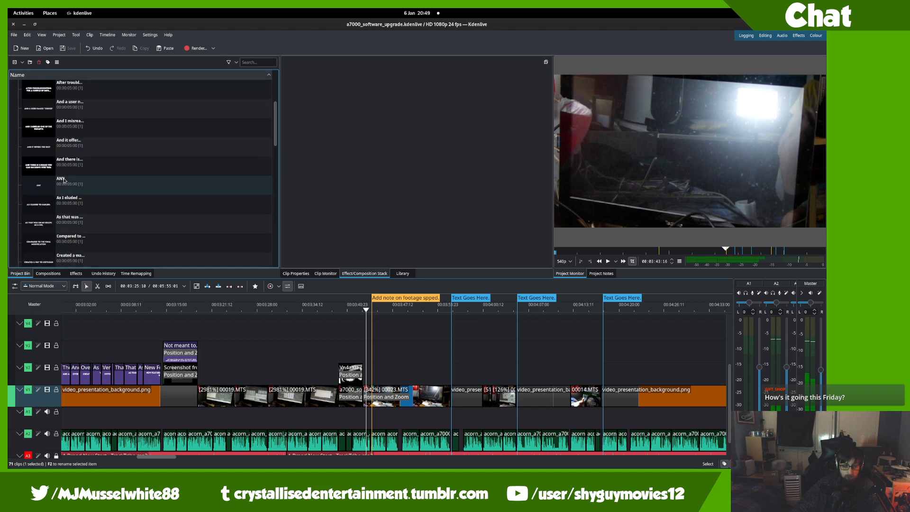
click(92, 122)
right_click(93, 125)
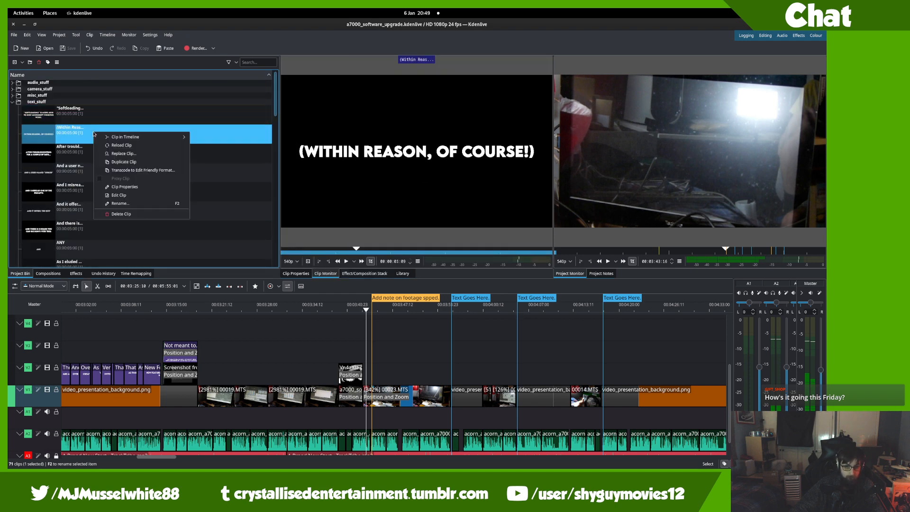
click(103, 157)
drag(103, 159, 367, 374)
scroll(356, 349, down, 1)
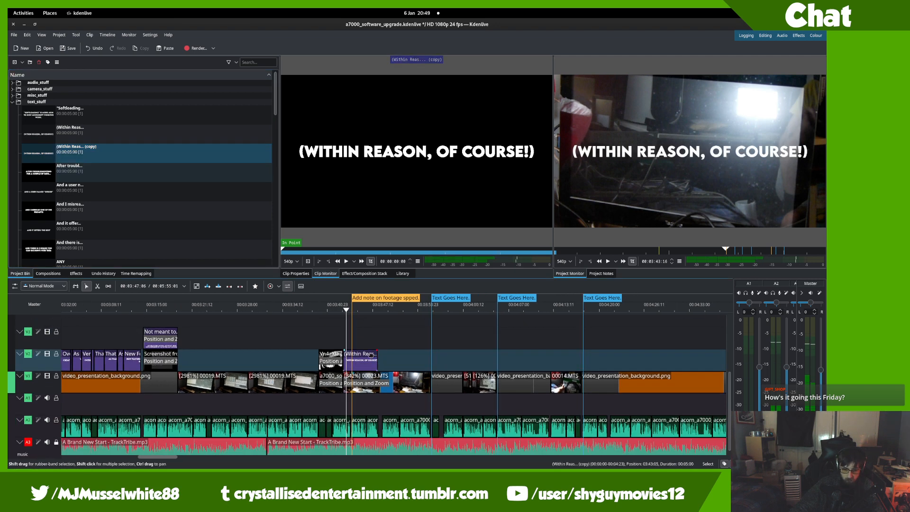
- Extend the copied title to the end of the 00023.MTS footage, for a duration of 00:12:14, and save the project
click(374, 356)
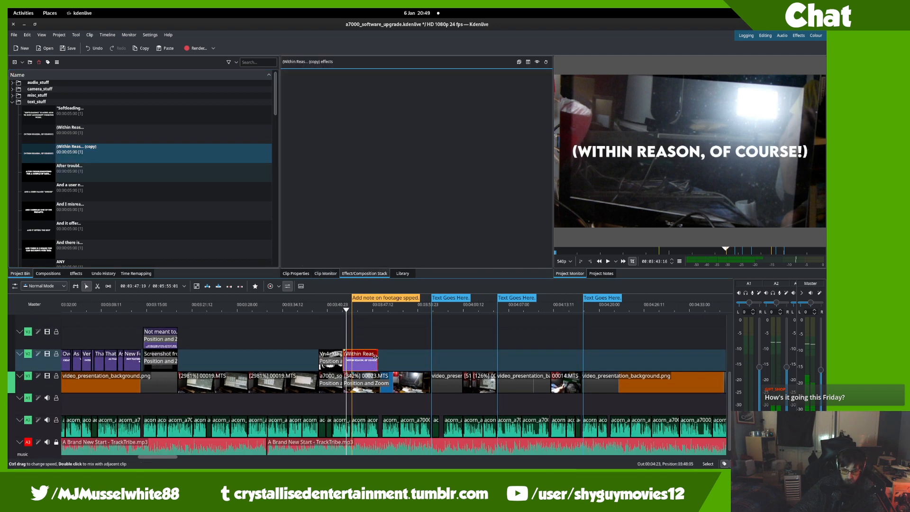
drag(376, 358, 434, 360)
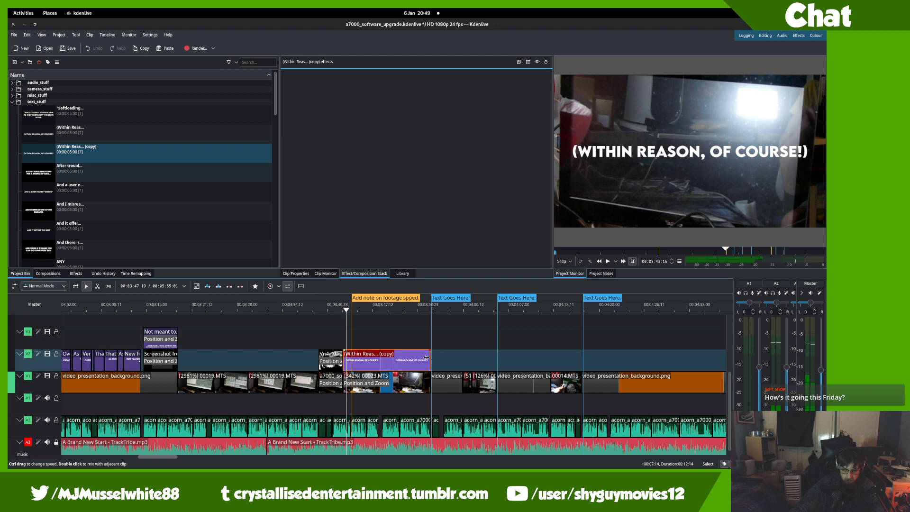
key(ctrl+s)
- Change the text of the copied "(WITHIN REASON, OF COURSE!)" title to "FOOTAGE SPED UP TO 342%."
double_click(105, 158)
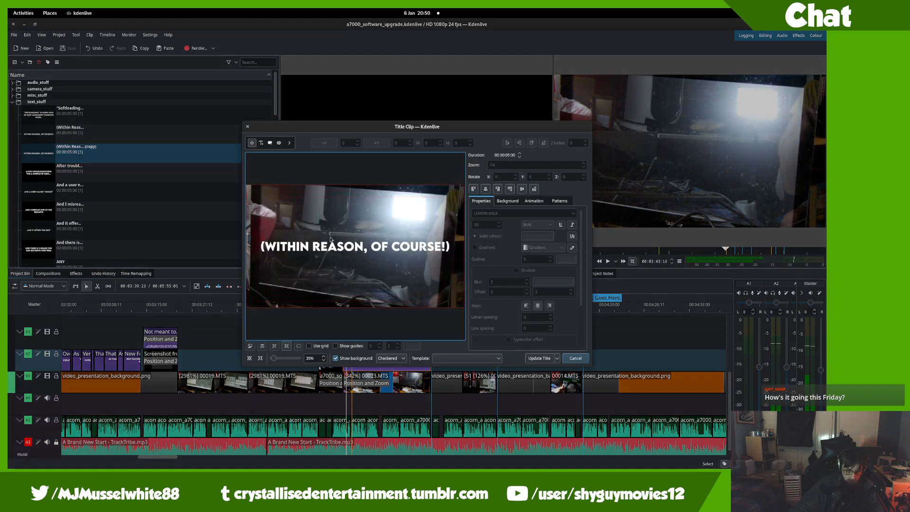
double_click(317, 249)
text(F)
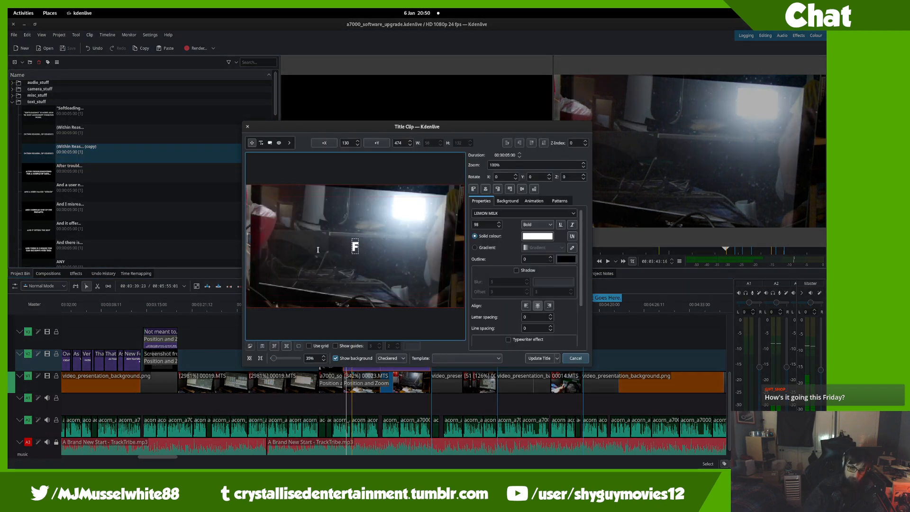
text(OOTAGE SPED)
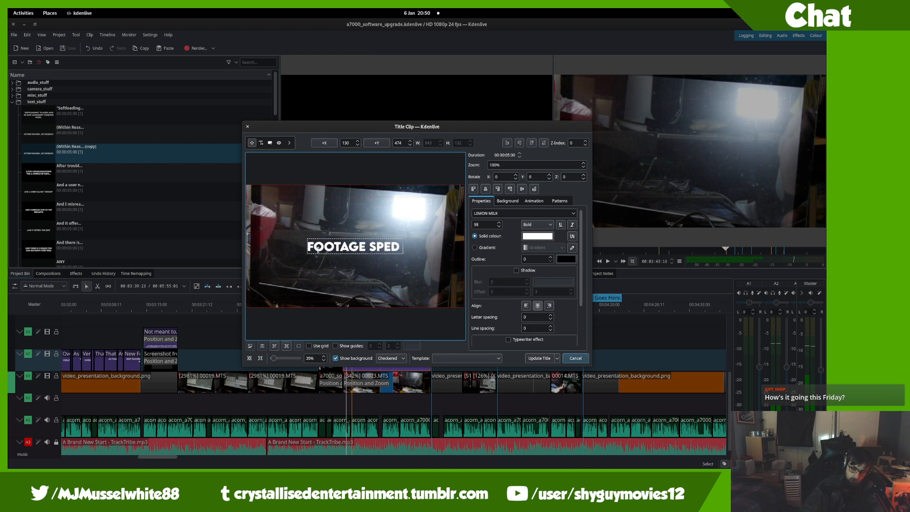
text( UP)
text( T)
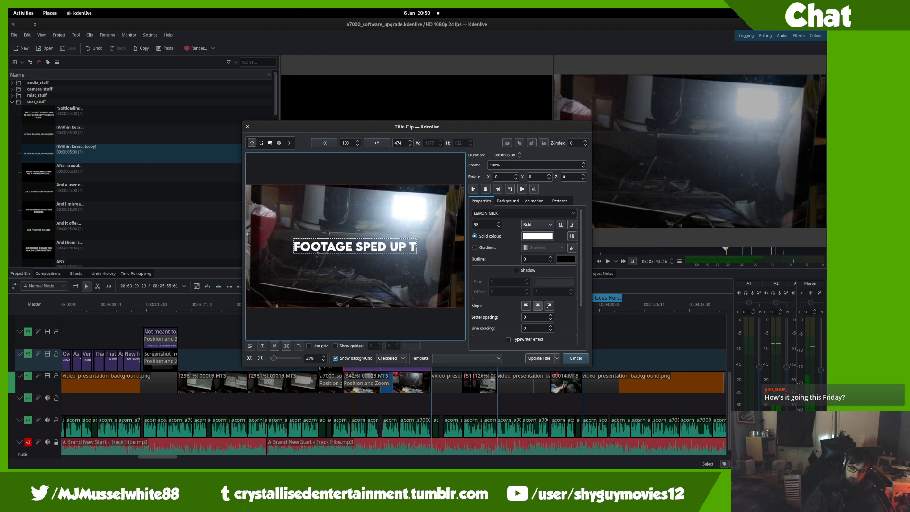
text(O 342%)
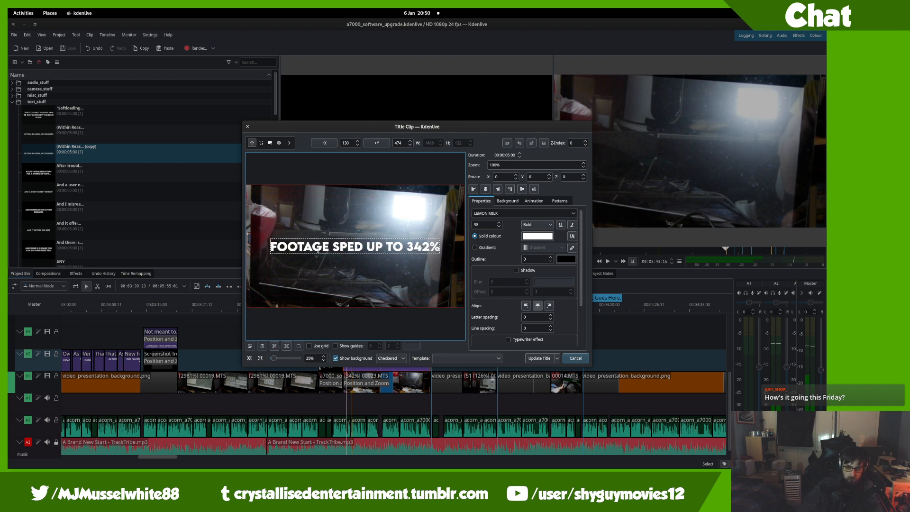
text(.)
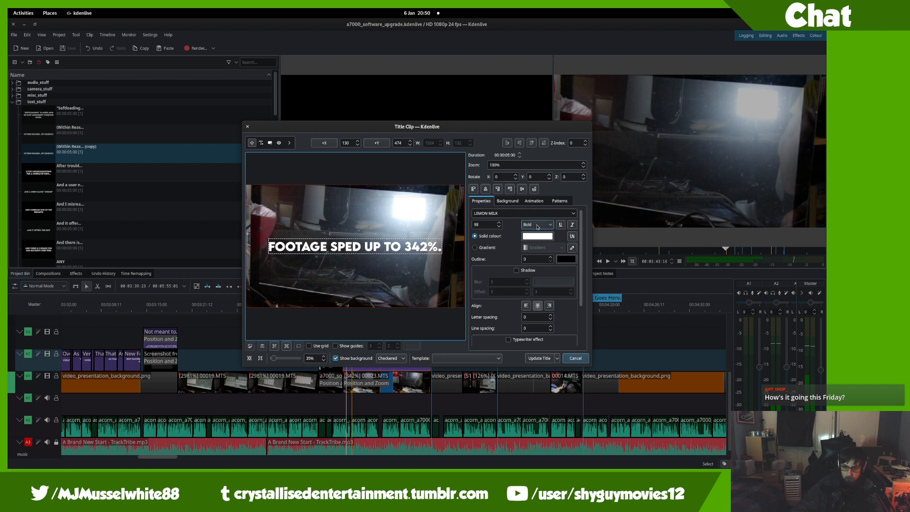
- Give the title text a black outline of 6 and a black shadow with blur 3 and a horizontal offset of 10
click(538, 259)
scroll(538, 259, up, 8)
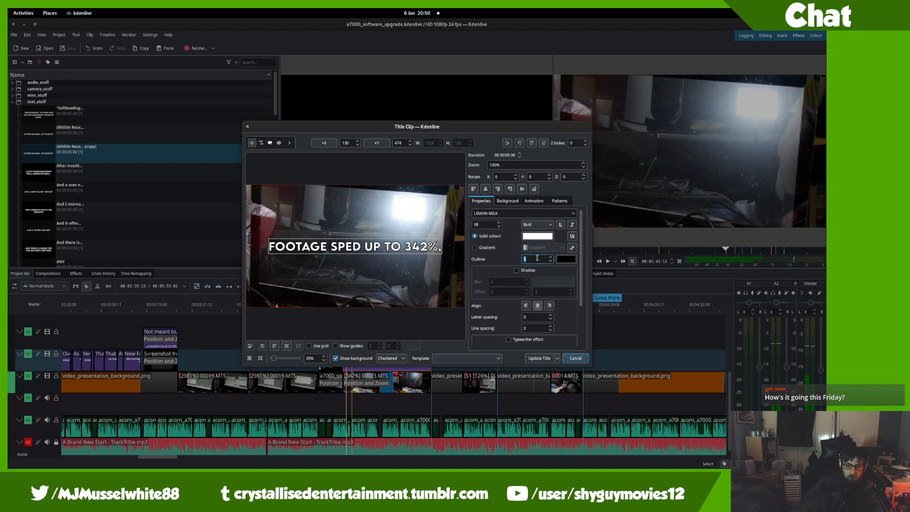
scroll(537, 258, down, 2)
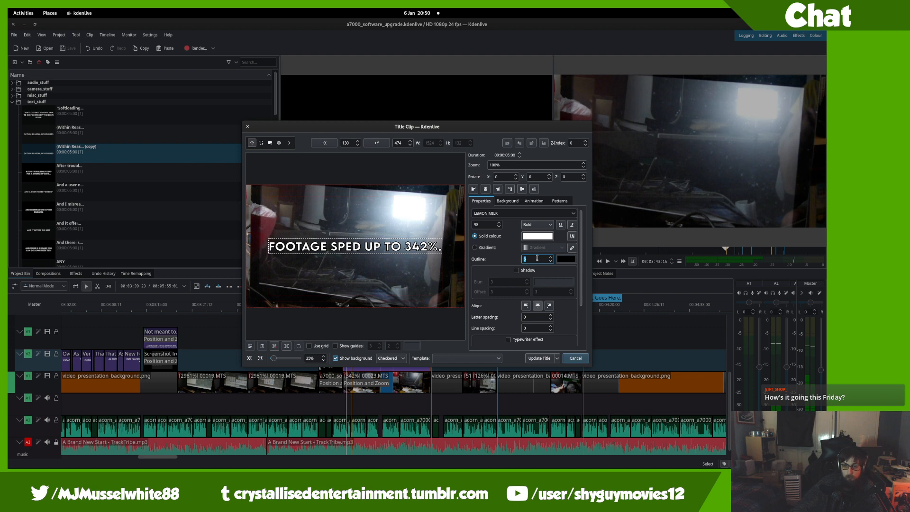
click(522, 271)
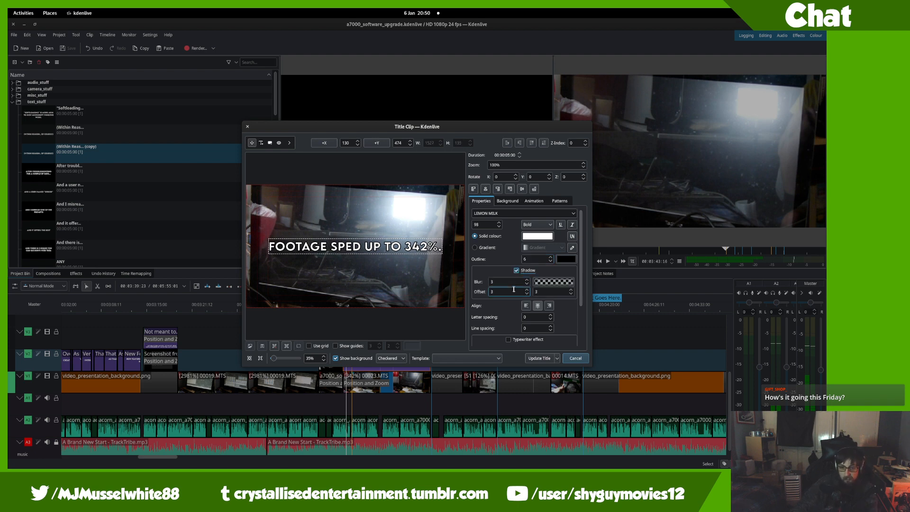
click(550, 281)
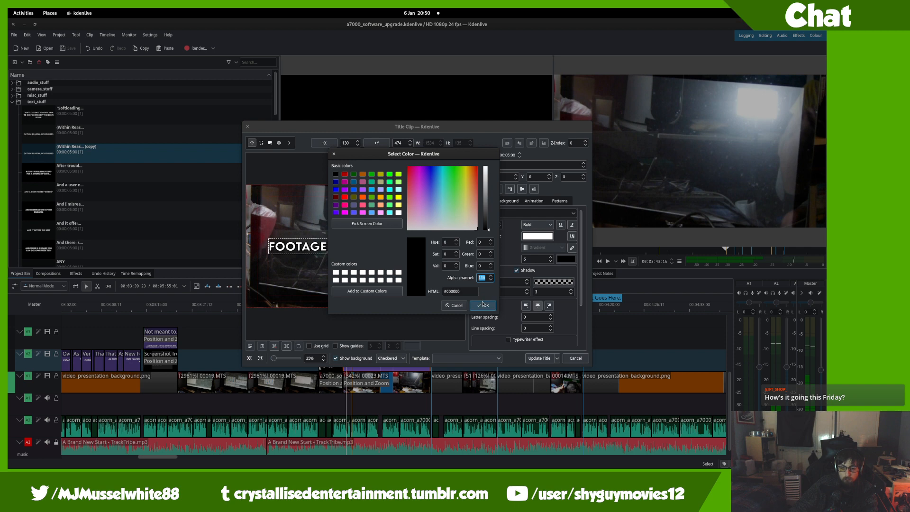
click(482, 305)
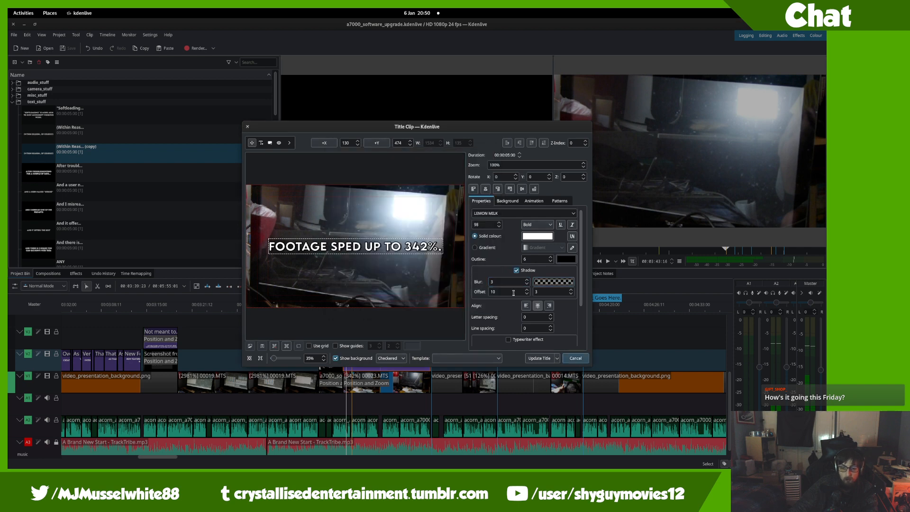
scroll(541, 292, up, 10)
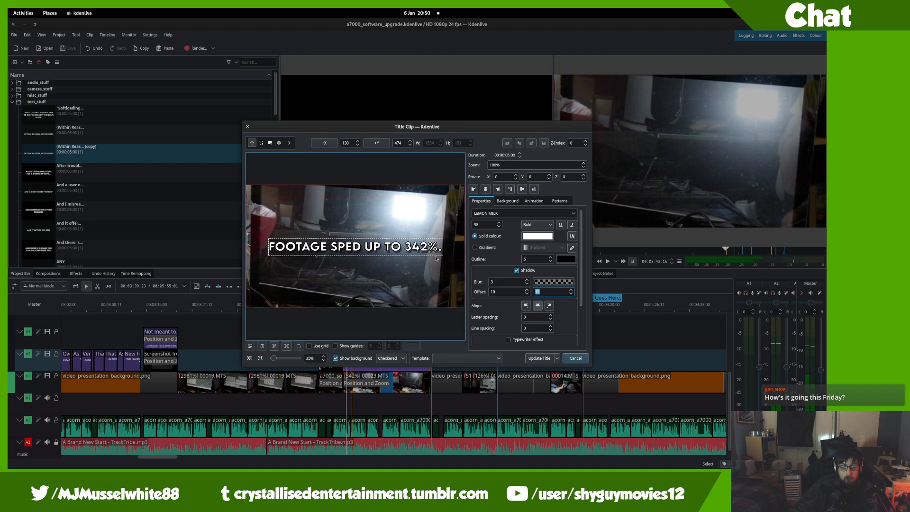
- Move the footage-speed text to the frame's upper-left corner, reduce its font size to 75, and update the title
drag(435, 248, 423, 201)
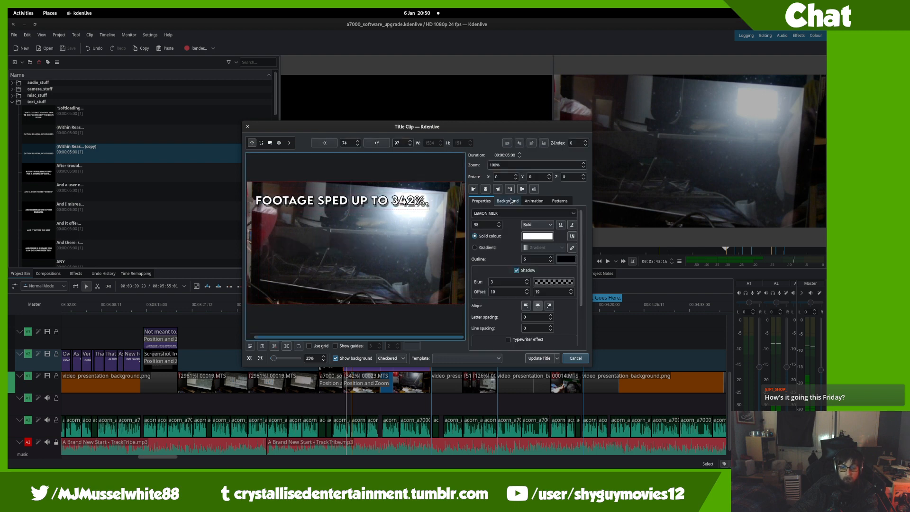
scroll(491, 225, down, 20)
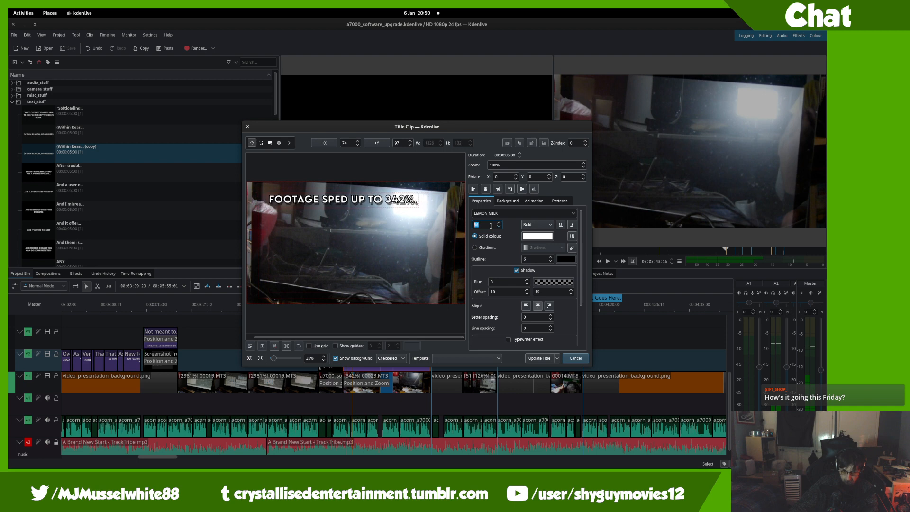
drag(378, 196, 355, 190)
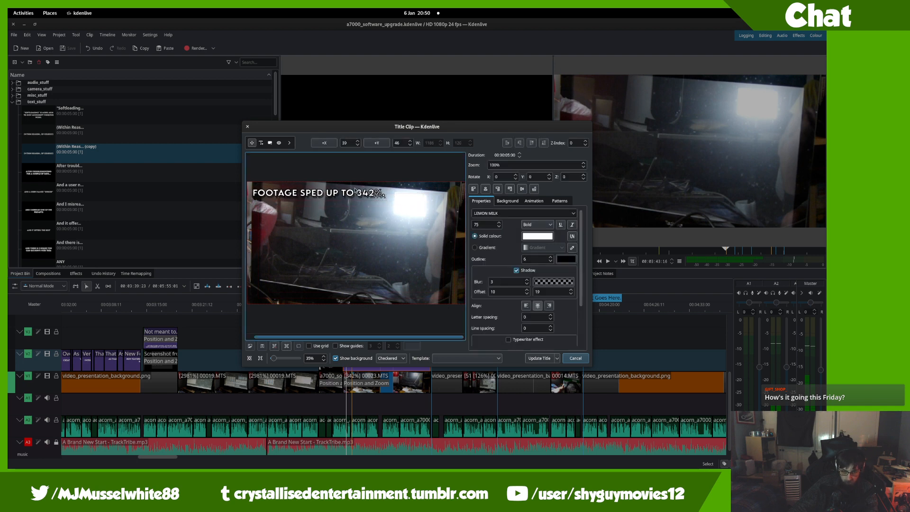
click(540, 358)
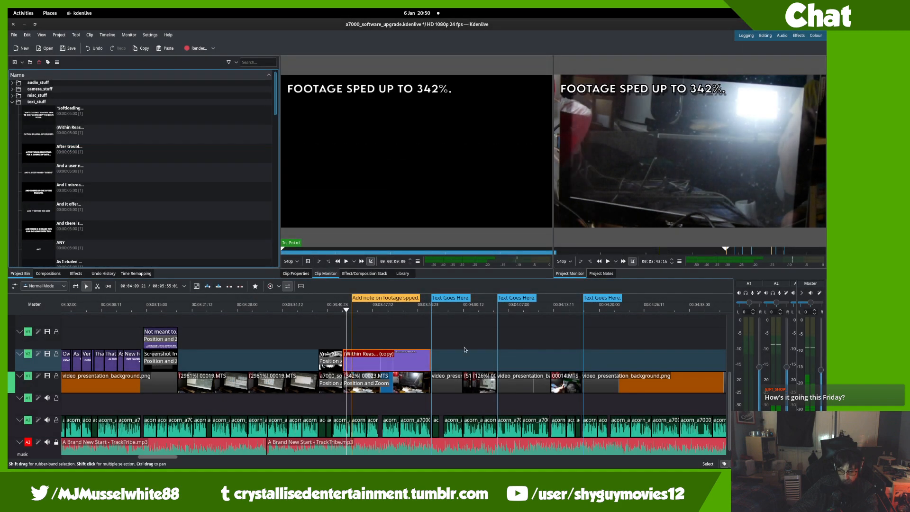
- Add a default-length fade-in to the start of the "FOOTAGE SPED UP TO 342%." title on V2 and play it back
scroll(145, 160, down, 4)
scroll(145, 160, up, 1)
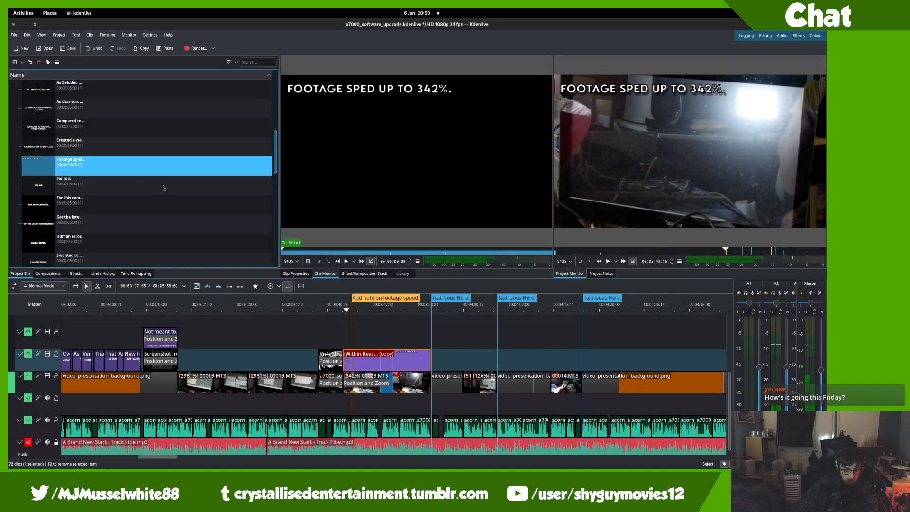
scroll(359, 356, up, 3)
click(287, 329)
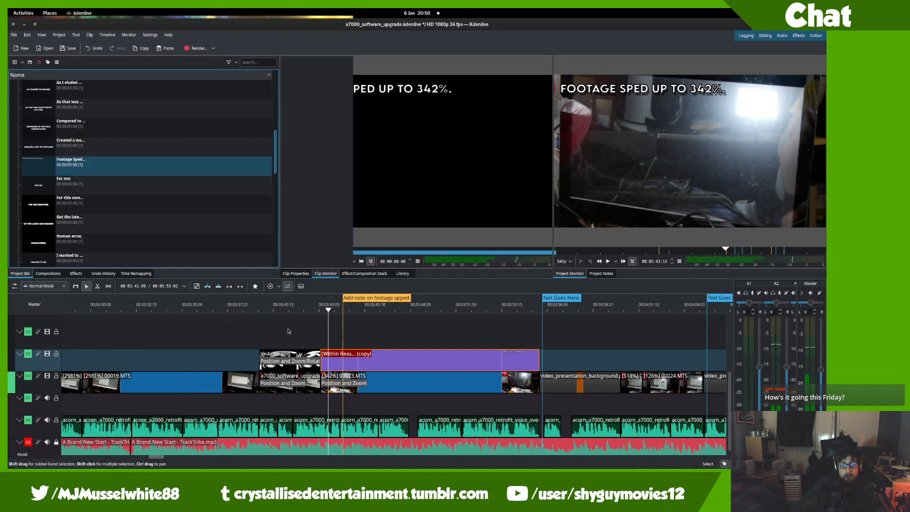
key(space)
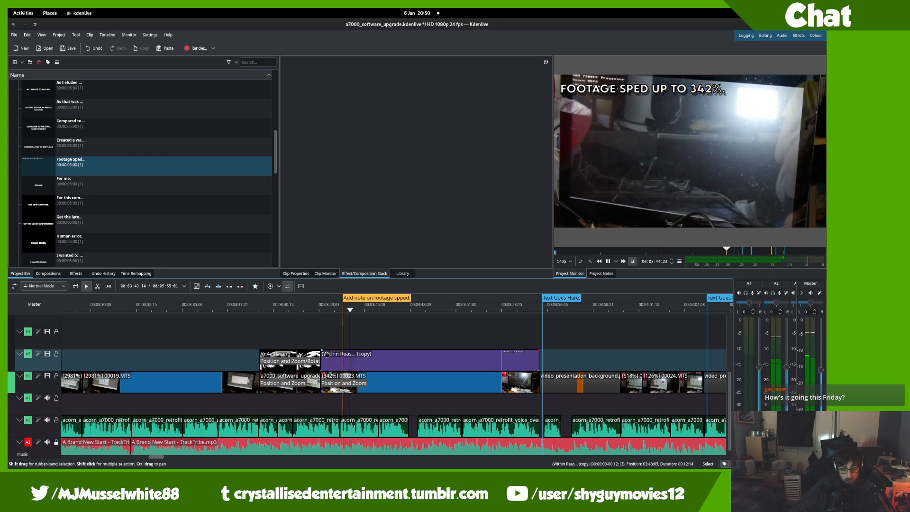
click(323, 353)
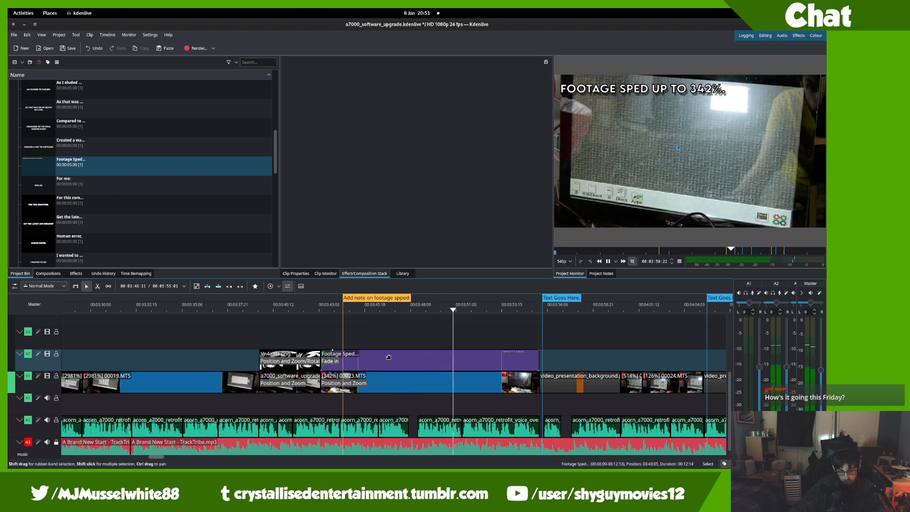
click(309, 333)
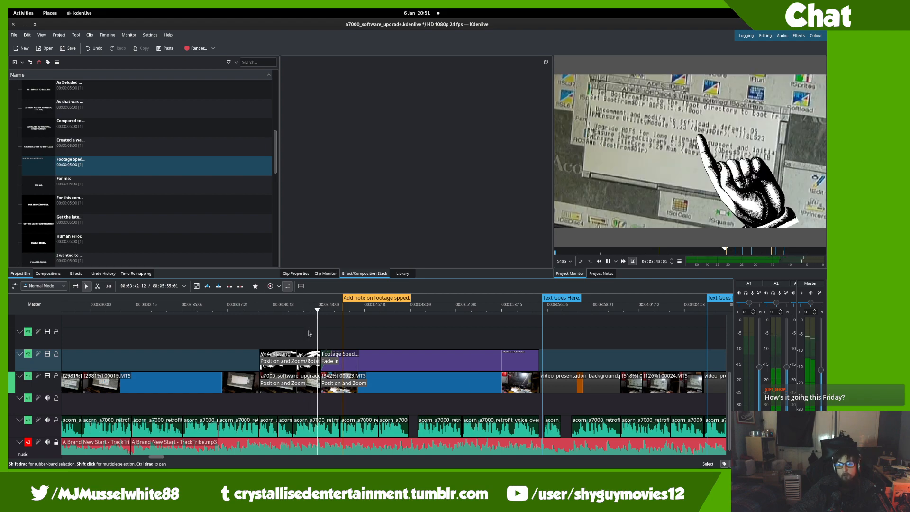
key(space)
- Review the earlier timeline, playing the "NOT MEANT TO BE A JAB HERE" title and the 342% footage through to the first "Text Goes Here." guide
scroll(310, 333, down, 1)
scroll(311, 346, left, 6)
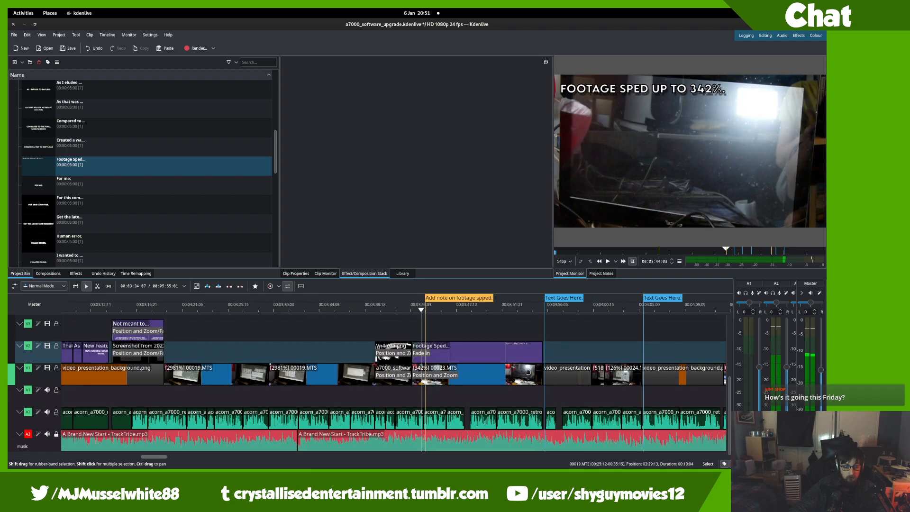
drag(312, 360, 725, 391)
drag(304, 375, 660, 329)
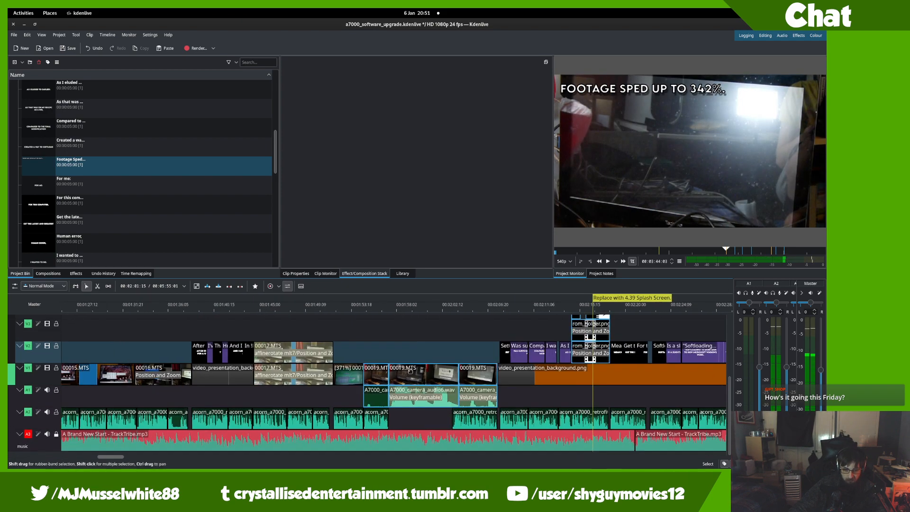
drag(367, 344, 401, 351)
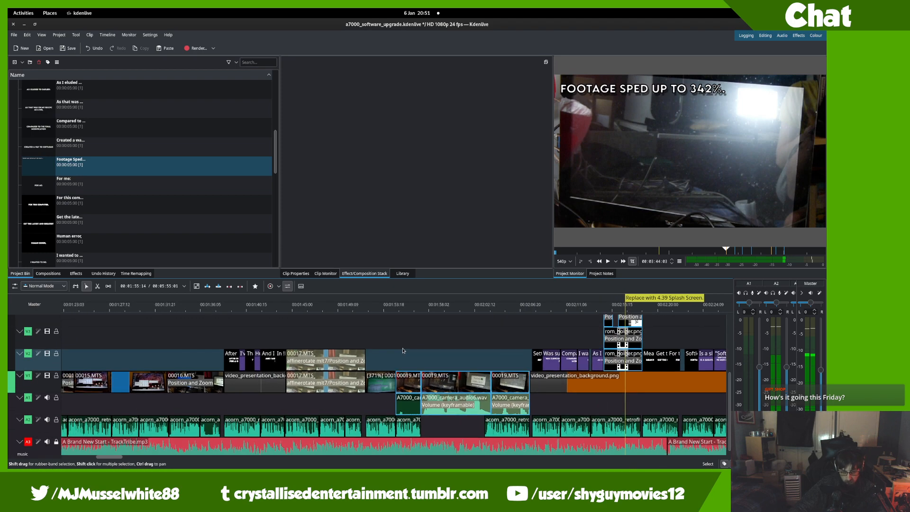
drag(673, 355, 276, 368)
scroll(326, 364, down, 1)
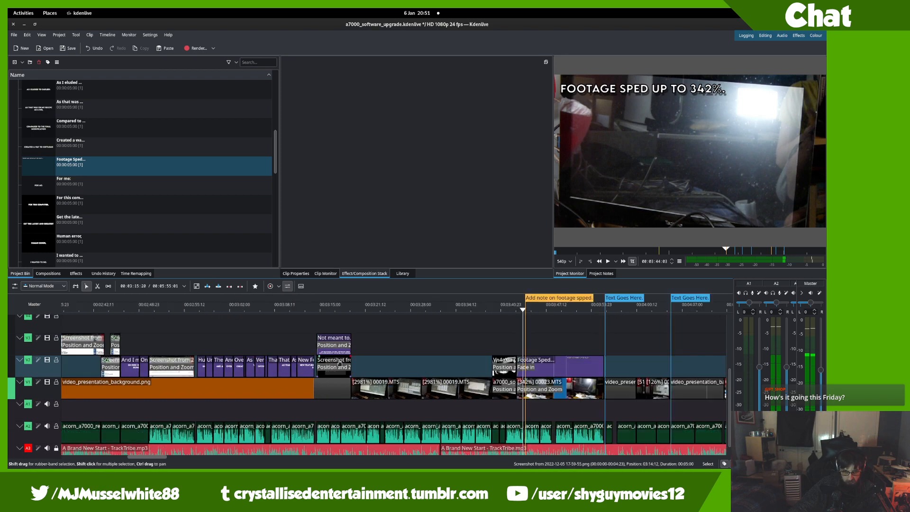
scroll(325, 364, up, 2)
scroll(310, 361, up, 1)
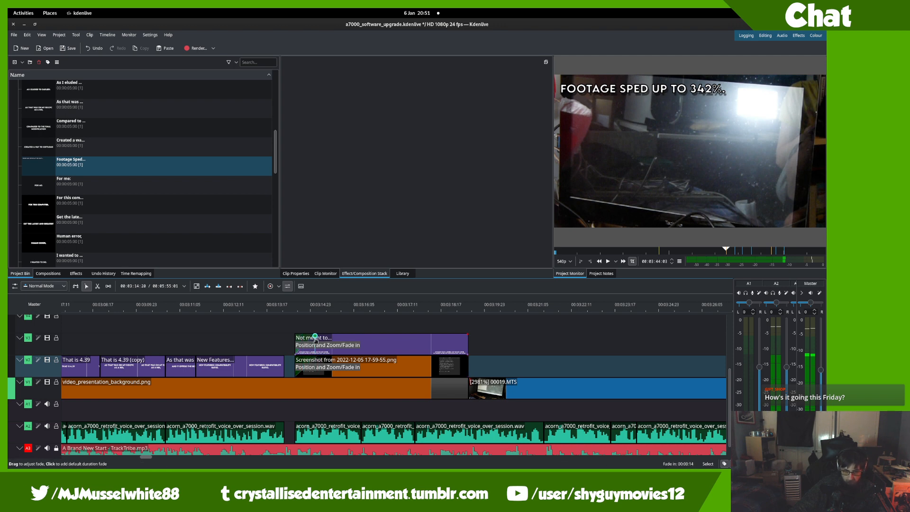
click(288, 328)
key(space)
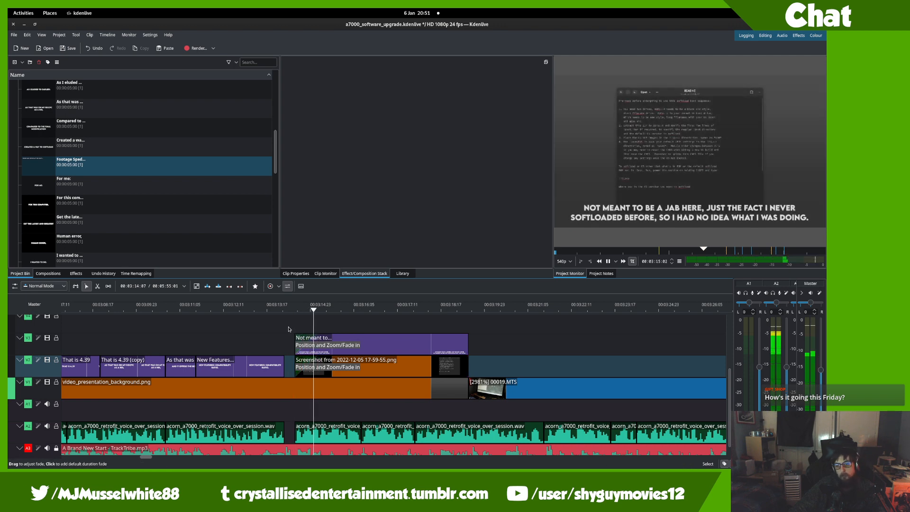
scroll(332, 407, down, 3)
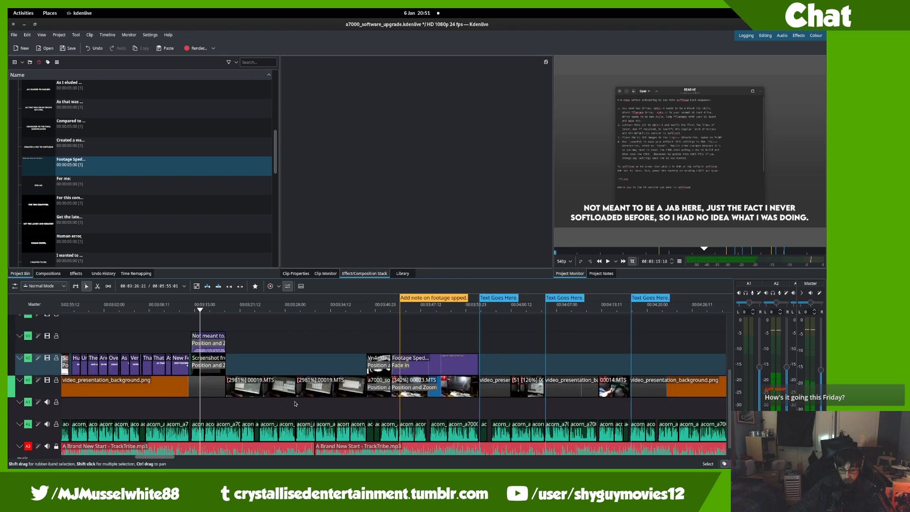
click(428, 332)
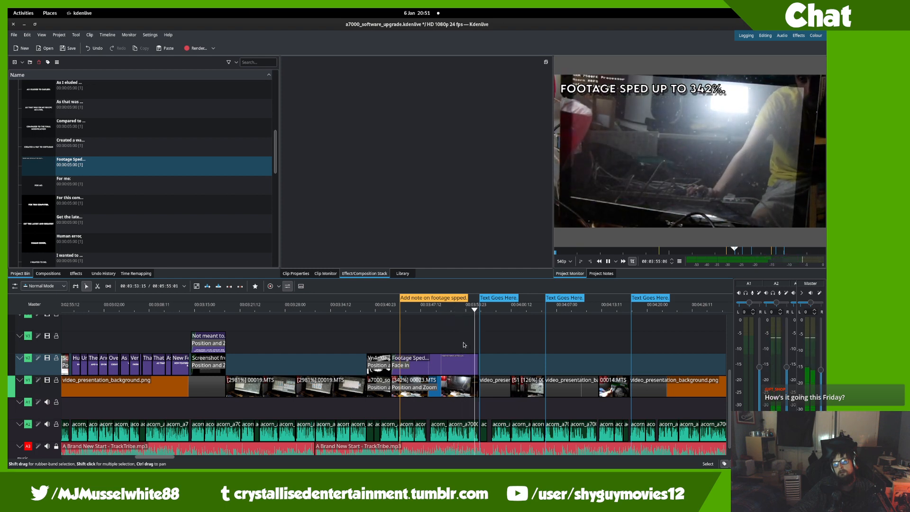
key(space)
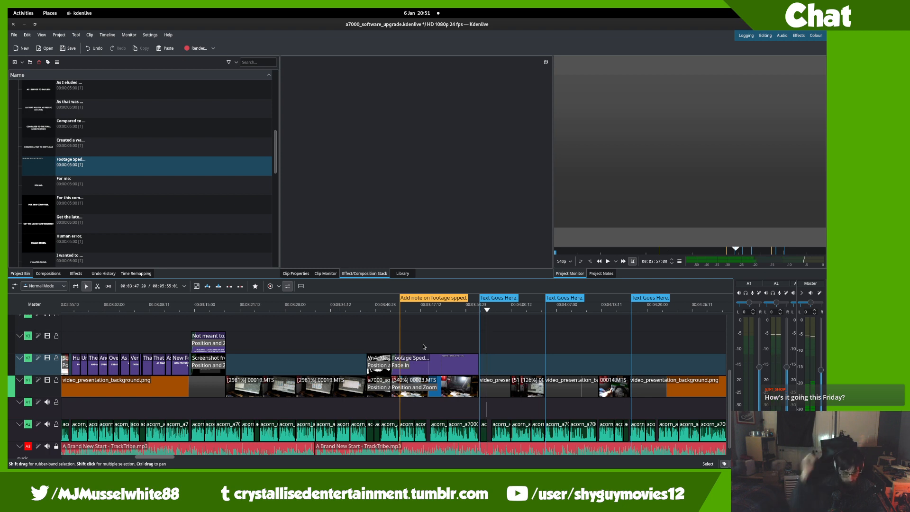
right_click(162, 219)
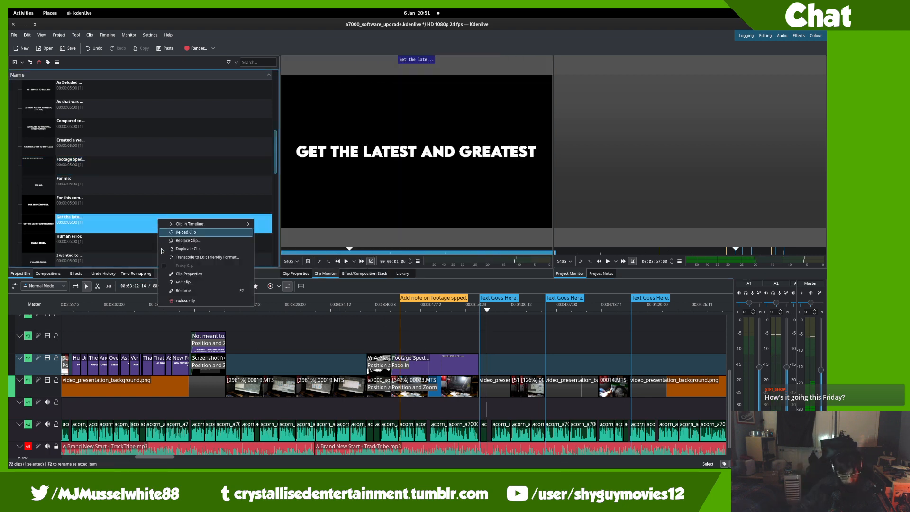
click(163, 254)
click(441, 287)
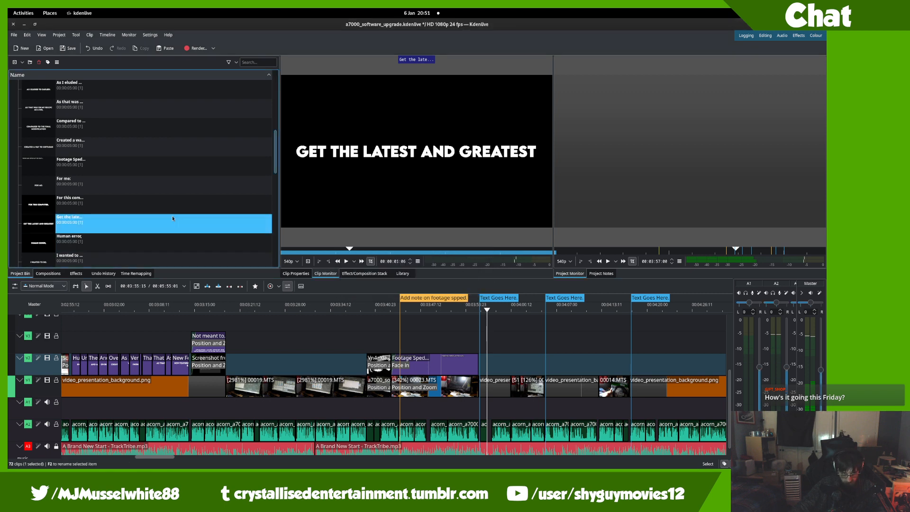
- Duplicate the "FOR THIS COMPUTER." title and place the copy on V2 just after the first "Text Goes Here." guide, at about 03:56:17
right_click(173, 212)
click(202, 240)
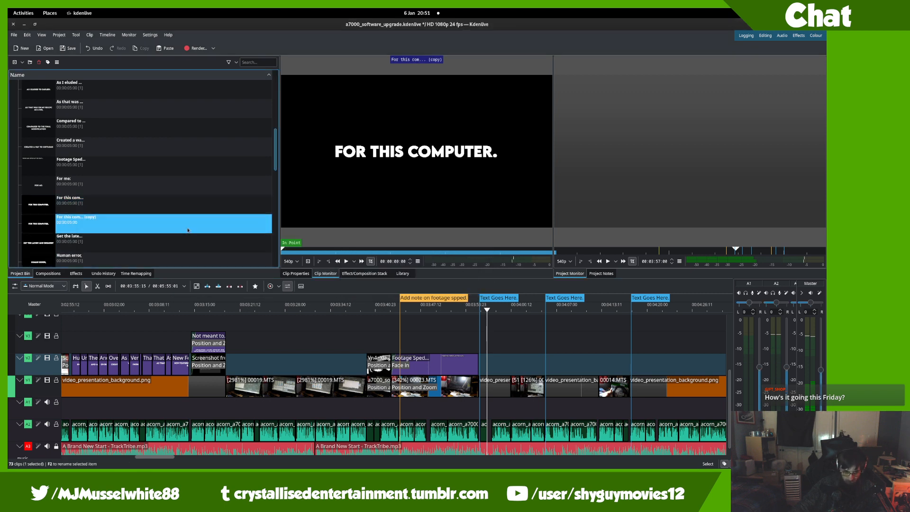
drag(189, 228, 505, 379)
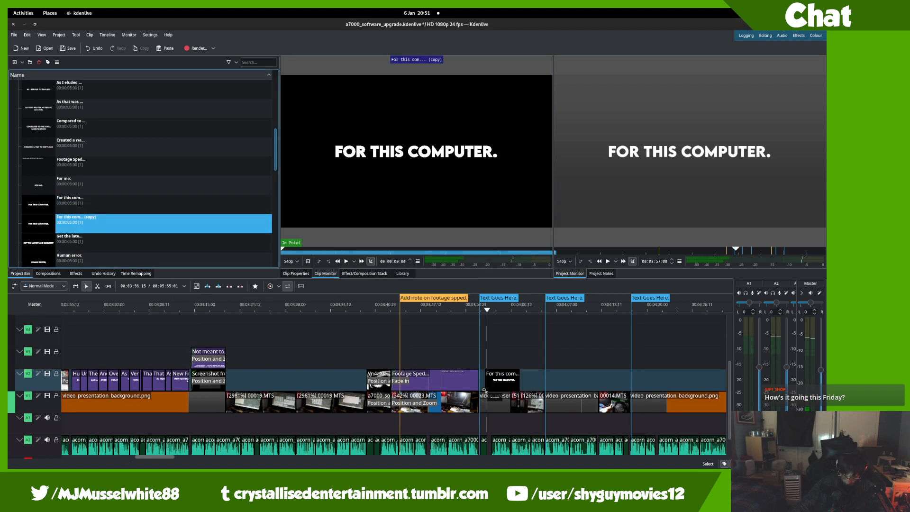
scroll(488, 405, up, 3)
scroll(484, 395, up, 1)
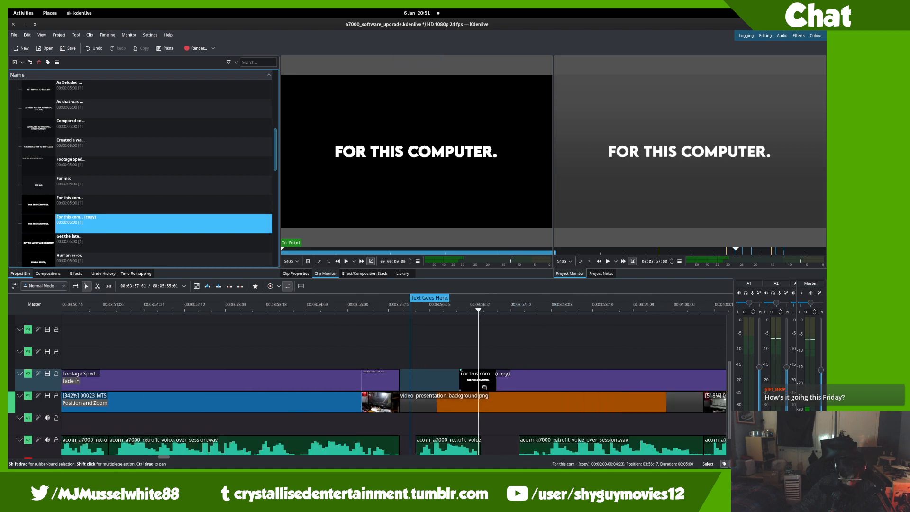
- Move the copied title on V2 to start at 03:56:01 with the voice-over clip, and cut away the part beyond that clip's end
drag(503, 386, 417, 352)
click(455, 354)
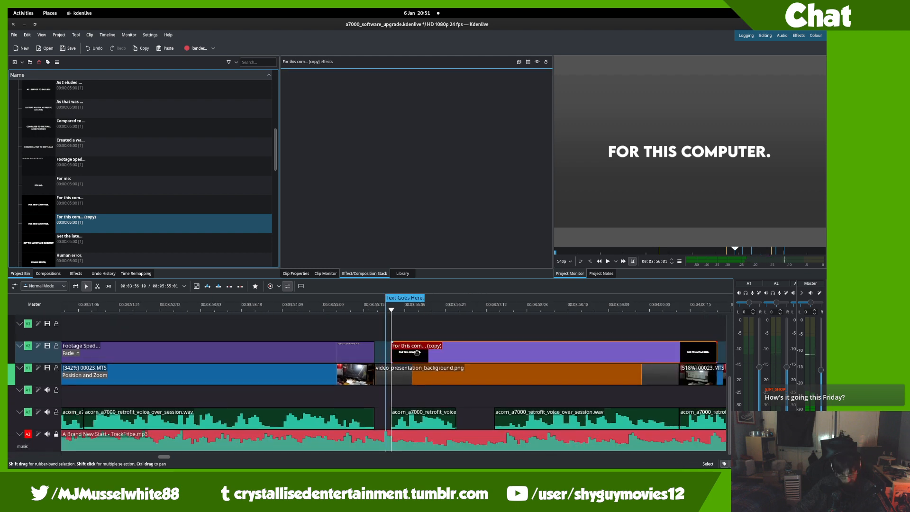
scroll(434, 372, down, 1)
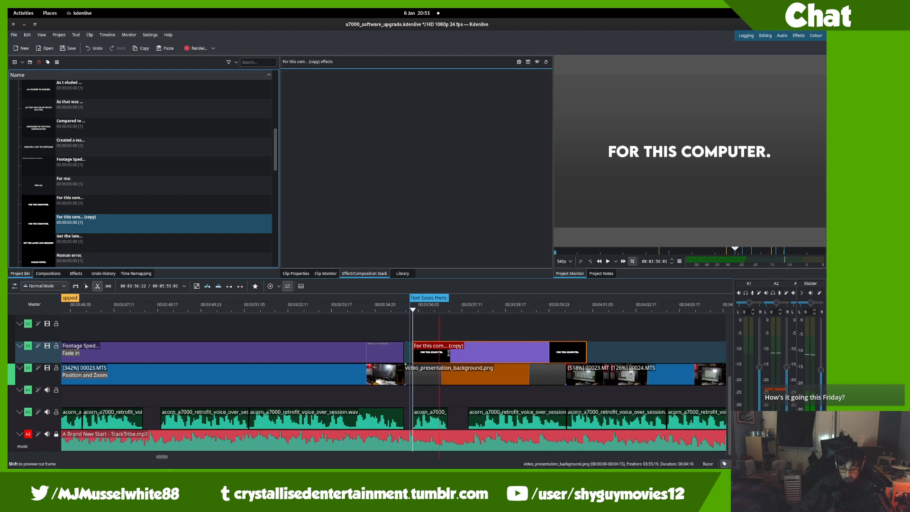
click(449, 353)
key(s)
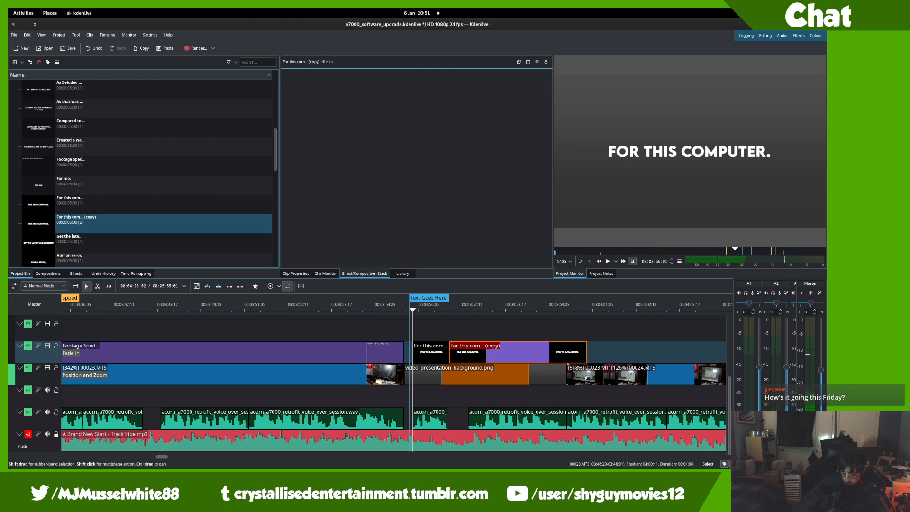
key(Delete)
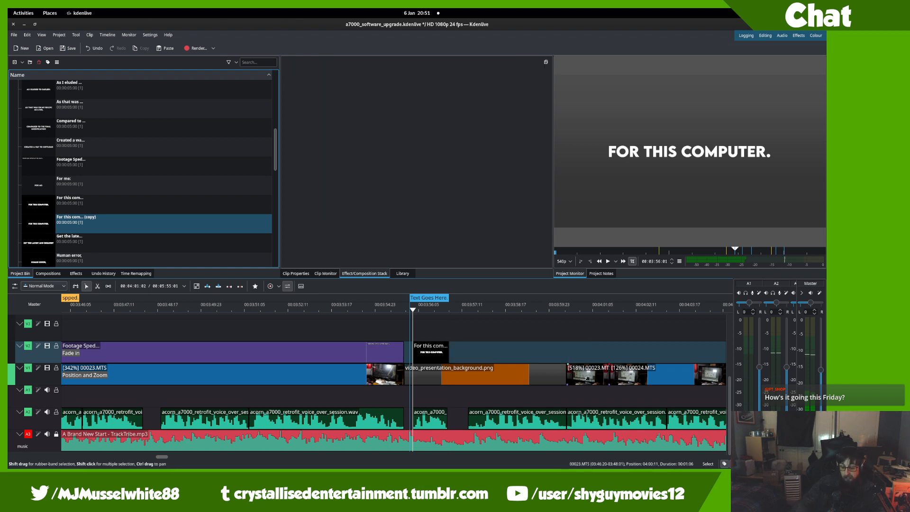
- Play the footage from 04:01:00 and look over the remaining "Text Goes Here." guides up to the end of the timeline
click(586, 329)
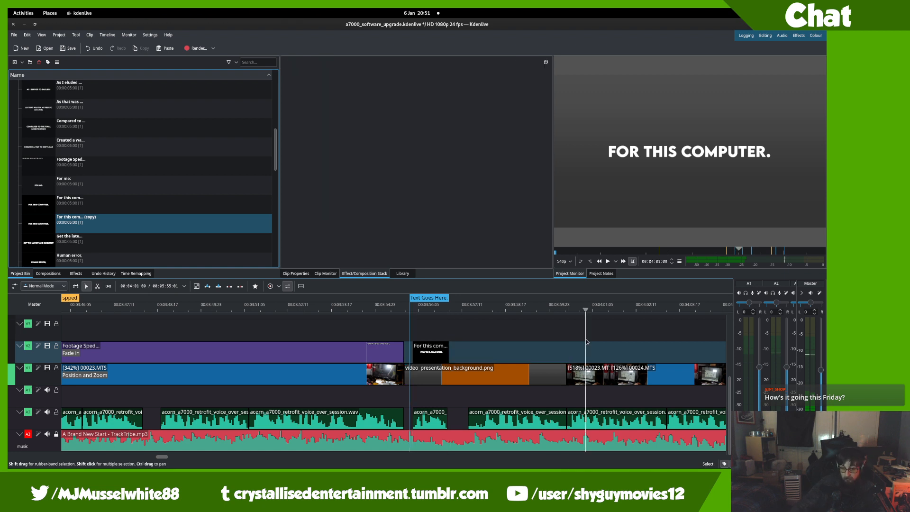
key(space)
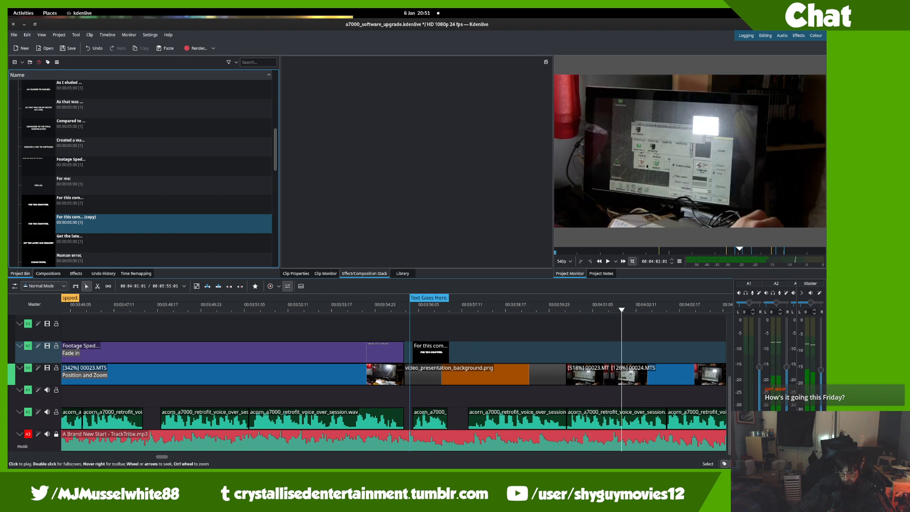
scroll(406, 349, right, 5)
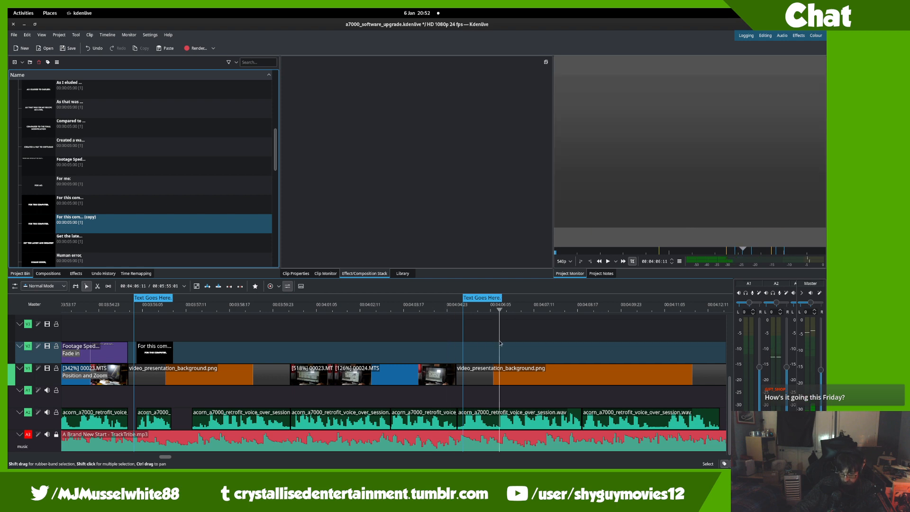
scroll(404, 346, right, 4)
scroll(402, 342, down, 2)
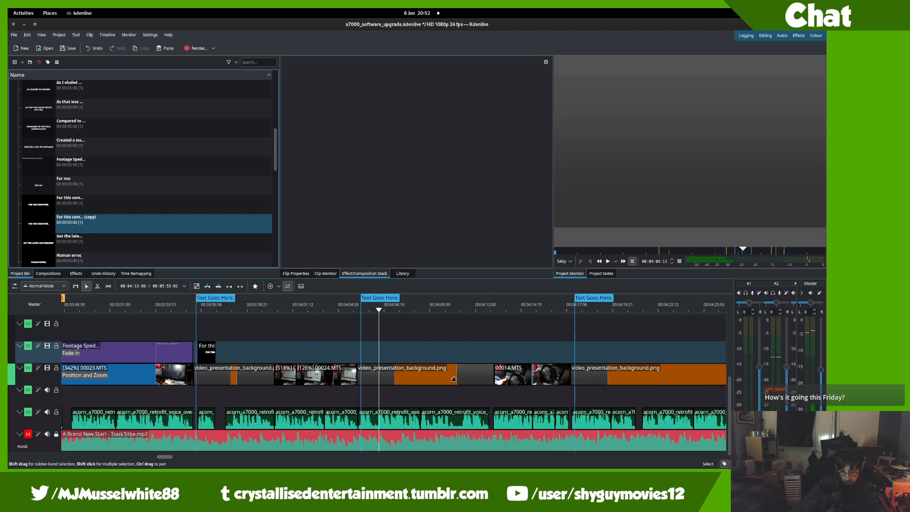
scroll(427, 379, right, 6)
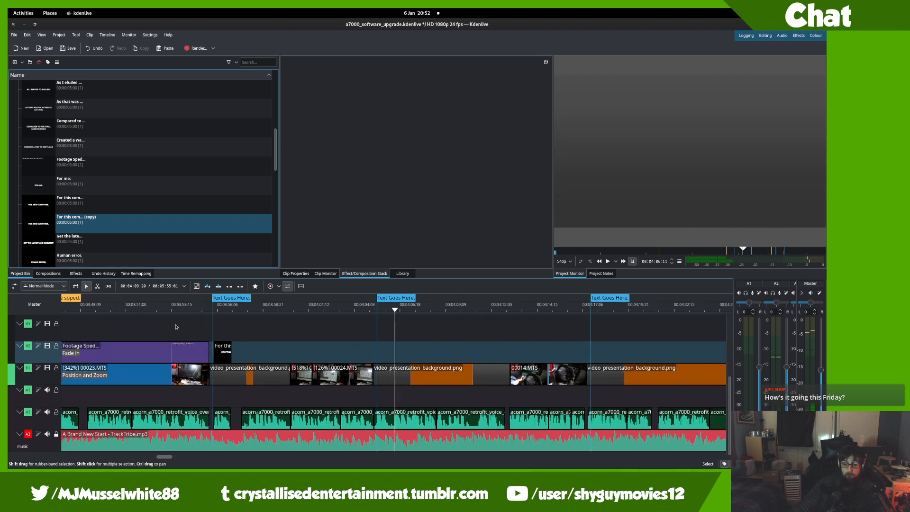
scroll(265, 327, down, 4)
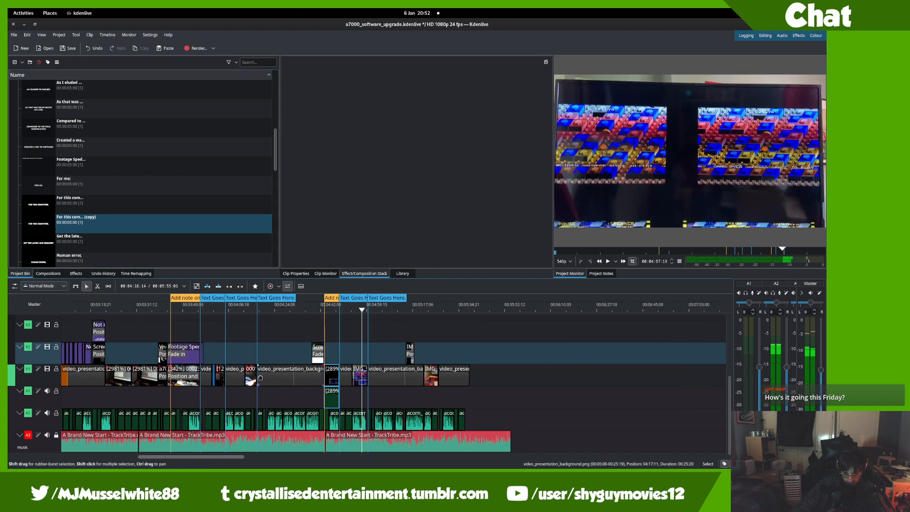
scroll(260, 378, up, 3)
scroll(289, 311, up, 6)
scroll(331, 310, down, 10)
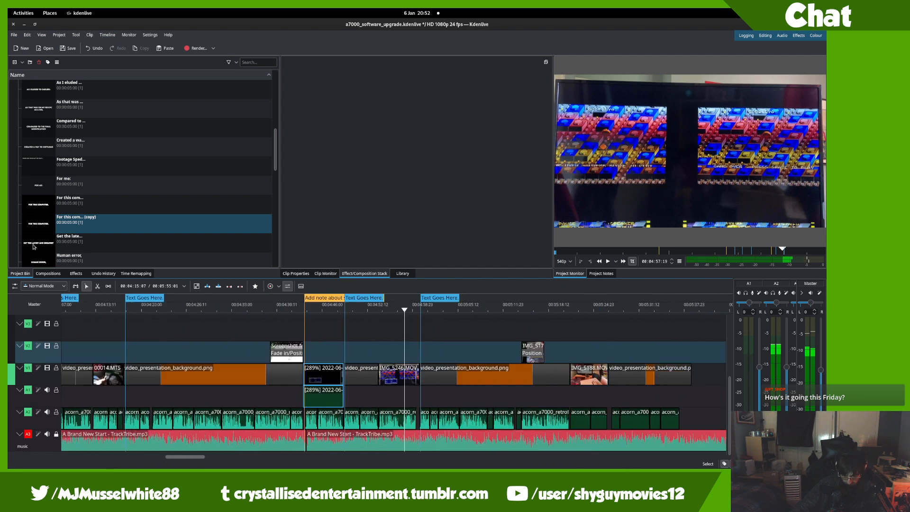
- Play the closing section from about 05:14 through the IMG_5188.MOV clip and into the last background clip
click(447, 304)
mouse_move(451, 303)
mouse_down()
mouse_move(469, 307)
mouse_move(440, 316)
mouse_up()
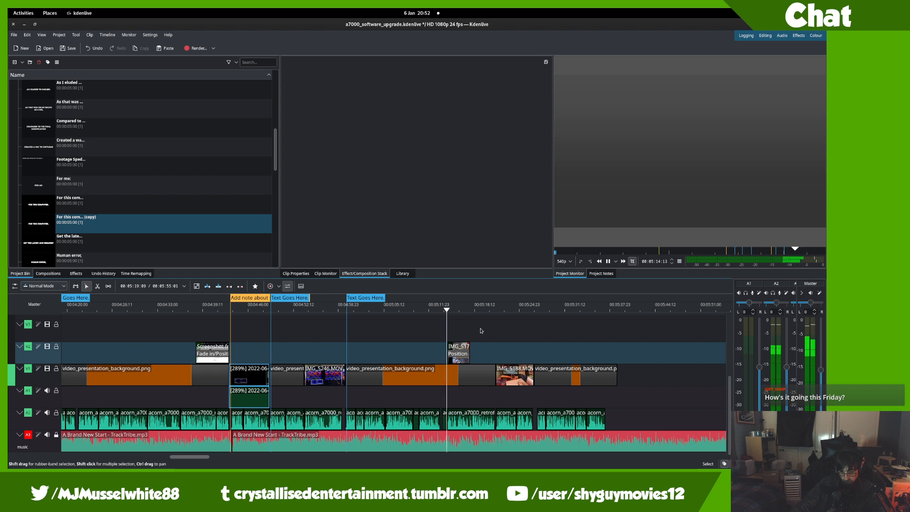
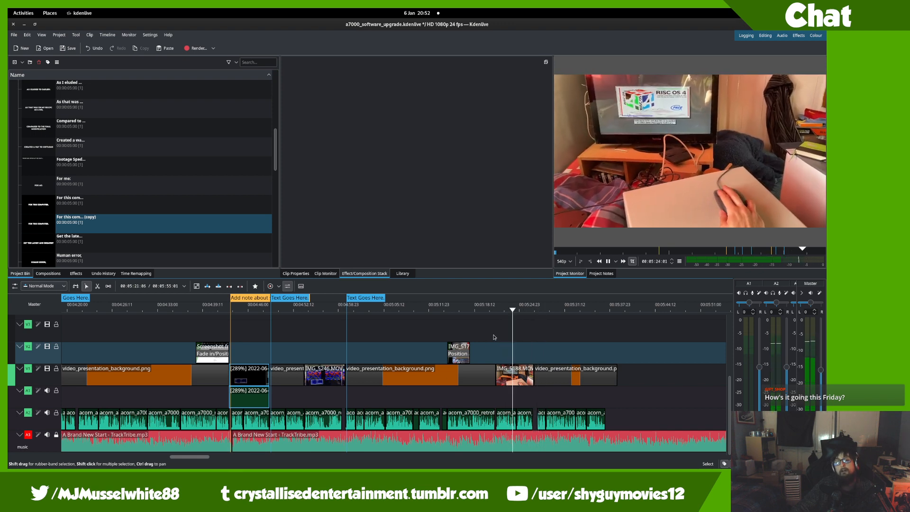
key(space)
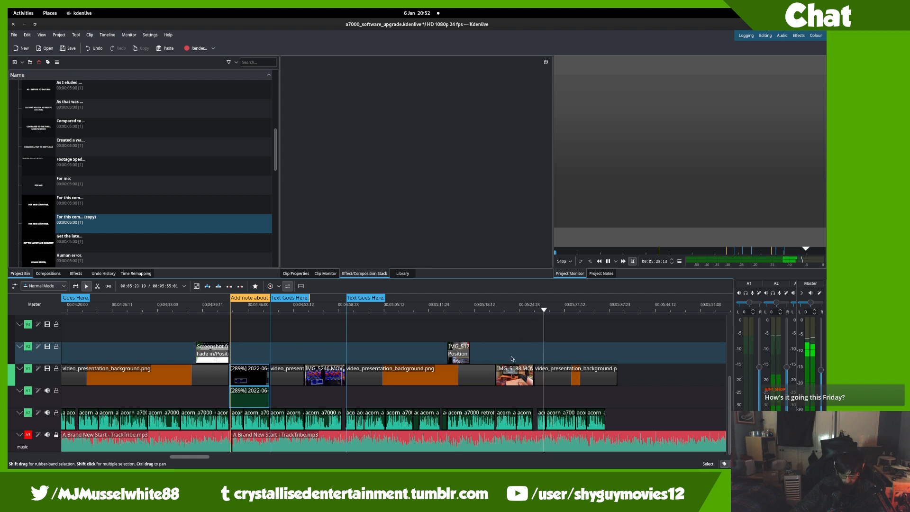
key(space)
drag(443, 321, 525, 326)
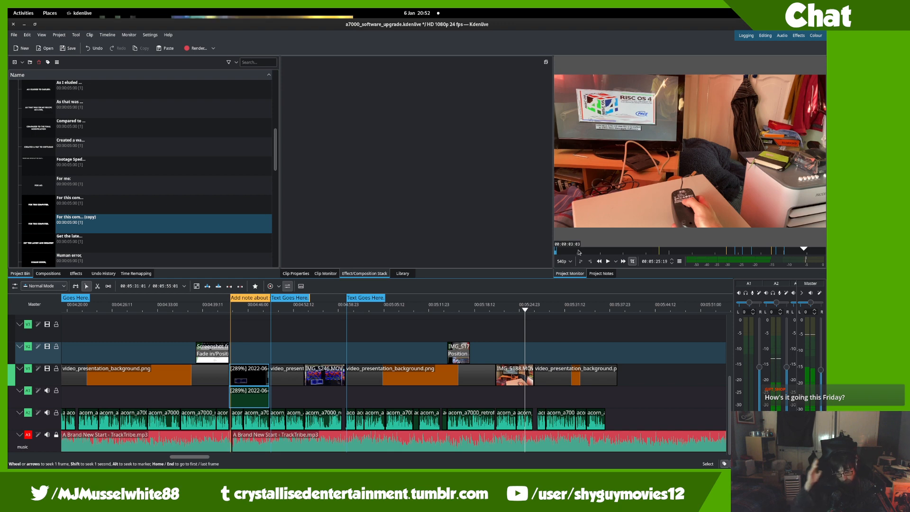
- Check the V2 image near 05:17 and the fading website screenshot near 04:38, and return to the copied title at the first guide
scroll(445, 341, up, 5)
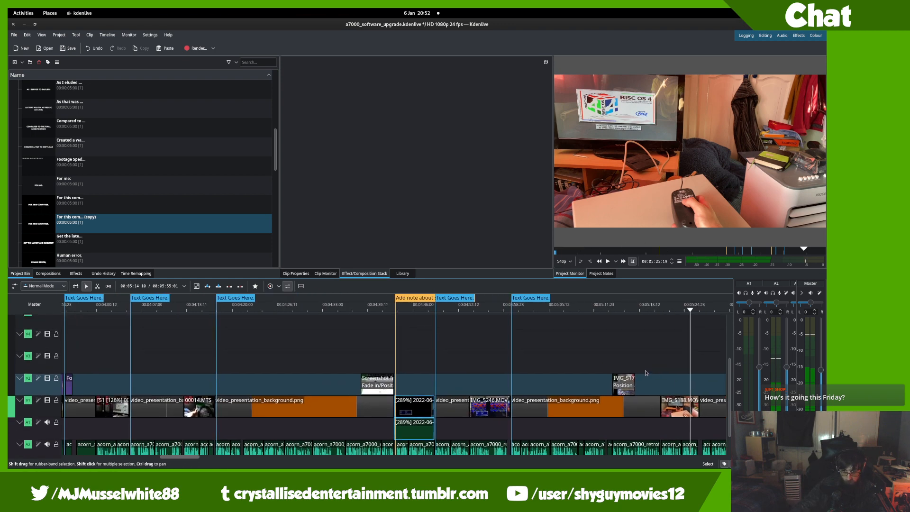
scroll(468, 375, down, 1)
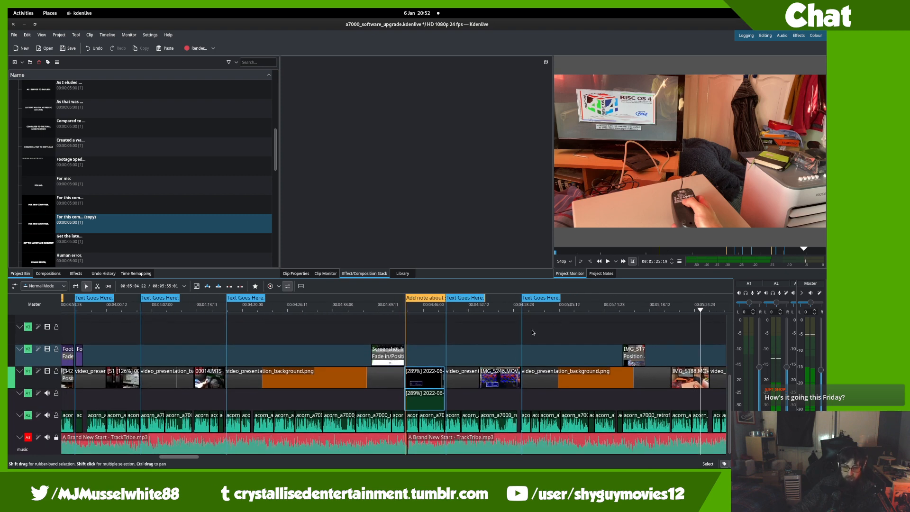
click(642, 338)
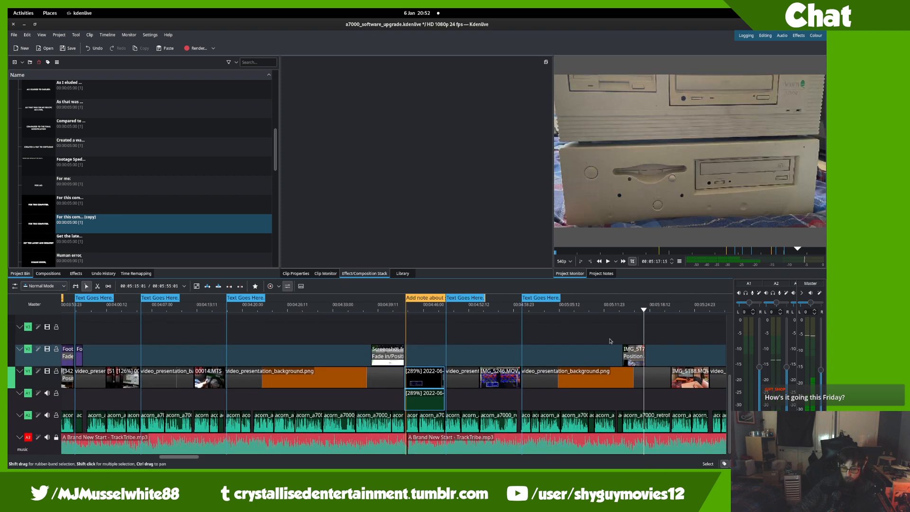
scroll(611, 341, up, 3)
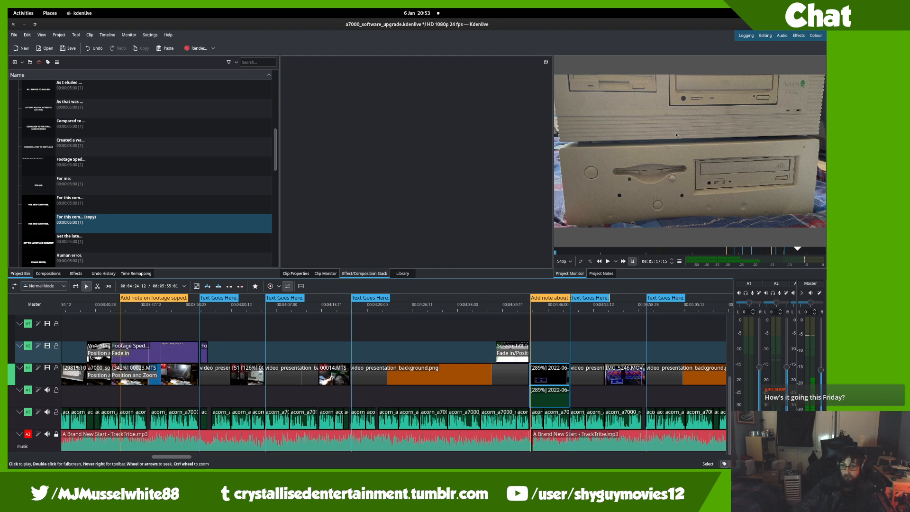
click(495, 327)
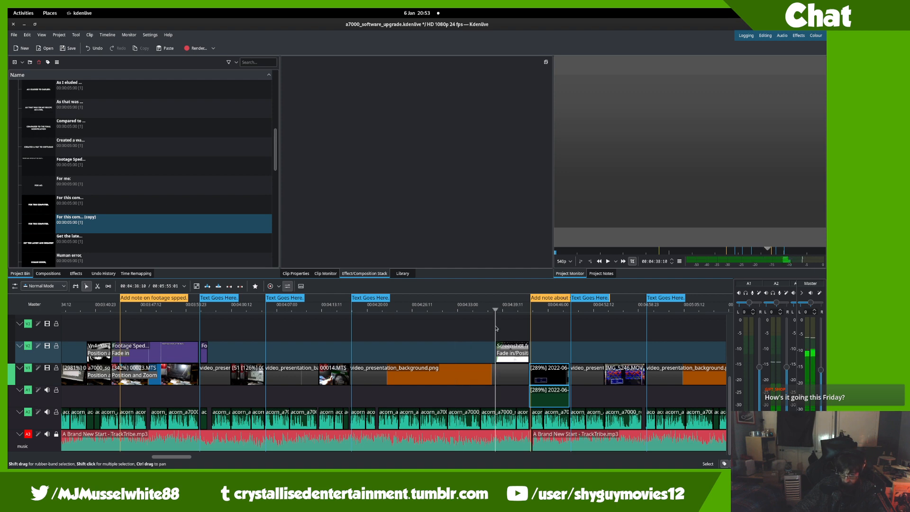
key(space)
scroll(496, 327, up, 4)
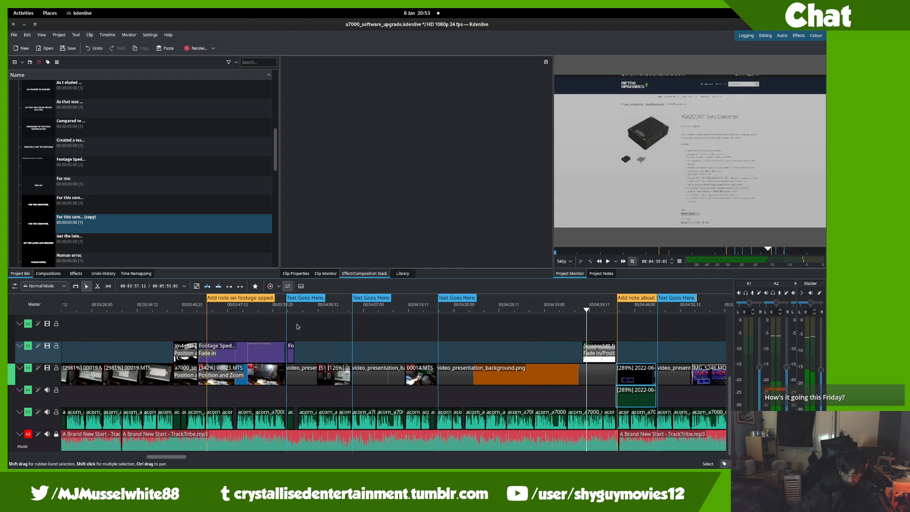
scroll(277, 334, up, 1)
scroll(312, 337, up, 4)
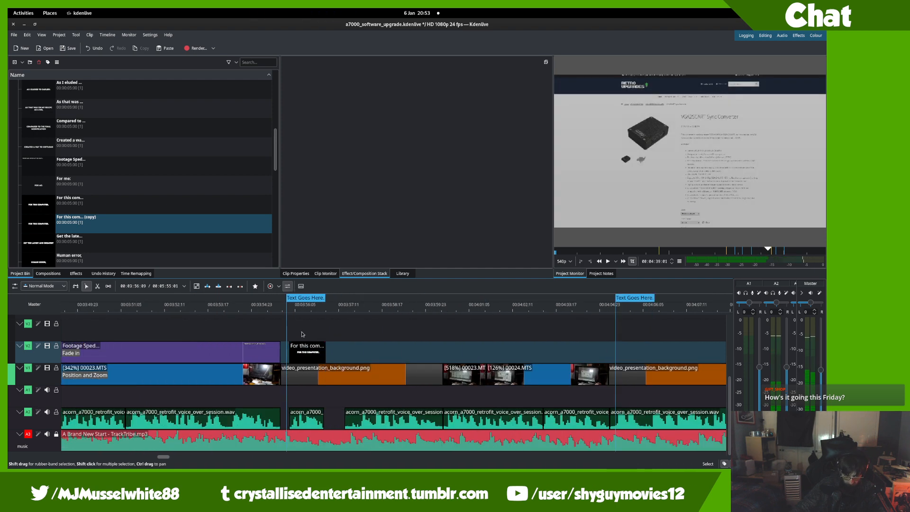
- Replace the text of the copied title at the first guide with "SO THAT'S A WIN!"
click(302, 333)
key(space)
key(space)
double_click(307, 352)
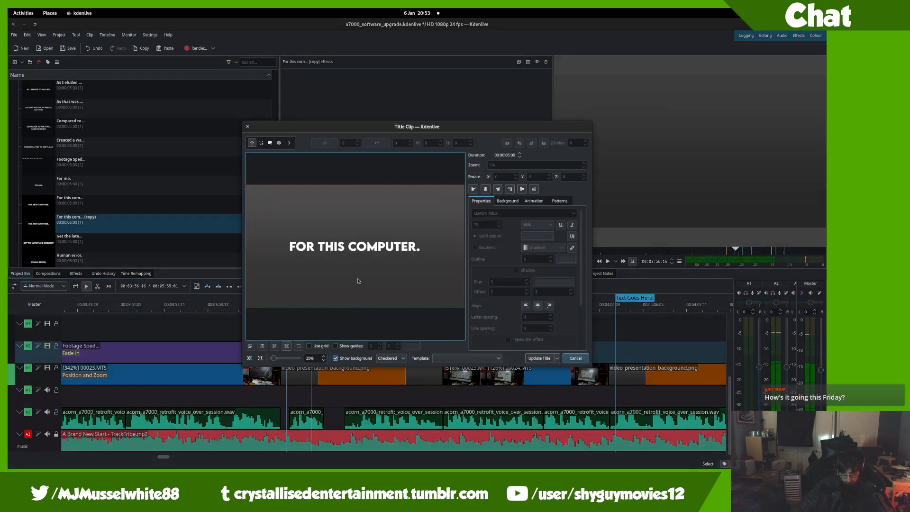
double_click(363, 249)
text(SO T)
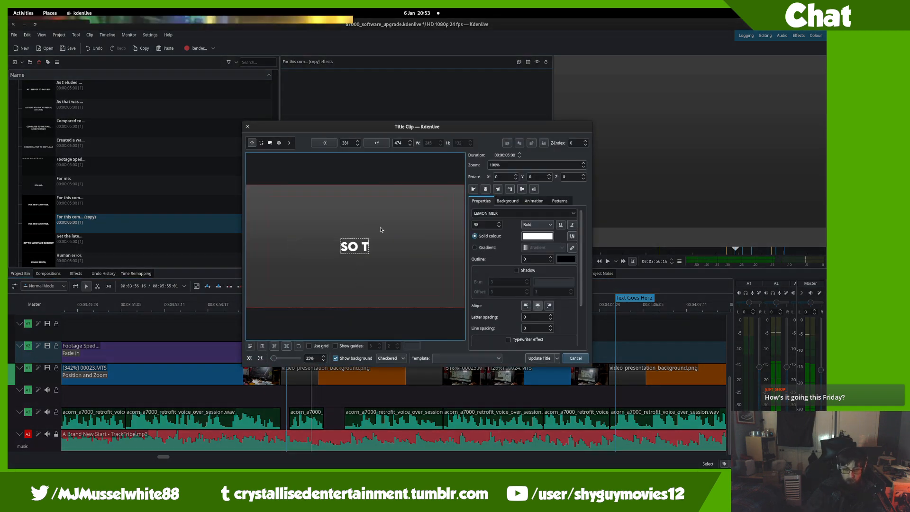
text(HAT'S A WIN,)
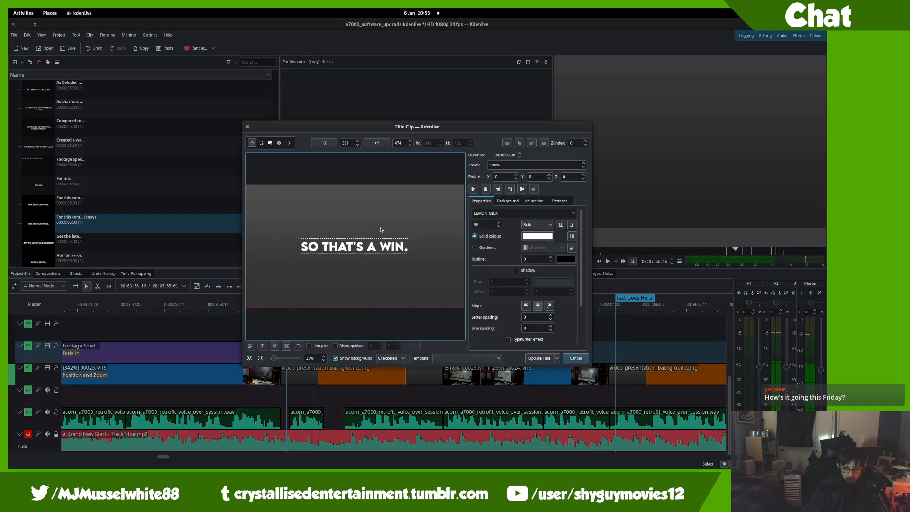
key(BackSpace)
text(!)
- Centre the "SO THAT'S A WIN!" text in the frame and update the title
click(321, 181)
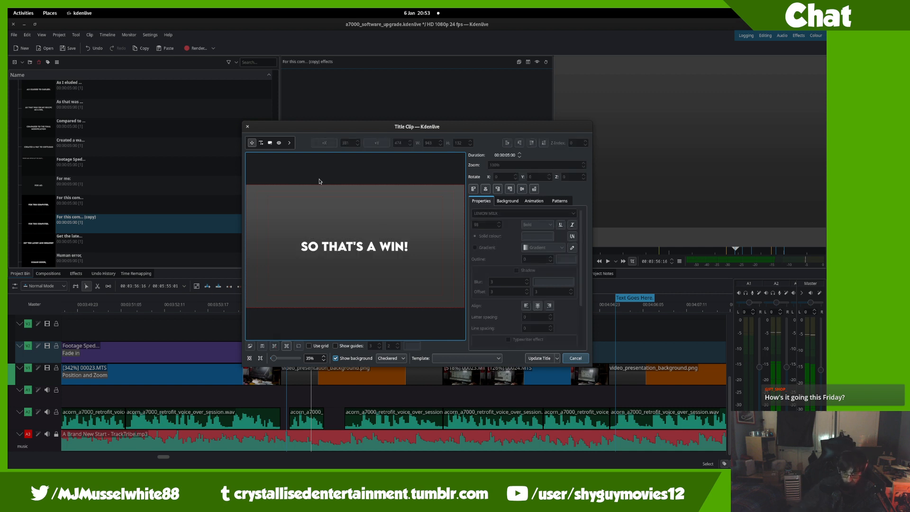
click(336, 242)
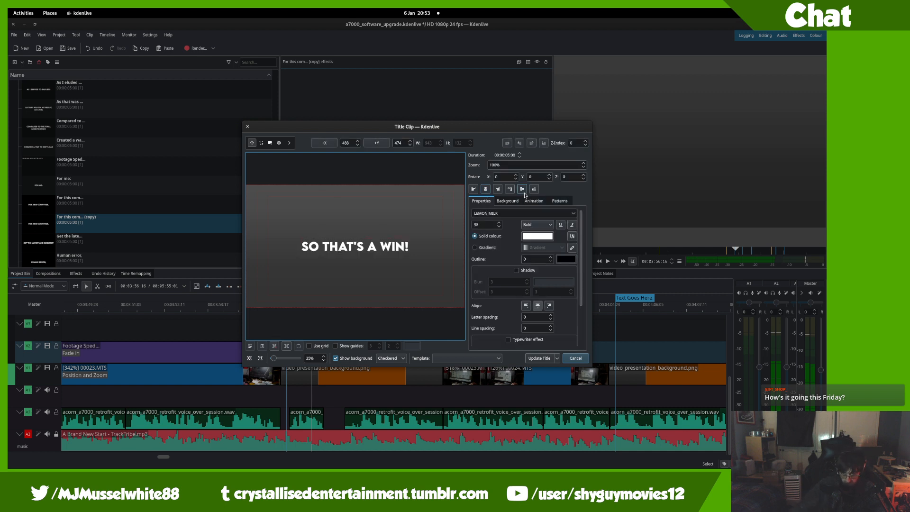
click(539, 358)
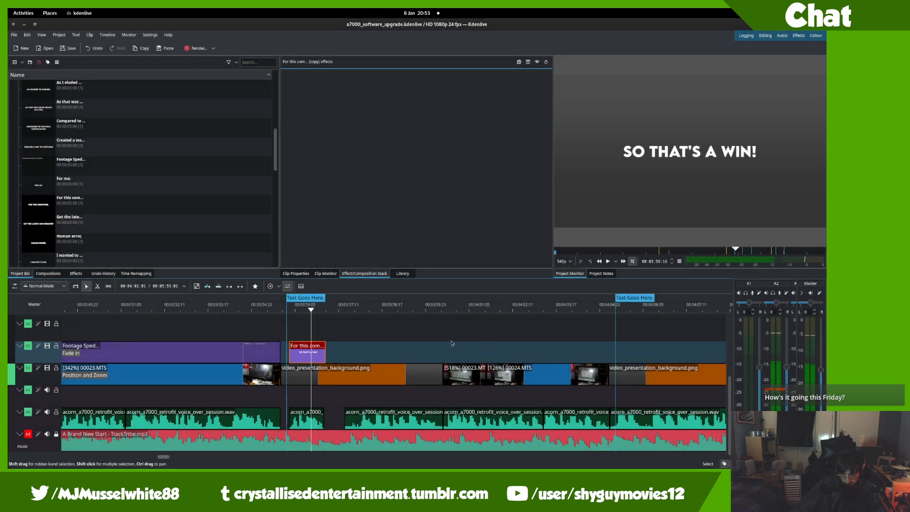
- Play back the "SO THAT'S A WIN!" title and trim 8 frames off the start of the following voice-over clip on A2
click(348, 351)
key(space)
drag(336, 351, 280, 353)
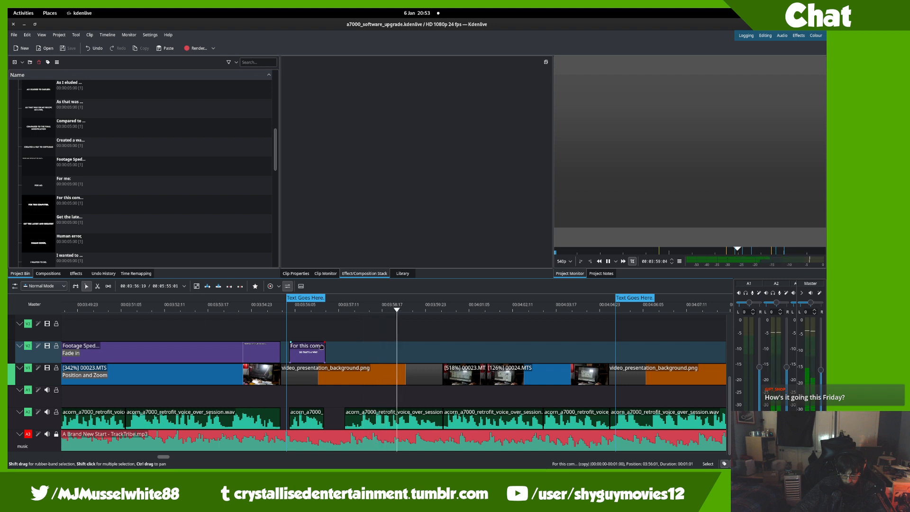
click(336, 346)
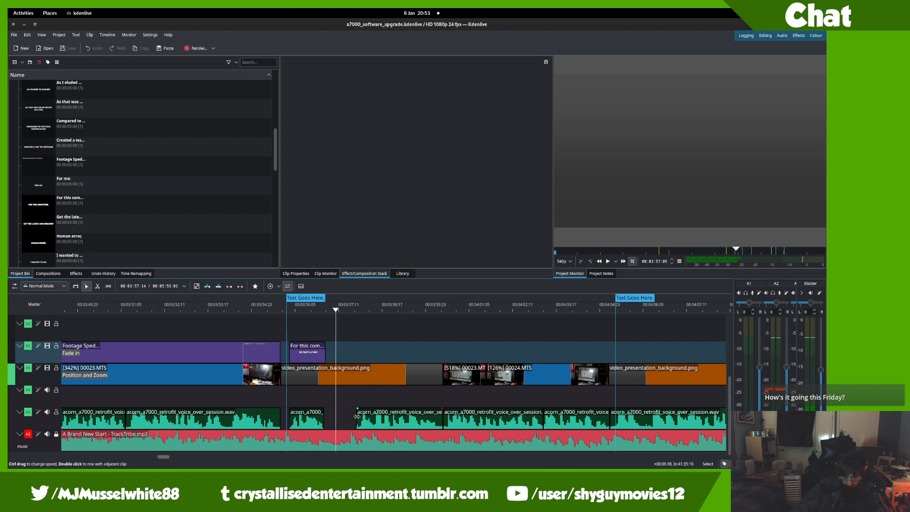
drag(357, 416, 357, 416)
- Shorten the background clip under the title to end at 03:57:09, shift the later clips earlier so the voice-over resumes there, and play it back
click(439, 378)
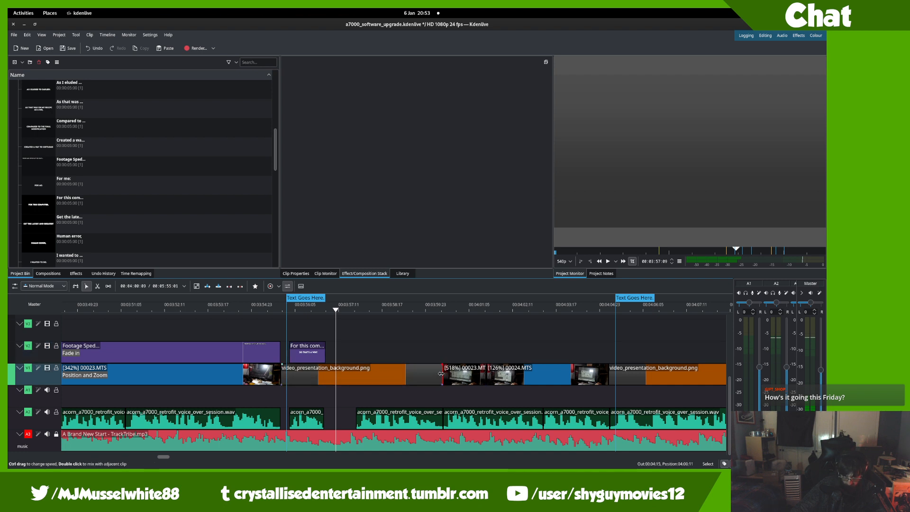
drag(444, 377, 335, 377)
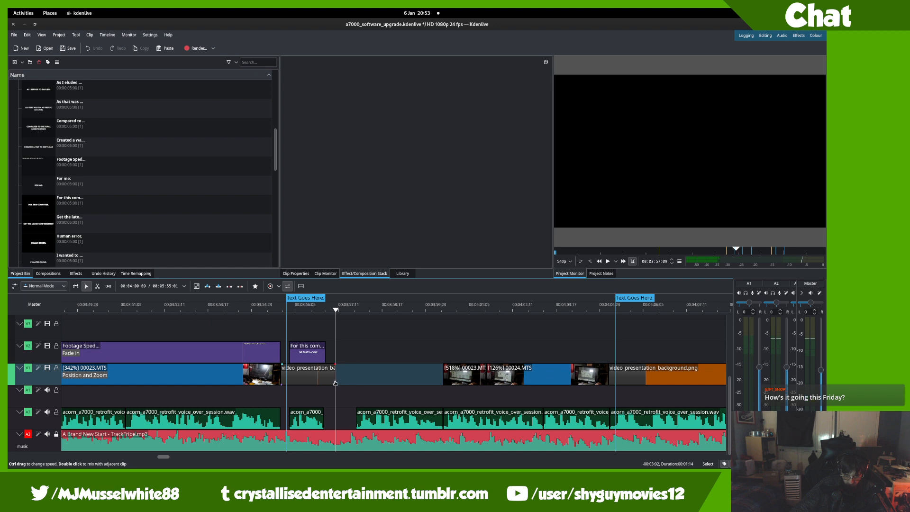
key(m)
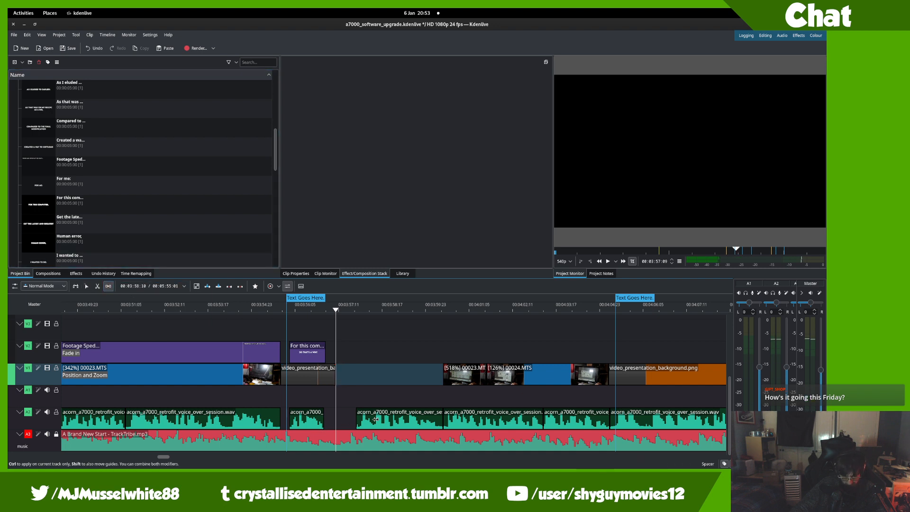
drag(375, 419, 357, 419)
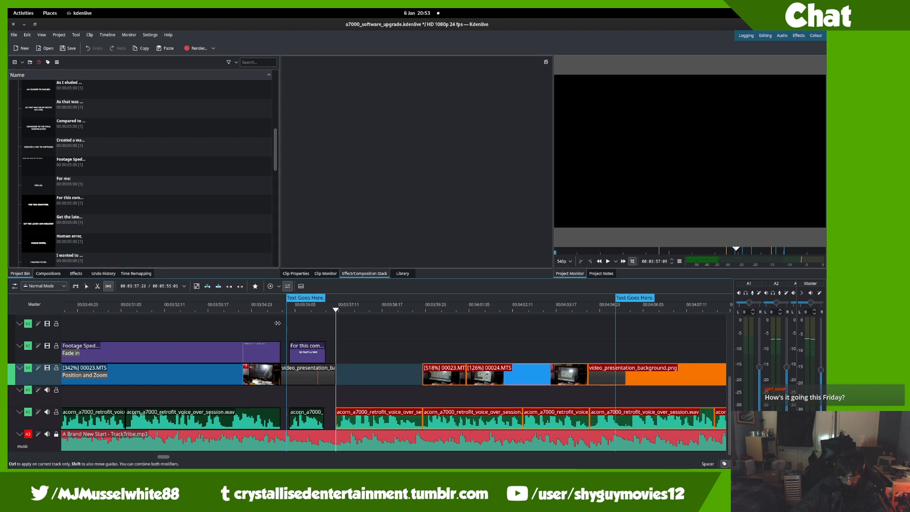
click(307, 313)
key(space)
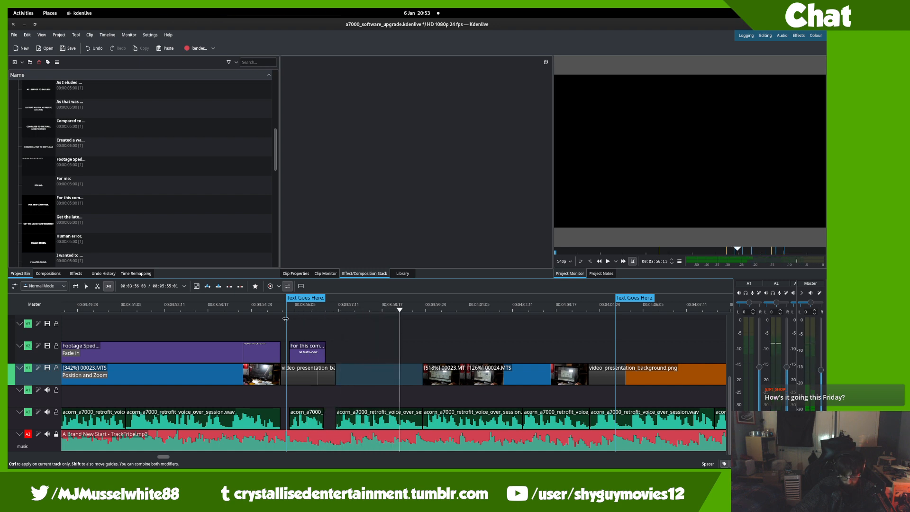
- Play back the "SO THAT'S A WIN!" title section and shift all clips from the next voice-over clip onward a few frames later
click(307, 313)
drag(287, 316, 277, 316)
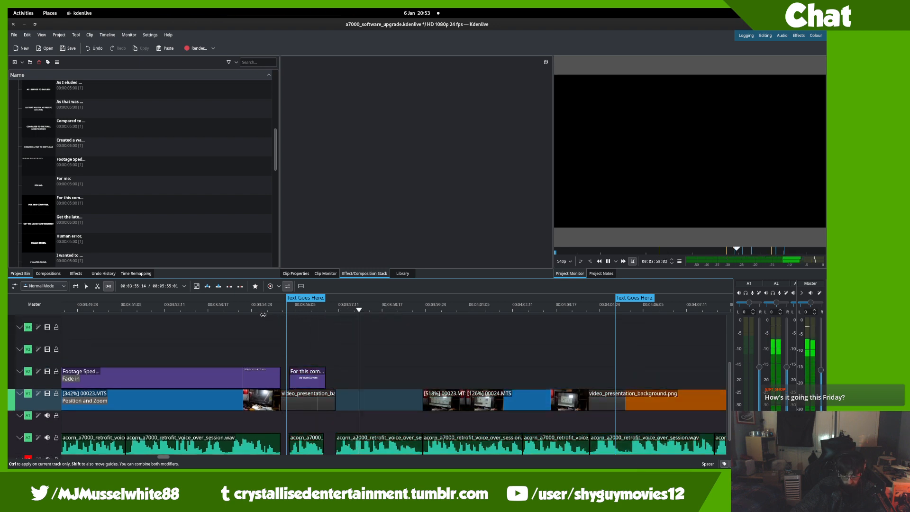
click(253, 313)
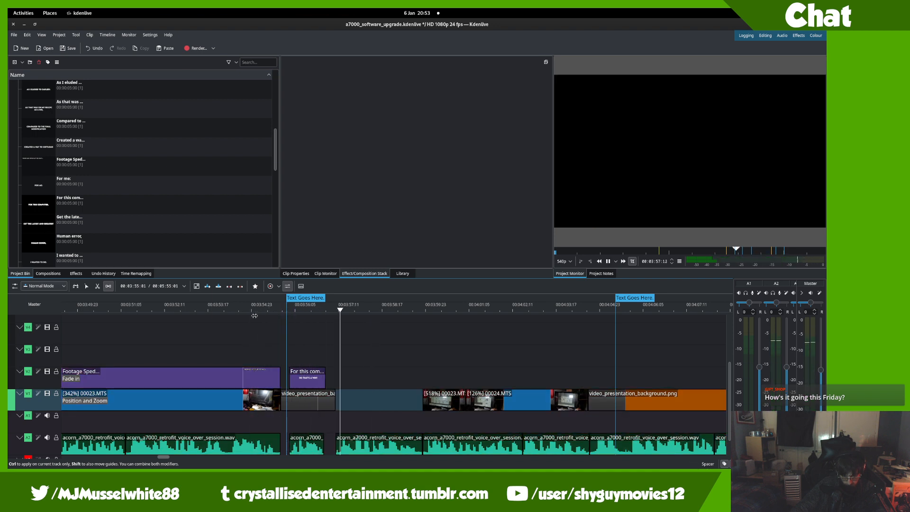
key(space)
scroll(330, 439, up, 2)
drag(330, 439, 396, 442)
- Play back the "SO THAT'S A WIN!" title through the following voice-over clip to check the new pause
click(193, 308)
key(space)
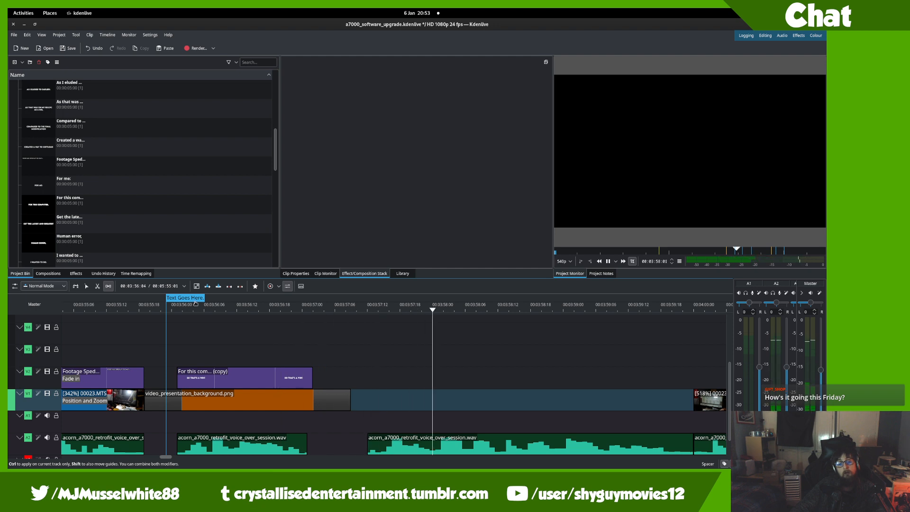
key(space)
click(150, 307)
key(space)
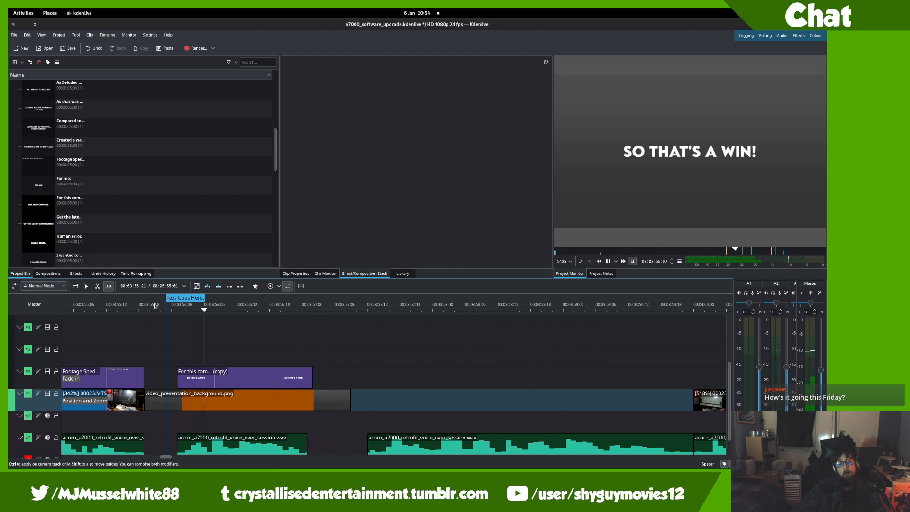
key(space)
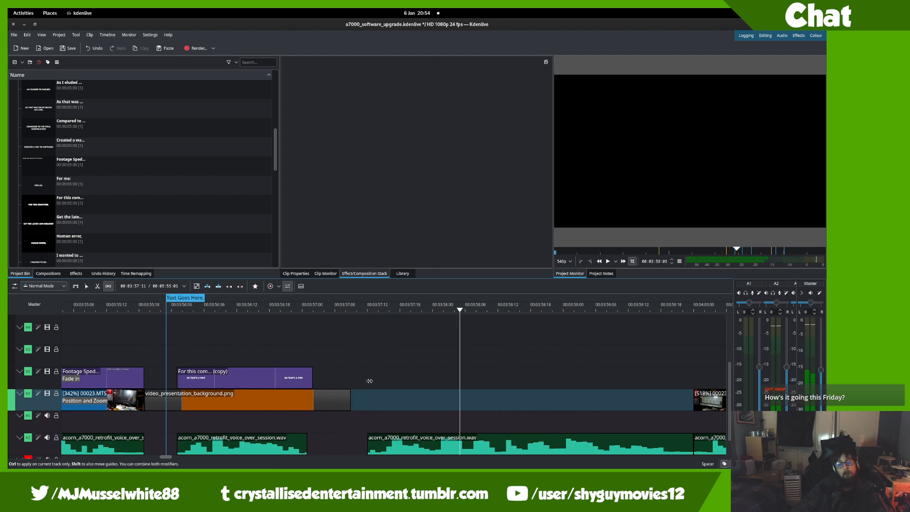
- Extend the background clip under the "SO THAT'S A WIN!" title to the start of the following 00023.MTS clip on V1
scroll(374, 379, down, 3)
key(s)
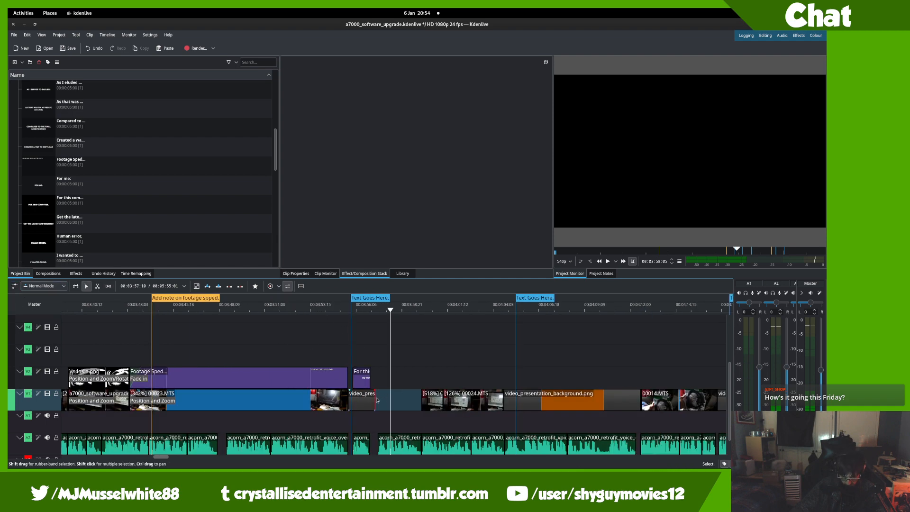
drag(375, 398, 422, 397)
- Review the later "Text Goes Here." guides and play back the voice-over around the sped-up 2022-06-11 footage and IMG_5246.MOV
drag(324, 346, 20, 320)
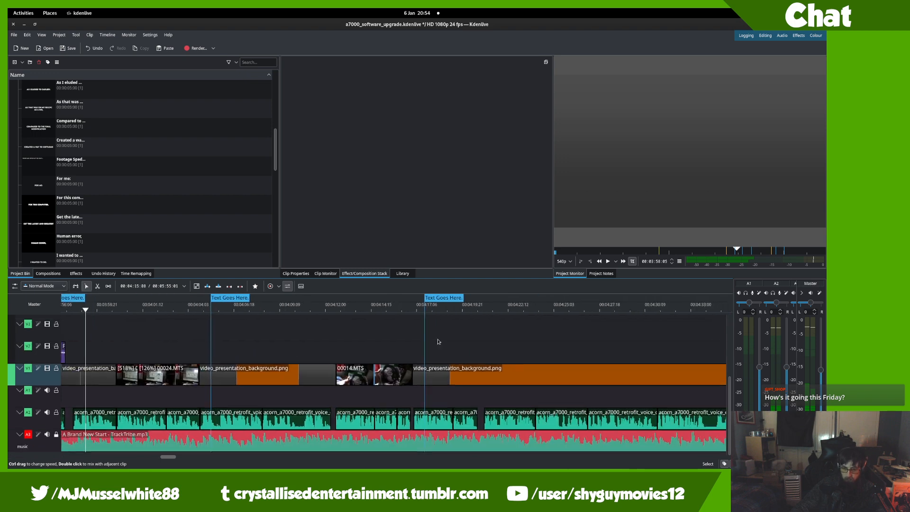
ctrl+scroll(445, 338, down, 2)
drag(570, 325, 246, 327)
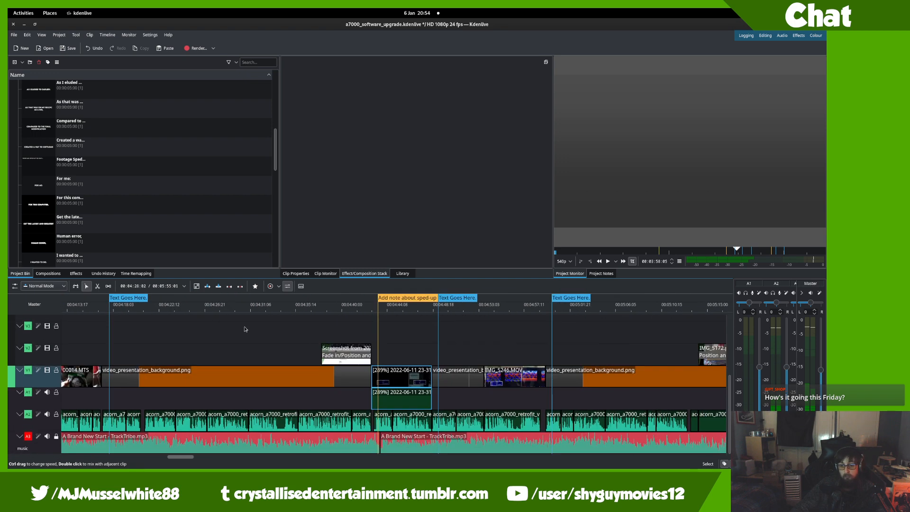
ctrl+scroll(394, 311, up, 3)
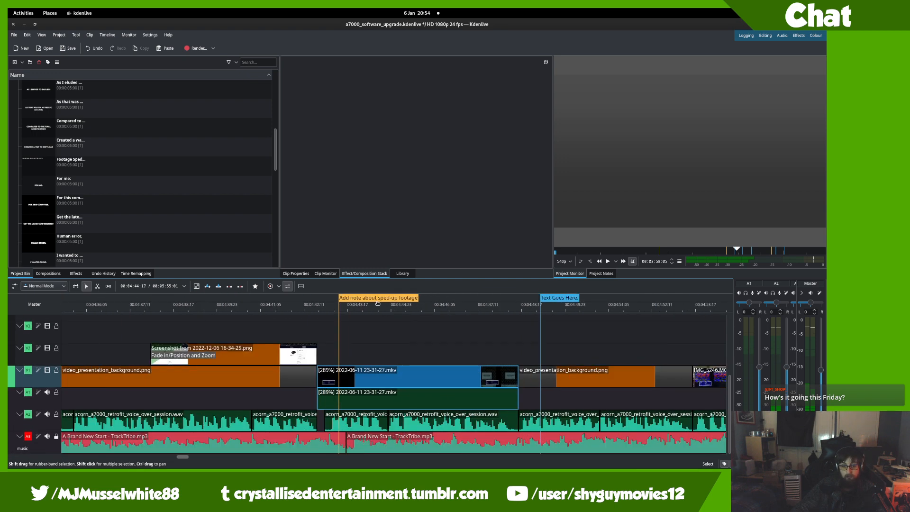
key(space)
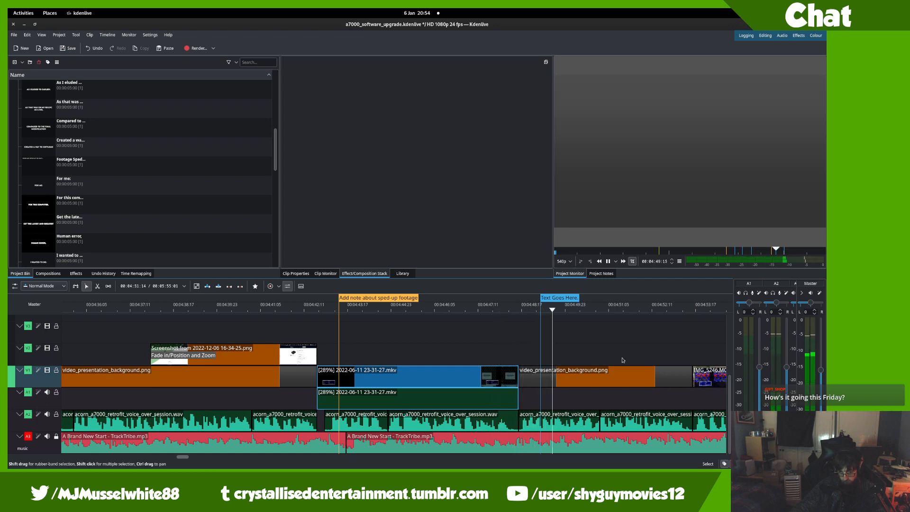
drag(624, 361, 313, 365)
click(375, 342)
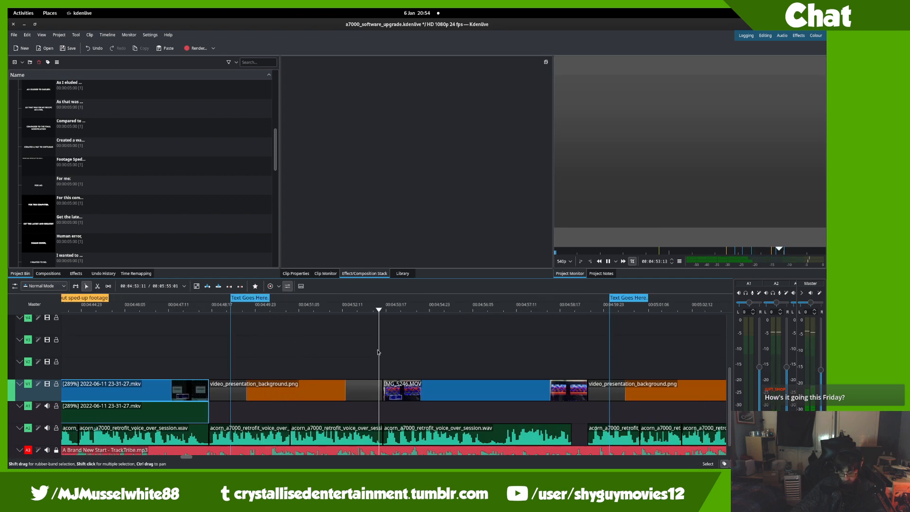
key(space)
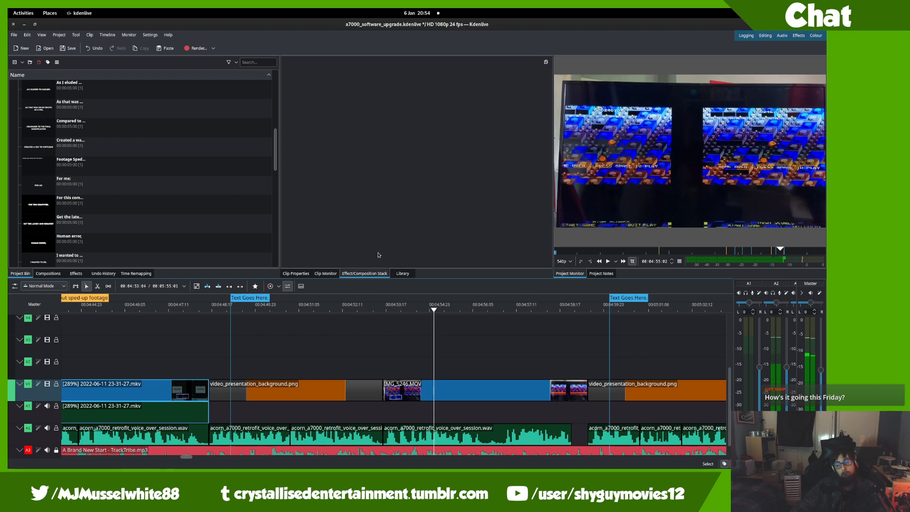
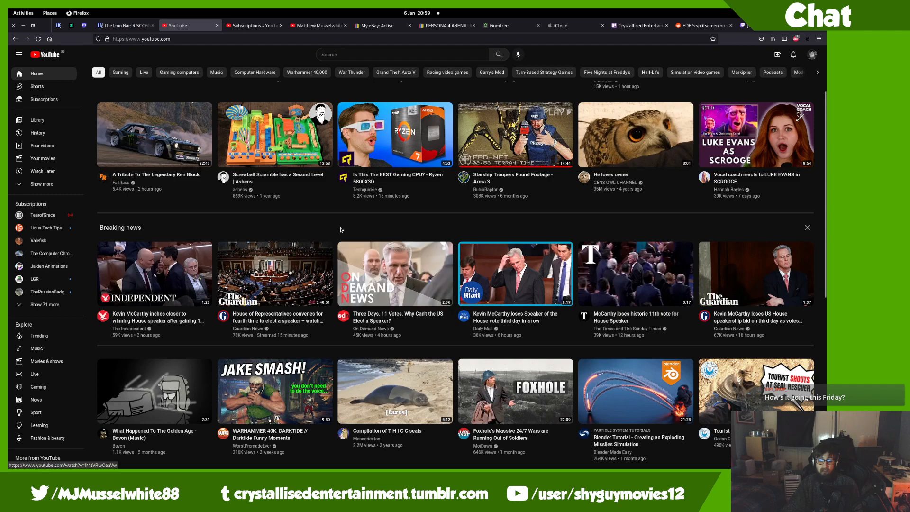
- Look through the recommended videos on the YouTube home page
scroll(327, 195, down, 3)
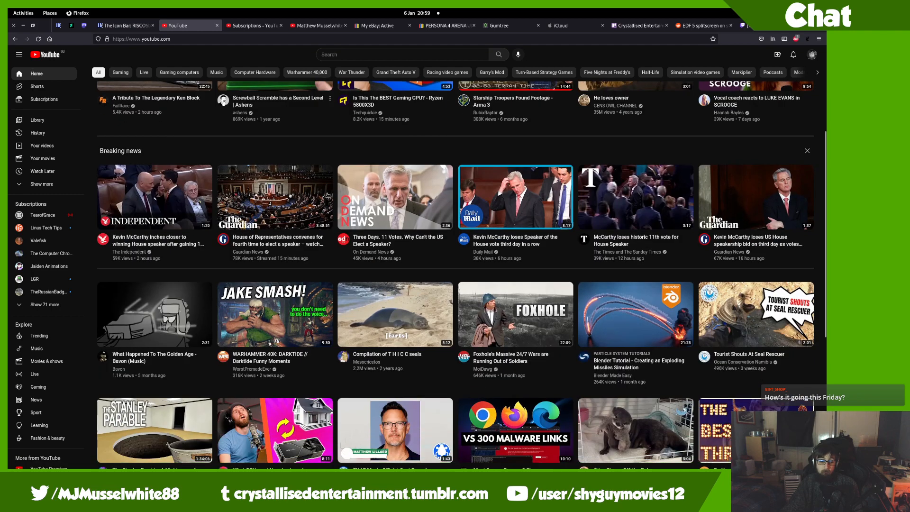
scroll(328, 195, down, 3)
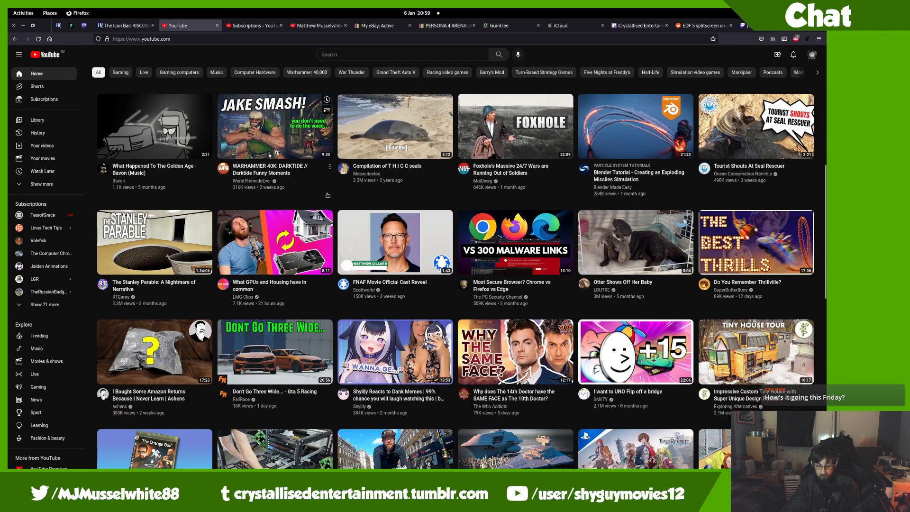
scroll(327, 195, down, 7)
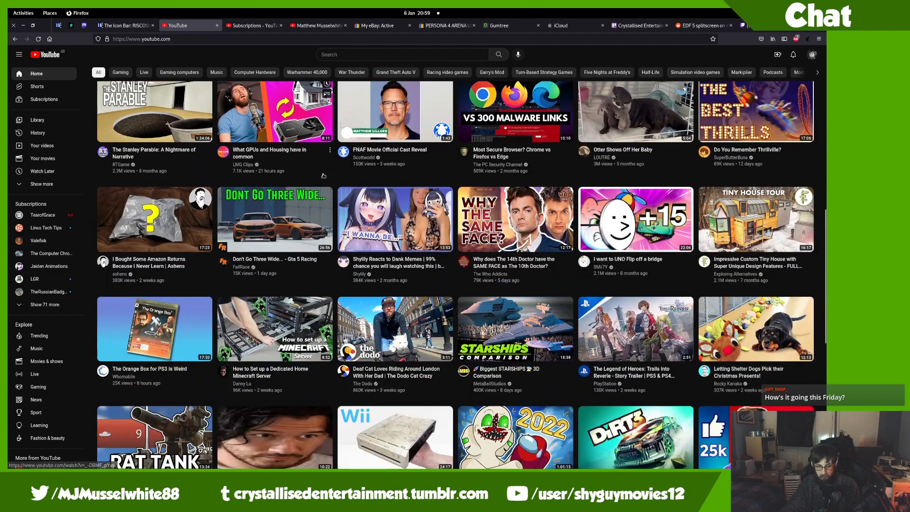
scroll(317, 188, down, 3)
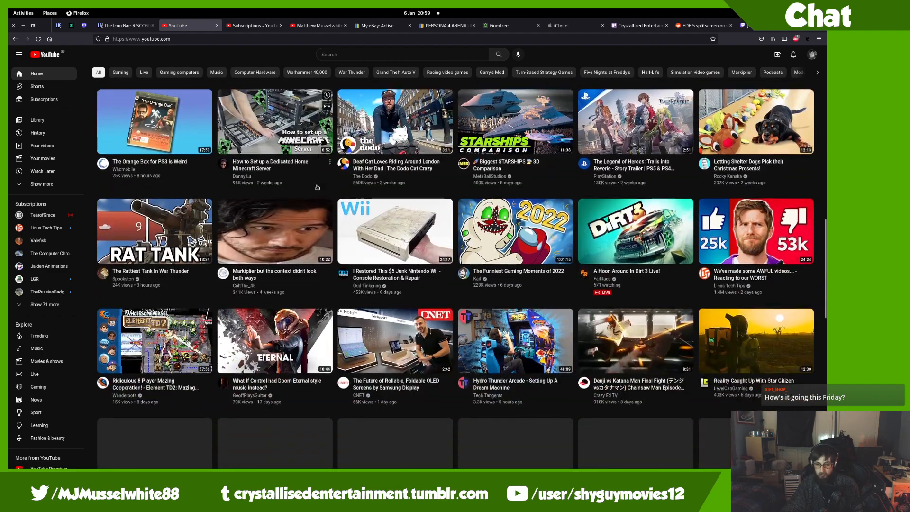
scroll(305, 214, down, 2)
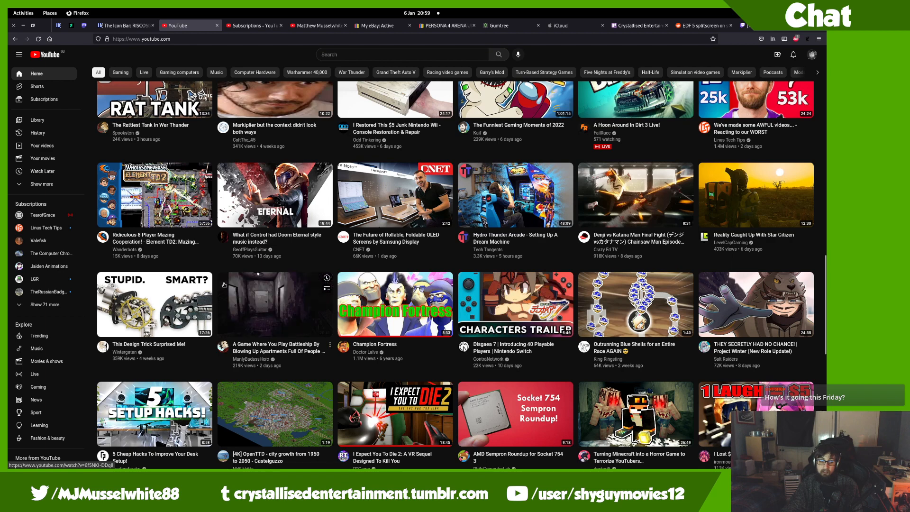
scroll(229, 285, down, 2)
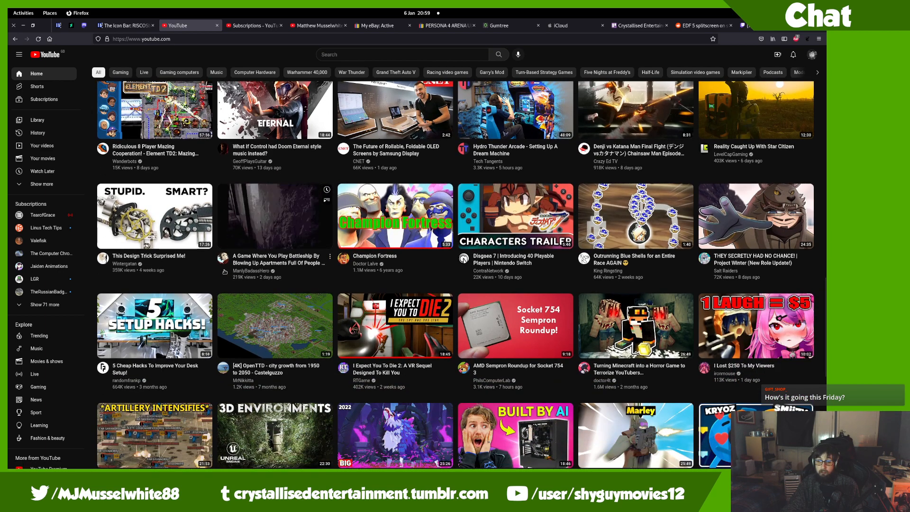
scroll(226, 270, down, 3)
scroll(225, 259, down, 2)
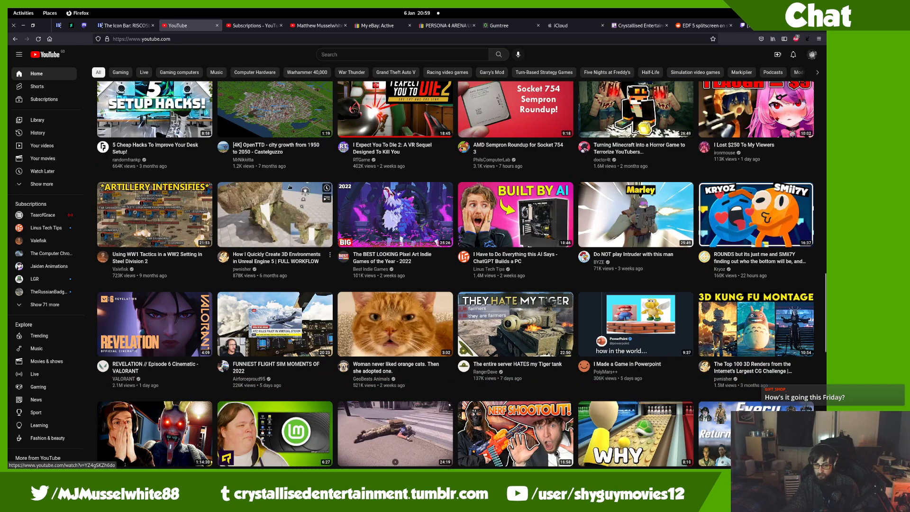
scroll(331, 186, down, 3)
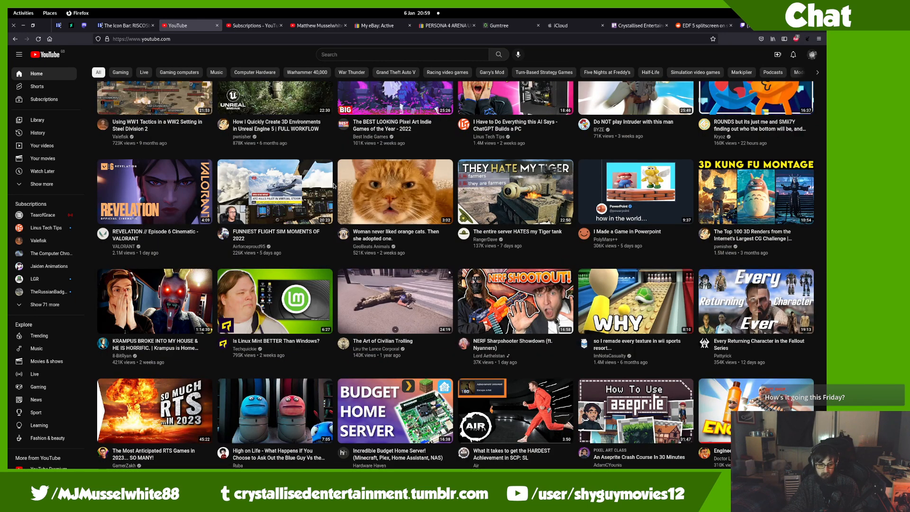
- Check the chat in the Twitch Stream Manager and switch back to Kdenlive
click(745, 25)
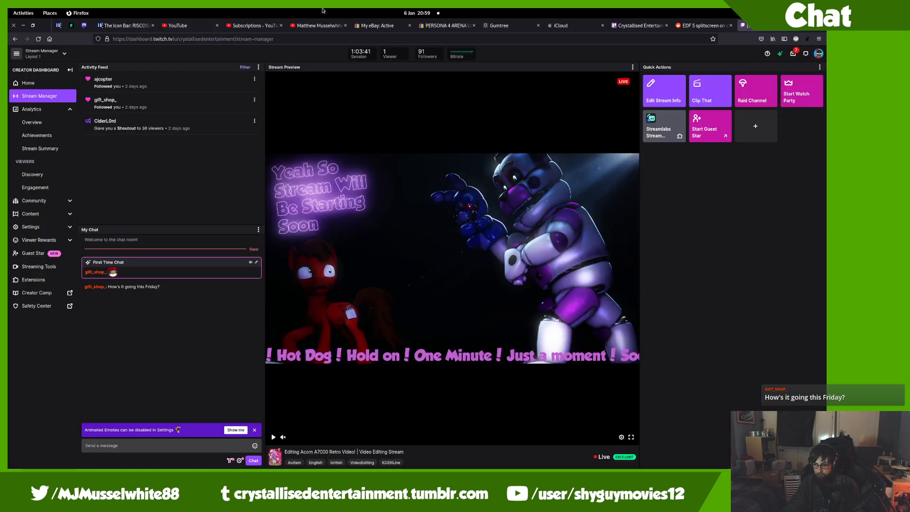
mouse_move(8, 9)
scroll(506, 259, down, 1)
click(506, 259)
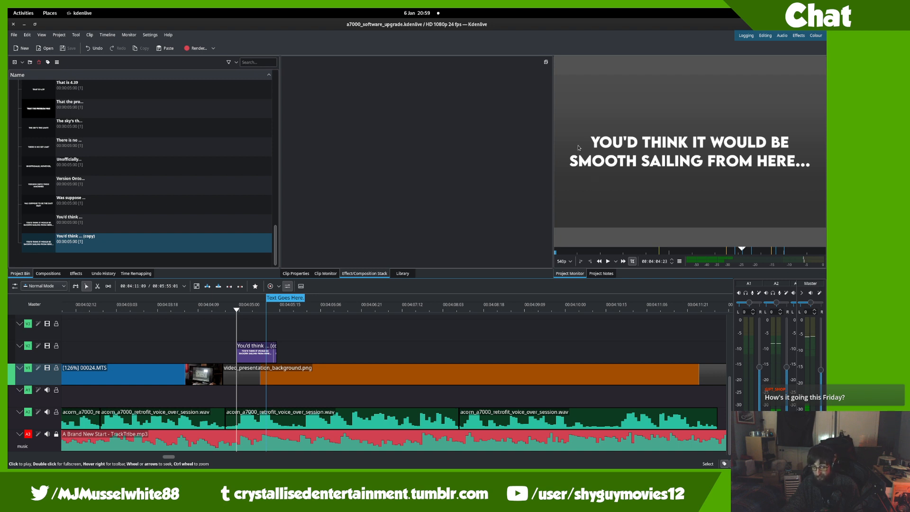
- Look through the title clips in the project and play back the voice-over under the copied "You'd think ..." title
scroll(178, 219, up, 15)
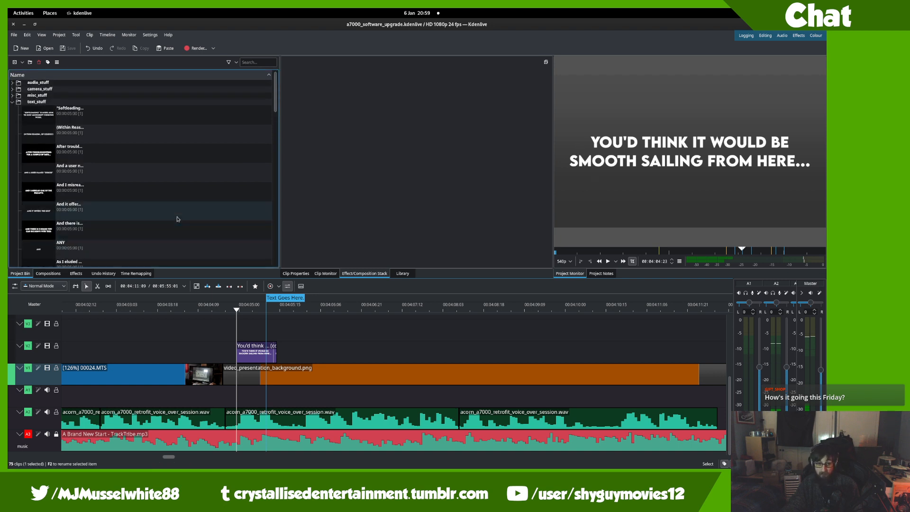
scroll(178, 219, down, 10)
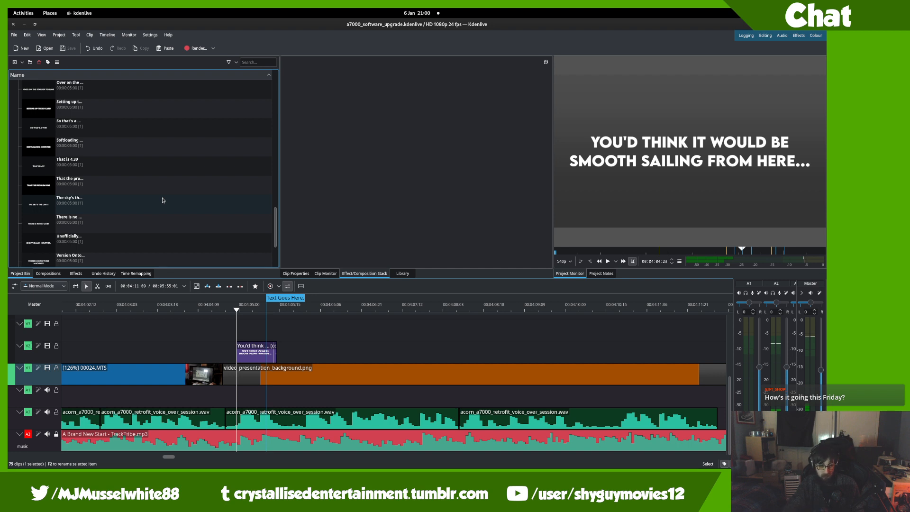
scroll(162, 200, down, 2)
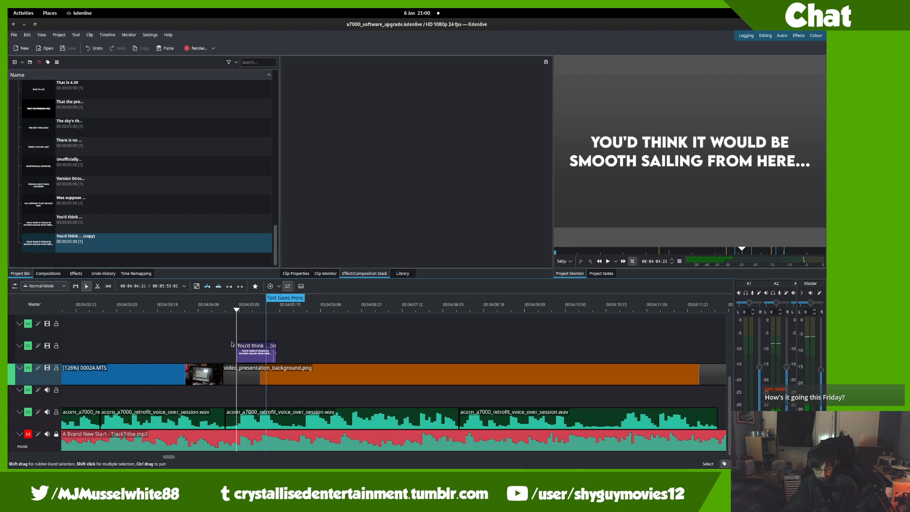
key(space)
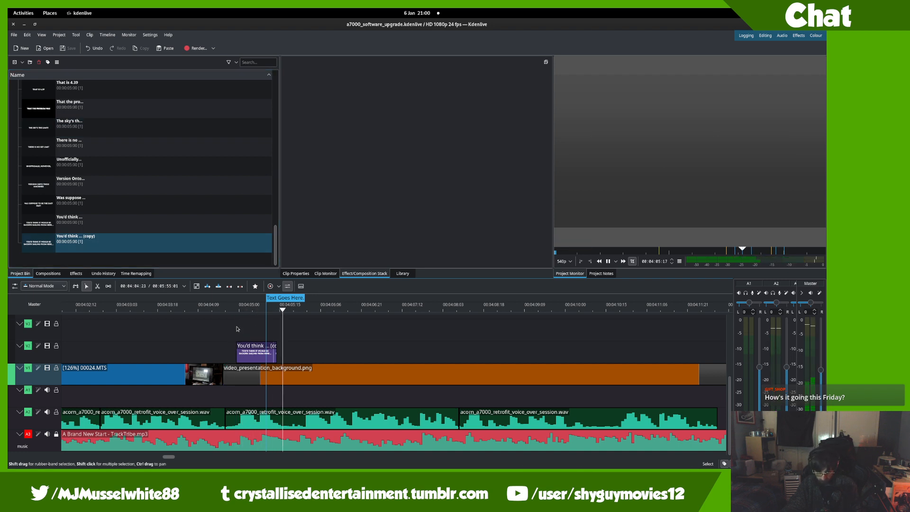
click(237, 328)
key(space)
- Replace the text of the copied "You'd think ..." title with "HOWEVER..."
click(122, 243)
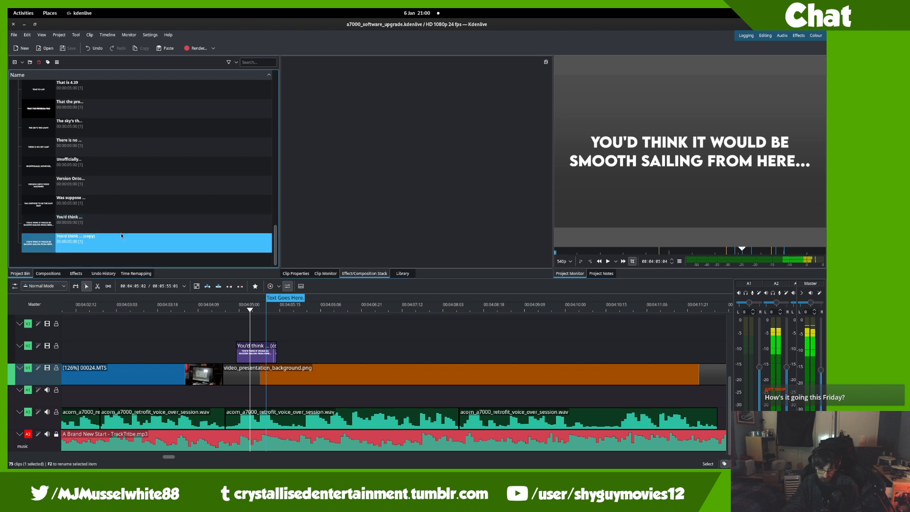
double_click(150, 250)
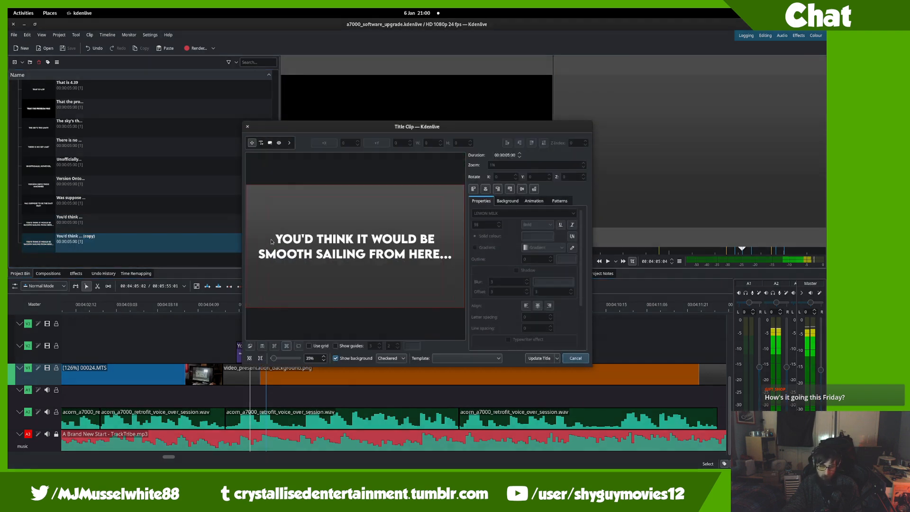
key(ctrl+a)
text(J)
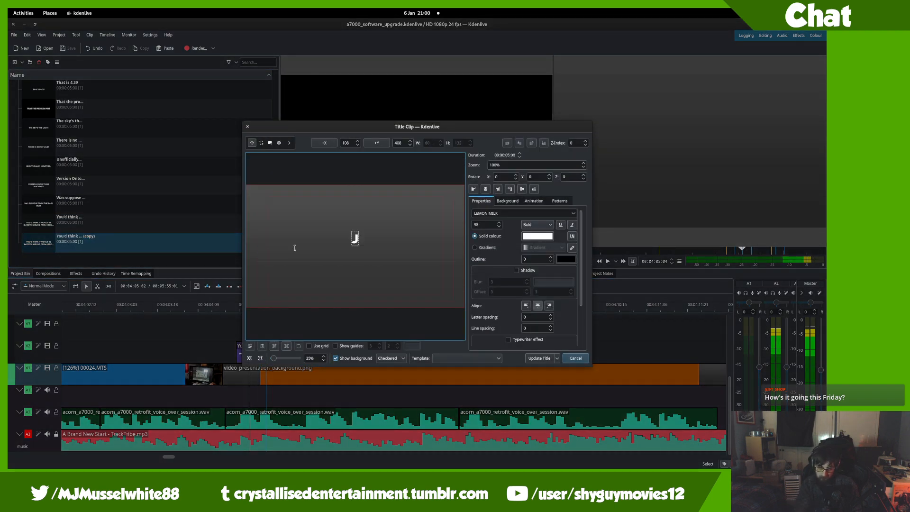
text(OWEVER.)
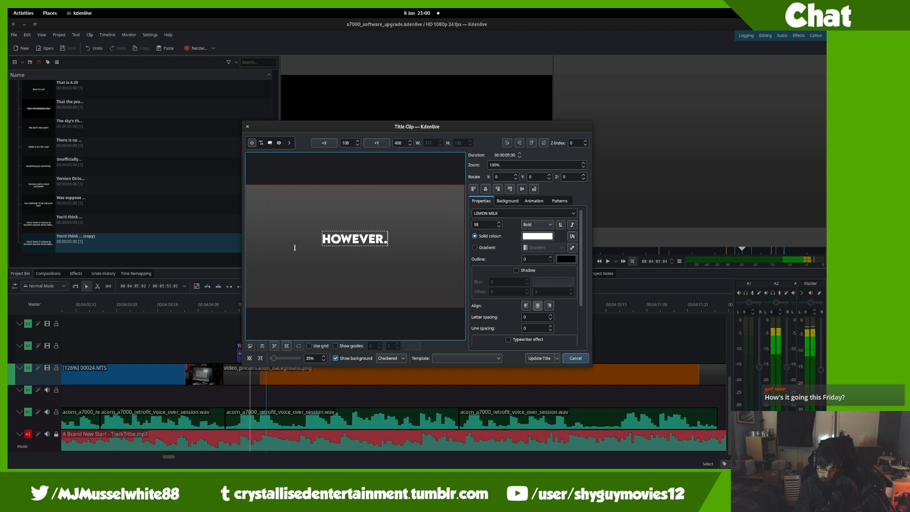
text(..)
- Centre the "HOWEVER..." text vertically in the frame and update the title
click(407, 217)
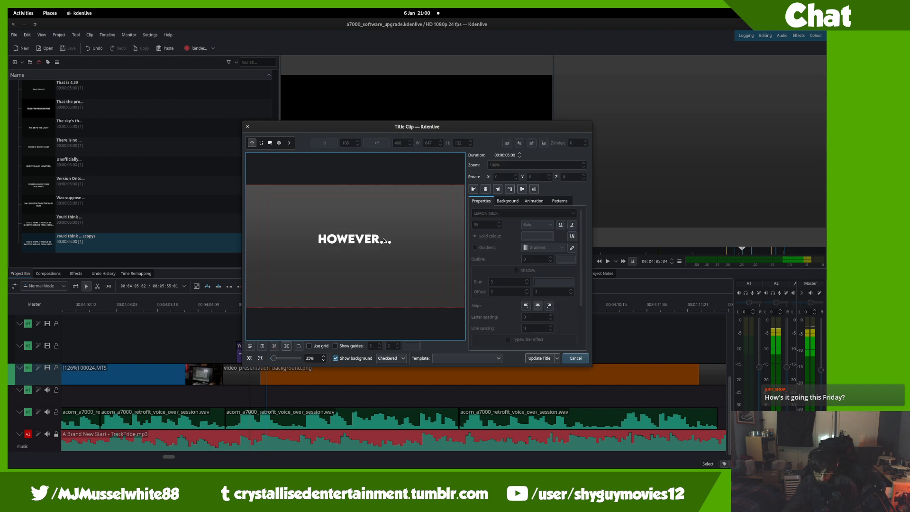
click(386, 240)
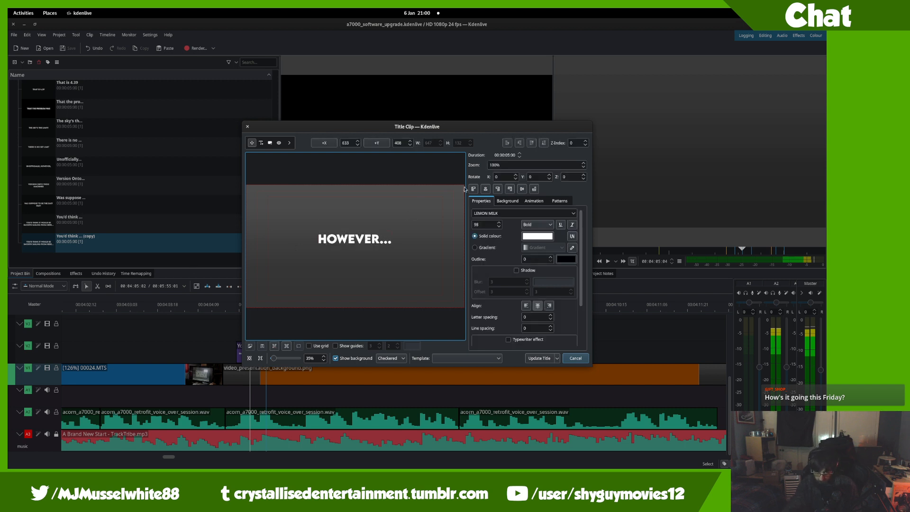
click(525, 189)
click(540, 358)
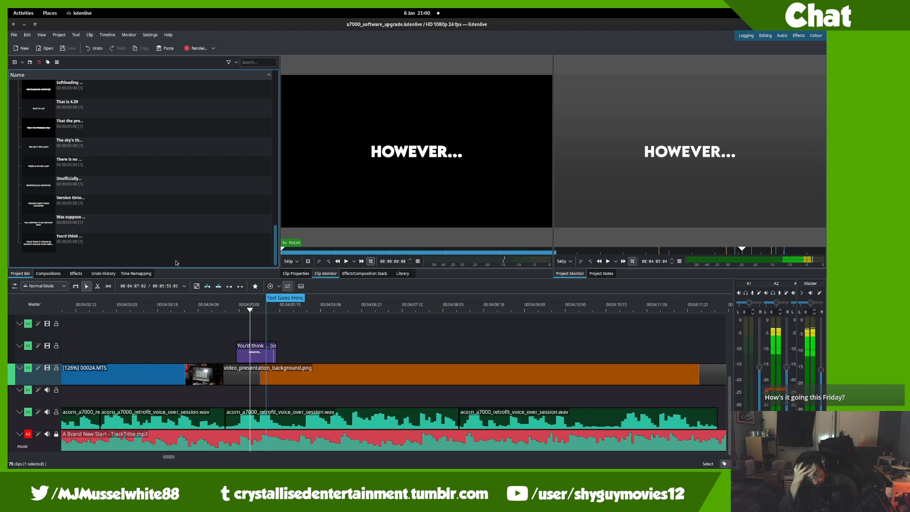
- Apply the Position and Zoom effect to the "HOWEVER..." title clip on V2 and go to its last frame at 00:00:00:14
click(76, 274)
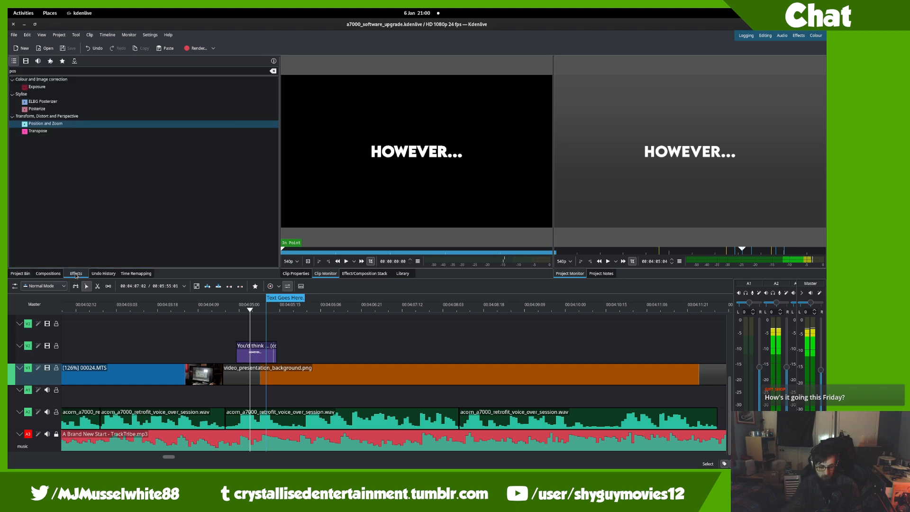
click(53, 124)
drag(251, 356, 252, 355)
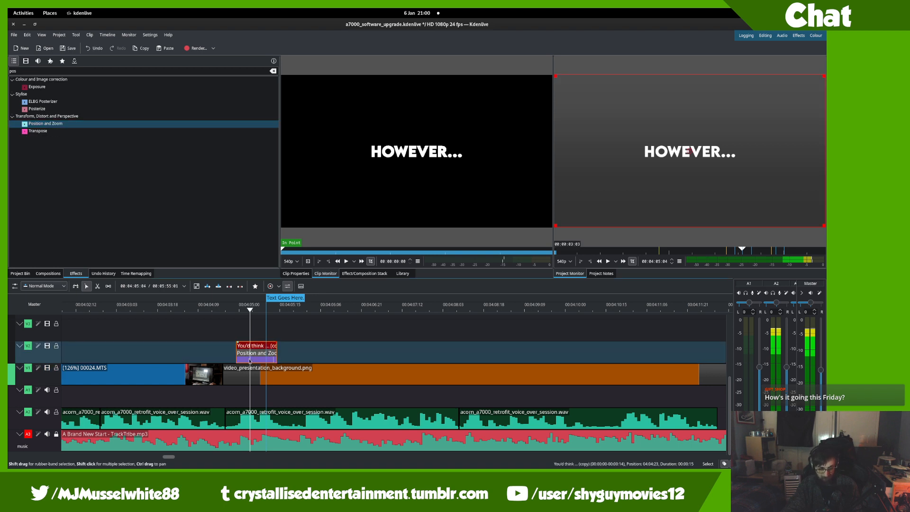
drag(453, 87, 548, 87)
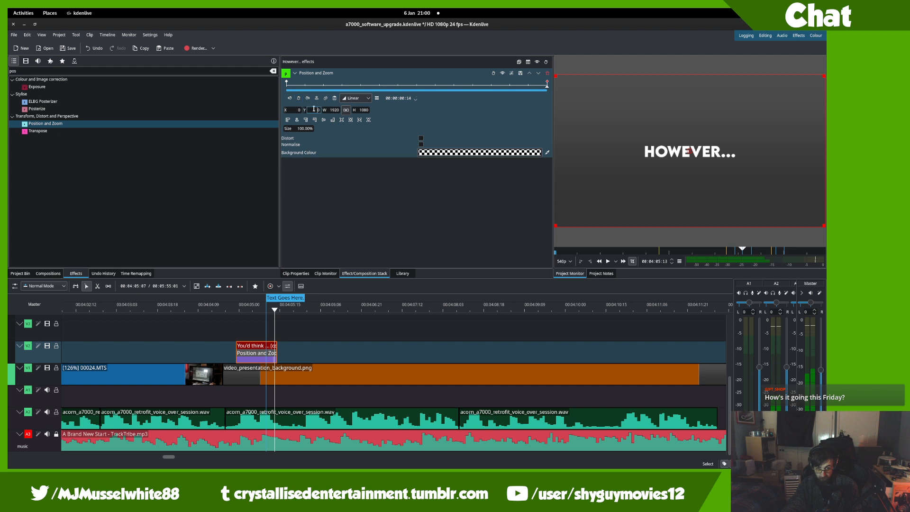
- Shift the HOWEVER... title slightly downward at the final Position and Zoom keyframe by raising its Y value, and preview the motion
scroll(319, 109, up, 12)
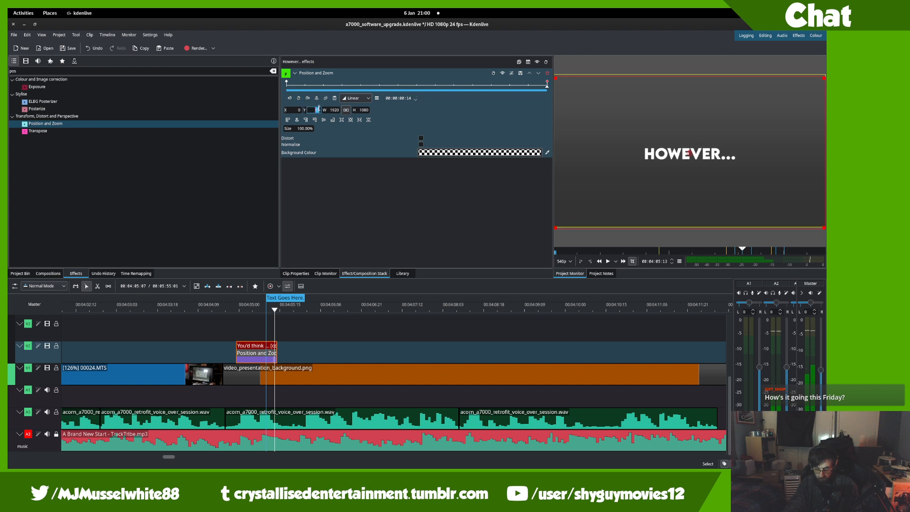
click(234, 322)
key(space)
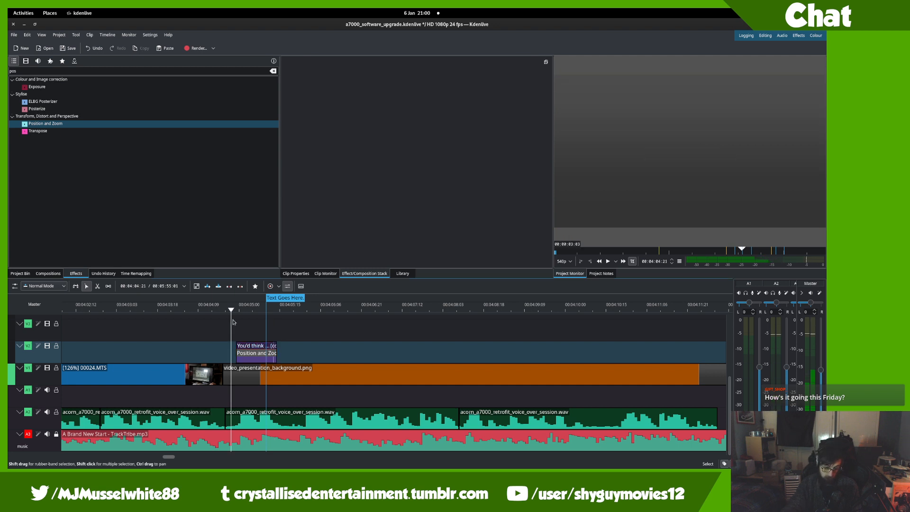
key(space)
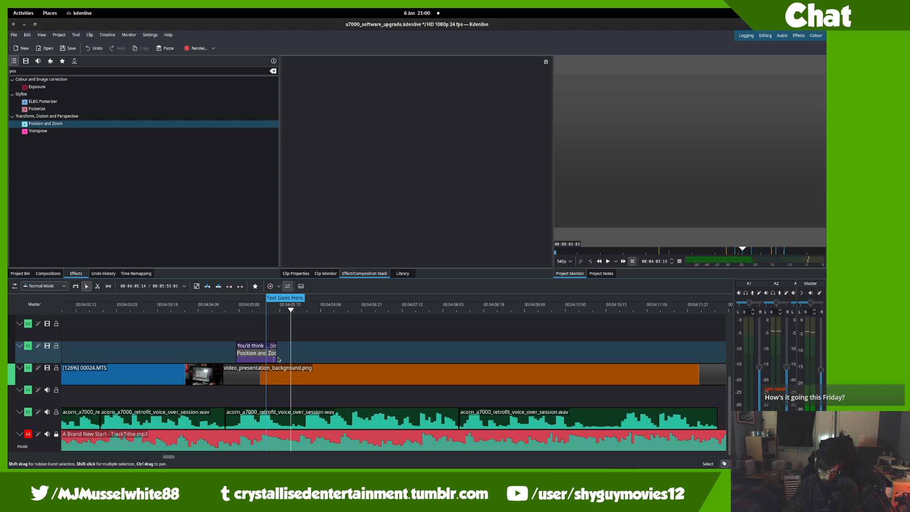
- Extend the end of the HOWEVER... title clip slightly and give it a 6-frame fade-out
mouse_move(283, 347)
mouse_down()
mouse_move(305, 350)
mouse_move(296, 350)
mouse_up()
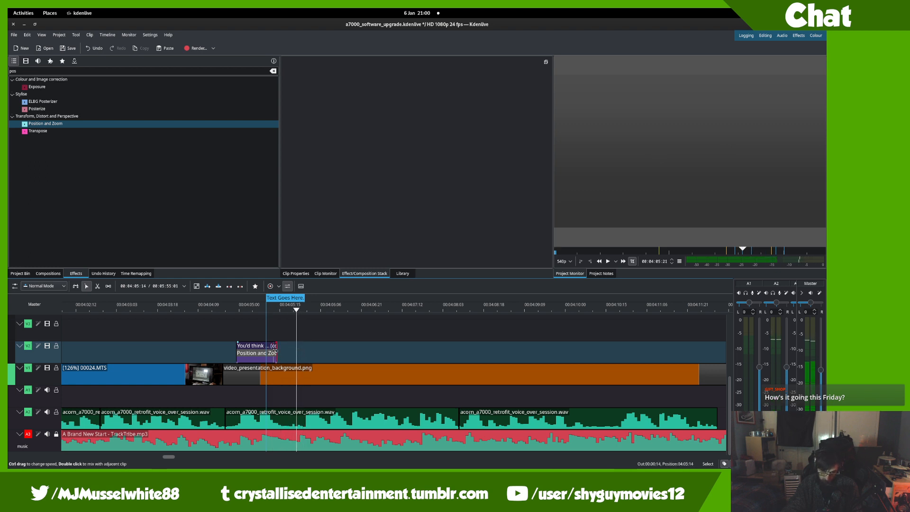
click(280, 350)
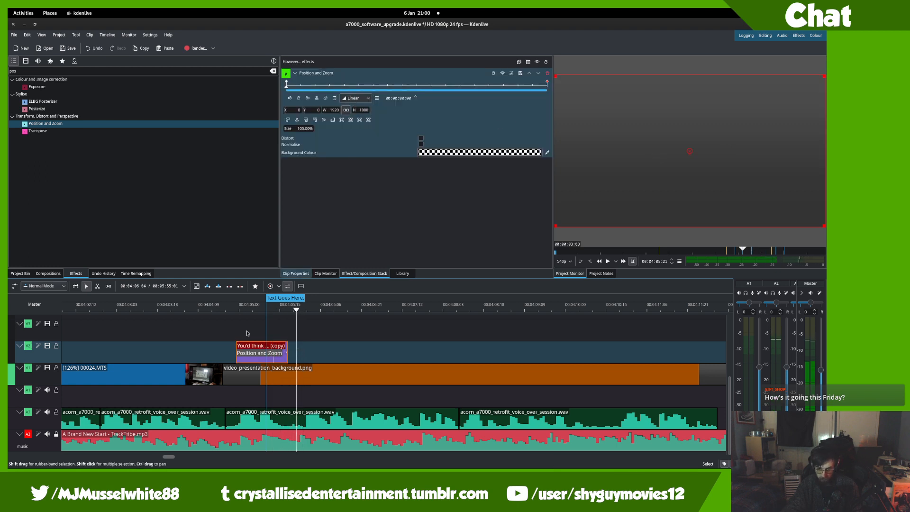
drag(286, 343, 274, 347)
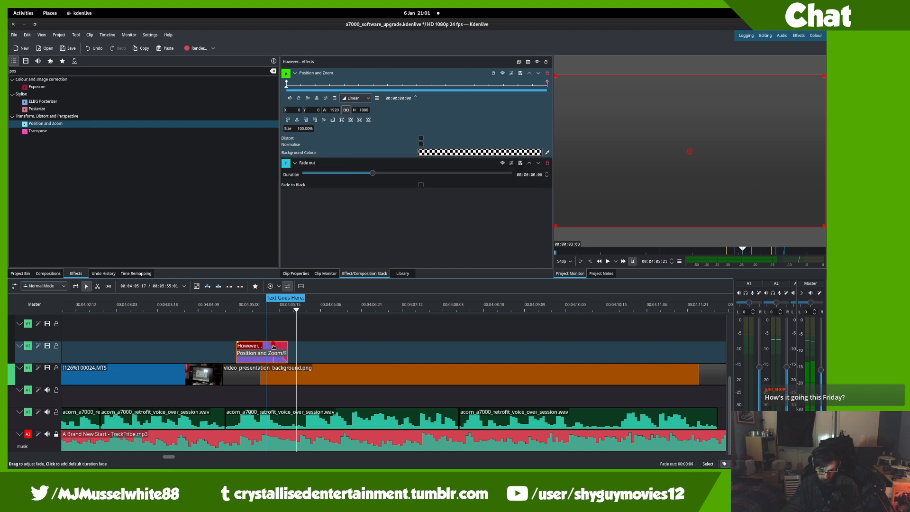
- Play back the HOWEVER... title together with the footage before it to check the timing and fade-out
click(227, 329)
key(space)
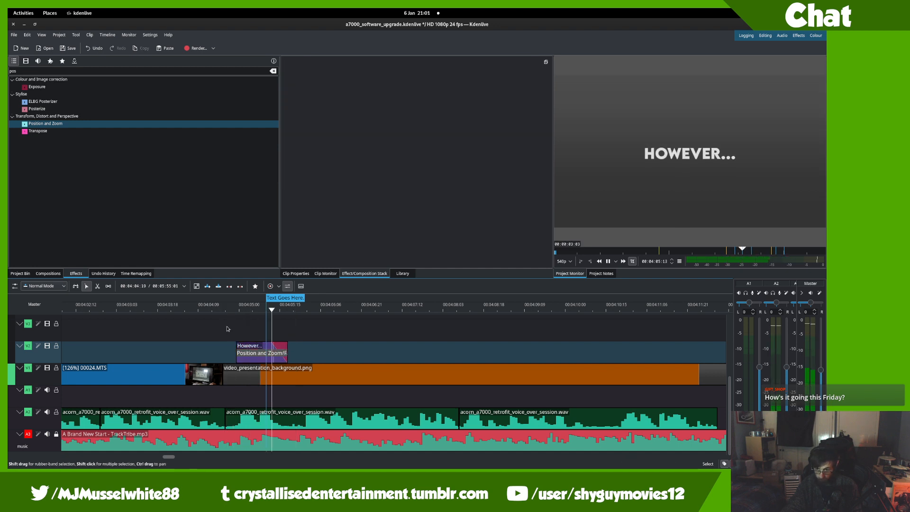
click(188, 331)
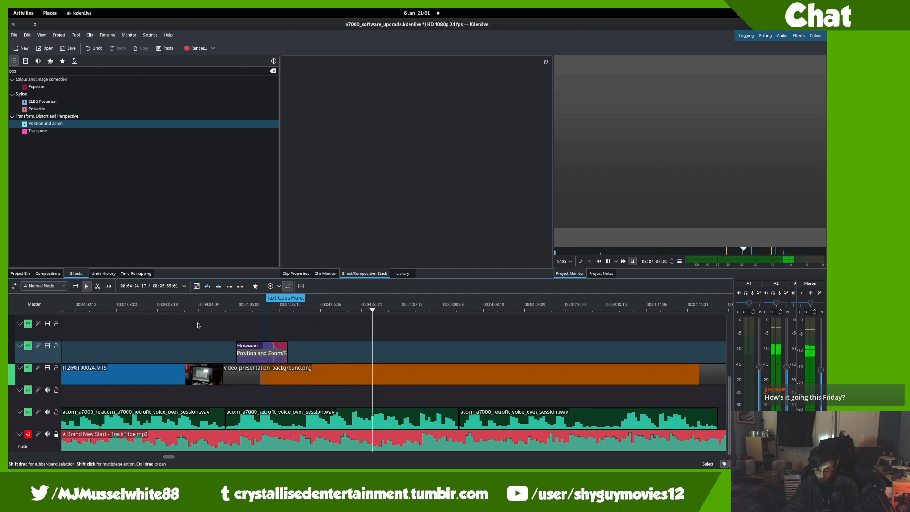
click(109, 332)
key(space)
key(space)
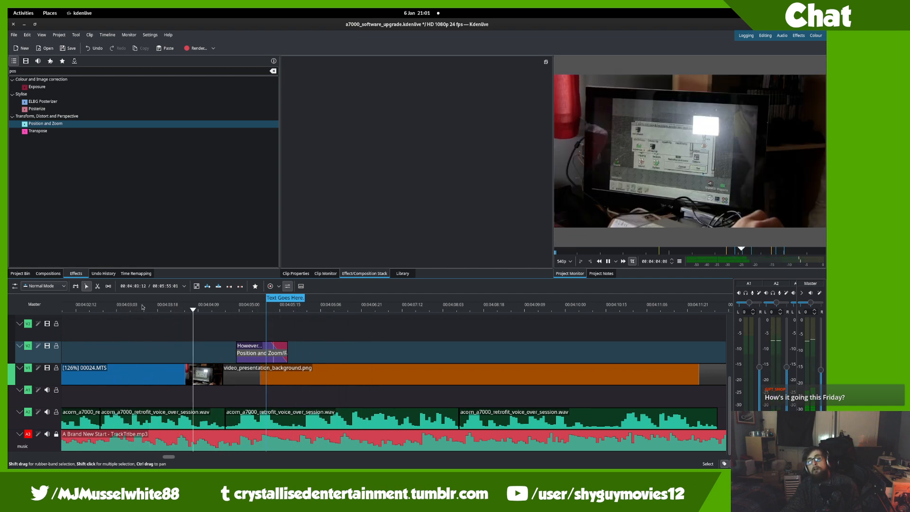
key(space)
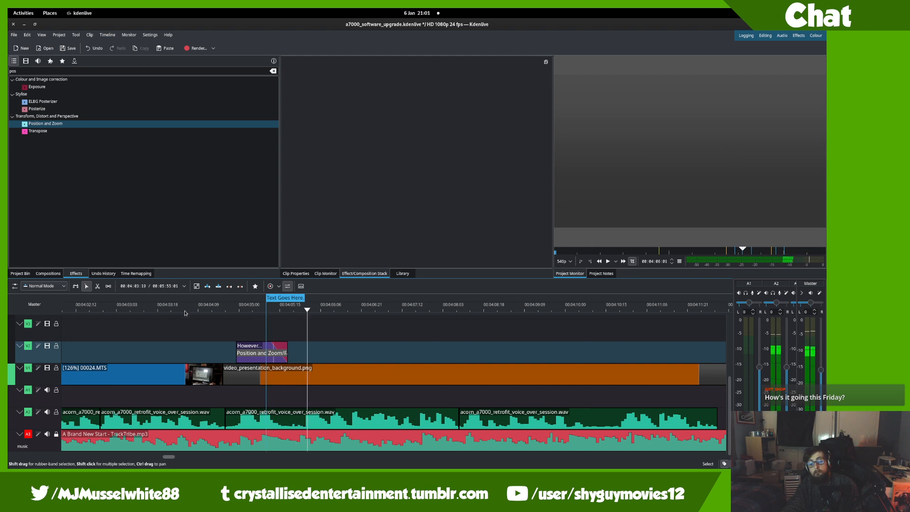
click(245, 315)
key(space)
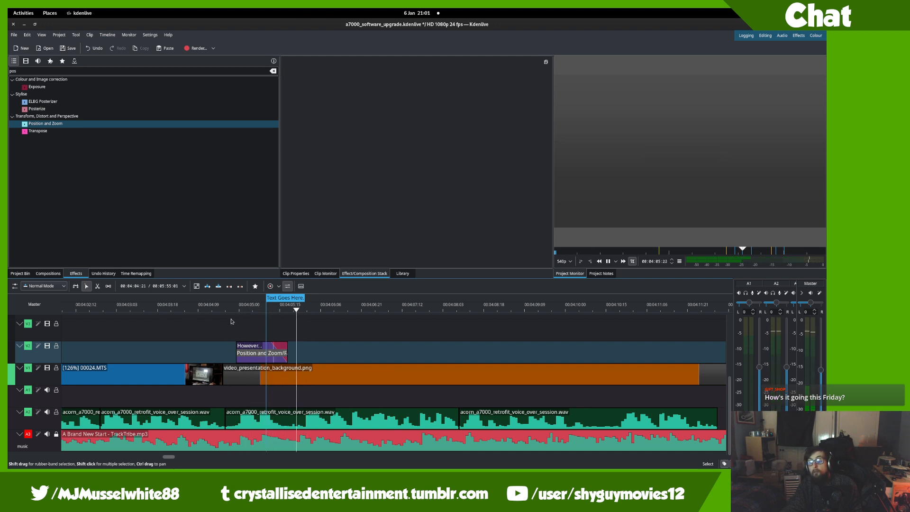
key(space)
- Save the project and play the voice-over that follows the HOWEVER... title
click(302, 329)
key(ctrl+s)
key(space)
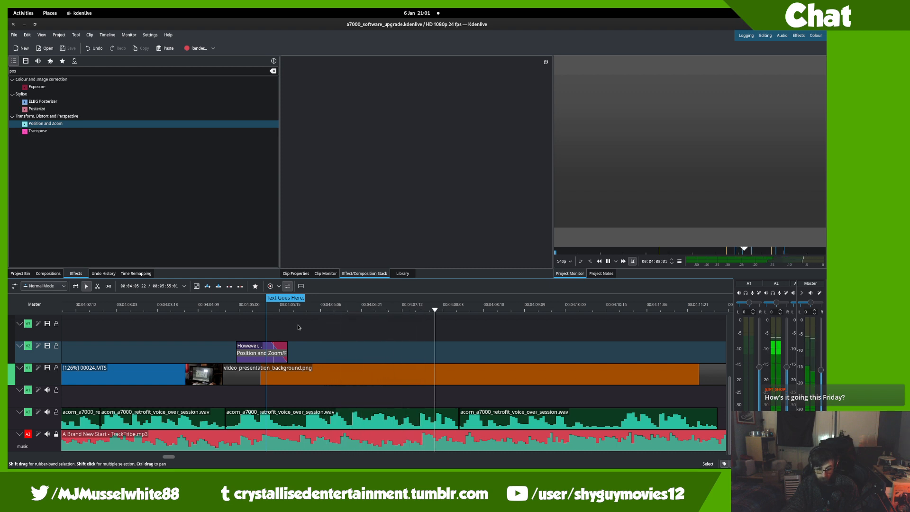
key(space)
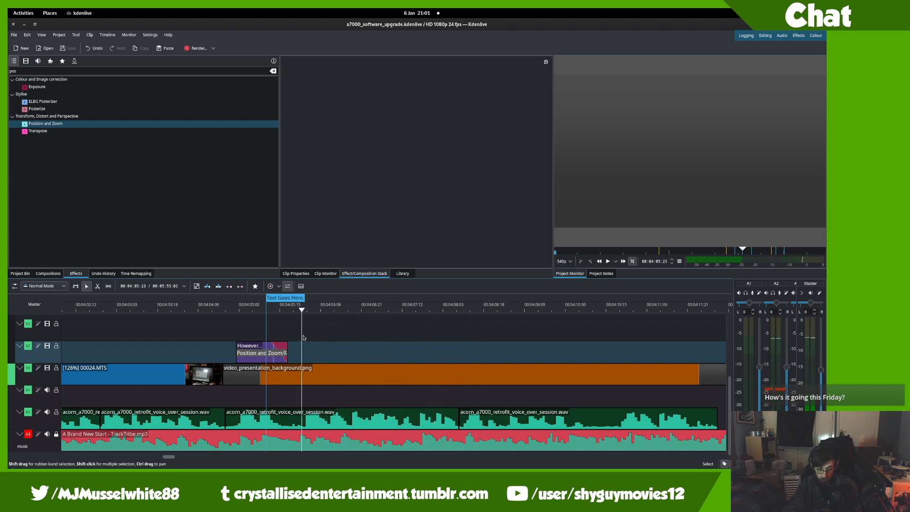
- Duplicate the However... title clip in the project bin
click(21, 273)
scroll(156, 167, up, 3)
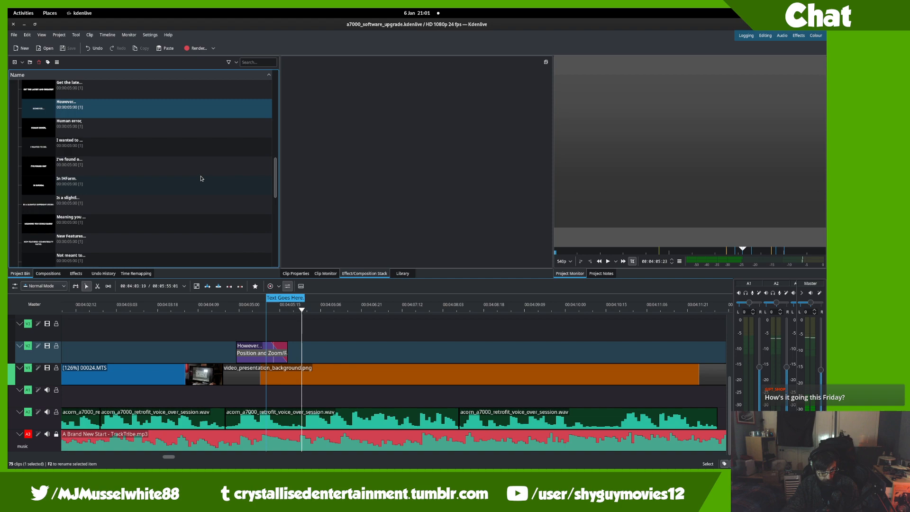
right_click(167, 219)
click(170, 260)
key(super)
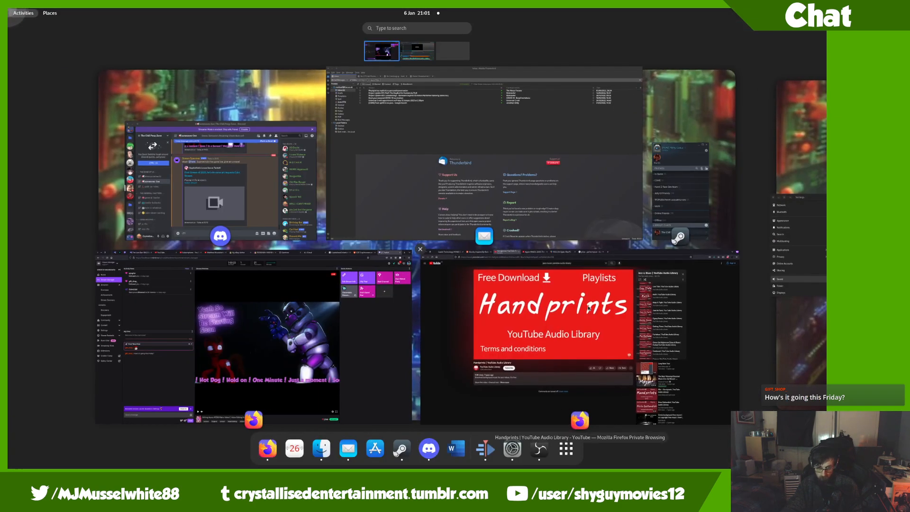
scroll(590, 301, down, 1)
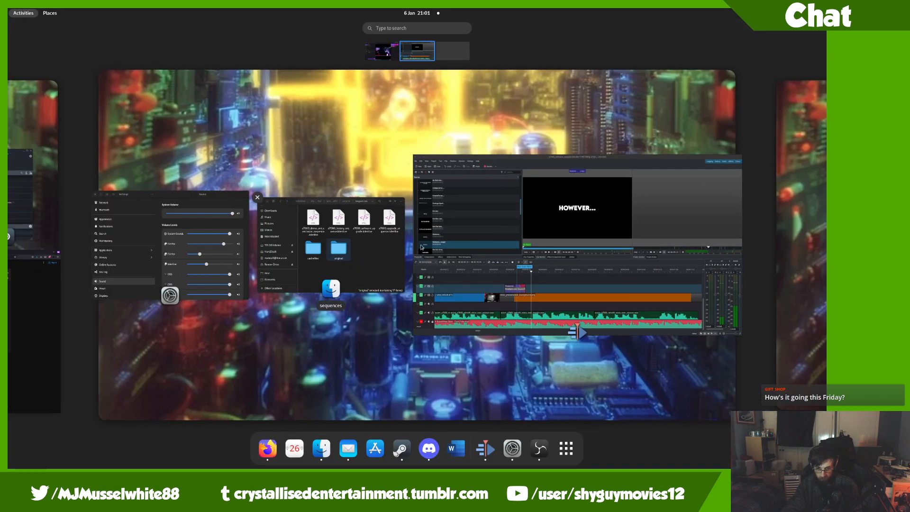
click(590, 301)
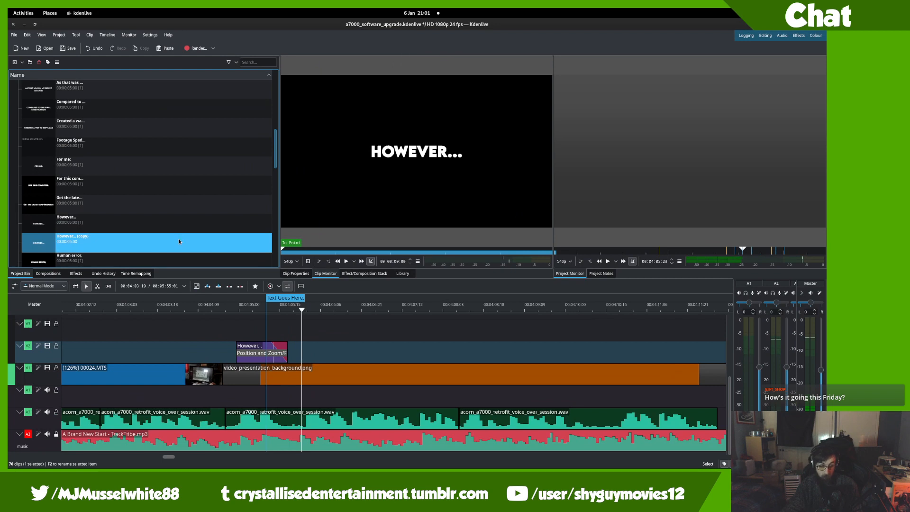
- Place the duplicated However... title after the first title on the same track, at 00:04:05:23, and start playback
drag(177, 240, 307, 377)
key(space)
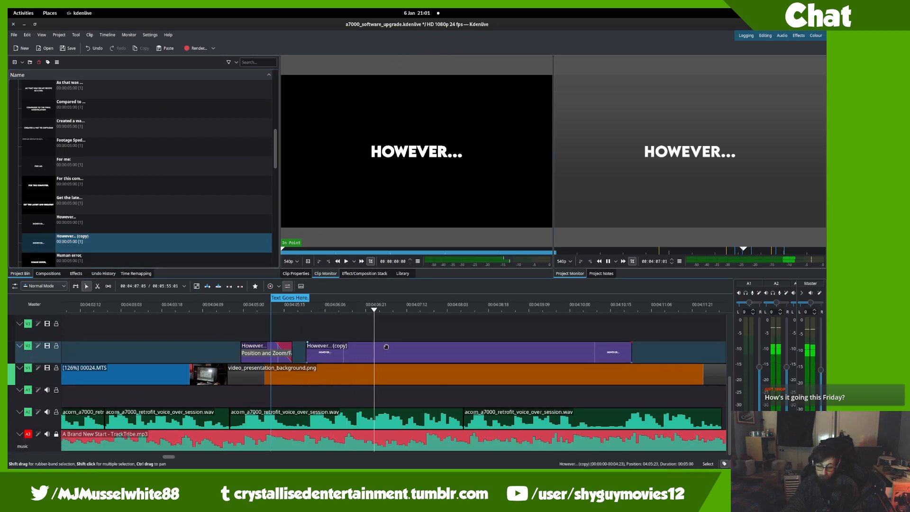
- Try to cut the duplicated However... title at the end of the spoken sentence, at about 00:04:08:08
key(x)
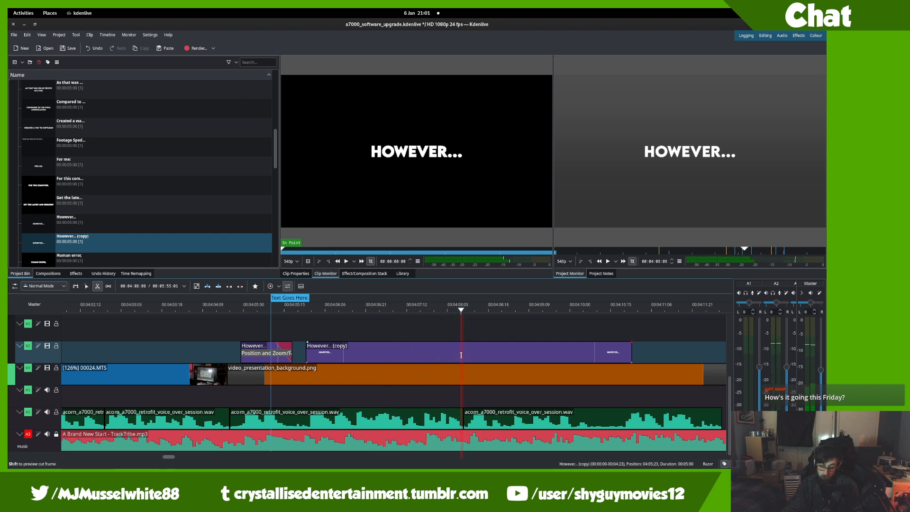
click(462, 354)
key(s)
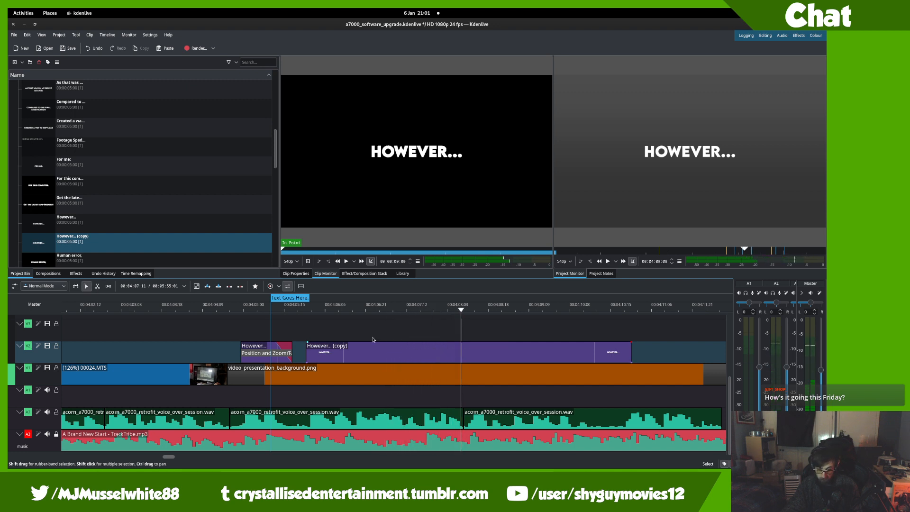
- Replay the voice-over, cut the duplicated However... title at 00:04:06:22 and delete the part after the cut
click(283, 338)
key(space)
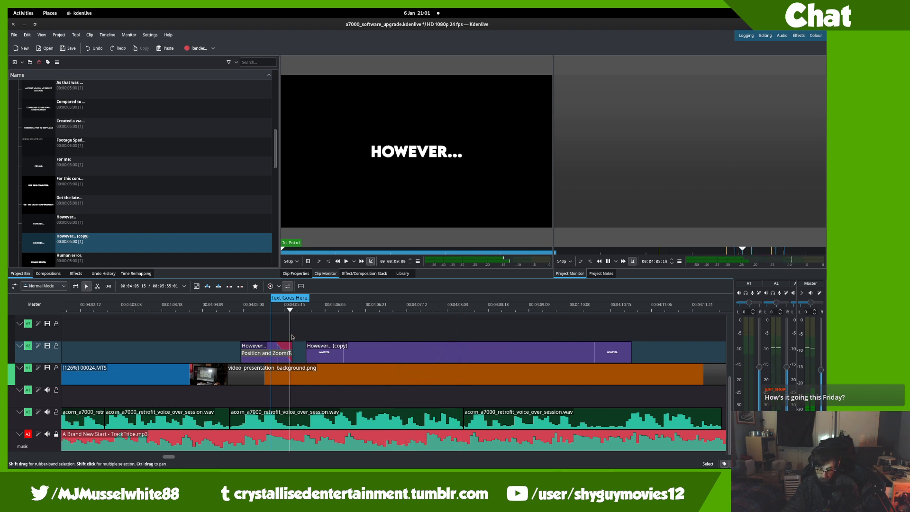
click(337, 334)
key(space)
click(366, 340)
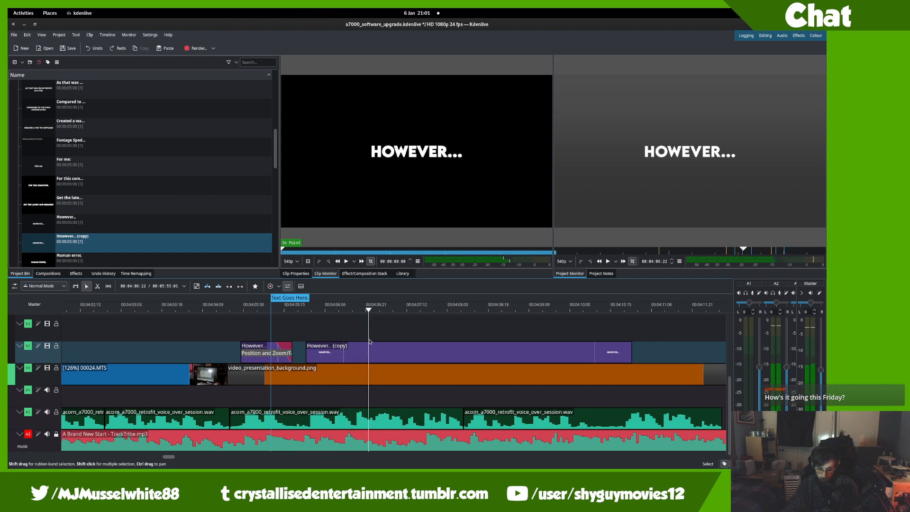
key(x)
key(space)
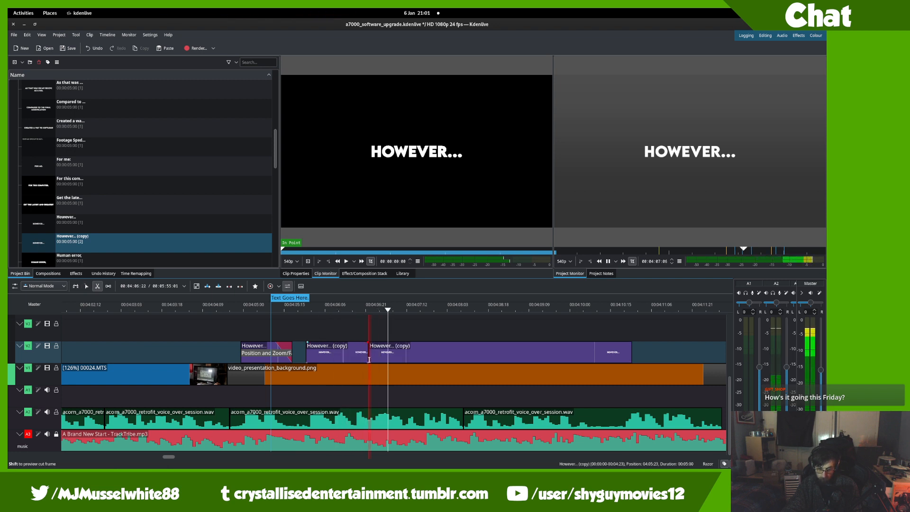
key(s)
click(385, 355)
key(space)
key(Delete)
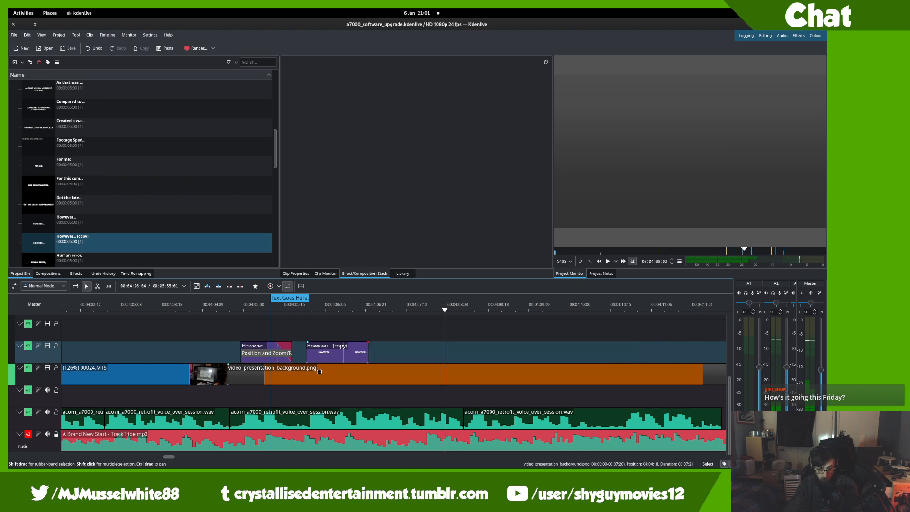
- Change the duplicated title's text to THERE WAS ONE PROBLEM, centre it horizontally and update the title
click(205, 252)
double_click(204, 251)
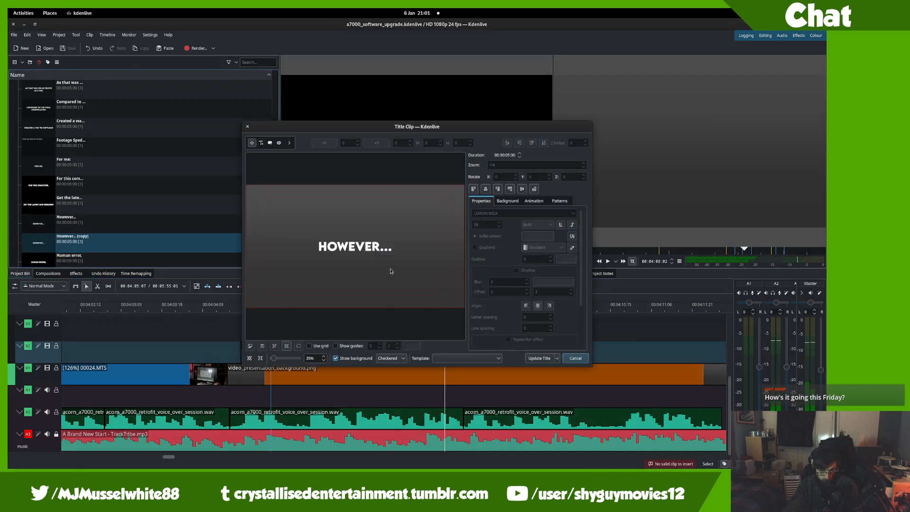
double_click(356, 242)
key(BackSpace)
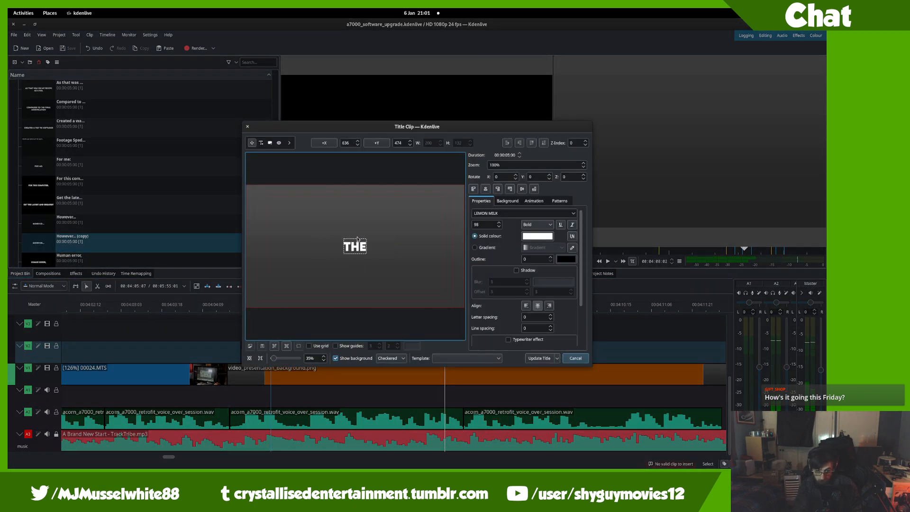
text(THERE WES ONE PROBLEM)
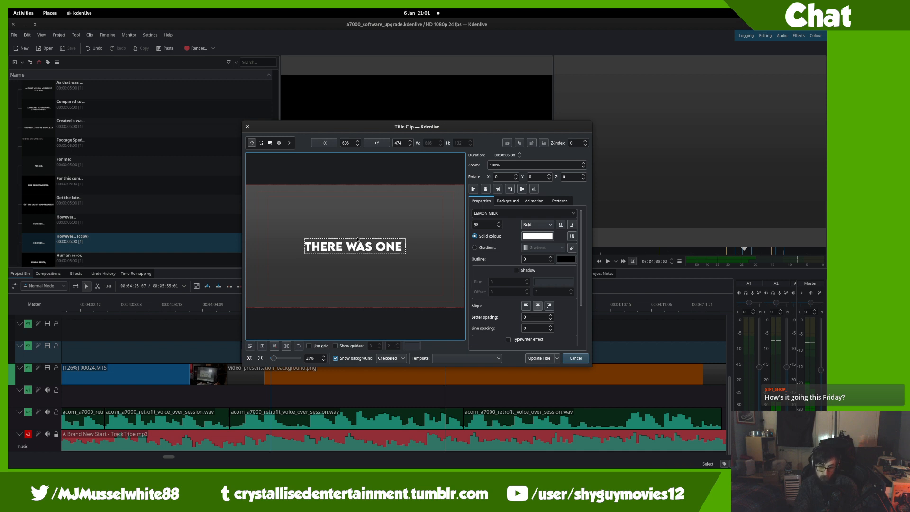
click(393, 181)
click(489, 191)
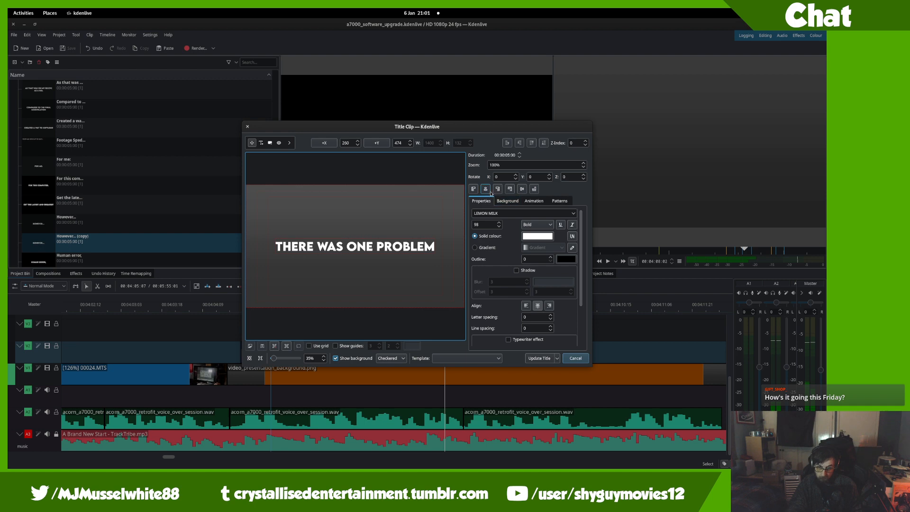
click(539, 358)
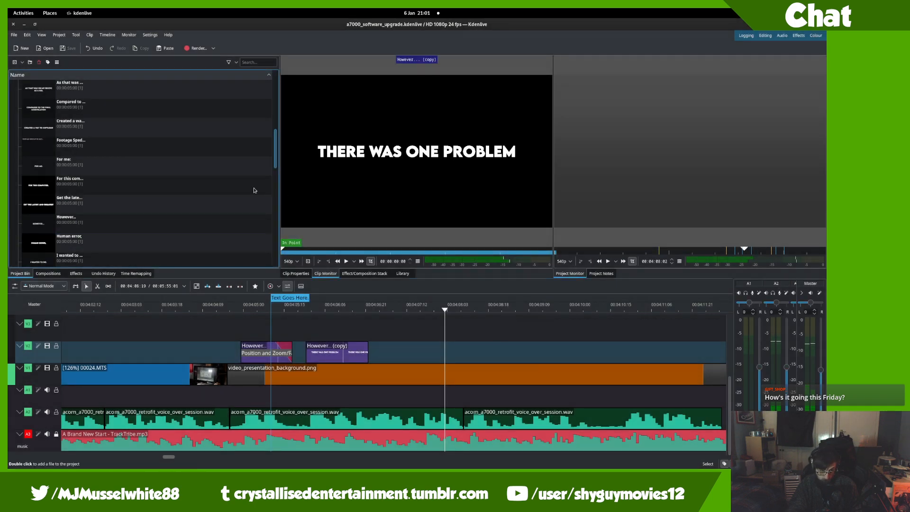
- Duplicate the THERE WAS ONE PROBLEM title in the bin and place the copy directly after the trimmed title on the timeline
scroll(217, 188, down, 5)
scroll(216, 187, down, 3)
right_click(205, 176)
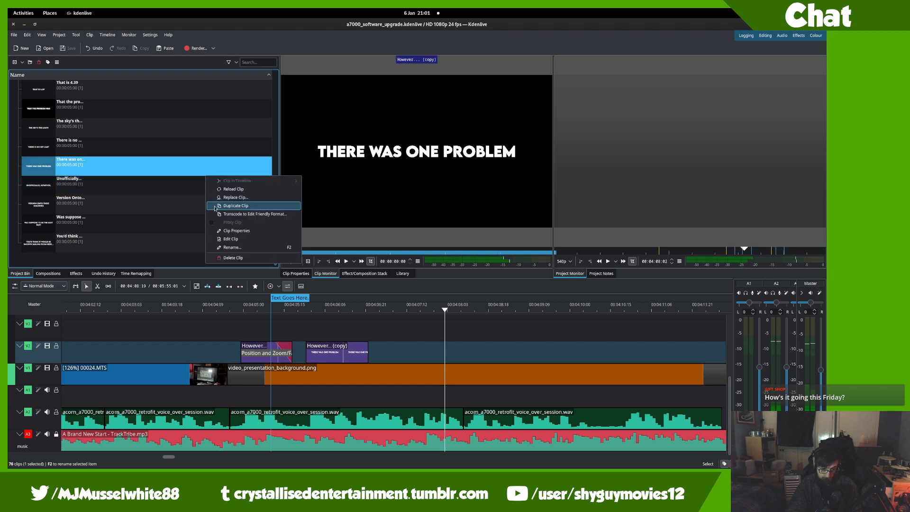
click(218, 206)
drag(142, 185, 363, 365)
- Play the new titles against the voice-over, cut the second THERE WAS ONE PROBLEM clip at 00:04:08:08 and delete the remainder
click(364, 328)
key(space)
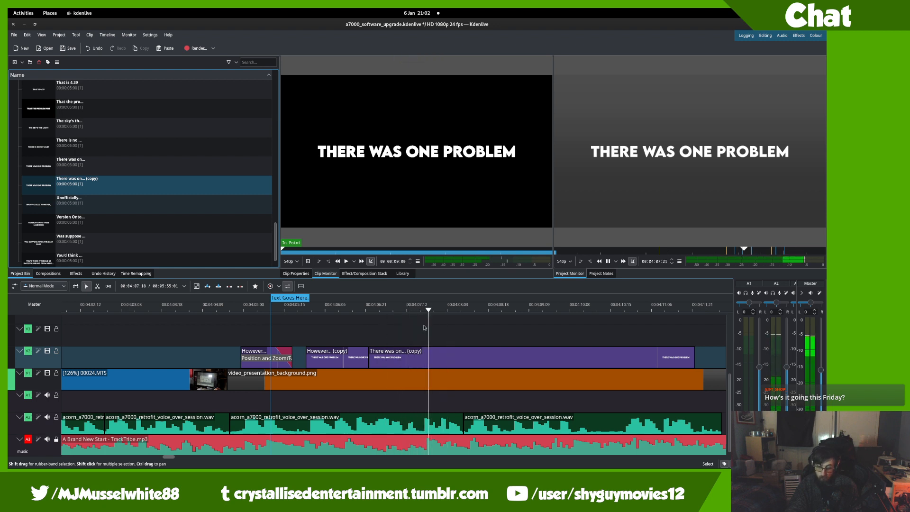
click(267, 330)
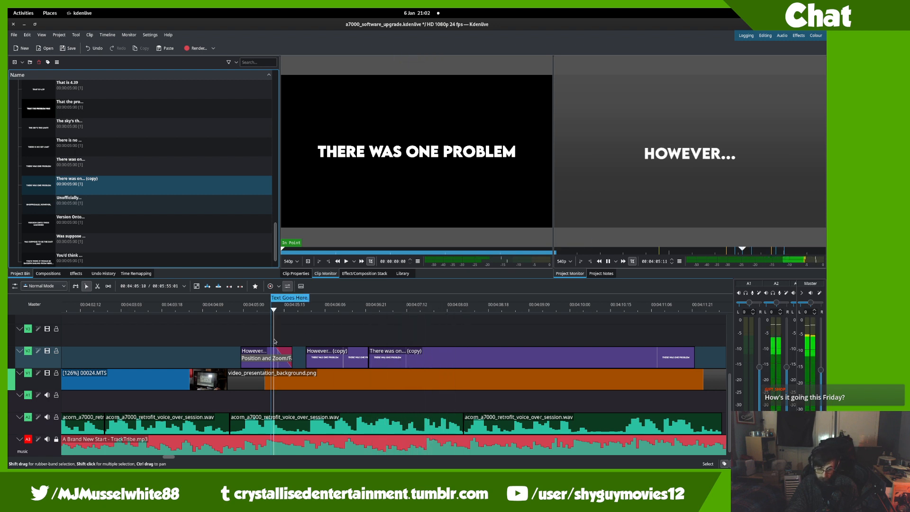
click(336, 335)
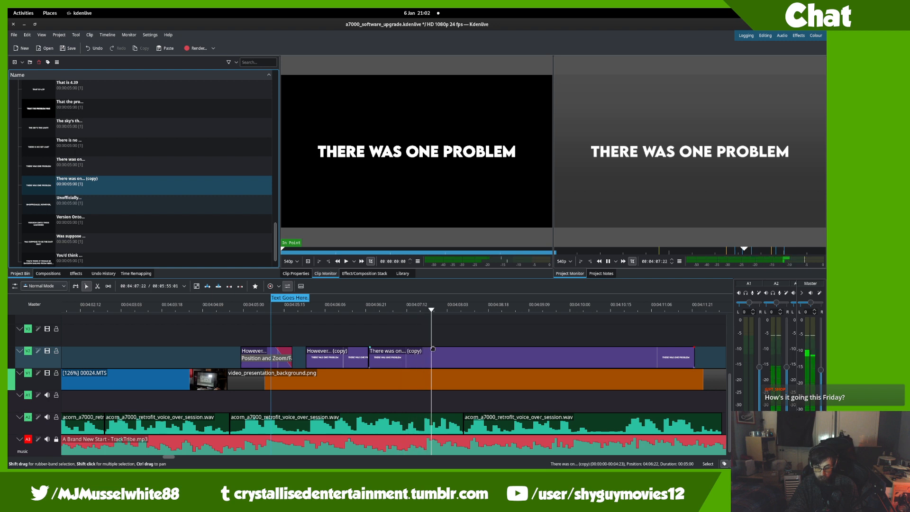
key(space)
key(shift+r)
click(474, 358)
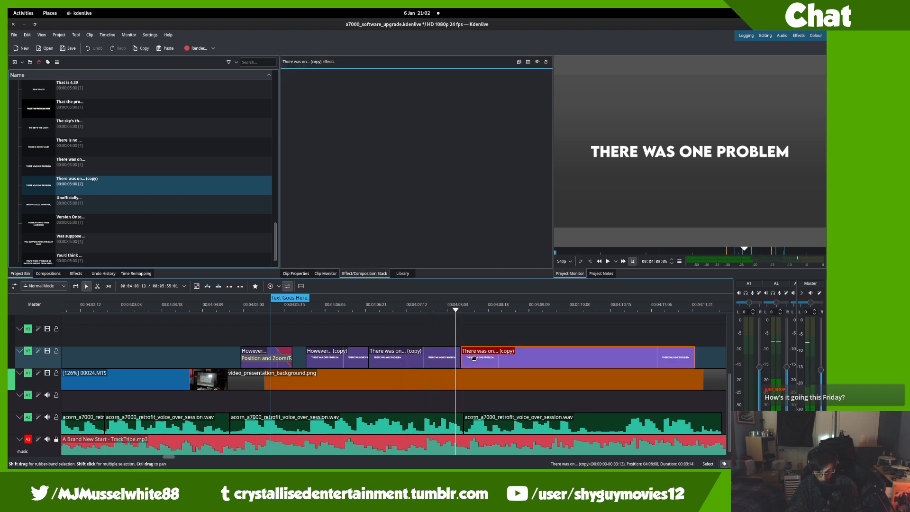
key(Delete)
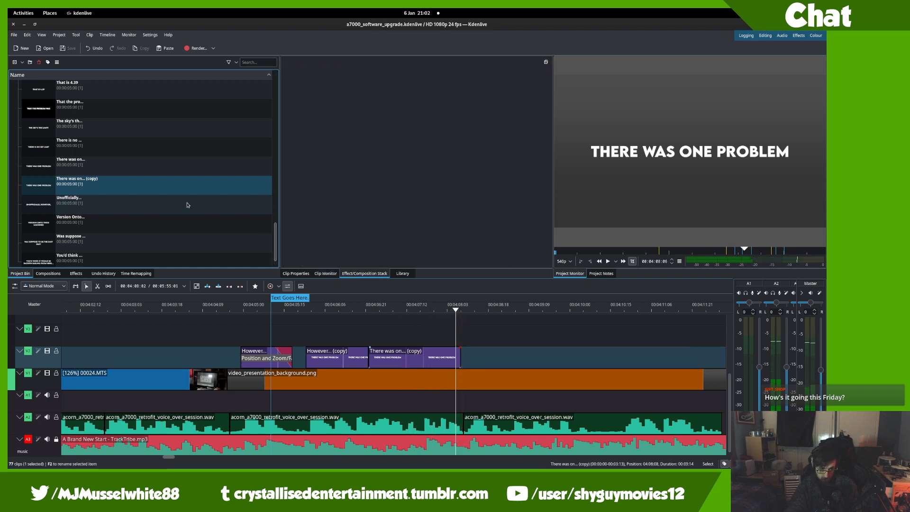
- Change the duplicated title's text to NO AMOUNT OF TROUBLESHOOTING on two lines, centre it horizontally and vertically, and update the title
double_click(191, 191)
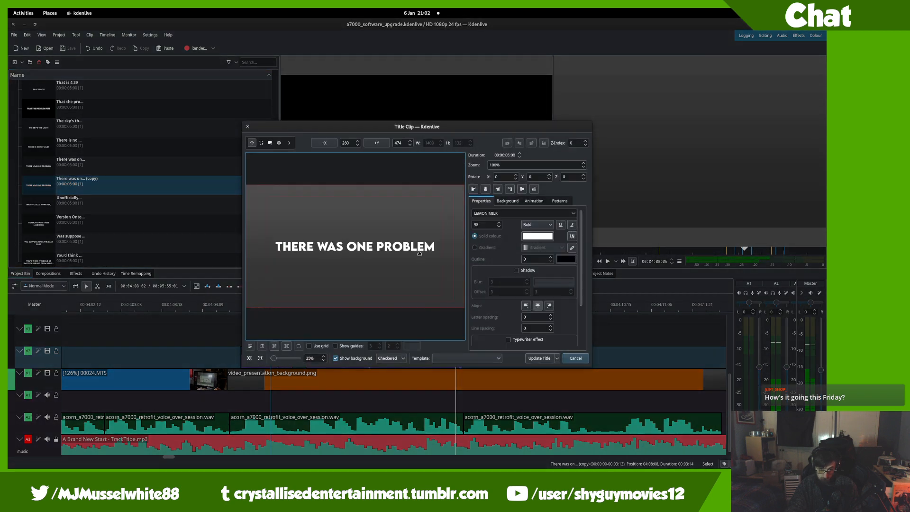
double_click(411, 243)
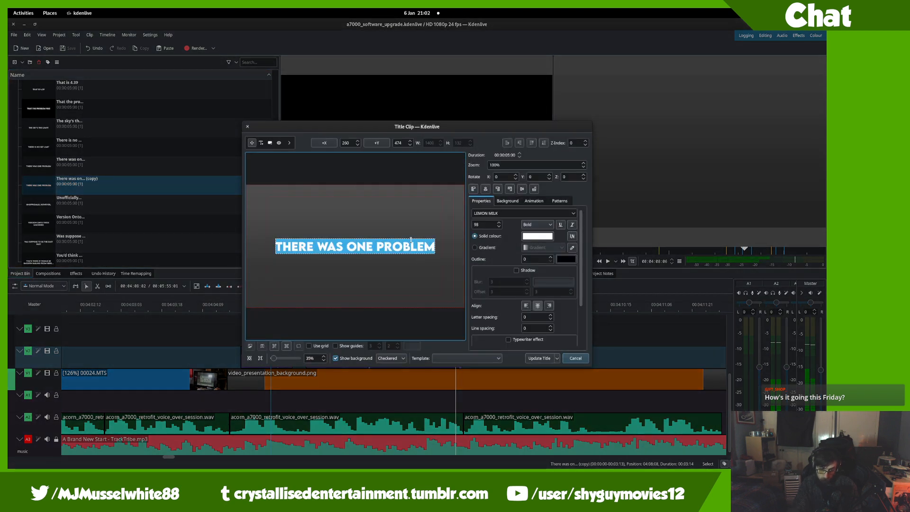
text(NO AMOUNT OF T)
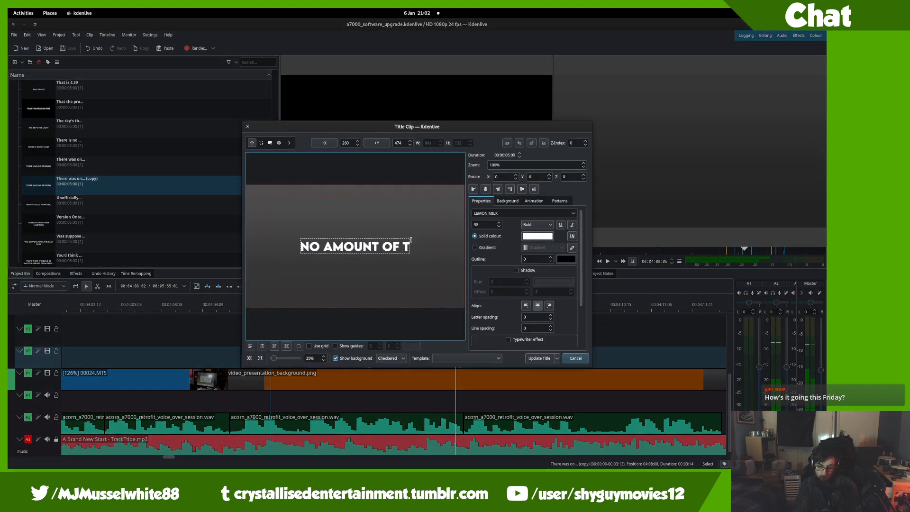
text(ROUBLESHOOTING)
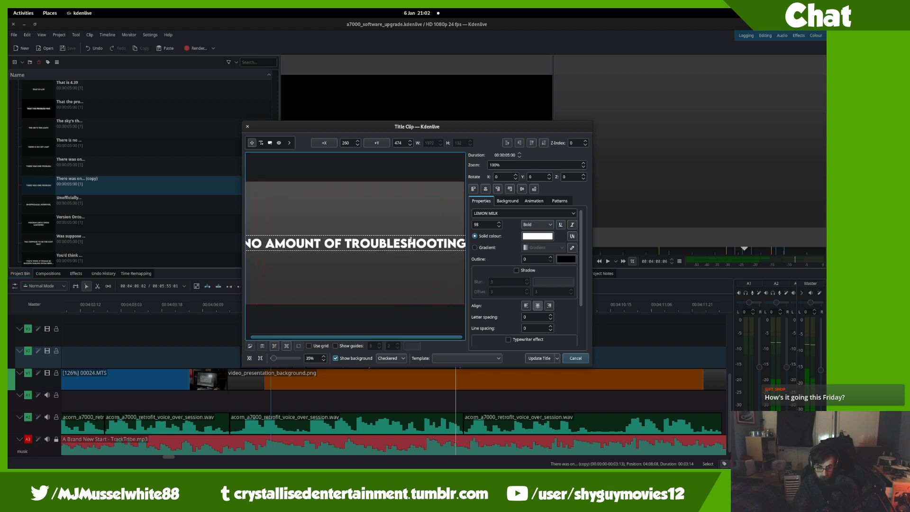
key(Return)
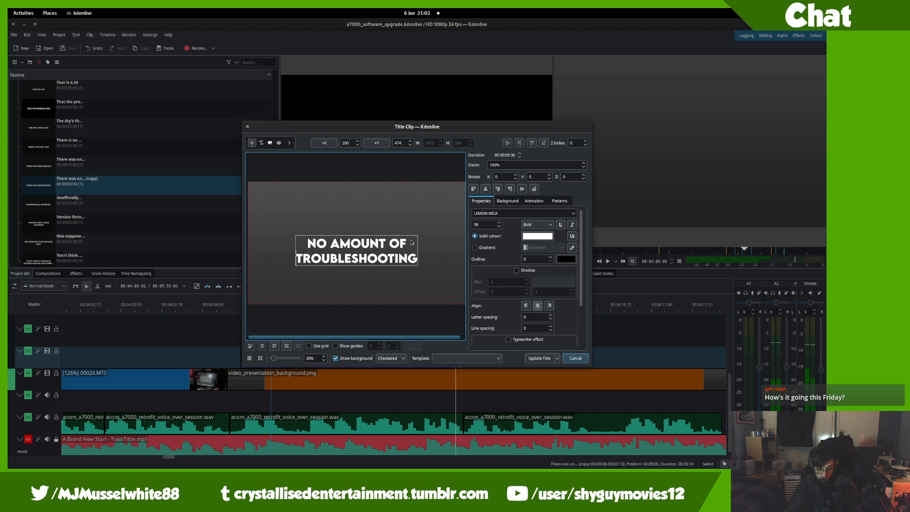
click(409, 228)
click(404, 244)
click(486, 189)
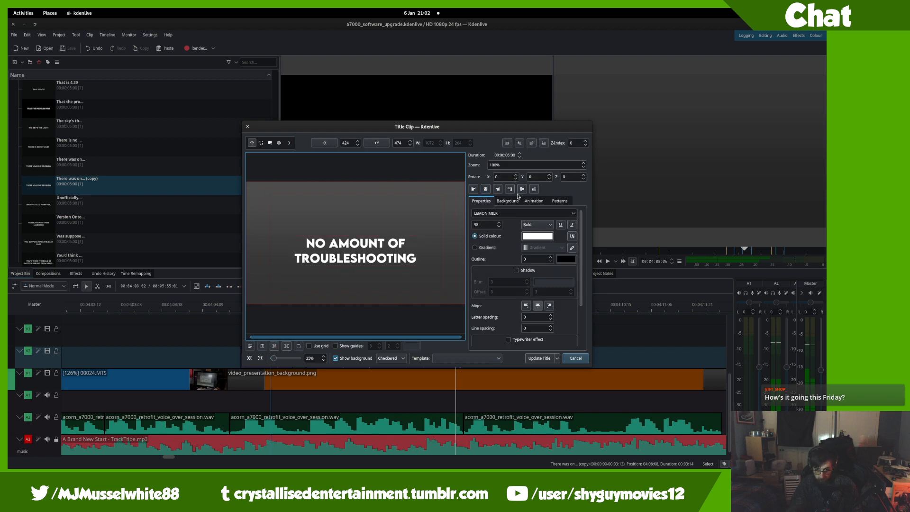
click(521, 189)
click(539, 359)
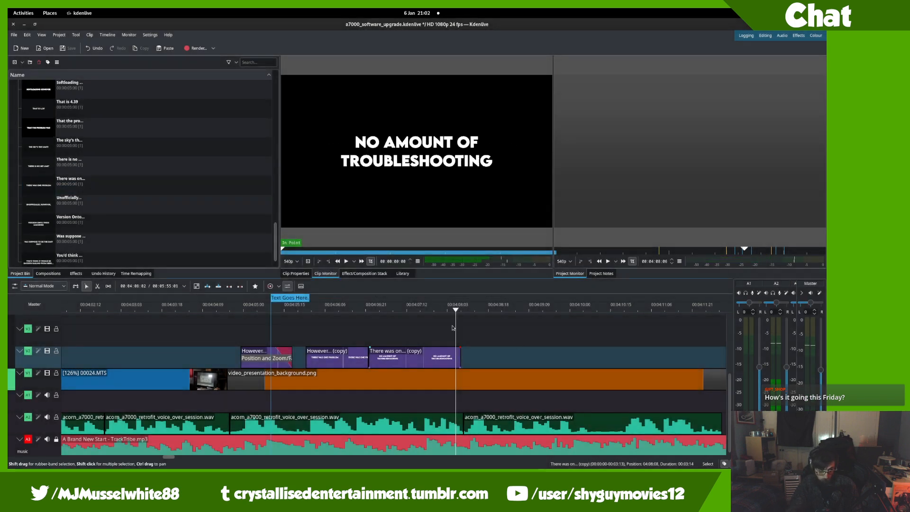
- Duplicate the THERE WAS ONE PROBLEM title in the bin and place the copy directly after the NO AMOUNT OF TROUBLESHOOTING clip
click(198, 189)
right_click(198, 194)
click(205, 214)
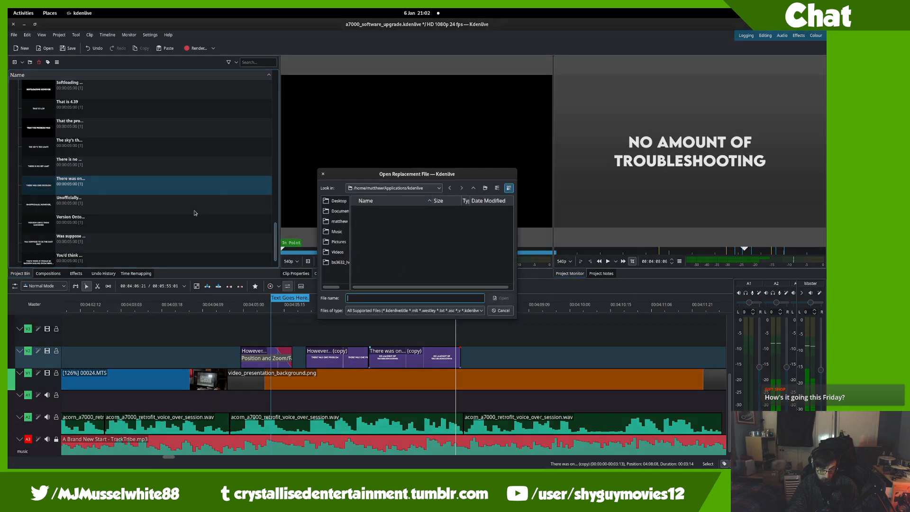
key(Escape)
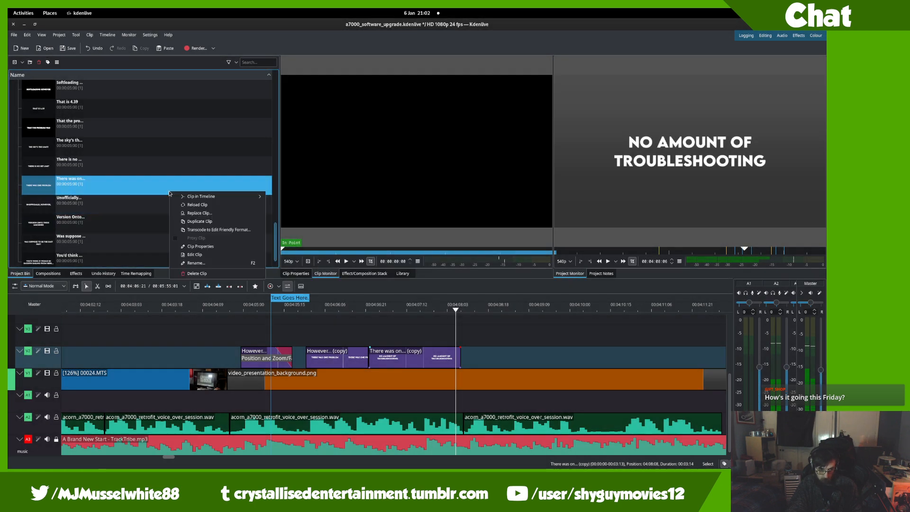
click(187, 221)
drag(180, 208, 458, 390)
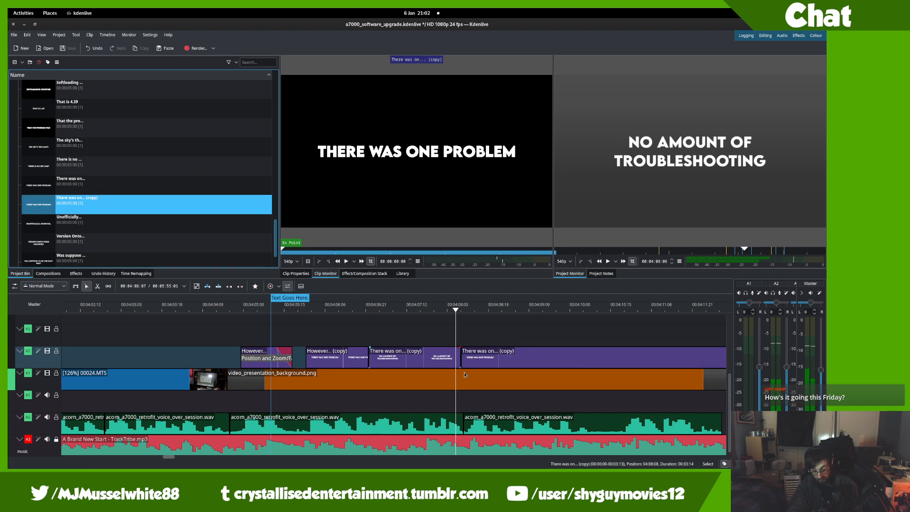
- Play the voice-over, cut the newly placed THERE WAS ONE PROBLEM clip at 00:04:09:14 and delete the part after the cut
key(space)
drag(562, 370, 456, 364)
drag(395, 334, 445, 320)
key(x)
click(438, 358)
key(s)
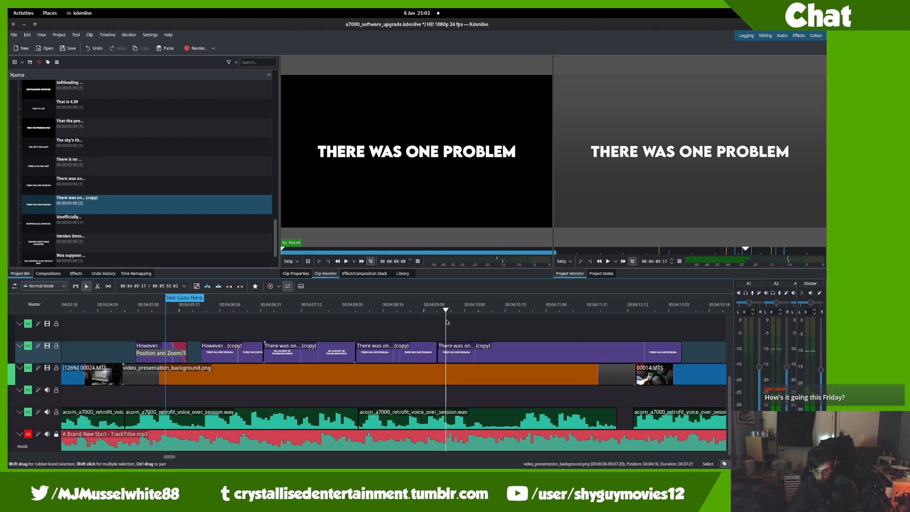
key(space)
click(493, 351)
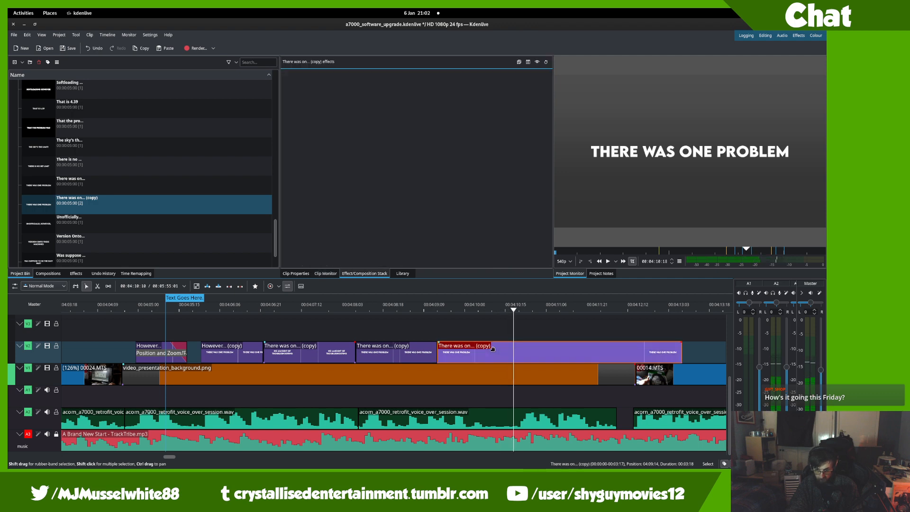
key(Delete)
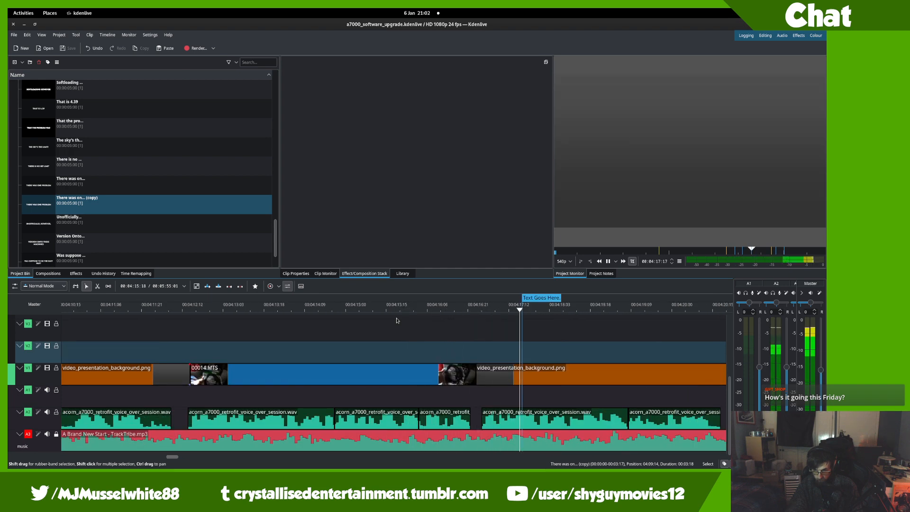
- Review the timeline beyond the new titles, then return the playhead to 00:04:09:00 within the last title clip
key(space)
scroll(418, 315, down, 5)
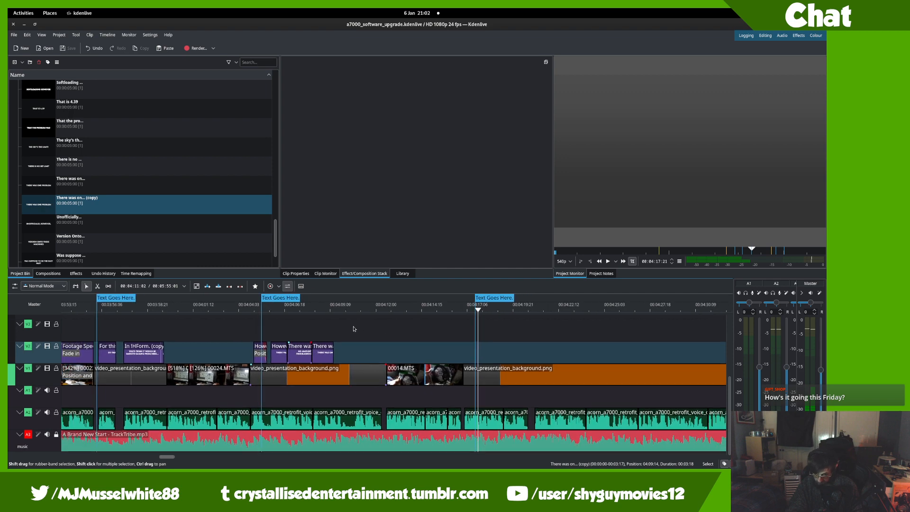
mouse_move(455, 359)
mouse_down()
mouse_move(439, 360)
mouse_move(459, 362)
mouse_up()
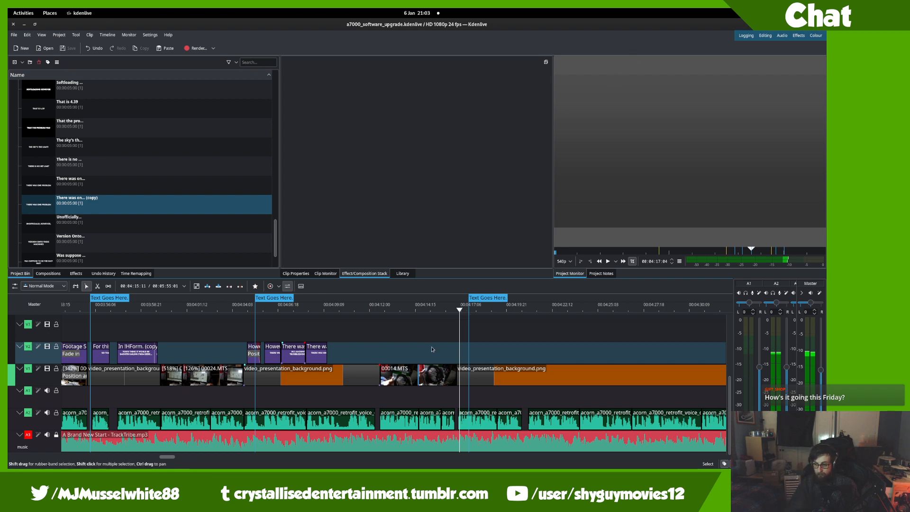
scroll(533, 330, up, 3)
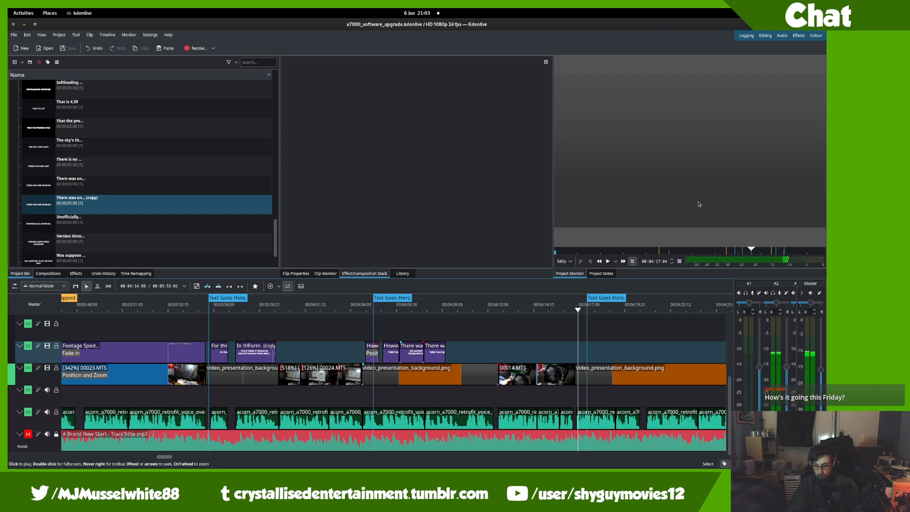
ctrl+scroll(426, 336, up, 5)
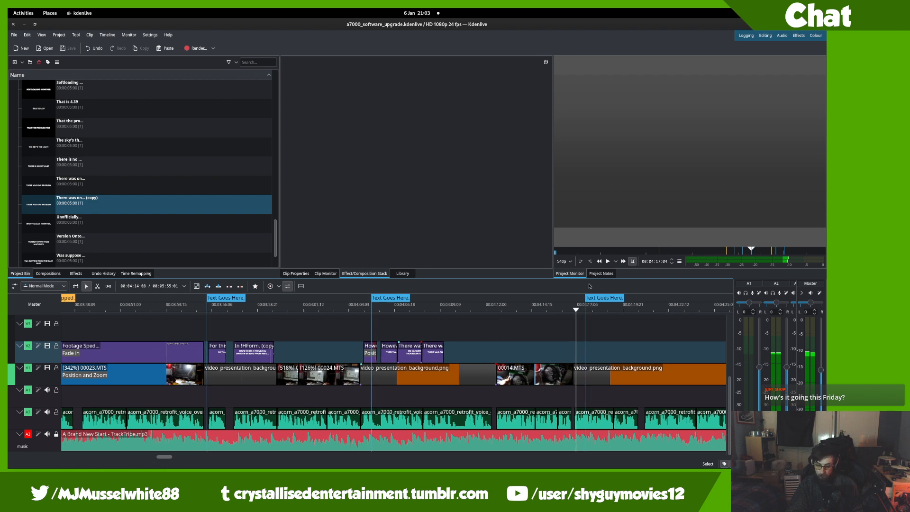
click(182, 307)
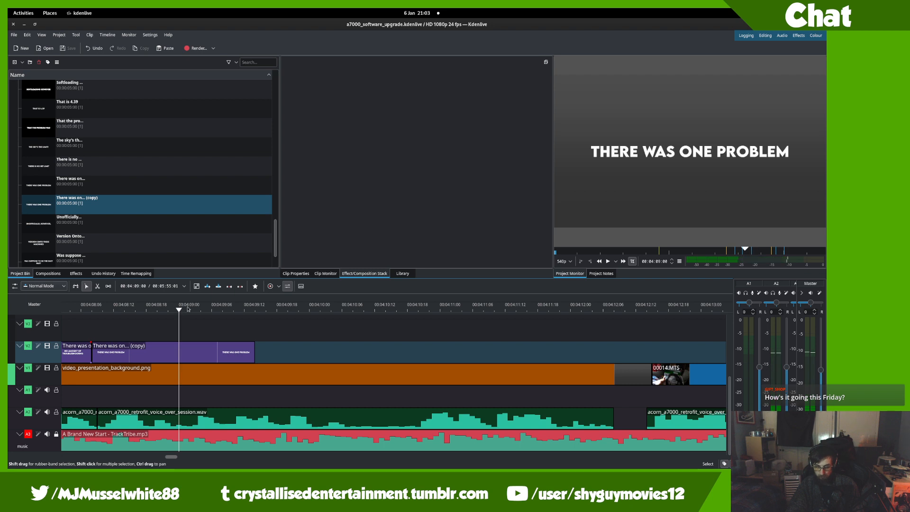
ctrl+drag(187, 308, 463, 273)
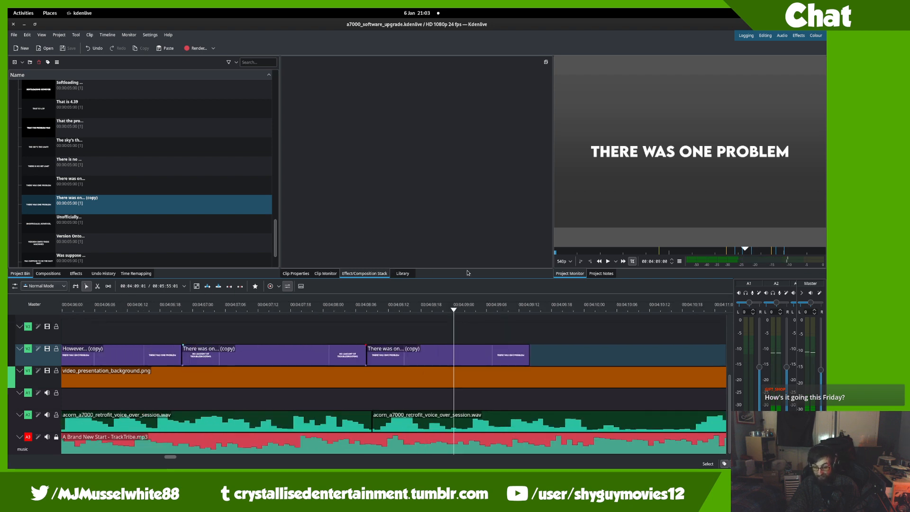
right_click(103, 208)
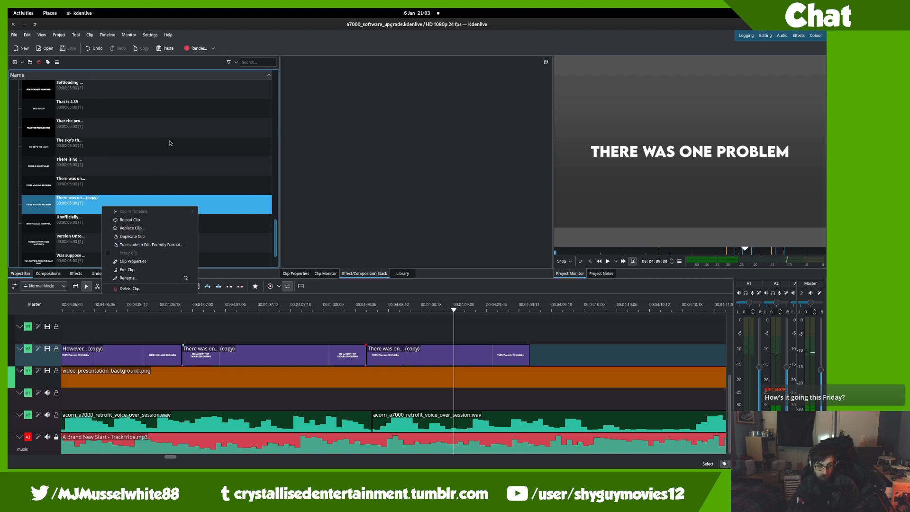
click(312, 396)
scroll(311, 396, down, 5)
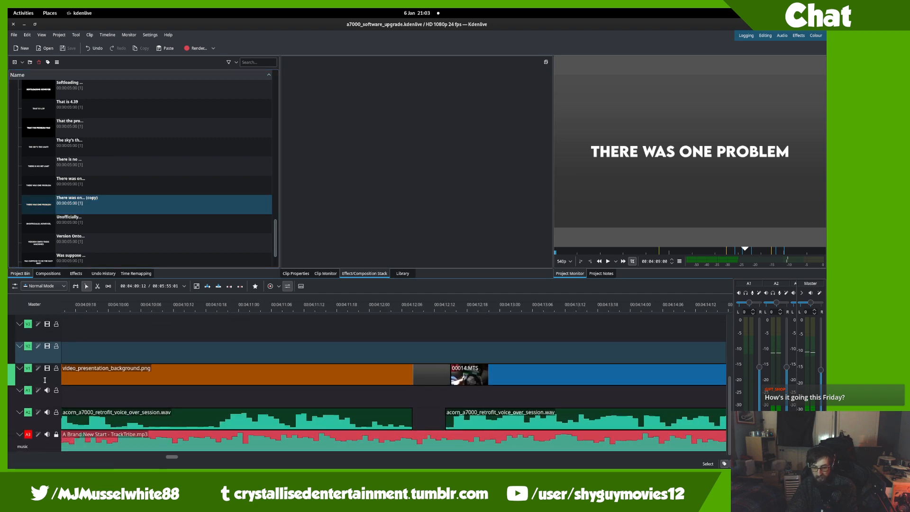
scroll(45, 380, up, 5)
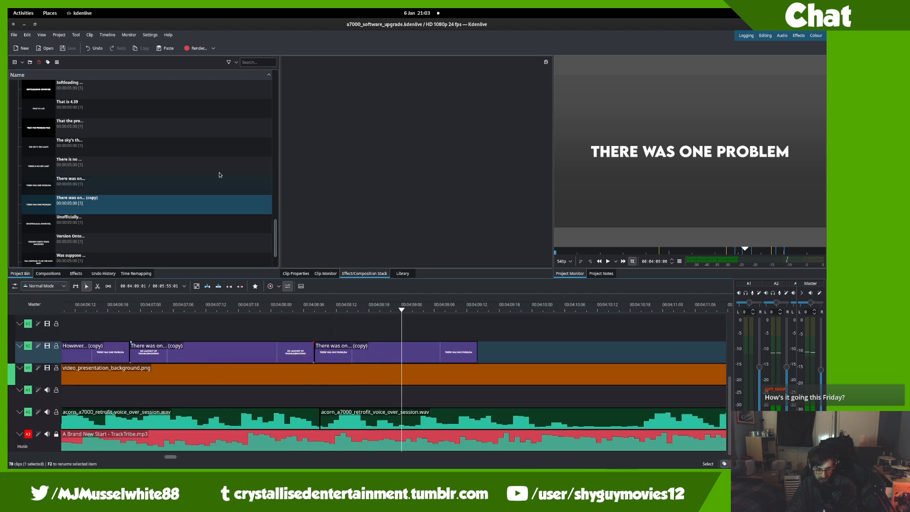
right_click(140, 195)
click(130, 197)
right_click(134, 213)
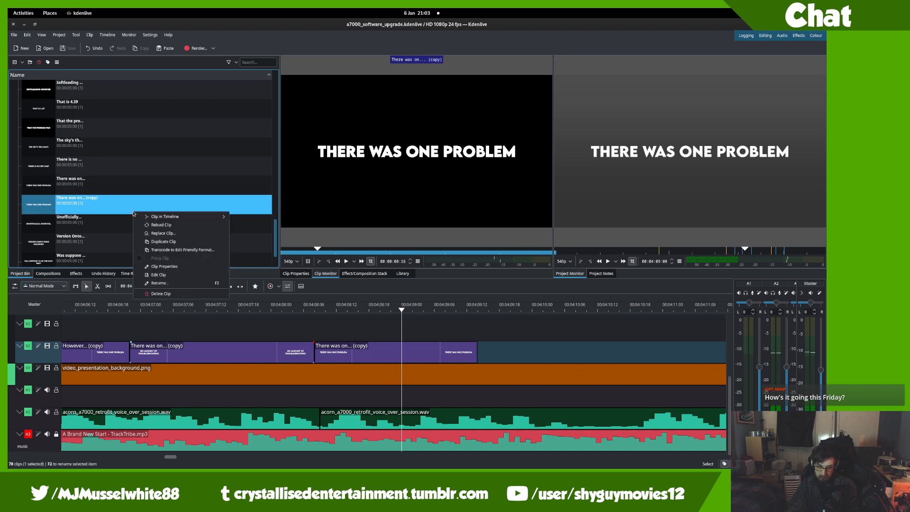
click(166, 241)
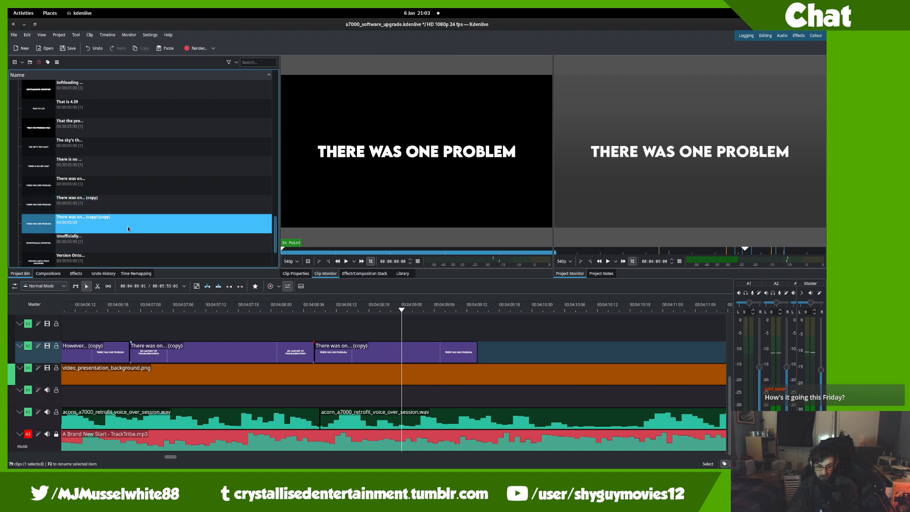
key(Delete)
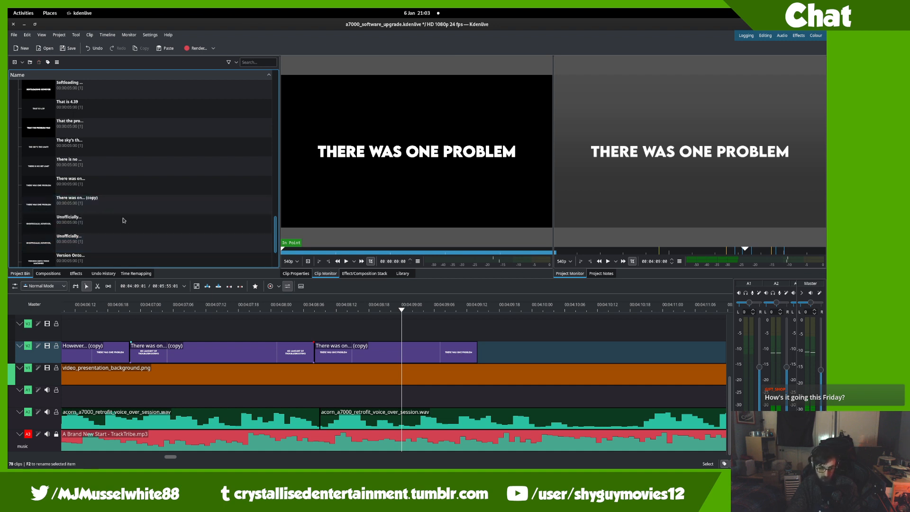
- Change the text of the copied THERE WAS ONE PROBLEM title to OR BRUTEFORCING and update the title
click(146, 215)
double_click(142, 203)
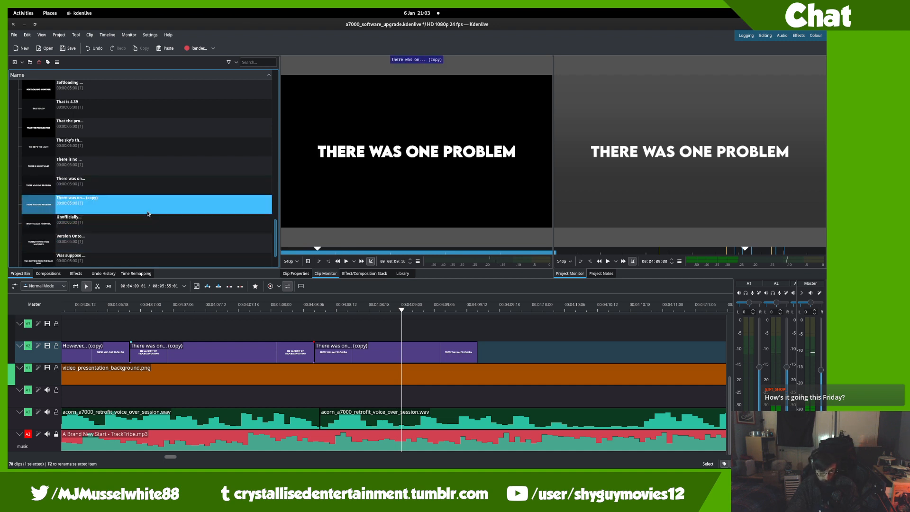
click(356, 246)
key(ctrl+a)
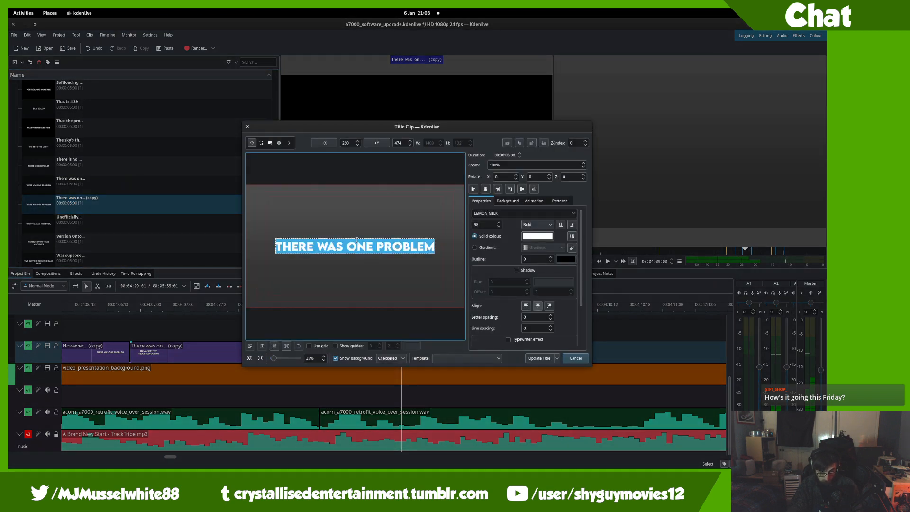
text(OR B)
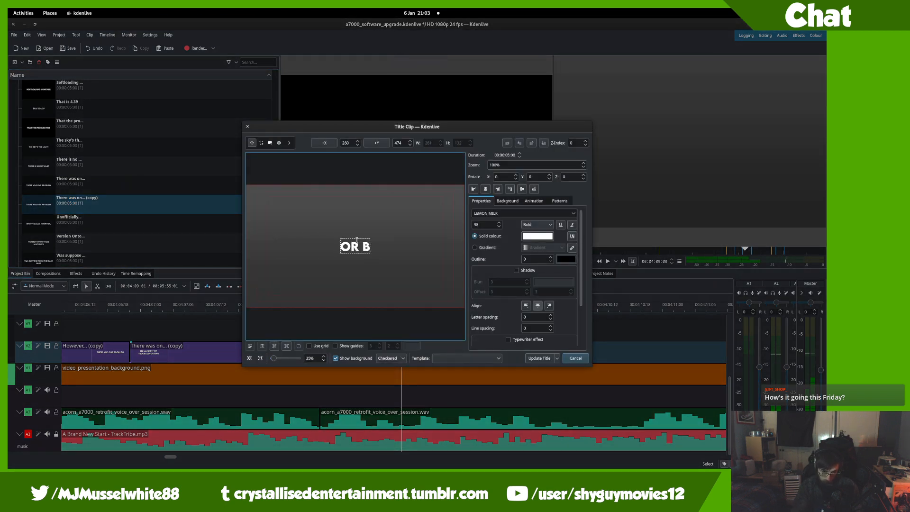
text(RUTEFORCING)
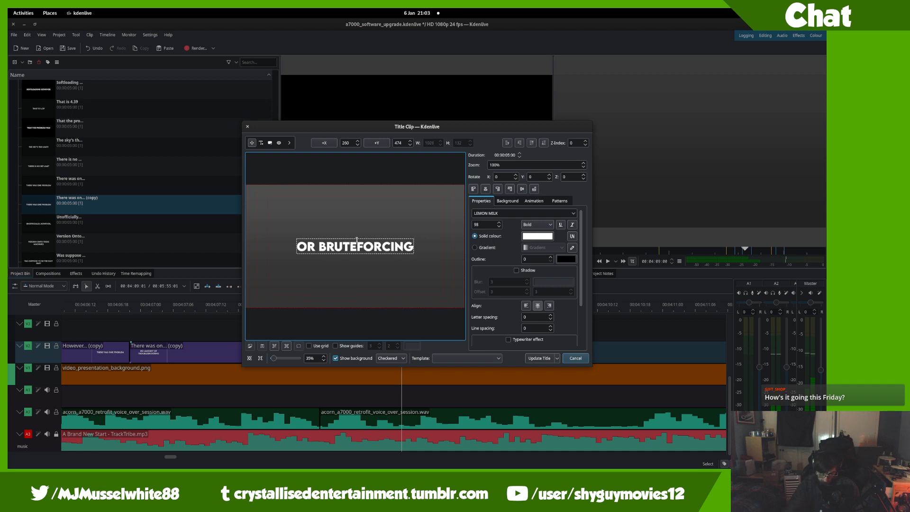
click(427, 225)
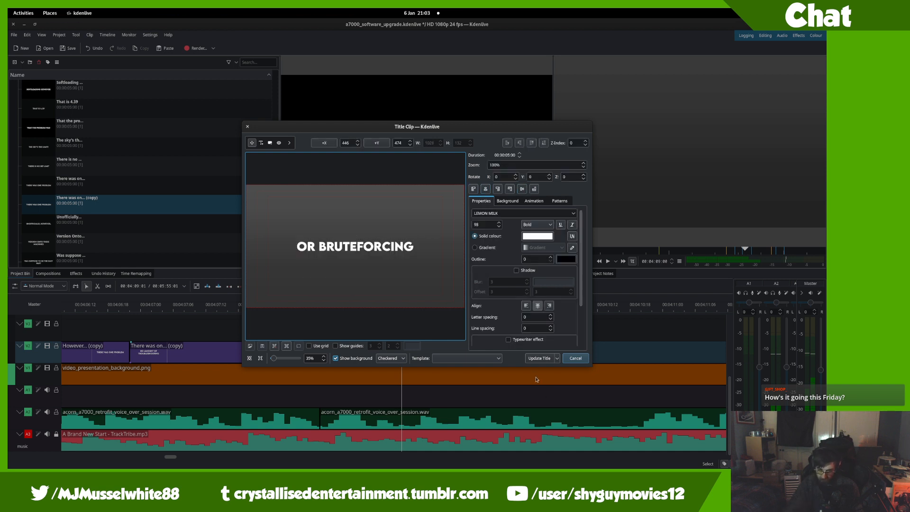
click(531, 358)
- Duplicate the original THERE WAS ONE PROBLEM title in the bin and place the copy directly after the OR BRUTEFORCING clip
click(137, 200)
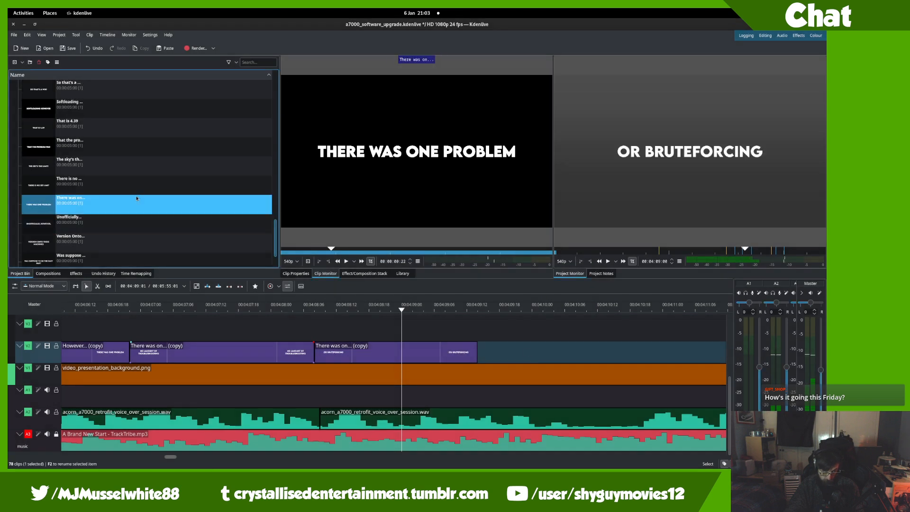
right_click(137, 198)
click(166, 226)
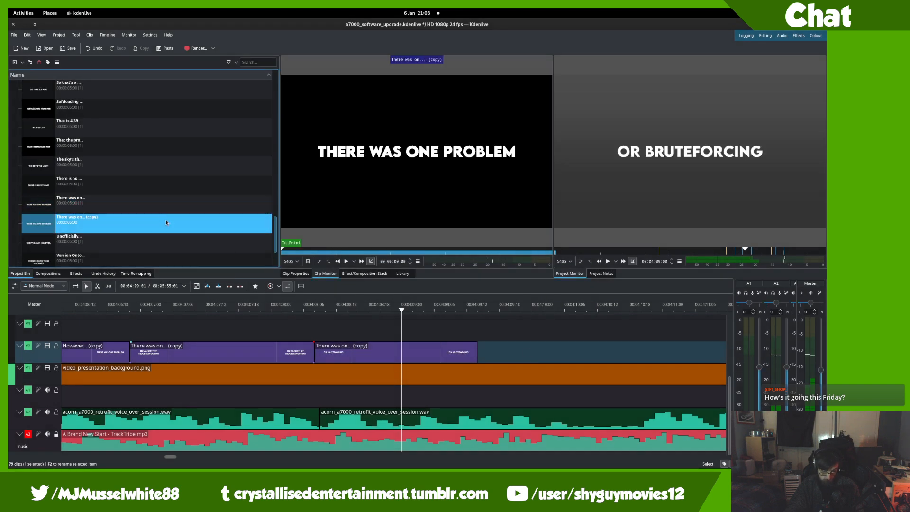
drag(166, 220, 502, 363)
- Play the voice-over, cut the newest title clip at 00:04:10:09 and delete the remainder
key(space)
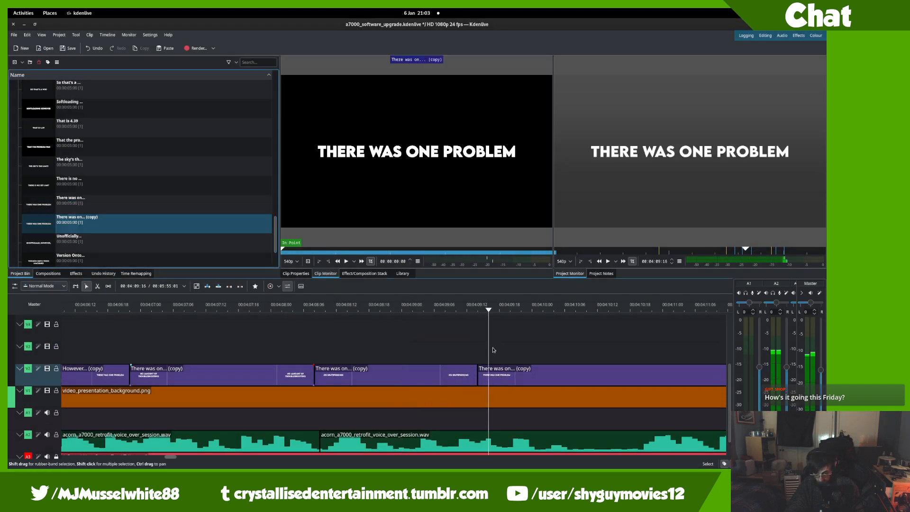
key(space)
key(x)
click(582, 377)
key(s)
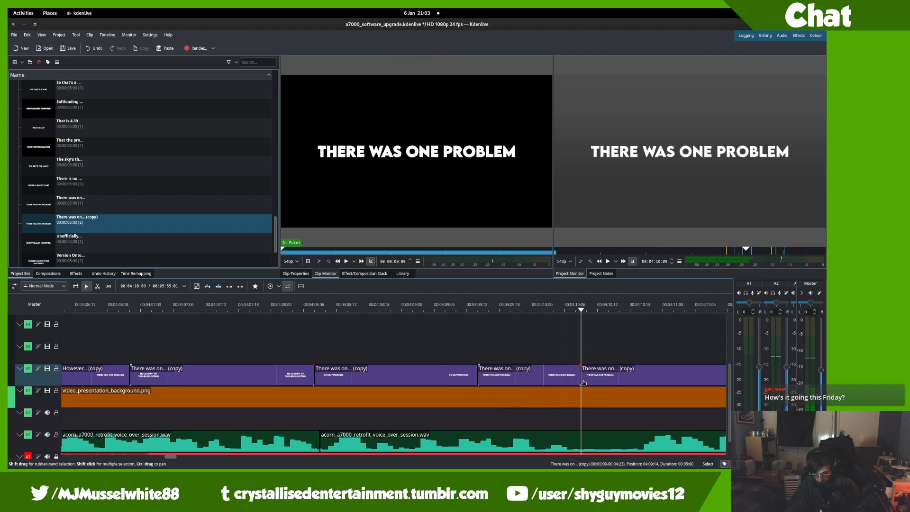
click(595, 378)
key(Delete)
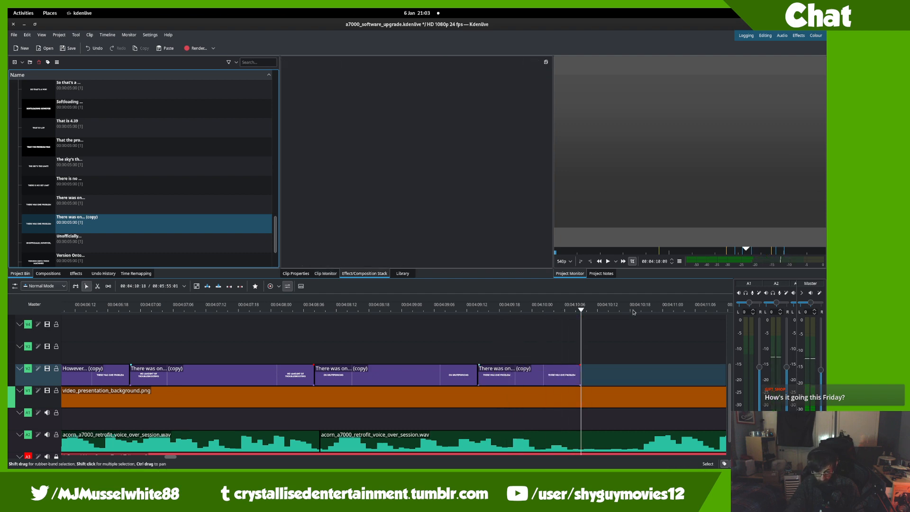
- Save the project and change the text of the newest THERE WAS ONE PROBLEM title copy to COULD FIX
scroll(633, 311, down, 4)
key(ctrl+s)
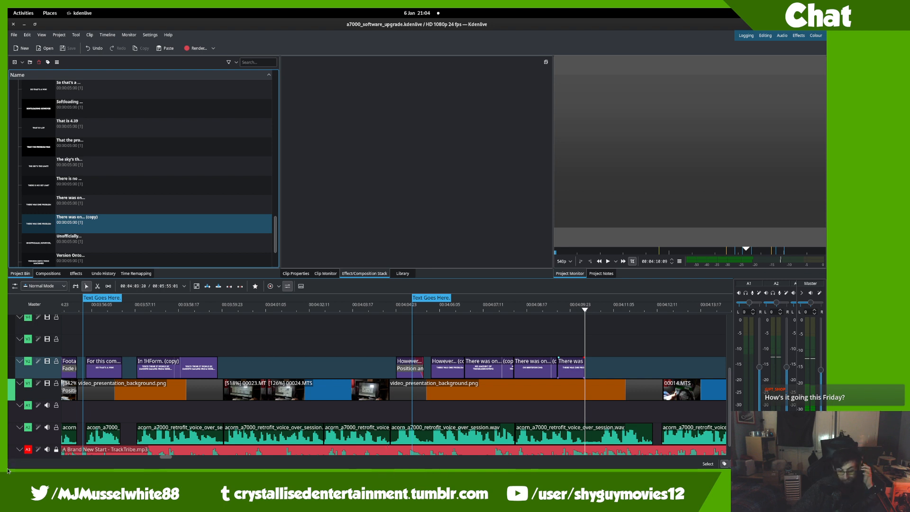
click(107, 217)
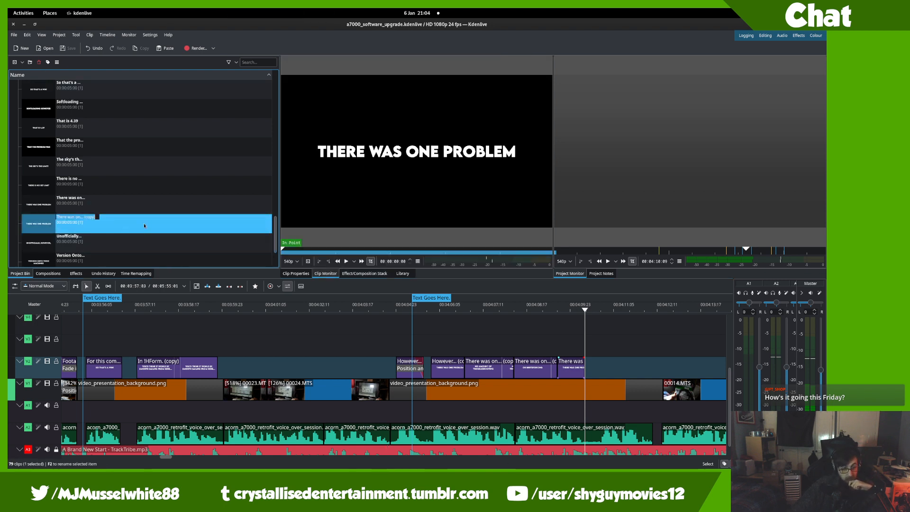
double_click(140, 231)
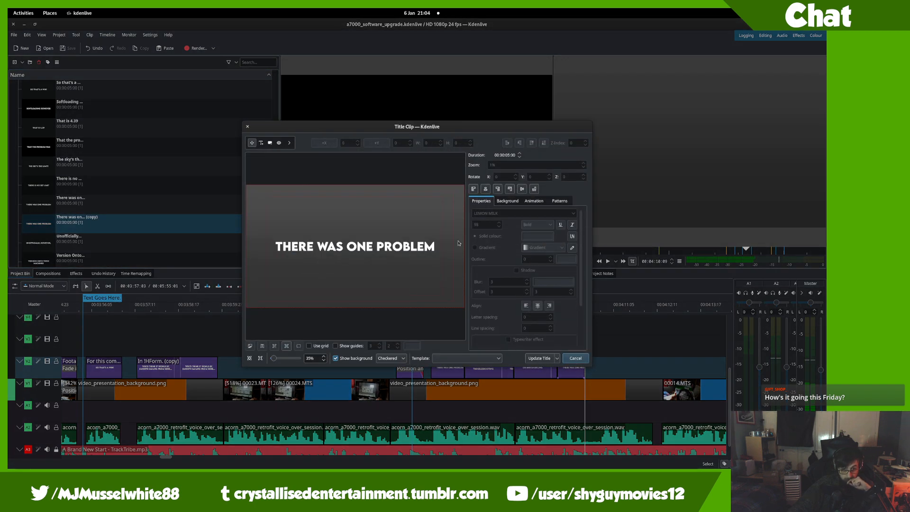
click(415, 243)
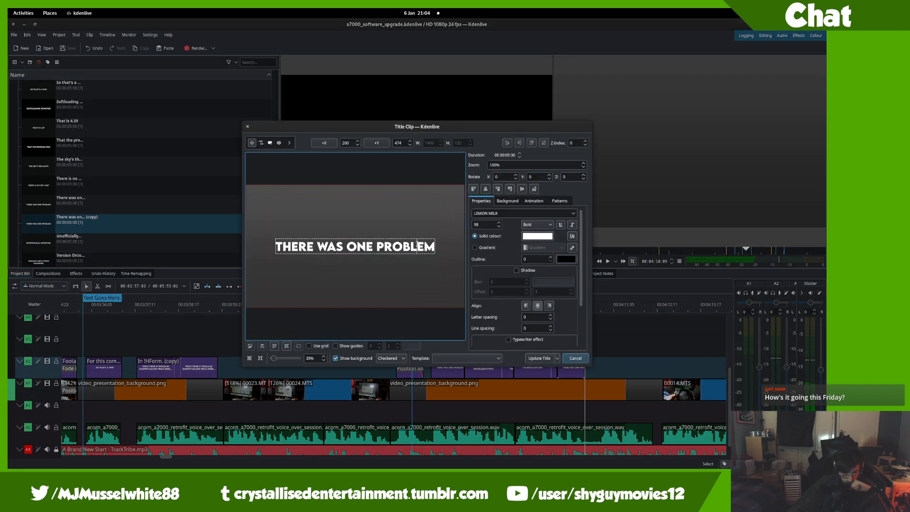
triple_click(416, 243)
text(THA)
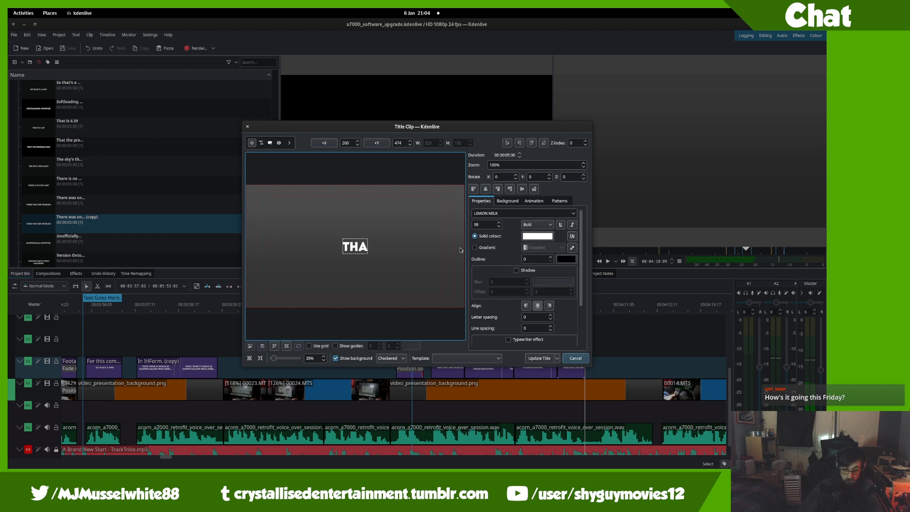
key(BackSpace)
key(BackSpace)
key(BackSpace)
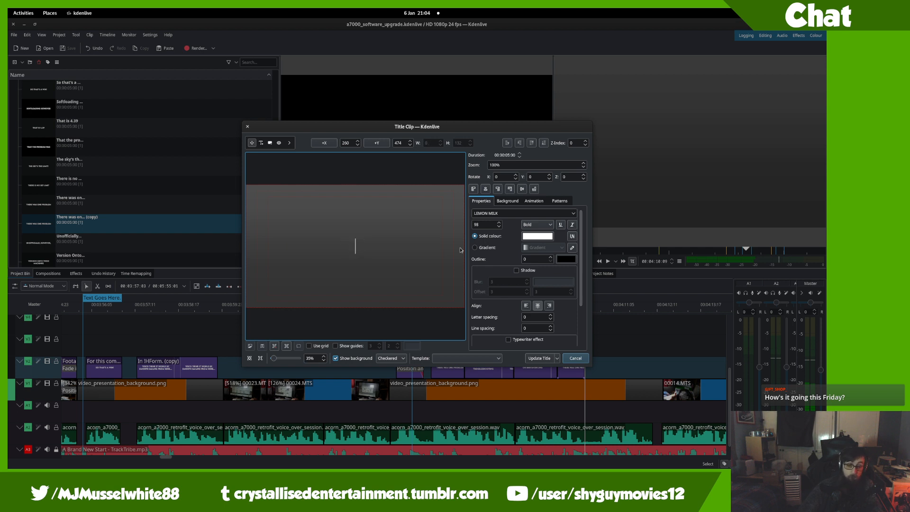
text(COULD FIX.)
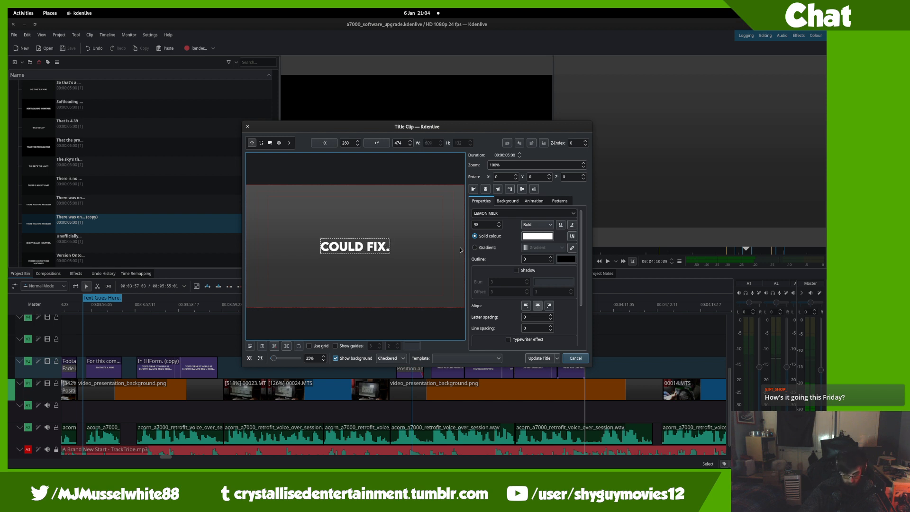
text(..)
key(BackSpace)
key(BackSpace)
key(BackSpace)
text(.)
click(539, 358)
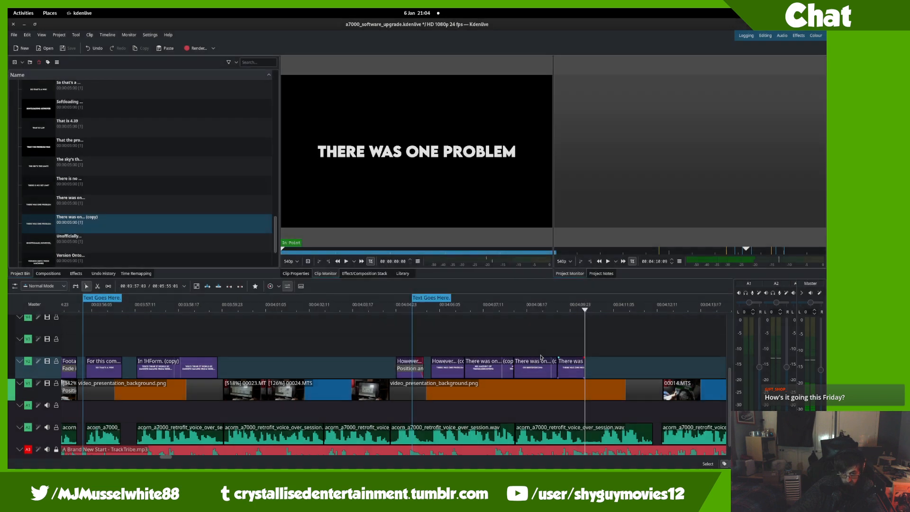
- Play the voice-over from the OR BRUTEFORCING clip into the COULD FIX. title to check the wording
scroll(128, 151, up, 5)
scroll(128, 151, down, 3)
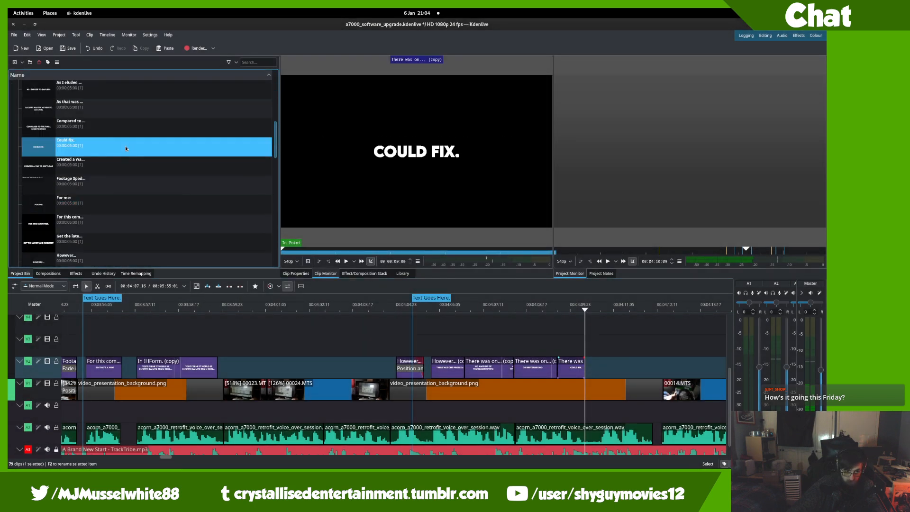
click(545, 342)
key(space)
click(553, 341)
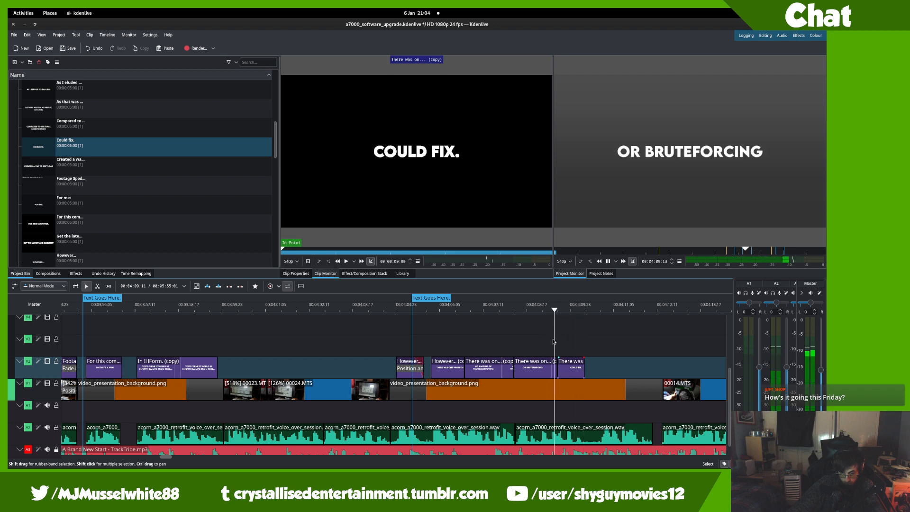
key(space)
- Rename the Could fix. title in the bin as Would fix. and change its text to WOULD FIX
double_click(87, 144)
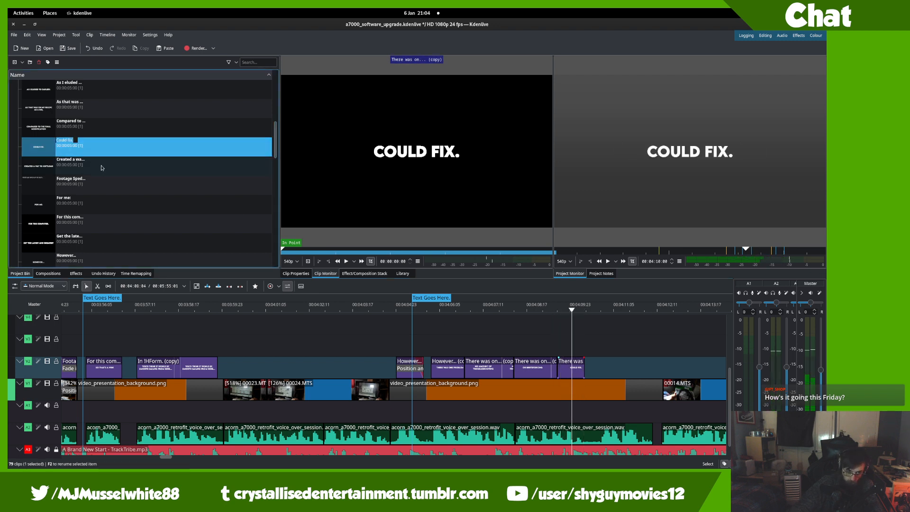
key(Return)
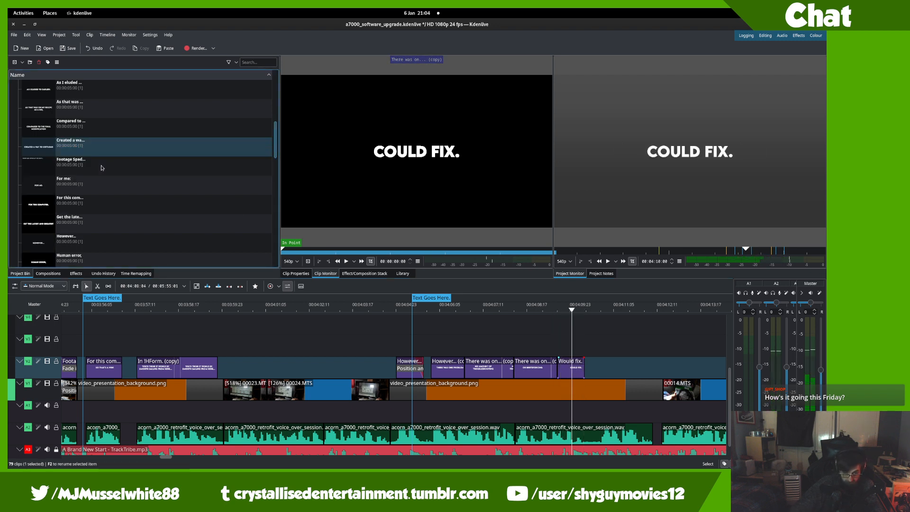
scroll(101, 170, down, 10)
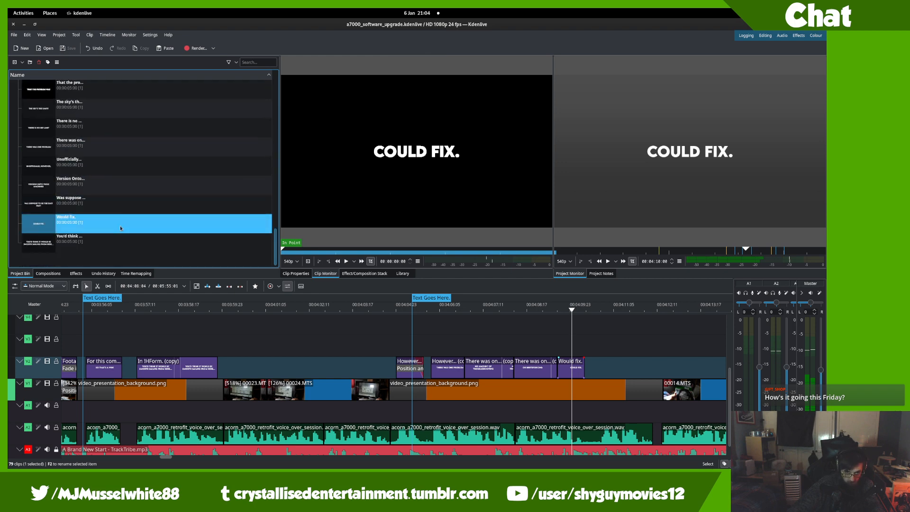
double_click(120, 228)
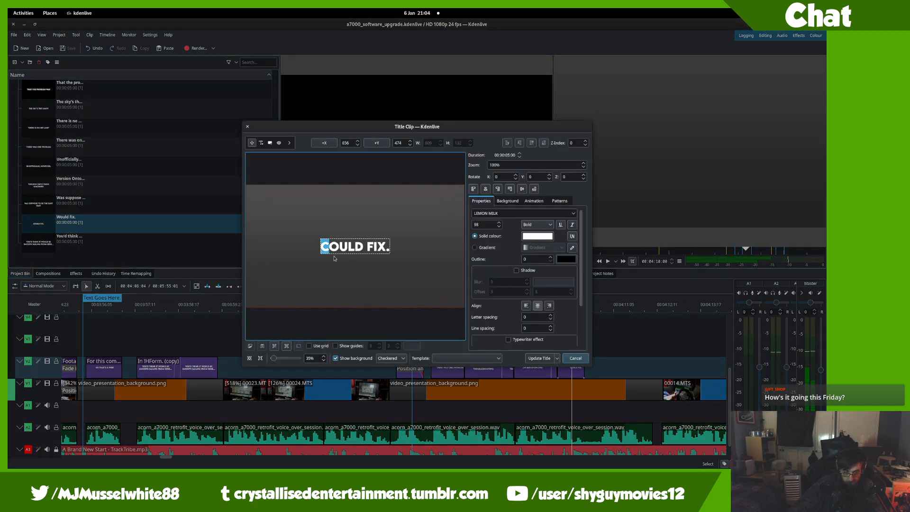
text(W)
click(539, 358)
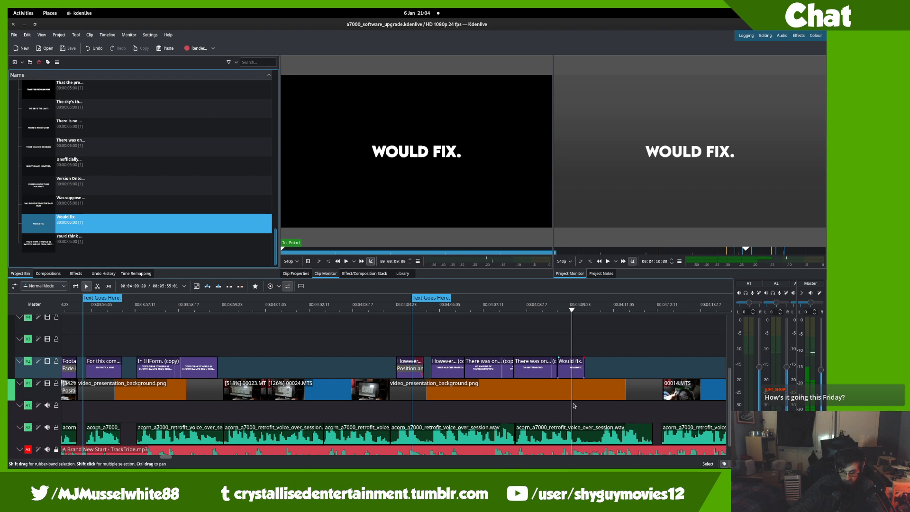
- Duplicate the WOULD FIX. title in the bin and place the copy on the title track at 00:04:10:19
drag(573, 406, 494, 389)
key(space)
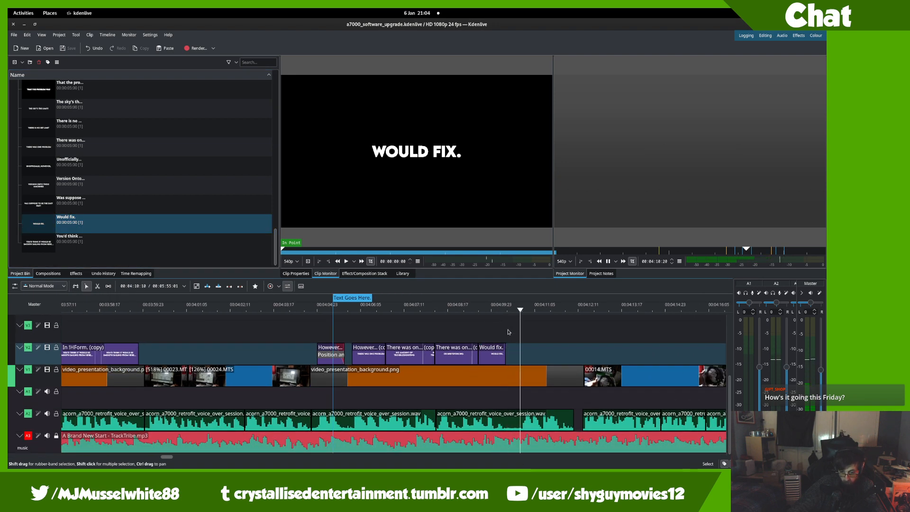
right_click(121, 223)
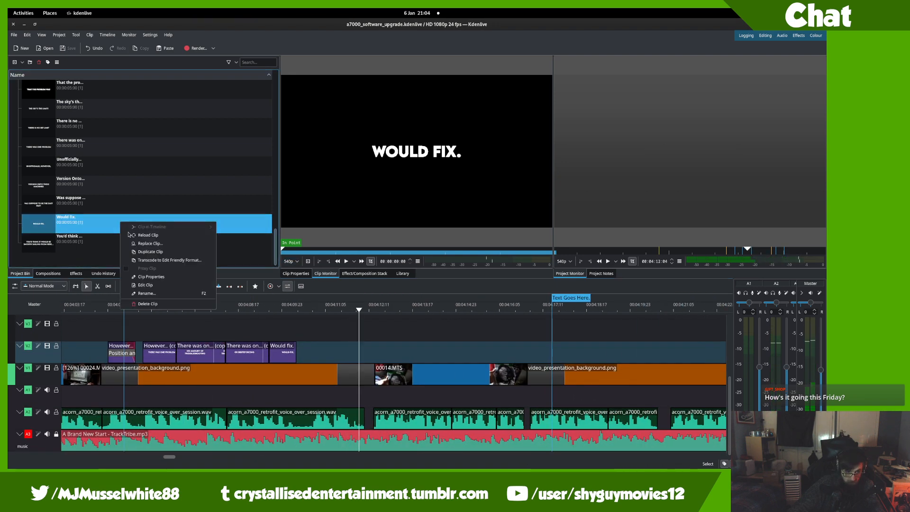
click(151, 252)
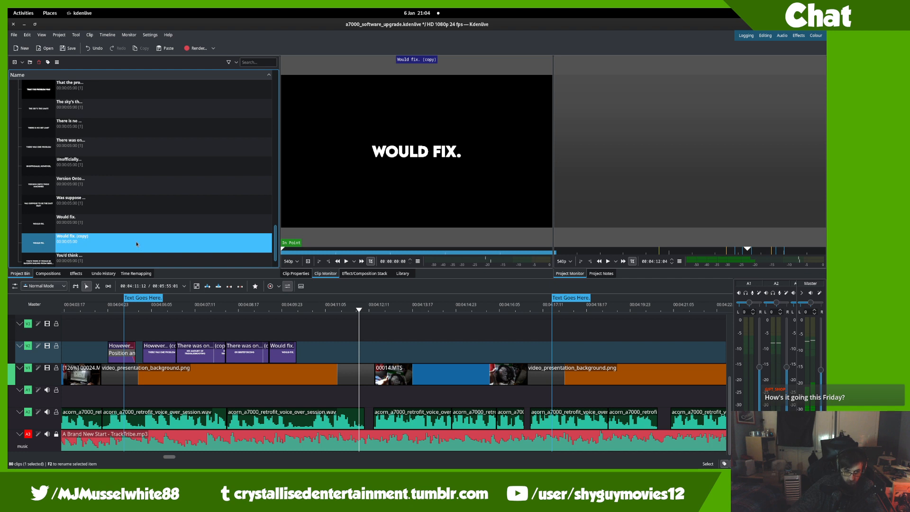
click(308, 330)
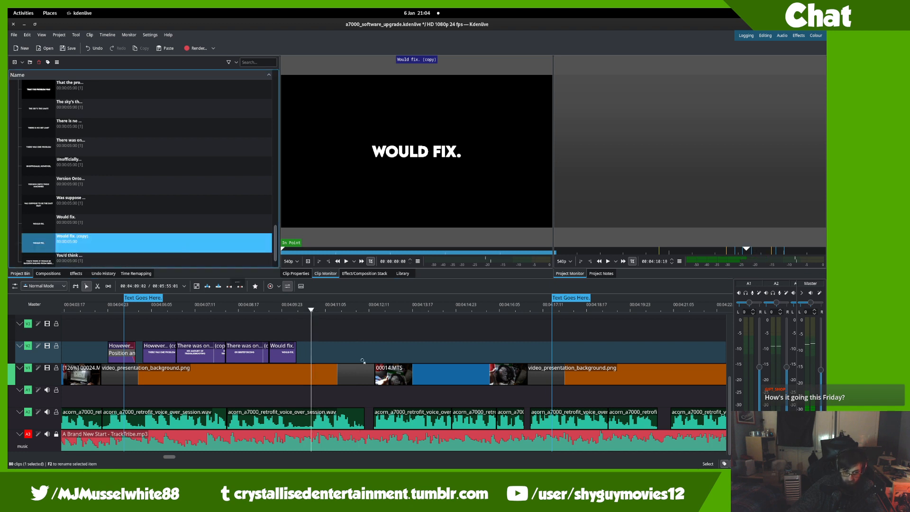
drag(362, 361, 322, 341)
- Play the voice-over, cut the copied WOULD FIX. clip at 00:04:12:07 and delete the remainder
key(space)
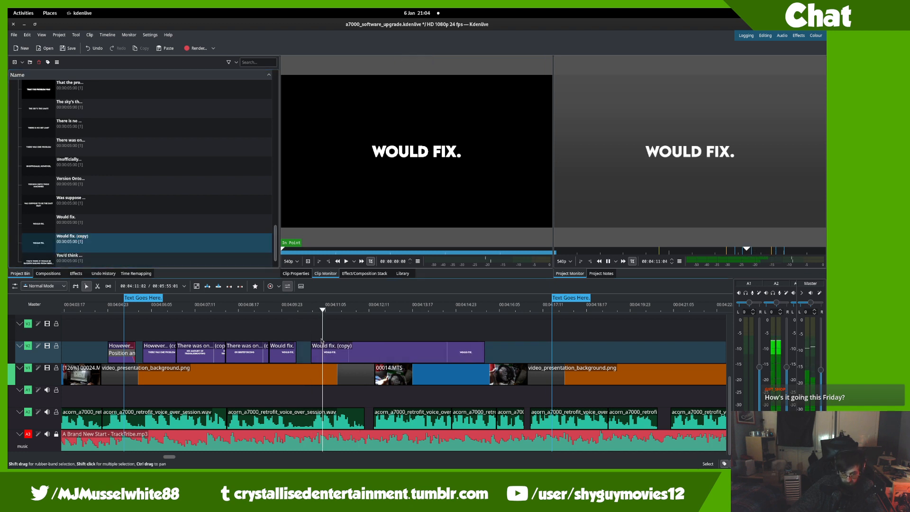
key(space)
key(x)
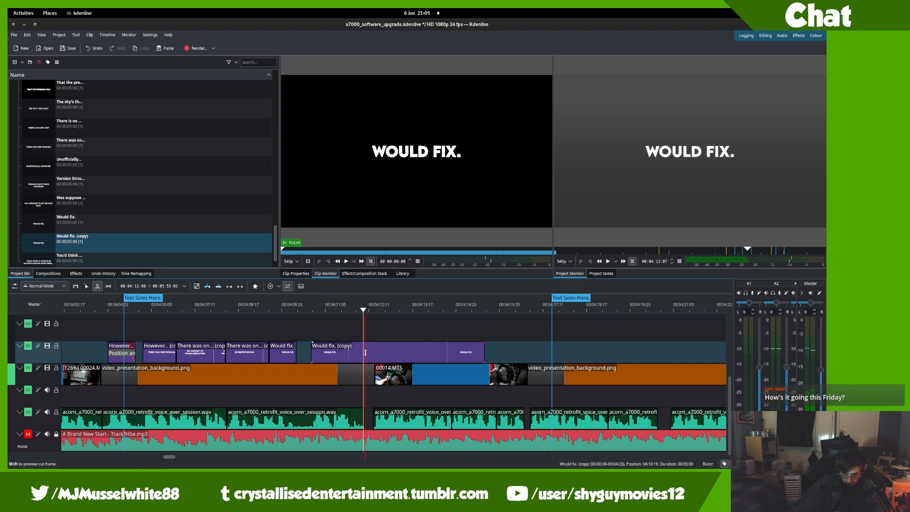
key(s)
click(381, 355)
key(Delete)
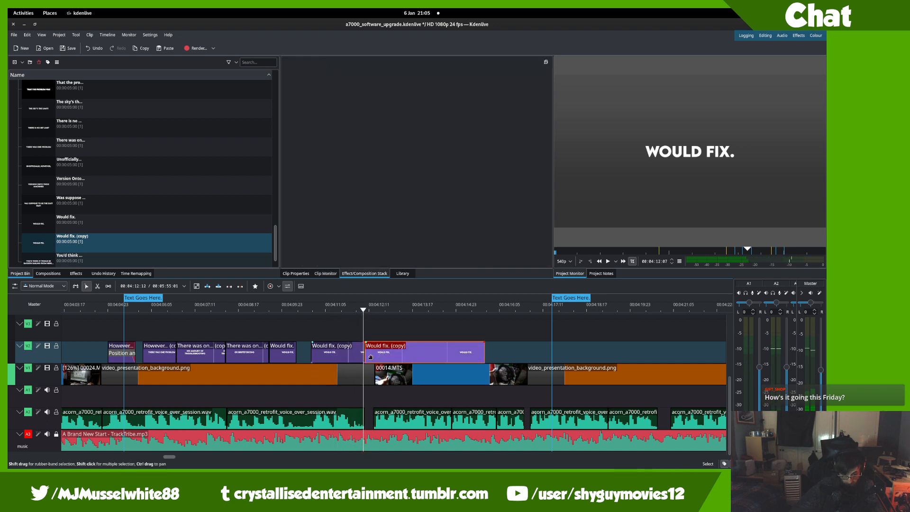
- Listen to the voice-over line, change the copied WOULD FIX. title's text to AND THAT IS VIDEO OUTPUT! and update the title
click(281, 329)
key(space)
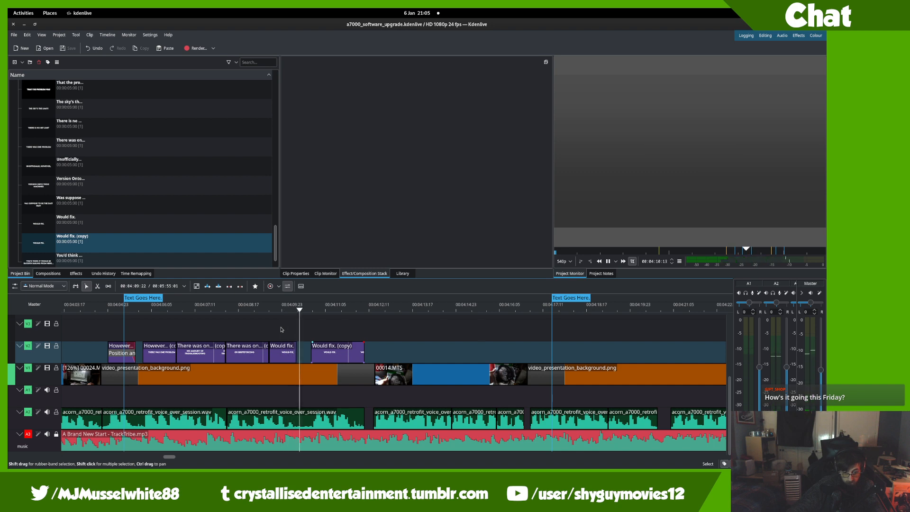
click(166, 244)
double_click(166, 244)
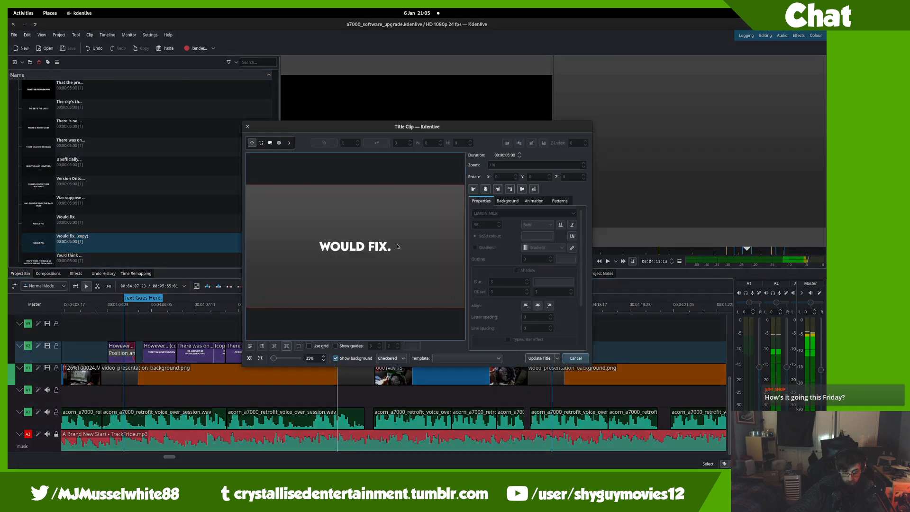
double_click(372, 246)
key(ctrl+a)
text(AND TH)
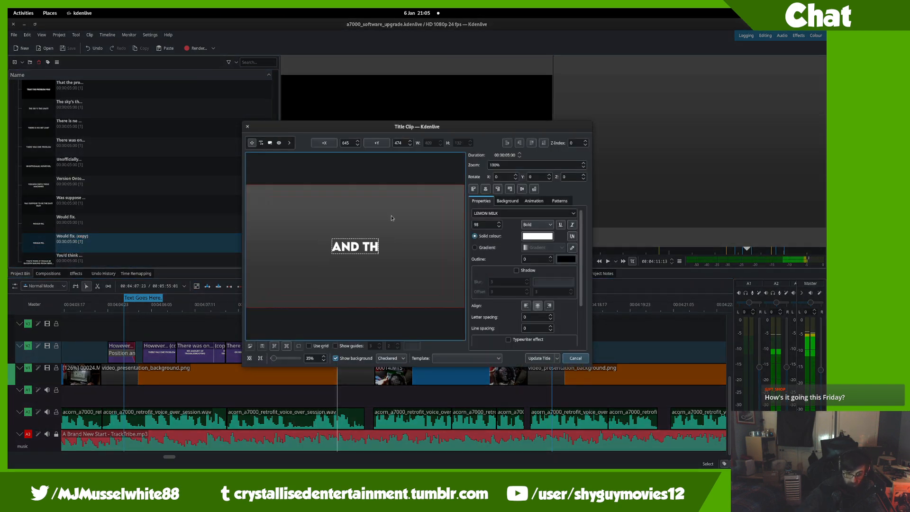
text(AT IS VIDEO OUTPUT)
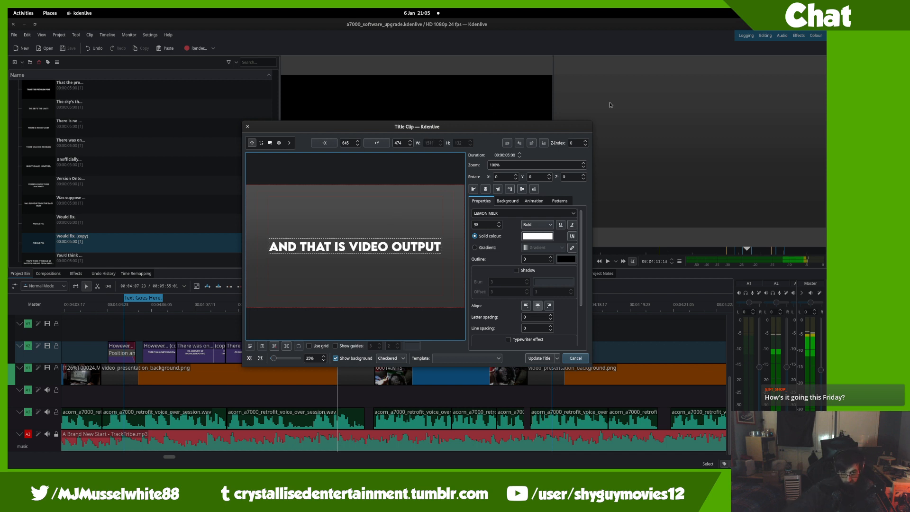
click(425, 223)
double_click(432, 246)
text(!)
click(454, 238)
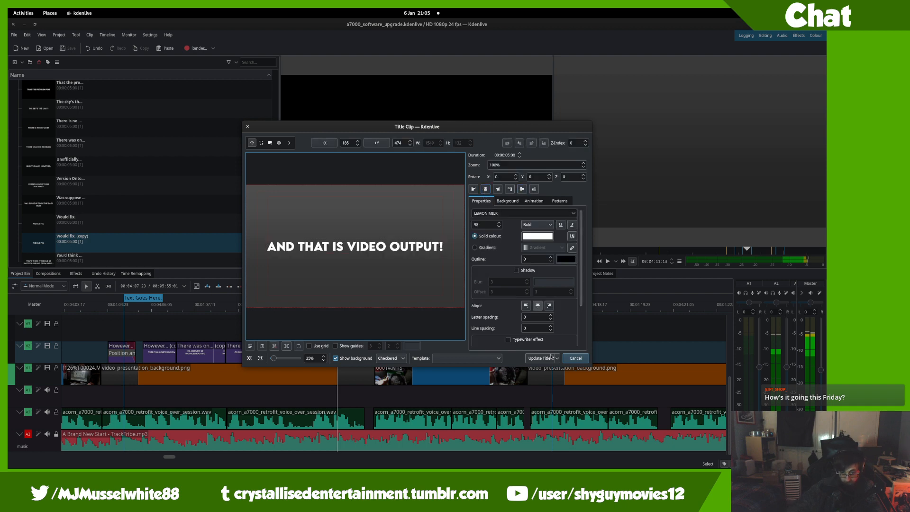
click(536, 358)
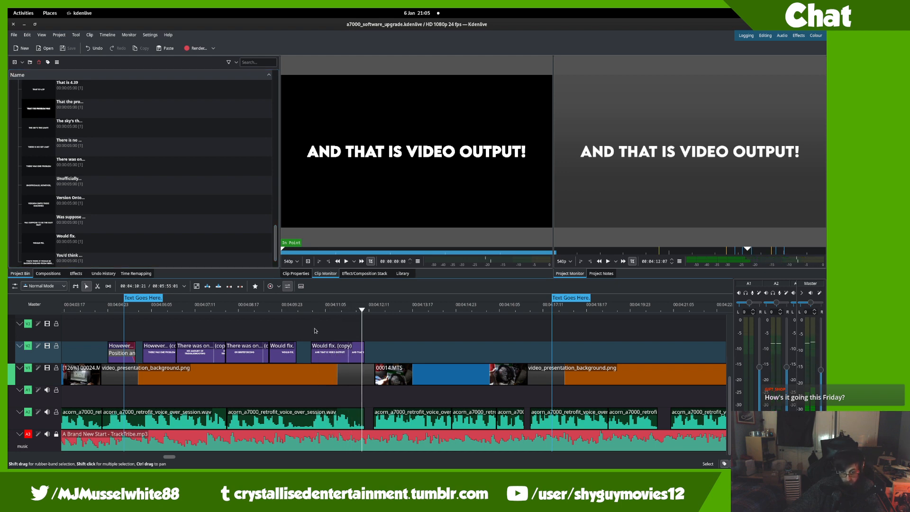
- Review the rest of the timeline, playing the voice-over around the RISC OS 4 footage and its end near 00:05:27
key(space)
scroll(303, 347, down, 1)
scroll(304, 346, down, 3)
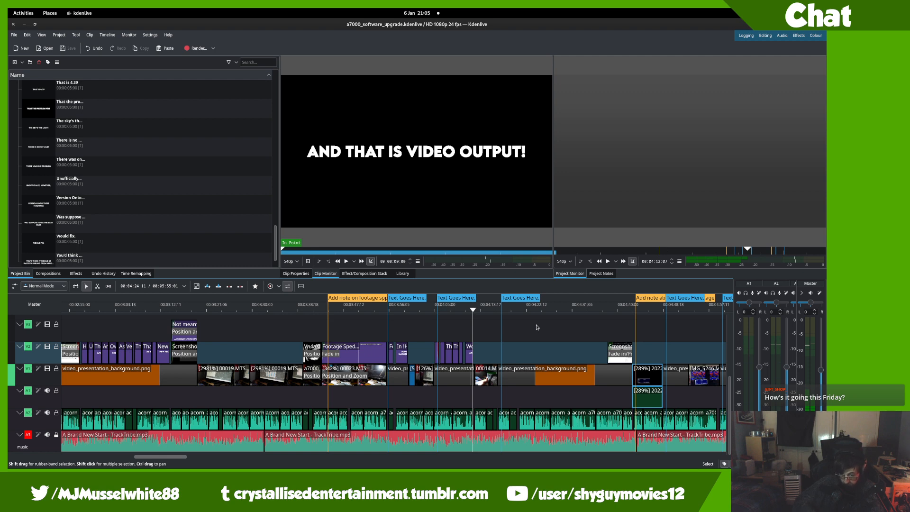
drag(536, 327, 256, 333)
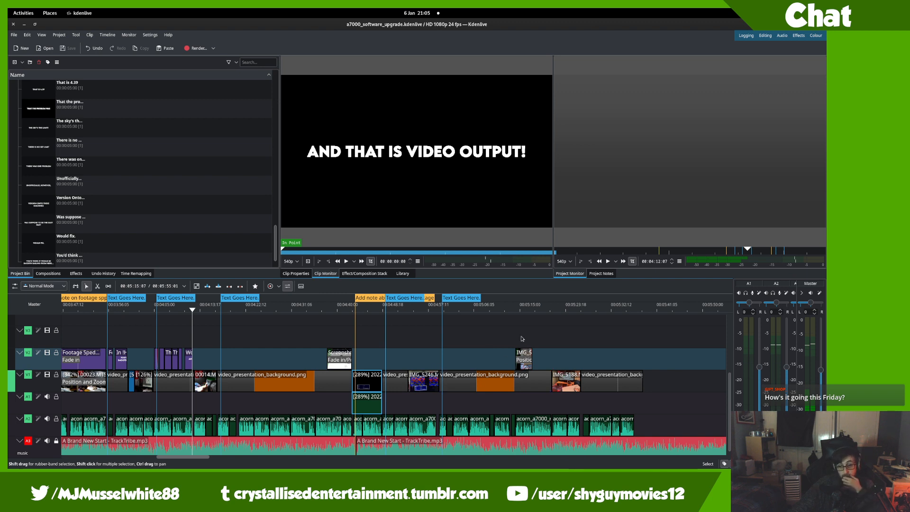
click(581, 362)
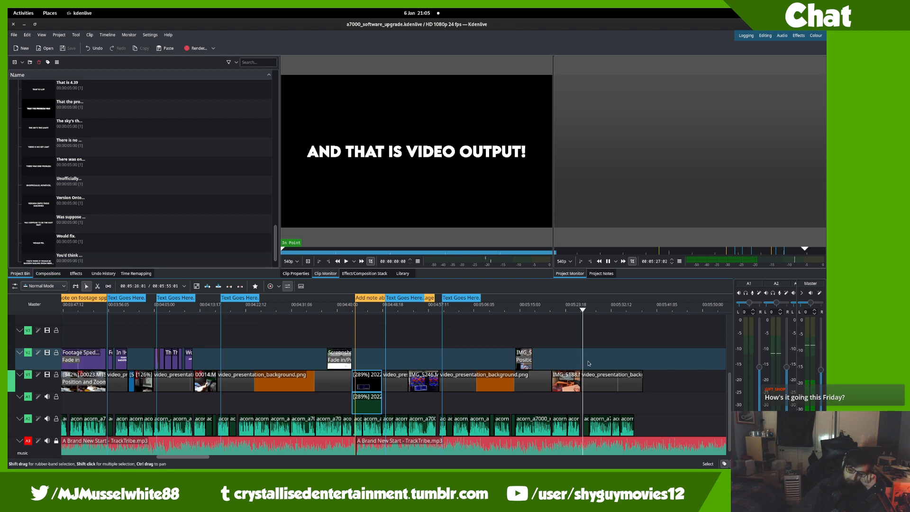
key(space)
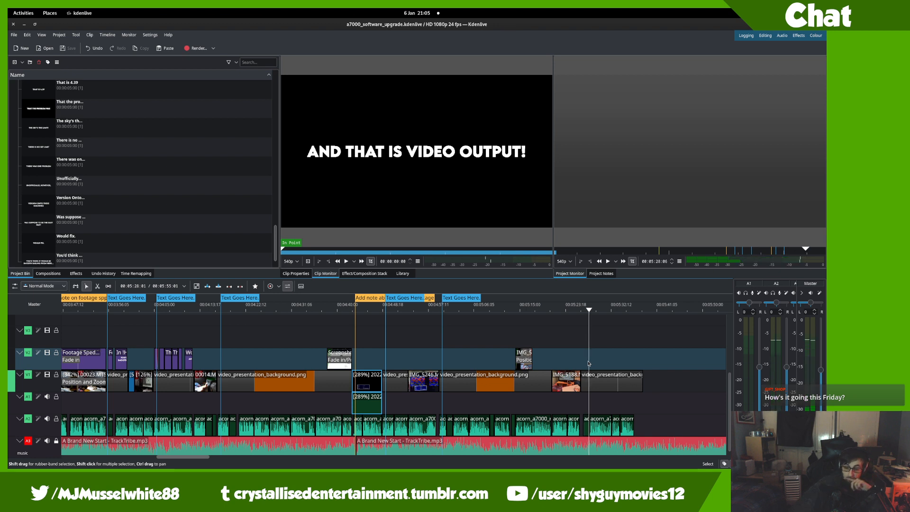
click(561, 367)
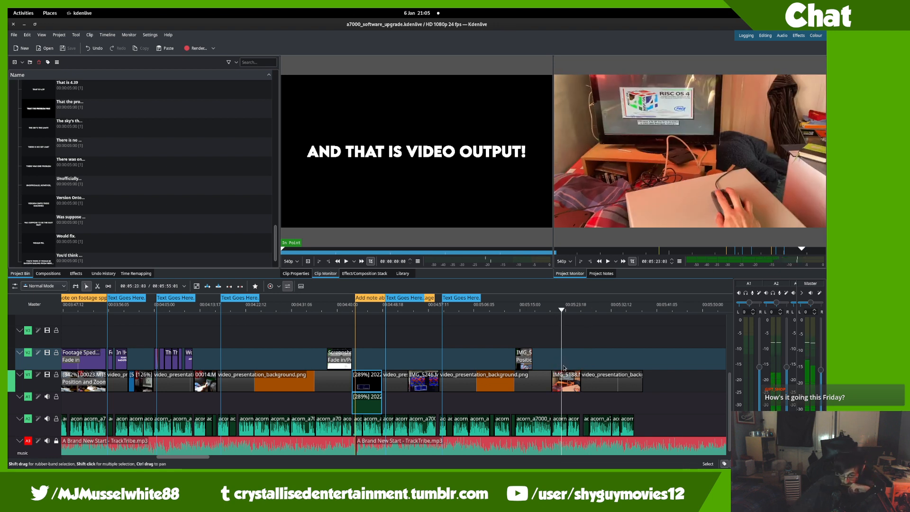
key(space)
click(583, 373)
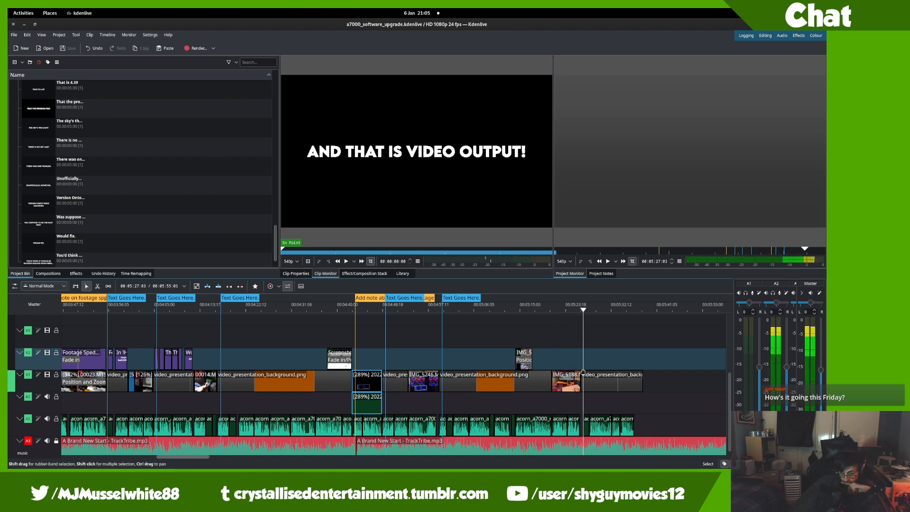
drag(583, 372, 553, 390)
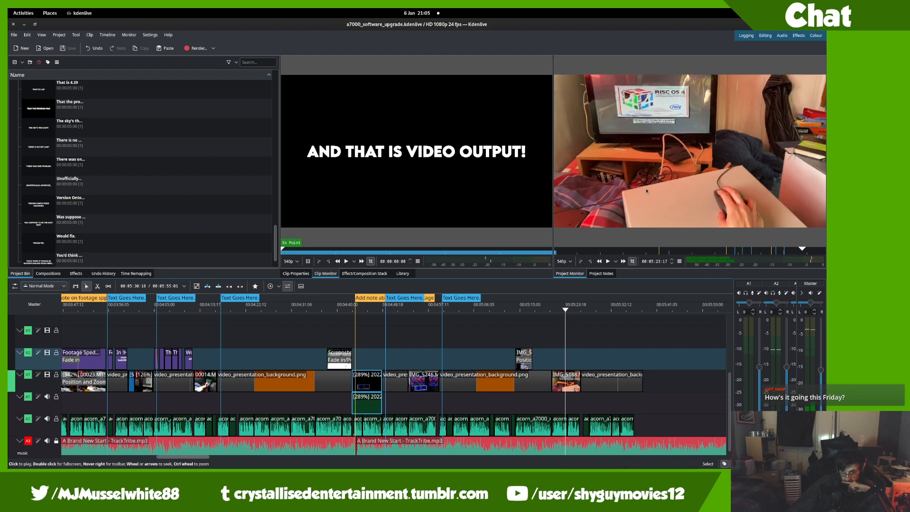
- Play back the video from before the 00:03:36 TV footage through the WOULD FIX. and AND THAT IS VIDEO OUTPUT! titles
scroll(355, 322, up, 10)
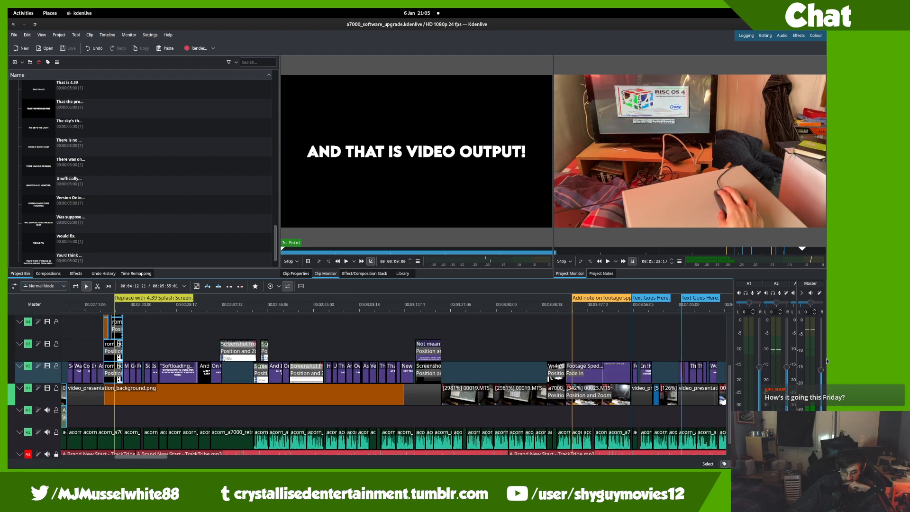
click(388, 321)
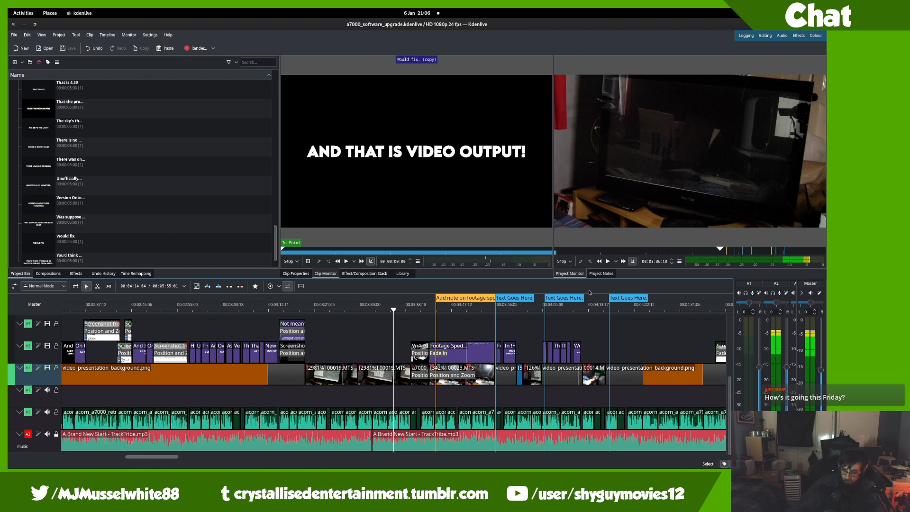
click(563, 316)
key(space)
scroll(574, 337, up, 1)
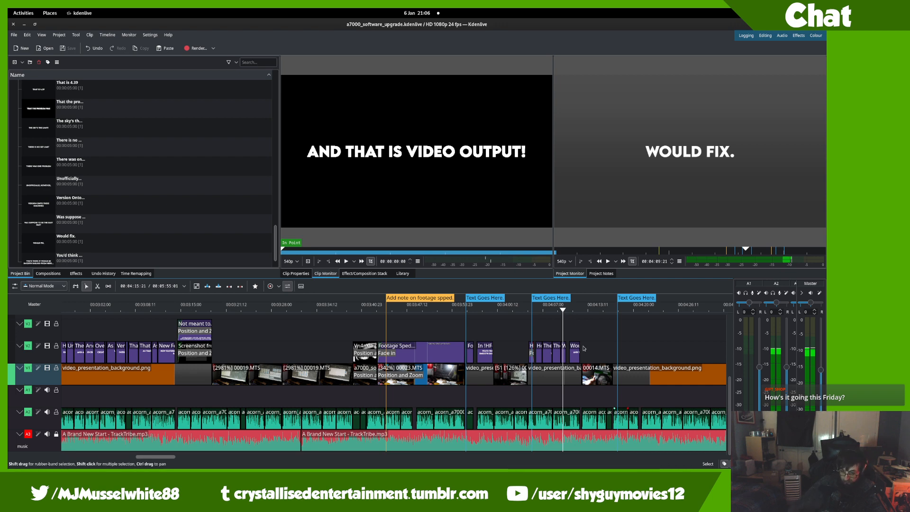
click(572, 337)
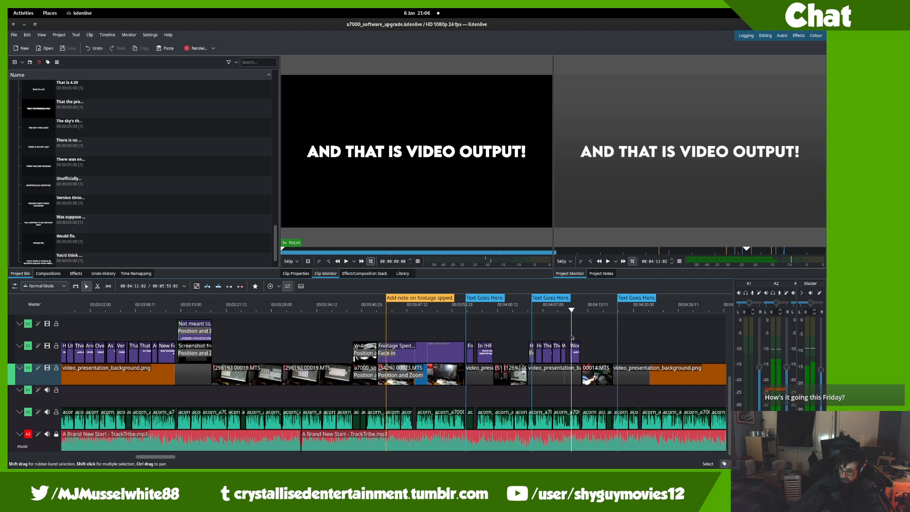
drag(646, 346, 392, 181)
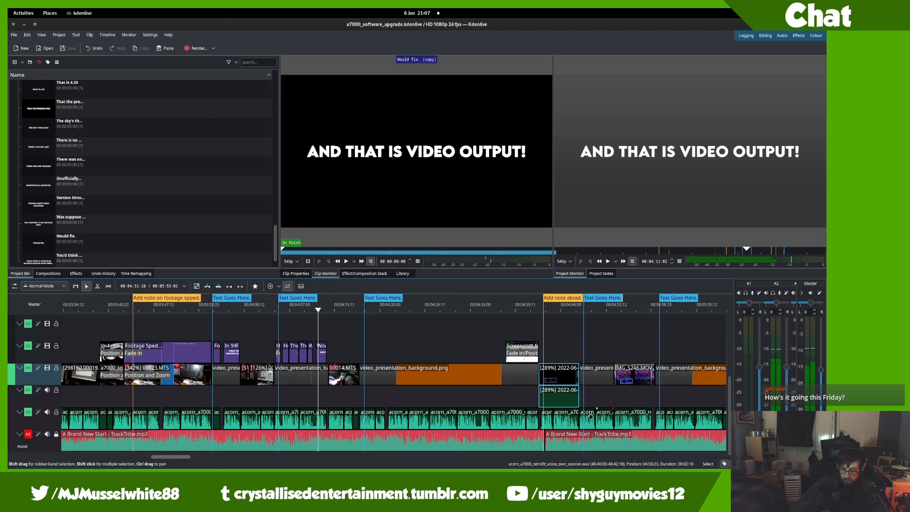
- Examine the titles and voice-over waveform around 00:04:10:18, comparing the WOULD FIX. and AND THAT IS VIDEO OUTPUT! clips with the narration
scroll(598, 399, left, 10)
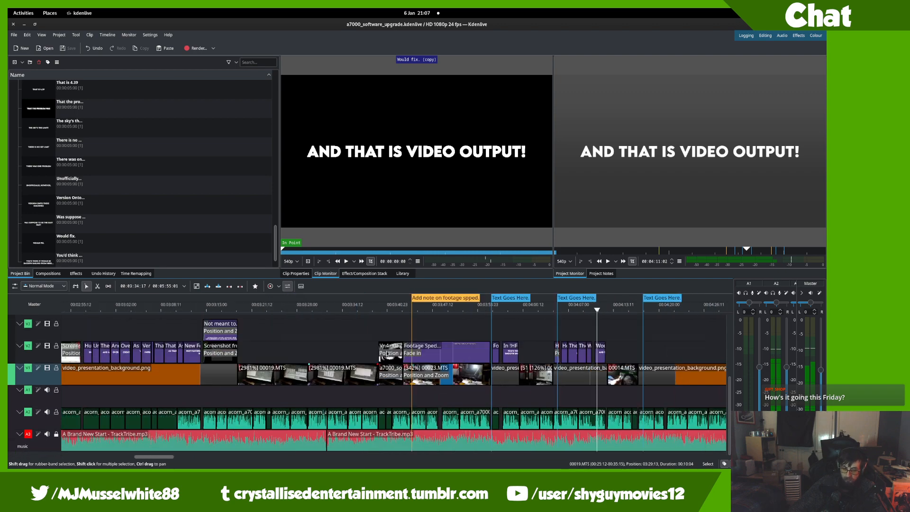
scroll(387, 331, right, 7)
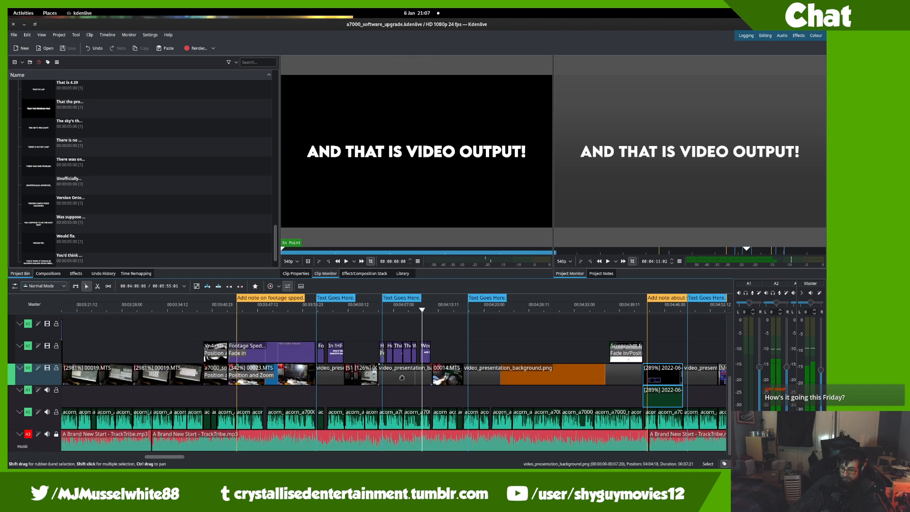
key(super)
key(super)
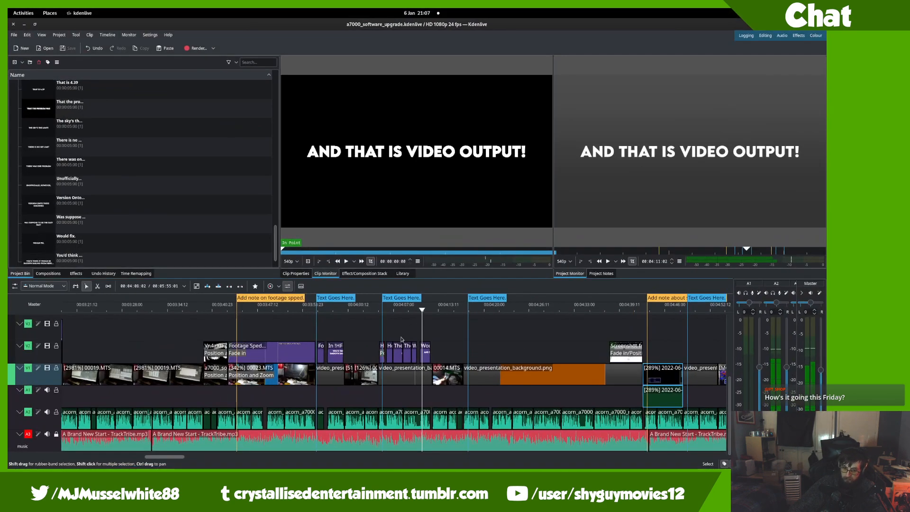
scroll(401, 340, up, 2)
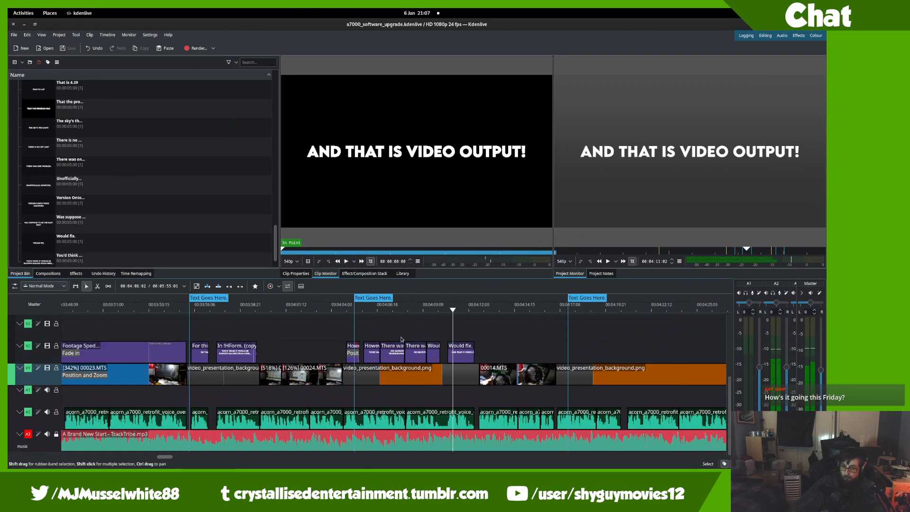
scroll(401, 339, up, 1)
click(466, 333)
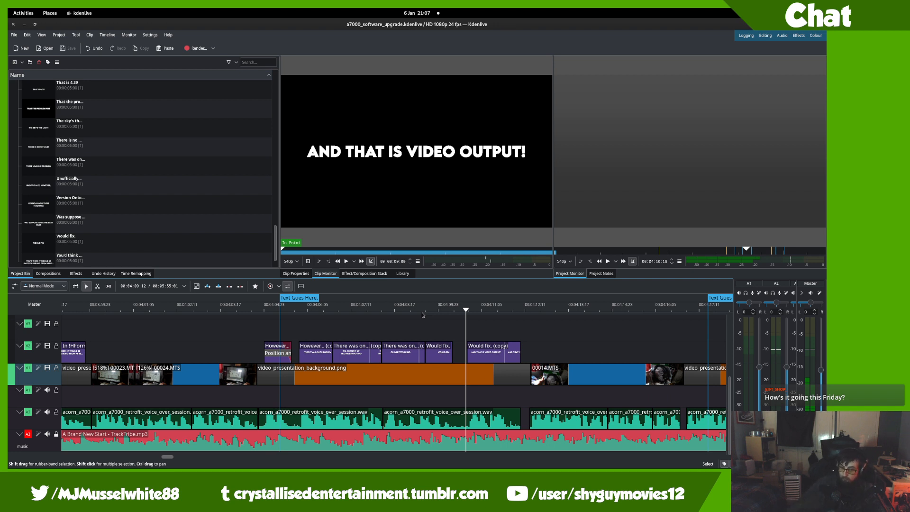
scroll(575, 378, right, 5)
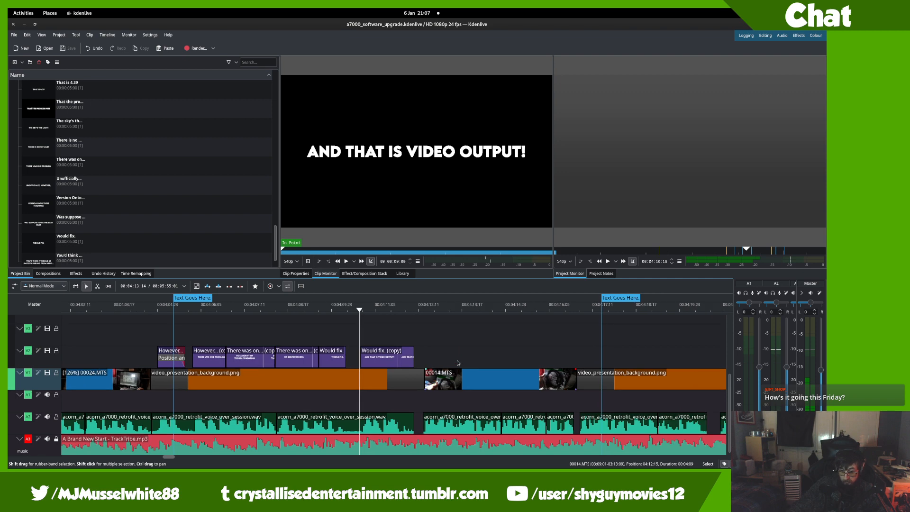
scroll(414, 379, up, 1)
scroll(414, 379, right, 2)
scroll(389, 360, down, 1)
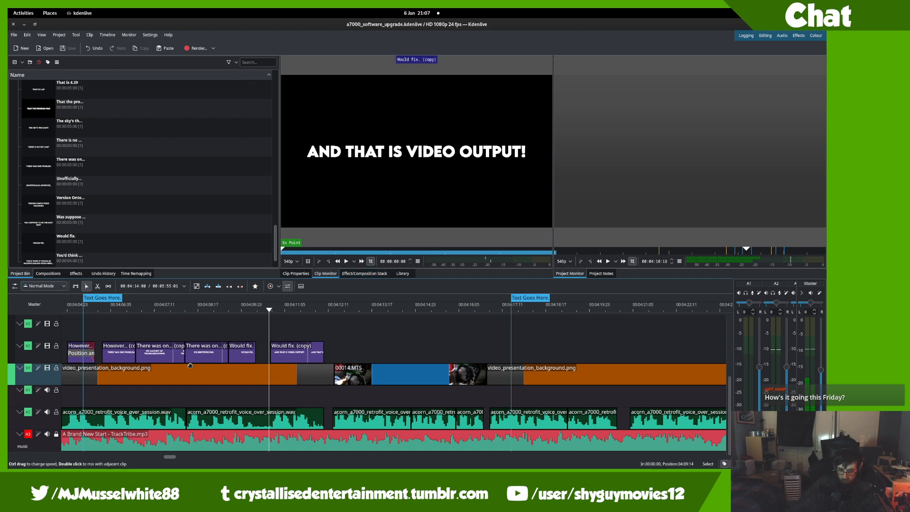
scroll(260, 378, right, 2)
scroll(211, 338, up, 1)
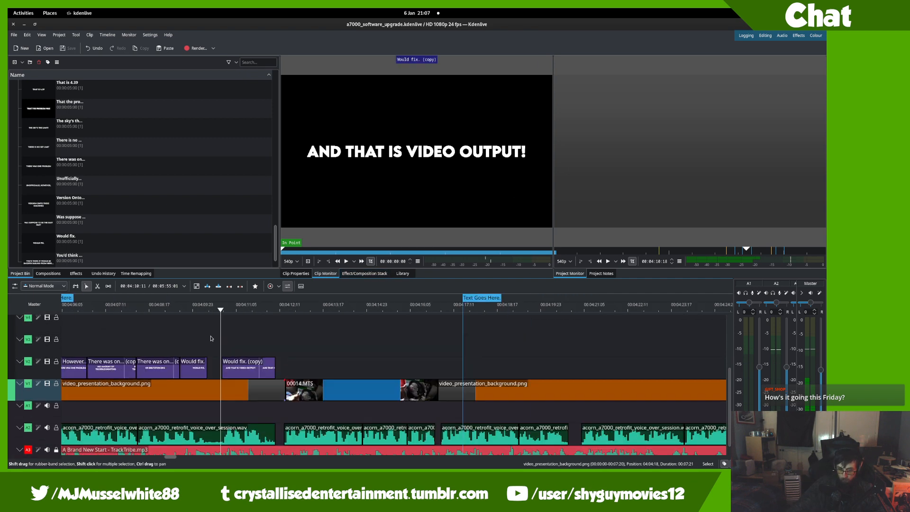
scroll(216, 345, left, 6)
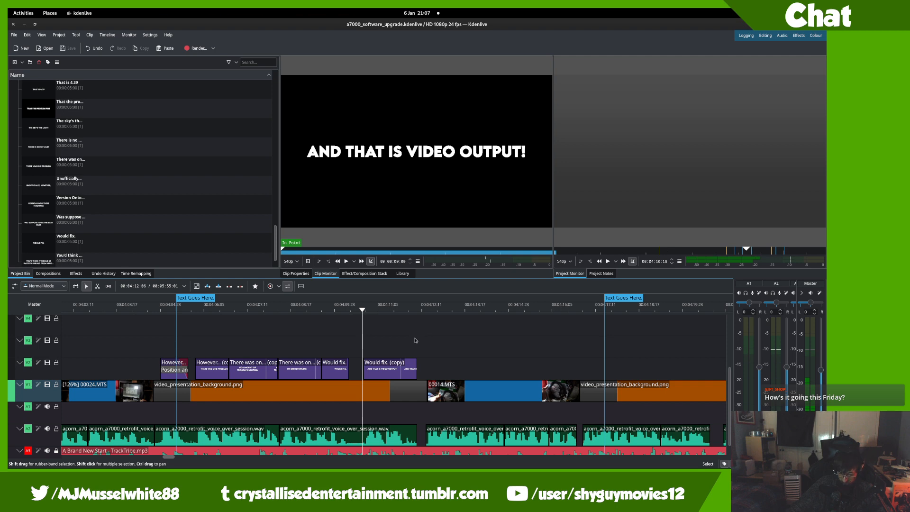
scroll(415, 340, left, 1)
ctrl+scroll(405, 362, up, 3)
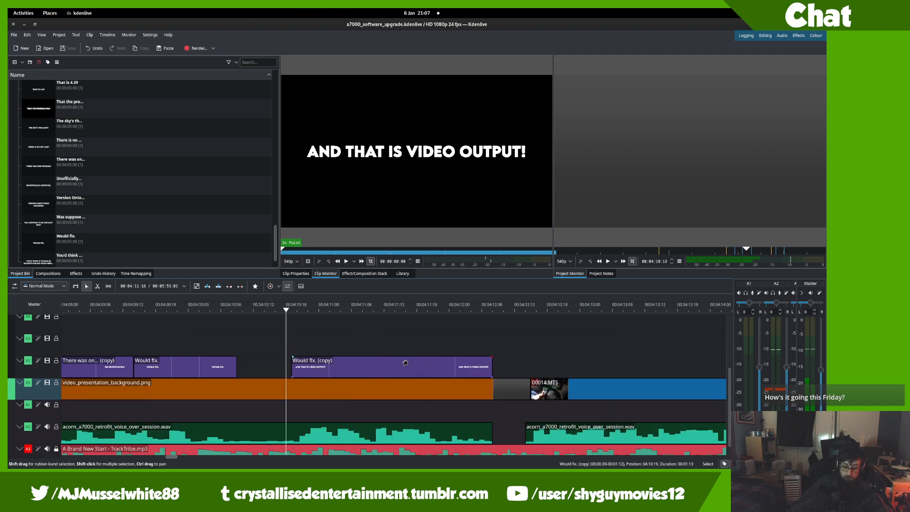
scroll(404, 361, down, 1)
scroll(398, 358, left, 3)
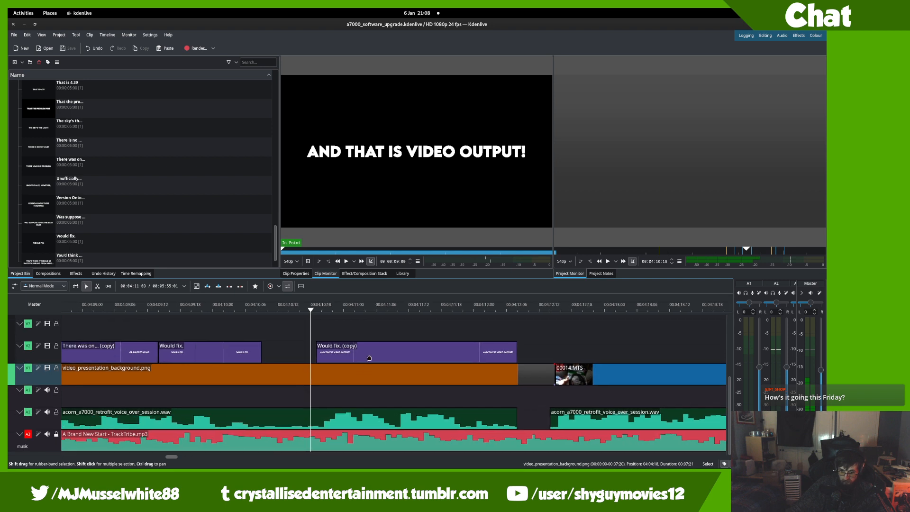
scroll(382, 353, left, 4)
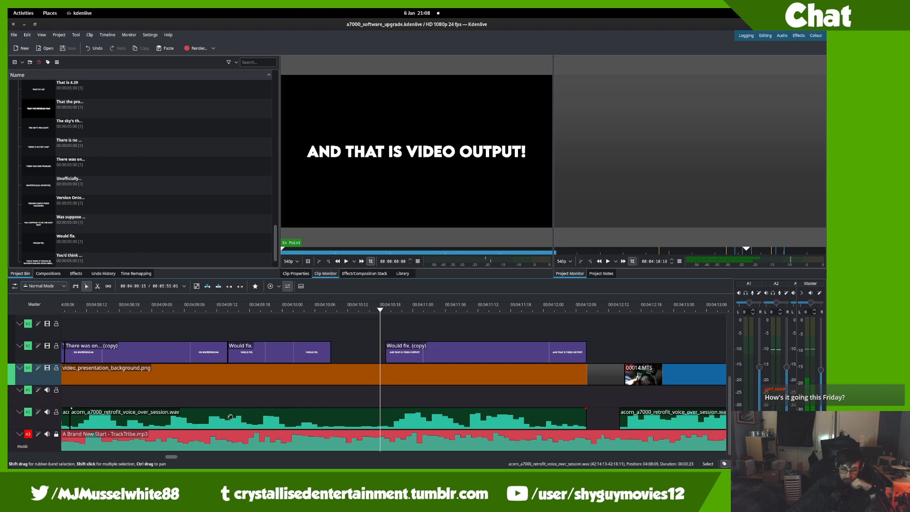
- Play the section from the WOULD FIX. title into the 00014.MTS footage to check the title timing, and park the playhead at 00:04:12:13
drag(335, 320, 292, 351)
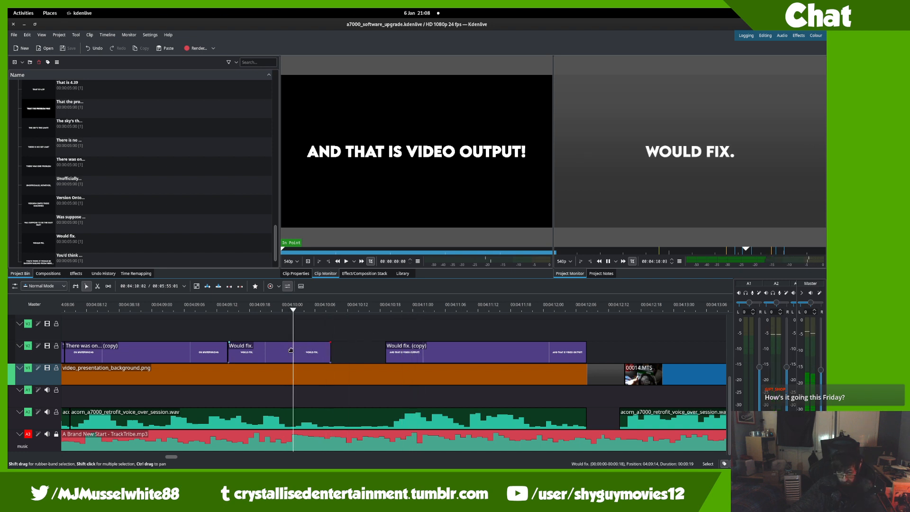
key(space)
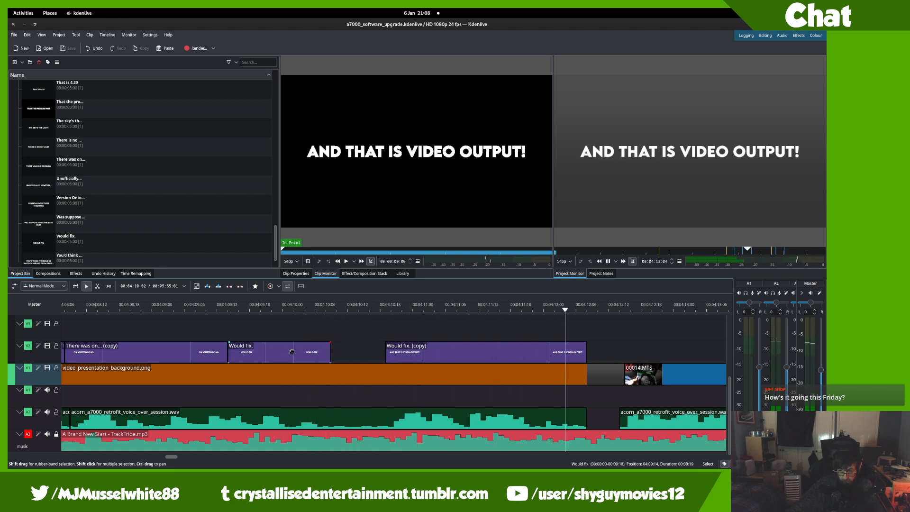
key(space)
drag(526, 371, 375, 368)
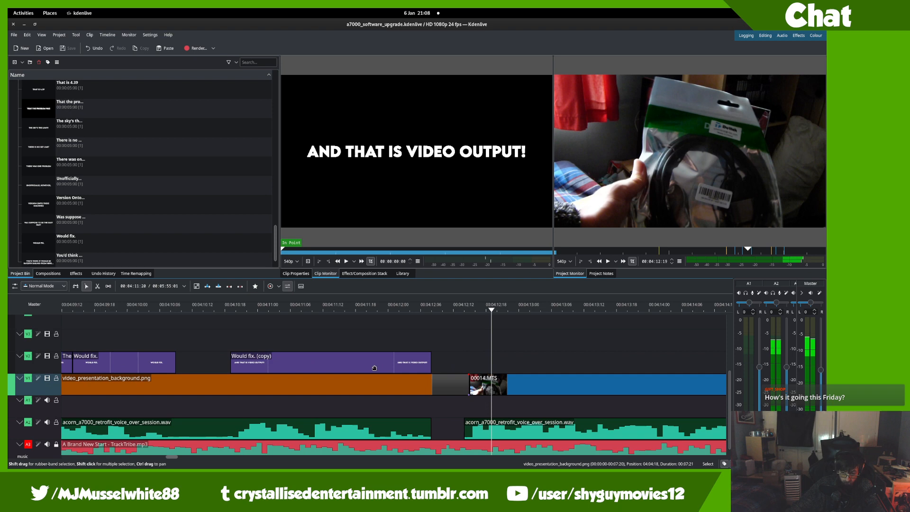
click(396, 336)
key(space)
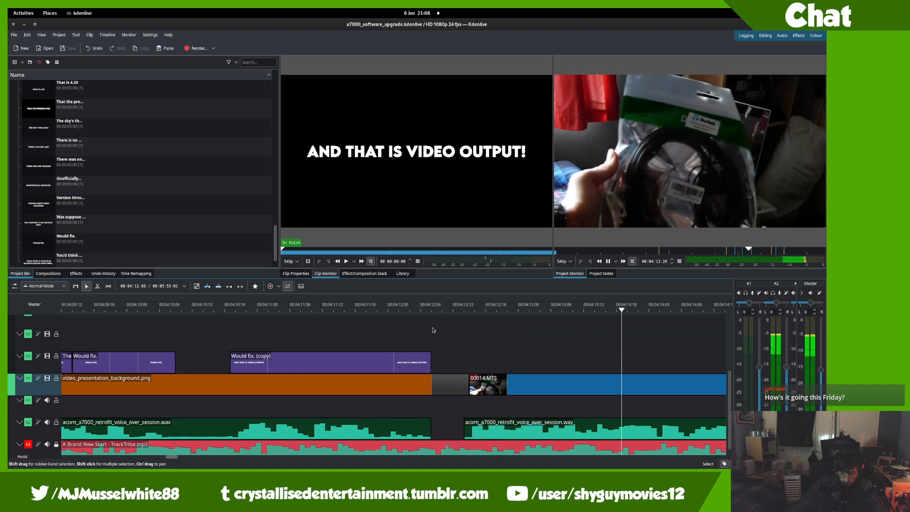
drag(431, 336, 462, 340)
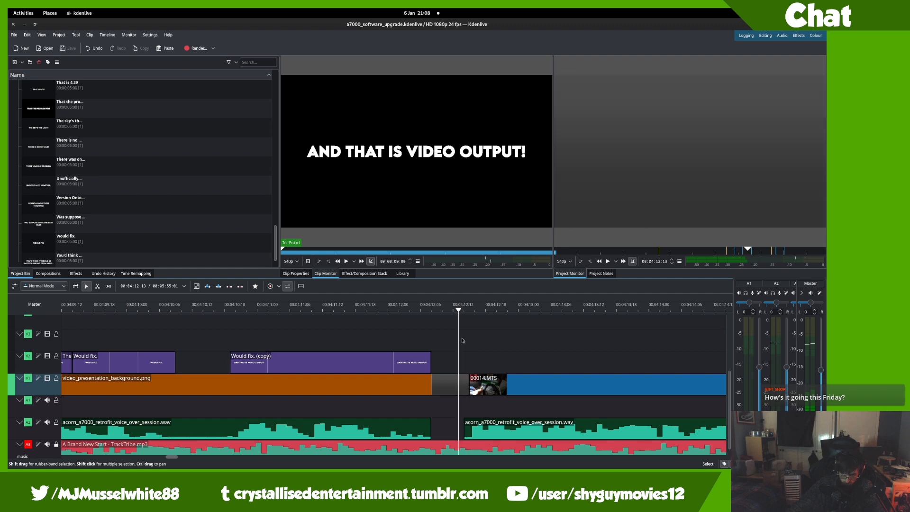
- Move the Text Goes Here. marker from near 00:03:56 to the start of the last background clip after the RISC OS 4 footage, and save the project
scroll(460, 349, down, 3)
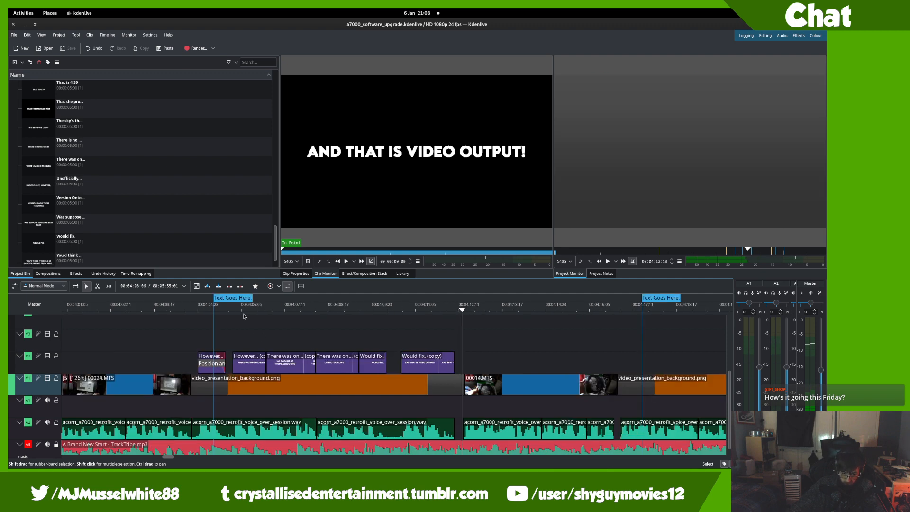
scroll(244, 316, down, 3)
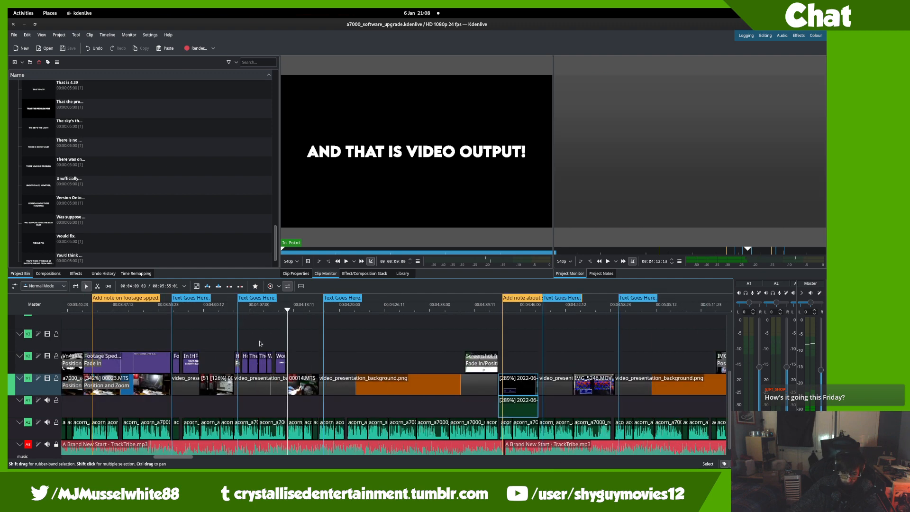
scroll(260, 343, up, 2)
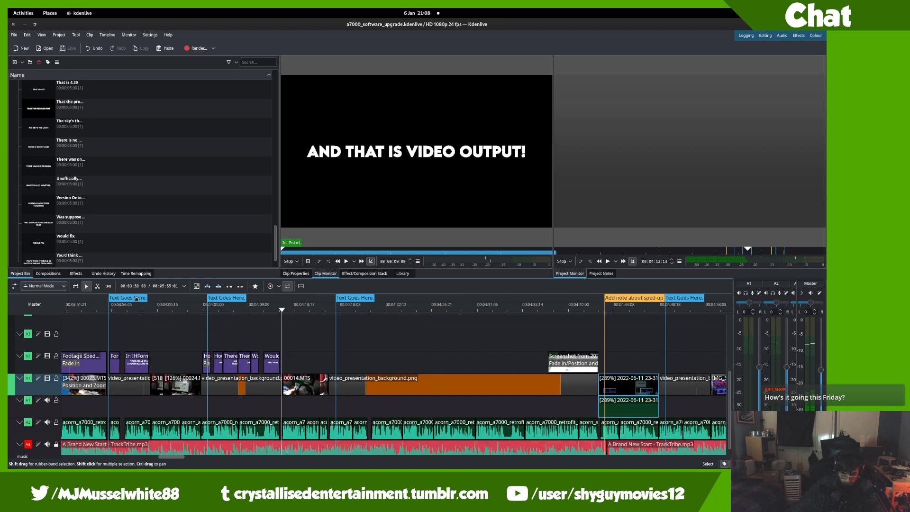
click(131, 313)
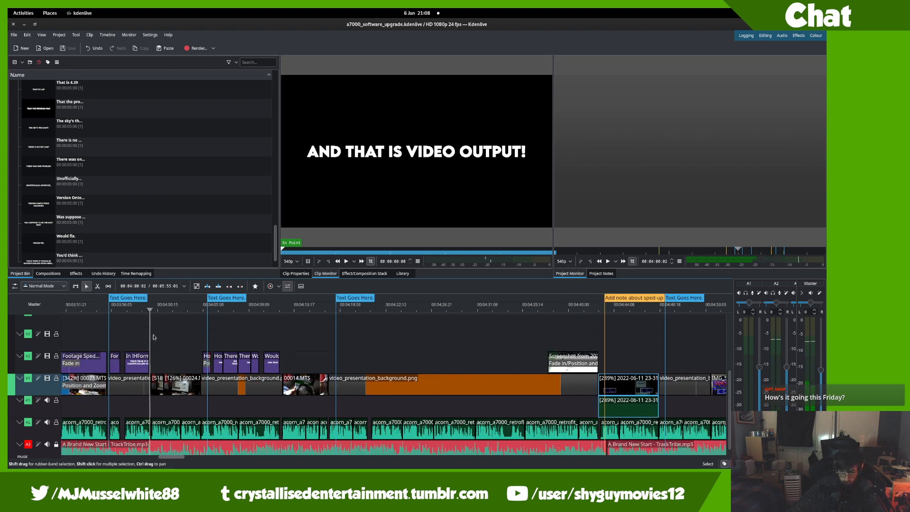
mouse_move(136, 298)
mouse_down()
mouse_move(664, 305)
mouse_move(769, 319)
mouse_up()
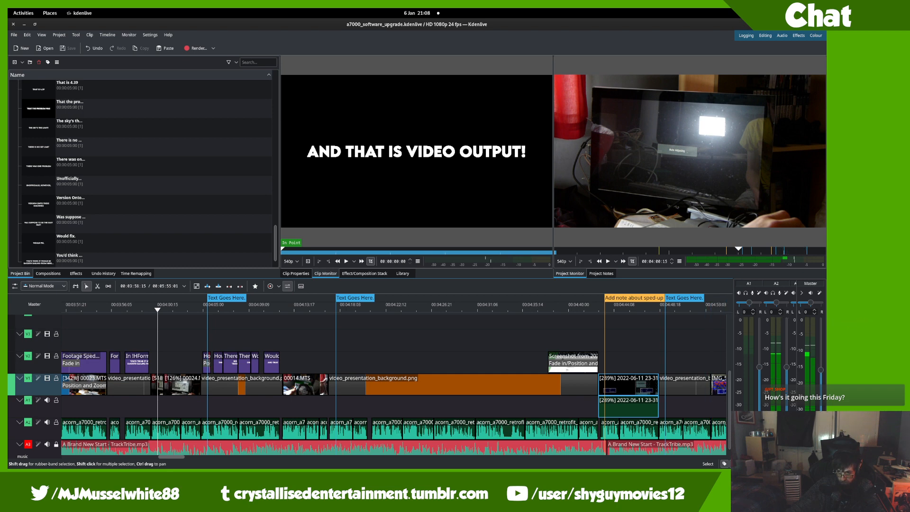
scroll(431, 334, down, 10)
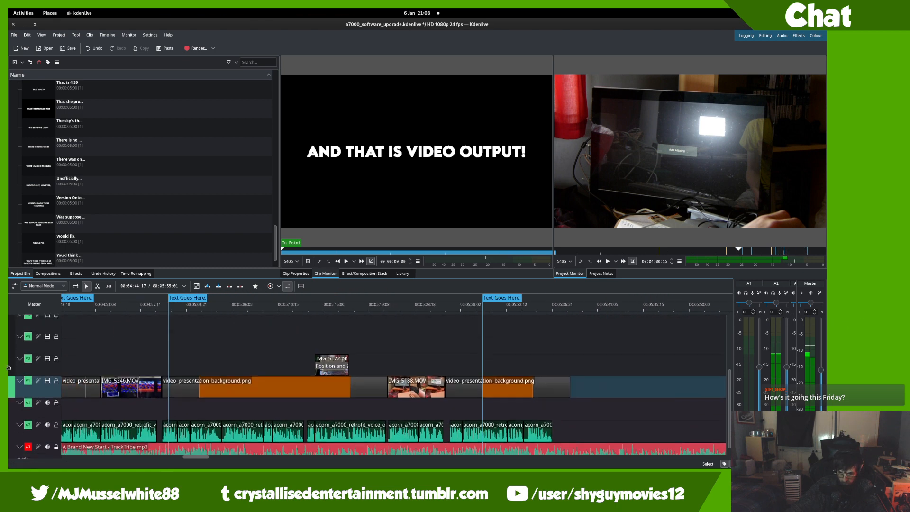
drag(504, 301, 466, 300)
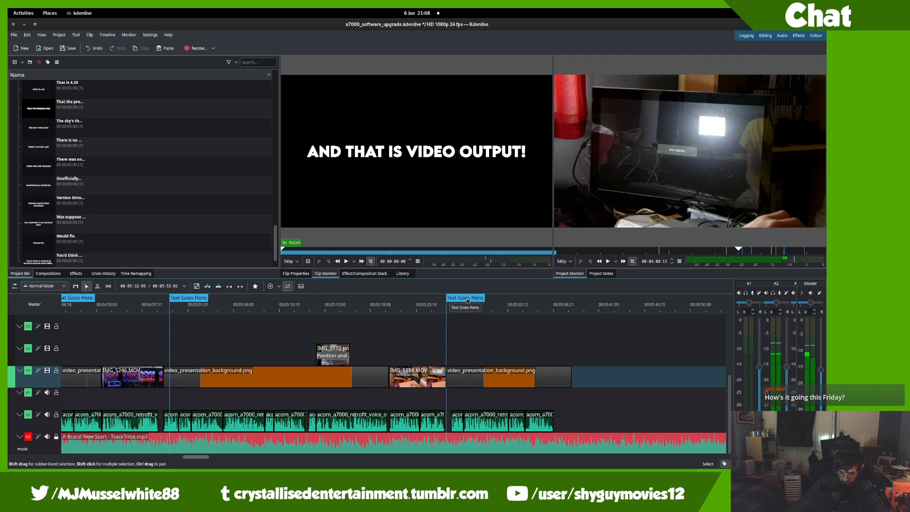
scroll(457, 321, up, 20)
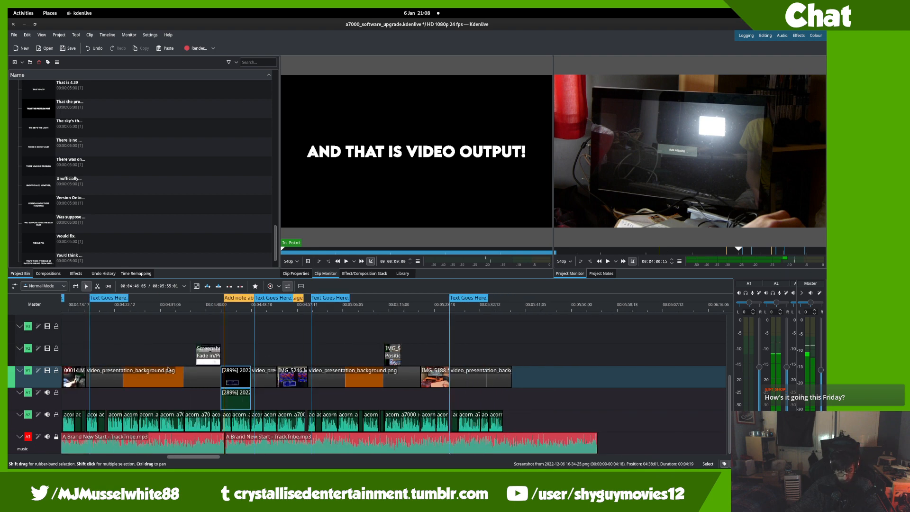
key(ctrl+s)
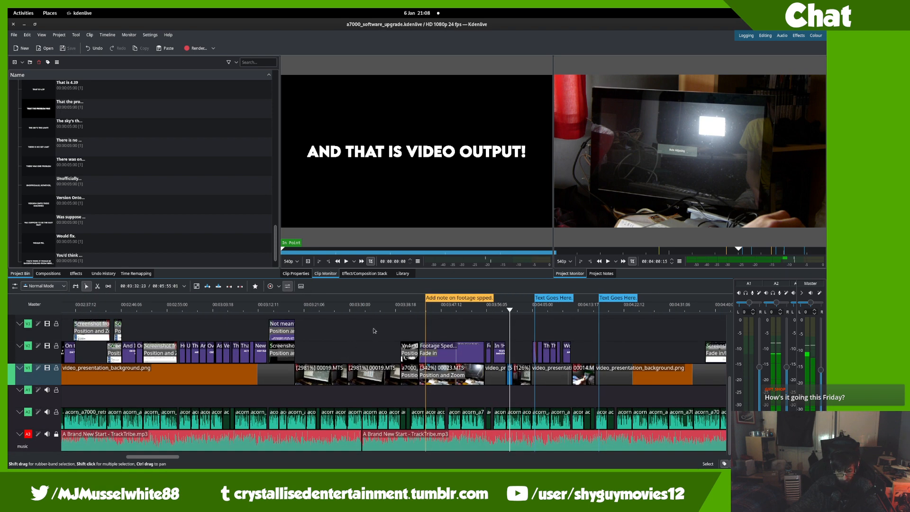
- Play the video from about 00:03:32 to the NO AMOUNT OF TROUBLESHOOTING title and look over the remaining markers on the timeline
click(374, 330)
key(space)
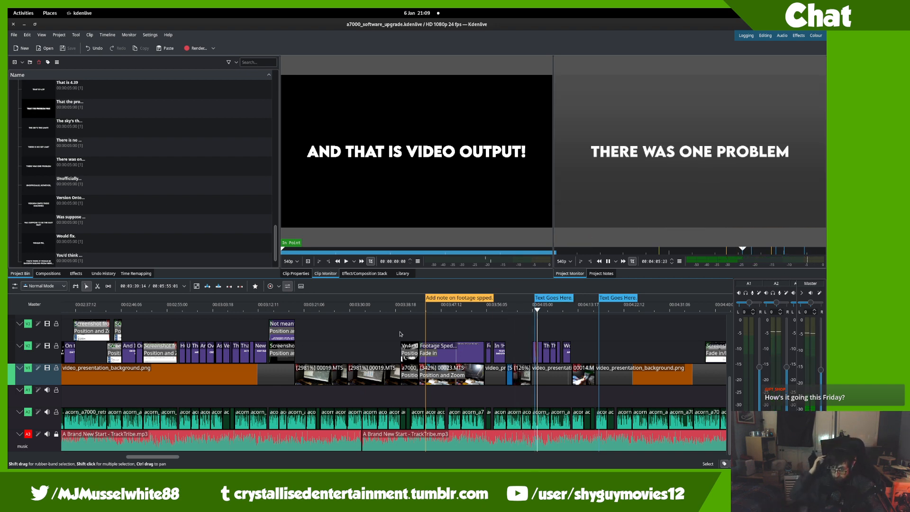
key(space)
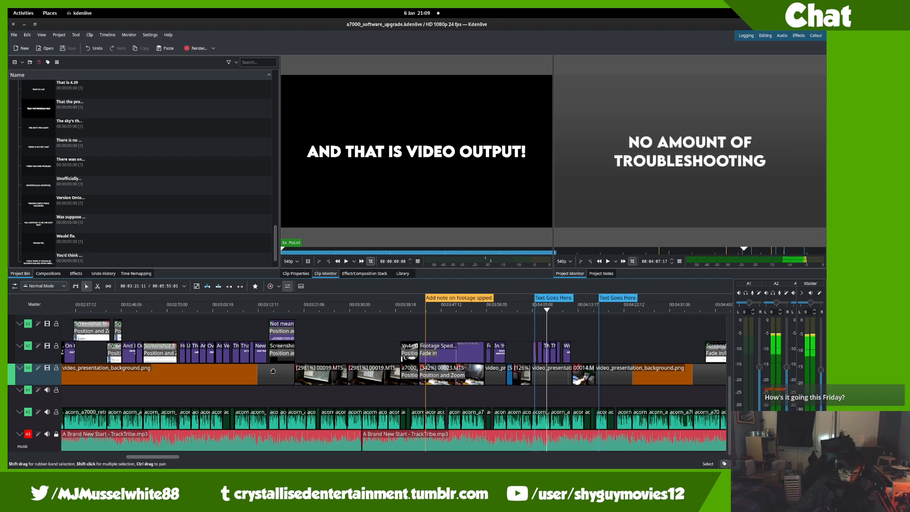
scroll(418, 337, right, 5)
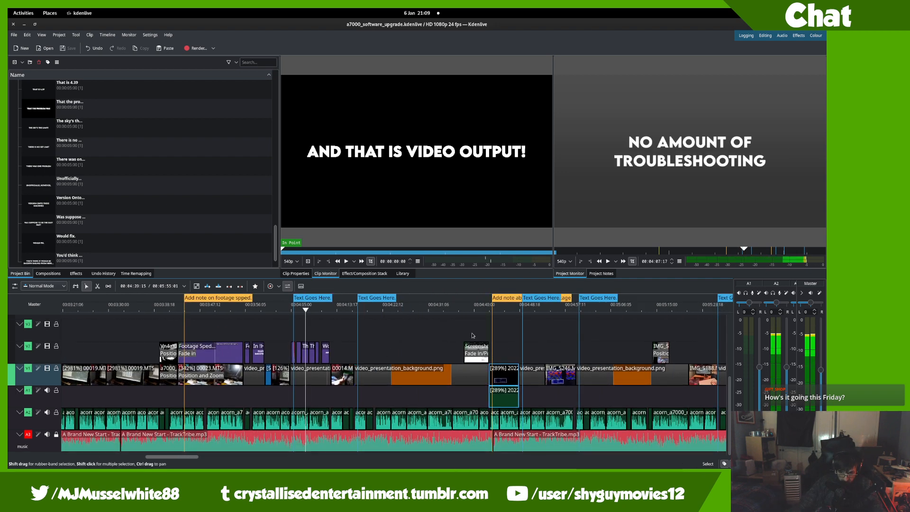
scroll(313, 330, right, 3)
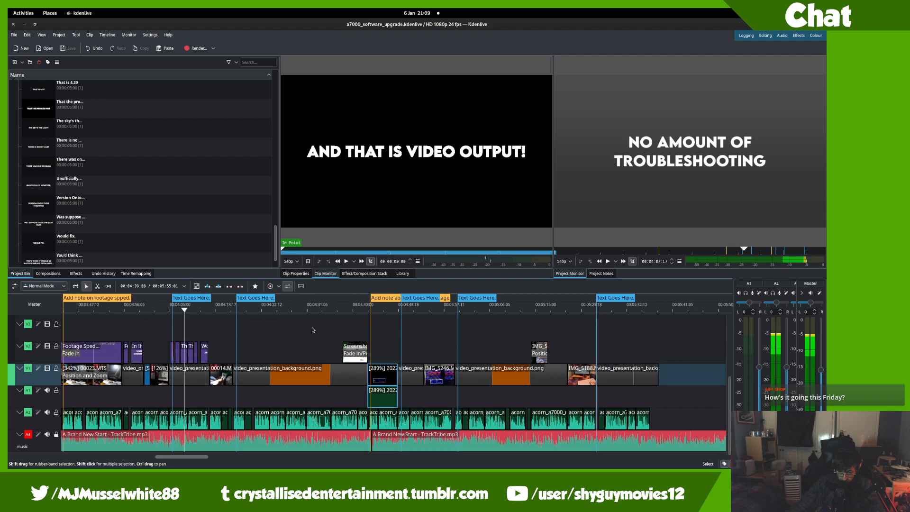
drag(375, 339, 397, 340)
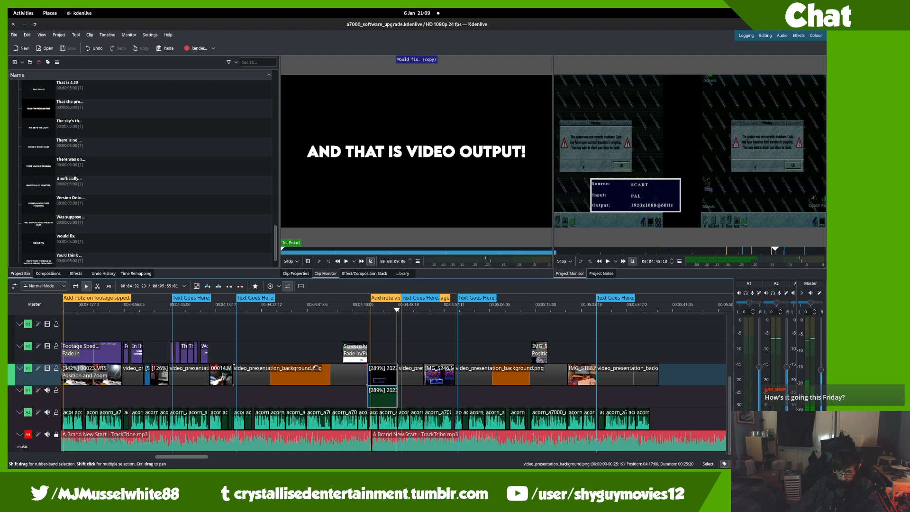
scroll(315, 367, left, 5)
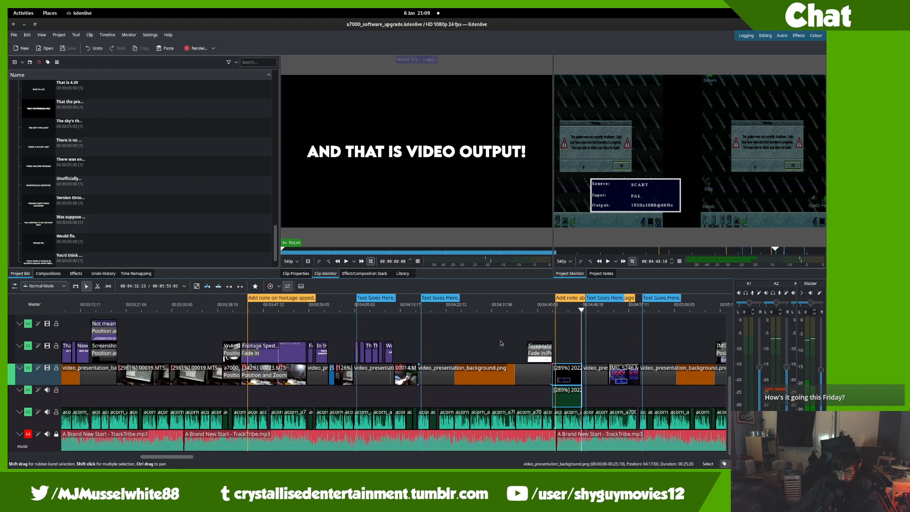
- Switch to the file manager and copy a7000_software_upgrade.kdenlive from the sequences folder into its original subfolder
key(super)
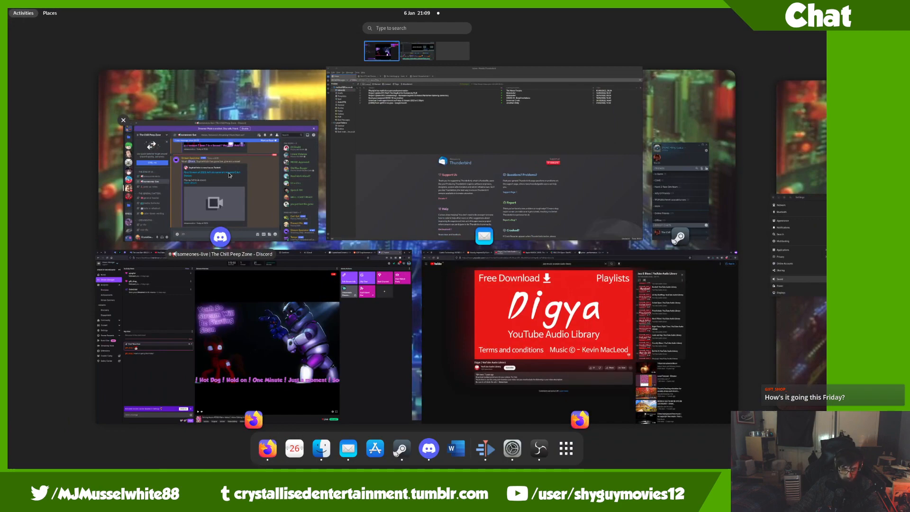
click(801, 313)
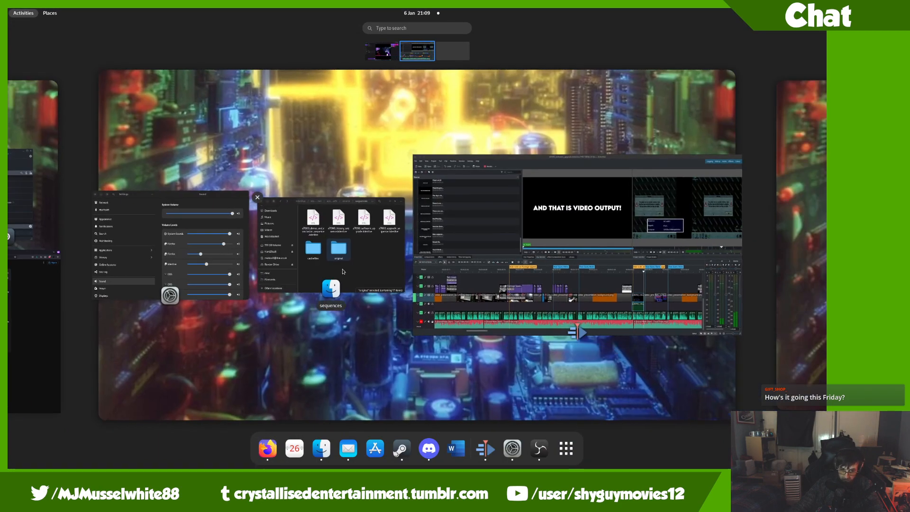
click(340, 264)
click(402, 156)
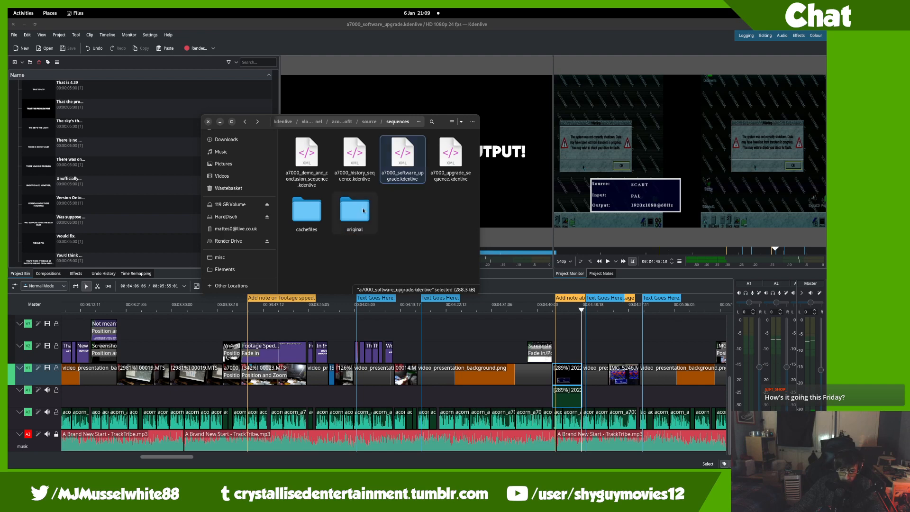
double_click(358, 210)
key(ctrl+v)
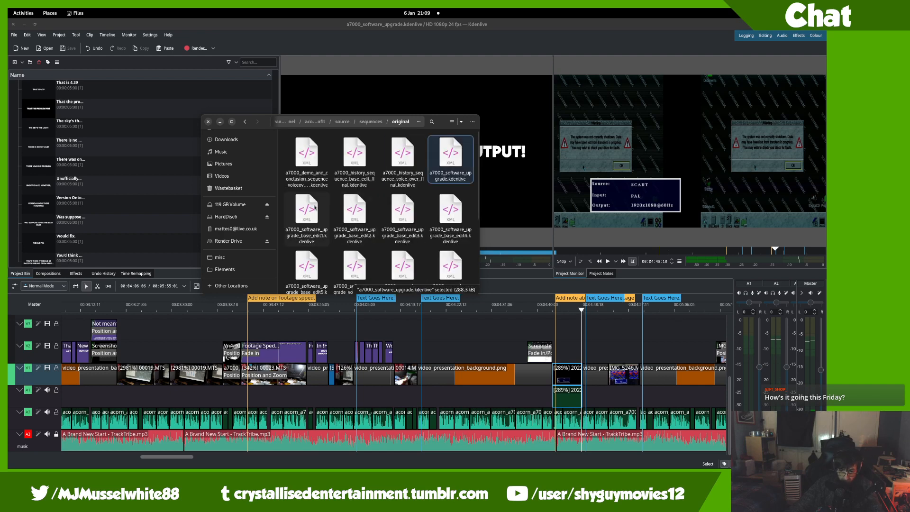
- Rename the copied project file as a7000_software_upgrade_base_edit6.kdenlive and return to the sequences folder
key(F2)
key(Right)
text(_)
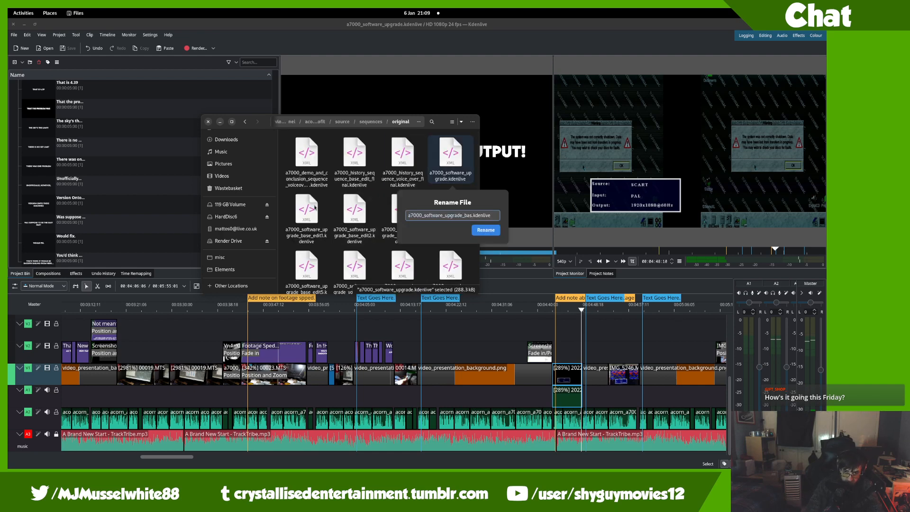
text(base_edit6)
key(Return)
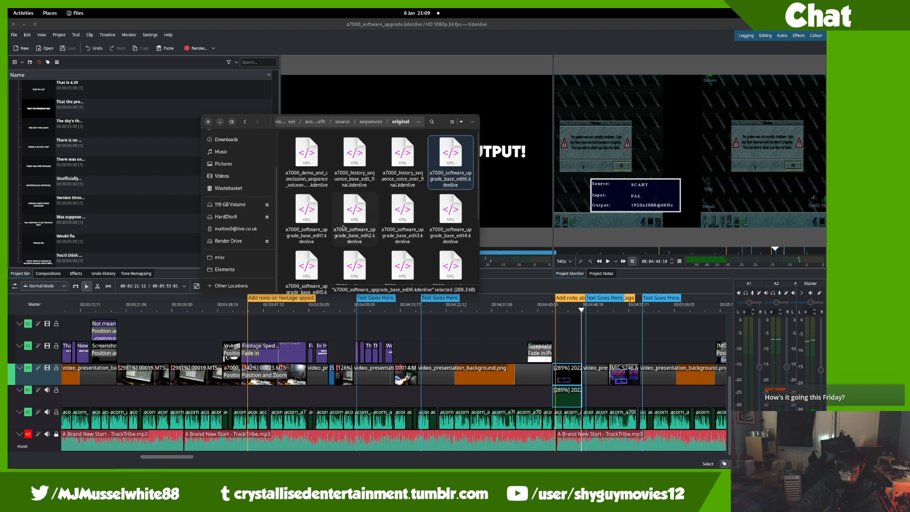
scroll(349, 220, down, 2)
key(alt+Up)
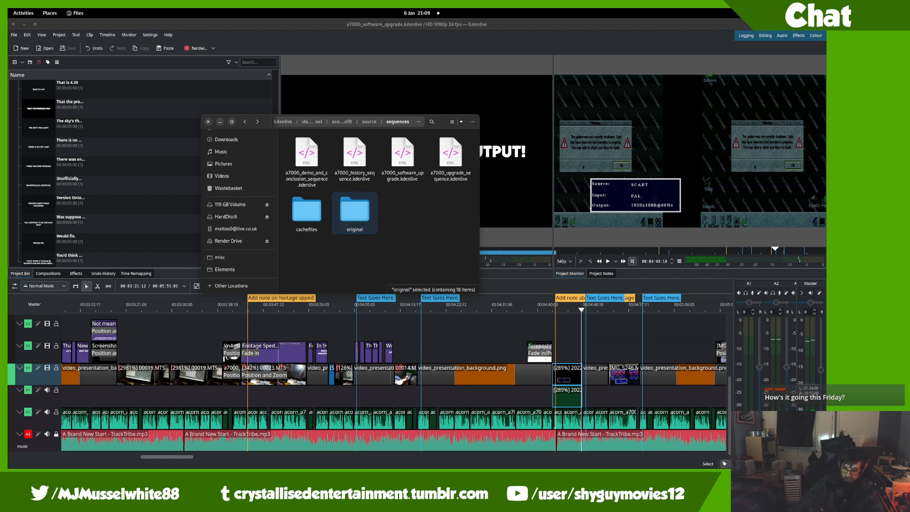
- Switch back to Kdenlive and play the narration at the start of the background clip following IMG_5246.MOV, around 00:04:59
drag(562, 330, 575, 311)
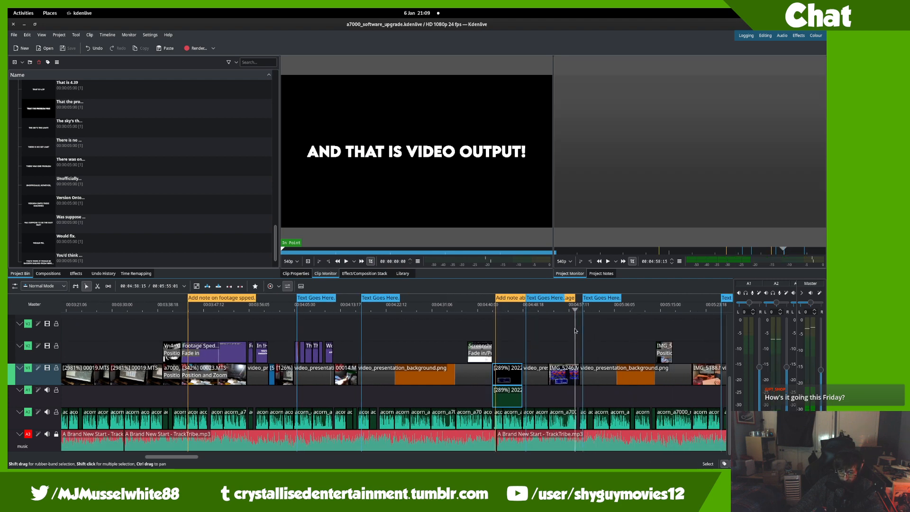
key(space)
scroll(586, 340, up, 3)
drag(589, 341, 360, 330)
click(337, 308)
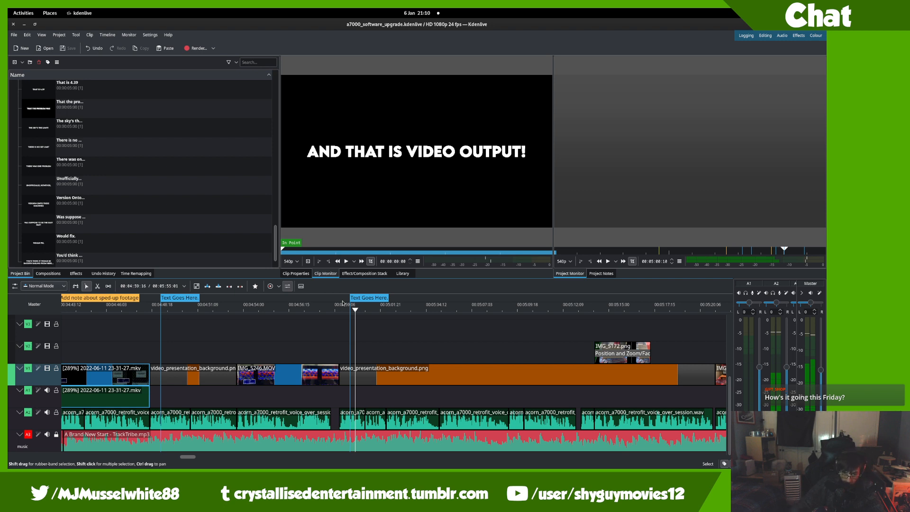
key(space)
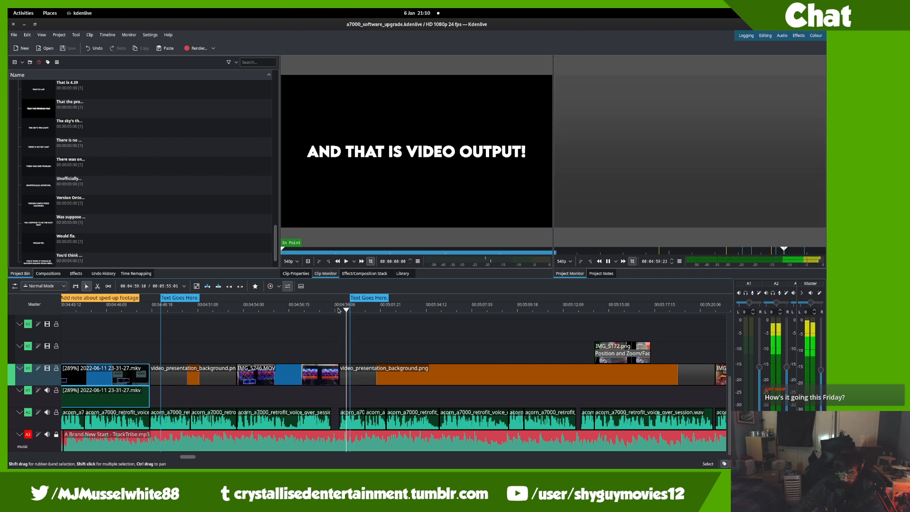
key(space)
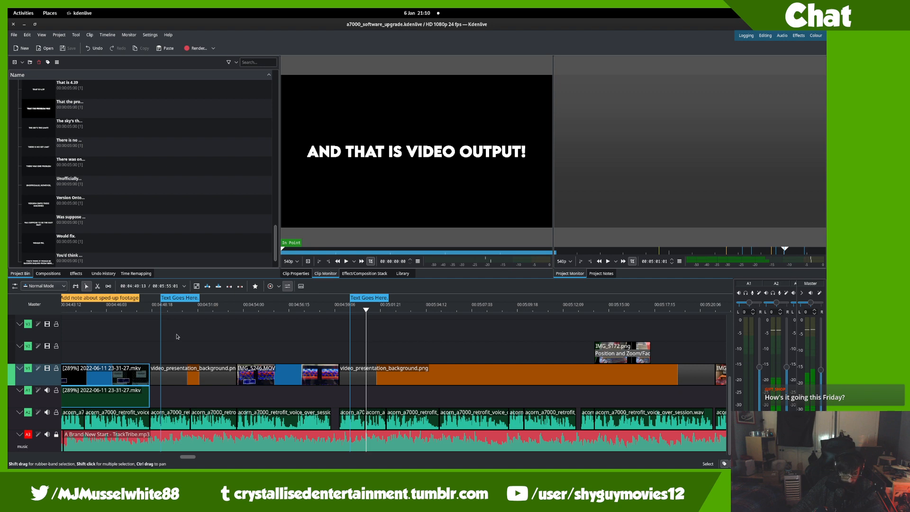
- Delete the Text Goes Here. marker at the HOWEVER... title near 00:04:05 and save the project
scroll(177, 336, up, 6)
click(310, 311)
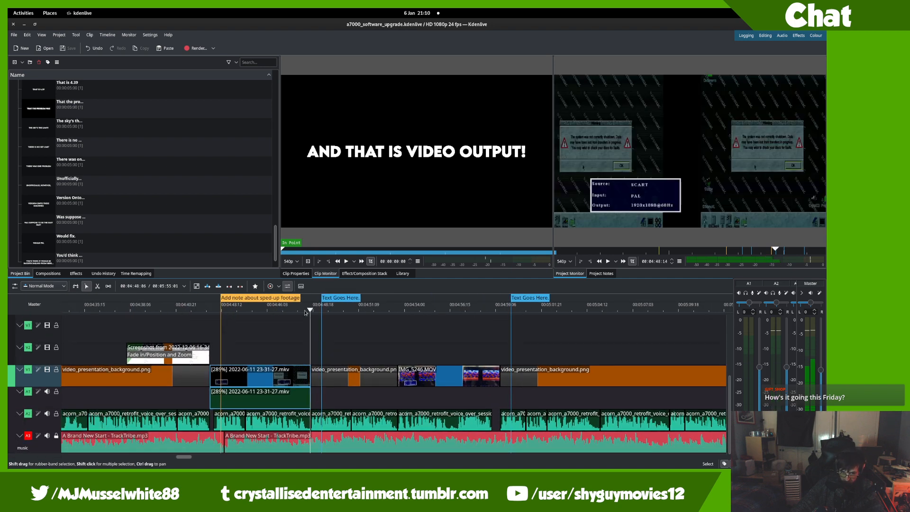
scroll(313, 314, up, 5)
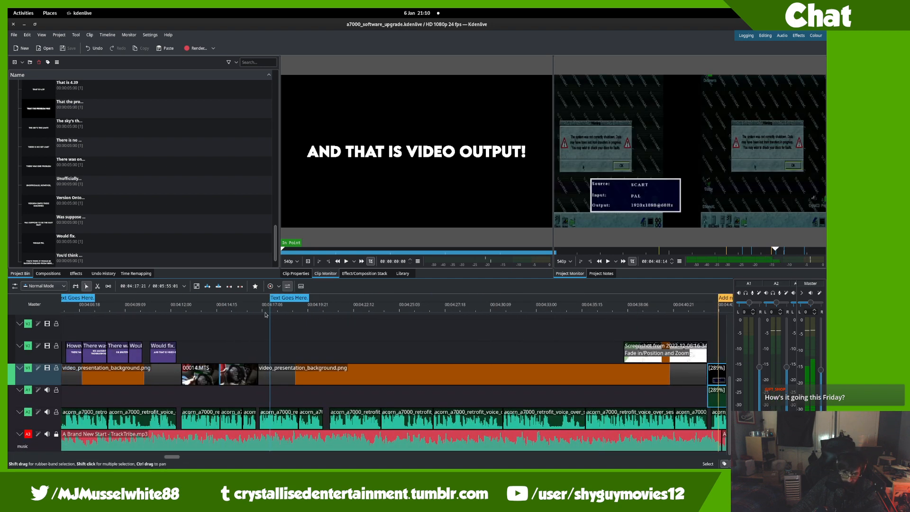
scroll(266, 314, up, 2)
click(250, 308)
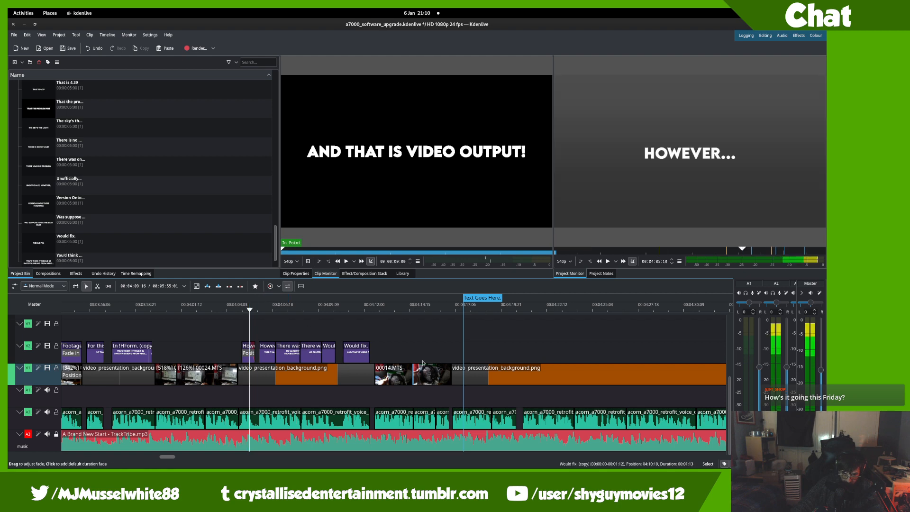
scroll(423, 363, down, 3)
key(ctrl+s)
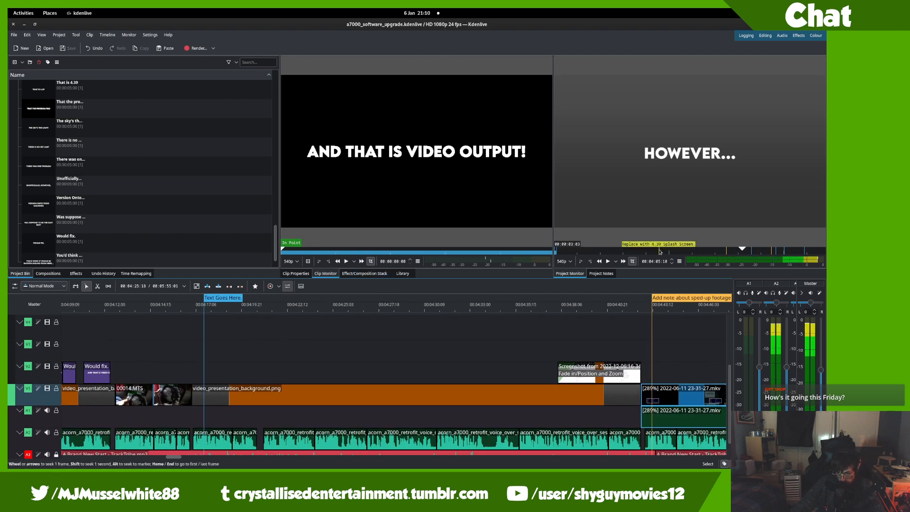
- Delete the marker about noting the footage speed at the start of the 342% sped-up 00023.MTS clip
click(726, 254)
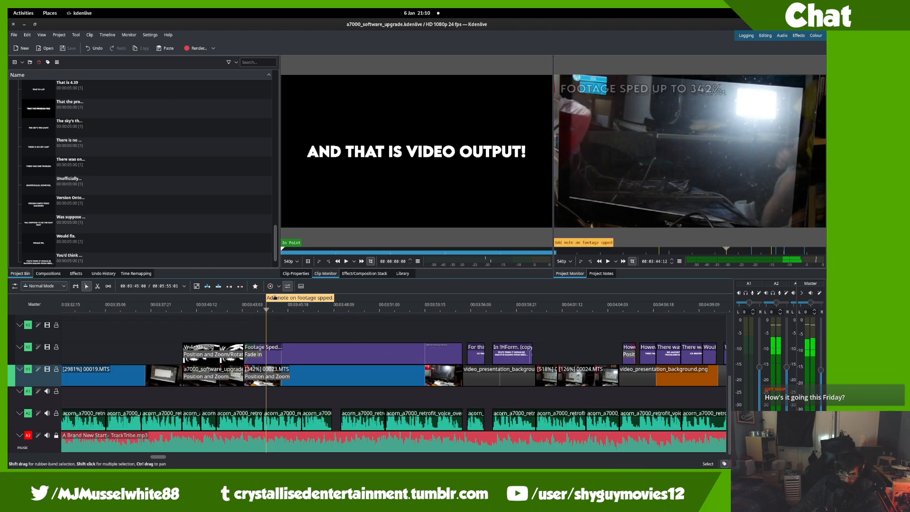
key(g)
scroll(348, 318, down, 1)
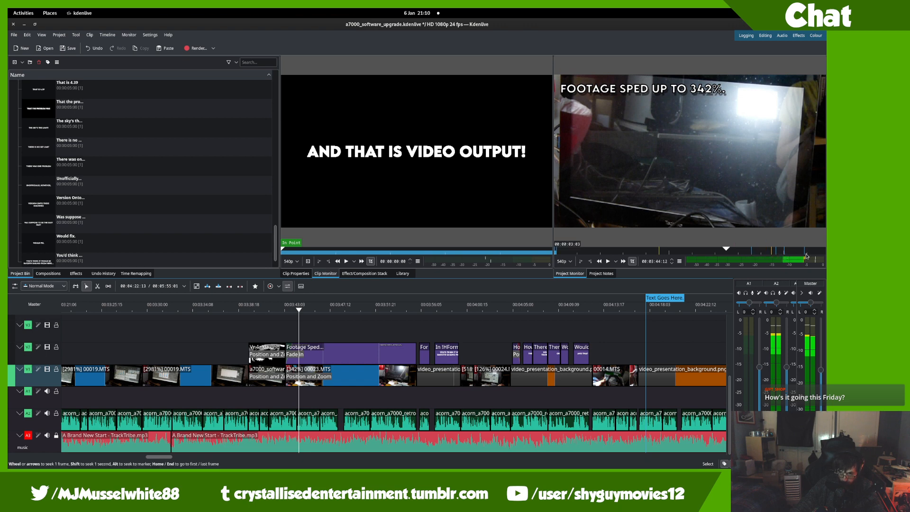
- Examine the footage at the Add note about sped-up footage marker and the clips following it up to about 00:04:53
drag(596, 374, 9, 412)
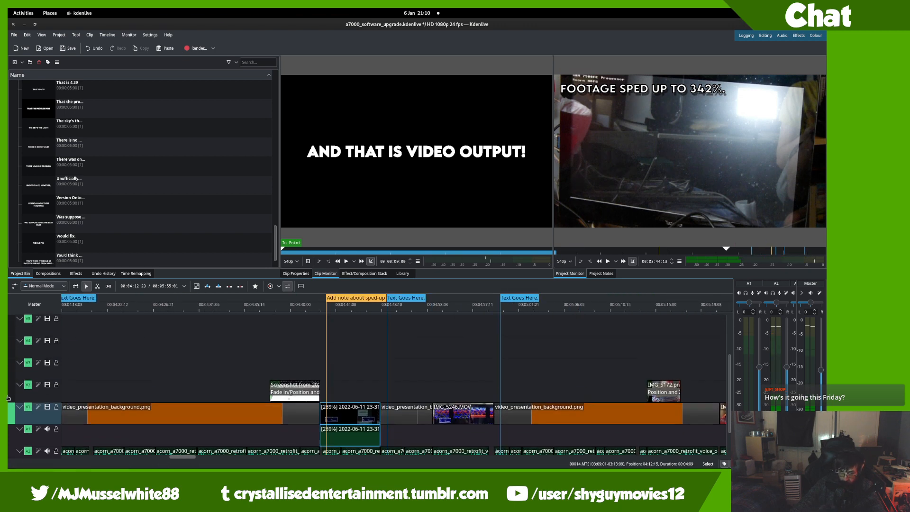
drag(74, 371, 248, 352)
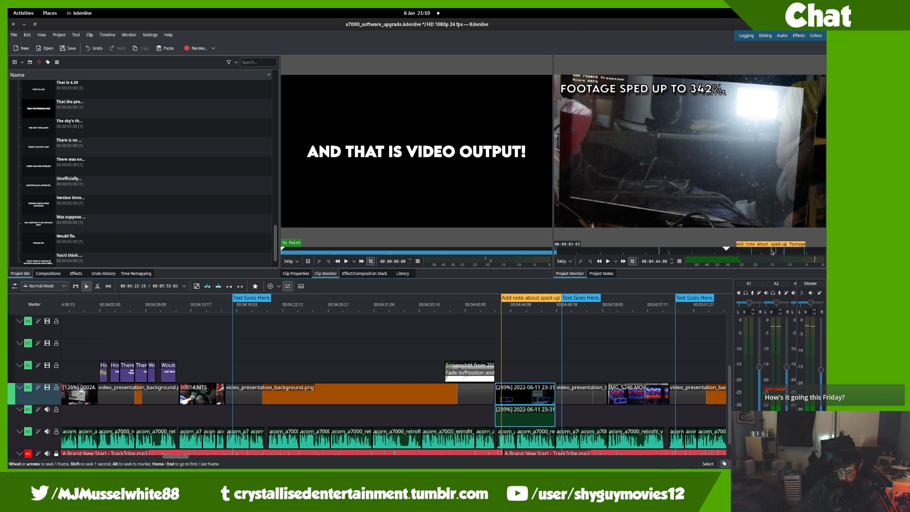
click(772, 251)
drag(602, 358, 499, 354)
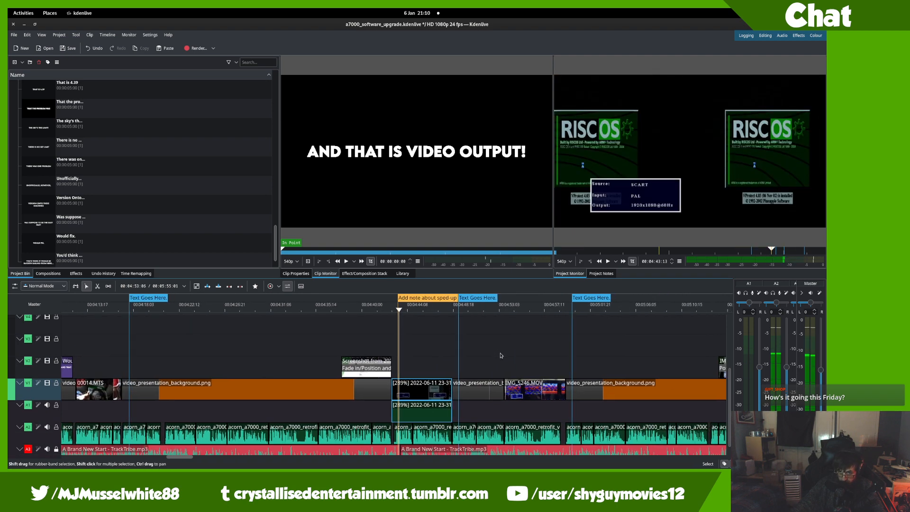
drag(641, 368, 267, 322)
drag(178, 311, 257, 337)
drag(638, 313, 595, 314)
drag(316, 375, 323, 376)
ctrl+scroll(323, 376, down, 1)
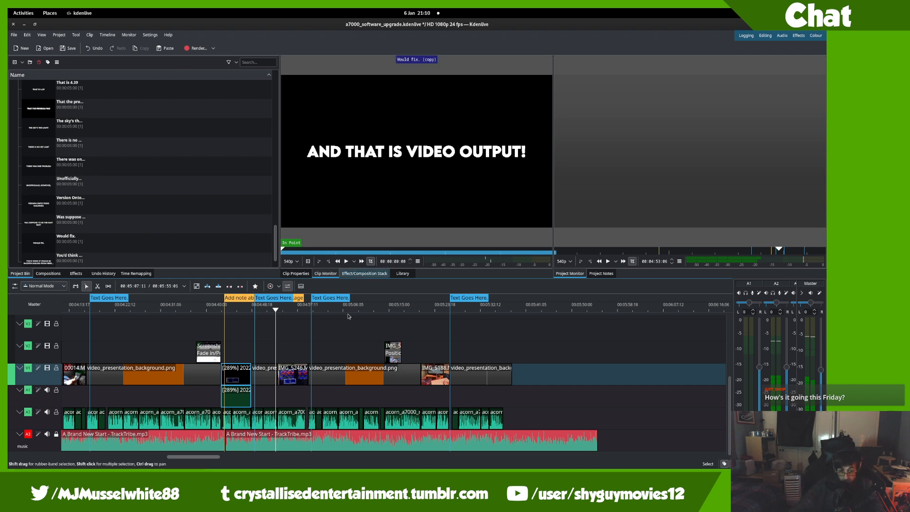
- Look over the timeline from the Replace with 4.39 Splash Screen. marker to the last background clip for remaining markers and missing titles
scroll(571, 307, up, 10)
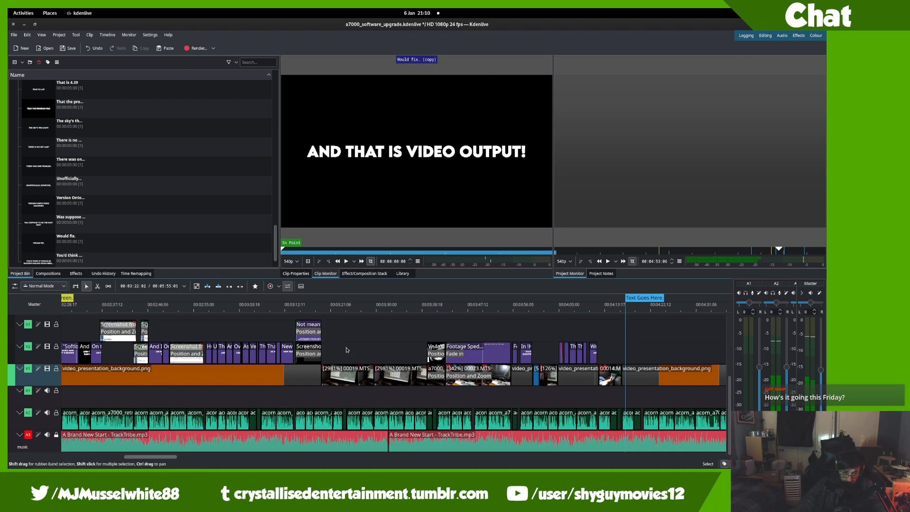
scroll(346, 349, up, 8)
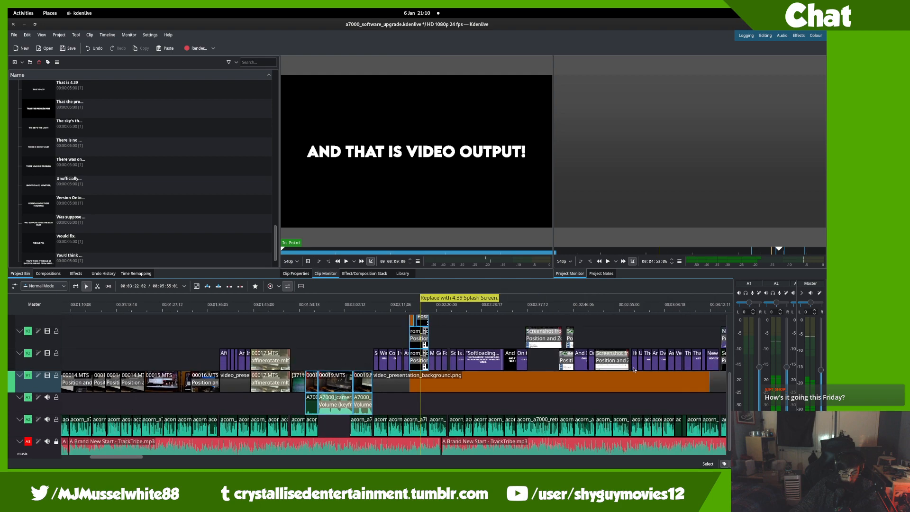
scroll(304, 323, down, 4)
scroll(233, 308, down, 10)
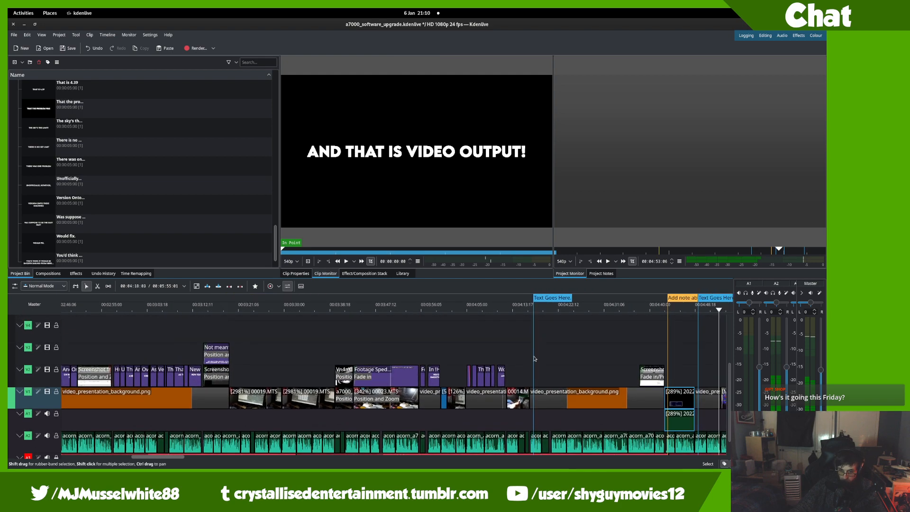
drag(521, 381, 504, 382)
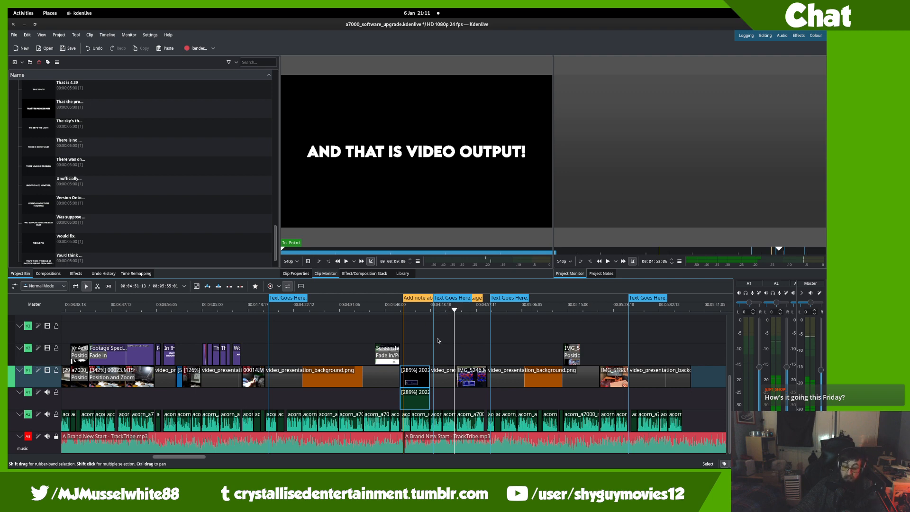
drag(440, 336, 335, 350)
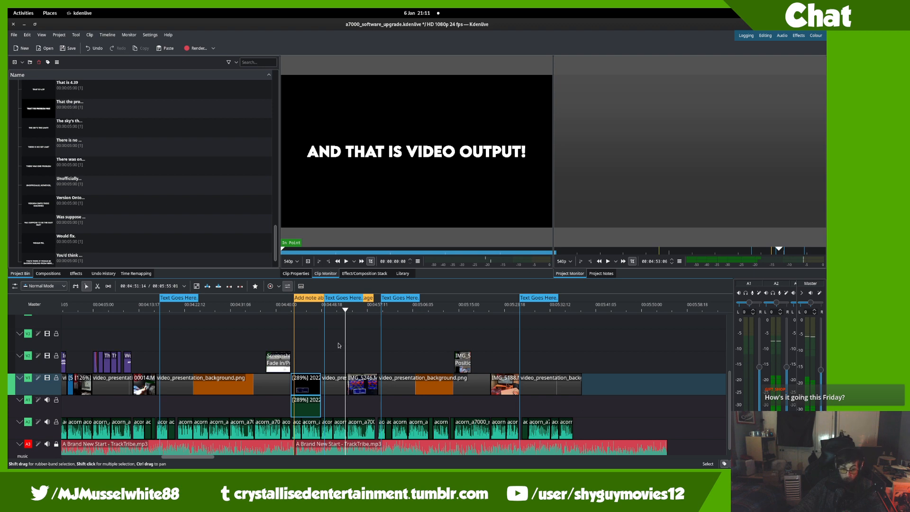
drag(338, 345, 387, 313)
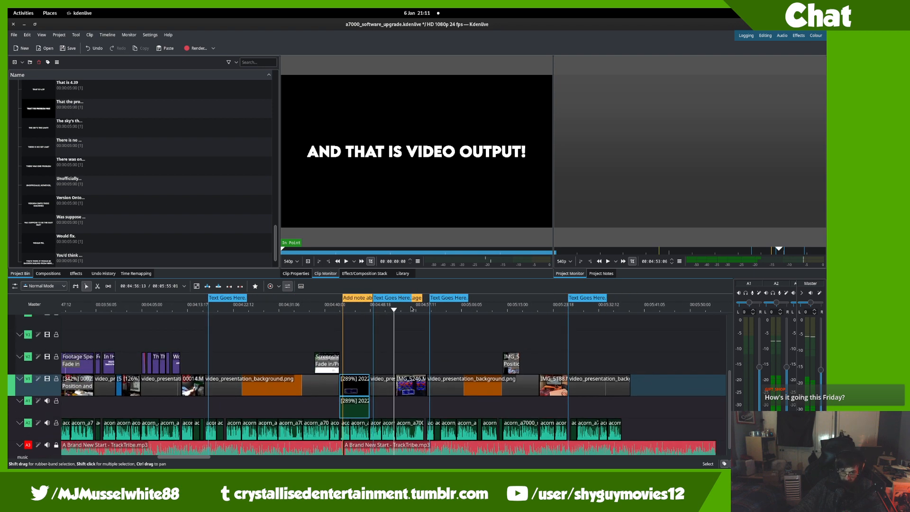
ctrl+scroll(379, 358, up, 2)
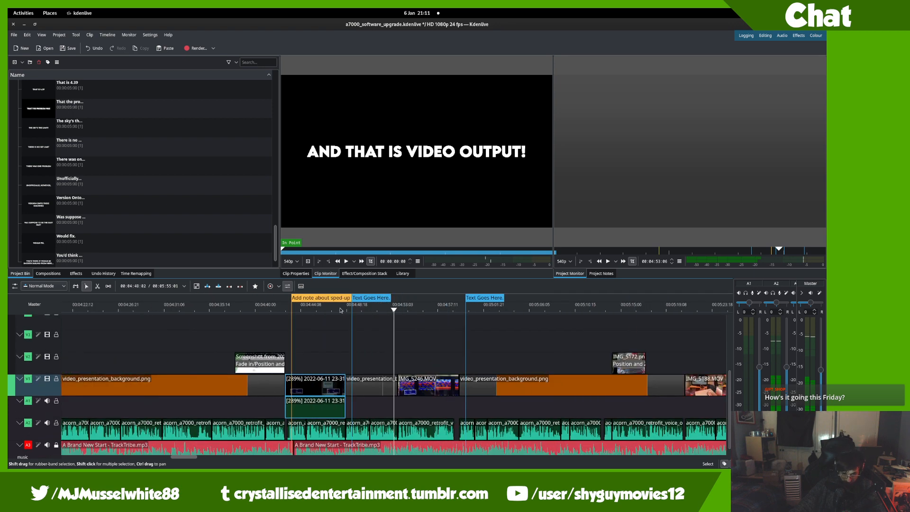
click(358, 299)
ctrl+scroll(372, 381, up, 4)
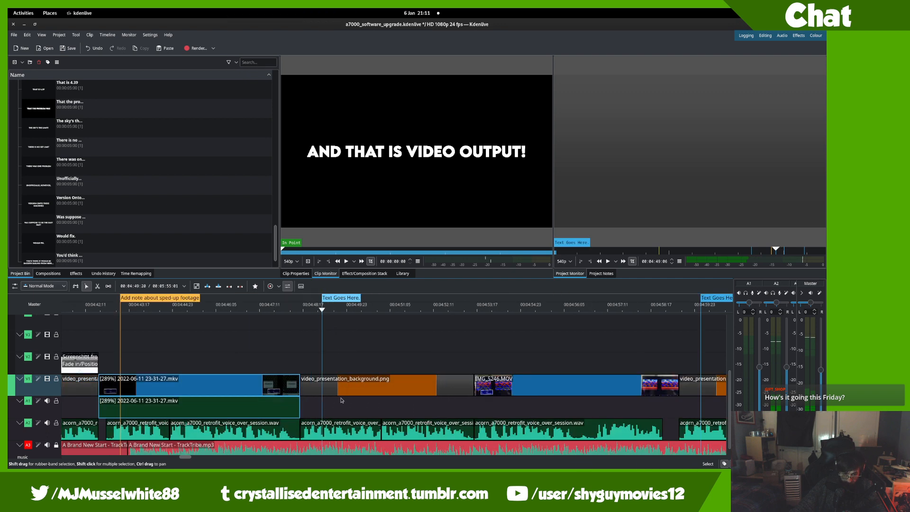
click(264, 316)
key(space)
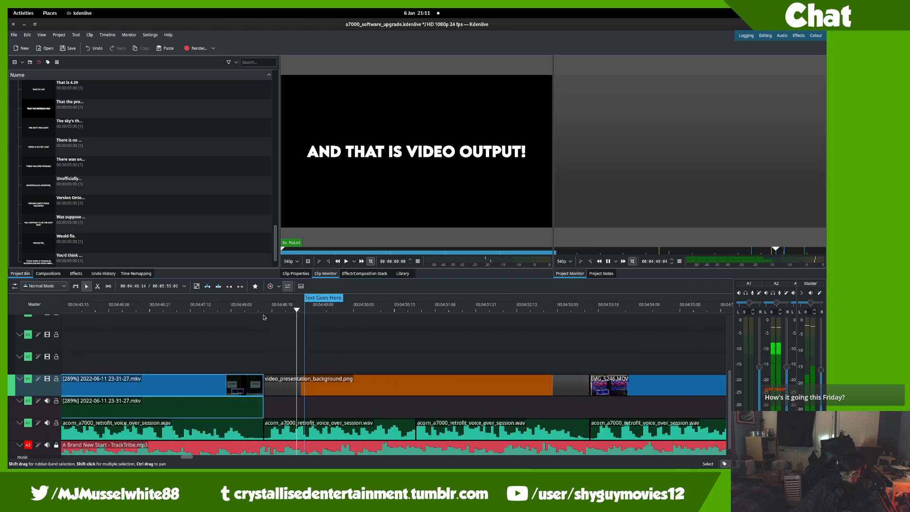
key(space)
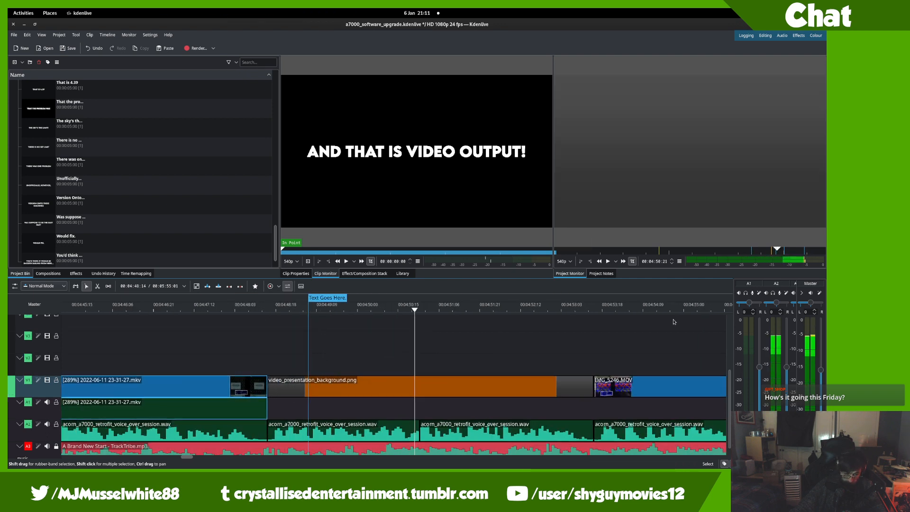
- Park the playhead at about 00:04:18, just after the Text Goes Here. marker on the background clip following 00014.MTS
scroll(427, 341, up, 6)
scroll(427, 327, up, 8)
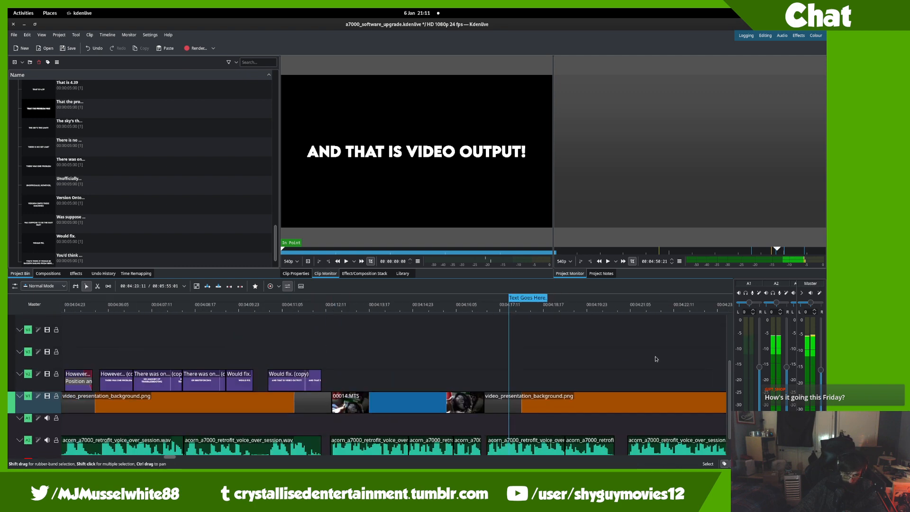
click(407, 311)
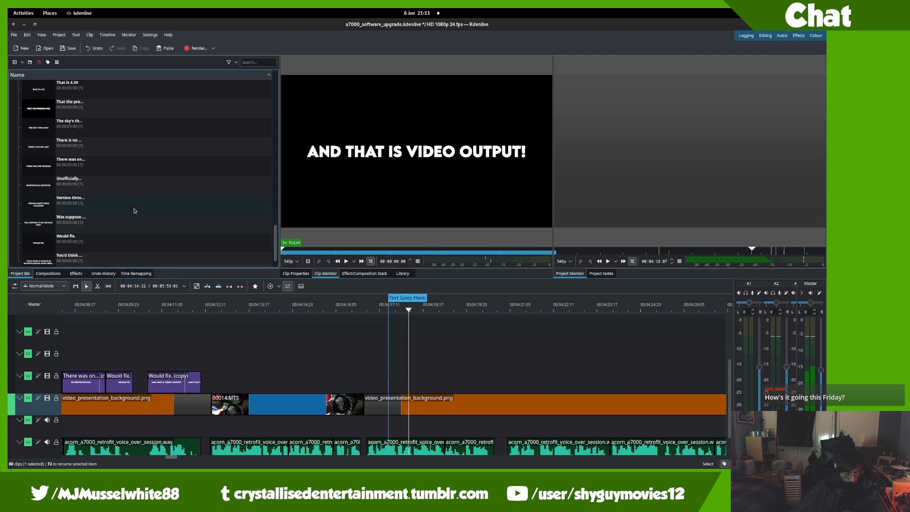
- Duplicate the "And that is video output!" title and place the copy above the background clip's start at about 00:04:17:02, playing the narration against it
scroll(135, 210, up, 10)
right_click(138, 226)
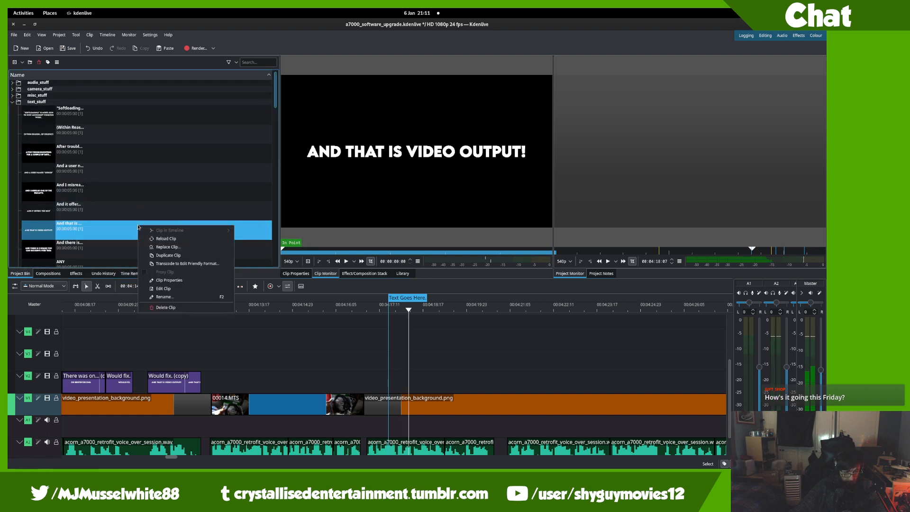
click(166, 255)
drag(166, 252, 368, 407)
drag(379, 389, 368, 340)
key(space)
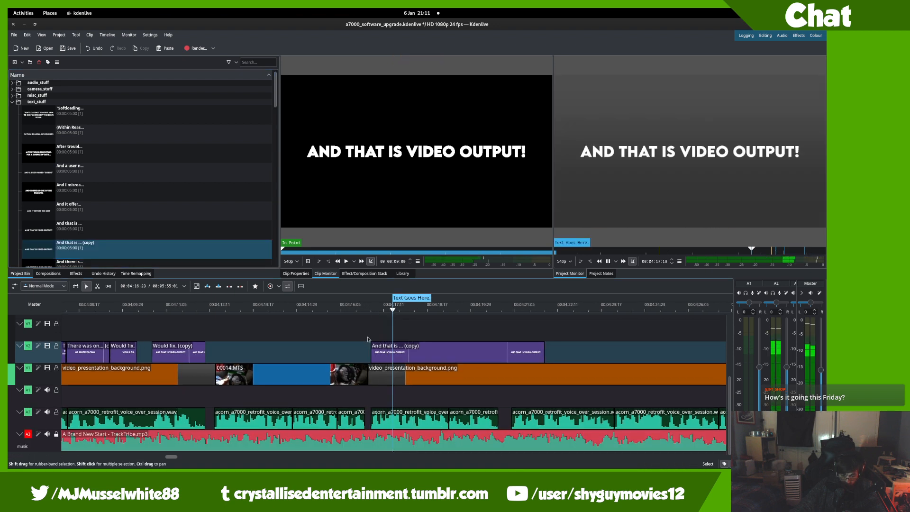
key(space)
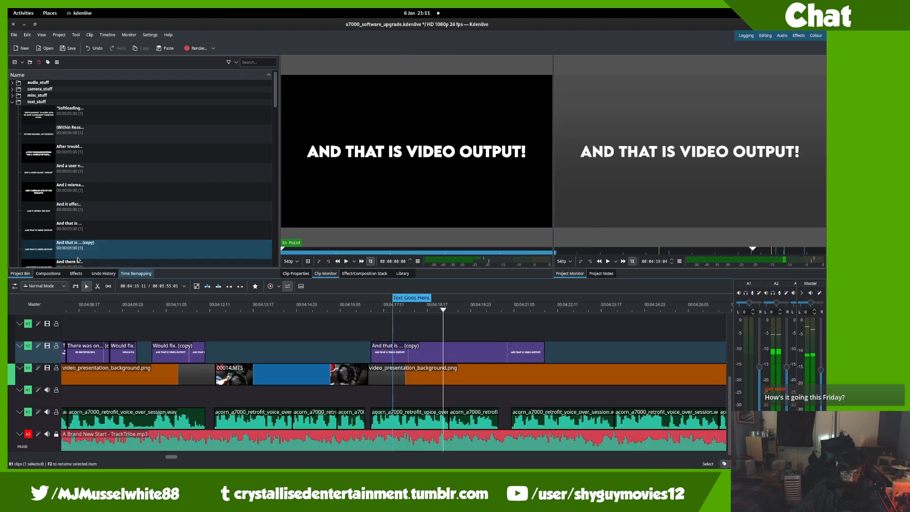
- Reword the placed title copy as "AND IF THE VIDEO OUTPUTS", centred horizontally in the frame, and duplicate the reworded title in the bin
double_click(78, 244)
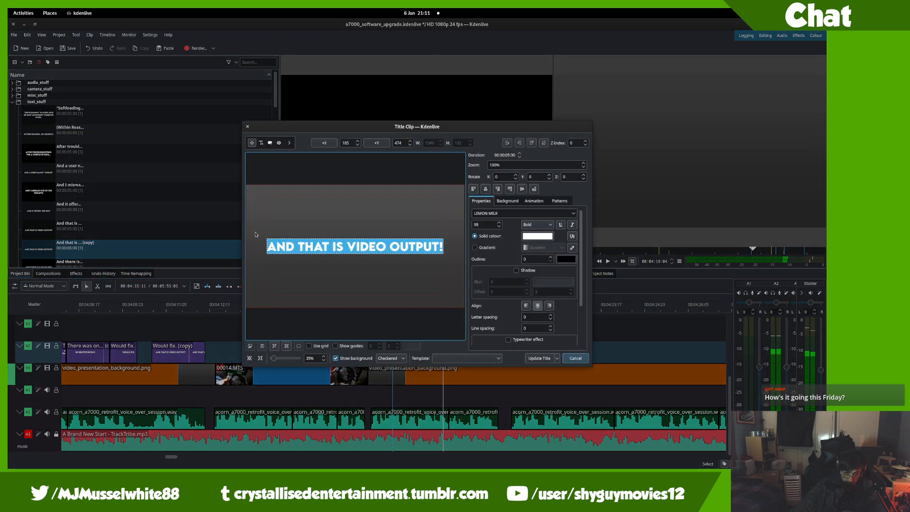
text(AND IF THE C)
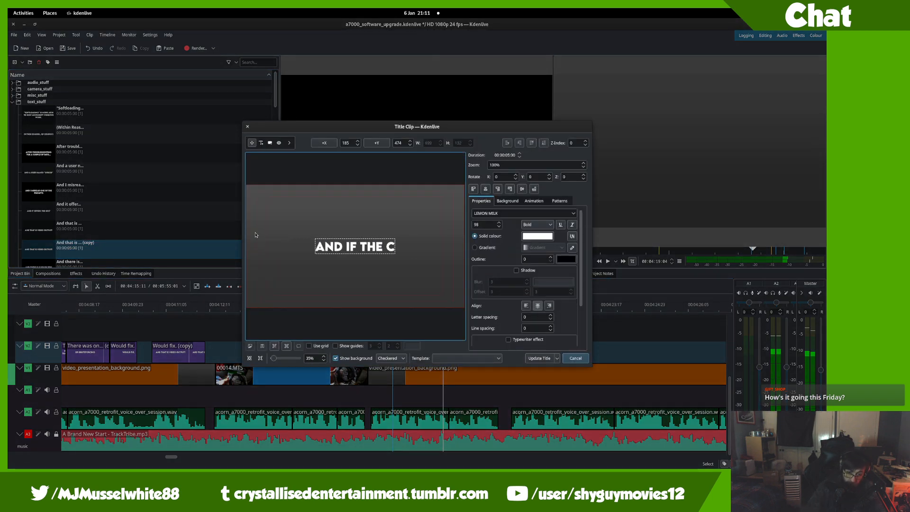
key(BackSpace)
text(VIDEO OUTPUTS)
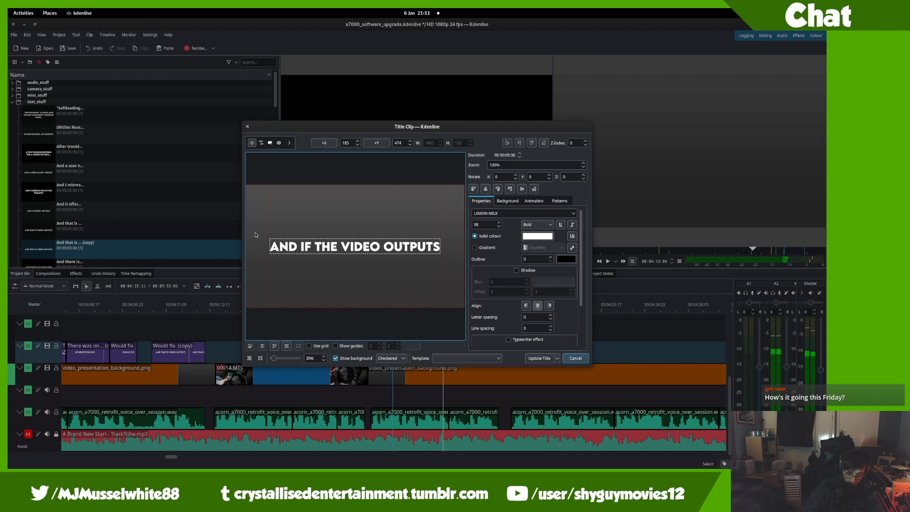
click(255, 235)
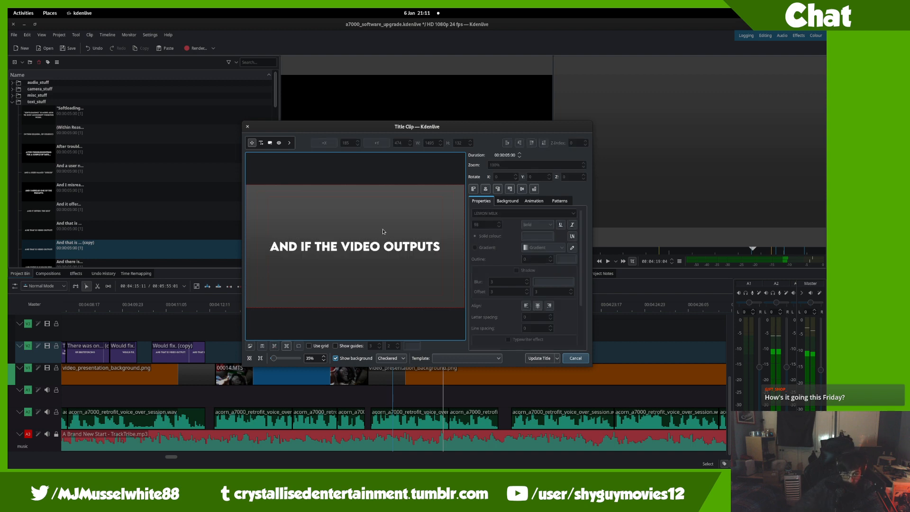
click(489, 190)
click(537, 358)
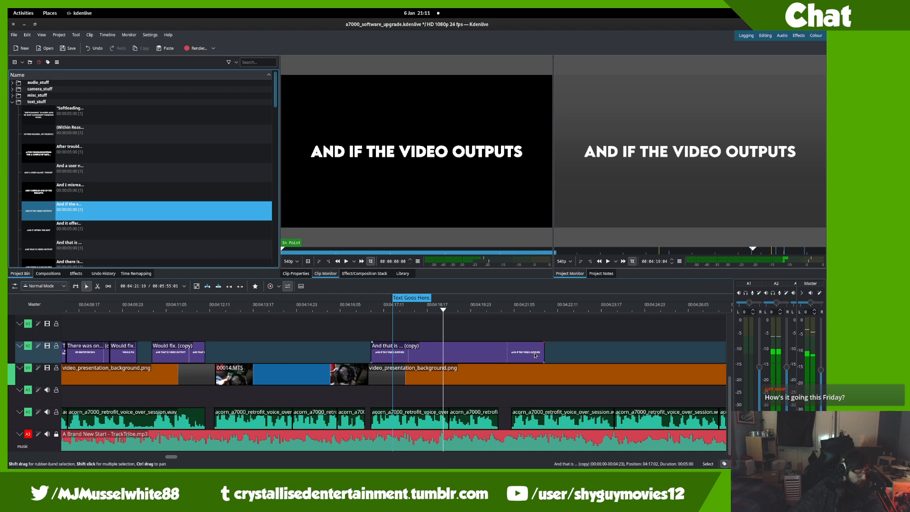
right_click(157, 207)
click(189, 235)
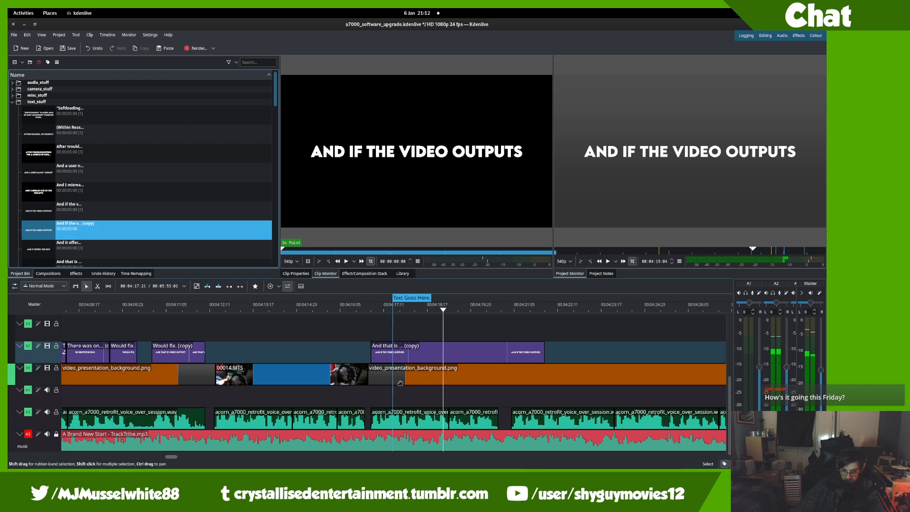
- Trim the end of the title above the background clip's start to about 00:04:18:03, timing it by playing the narration
drag(401, 354, 409, 310)
scroll(439, 363, up, 2)
scroll(438, 363, down, 3)
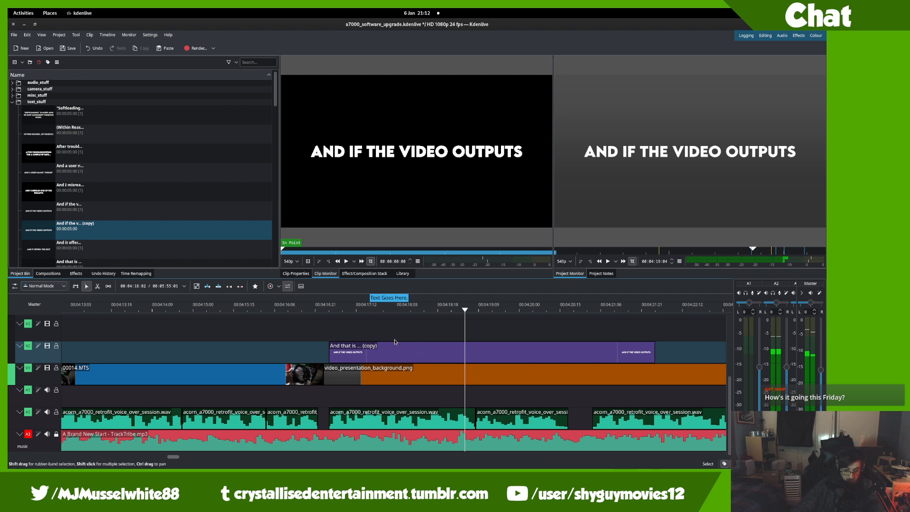
click(325, 311)
key(space)
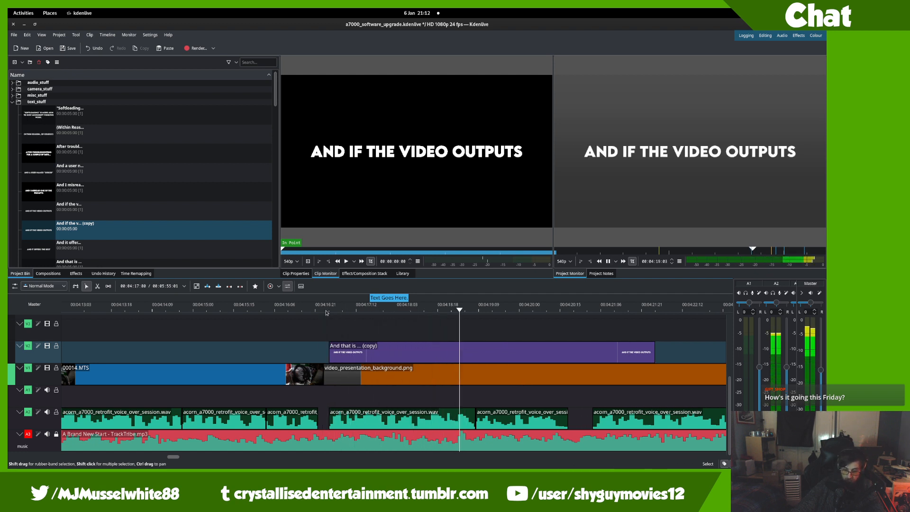
key(space)
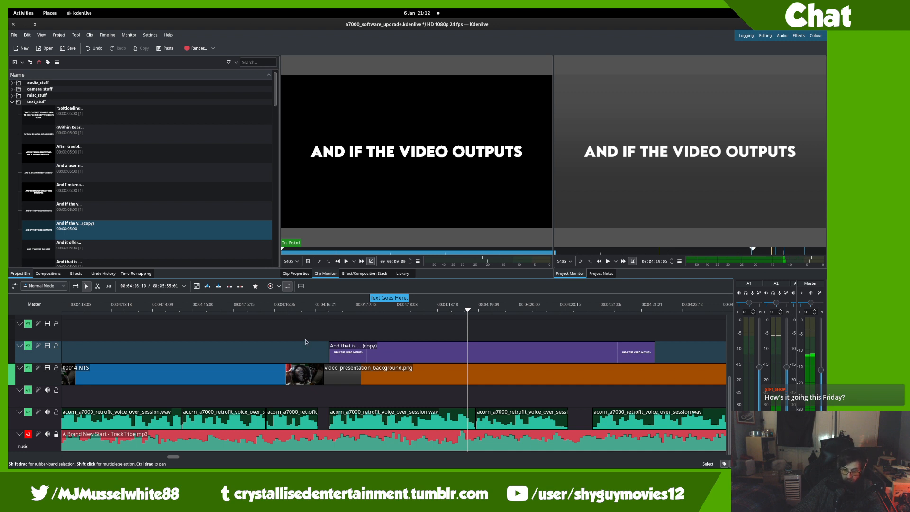
click(261, 338)
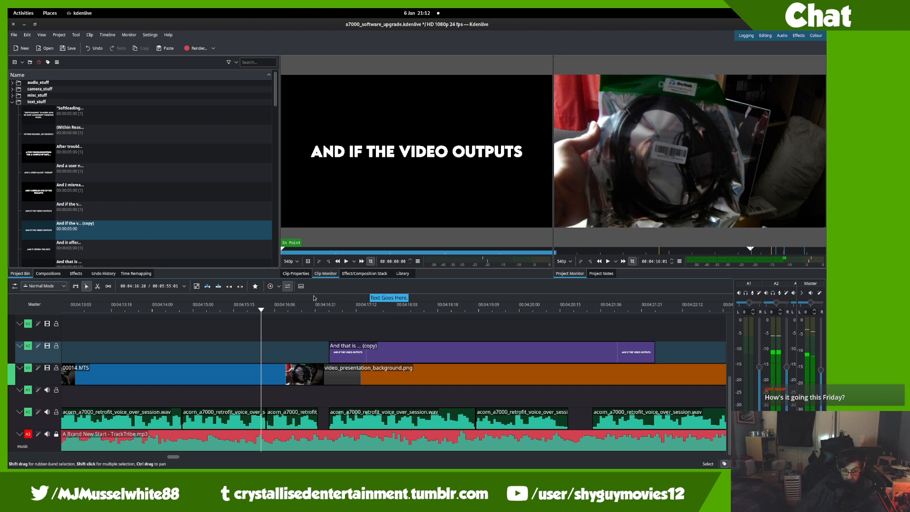
key(space)
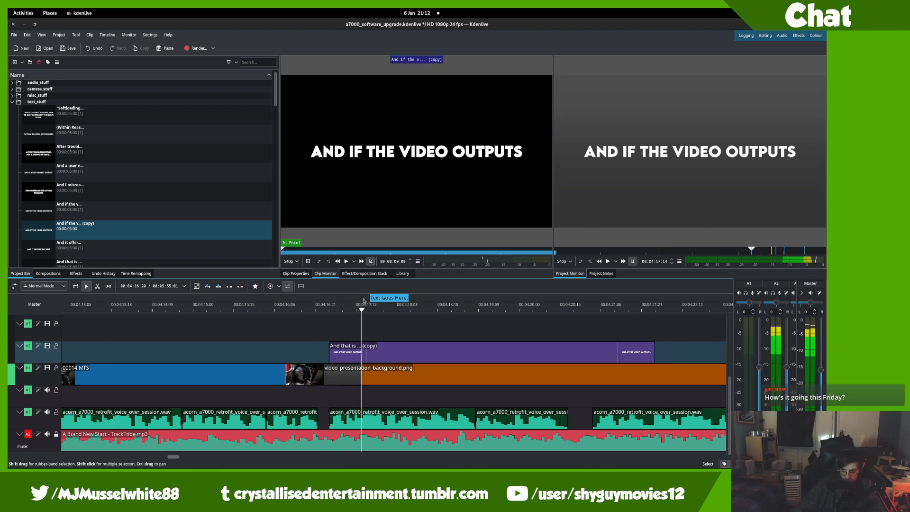
click(323, 308)
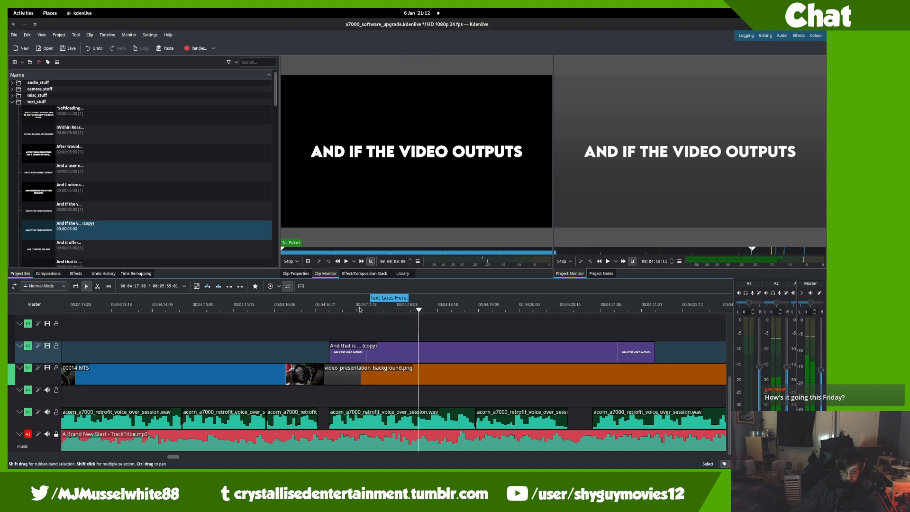
drag(360, 309, 401, 314)
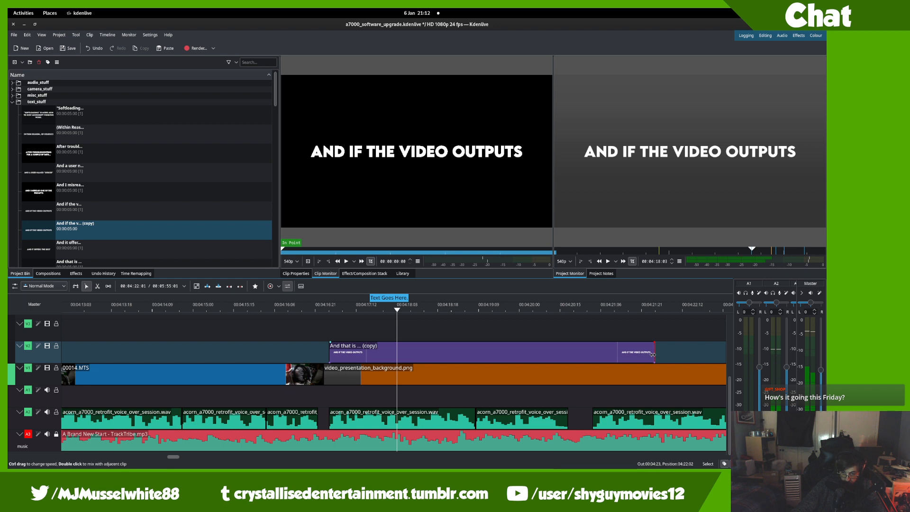
drag(653, 355, 341, 345)
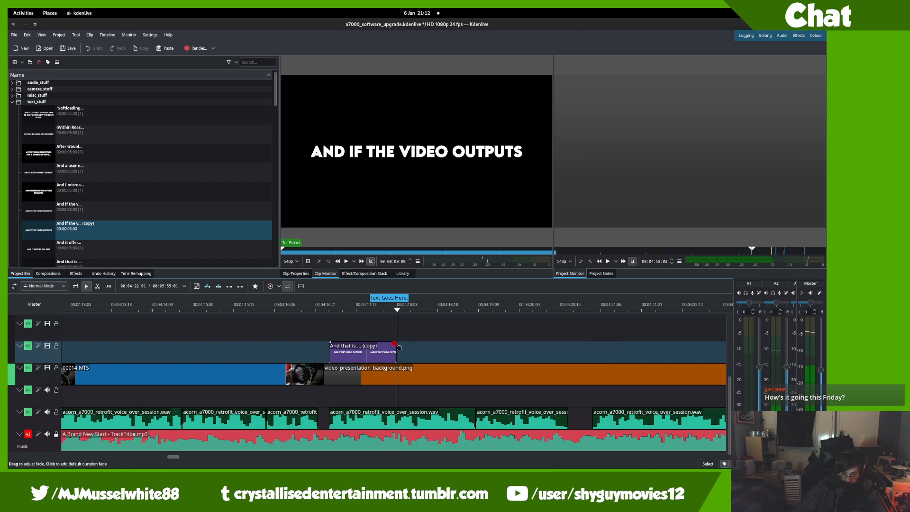
- Play the narration following the trimmed title up to about 00:04:19:01 and save the project
key(space)
drag(399, 311, 401, 314)
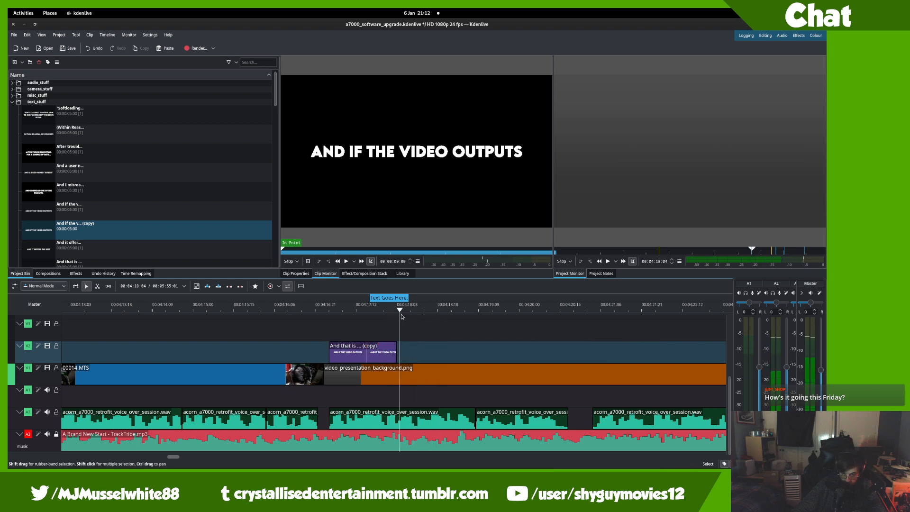
key(space)
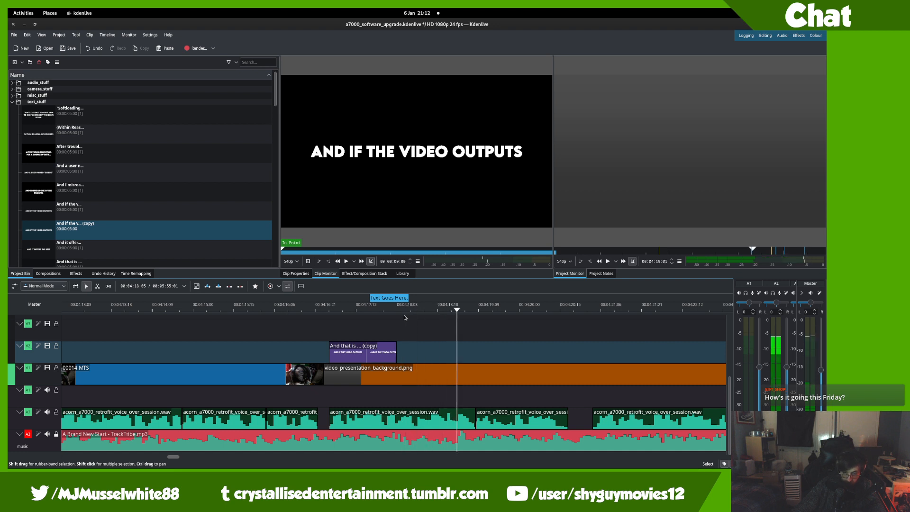
key(ctrl+s)
right_click(184, 239)
click(213, 268)
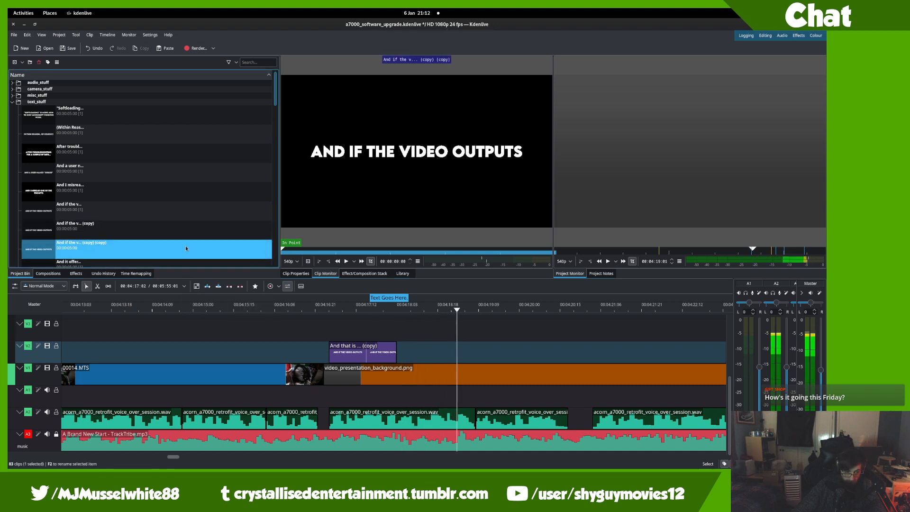
click(195, 231)
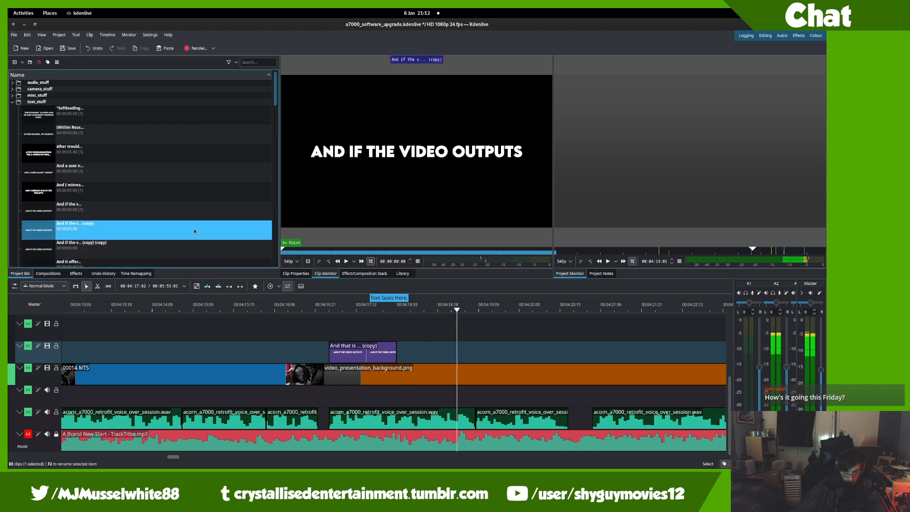
click(191, 245)
key(Delete)
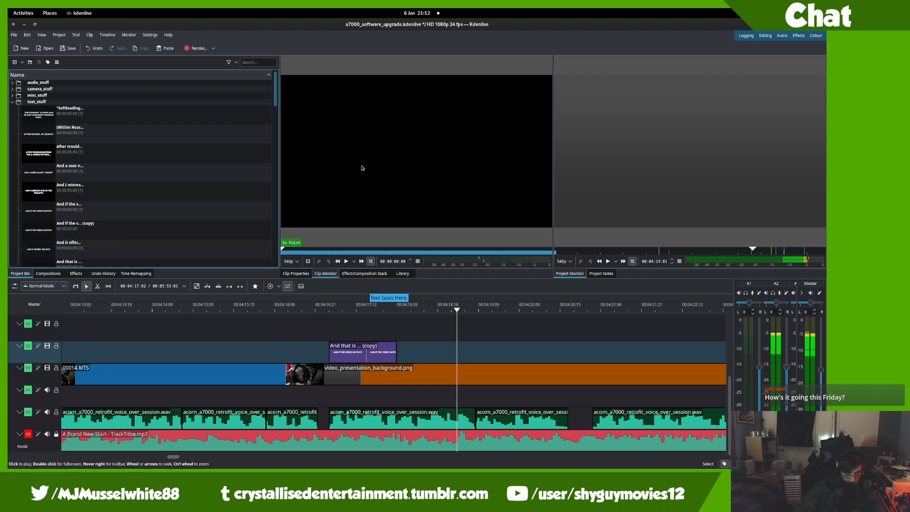
- Place the "And if the v... (copy)" title directly after the trimmed one and cut off everything past about 00:04:19:07
drag(165, 224, 388, 352)
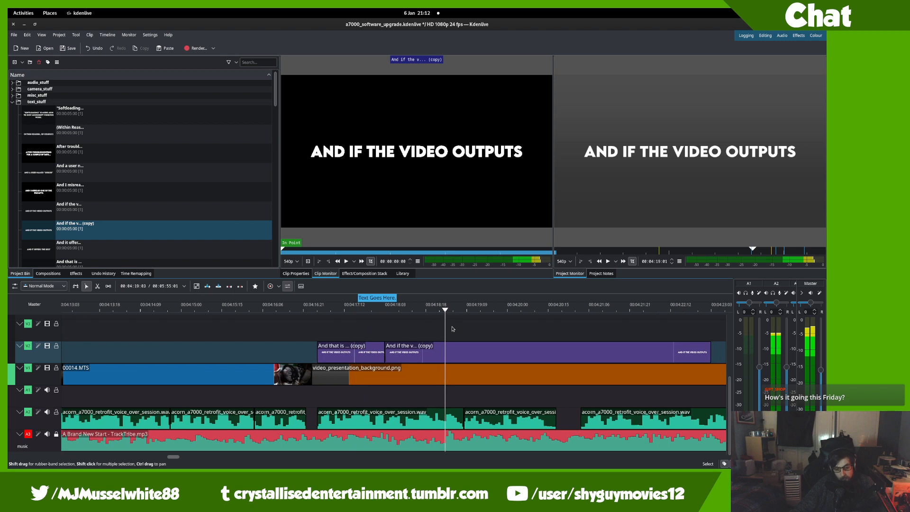
key(x)
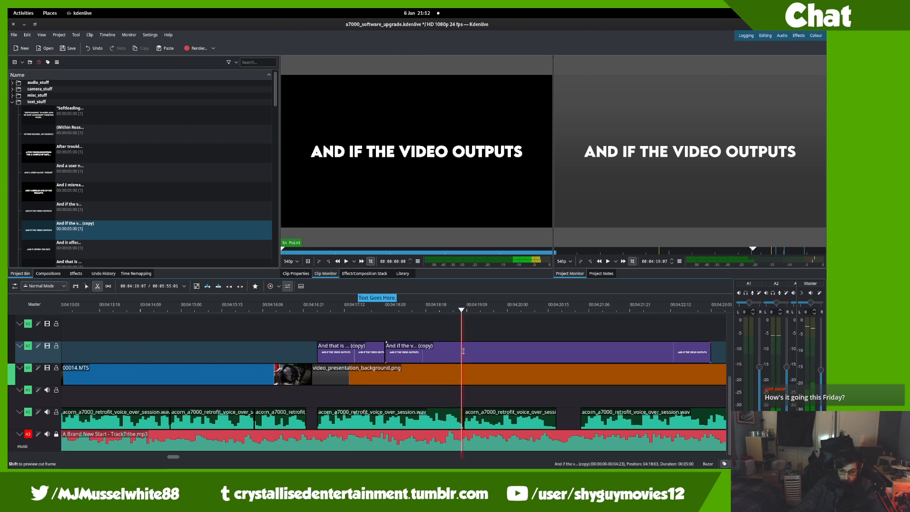
key(s)
click(475, 347)
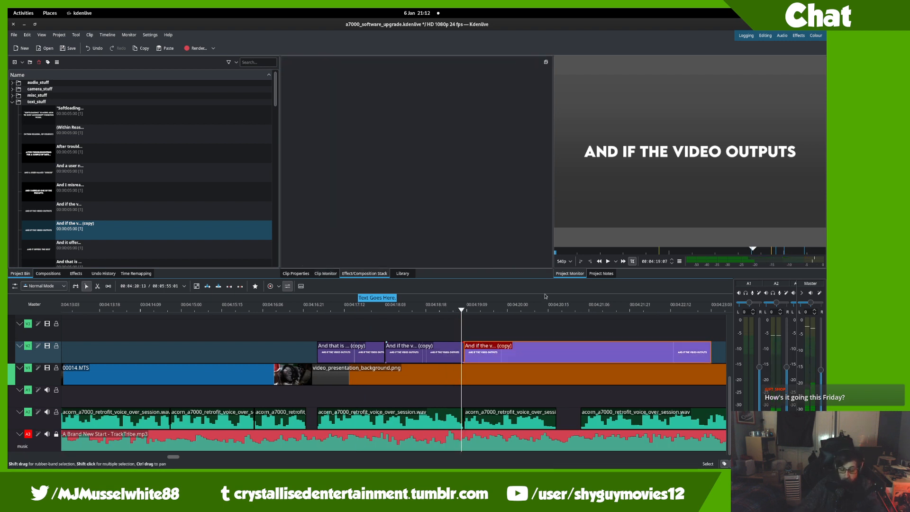
key(Delete)
- Play the narration over the background clip from about 00:04:19 to 00:04:30 and look over the timeline around the two new titles
key(space)
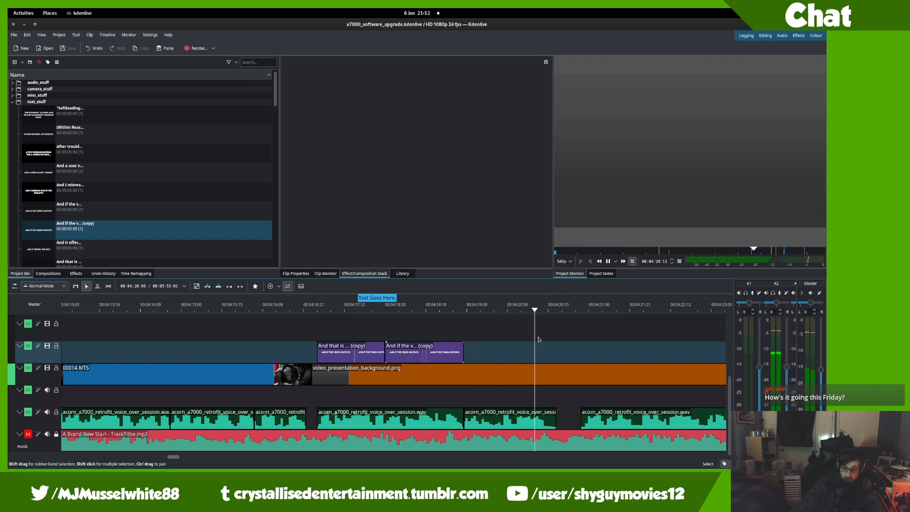
drag(537, 339, 383, 332)
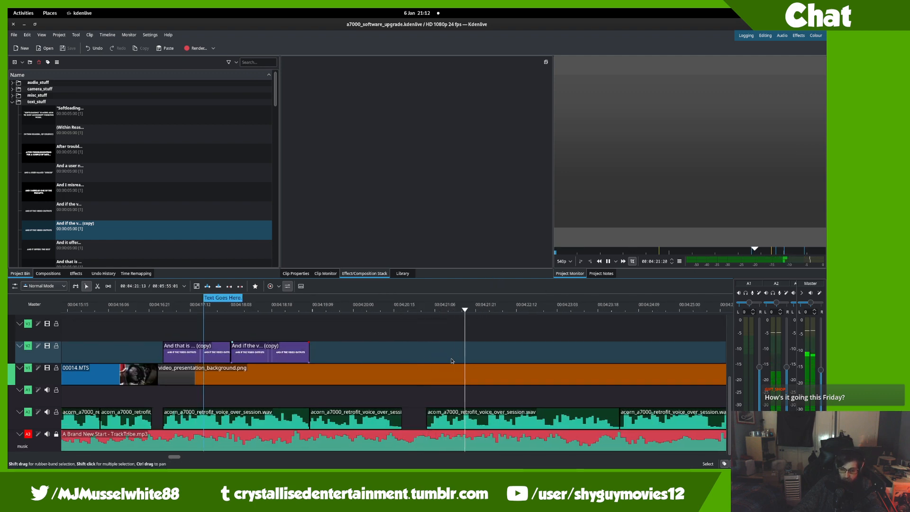
drag(450, 361, 244, 329)
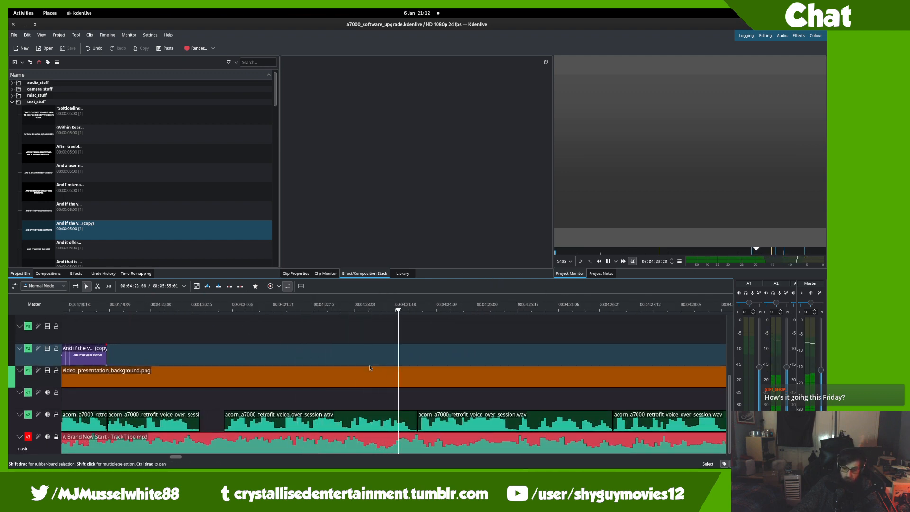
scroll(393, 370, down, 2)
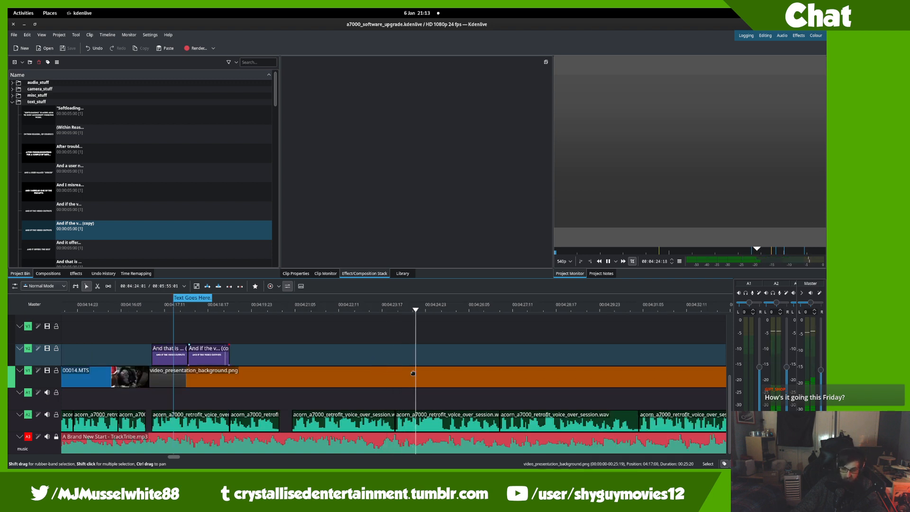
drag(413, 373, 347, 346)
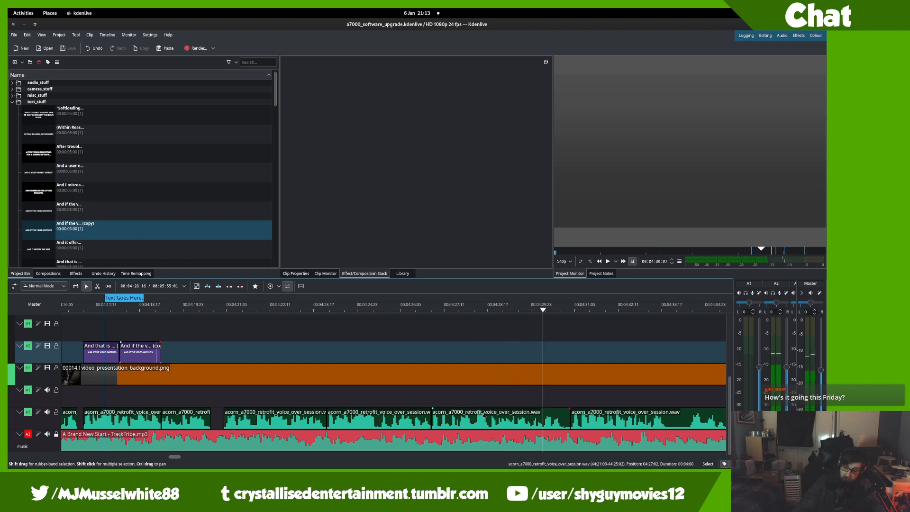
drag(485, 414, 171, 372)
drag(248, 363, 327, 351)
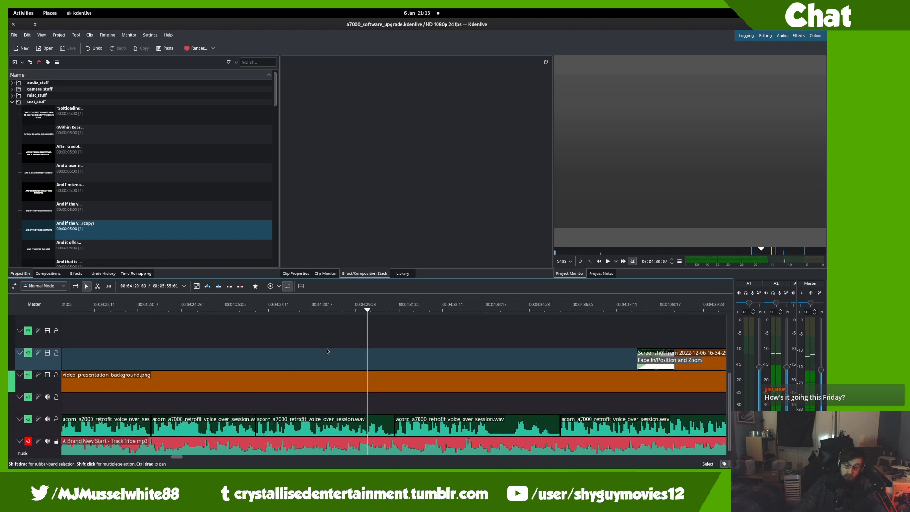
drag(99, 359, 345, 378)
drag(299, 400, 321, 374)
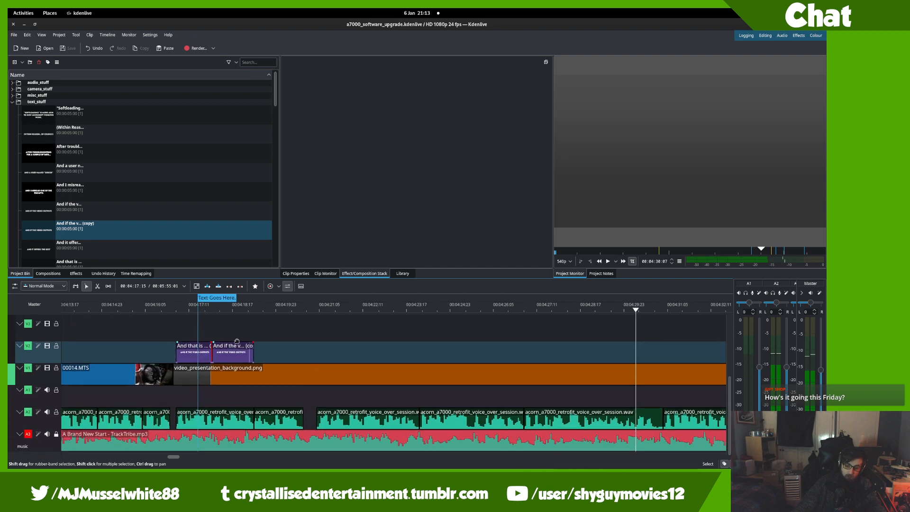
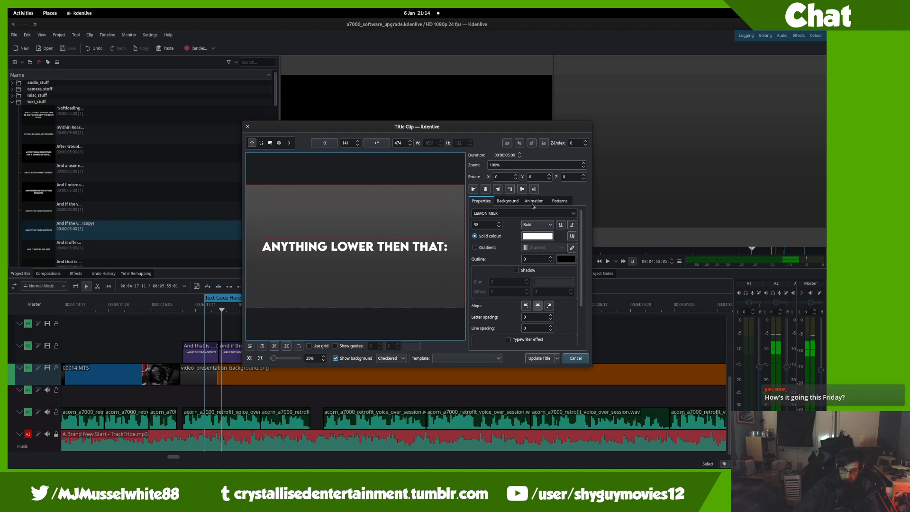
- Centre the "ANYTHING LOWER THEN THAT:" text horizontally and apply the title update
click(486, 192)
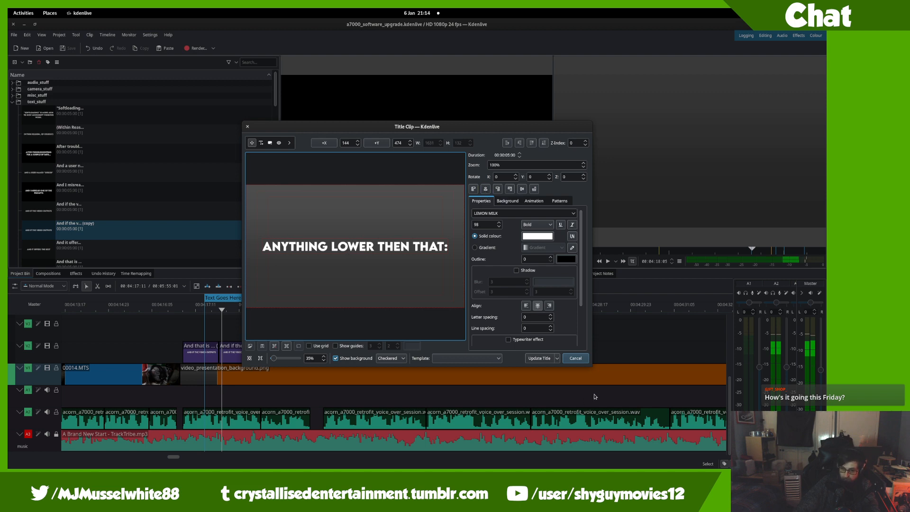
click(540, 359)
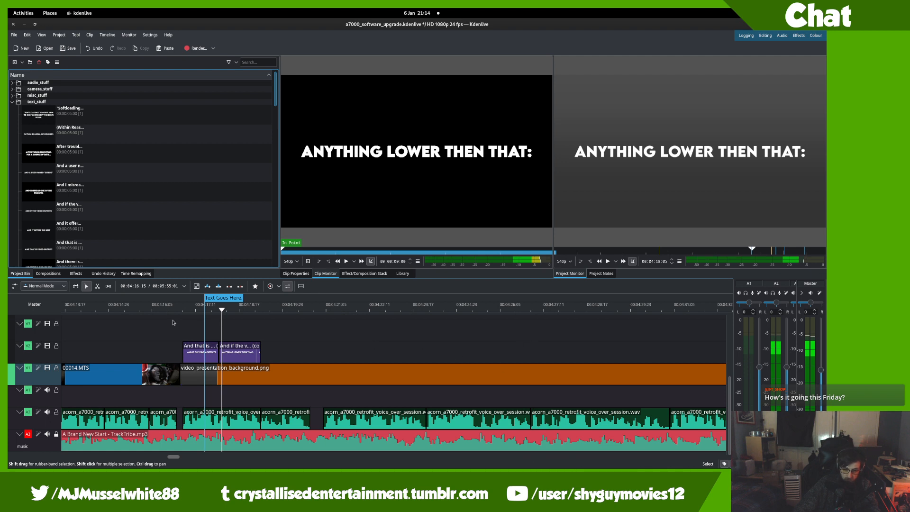
- Save the project and play the narration from about 00:04:16:22 to 00:04:19:06 across the two new titles
scroll(213, 323, up, 1)
key(ctrl+s)
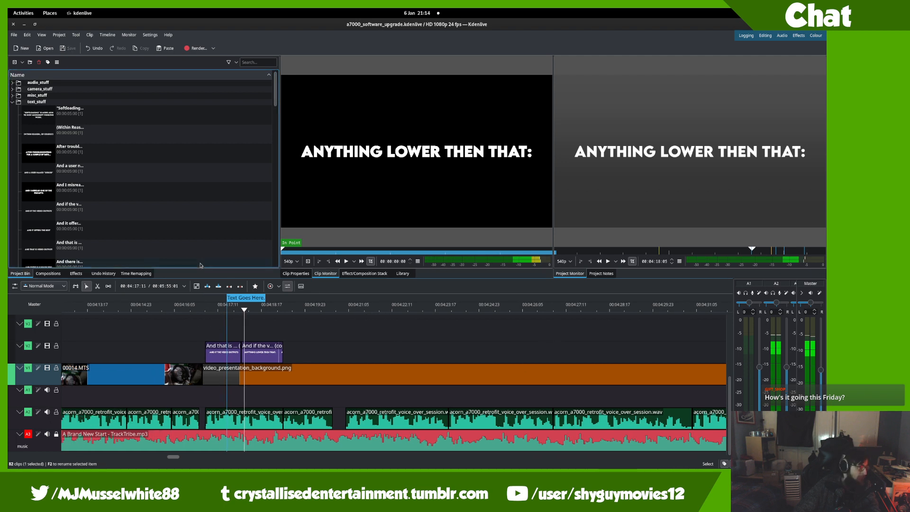
click(199, 309)
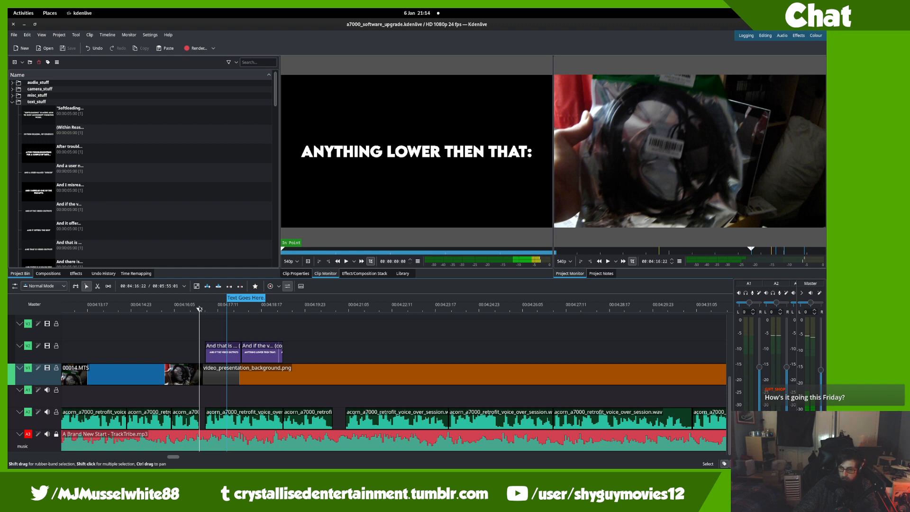
key(space)
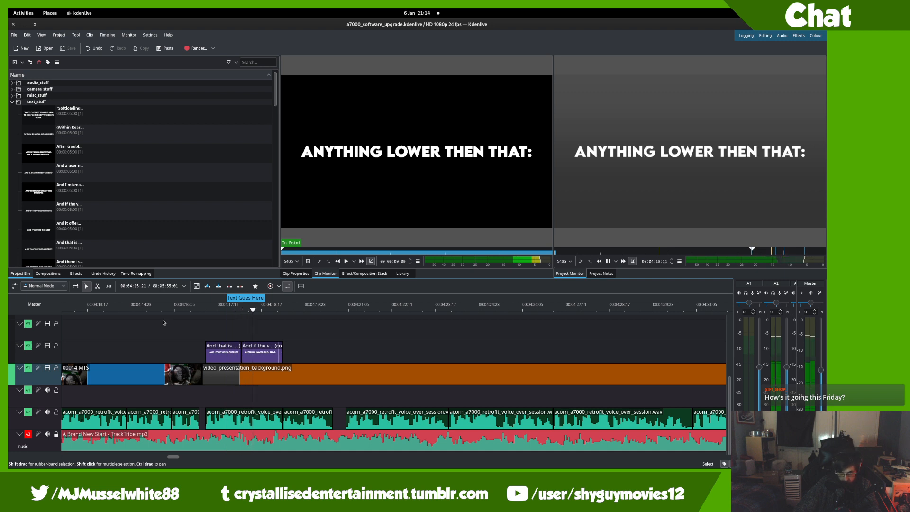
key(space)
- Duplicate the "Anything low..." title clip and place the copy on V2 directly after the "And if the v... (copy)" title
scroll(106, 204, down, 2)
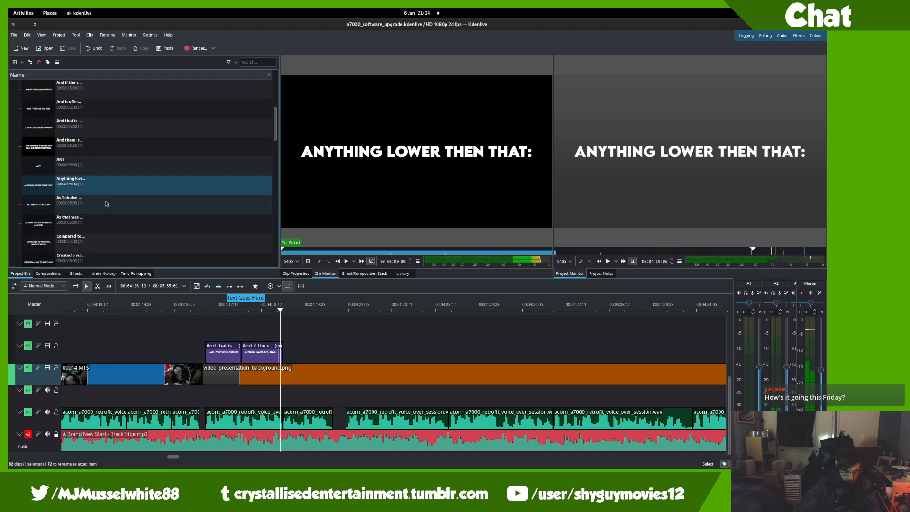
right_click(108, 186)
click(122, 216)
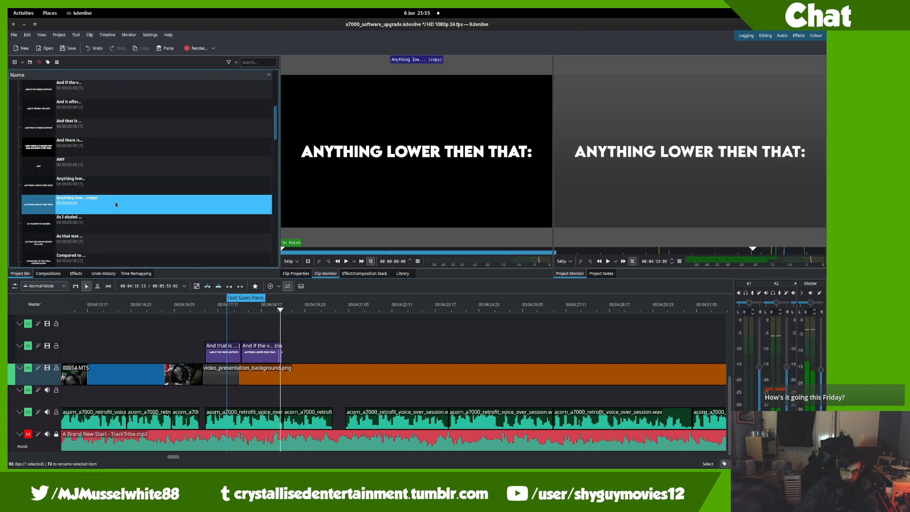
drag(116, 204, 273, 359)
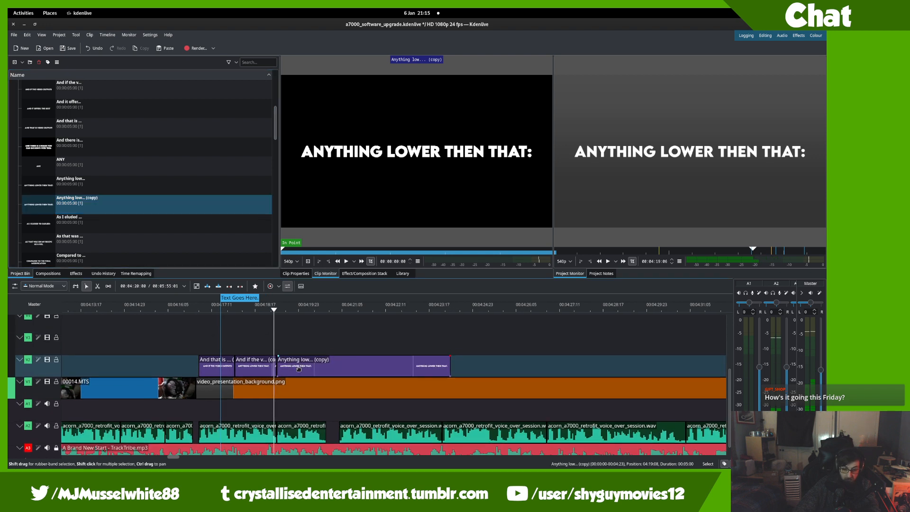
- Cut the "Anything low... (copy)" title at about 00:04:20:17, delete the part past the cut and save the project
key(x)
click(324, 368)
key(s)
click(329, 368)
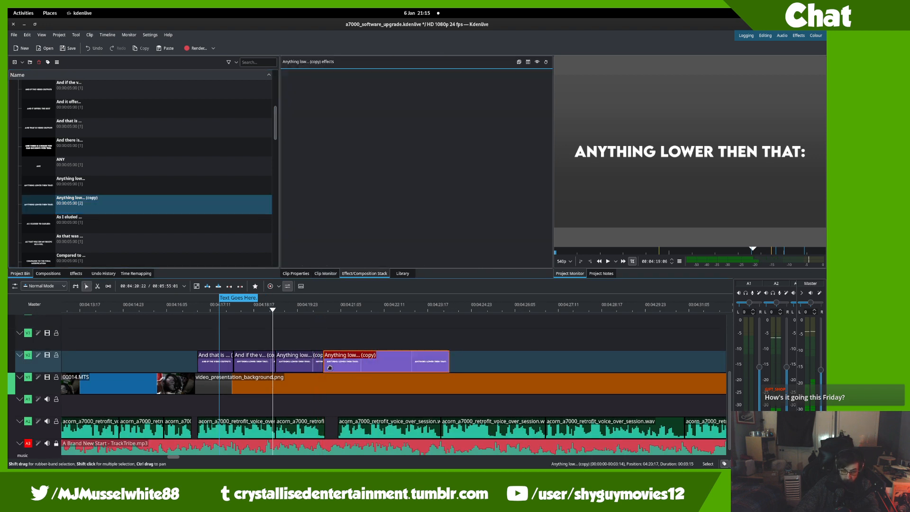
key(Delete)
key(ctrl+s)
- Replace the text of the "Anything low... (copy)" title with "THEN YOU'RE FLAT OUTTA LUCK!"
click(200, 207)
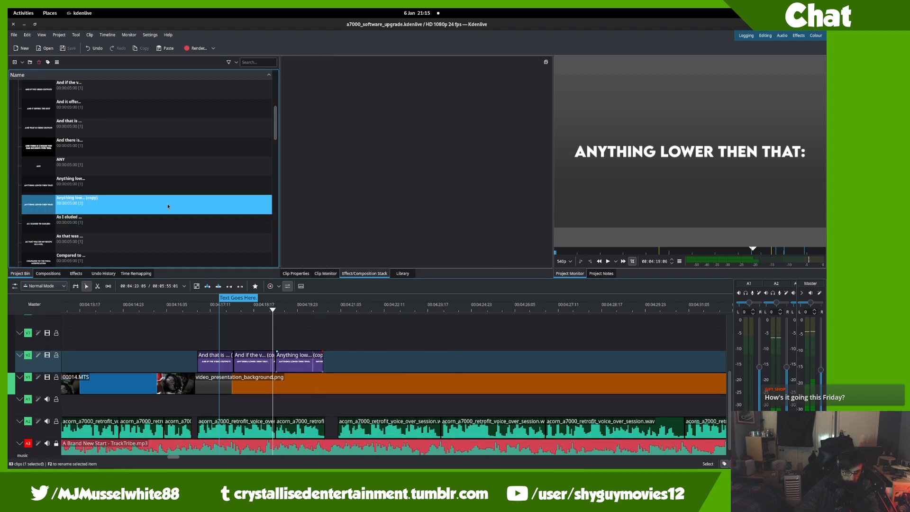
double_click(225, 213)
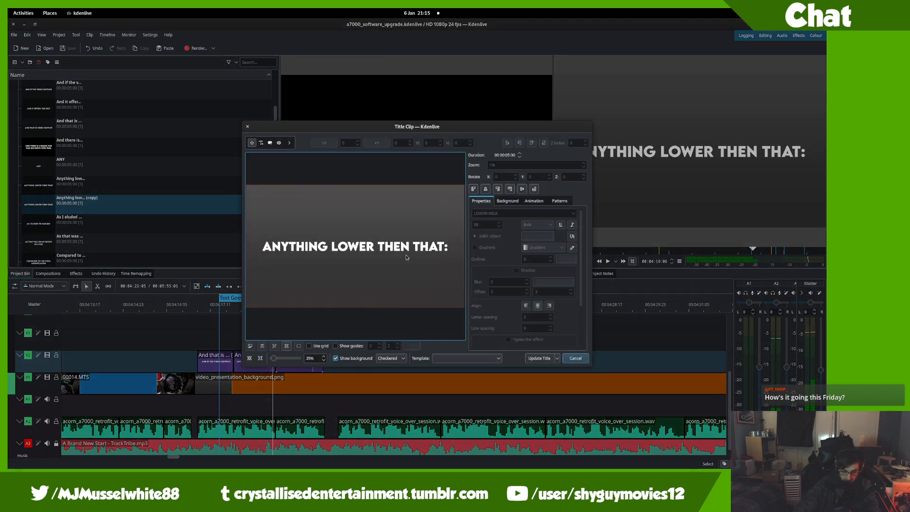
key(ctrl+a)
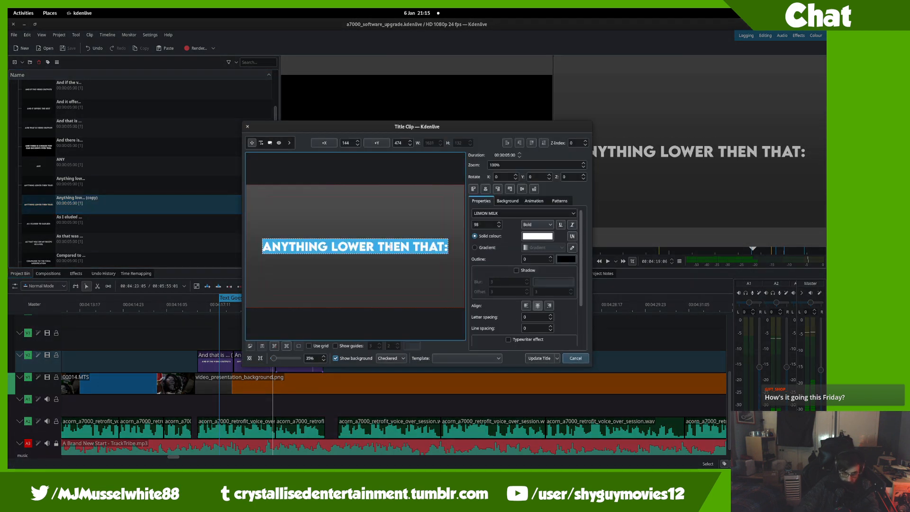
click(356, 247)
text(Then yo)
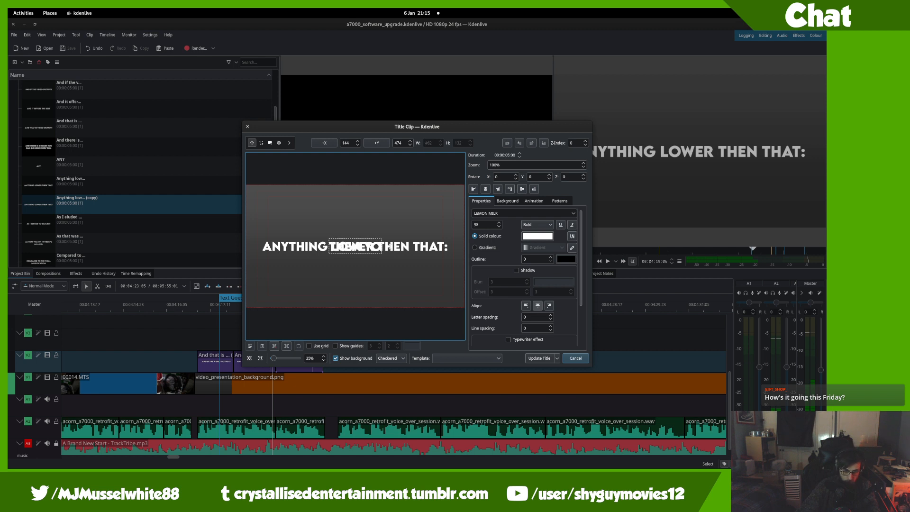
text(ur)
key(BackSpace)
text('re )
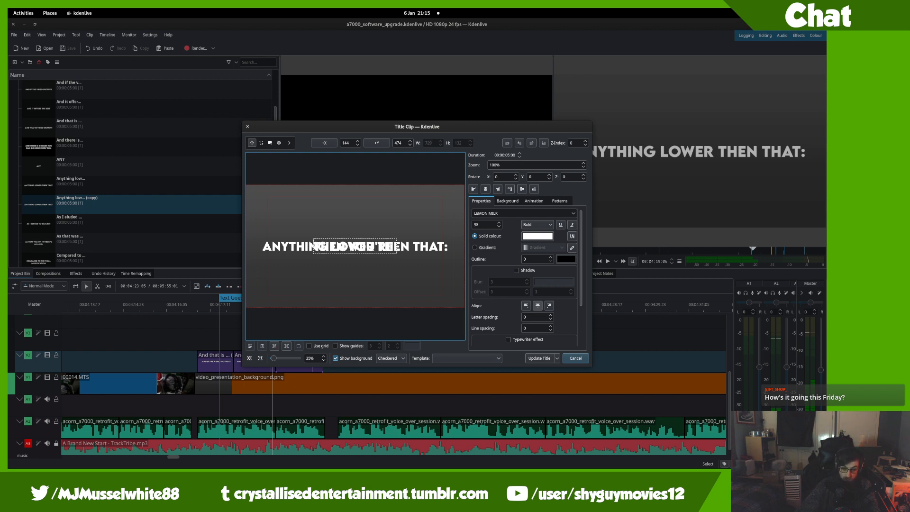
text(flat out )
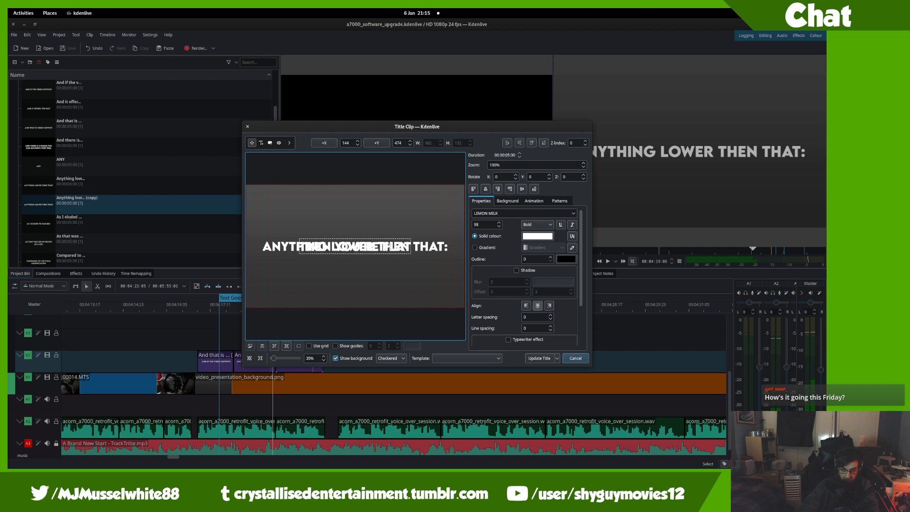
text(of luck!)
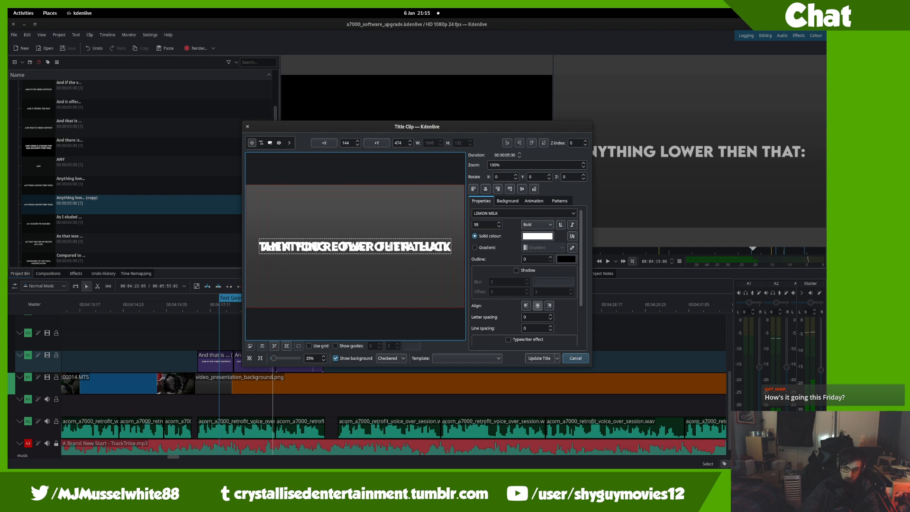
- Centre the "THEN YOU'RE FLAT OUTTA LUCK!" text horizontally and apply the title update
click(379, 213)
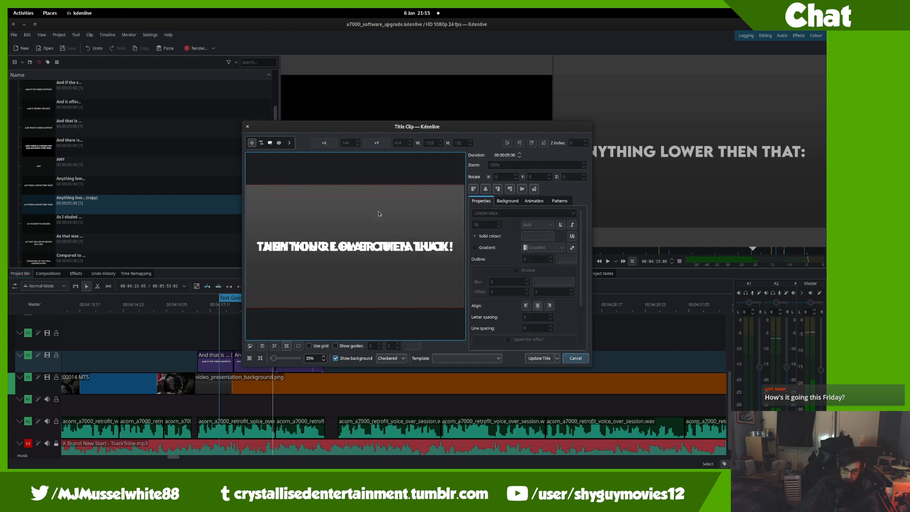
click(382, 246)
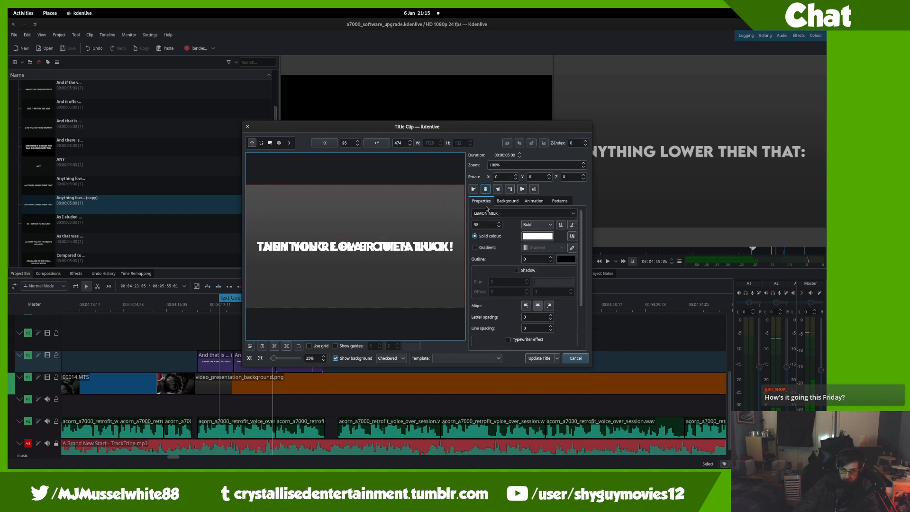
click(537, 359)
- Play the narration over the three titles up to about 00:04:20:01 to check the new wording against the voice-over
scroll(264, 360, up, 2)
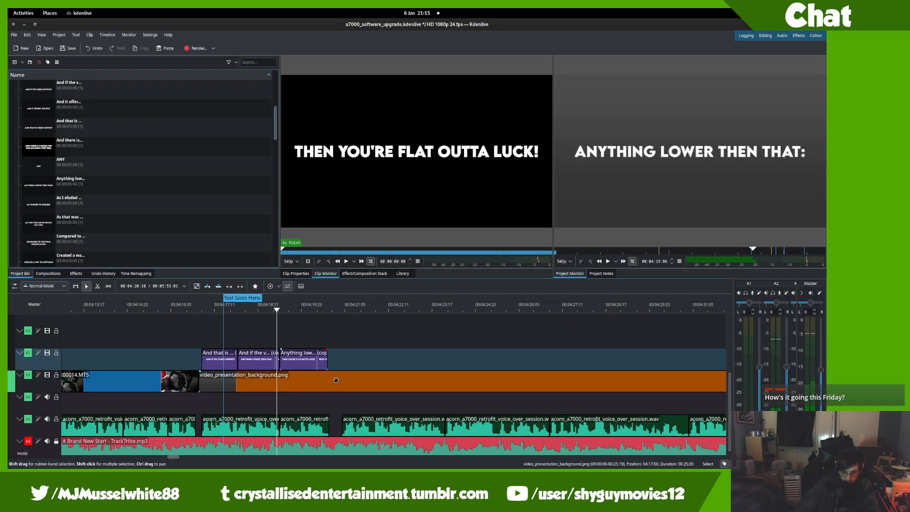
click(249, 337)
key(space)
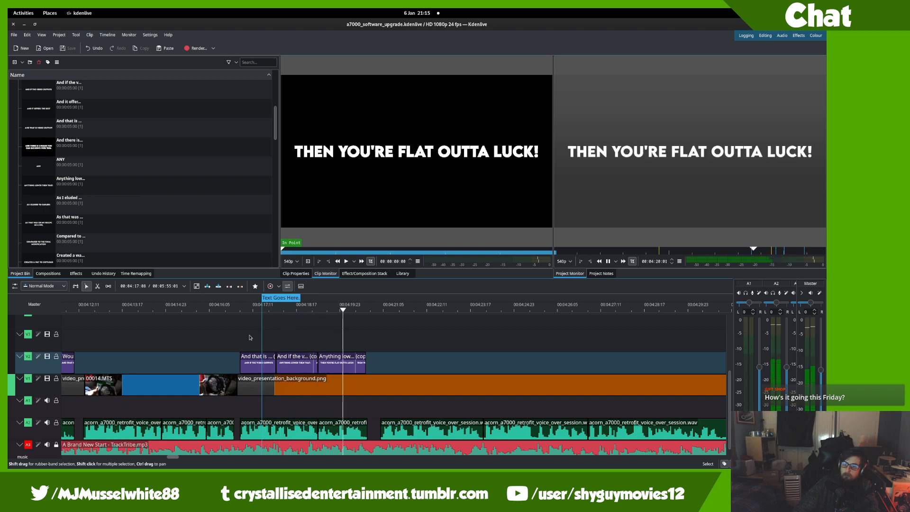
click(291, 338)
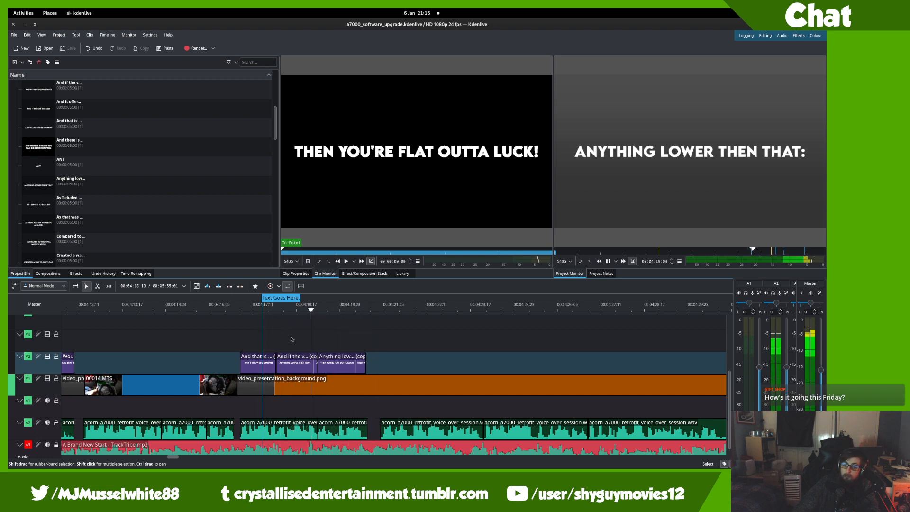
key(space)
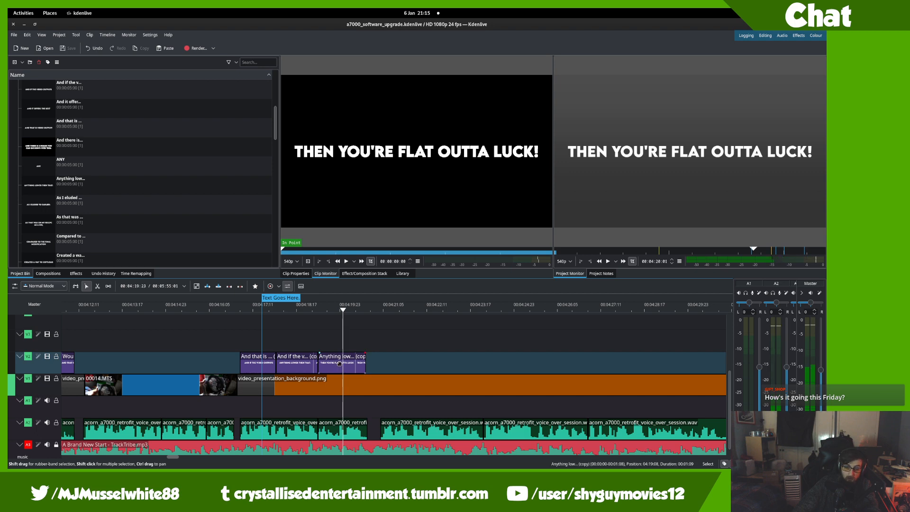
scroll(234, 209, down, 12)
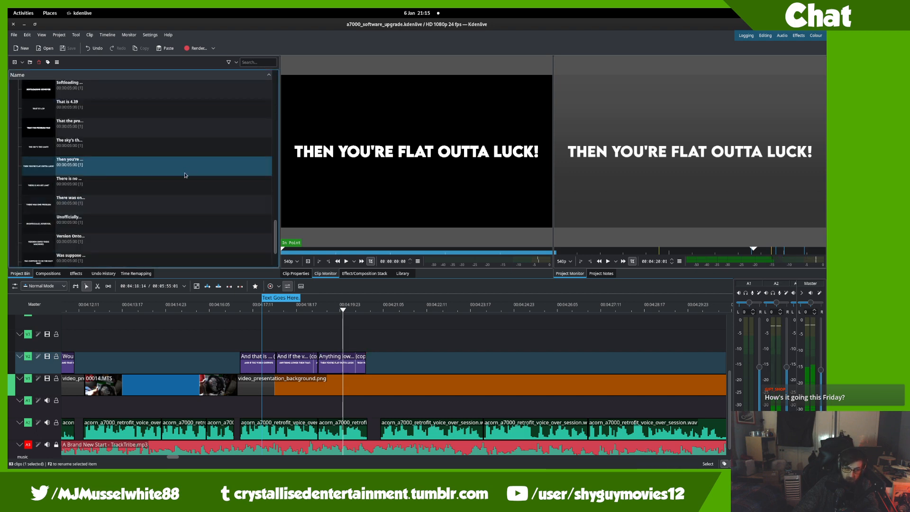
double_click(93, 167)
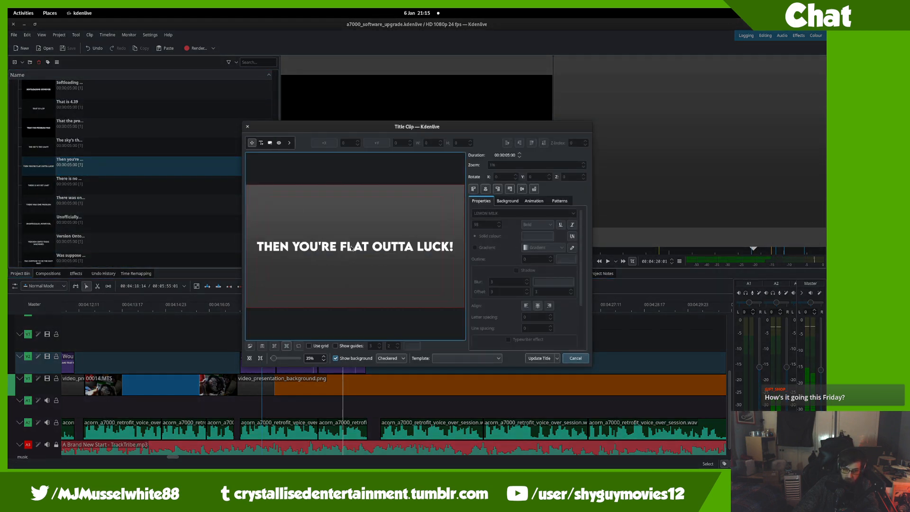
click(403, 251)
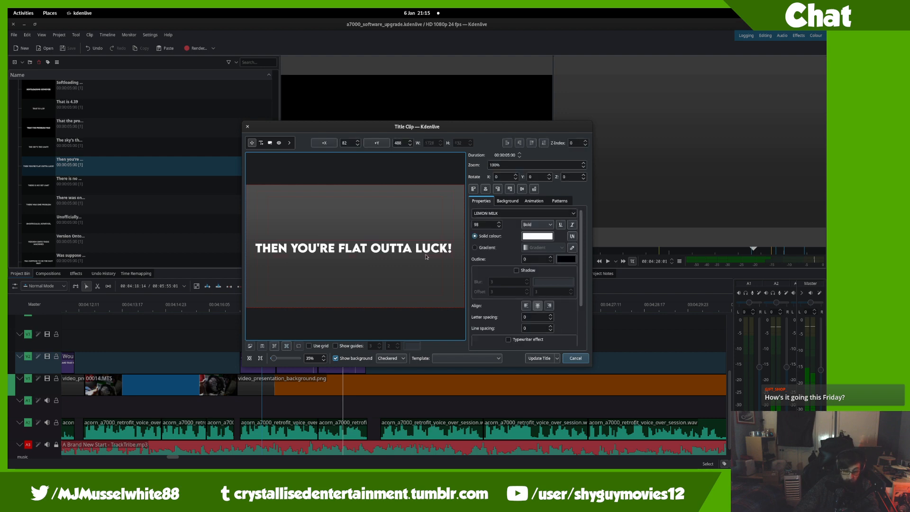
click(573, 357)
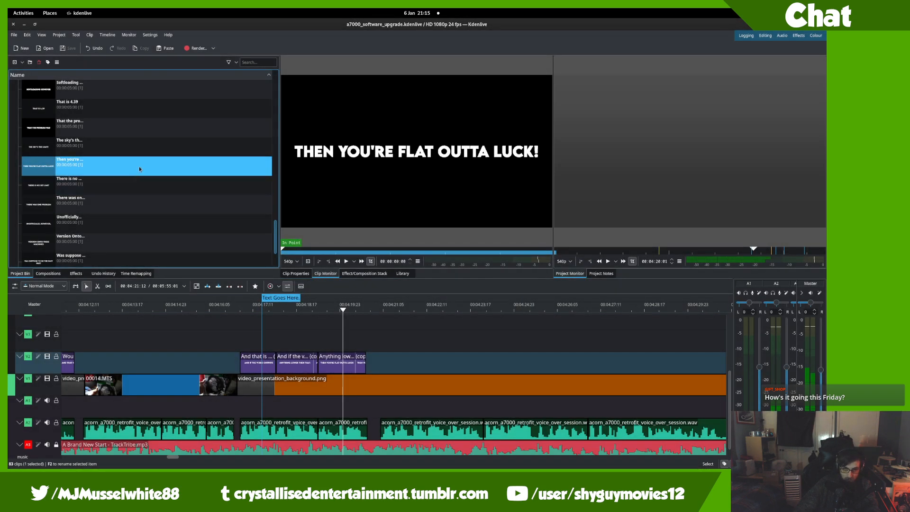
- In the "Then you're ..." title, move "LUCK!" onto a second line and insert "JUST" before "FLAT"
double_click(138, 165)
click(415, 243)
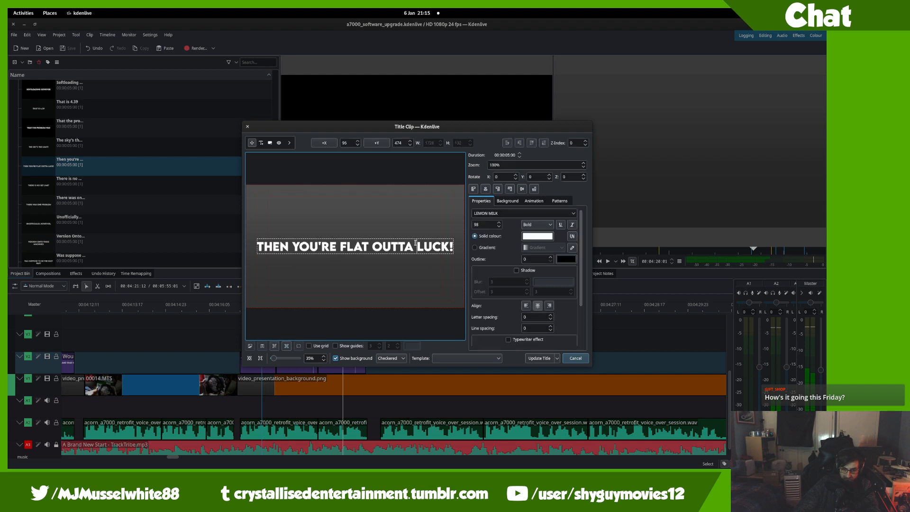
key(BackSpace)
key(Return)
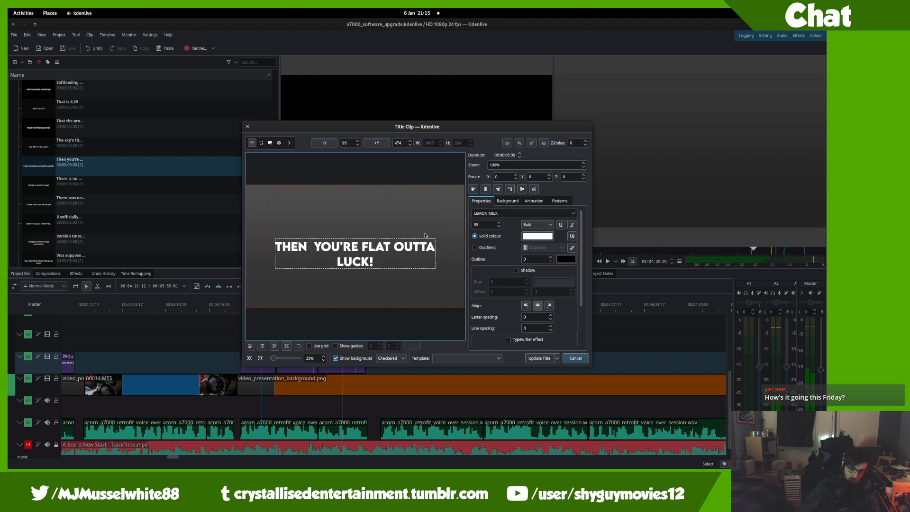
text(JUST)
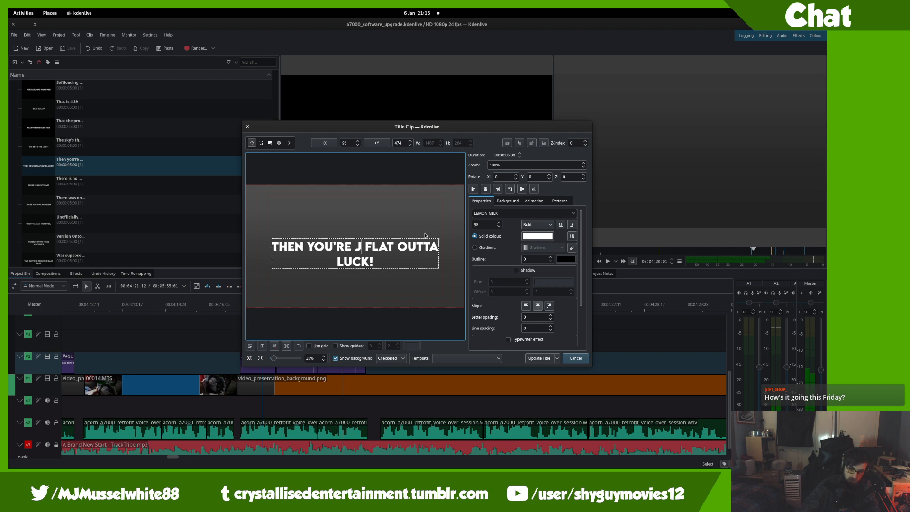
- Centre the two-line text horizontally and vertically, apply the title update and save the project
click(403, 308)
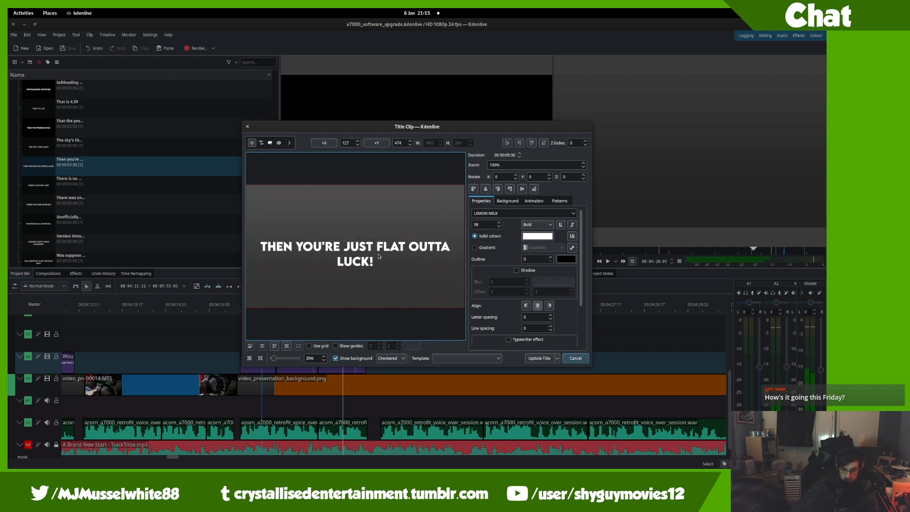
click(485, 191)
click(522, 189)
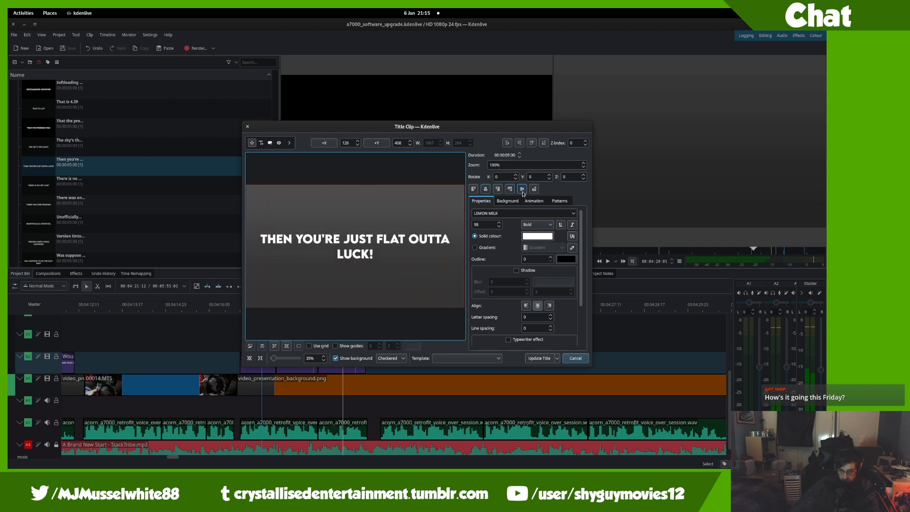
click(533, 358)
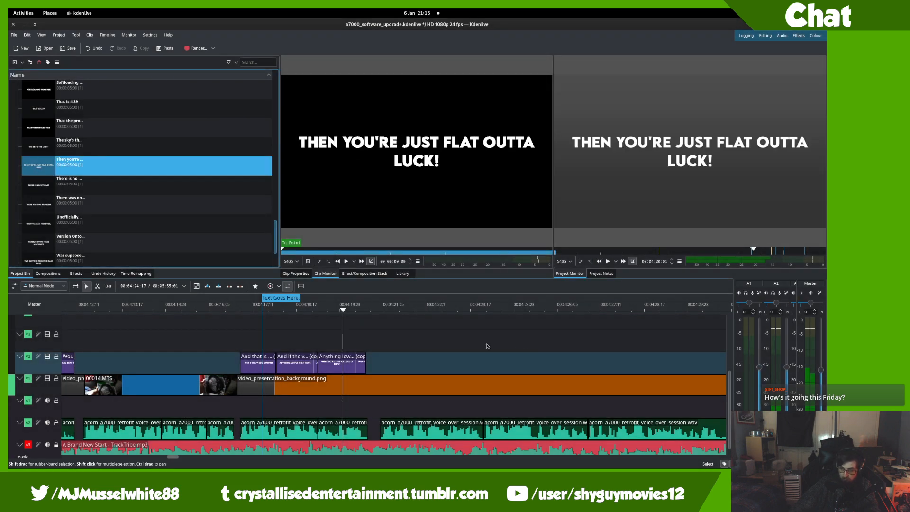
key(ctrl+s)
- Play the narration from the middle title onward to about 00:04:23:21, replaying the part after the last title
click(286, 335)
key(space)
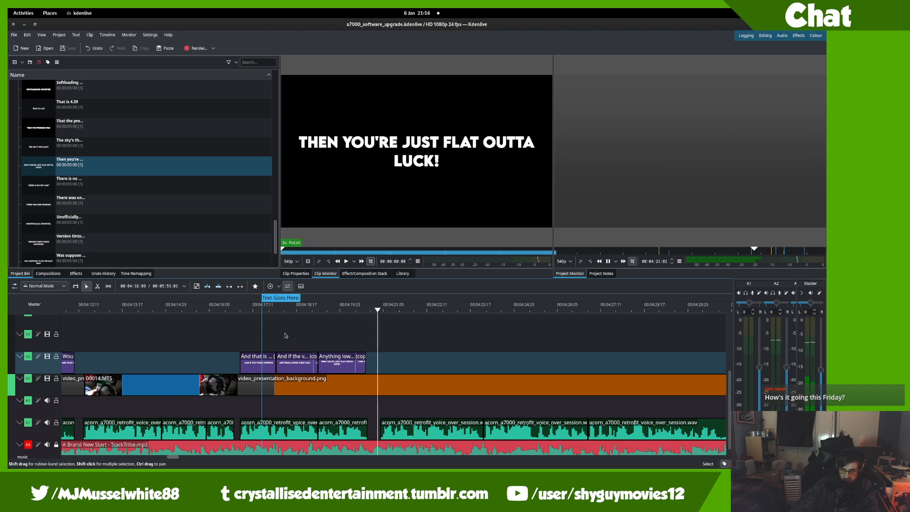
drag(370, 403, 226, 401)
key(space)
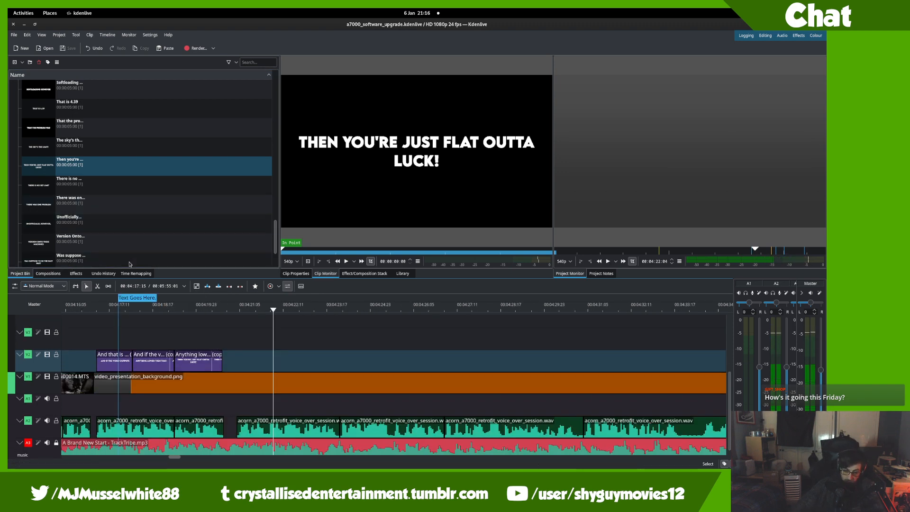
click(232, 354)
key(space)
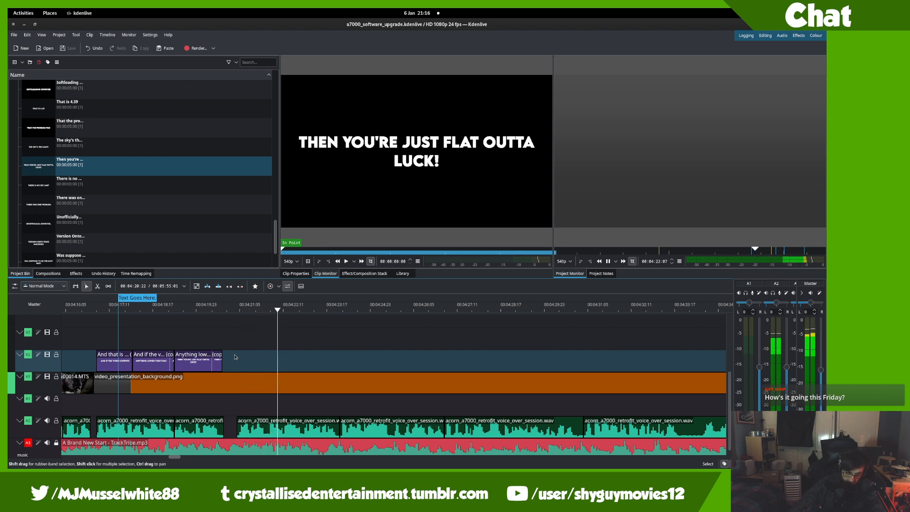
- Duplicate the "Then you're ..." title clip in the text_stuff folder
click(128, 171)
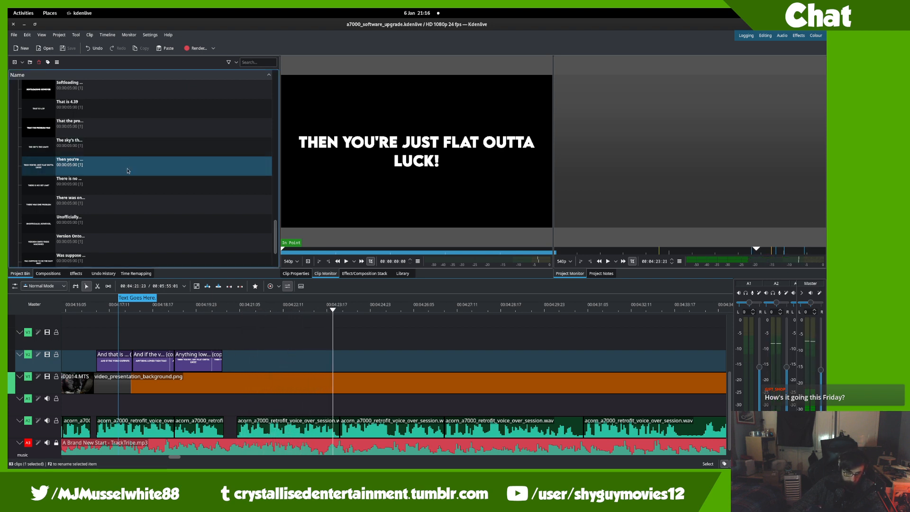
right_click(128, 175)
click(178, 204)
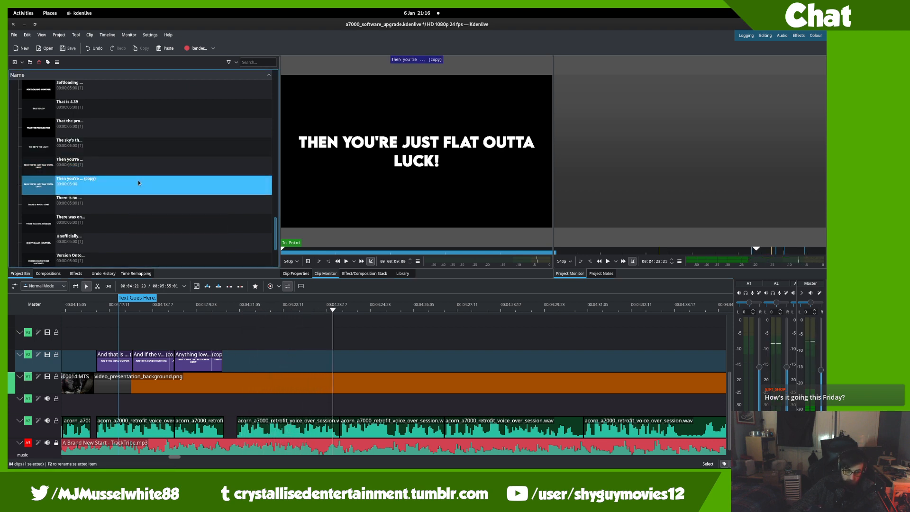
- Place the duplicated "Then you're ..." title over the next voice-over clip and replace its text with "YOU MIGHT ALREADY SEE THE PROBELM"
drag(339, 367, 288, 374)
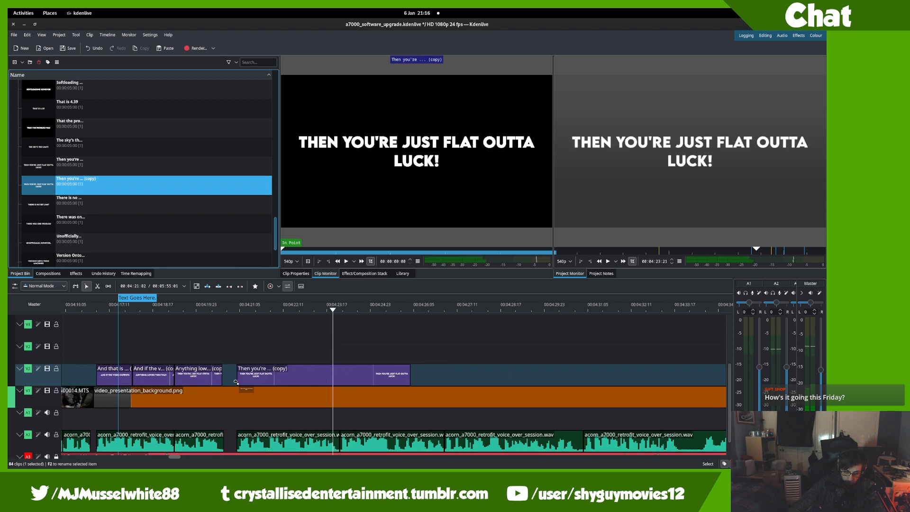
click(158, 202)
double_click(159, 184)
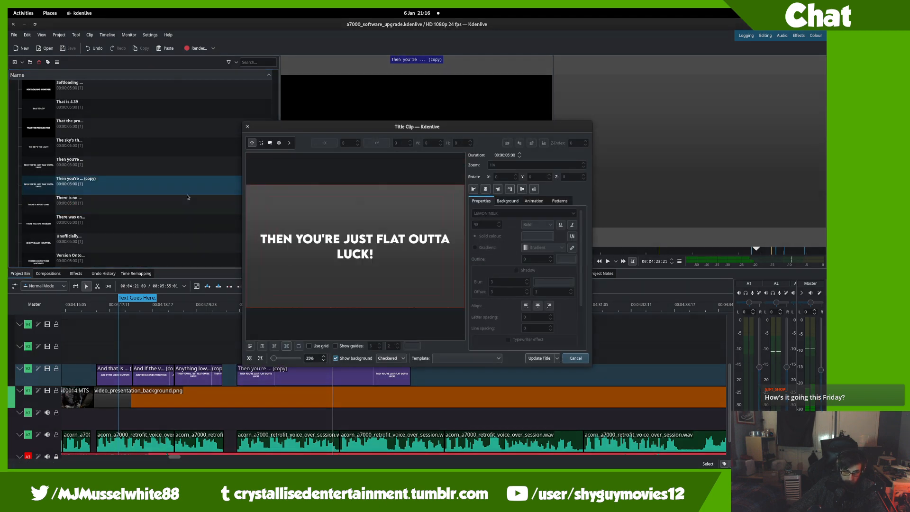
click(320, 238)
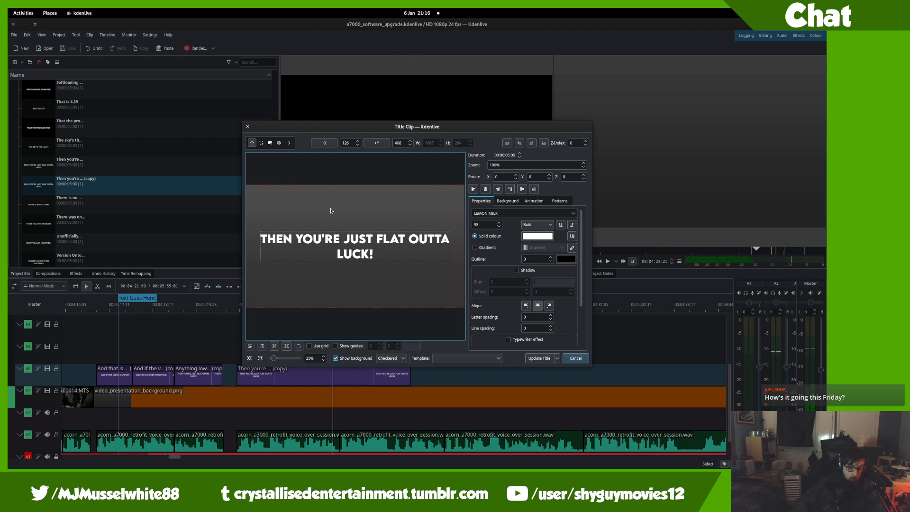
key(ctrl+a)
text(Y)
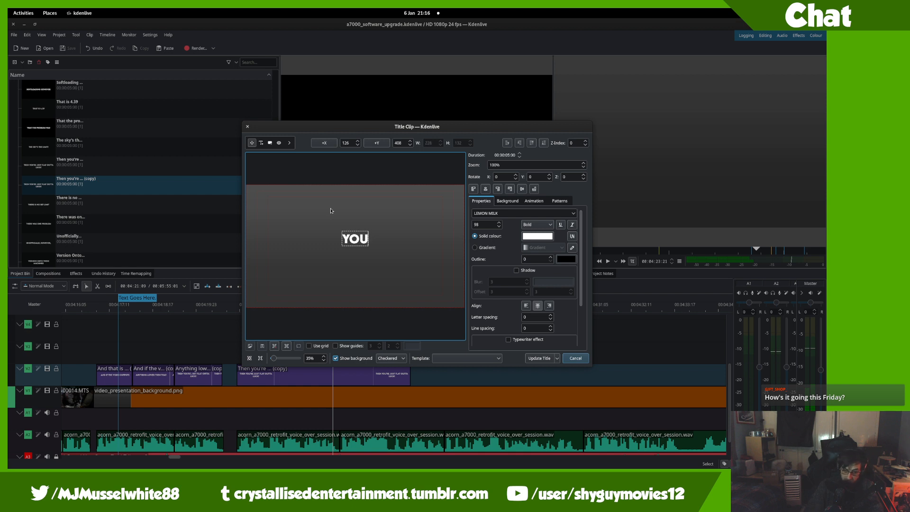
text(OU MIGHT AL)
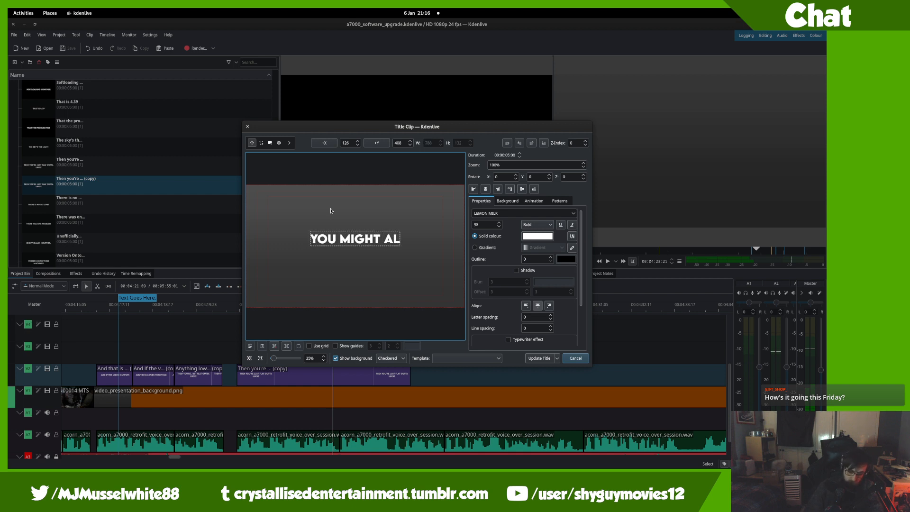
text(REA)
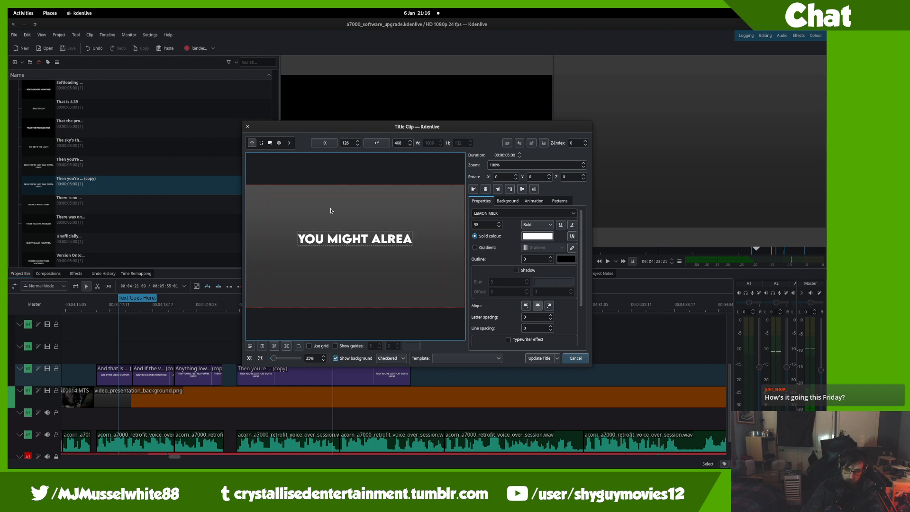
text(DY SEE THE)
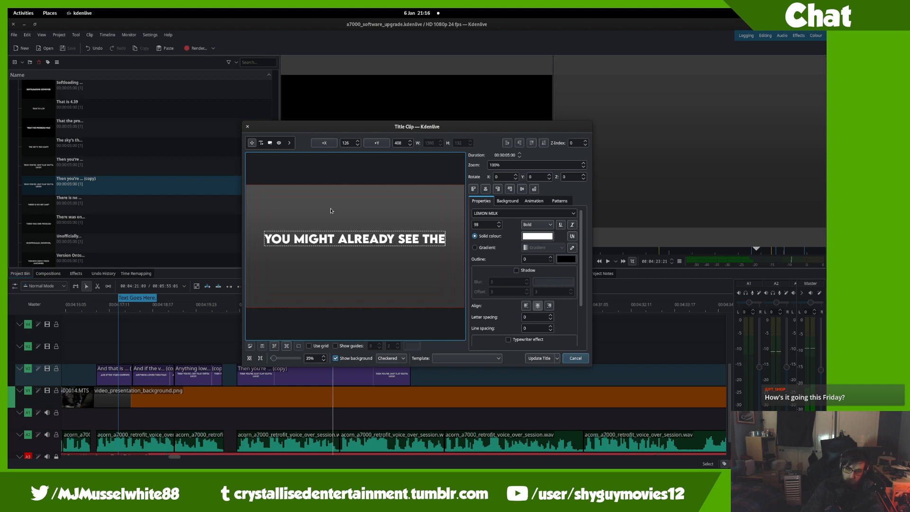
text( PROBELM)
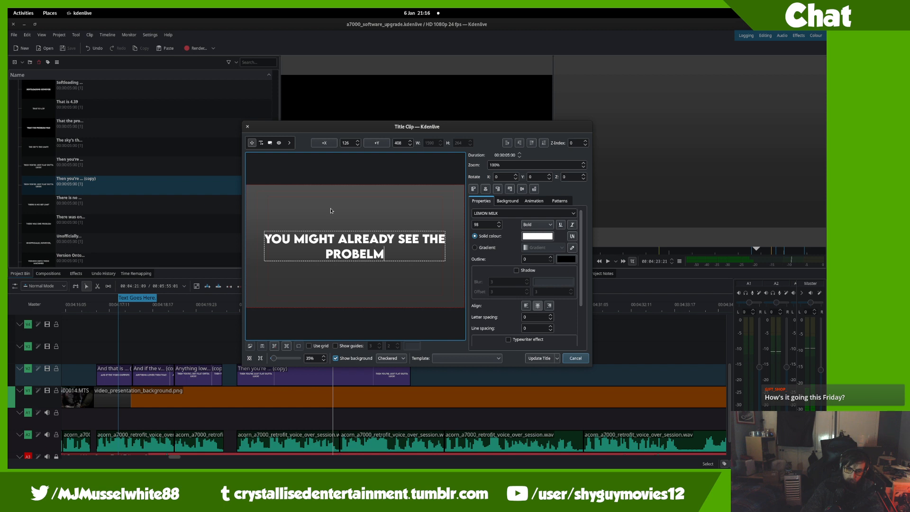
- Remove "ALREADY" and correct the last word's spelling so the title reads "YOU MIGHT SEE THE PROBLEM"
key(BackSpace)
key(BackSpace)
key(BackSpace)
key(BackSpace)
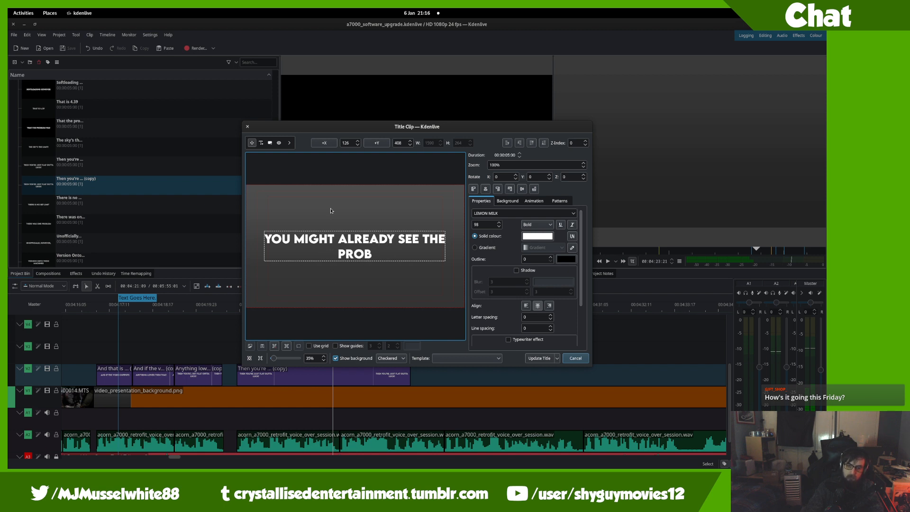
key(BackSpace)
key(BackSpace)
key(BackSpace)
key(BackSpace)
key(BackSpace)
key(BackSpace)
key(BackSpace)
key(BackSpace)
key(BackSpace)
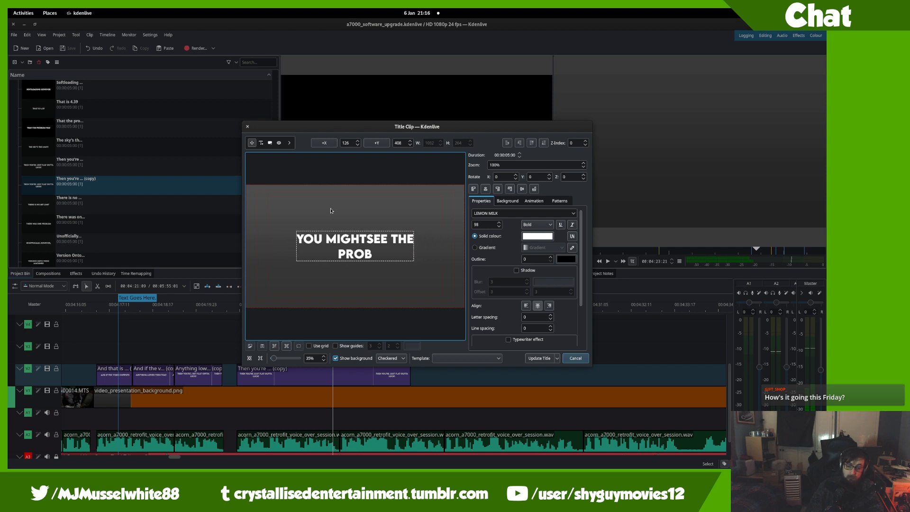
key(BackSpace)
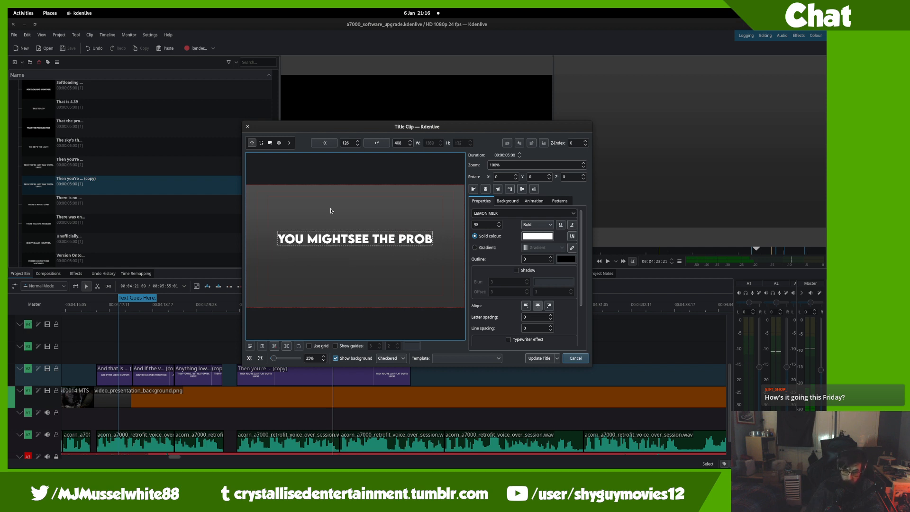
text(LEM)
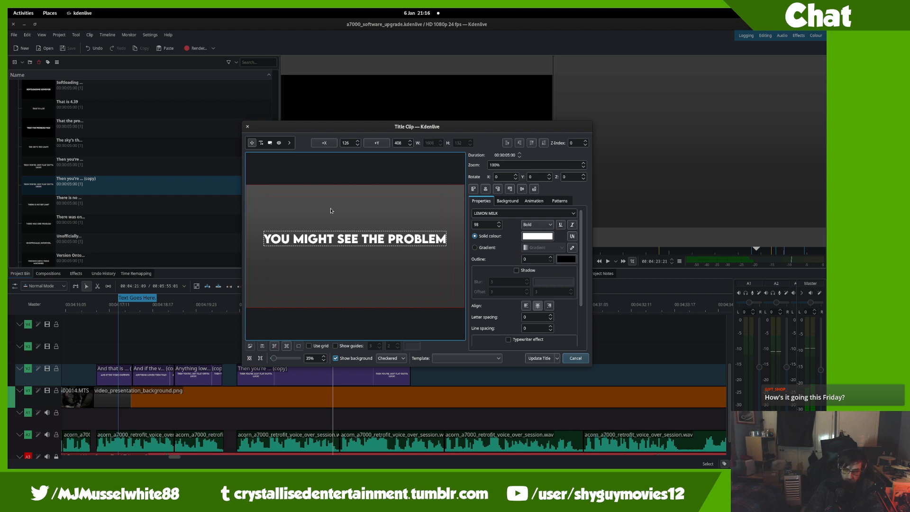
- Add the second line "I'M IMPLYING ALREADY," to the title text and apply the title update
key(Return)
text(I'M I)
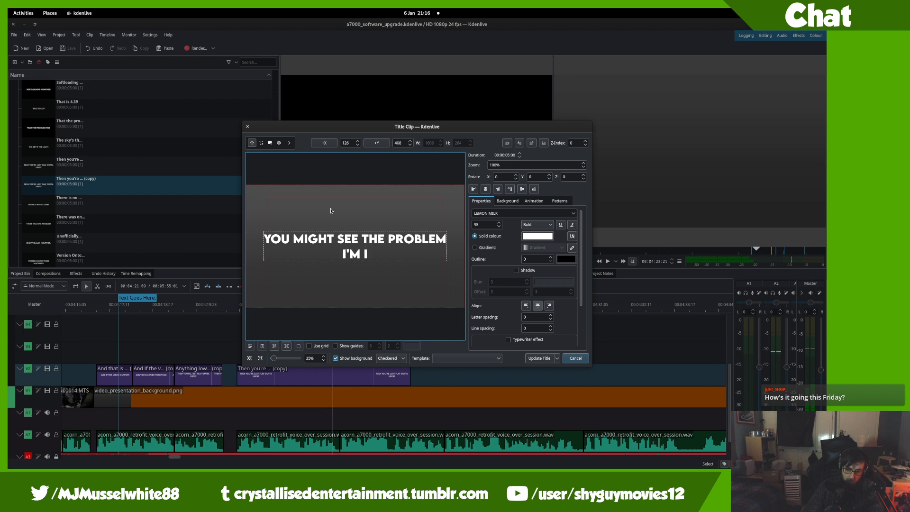
text(MPLYING ALRE)
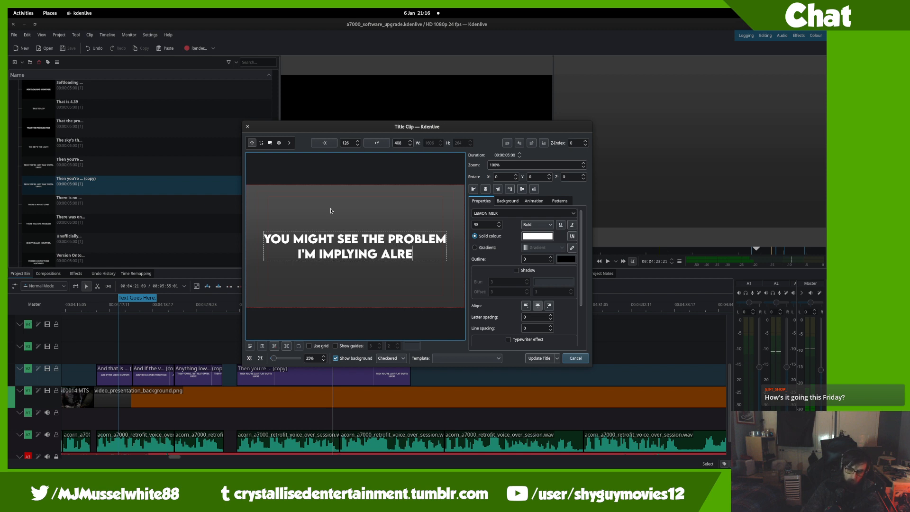
text(ADY,)
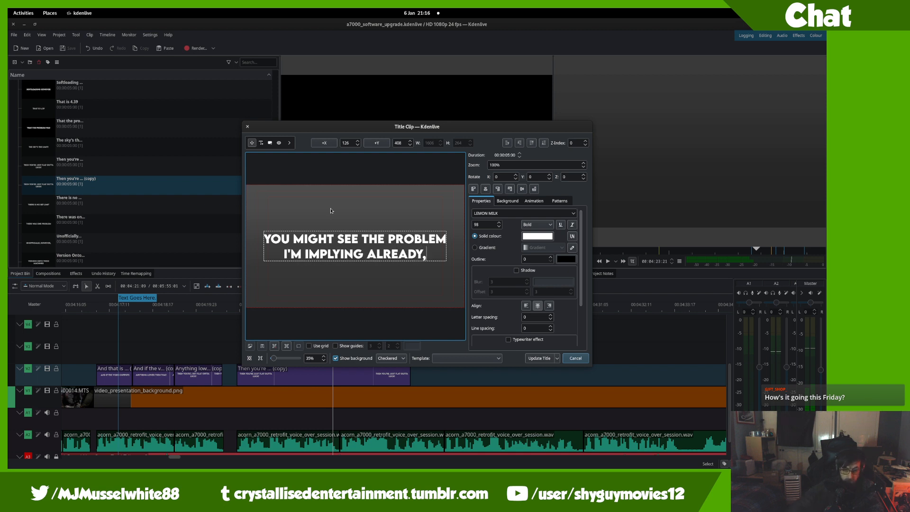
key(BackSpace)
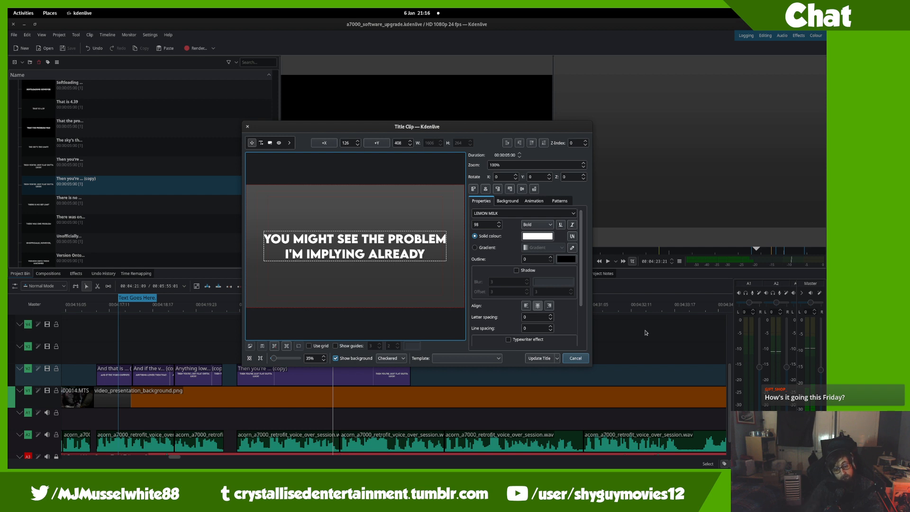
text(;)
key(BackSpace)
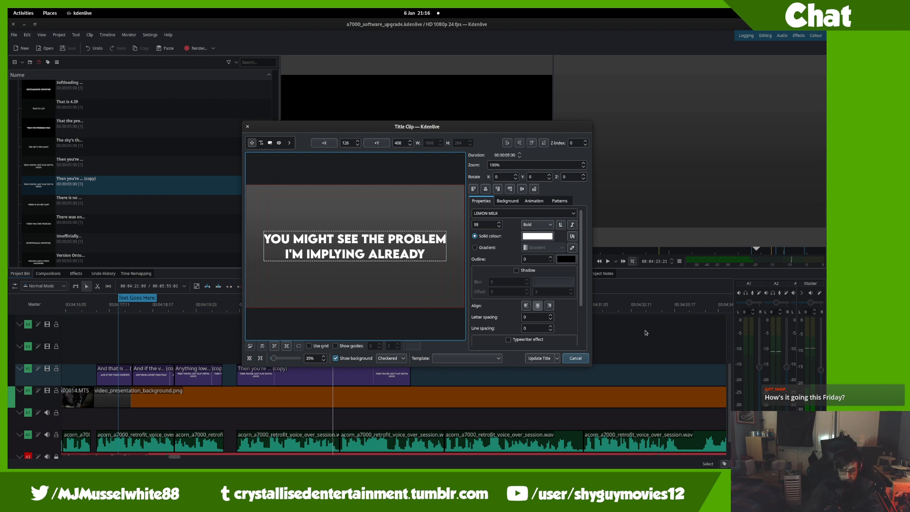
text(,)
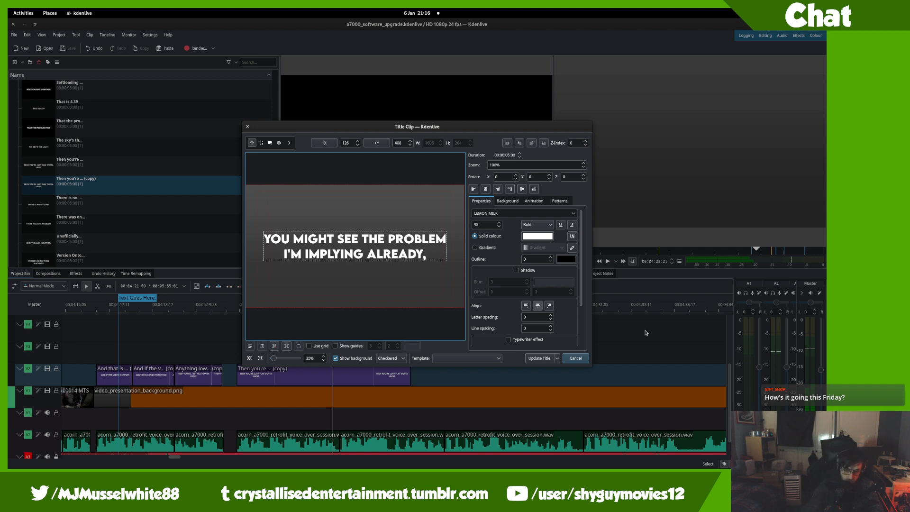
click(540, 358)
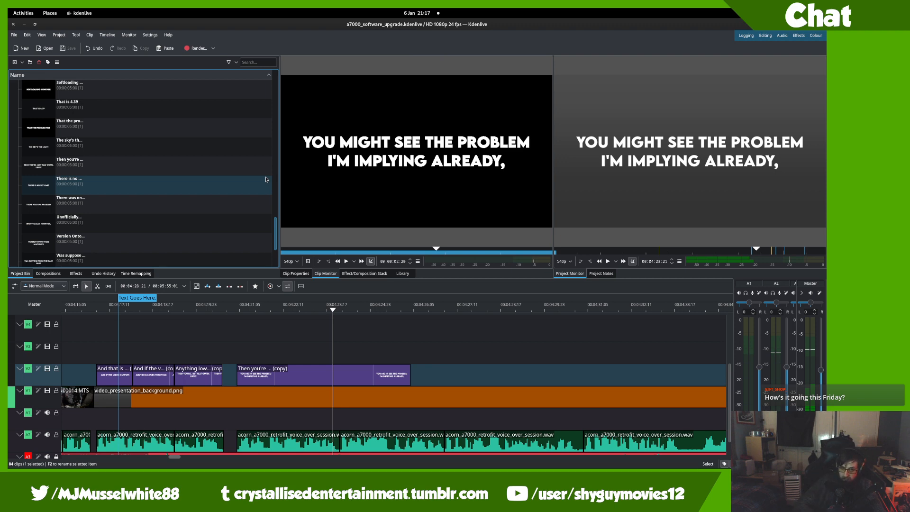
- Duplicate the "You might se..." title in the bin and place the copy on the title track after the original
drag(262, 363, 227, 356)
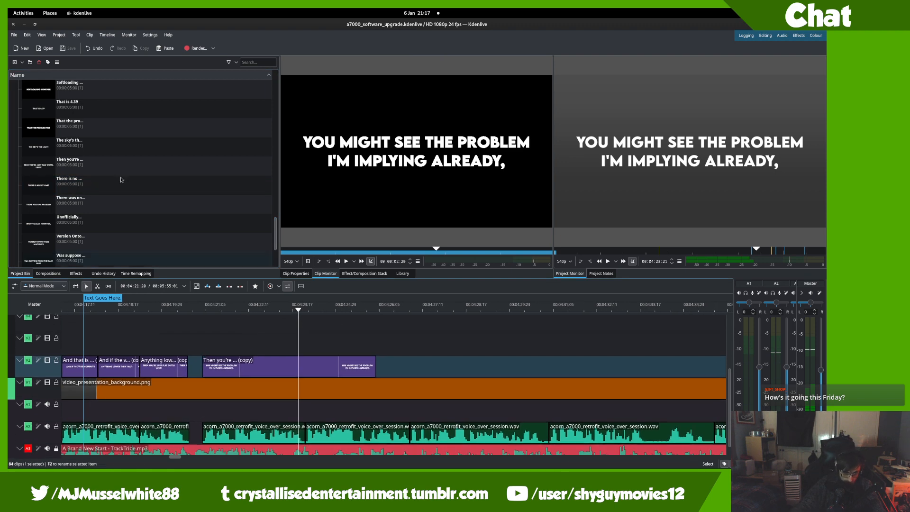
scroll(112, 165, up, 8)
scroll(114, 166, down, 10)
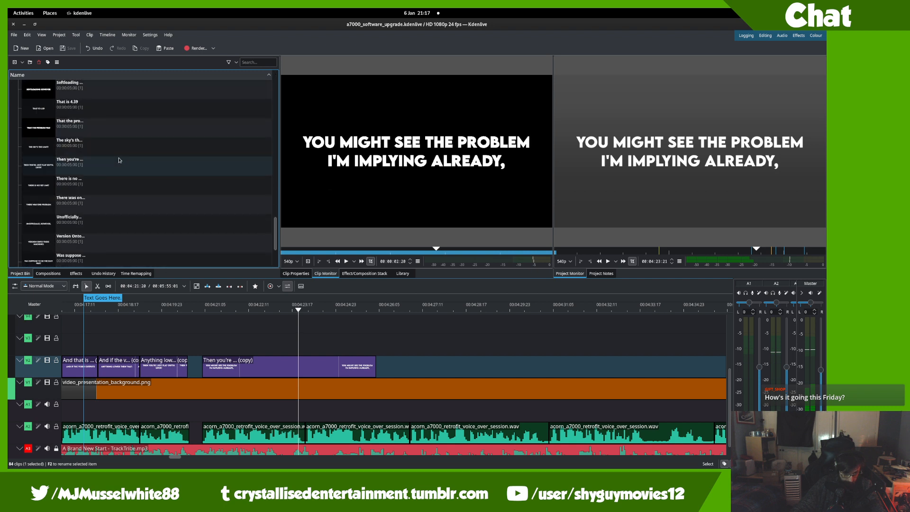
right_click(118, 216)
click(132, 248)
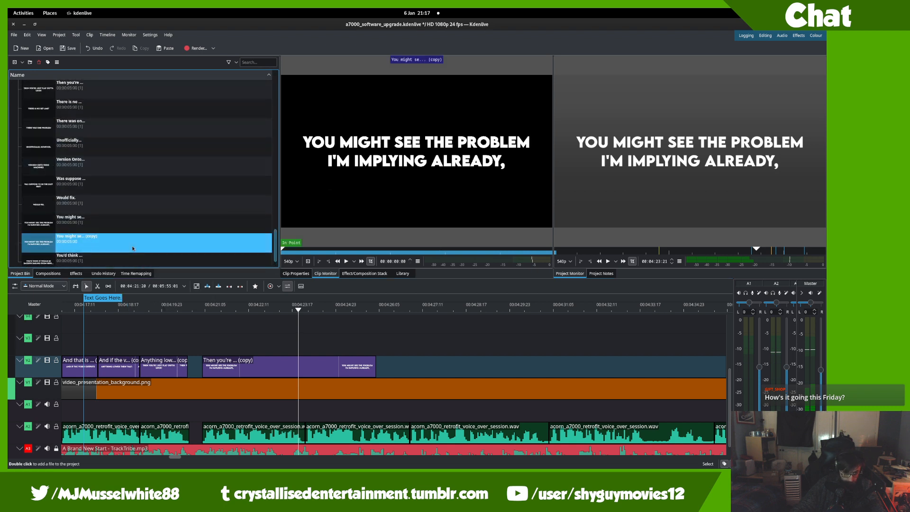
drag(132, 248, 311, 372)
- Trim the first "problem I'm implying" title to the end of its voice-over clip and move the copy to start there, at about 00:04:24:02
click(361, 364)
key(space)
click(307, 371)
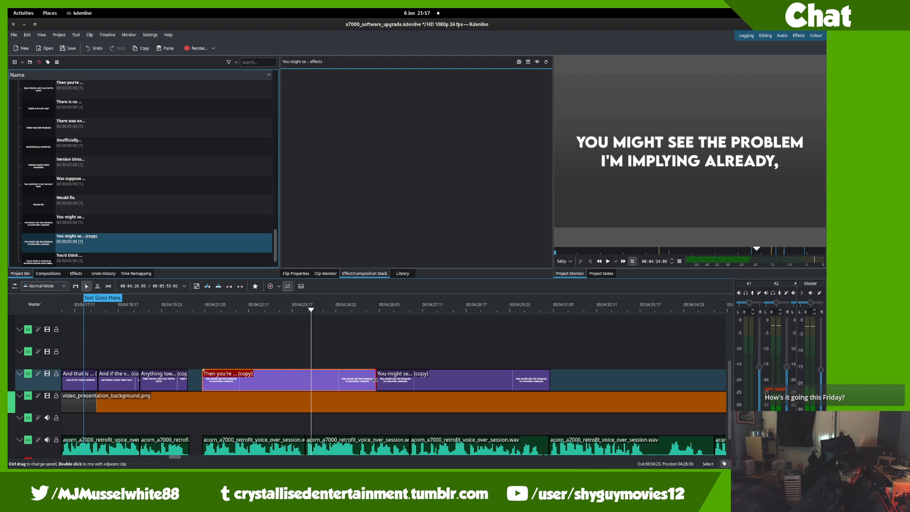
drag(375, 380, 313, 383)
drag(393, 380, 327, 334)
- Play the narration under the copied title, cut the title at about 00:04:25:12 and delete the remainder
click(289, 356)
key(space)
key(x)
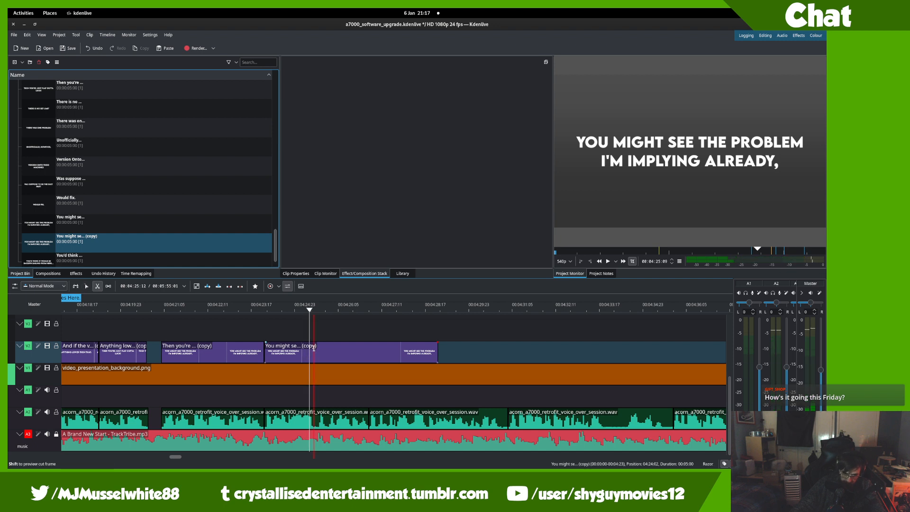
click(314, 349)
key(s)
click(332, 360)
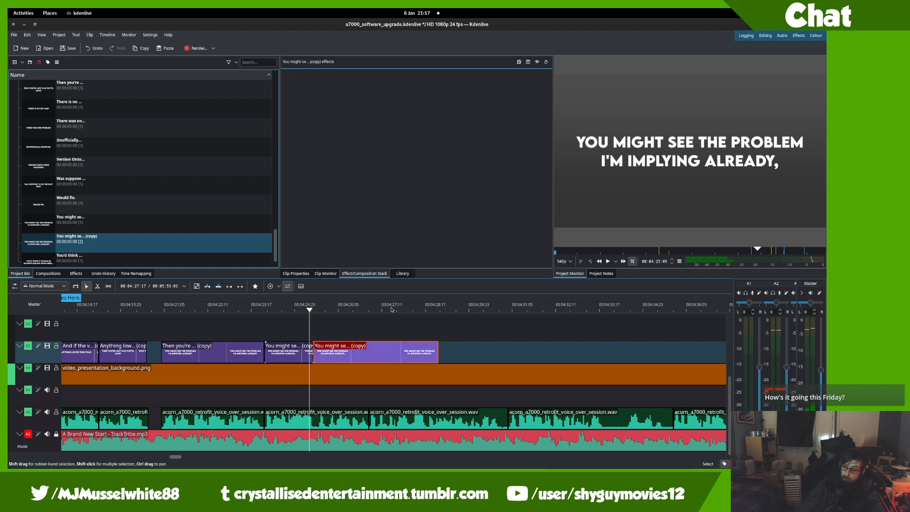
key(Delete)
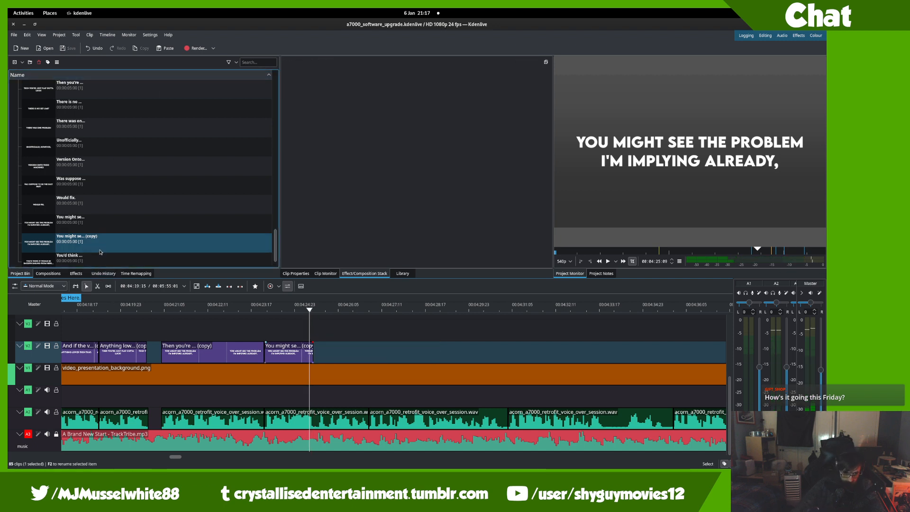
- Replace the text of the "You might se... (copy)" title with "SO SOME GAMES IN MY LIBRAURY"
double_click(100, 252)
double_click(304, 260)
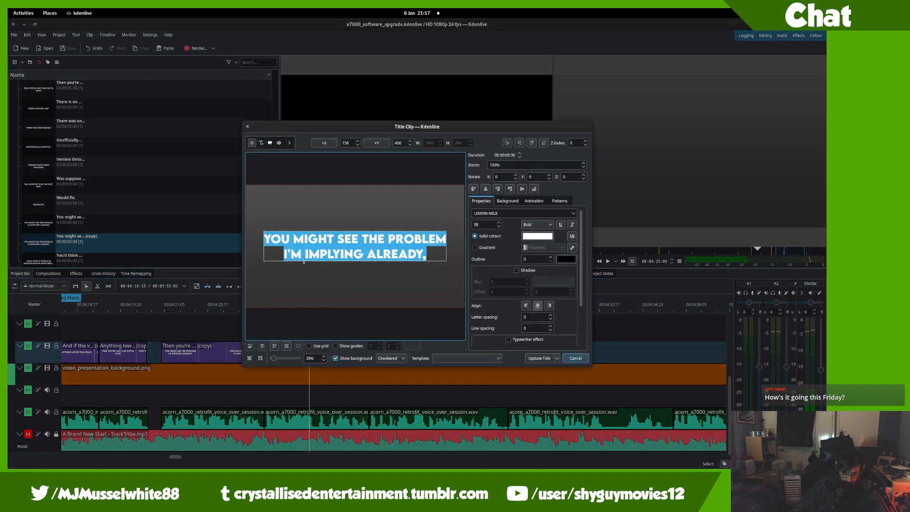
text(so some games in my)
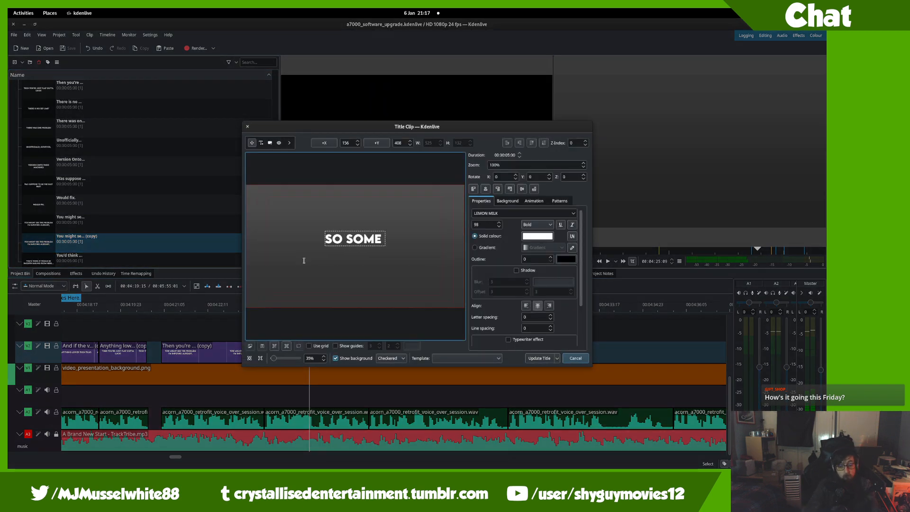
text( l)
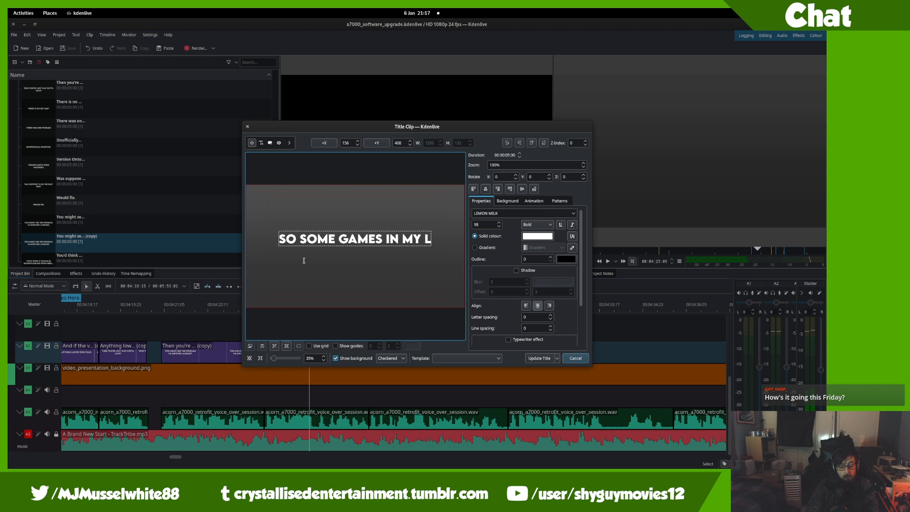
text(ibrary)
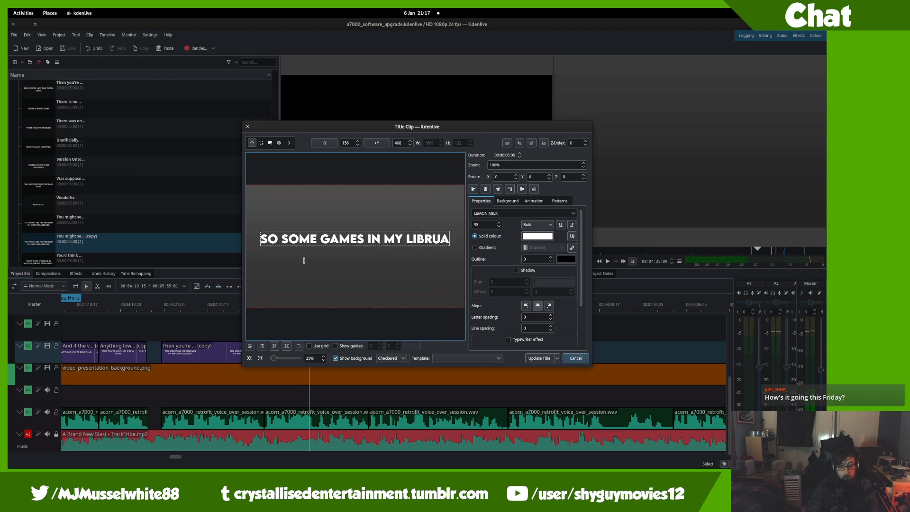
key(BackSpace)
key(BackSpace)
key(BackSpace)
key(BackSpace)
text(raury)
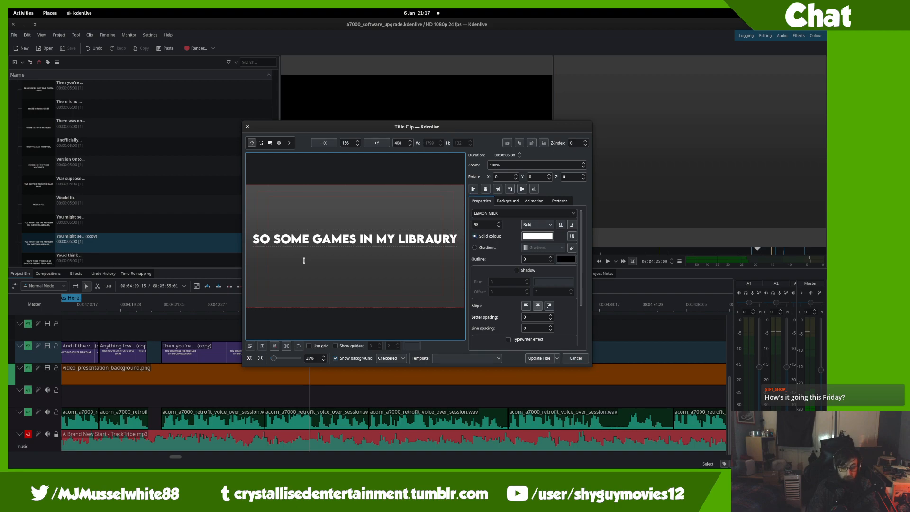
- Switch to Firefox and search the web in a new tab for "library uk spelling"
key(ctrl+alt+Left)
key(super)
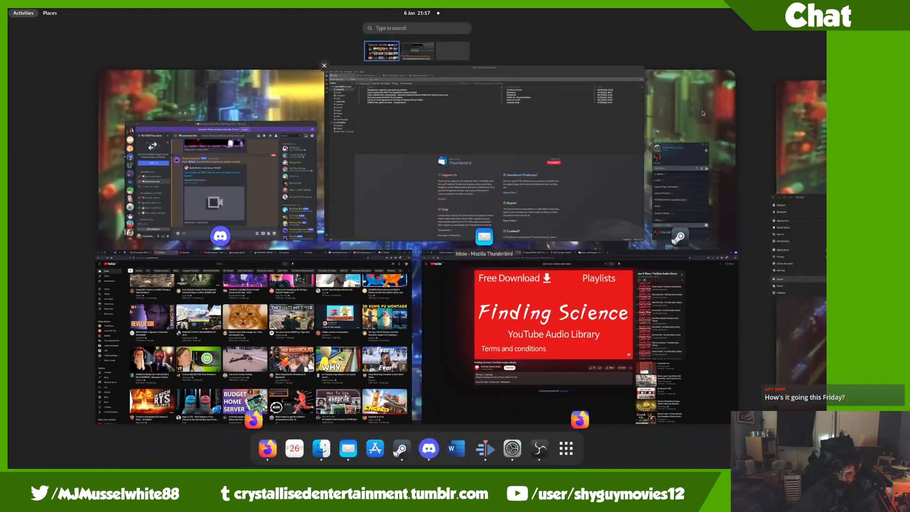
click(699, 166)
click(630, 156)
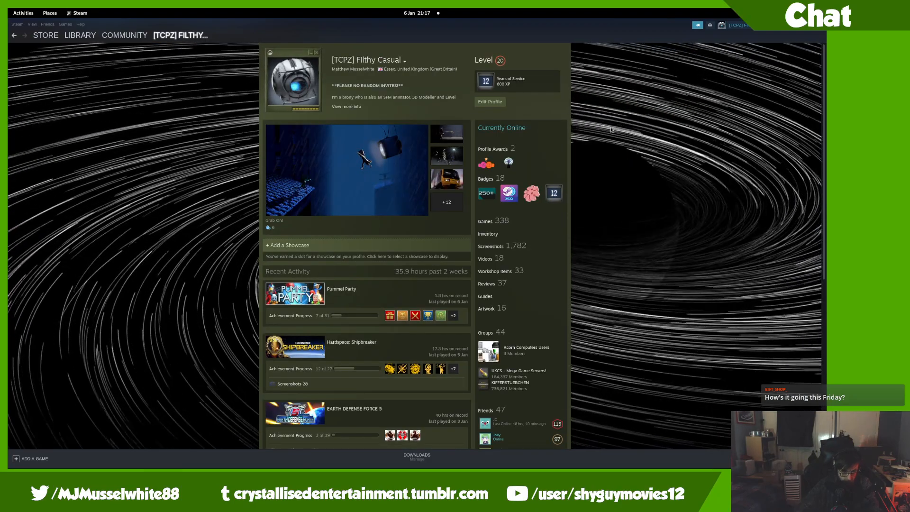
key(super)
click(337, 260)
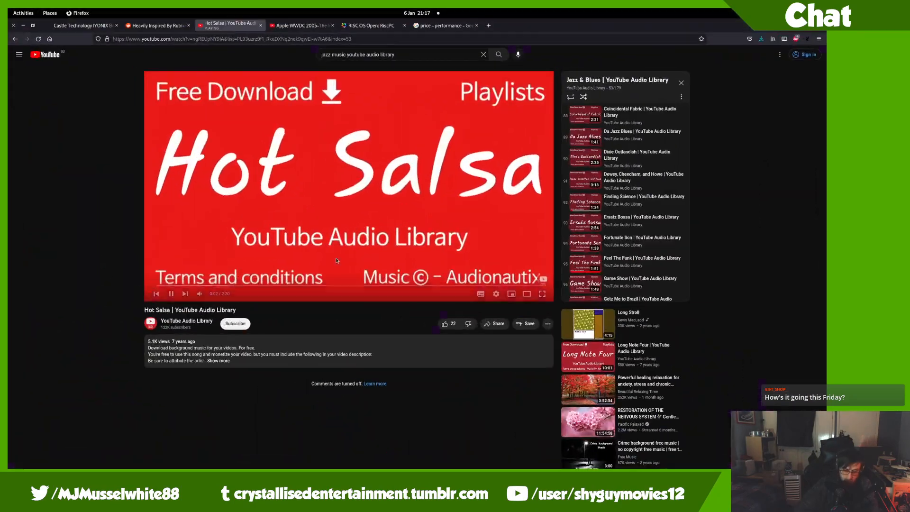
key(ctrl+t)
text(librar)
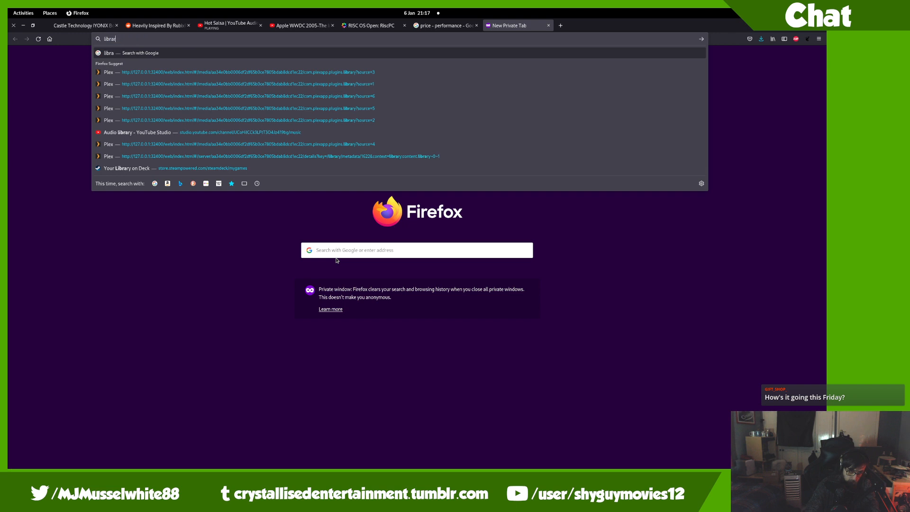
text(y uk spell)
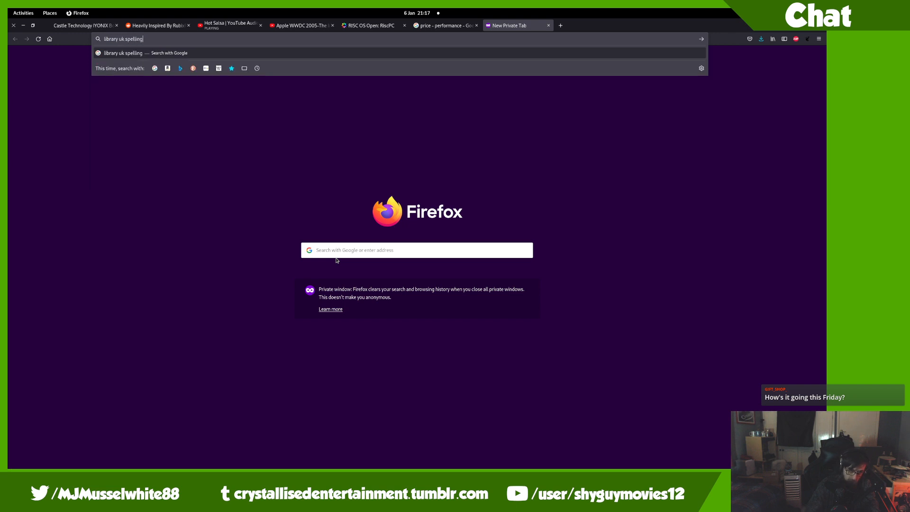
text(ing)
key(Return)
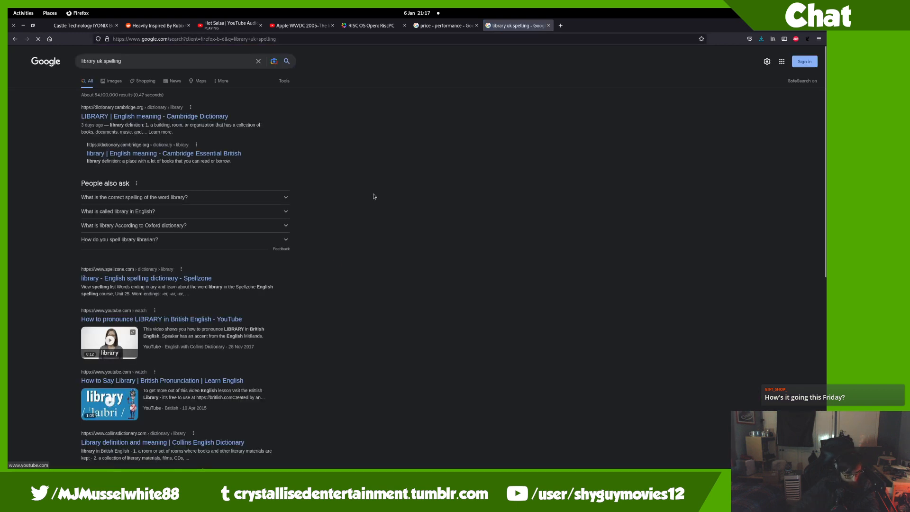
- Return to Kdenlive and correct the open title's text to "SO SOME GAMES IN MY LIBRARY,"
key(ctrl+3)
key(super)
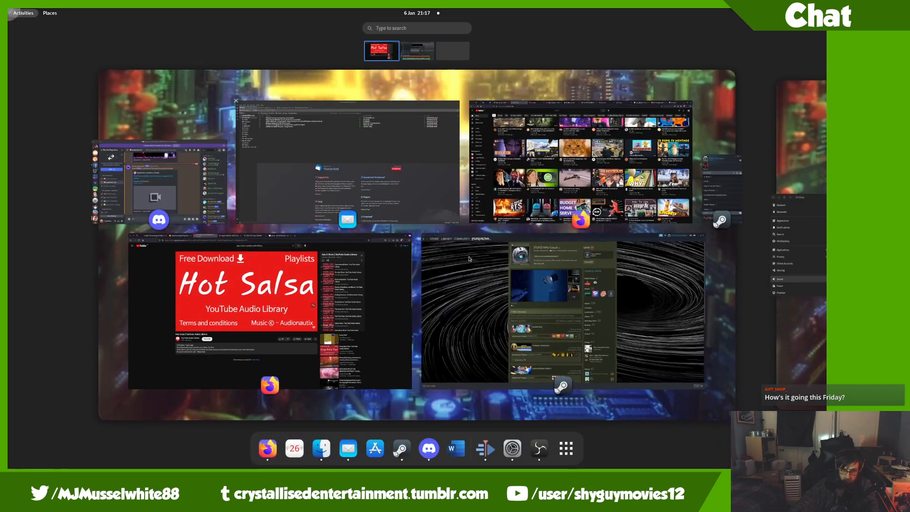
click(469, 258)
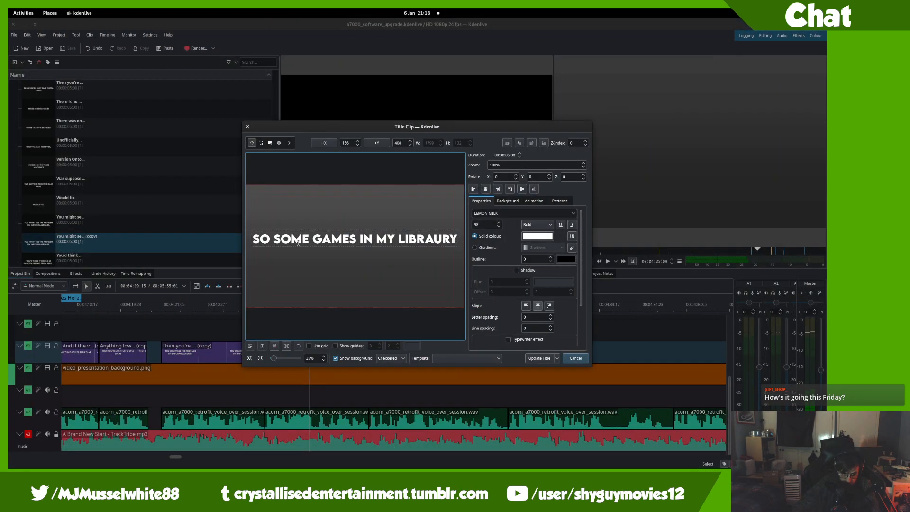
double_click(447, 238)
click(440, 239)
key(BackSpace)
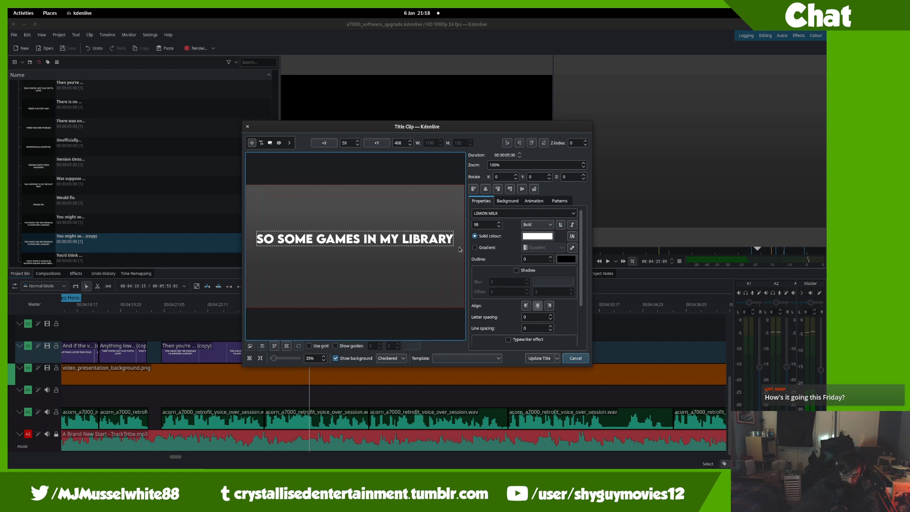
text(,)
key(BackSpace)
text(,)
- Centre the text horizontally and vertically in the frame and update the title
click(387, 203)
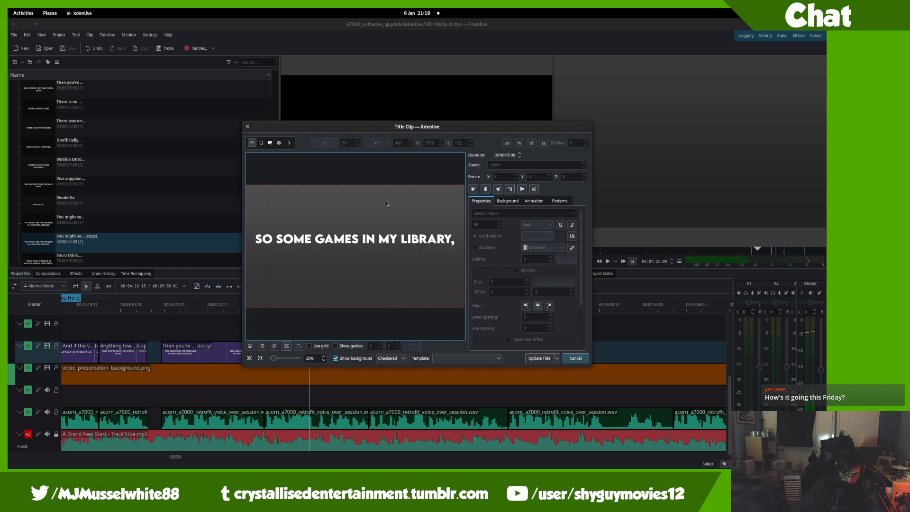
click(405, 244)
click(487, 191)
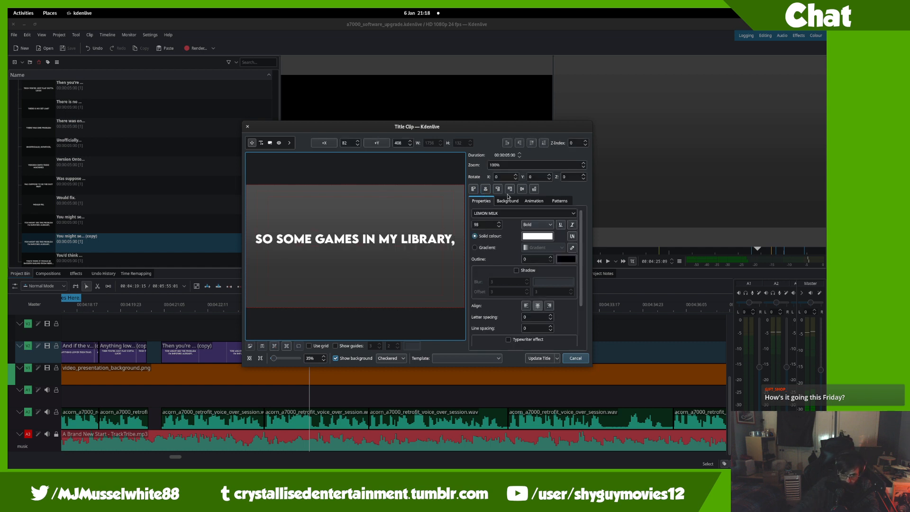
click(522, 190)
click(542, 358)
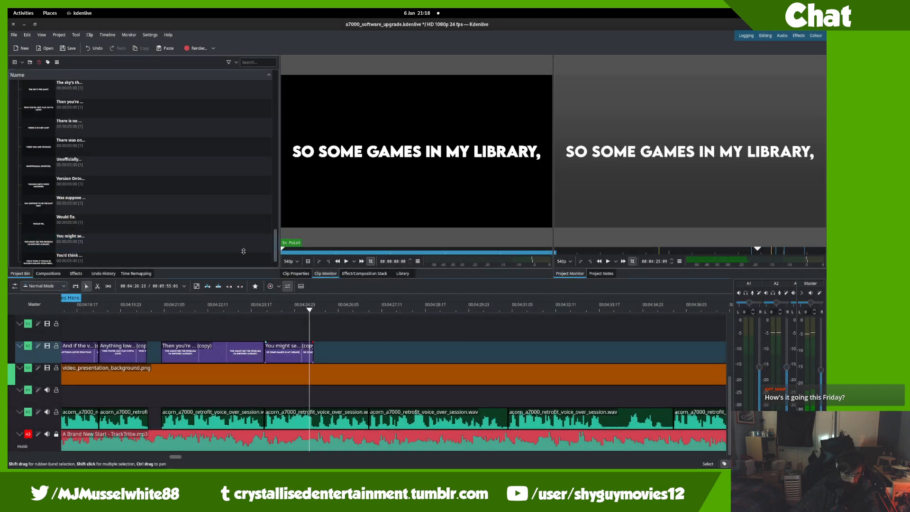
- Close the Steam profile window on the other workspace and return to Kdenlive
mouse_move(8, 9)
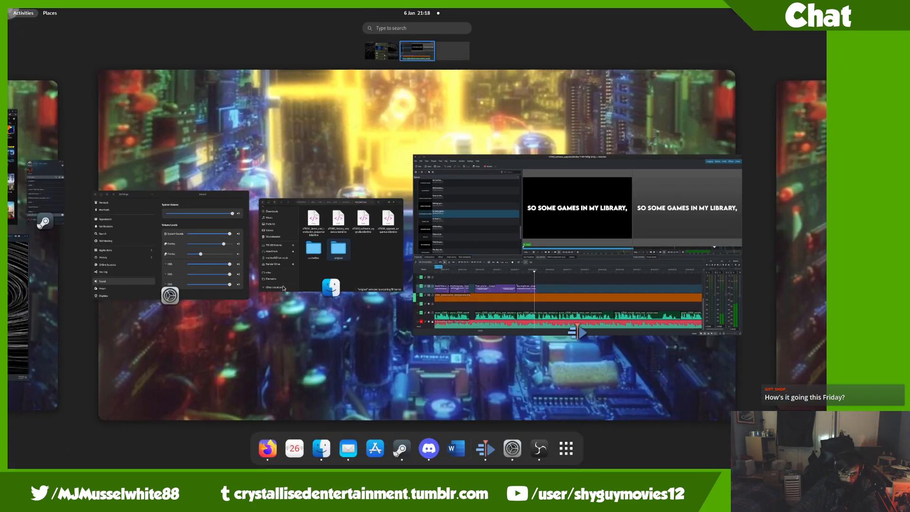
scroll(9, 14, down, 1)
scroll(365, 254, up, 2)
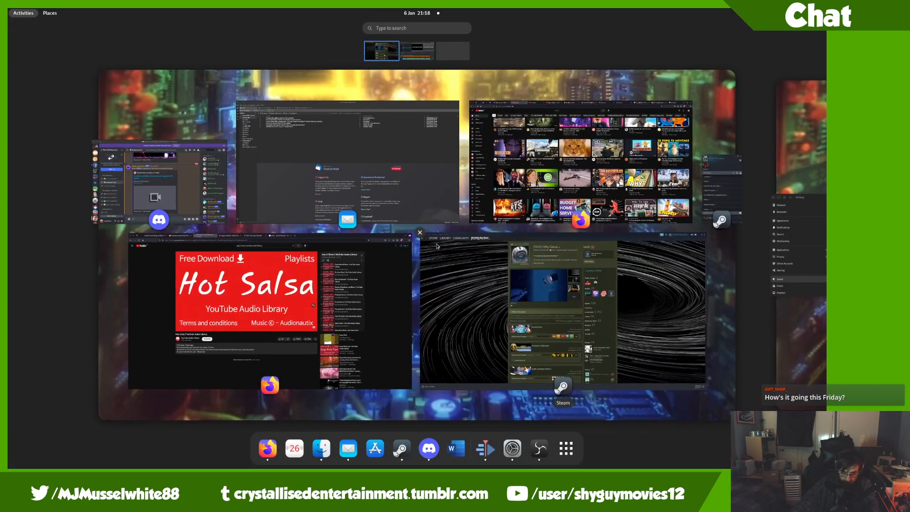
click(420, 233)
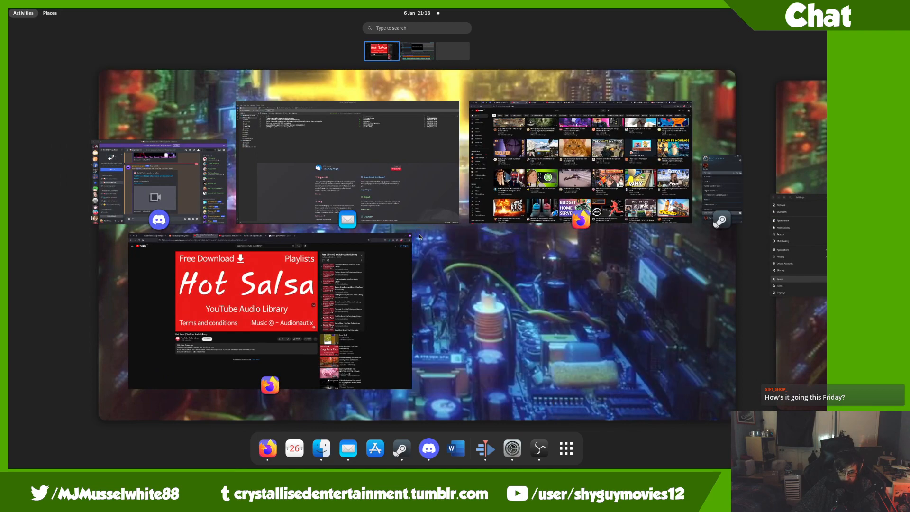
scroll(429, 252, down, 1)
click(449, 279)
- Duplicate the "So some game..." title in the bin and place the copy on the title track directly after the last title
right_click(161, 164)
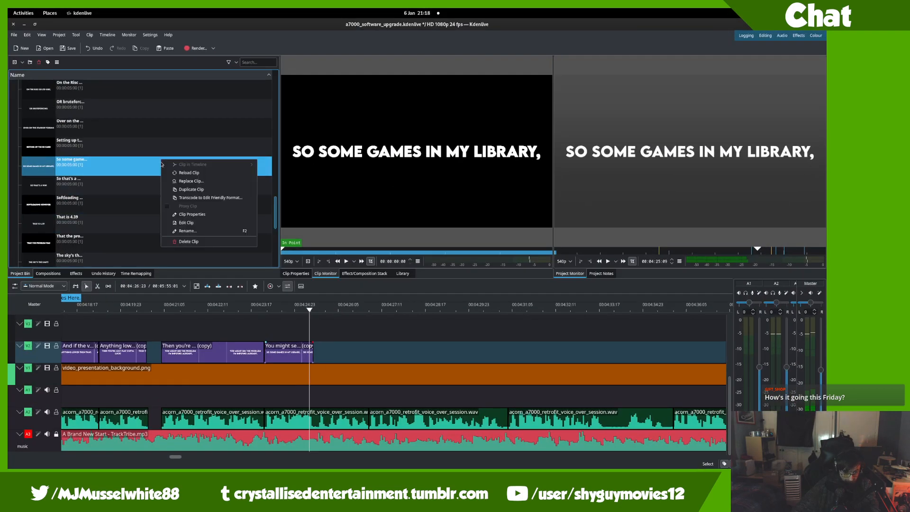
click(176, 190)
drag(176, 183, 311, 401)
- Play the narration under the copied title, cut the title at 00:04:27:02 and delete the remainder
key(space)
drag(323, 353, 215, 315)
key(space)
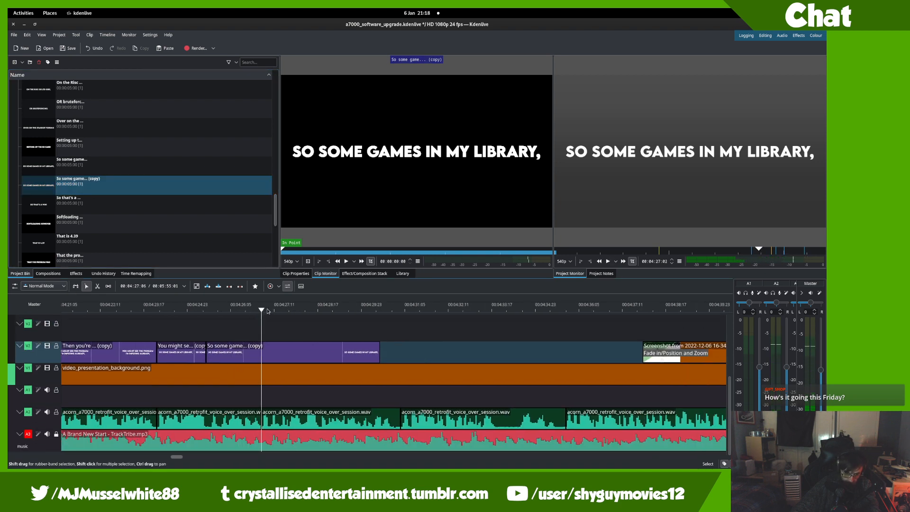
key(x)
click(261, 353)
key(s)
click(284, 354)
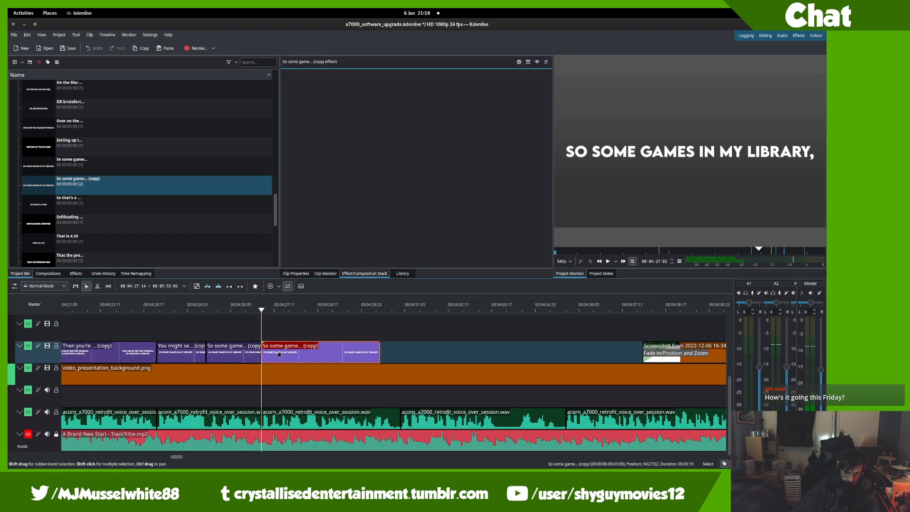
key(Delete)
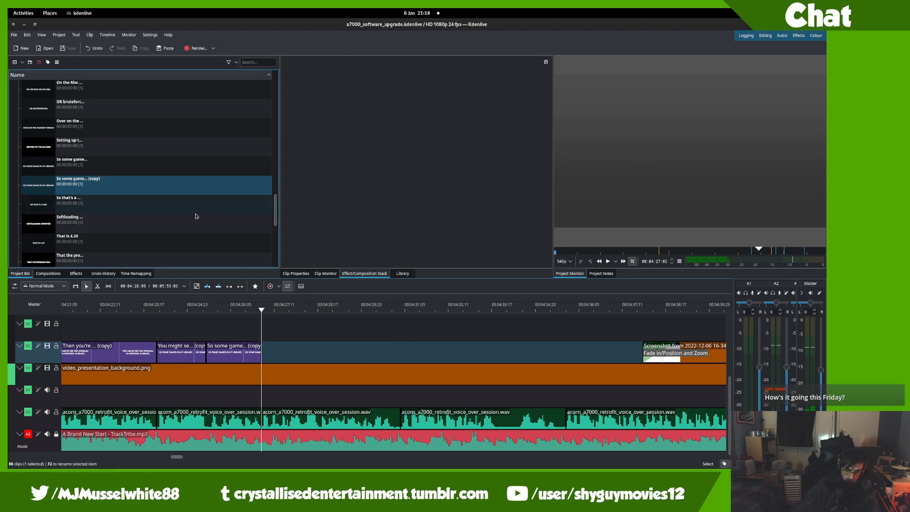
- Replace the text of the "So some game... (copy)" title with "LIKE PACMANIA FOR INSTANCE,", centre it horizontally and update the title
double_click(203, 190)
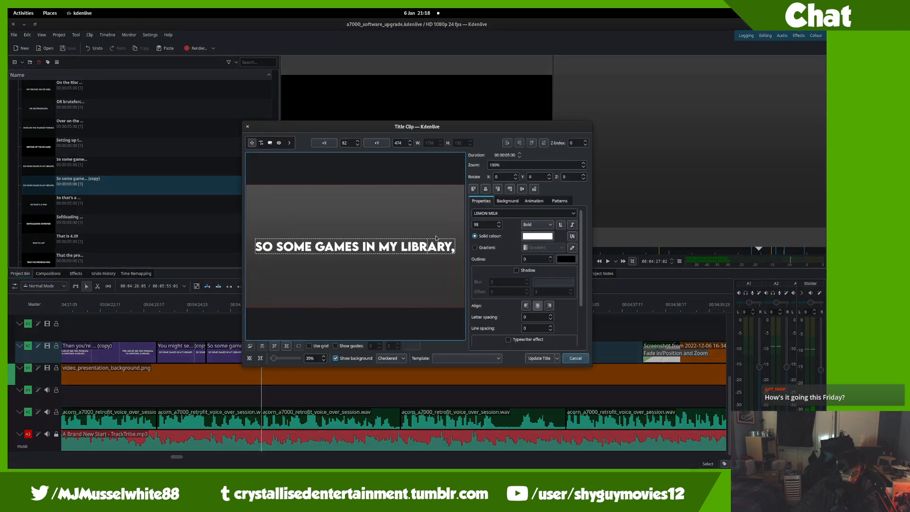
key(ctrl+a)
text(OUTPUTS)
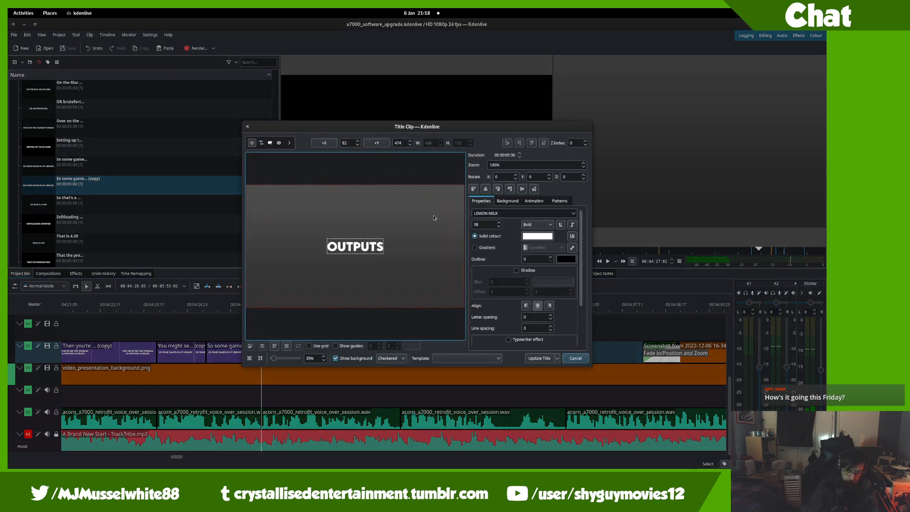
text( AT AL)
key(ctrl+a)
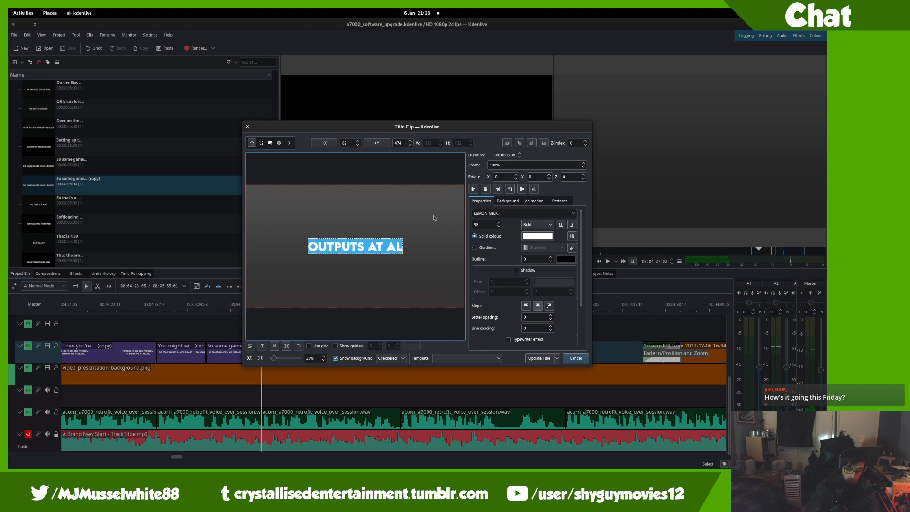
text(LIKE PACMANI)
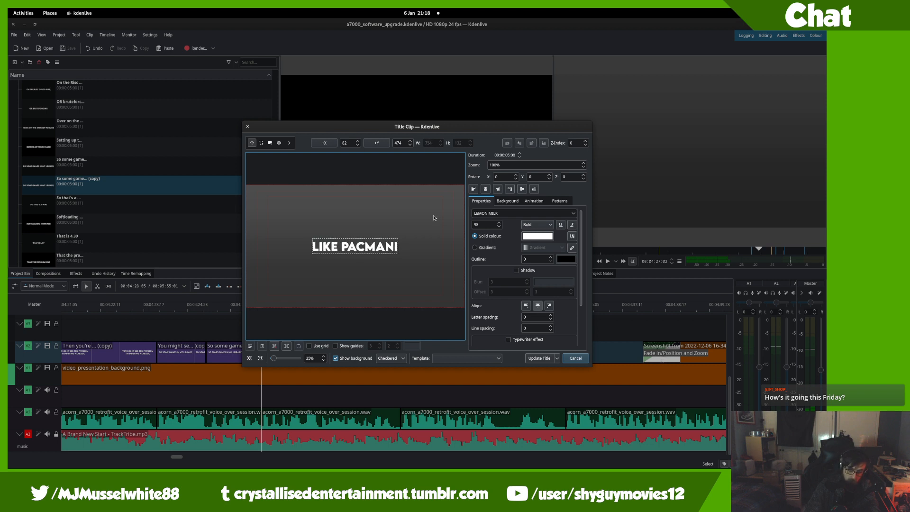
text(A FOR INSTANCEM)
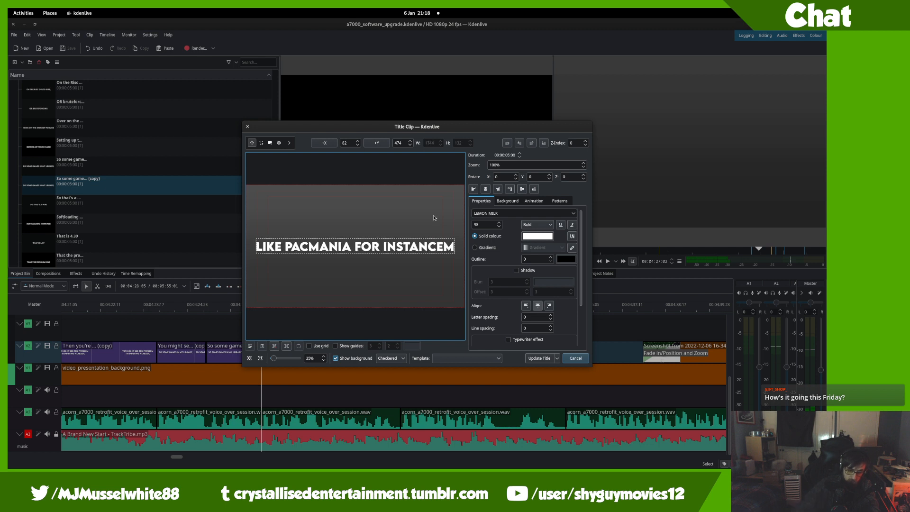
key(BackSpace)
text(,)
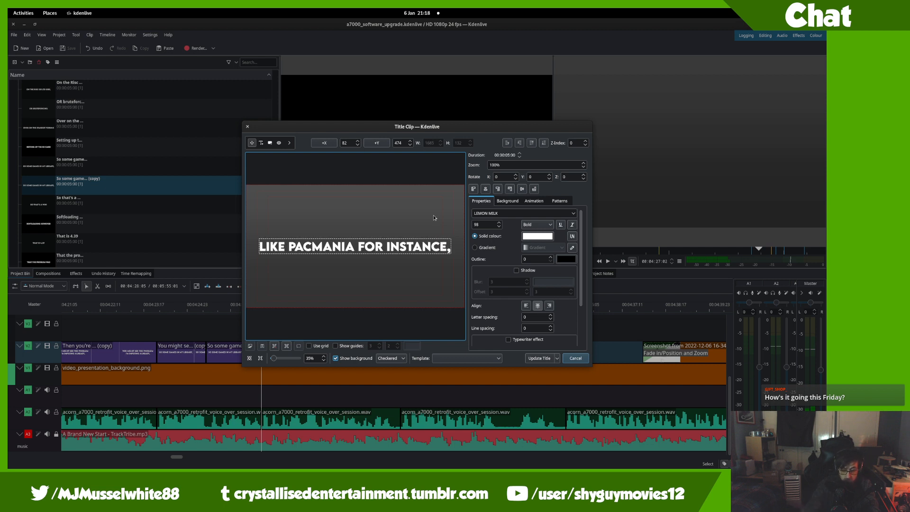
click(433, 216)
click(398, 249)
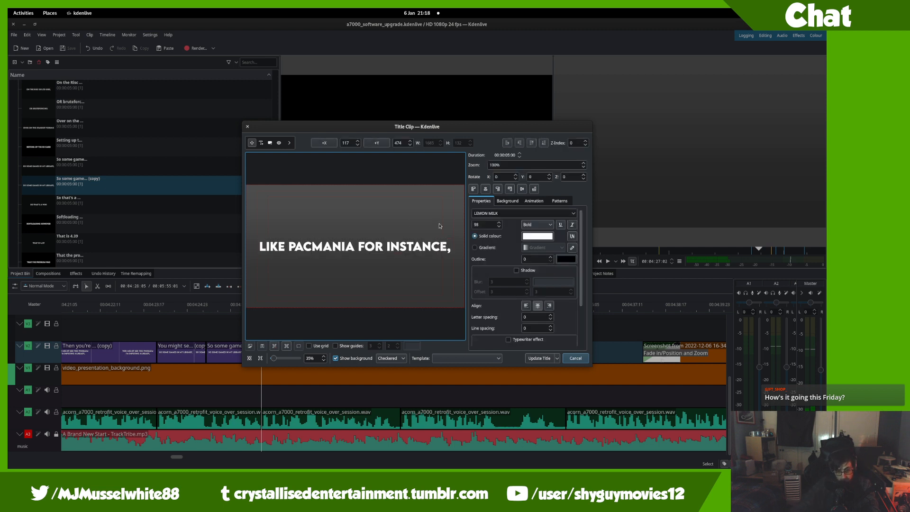
click(539, 358)
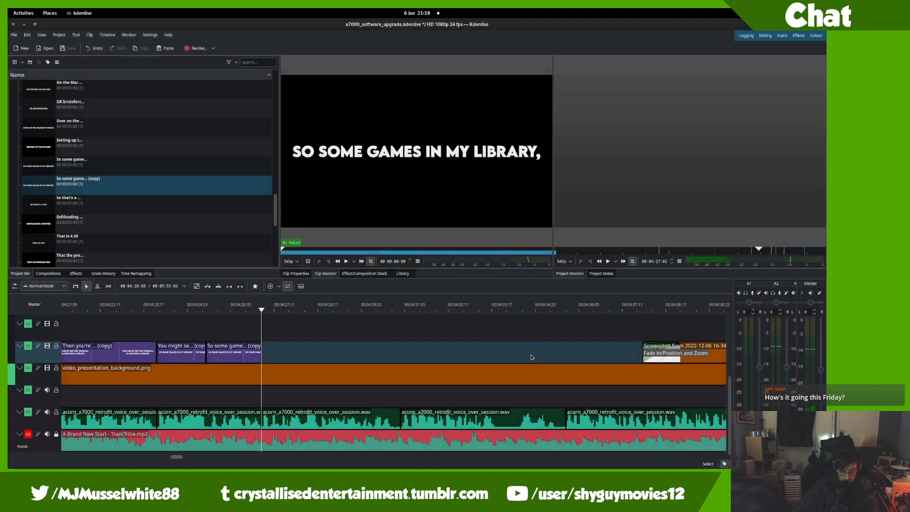
- Duplicate the "Like Pacmani..." title in the bin and place the copy on the title track at 00:04:27:02
scroll(134, 207, down, 3)
scroll(134, 207, up, 5)
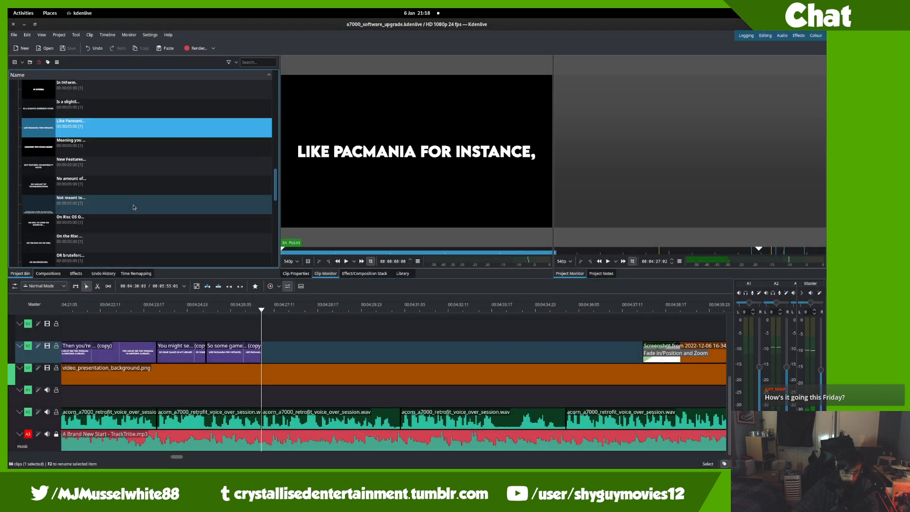
right_click(125, 191)
click(127, 221)
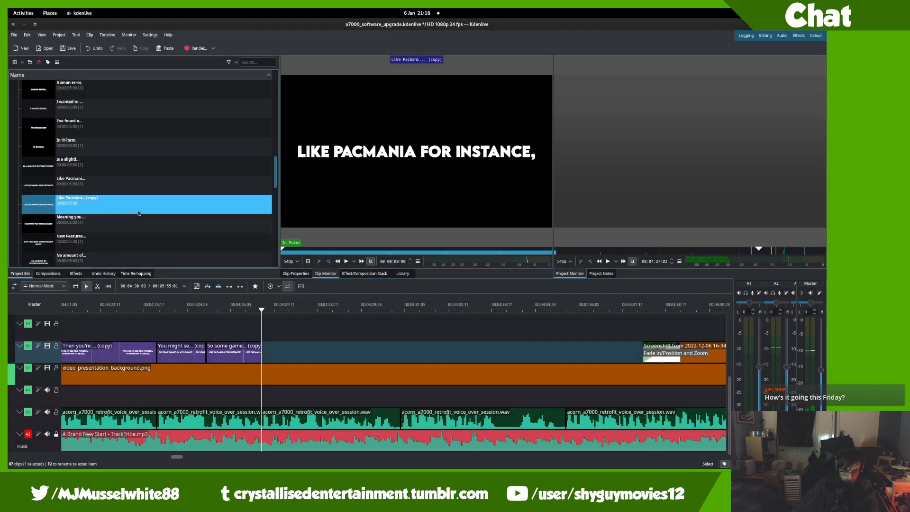
drag(138, 211, 270, 375)
- Play the narration under the "Like Pacmani... (copy)" title and trim the title's end to 00:04:29:23
key(space)
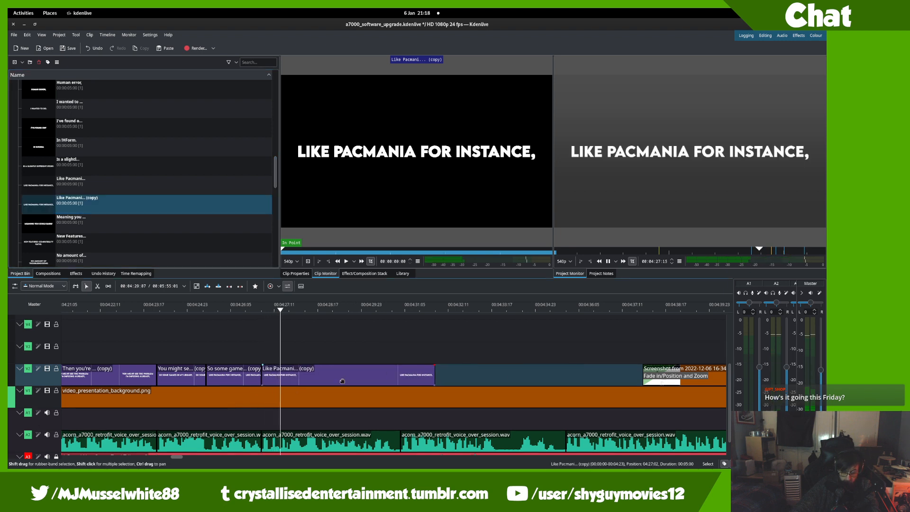
scroll(277, 350, down, 1)
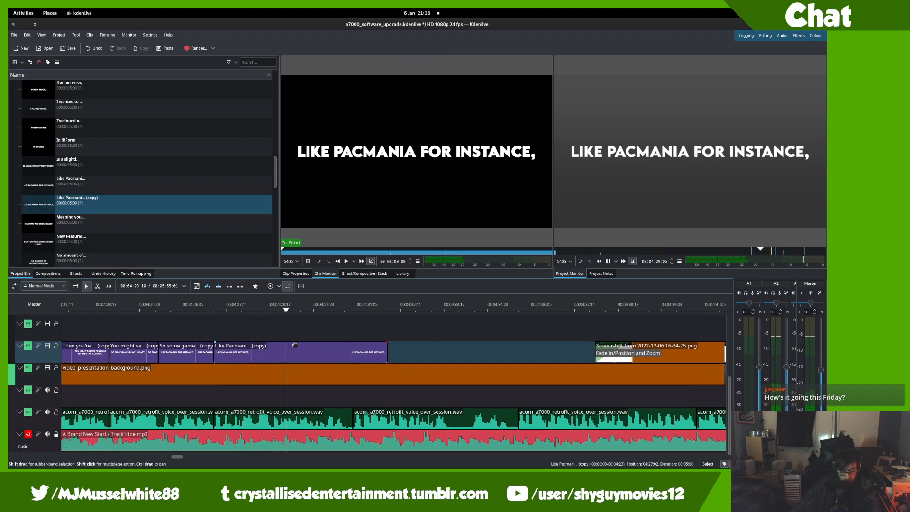
mouse_move(304, 328)
mouse_down()
mouse_move(326, 330)
mouse_move(306, 334)
mouse_move(315, 335)
mouse_up()
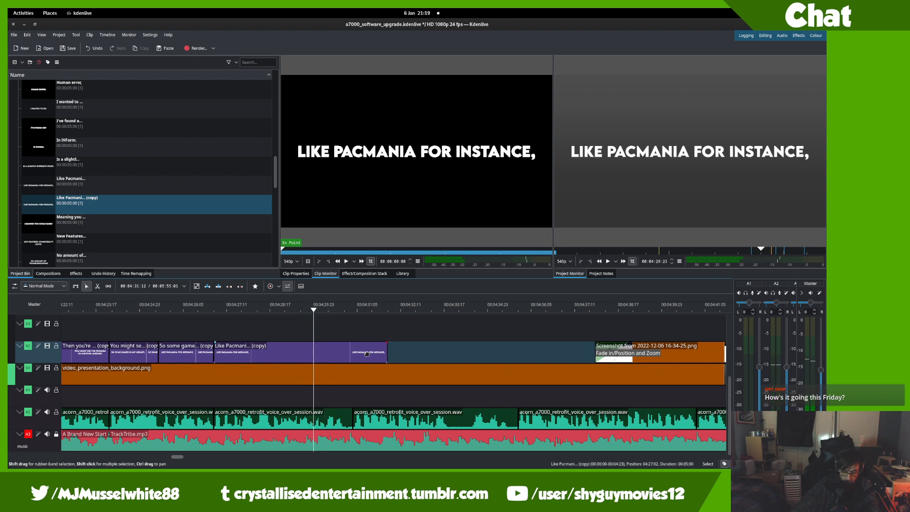
drag(385, 353, 313, 353)
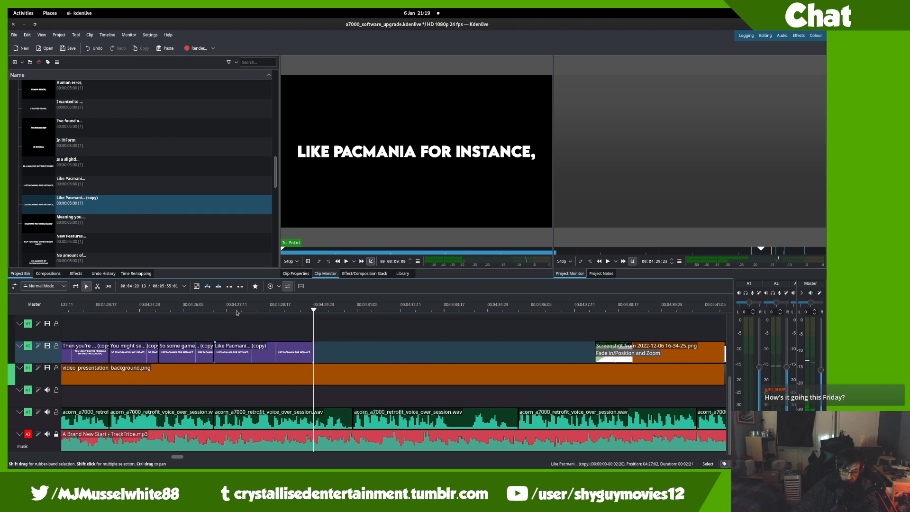
- Replace the text of the "Like Pacmani... (copy)" title with "OUTPUTS AT ALMOST HALF THE MINIMUM RESOLUTION" on two lines, centre it and update the title
double_click(128, 210)
double_click(307, 251)
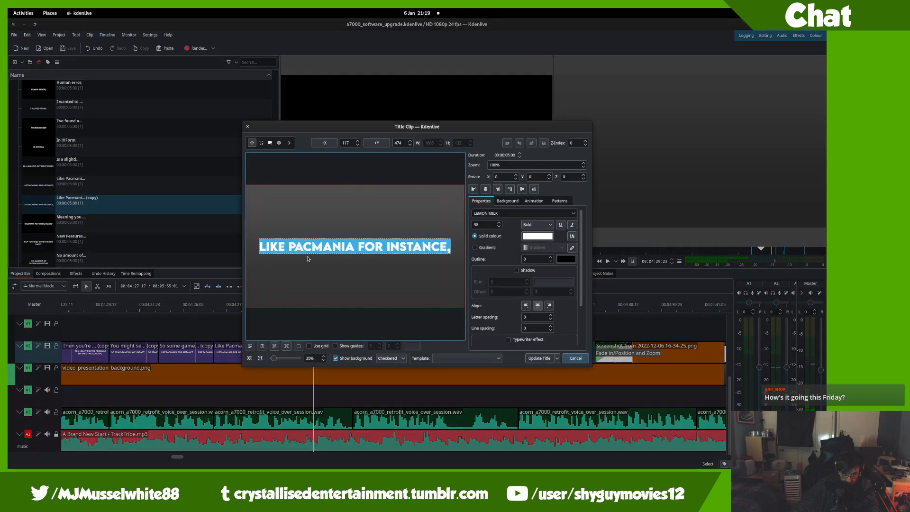
text(OUTPUTS)
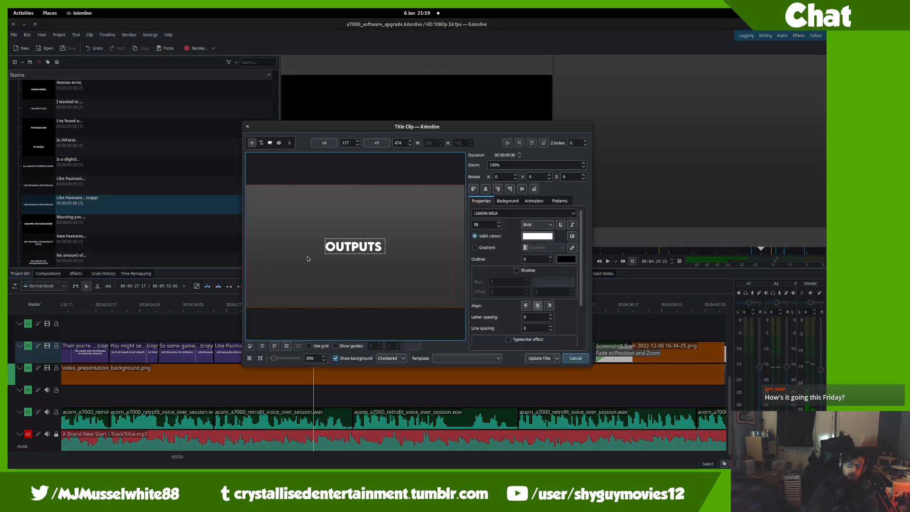
text( AT ALMOST HALF)
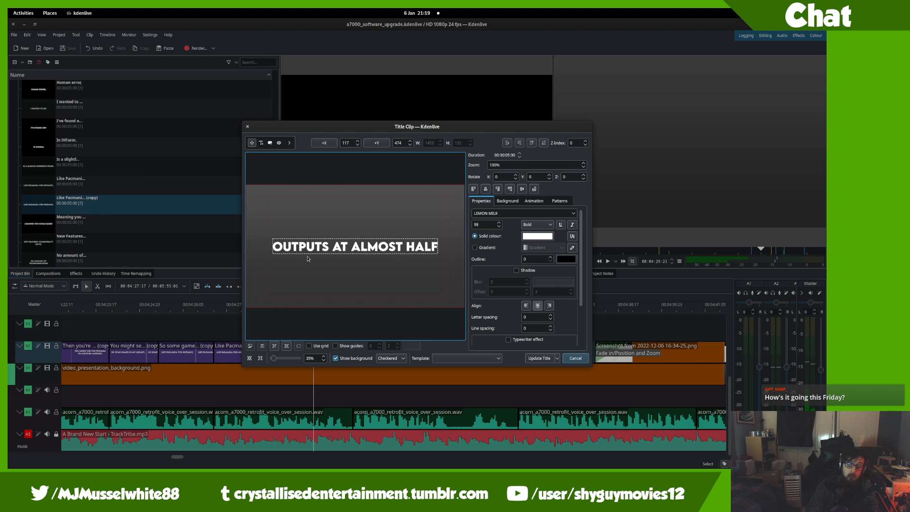
key(Return)
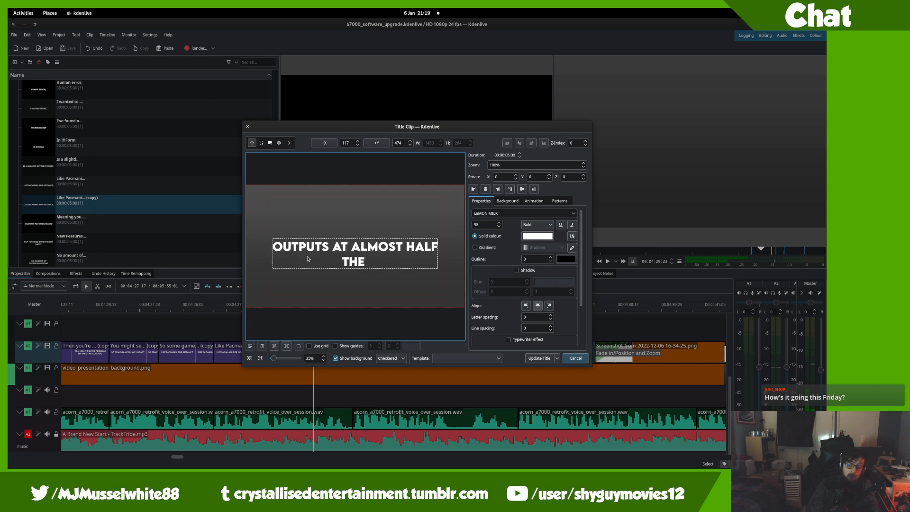
text(THE MINIMUM RESOLUT)
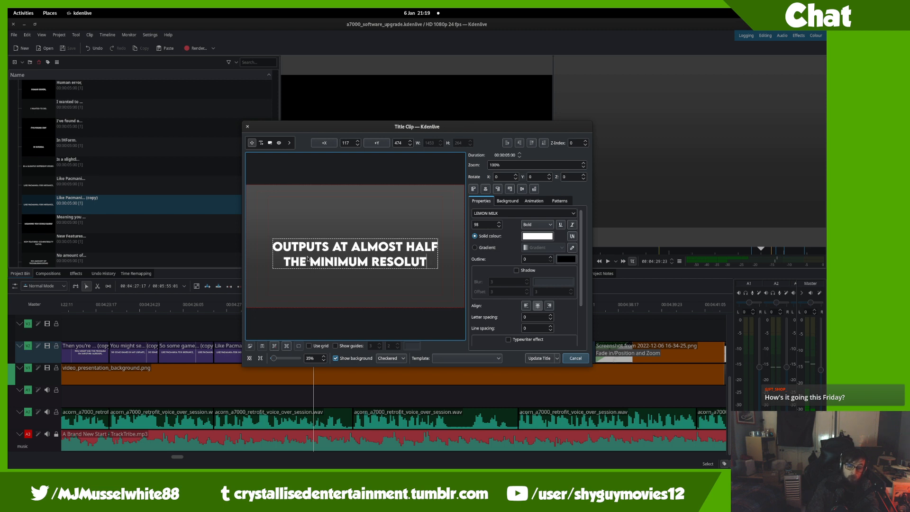
text(ION)
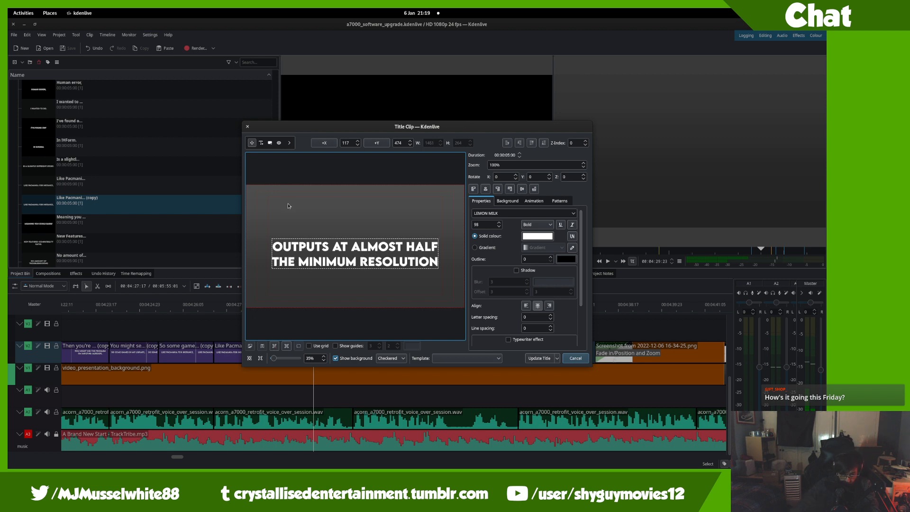
click(474, 188)
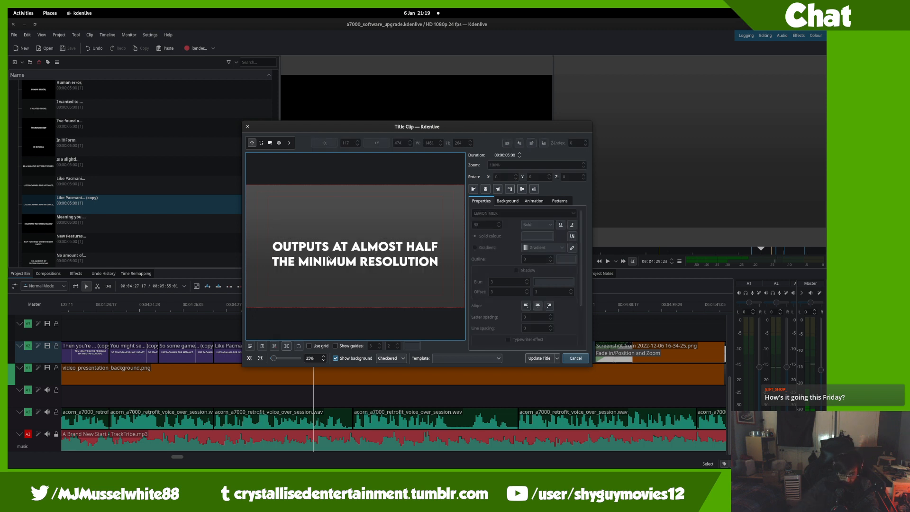
click(522, 189)
click(533, 359)
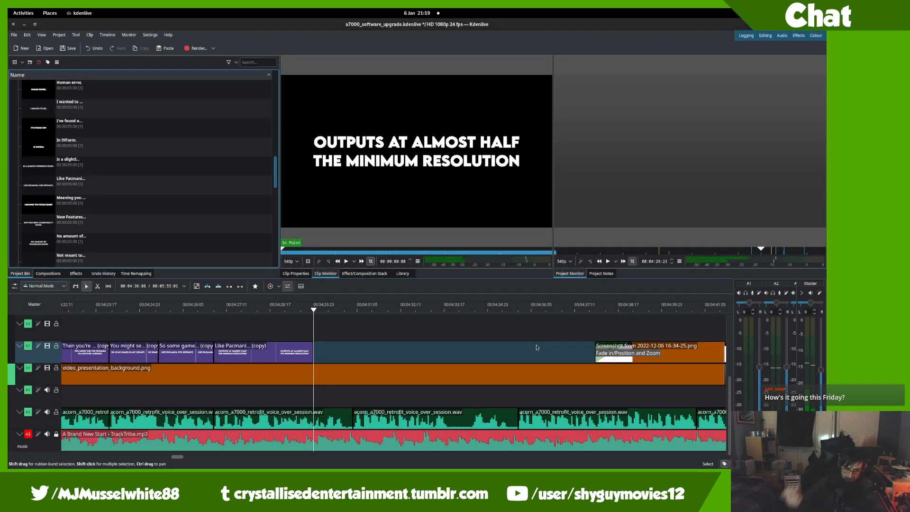
- Duplicate the "Outputs at a..." title in the bin and place the copy at 00:04:29:23 on the track above the titles
scroll(190, 189, up, 10)
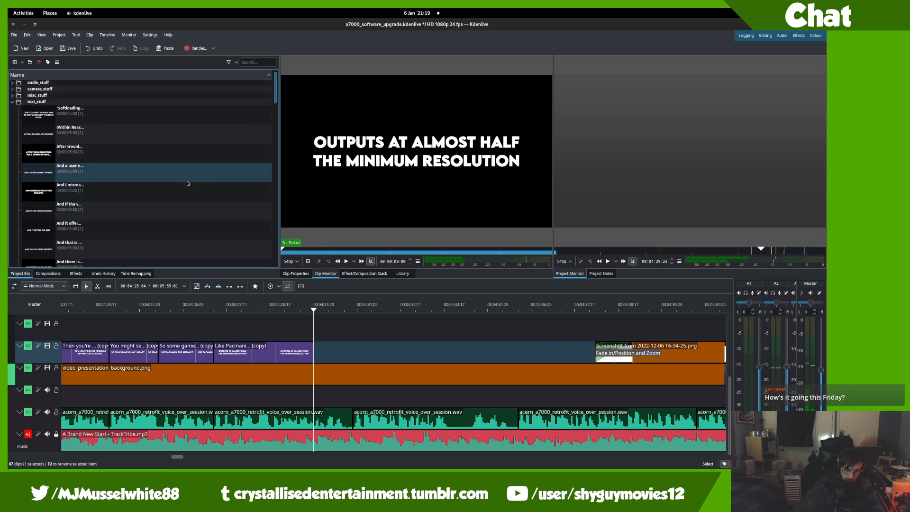
scroll(189, 186, down, 10)
drag(150, 109, 331, 324)
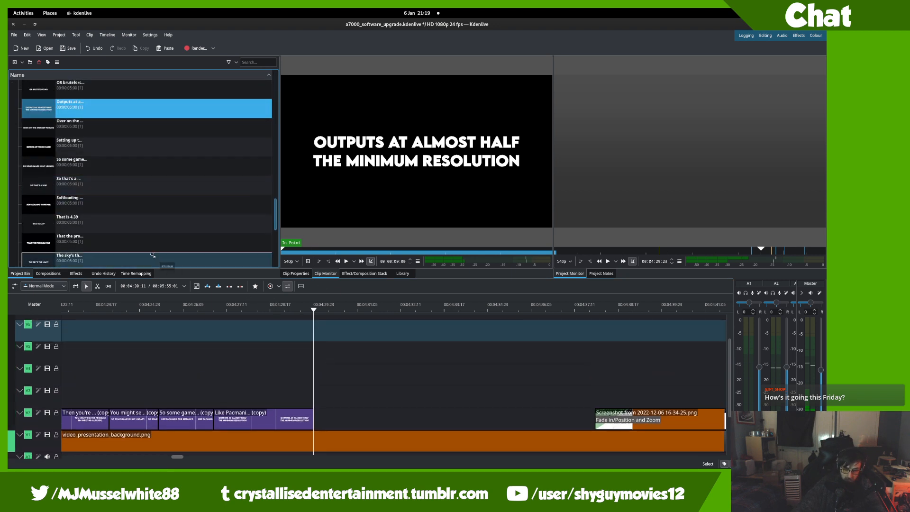
right_click(123, 103)
click(146, 134)
drag(147, 133, 326, 339)
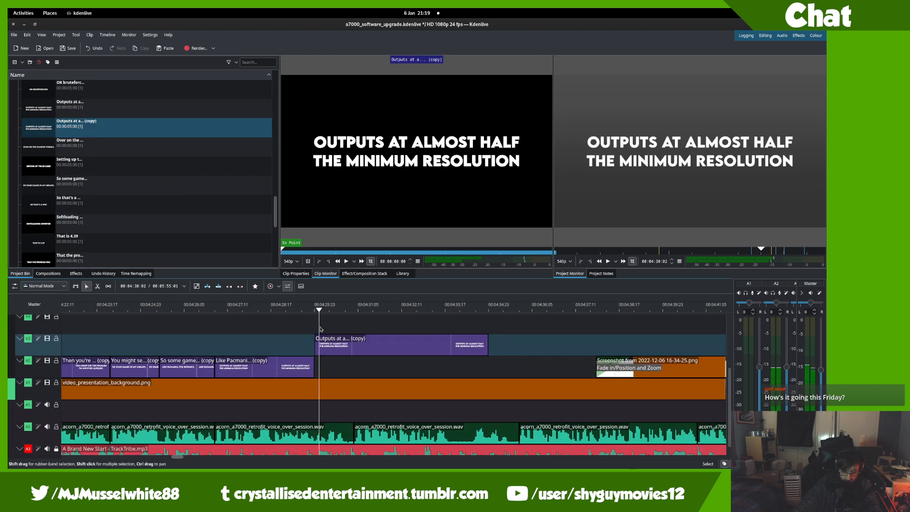
- Play the narration, cut the copied title at 00:04:30:22, delete the remainder, save, and move the title down onto the title track
click(294, 323)
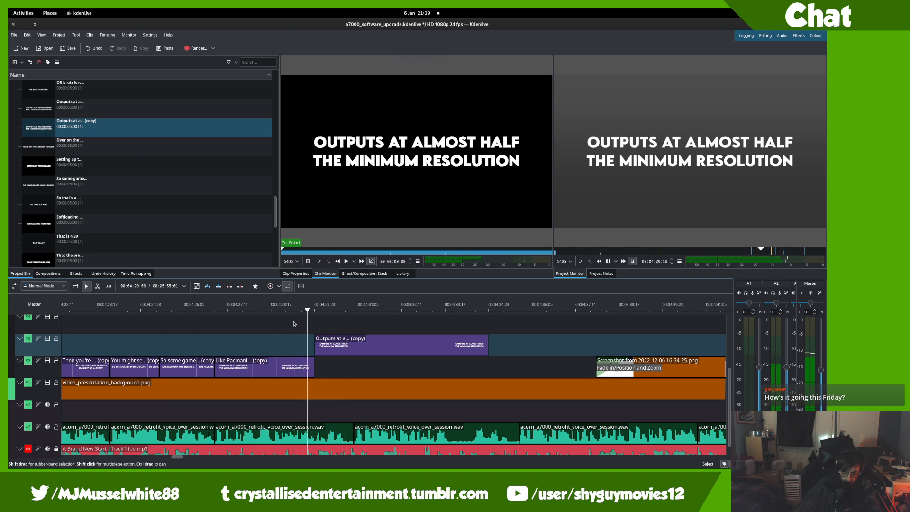
key(x)
click(348, 338)
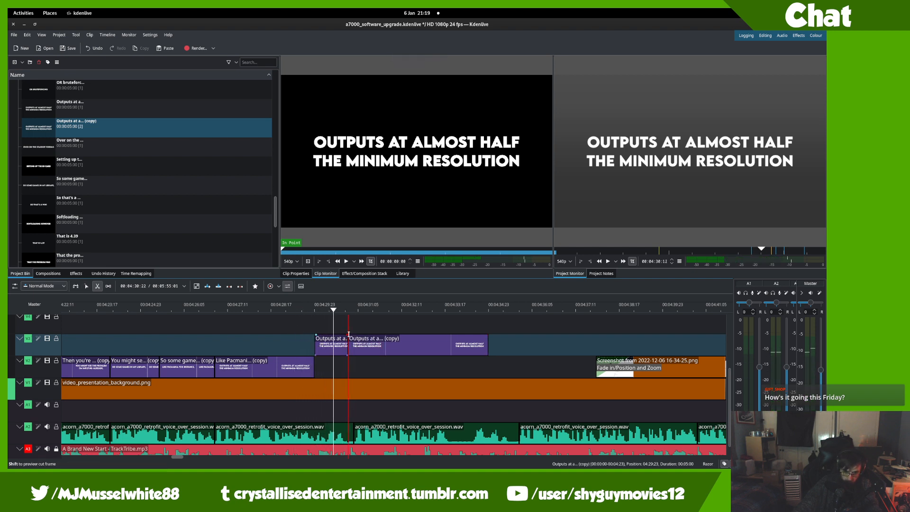
key(s)
click(360, 340)
key(Delete)
key(ctrl+s)
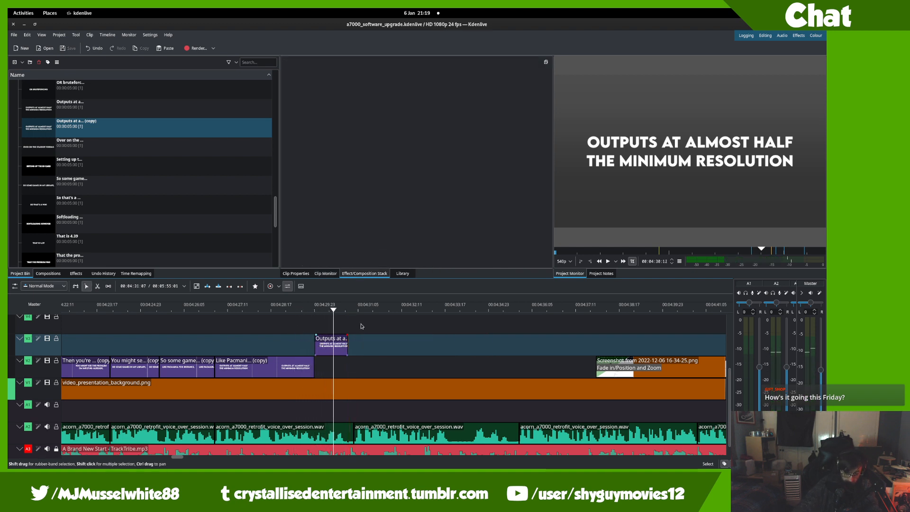
drag(348, 352, 348, 373)
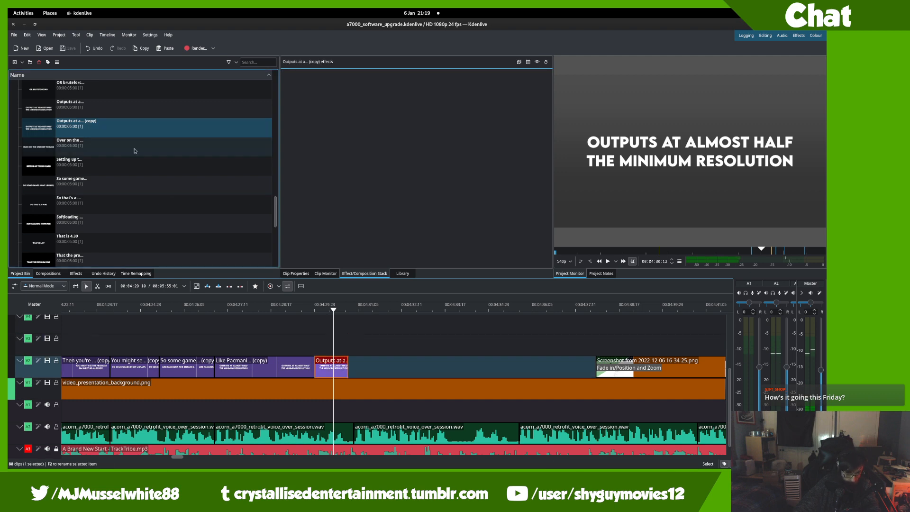
- Replace the text of the "Outputs at a... (copy)" title with "FOR THIS CABLE.", centre it in the frame and update the title
click(134, 128)
double_click(134, 128)
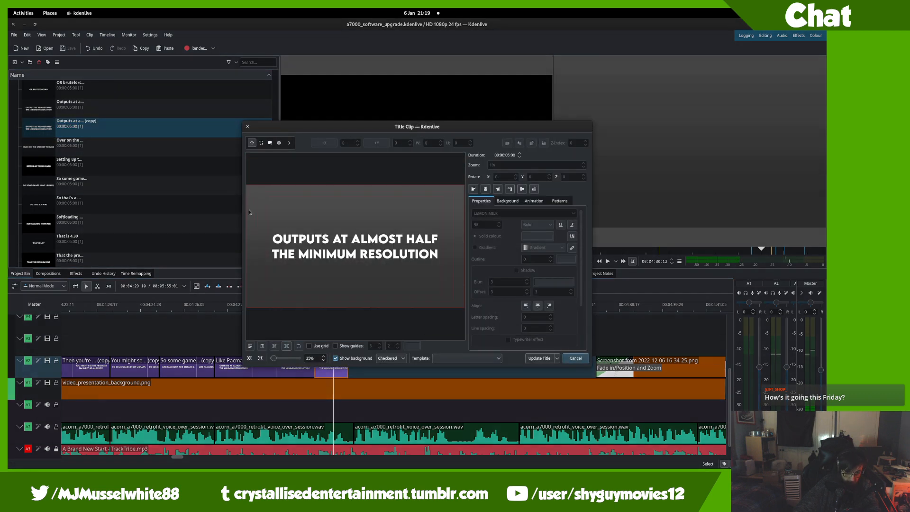
key(ctrl+a)
text(FOR TH)
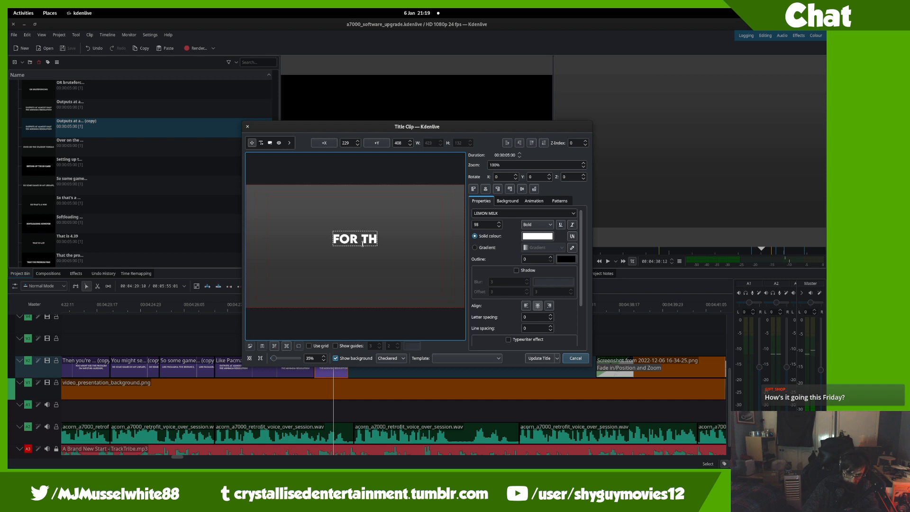
text(IS CABLE.)
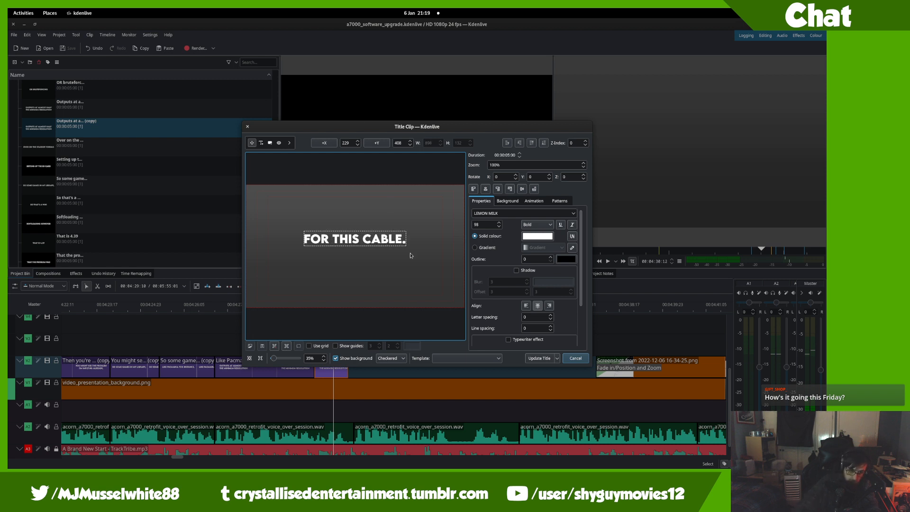
click(410, 226)
click(402, 233)
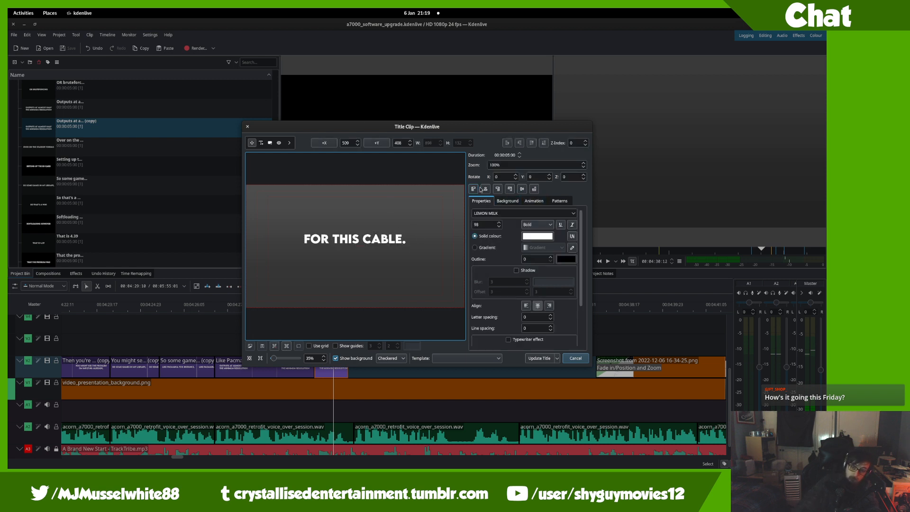
click(532, 189)
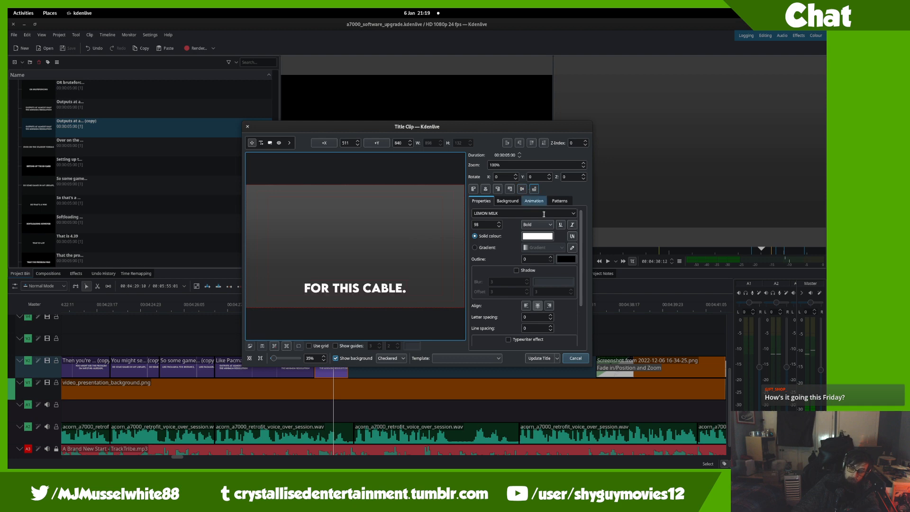
click(522, 189)
click(533, 357)
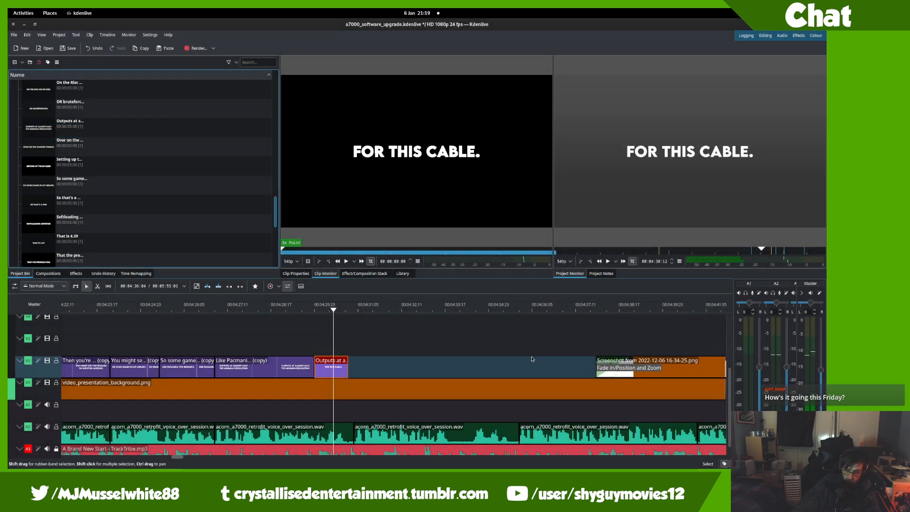
- Play back the "OUTPUTS AT ALMOST HALF" and "FOR THIS CABLE." titles and the narration after them to check their timing
click(267, 320)
key(space)
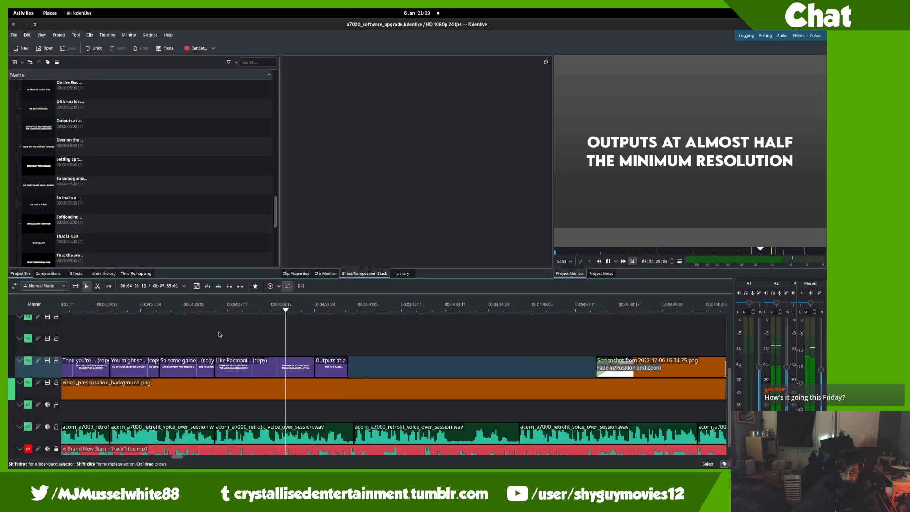
click(173, 343)
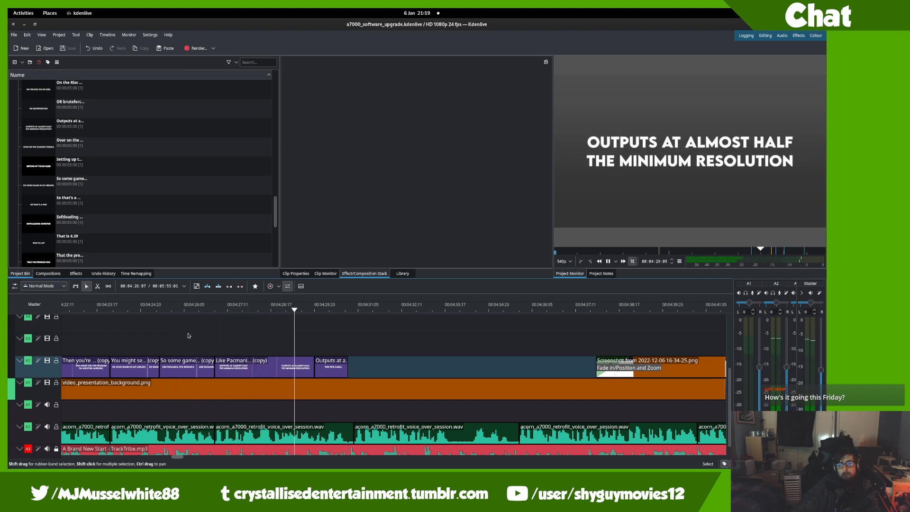
key(space)
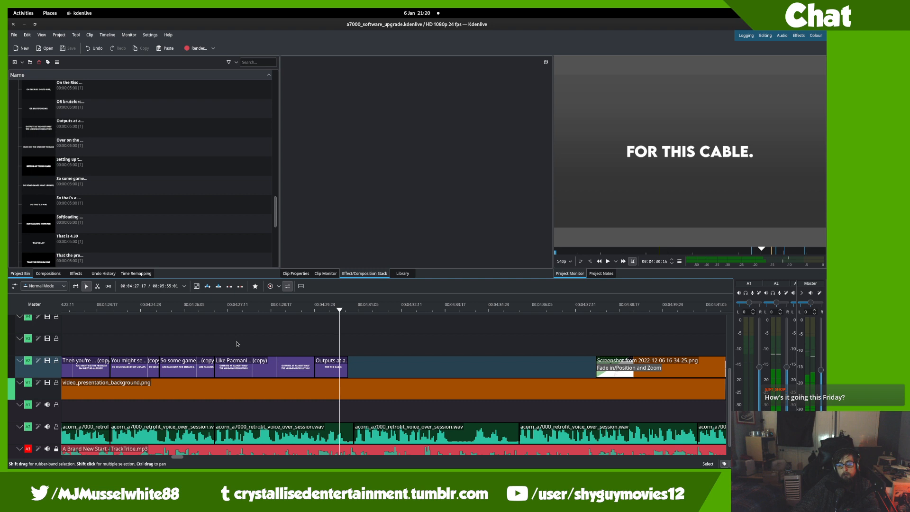
scroll(468, 354, down, 1)
key(space)
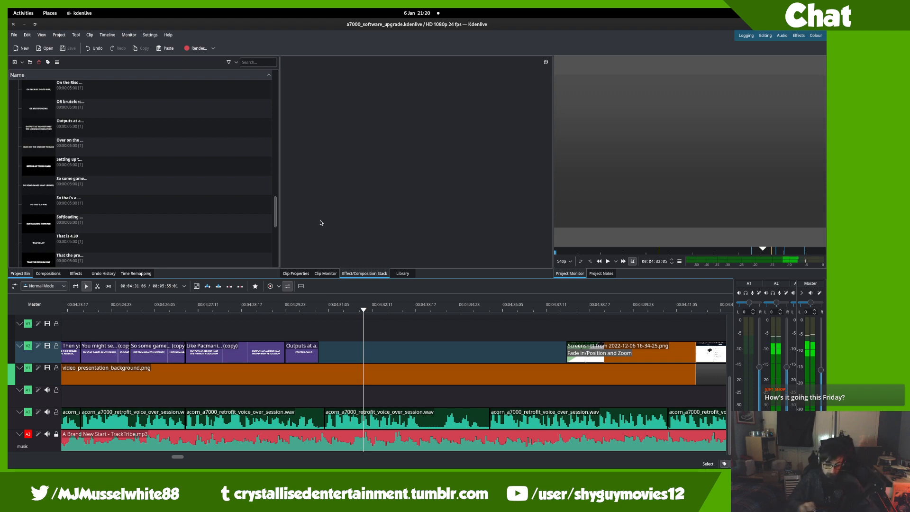
key(super)
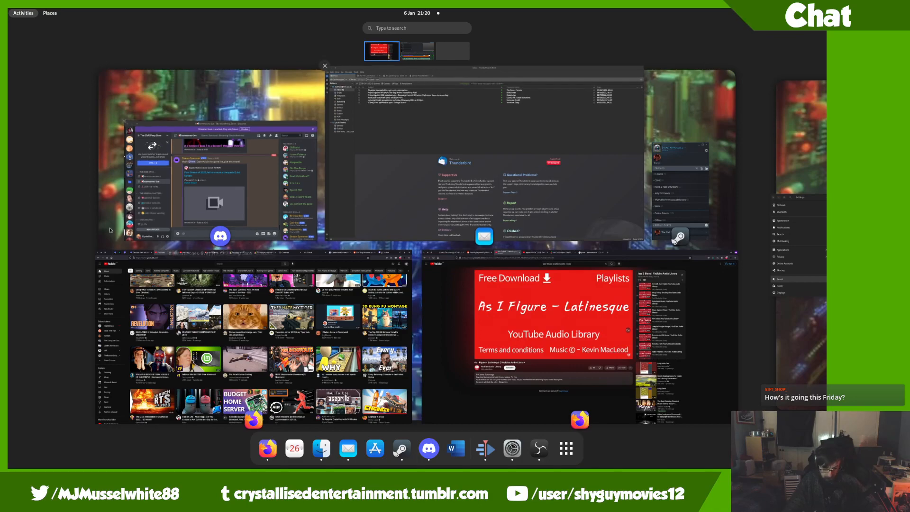
scroll(299, 248, down, 1)
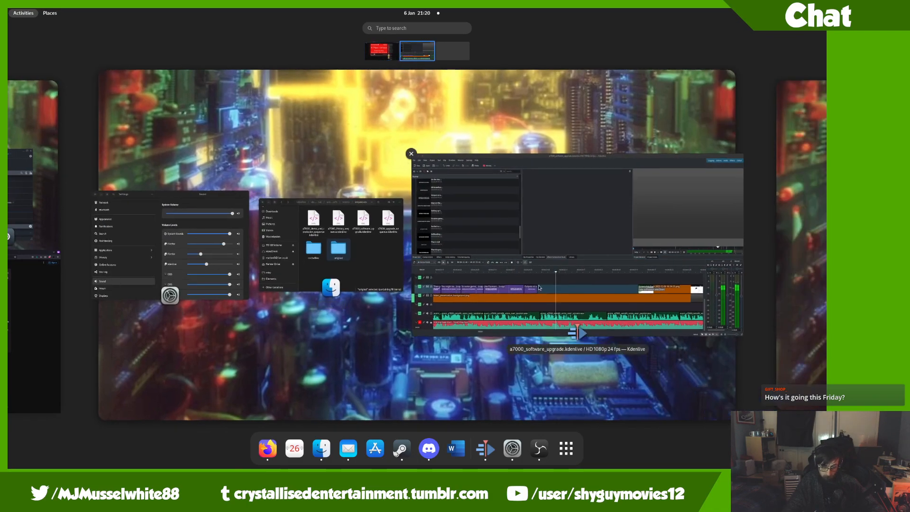
click(520, 317)
- Replay the narration past the last title, duplicate the "For this cab..." title and place the copy on the title track at 00:04:31:02
click(266, 308)
key(space)
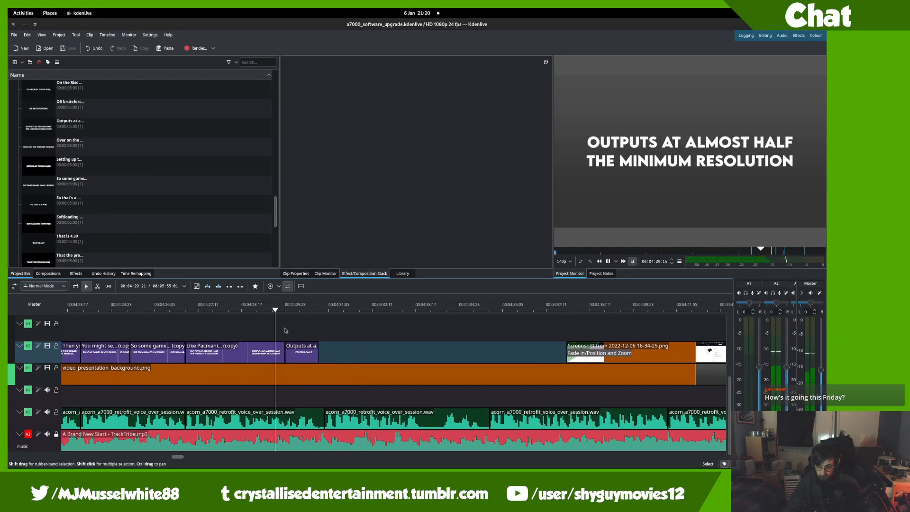
key(space)
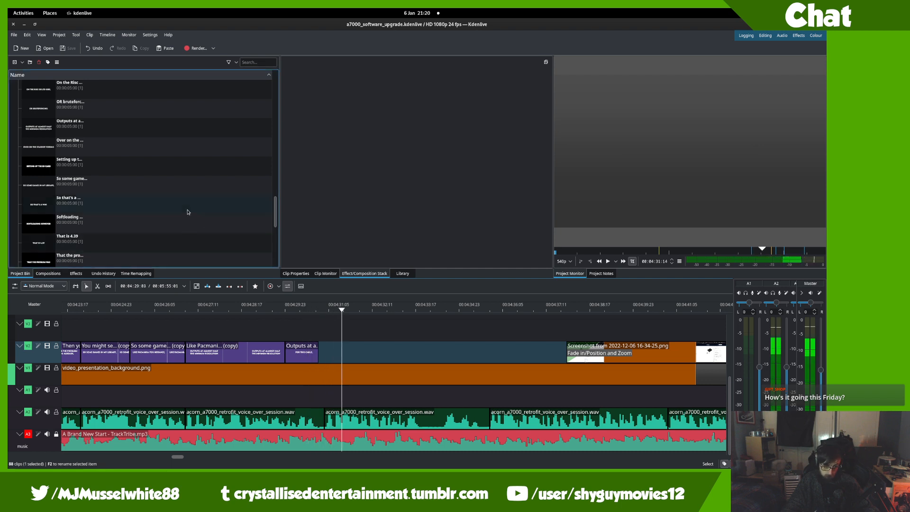
scroll(188, 212, up, 5)
right_click(126, 83)
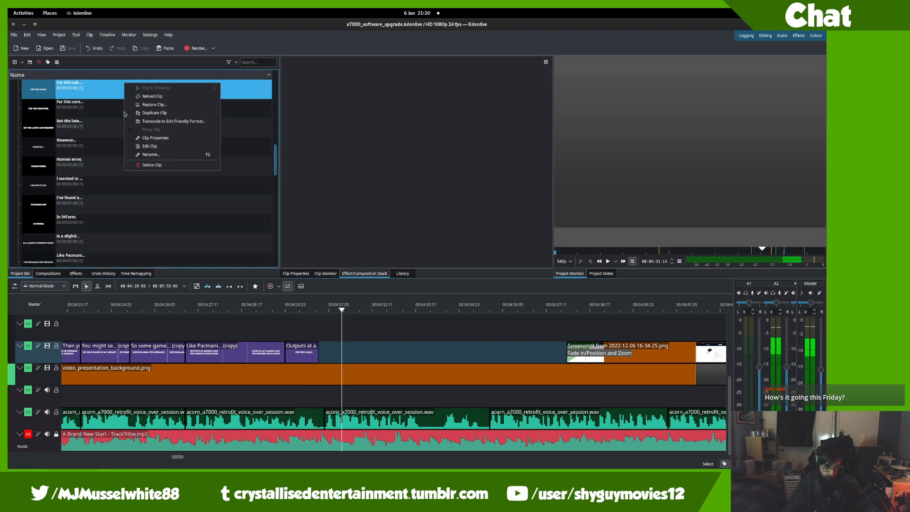
click(130, 111)
drag(154, 141, 345, 349)
drag(408, 346, 379, 345)
scroll(352, 333, up, 1)
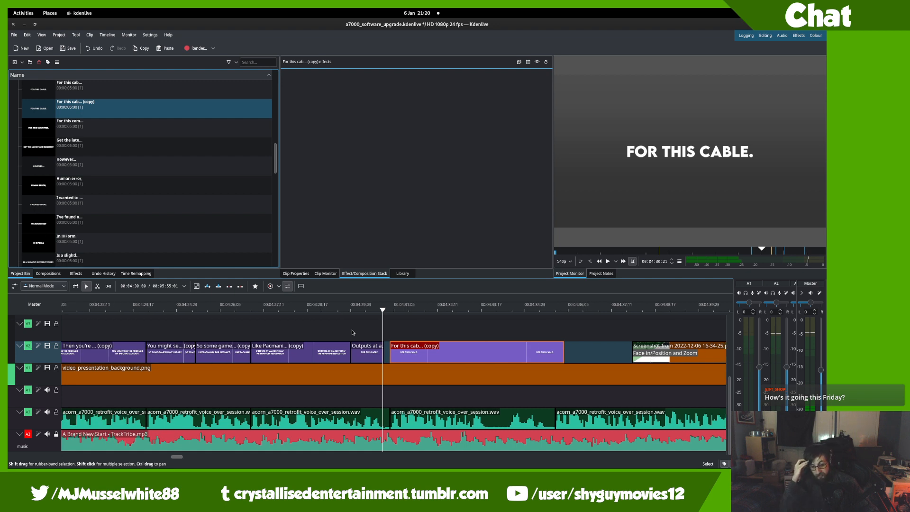
- Play the narration, cut the "For this cab... (copy)" title on the timeline at 00:04:32:01, delete the remainder and save the project
key(space)
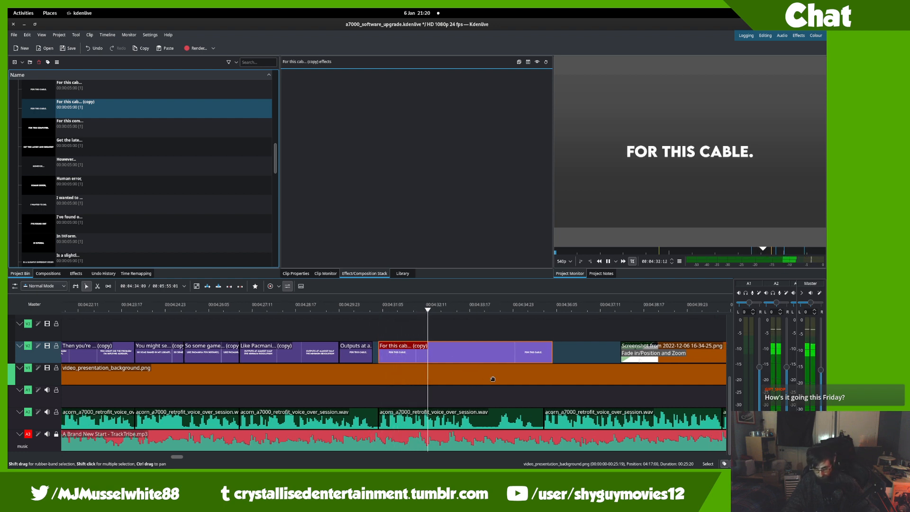
key(space)
key(x)
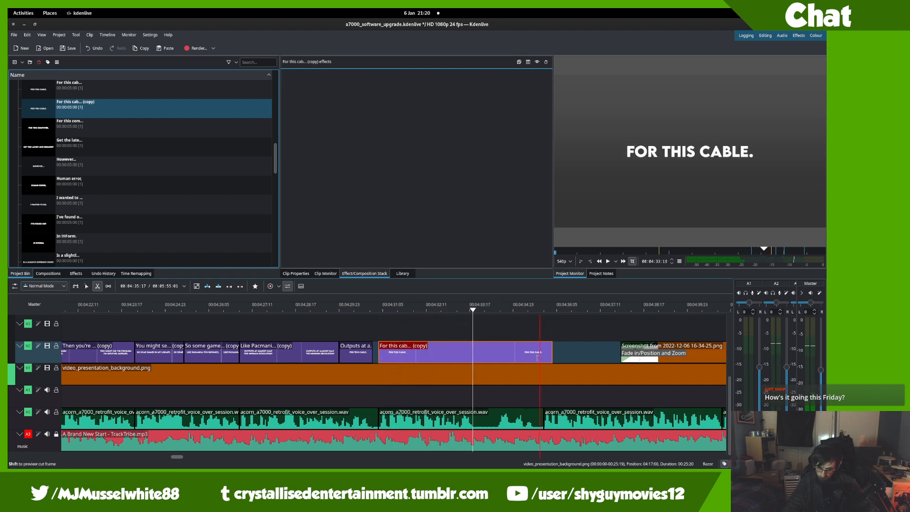
key(s)
click(388, 329)
key(space)
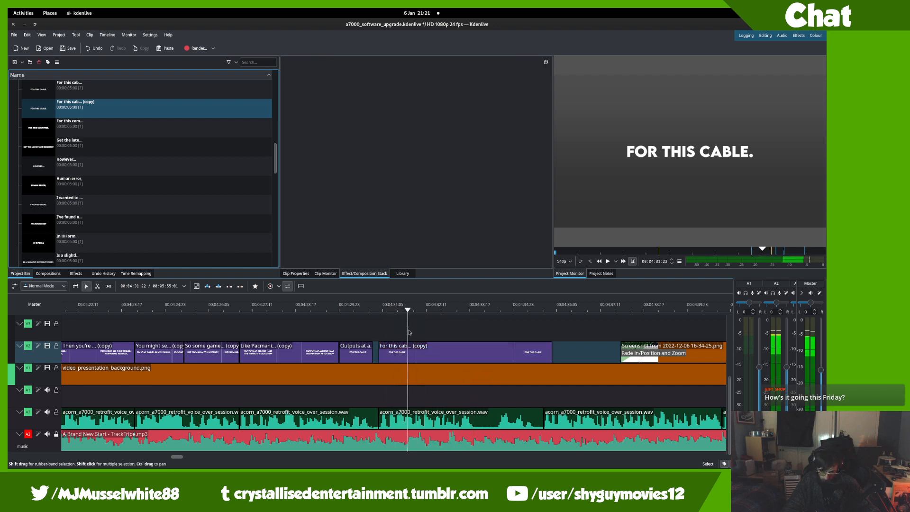
key(x)
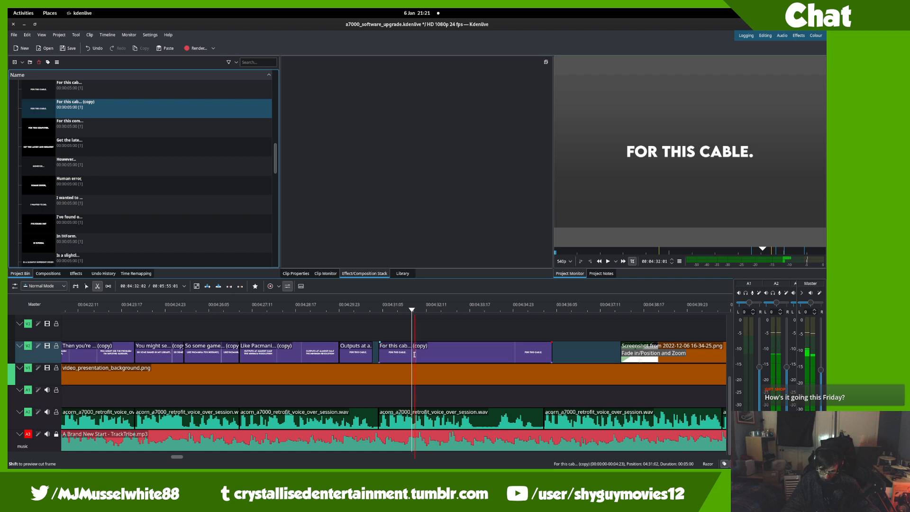
key(s)
click(423, 353)
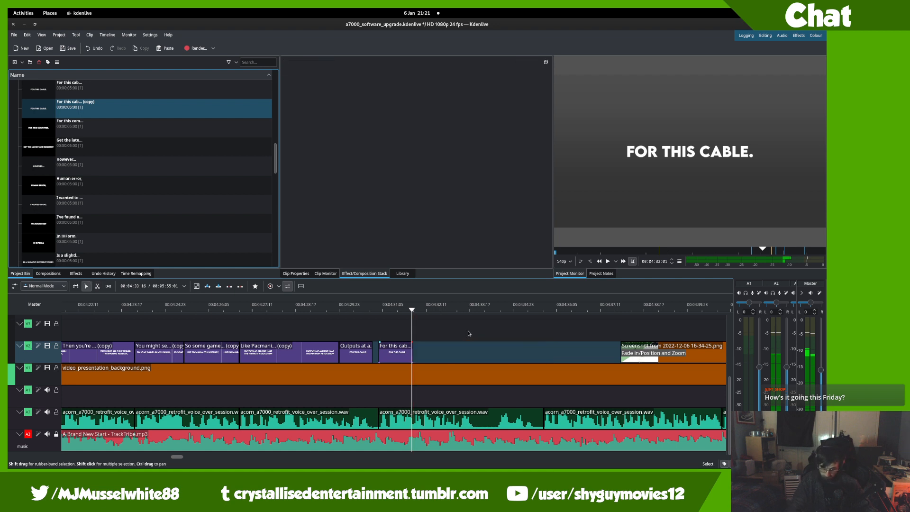
- Replace the text of the "For this cab... (copy)" title with "MOST GAMES I OWN", centre it in the frame and update the title
double_click(152, 110)
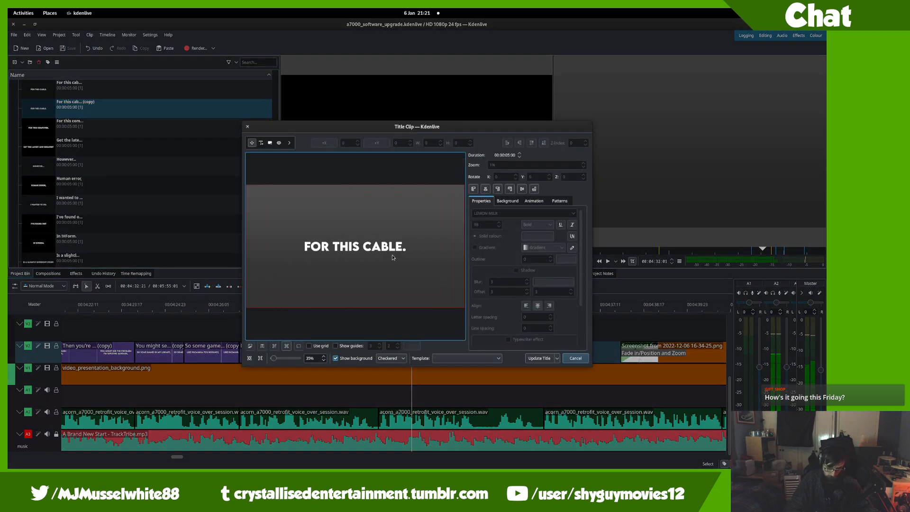
double_click(375, 246)
text(MOS)
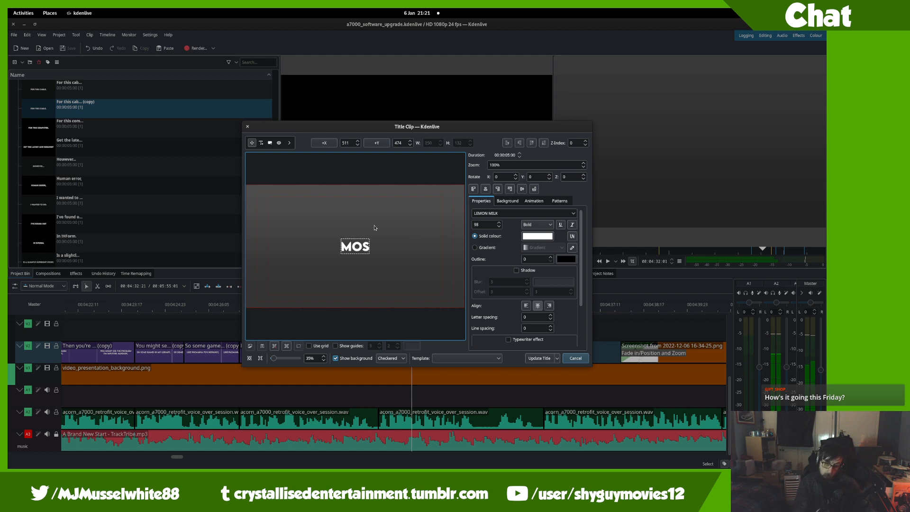
text(T GAMES I OWN)
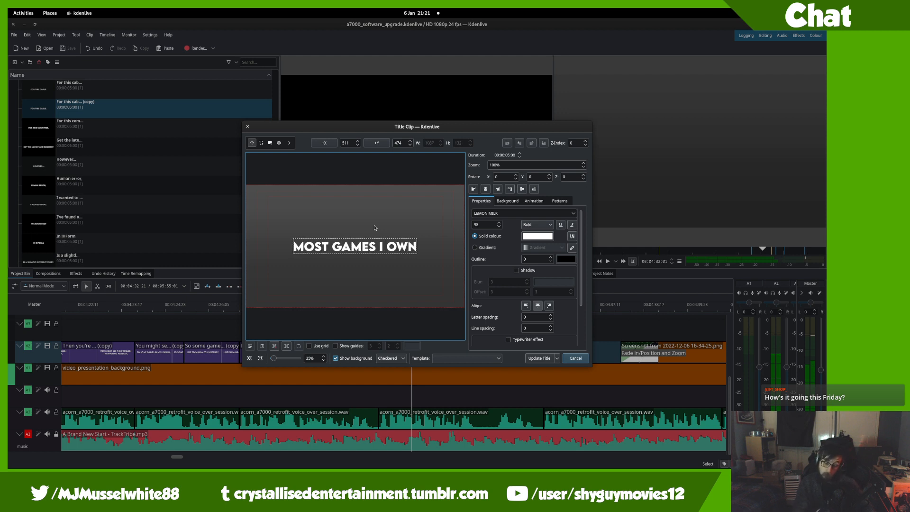
click(374, 228)
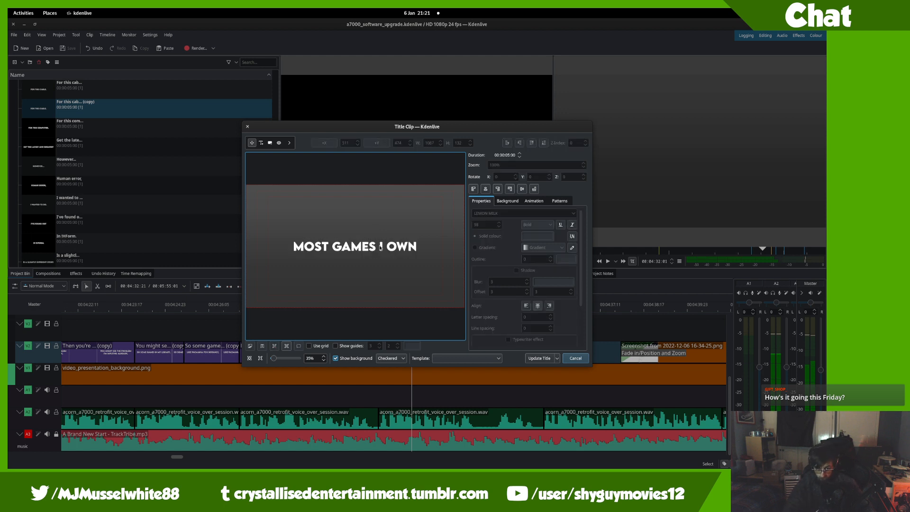
click(379, 247)
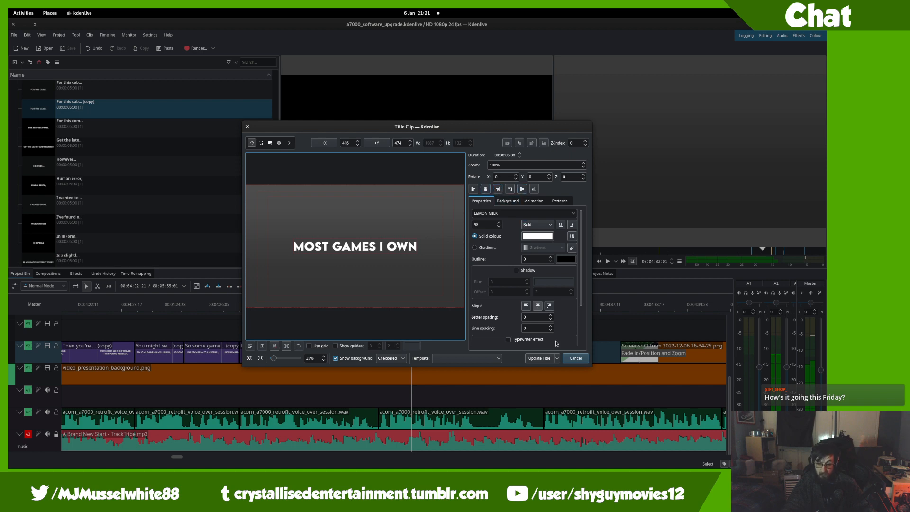
click(539, 359)
- Duplicate the "Most games I..." title in the bin and place the copy on the title track directly after the shortened title
scroll(95, 138, down, 3)
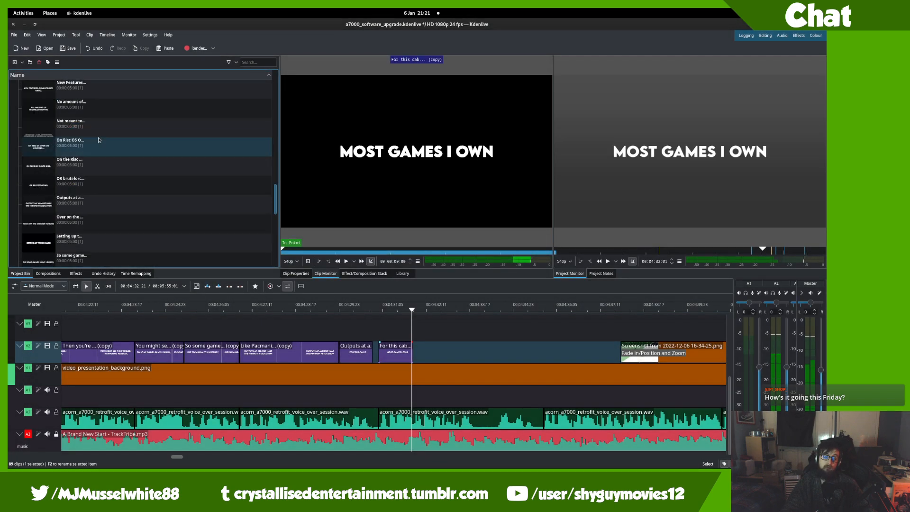
scroll(92, 129, down, 1)
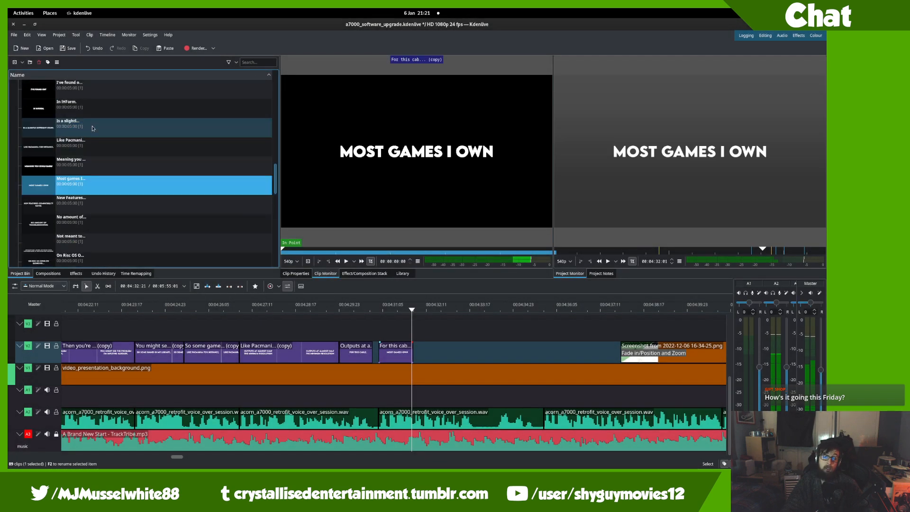
right_click(151, 187)
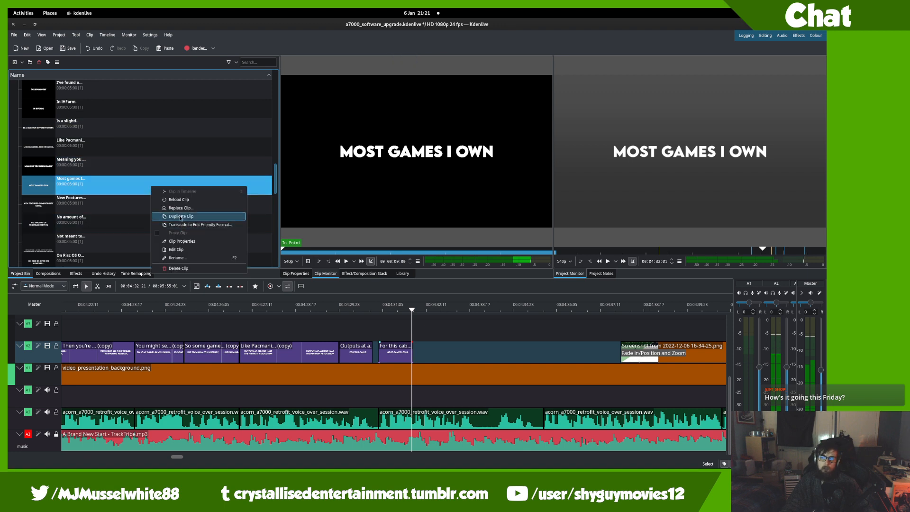
click(180, 217)
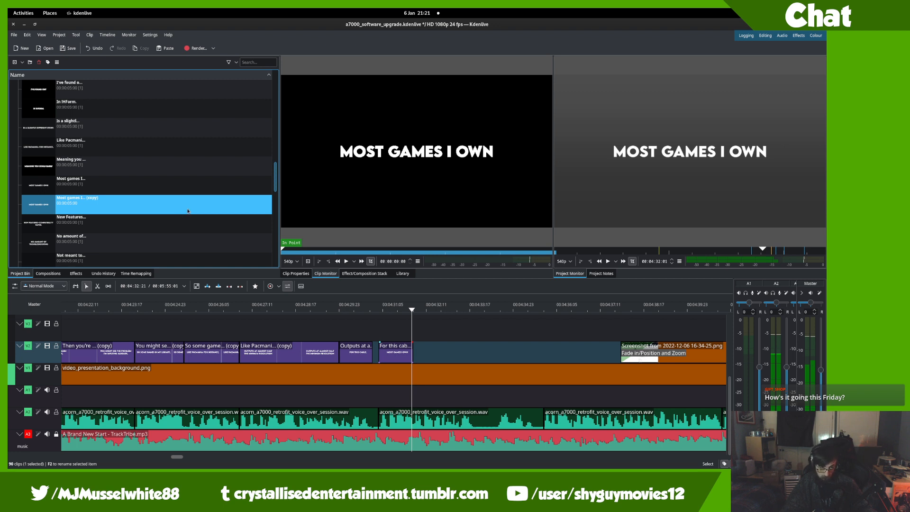
drag(187, 211, 429, 417)
drag(426, 375, 402, 341)
- Replay the narration from 00:04:31:01 and cut the "Most games I... (copy)" title at 00:04:33:18
key(space)
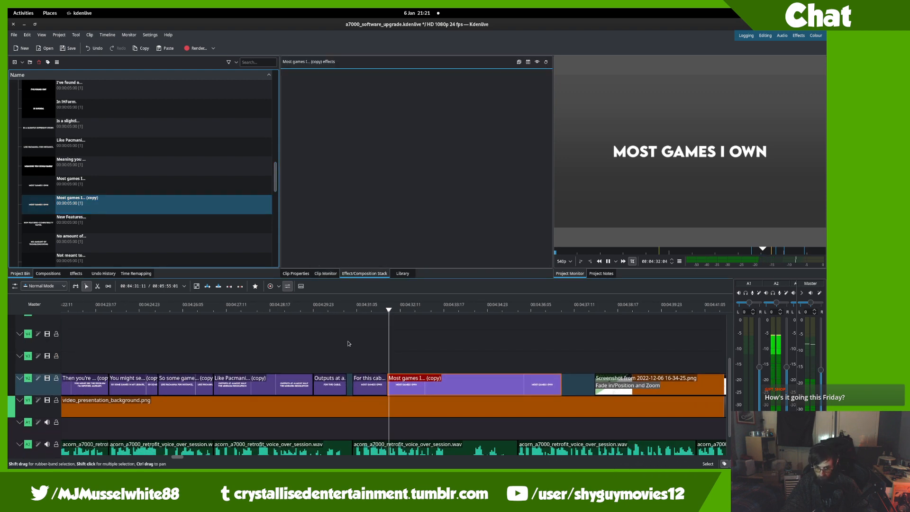
scroll(348, 343, down, 1)
click(314, 345)
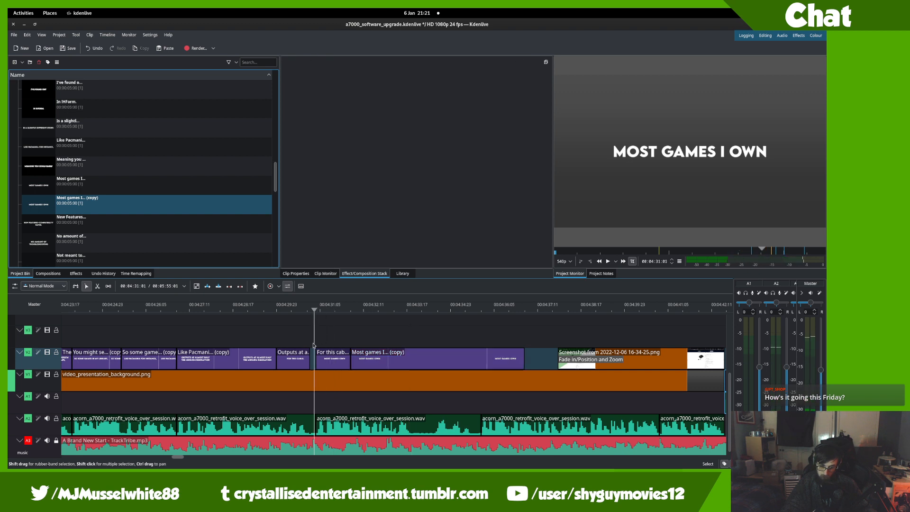
key(space)
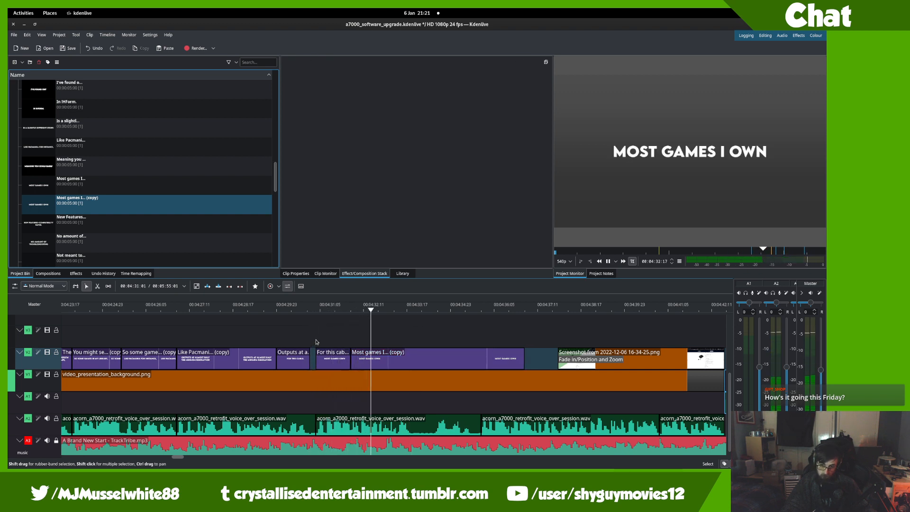
key(space)
key(x)
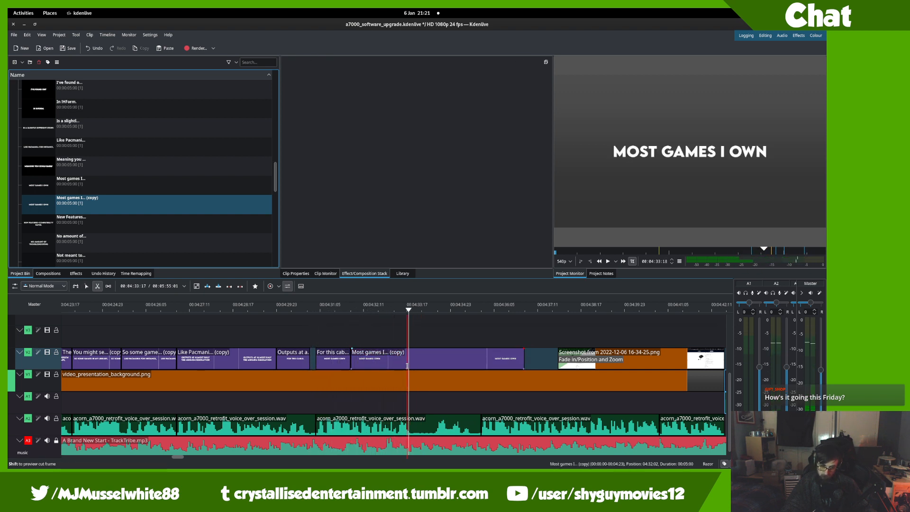
click(407, 366)
key(s)
- Play back the narration around the cut, save the project and delete the remainder of the "Most games I... (copy)" title
key(space)
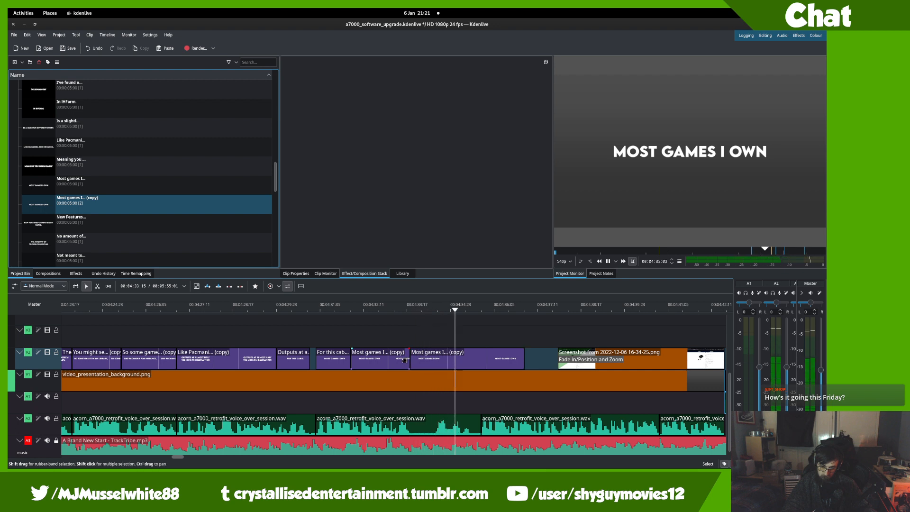
click(402, 341)
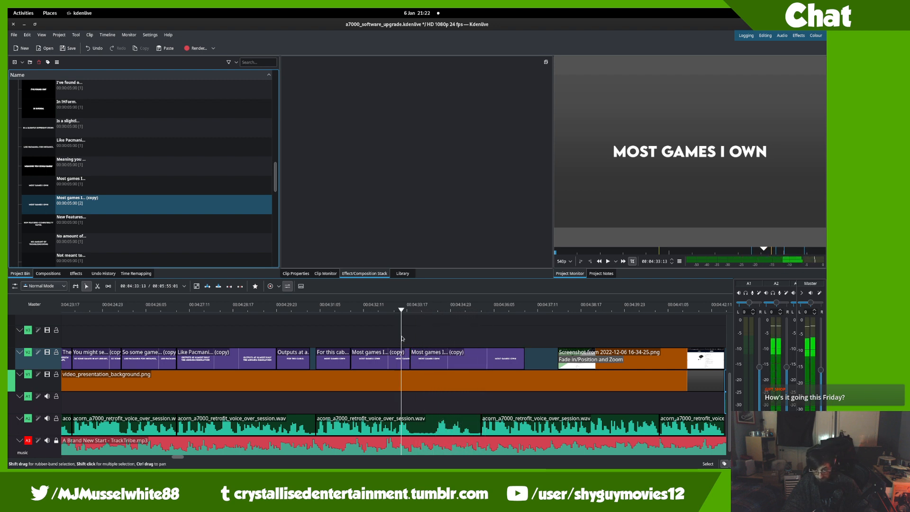
key(ctrl+s)
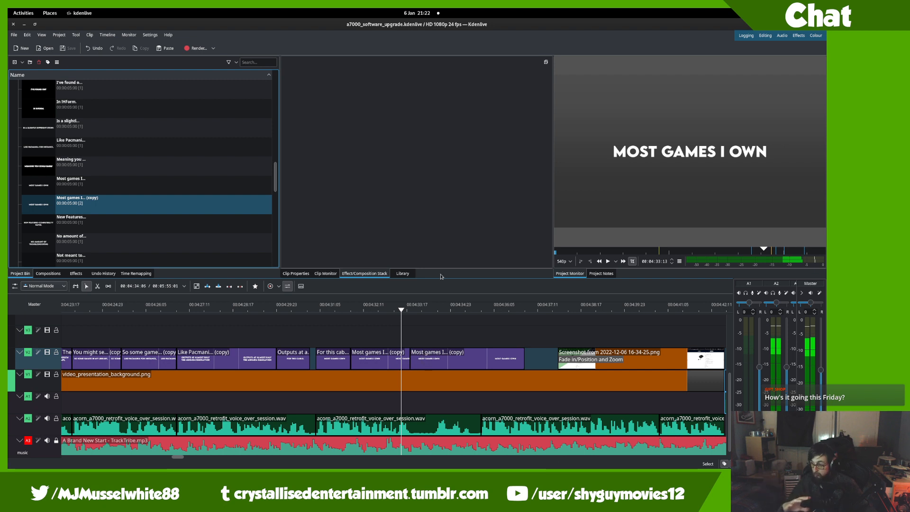
drag(377, 385, 419, 380)
click(473, 346)
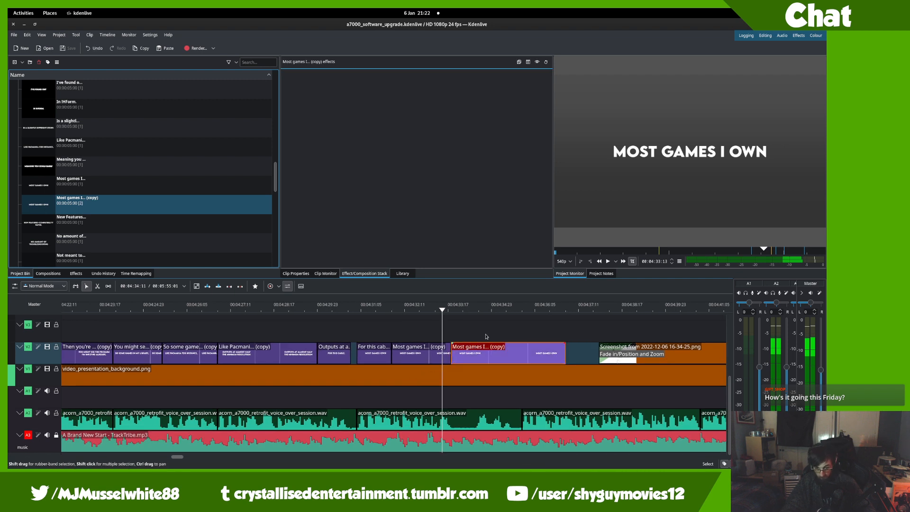
key(Delete)
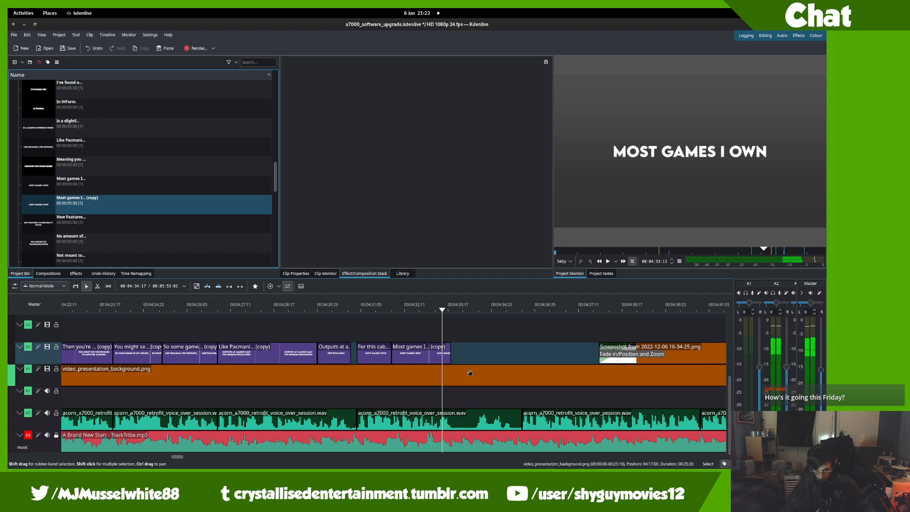
- Replace the text of the "Most games I... (copy)" title with "IS AT A FUNNY 256P...", centre it in the frame and update the title
scroll(474, 334, down, 3)
scroll(410, 339, down, 3)
drag(409, 340, 524, 366)
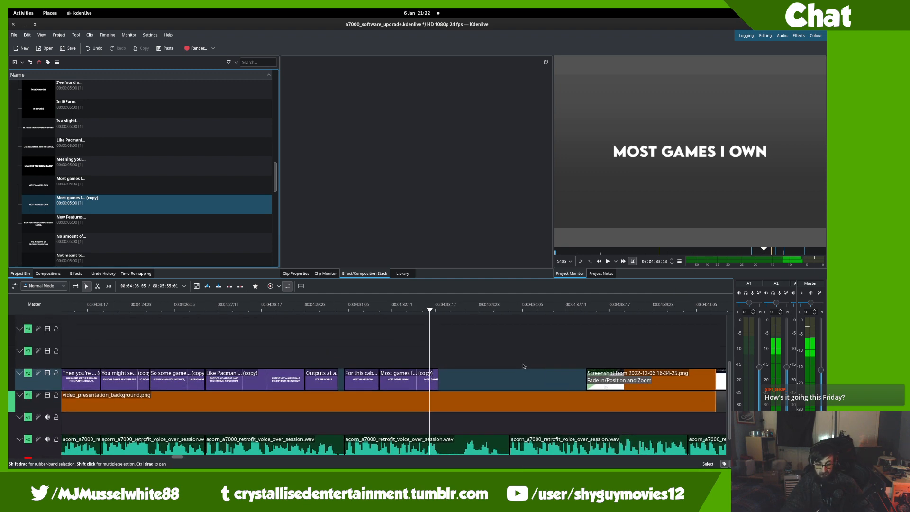
double_click(147, 212)
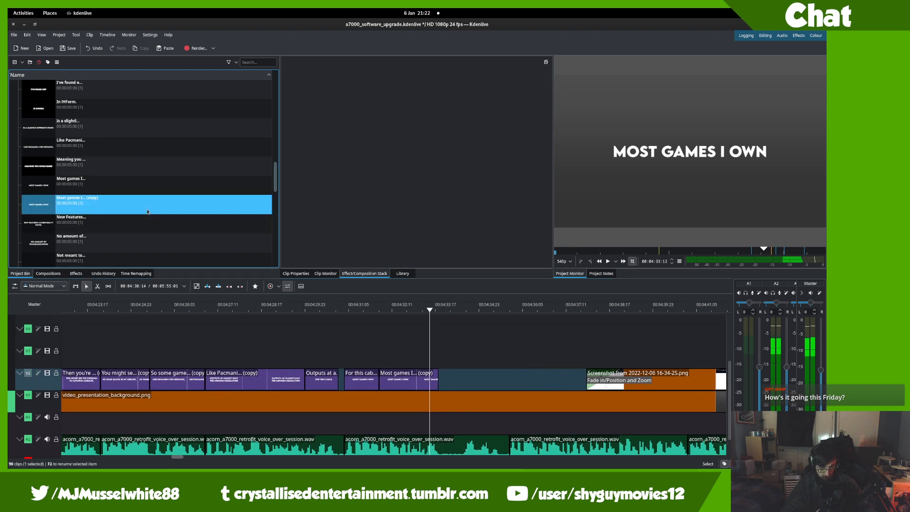
click(362, 250)
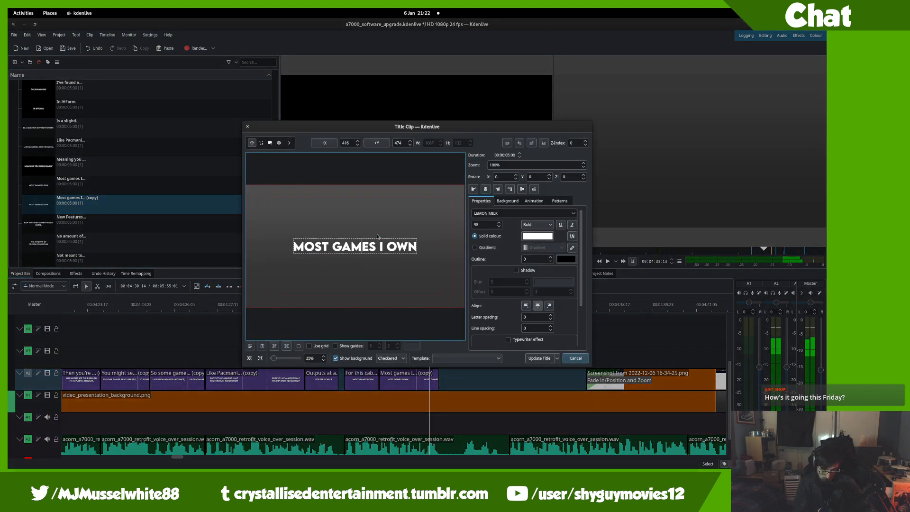
key(ctrl+a)
key(BackSpace)
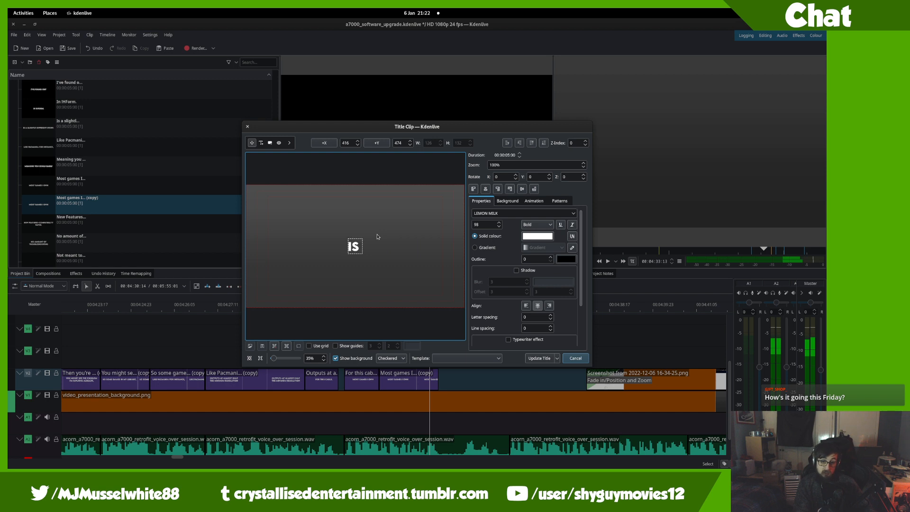
text(IS AT A G)
key(BackSpace)
text(FUN)
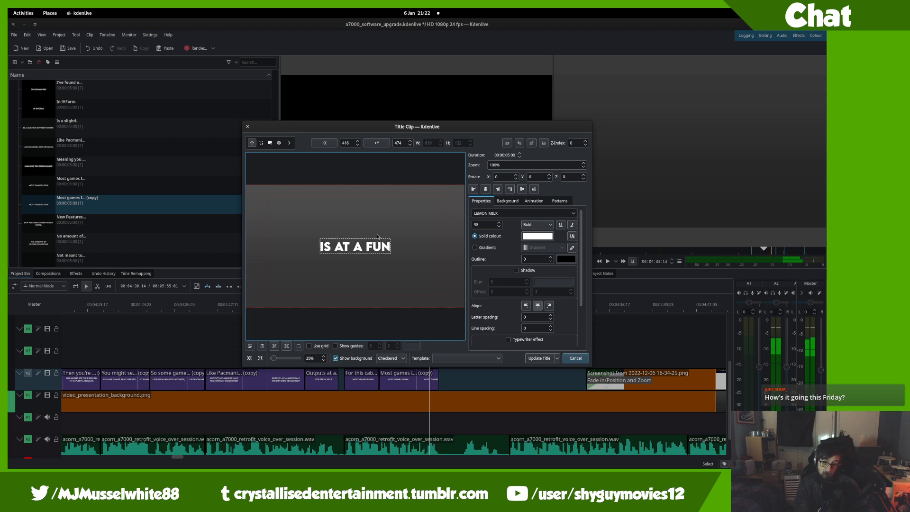
text(NY 256P)
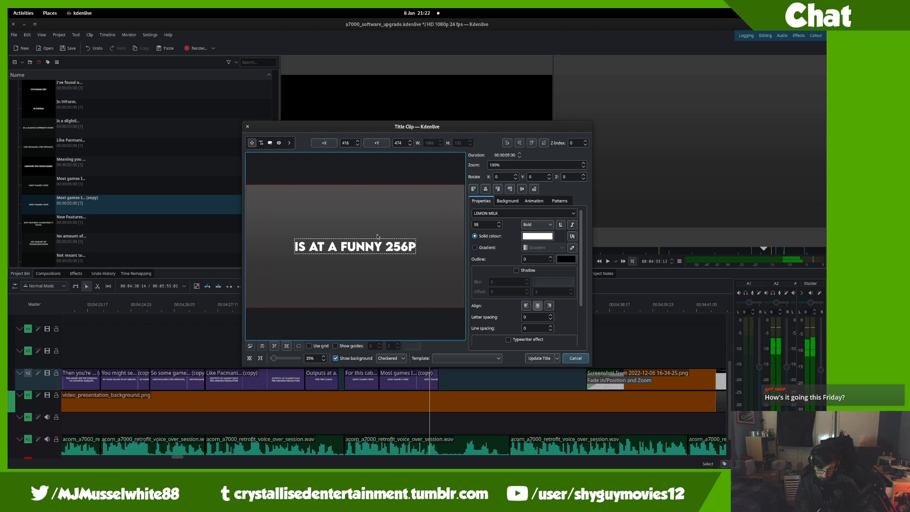
text(...)
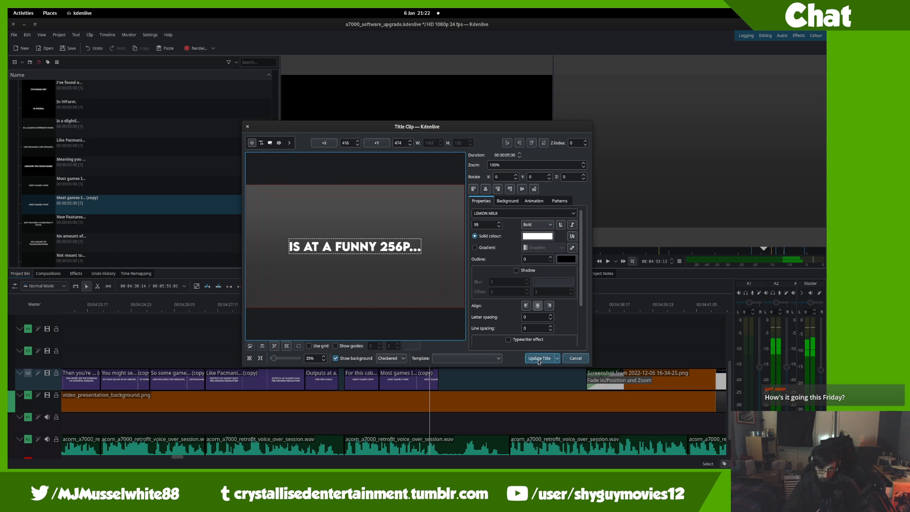
click(428, 226)
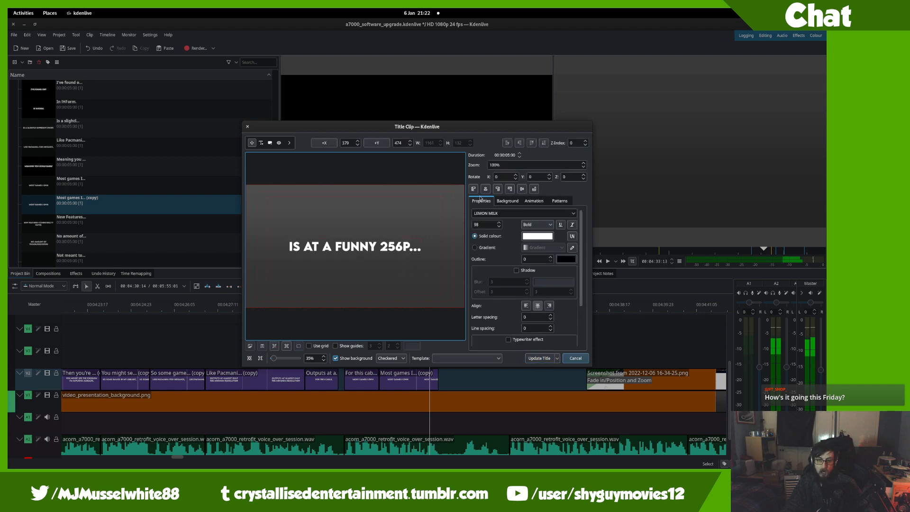
click(540, 359)
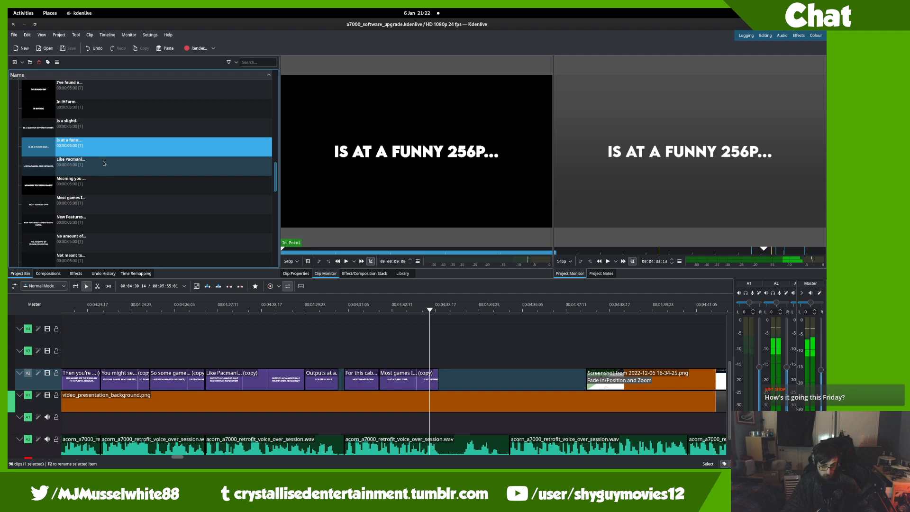
- Duplicate the "Is at a funn..." title and place the copy on the track above the titles, over the next spoken phrase
right_click(91, 152)
click(133, 185)
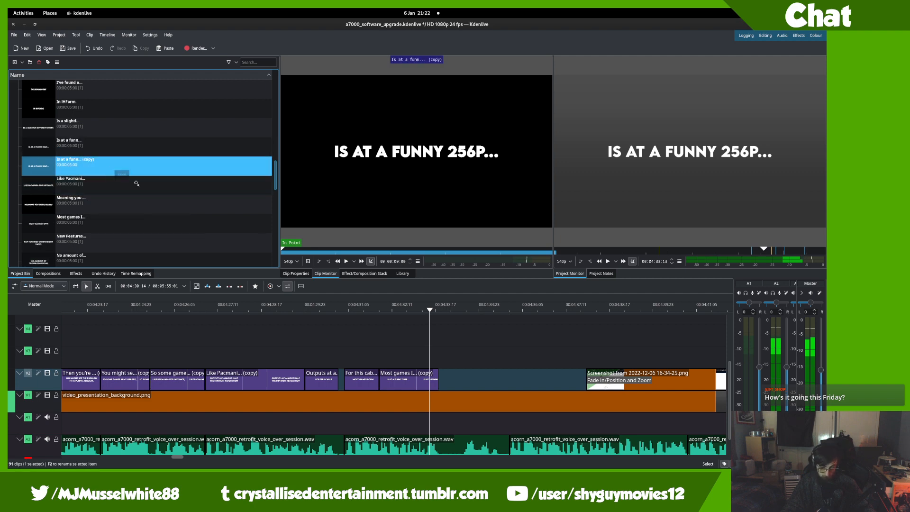
drag(136, 183, 476, 335)
- Cut the "Is at a funn... (copy)" title at 00:04:35:16, delete the remainder and step the playhead to the shortened title's end
key(x)
click(479, 360)
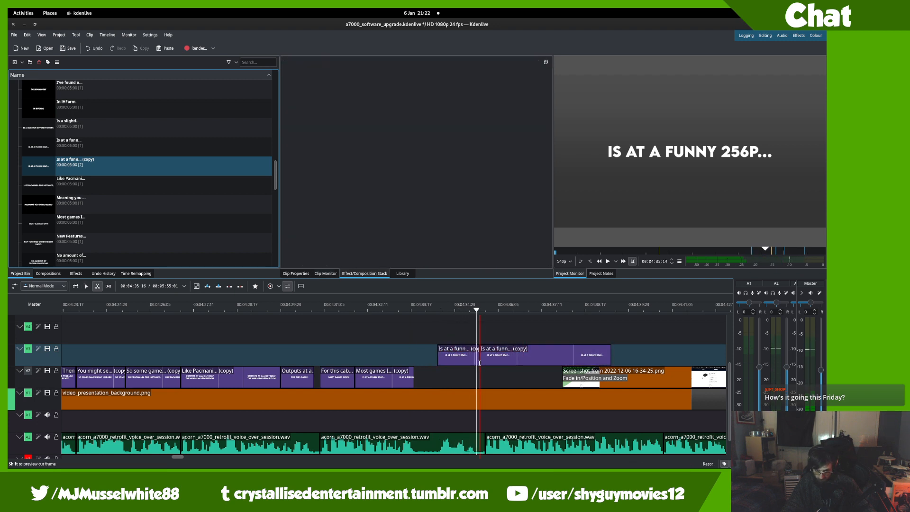
key(s)
click(495, 360)
key(Delete)
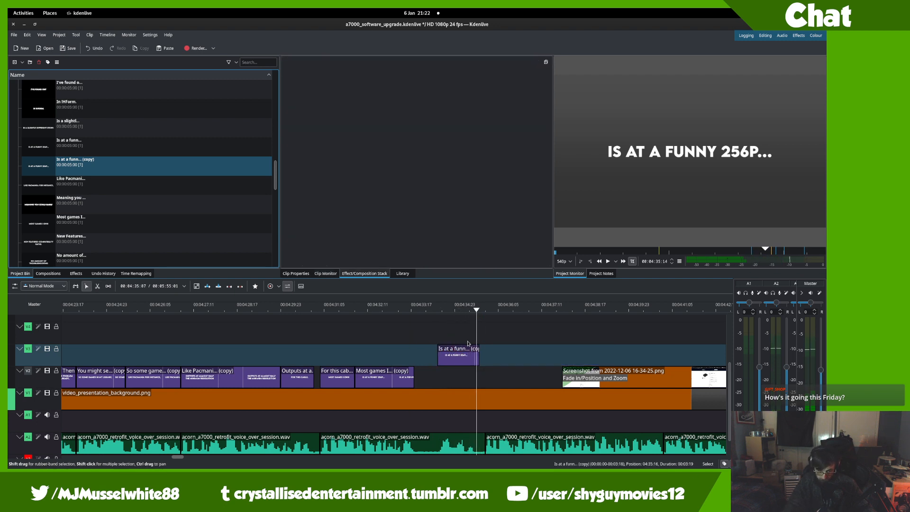
key(Right)
key(Right)
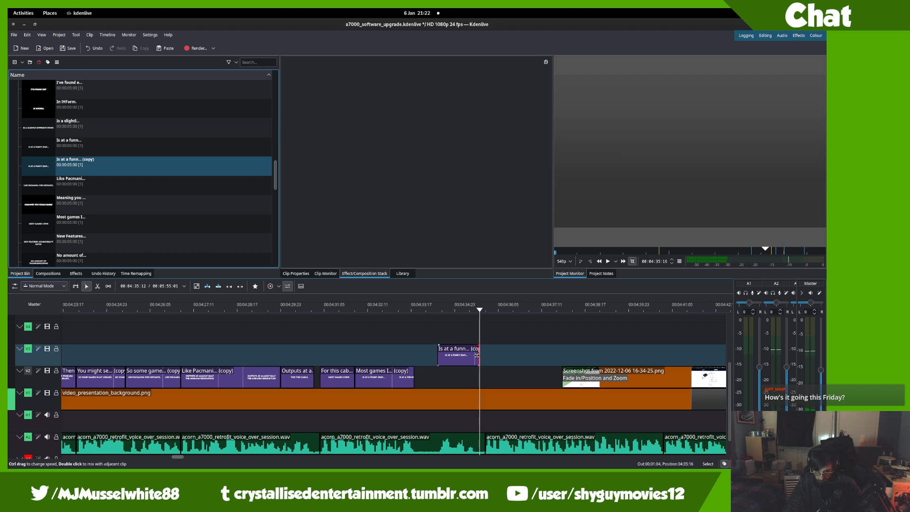
- Move the copied "Is at a funn..." title clip from track V3 down to track V2 and save the project
scroll(476, 356, up, 4)
drag(476, 357, 473, 382)
scroll(472, 382, down, 1)
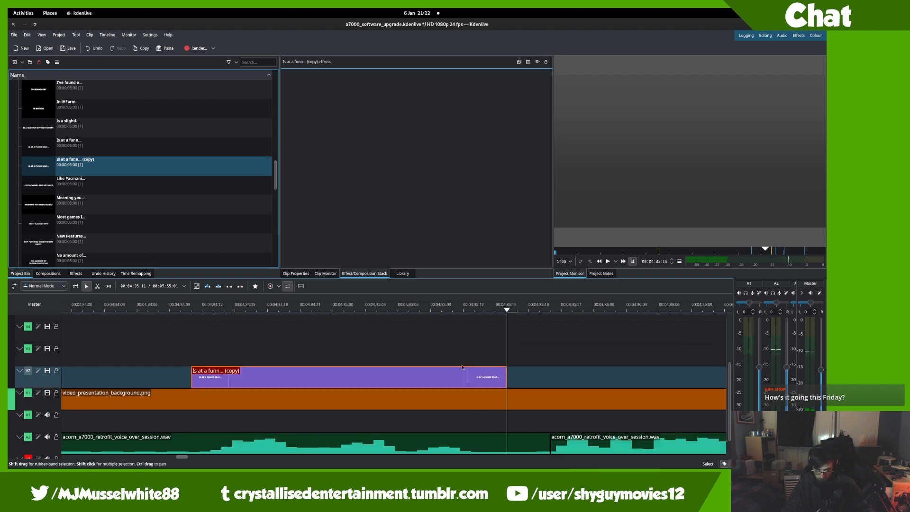
key(ctrl+s)
- Replace the text of the copied "Is at a funn..." title with "SO THAT SUCKS..." and update the title
click(140, 166)
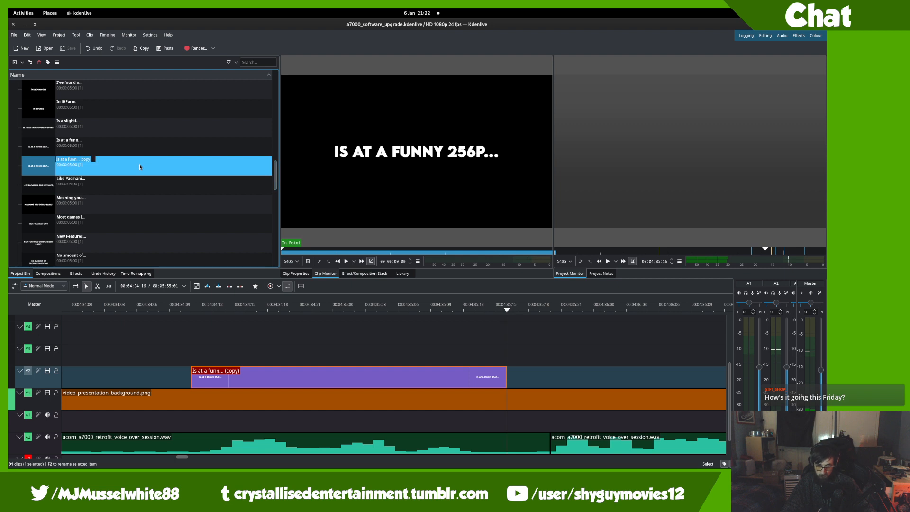
scroll(451, 376, down, 3)
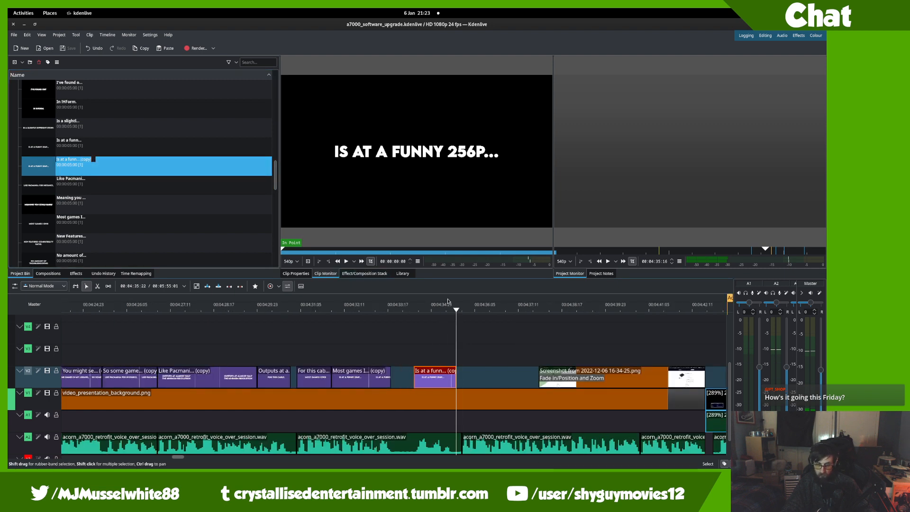
double_click(99, 167)
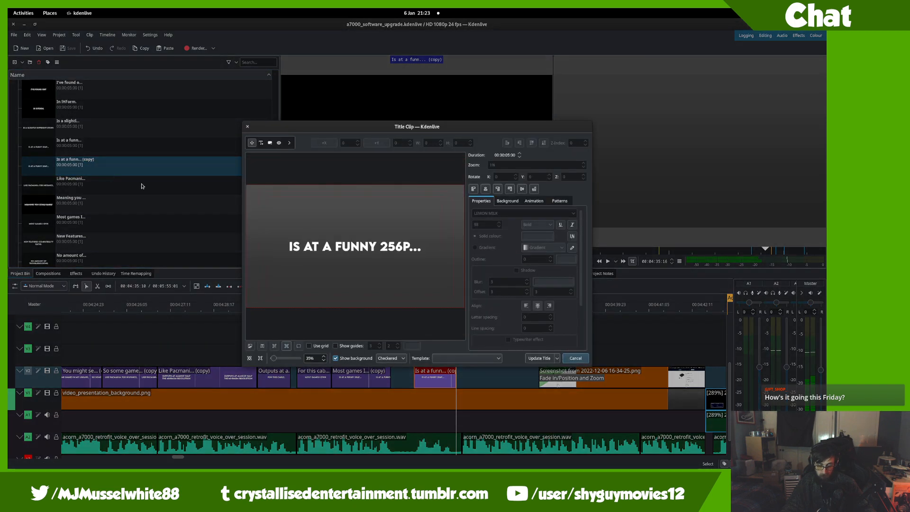
click(340, 250)
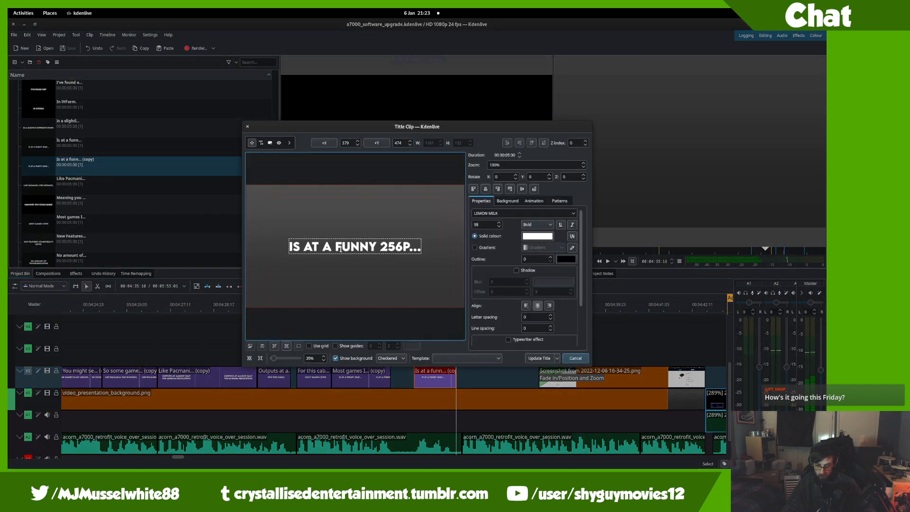
triple_click(340, 250)
text(SO THA)
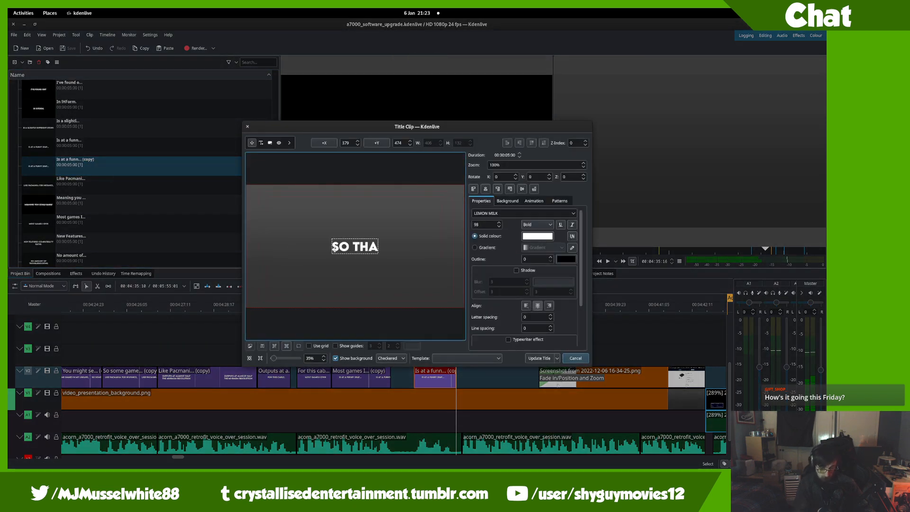
text(T SUCKS...)
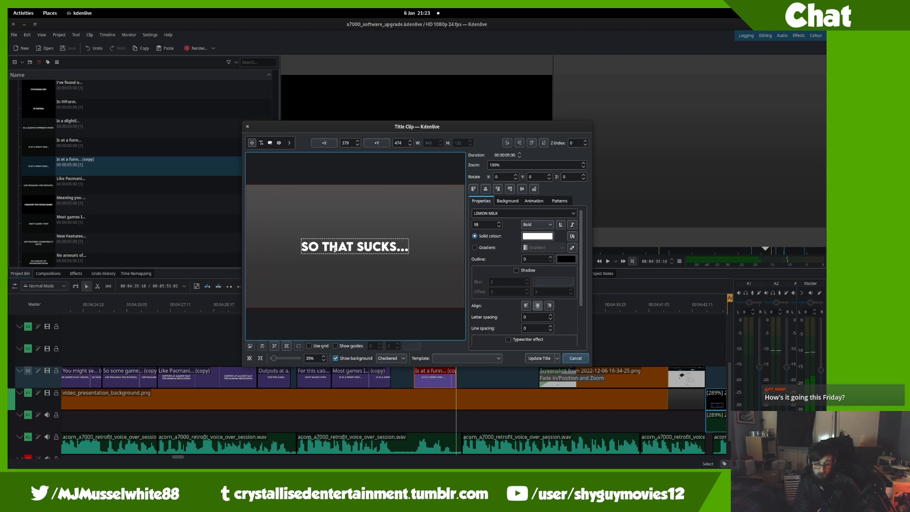
click(539, 358)
- Apply the Position and Zoom effect to the "SO THAT SUCKS..." title clip on track V2
key(ctrl+plus)
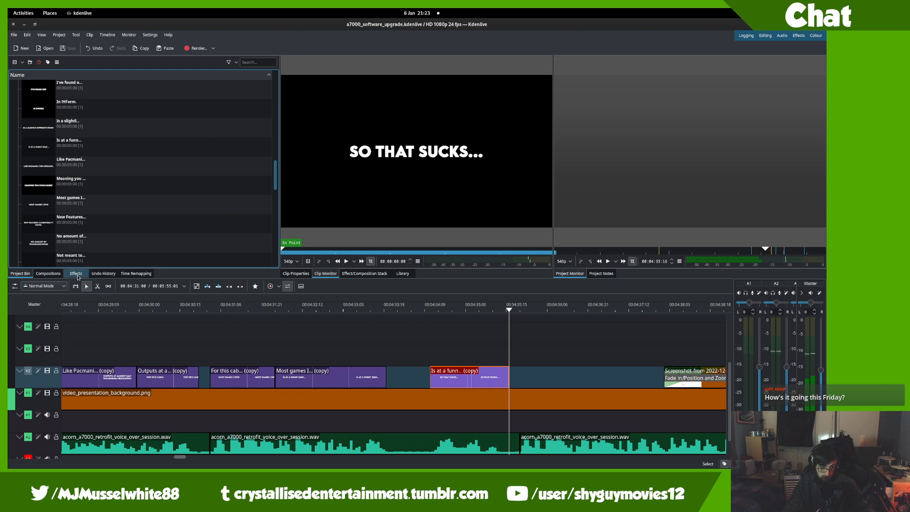
click(78, 274)
click(110, 124)
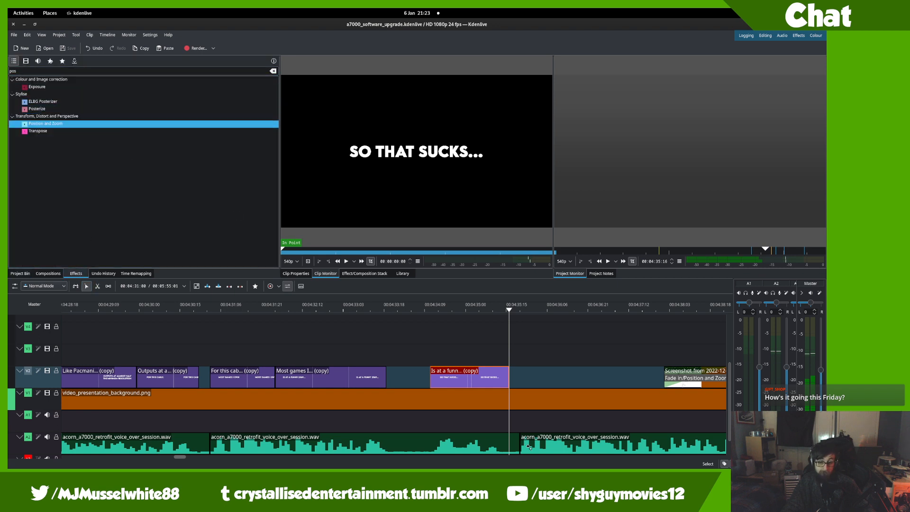
drag(489, 384, 490, 384)
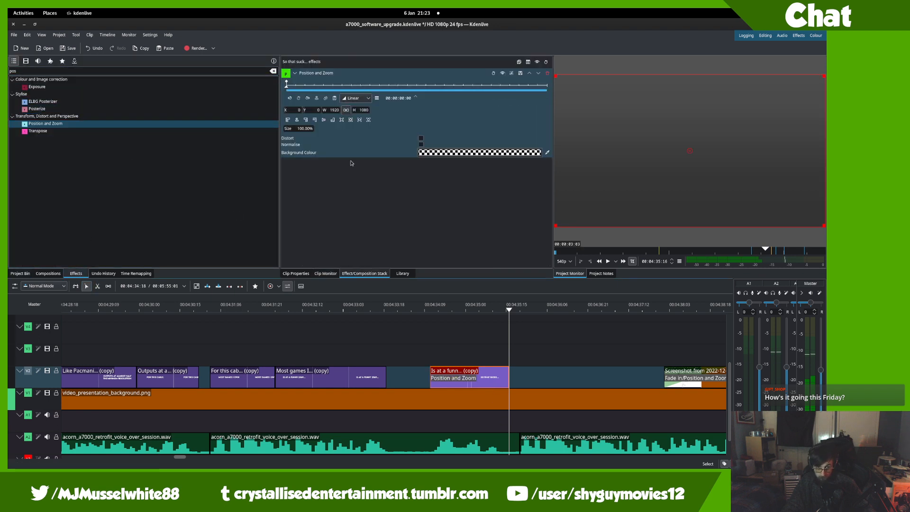
- Set the Position and Zoom size to 90% at the title clip's last frame and play back the zoom
key(Left)
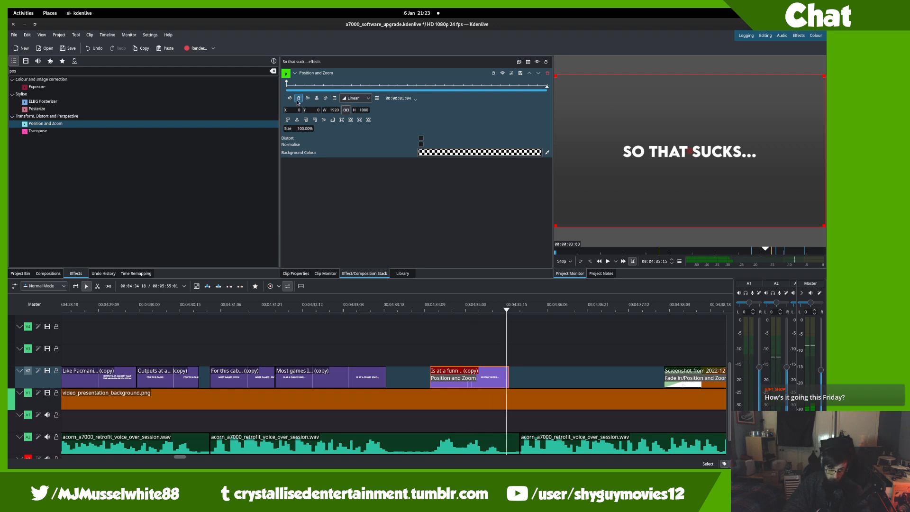
scroll(310, 129, down, 10)
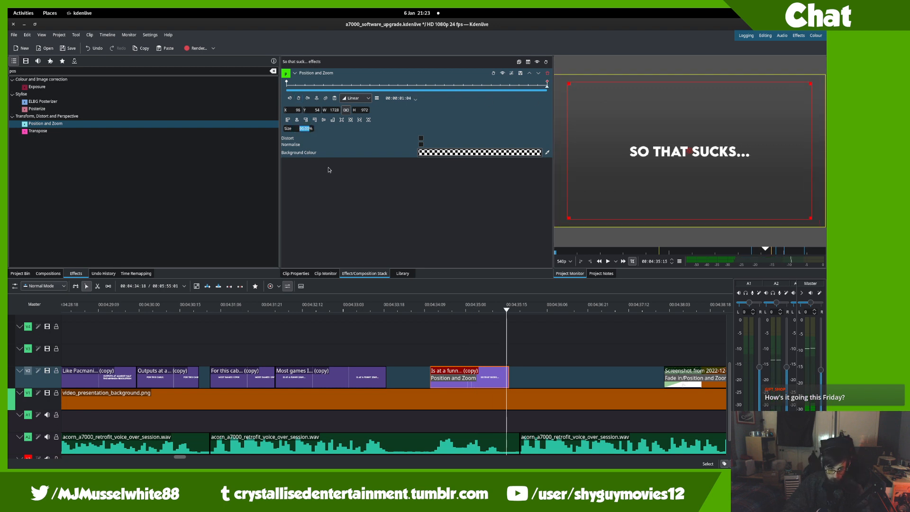
click(411, 318)
key(space)
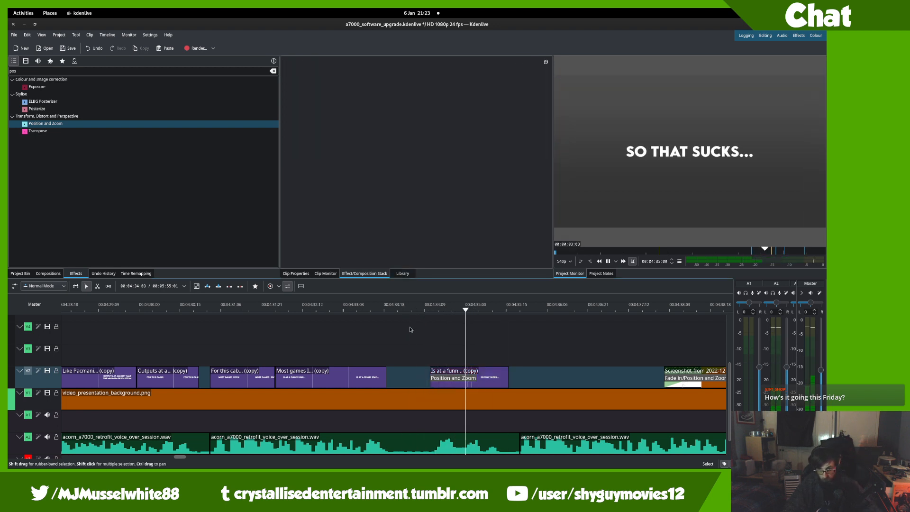
key(space)
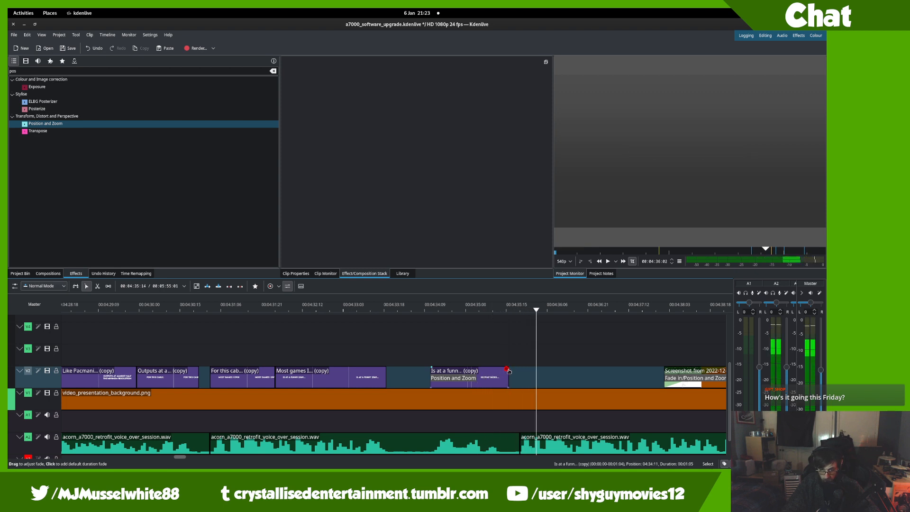
- Add a 7-frame fade-out to the end of the "SO THAT SUCKS..." clip and play it back
click(505, 370)
drag(497, 370, 490, 369)
click(446, 347)
key(space)
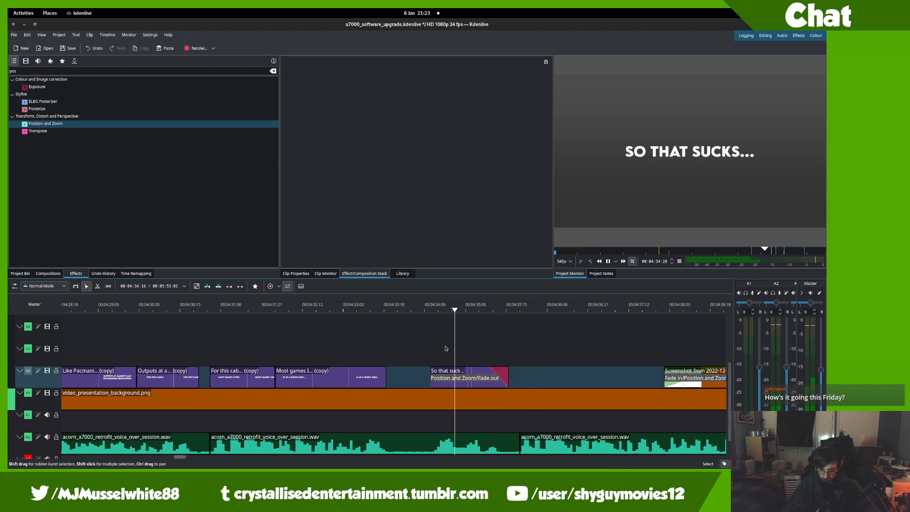
click(345, 344)
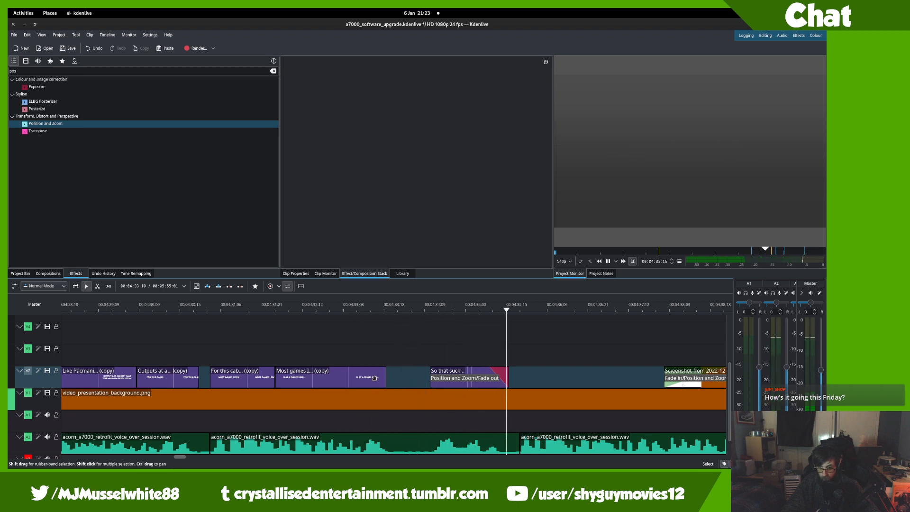
key(space)
- Add a 6-frame fade-in to the start of the "SO THAT SUCKS..." clip and play back the section
drag(435, 371, 443, 370)
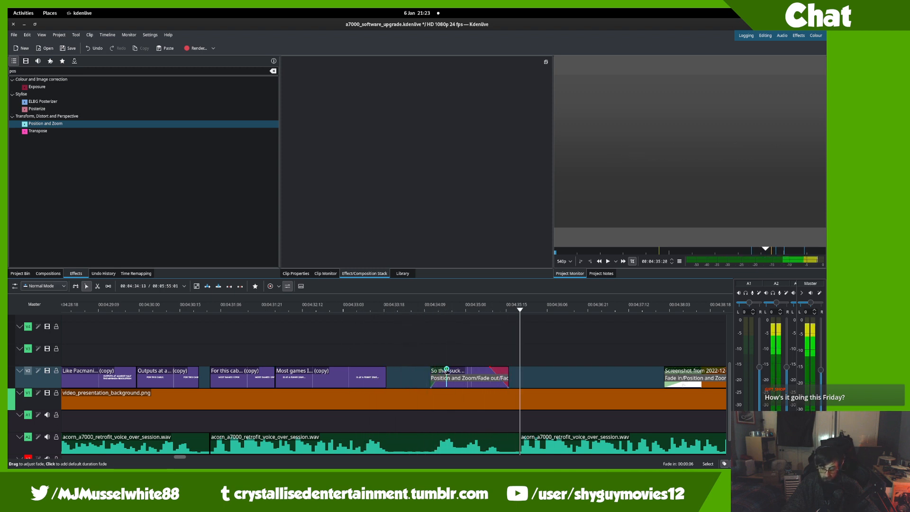
click(406, 354)
key(space)
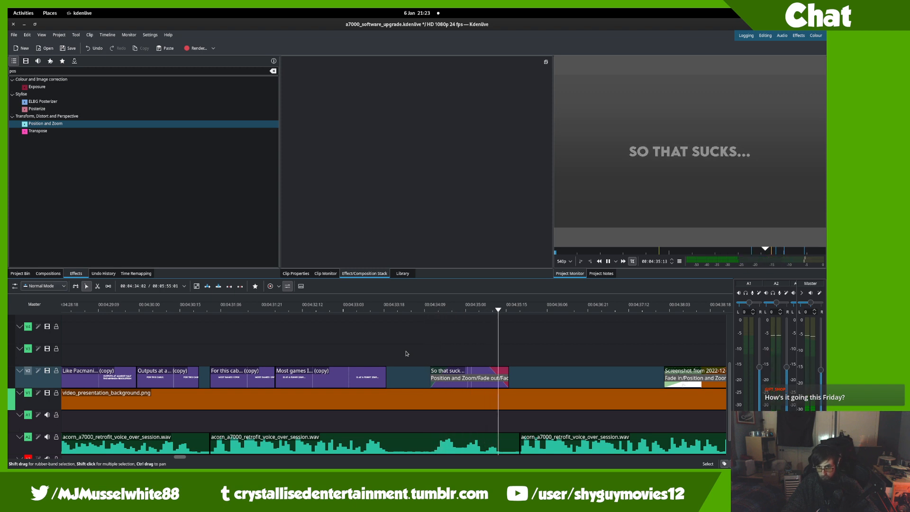
click(251, 352)
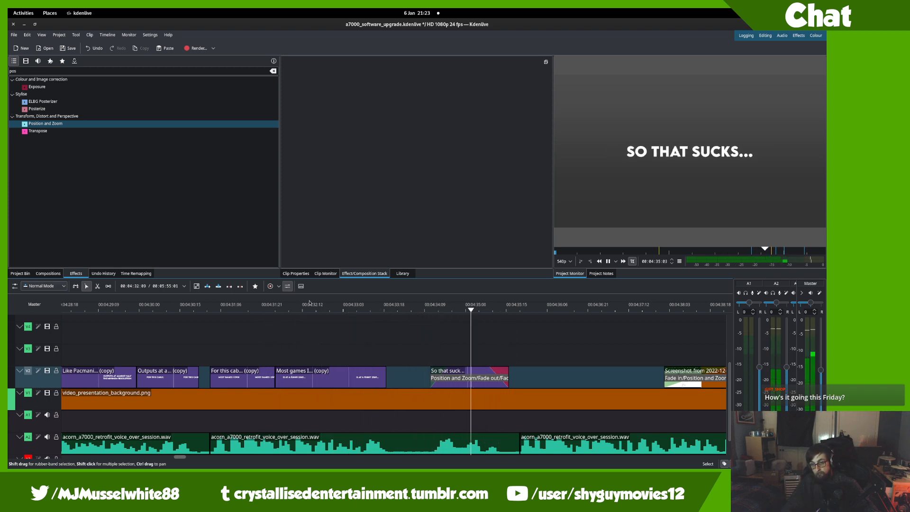
key(space)
- Extend the preceding "IS AT A FUNNY 256P..." clip slightly, add a fade-out at its end and play back both titles
mouse_move(384, 377)
mouse_down()
mouse_move(395, 378)
mouse_move(383, 371)
mouse_up()
drag(324, 308, 203, 309)
key(space)
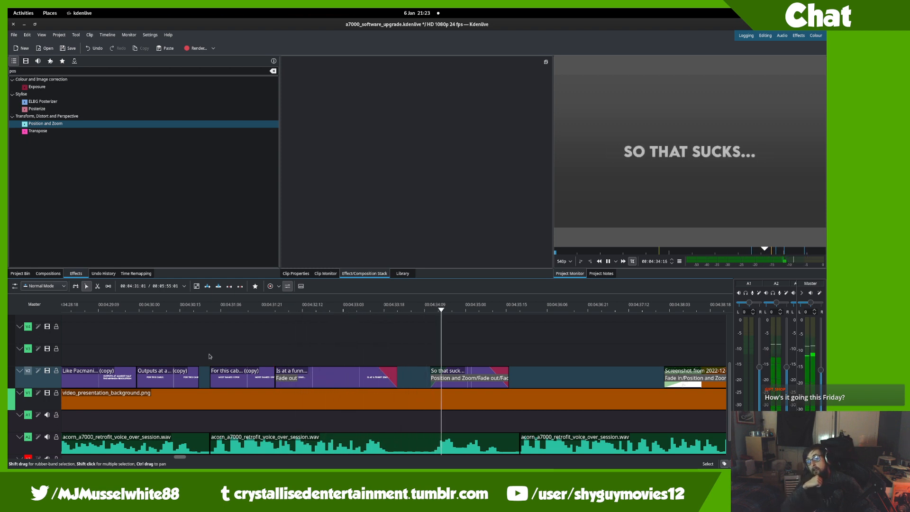
key(space)
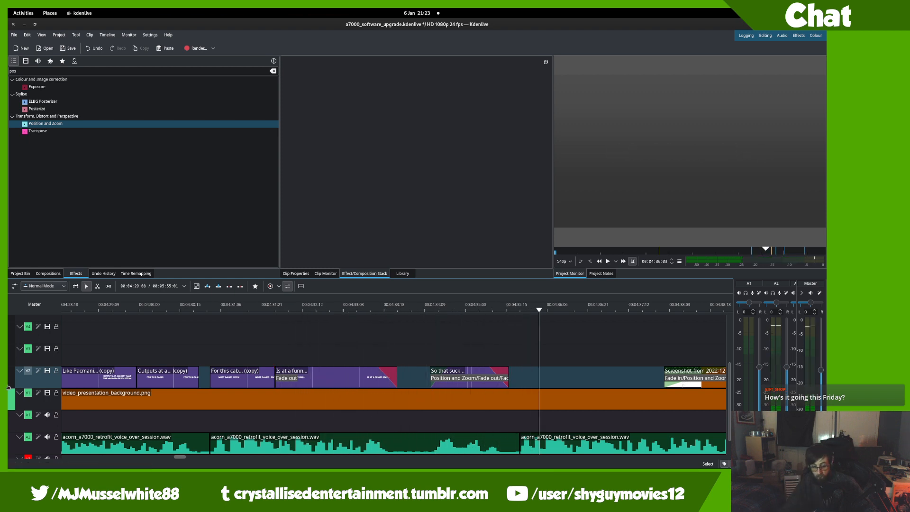
- Review the "SO THAT SUCKS..." clip's effects, replay the two faded titles and save the project
click(451, 377)
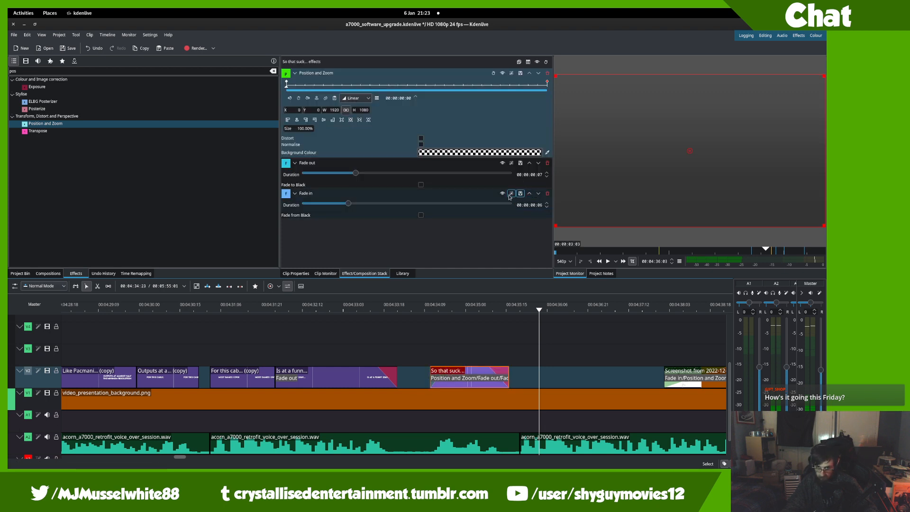
click(510, 197)
click(299, 315)
key(space)
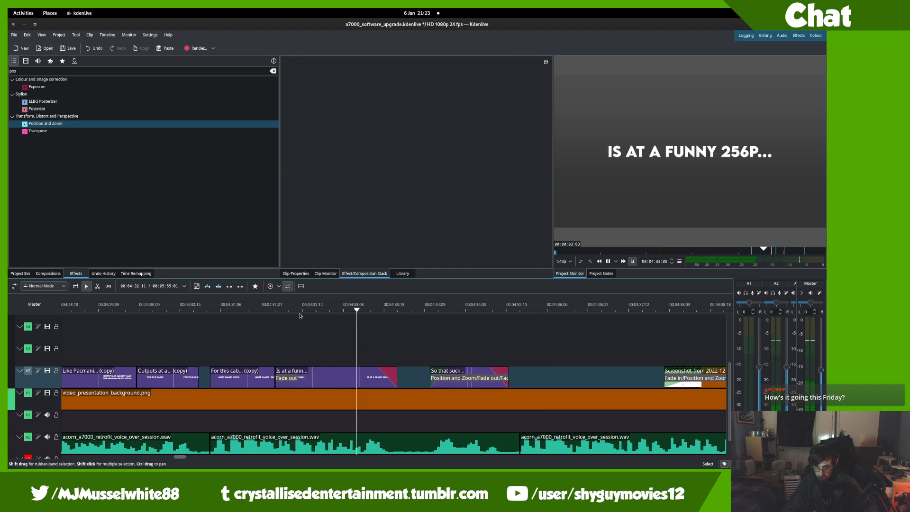
click(300, 315)
click(202, 314)
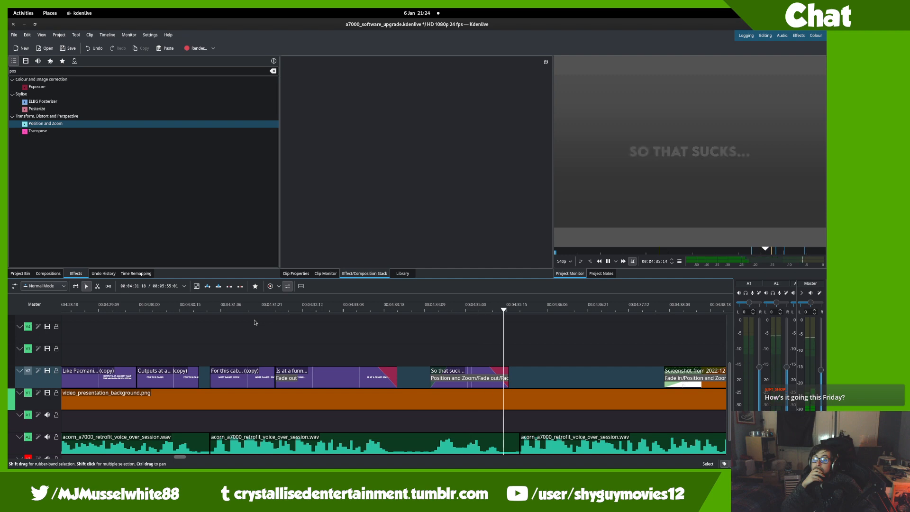
key(space)
key(ctrl+s)
- Duplicate the "Is at a funn..." title and place the copy on track V3 at the start of the next voice-over clip
drag(576, 360, 458, 339)
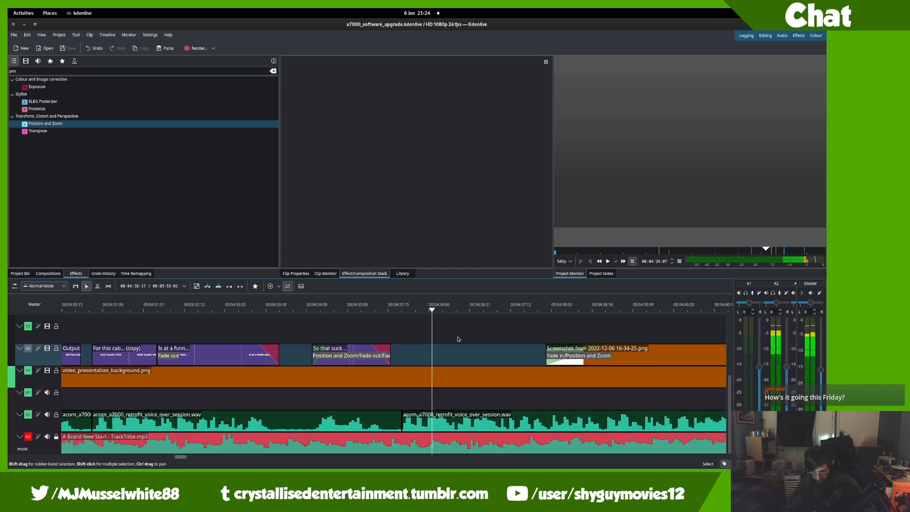
key(space)
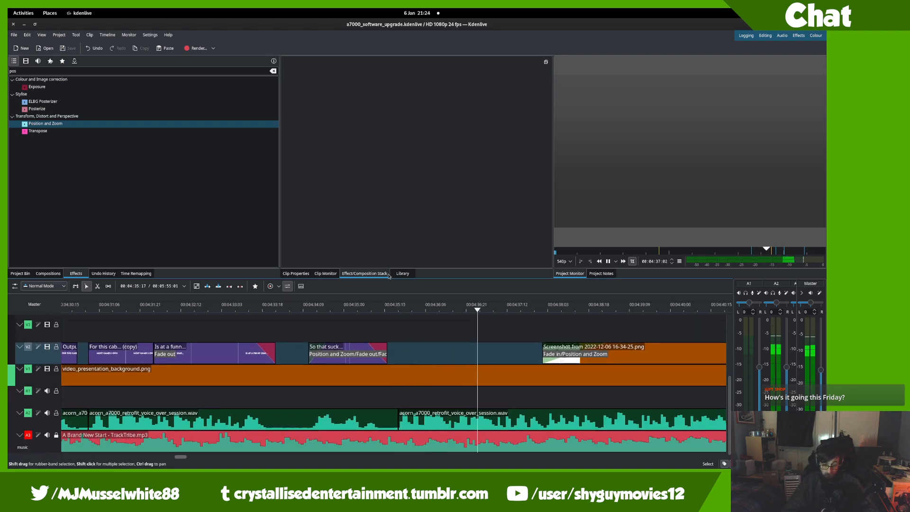
key(space)
click(20, 274)
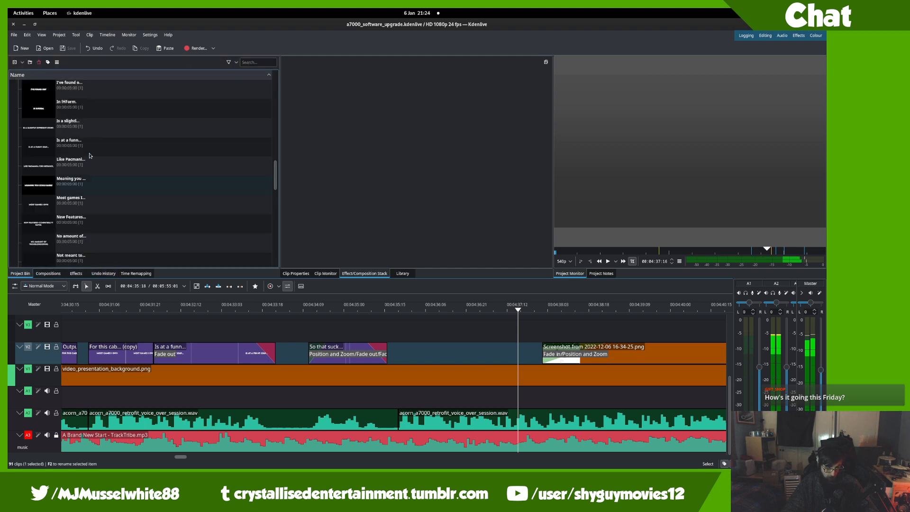
right_click(101, 143)
click(138, 171)
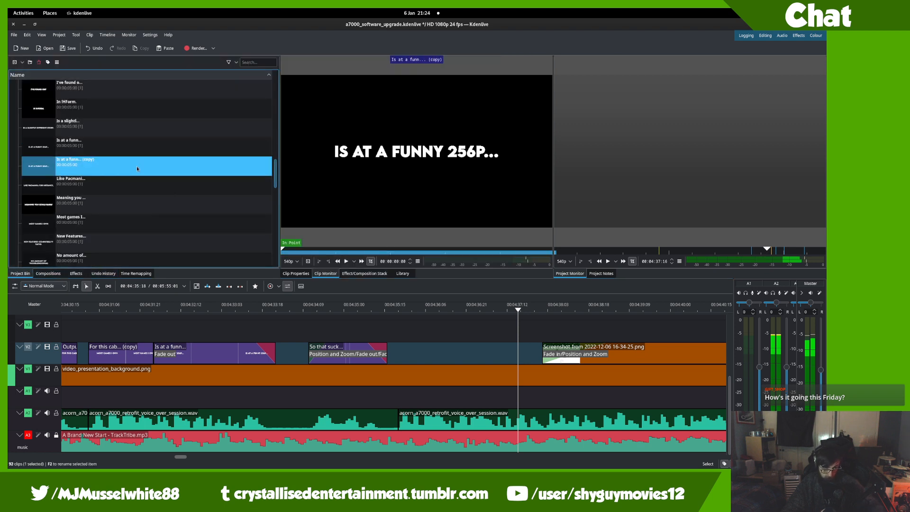
drag(136, 166, 397, 367)
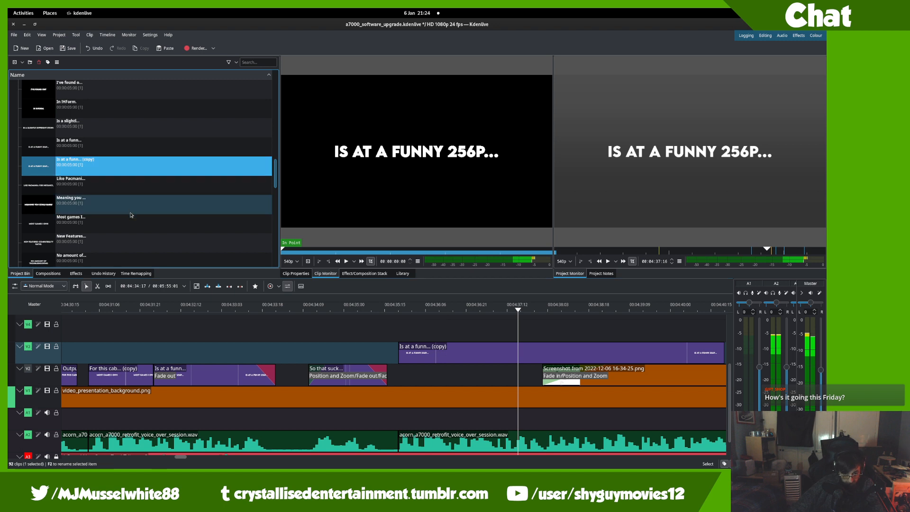
- Replace the text of the new "Is at a funn..." title copy with "AFTER FINDING THIS CABLE"
click(110, 159)
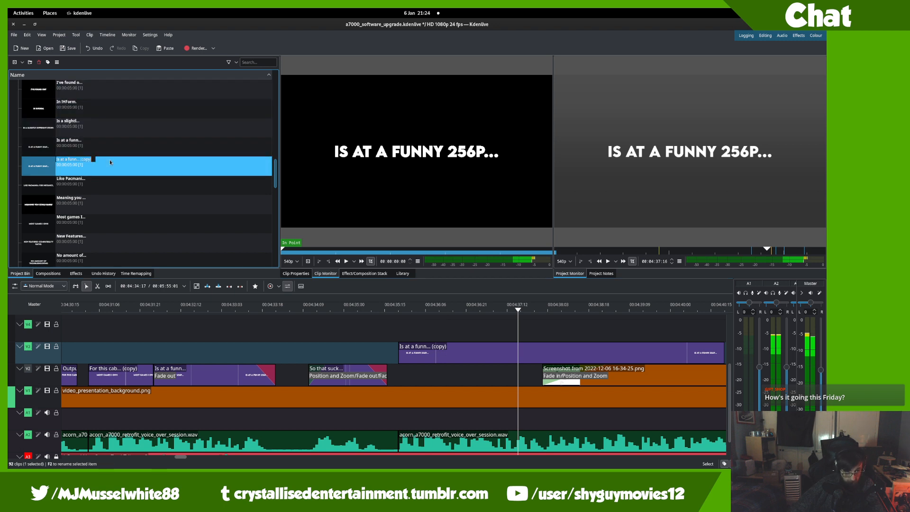
double_click(197, 165)
key(ctrl+a)
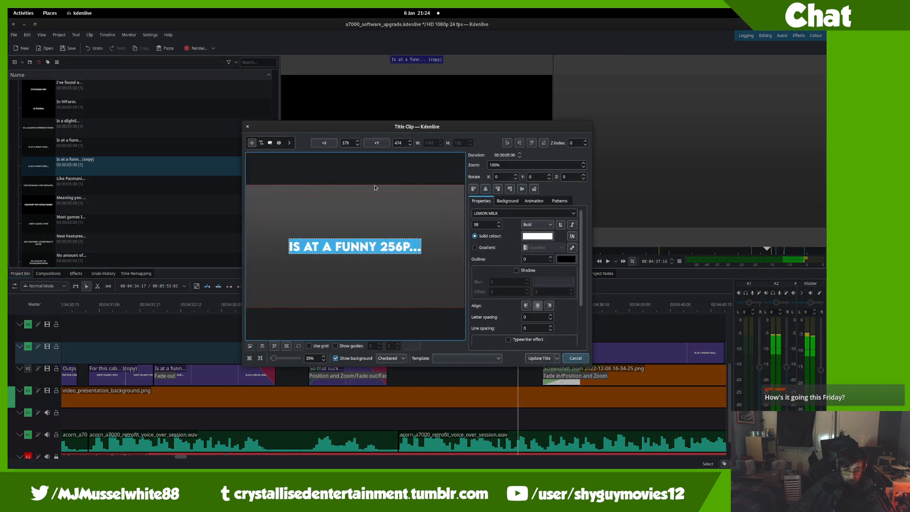
text(AFTER FG)
key(BackSpace)
text(INDING THIS A)
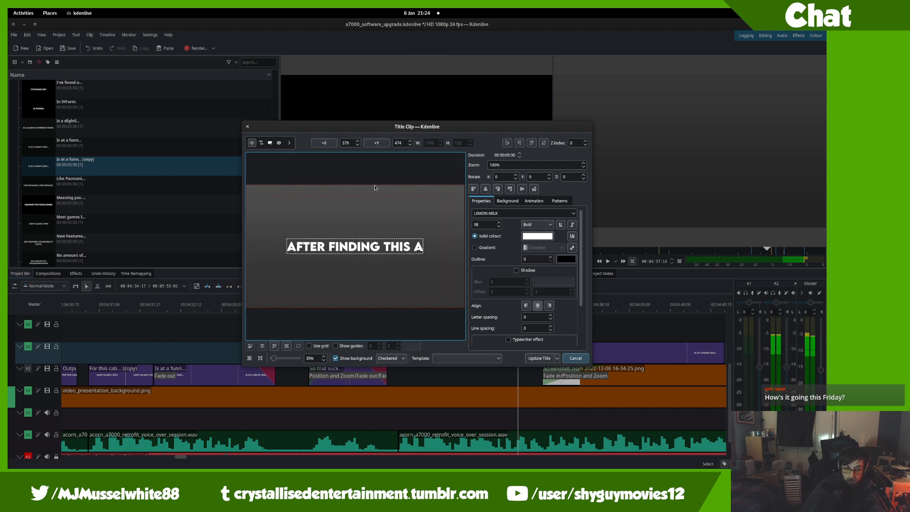
key(BackSpace)
text(CABLE)
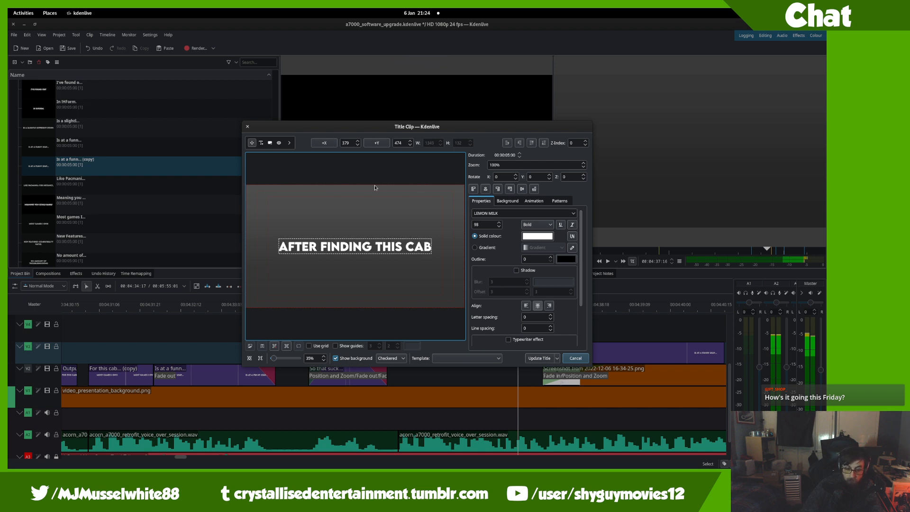
- Centre the "AFTER FINDING THIS CABLE" text horizontally in the title frame
click(393, 194)
click(435, 251)
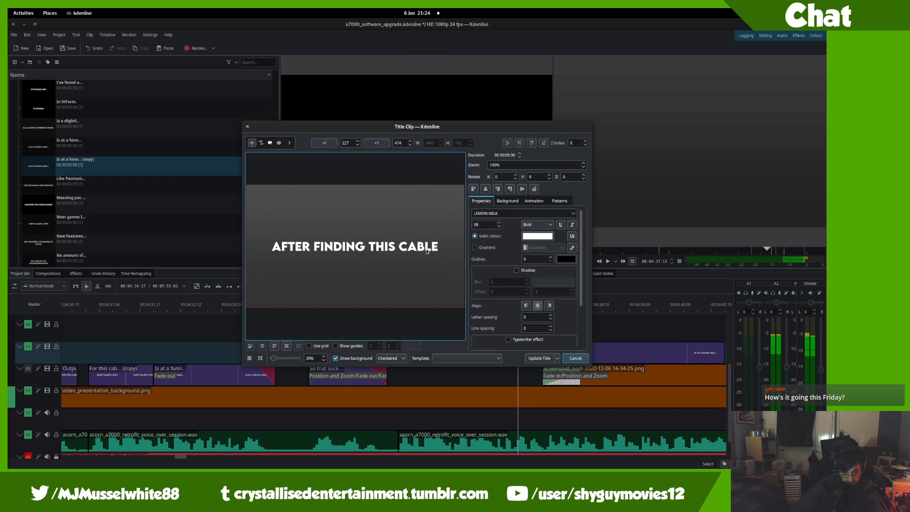
click(484, 191)
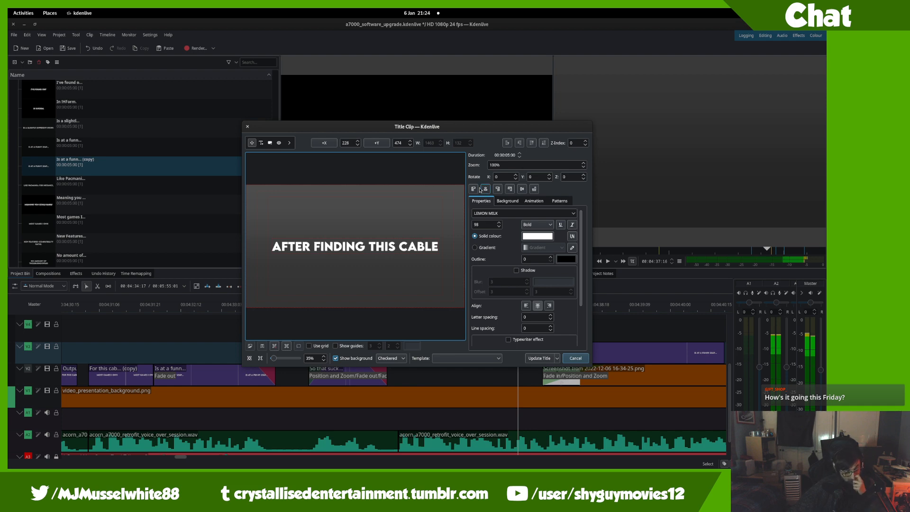
- Apply the edited "AFTER FINDING THIS CABLE" title and play the voice-over from the start of its clip
click(538, 359)
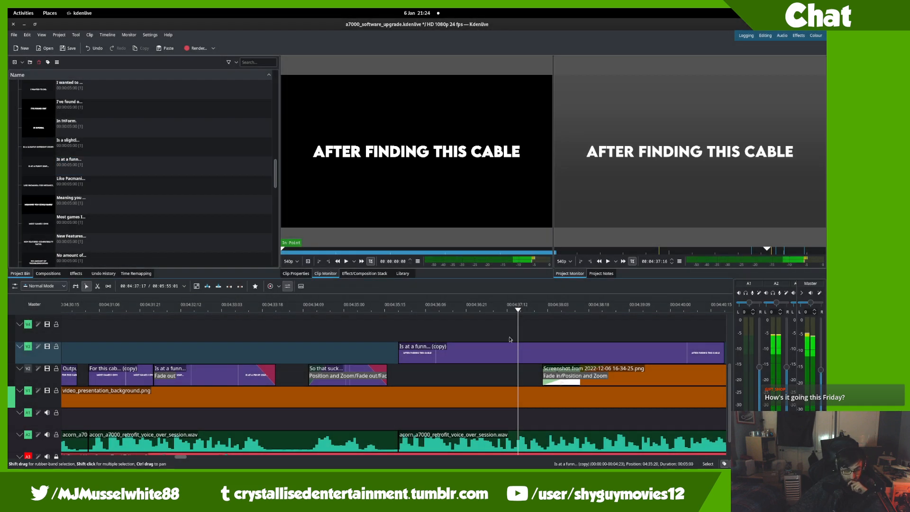
click(404, 322)
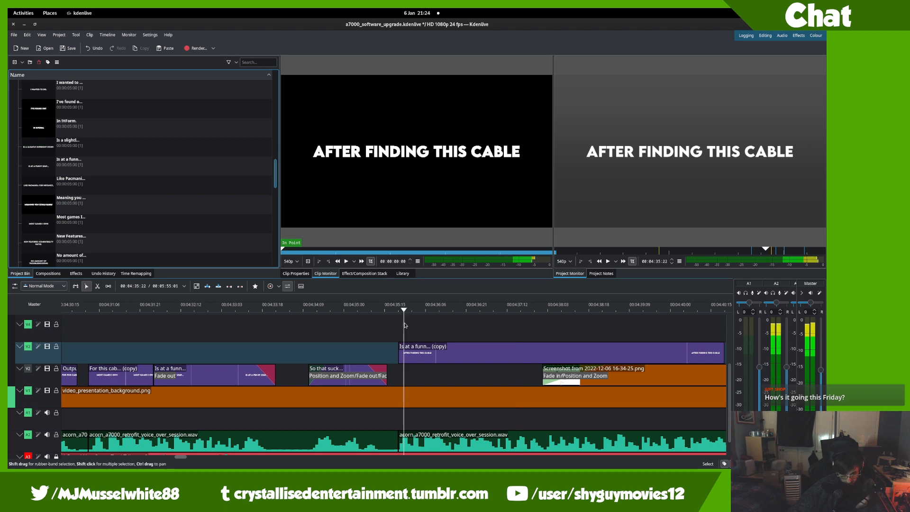
key(space)
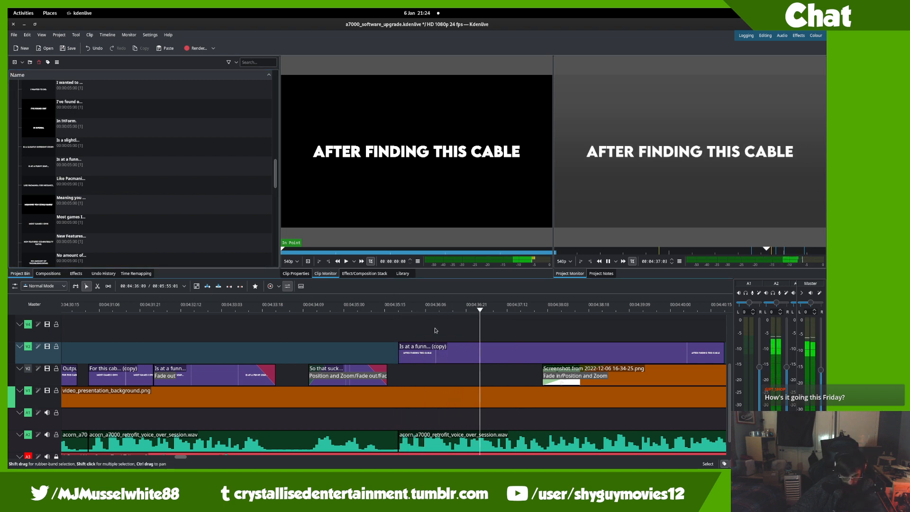
key(space)
- Correct the "AFTER FINDING THIS CABLE" title's text to "AFTER FINDING THE CABLE" and update the title
scroll(154, 207, up, 10)
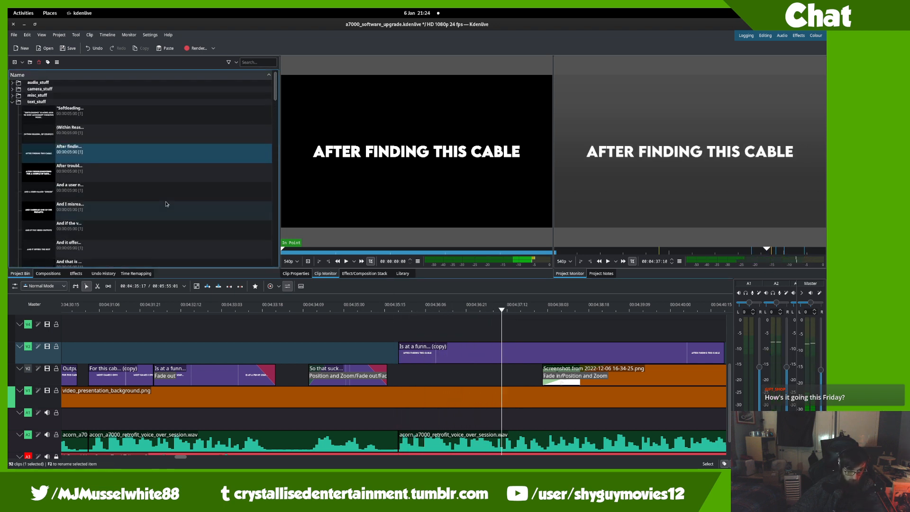
click(129, 153)
double_click(129, 150)
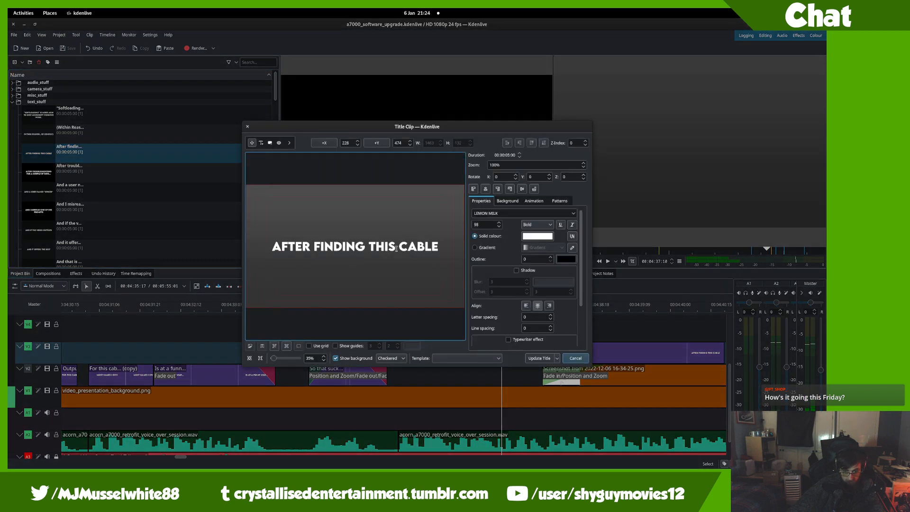
click(393, 250)
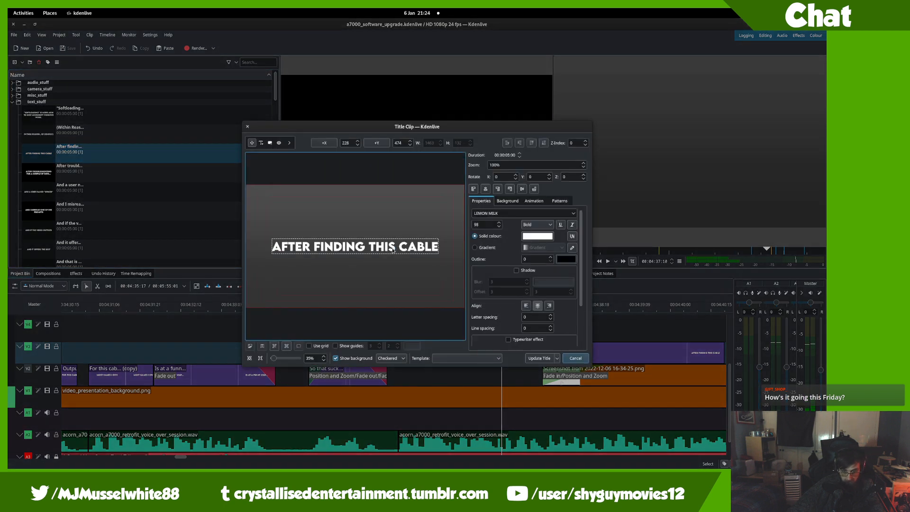
text(E)
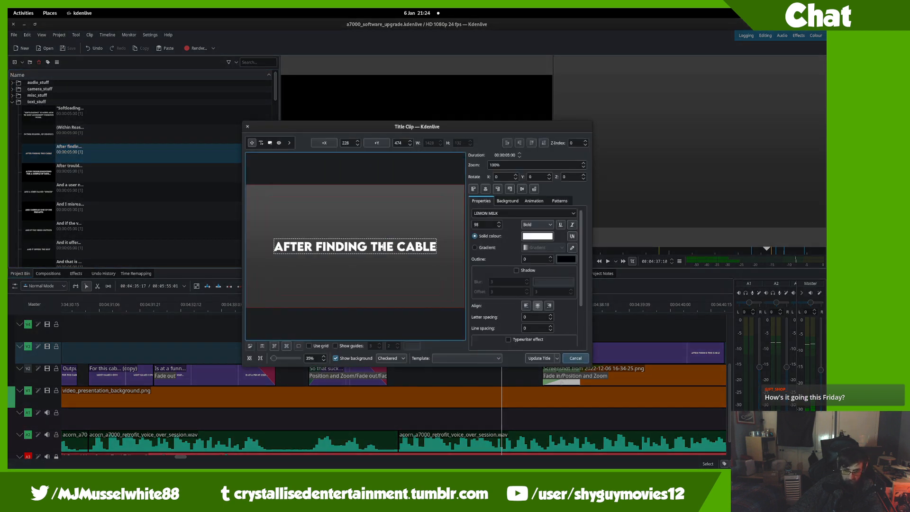
click(538, 359)
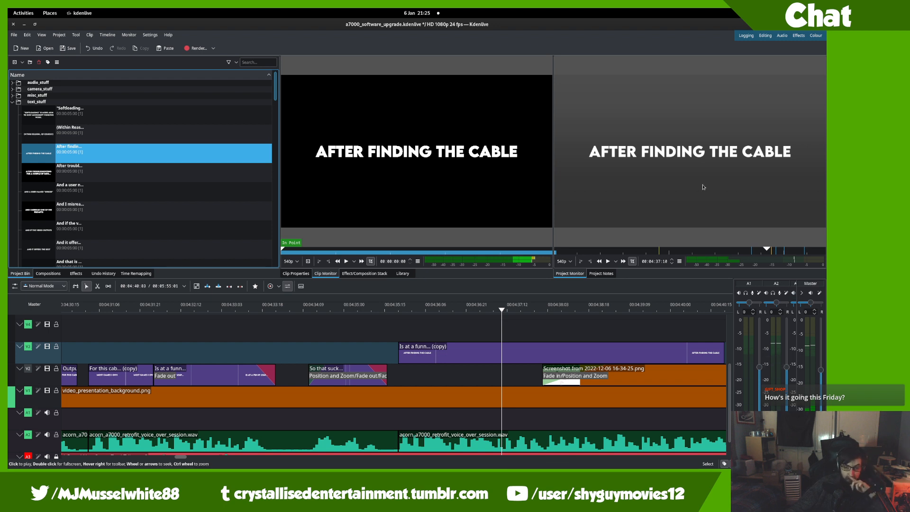
click(138, 148)
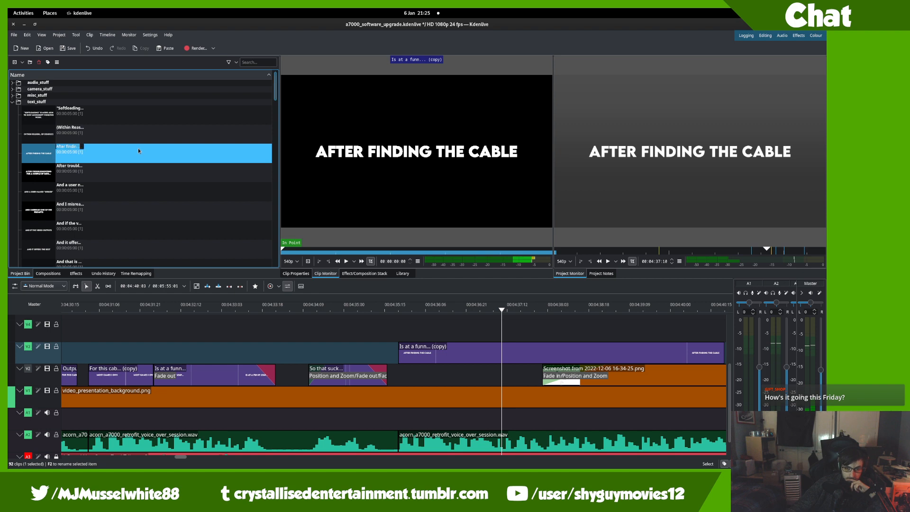
double_click(137, 152)
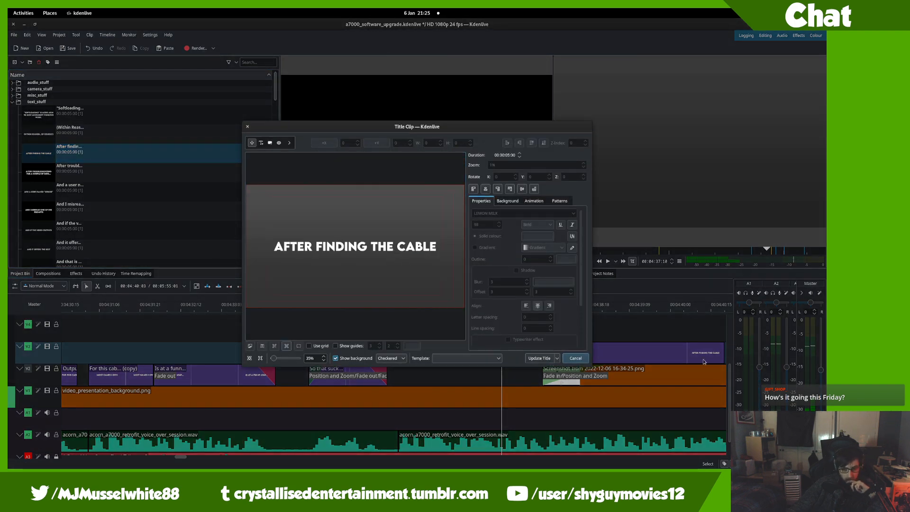
click(573, 358)
- Cut the "AFTER FINDING THE CABLE" clip on V3 where its phrase ends in the voice-over and delete the remainder
click(397, 310)
key(space)
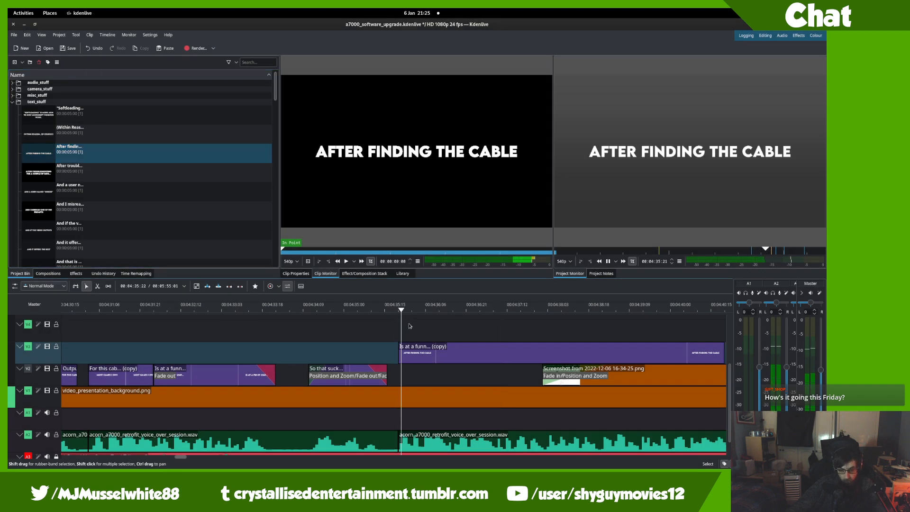
click(431, 322)
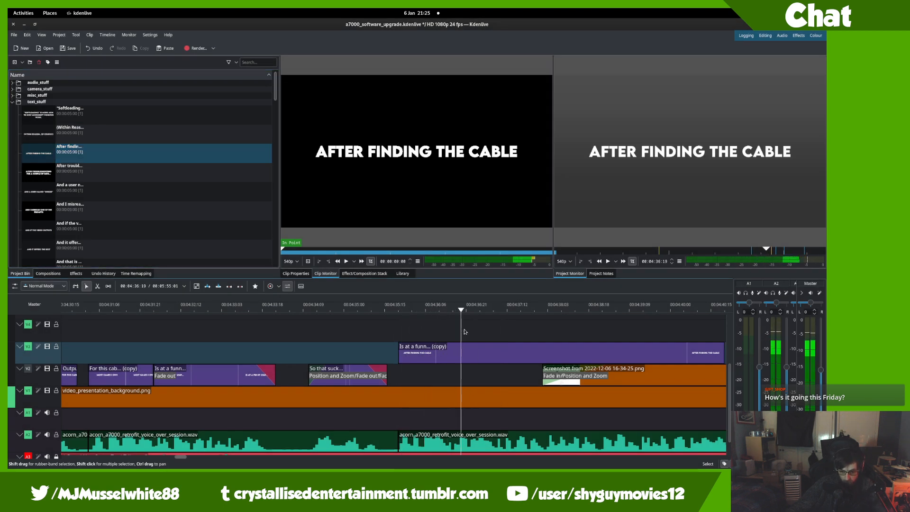
key(space)
key(x)
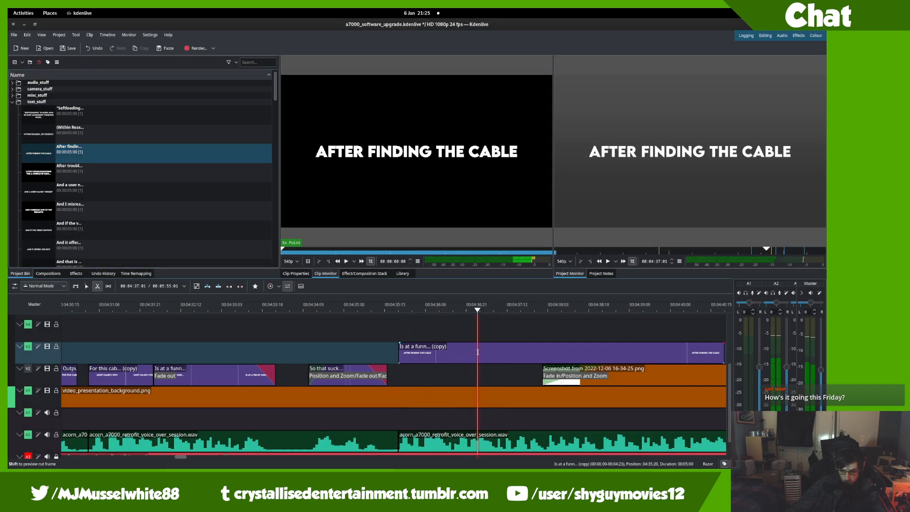
click(478, 351)
key(s)
key(space)
click(538, 361)
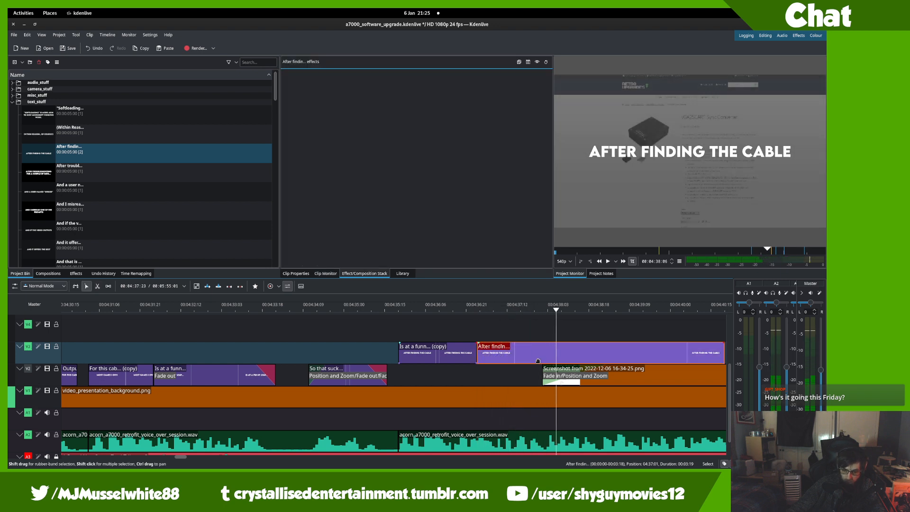
key(Delete)
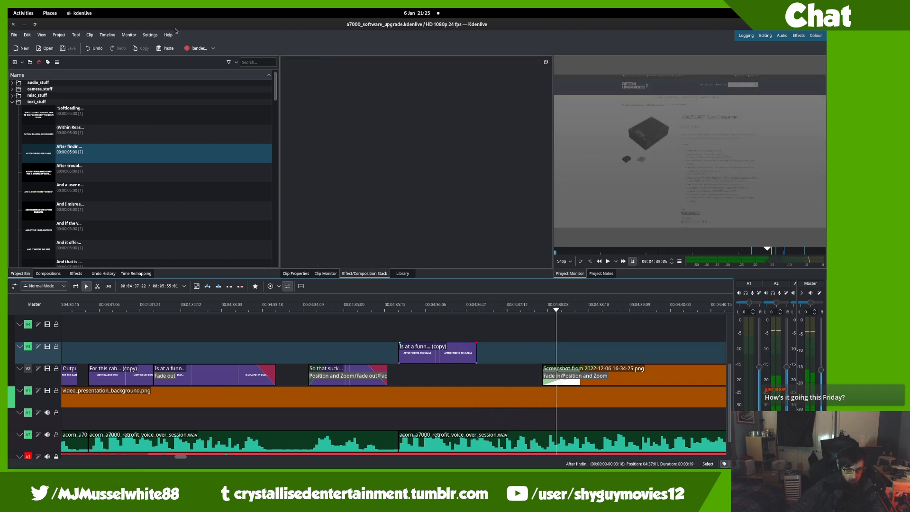
- Duplicate the "AFTER FINDING THE CABLE" title in the project bin
click(159, 160)
right_click(160, 160)
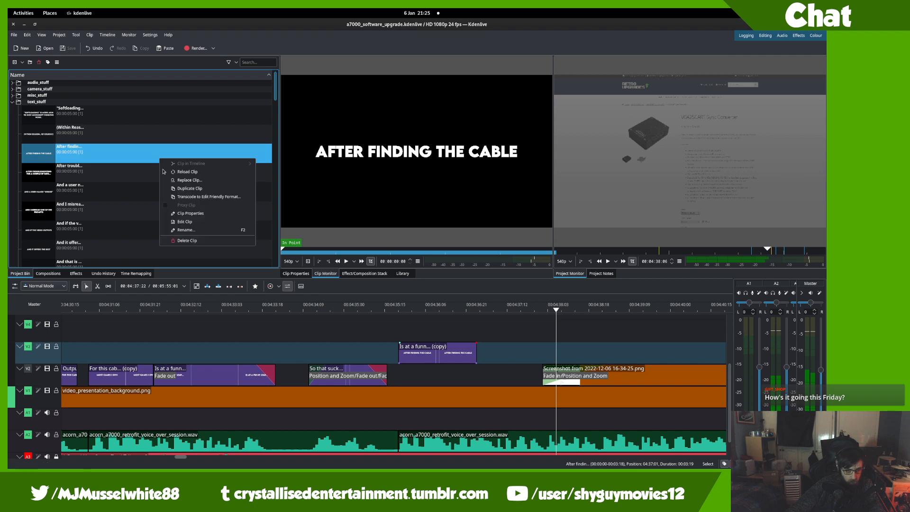
click(160, 179)
- Replace the duplicated title's text with "WASN'T FIT FOR PURPOSE;" and update the title
double_click(158, 180)
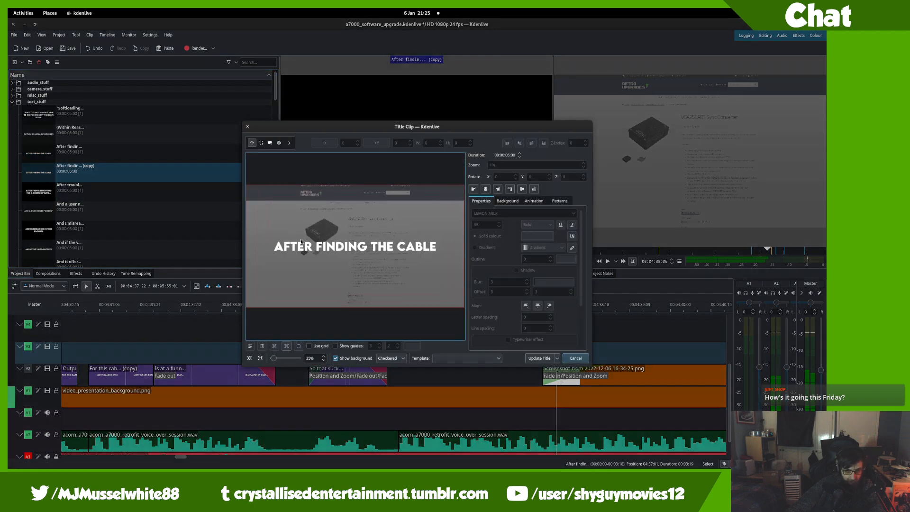
double_click(349, 247)
text(WASN')
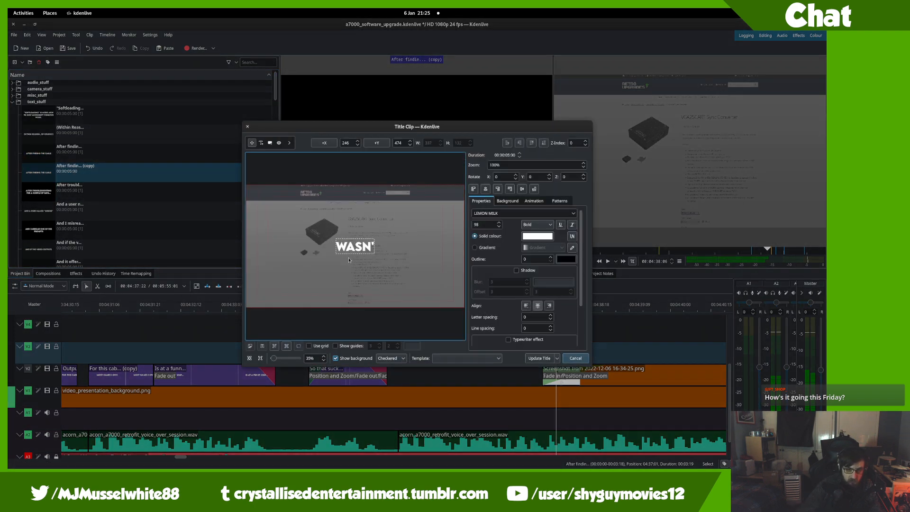
text(T FIT FOR PU)
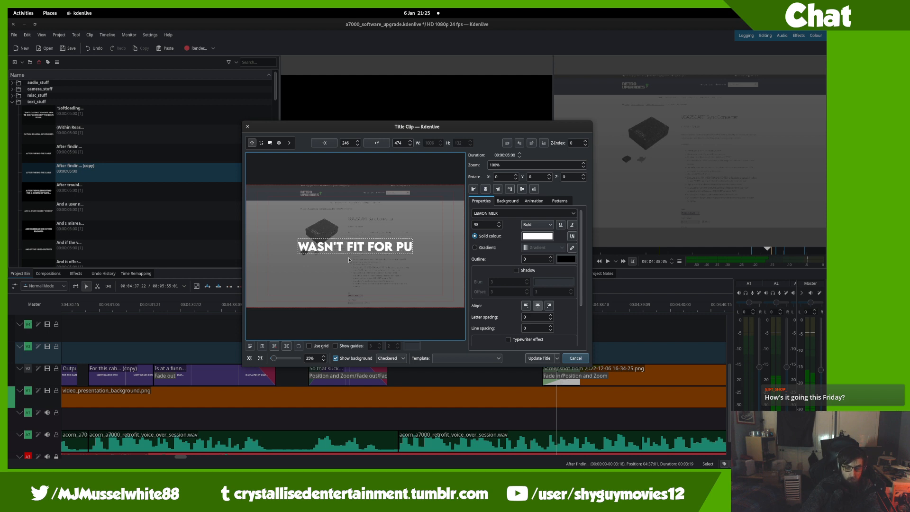
text(RPOSE...)
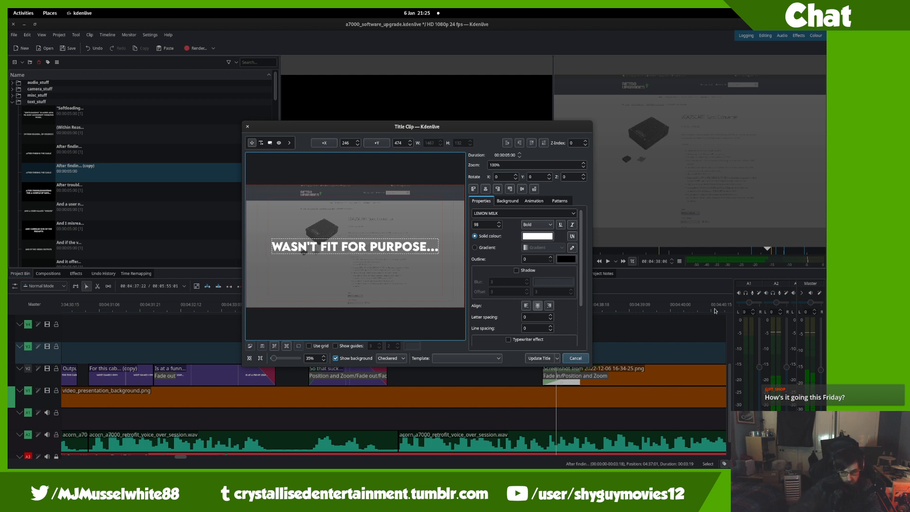
key(BackSpace)
key(BackSpace)
key(BackSpace)
text(,)
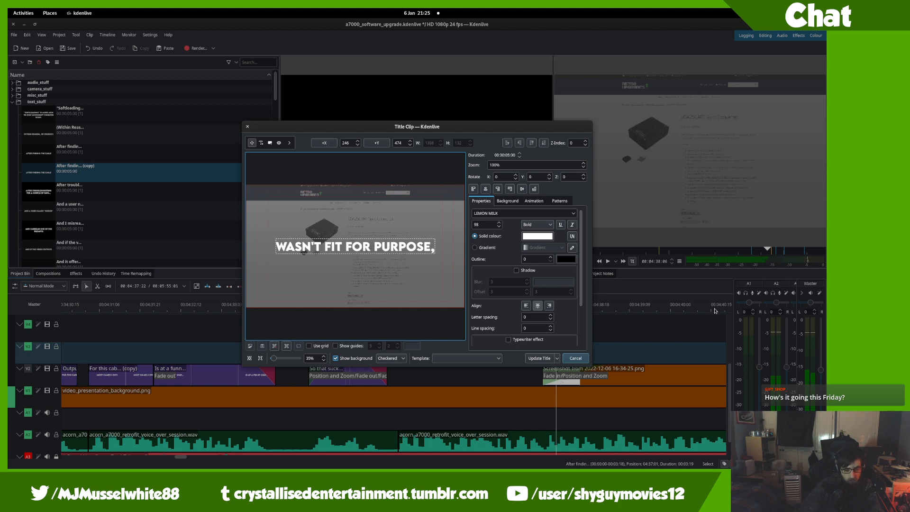
key(BackSpace)
text(:)
key(BackSpace)
text(;)
click(539, 358)
- Place the "WASN'T FIT FOR PURPOSE;" title on track V3 directly after the "AFTER FINDING THE CABLE" clip
scroll(112, 179, down, 10)
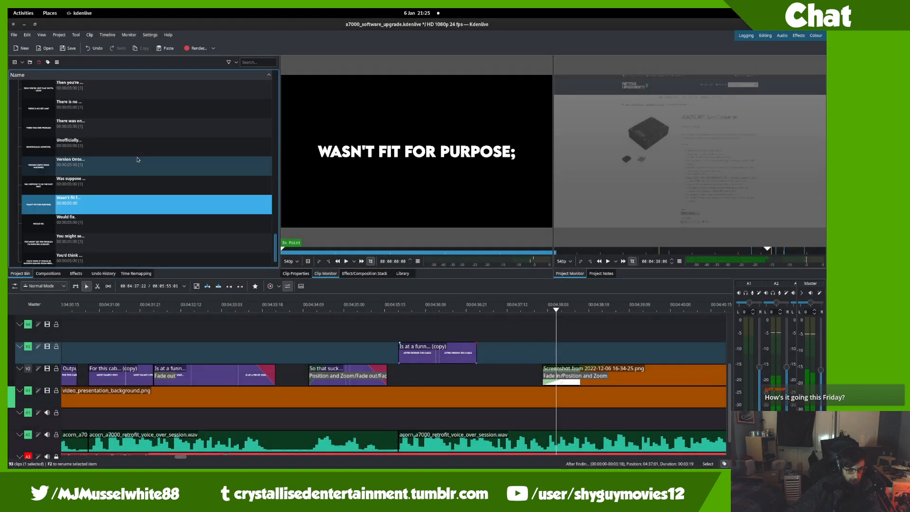
drag(113, 179, 498, 381)
drag(387, 346, 448, 352)
- Cut the "WASN'T FIT FOR PURPOSE;" clip just after the screenshot clip begins and delete the remainder
click(443, 382)
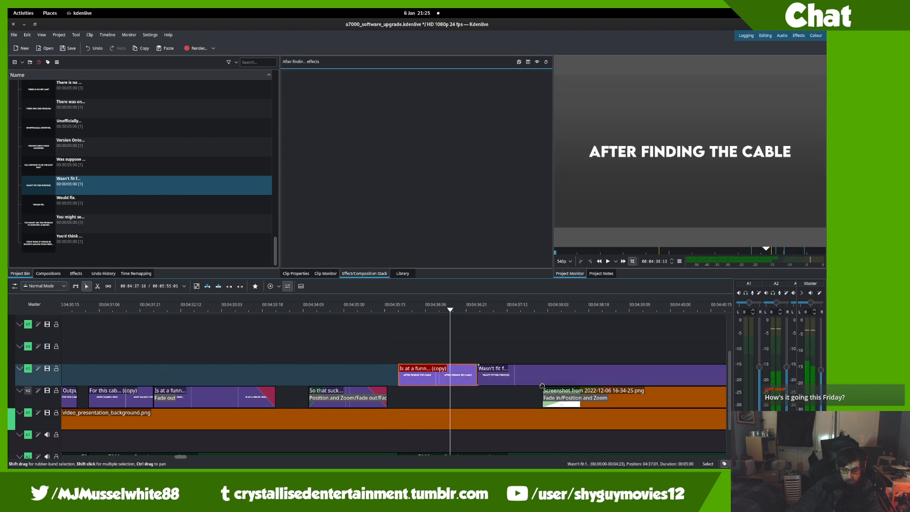
drag(499, 369, 433, 339)
key(space)
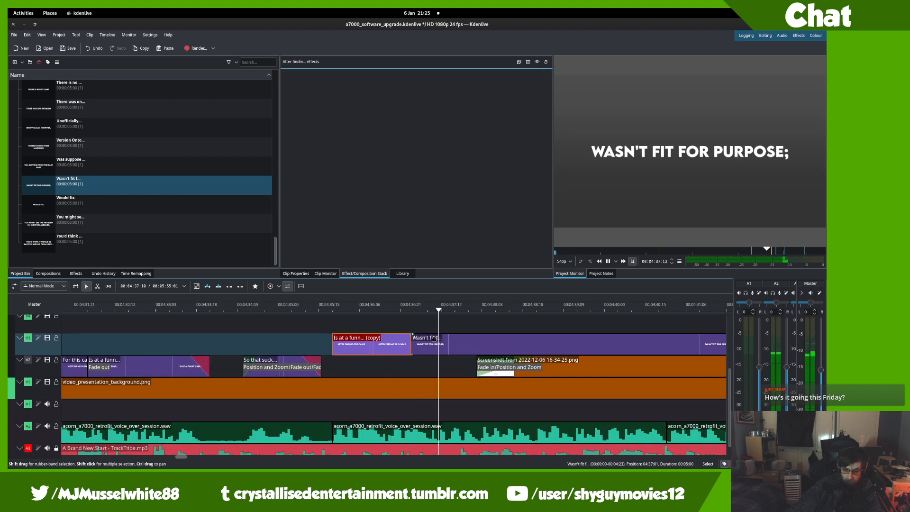
key(space)
key(x)
click(480, 347)
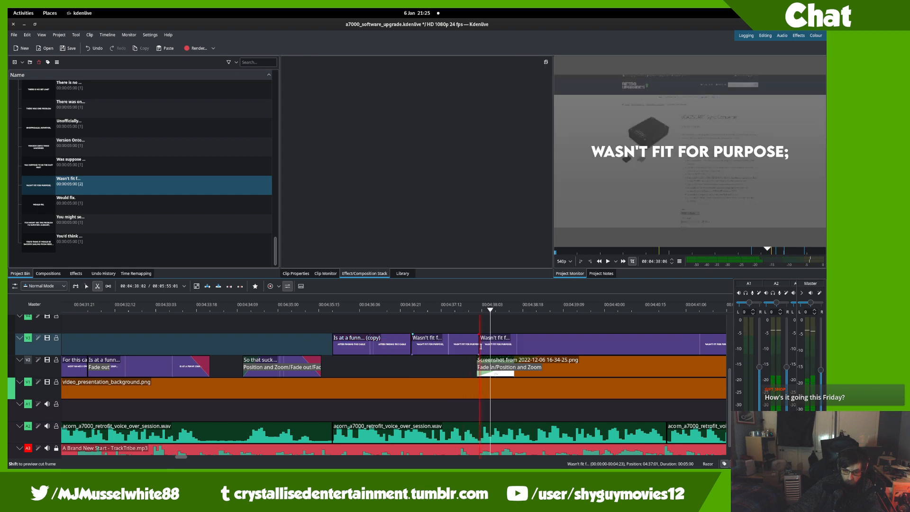
key(s)
click(545, 348)
key(Delete)
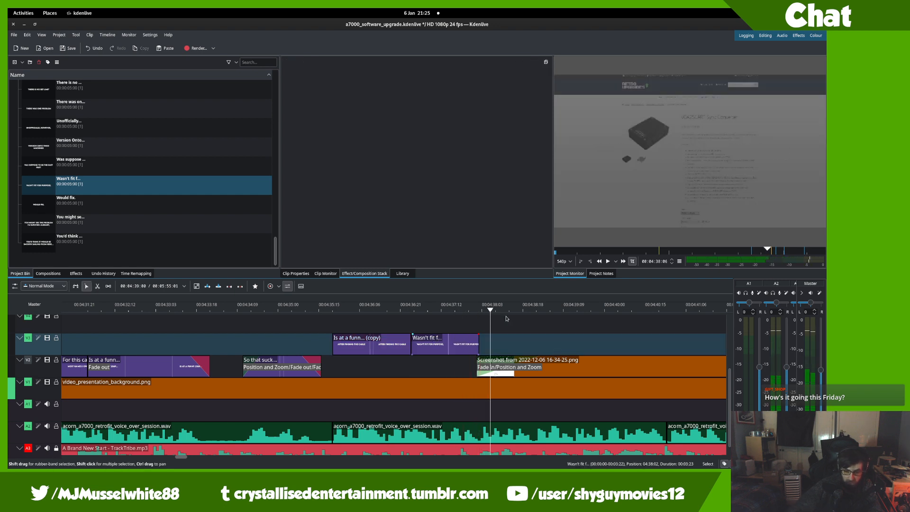
- Move the screenshot clip above the titles, then shift it and both new titles down one track to V3 and V2
scroll(492, 383, up, 2)
drag(441, 319, 448, 319)
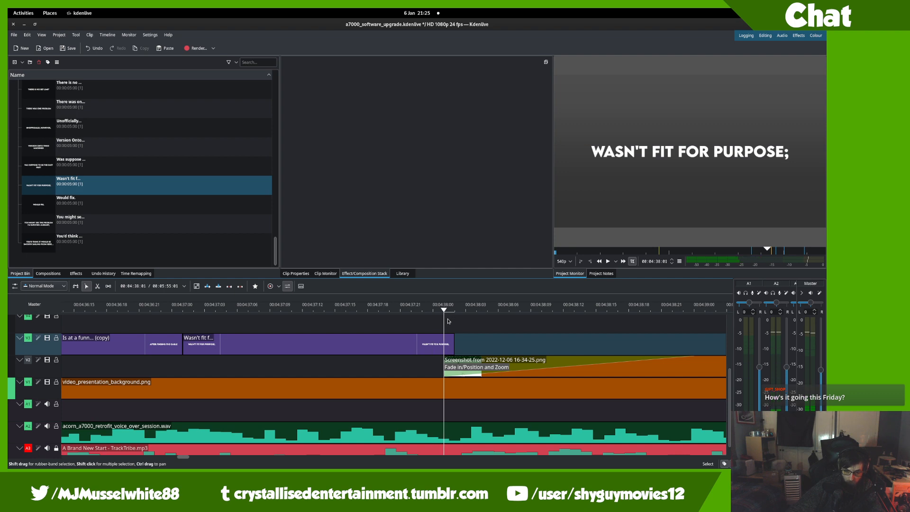
drag(464, 362, 464, 319)
scroll(435, 368, down, 4)
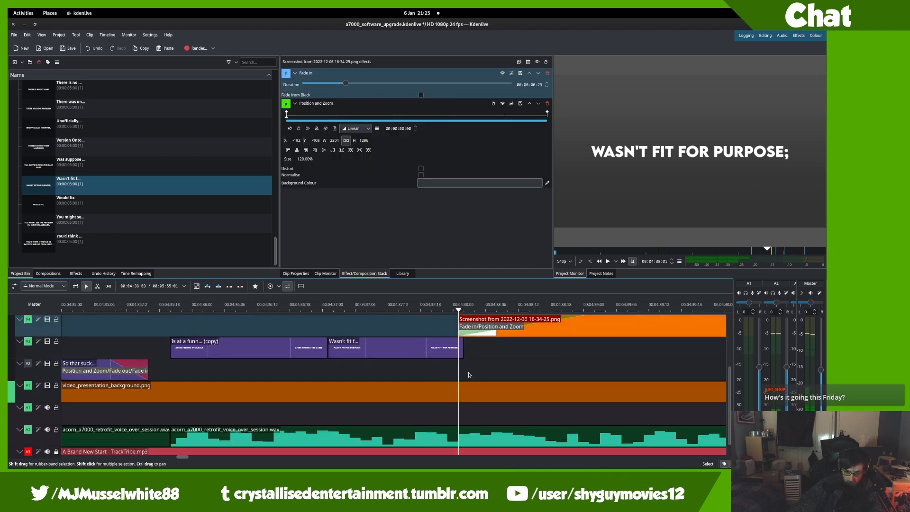
drag(436, 368, 509, 318)
drag(496, 353, 495, 377)
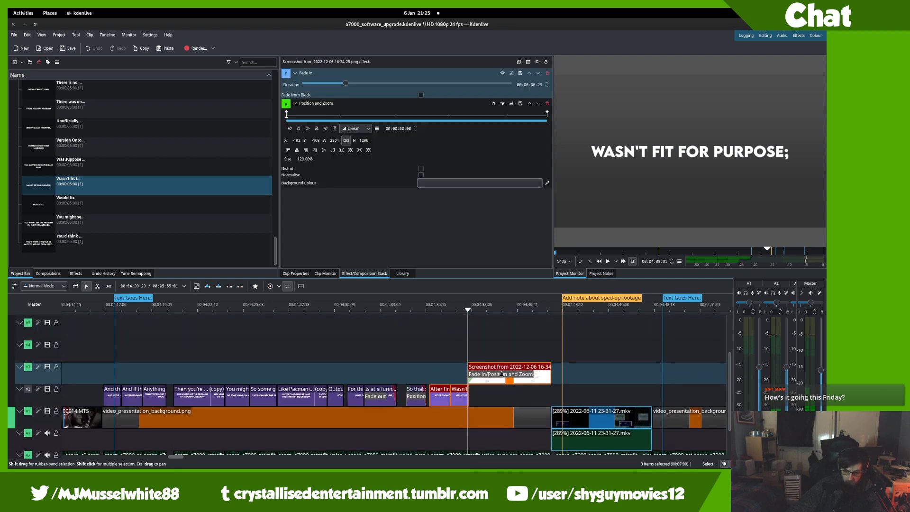
- Play back the two new titles through to the screenshot clip's fade-in
click(416, 369)
key(space)
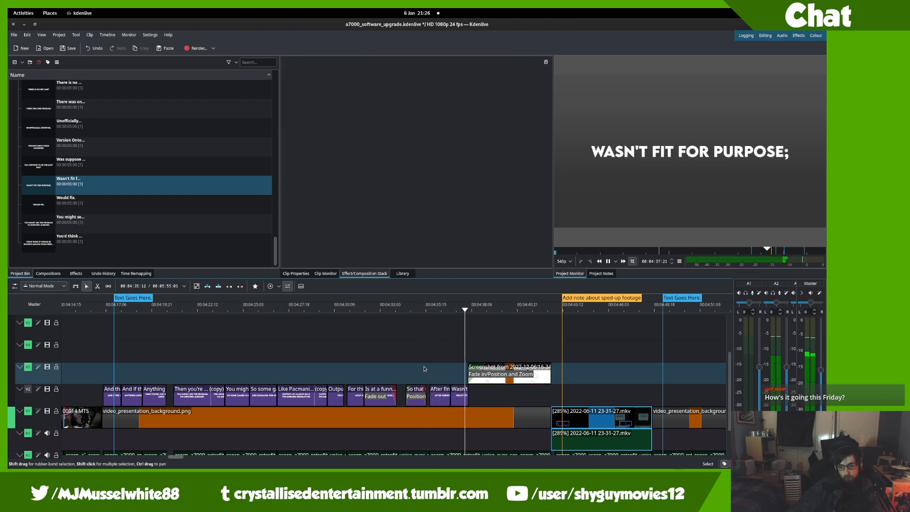
key(space)
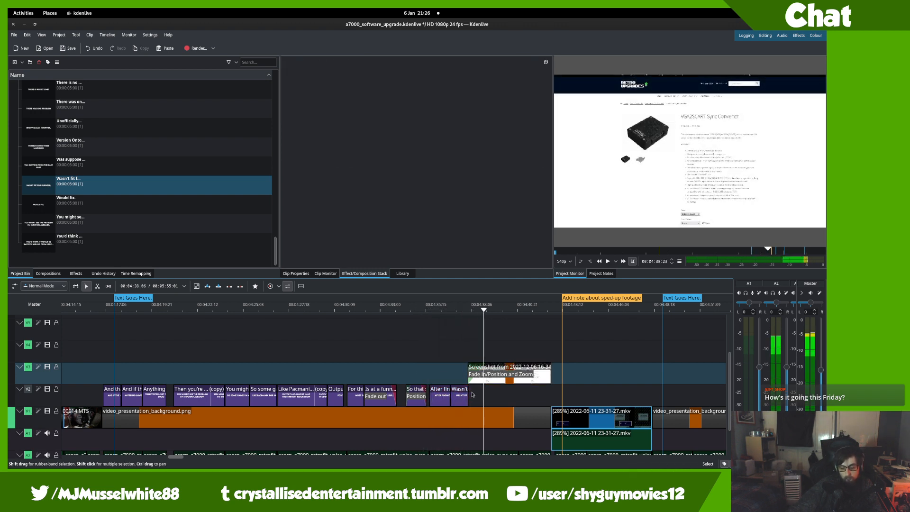
- Duplicate the "WASN'T FIT FOR PURPOSE;" title and place the copy on V2 directly after the original clip
scroll(472, 394, up, 6)
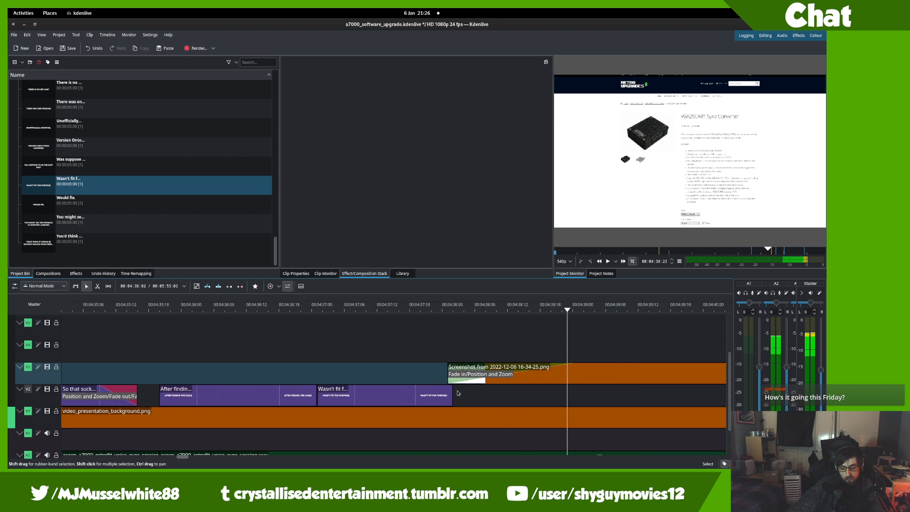
right_click(131, 179)
click(142, 213)
drag(119, 198, 488, 405)
- Change the duplicated "WASN'T FIT FOR PURPOSE;" title's text to "I SWITCHED TO THIS", update the title and save the project
click(464, 335)
key(space)
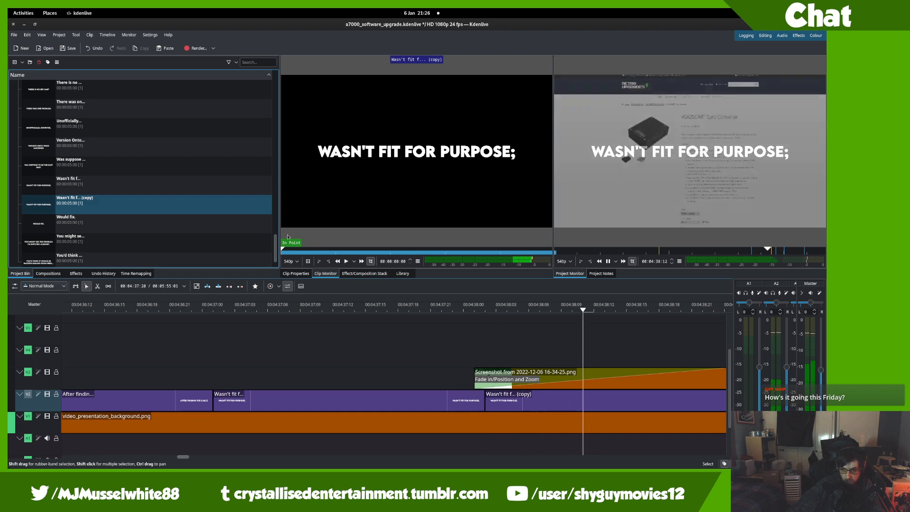
double_click(195, 205)
triple_click(337, 249)
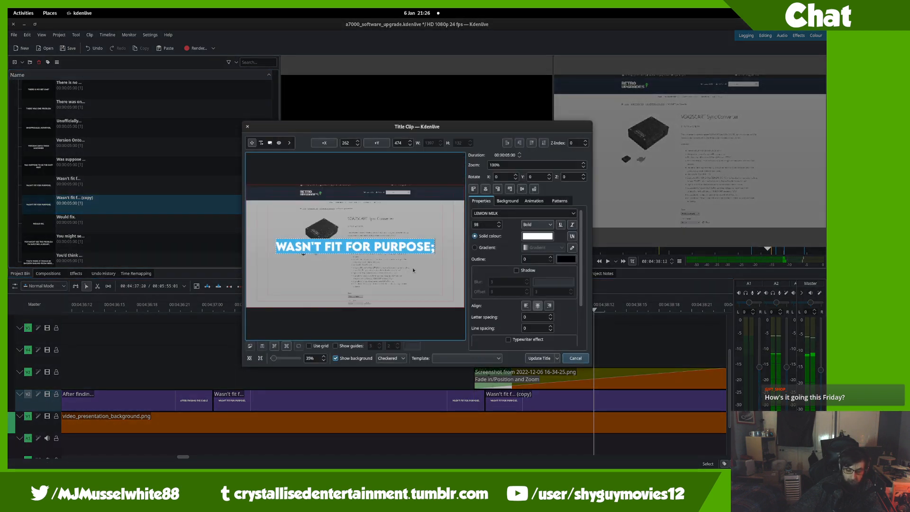
key(BackSpace)
text(I switched)
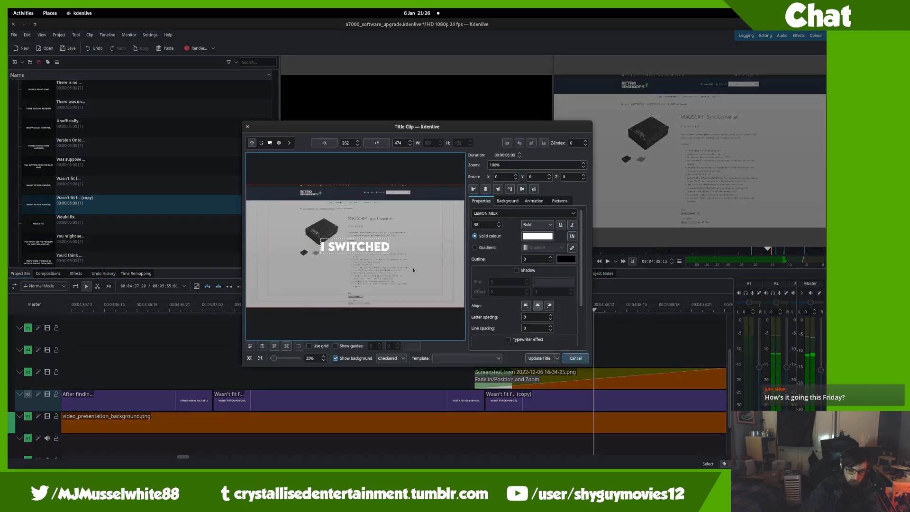
text( to t)
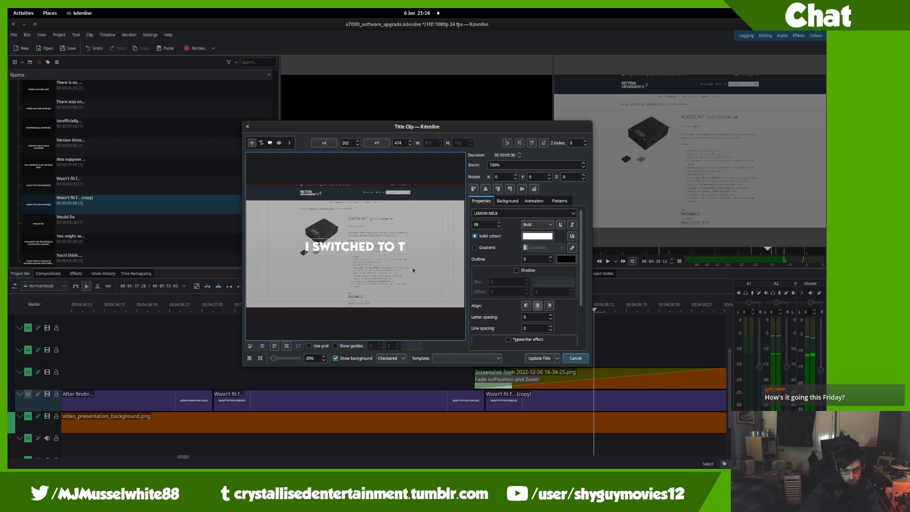
text(his.)
key(BackSpace)
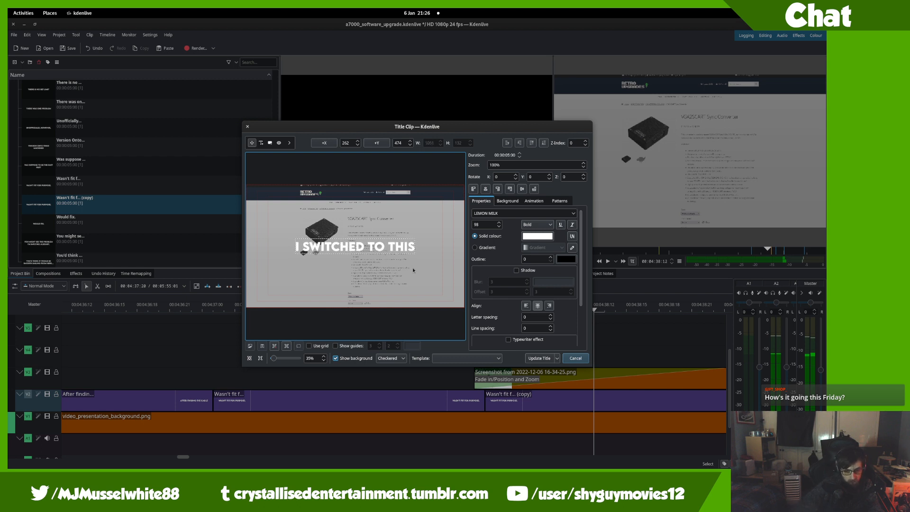
click(404, 229)
click(403, 245)
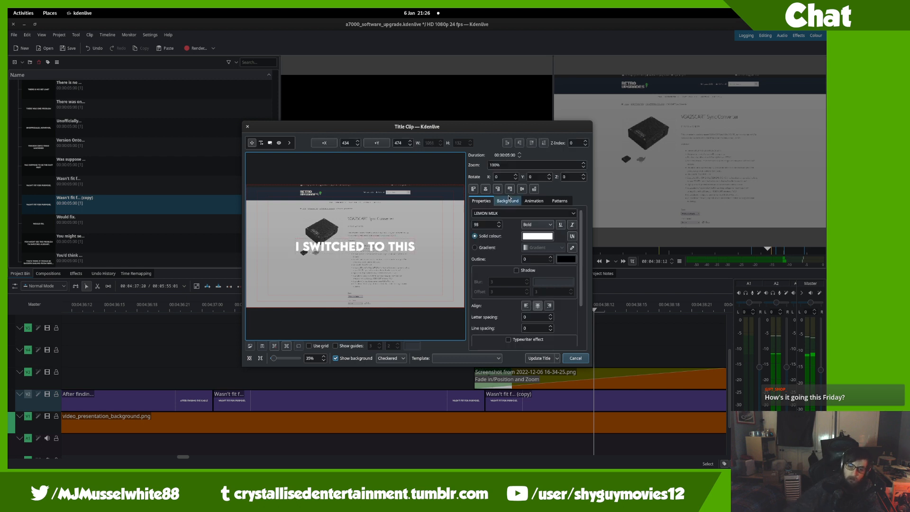
click(544, 363)
scroll(524, 364, down, 2)
key(ctrl+s)
- Play back the "I SWITCHED TO THIS" title over the voice-over and trim its end so it lasts about 22 frames
drag(524, 363, 489, 364)
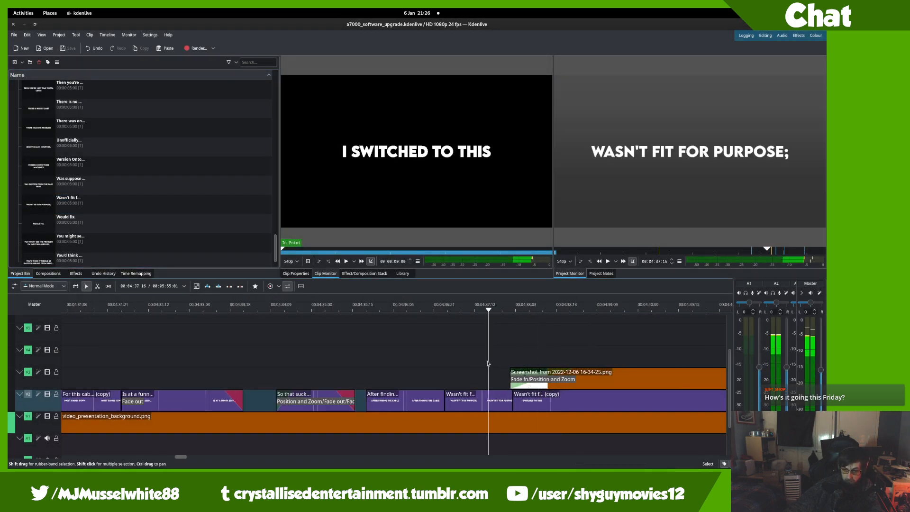
scroll(488, 363, down, 3)
key(space)
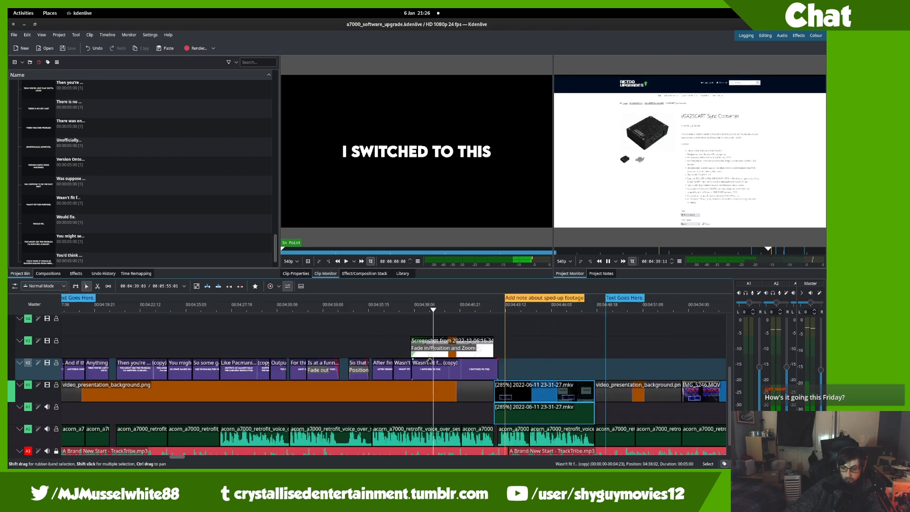
scroll(429, 360, down, 1)
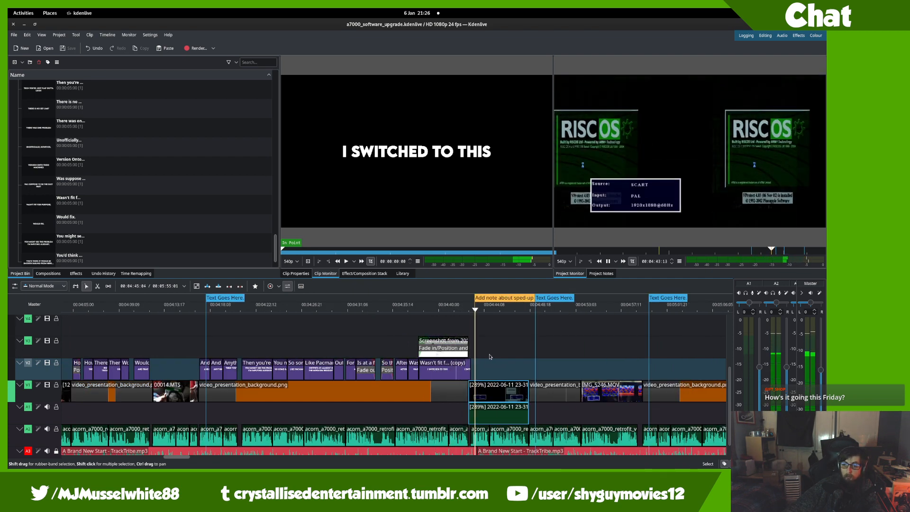
drag(467, 367, 427, 367)
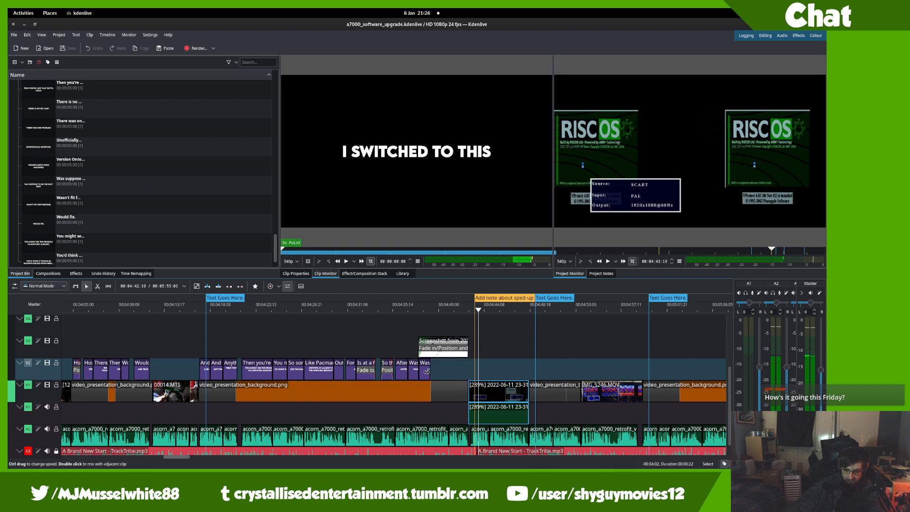
click(391, 332)
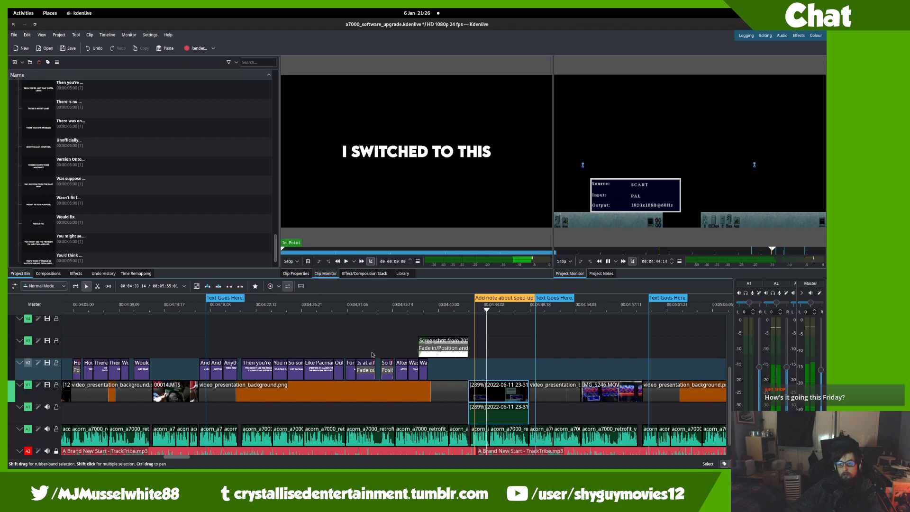
mouse_move(7, 9)
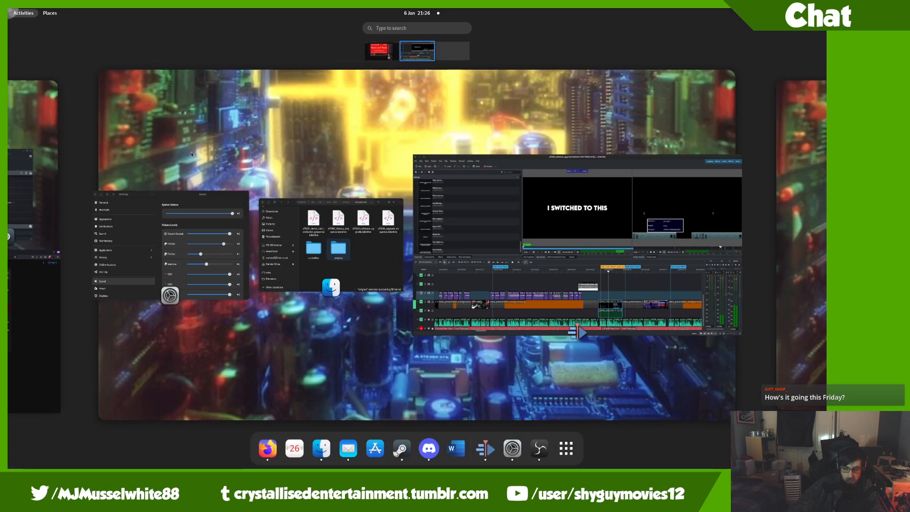
scroll(366, 256, up, 1)
scroll(367, 253, down, 1)
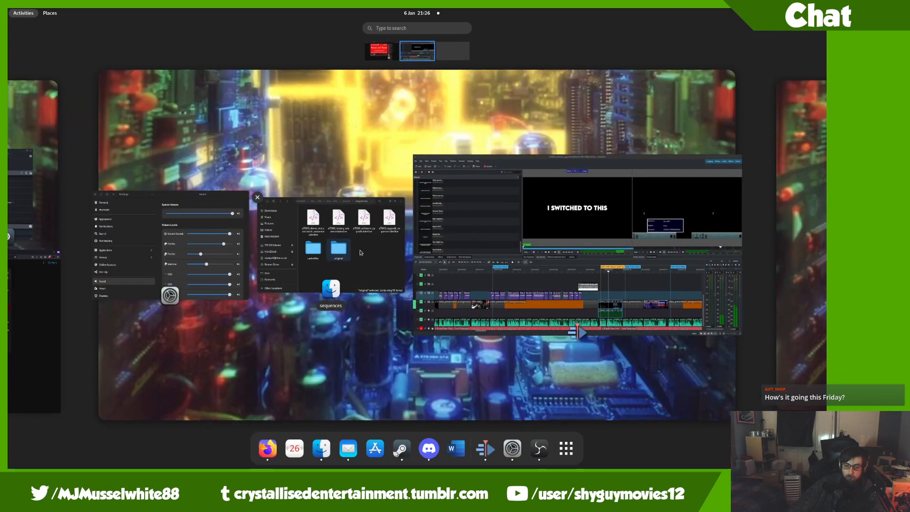
click(361, 253)
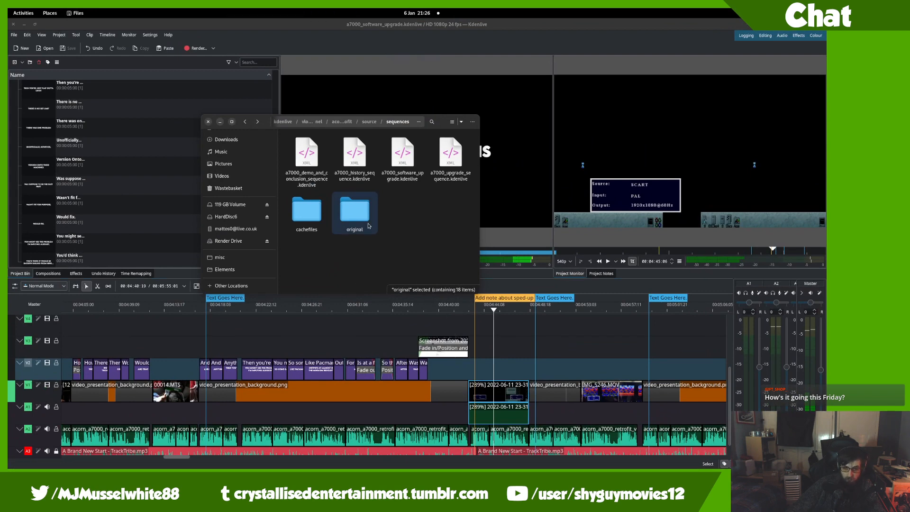
- Save the project and play back the captioned sequence from just after the 00024 clip into the sped-up 2022-06-11 footage
click(224, 311)
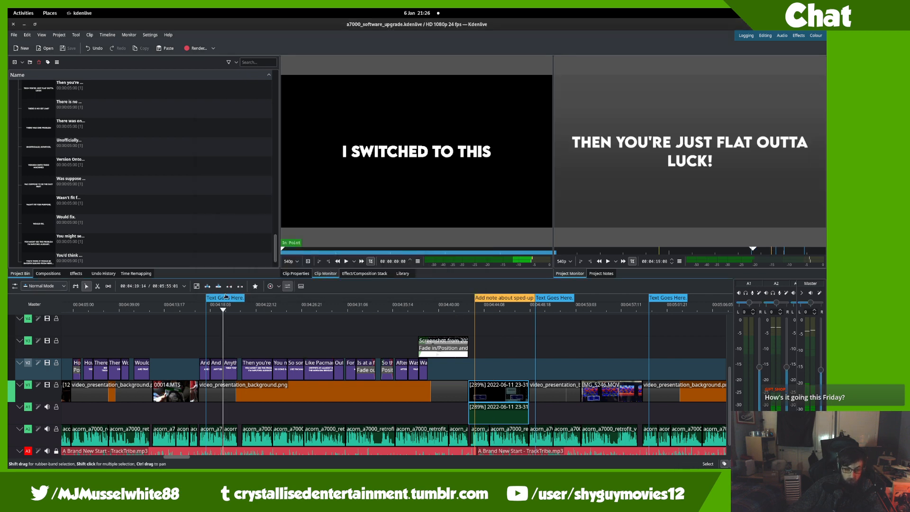
click(226, 296)
key(g)
mouse_move(218, 332)
mouse_down()
mouse_move(285, 331)
mouse_move(210, 339)
mouse_up()
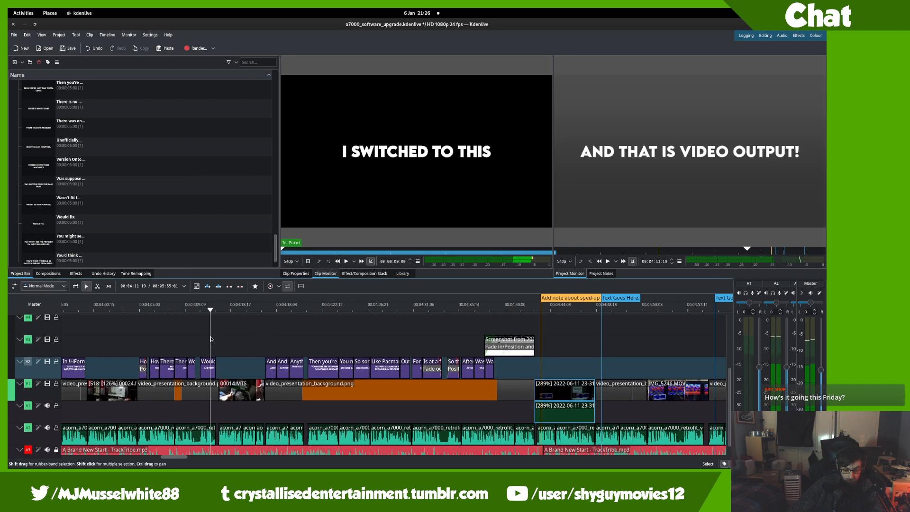
key(ctrl+s)
key(space)
click(138, 342)
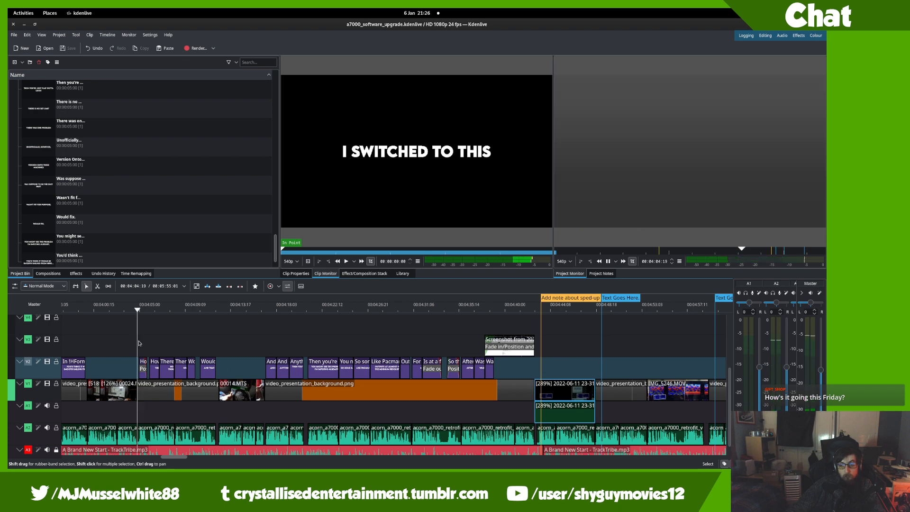
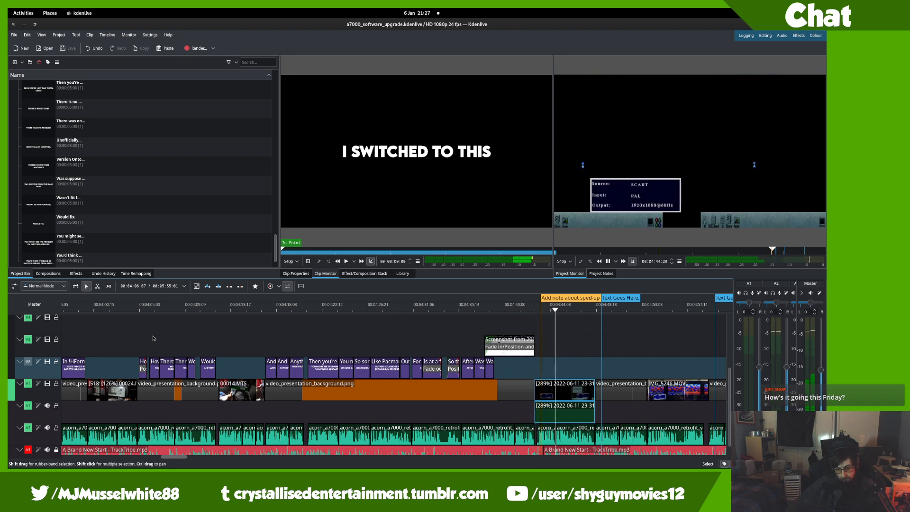
- Look through the title clips in the text_stuff bin folder for the existing note about sped-up footage
scroll(218, 167, up, 12)
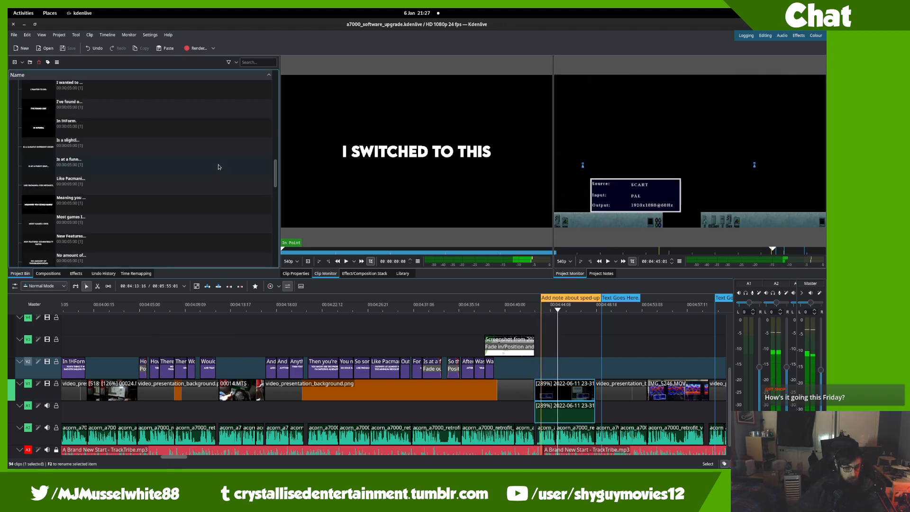
scroll(218, 167, up, 10)
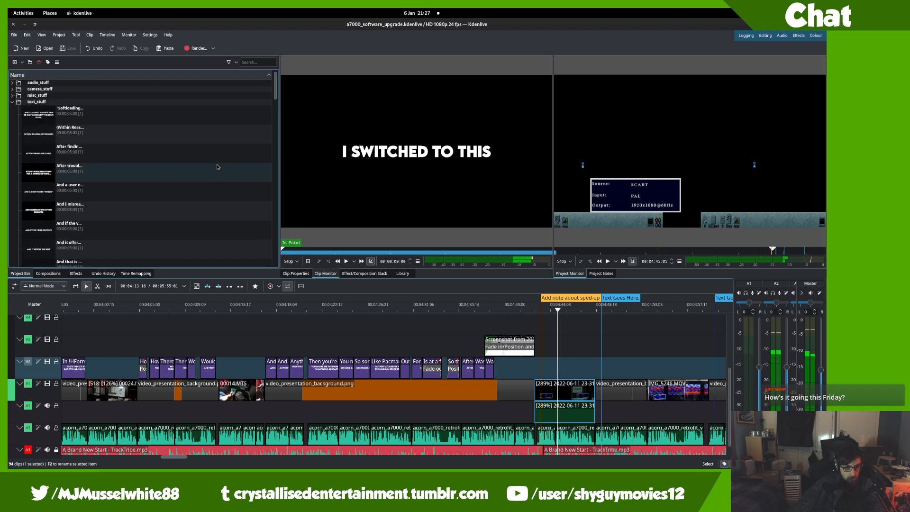
click(112, 112)
click(112, 132)
scroll(112, 133, down, 4)
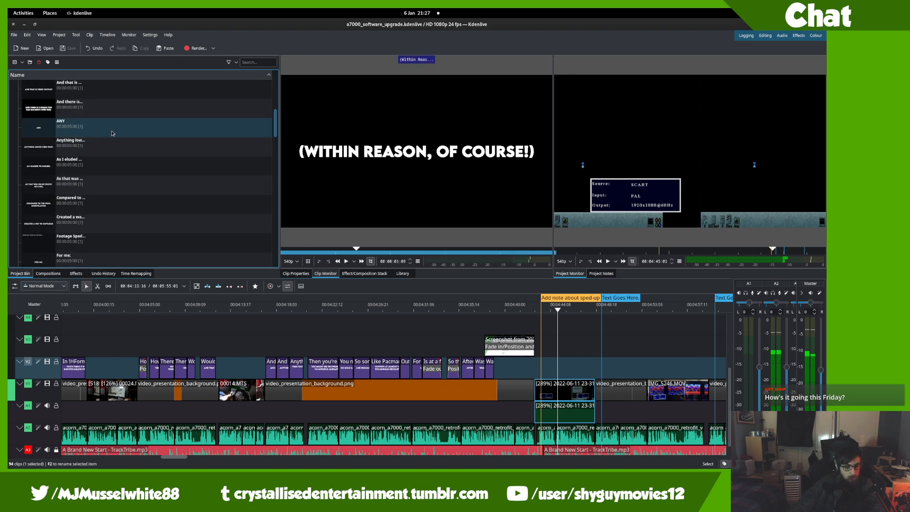
scroll(112, 133, down, 9)
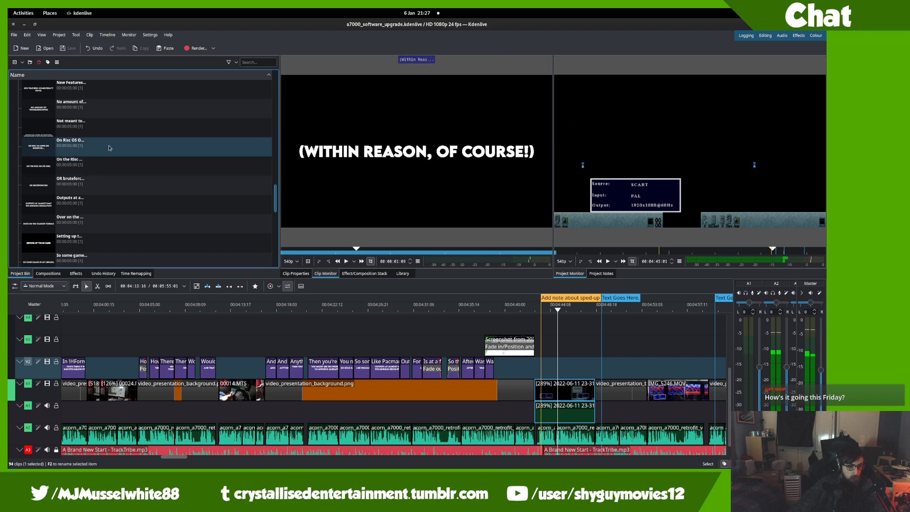
scroll(109, 148, down, 3)
click(115, 167)
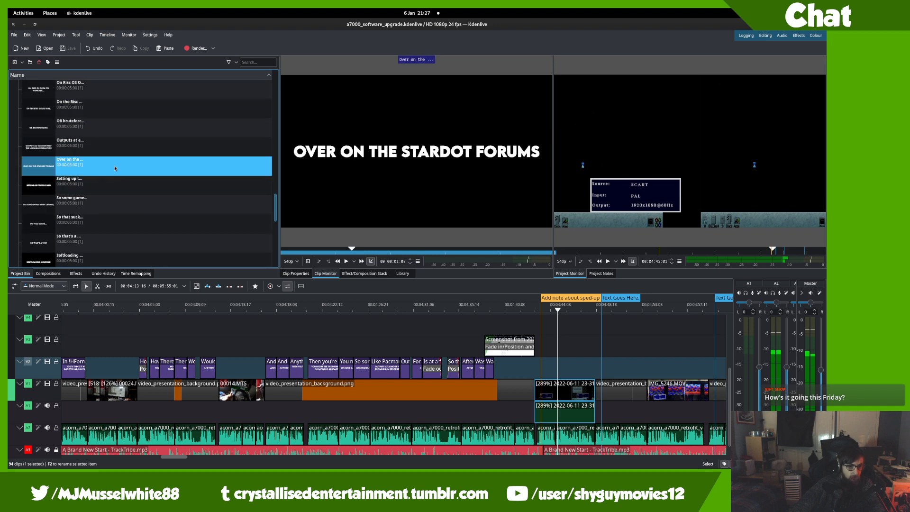
click(147, 139)
key(Down)
key(Down)
key(Down)
key(Down)
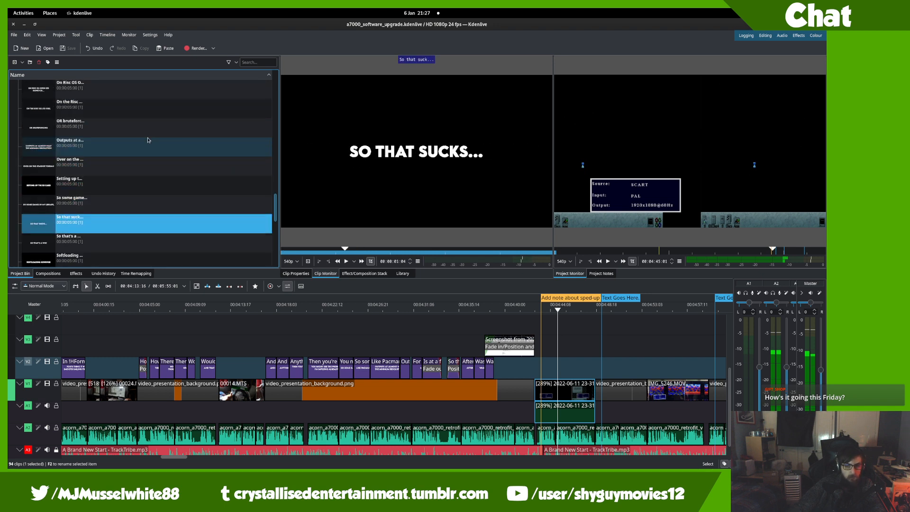
key(Down)
key(Down)
key(Down)
key(Down)
key(Down)
key(Down)
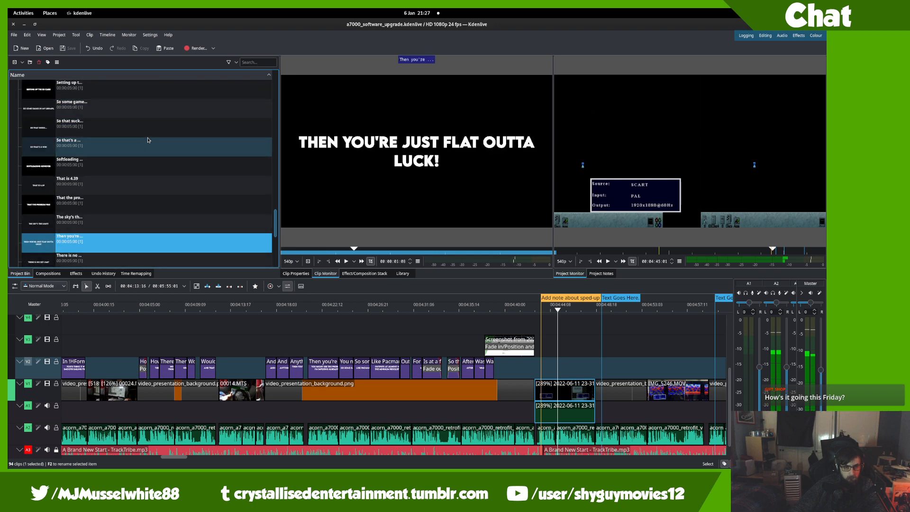
key(Down)
key(Down)
key(Down)
key(Down)
key(Down)
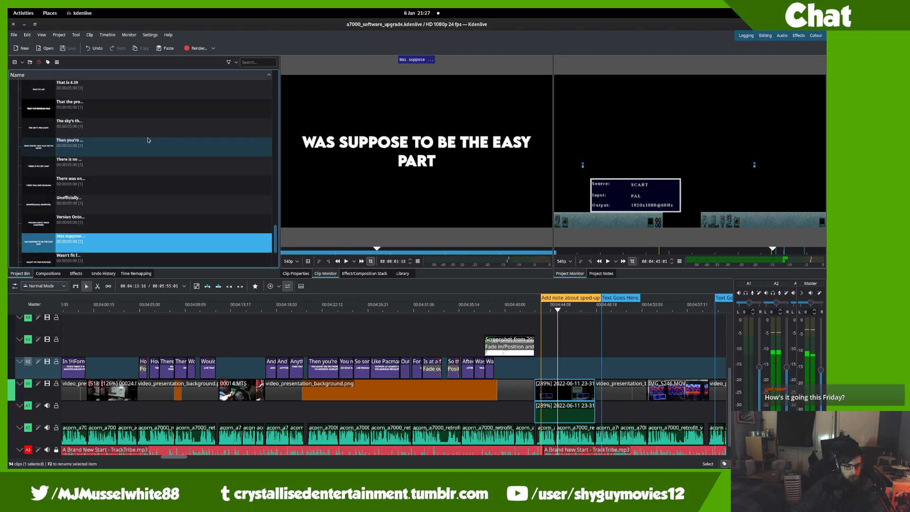
key(Down)
key(Down)
key(Down)
key(Down)
key(Up)
key(Up)
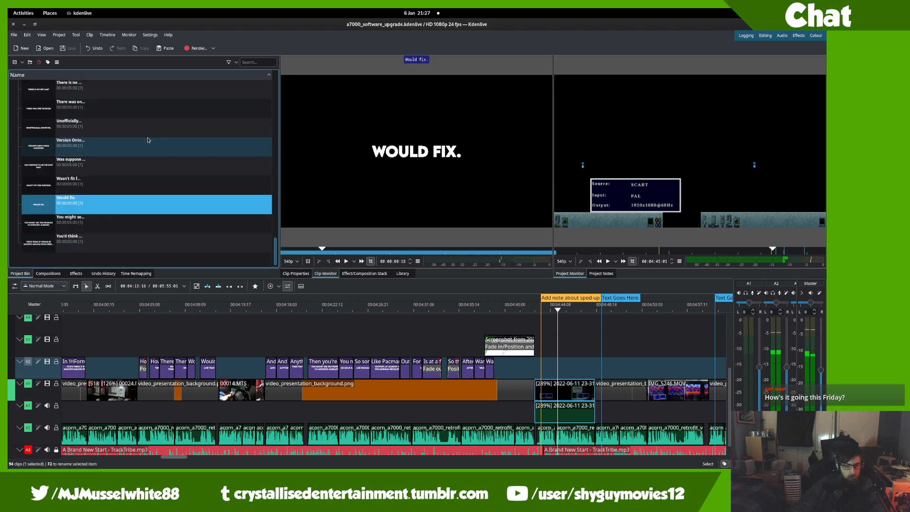
key(Up)
key(Up)
key(Up)
key(Up)
key(Up)
key(Up)
key(Up)
key(Up)
key(Up)
key(Up)
key(Up)
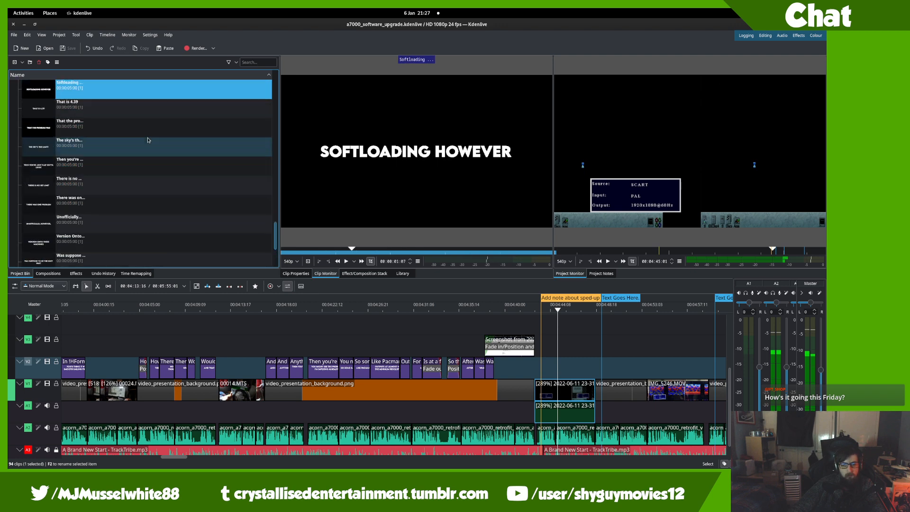
key(Up)
key(Up)
key(Up)
key(Up)
key(Up)
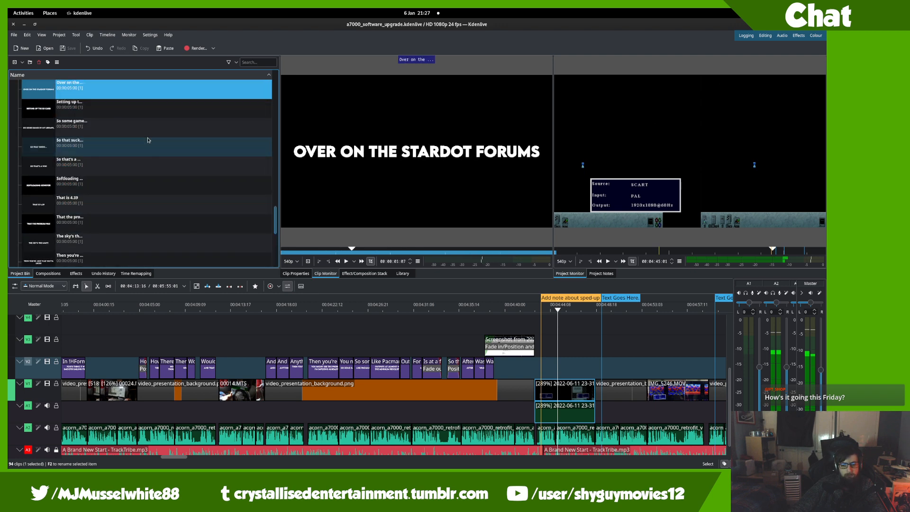
key(Up)
key(Up)
key(Up)
key(Up)
key(Up)
key(Up)
key(Up)
key(Up)
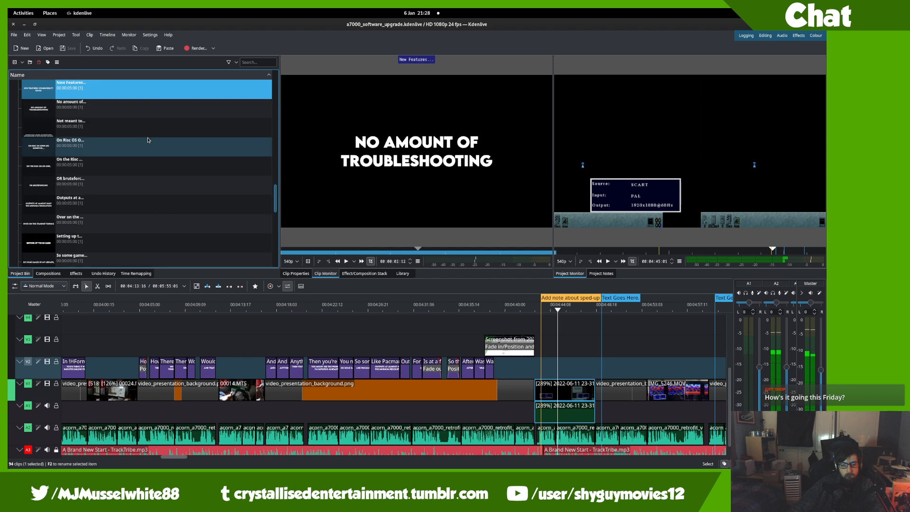
key(Up)
key(Up)
key(Up)
key(Up)
key(Up)
key(Up)
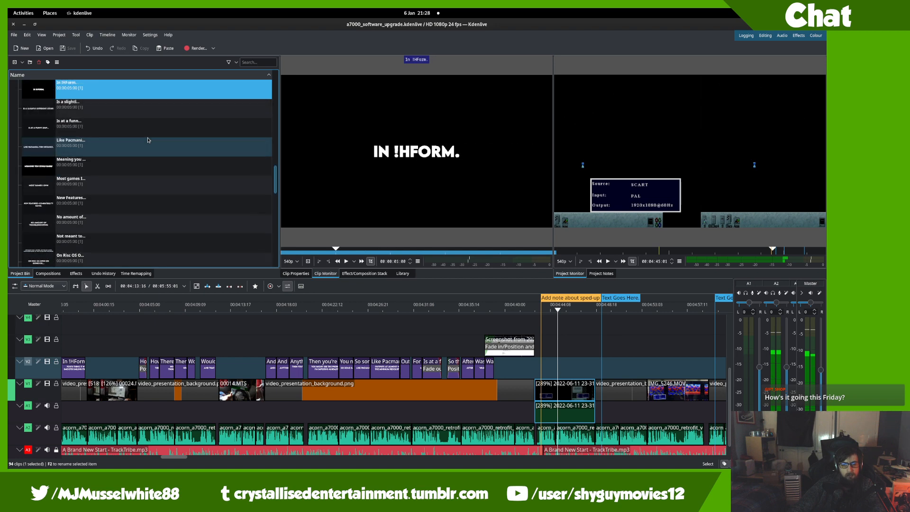
key(Up)
key(Up)
key(Up)
key(Up)
key(Up)
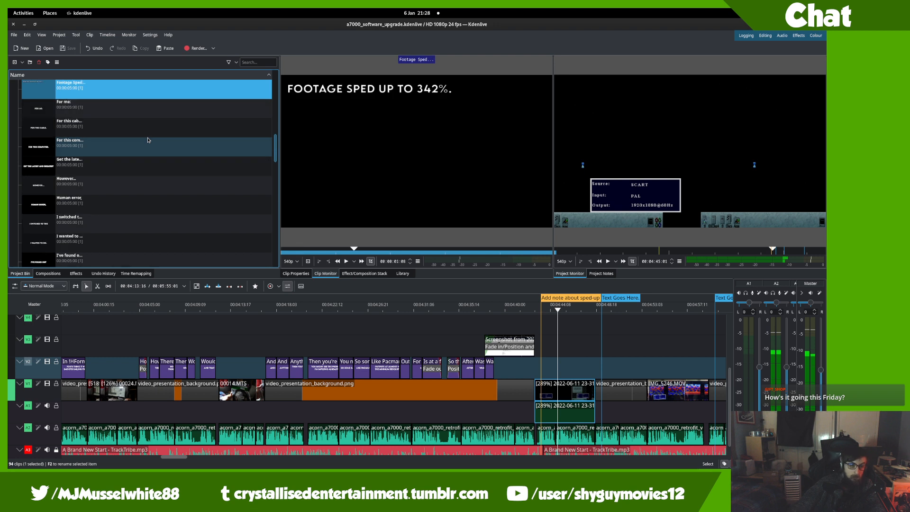
- Duplicate the "FOOTAGE SPED UP TO 342%." title and place the copy on V2, aligned with the start of the 289% clip
right_click(141, 91)
click(157, 119)
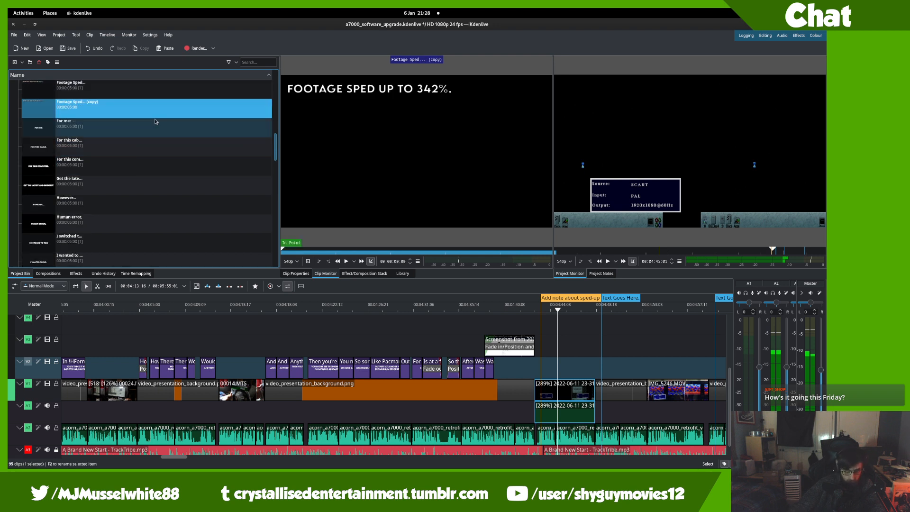
drag(154, 122, 548, 327)
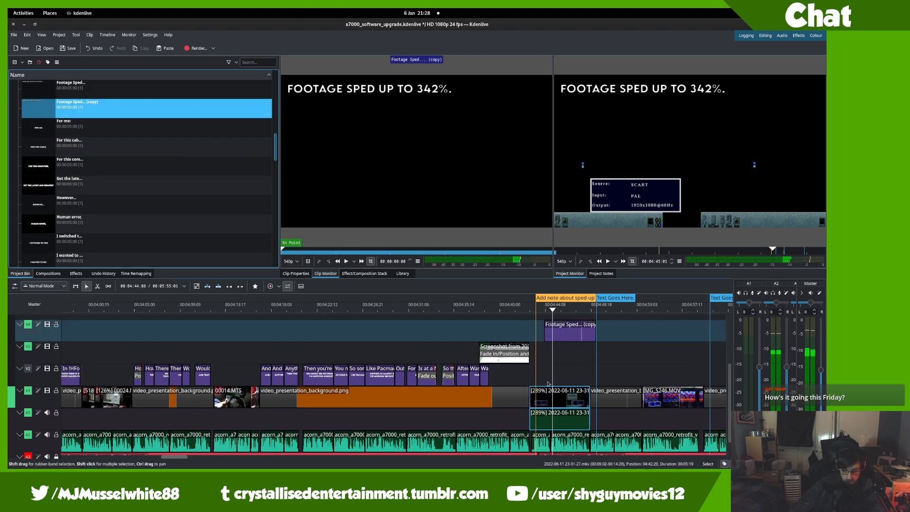
drag(547, 382, 546, 374)
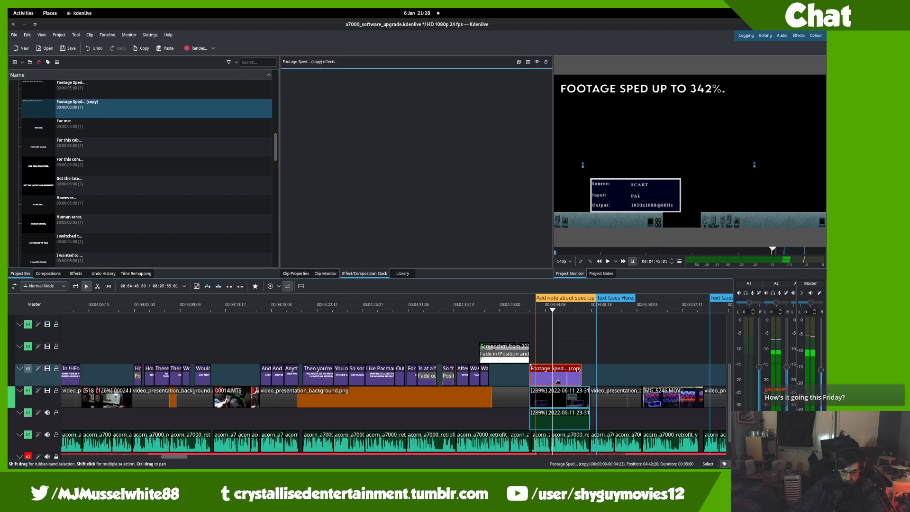
- Extend the copied title to the end of the 289% clip and change its text to "FOOTAGE SPED UP TO 289%."
scroll(556, 376, up, 1)
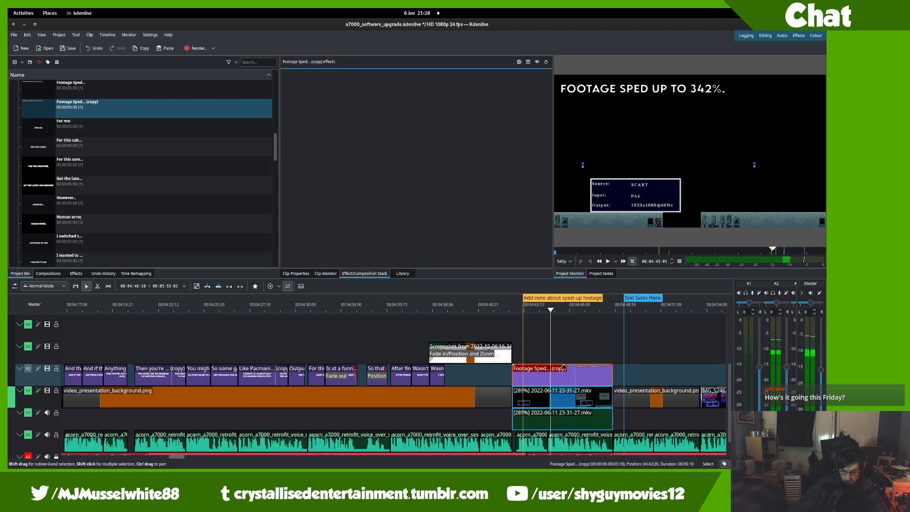
key(ctrl+s)
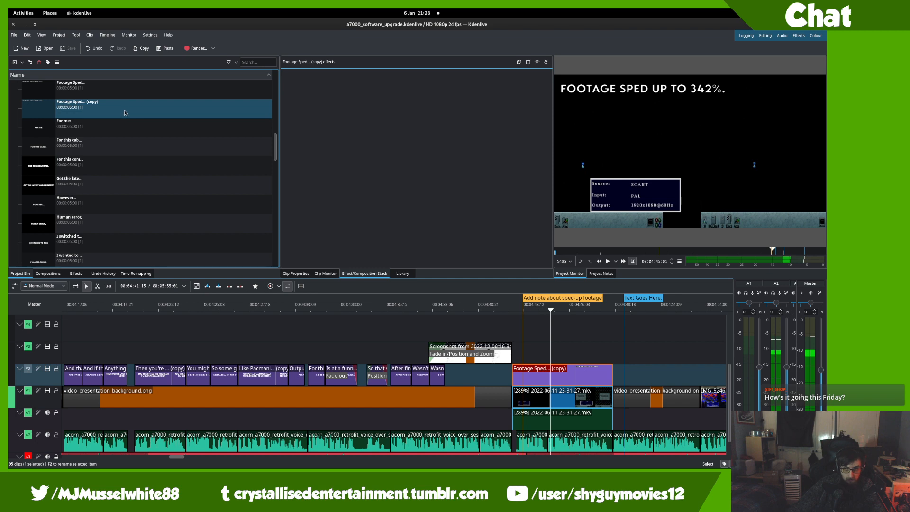
click(125, 112)
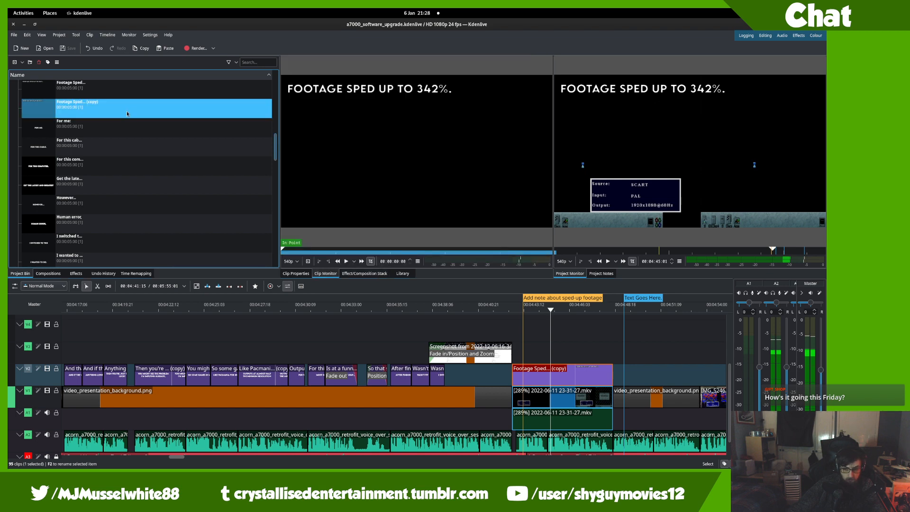
double_click(127, 113)
click(365, 195)
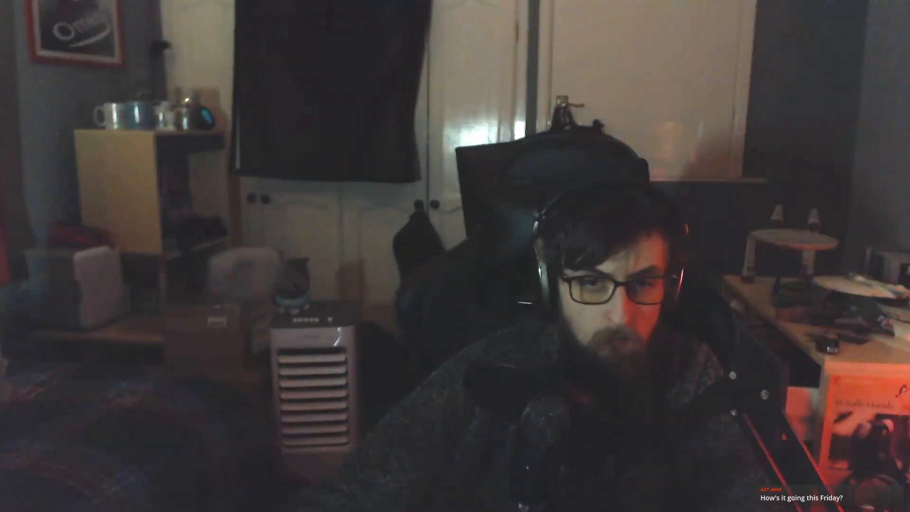
text(2891)
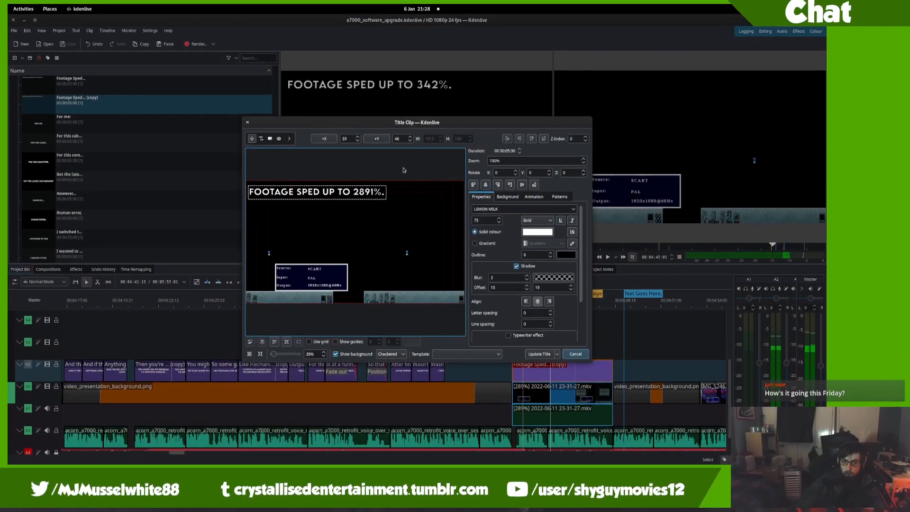
key(BackSpace)
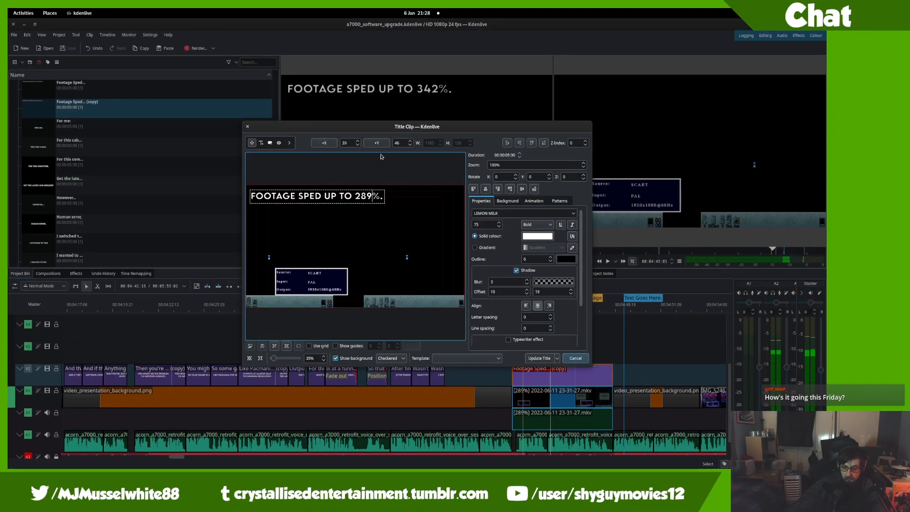
click(539, 361)
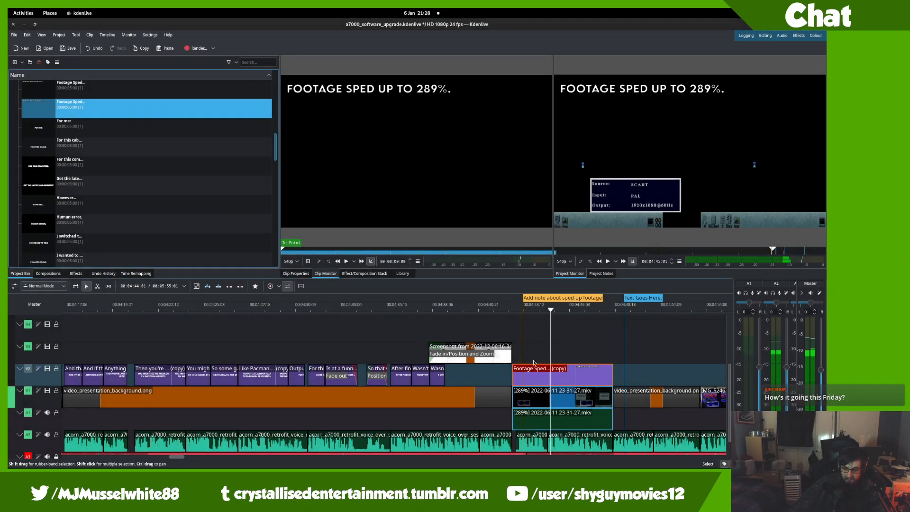
- Play back the "FOOTAGE SPED UP TO 289%." title over the sped-up 2022-06-11 clip and on into the background clip
click(519, 350)
key(space)
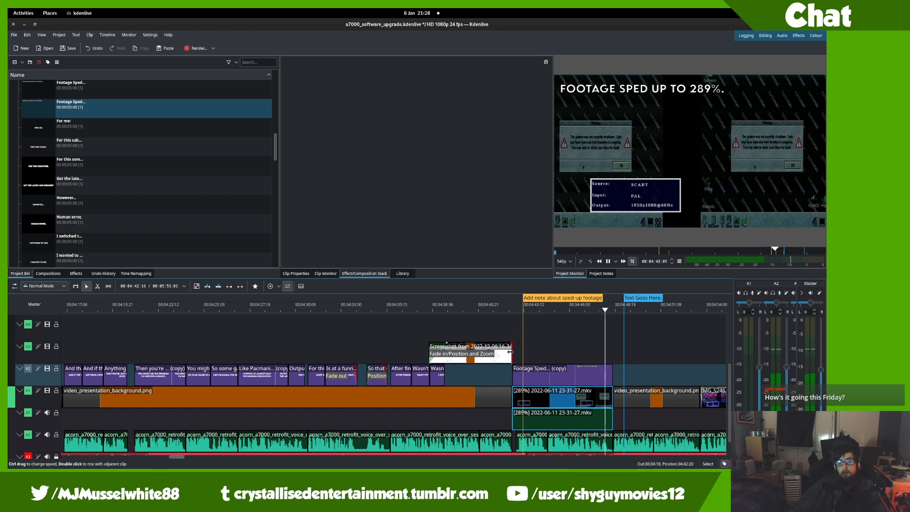
click(499, 332)
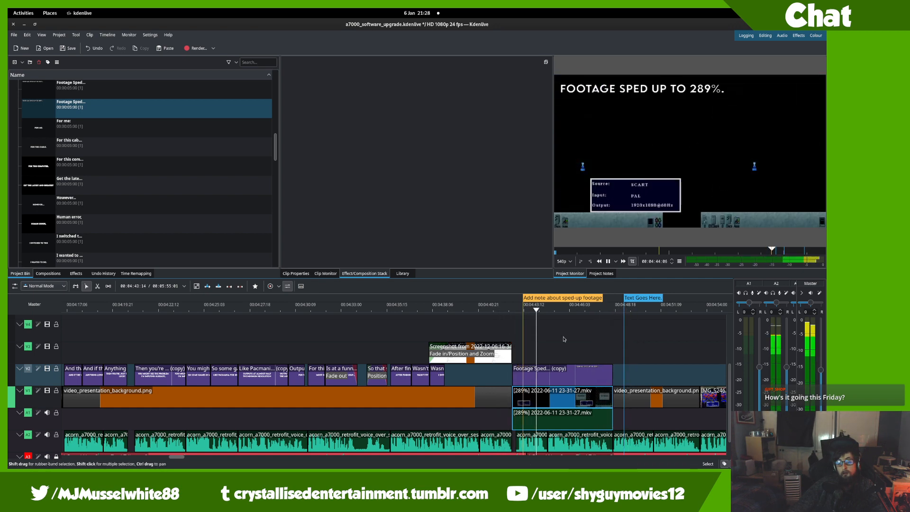
mouse_move(582, 337)
mouse_down()
mouse_move(621, 335)
mouse_move(599, 340)
mouse_up()
key(space)
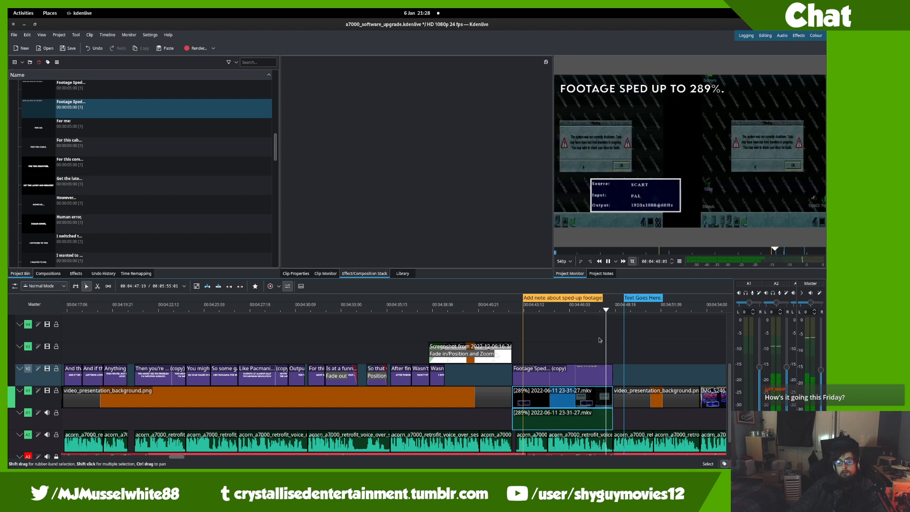
drag(615, 373, 471, 357)
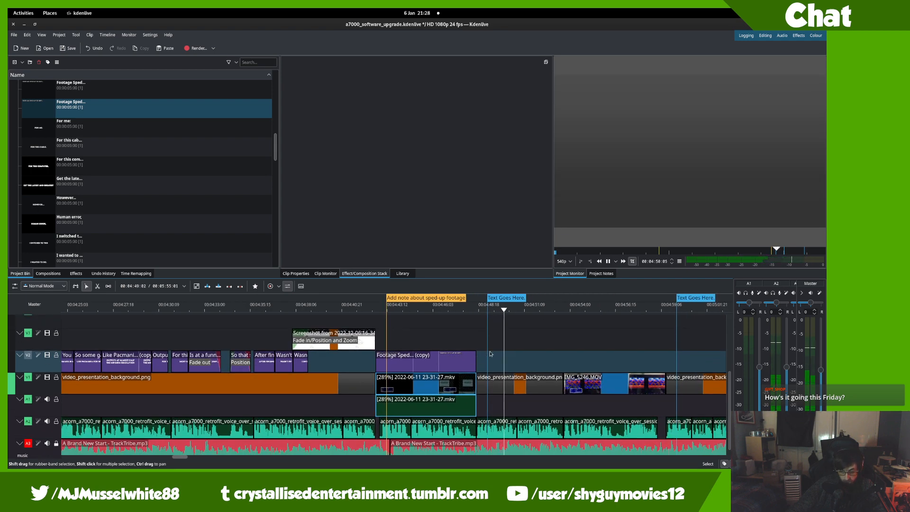
- Save the project, switch to the file manager and copy a7000_software_upgrade.kdenlive from the sequences folder into the original folder
mouse_move(8, 9)
scroll(19, 18, up, 1)
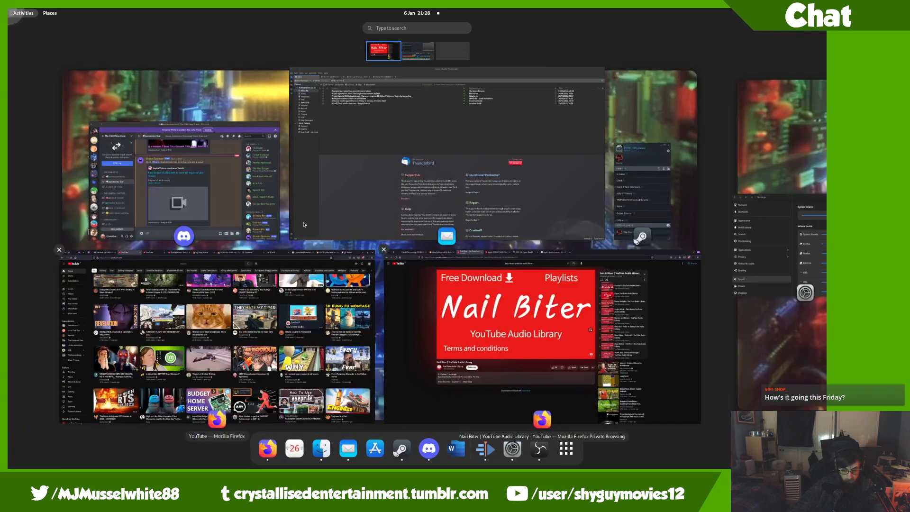
scroll(304, 223, down, 1)
click(388, 191)
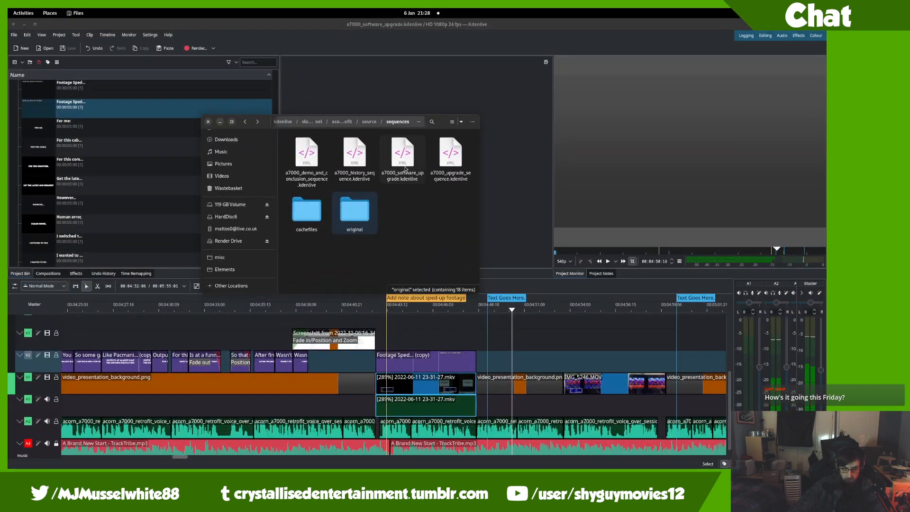
click(405, 169)
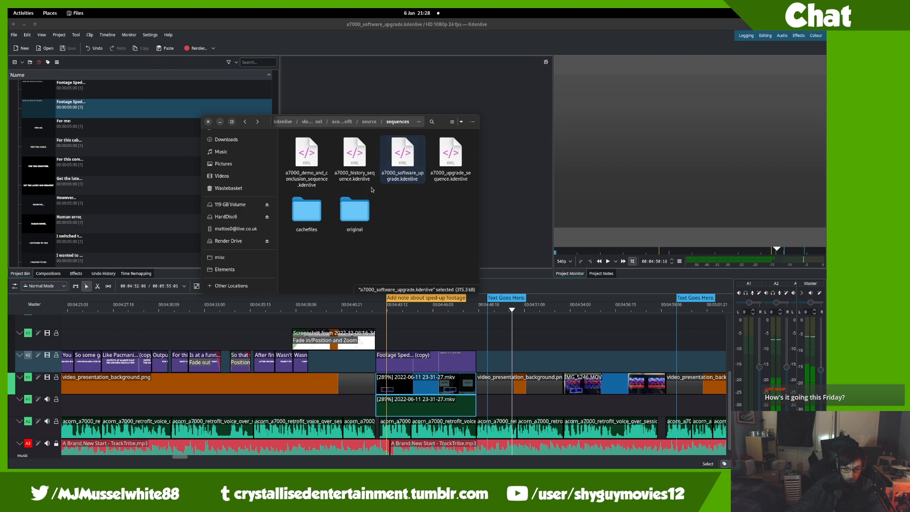
double_click(354, 211)
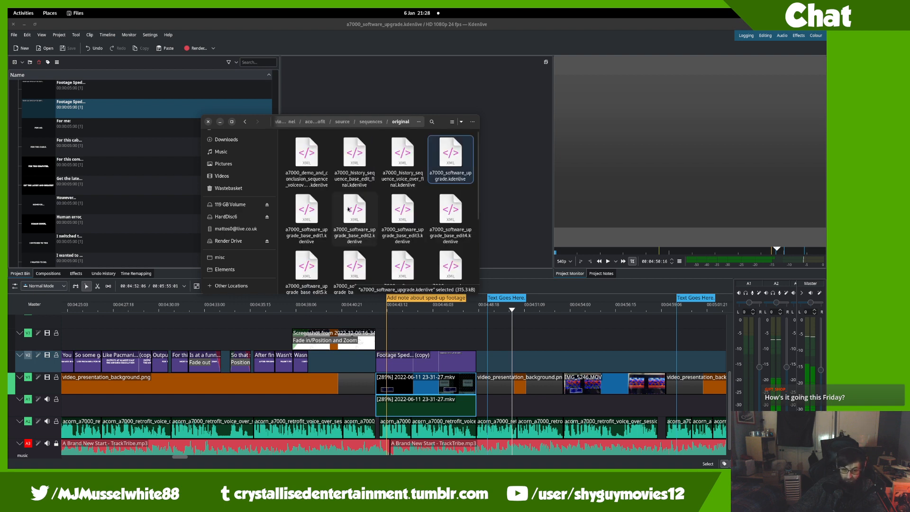
- Rename the copied project file in the original folder as a7000_software_upgrade_base_edit7.kdenlive
key(F2)
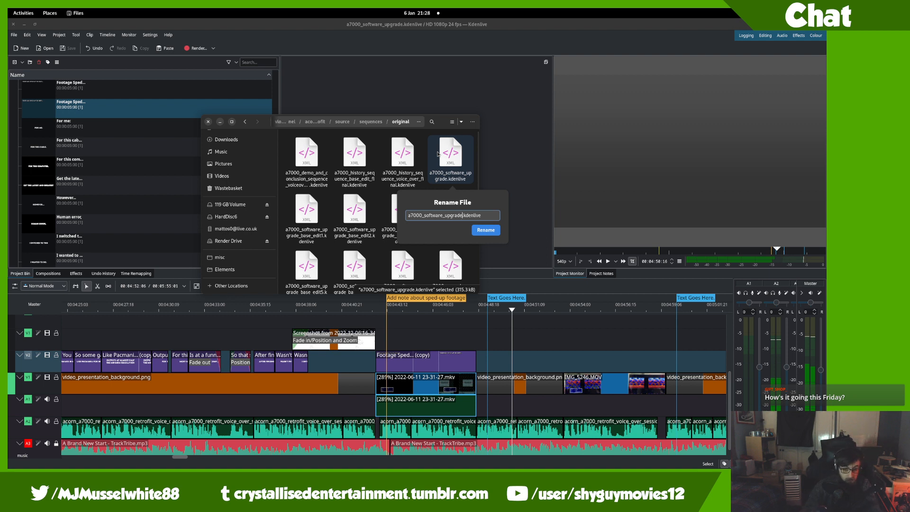
text(_)
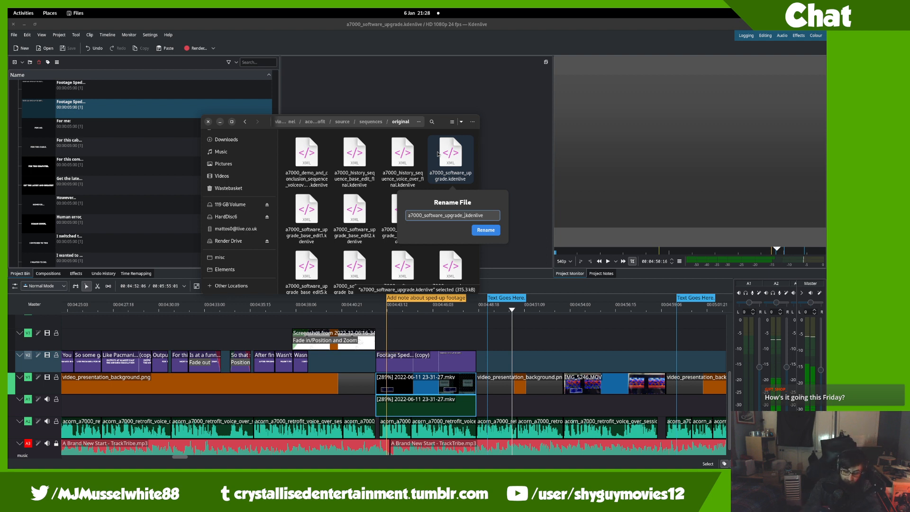
text(s)
key(BackSpace)
text(base_edit7)
key(Return)
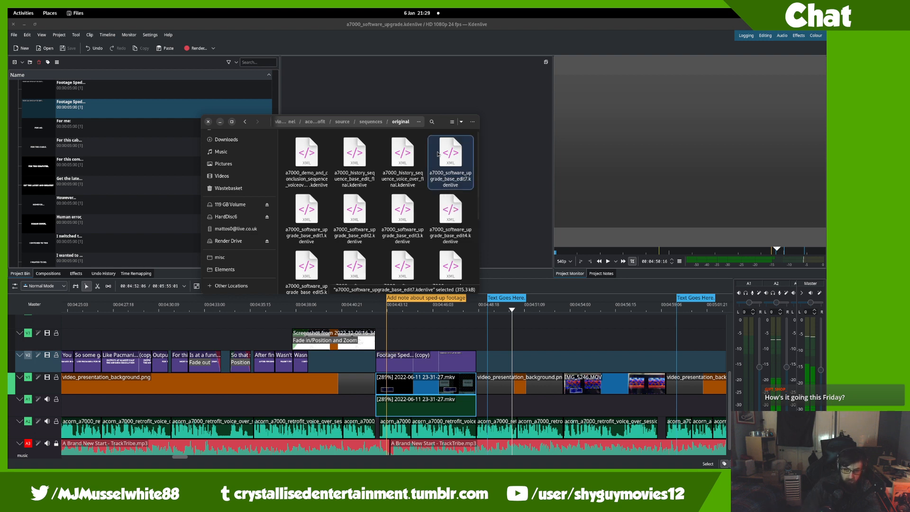
- Compare the base_edit6 and base_edit7 backups in the original folder, ending back in the sequences folder
click(348, 261)
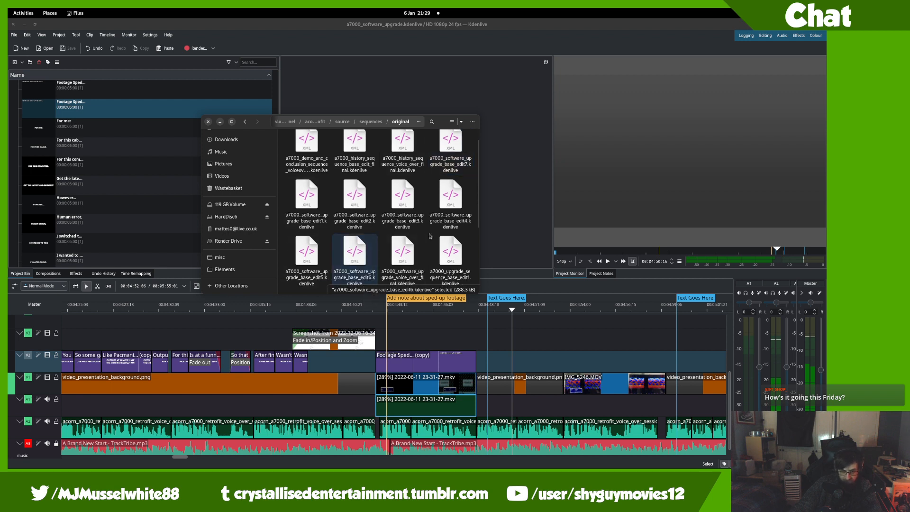
scroll(428, 219, up, 1)
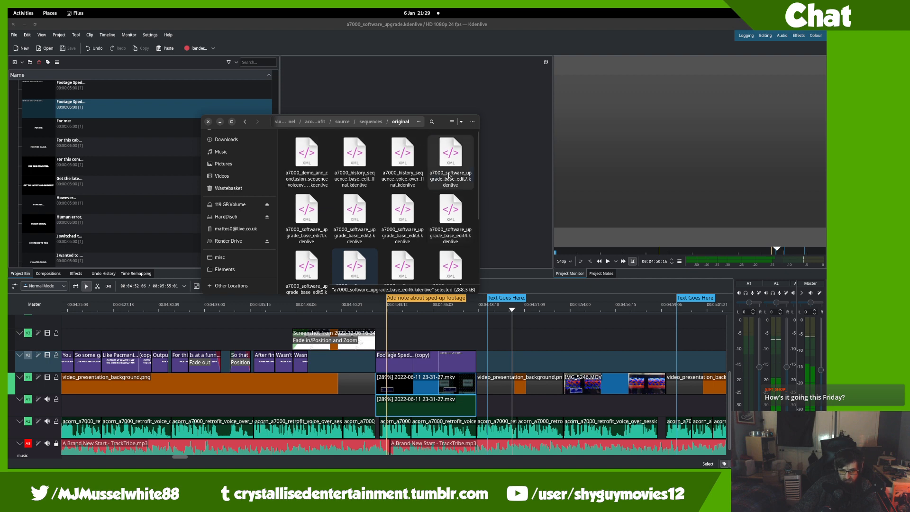
click(448, 176)
key(alt+Left)
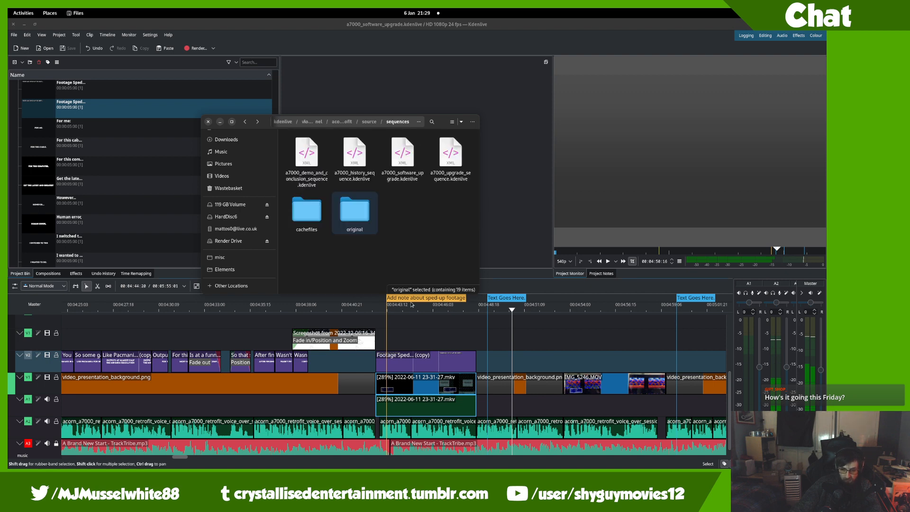
- Switch back to Kdenlive and remove the "Add note about sped-up footage" guide above the 289% clip
drag(445, 339, 497, 335)
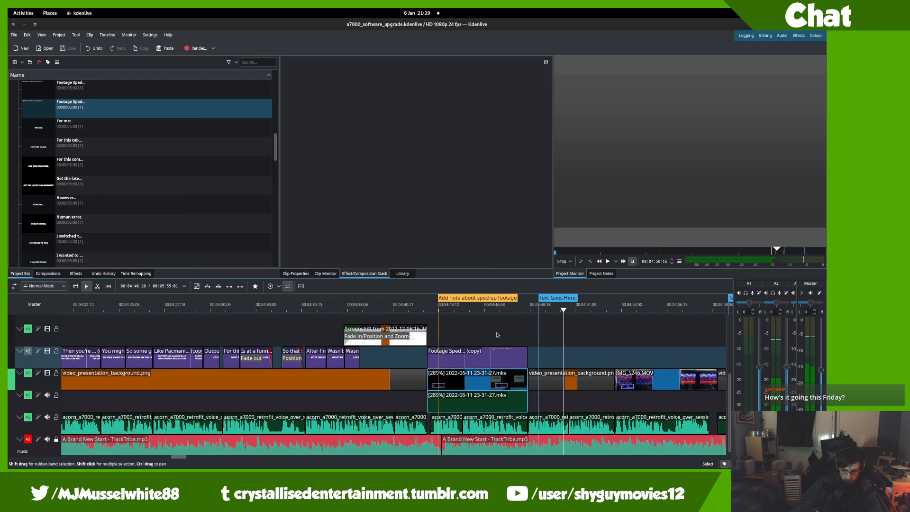
click(487, 305)
click(486, 300)
key(g)
- Play back the sequence from the "Text Goes Here." guide after the 289% clip to just past the IMG_5246.MOV clip
scroll(407, 335, down, 1)
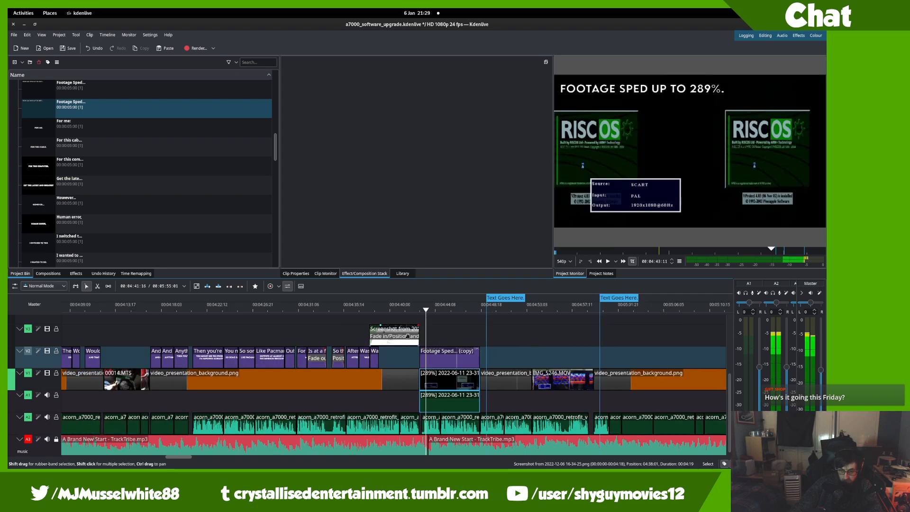
scroll(408, 335, down, 5)
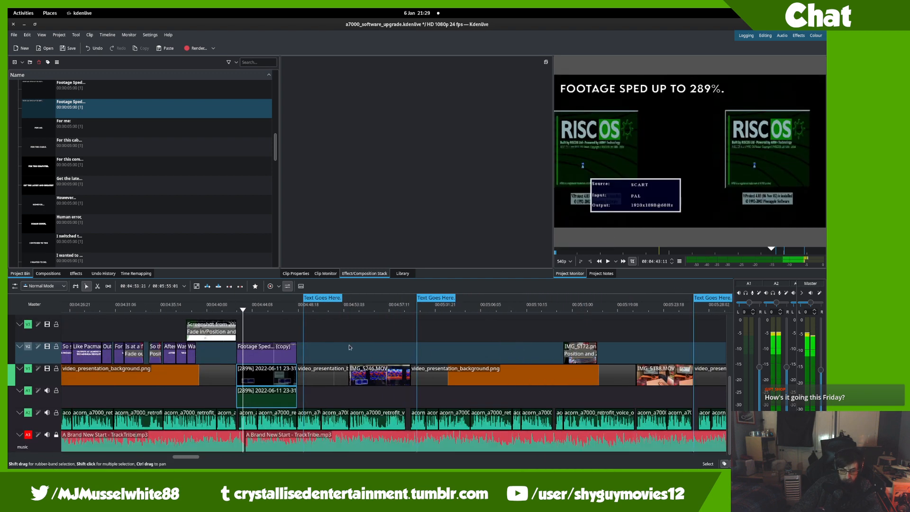
click(300, 305)
key(space)
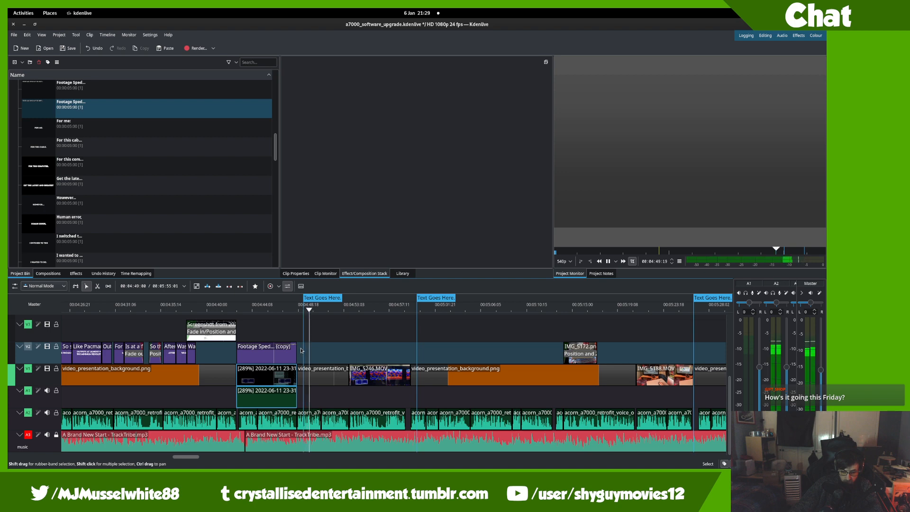
mouse_move(358, 379)
mouse_down()
mouse_move(367, 379)
mouse_move(341, 378)
mouse_up()
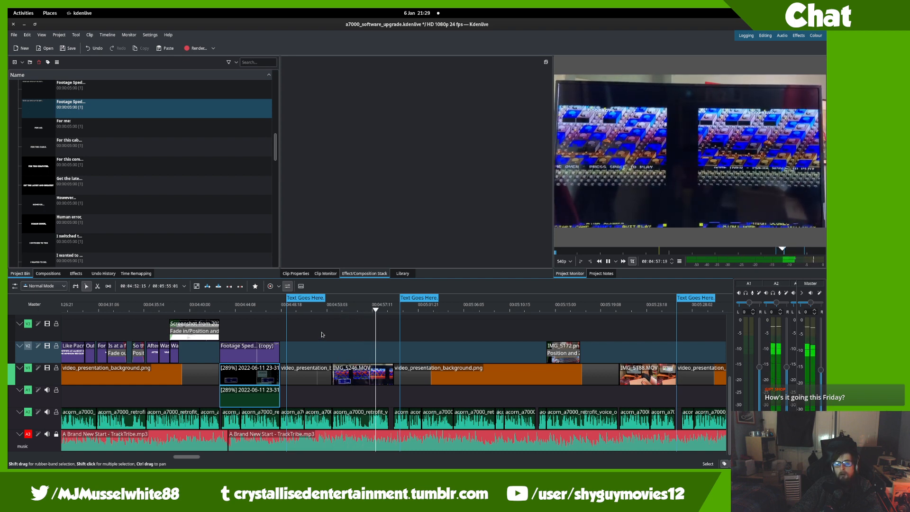
key(space)
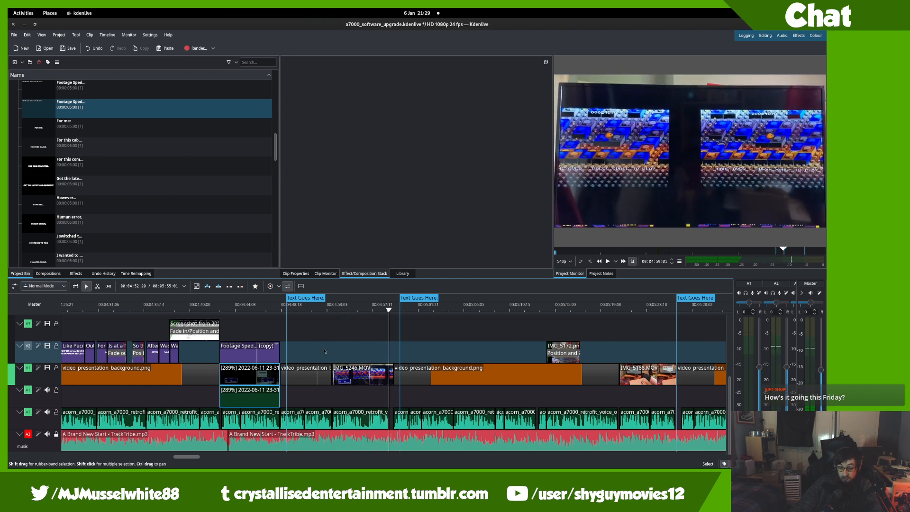
key(space)
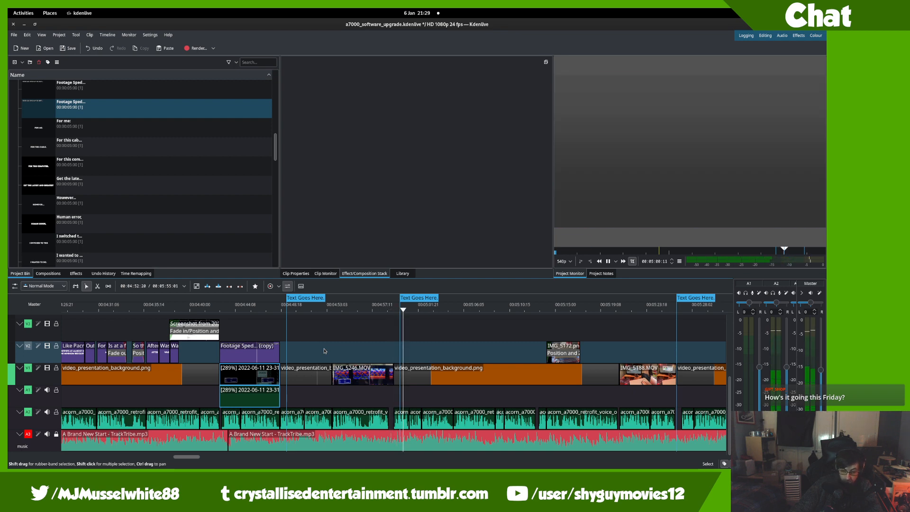
key(space)
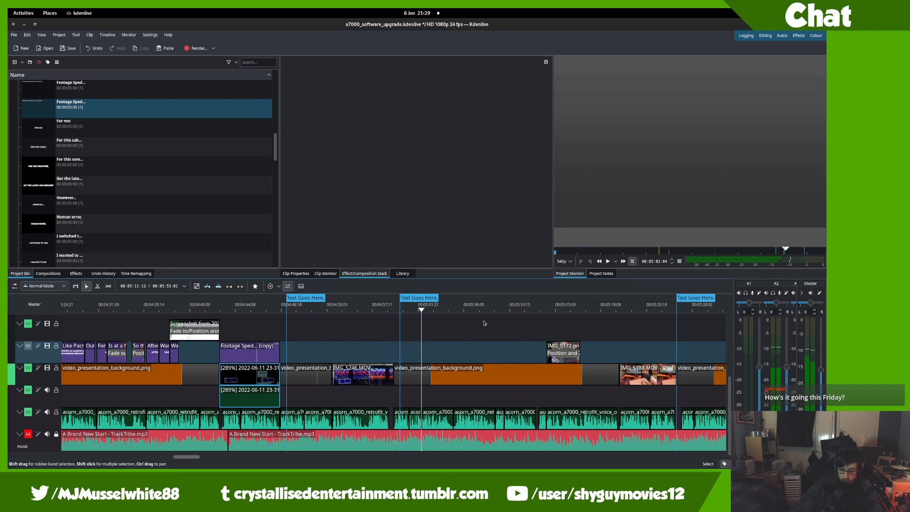
- Look over the whole timeline and play back an early section and the captioned section before the 289% clip
drag(367, 339, 477, 348)
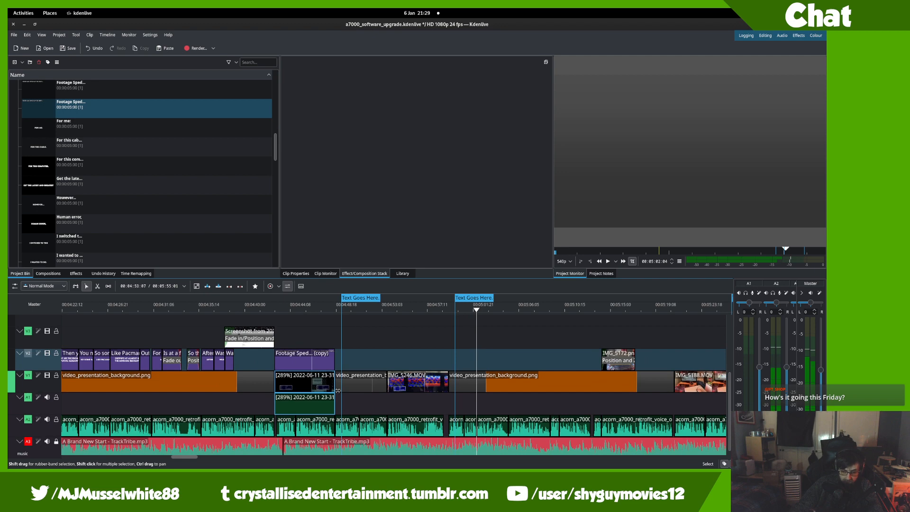
drag(338, 391, 433, 412)
scroll(432, 412, down, 2)
drag(401, 361, 552, 342)
scroll(552, 342, down, 2)
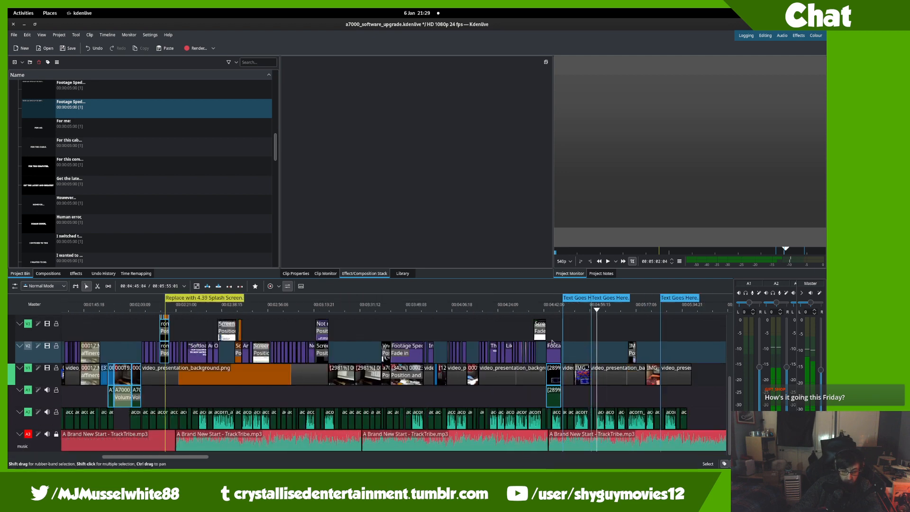
scroll(551, 342, down, 1)
drag(447, 342, 416, 347)
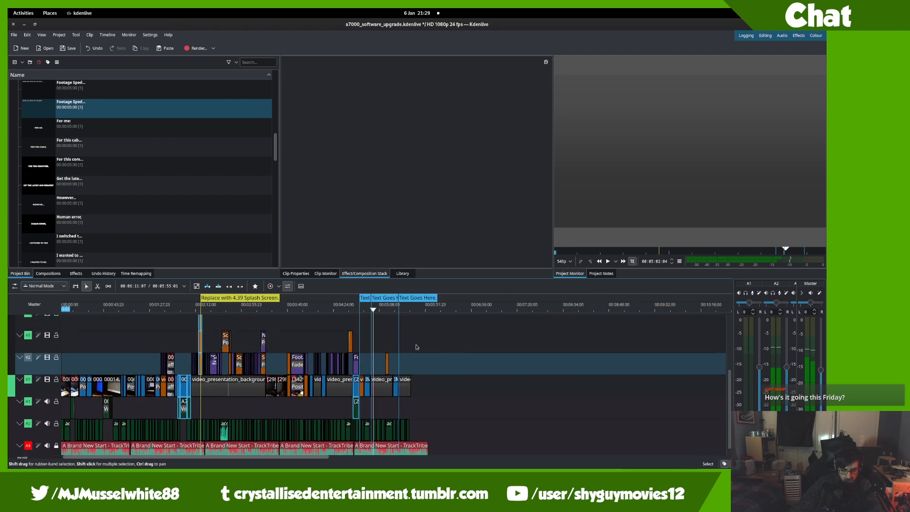
key(space)
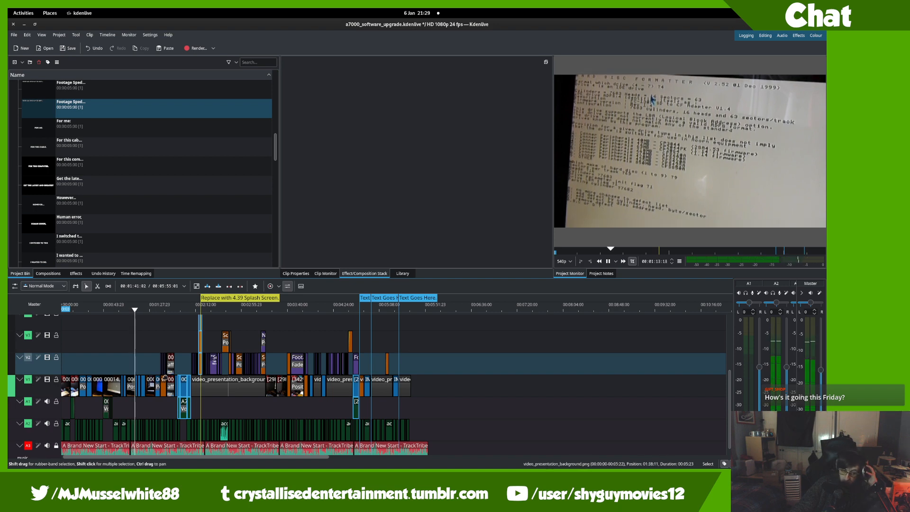
click(334, 330)
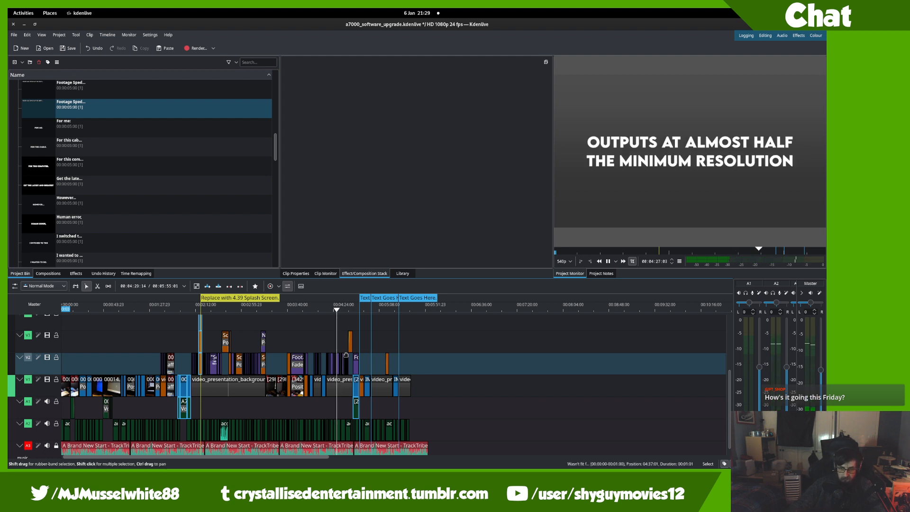
scroll(283, 411, up, 3)
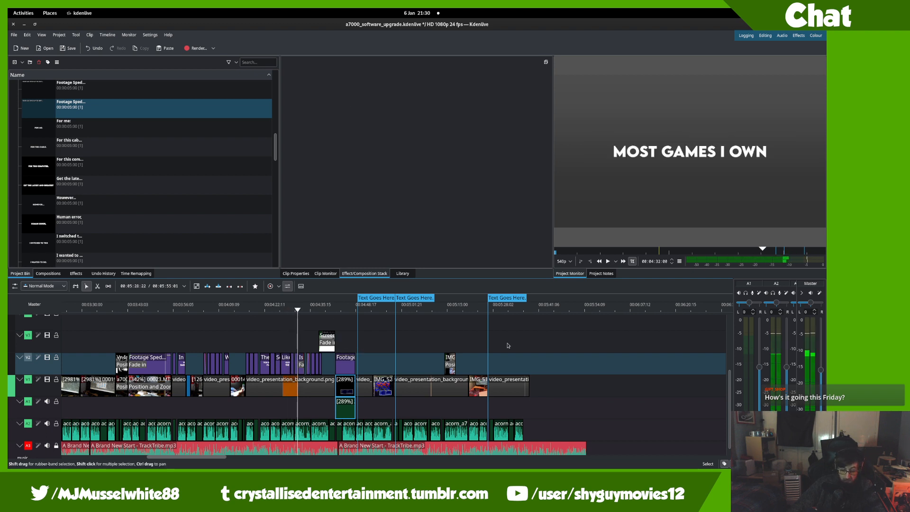
- Play back the section after the 289% clip and the opening of the sequence, returning to the first "Text Goes Here." guide
scroll(378, 323, up, 2)
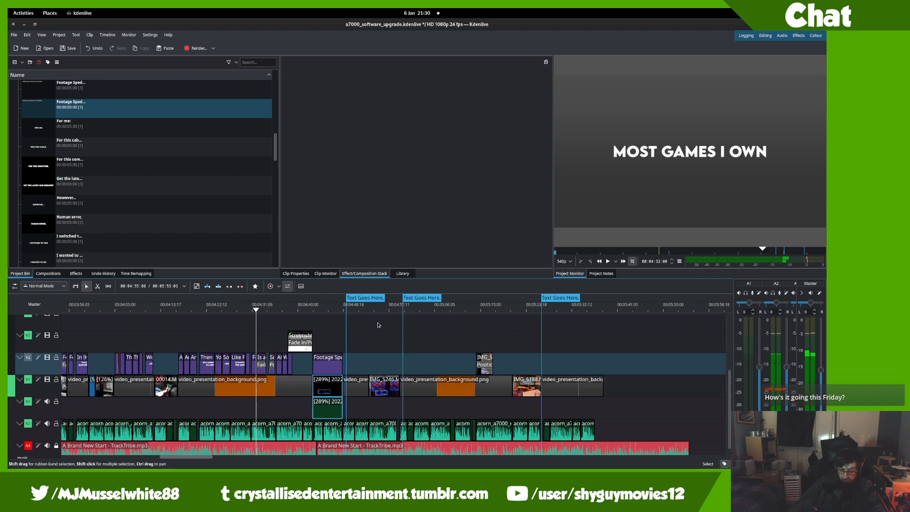
click(342, 373)
key(space)
scroll(342, 375, up, 3)
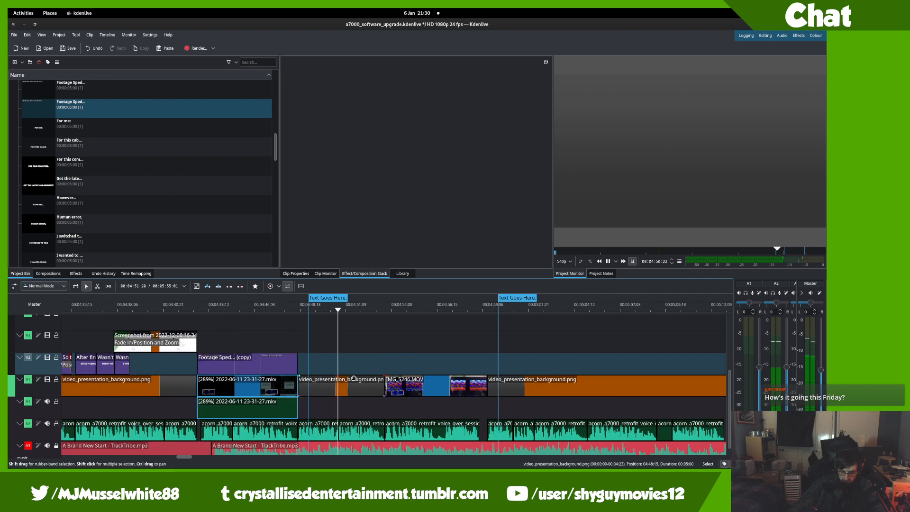
key(ctrl+space)
scroll(234, 357, down, 2)
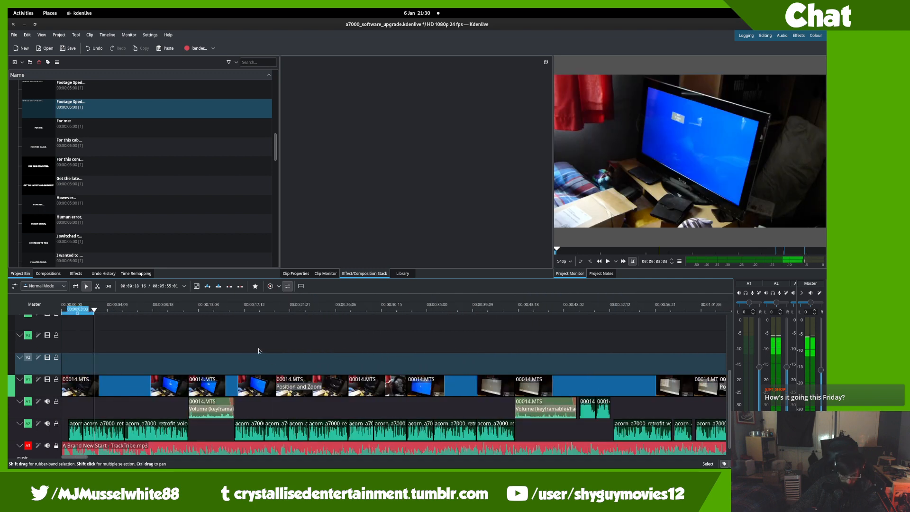
key(space)
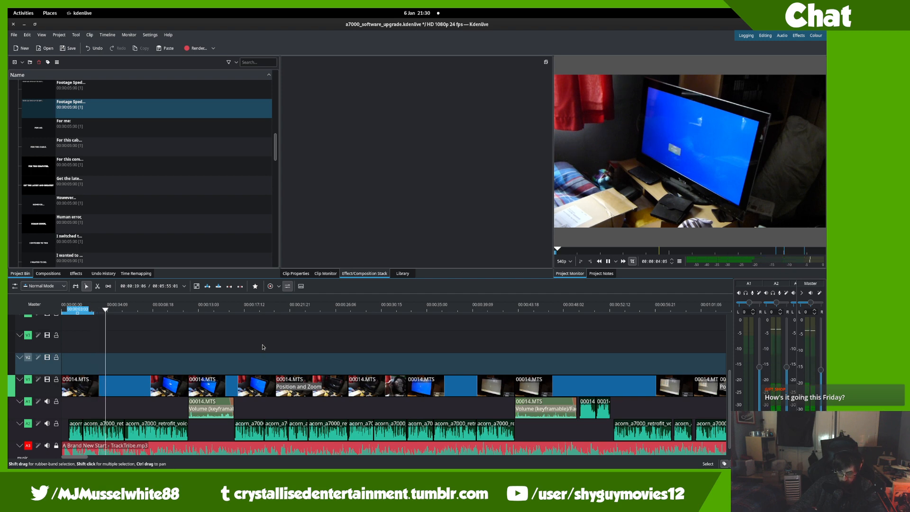
key(space)
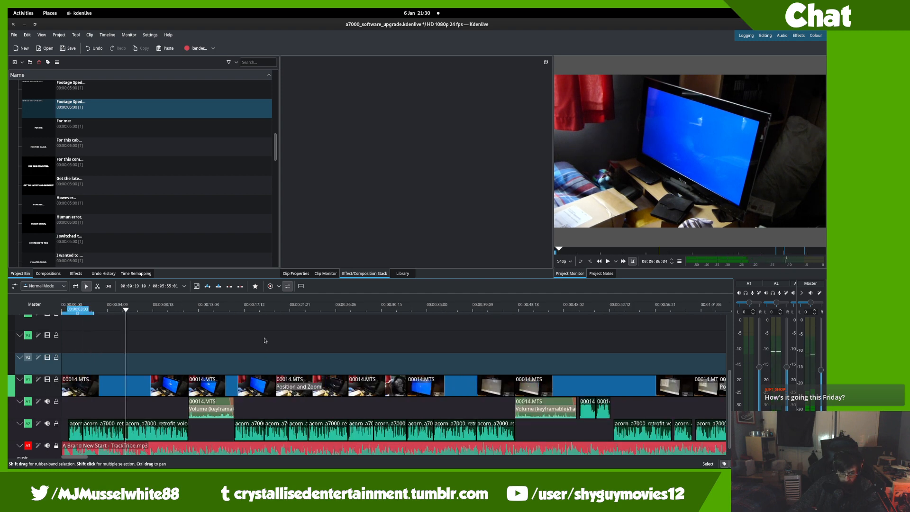
key(space)
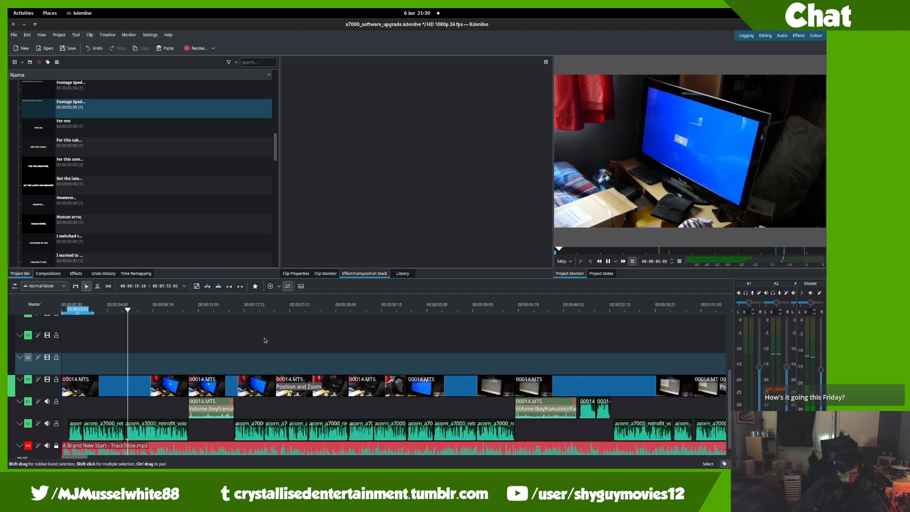
click(776, 255)
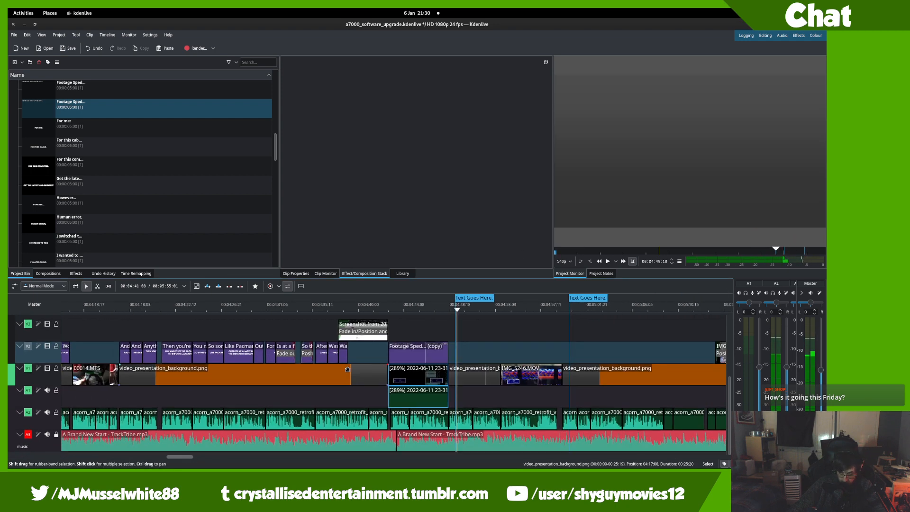
- Duplicate the "For this com..." title and place the copy on V2 directly after the sped-up-footage title
ctrl+scroll(346, 375, up, 2)
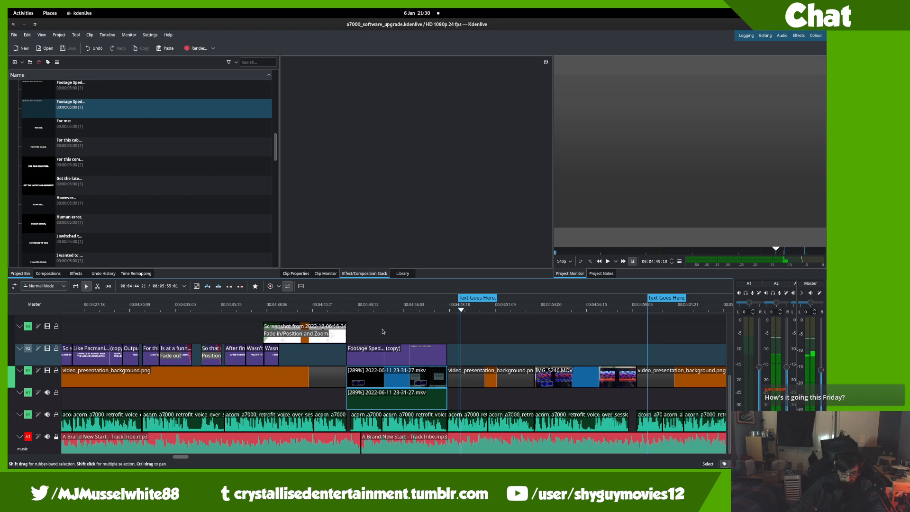
scroll(496, 370, right, 5)
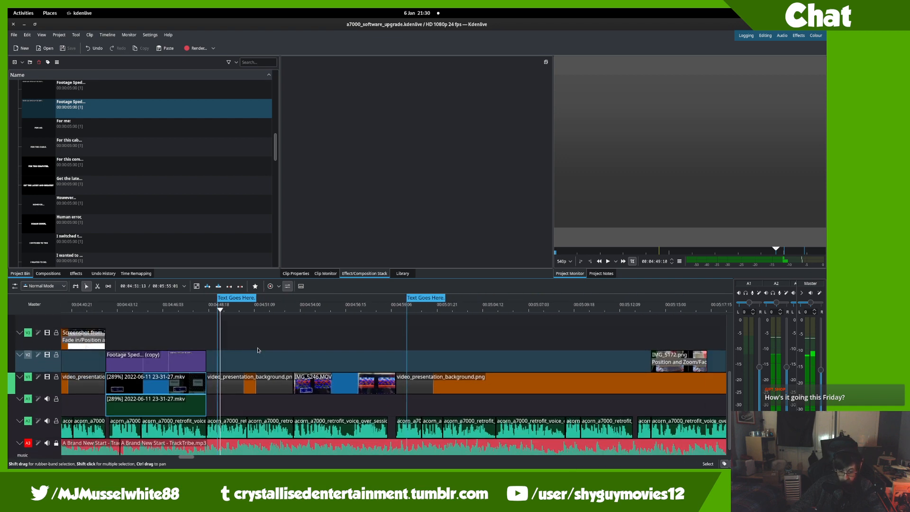
ctrl+drag(313, 338, 377, 329)
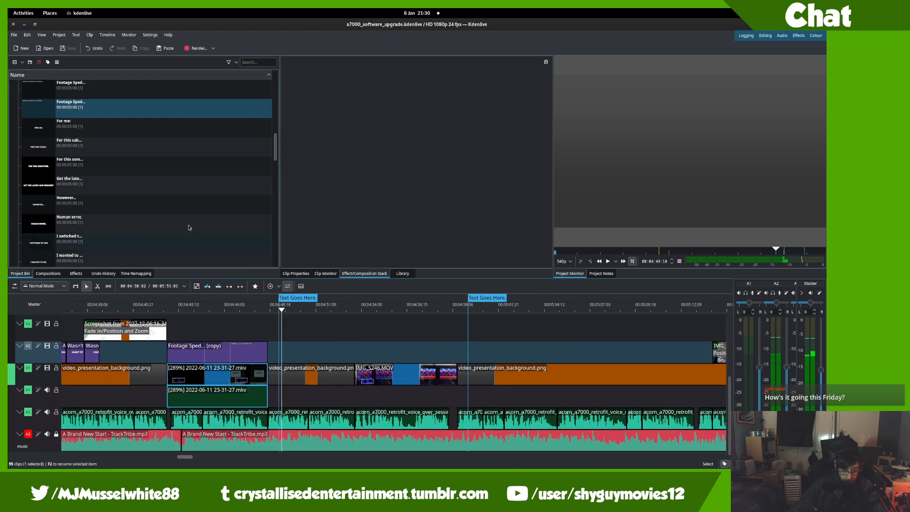
click(131, 104)
right_click(143, 171)
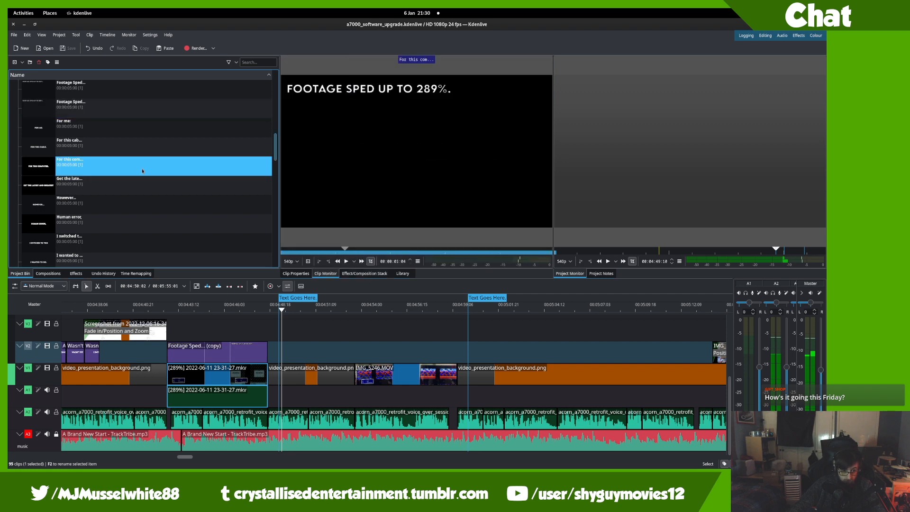
click(169, 199)
drag(154, 181, 336, 346)
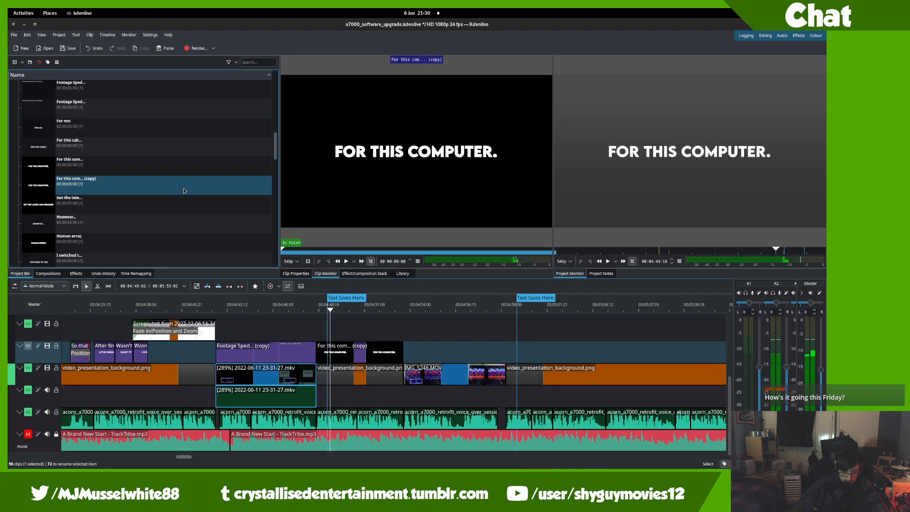
- Listen to the voice-over, change the duplicated title's text to "THIS MAKES ME THINK", centre it in the frame and update the title
key(space)
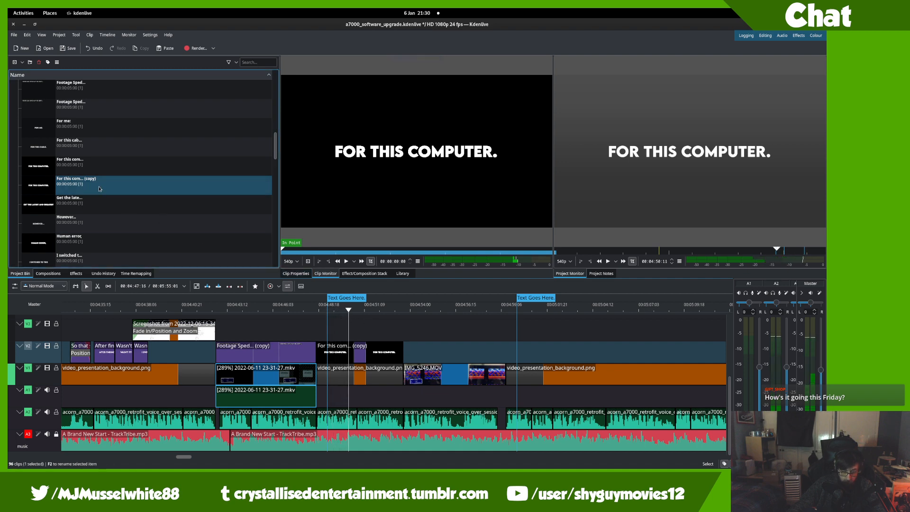
double_click(99, 188)
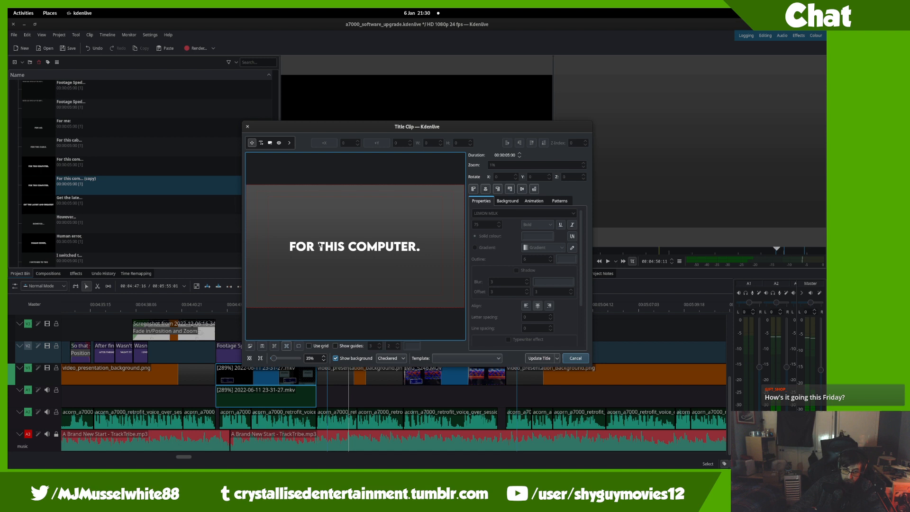
click(319, 246)
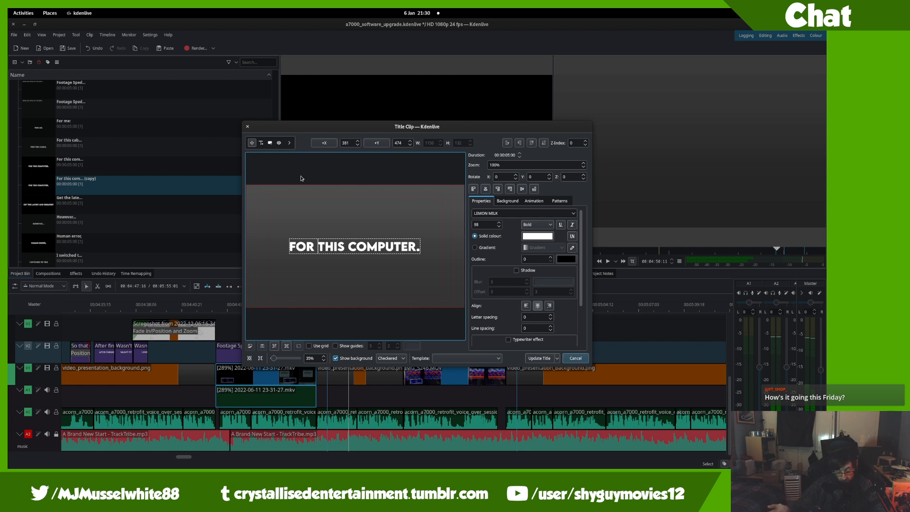
key(BackSpace)
key(BackSpace)
key(BackSpace)
key(BackSpace)
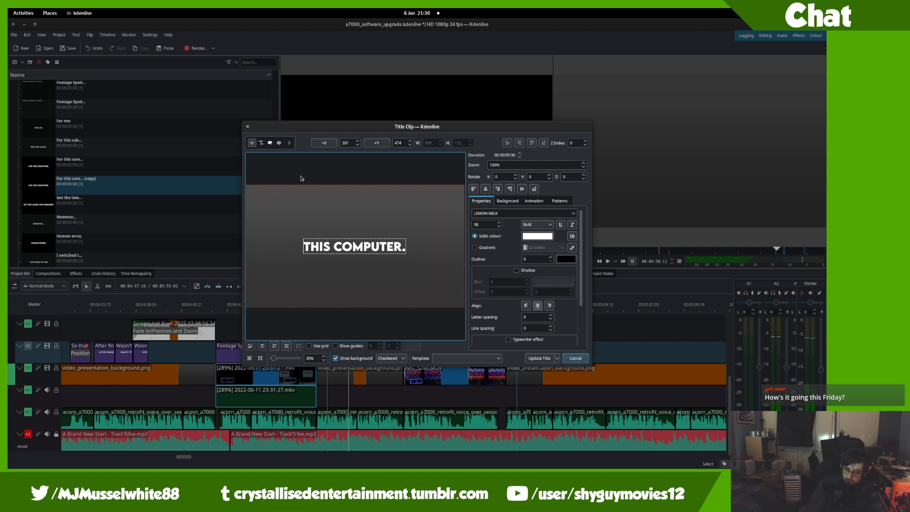
key(Delete)
key(Delete)
key(Delete)
key(Delete)
key(Delete)
key(Delete)
key(Delete)
key(Delete)
key(Delete)
key(Delete)
key(Delete)
key(Delete)
key(Delete)
key(Delete)
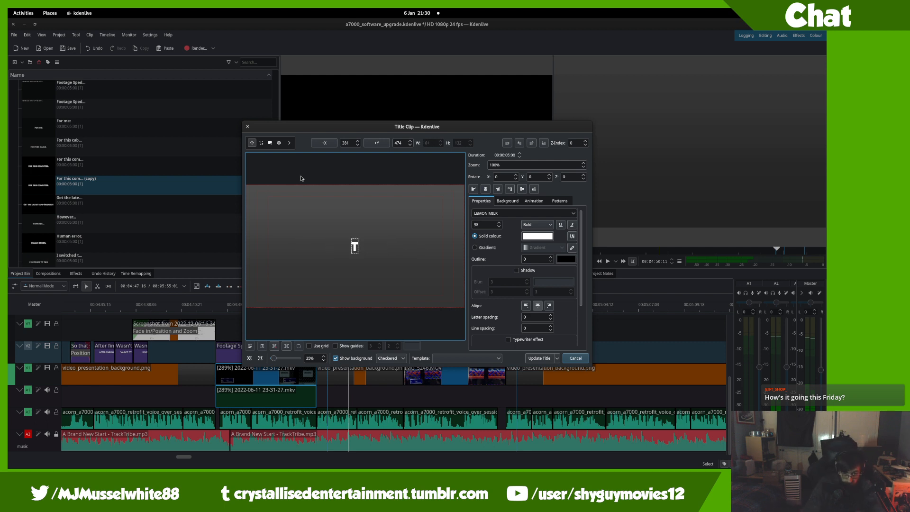
text(THIS MAKES ME THING)
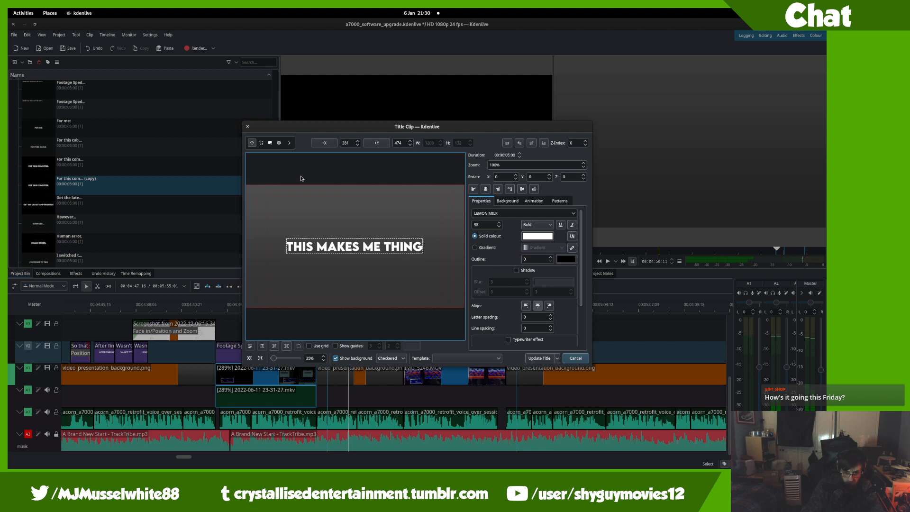
key(BackSpace)
text(K)
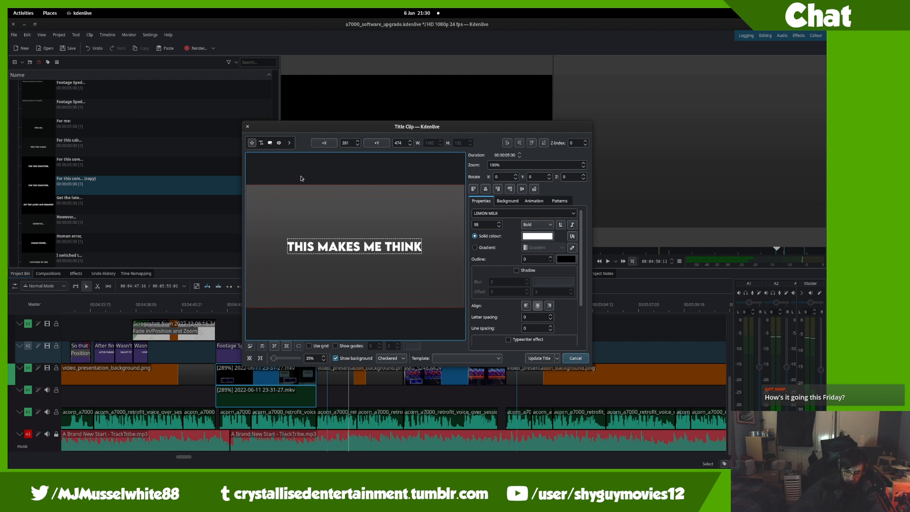
click(403, 192)
click(392, 243)
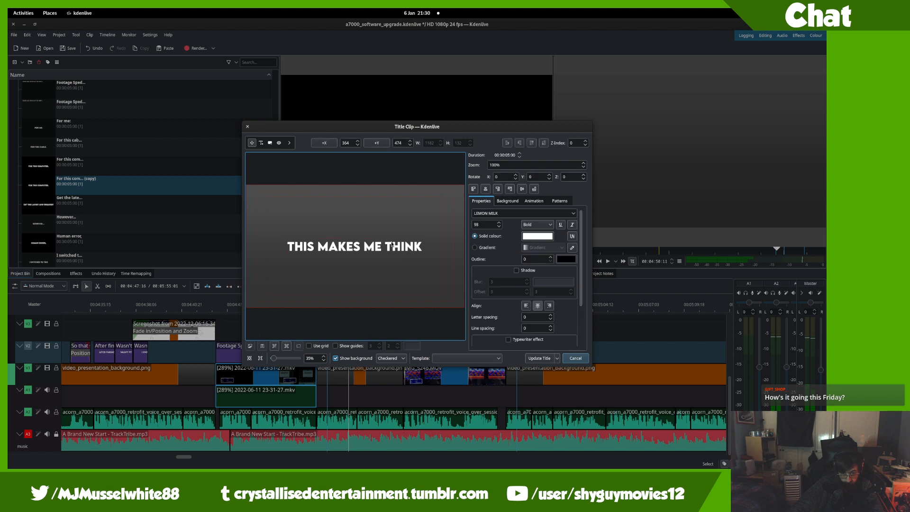
click(473, 188)
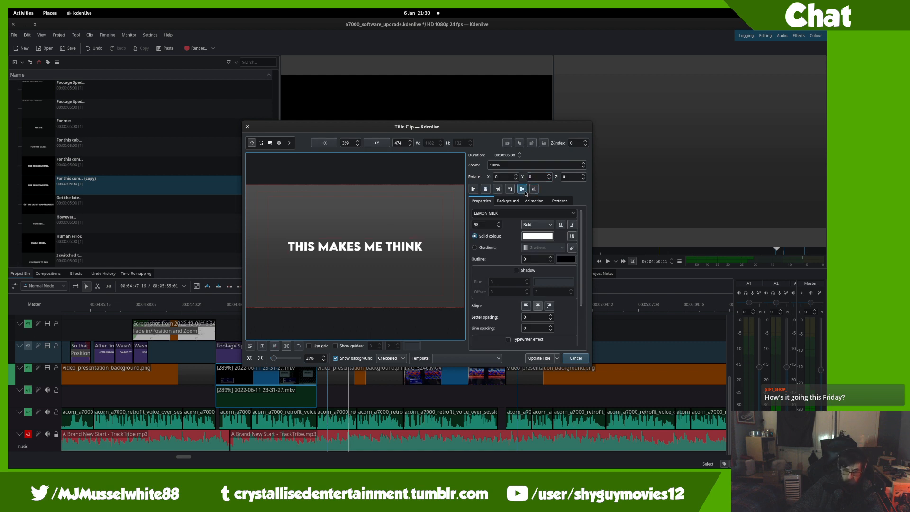
click(538, 359)
- Duplicate the "This makes m..." title and place the copy on V2 directly after the previous caption, above the IMG_5246.MOV clip
scroll(93, 186, down, 5)
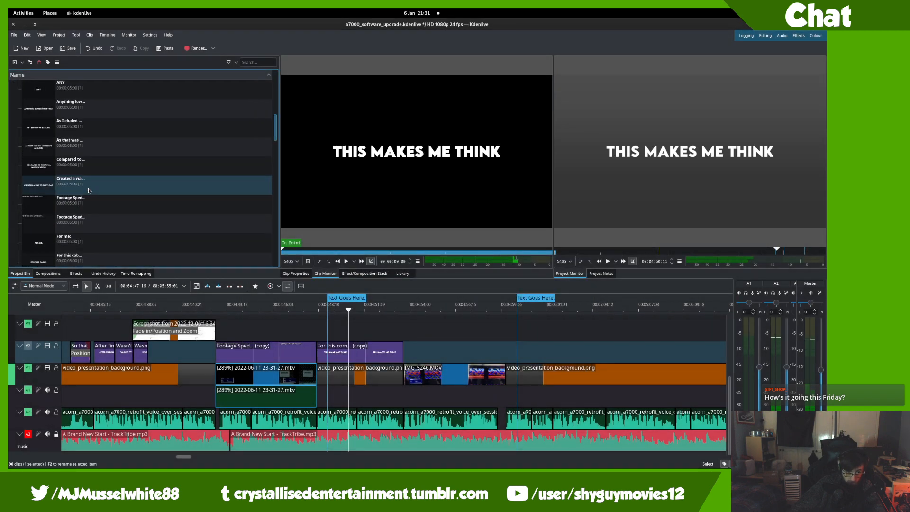
scroll(93, 186, up, 2)
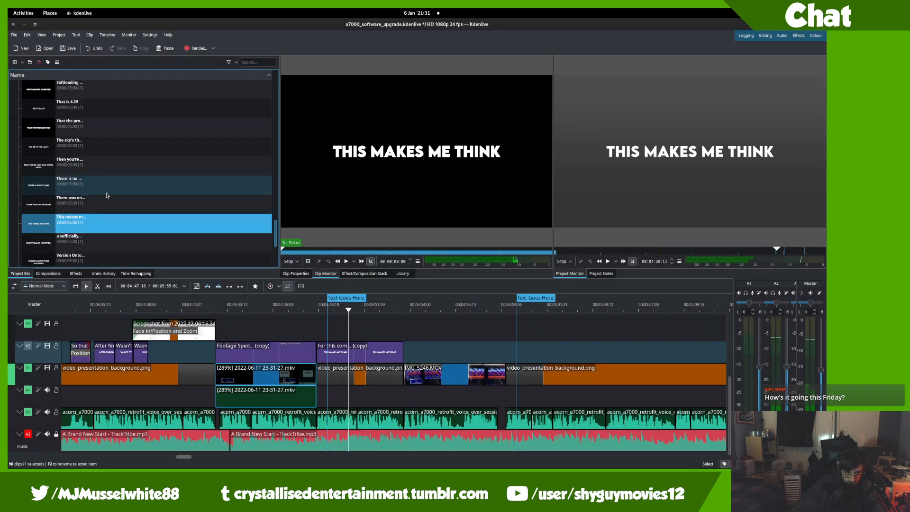
right_click(124, 231)
click(164, 261)
drag(142, 243, 403, 378)
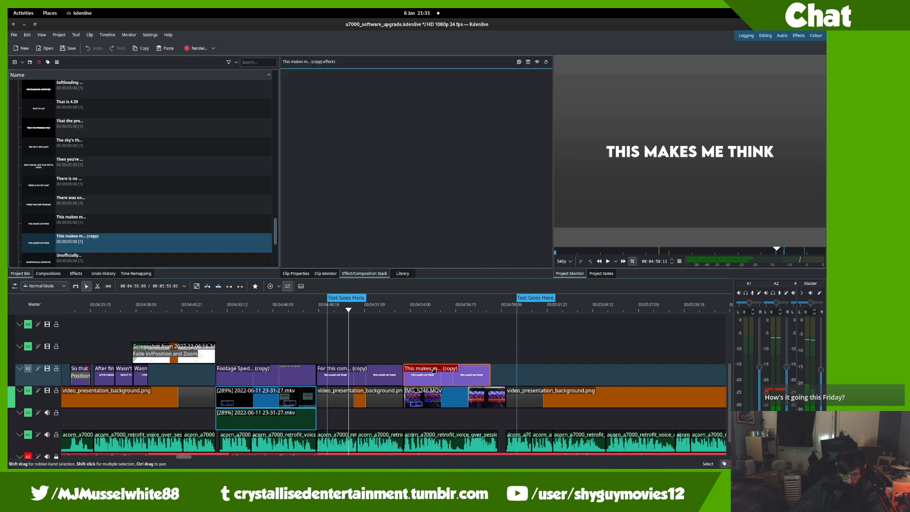
- Shorten the "THIS MAKES ME THINK" caption to end just after the first guide, in time with the voice-over, and move its copy directly behind it
click(322, 350)
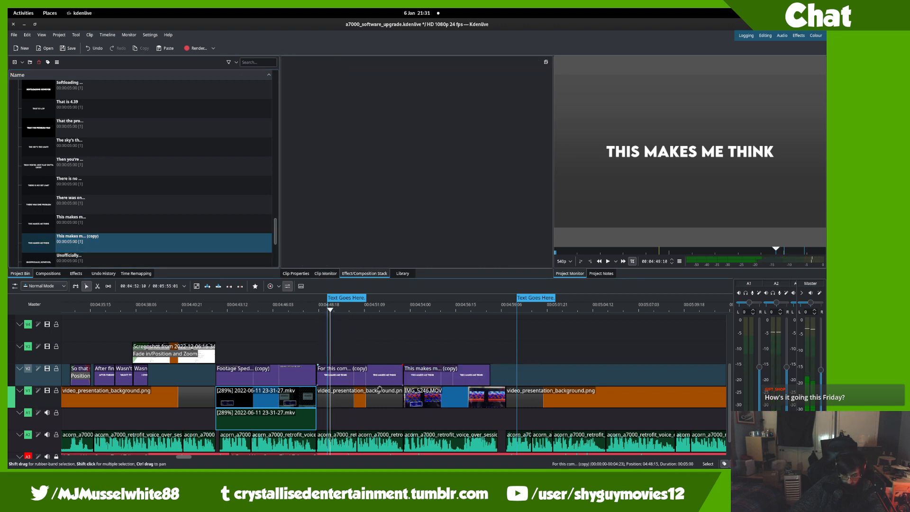
scroll(351, 391, up, 3)
key(space)
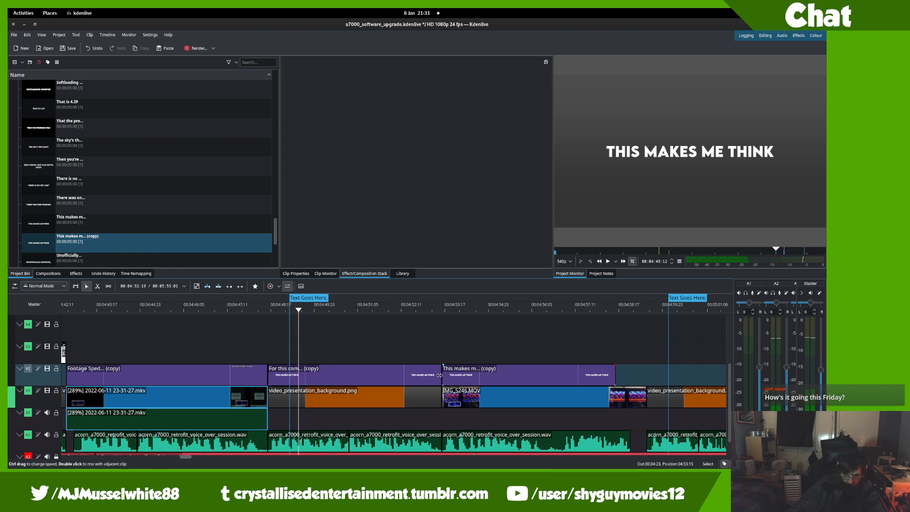
drag(440, 378, 299, 378)
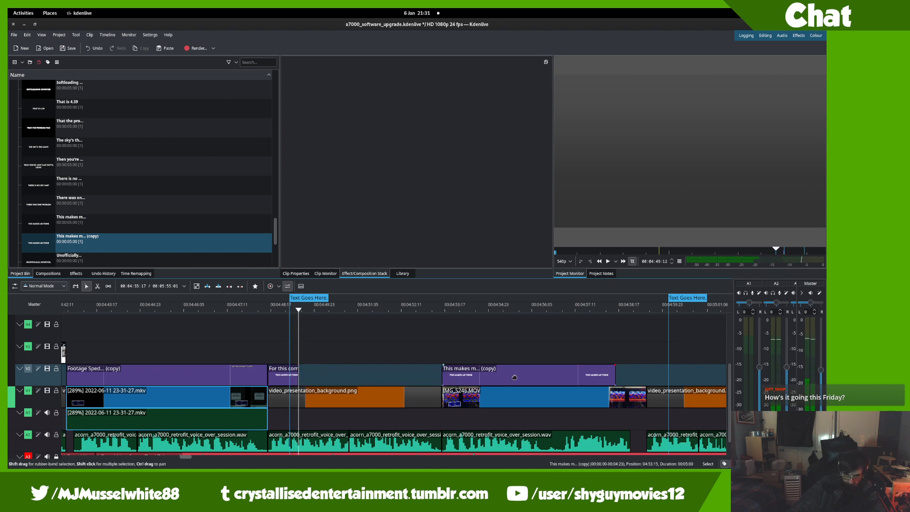
drag(515, 377, 275, 364)
- Play back the voice-over, cut the caption copy at 04:50:23 where the next voice-over clip starts, delete the remainder and save the project
key(space)
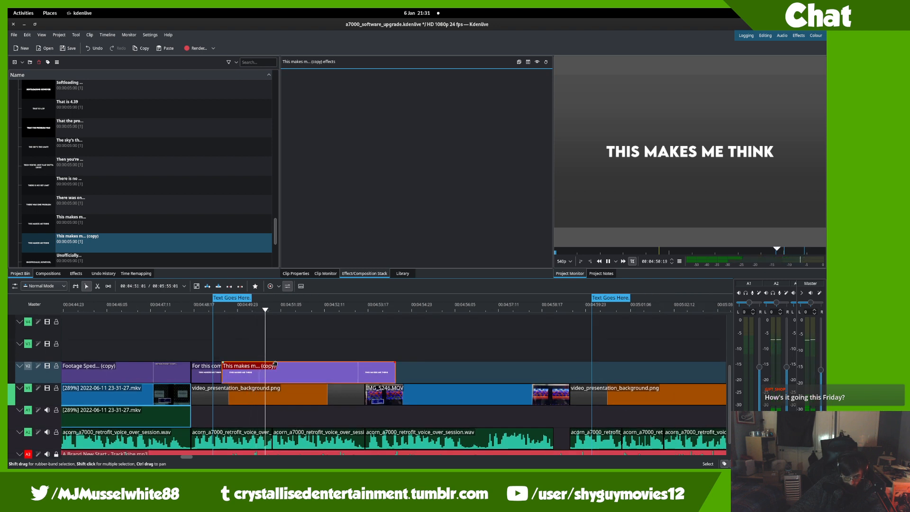
key(space)
key(x)
click(273, 377)
key(s)
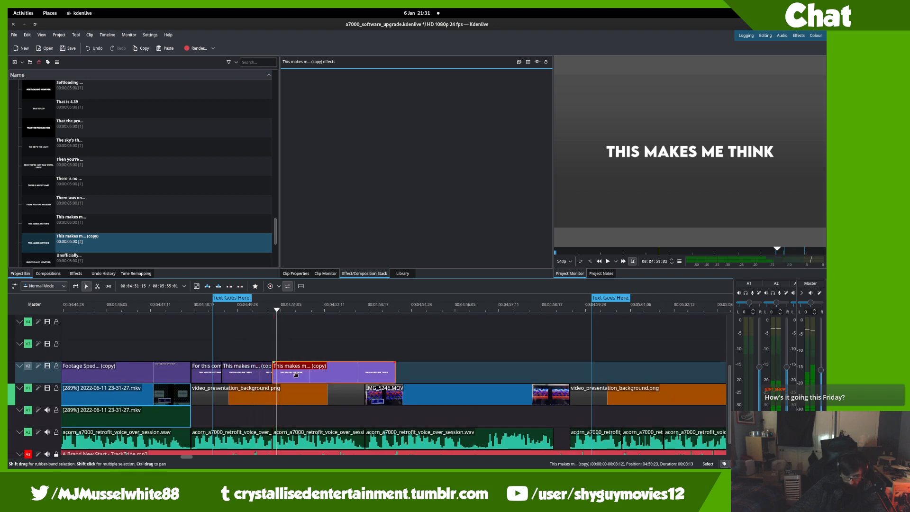
key(Delete)
key(ctrl+s)
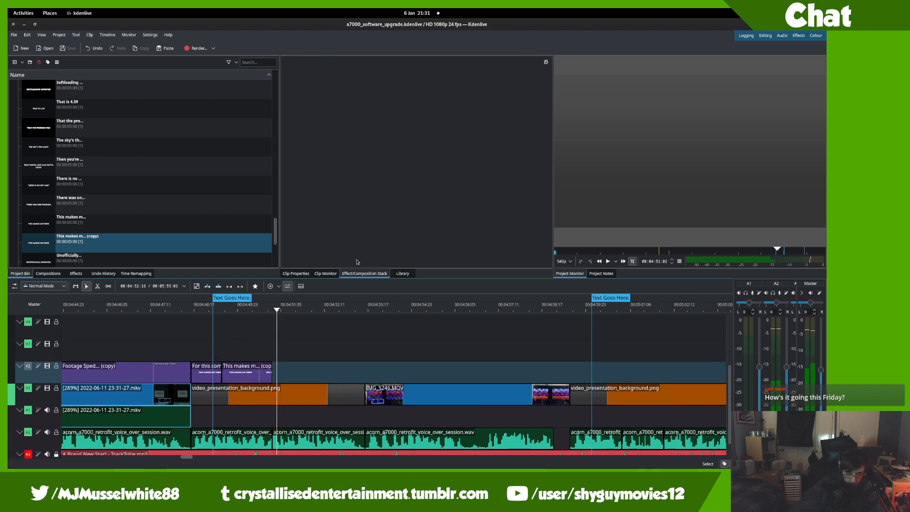
- Change the duplicated "This makes m..." title's text to "THE VIDEO CHIP INSIDE THE ACORN" over two lines, centre it in the frame and update the title
double_click(261, 244)
double_click(340, 244)
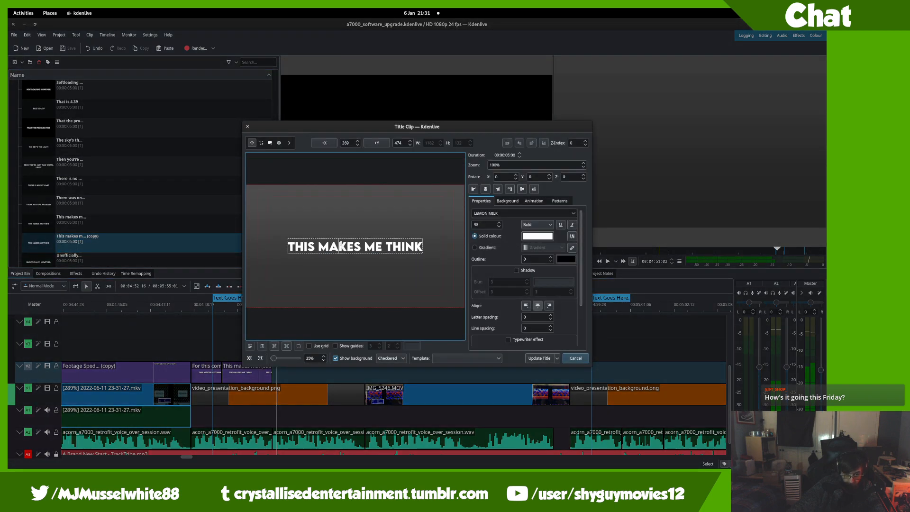
key(ctrl+a)
key(BackSpace)
text(THE VIDE)
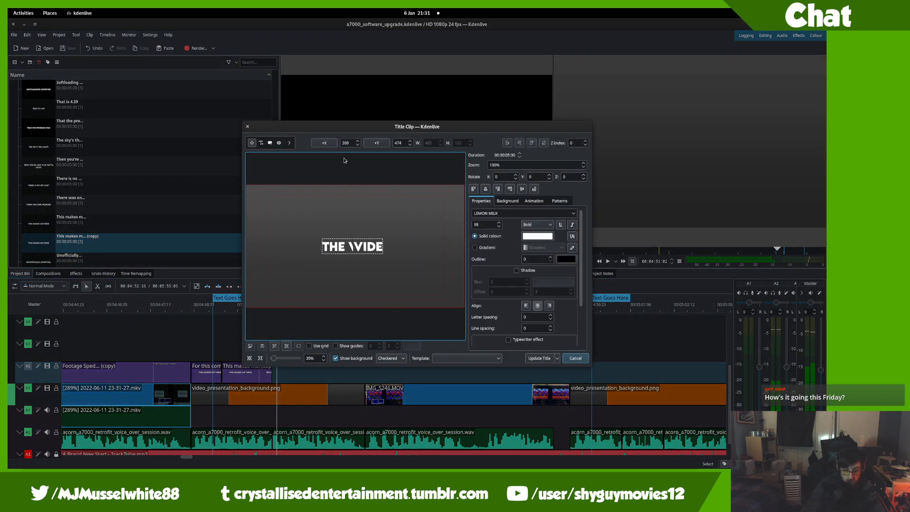
text(O CHIP INSIDE THE)
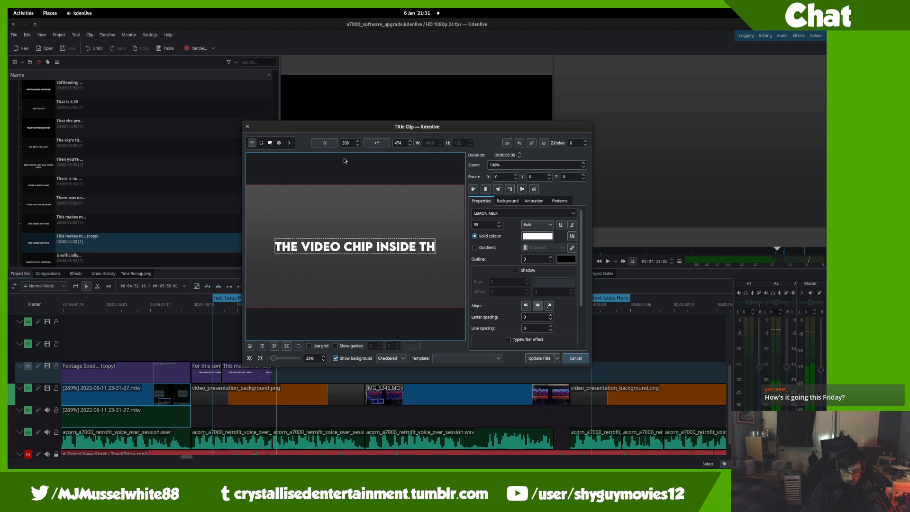
key(Return)
text(ACORN)
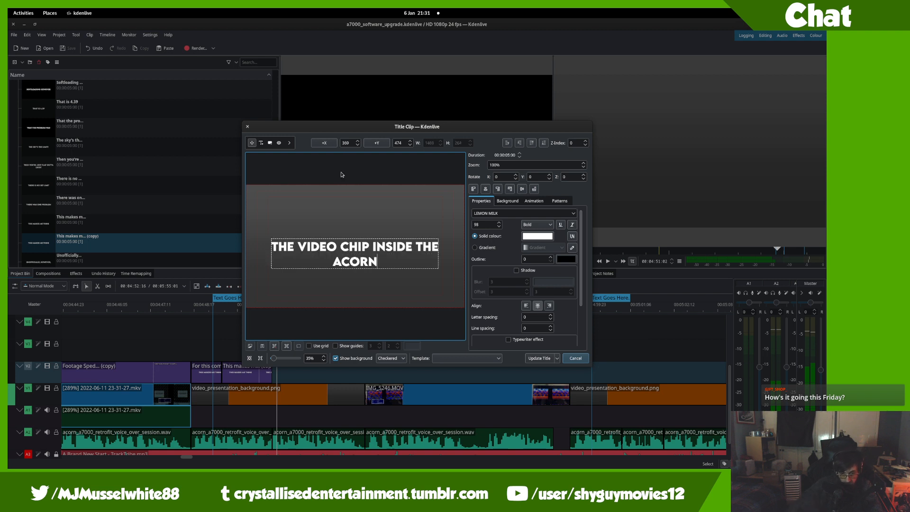
click(342, 175)
click(484, 189)
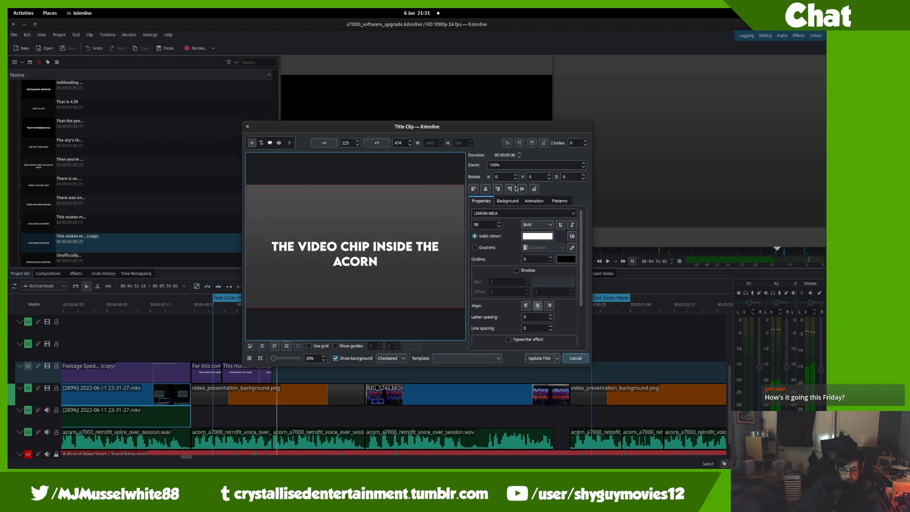
click(524, 189)
click(540, 359)
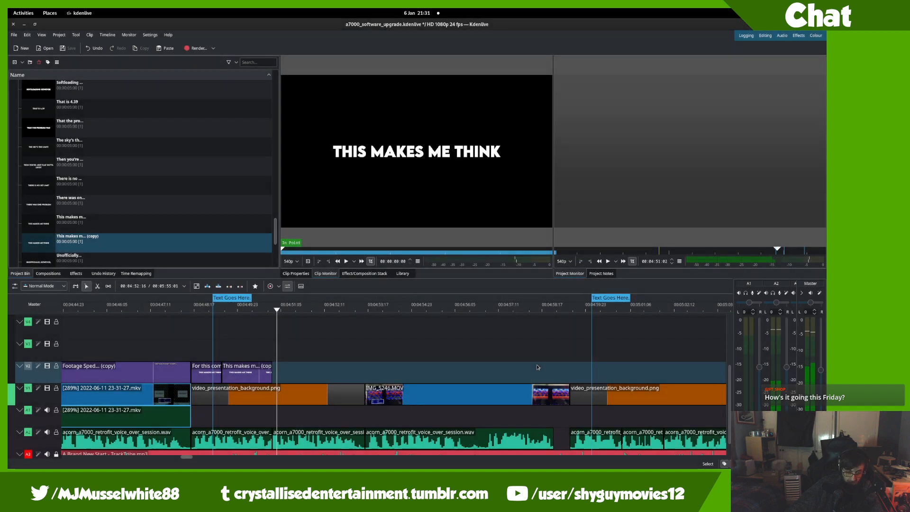
- Duplicate the "The video ch..." title and place the copy on V2 directly after the previous caption
right_click(119, 165)
click(148, 193)
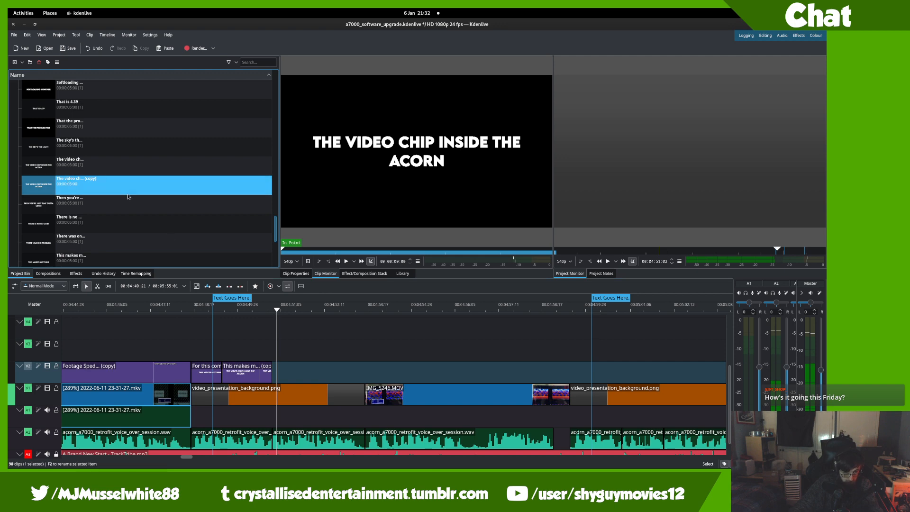
drag(68, 182, 253, 395)
- Play back the voice-over, cut the caption copy where the IMG_5246.MOV clip starts, delete the remainder and save the project
key(space)
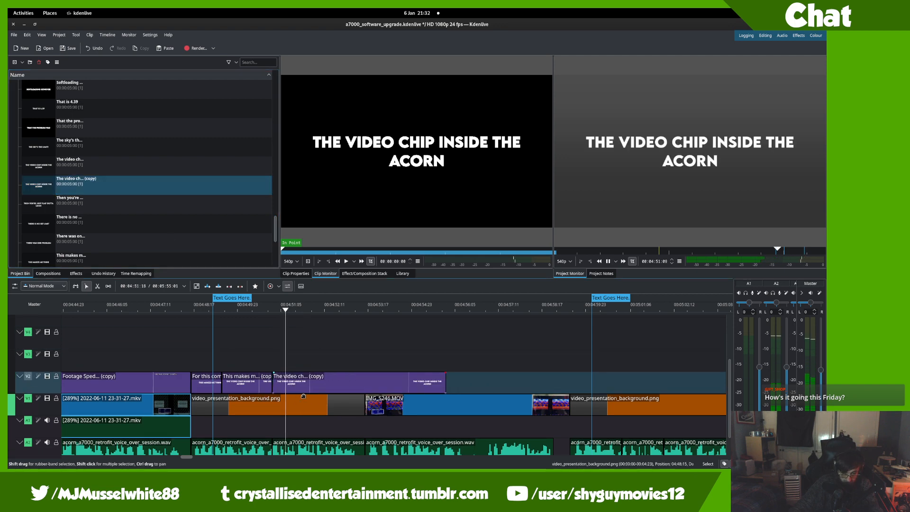
scroll(285, 370, down, 1)
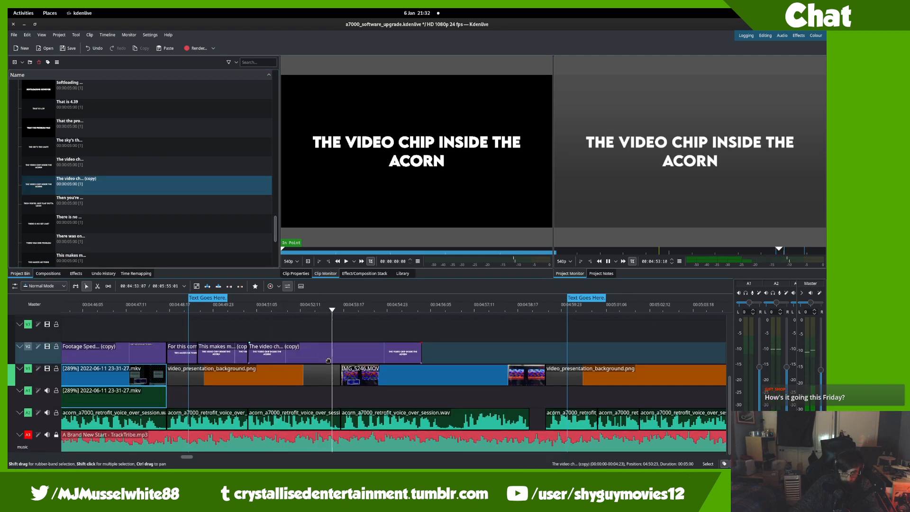
key(space)
key(x)
click(340, 356)
key(s)
click(362, 352)
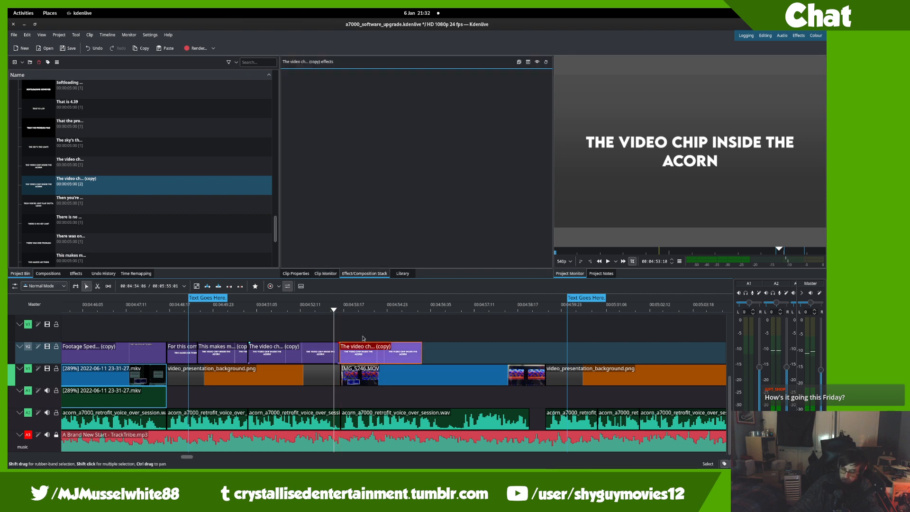
key(Delete)
- Replace the copied title's text with "OUTPUTS SOMETHING FUNNY THAT THE BOX SIMPLY DOESN'T LIKE!" broken over three lines
double_click(124, 183)
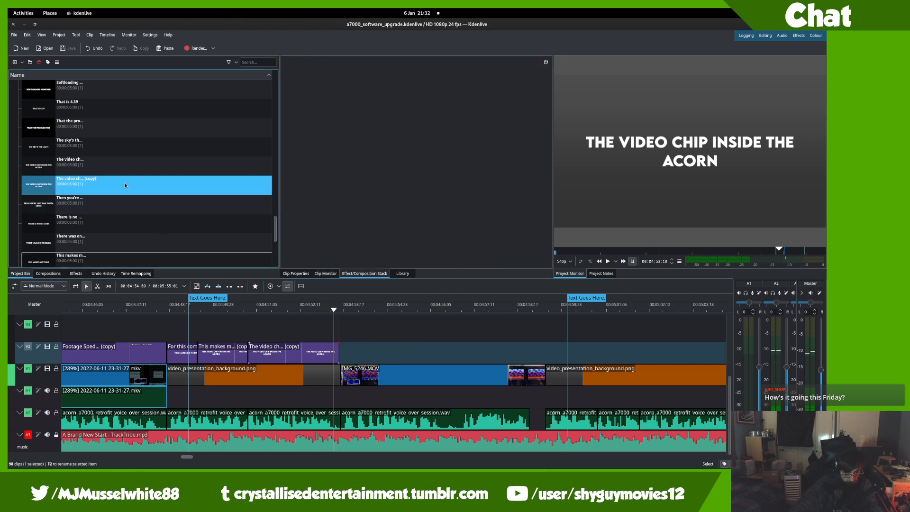
key(ctrl+a)
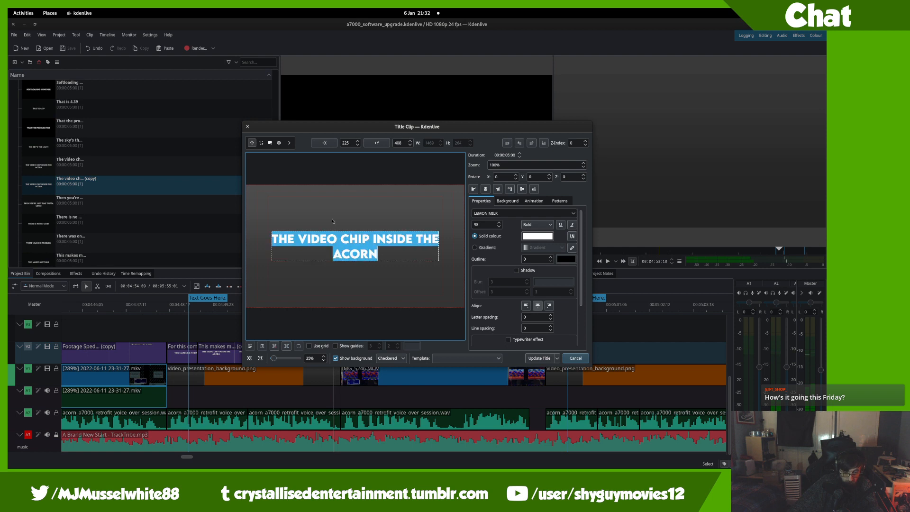
key(Delete)
text(THE BOX SIMPLY)
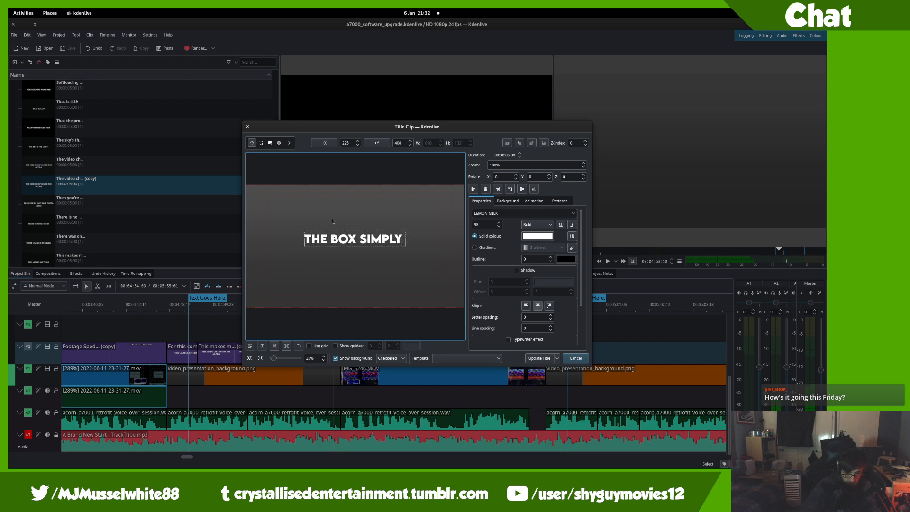
key(ctrl+a)
key(Delete)
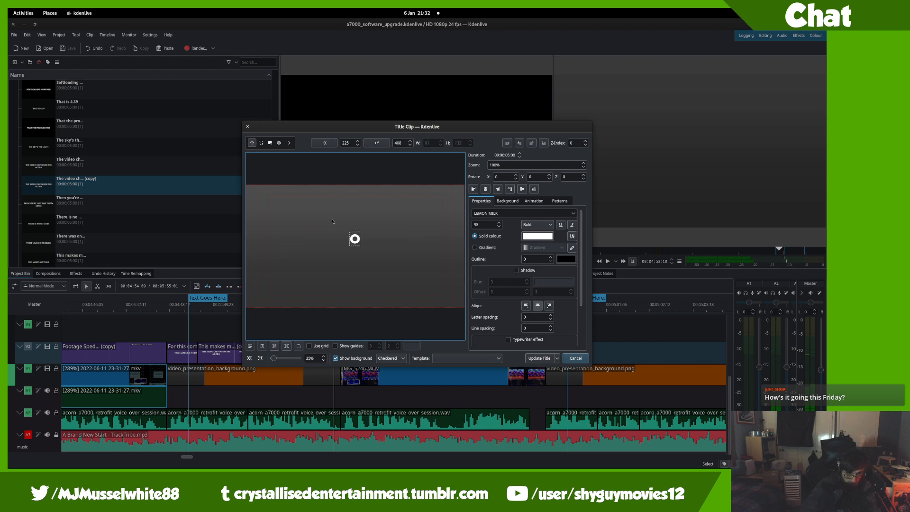
text(OUTPUTS SOMETH)
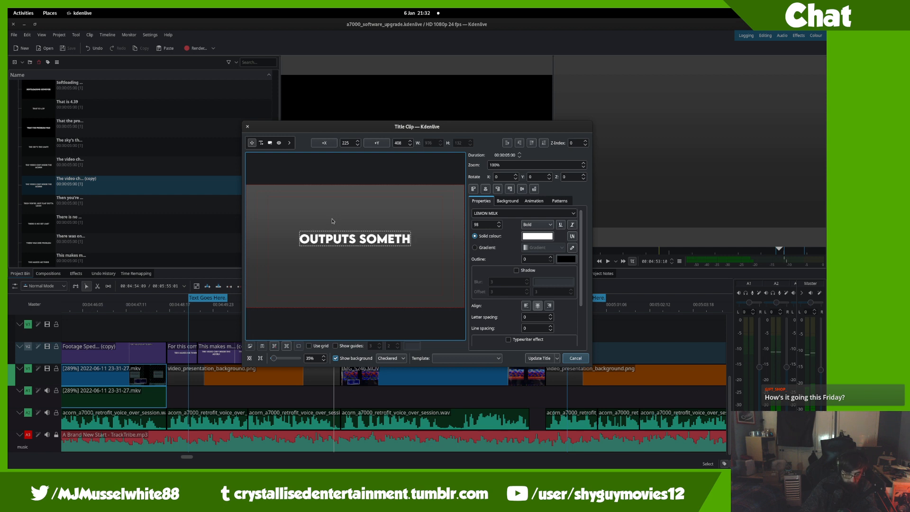
text(ING FUNNY)
key(Return)
text(T)
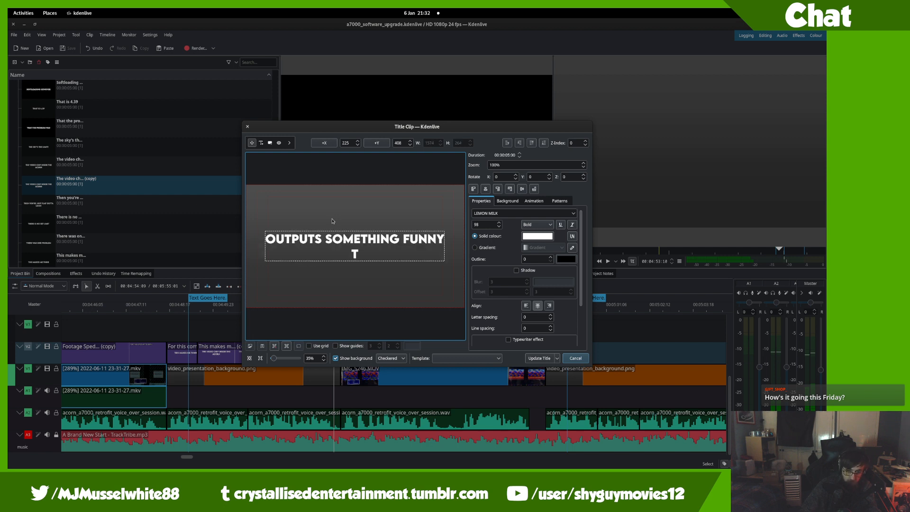
text(HAT THE BO)
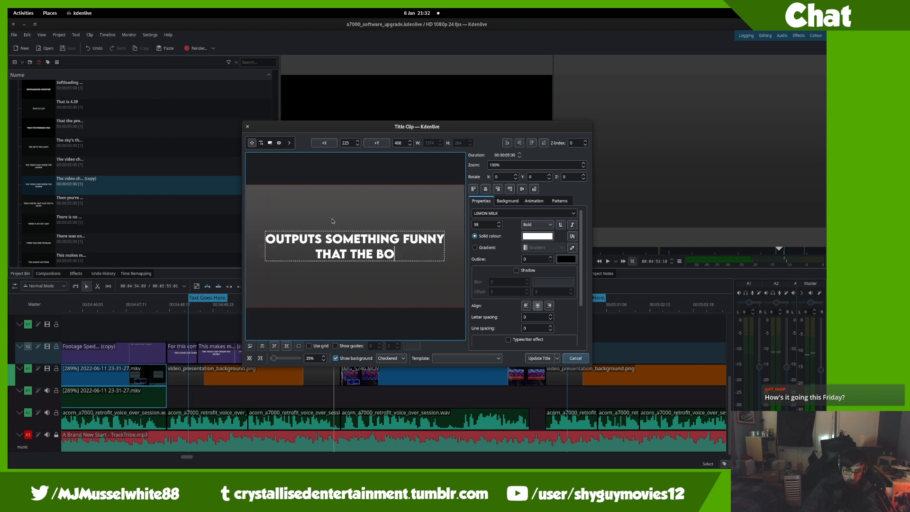
text(X SIMPLY DOESN'T LIKE)
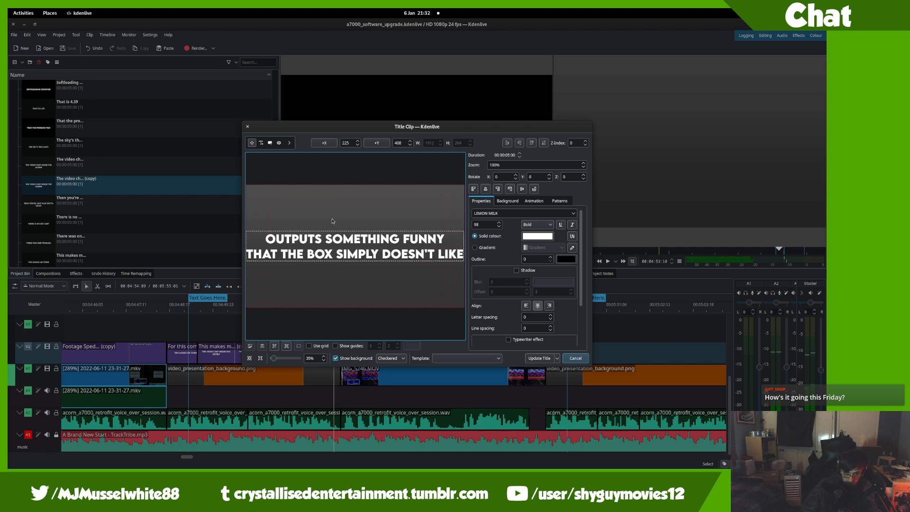
key(Left)
key(Left)
key(Left)
key(Left)
key(Return)
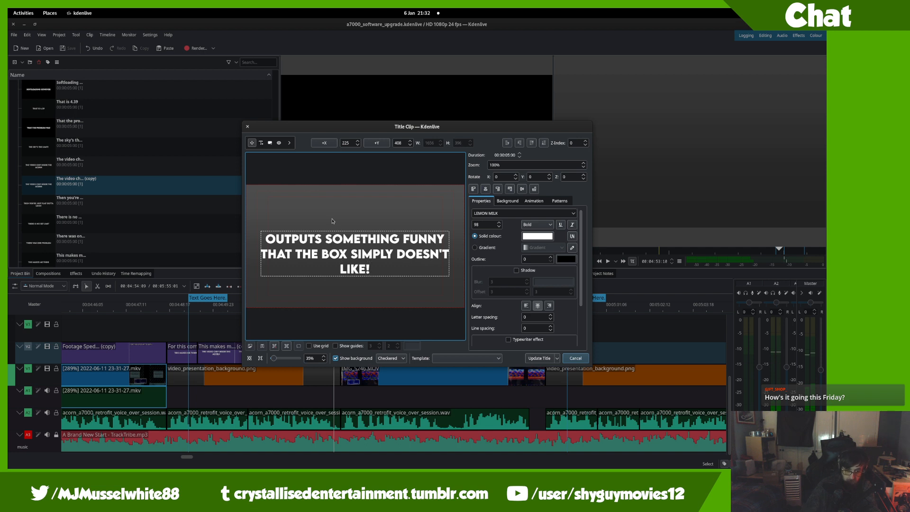
- Centre the three-line text horizontally and vertically in the frame and update the title
click(360, 223)
click(361, 240)
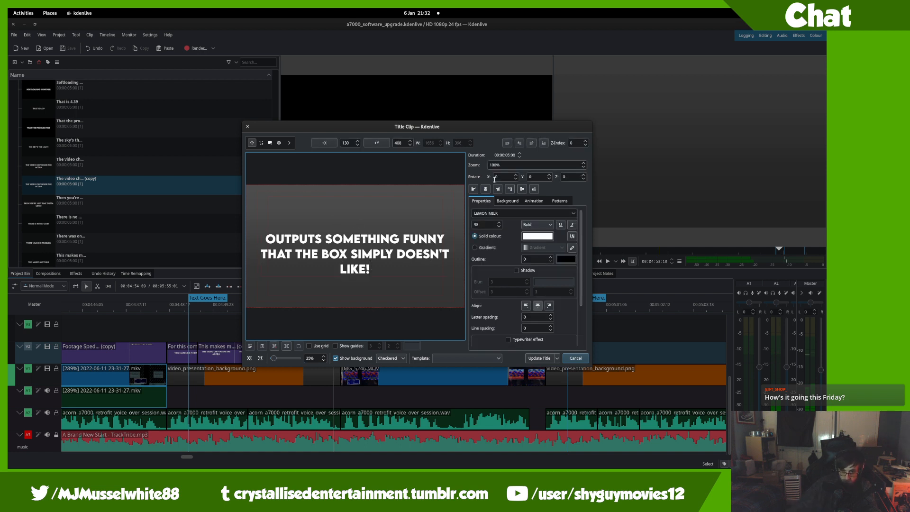
click(522, 190)
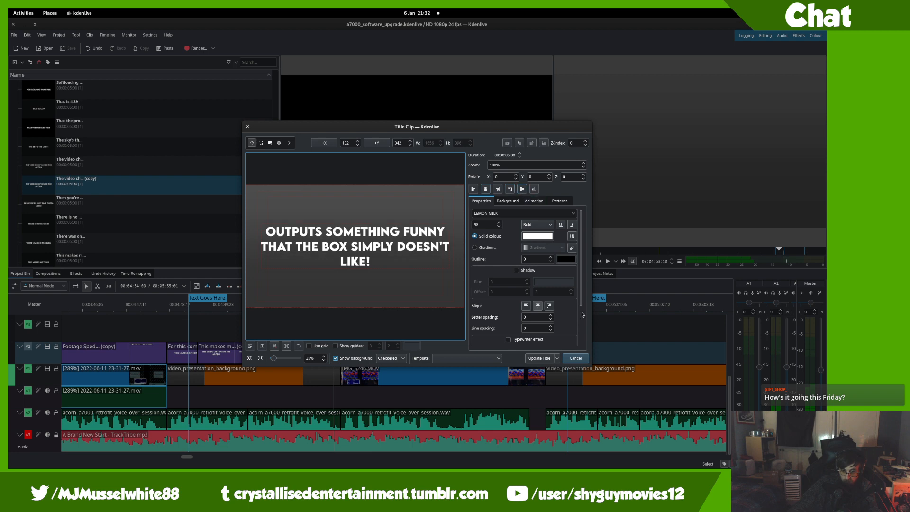
click(539, 358)
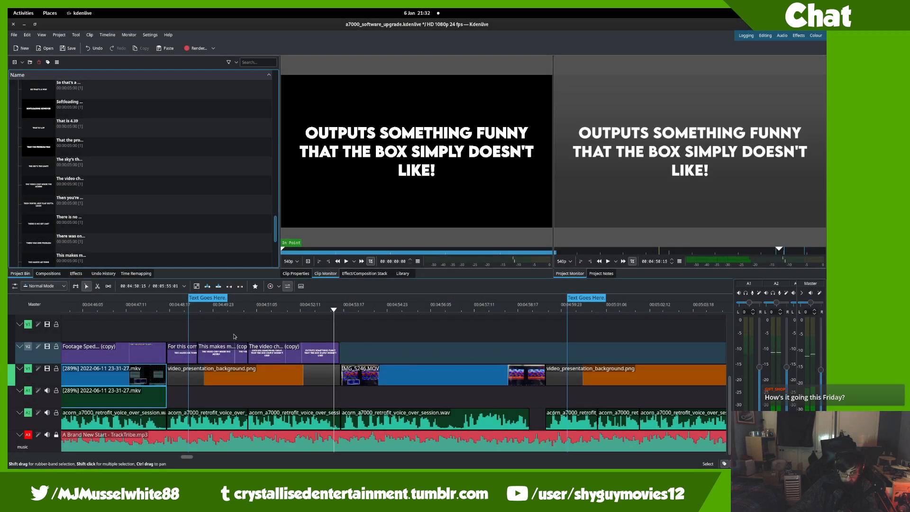
- Play back the new captions through the IMG_5246.MOV clip to the next guide and save the project
click(228, 337)
key(space)
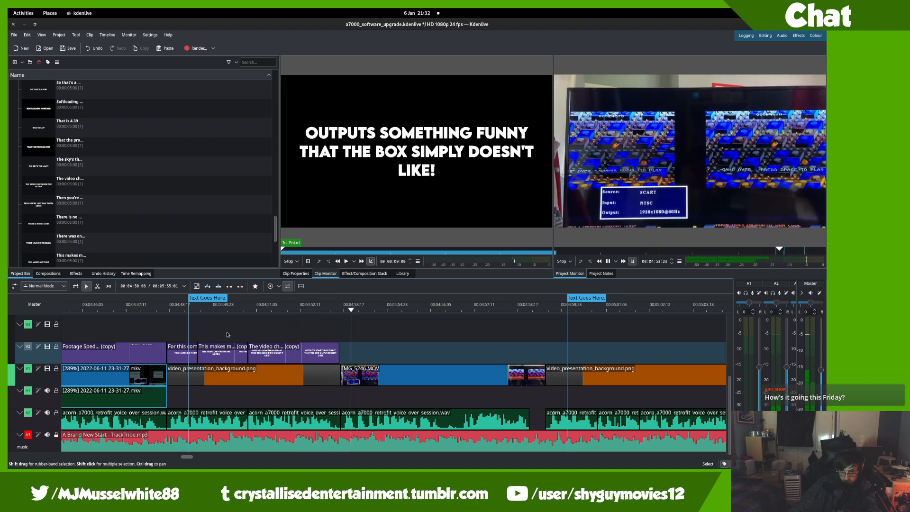
scroll(377, 351, down, 3)
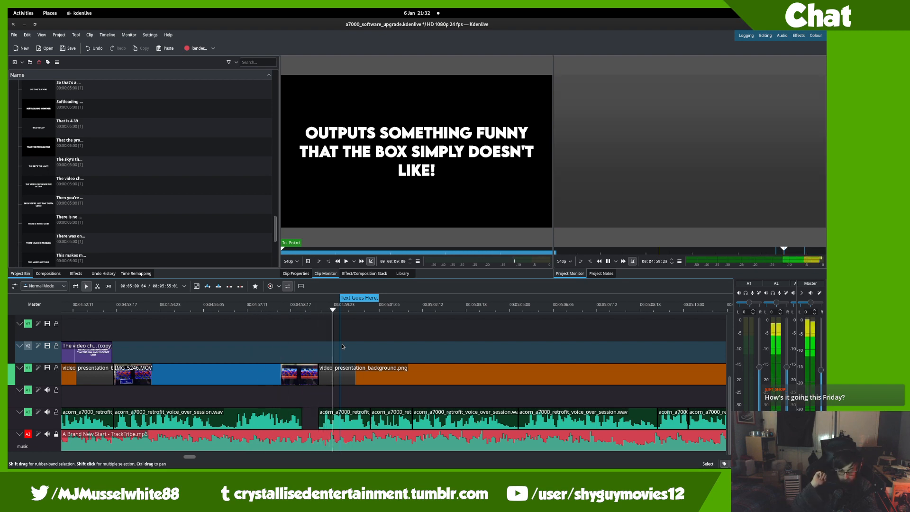
key(space)
key(ctrl+s)
- Duplicate the "There is no ..." title and place the copy on V2 at the start of the background clip following IMG_5246.MOV
right_click(158, 217)
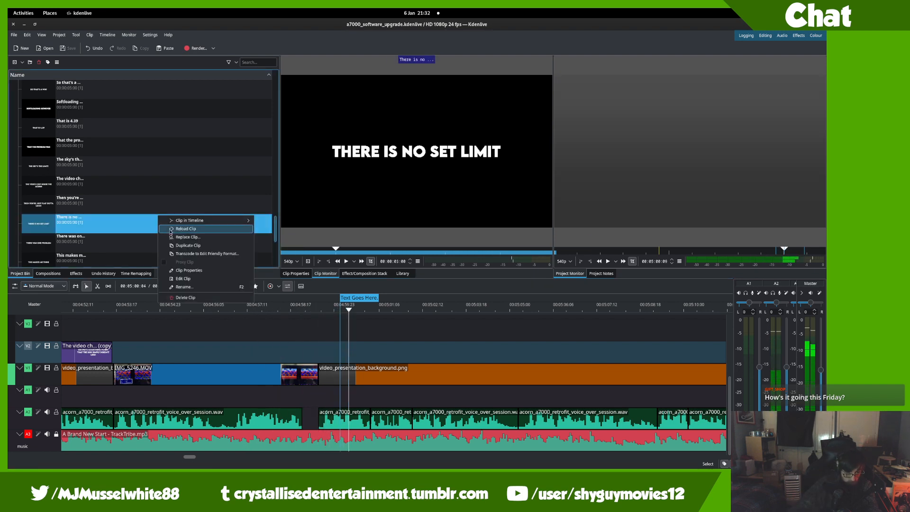
click(176, 245)
drag(176, 245, 306, 374)
- Play back the voice-over, cut the "THERE IS NO SET LIMIT" copy at 05:00:19, delete the remainder and save the project
key(space)
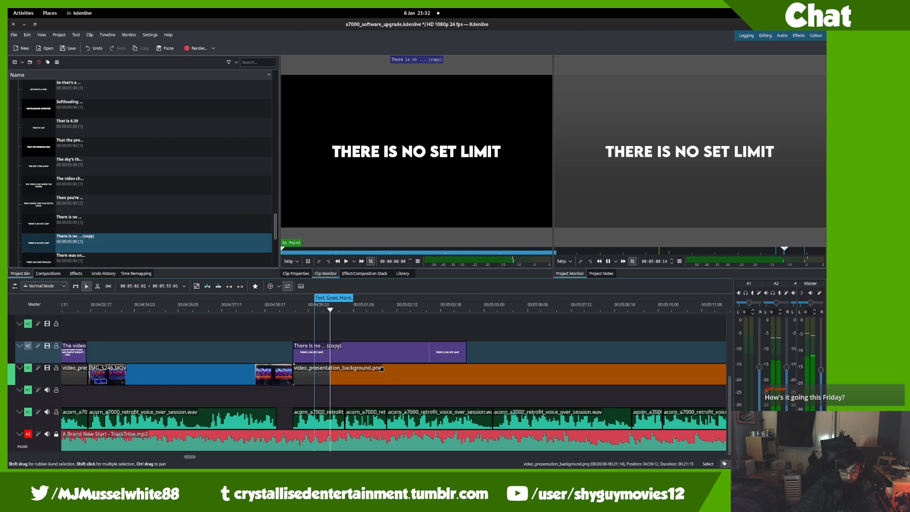
key(x)
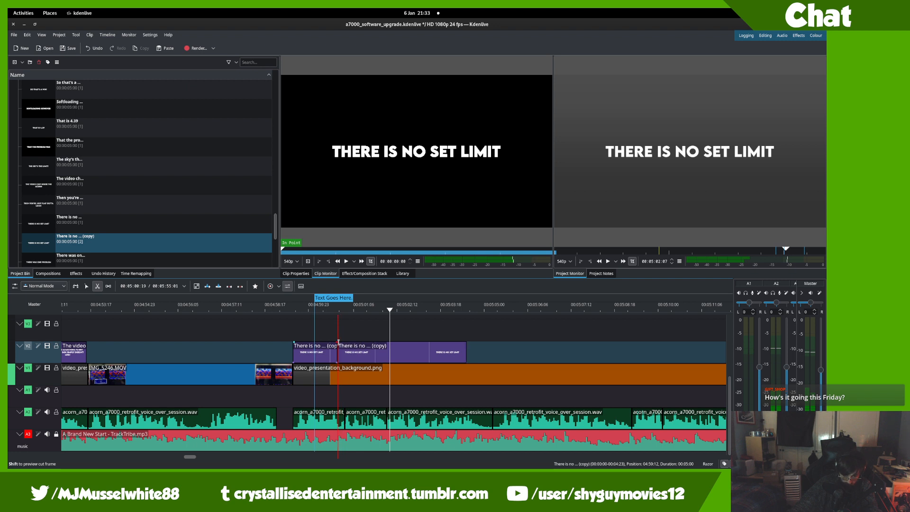
key(s)
click(356, 344)
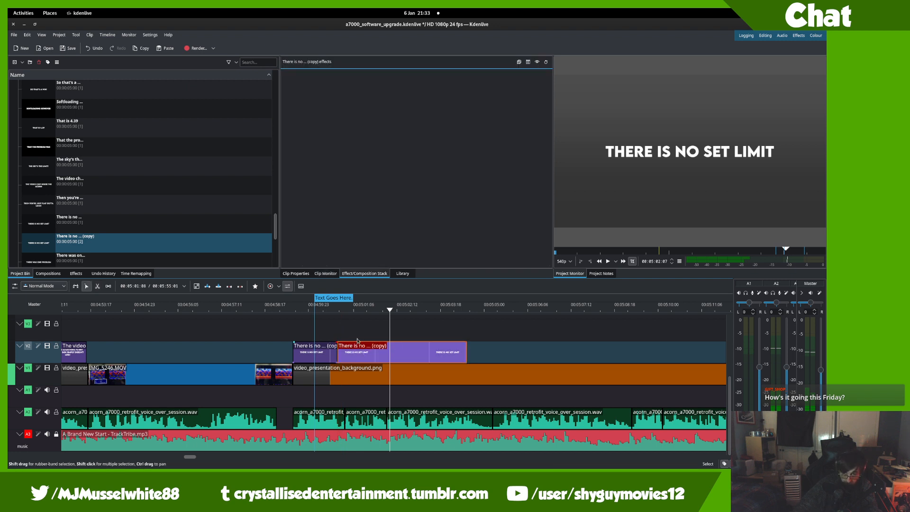
key(Delete)
- Play the voice-over past the "THERE IS NO SET LIMIT" copy, return to the copy's start and replay it
key(space)
scroll(364, 392, down, 2)
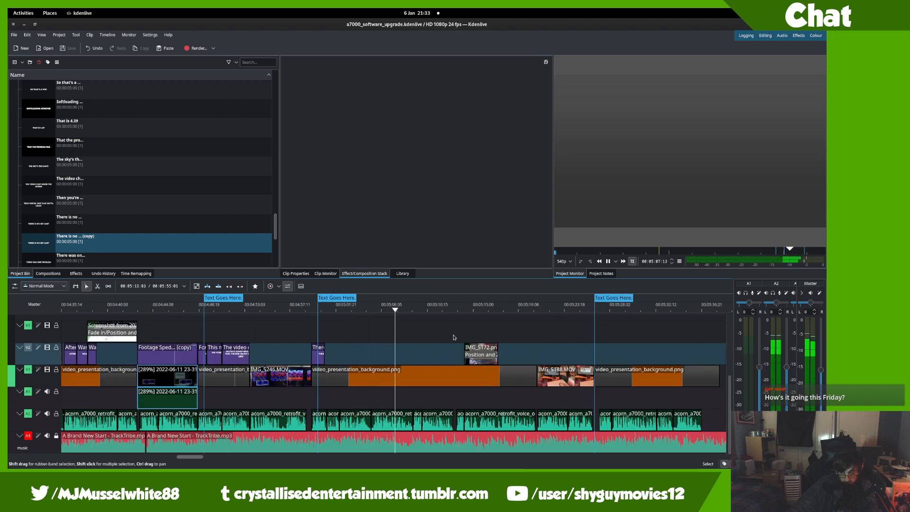
key(space)
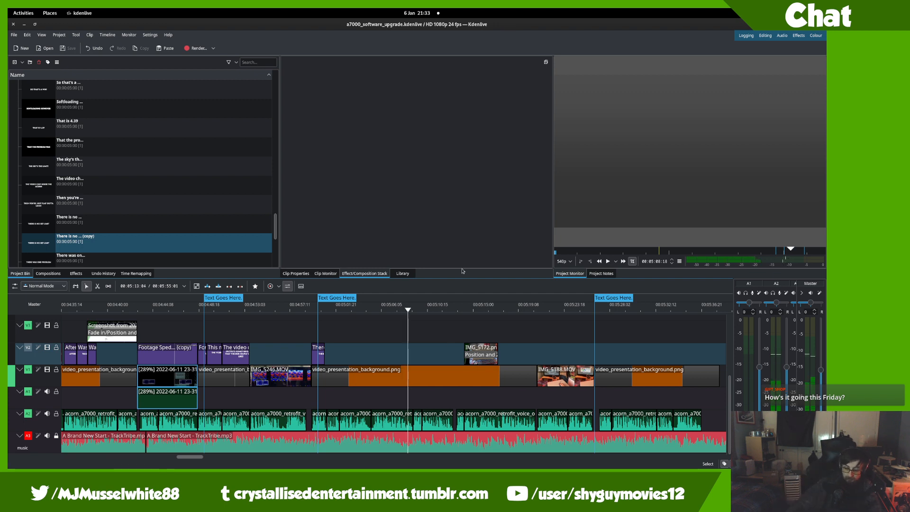
scroll(578, 353, left, 5)
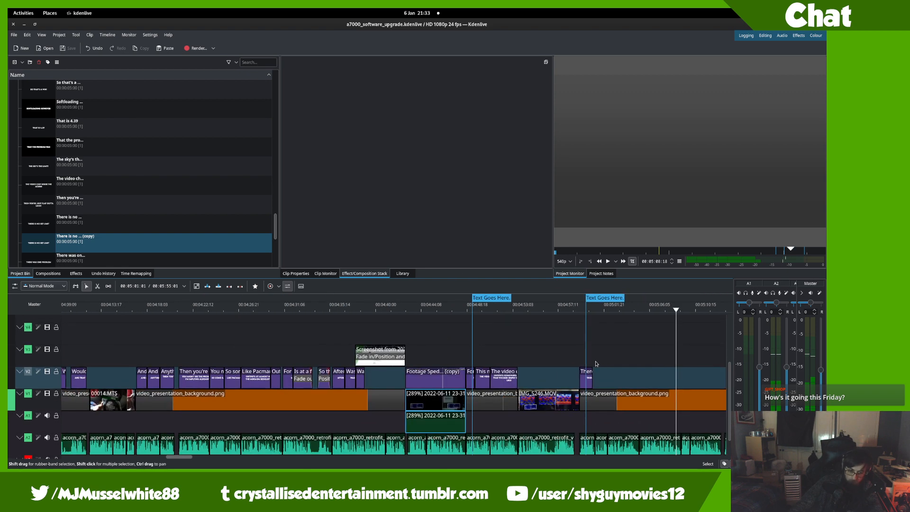
drag(578, 353, 441, 337)
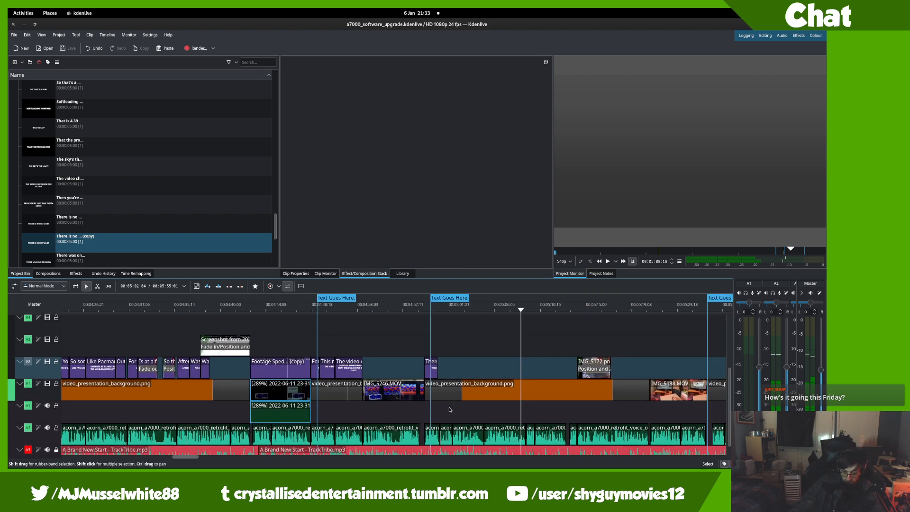
click(425, 357)
key(space)
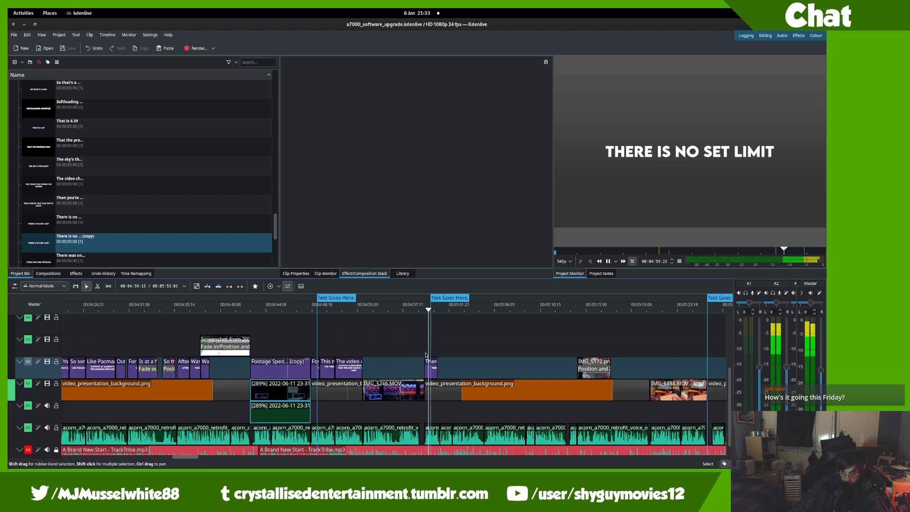
- Replace the text of the new "There is no ..." copy with "SO IT HONESTLY", update the title and save the project
double_click(428, 360)
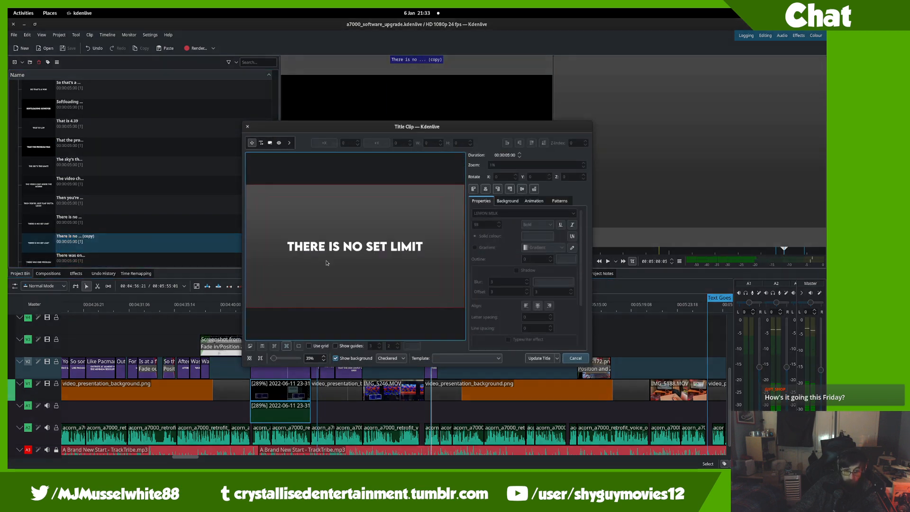
double_click(331, 248)
text(SO IT)
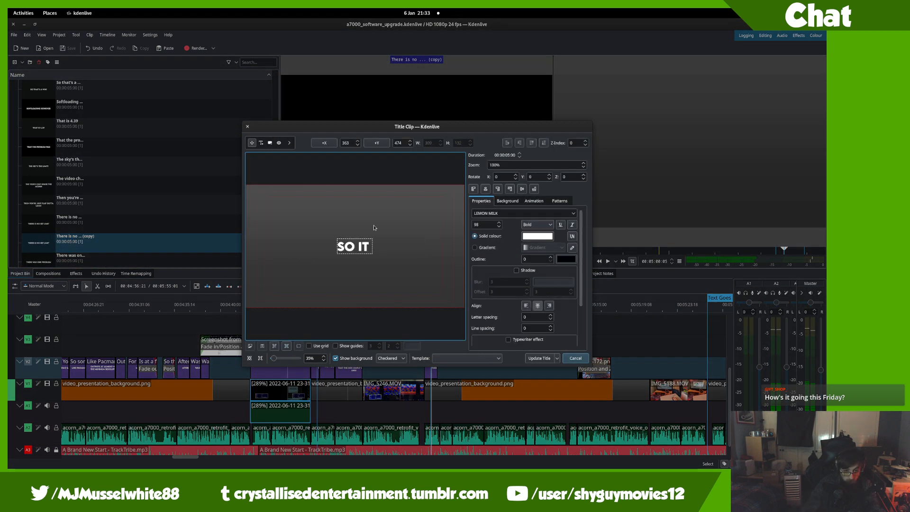
text( HONESTLY)
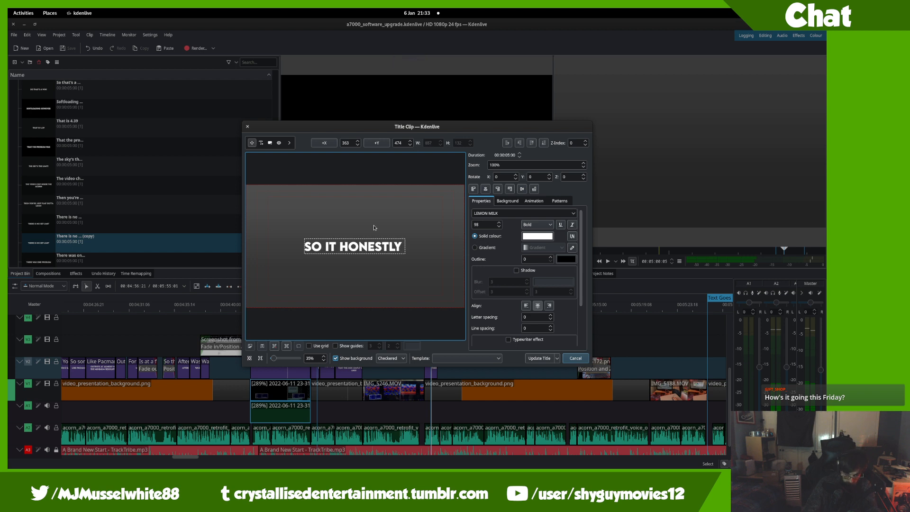
key(BackSpace)
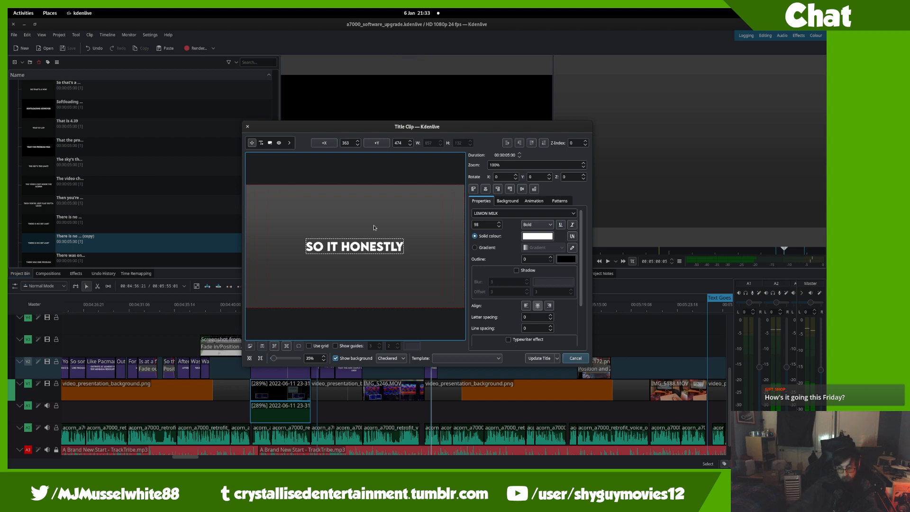
click(371, 227)
click(373, 244)
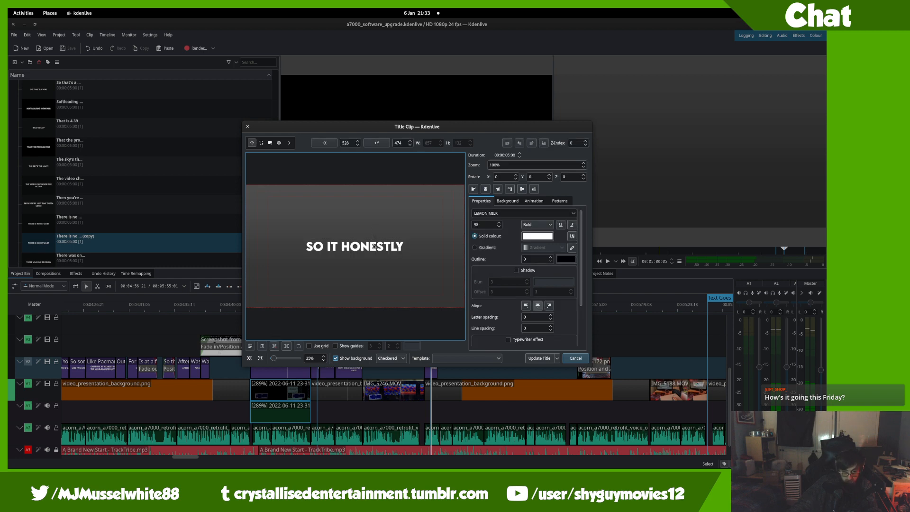
click(539, 358)
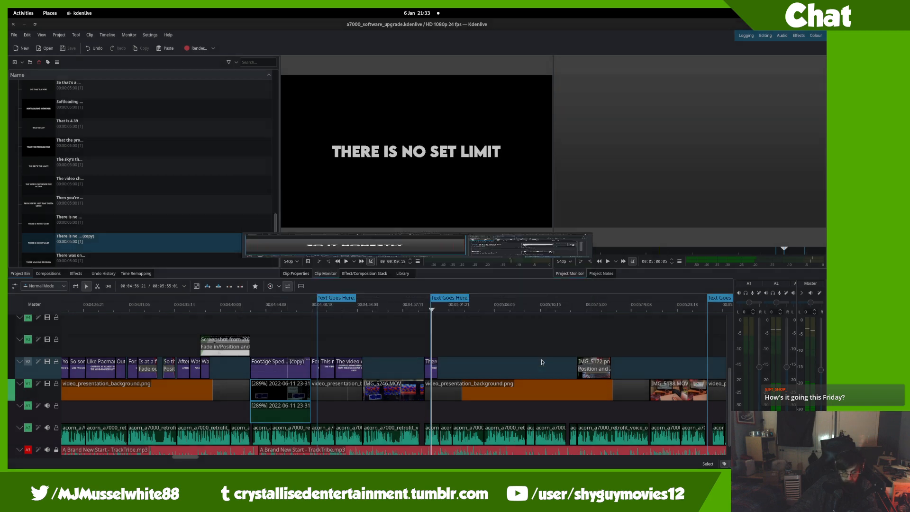
key(ctrl+s)
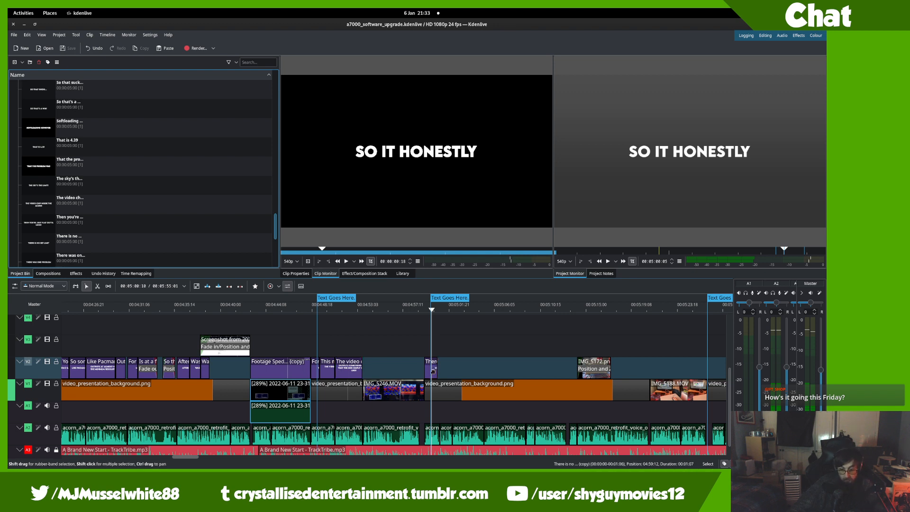
- Replay the "SO IT HONESTLY" caption against the voice-over, extend its text to "SO IT HONESTLY SUCKS" and update the title
scroll(432, 371, up, 5)
click(311, 346)
key(space)
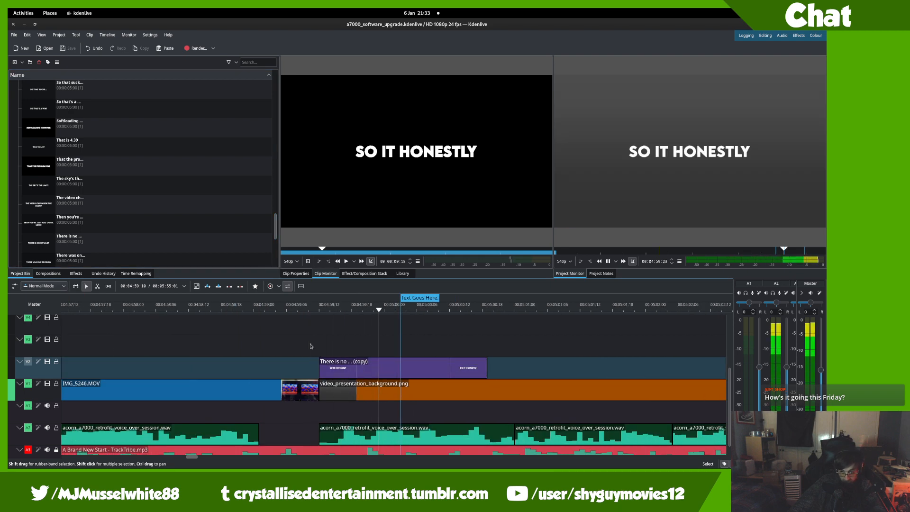
key(space)
scroll(207, 238, up, 8)
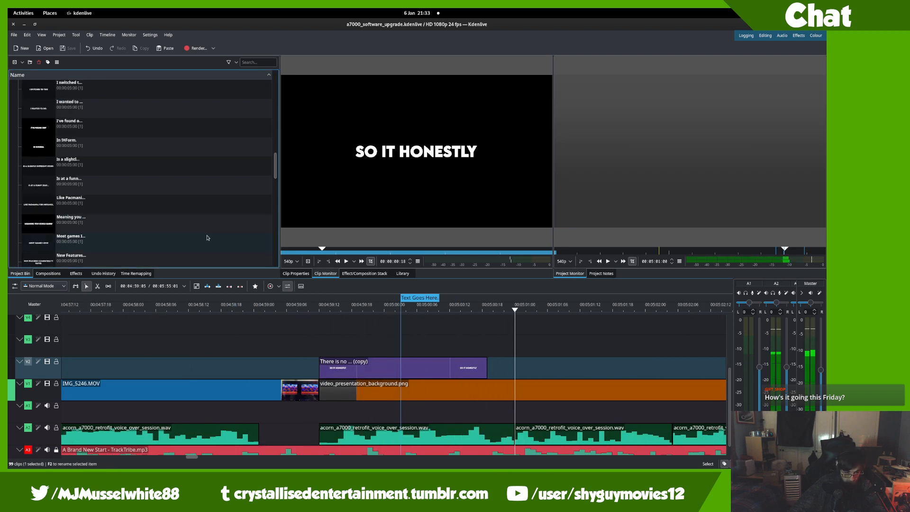
scroll(207, 238, down, 5)
double_click(155, 166)
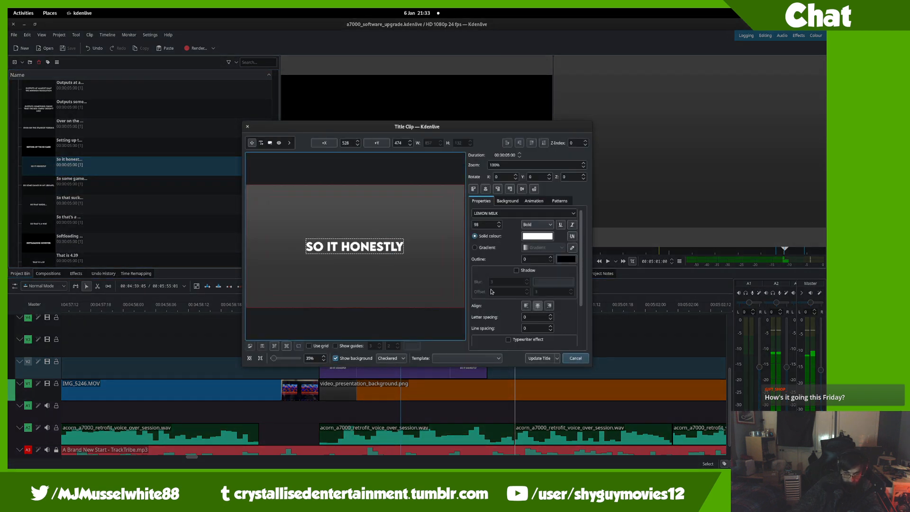
text(SUCKS)
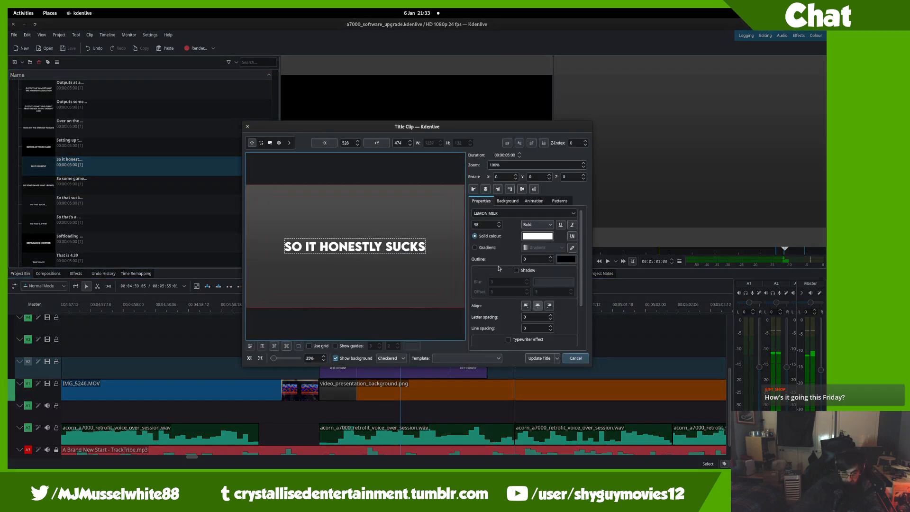
click(399, 234)
click(392, 243)
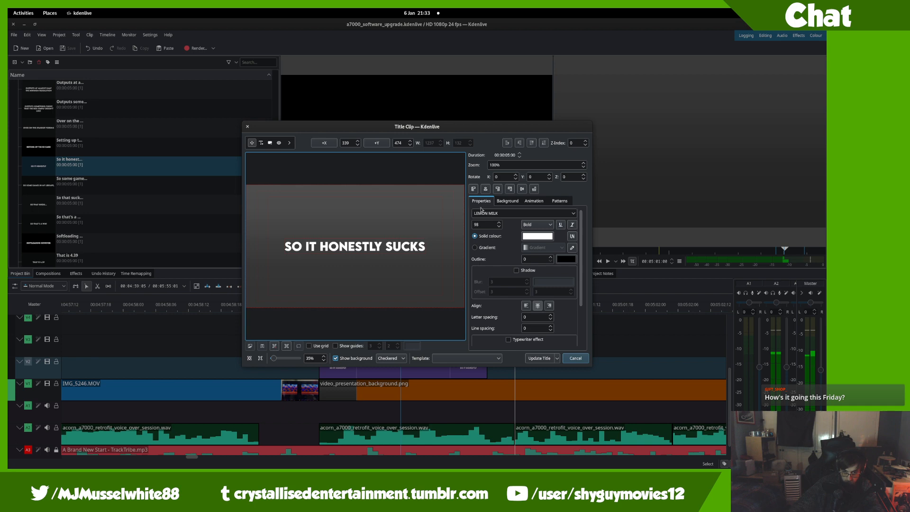
click(539, 358)
- Duplicate the "So it honest..." title and place the copy on V2 directly after the "SO IT HONESTLY SUCKS" caption
right_click(88, 163)
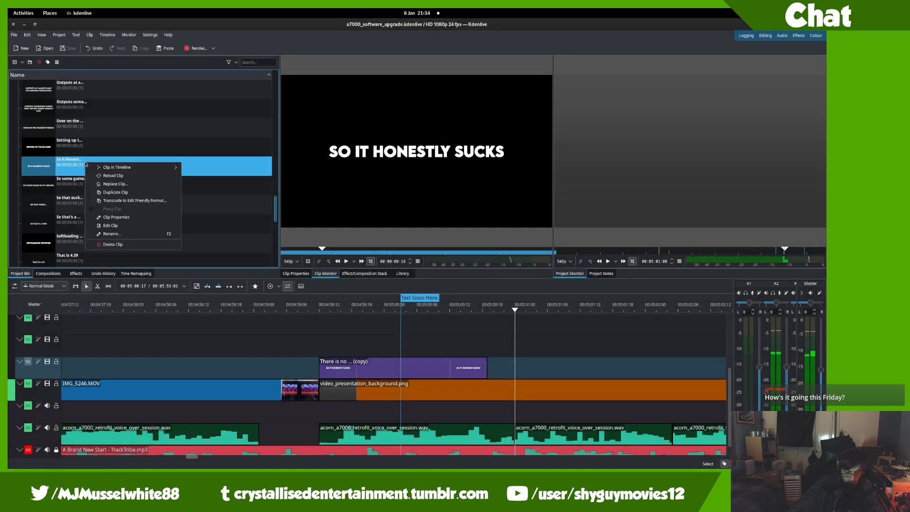
click(123, 195)
drag(71, 184, 491, 394)
drag(545, 393, 447, 370)
- Play back the voice-over, cut the "So it honest..." copy at 05:02:01 and delete the remainder
key(space)
key(space)
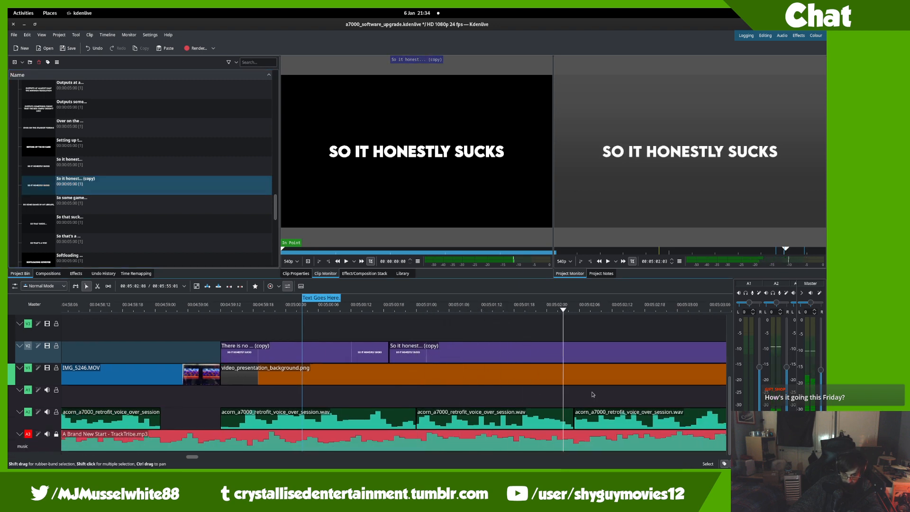
drag(517, 328, 554, 328)
key(x)
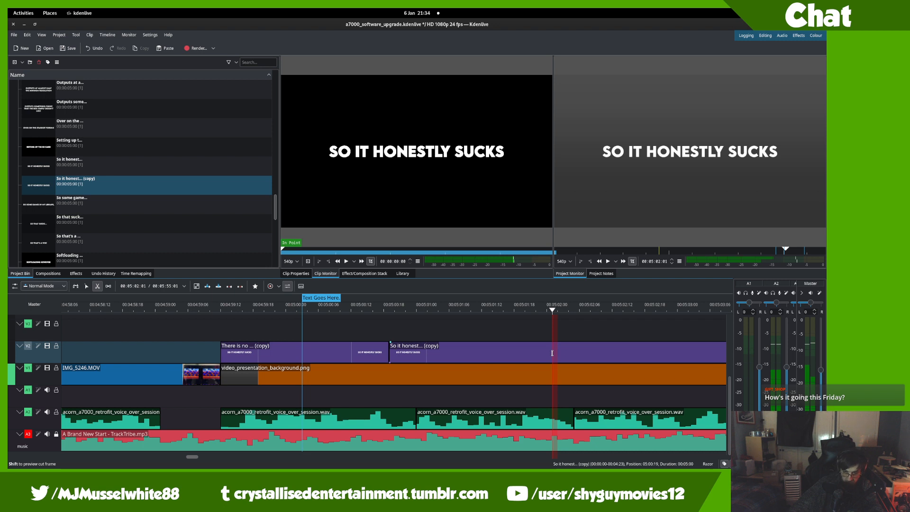
click(552, 353)
key(s)
click(585, 355)
key(Delete)
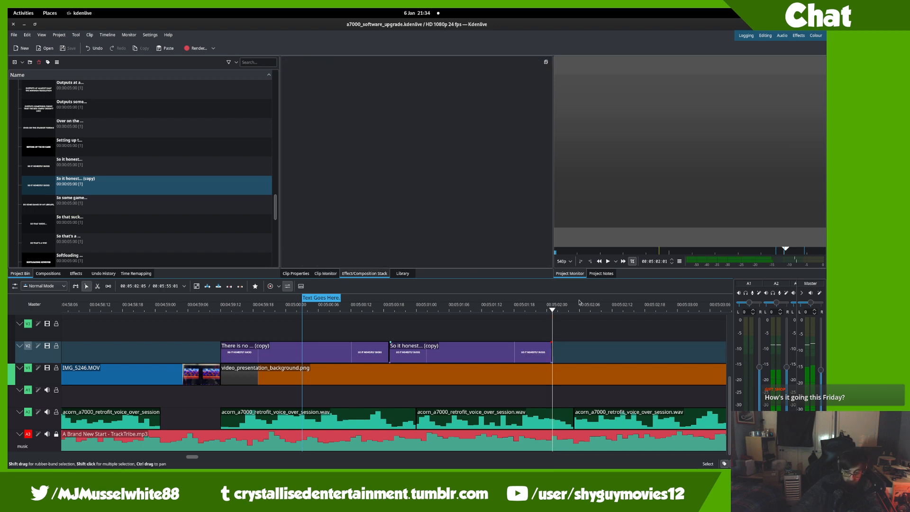
- Replace the copy's text with "THAT I COULDN'T FIX THE PROBLEM", putting "PROBLEM" on a second line
double_click(41, 185)
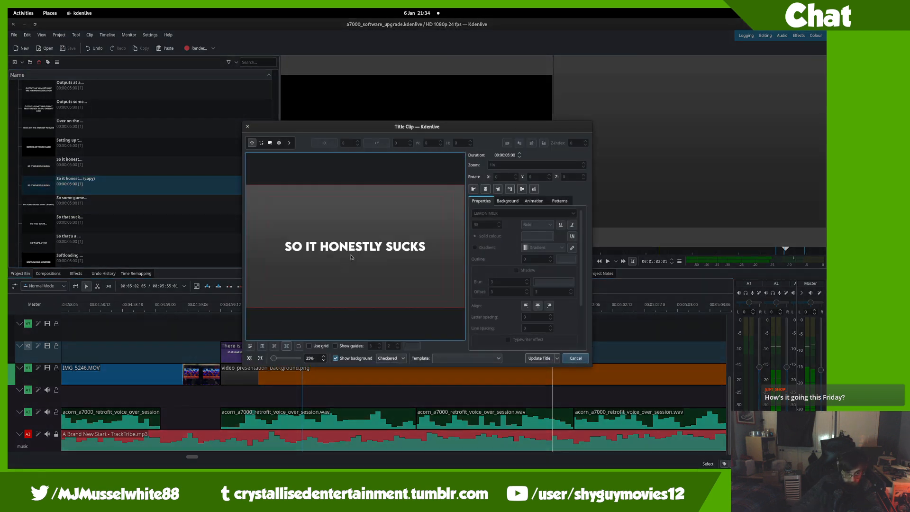
double_click(356, 251)
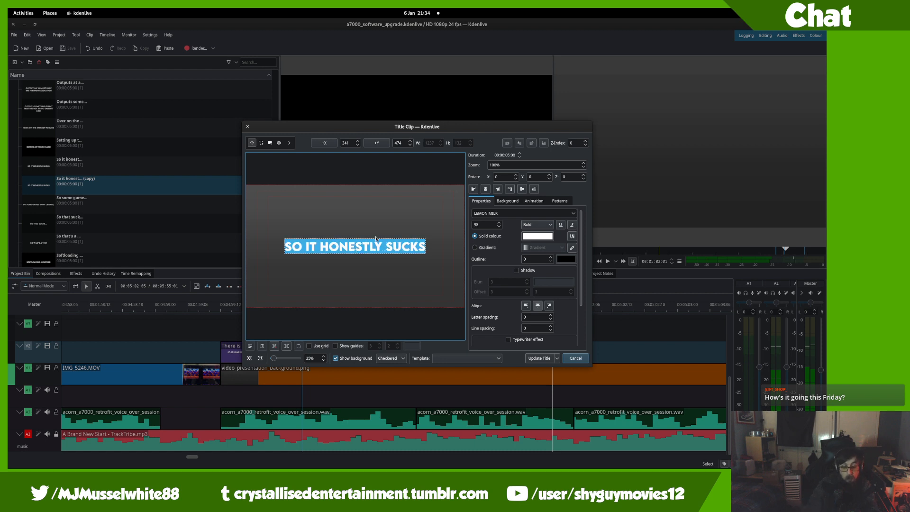
text(that I couldn't)
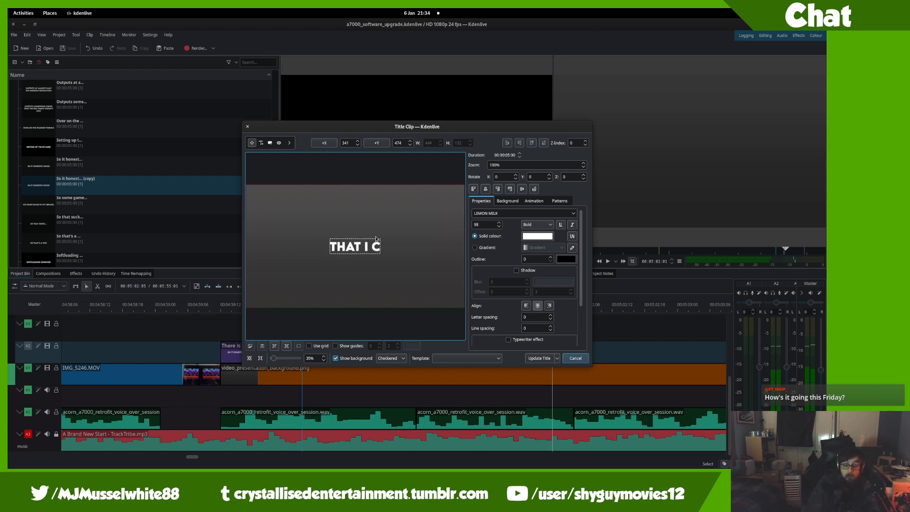
text( fix the p)
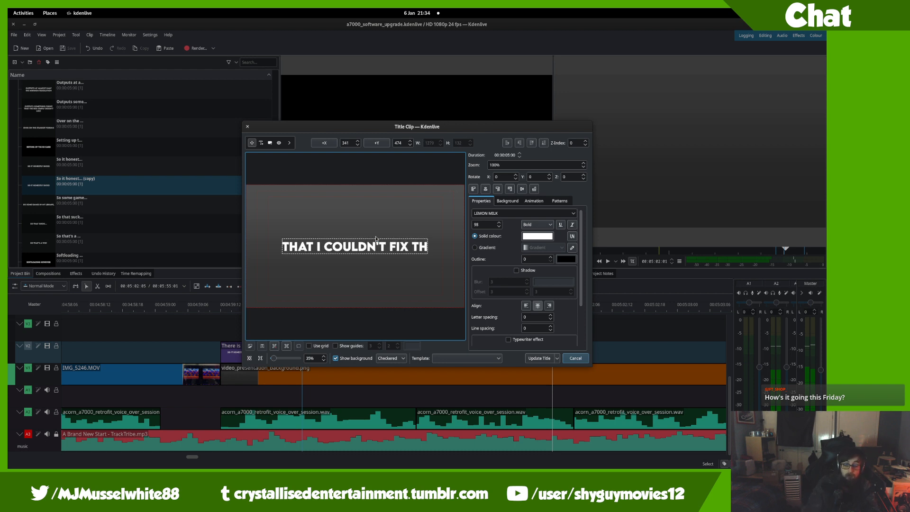
key(BackSpace)
key(Return)
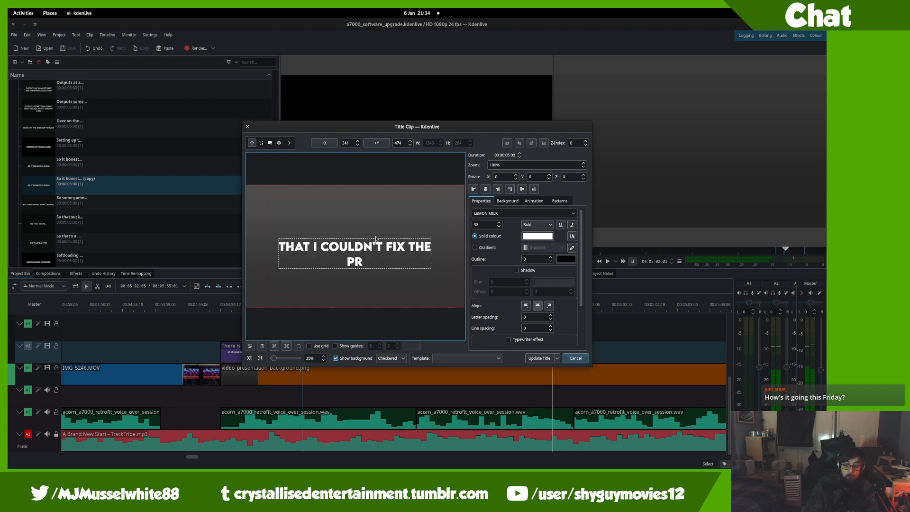
text(problem)
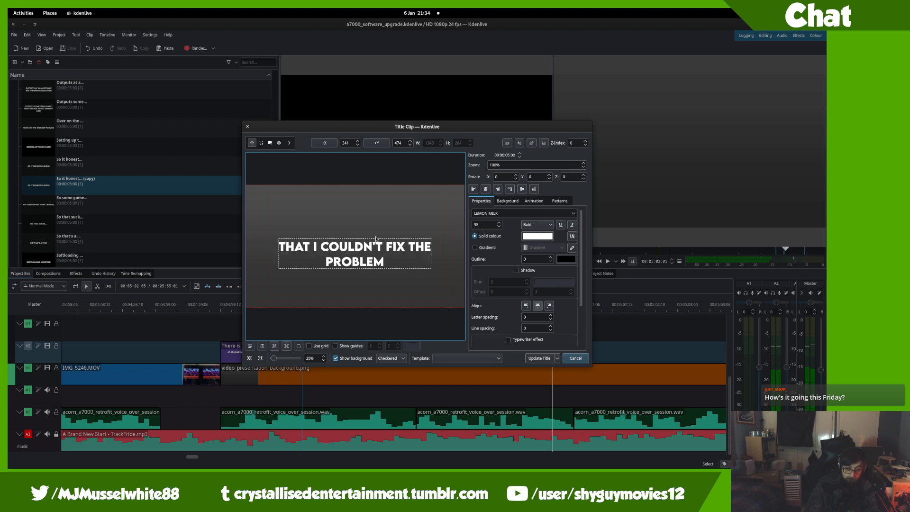
- Centre the two-line text horizontally and vertically in the frame and update the title
click(452, 244)
click(488, 192)
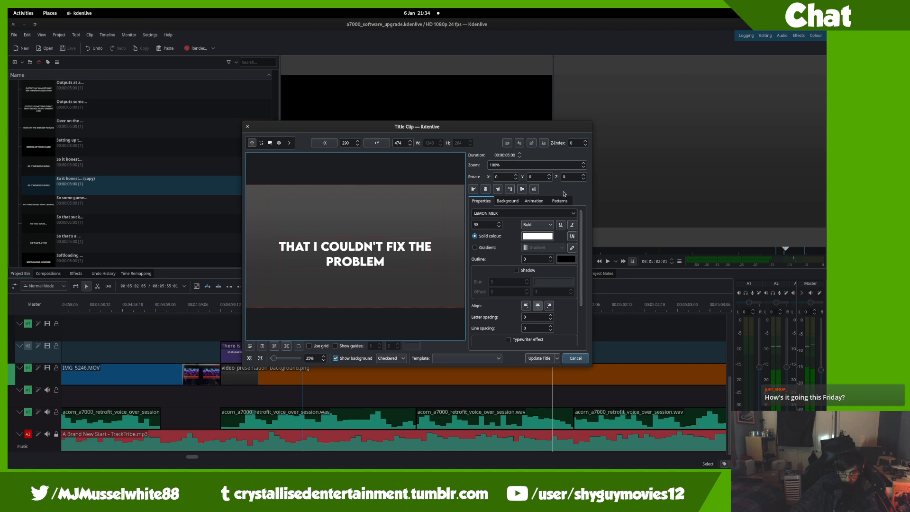
click(523, 190)
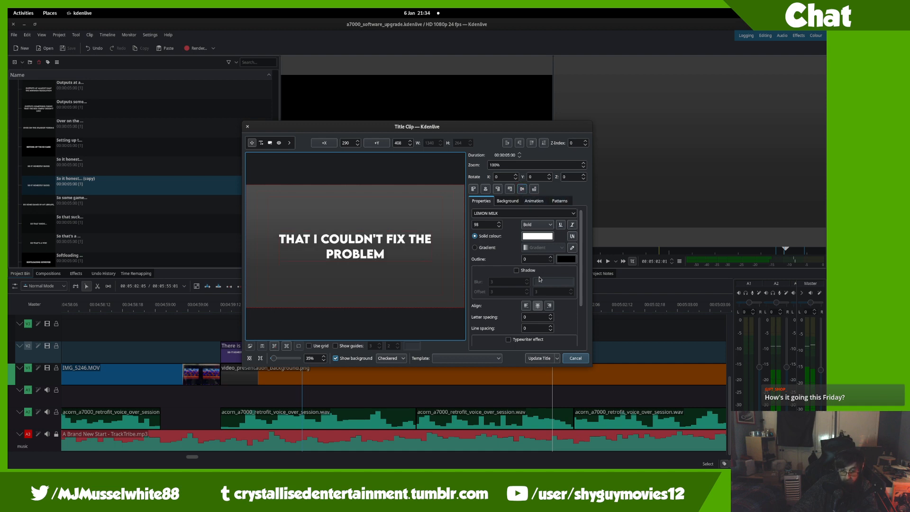
click(544, 358)
- Duplicate the "That I could..." title and place the copy on V2 directly after the existing caption at 05:02:01
right_click(127, 209)
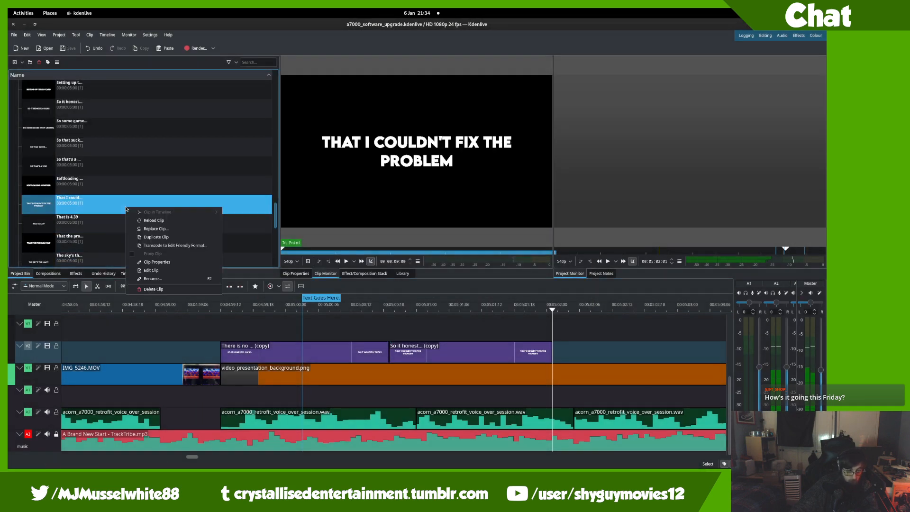
click(156, 237)
drag(132, 225, 321, 309)
- Play back the voice-over, cut the "That I could..." copy at 05:04:23 and delete the remainder
key(space)
key(space)
click(571, 385)
key(space)
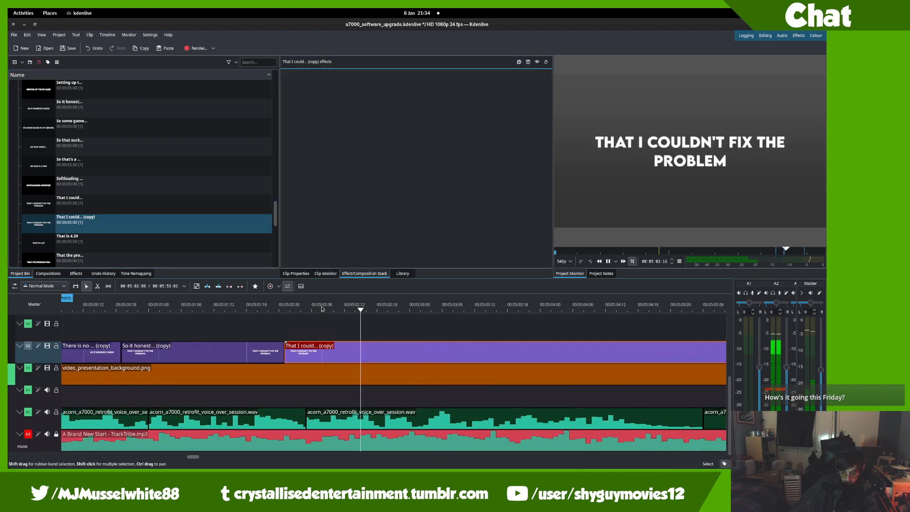
drag(477, 374, 324, 349)
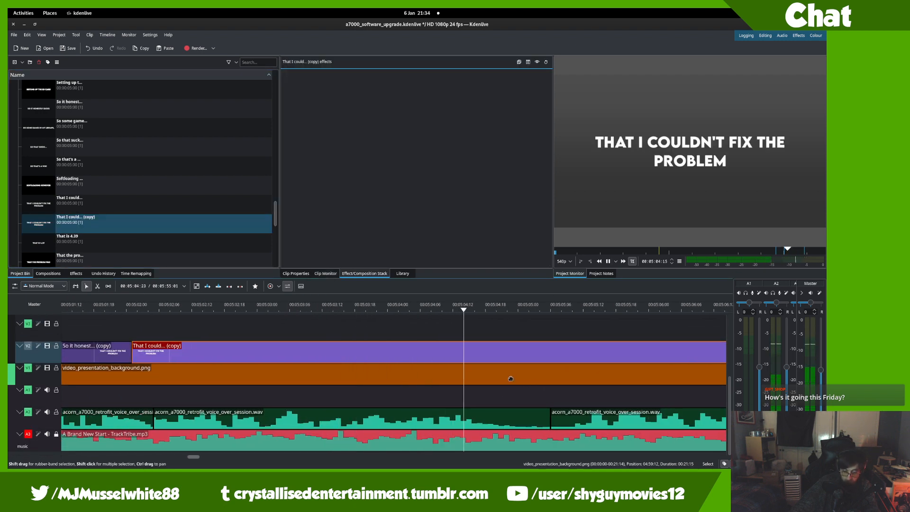
key(x)
key(space)
click(511, 351)
key(s)
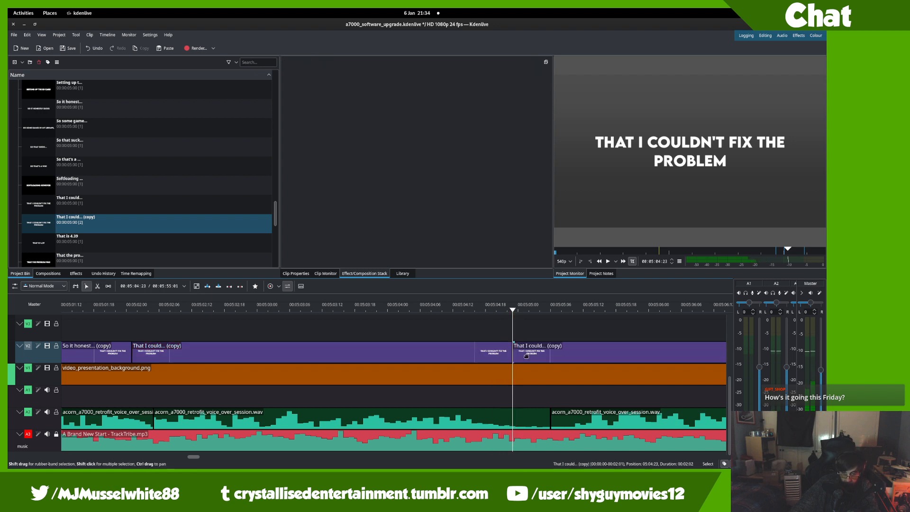
scroll(560, 359, down, 3)
click(560, 358)
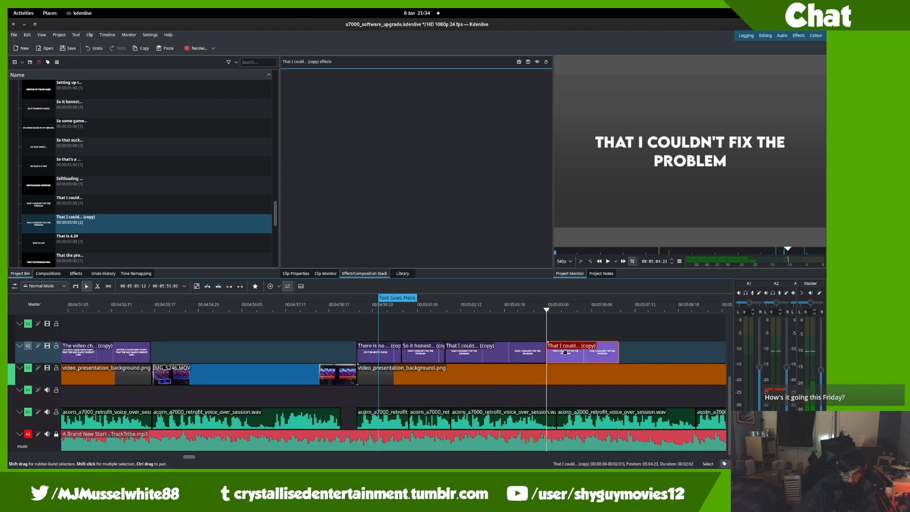
key(Delete)
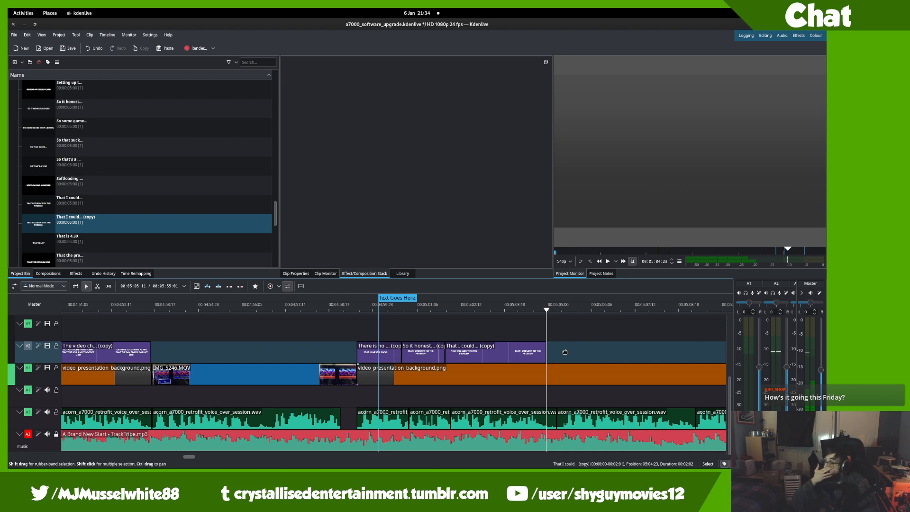
- Replace the "That I could..." copy's text with "AS IT WOULD'VE BEEN A GREAT CHEAP SOLUTION OTHERWISE.", breaking the line before "CHEAP", and update the title
double_click(179, 220)
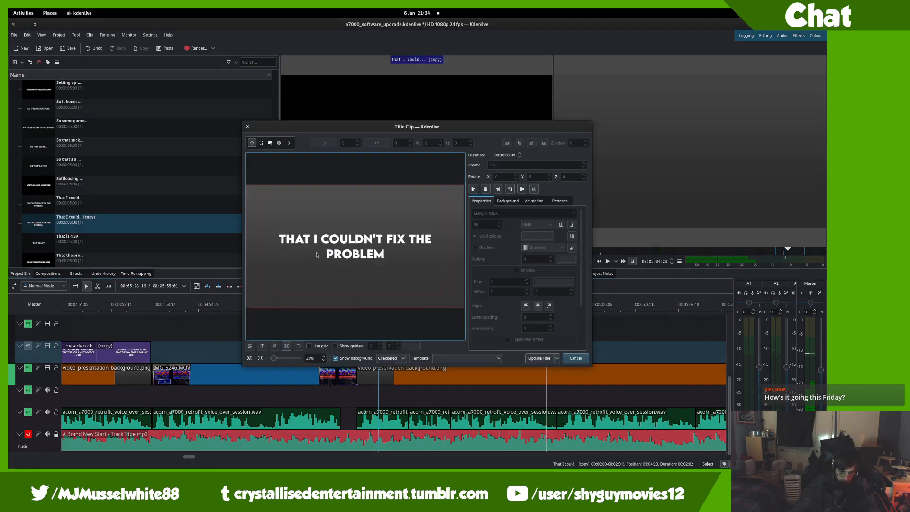
click(416, 239)
key(ctrl+a)
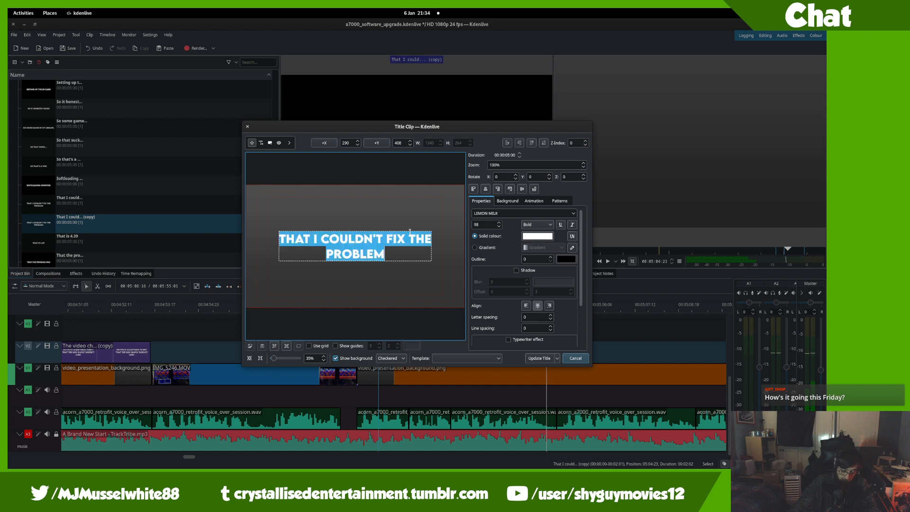
text(AS IT WO)
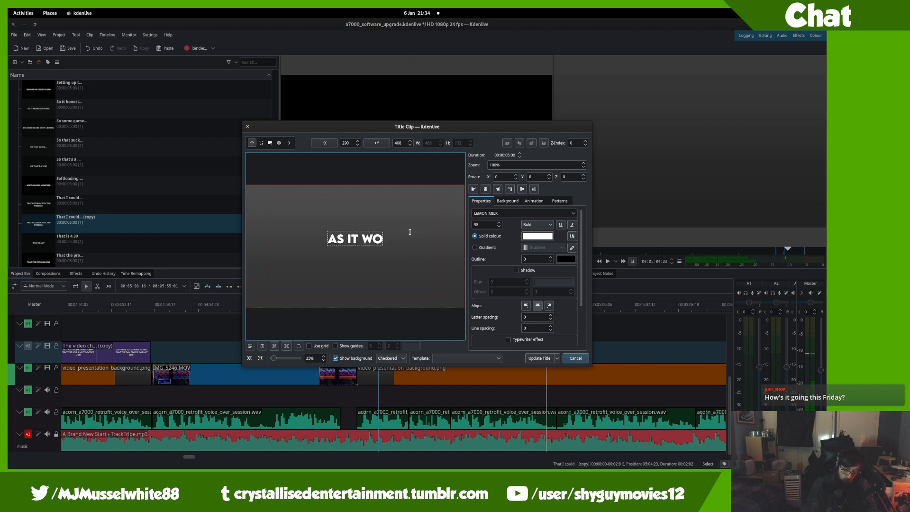
text(ULD'VE BEEN)
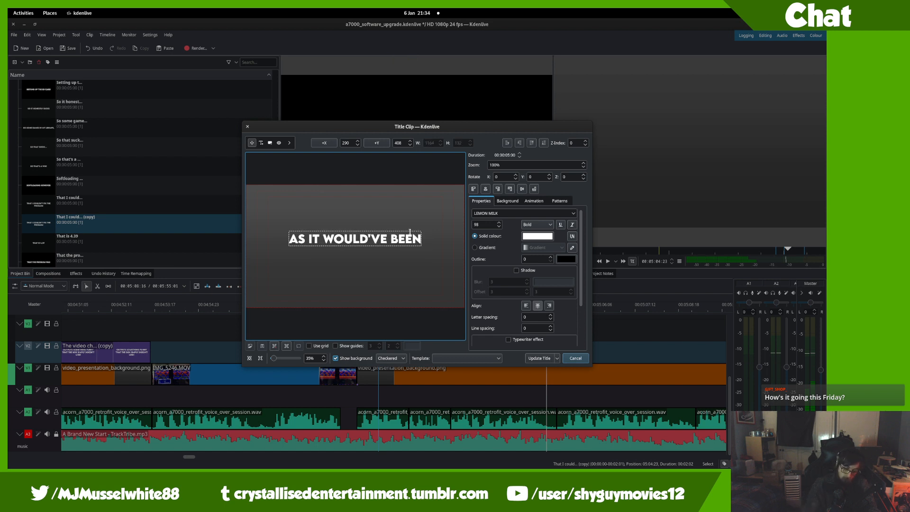
text( A GREAT)
key(Return)
text(CH)
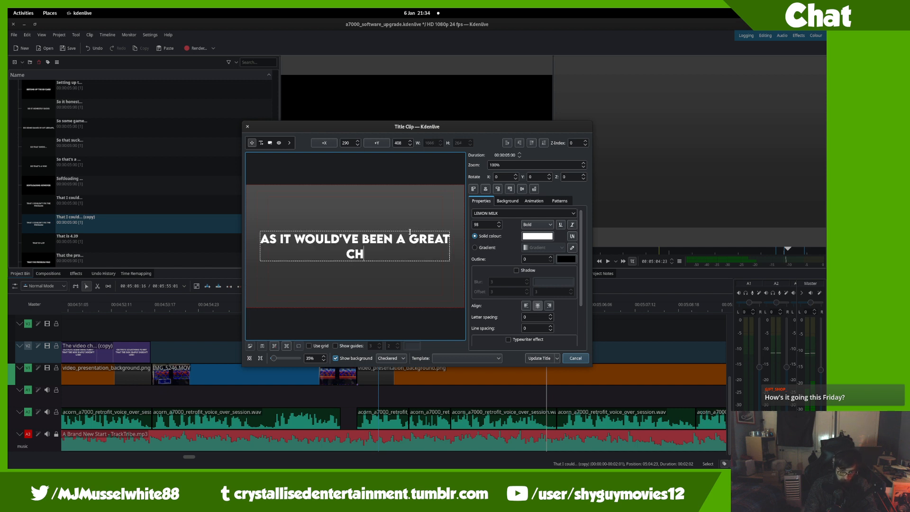
text(EAP SOLUTION)
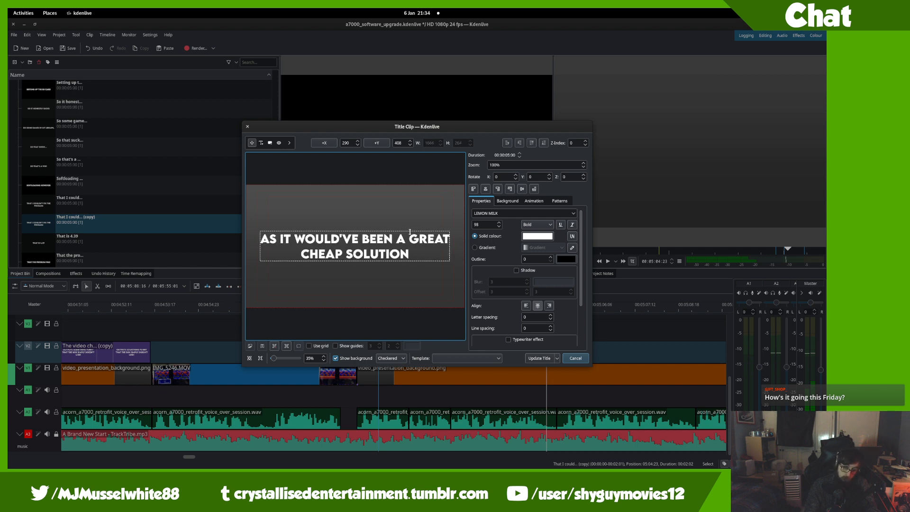
text( OTHERWISE.)
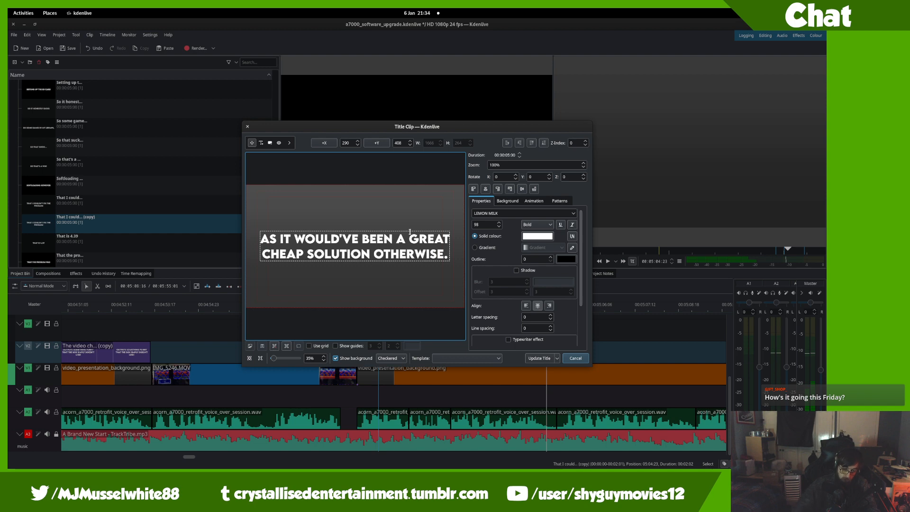
click(541, 358)
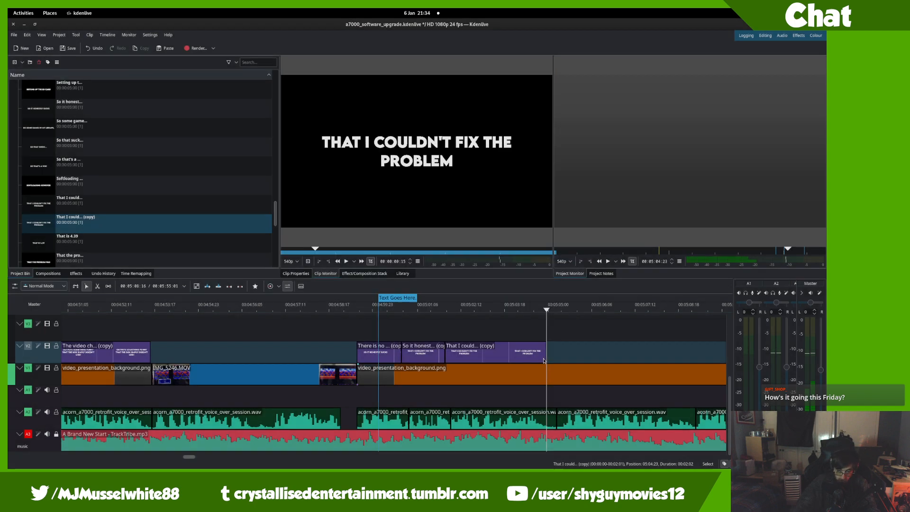
- Play back the timeline from about 05:00:02 past the new caption to check the captions against the voice-over
click(382, 314)
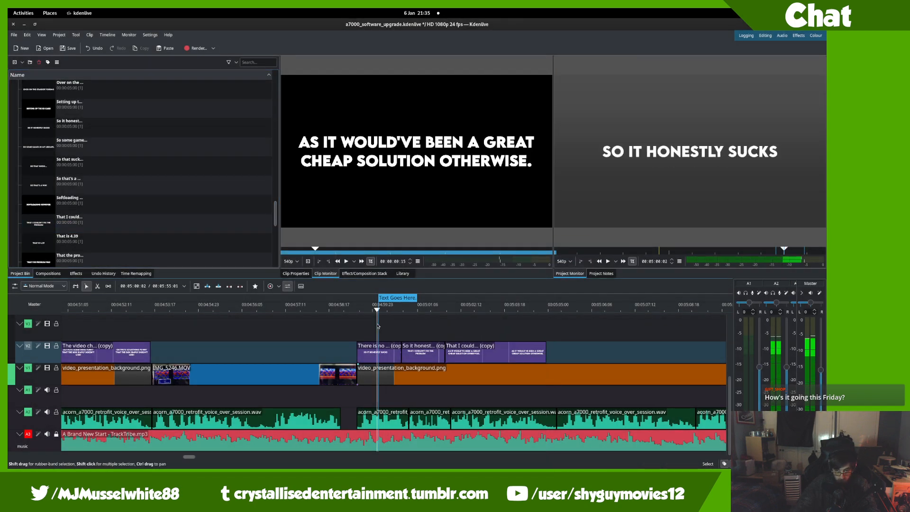
key(space)
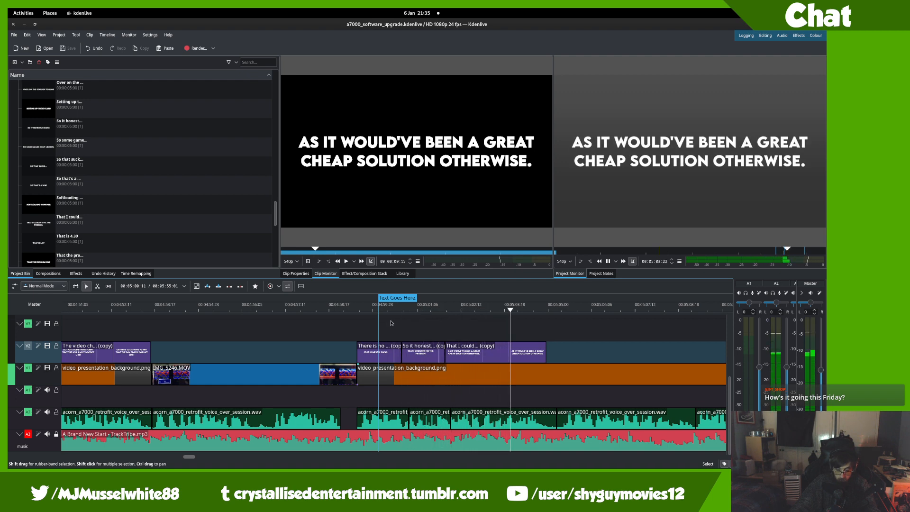
scroll(526, 356, down, 5)
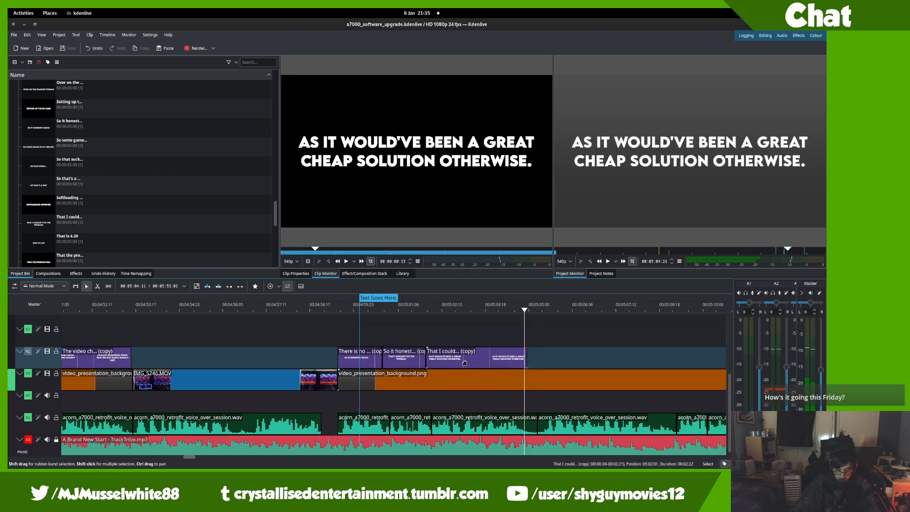
scroll(115, 214, up, 11)
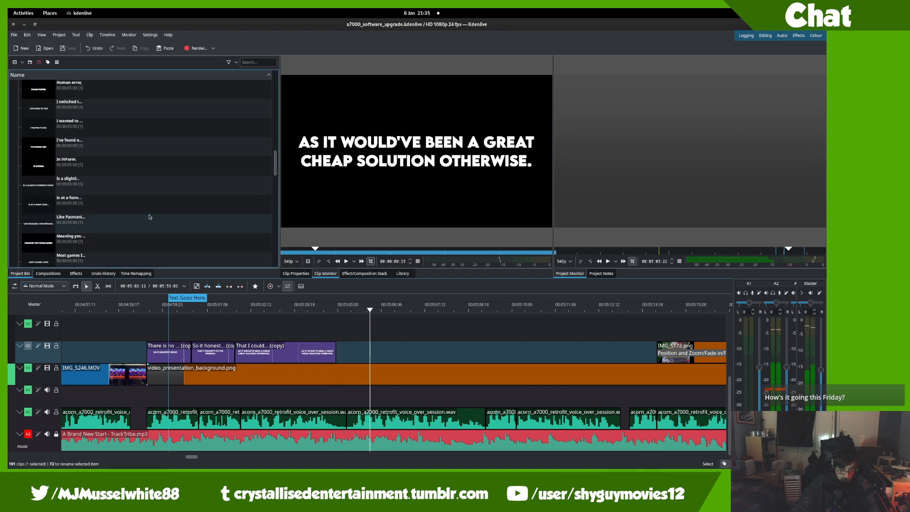
drag(464, 344, 348, 350)
drag(358, 313, 388, 305)
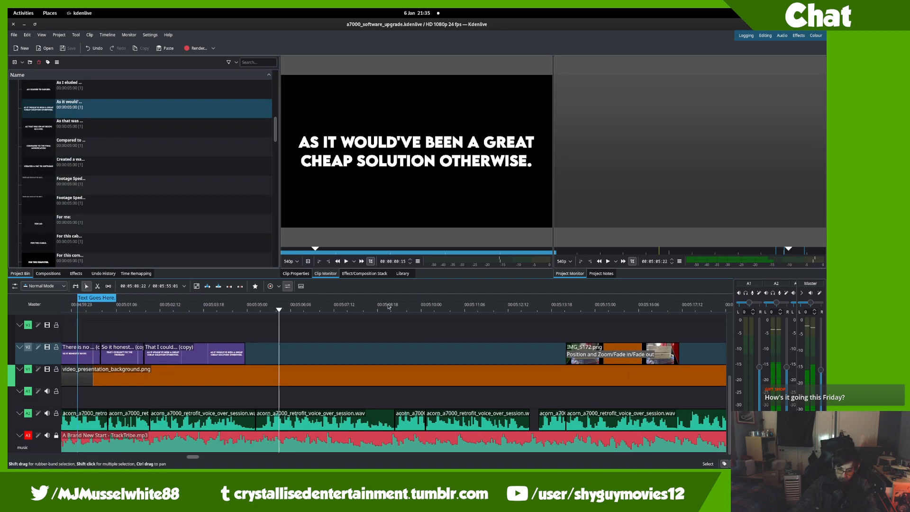
click(408, 341)
key(space)
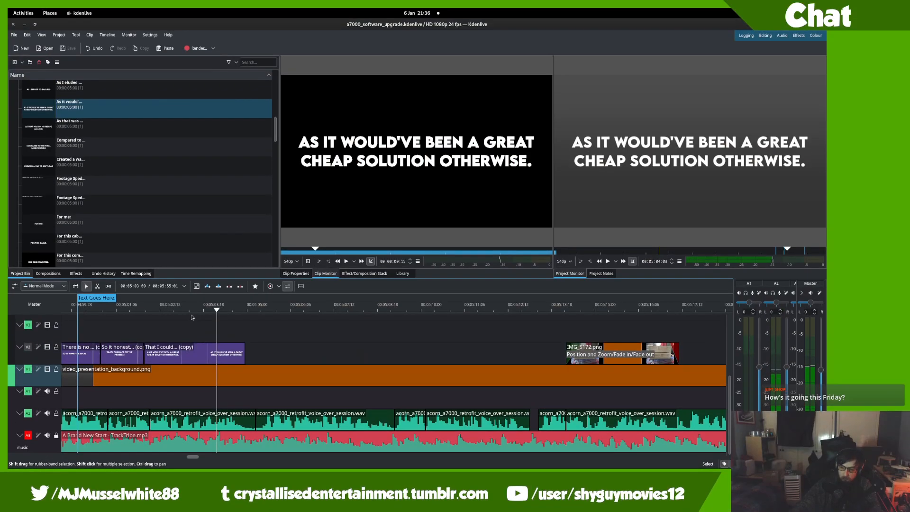
click(174, 316)
key(space)
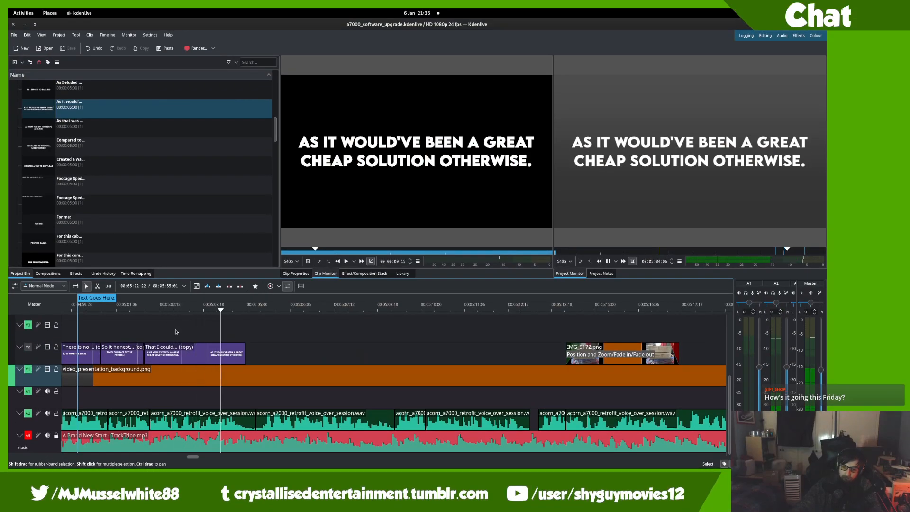
key(space)
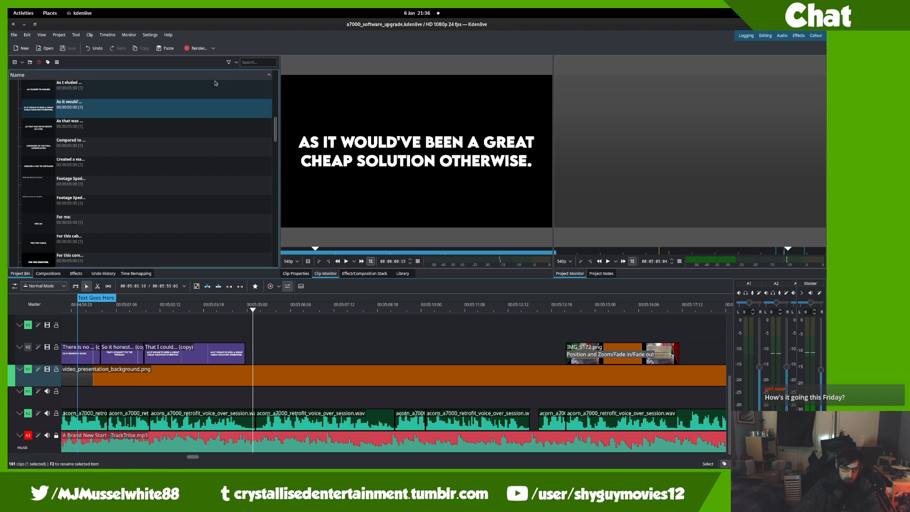
- Duplicate the "As it would'..." title and place the copy on V2 at 05:05:11, after the existing caption
right_click(209, 110)
click(218, 137)
drag(211, 129, 293, 364)
key(ctrl+z)
- Play back the voice-over, cut the "As it would'..." copy at 05:06:00 and delete the remainder
key(space)
key(space)
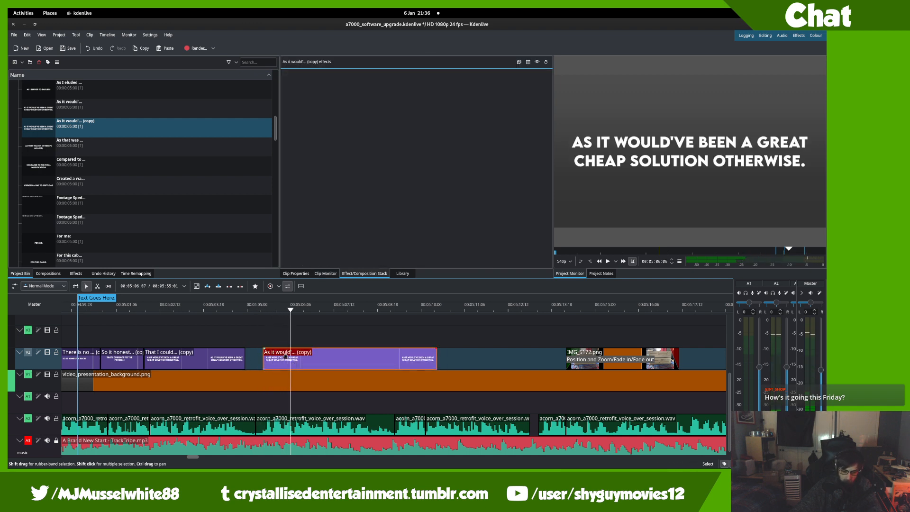
click(270, 335)
key(space)
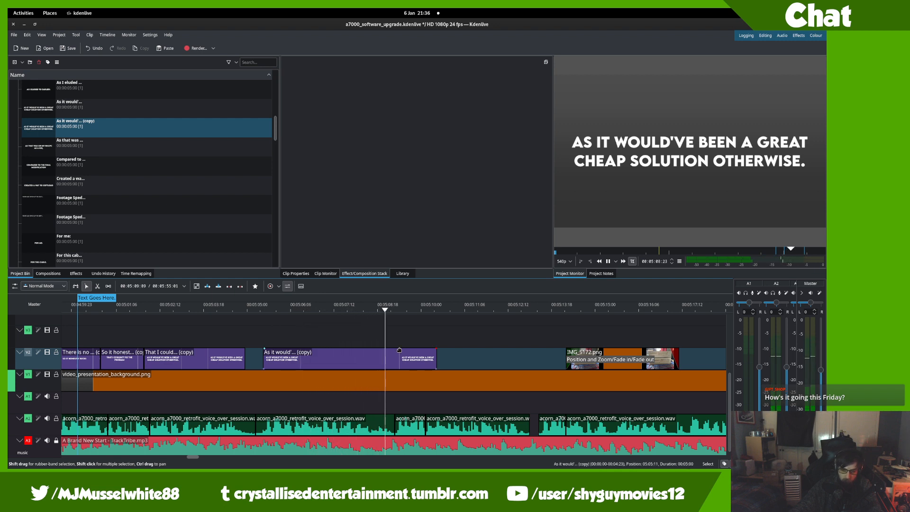
click(261, 332)
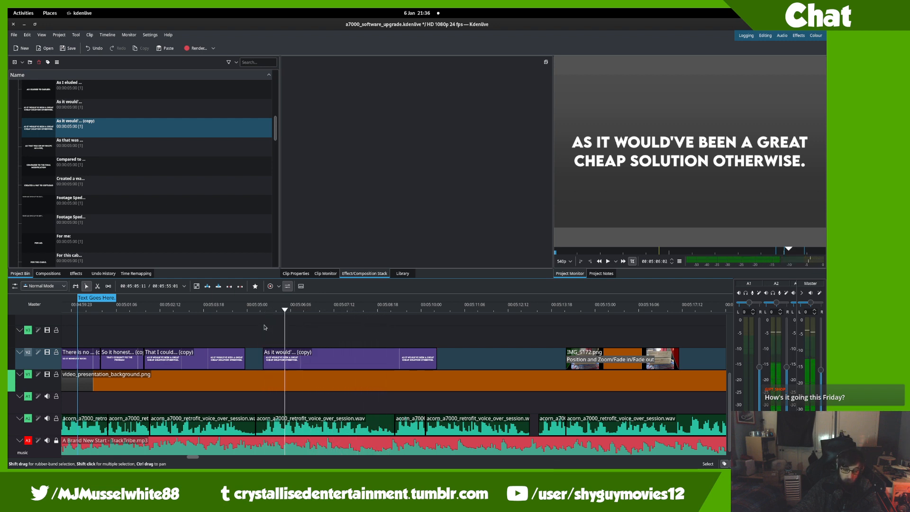
click(264, 327)
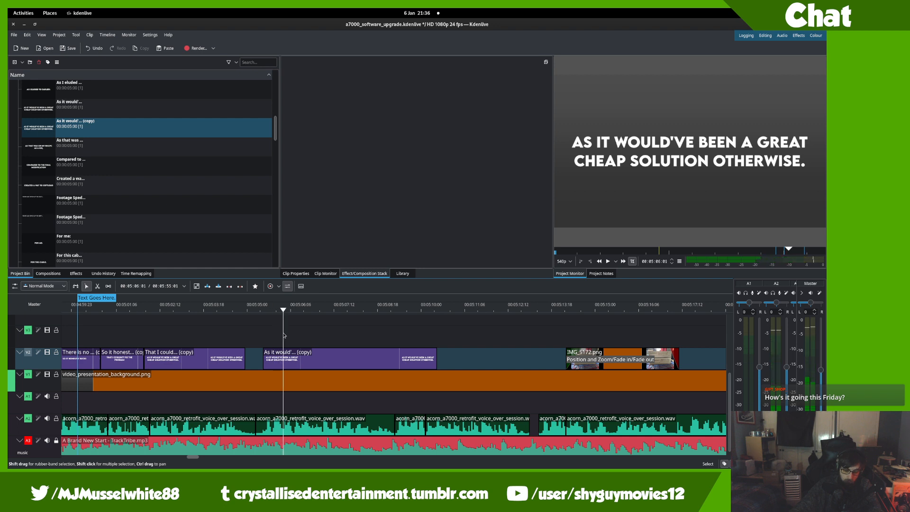
key(x)
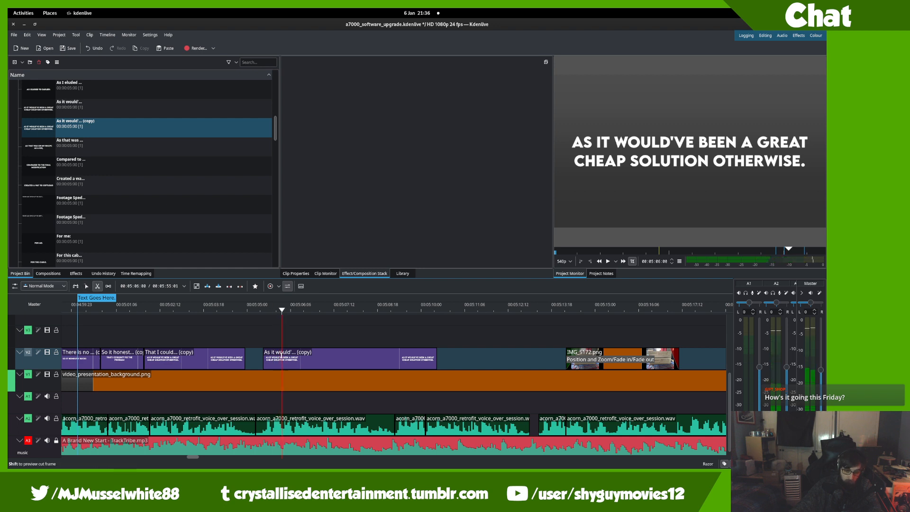
click(282, 360)
key(s)
click(301, 361)
key(Delete)
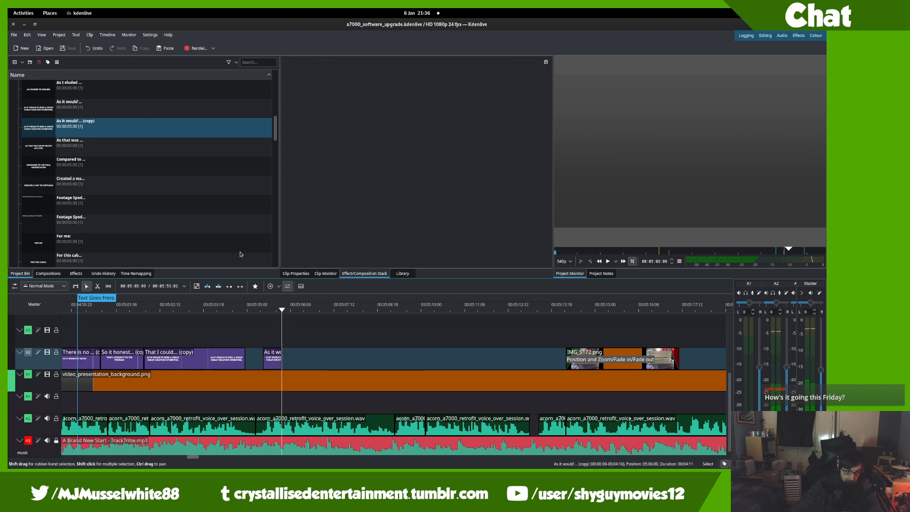
- Replace the text of the "As it would'..." copy with "OFCOURSE,"
double_click(155, 137)
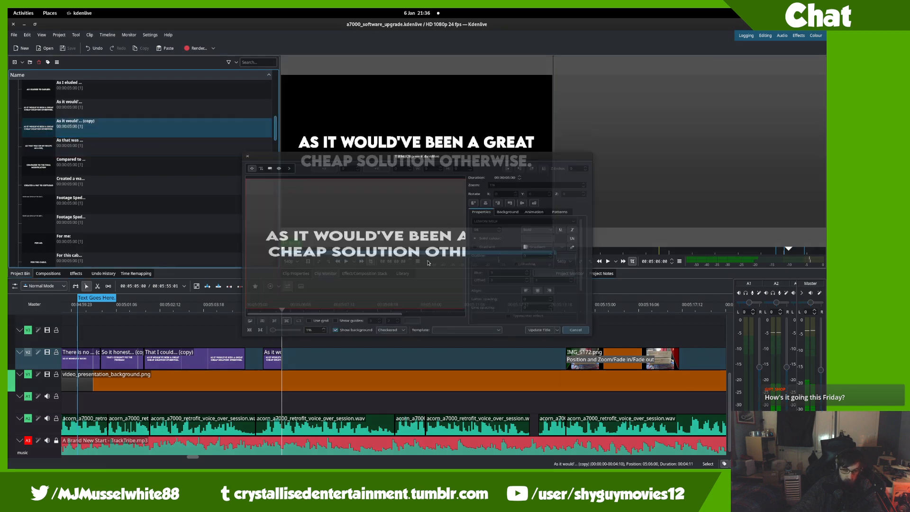
text(OF)
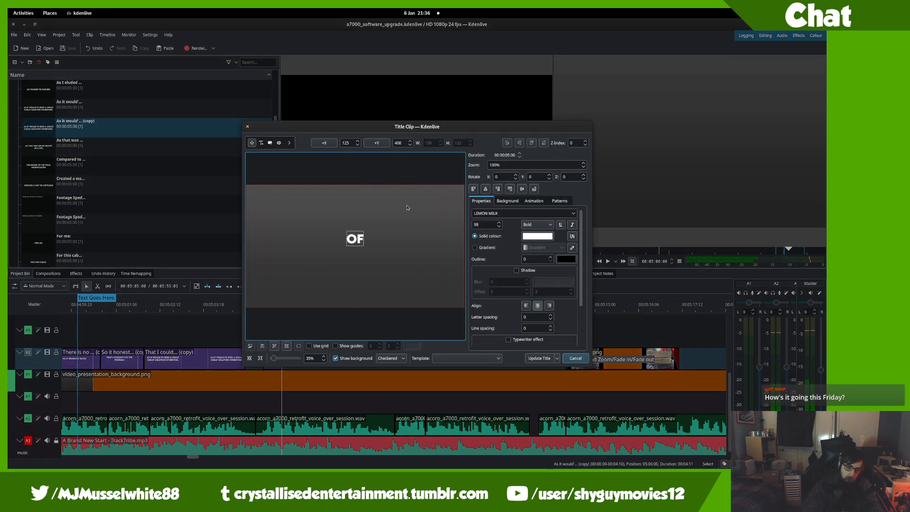
text(COURSE,)
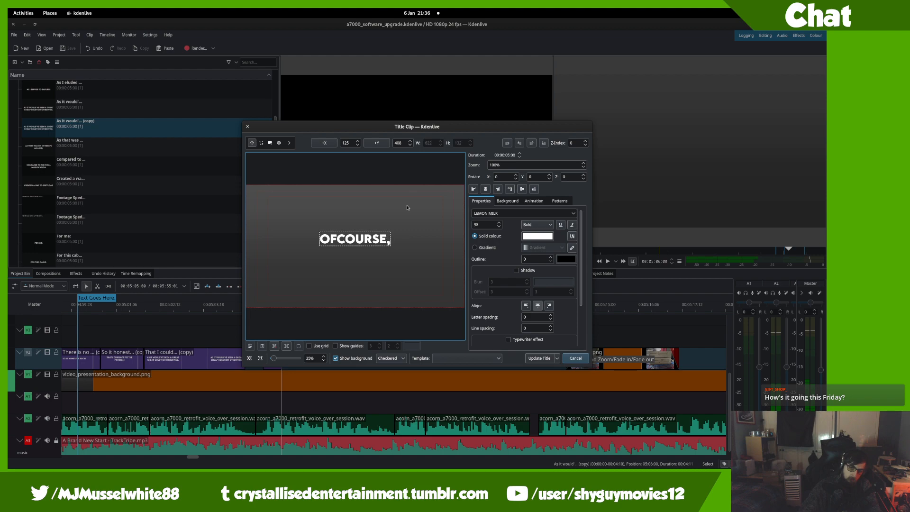
- Switch to Firefox, look up the spelling of "ofcourse" on Google, and return to the title in Kdenlive
key(ctrl+alt+Left)
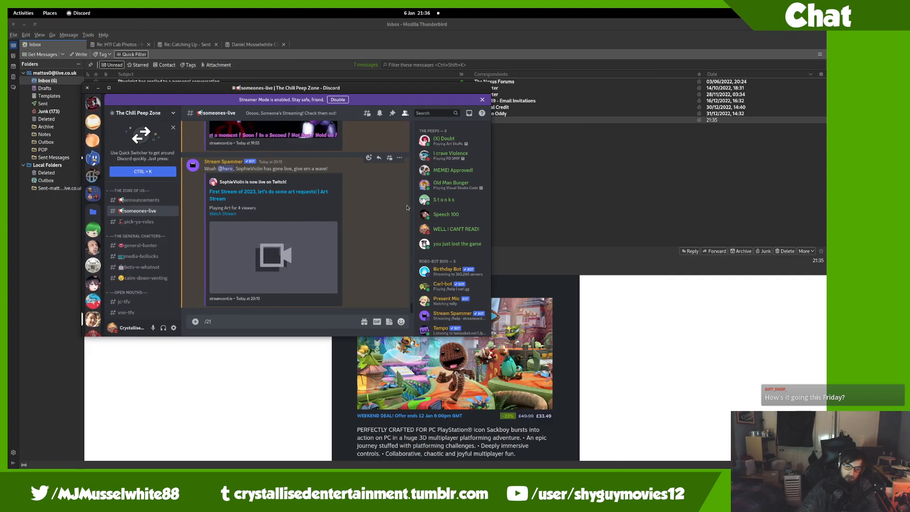
key(super)
click(573, 308)
key(ctrl+t)
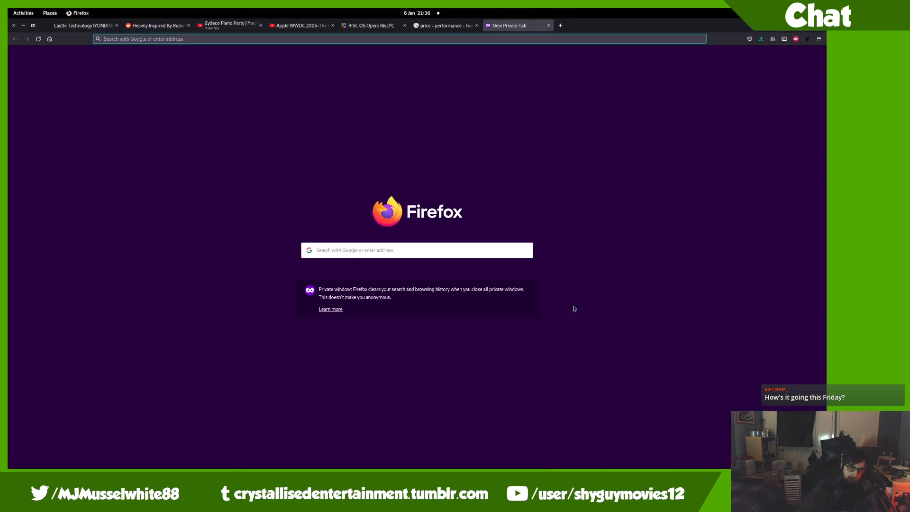
text(ofcourse)
key(Return)
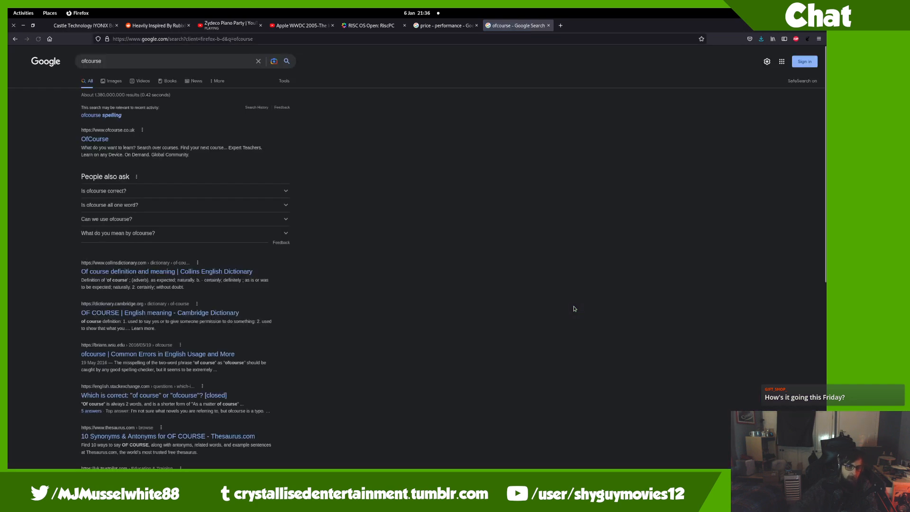
click(160, 189)
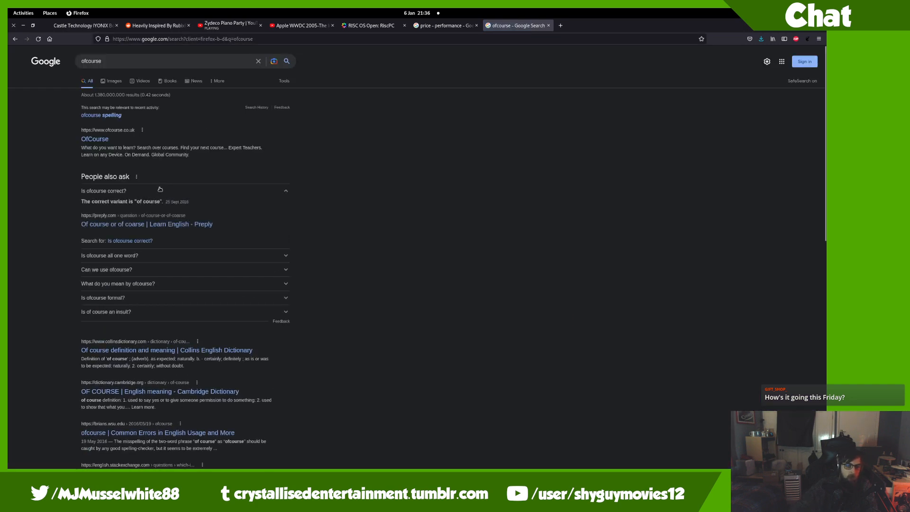
click(161, 189)
key(ctrl+w)
key(ctrl+alt+Right)
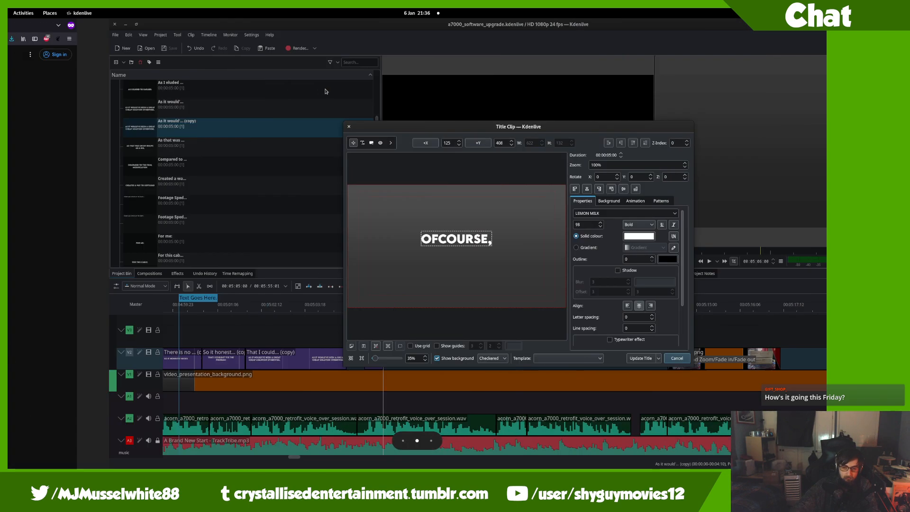
- Correct the caption text to "OF COURSE,", centre it vertically in the frame and update the title
double_click(336, 243)
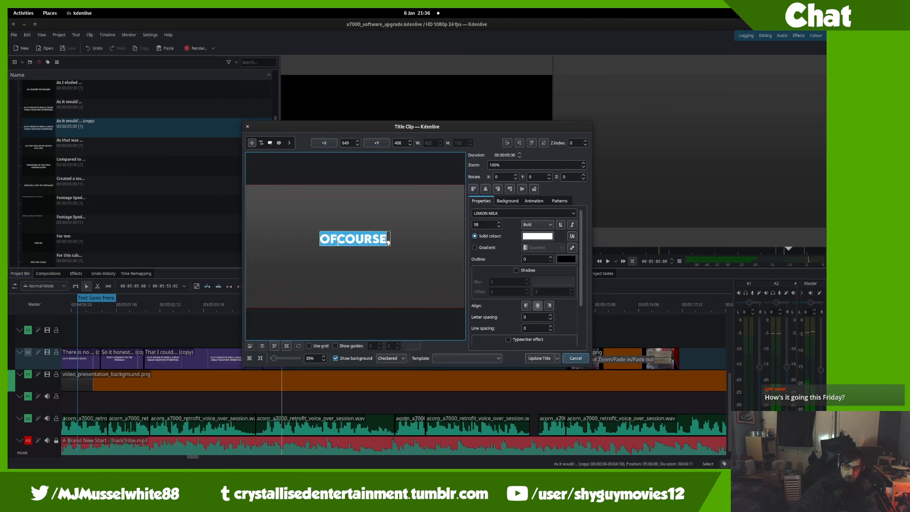
click(337, 243)
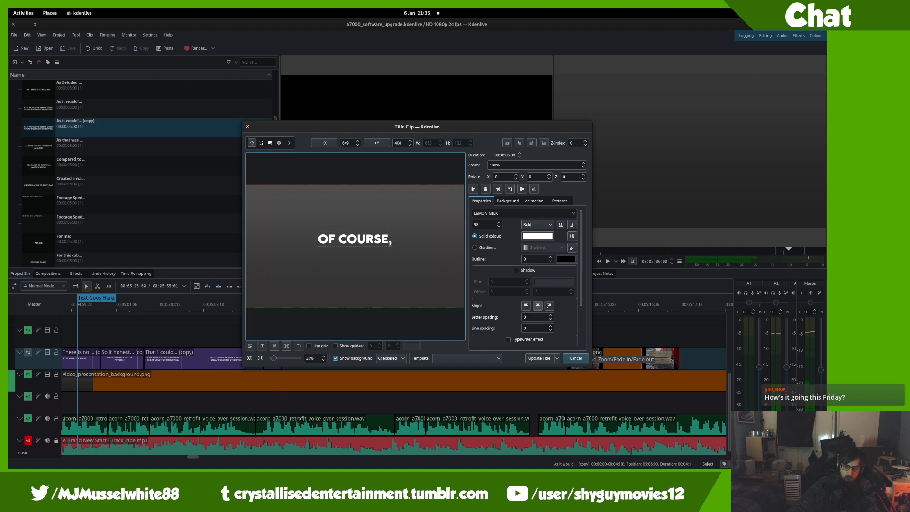
click(381, 276)
click(364, 239)
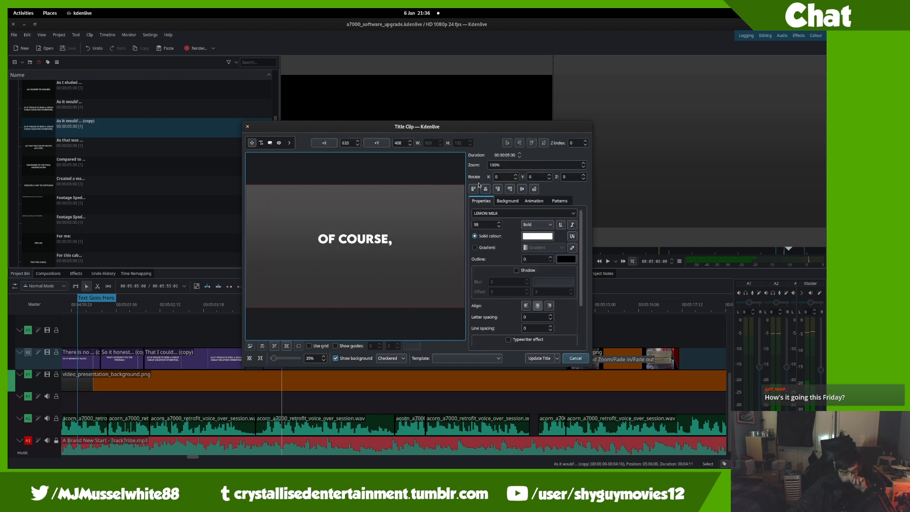
click(425, 217)
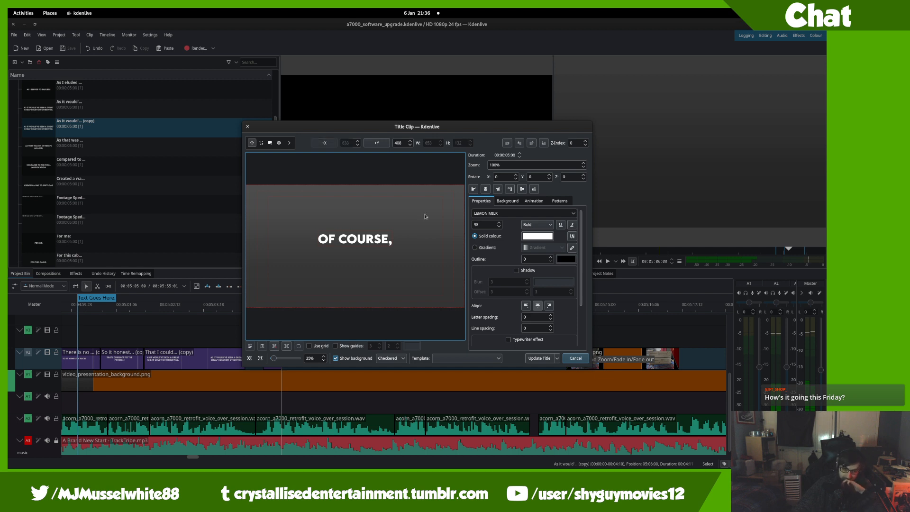
click(368, 241)
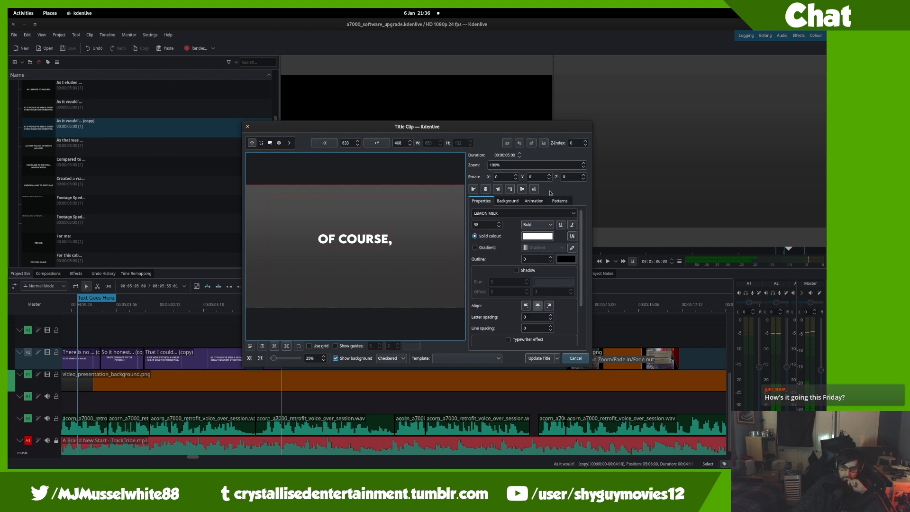
click(521, 189)
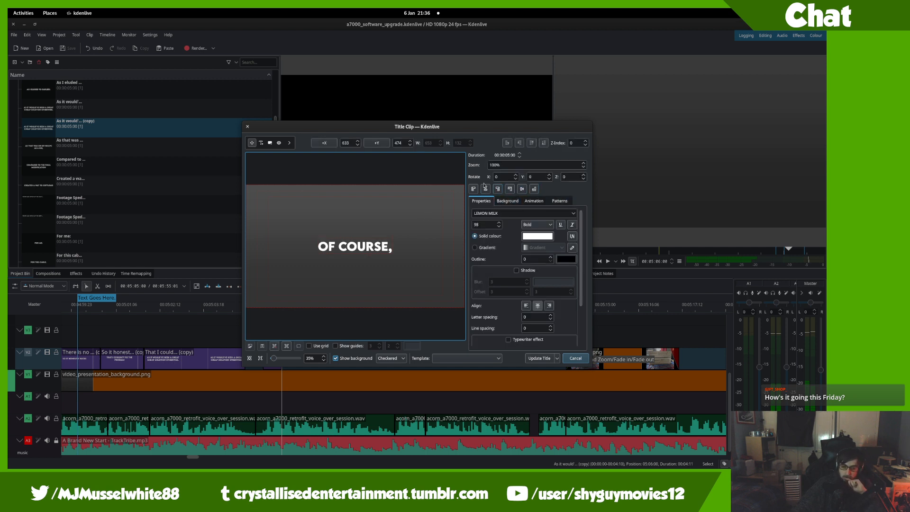
click(538, 358)
- Duplicate the "Of course," title and place the copy on V2 at 05:06:00, right after the existing caption
scroll(180, 143, down, 2)
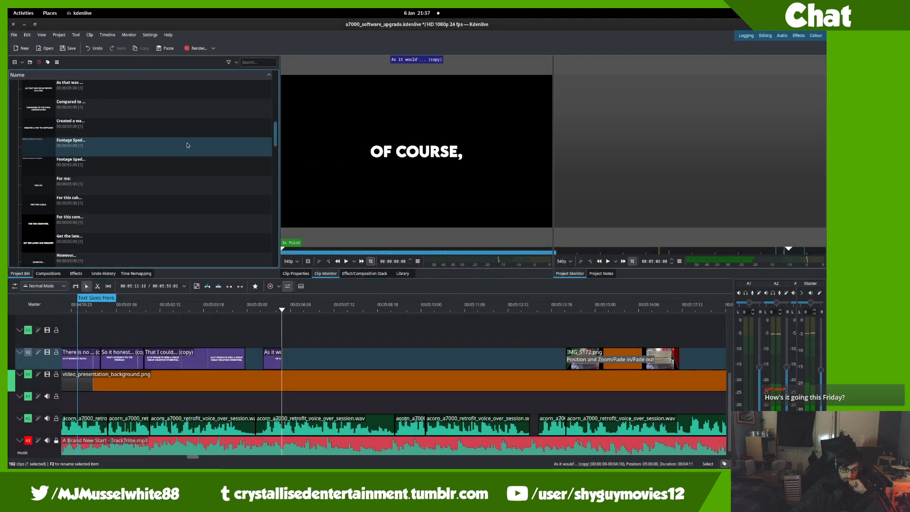
scroll(186, 144, down, 5)
right_click(173, 179)
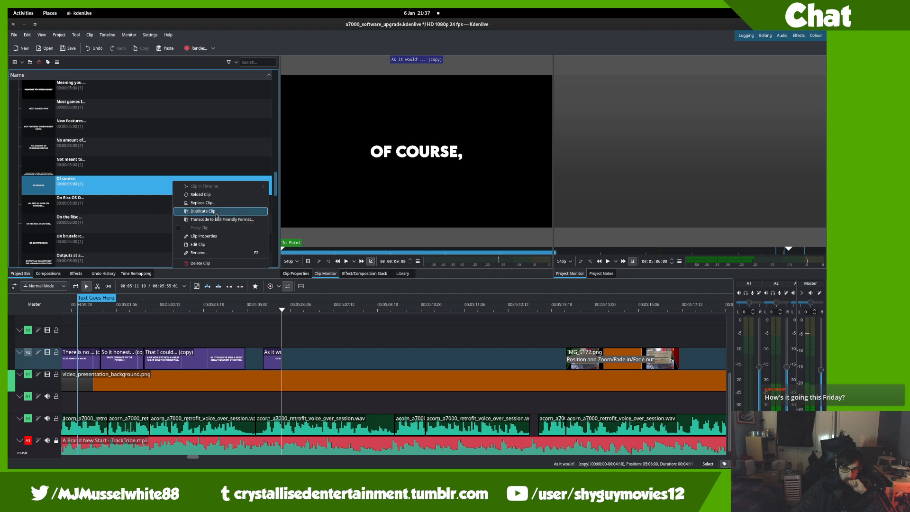
click(217, 211)
drag(210, 198, 195, 330)
- Play back the voice-over, cut the "Of course," copy at 05:09:05 and delete the remainder
key(space)
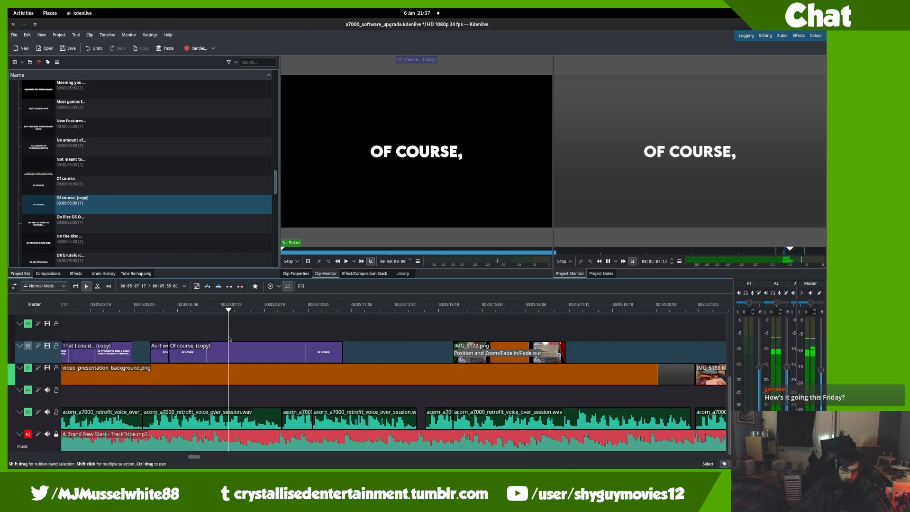
key(space)
key(x)
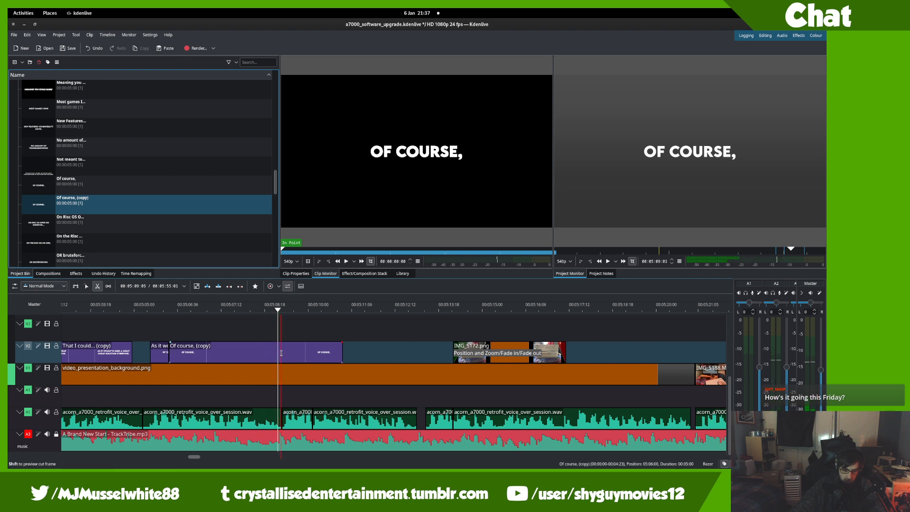
click(281, 353)
key(s)
click(293, 353)
key(Delete)
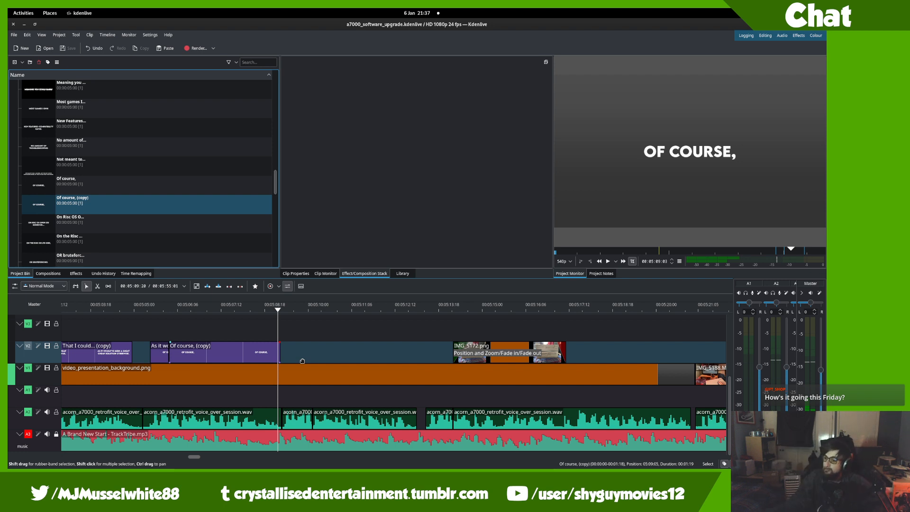
- Replace the "Of course," copy's text with "THIS IS GLOSSING OVER" / "THE DISTINCT LACK OF USB" on two lines, centre it vertically and update the title
double_click(142, 202)
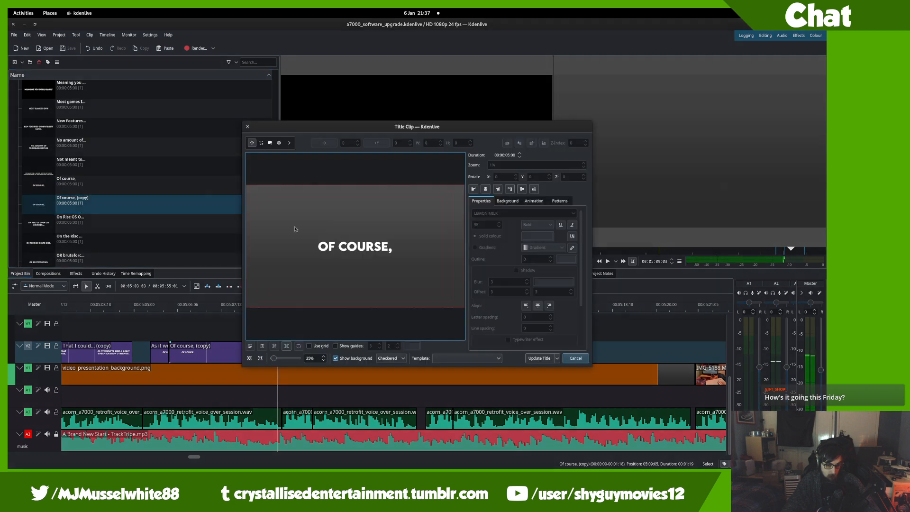
double_click(343, 244)
key(ctrl+a)
text(THIS)
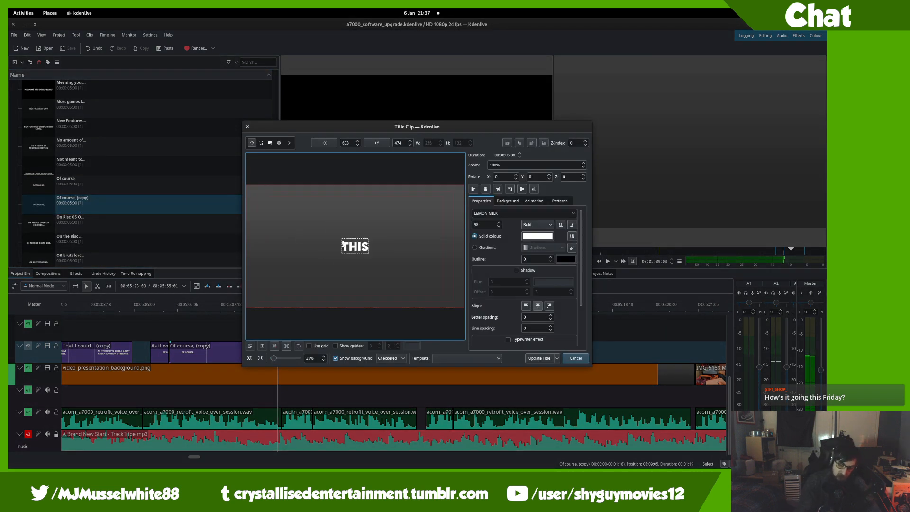
text( IS GLOSSING OV)
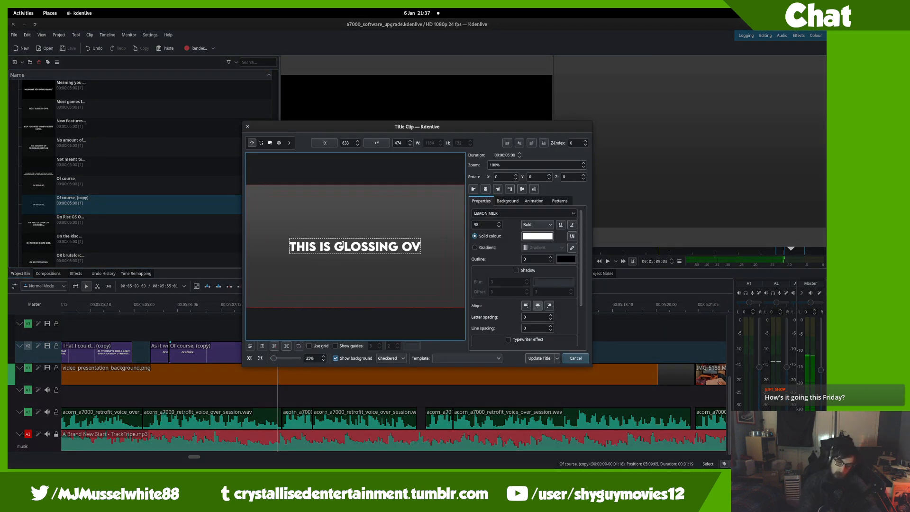
text(ER)
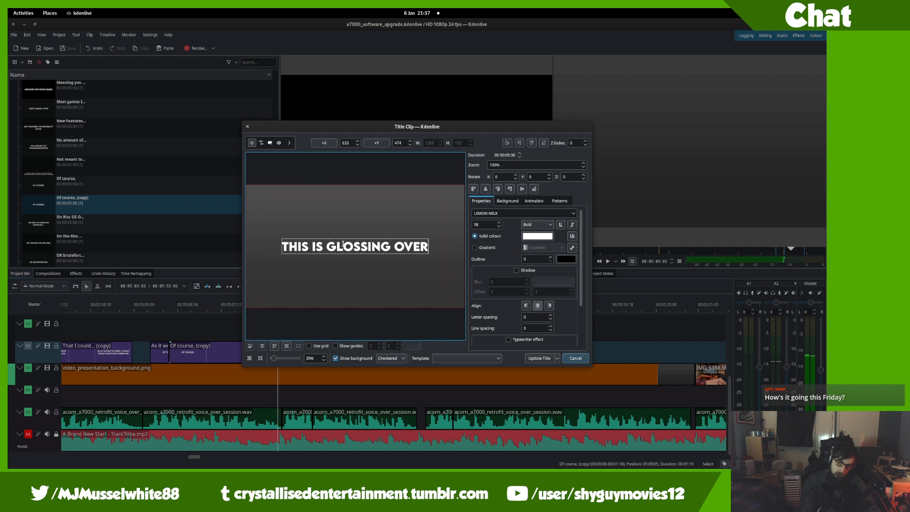
text(THE DIS)
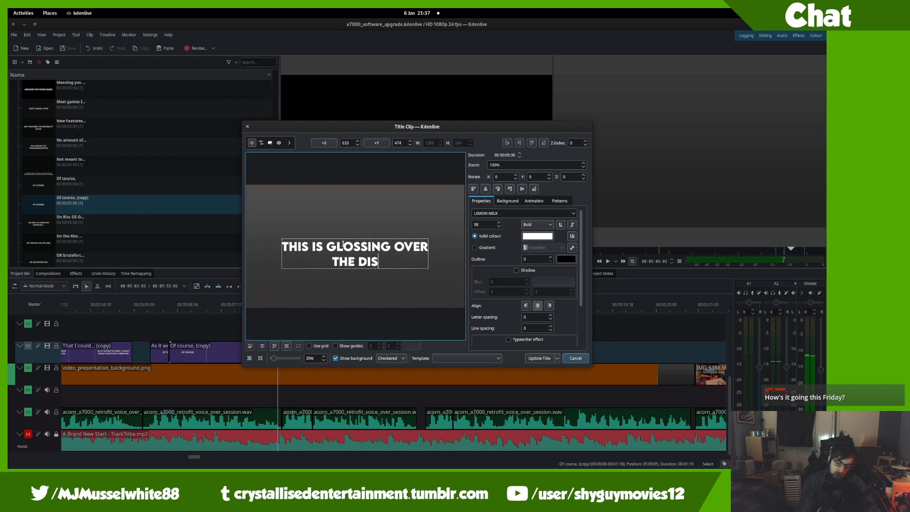
text(TINCT LACK OF USB)
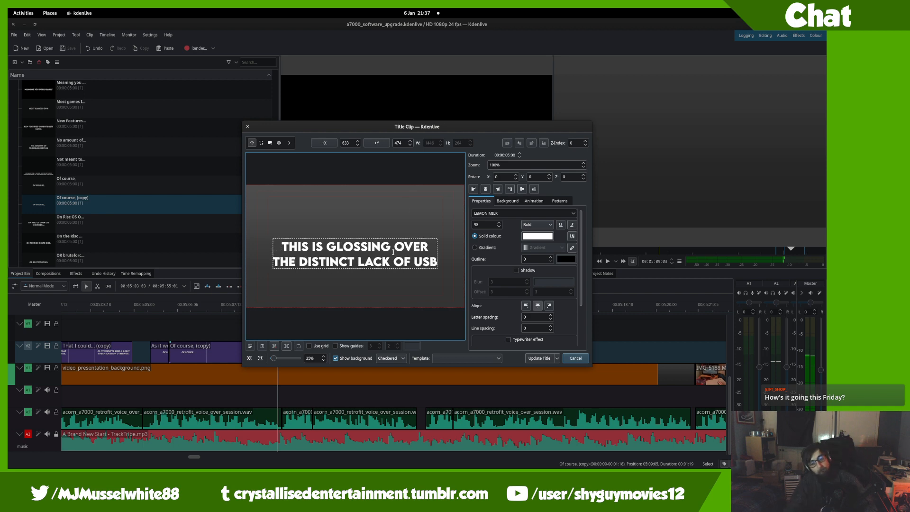
click(423, 235)
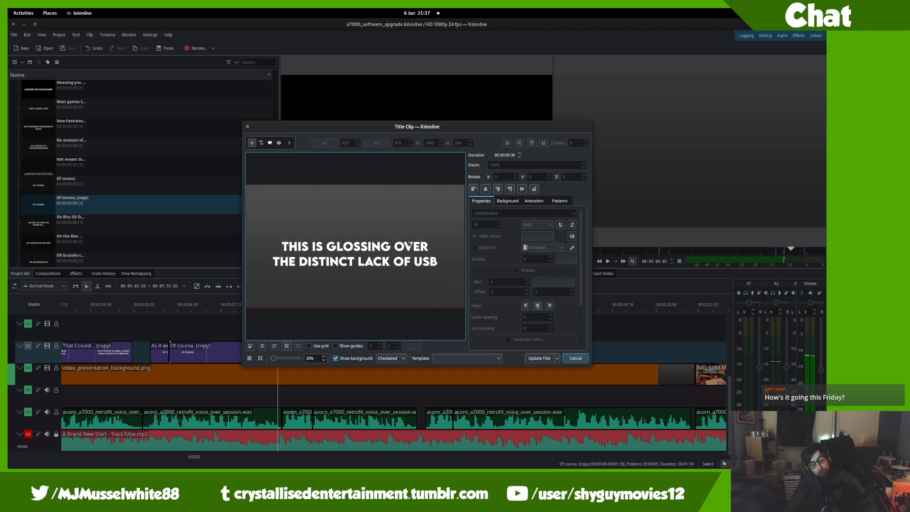
click(522, 189)
click(537, 358)
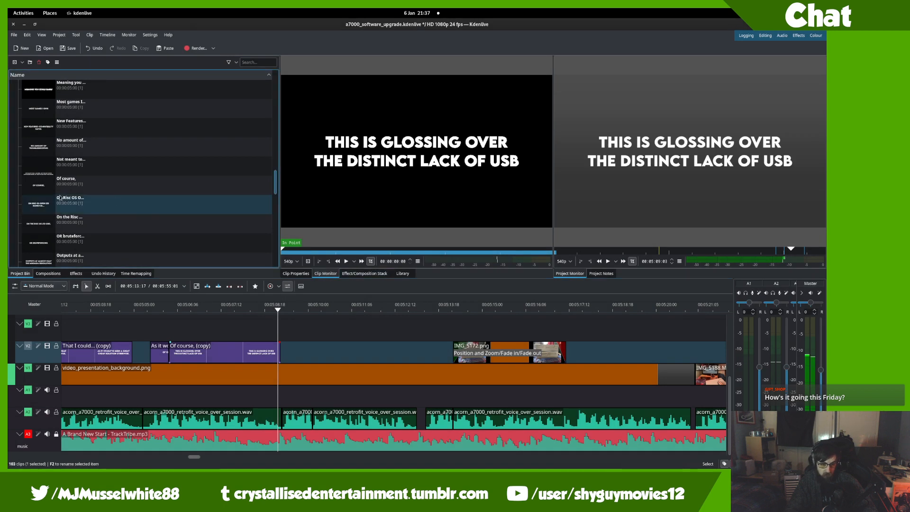
- Find the phrase's end in the voice-over, trim the "THIS IS GLOSSING OVER" caption to end at 05:08:04 and save the project
drag(249, 319, 245, 338)
scroll(206, 412, up, 5)
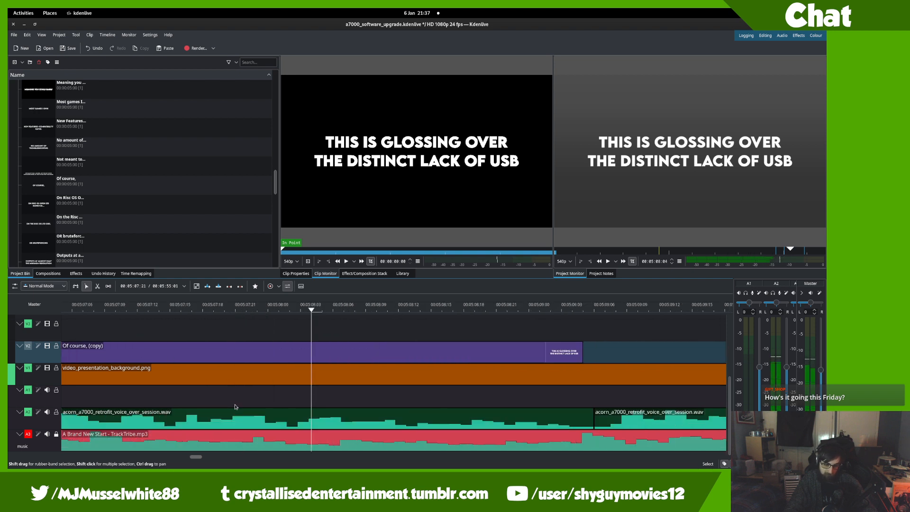
key(Right)
key(Right)
key(Left)
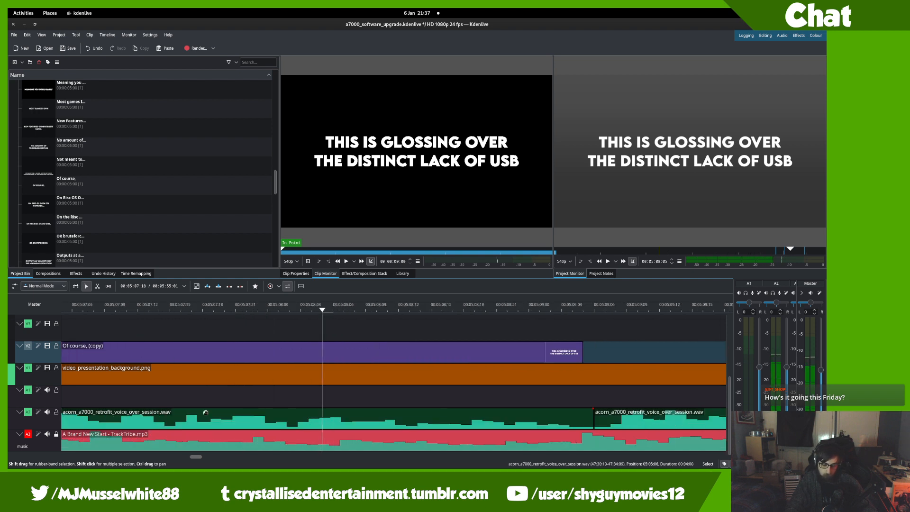
key(Left)
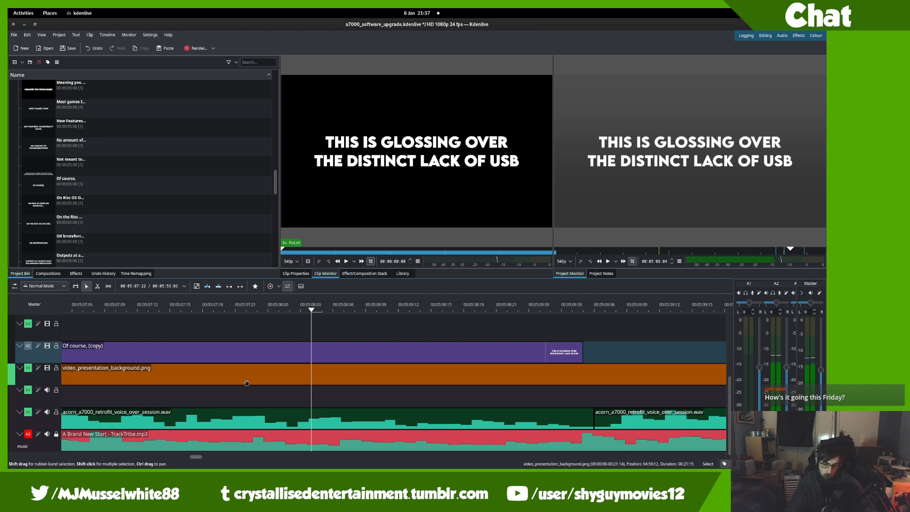
click(580, 355)
drag(579, 355, 311, 357)
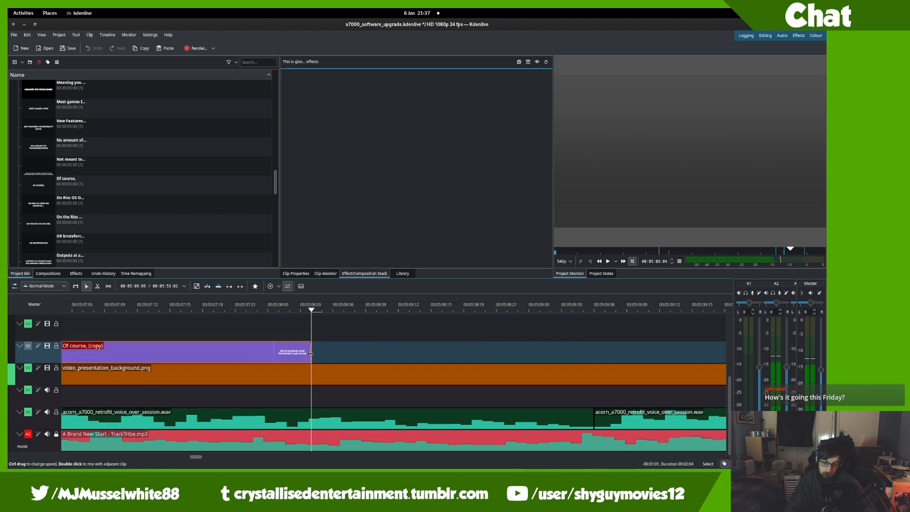
scroll(320, 357, down, 2)
scroll(320, 357, down, 3)
key(ctrl+s)
- Duplicate the "This is glos..." title and place the copy on V2 at 05:08:04, directly after the original caption
scroll(109, 180, up, 3)
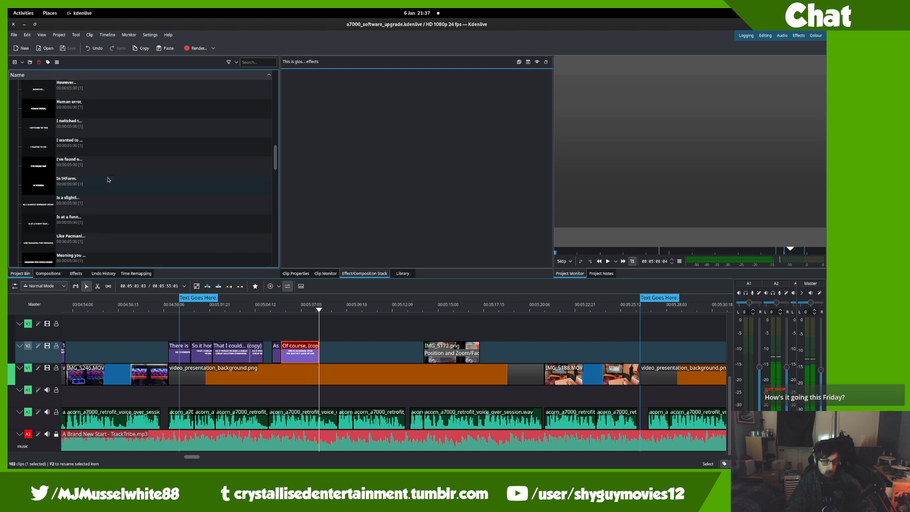
scroll(113, 180, down, 15)
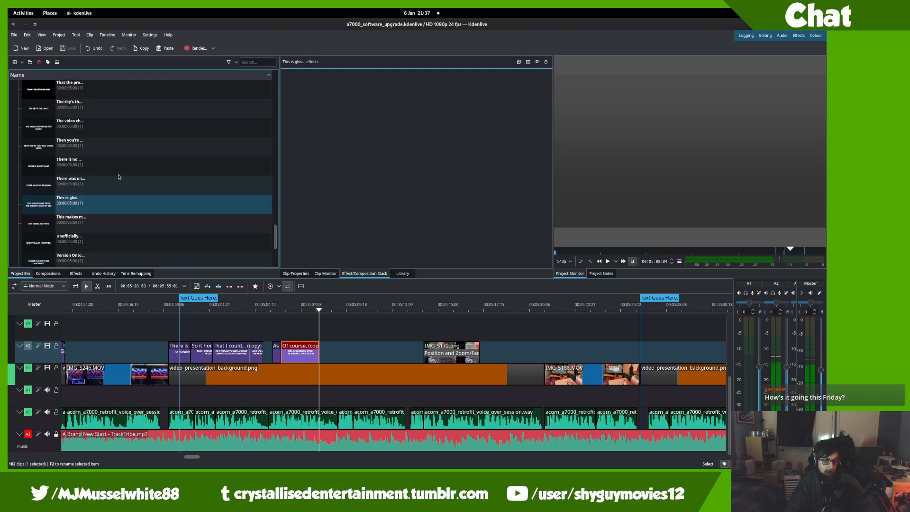
right_click(127, 209)
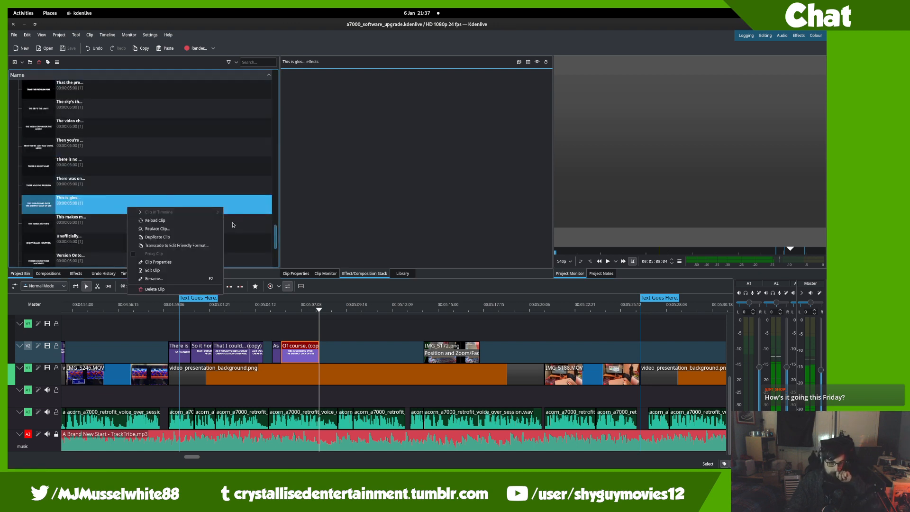
click(156, 237)
drag(183, 227, 316, 387)
click(317, 361)
- Play back the voice-over, cut the "This is glos..." copy at 05:09:04, delete the remainder and save the project
key(space)
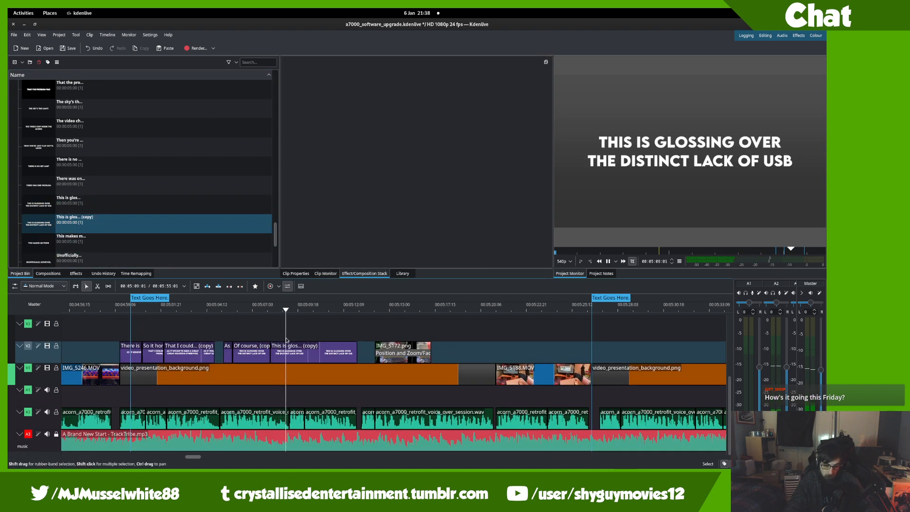
key(space)
key(x)
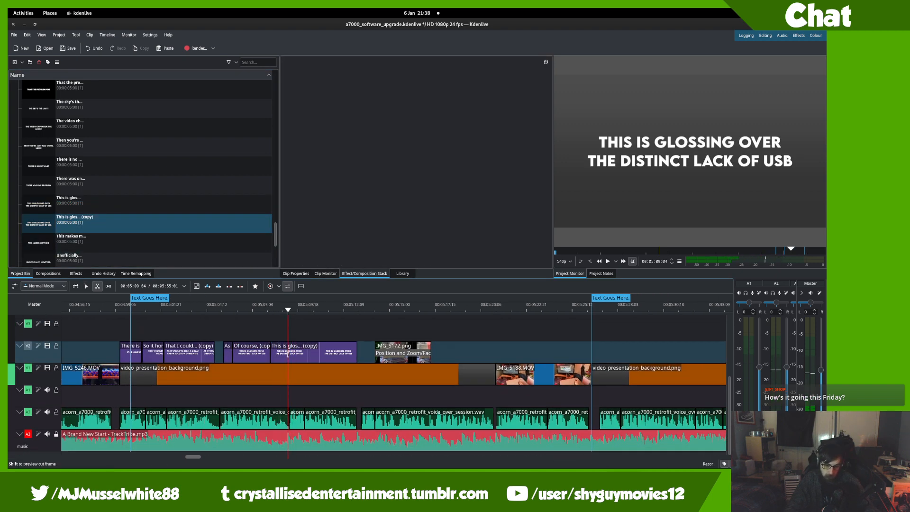
key(s)
click(295, 355)
key(Delete)
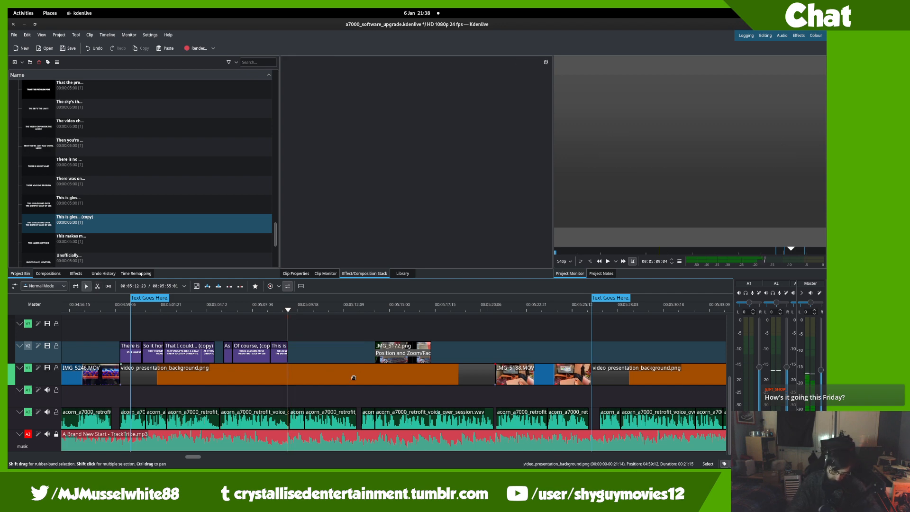
key(ctrl+s)
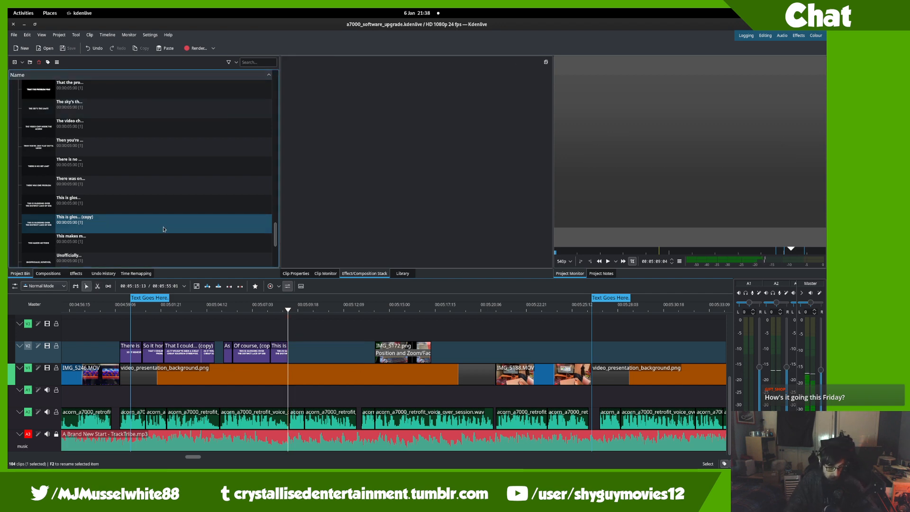
- Replace the "This is glos..." copy's text with "ON THESE MACHINES...", centre it horizontally and vertically, and update the title
click(163, 230)
double_click(163, 229)
click(335, 239)
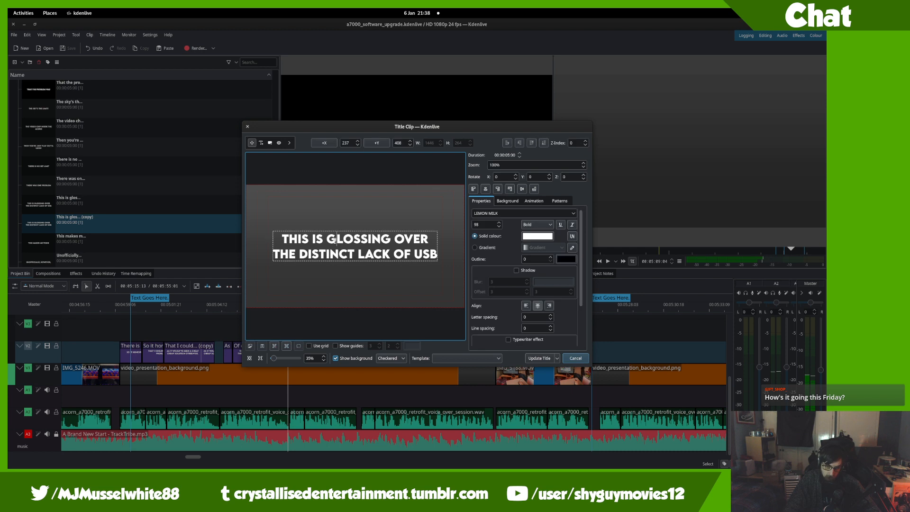
key(ctrl+a)
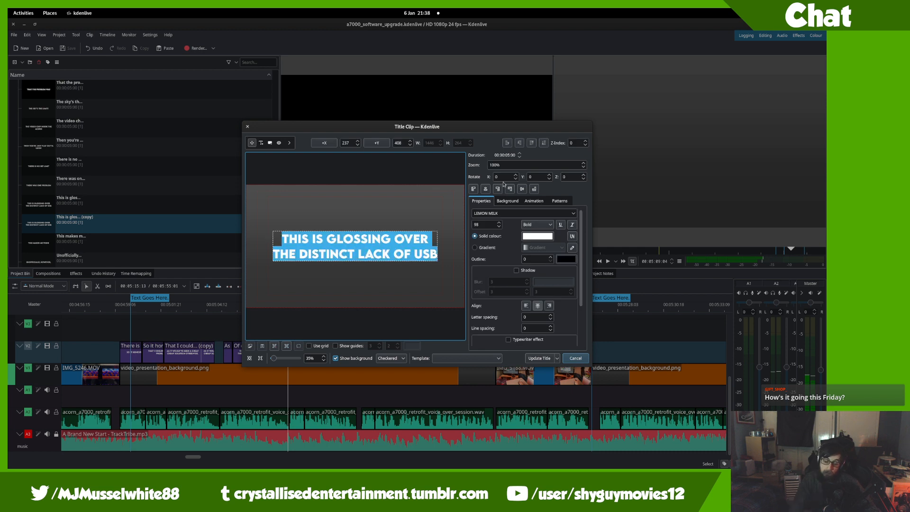
text(ON THESE MACHINES...)
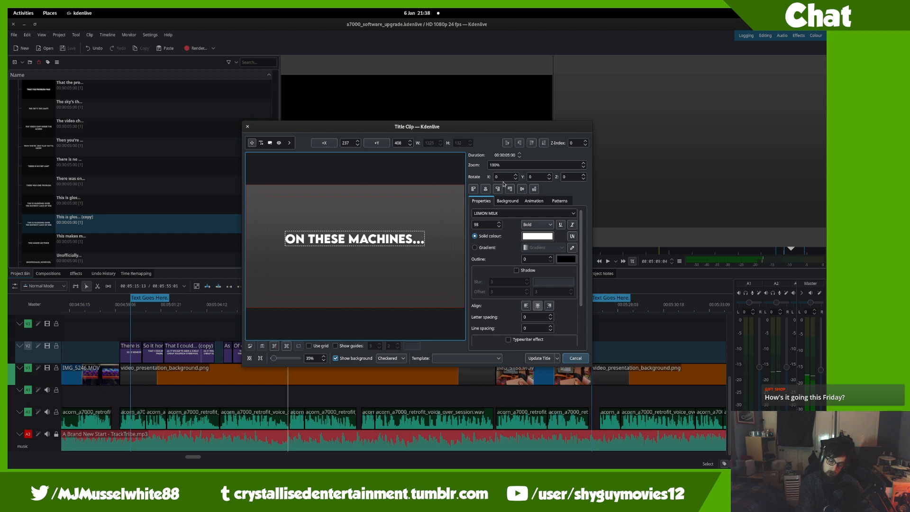
key(BackSpace)
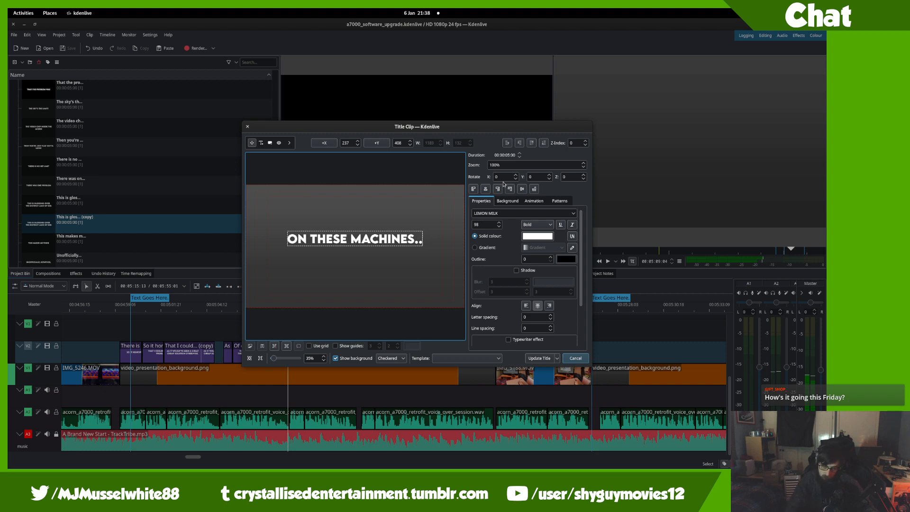
key(BackSpace)
text(..)
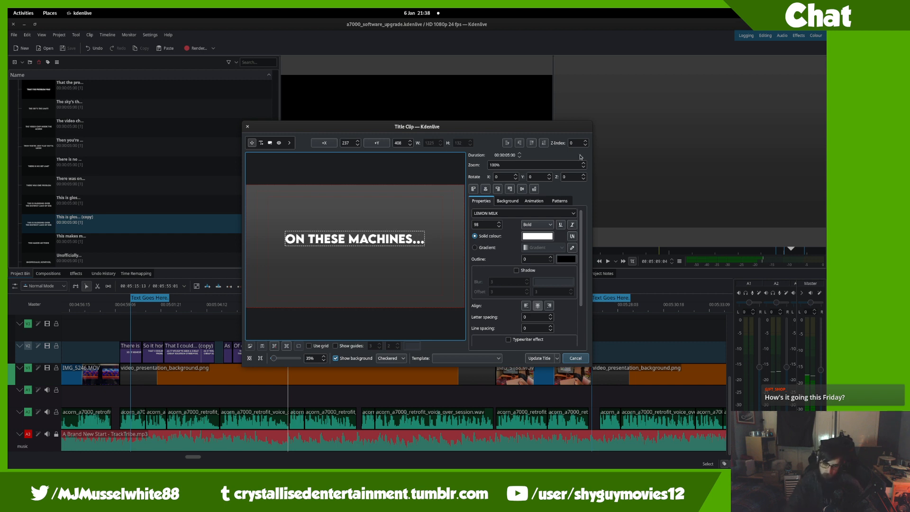
click(440, 207)
click(418, 241)
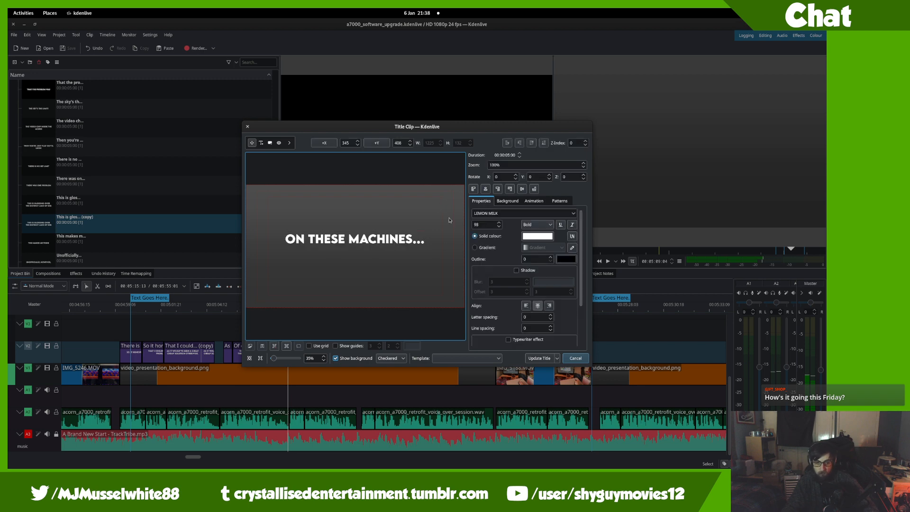
click(523, 189)
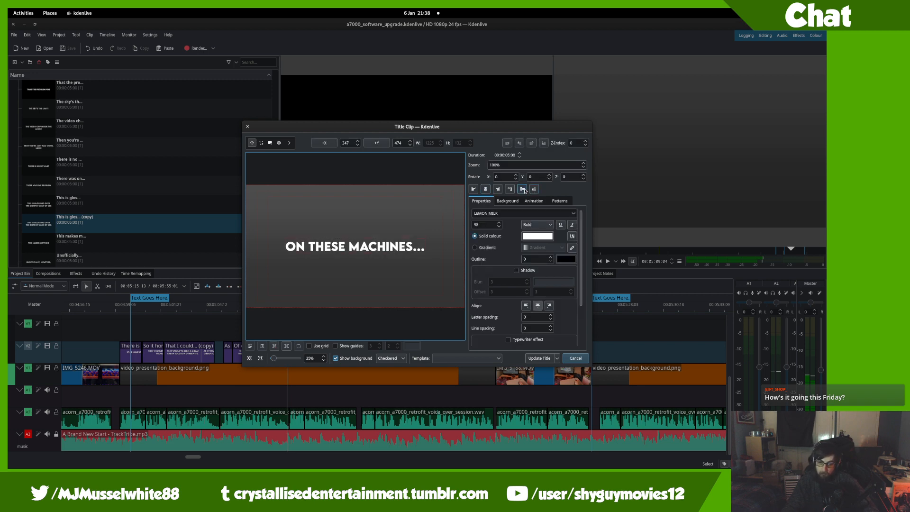
click(537, 358)
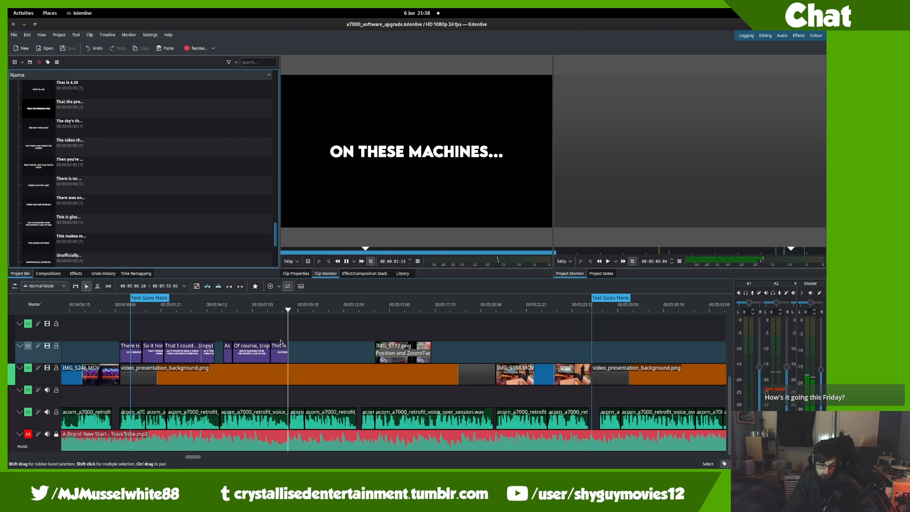
- Duplicate the "On these mac..." title and place the copy on V2 at 05:09:04, directly after the "This is glos..." caption
click(280, 328)
key(space)
key(space)
scroll(239, 213, up, 8)
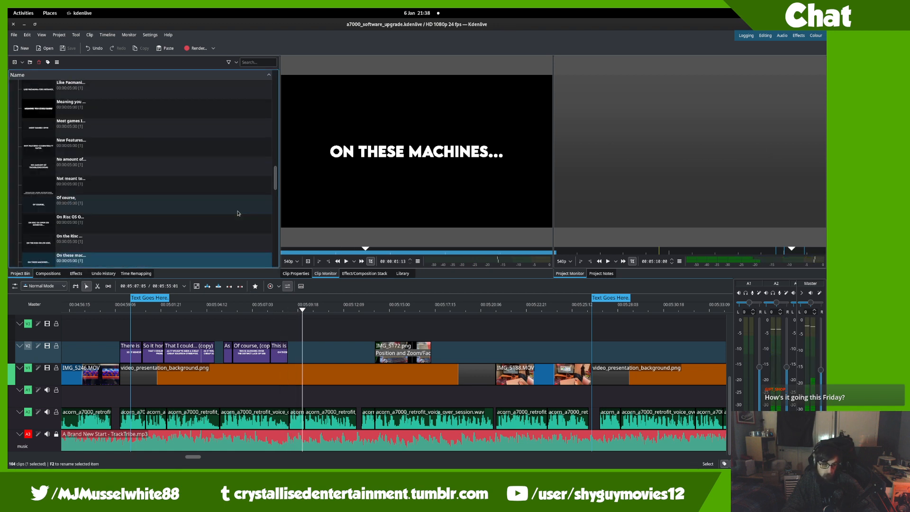
scroll(238, 213, down, 2)
right_click(196, 154)
click(196, 180)
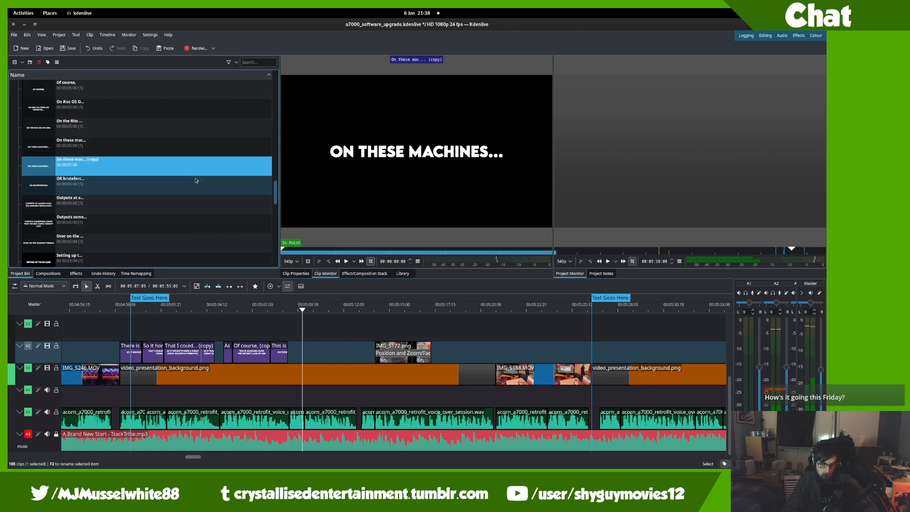
drag(197, 171, 290, 372)
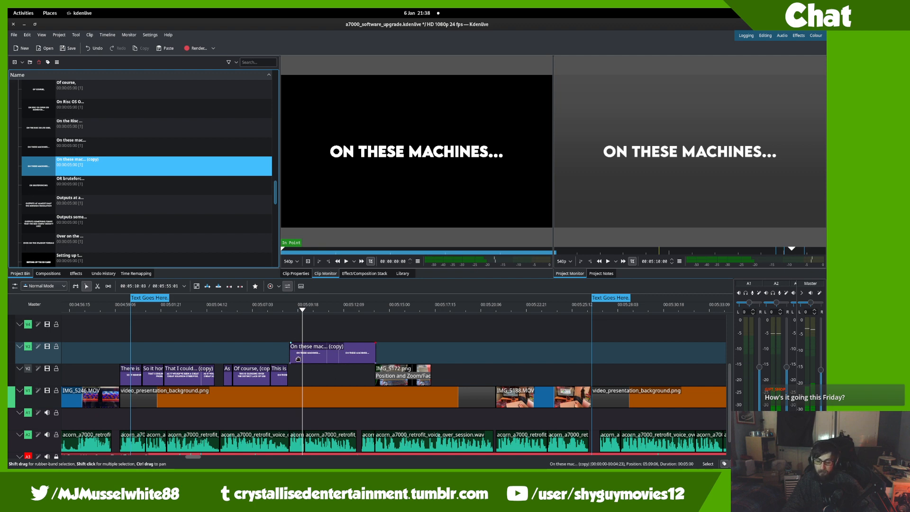
scroll(298, 359, up, 2)
drag(298, 359, 272, 368)
scroll(258, 354, up, 1)
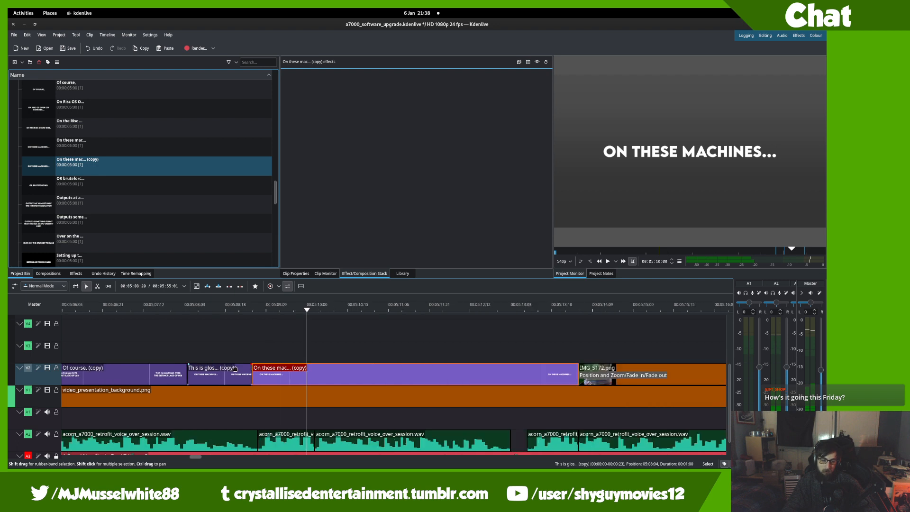
click(252, 346)
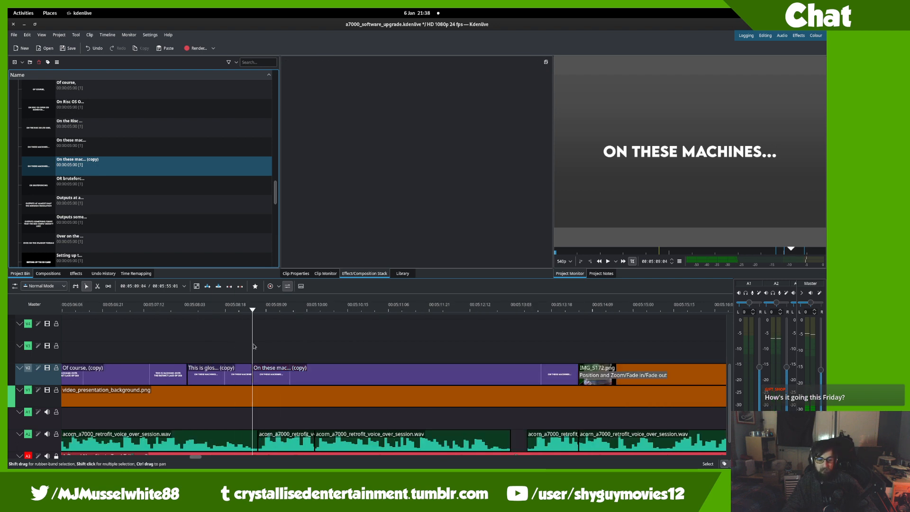
- Play back the voice-over from the IMG_5172.png clip through the IMG_5188.MOV footage to check which sections need captions
click(595, 348)
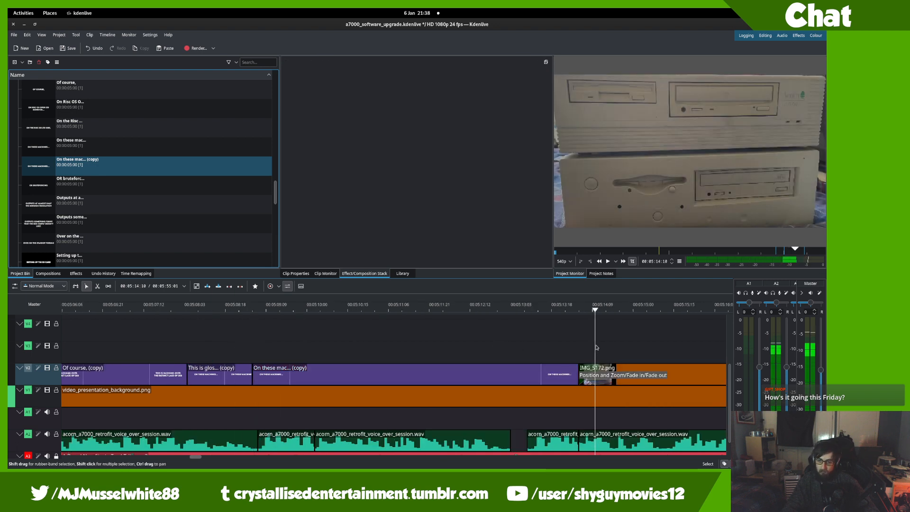
drag(615, 401, 129, 386)
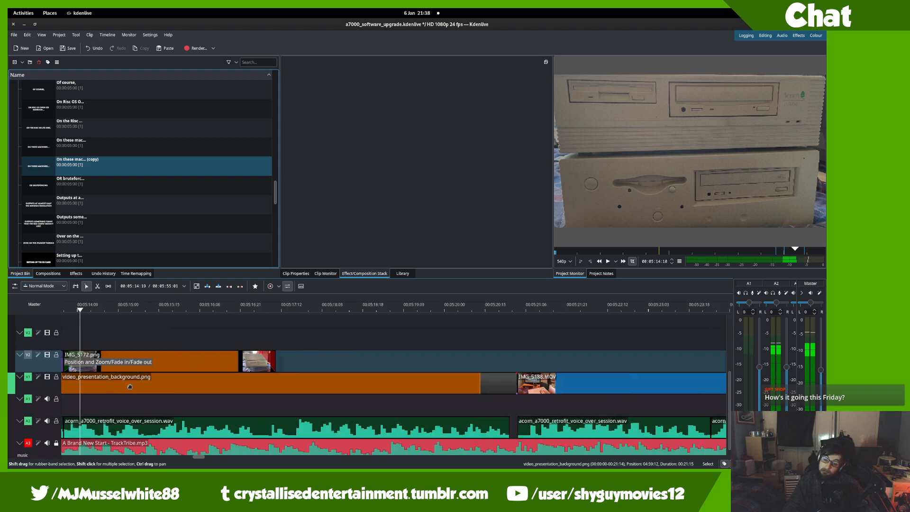
click(223, 336)
key(space)
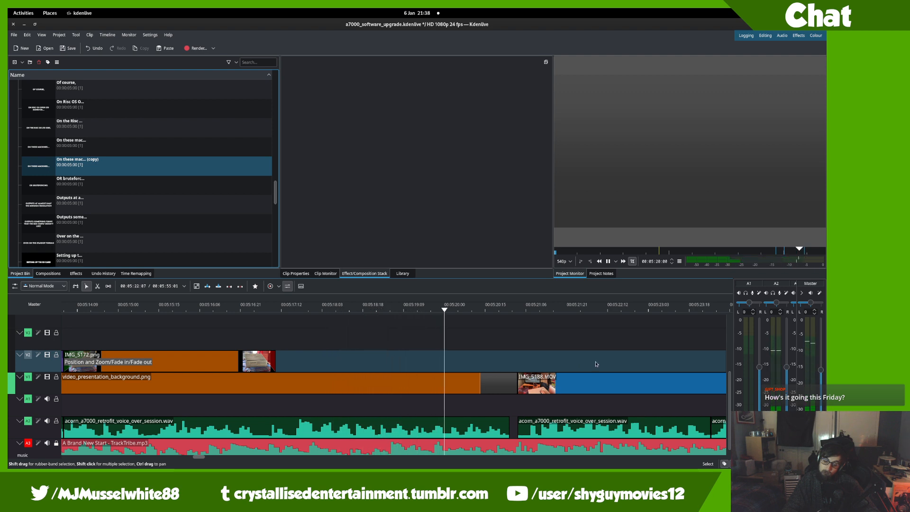
key(space)
scroll(583, 356, down, 2)
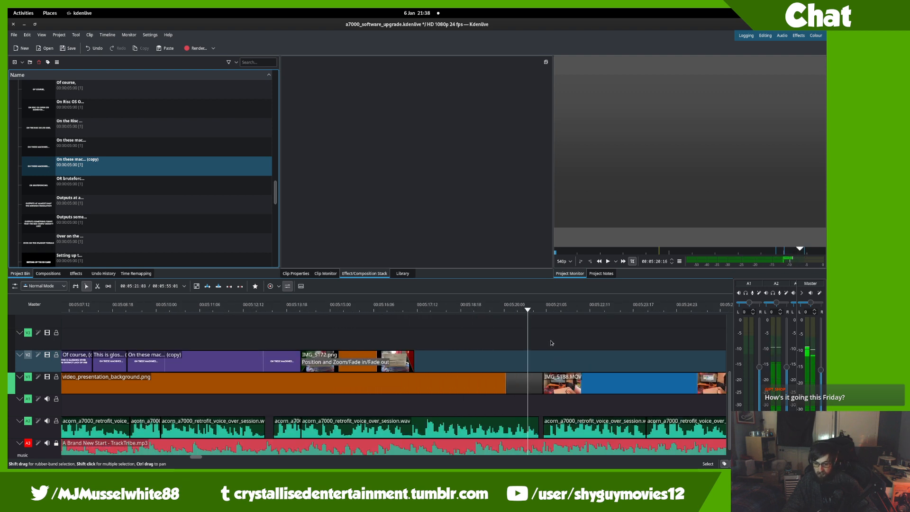
key(space)
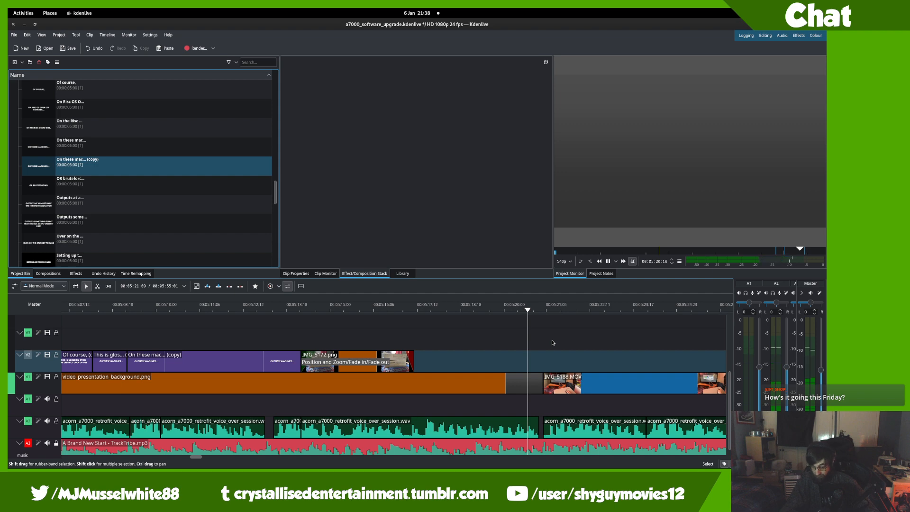
drag(576, 348, 315, 321)
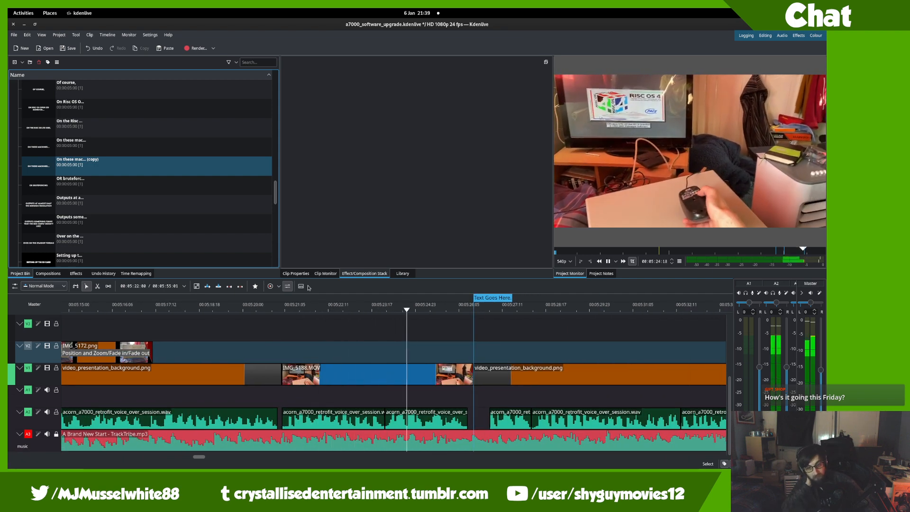
key(space)
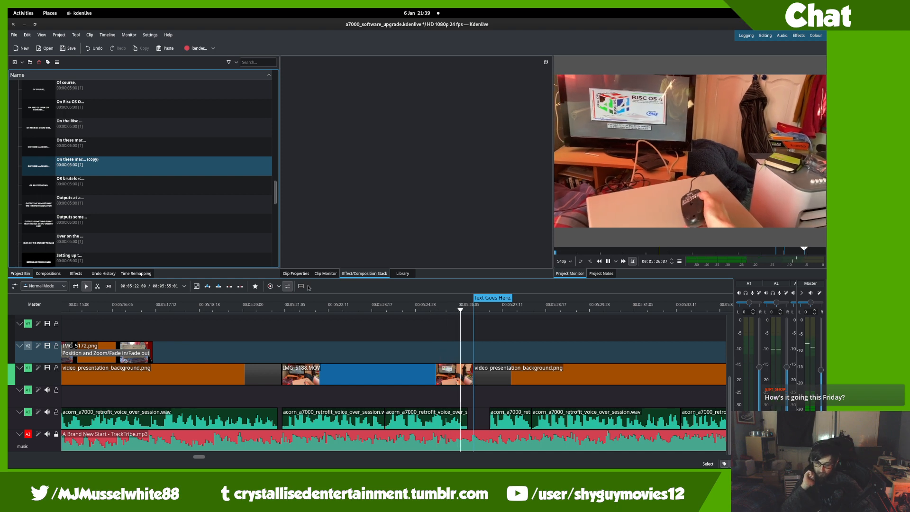
scroll(341, 422, down, 3)
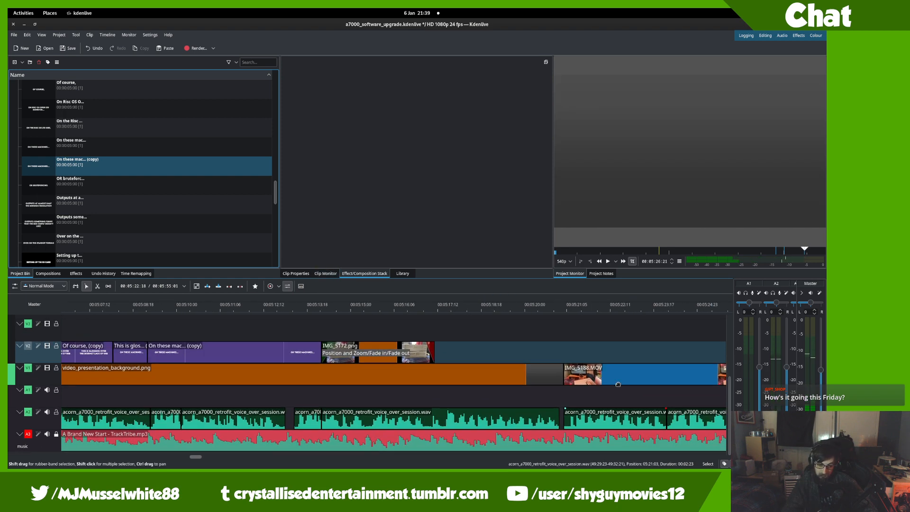
scroll(527, 353, left, 2)
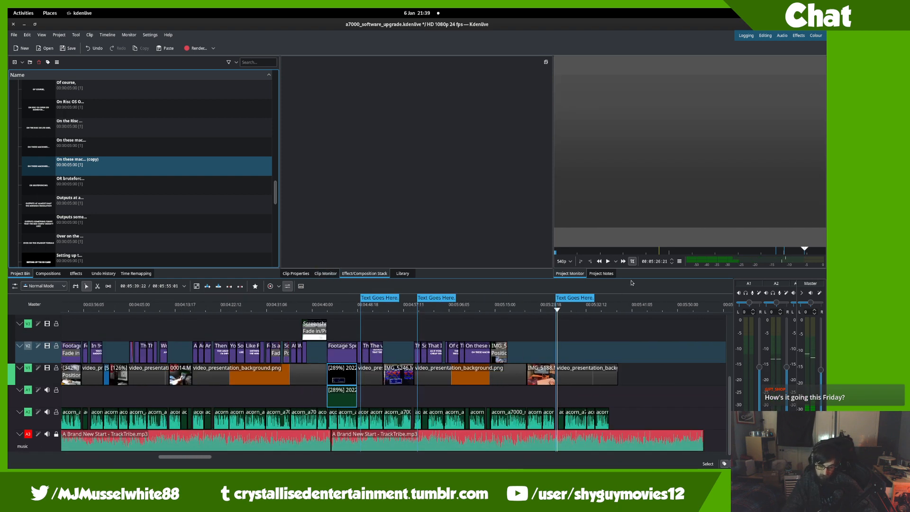
scroll(480, 355, up, 4)
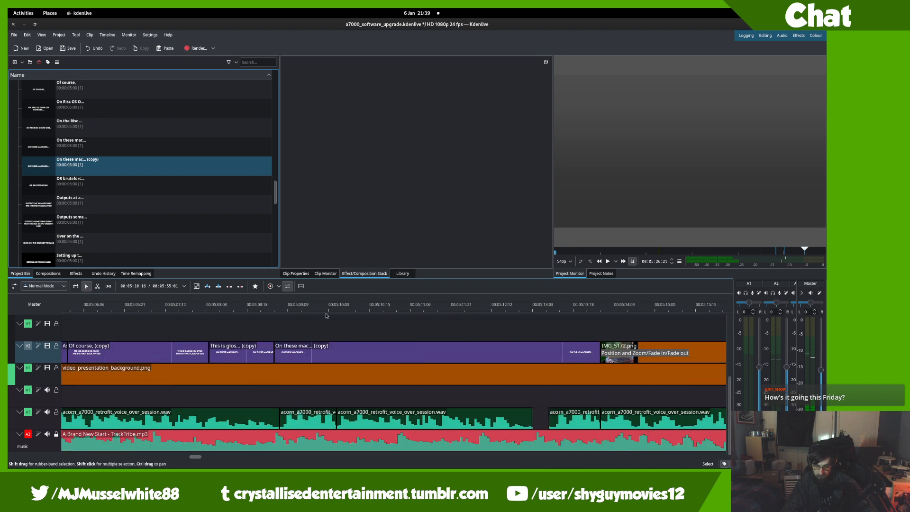
- Replay the voice-over around the "On these mac..." copy to catch the next caption's wording, and save the project
key(space)
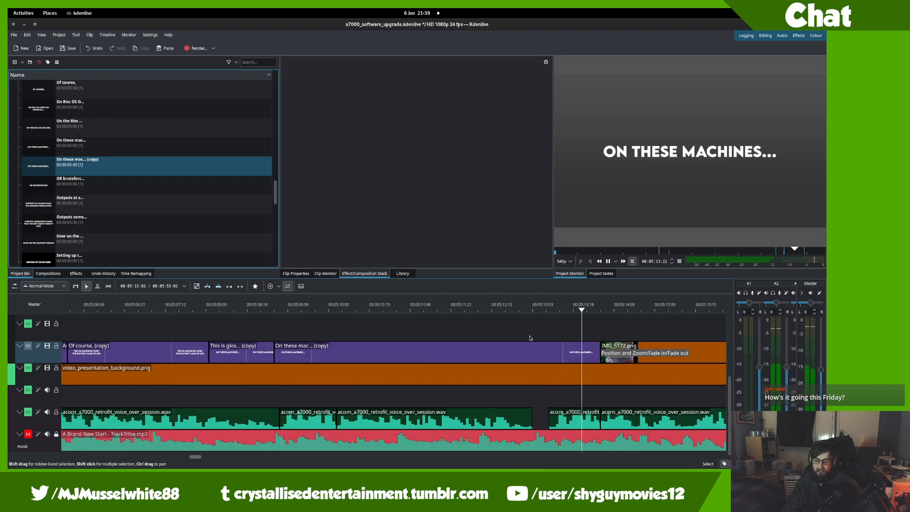
drag(530, 338, 465, 356)
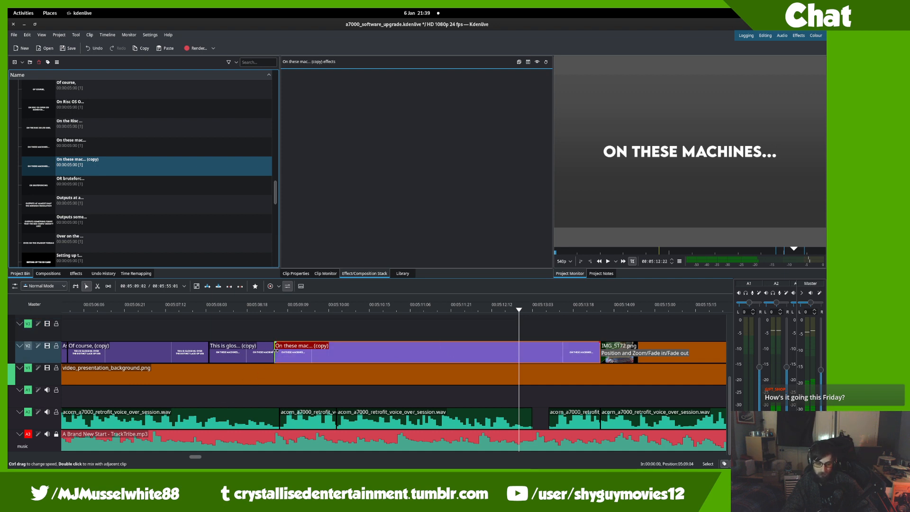
click(281, 330)
key(space)
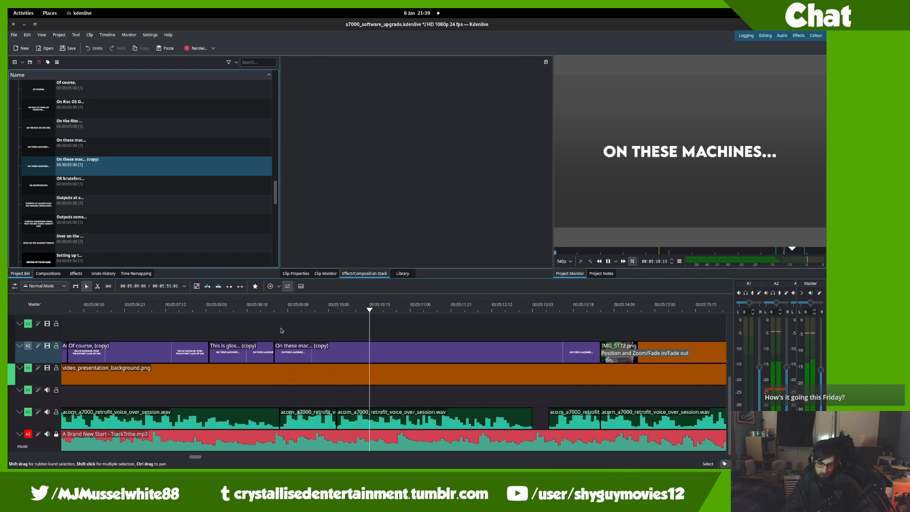
key(space)
click(296, 337)
key(space)
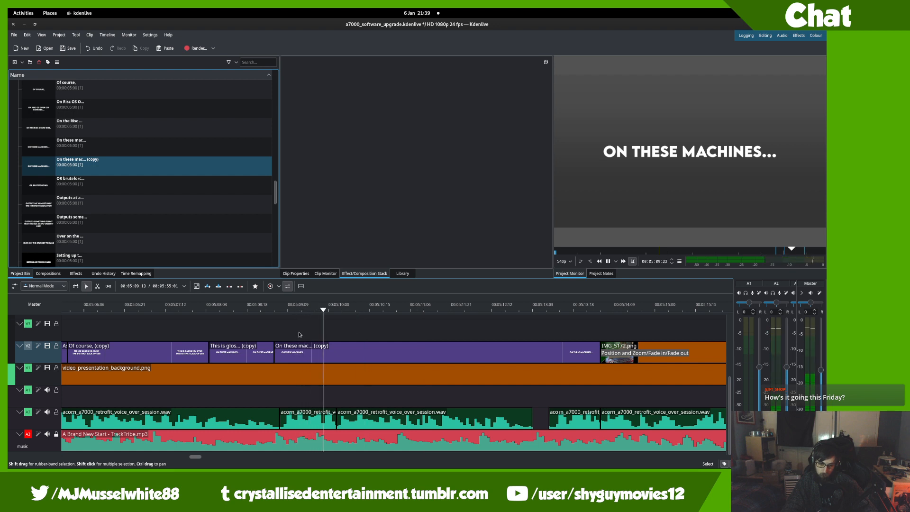
mouse_move(302, 417)
mouse_down()
mouse_move(245, 403)
mouse_move(292, 400)
mouse_move(315, 417)
mouse_up()
click(305, 330)
click(293, 308)
click(294, 308)
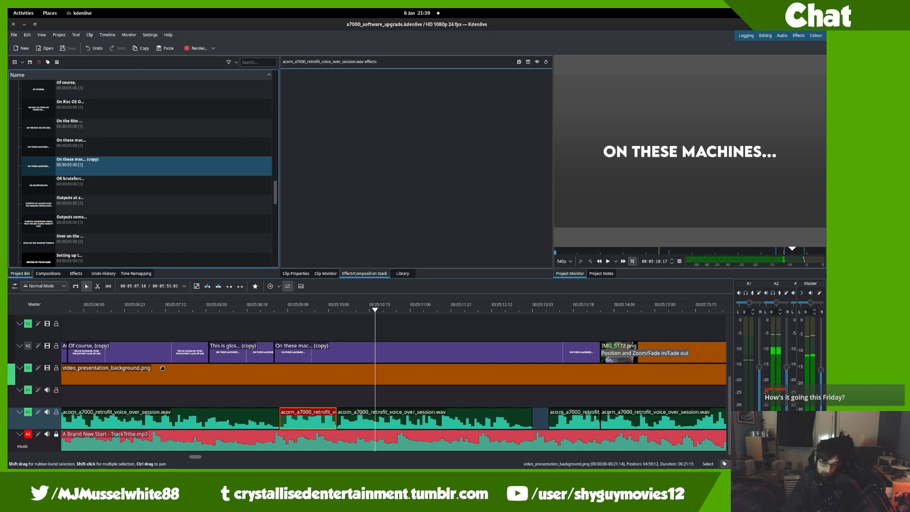
click(158, 310)
key(space)
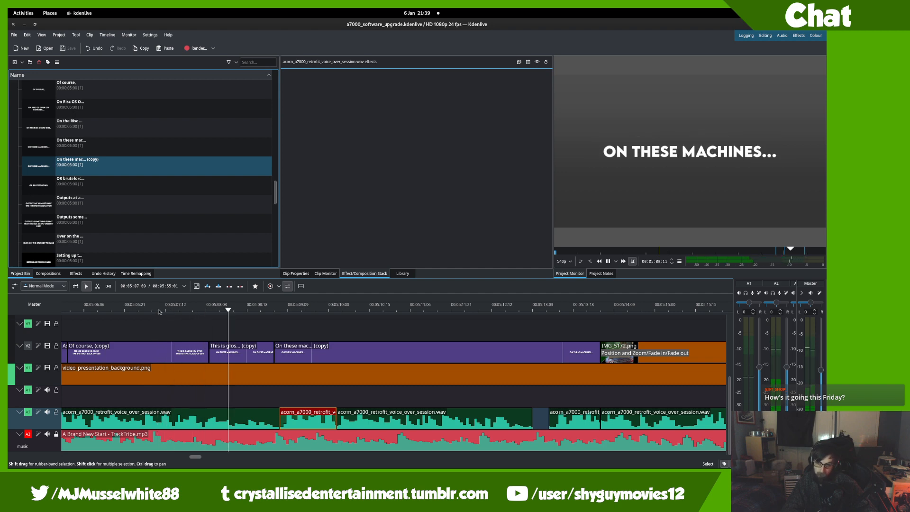
key(space)
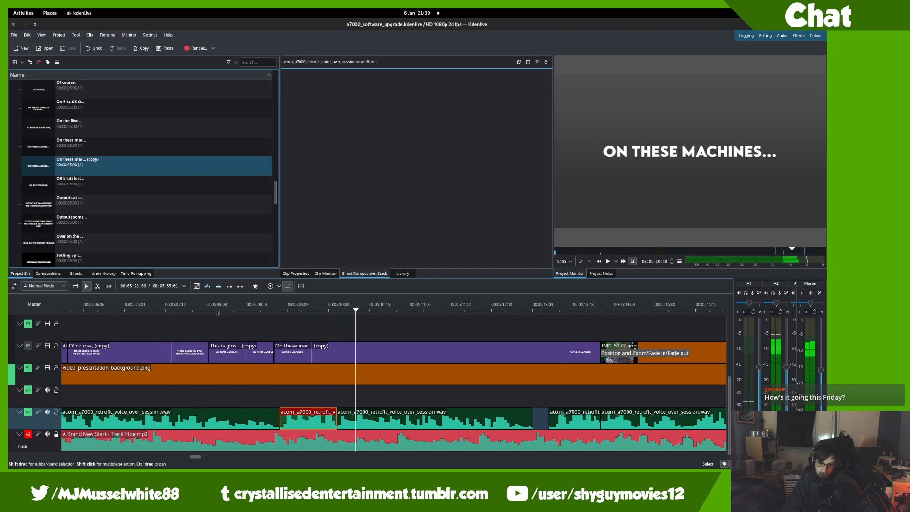
- Replace the "On these mac..." copy's text with "SO HOOKING IT UP TO A MODERN KVM SWITCH", centre it horizontally and vertically, and update the title
double_click(129, 167)
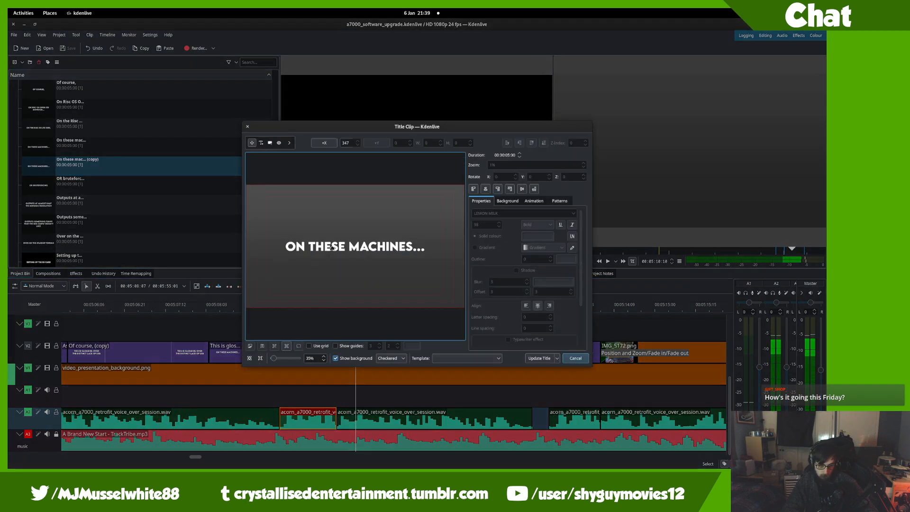
key(ctrl+a)
text(S)
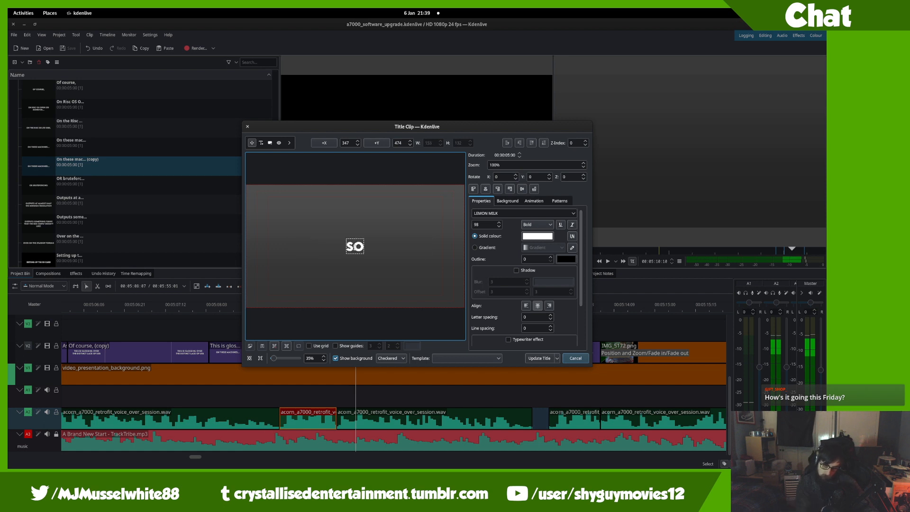
text(O HOOKING IT UP)
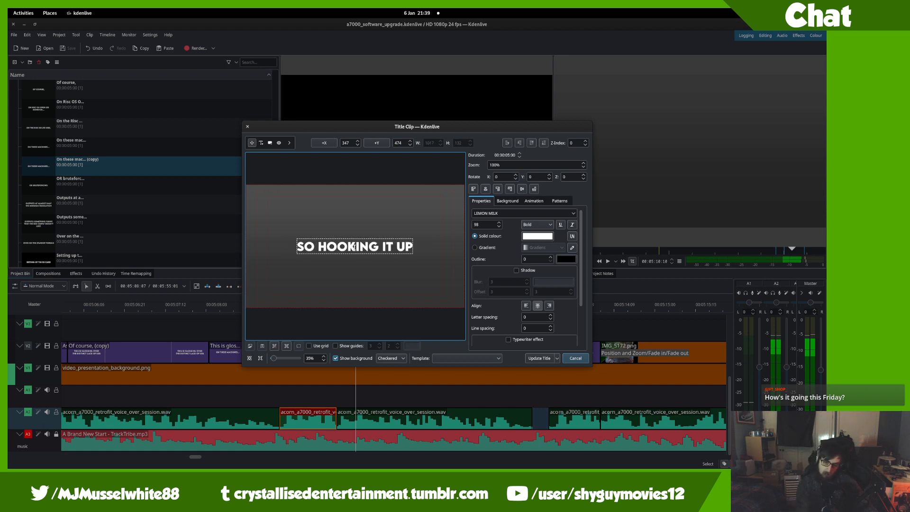
text( TO A)
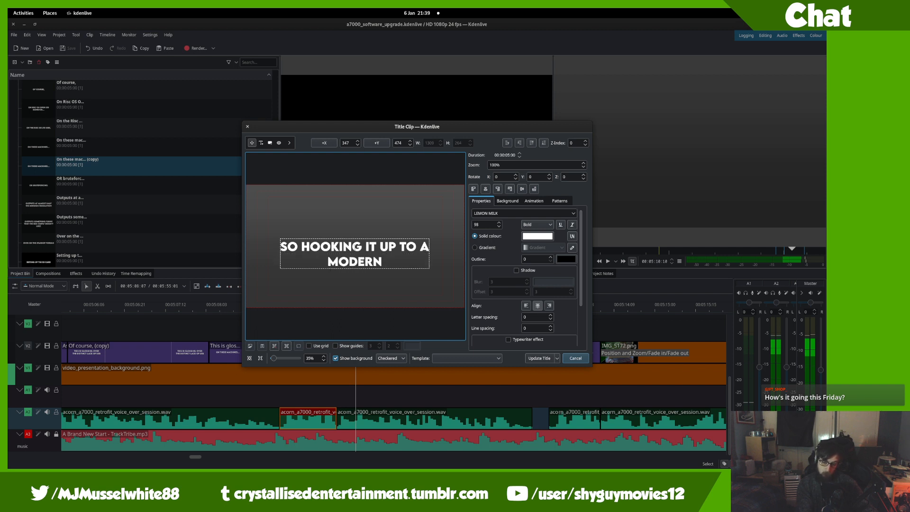
text(MODERN KVM SWITCH)
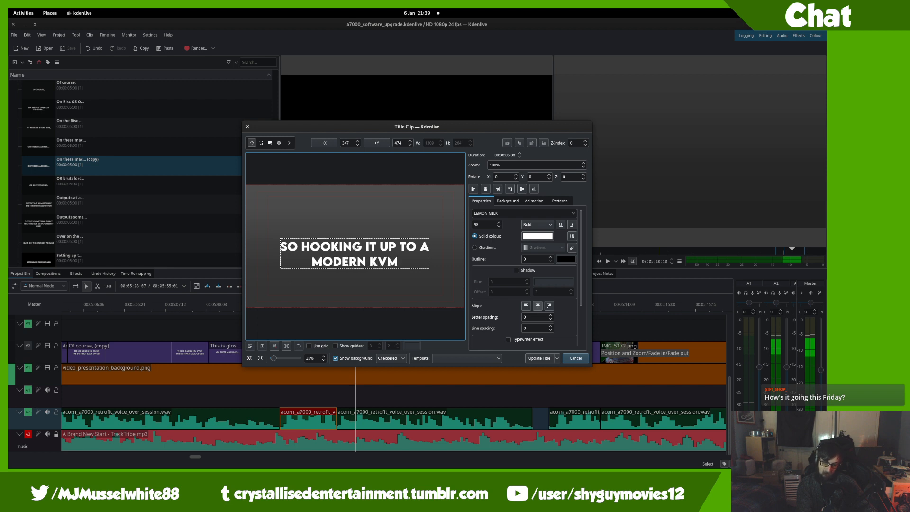
click(378, 236)
click(485, 188)
click(522, 189)
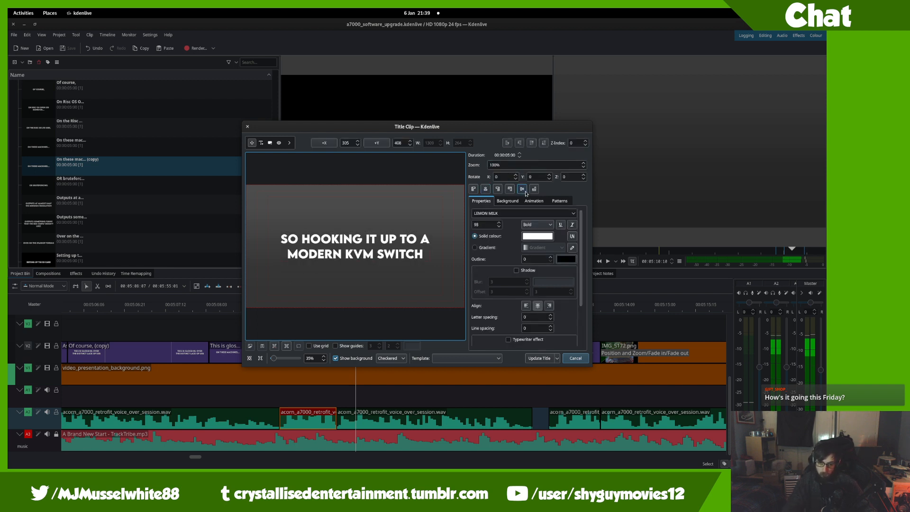
click(547, 358)
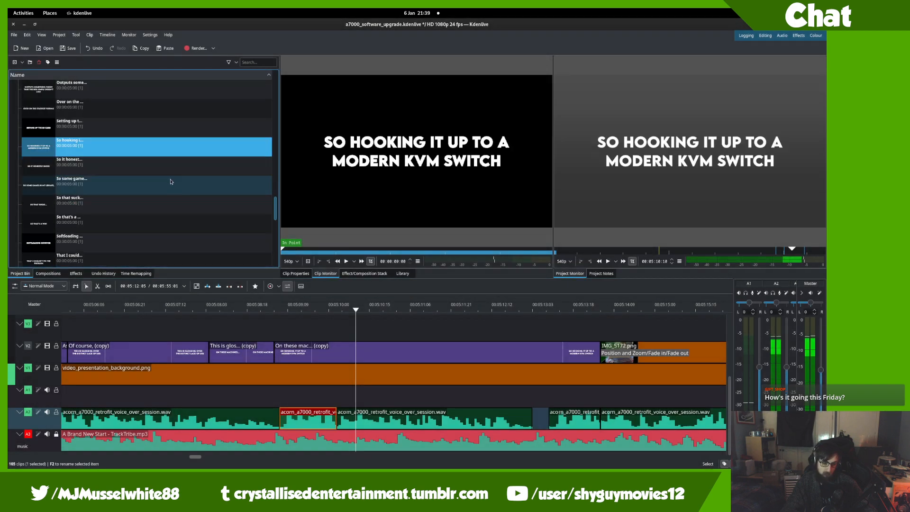
- Play the voice-over, cut the "On these mac..." copy on V2 at 05:11:08, and delete the part after the cut
click(296, 308)
key(space)
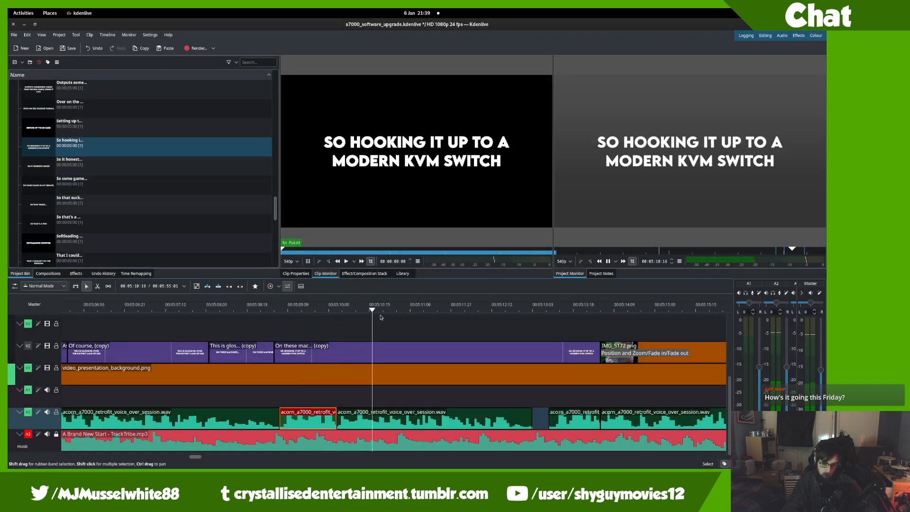
drag(373, 316, 414, 325)
key(x)
click(416, 349)
key(s)
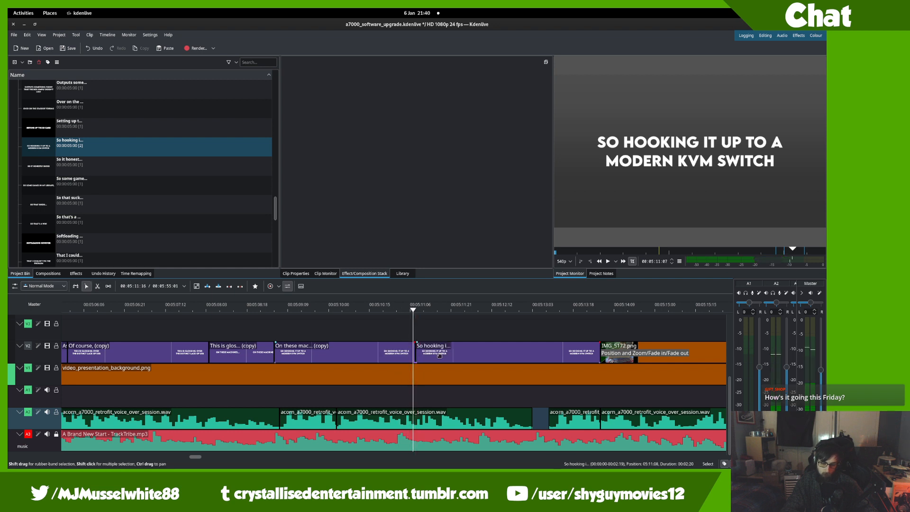
click(415, 351)
key(Delete)
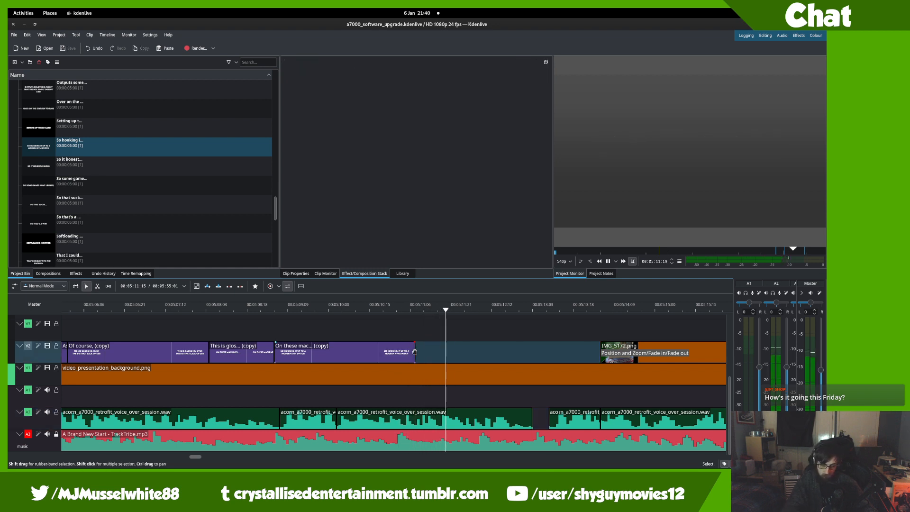
- Duplicate the "So hooking i..." title and place the copy on the track above V2 at 05:11:08
right_click(58, 140)
click(118, 170)
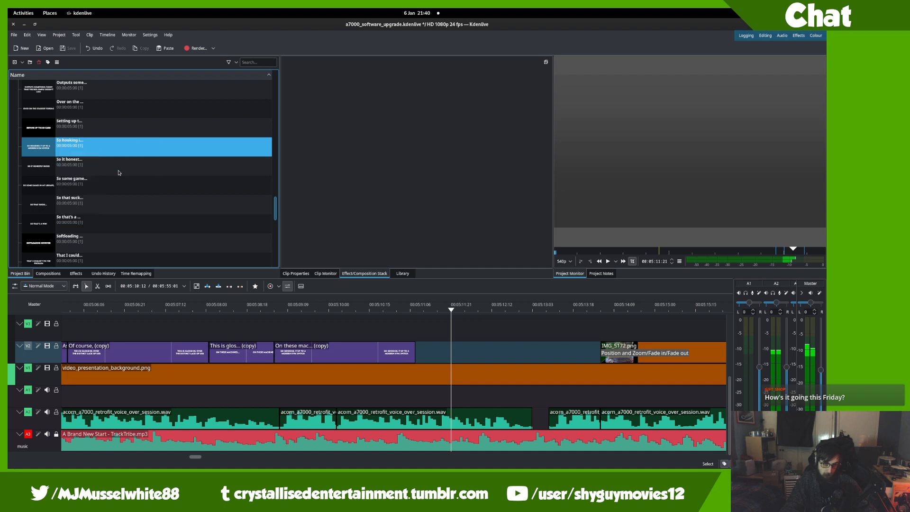
drag(119, 167, 420, 375)
- Play the voice-over, cut the "So hooking i..." copy at 05:13:03, and delete the part after the cut
drag(524, 364, 446, 321)
key(space)
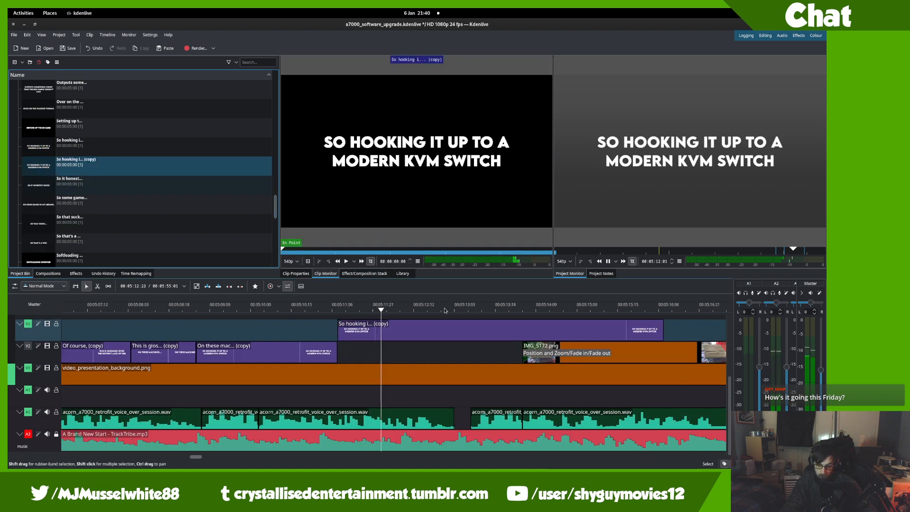
key(space)
key(x)
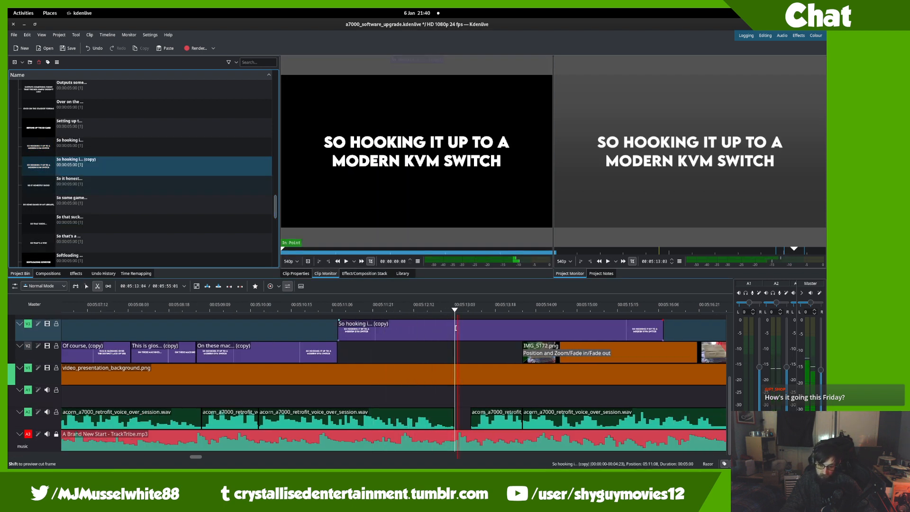
key(s)
click(473, 326)
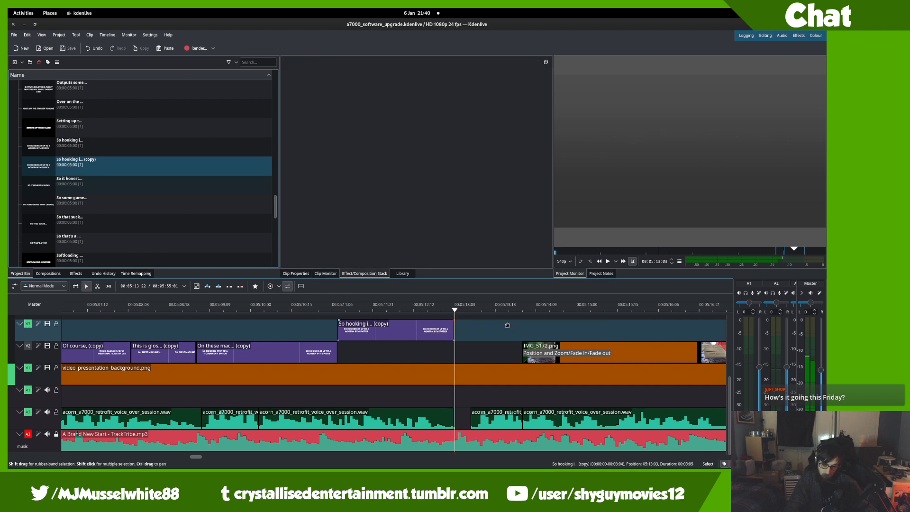
- Replace the "So hooking i..." copy's text with "WOULD'VE BEEN PROBLEMATIC TO SAY THE LEAST!", centre it, and update the title
double_click(224, 166)
double_click(348, 248)
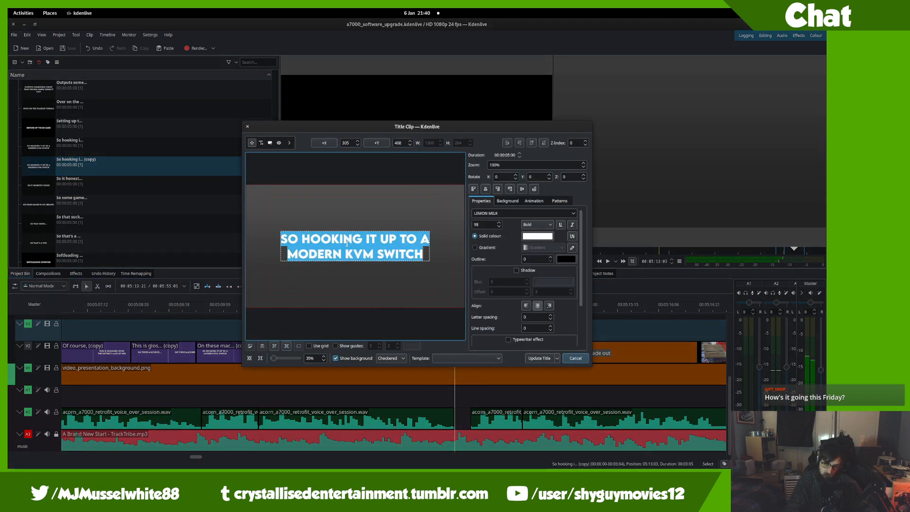
text(WOULD'V)
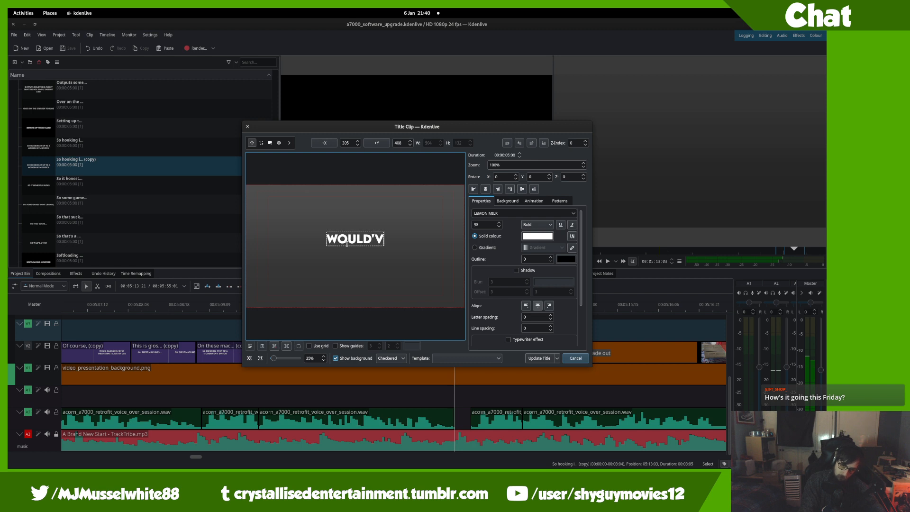
text(E BEEN PROBLEMA)
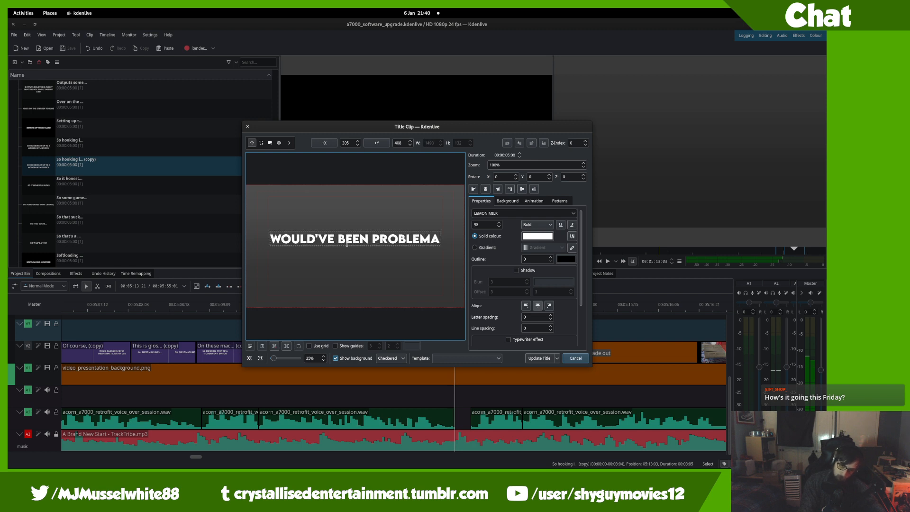
text(TIC )
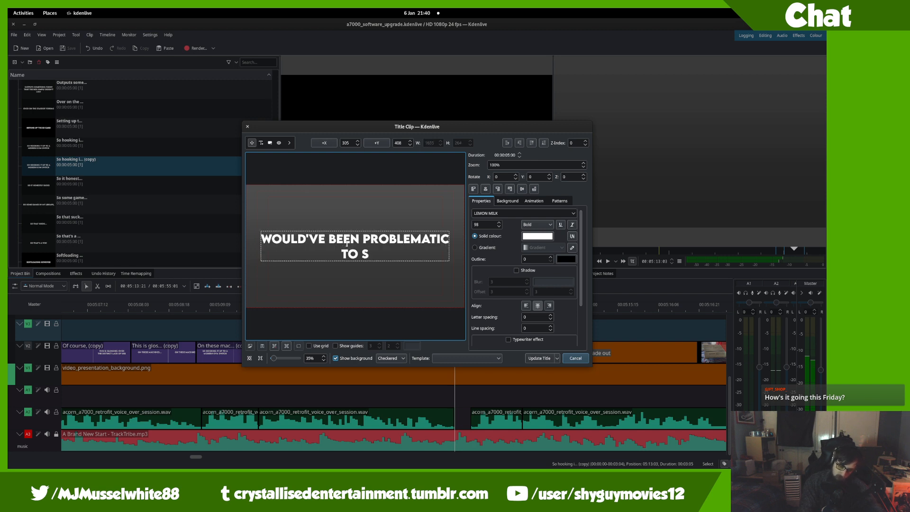
text(TO SAY THE LEAST!)
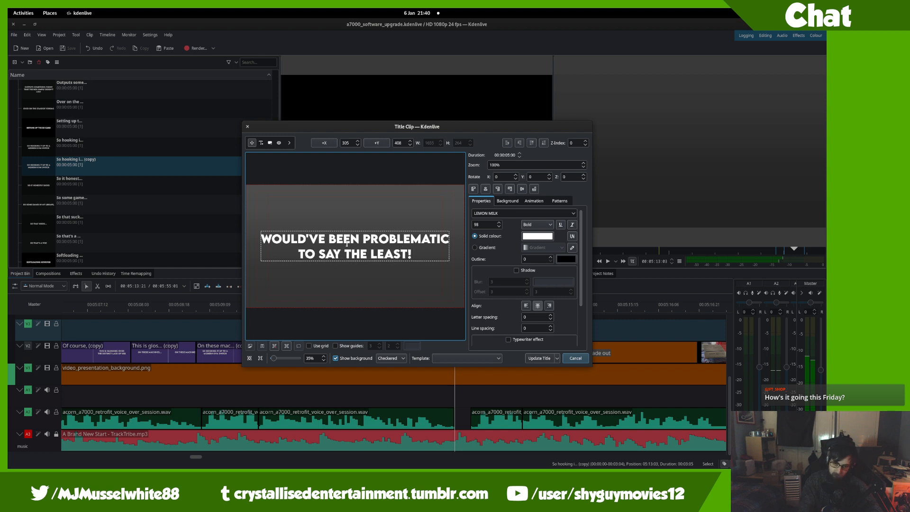
click(418, 227)
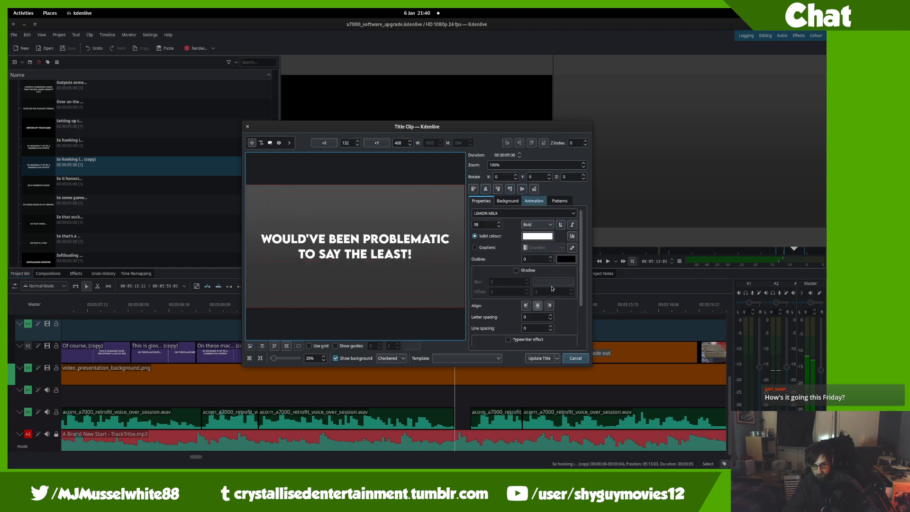
click(536, 358)
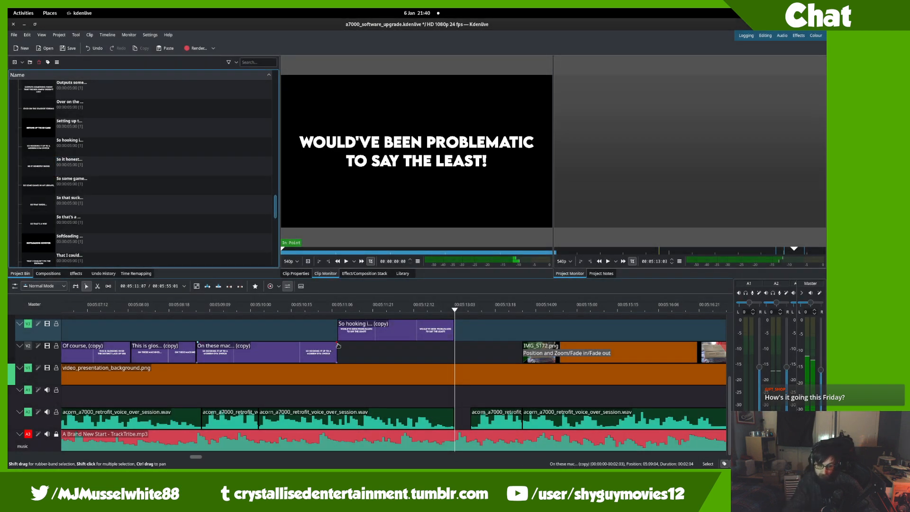
- Move the "Would've bee..." caption down to V2 directly after the "On these mac..." copy, play on, and save the project
drag(347, 329, 347, 348)
click(313, 321)
key(space)
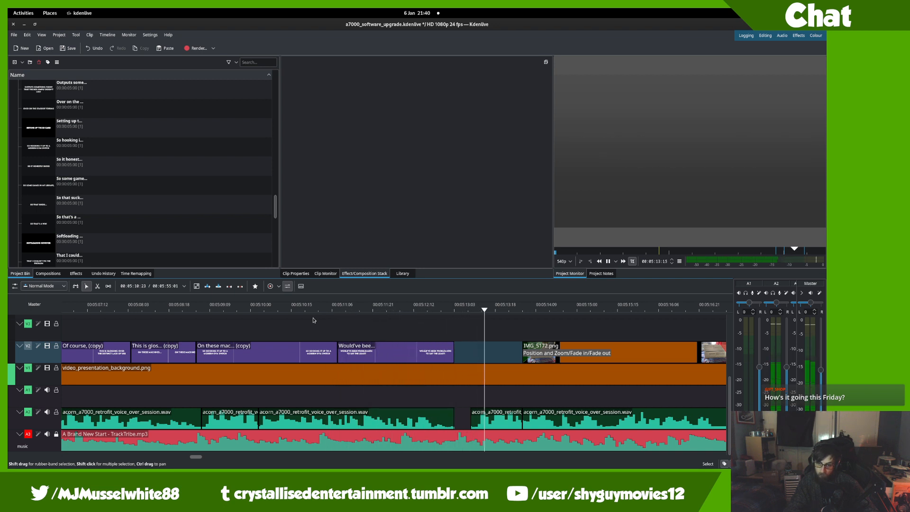
key(ctrl+s)
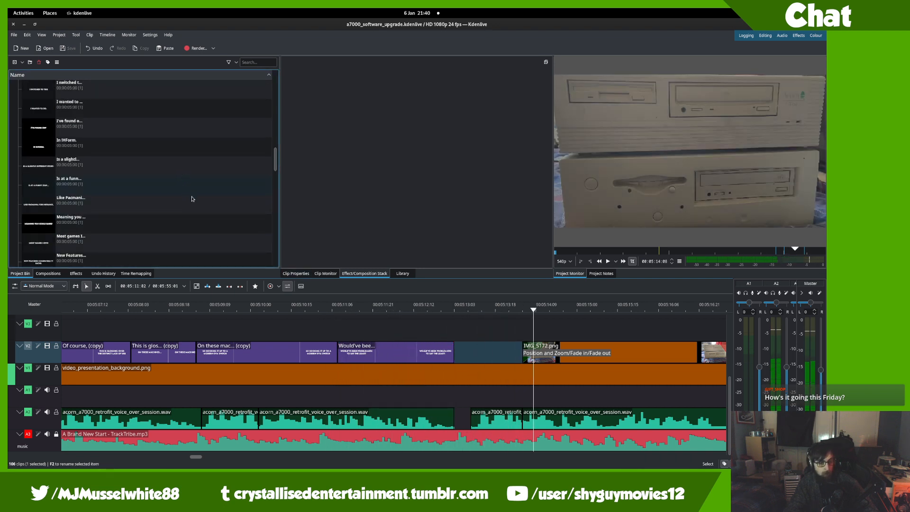
- Move the IMG_5172.png clip to the track above V2 and place a duplicate of the "Would've bee..." title on V2 at 05:13:09
scroll(193, 197, up, 4)
drag(544, 353, 544, 331)
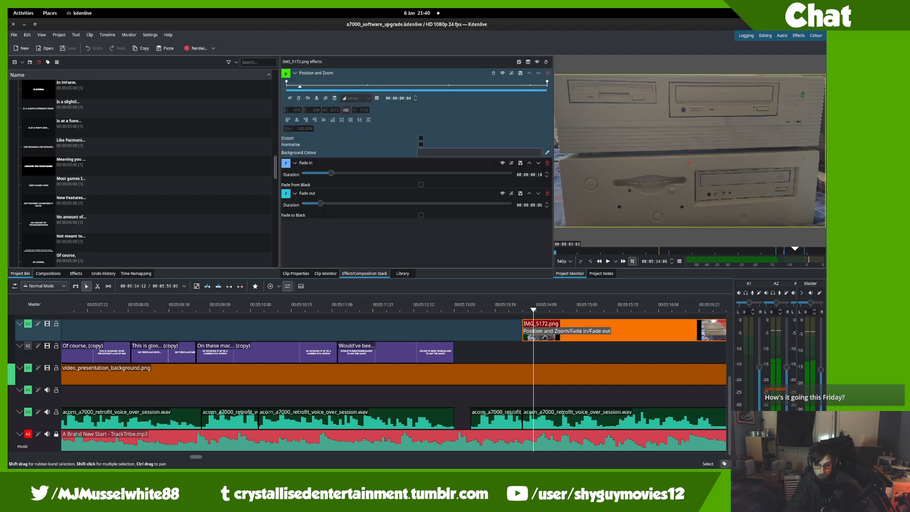
scroll(123, 157, up, 5)
scroll(123, 157, down, 15)
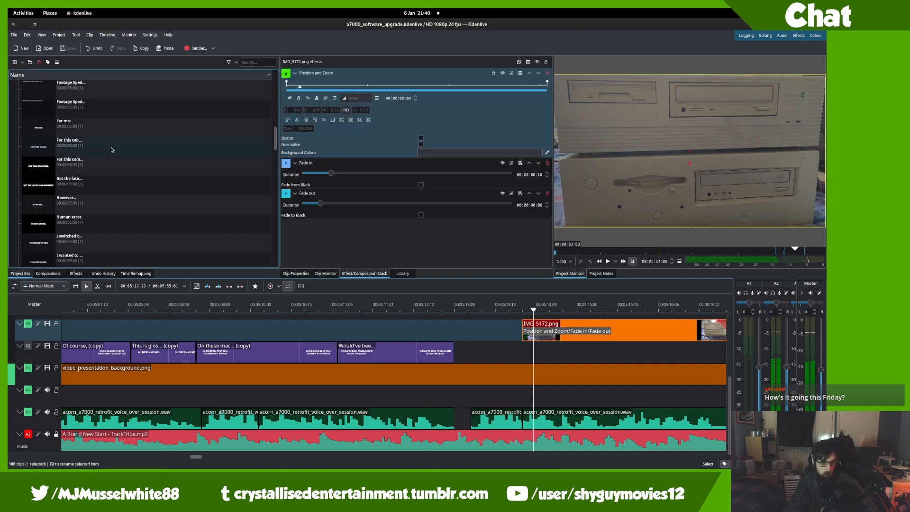
scroll(116, 142, down, 3)
click(117, 204)
right_click(118, 208)
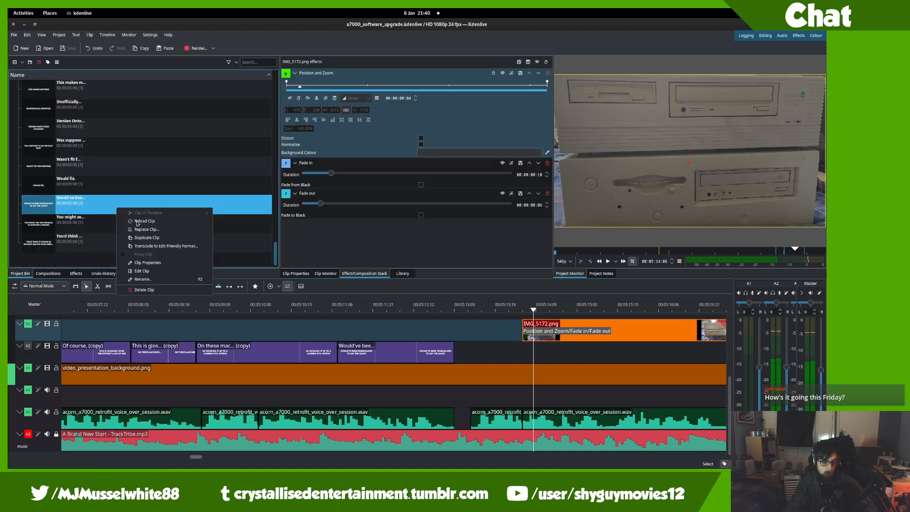
click(145, 226)
drag(146, 228, 476, 377)
- Switch to Firefox, skip to the next track of the Jazz & Blues playlist on YouTube, and return to Kdenlive
mouse_move(8, 9)
scroll(588, 296, up, 1)
click(569, 304)
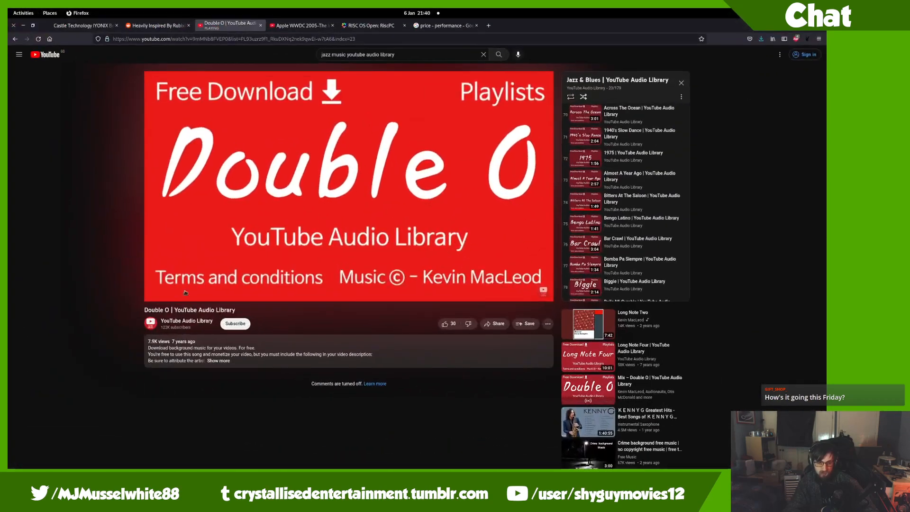
click(184, 294)
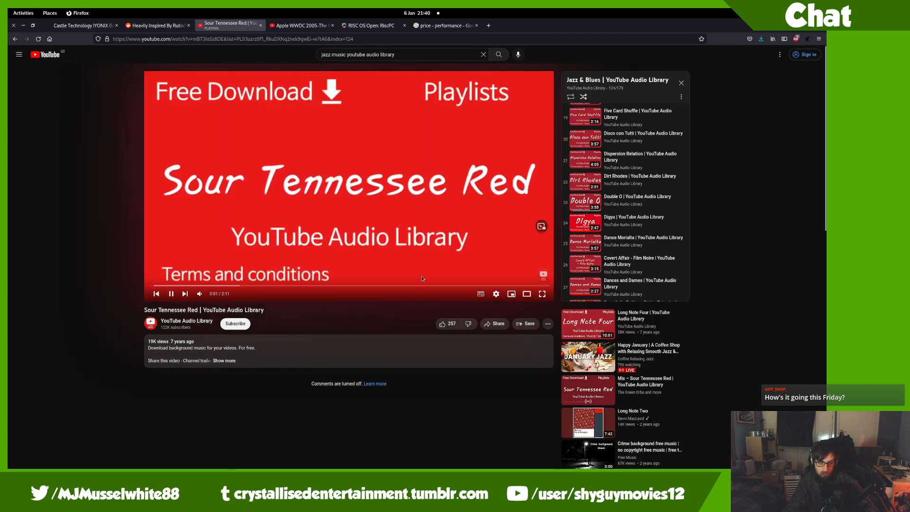
key(alt+Tab)
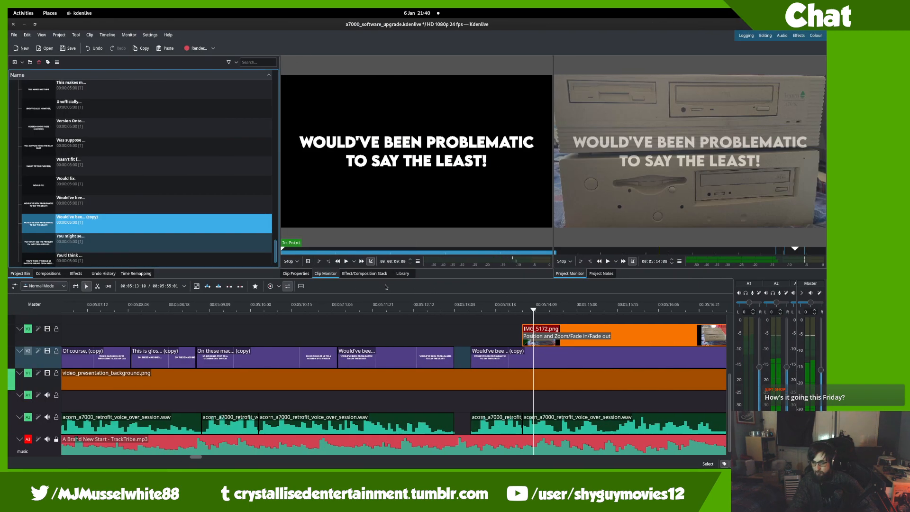
- Play the voice-over, cut the "Would've bee..." copy on V2 at 05:15:07, delete the part after the cut, and save the project
drag(578, 357, 521, 348)
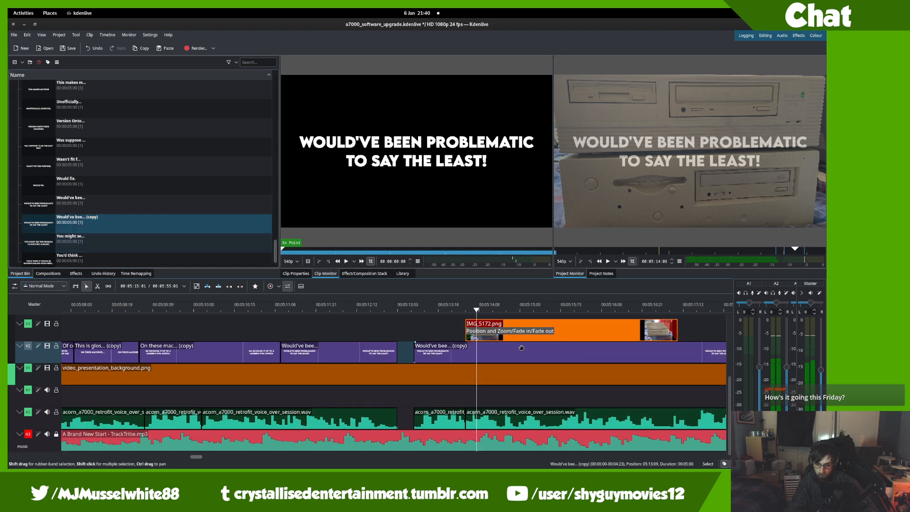
click(442, 327)
key(space)
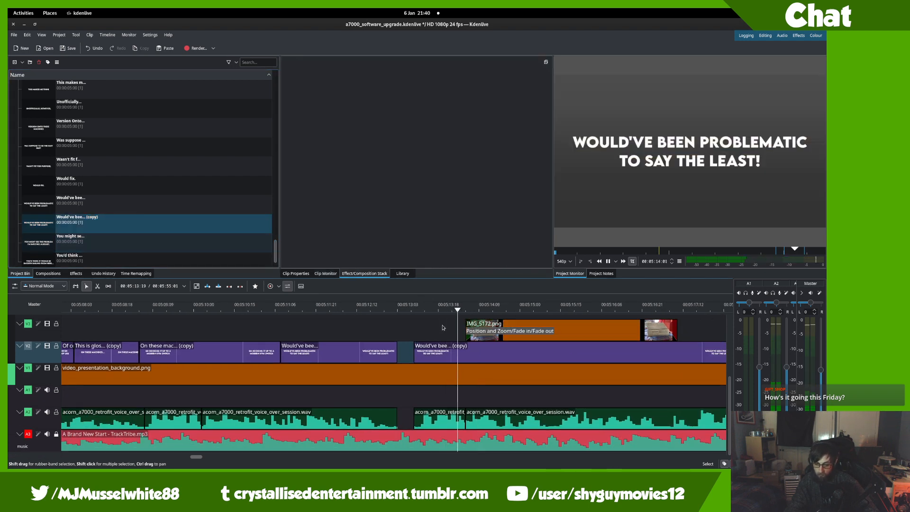
key(space)
key(x)
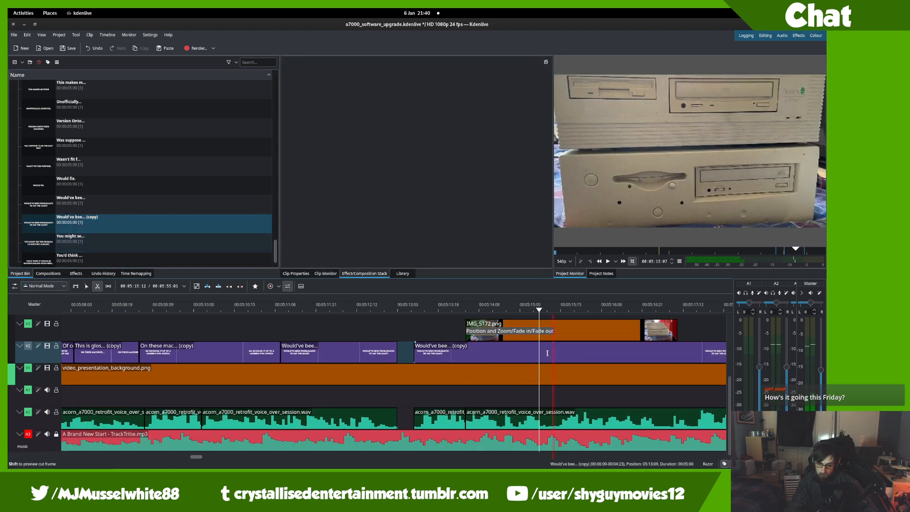
click(539, 357)
key(s)
drag(540, 356, 579, 356)
key(Delete)
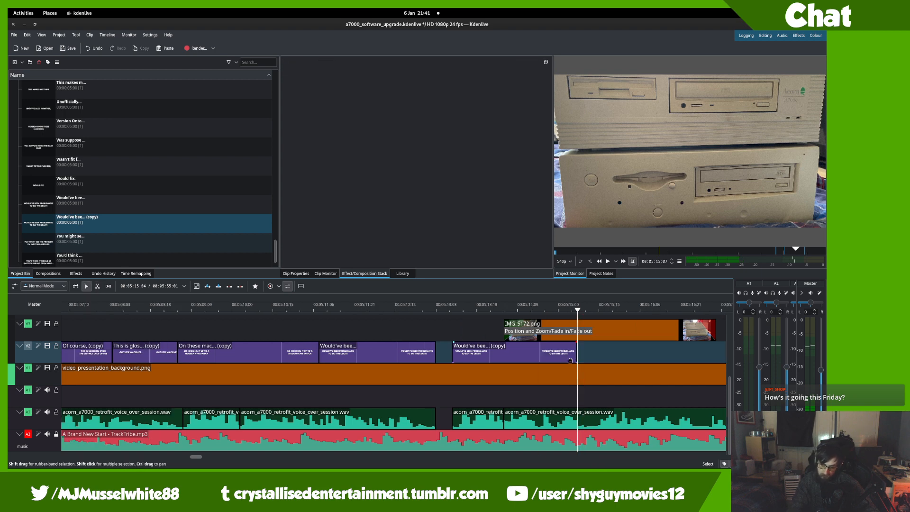
key(ctrl+s)
- Reword the "Would've bee... (copy)" title as "I DO HAVE A SIMILARLY SPECCED CLONE..." and centre the text horizontally
double_click(230, 223)
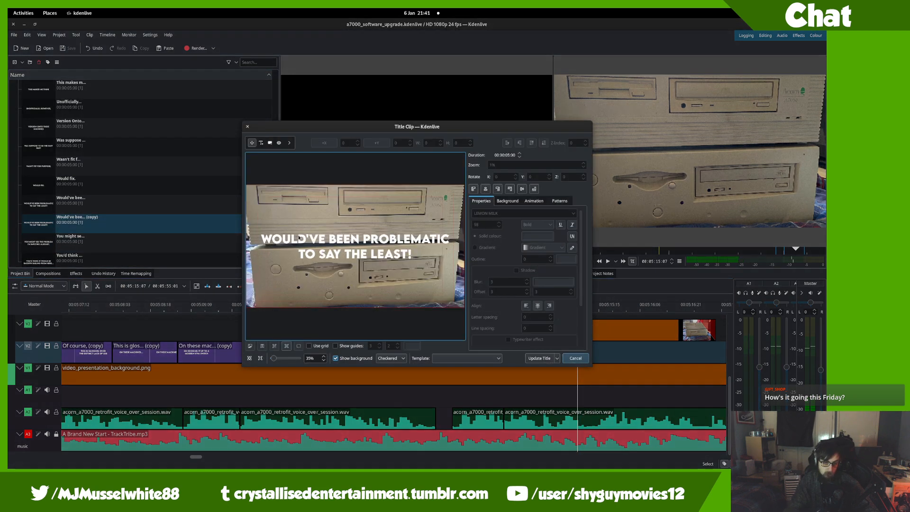
key(ctrl+a)
key(BackSpace)
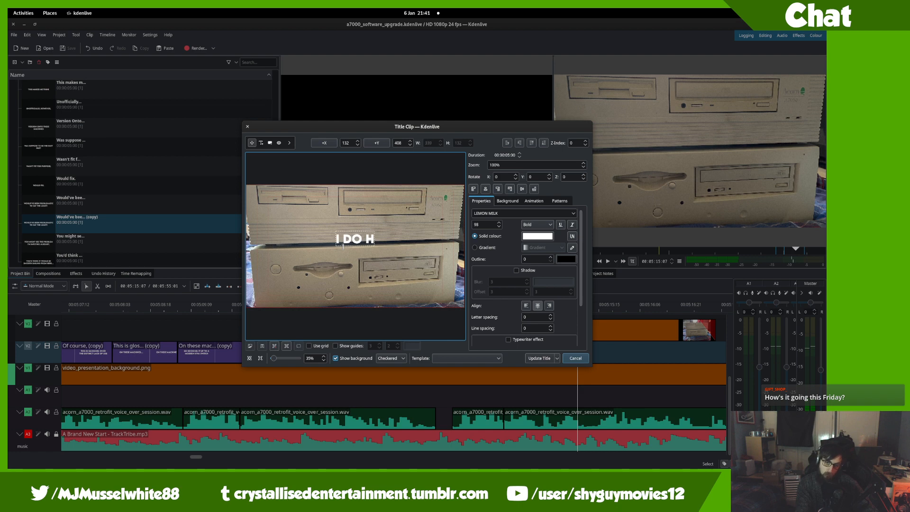
text(I DO HAVE A SIMILIL)
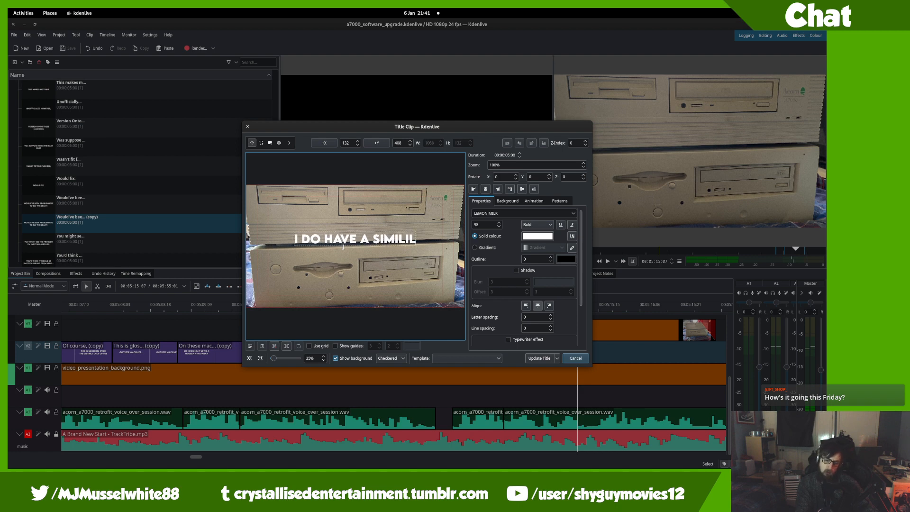
key(BackSpace)
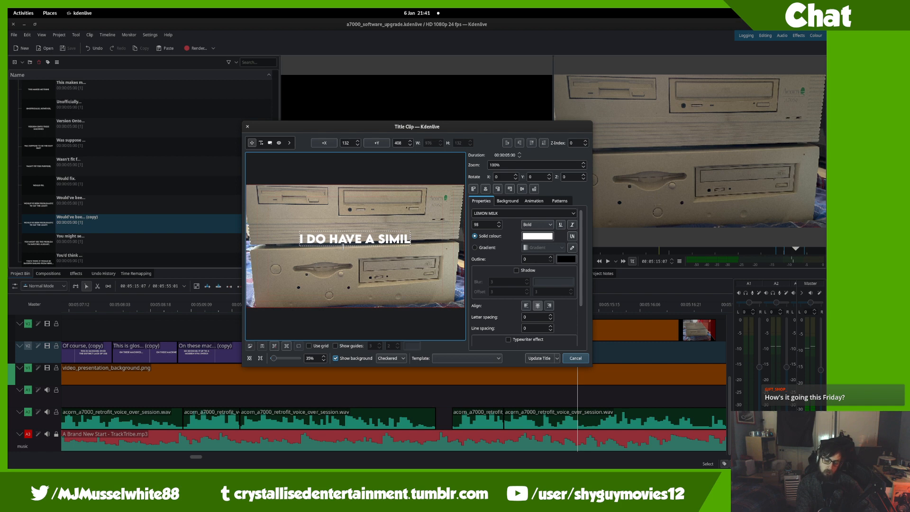
text(ARLY)
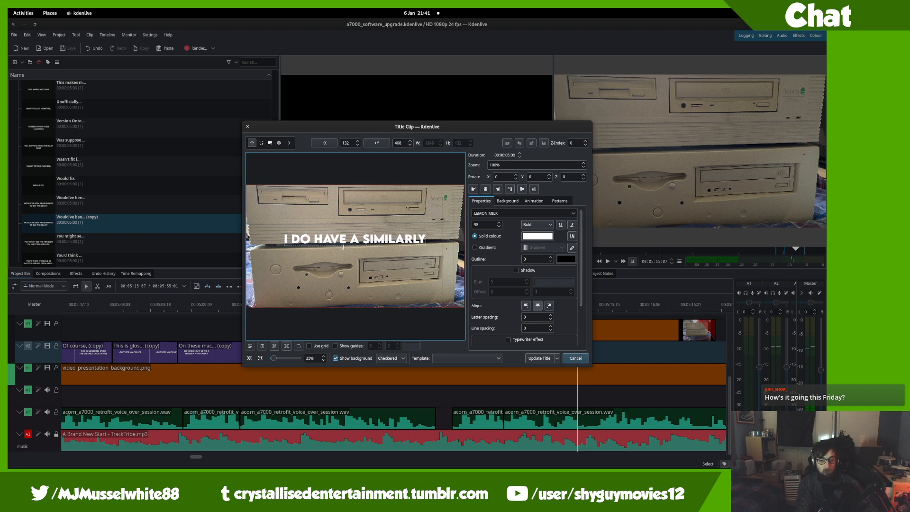
text( SPECCED)
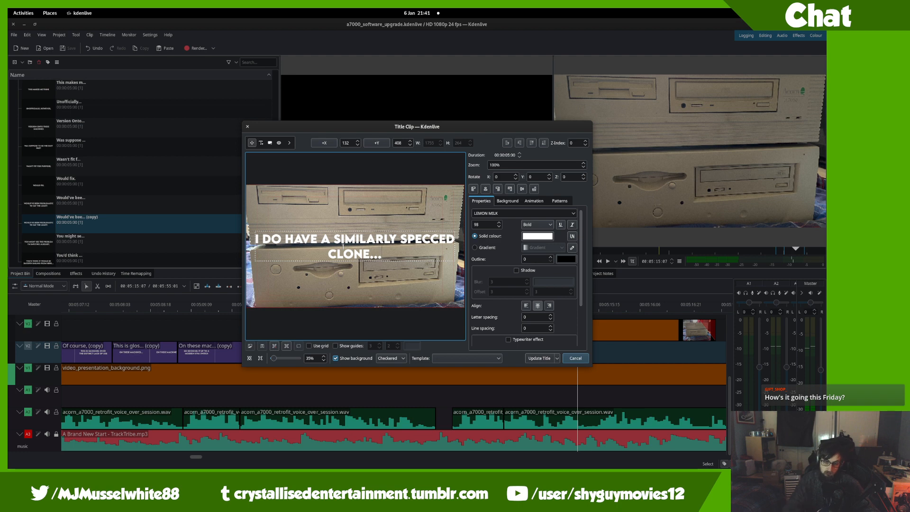
click(461, 236)
click(442, 238)
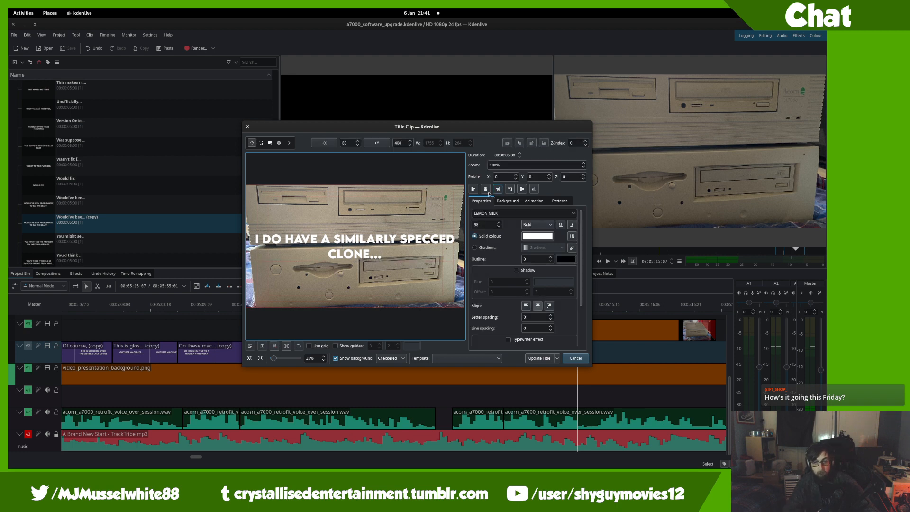
click(486, 190)
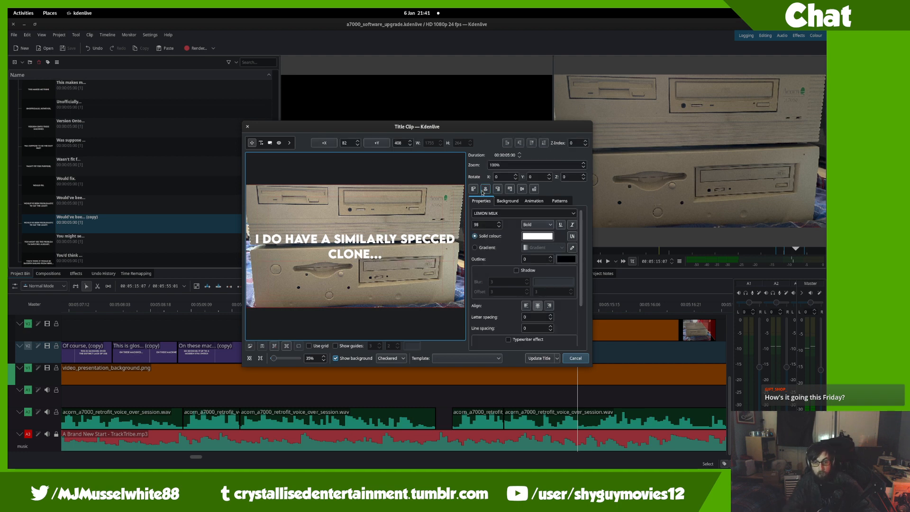
click(539, 357)
- Play the clone caption against the voice-over, correct its wording to "I DO HAVE A SIMILAR SPECCED CLONE...", and re-centre the text horizontally
click(467, 323)
key(space)
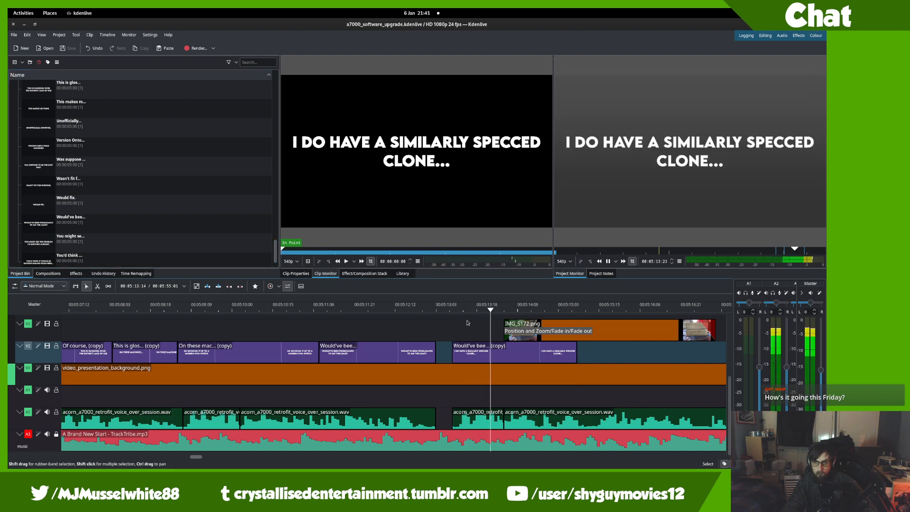
click(467, 323)
key(space)
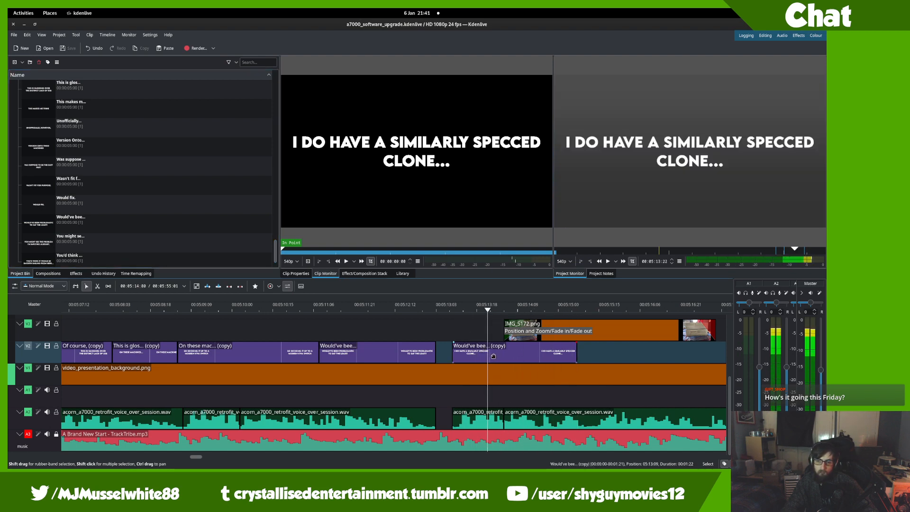
double_click(493, 355)
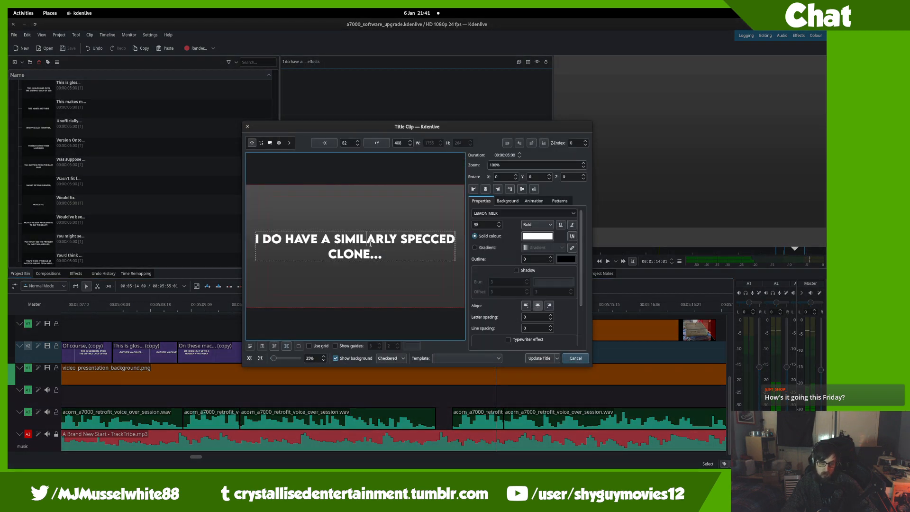
drag(383, 244, 397, 245)
key(BackSpace)
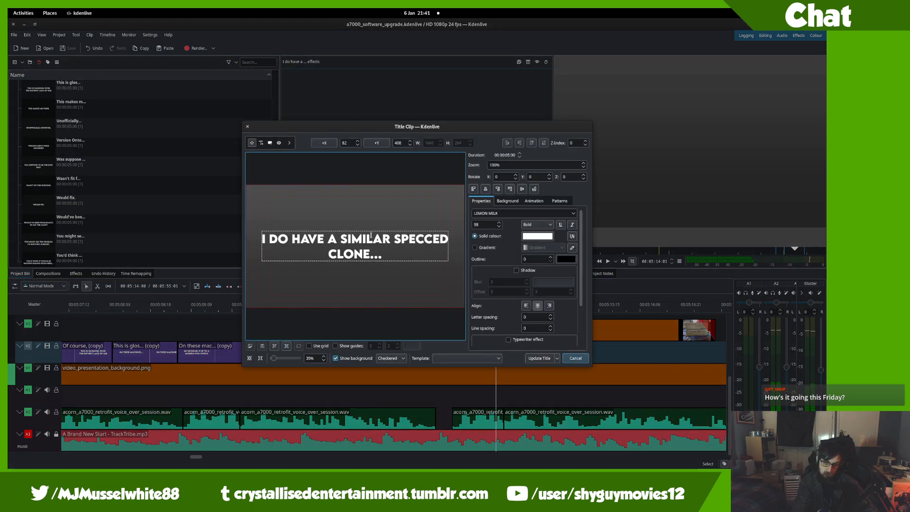
click(293, 178)
click(366, 252)
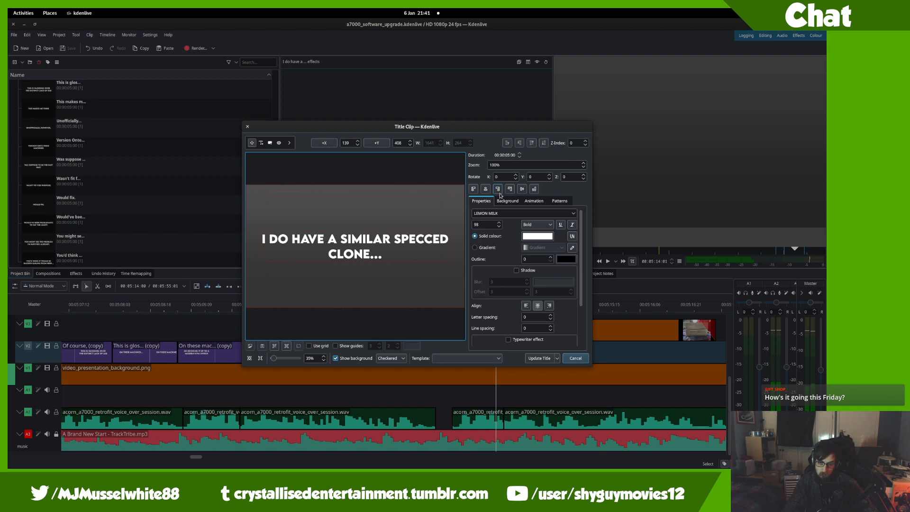
click(538, 358)
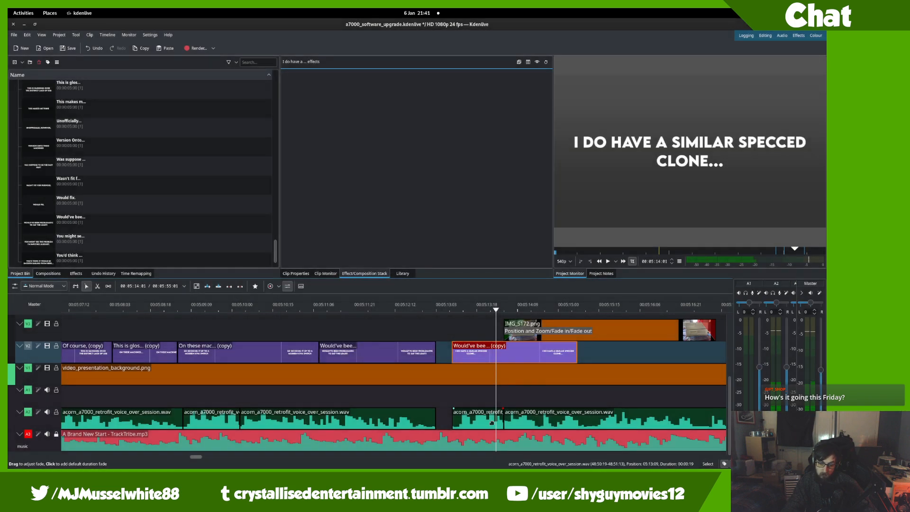
- Play the timeline from the "Would've bee..." caption through the IMG_5172.png clip to check the caption timing against the voice-over
click(417, 333)
key(space)
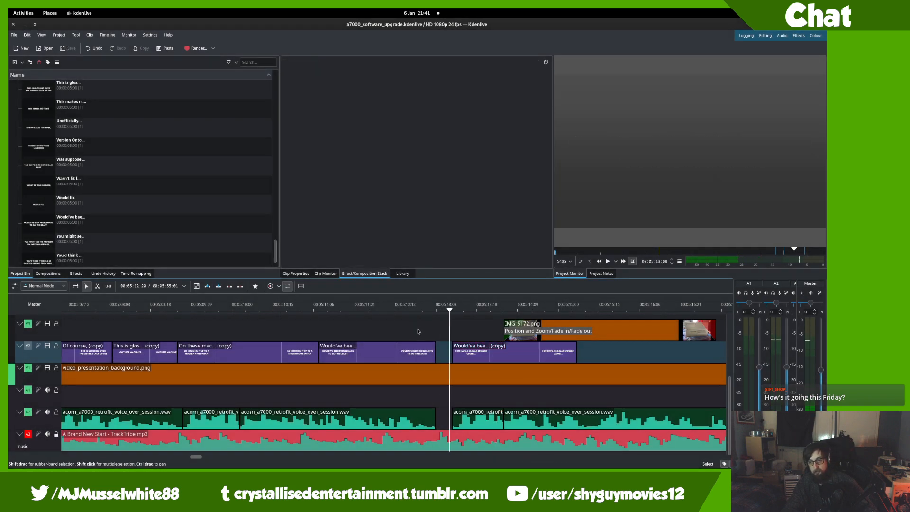
click(374, 329)
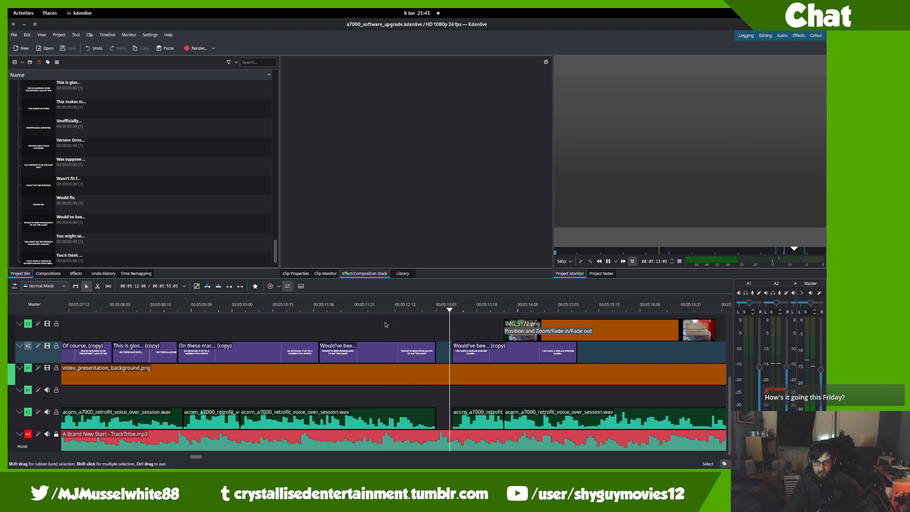
key(space)
click(325, 327)
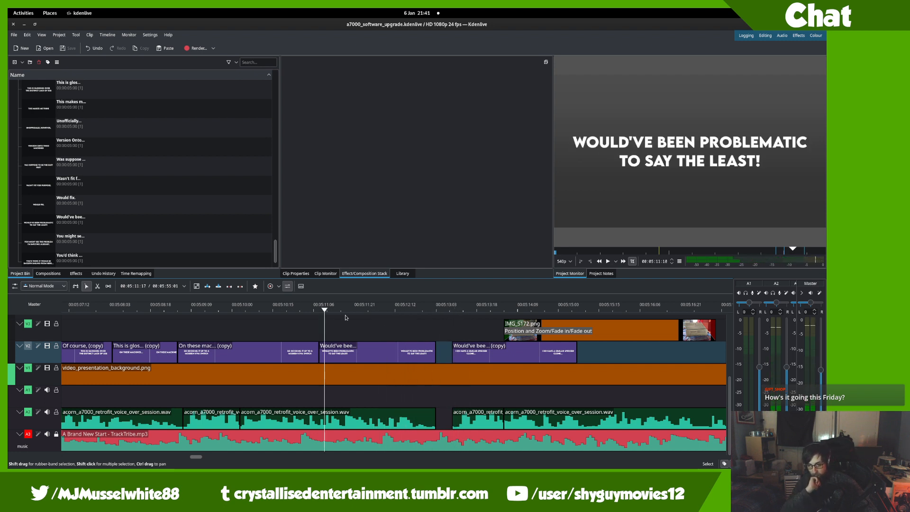
key(space)
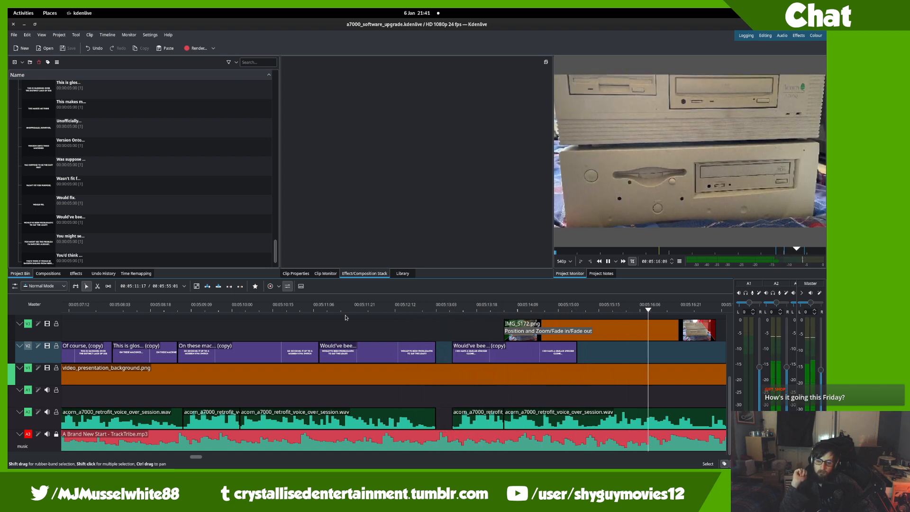
drag(435, 309, 388, 308)
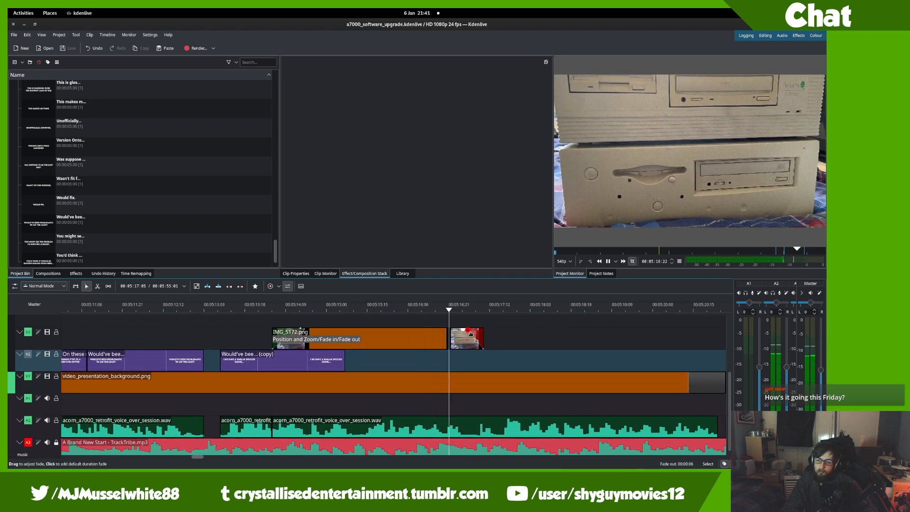
key(space)
- Place the playhead at 05:17:05 near the end of the IMG_5172.png clips and browse the bin for a title to reuse
scroll(324, 349, right, 5)
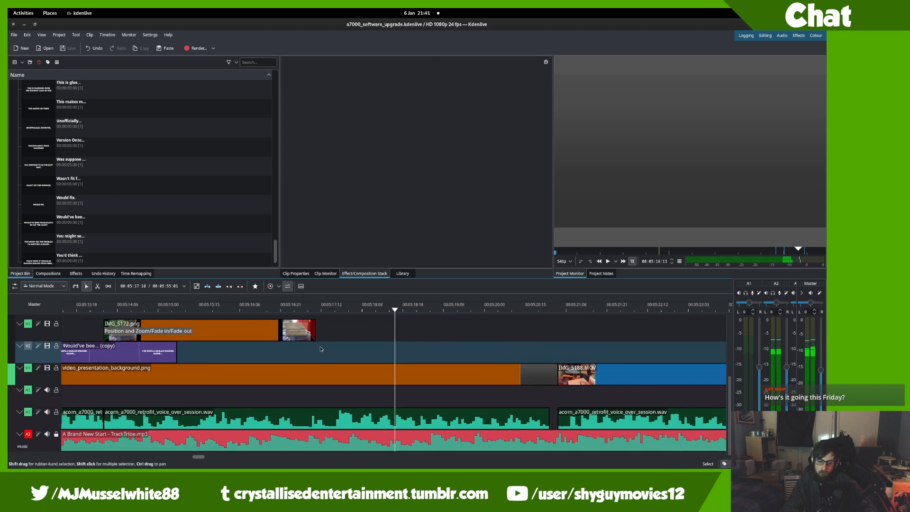
drag(323, 349, 302, 355)
scroll(104, 152, down, 2)
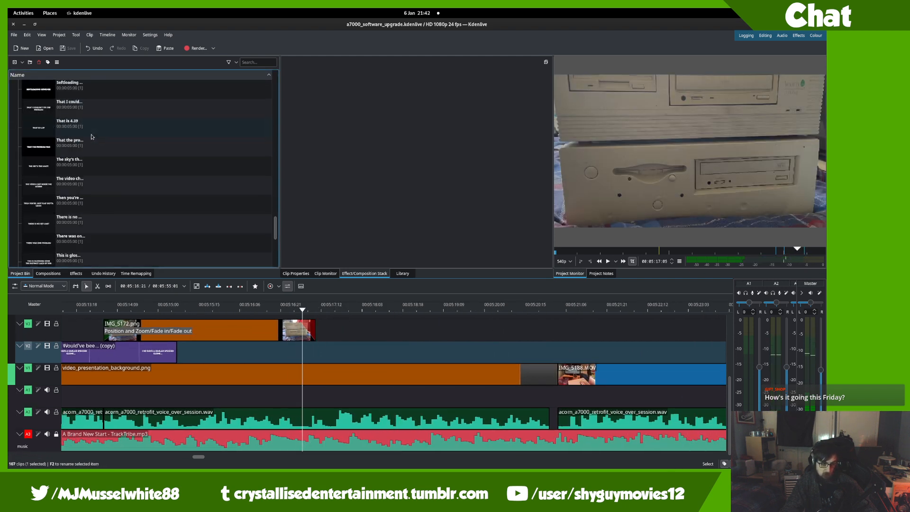
scroll(114, 163, up, 10)
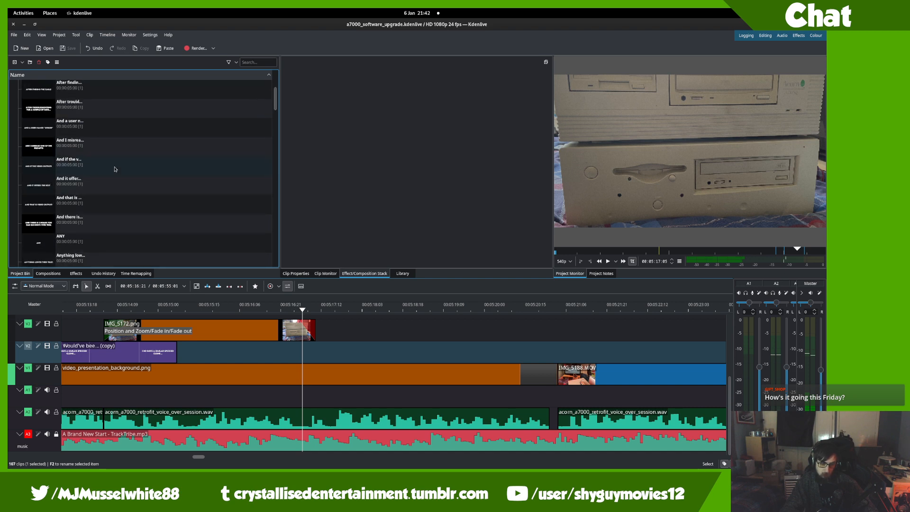
- Duplicate the "I do have a ..." title clip in the project bin and place the copy on track V2 at the playhead
click(142, 259)
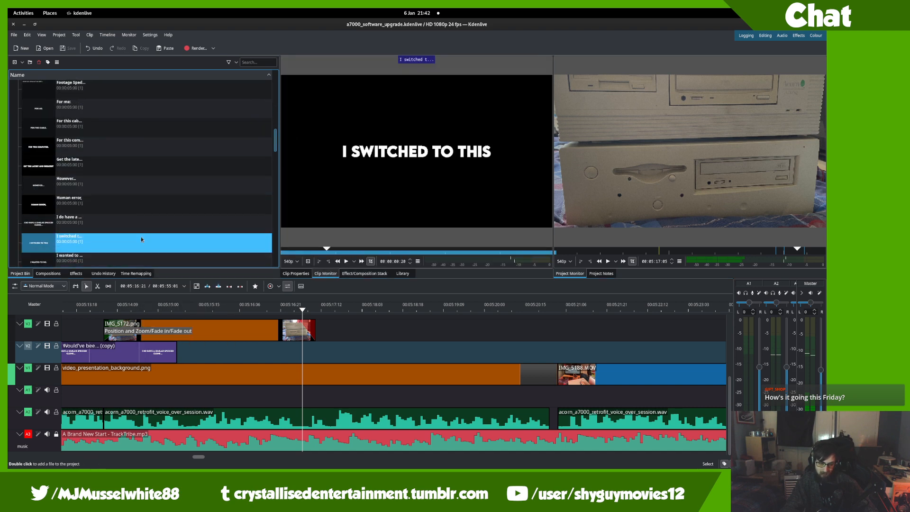
right_click(142, 230)
click(156, 258)
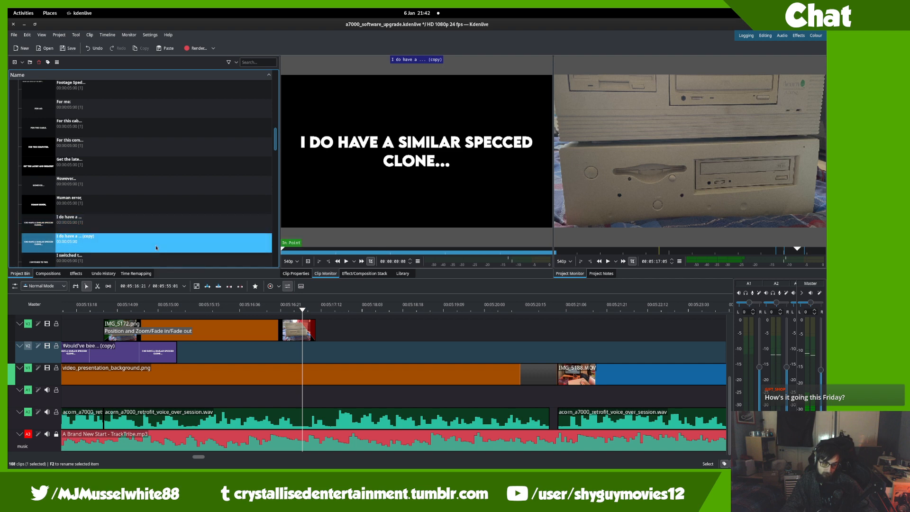
drag(156, 247, 299, 381)
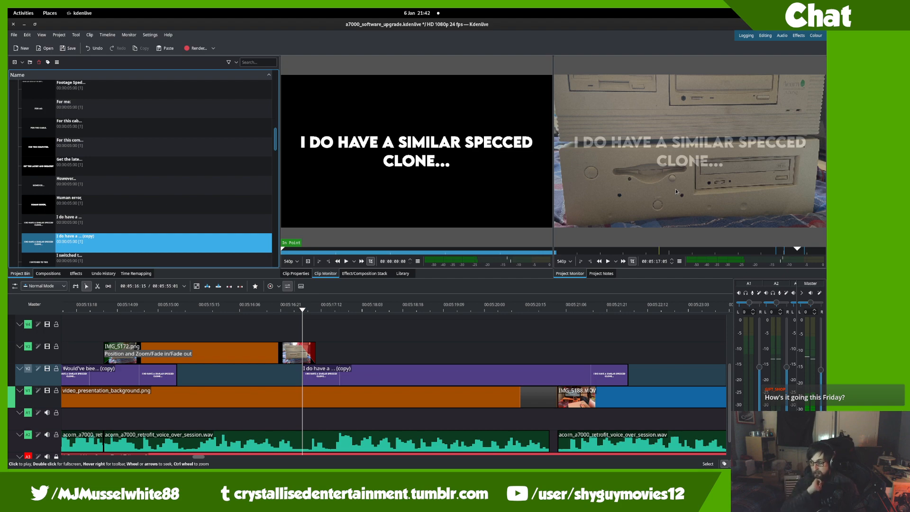
mouse_move(10, 17)
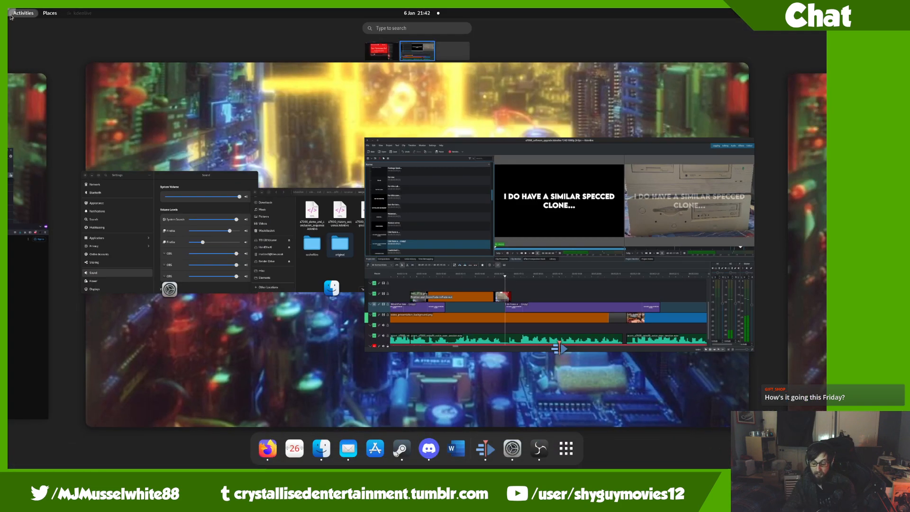
scroll(11, 17, up, 1)
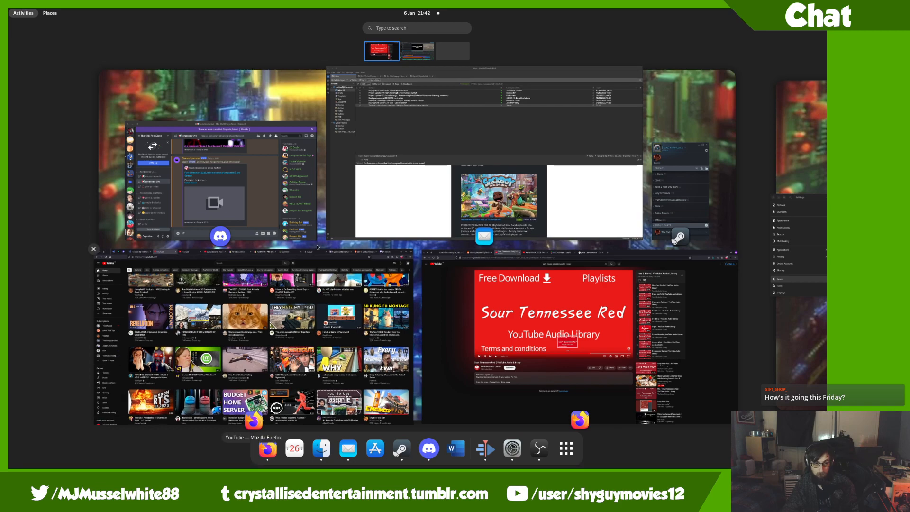
scroll(360, 246, down, 1)
click(627, 254)
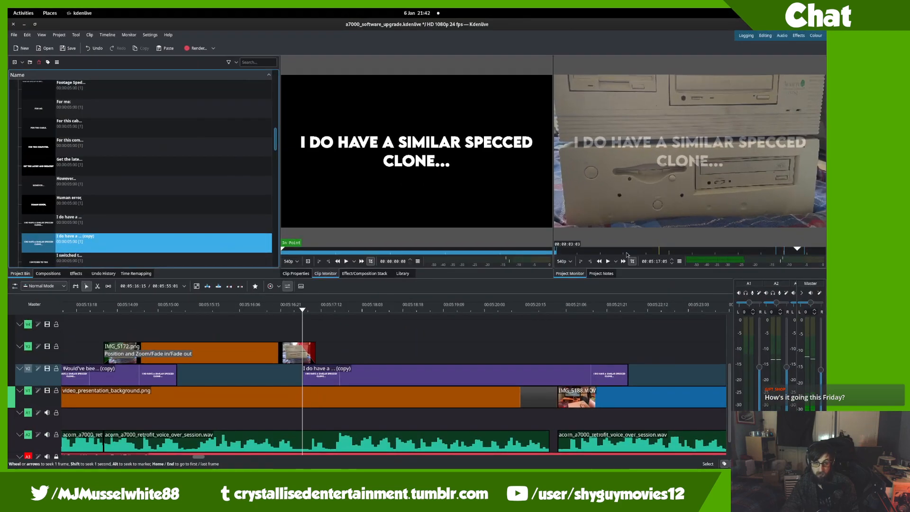
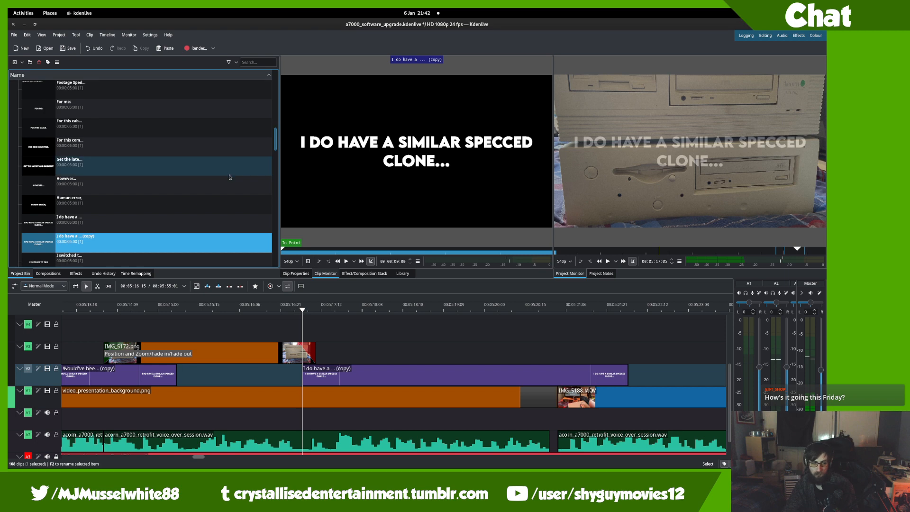
- Open the "I do have a ... (copy)" title clip in the title editor and delete all of its text
scroll(230, 184, up, 1)
scroll(230, 185, down, 3)
scroll(229, 159, up, 1)
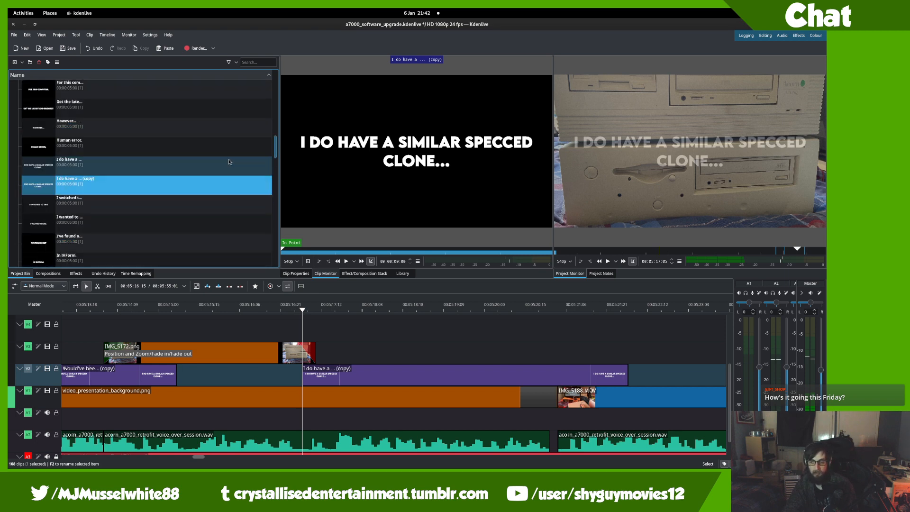
double_click(229, 195)
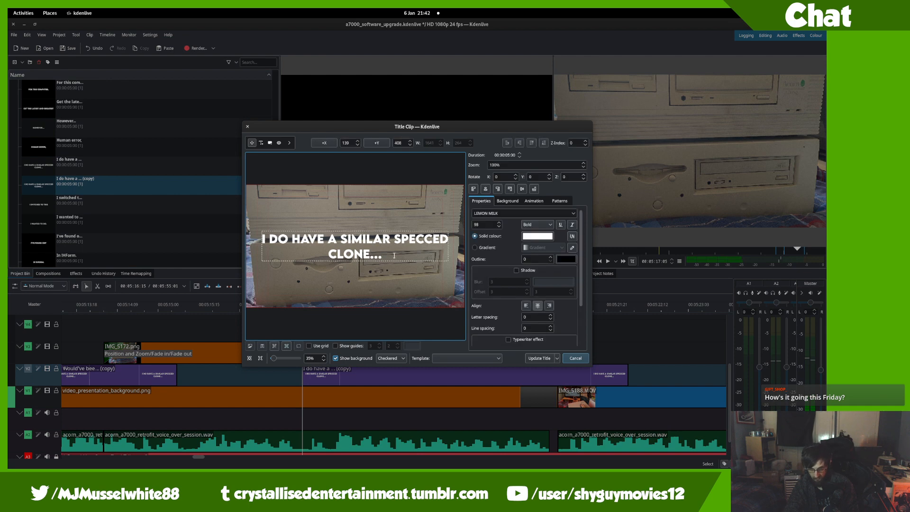
drag(393, 256, 373, 235)
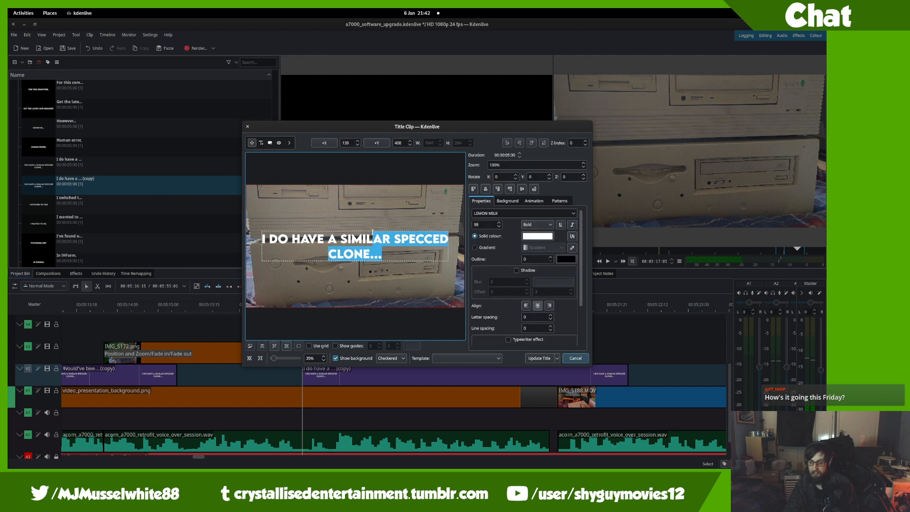
key(BackSpace)
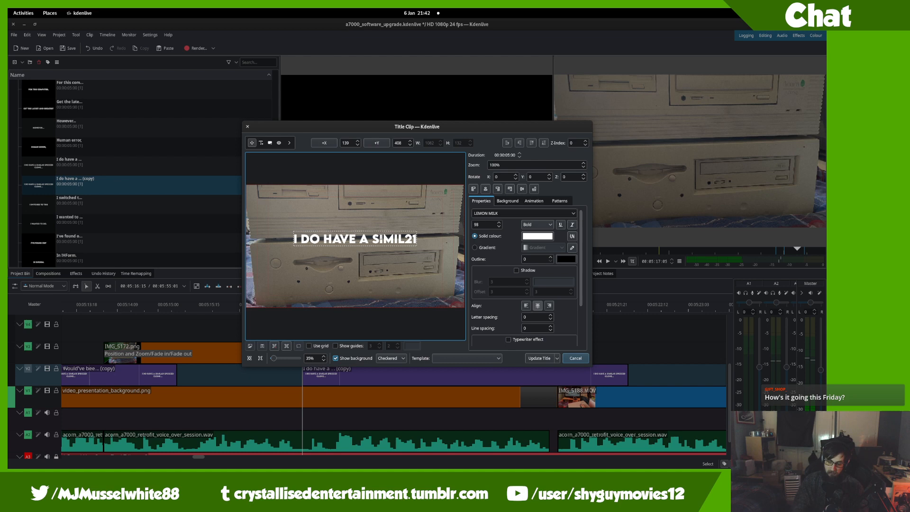
key(BackSpace)
key(BackSpace)
key(BackSpace)
key(BackSpace)
key(BackSpace)
key(BackSpace)
key(BackSpace)
key(BackSpace)
key(BackSpace)
key(BackSpace)
key(BackSpace)
key(BackSpace)
key(BackSpace)
key(BackSpace)
key(BackSpace)
key(BackSpace)
key(BackSpace)
key(BackSpace)
key(BackSpace)
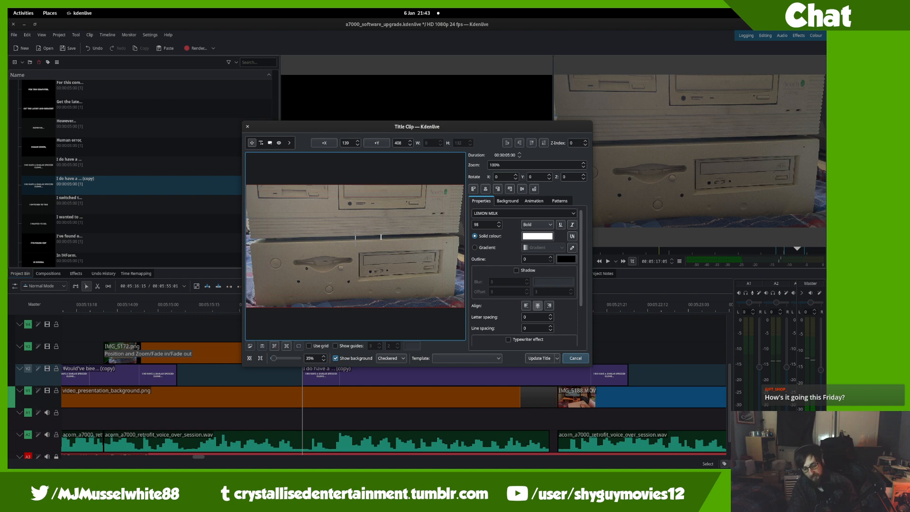
- Enter "Which does" as the beginning of the copied title's new text
text(D)
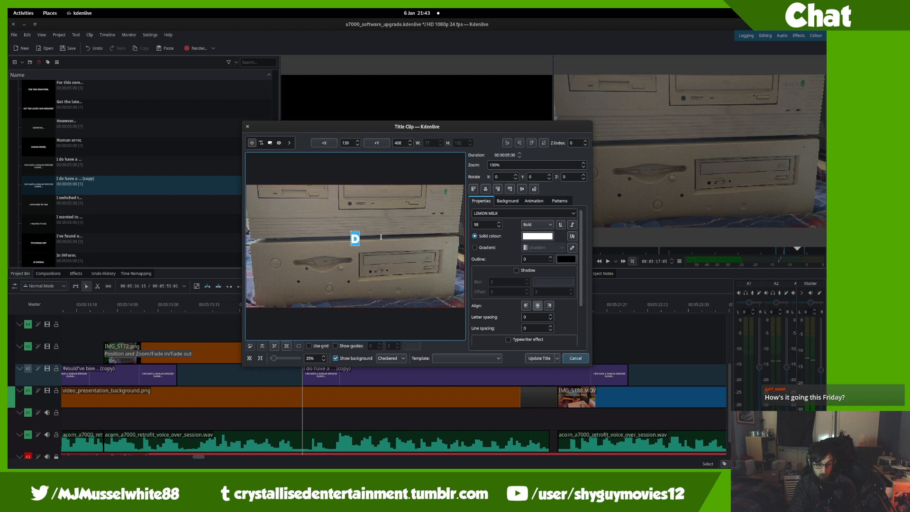
text(Whixch)
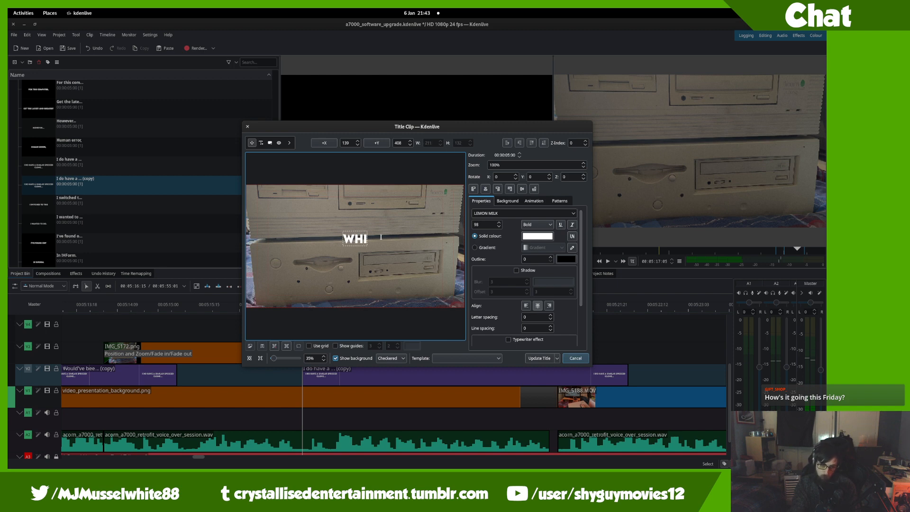
key(BackSpace)
key(BackSpace)
key(BackSpace)
text(ch does)
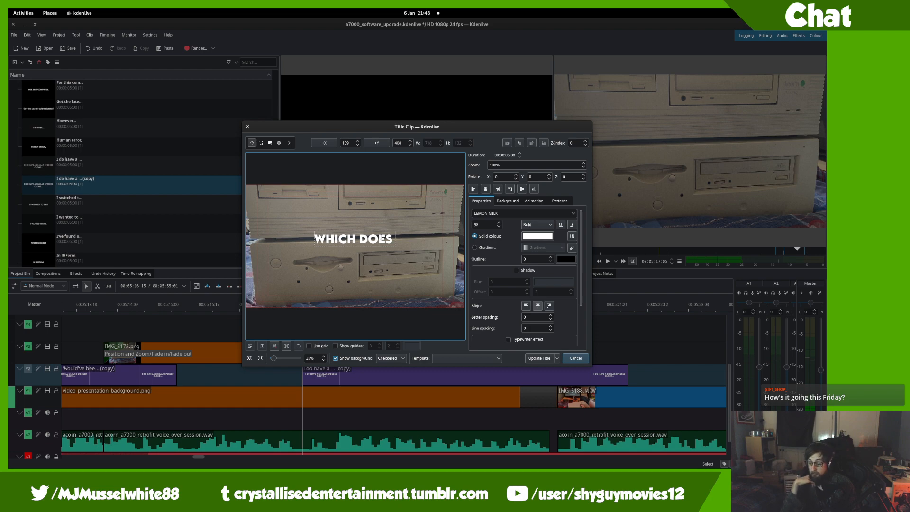
- Switch to the Files window and open the Elements drive in a new tab
key(alt+Tab)
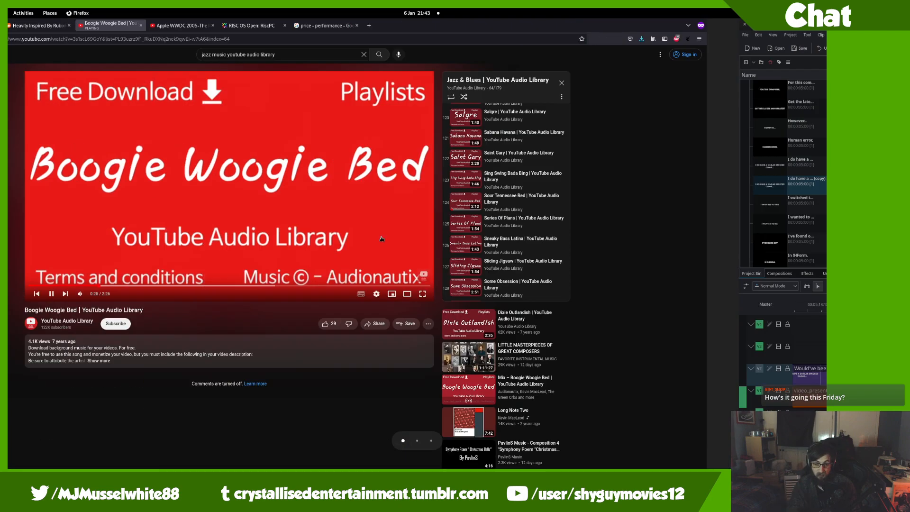
key(super)
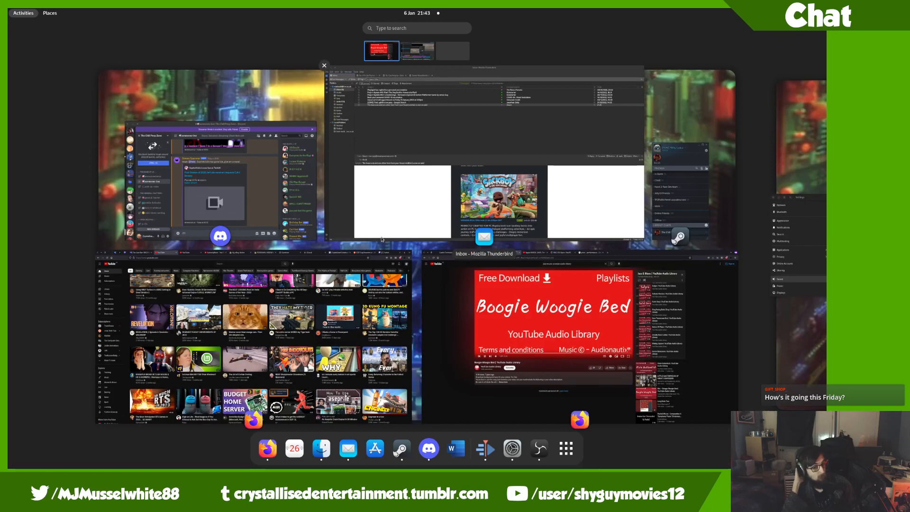
scroll(303, 241, down, 1)
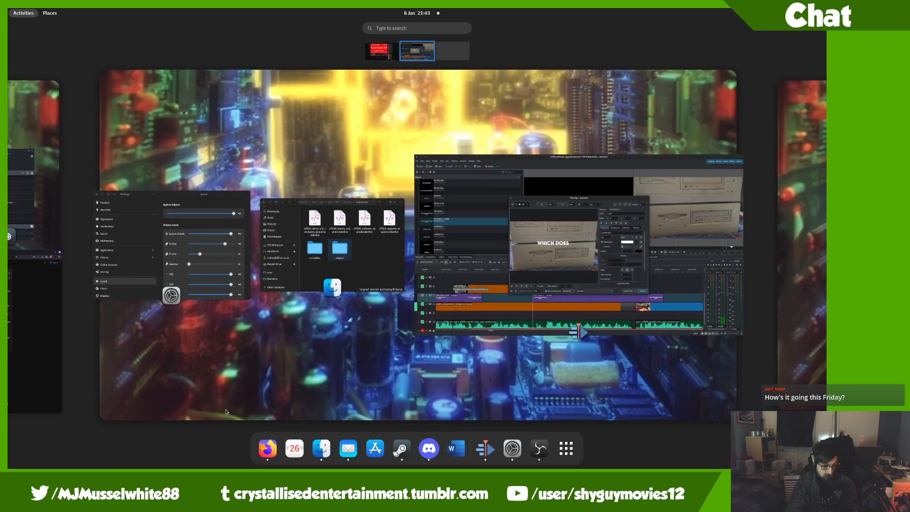
click(287, 249)
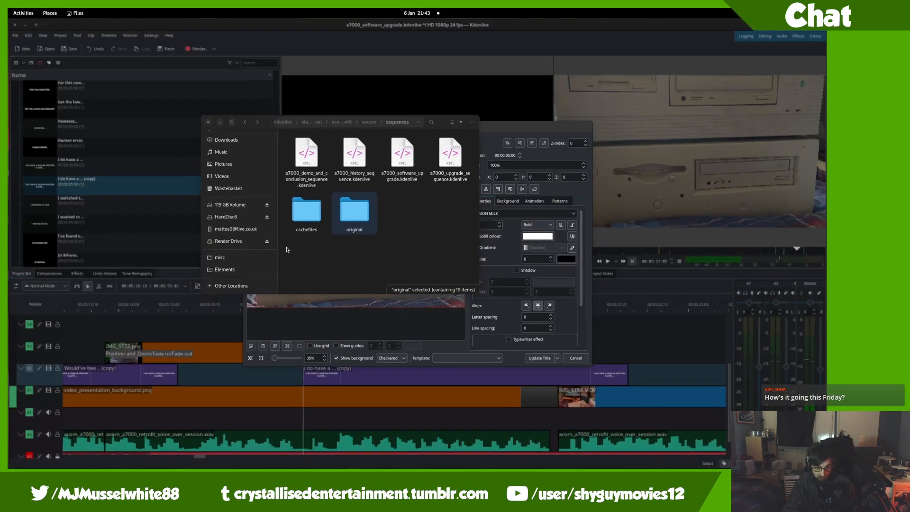
right_click(224, 270)
click(258, 289)
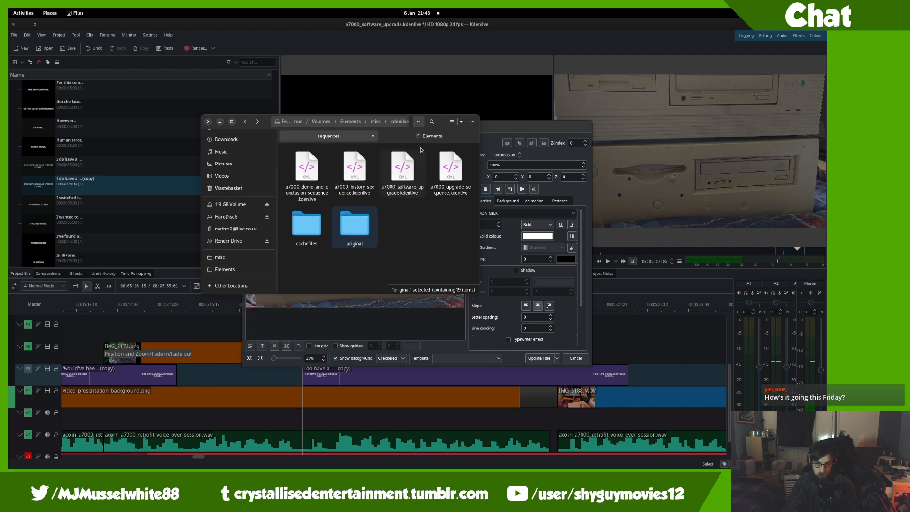
click(421, 138)
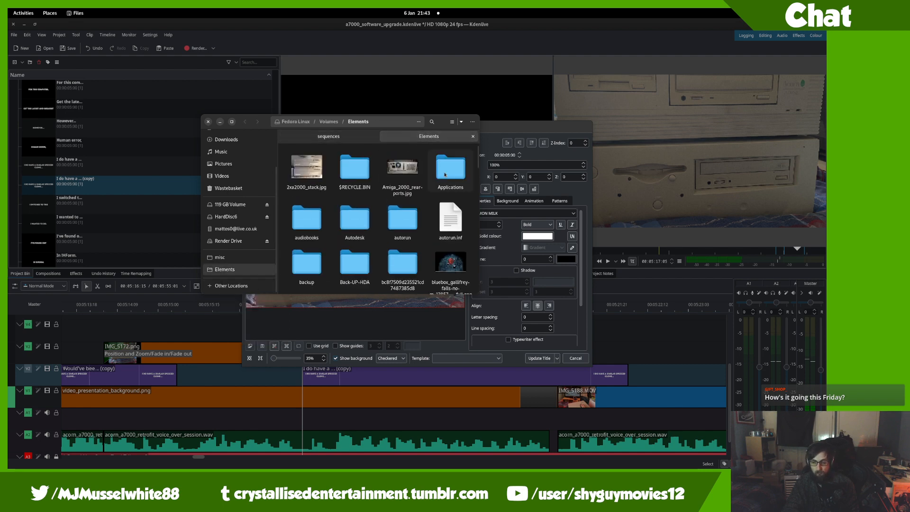
- Browse the Elements drive to the ebooks/misc/magazines/acorn_user folder
scroll(416, 245, down, 3)
scroll(417, 234, down, 2)
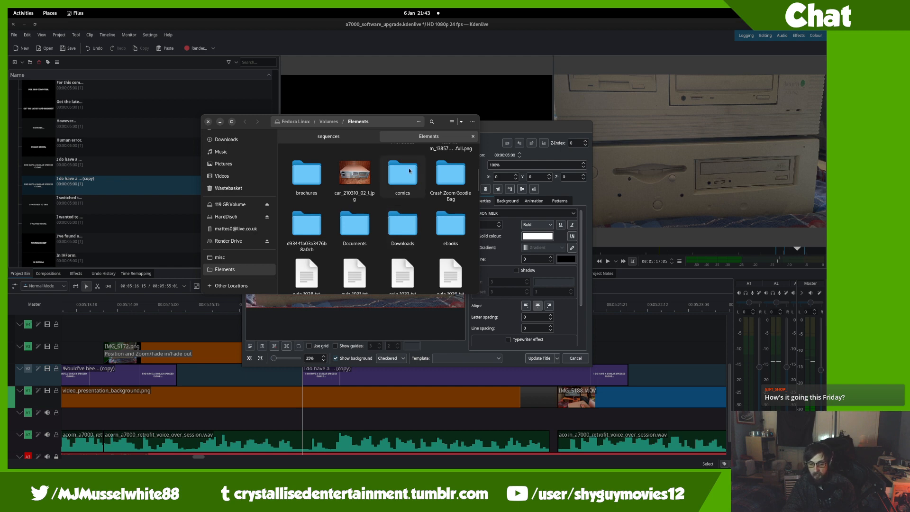
scroll(380, 251, up, 4)
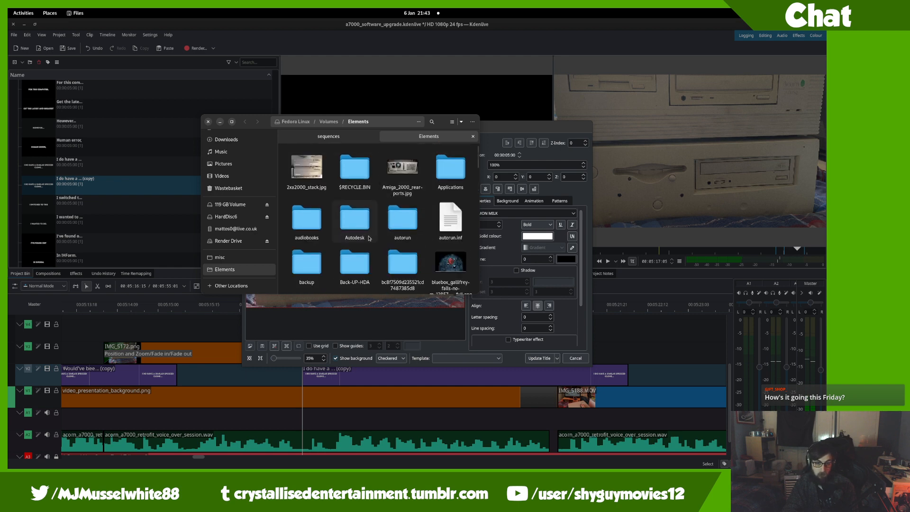
scroll(350, 203, down, 1)
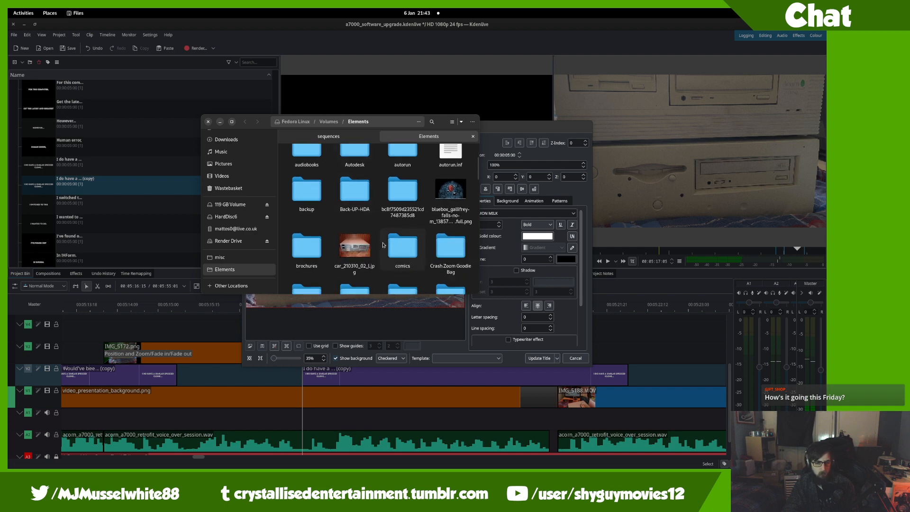
scroll(397, 247, down, 2)
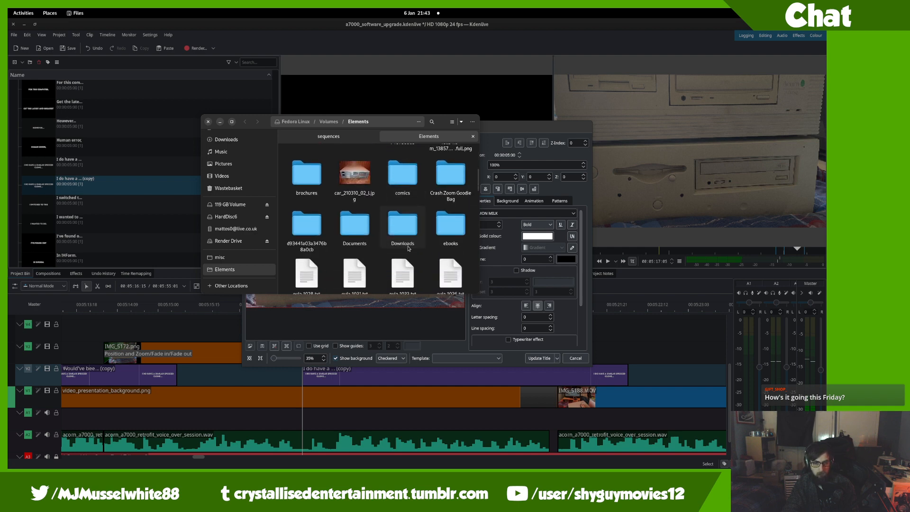
double_click(441, 231)
double_click(307, 175)
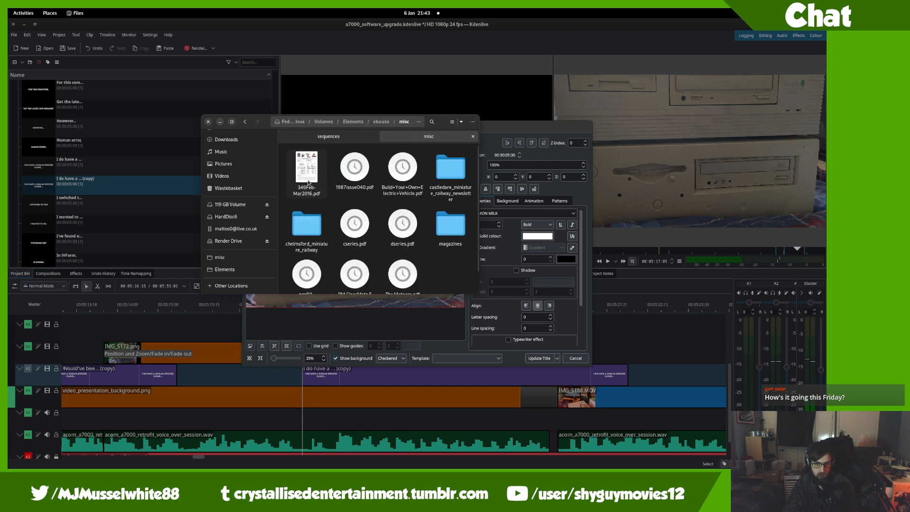
double_click(450, 227)
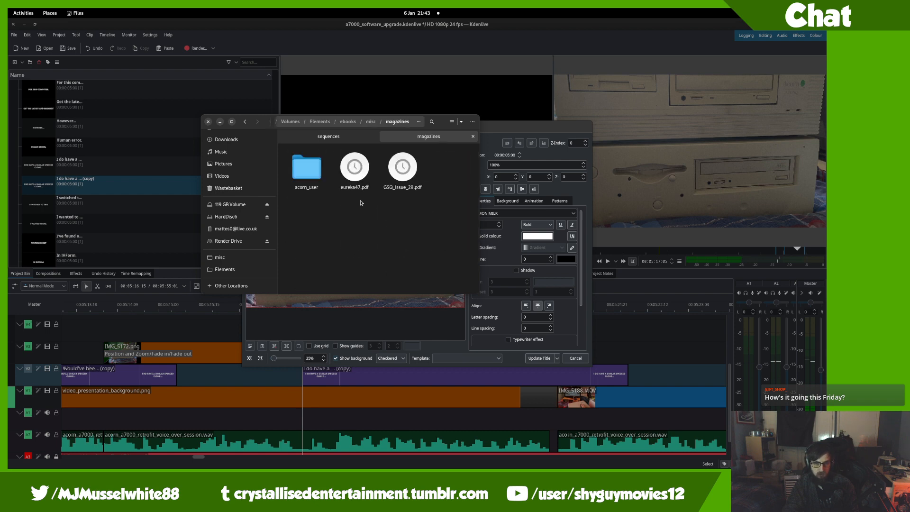
double_click(320, 173)
- Preview the covers of Acorn User issues 183 and 184 in the acorn_user folder
click(398, 215)
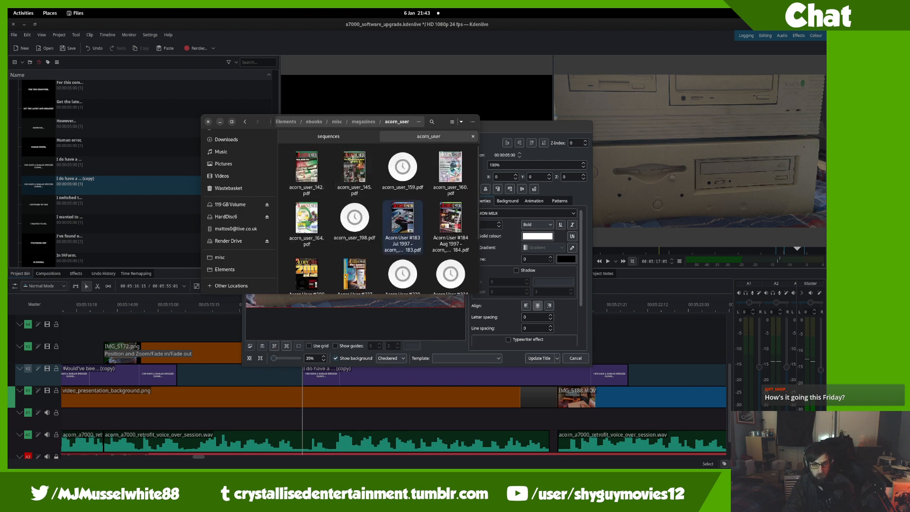
key(space)
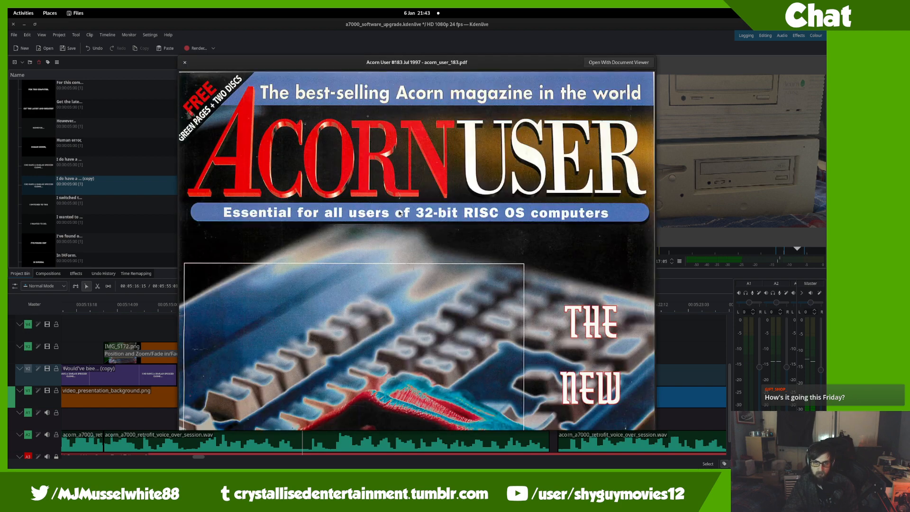
scroll(434, 261, down, 6)
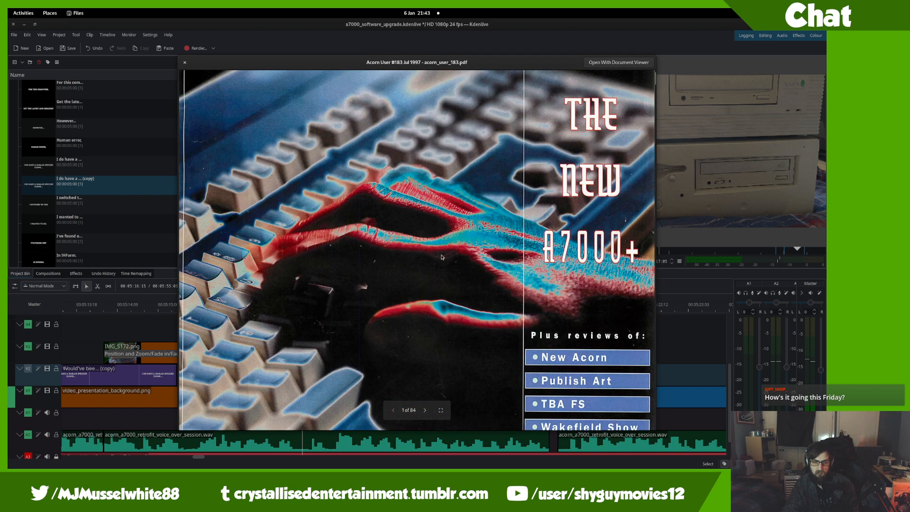
key(Right)
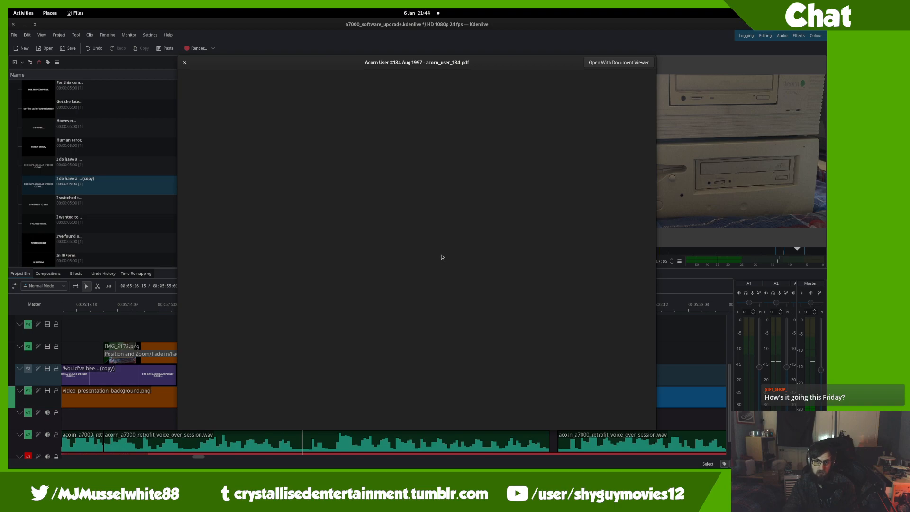
scroll(444, 251, down, 5)
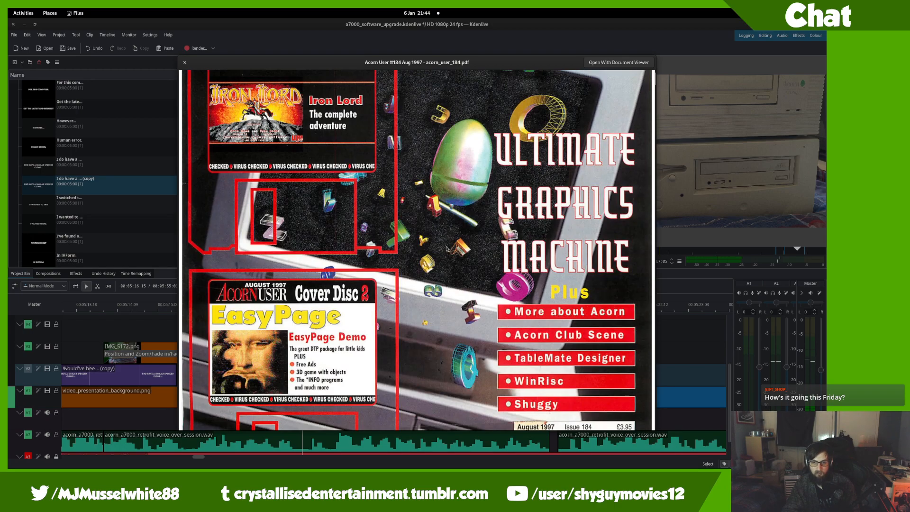
scroll(447, 248, down, 2)
scroll(440, 244, up, 7)
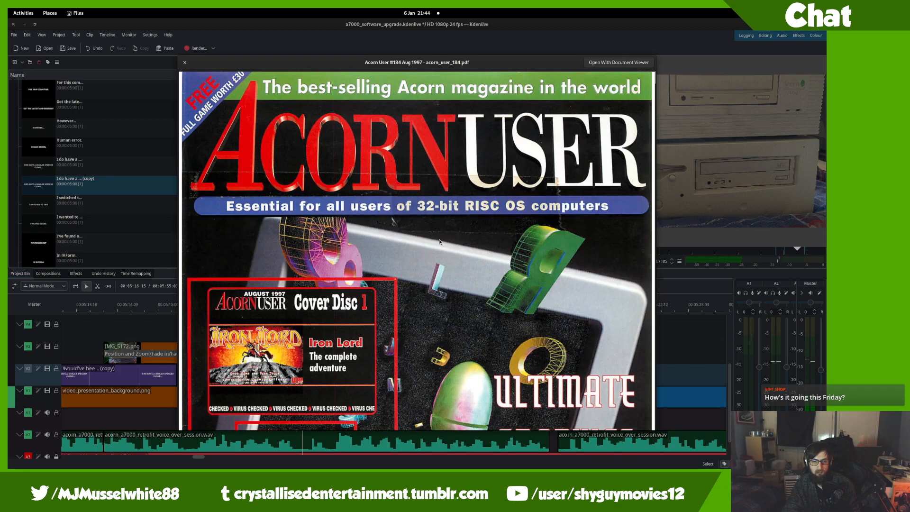
- Preview the covers of Acorn User issues 200 and 227, and close the preview
key(Right)
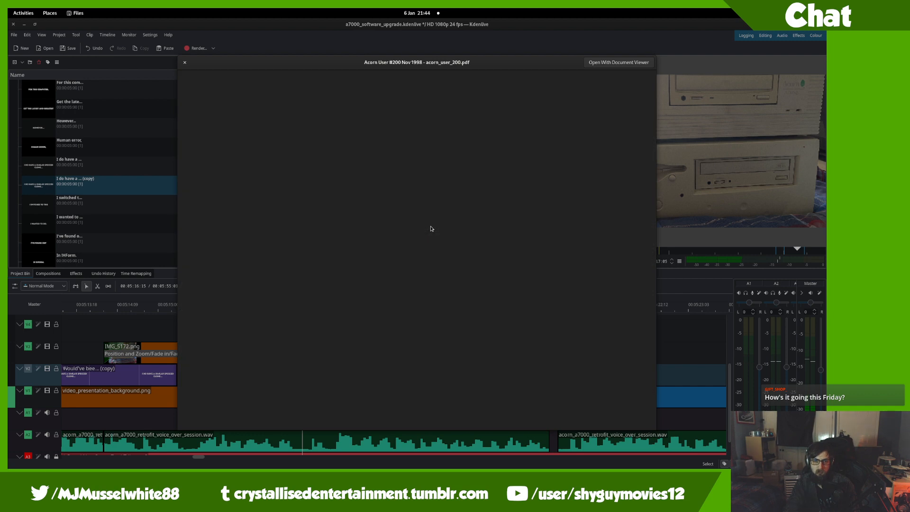
scroll(431, 229, down, 8)
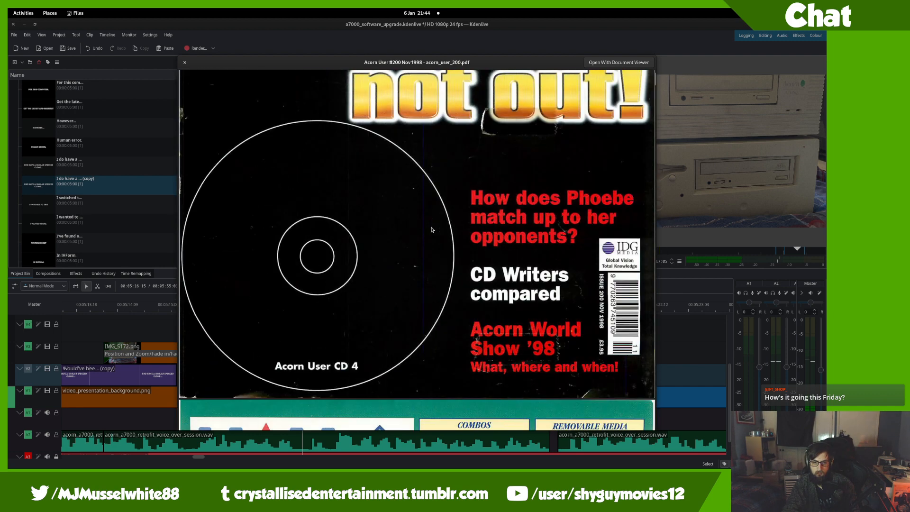
scroll(432, 230, up, 4)
scroll(450, 220, down, 4)
key(Right)
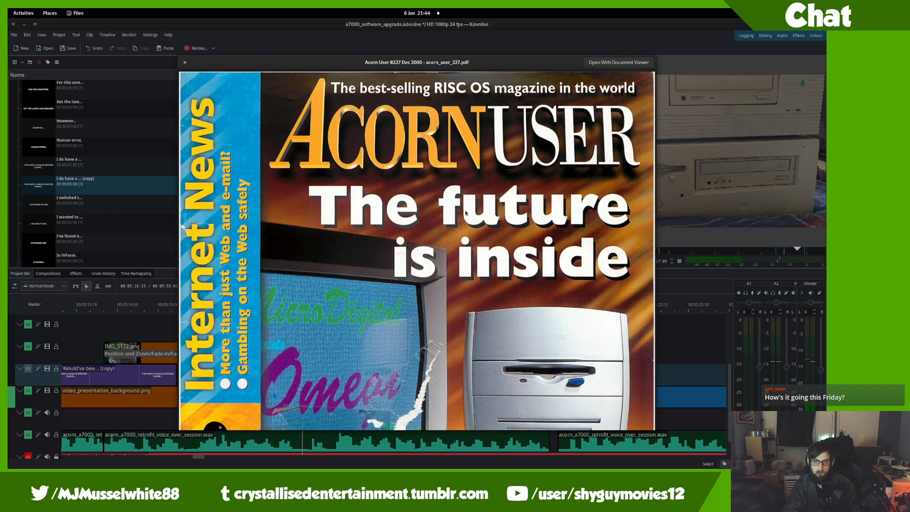
scroll(466, 213, down, 5)
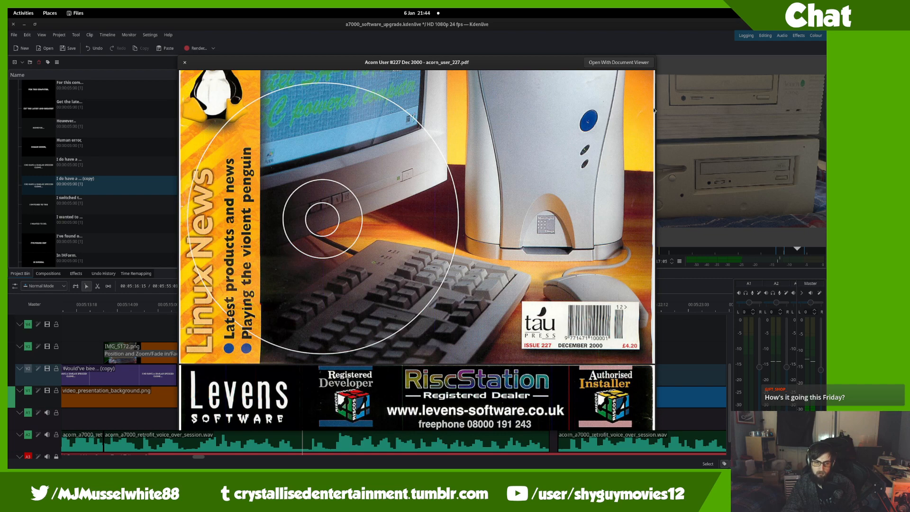
key(space)
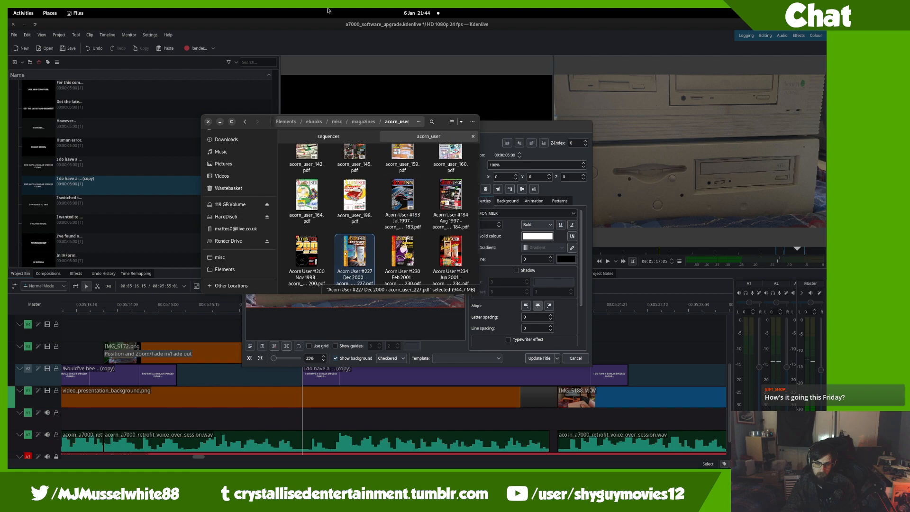
- Switch to the Firefox window and open the Acorn User #227 Dec 2000 PDF in a new tab
key(super)
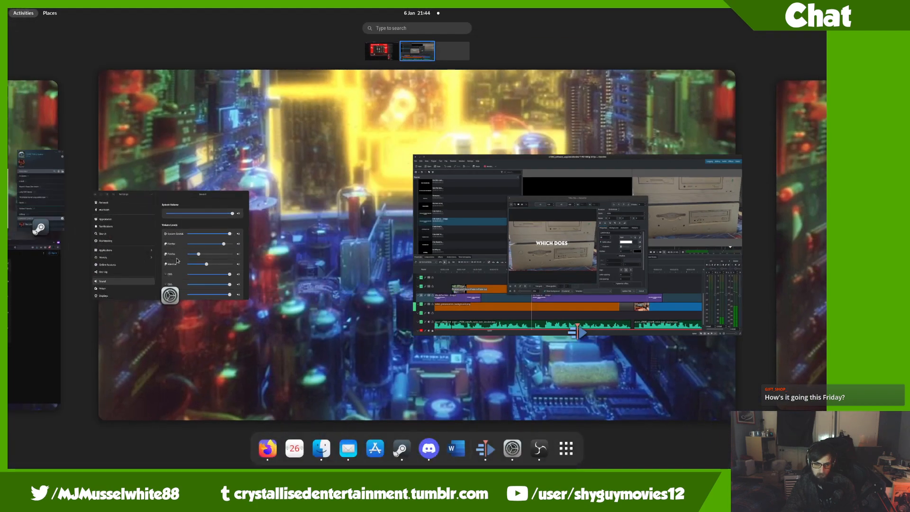
scroll(177, 261, up, 1)
click(334, 199)
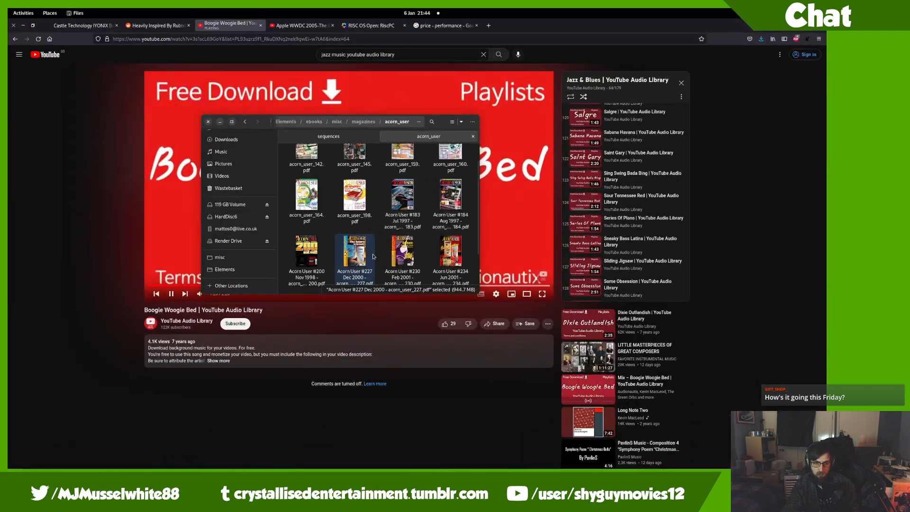
key(Return)
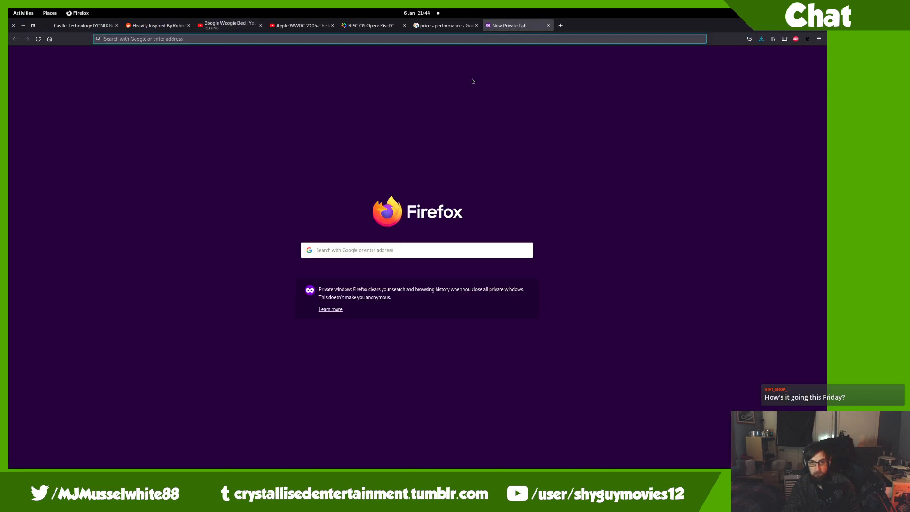
right_click(471, 82)
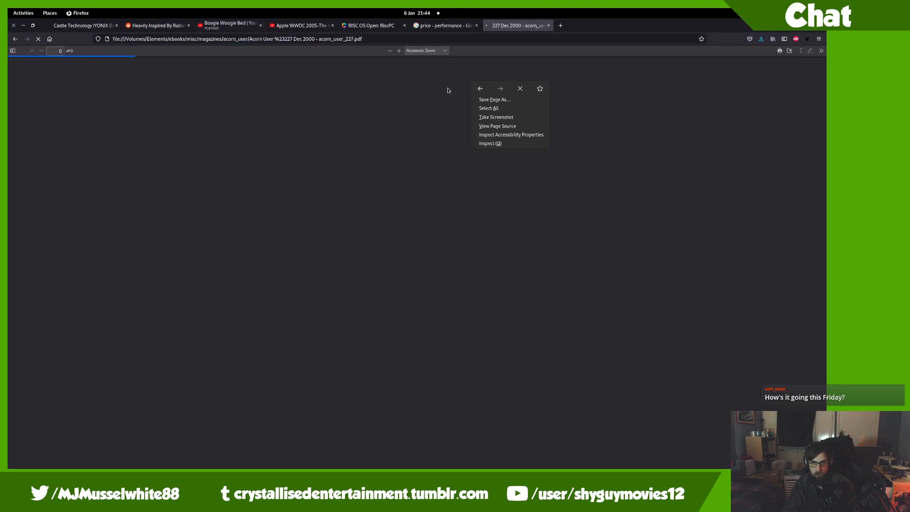
click(447, 88)
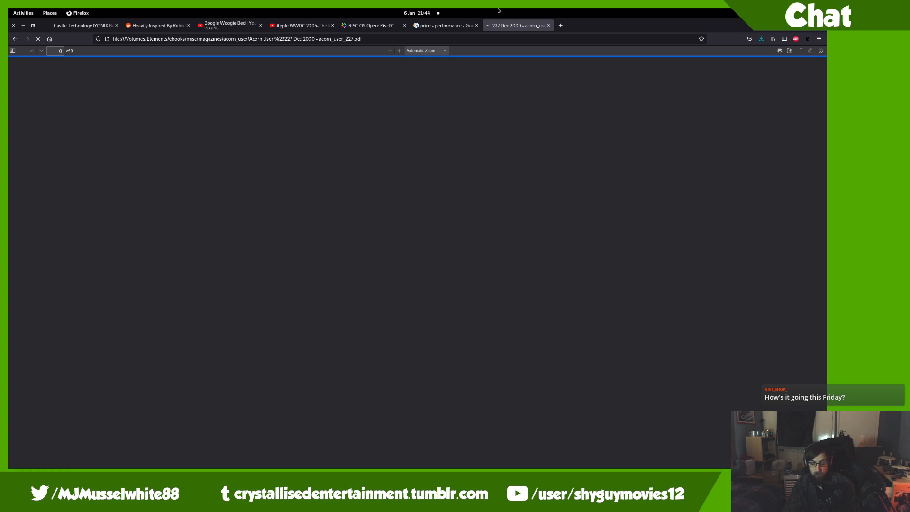
- Examine the Levens Software price advert on page 2 at 200% zoom and the features list on the contents page
scroll(446, 182, down, 10)
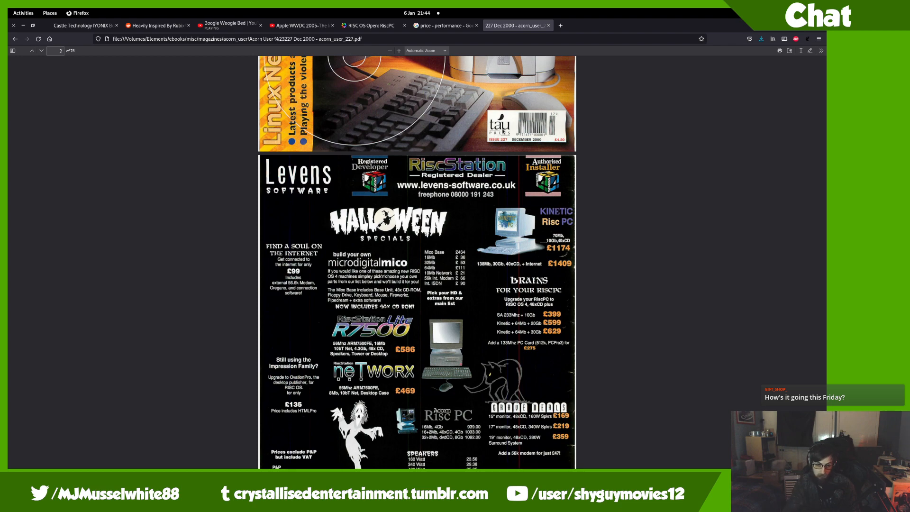
ctrl+scroll(376, 283, up, 5)
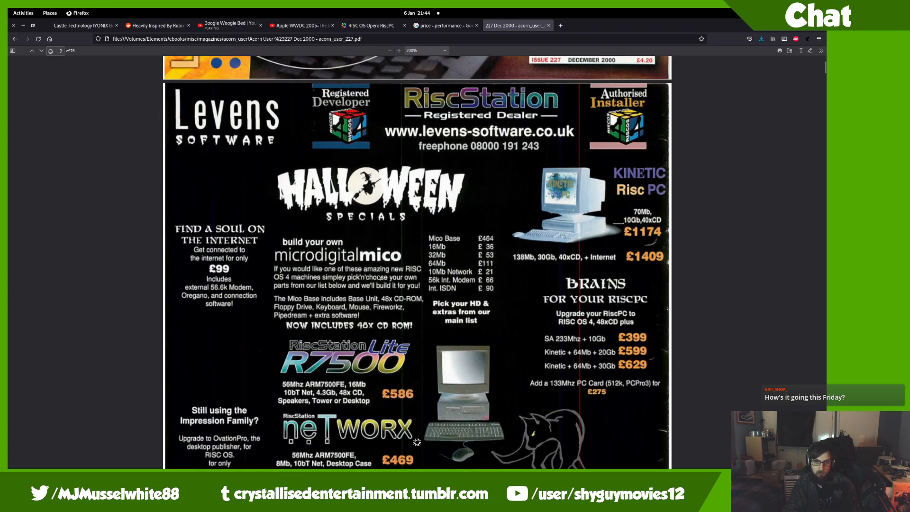
key(alt+Tab)
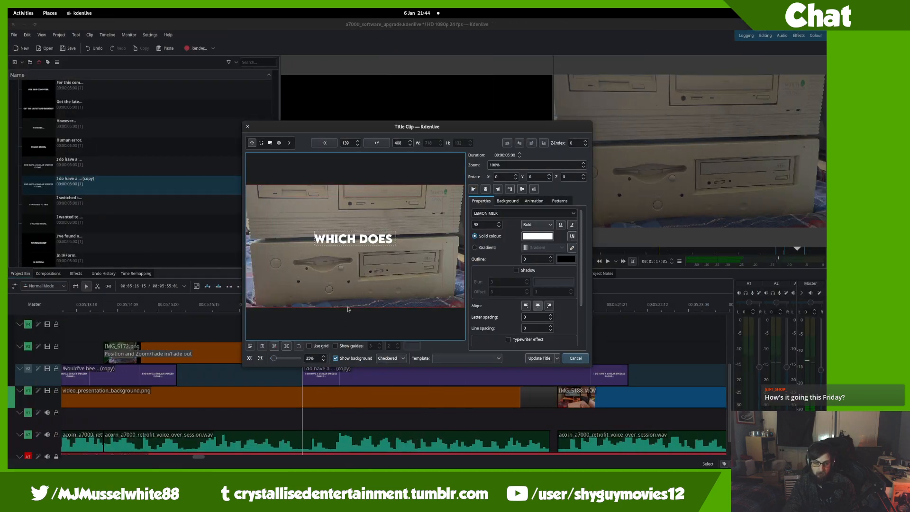
key(alt+Tab)
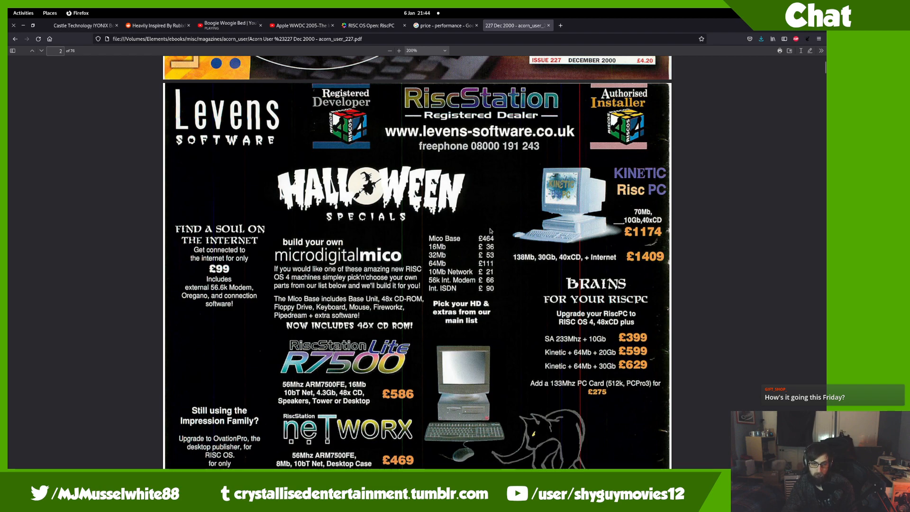
scroll(490, 230, down, 5)
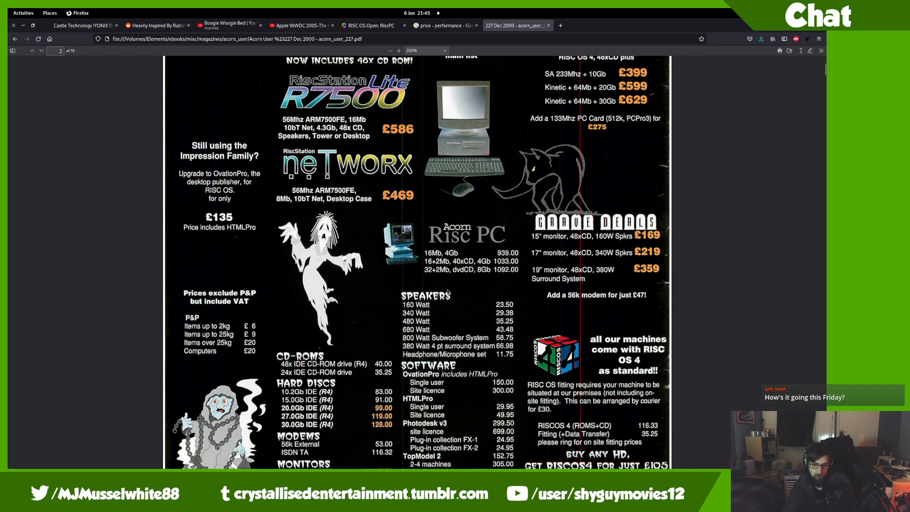
scroll(448, 292, down, 3)
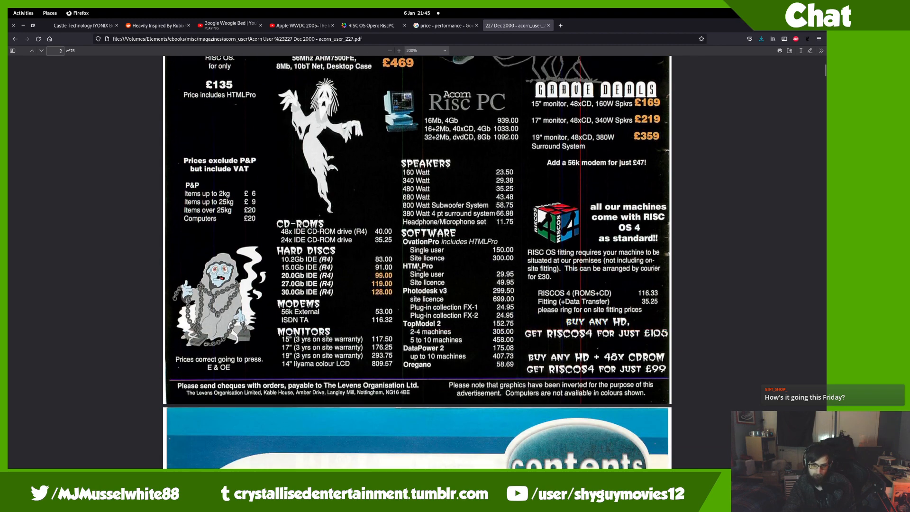
scroll(419, 268, down, 8)
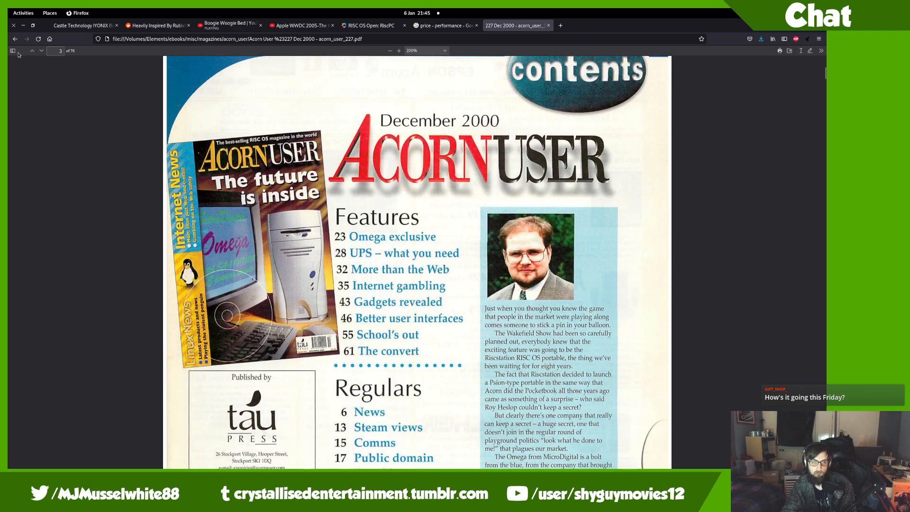
- Go to page 23 of the magazine and read the opening of the Omega preview article
click(61, 50)
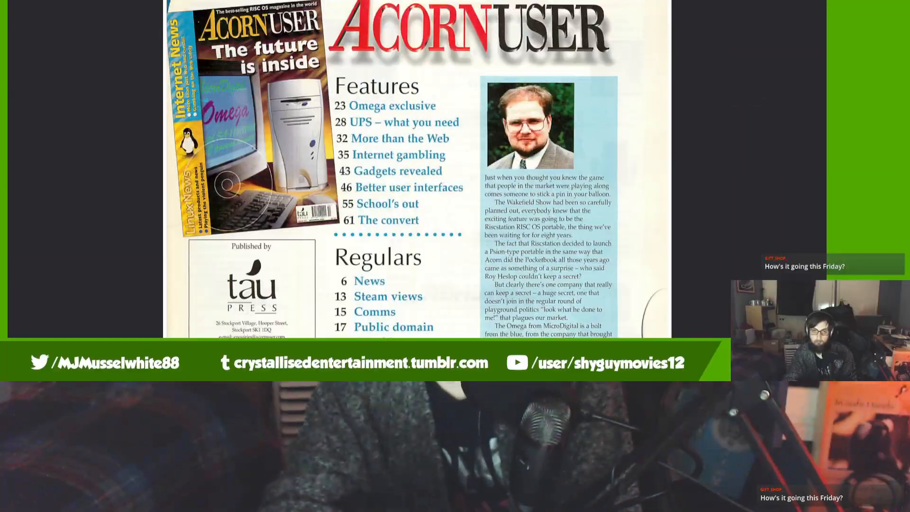
text(23)
key(Return)
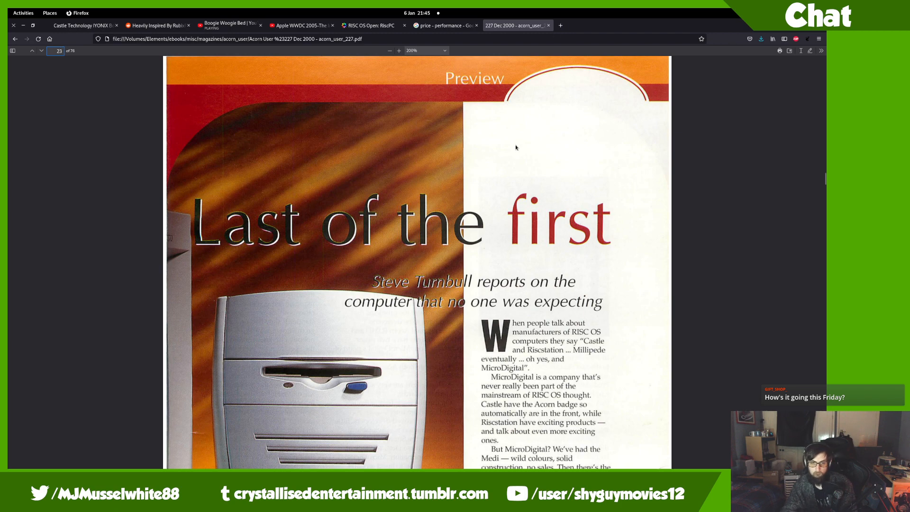
scroll(515, 147, down, 6)
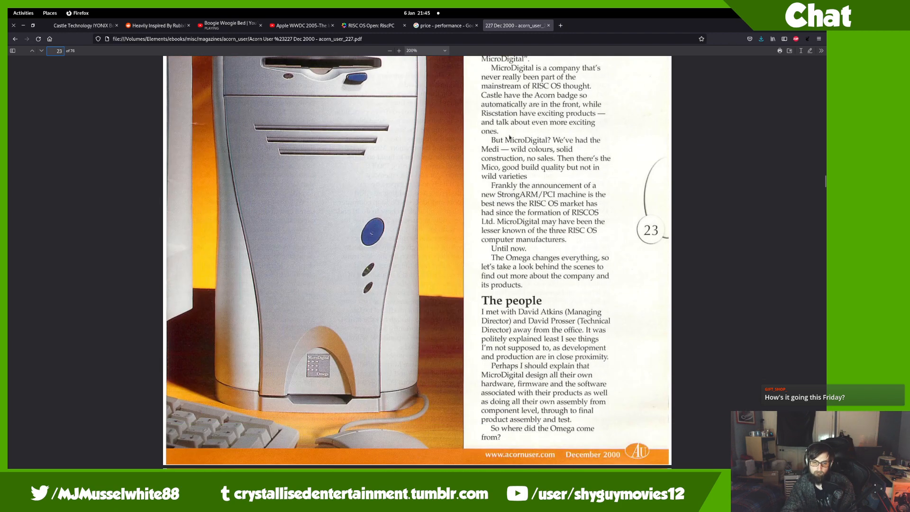
scroll(511, 137, up, 2)
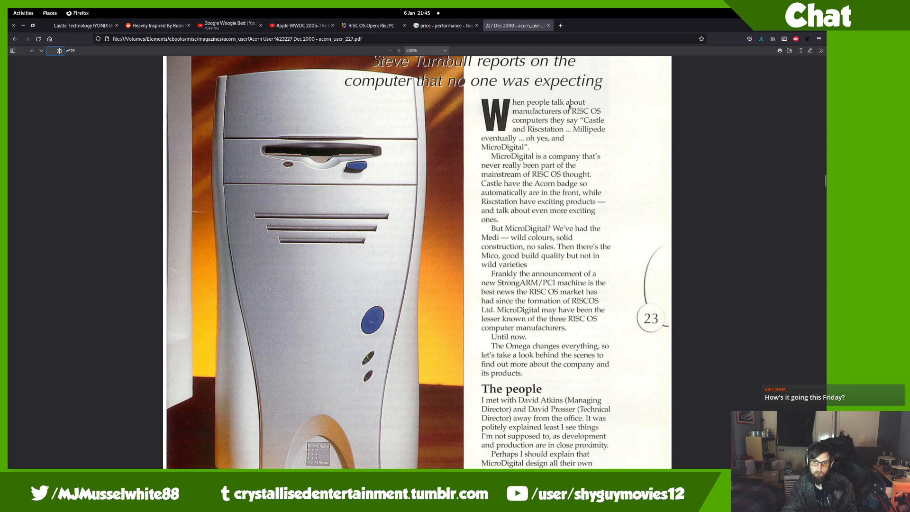
scroll(570, 106, up, 1)
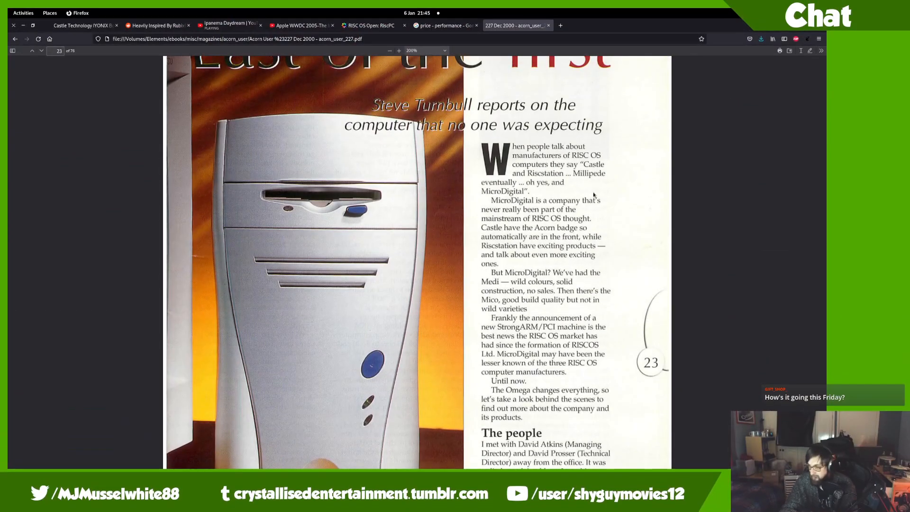
- Search the web in a new tab for "millipede strongarm mothgwerboard"
click(561, 25)
text(millipede)
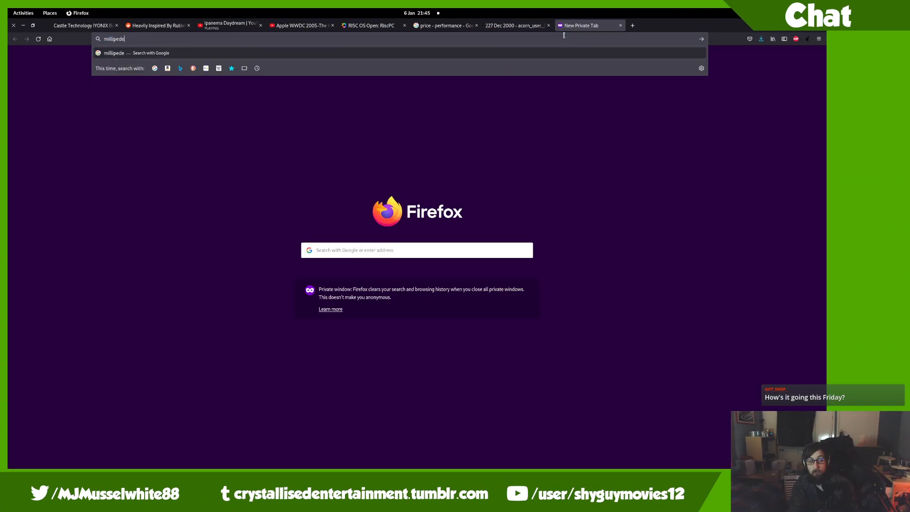
text( stronga)
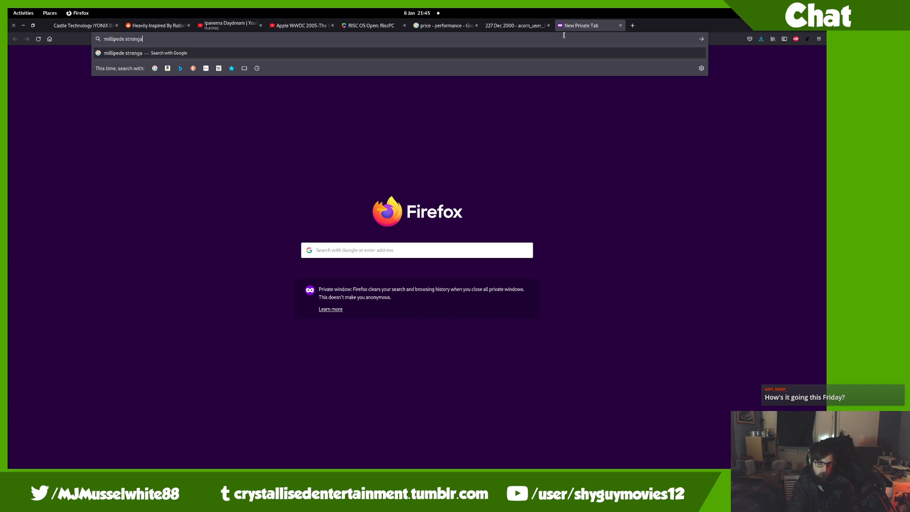
text(rm mothgwerboard)
key(Return)
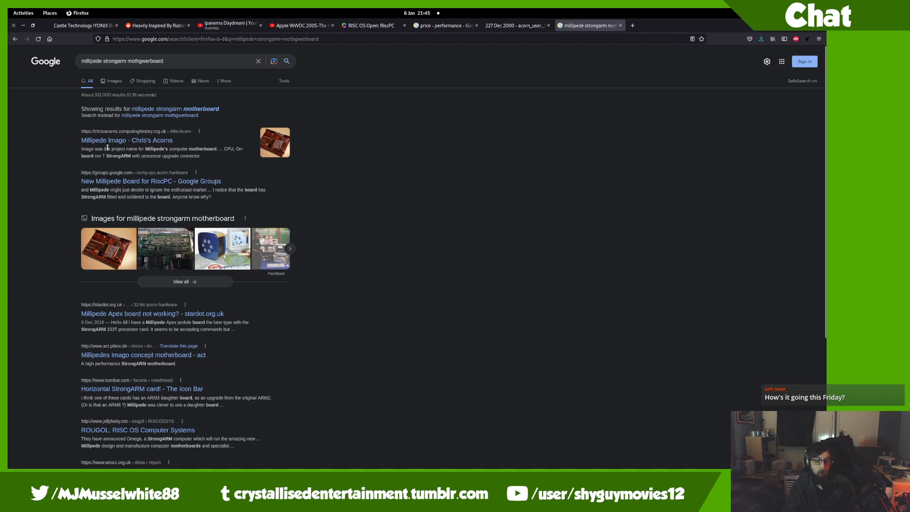
- Open the Millipede Imago page from the results, open its Nucleus link in a new tab, and examine the Cerilica Nucleus photos
click(124, 141)
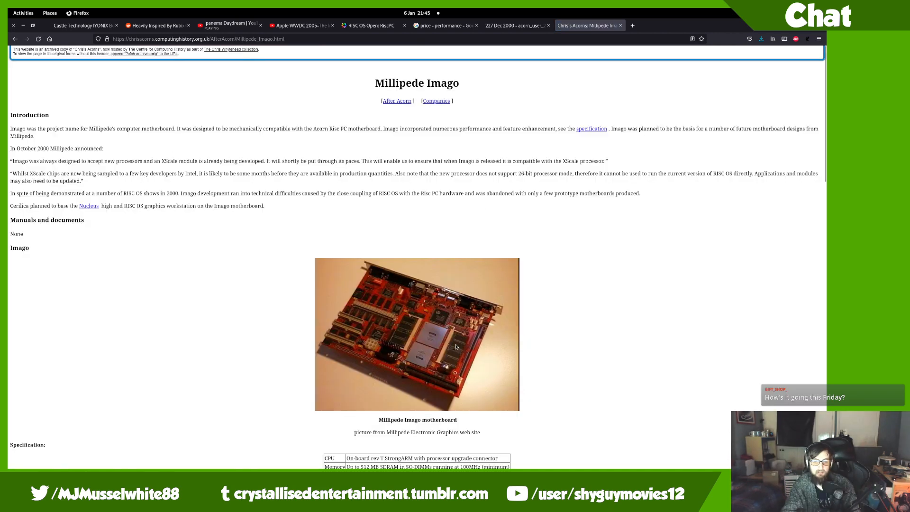
middle_click(89, 207)
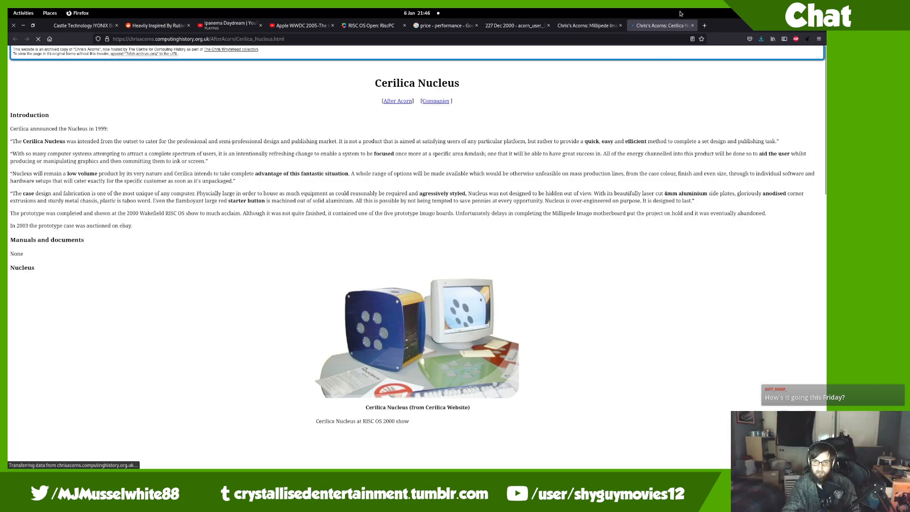
scroll(434, 273, down, 5)
scroll(447, 254, up, 3)
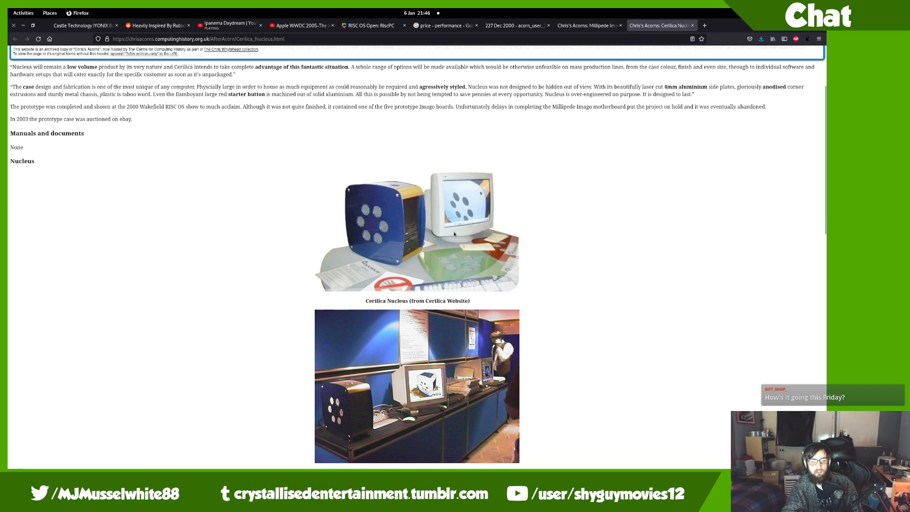
scroll(443, 256, down, 3)
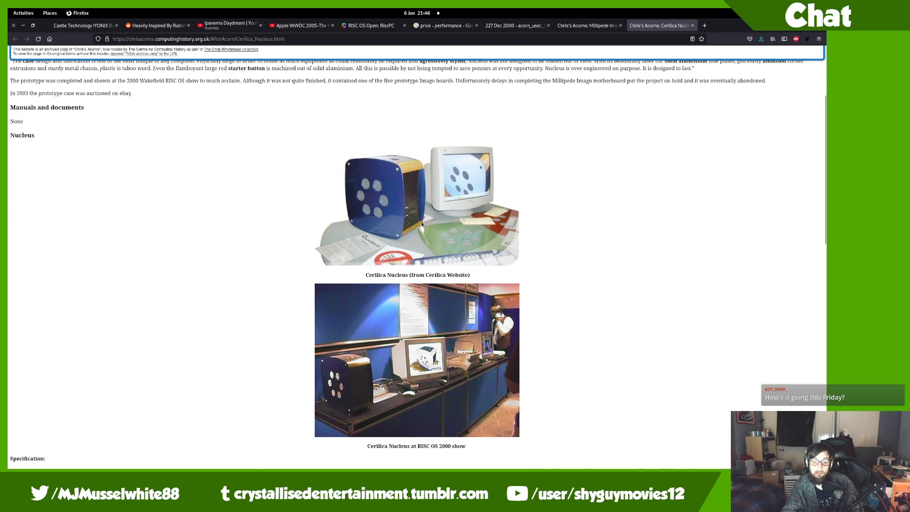
- Open the Cerilica website photo of the Nucleus in its own tab and enlarge it
right_click(441, 198)
click(456, 204)
click(722, 26)
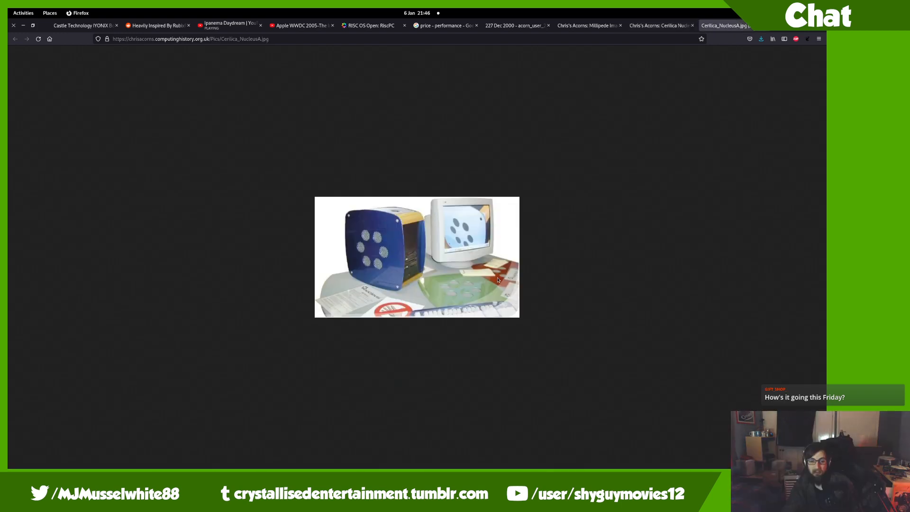
ctrl+scroll(498, 280, up, 7)
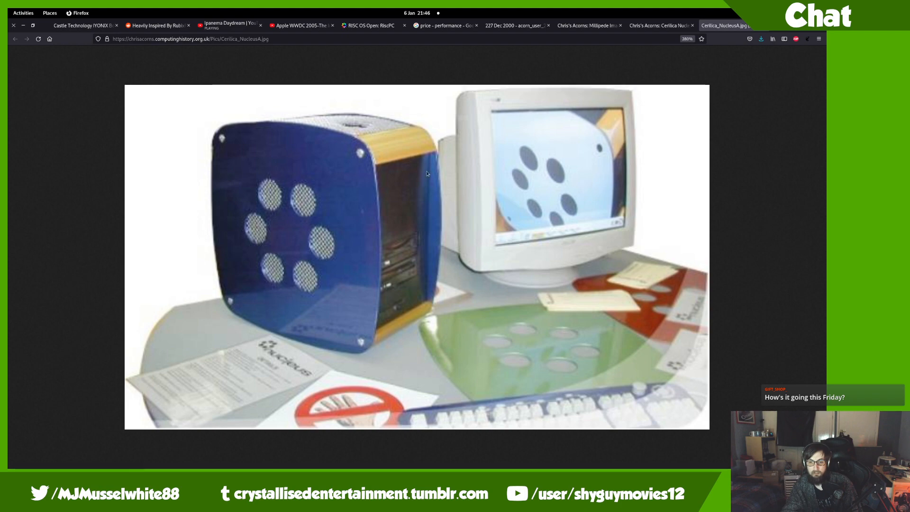
- Compare the Millipede Imago page, the Cerilica Nucleus page and its enlarged photo with the magazine's Omega preview
click(658, 25)
click(601, 25)
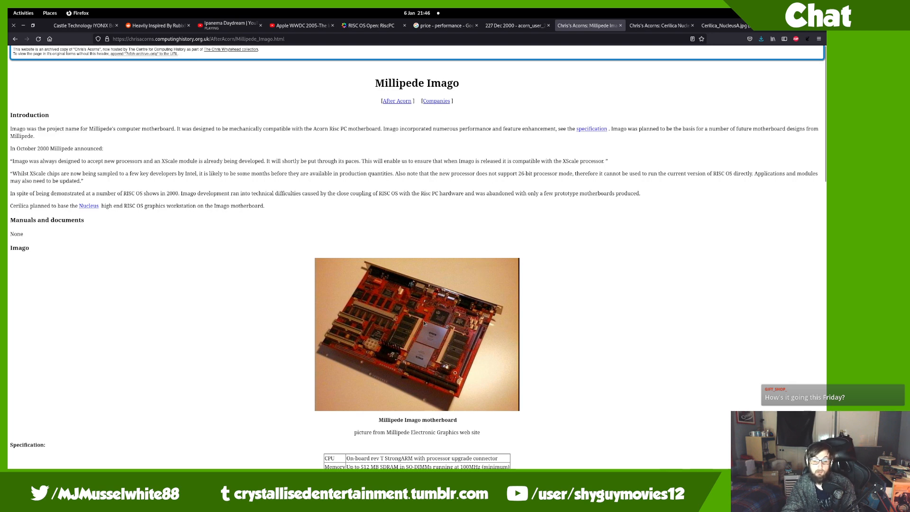
click(666, 27)
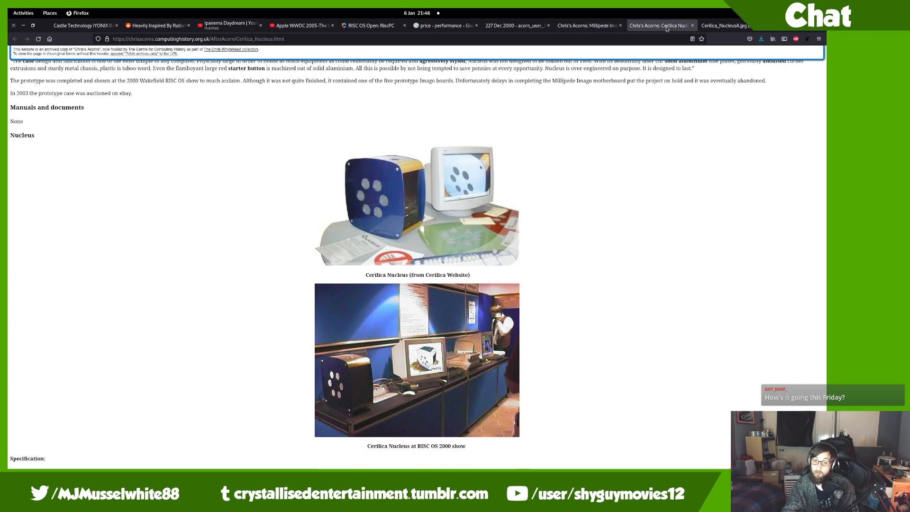
click(532, 27)
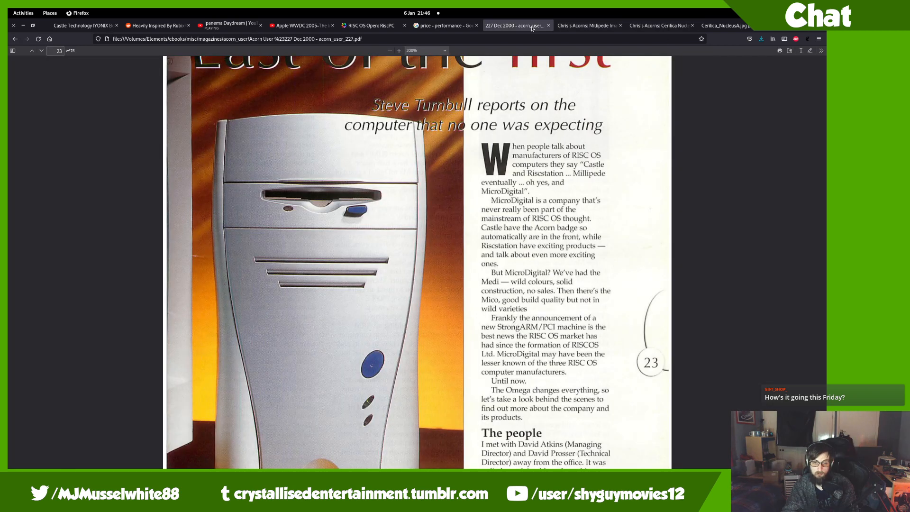
click(559, 27)
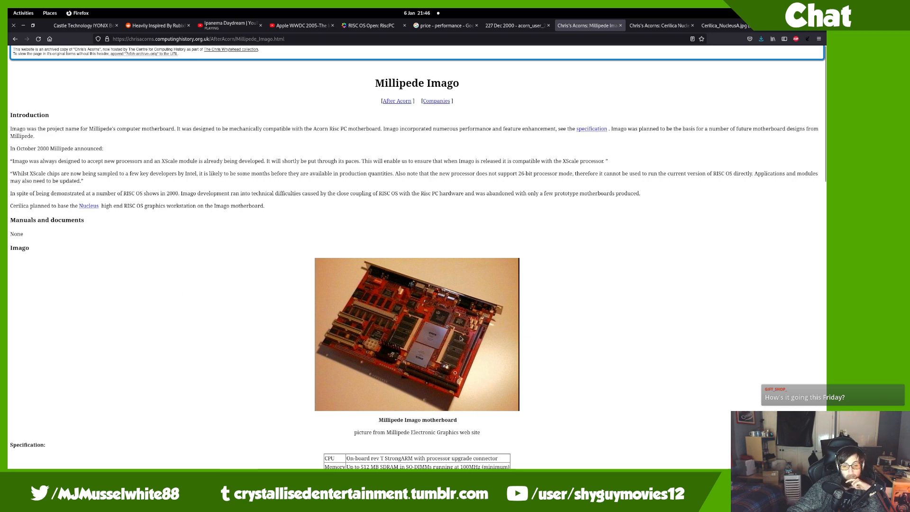
click(515, 26)
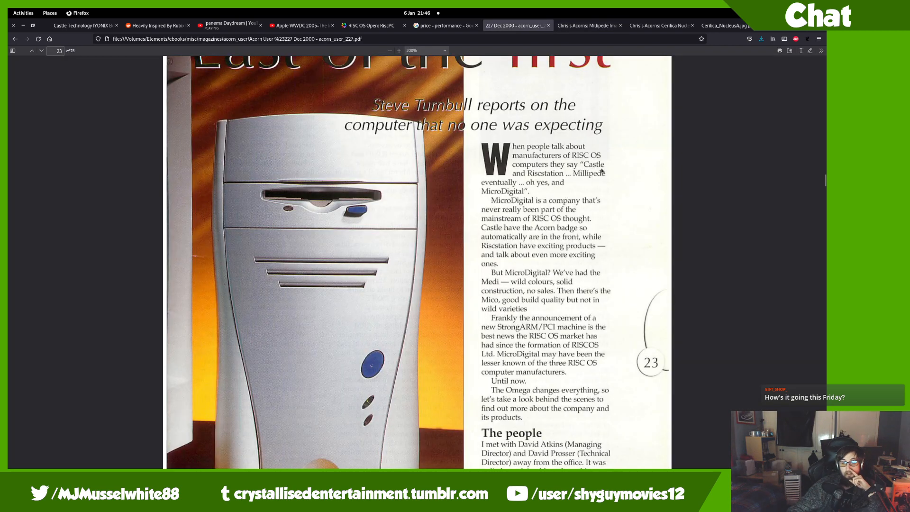
key(ctrl+Tab)
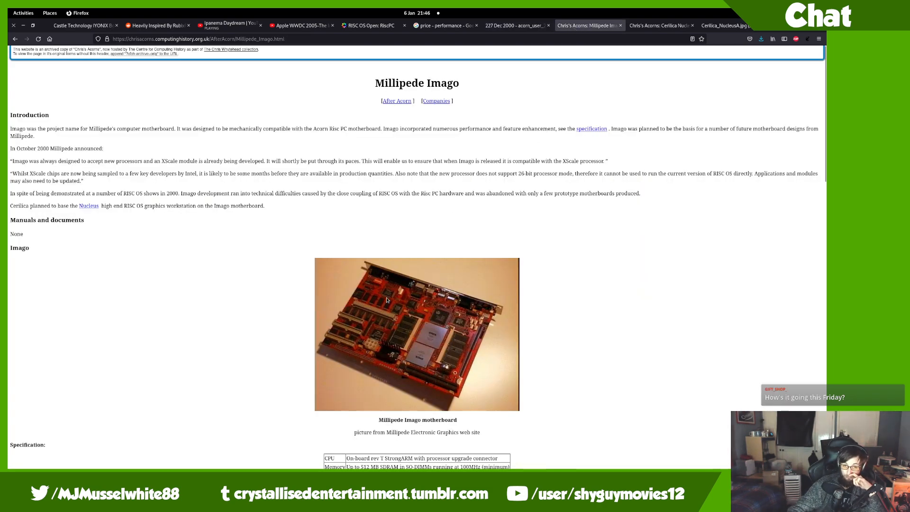
key(ctrl+Tab)
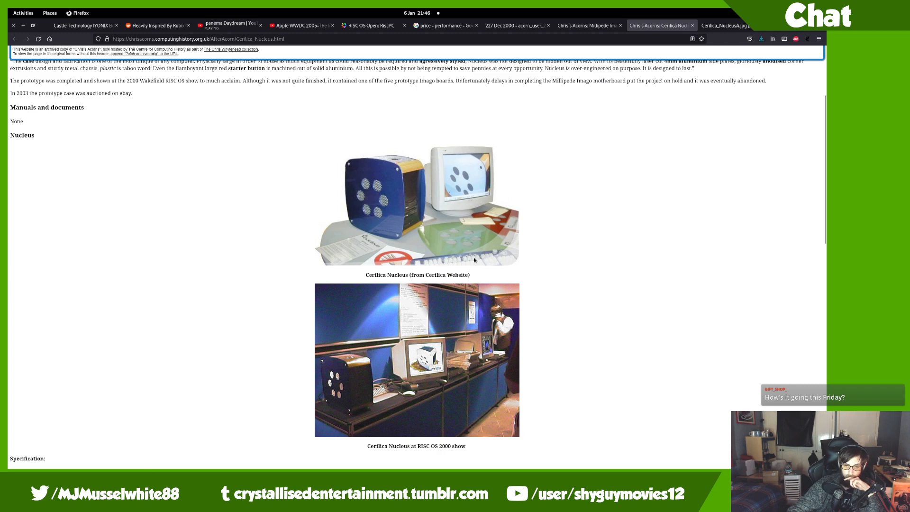
click(710, 28)
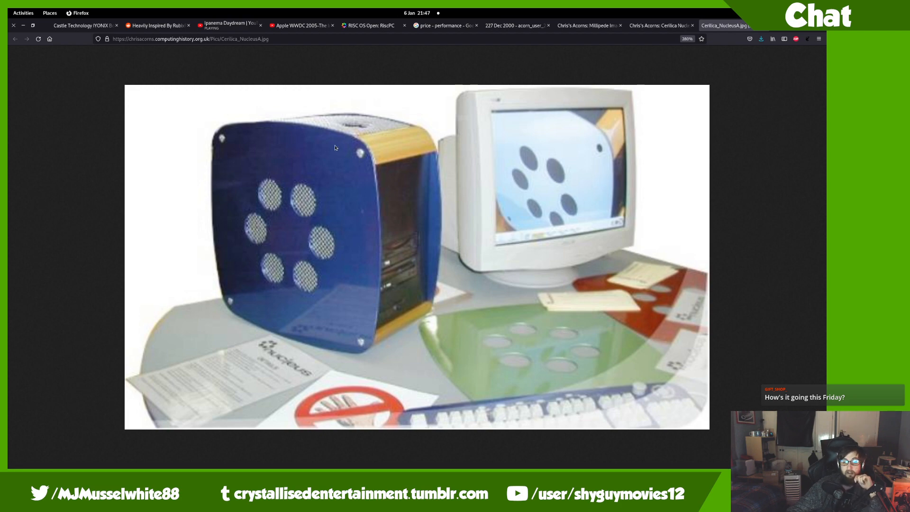
click(560, 26)
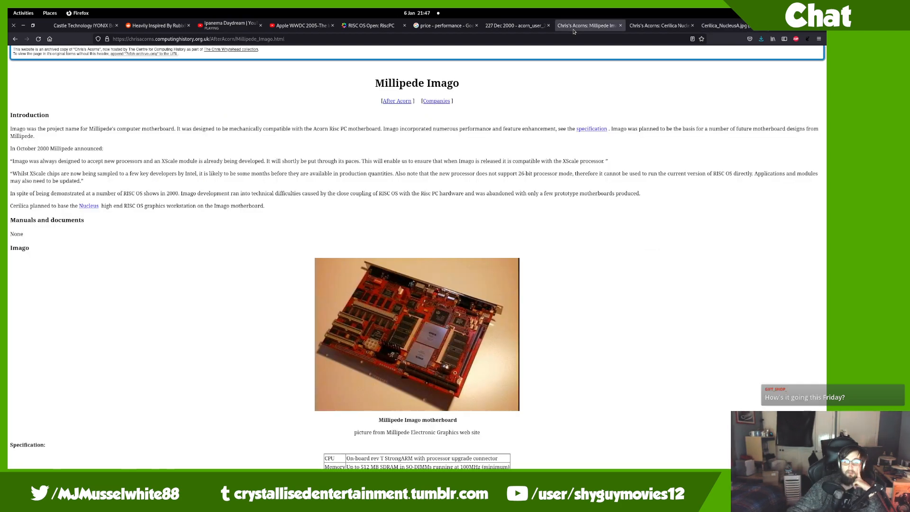
click(633, 26)
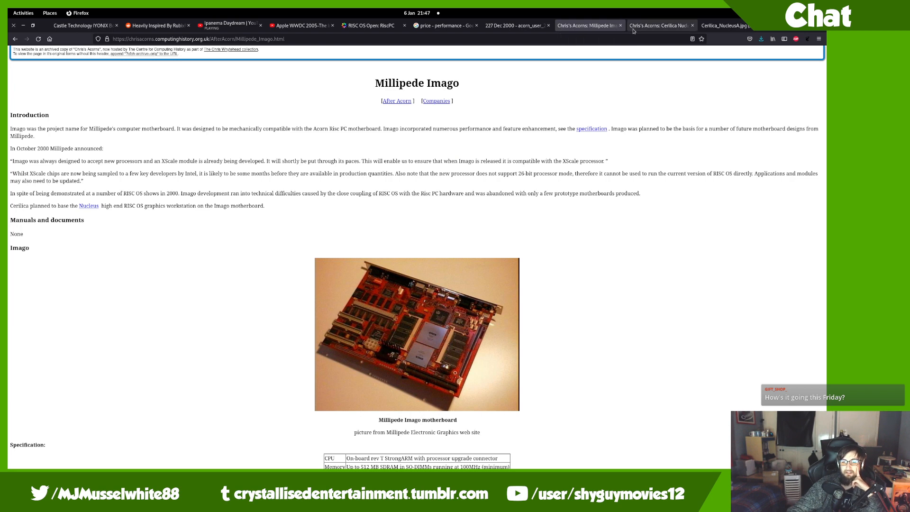
- Return to page 23 of the magazine and look over the Omega tower photo down to the page's end
click(515, 26)
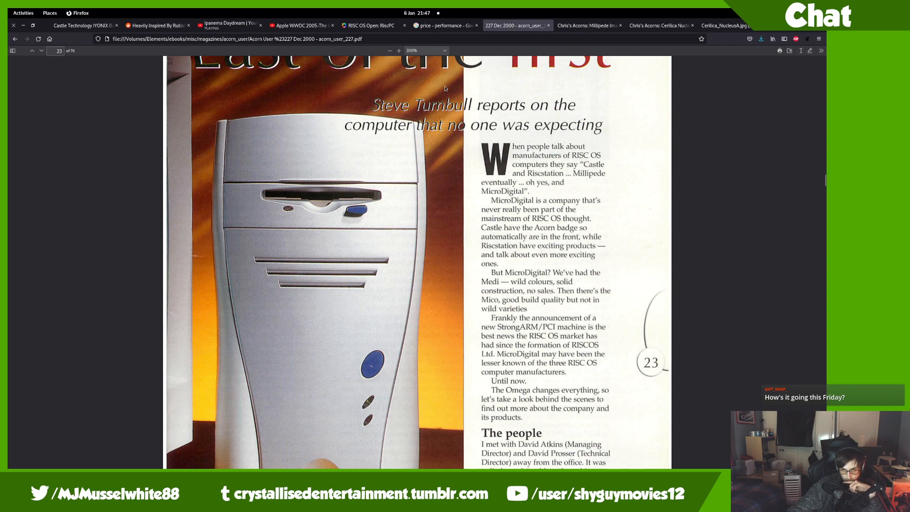
scroll(557, 189, down, 10)
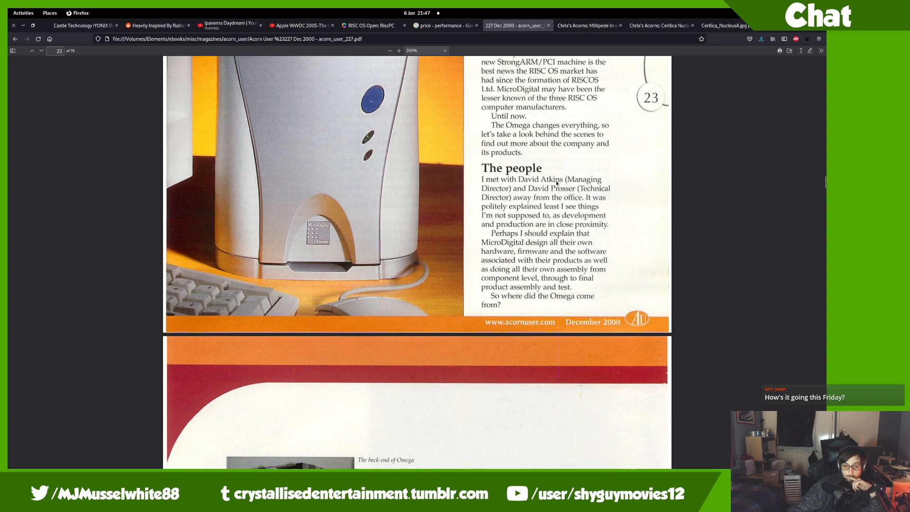
scroll(555, 192, up, 6)
scroll(554, 191, up, 6)
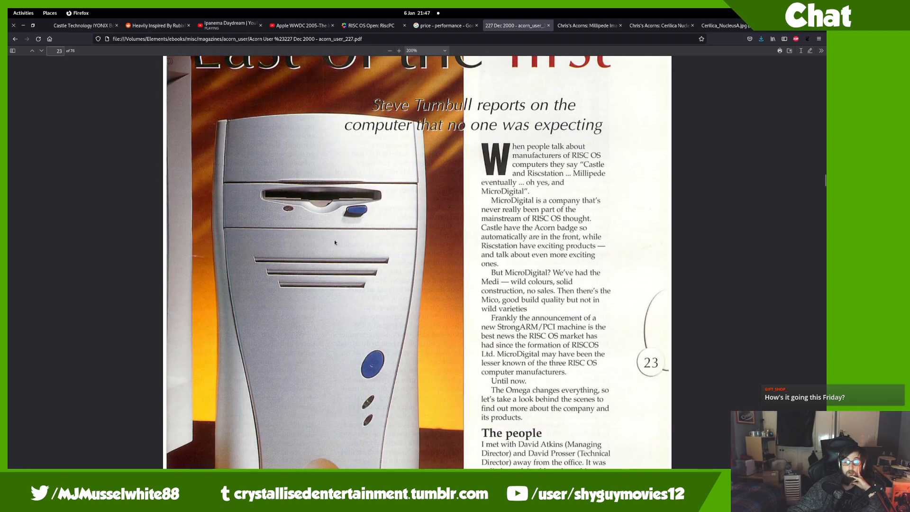
- Switch to the browser window with YouTube and open the Non-Gaming Livestreams playlist in a new tab
mouse_move(7, 8)
click(266, 332)
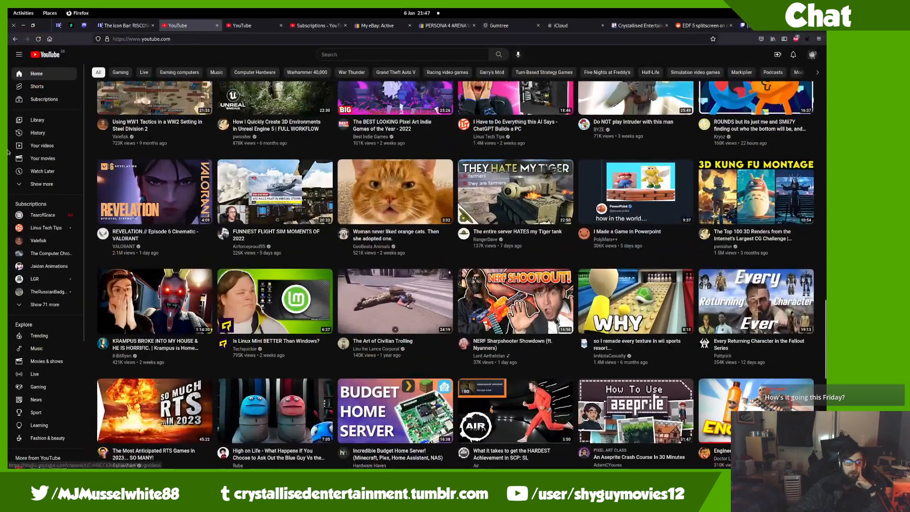
click(39, 184)
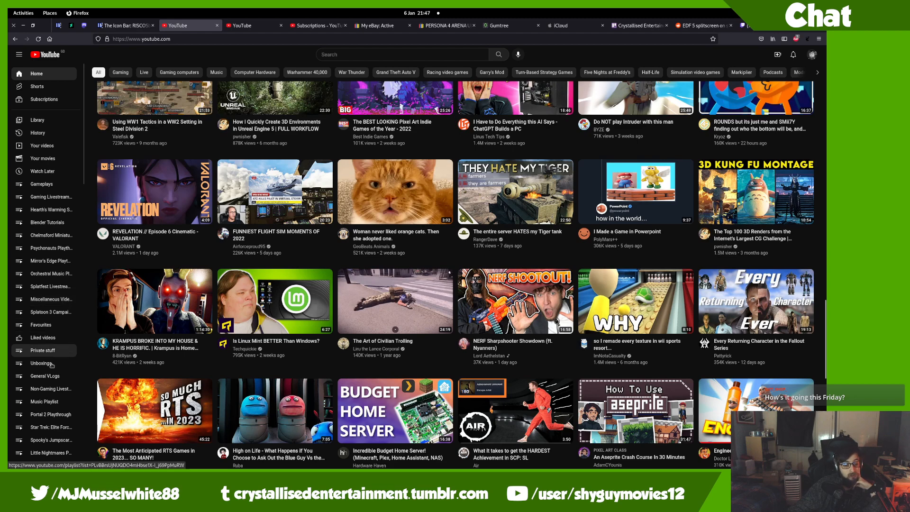
middle_click(51, 389)
click(312, 31)
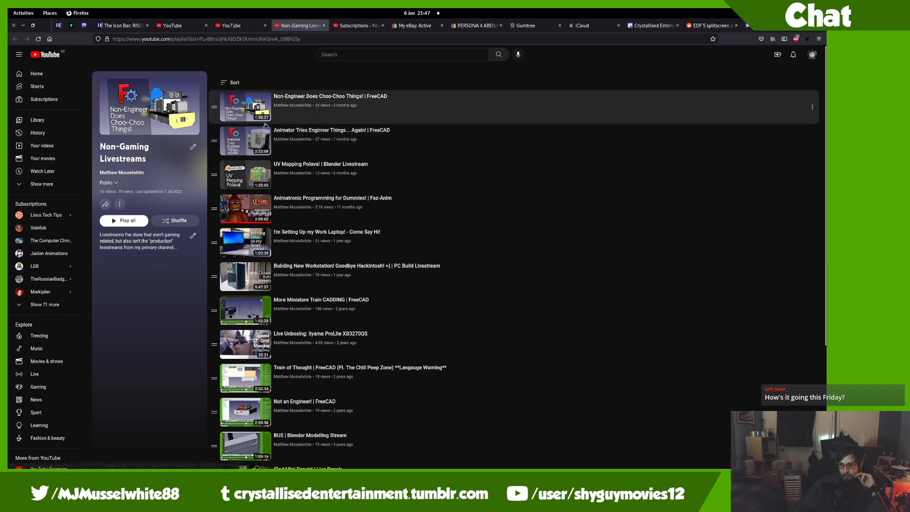
- Switch back to the magazine window and read the Omega preview from page 23 through its conclusion on page 25
key(super)
click(426, 251)
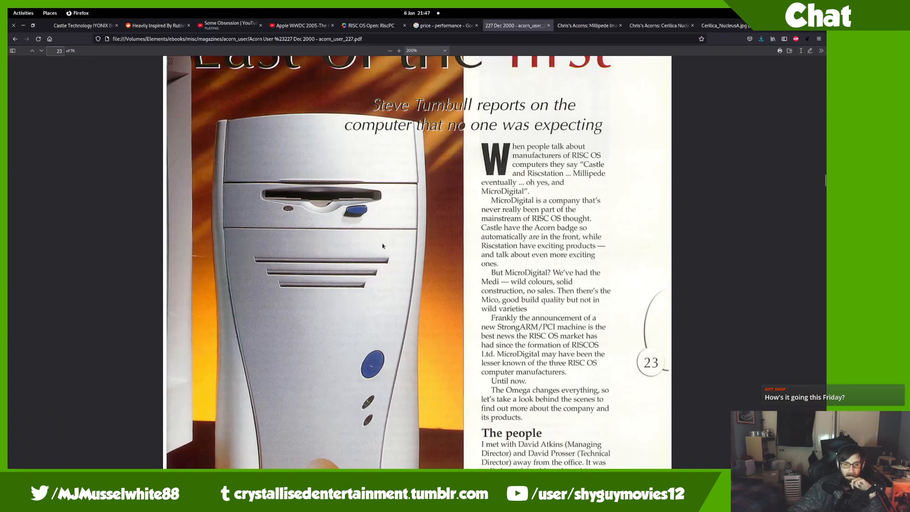
scroll(383, 247, down, 1)
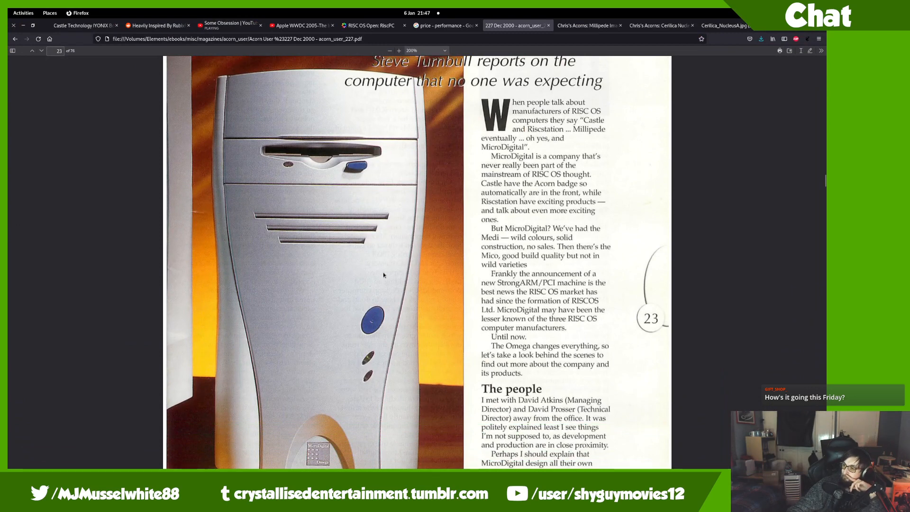
scroll(383, 272, up, 1)
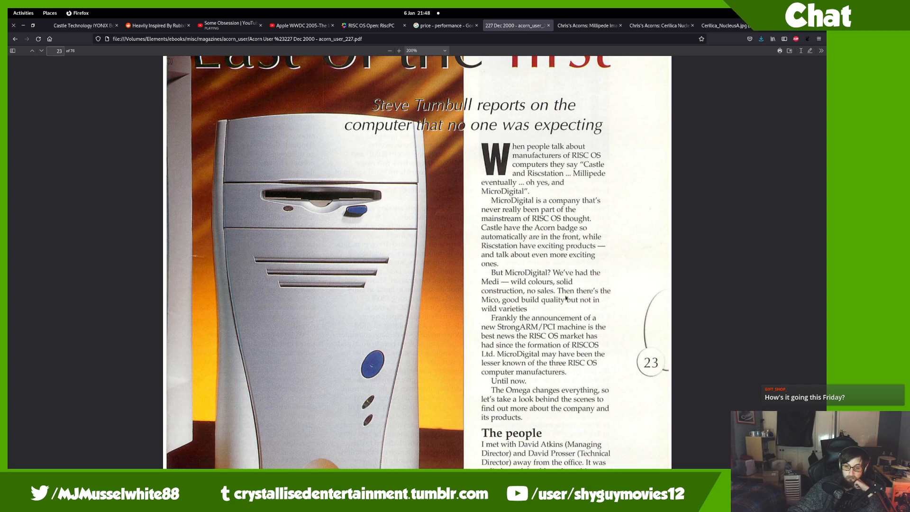
scroll(379, 195, down, 15)
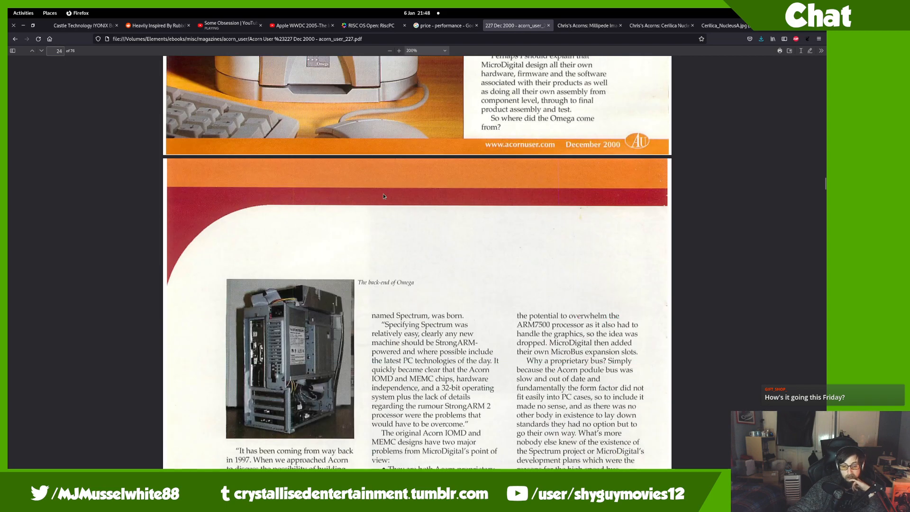
scroll(378, 198, up, 3)
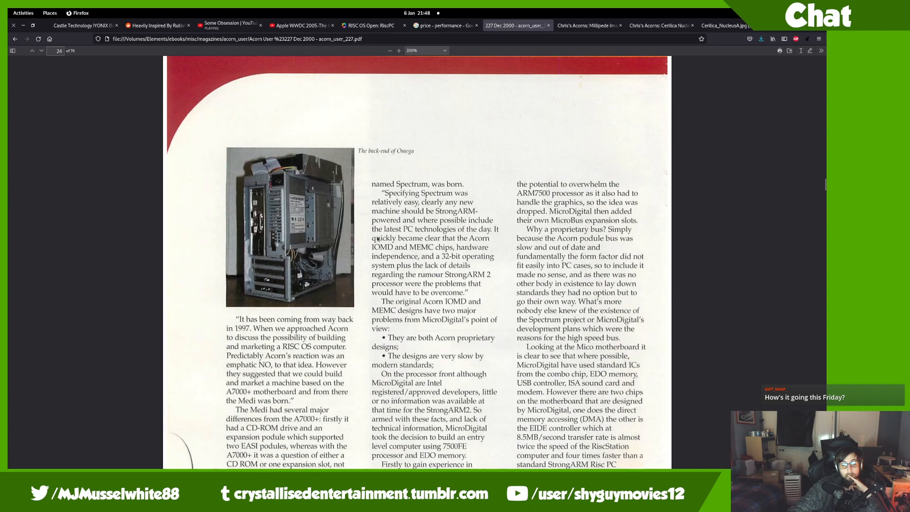
scroll(377, 238, up, 8)
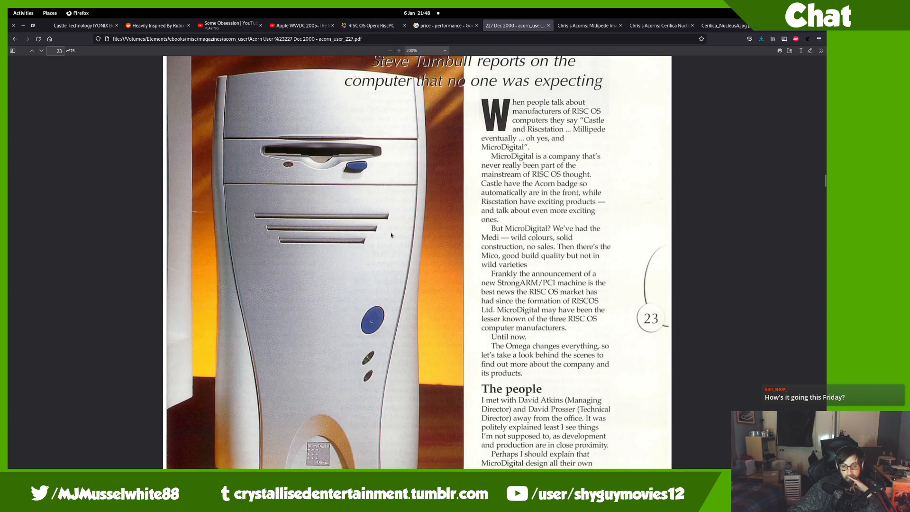
scroll(391, 235, down, 15)
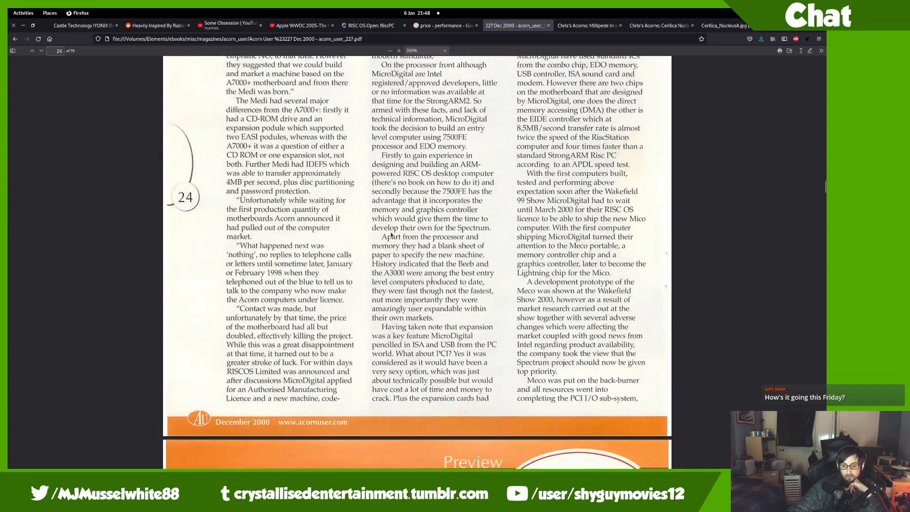
scroll(391, 235, down, 10)
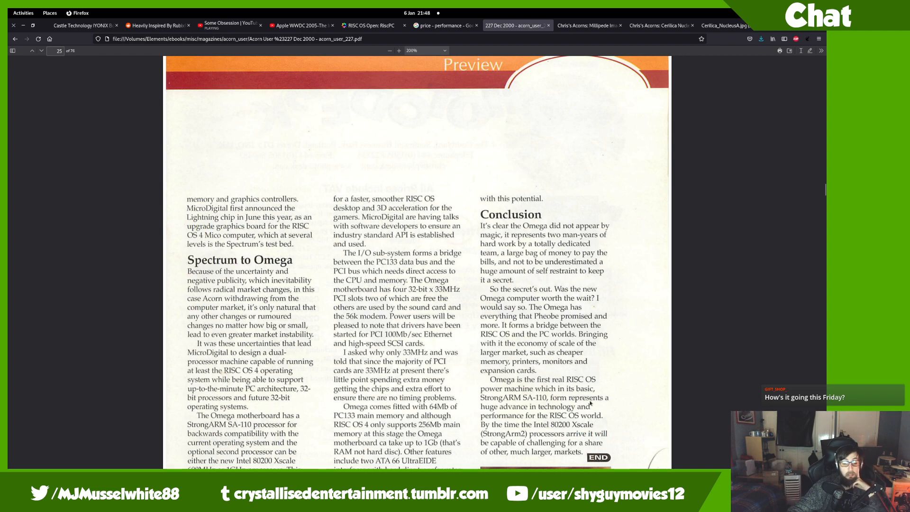
scroll(592, 418, down, 3)
scroll(586, 402, down, 3)
scroll(585, 401, up, 5)
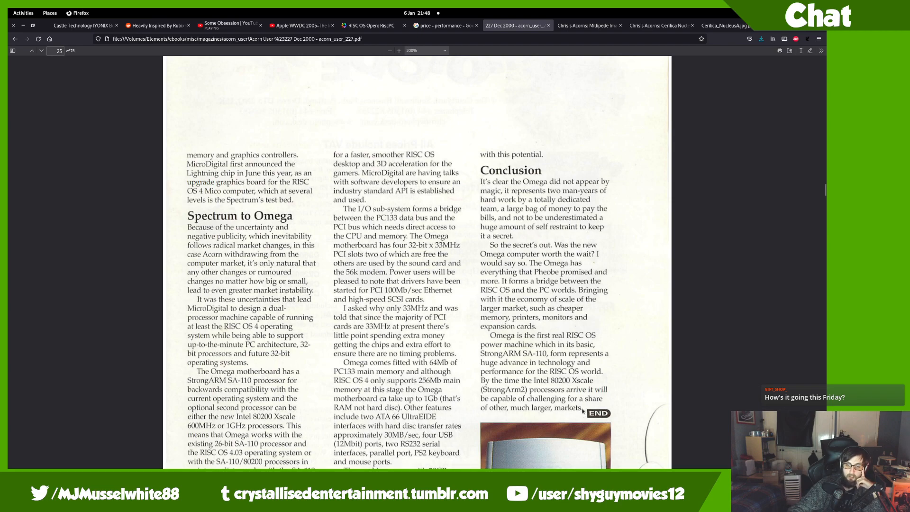
- Skim ahead to page 27 and examine the Photodesk and Pineapple Software price adverts on page 26
scroll(582, 414, down, 3)
scroll(582, 411, down, 15)
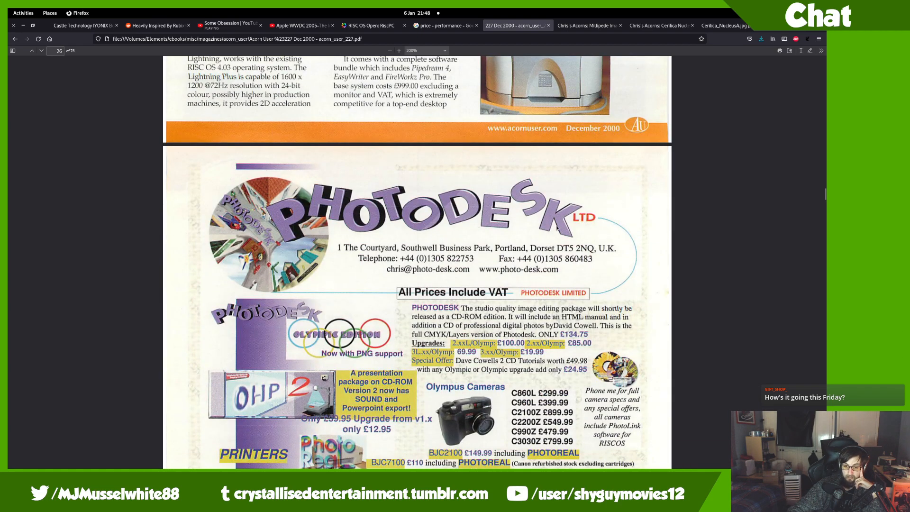
scroll(556, 239, down, 20)
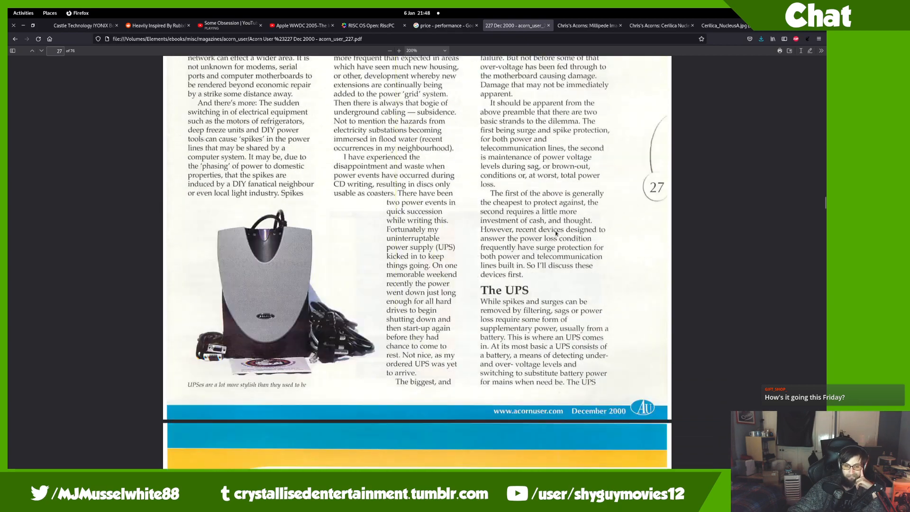
scroll(552, 224, down, 5)
scroll(550, 227, up, 20)
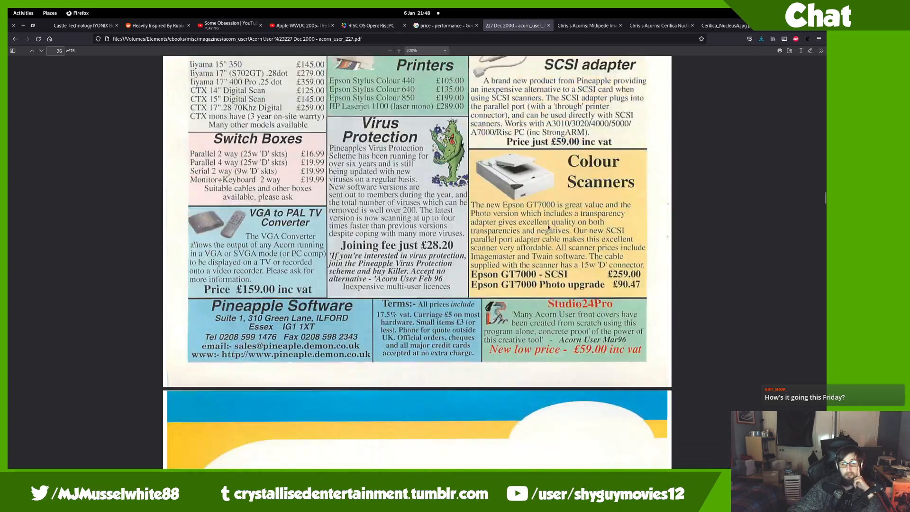
scroll(549, 227, down, 8)
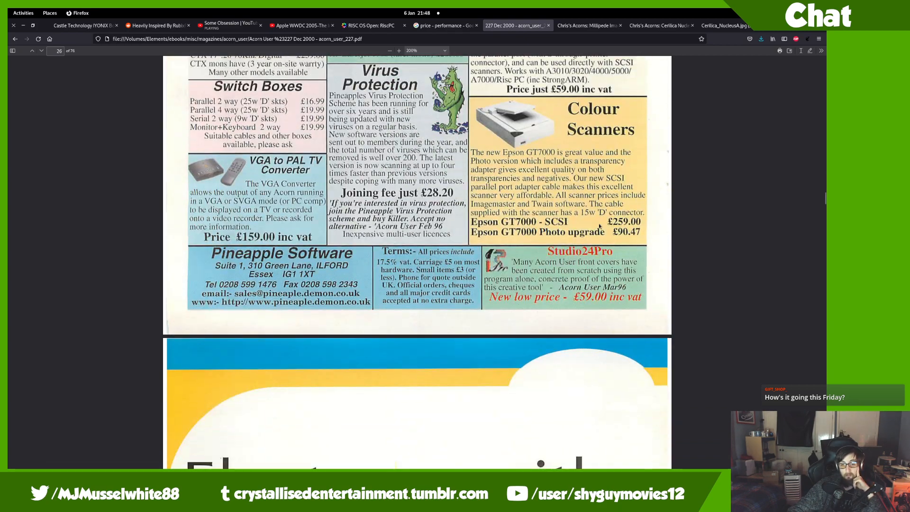
scroll(601, 227, up, 5)
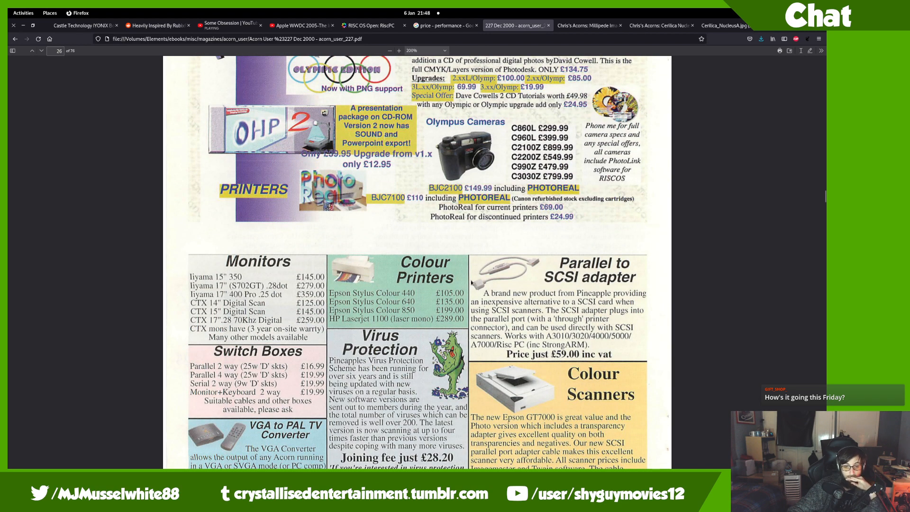
scroll(471, 280, up, 4)
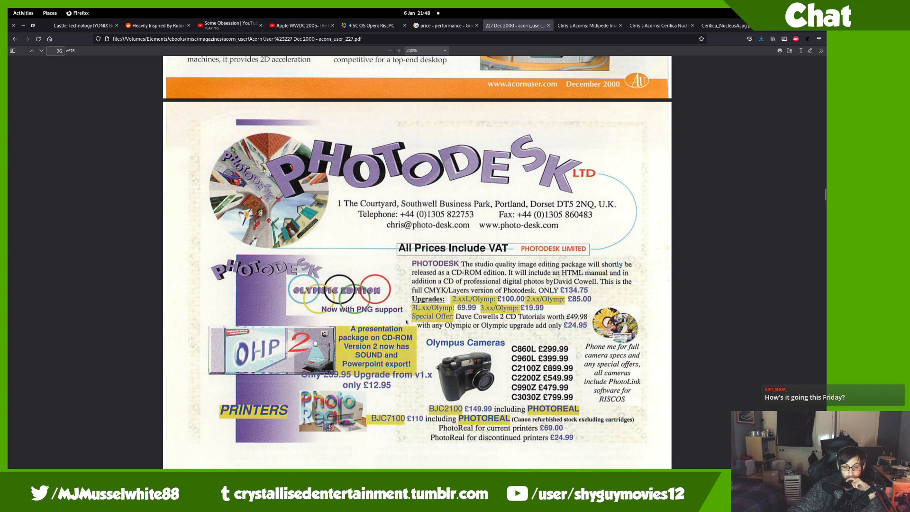
scroll(414, 338, down, 1)
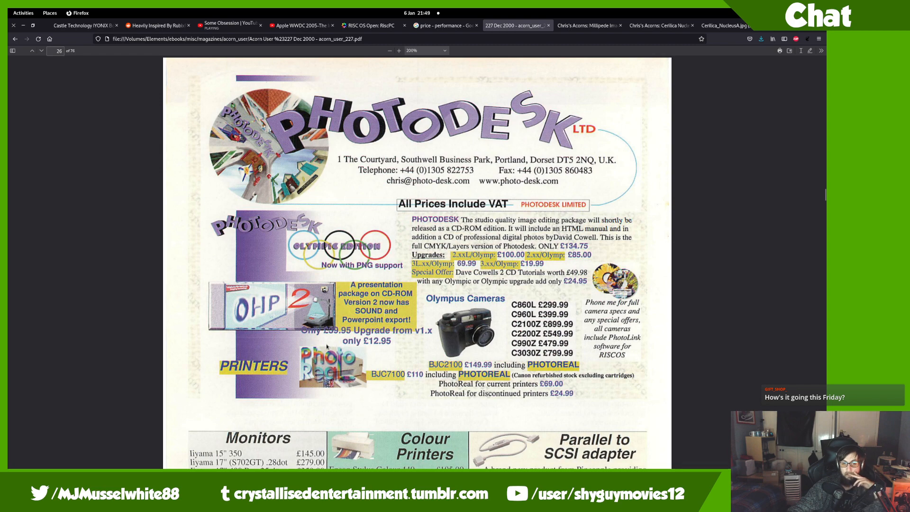
scroll(351, 325, down, 3)
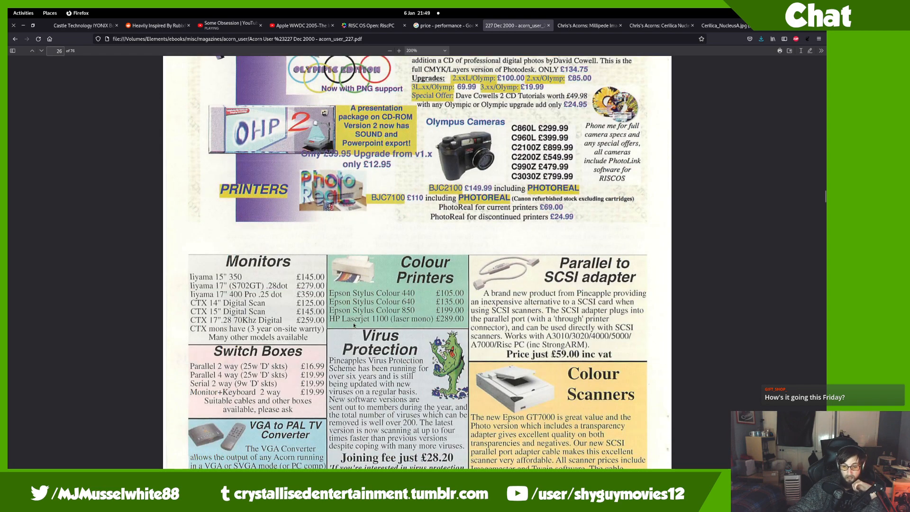
- Finish viewing the page 26 adverts, return to the Omega preview on page 25 and search the magazine for "omega"
scroll(354, 325, down, 2)
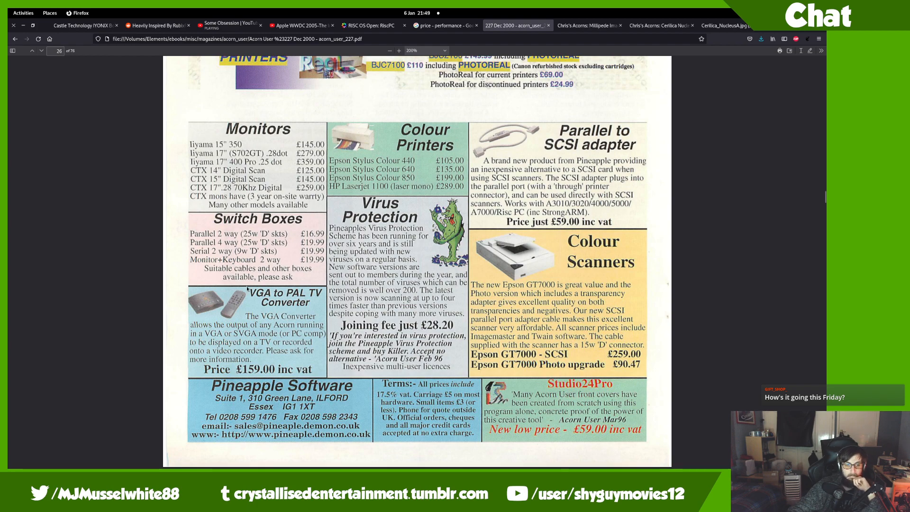
scroll(247, 288, up, 15)
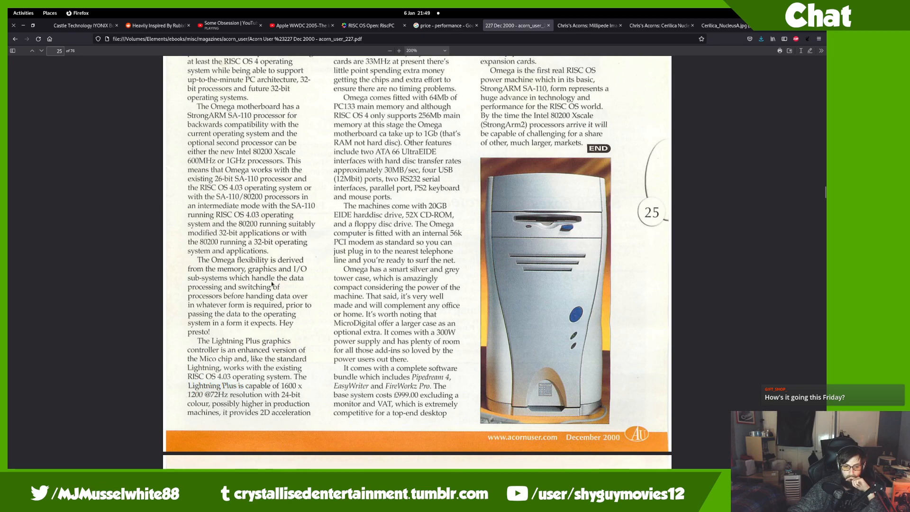
scroll(272, 284, up, 2)
key(ctrl+f)
text(m)
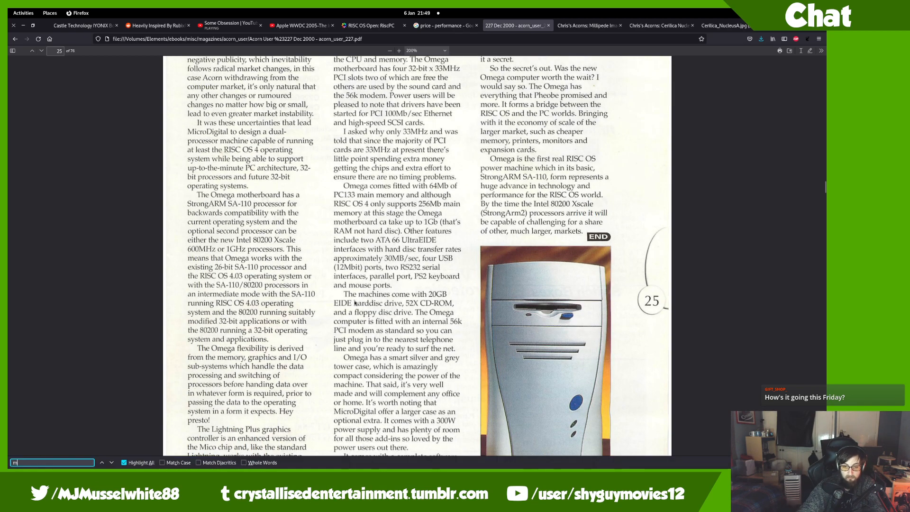
text(icro)
key(BackSpace)
key(BackSpace)
key(BackSpace)
key(BackSpace)
key(BackSpace)
text(omega)
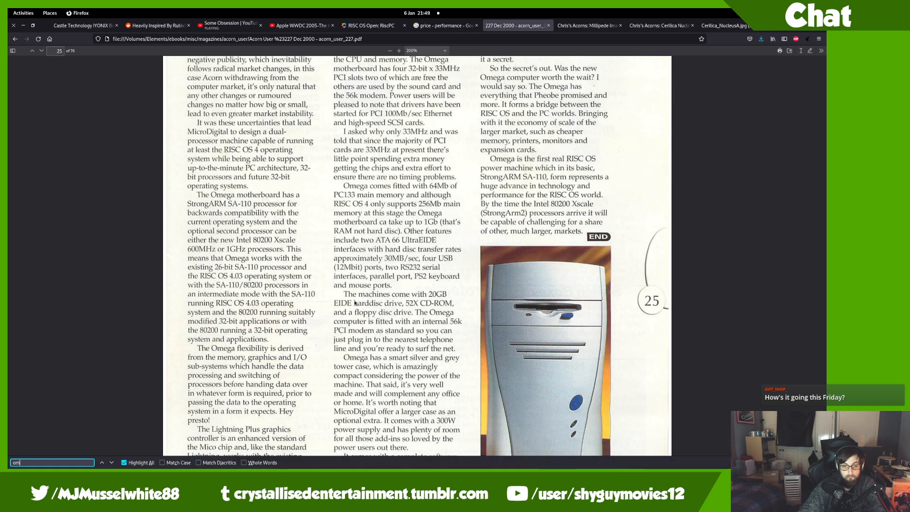
click(354, 303)
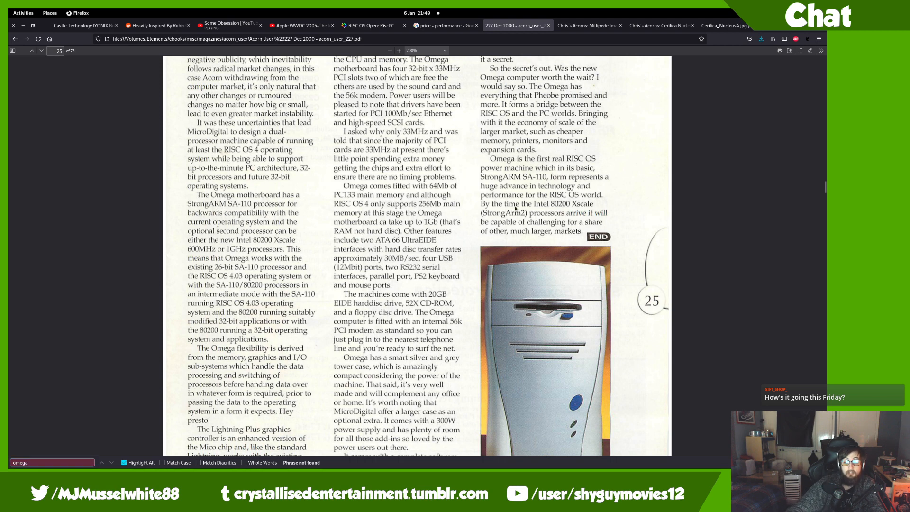
- Skim the magazine up to page 27, then go back through the Omega preview to its opening on page 23
scroll(590, 228, down, 20)
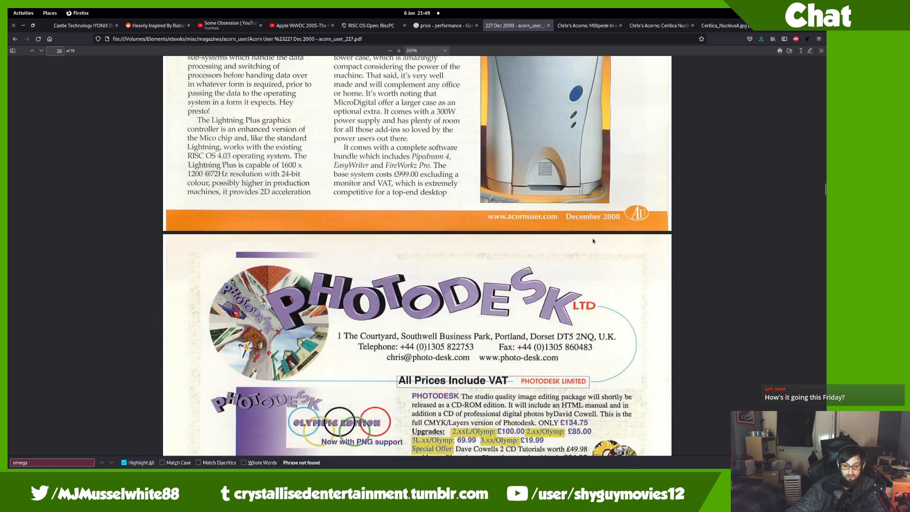
scroll(580, 240, up, 15)
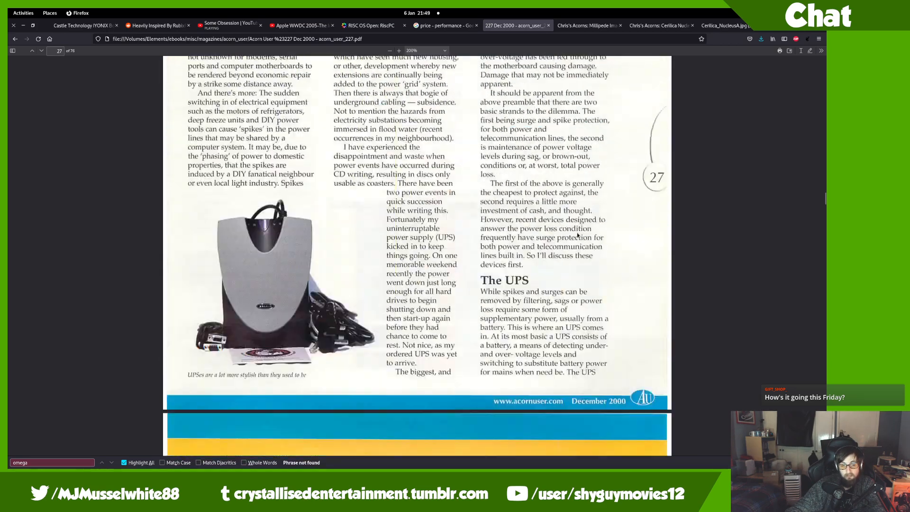
scroll(585, 239, up, 8)
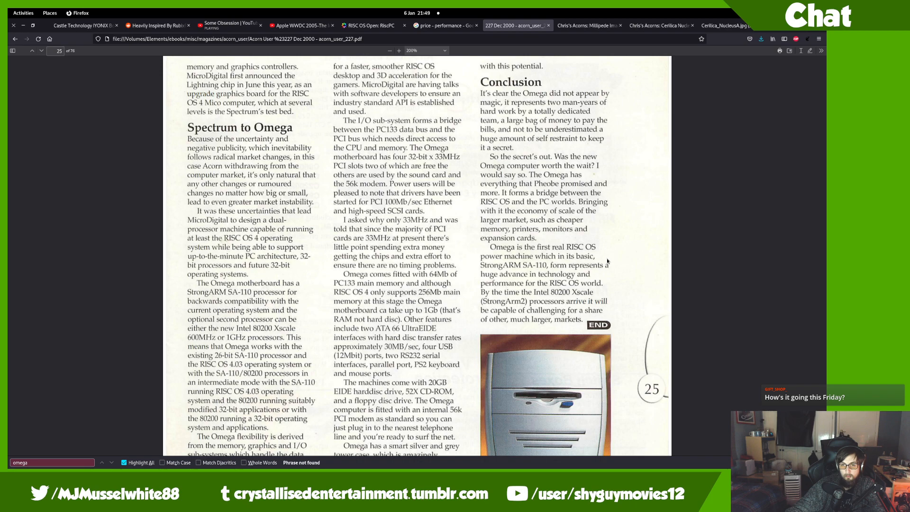
scroll(607, 261, up, 10)
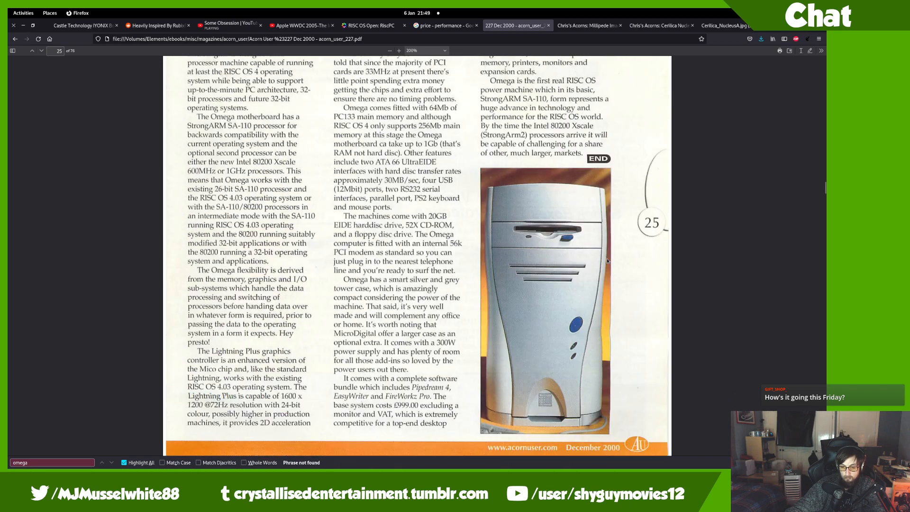
scroll(608, 255, up, 10)
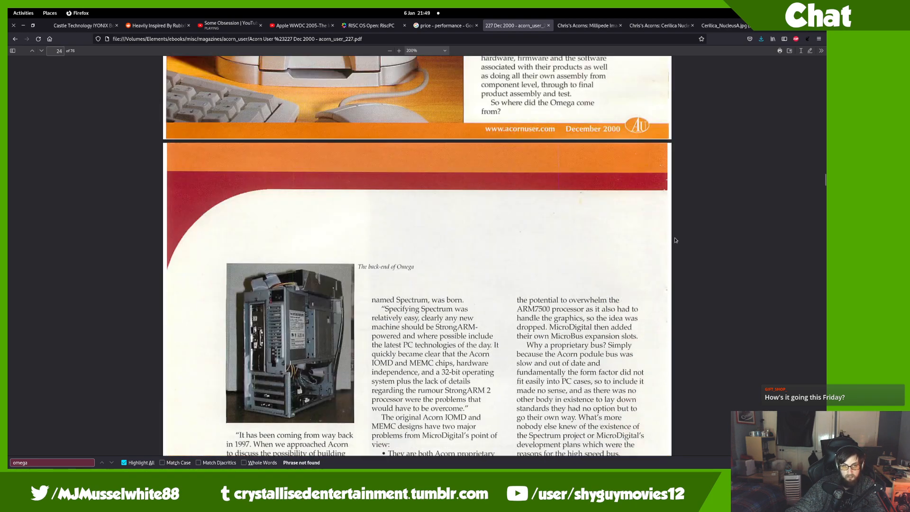
scroll(569, 262, down, 3)
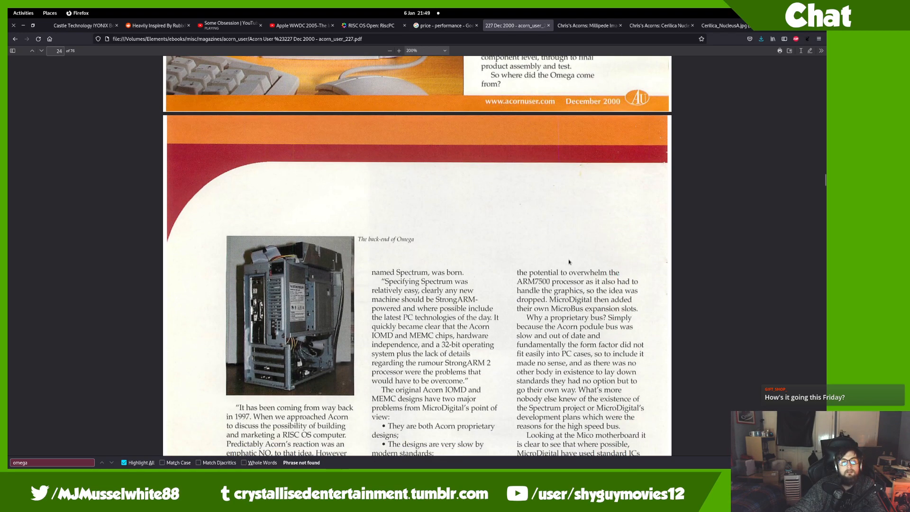
scroll(569, 262, up, 15)
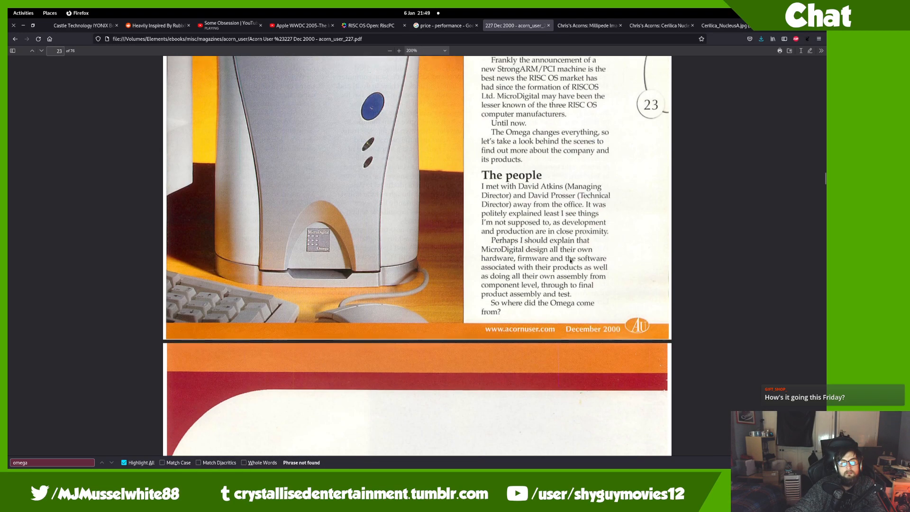
- Look back through the iSV Products advert and the Artworks column to the CJE Micro's RiscPC prices on page 19
scroll(608, 258, up, 10)
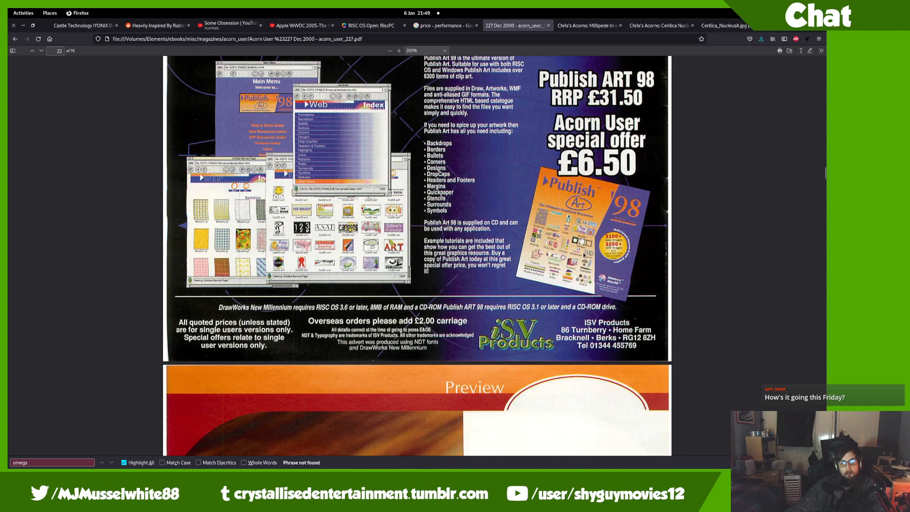
scroll(584, 255, up, 5)
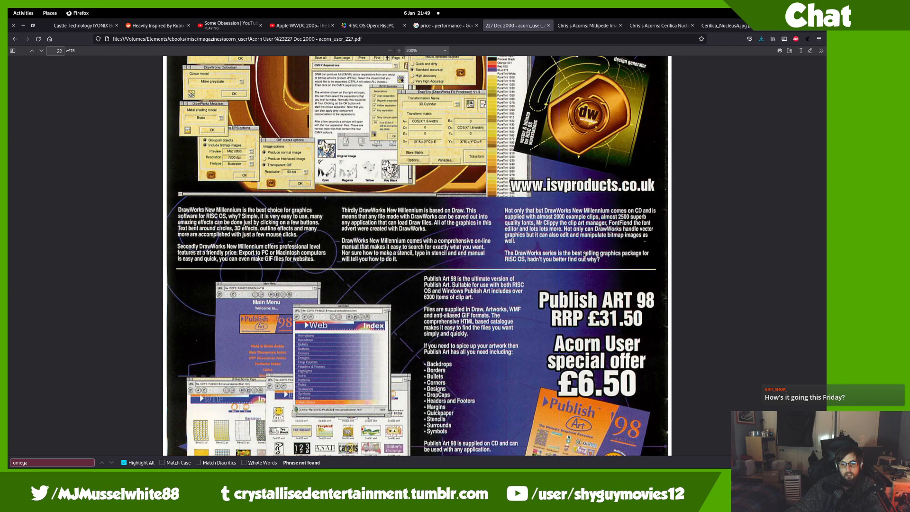
scroll(585, 255, down, 2)
scroll(588, 252, up, 7)
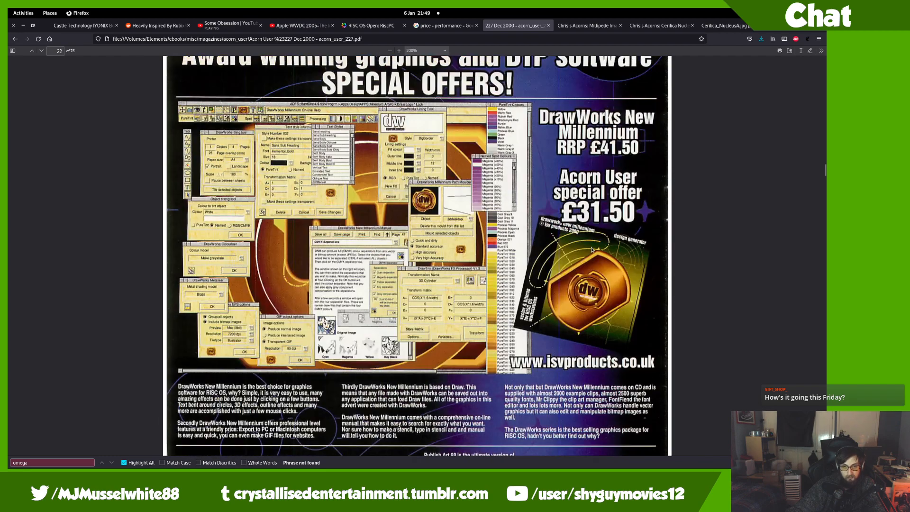
scroll(591, 250, up, 15)
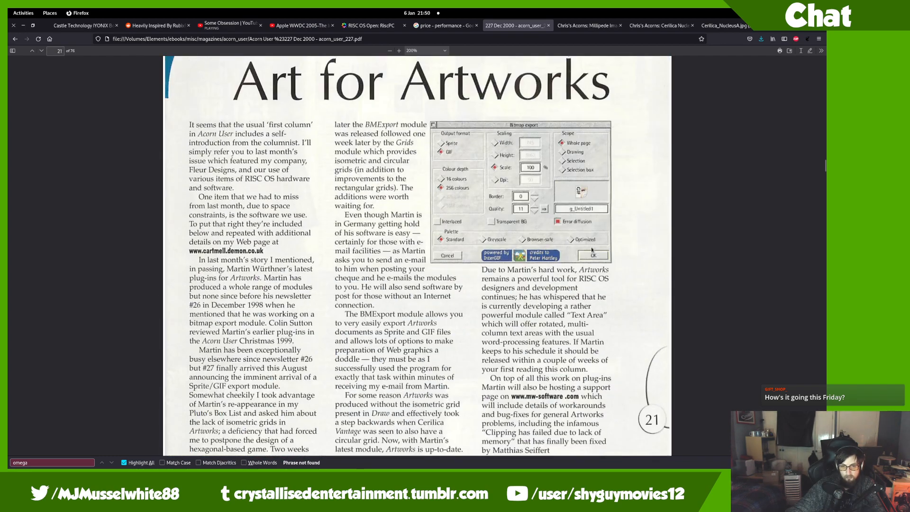
scroll(592, 249, up, 20)
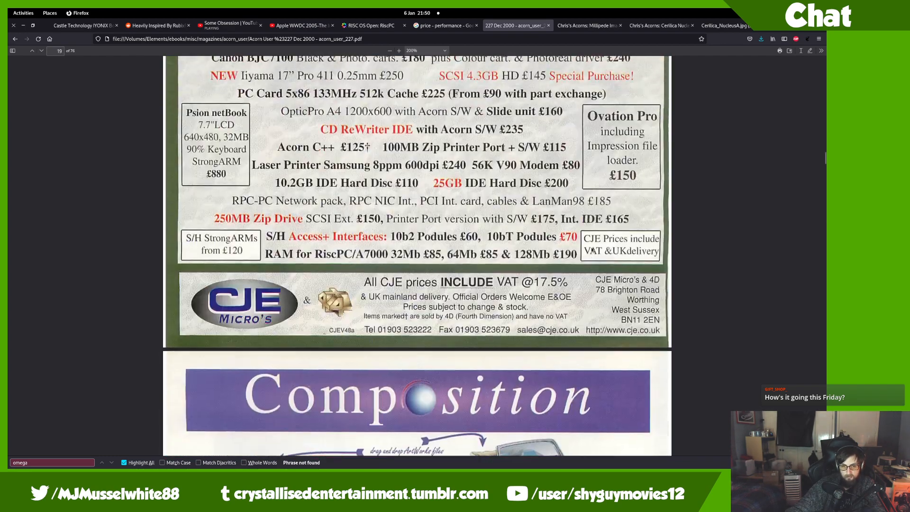
scroll(591, 249, up, 13)
scroll(592, 250, down, 5)
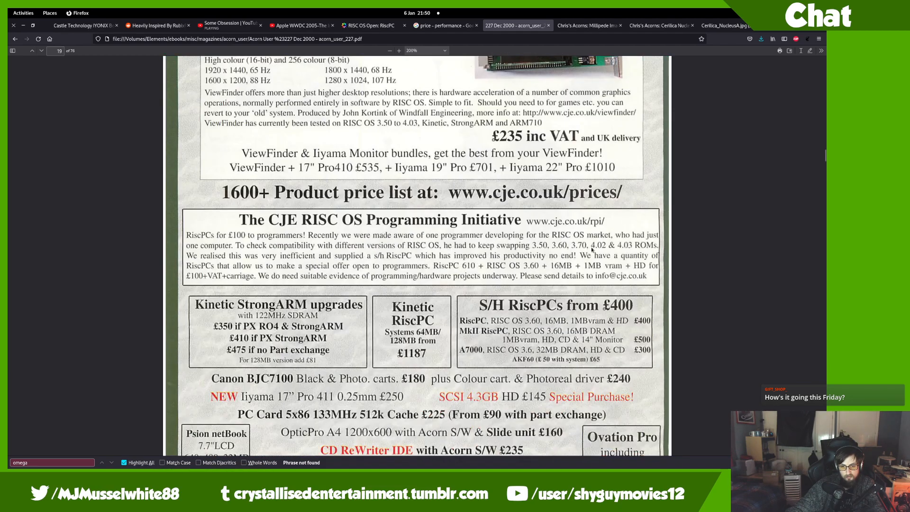
- Copy the Acorn User #230 Feb 2001 PDF from the acorn_user folder and open it in the current Firefox tab
mouse_move(7, 9)
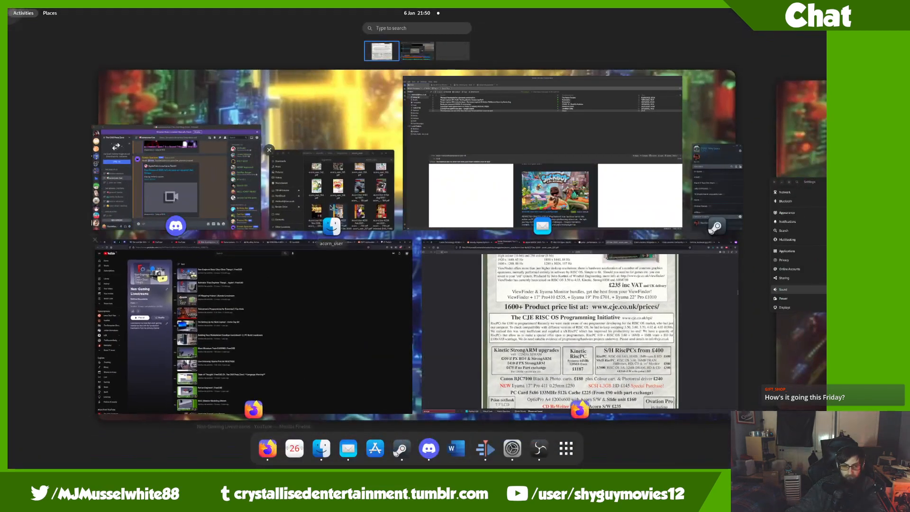
click(353, 197)
click(409, 266)
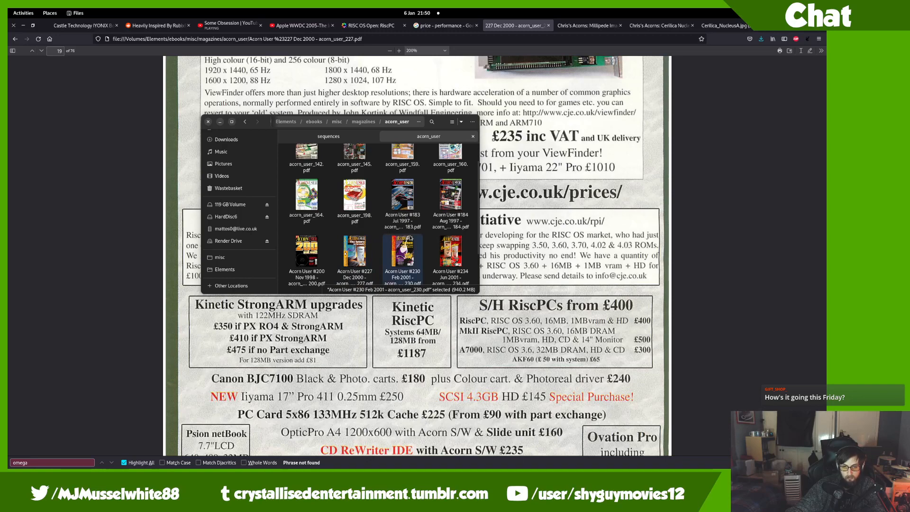
key(space)
key(space)
key(ctrl+c)
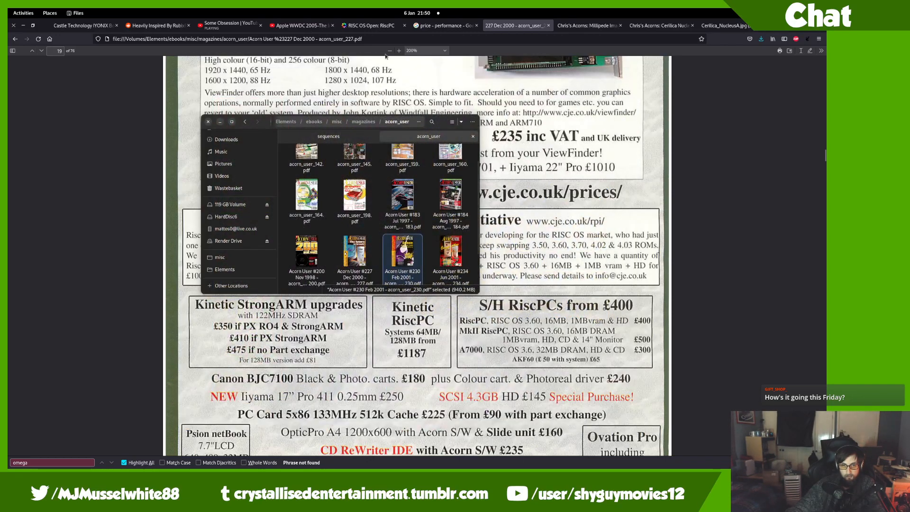
click(397, 38)
key(ctrl+v)
key(Return)
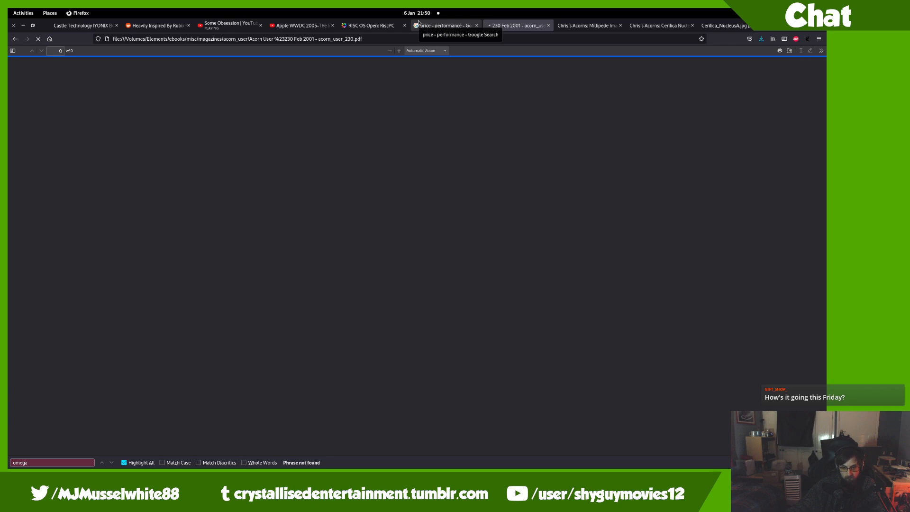
- Go past the contents page to page 4 and examine the CTA Direct advert for the Omega and RiscStation machines at 220% zoom
scroll(317, 135, down, 8)
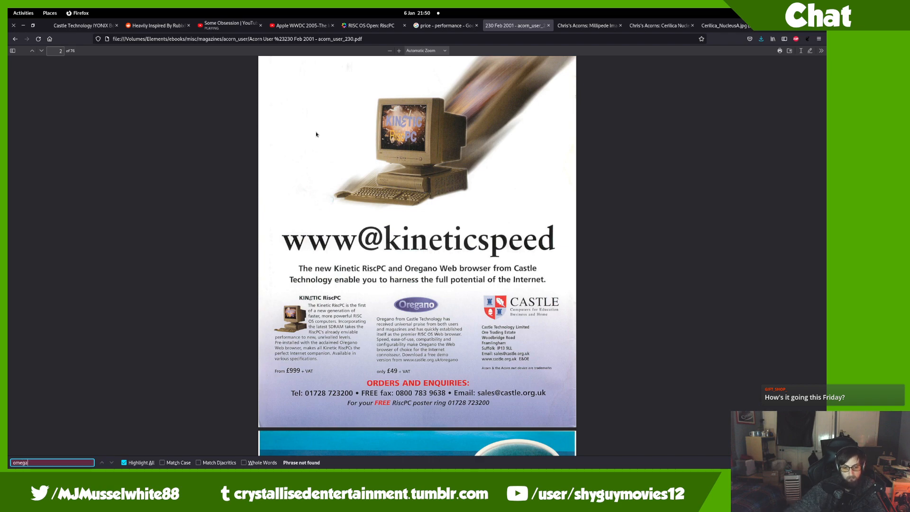
click(345, 296)
scroll(522, 248, down, 6)
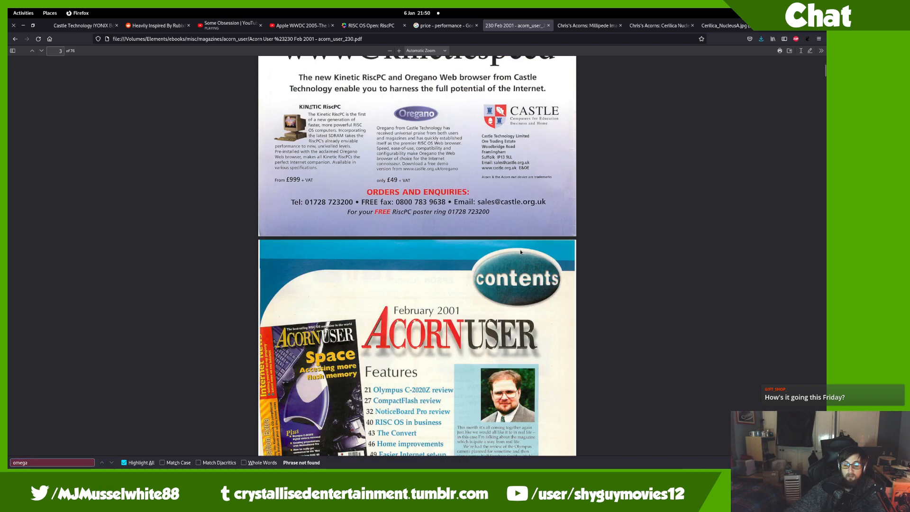
scroll(502, 234, down, 8)
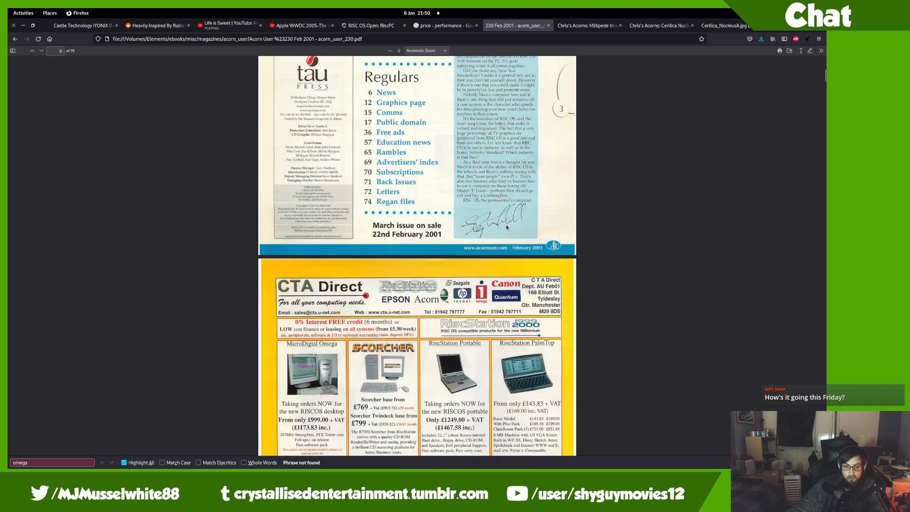
ctrl+scroll(507, 220, up, 5)
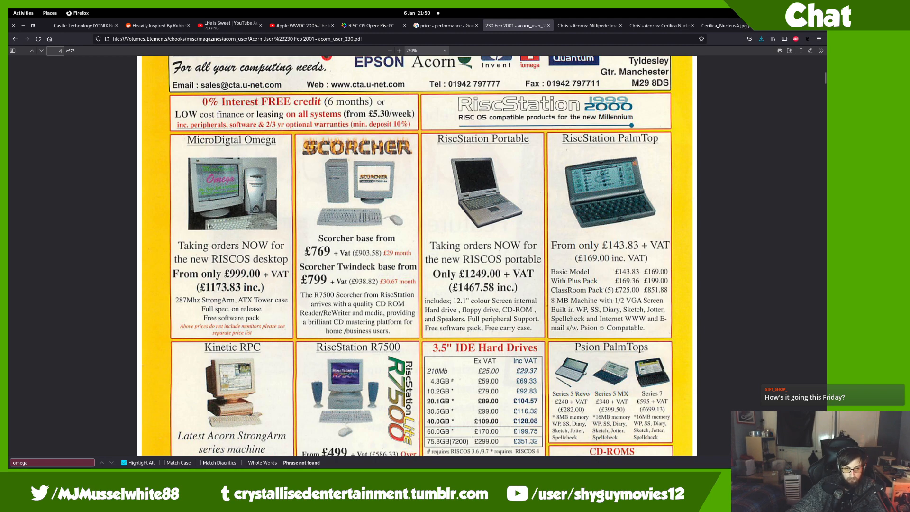
scroll(209, 226, down, 2)
scroll(211, 230, up, 3)
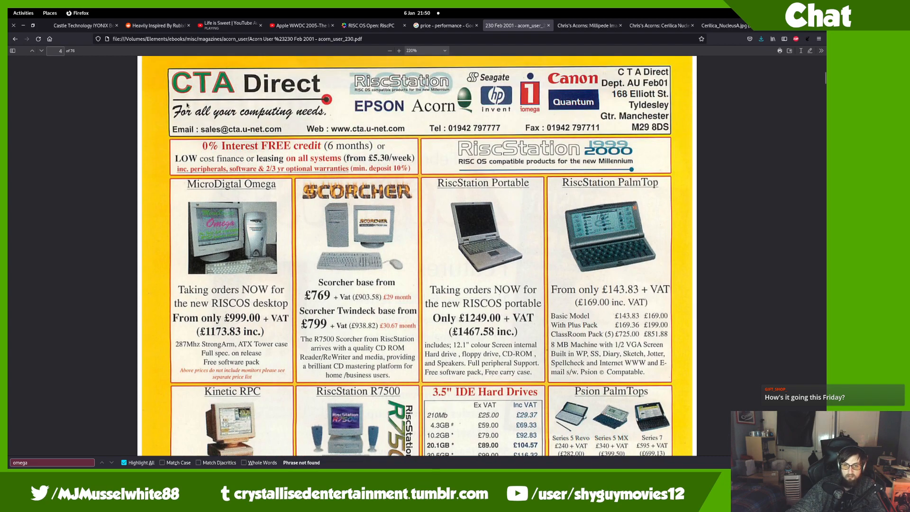
- Preview the Acorn User #234 Jun 2001 PDF from the acorn_user folder, examine its "Omega extras" cover and close the preview
mouse_move(8, 9)
click(349, 204)
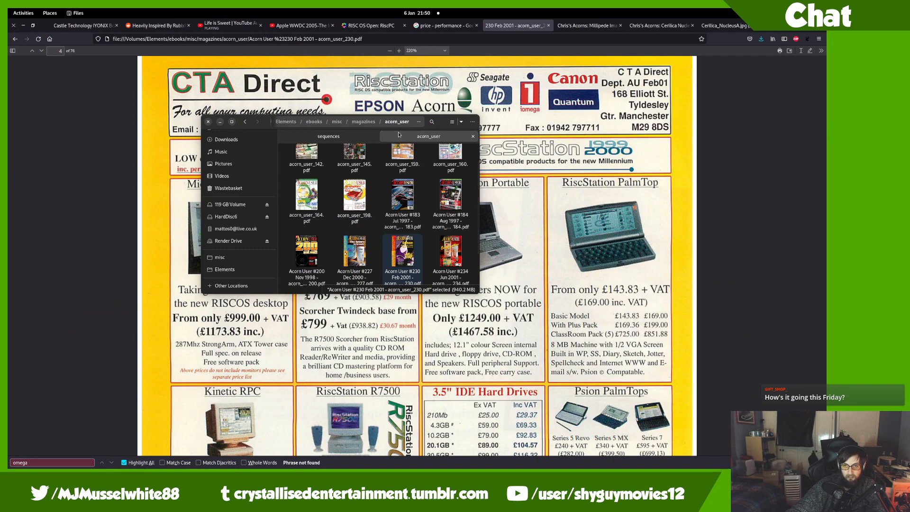
scroll(417, 213, down, 1)
click(436, 236)
key(space)
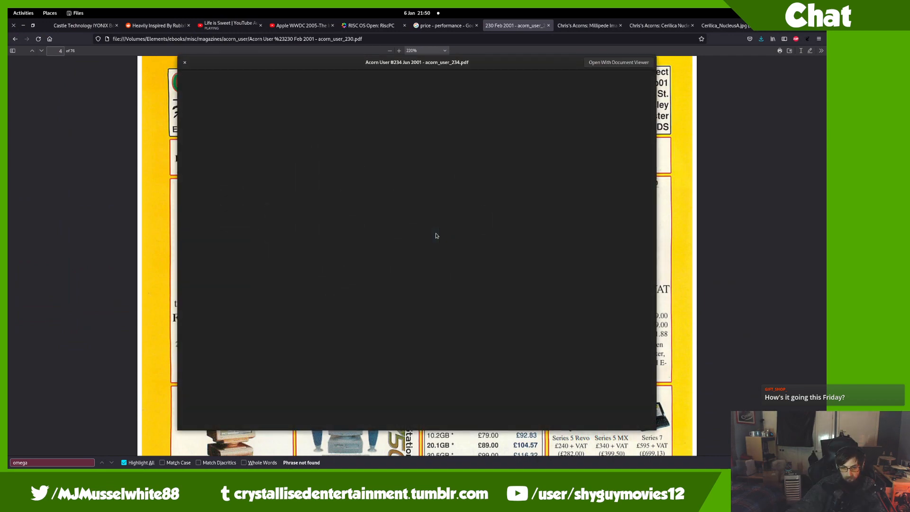
scroll(414, 207, down, 3)
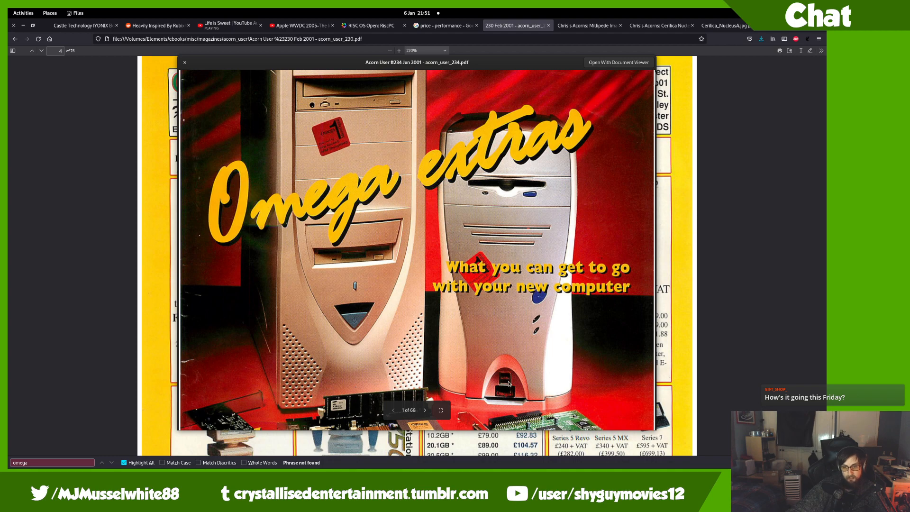
key(space)
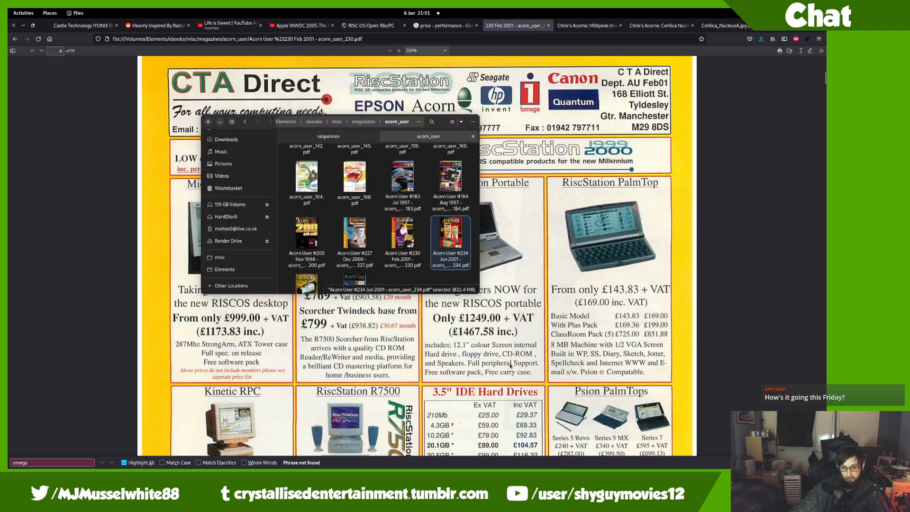
- Check the open title clip in Kdenlive, then return to the acorn_user folder and view its last issues
key(super)
scroll(509, 365, down, 1)
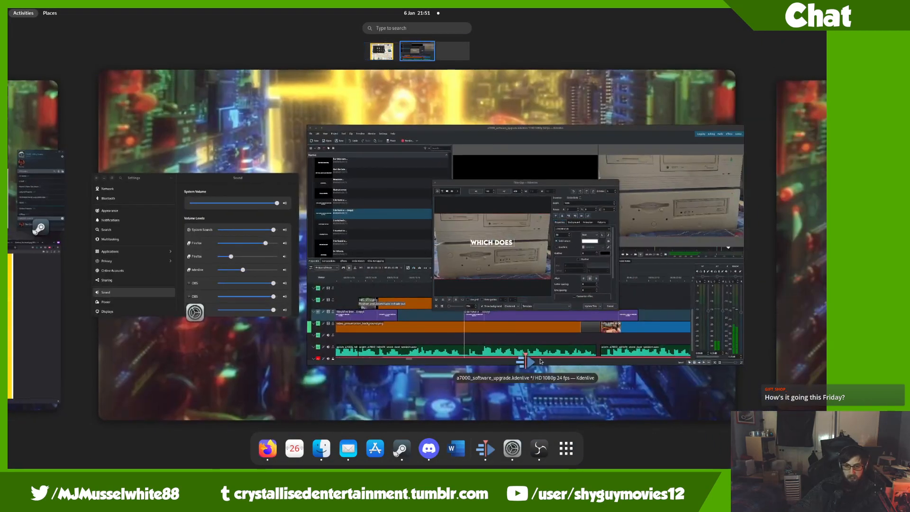
click(473, 279)
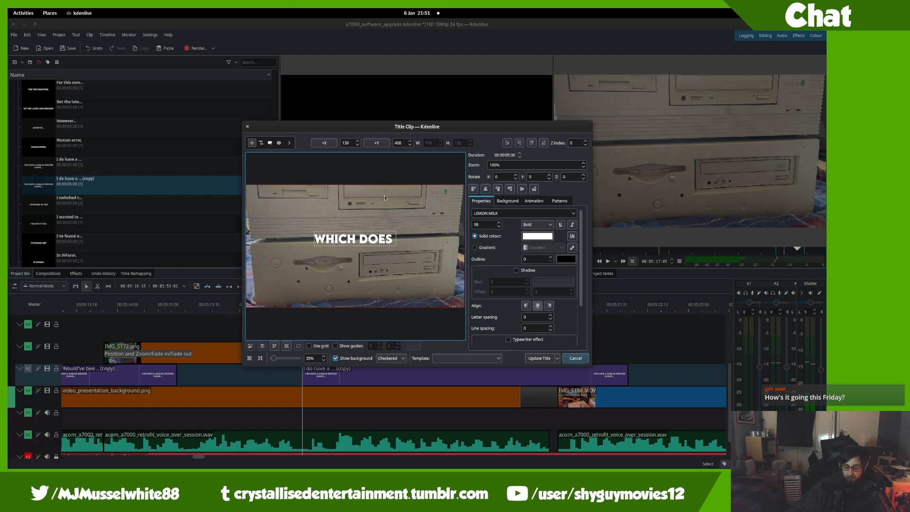
key(ctrl+alt+Left)
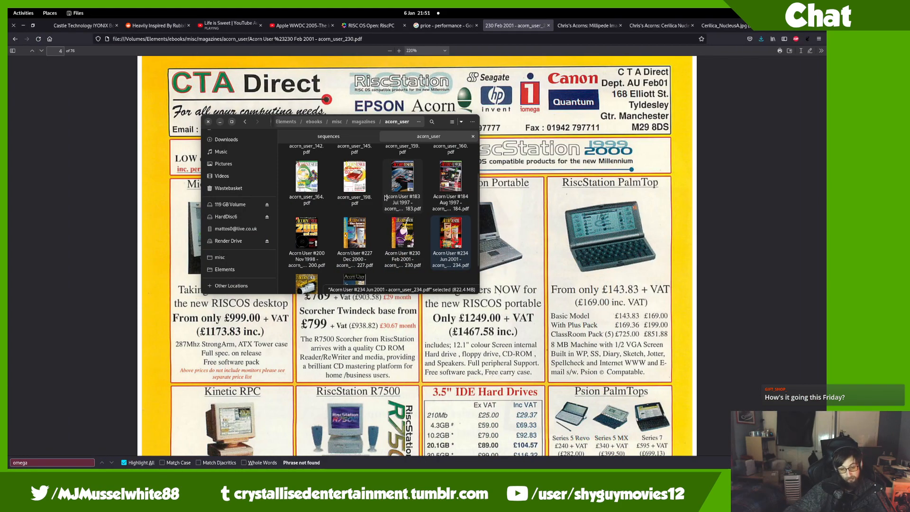
scroll(355, 244, down, 2)
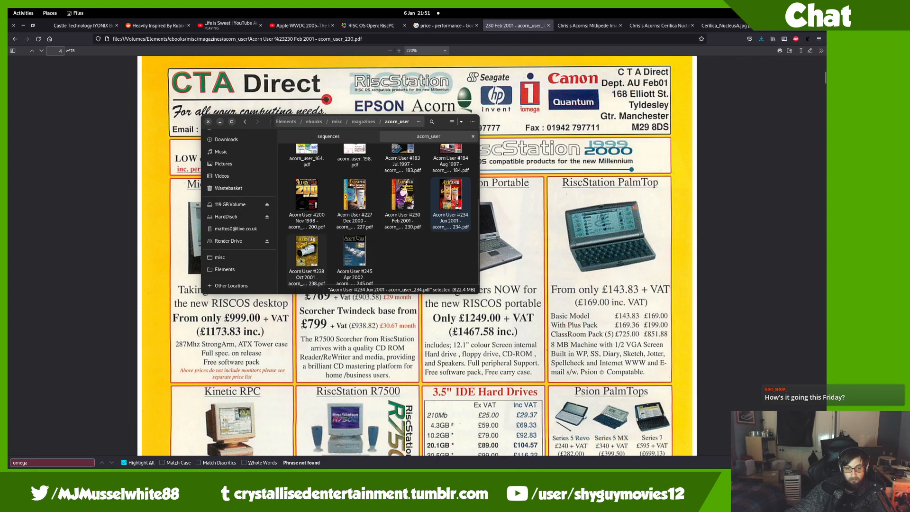
- Preview the cover of the Acorn User #245 Apr 2002 PDF from the acorn_user folder and open it in the current Firefox tab
click(307, 258)
key(space)
key(Down)
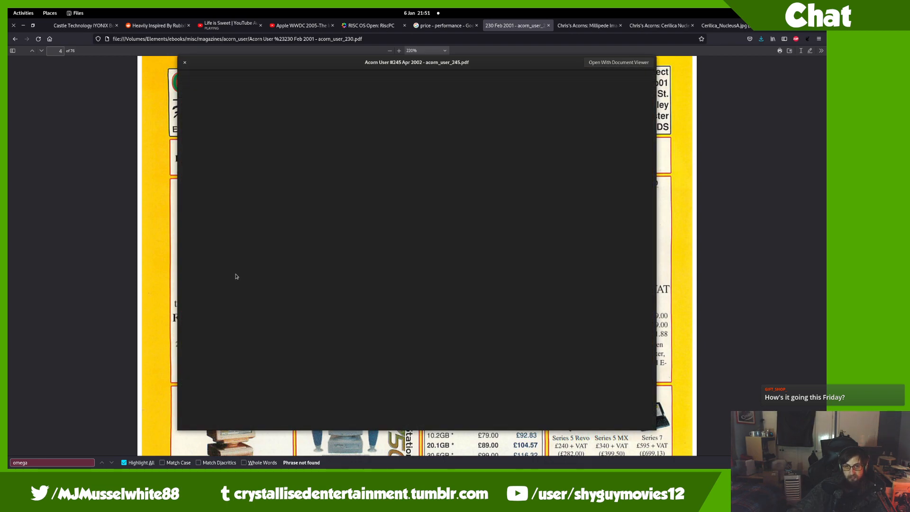
scroll(236, 277, down, 5)
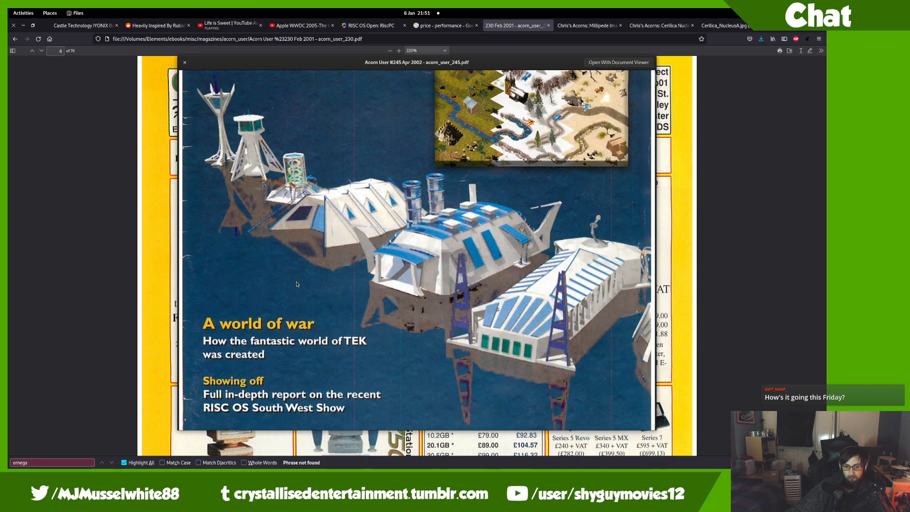
key(space)
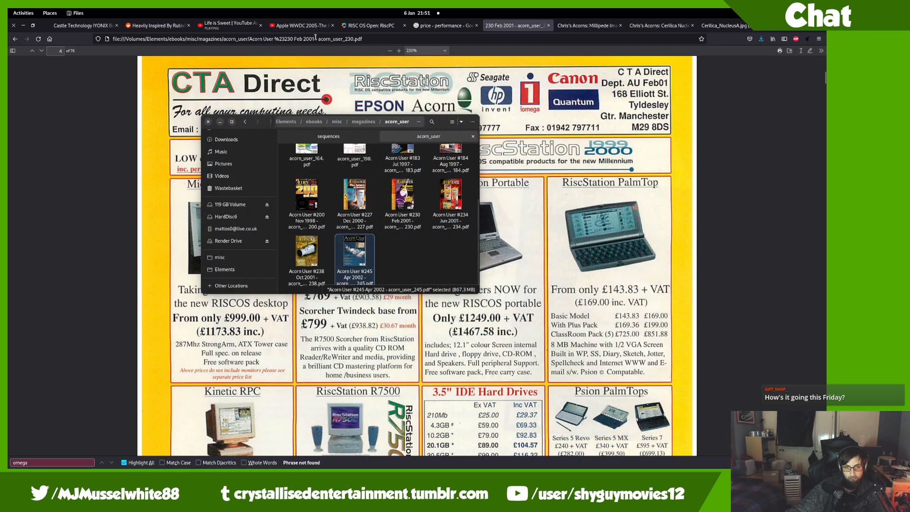
key(Return)
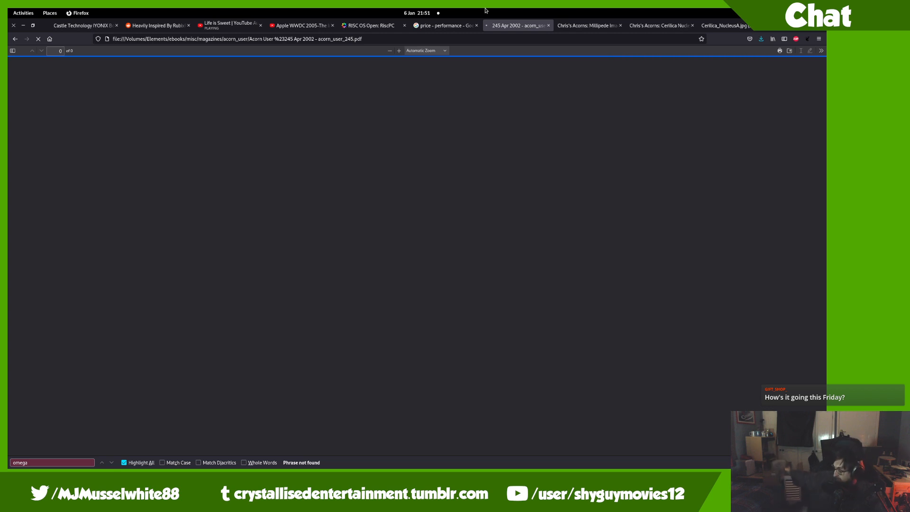
key(alt)
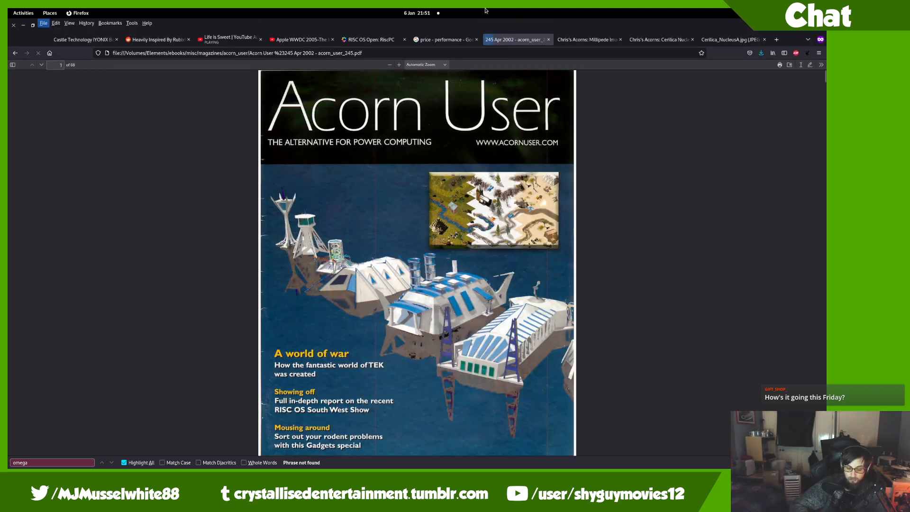
key(alt)
- Look through the summer sizzlers advert, the contents page and the CTA Direct price pages at the start of issue 245
scroll(561, 326, down, 9)
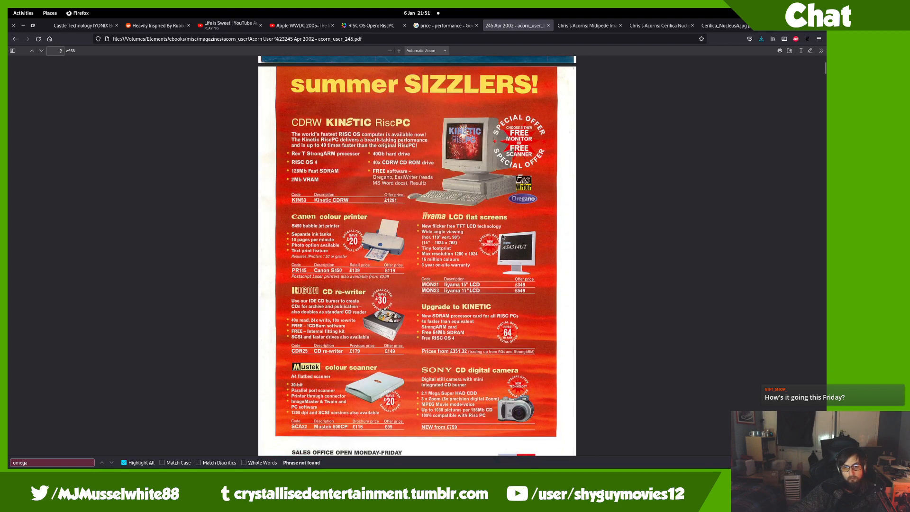
scroll(503, 237, down, 5)
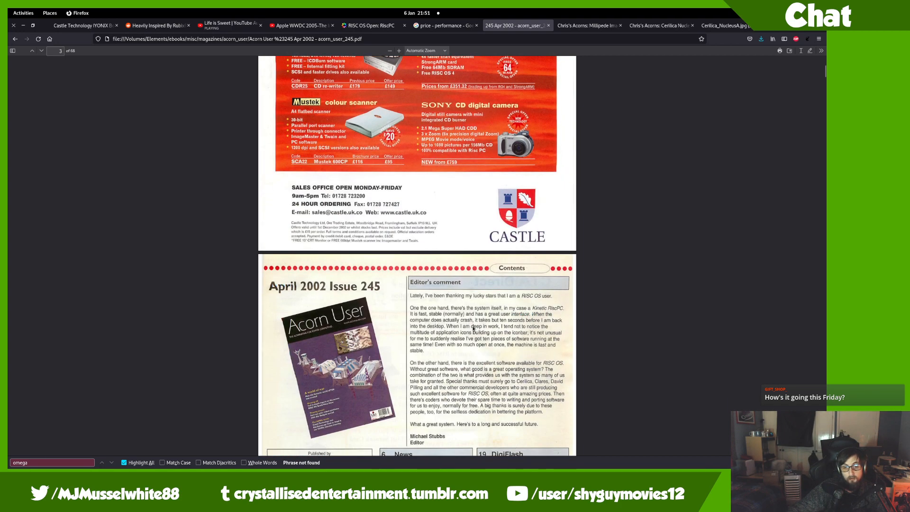
scroll(473, 328, down, 3)
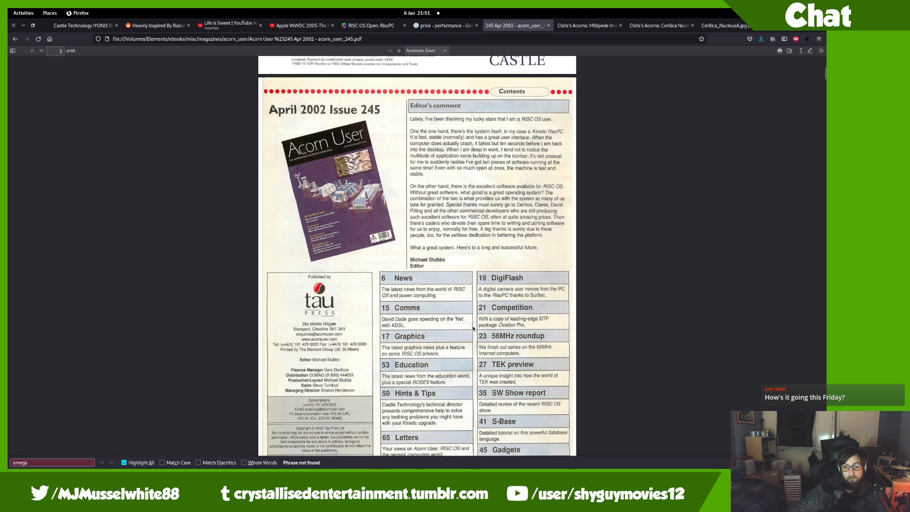
scroll(499, 214, down, 7)
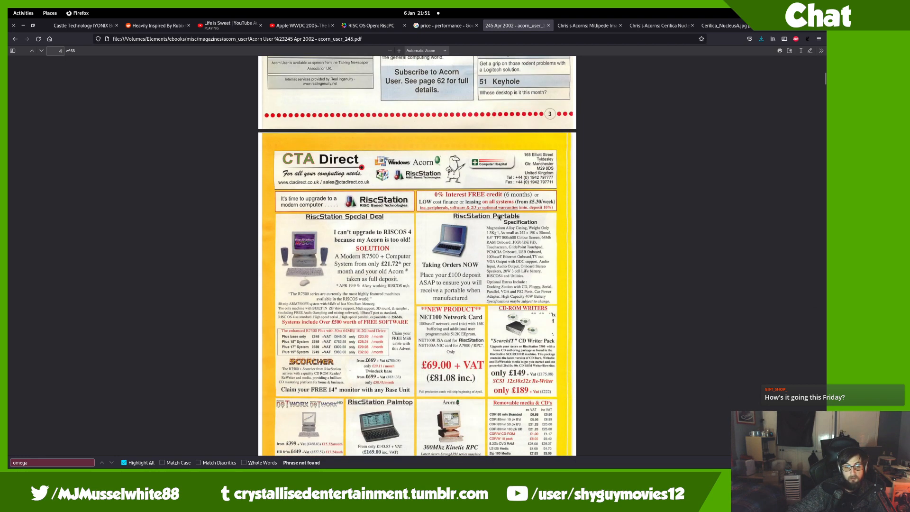
scroll(499, 216, down, 2)
scroll(565, 250, down, 3)
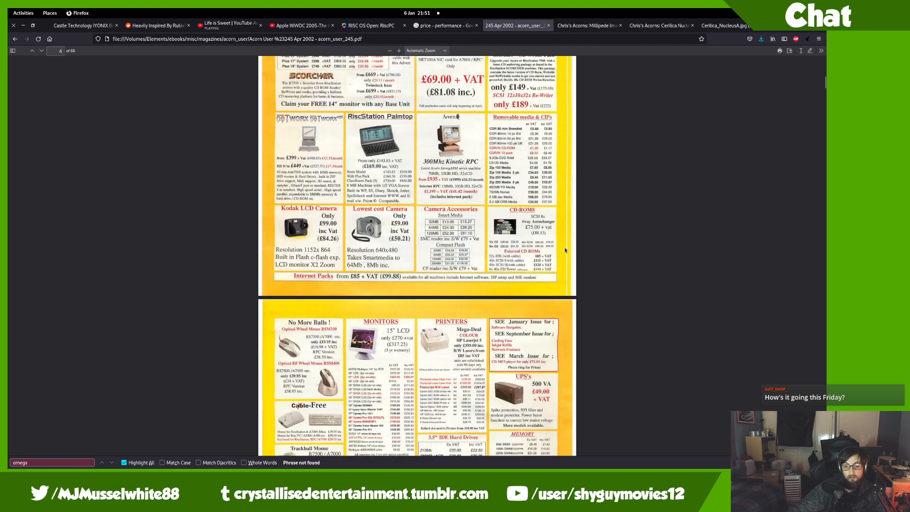
scroll(565, 250, down, 3)
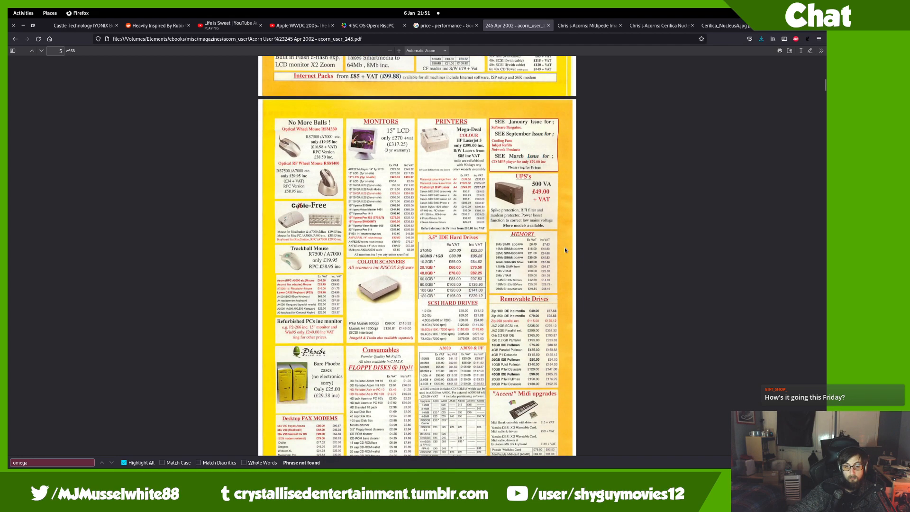
scroll(565, 250, up, 8)
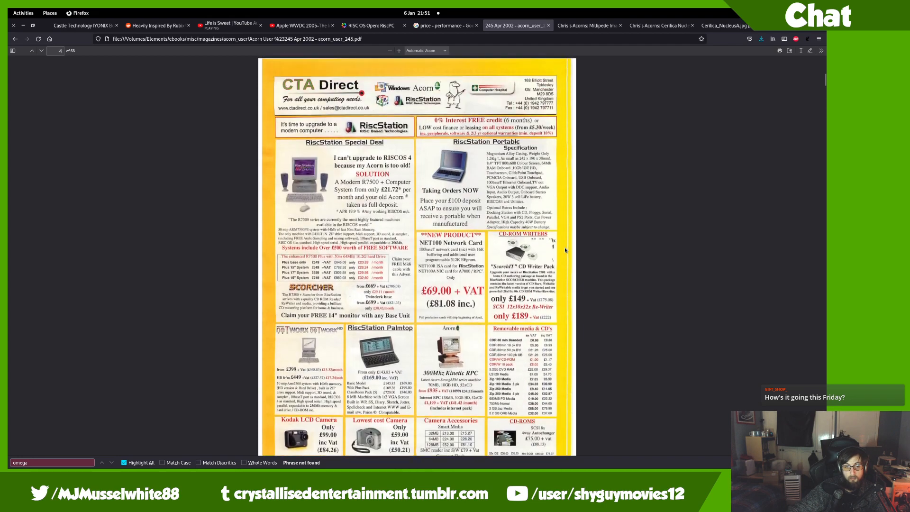
- Enlarge page 4 to 200% and examine the CTA Direct advert's RiscStation and Kinetic RPC offers
scroll(442, 265, up, 6)
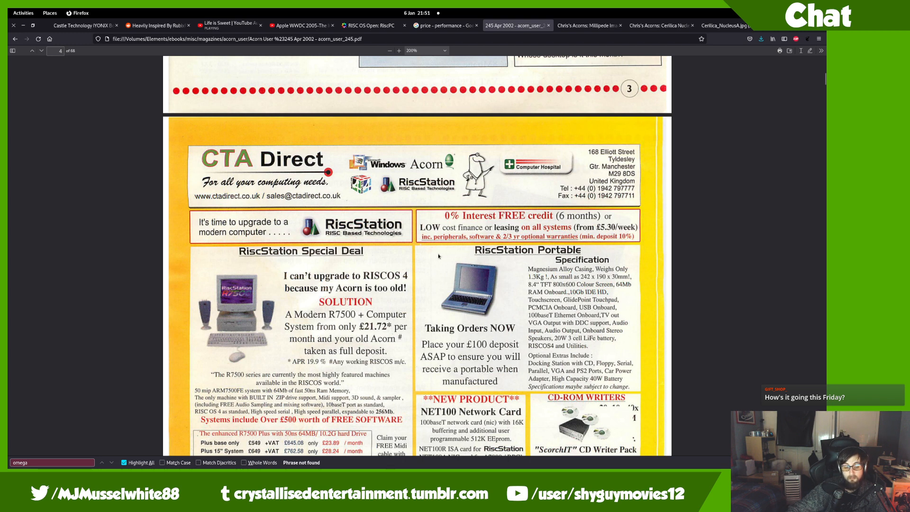
key(ctrl+f)
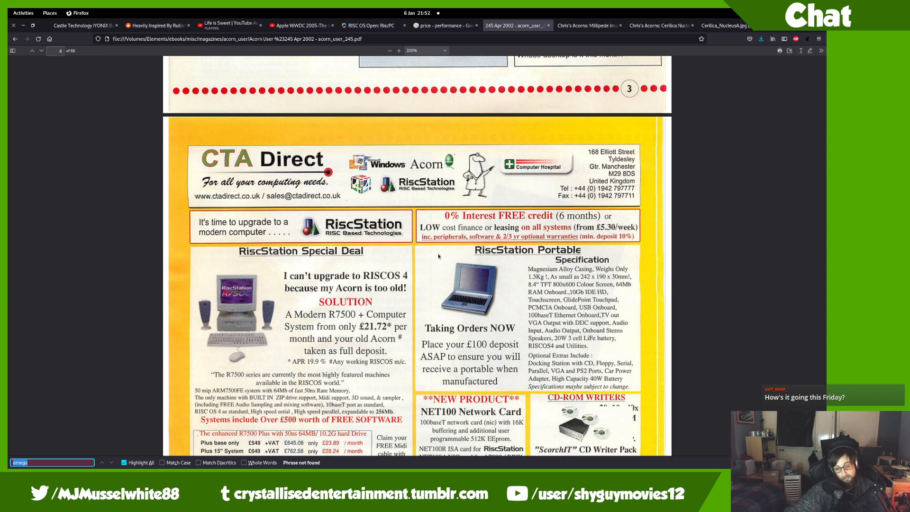
scroll(438, 257, down, 5)
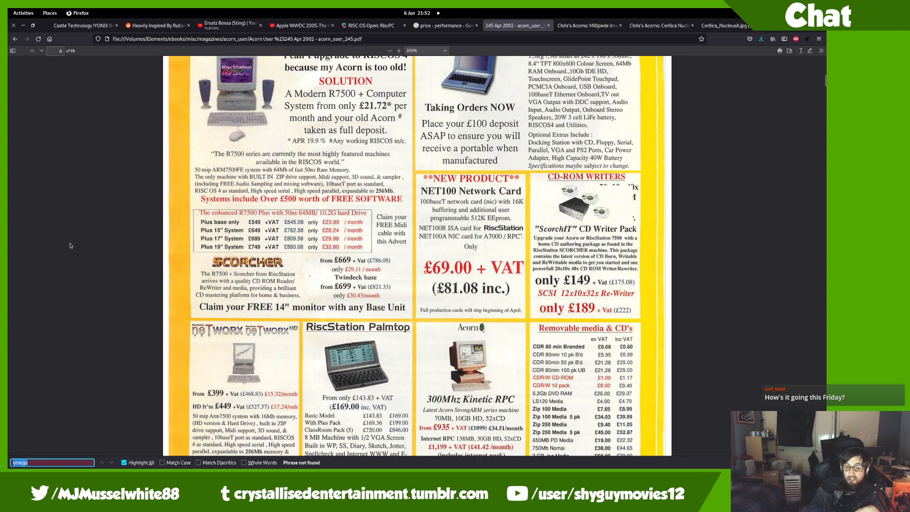
scroll(508, 375, down, 1)
click(489, 351)
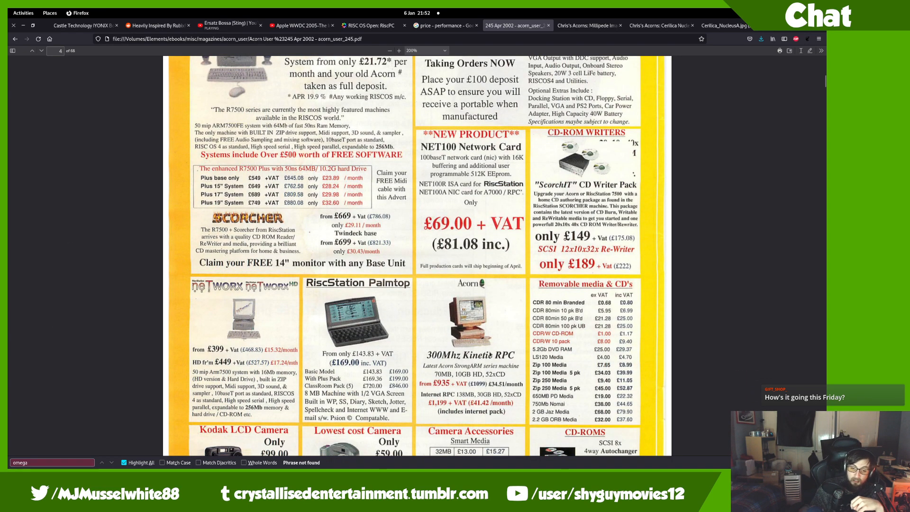
scroll(384, 201, down, 6)
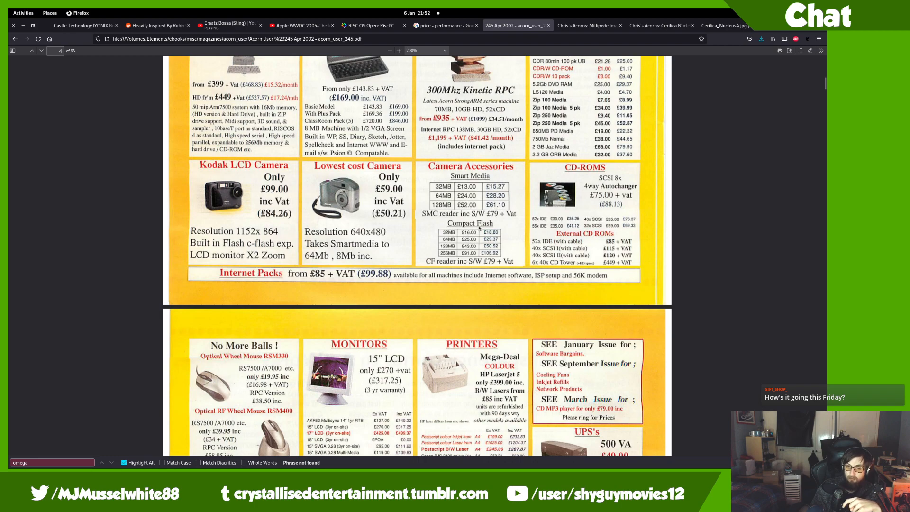
- Skim the CTA Direct bargain listings on page 5 and the news articles on pages 6 to 8
scroll(385, 202, down, 14)
scroll(478, 228, down, 20)
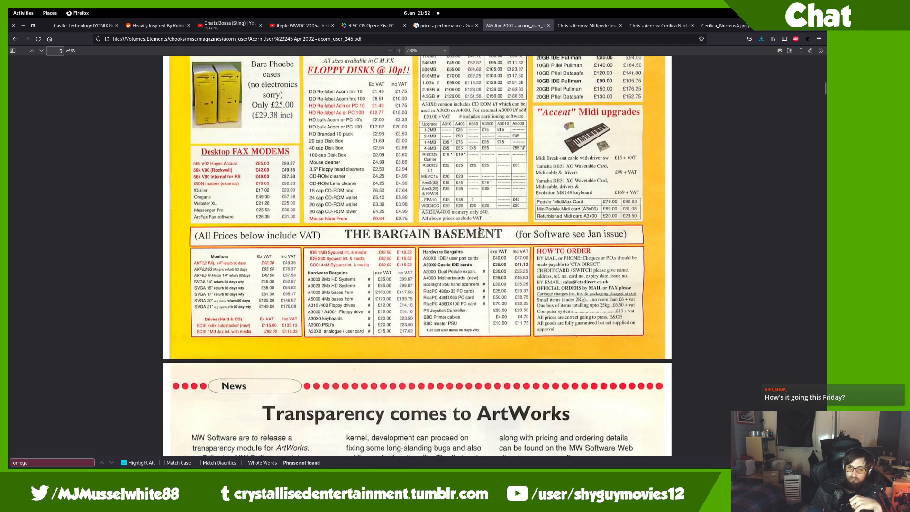
scroll(480, 216, down, 20)
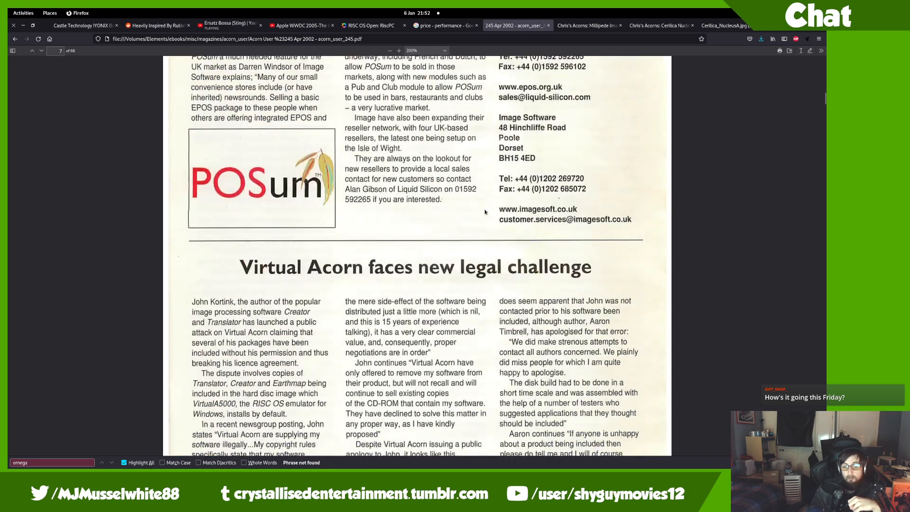
scroll(476, 197, up, 9)
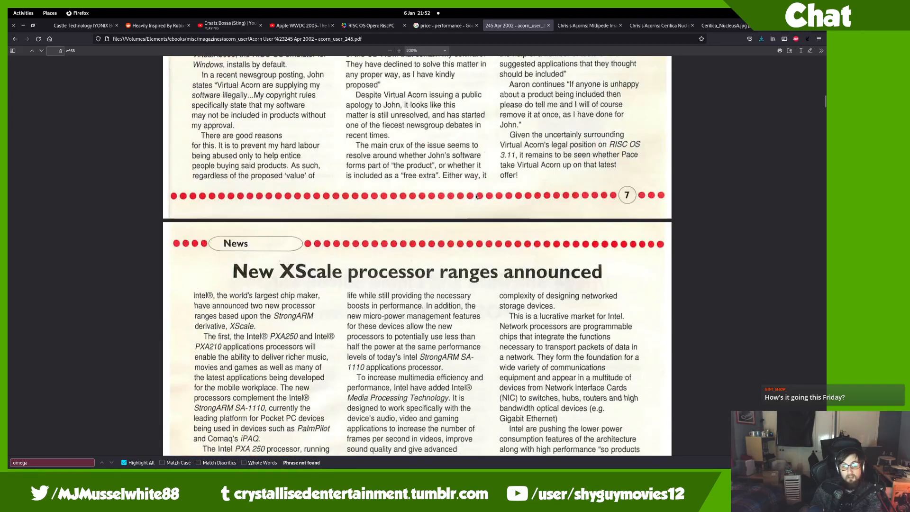
scroll(477, 202, down, 16)
- Examine the Liquid Silicon advert on page 9 for prices of the Omega, RiscStation and Risc PC machines
scroll(476, 205, down, 10)
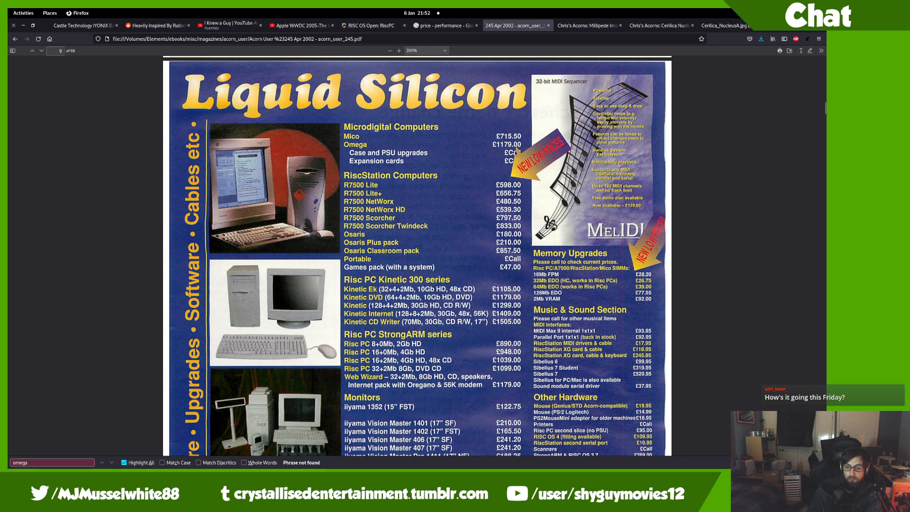
scroll(516, 151, down, 5)
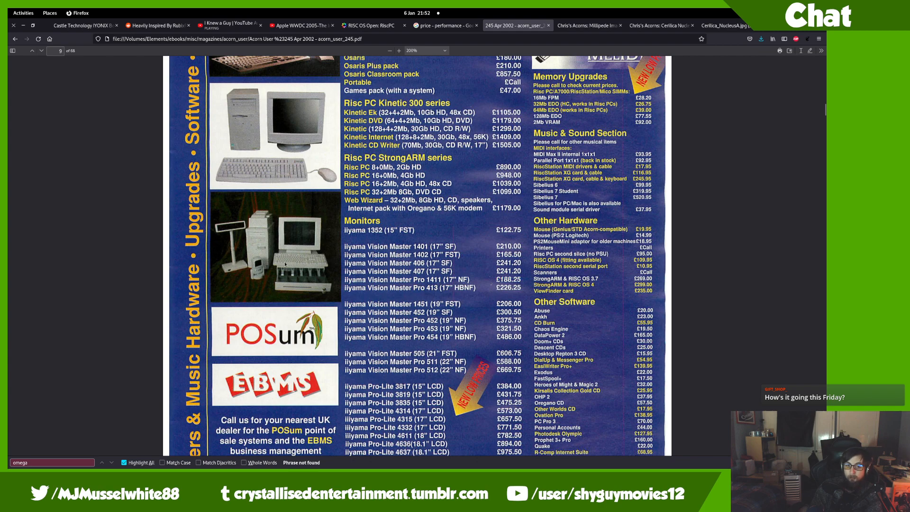
scroll(285, 264, up, 5)
scroll(284, 264, down, 10)
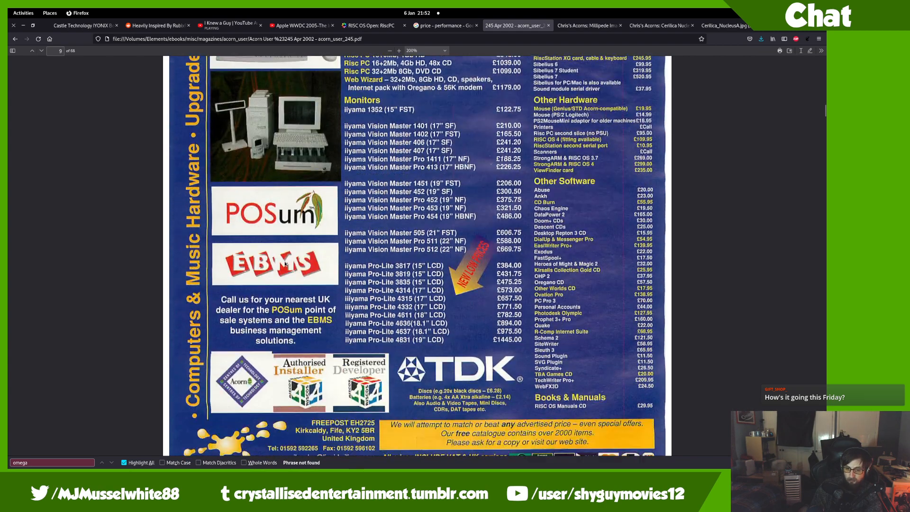
scroll(284, 264, down, 5)
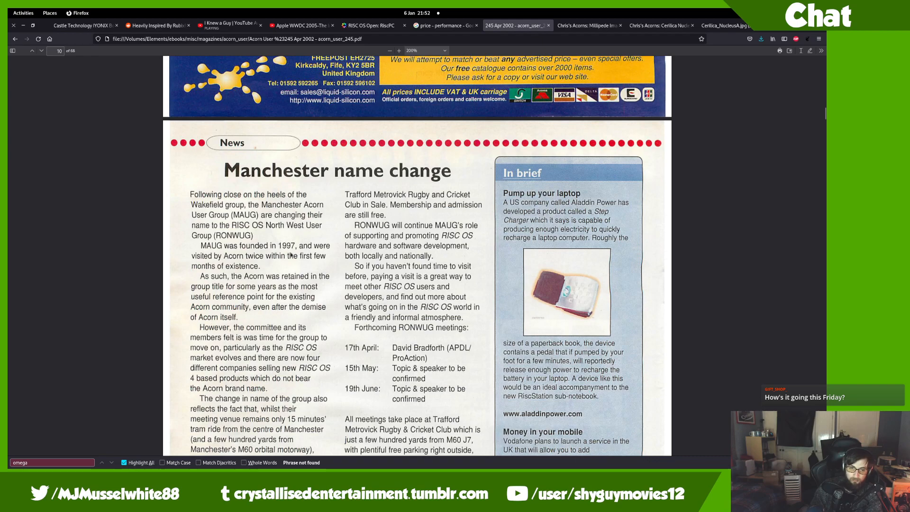
scroll(291, 255, up, 15)
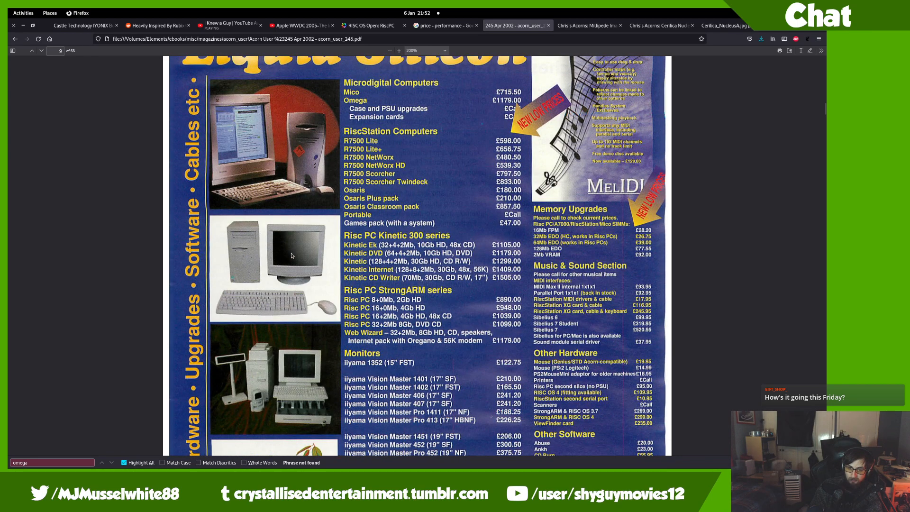
scroll(290, 277, up, 3)
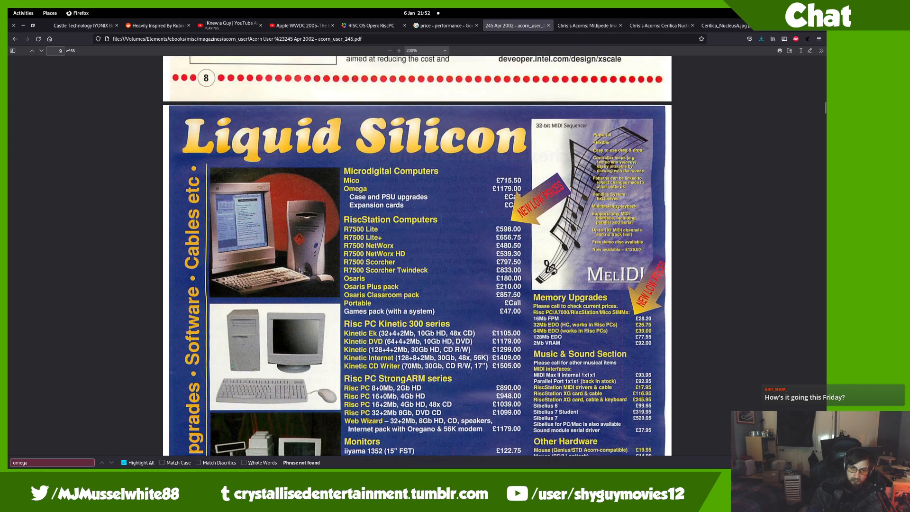
- Read the page 10 news, including the TEK 1608 article, and return to the Omega price in the Liquid Silicon advert
scroll(300, 271, down, 20)
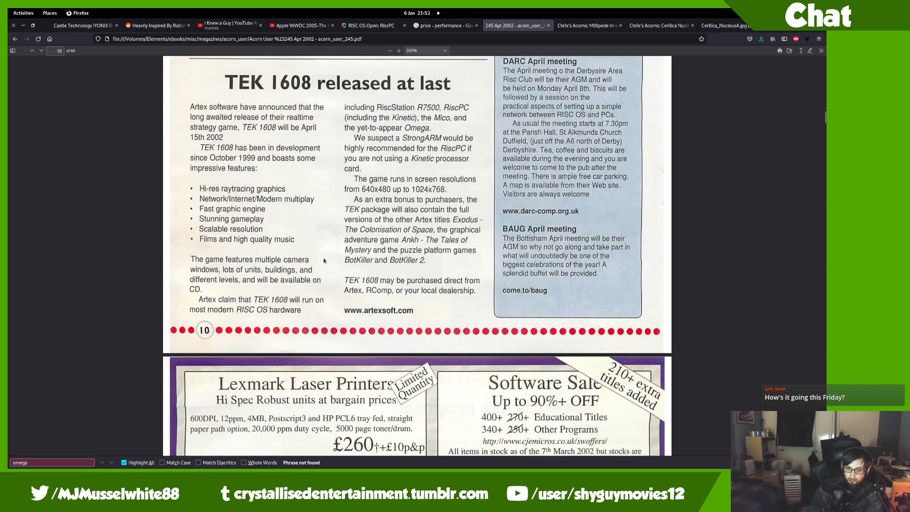
scroll(328, 252, up, 20)
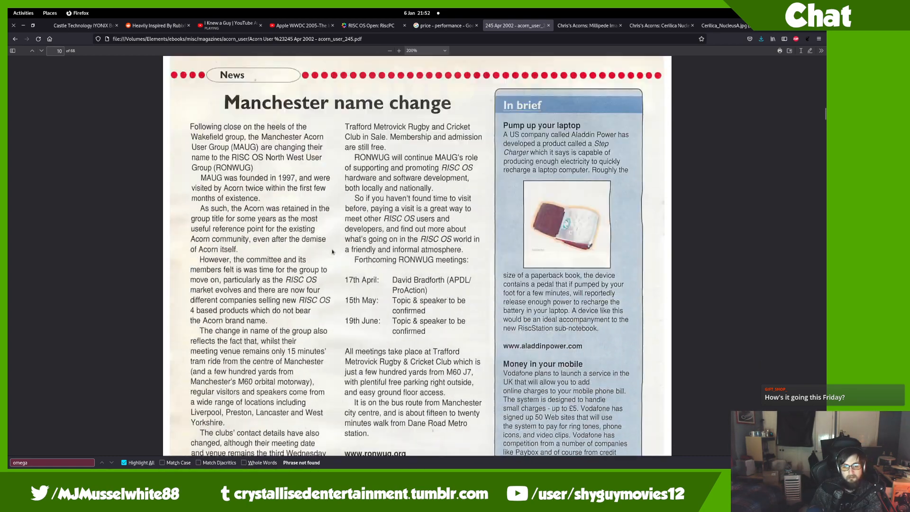
scroll(337, 249, down, 4)
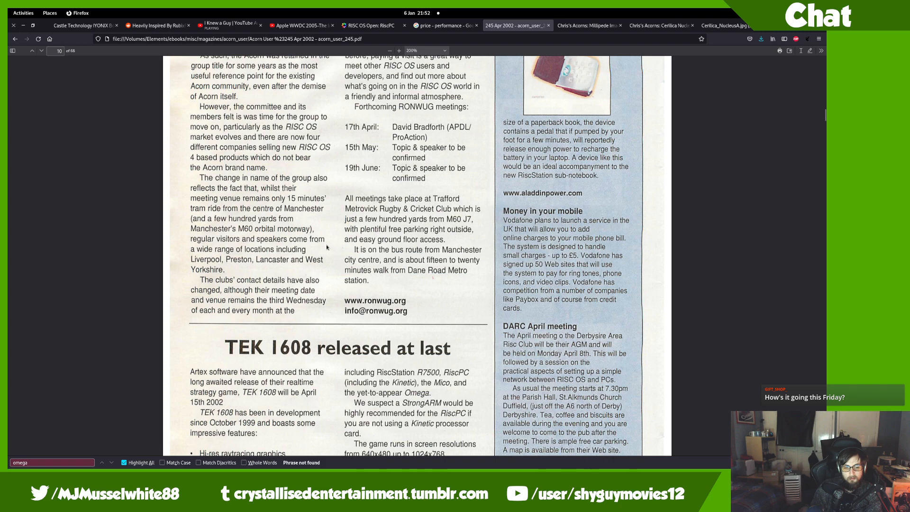
scroll(327, 247, up, 15)
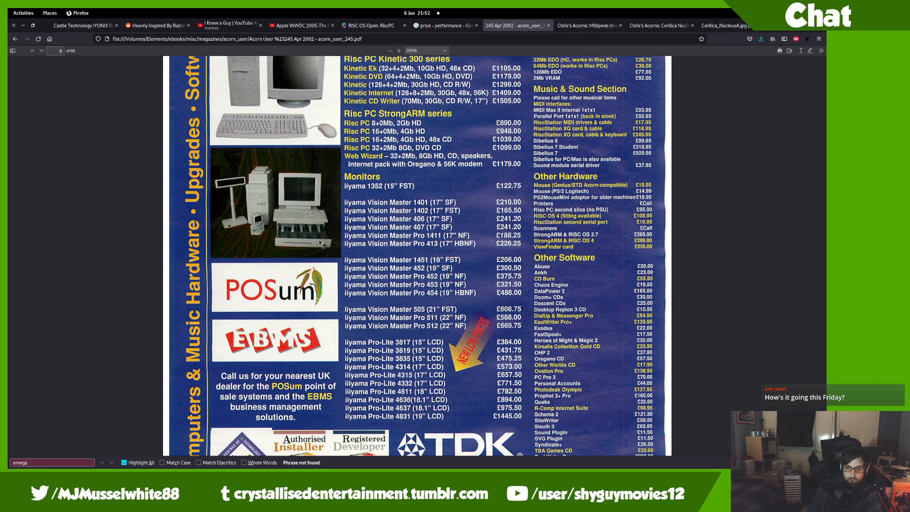
scroll(320, 242, up, 5)
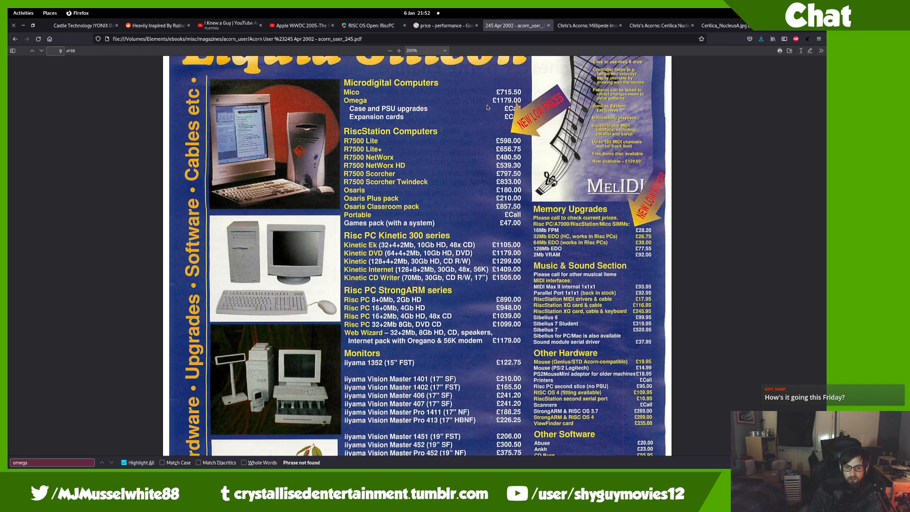
- Examine the CJE Micro's advert on page 11 for second-hand RiscPC, A7000 and ViewFinder Pro prices
scroll(487, 107, down, 20)
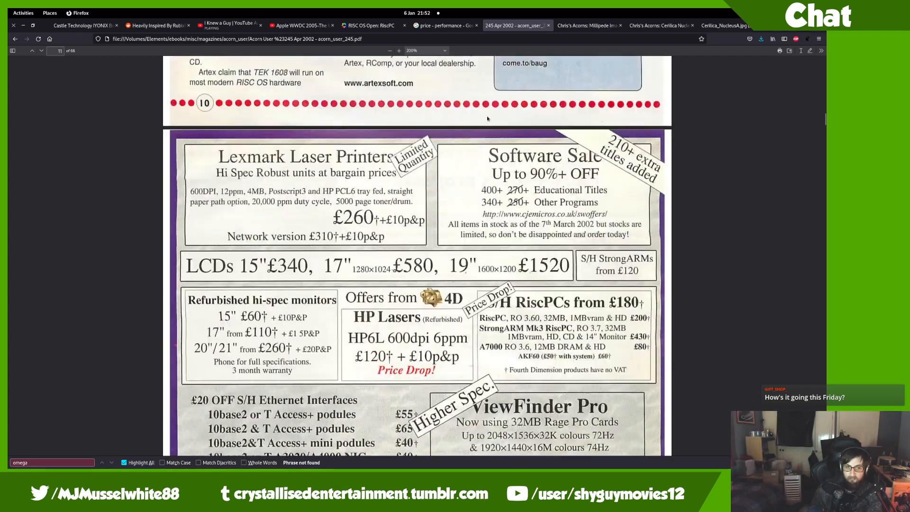
scroll(479, 133, up, 1)
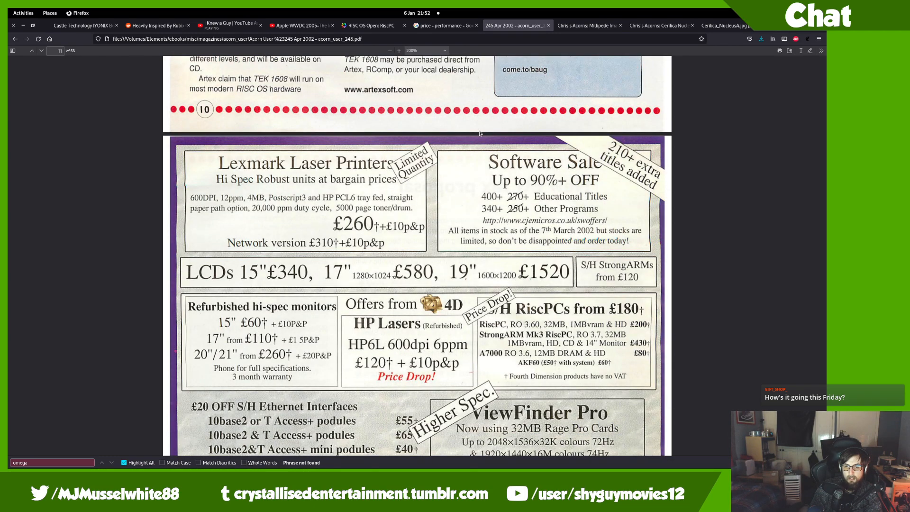
scroll(479, 133, down, 12)
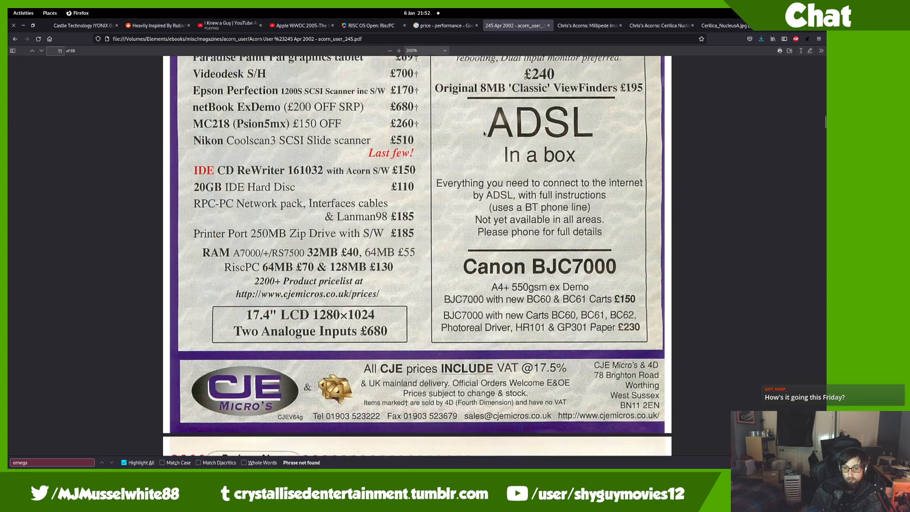
scroll(484, 134, up, 5)
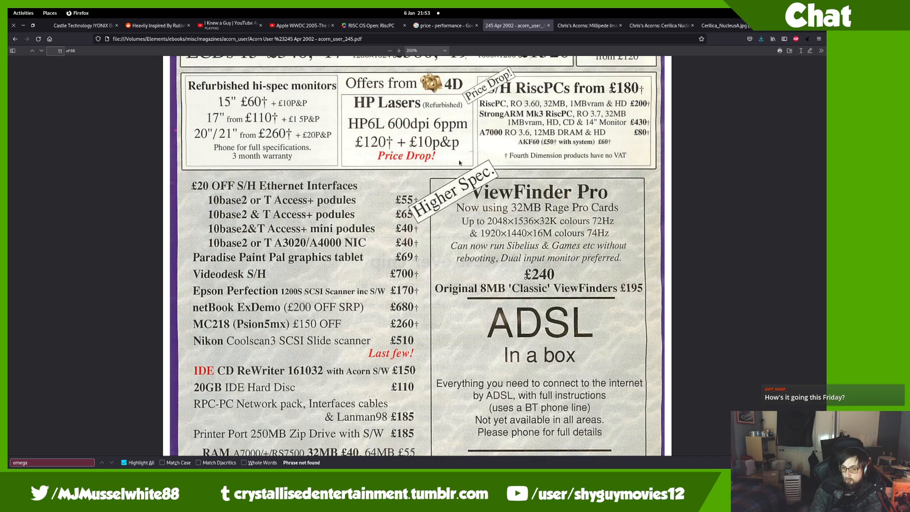
- Skim the rest of the CJE Micro's advert, the page 12 business news, and the RISC OS Select and R-Comp adverts for prices
scroll(512, 48, down, 10)
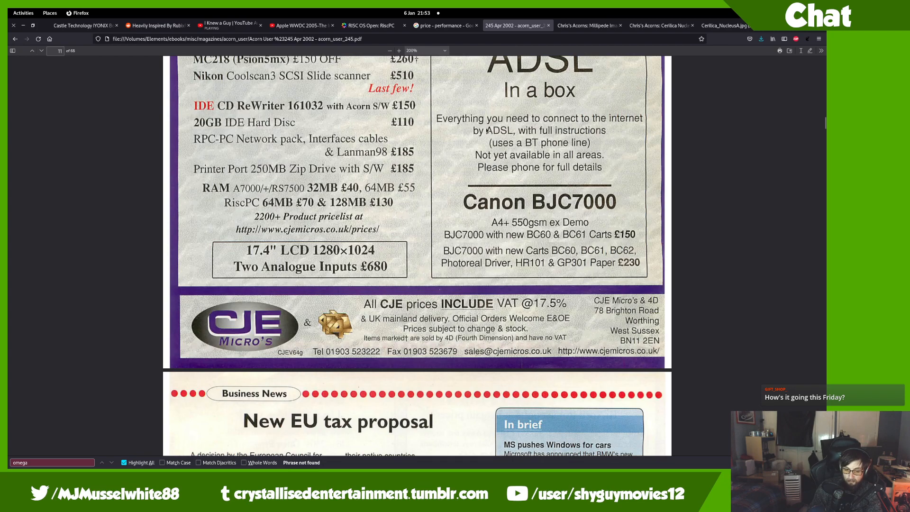
scroll(472, 98, down, 6)
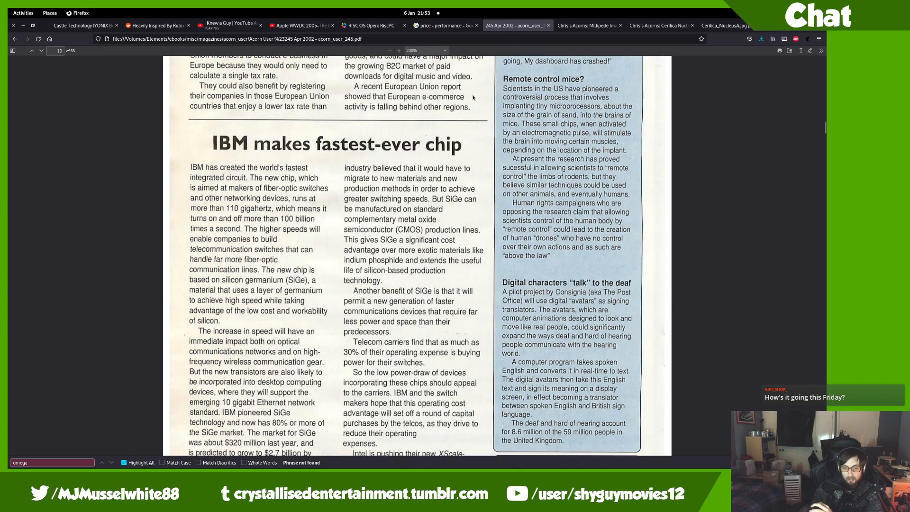
scroll(445, 74, down, 6)
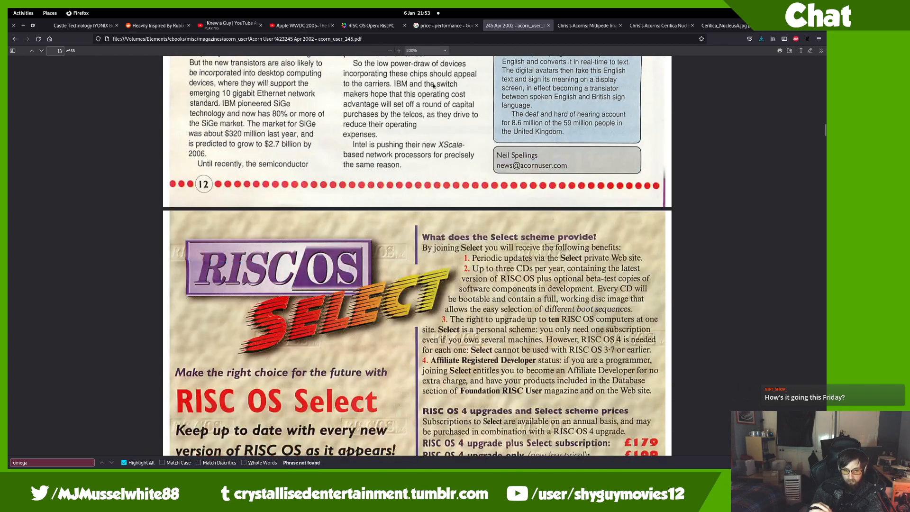
scroll(433, 86, down, 16)
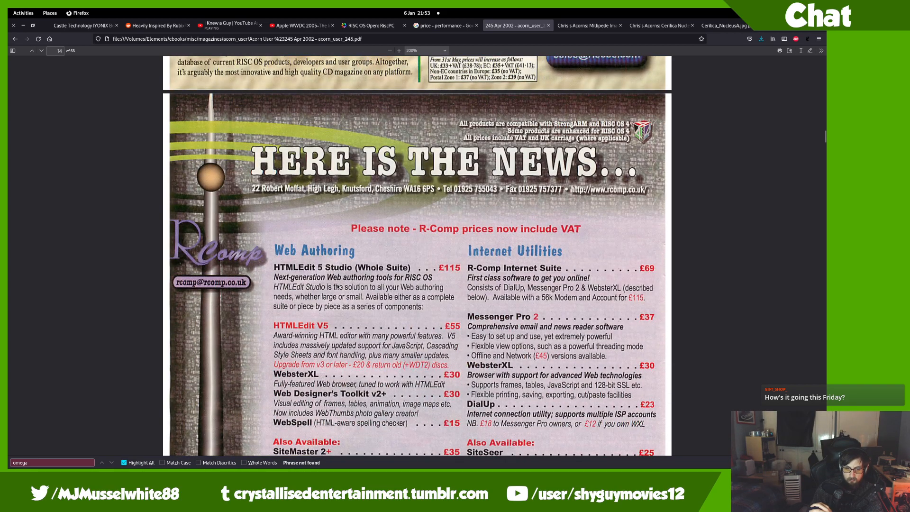
scroll(338, 286, down, 2)
scroll(385, 180, down, 8)
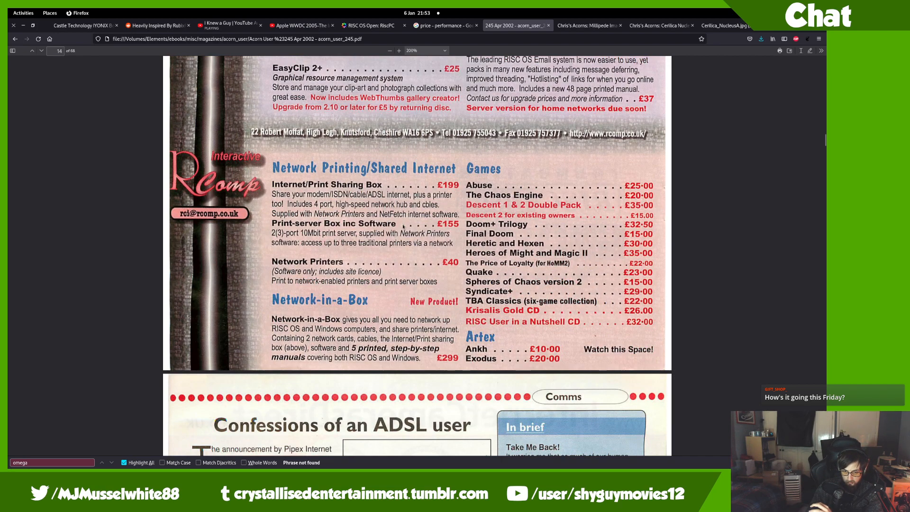
scroll(403, 226, down, 5)
scroll(405, 230, down, 20)
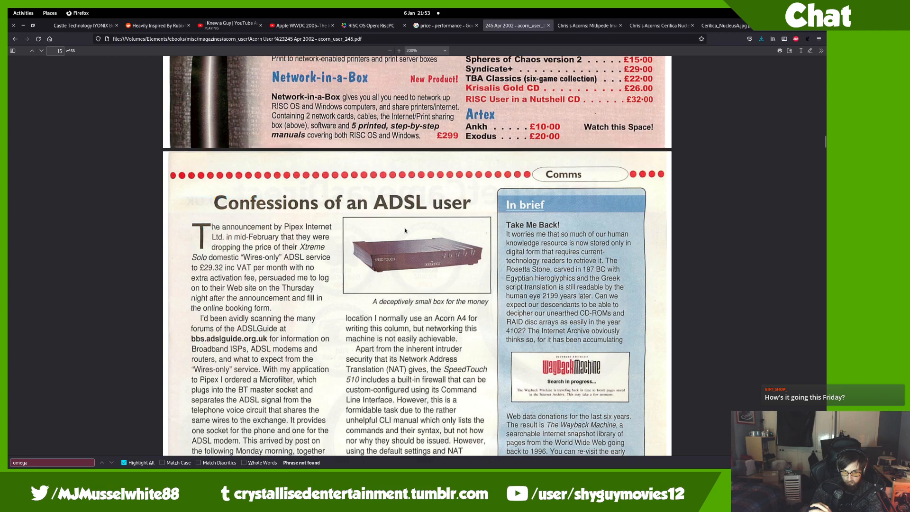
- Skim pages 15 to 20, including the RISC OS graphics article, the ITC spares price list and the DigiFlash review
scroll(393, 242, down, 7)
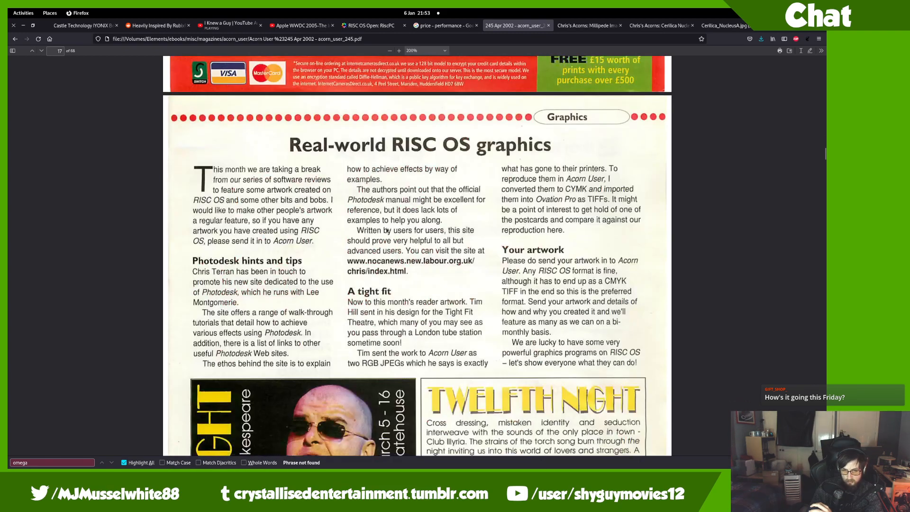
scroll(386, 229, down, 15)
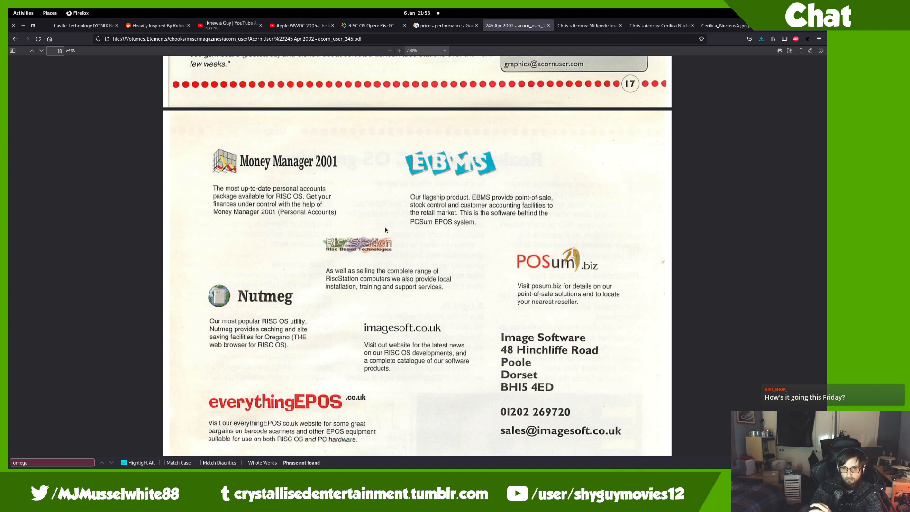
scroll(385, 230, down, 15)
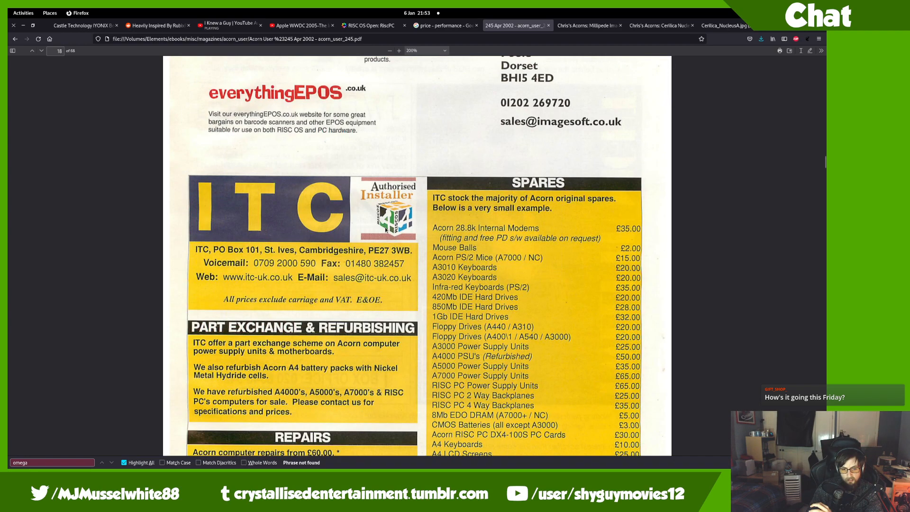
scroll(385, 230, down, 7)
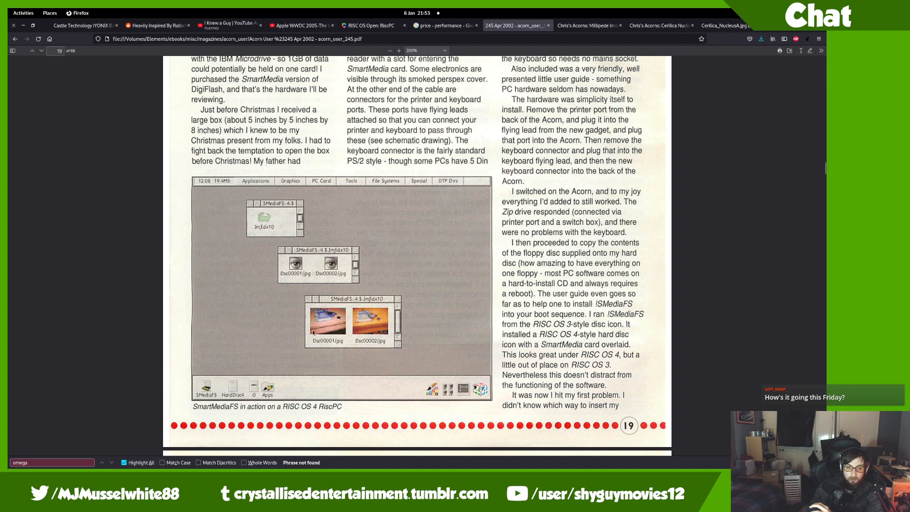
scroll(307, 334, down, 5)
scroll(305, 323, down, 10)
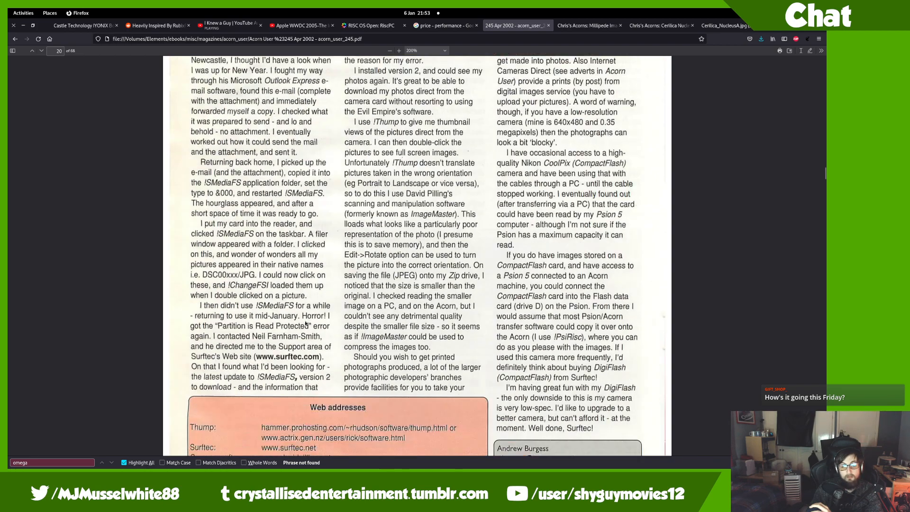
- Read the Ovation Pro competition on page 21 and view the ViewFinder graphics card advert on page 22
scroll(305, 323, up, 1)
scroll(305, 323, down, 5)
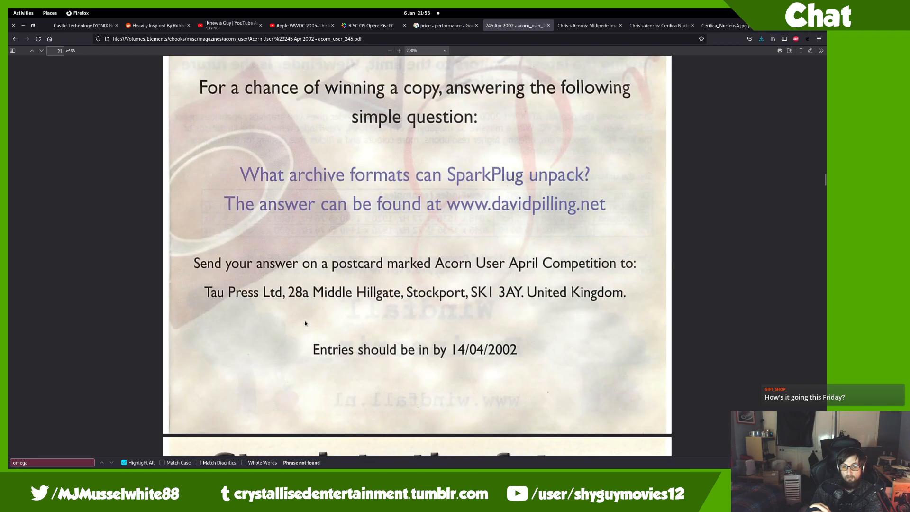
scroll(306, 323, up, 4)
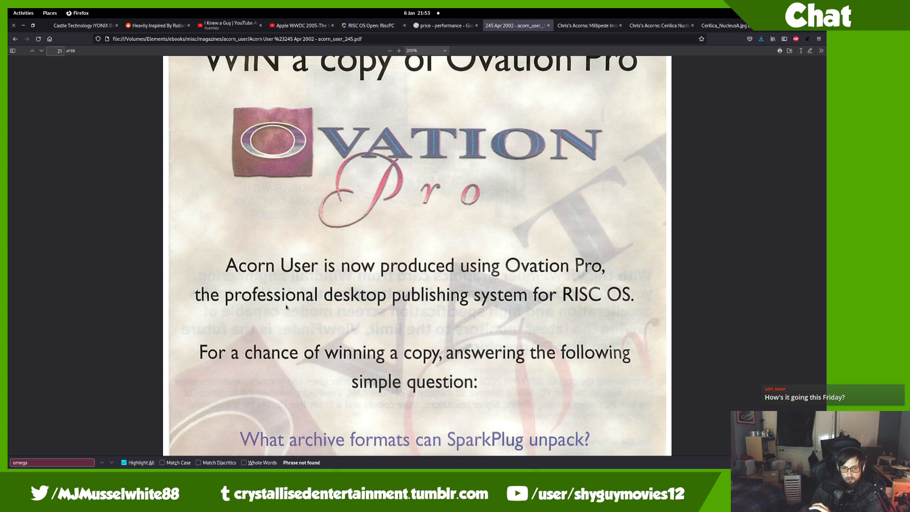
scroll(286, 307, down, 2)
scroll(286, 307, up, 1)
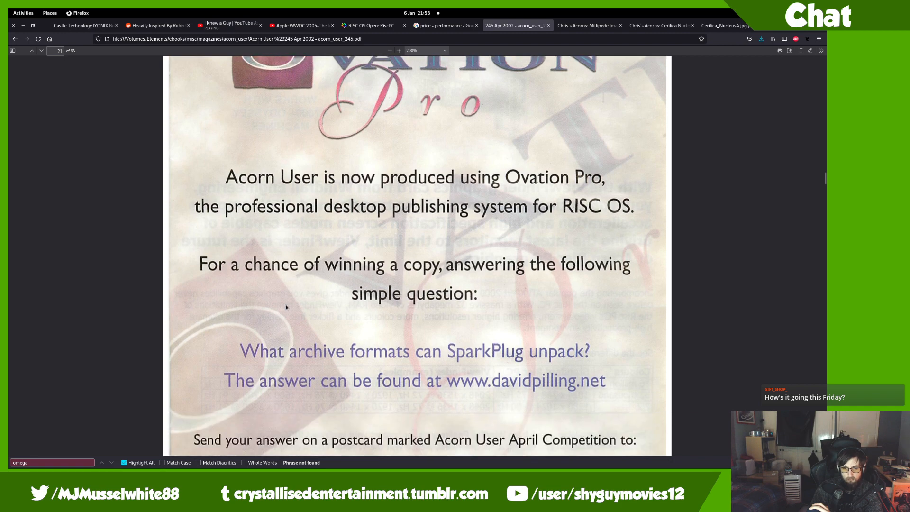
scroll(286, 307, down, 10)
scroll(286, 307, up, 5)
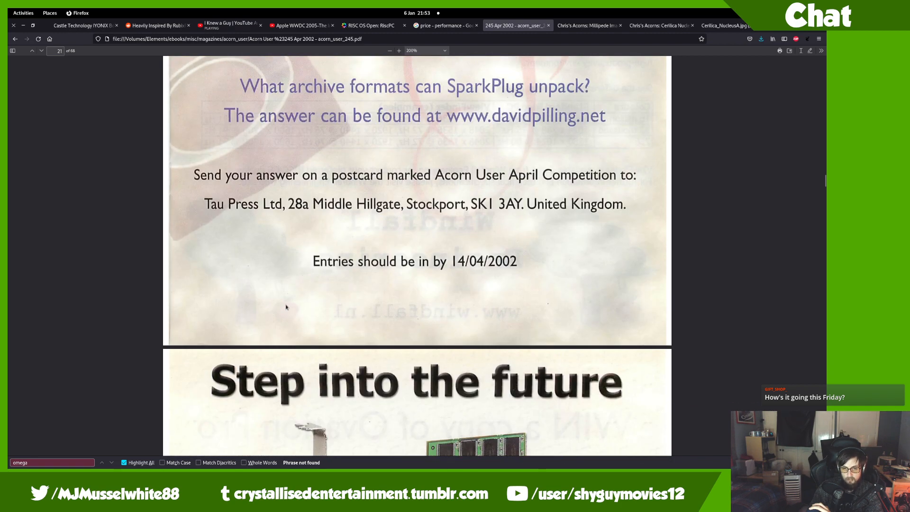
scroll(286, 307, down, 6)
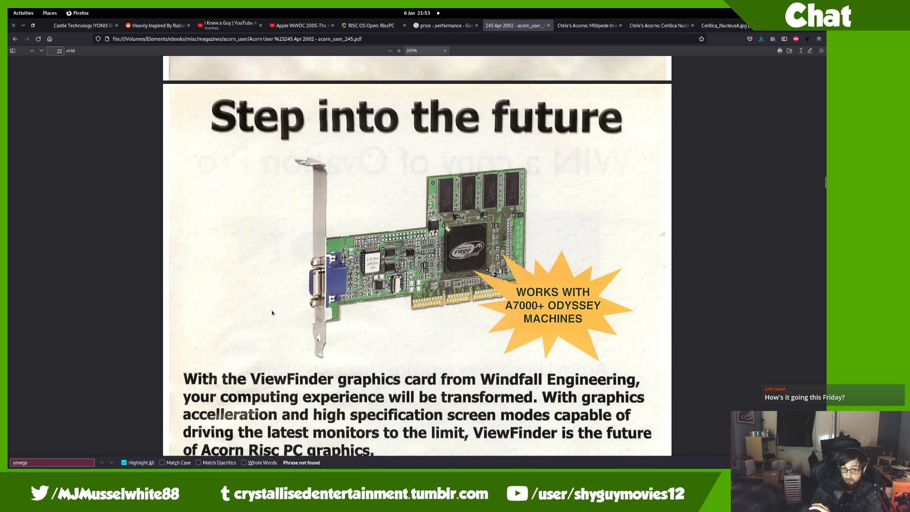
- Skim the A7000+ and RiscStation comparison on page 23 and examine the RiscStation advert on page 25 for desktop and portable prices
scroll(272, 312, down, 8)
scroll(275, 312, down, 18)
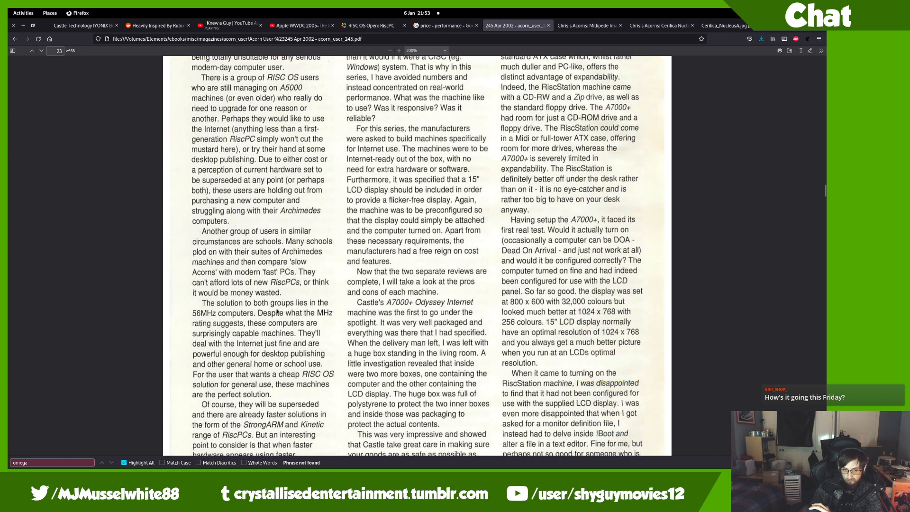
scroll(277, 311, down, 20)
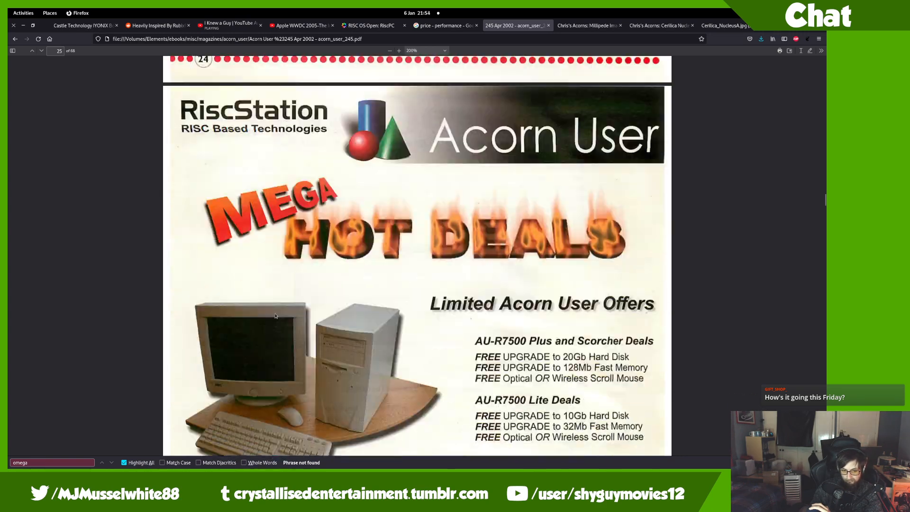
scroll(247, 289, down, 7)
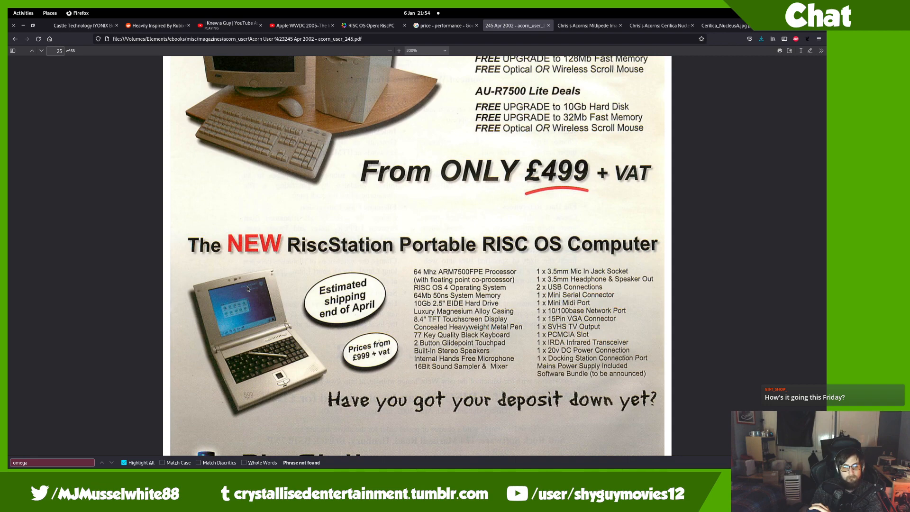
scroll(349, 307, down, 18)
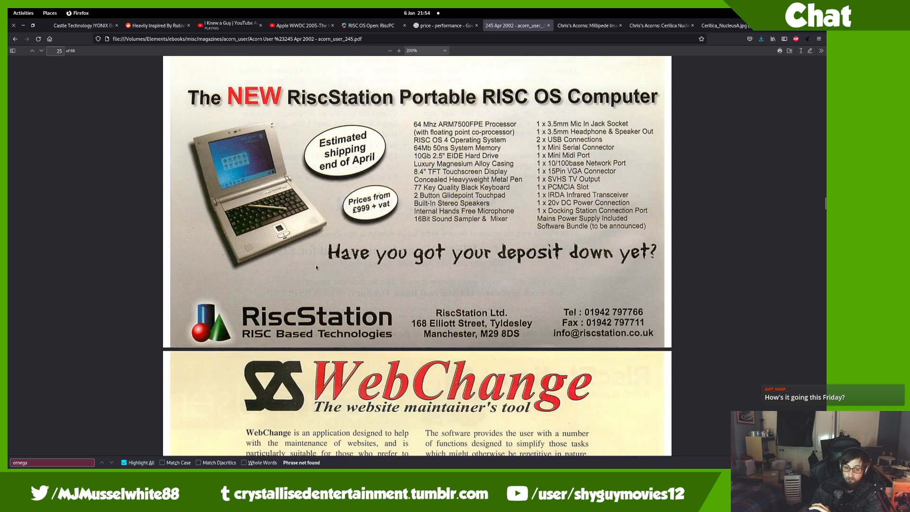
- Skim the TEK 1608 graphics article from page 27 to page 32, including the Surftec price list on page 29
scroll(316, 268, down, 20)
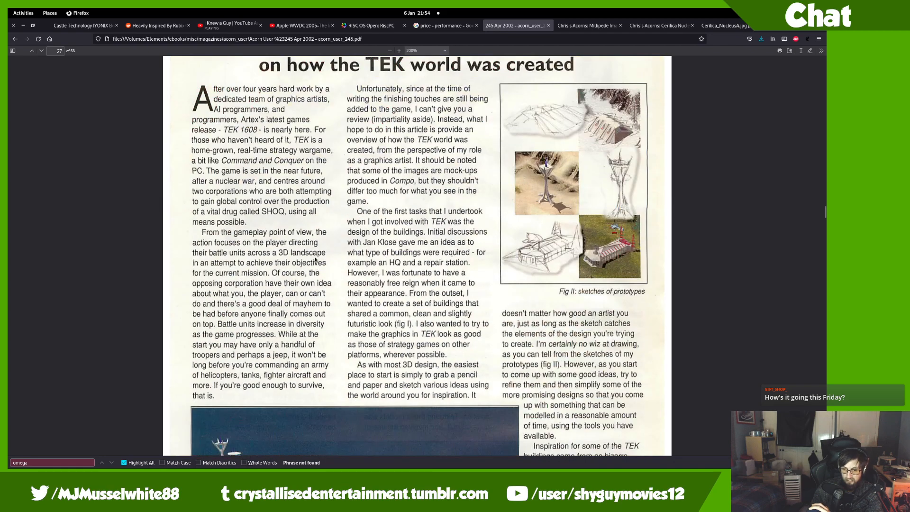
scroll(312, 272, down, 5)
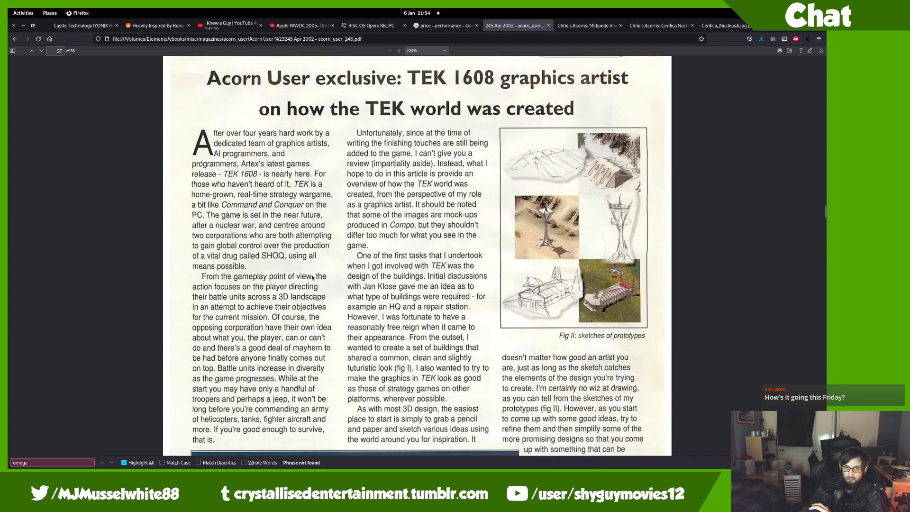
scroll(312, 277, down, 15)
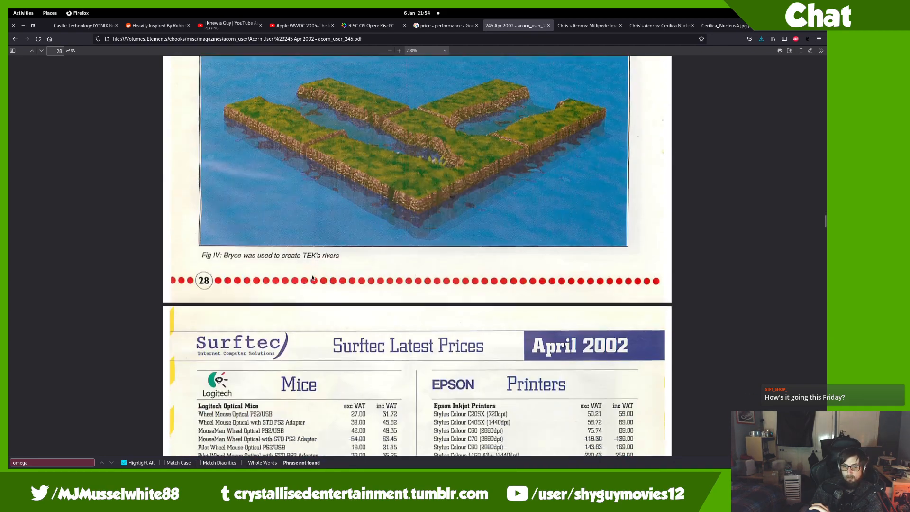
scroll(312, 277, down, 20)
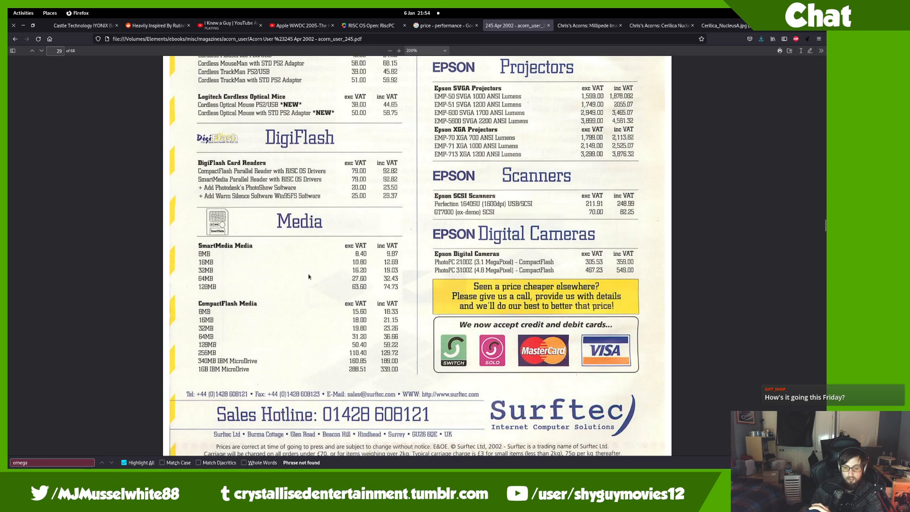
scroll(309, 277, down, 20)
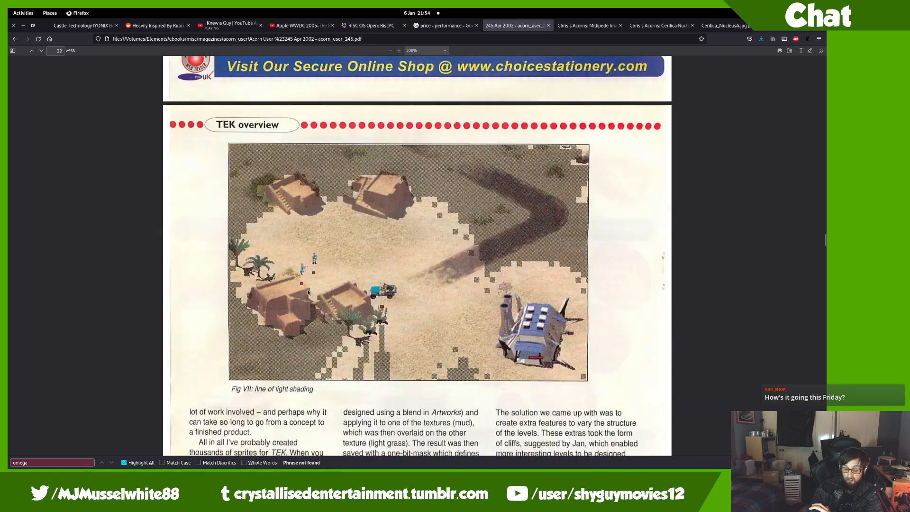
scroll(308, 292, down, 20)
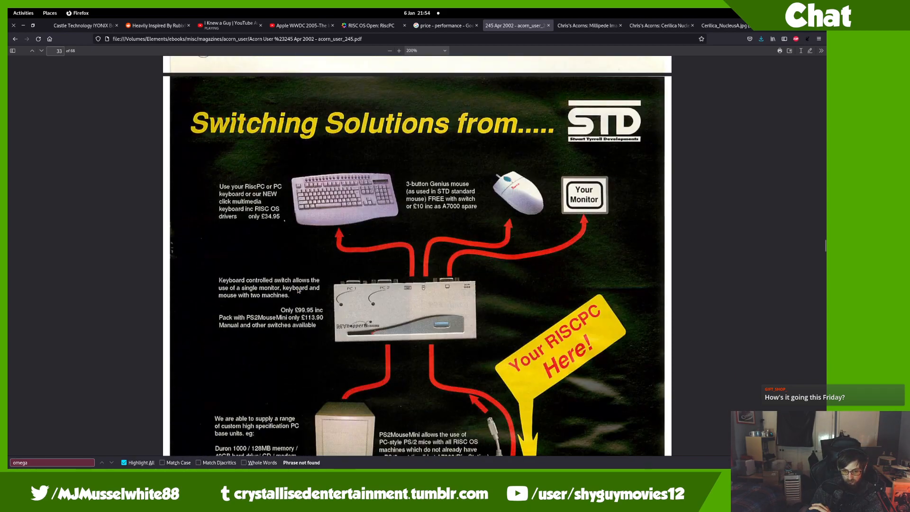
- Look through the dealer adverts on pages 33 and 34 and skim the South West Show report on pages 35 to 38
scroll(299, 290, down, 20)
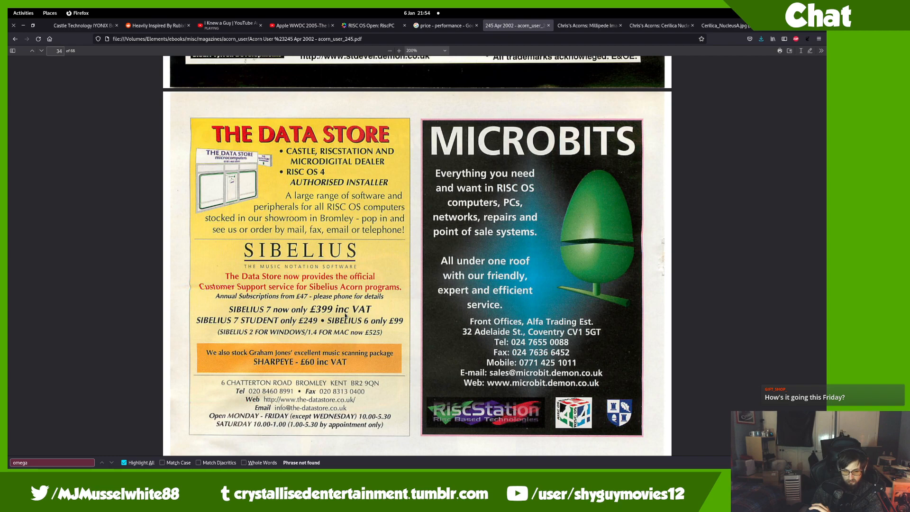
scroll(341, 307, down, 5)
scroll(336, 298, down, 5)
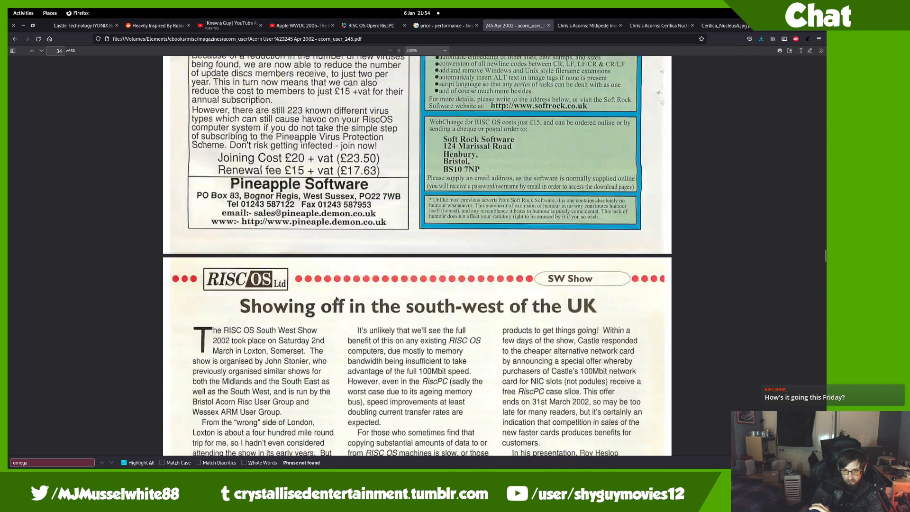
scroll(331, 300, down, 20)
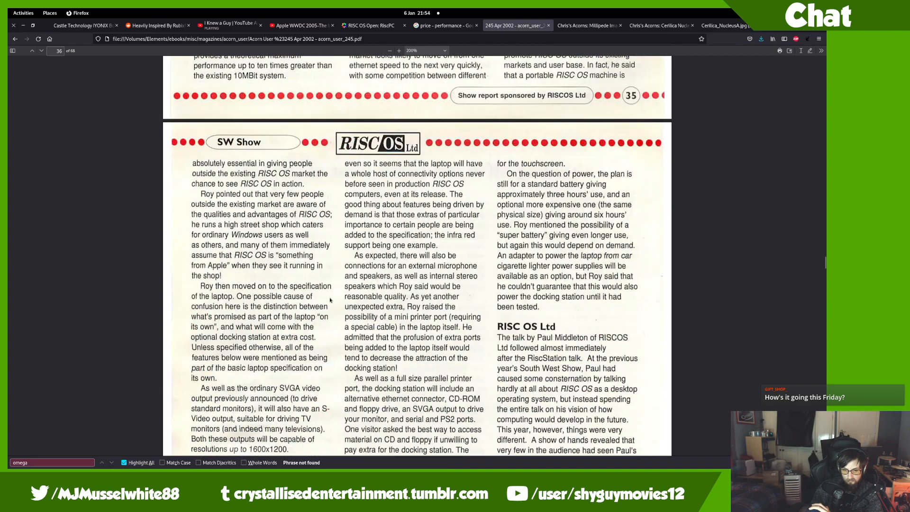
scroll(331, 299, down, 1)
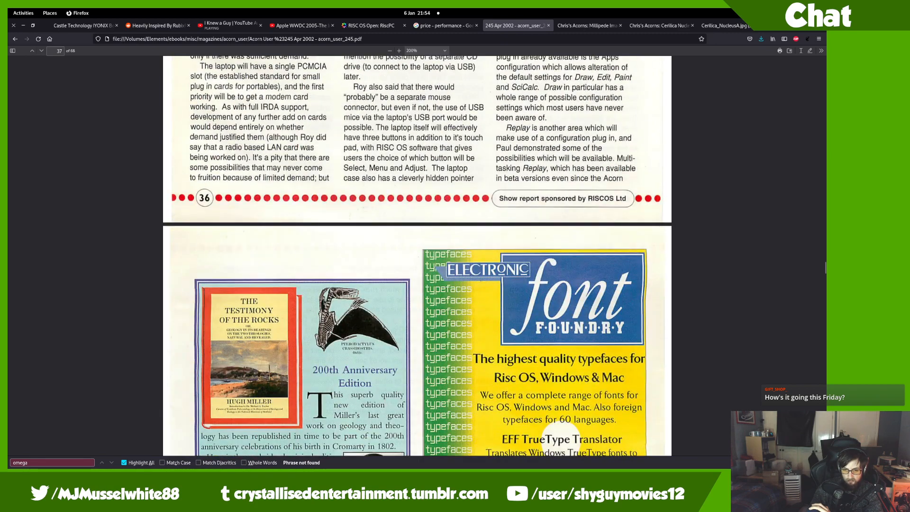
scroll(327, 301, down, 9)
scroll(325, 302, down, 20)
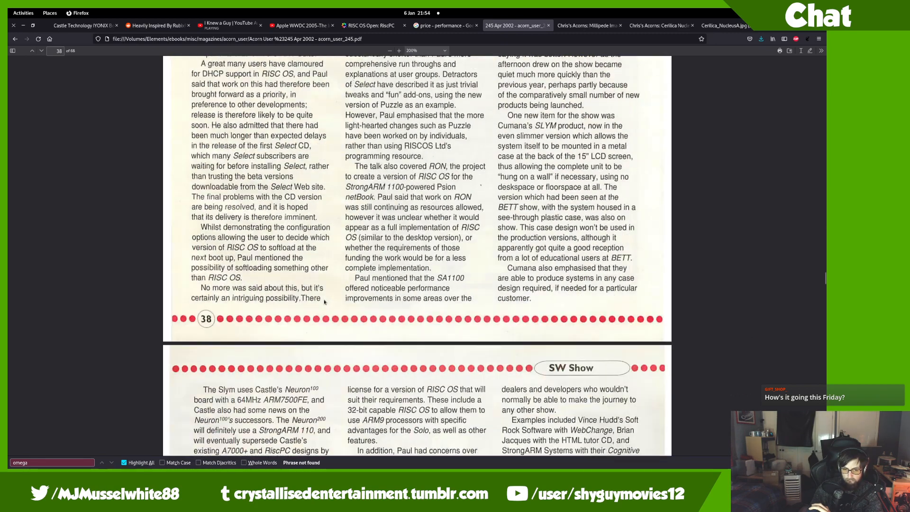
- Skim the Simple Sites advert on page 40, the S-Base programming tutorial, and the mouse article on page 45
scroll(325, 302, down, 15)
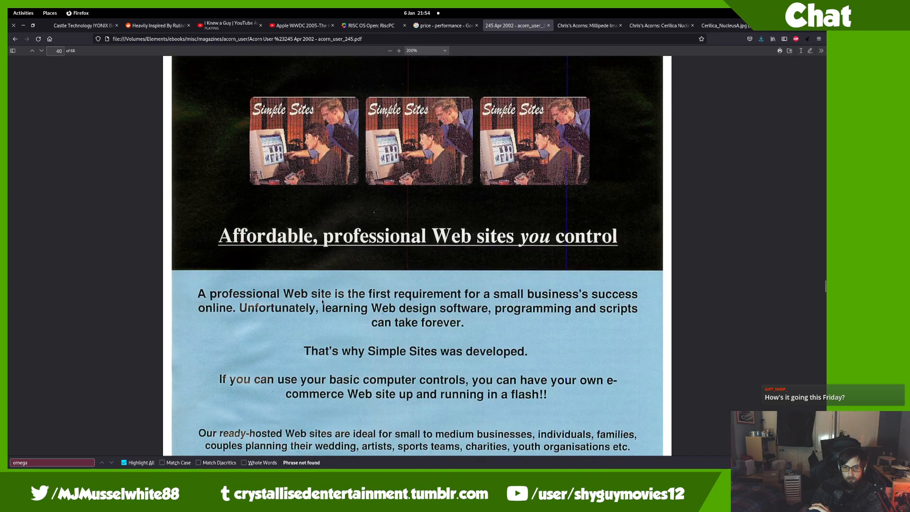
scroll(322, 301, down, 10)
scroll(322, 301, down, 5)
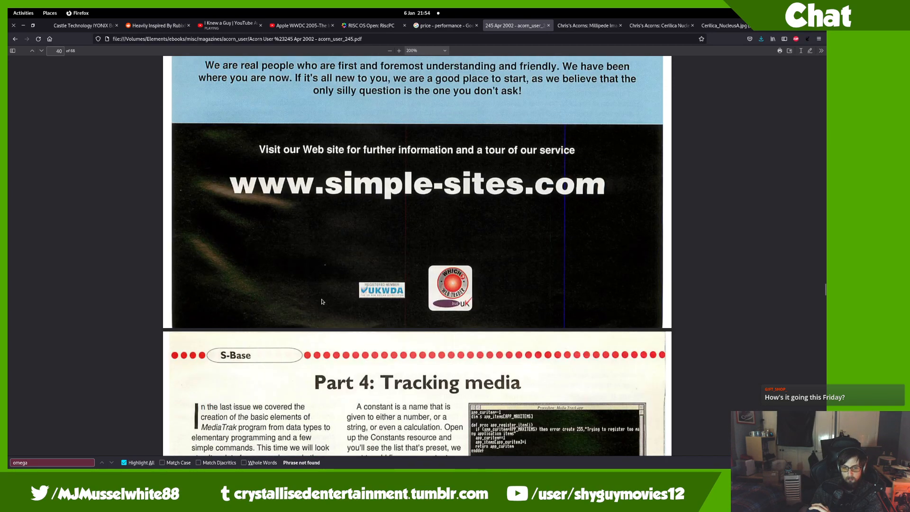
scroll(372, 238, down, 5)
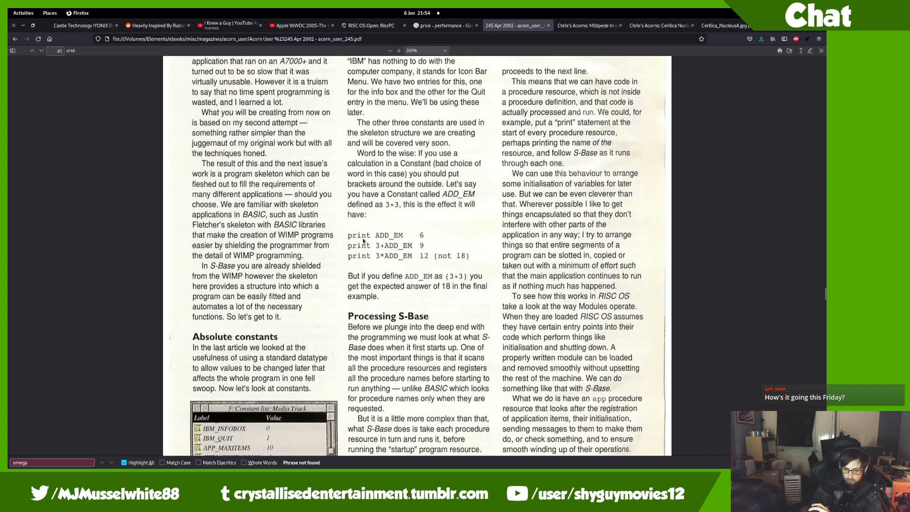
scroll(363, 242, down, 13)
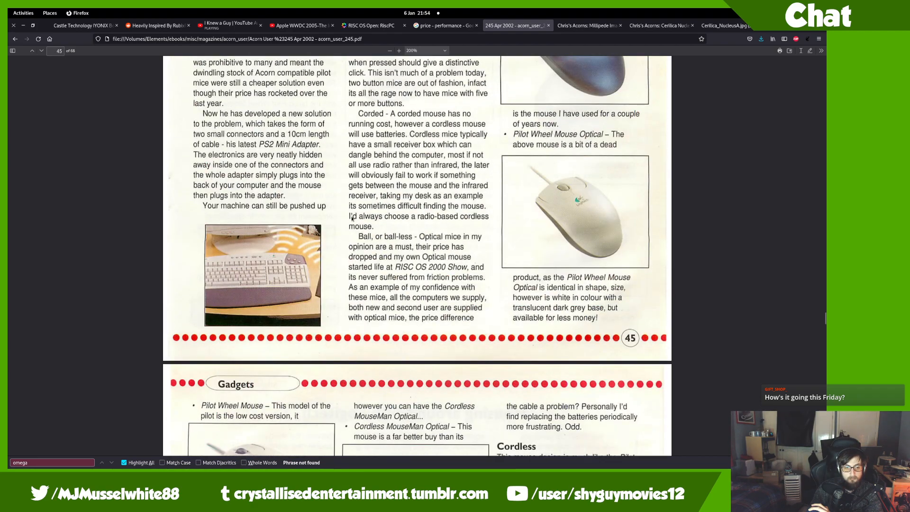
- Skim the mouse article's end, the Photodesk advert on page 47, the Wakefield show pages, and the dealer adverts on page 50
scroll(335, 241, down, 5)
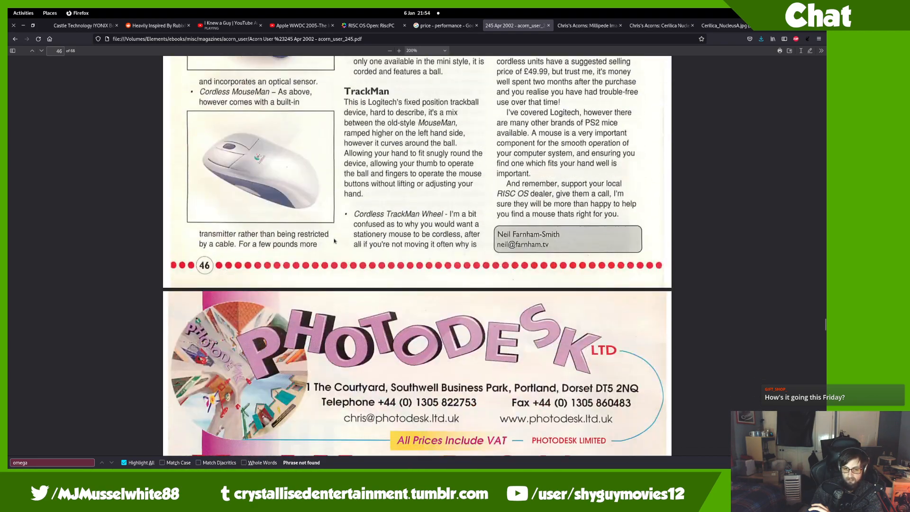
scroll(334, 240, down, 4)
scroll(335, 241, up, 5)
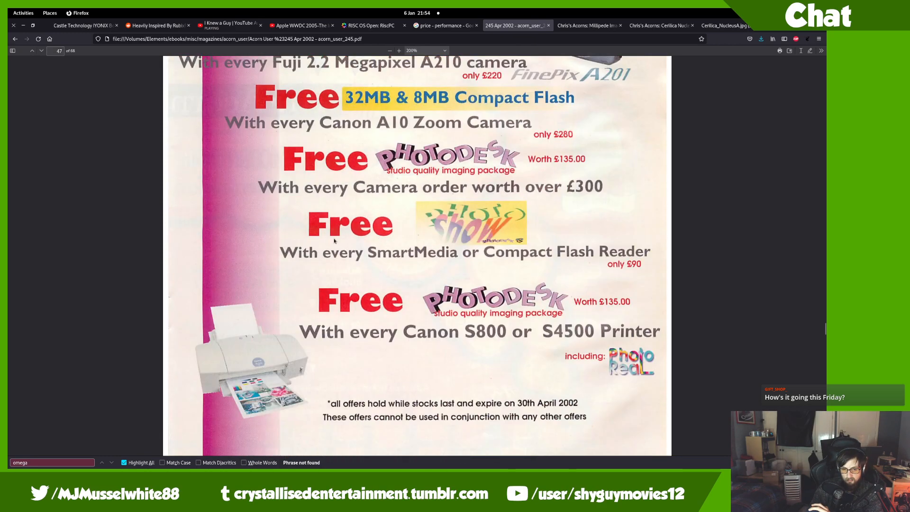
scroll(334, 241, down, 20)
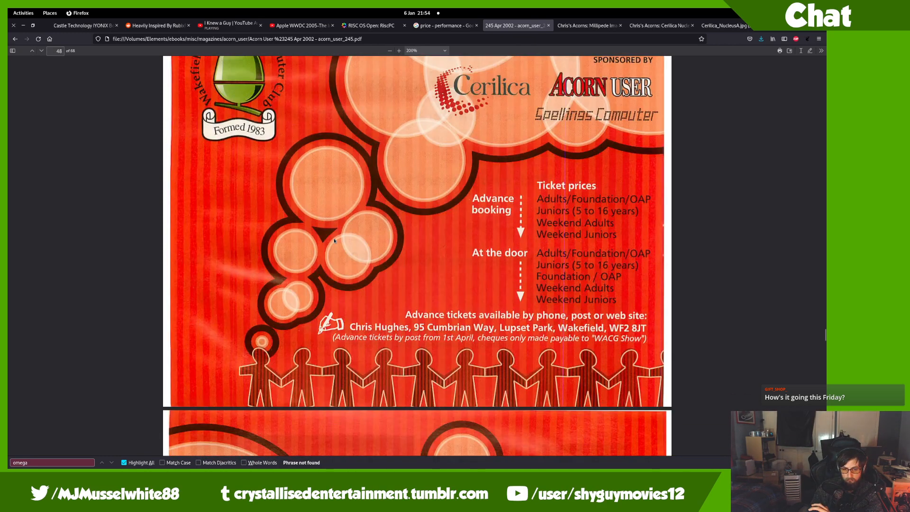
scroll(334, 240, down, 15)
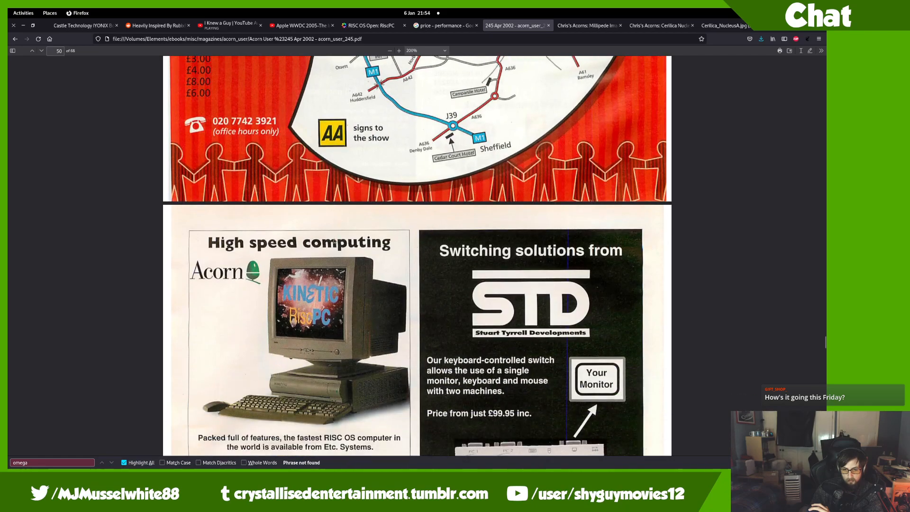
scroll(335, 240, up, 2)
scroll(334, 241, down, 6)
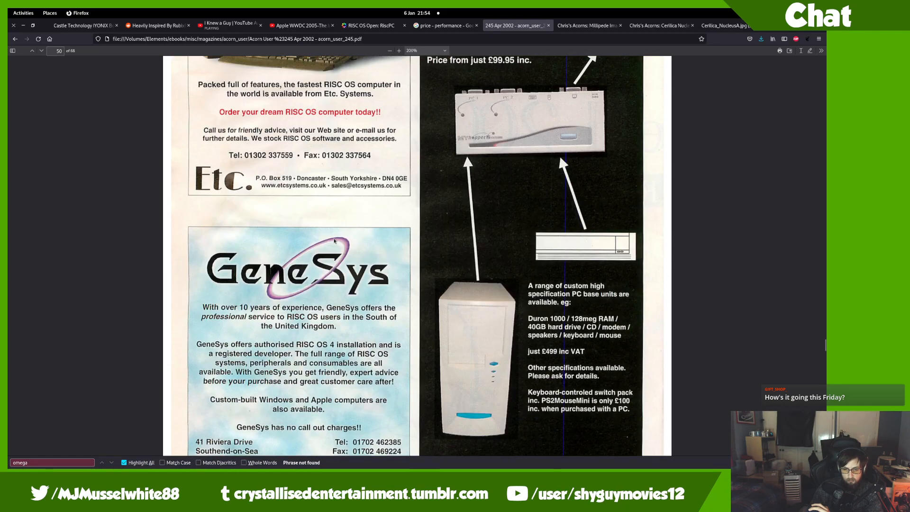
- Examine the Cumana SLYM advert on page 52 for its price and technical specifications
scroll(334, 240, down, 20)
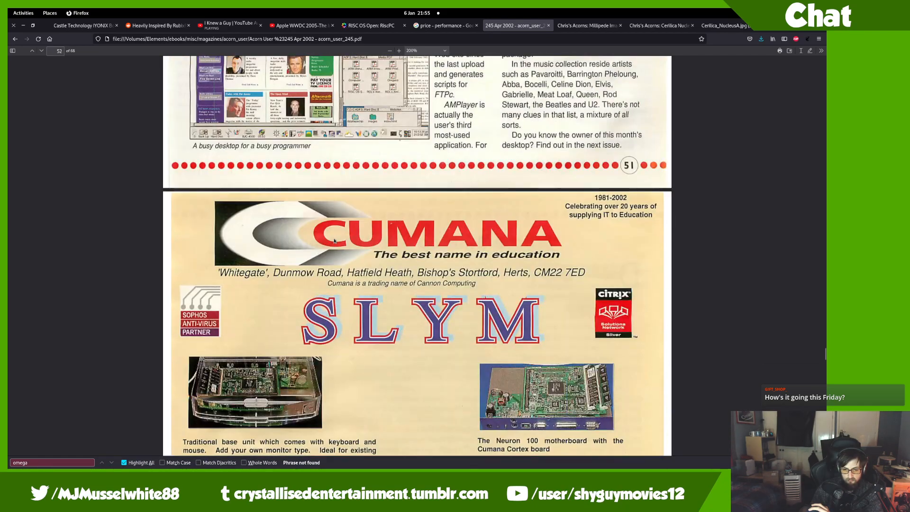
scroll(334, 241, up, 5)
scroll(334, 241, down, 9)
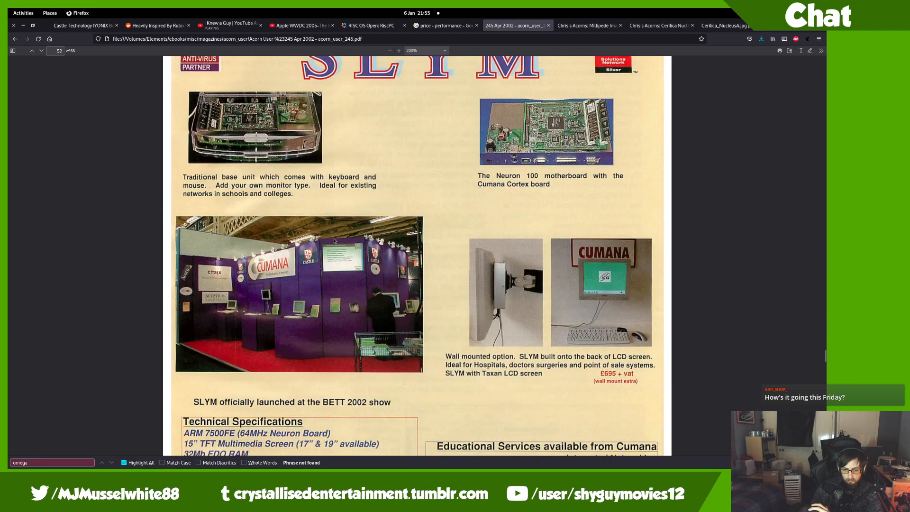
scroll(335, 241, down, 8)
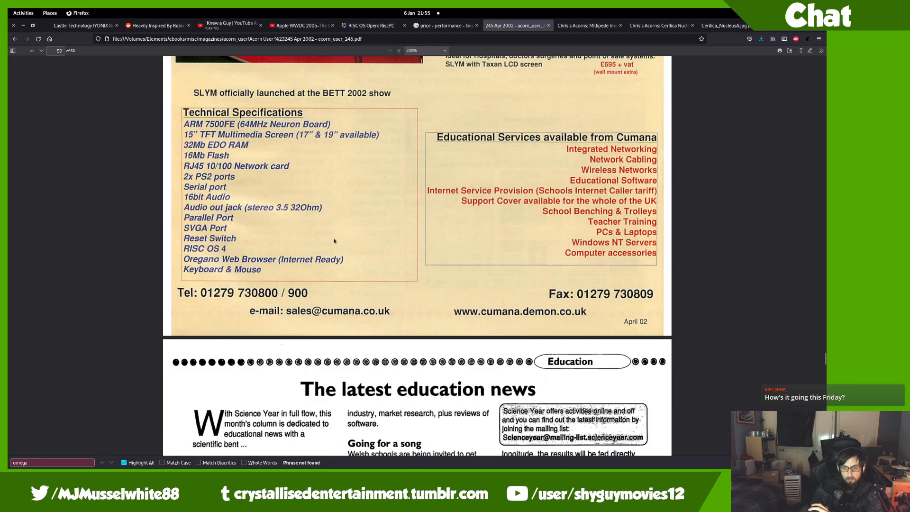
scroll(335, 240, up, 6)
scroll(334, 241, down, 20)
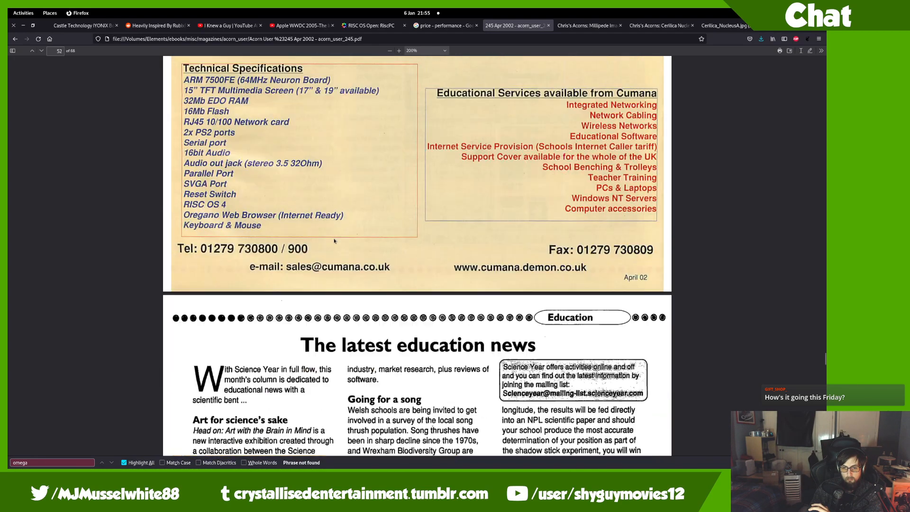
- Look through the education section, including the school IT advert on page 54 and the science worksheet on page 55
scroll(334, 240, down, 6)
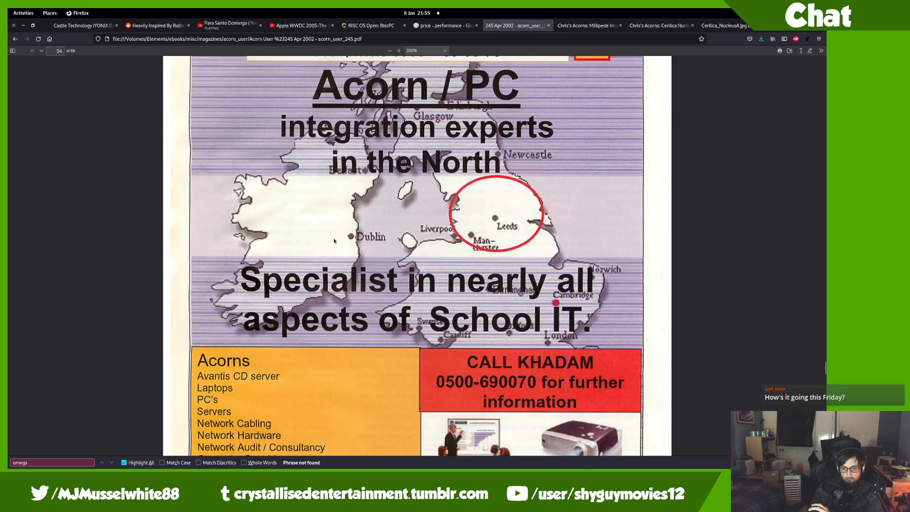
scroll(334, 240, up, 1)
scroll(334, 241, down, 5)
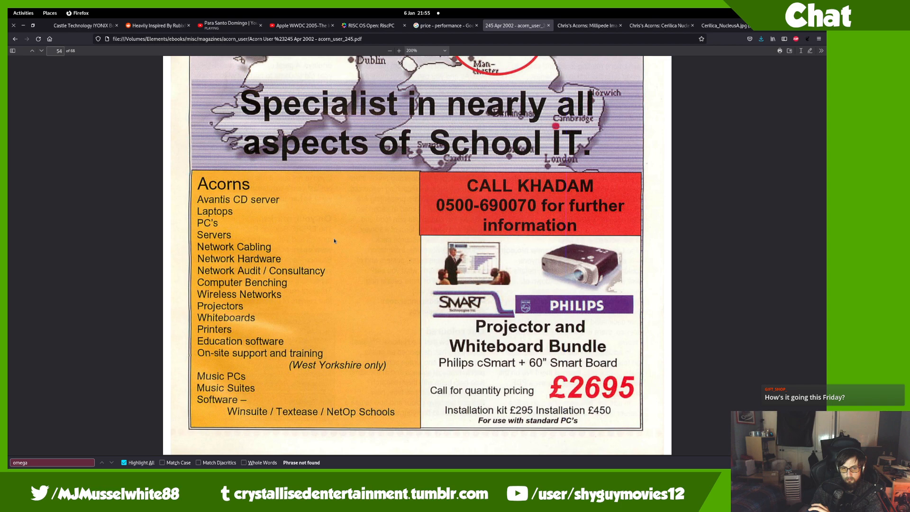
scroll(334, 241, down, 12)
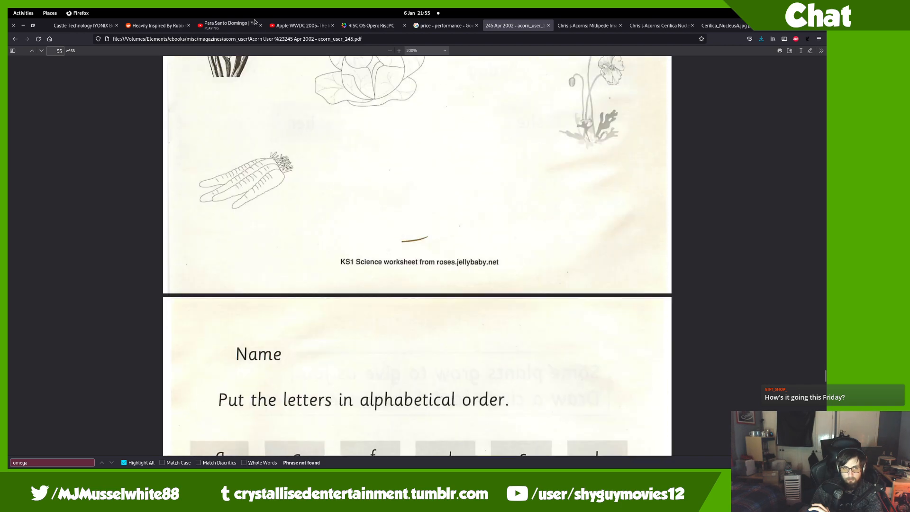
- Skip the Para Santo Domingo track in the YouTube jazz playlist and return to the April 2002 Acorn User scan
click(254, 21)
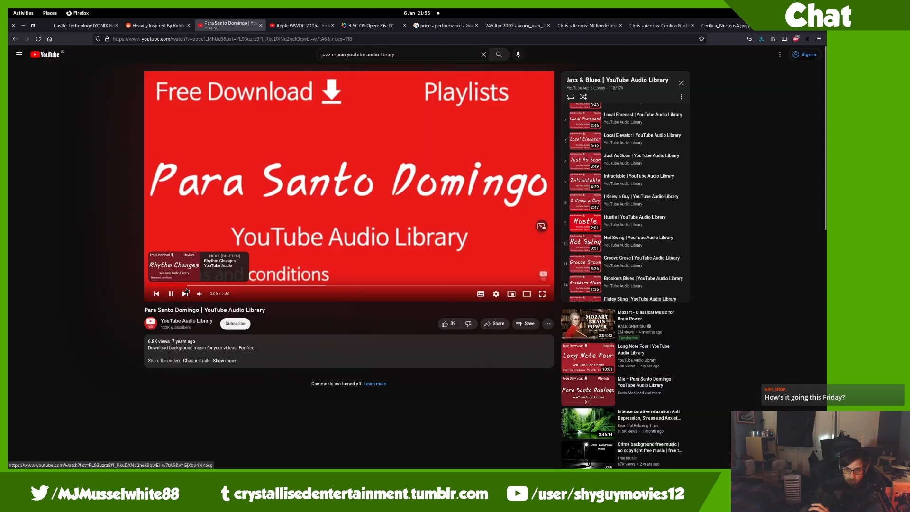
click(186, 292)
click(587, 25)
click(516, 26)
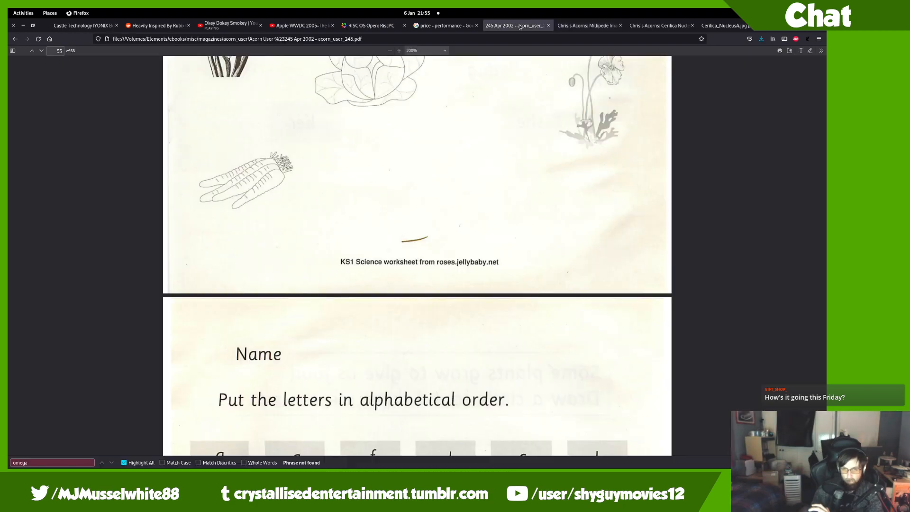
- Skim the Dell Inspiron 2500 advert on page 57, the dealer directory on page 58, and the Kinetic tips on page 59
scroll(518, 178, down, 15)
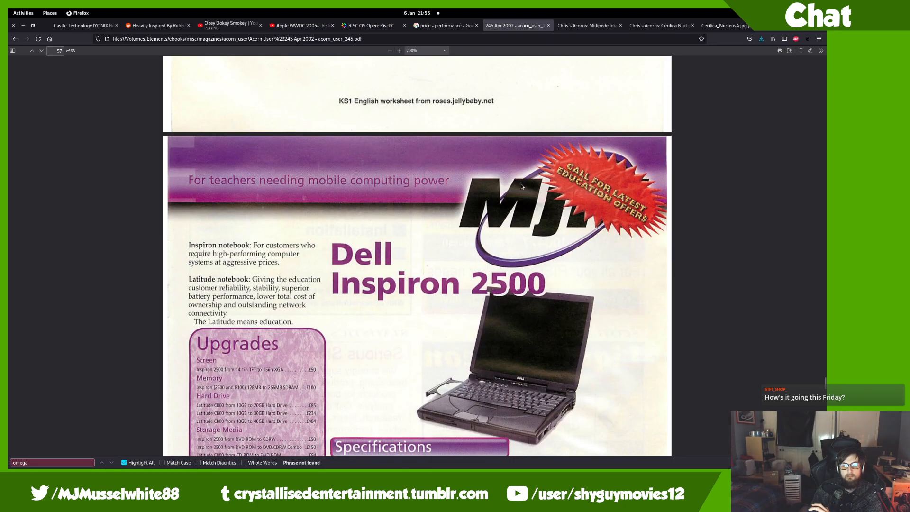
scroll(522, 186, down, 15)
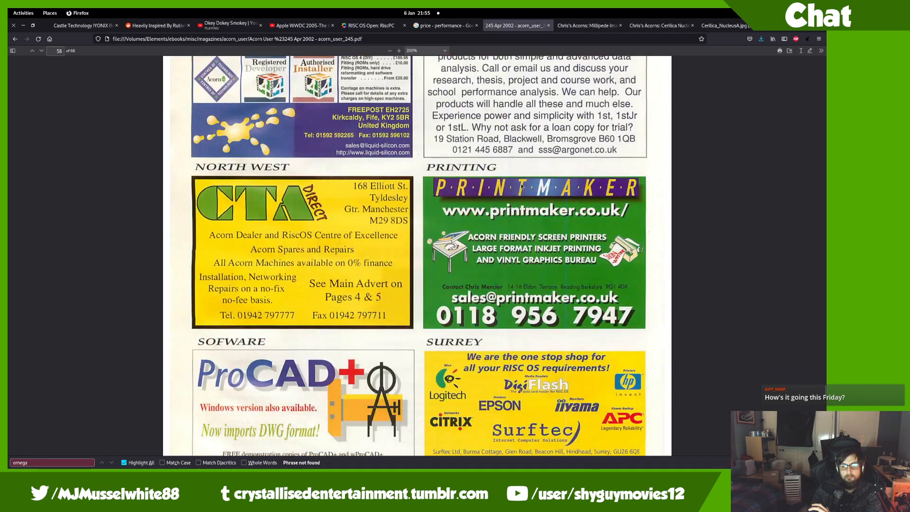
scroll(521, 185, up, 5)
scroll(516, 185, down, 10)
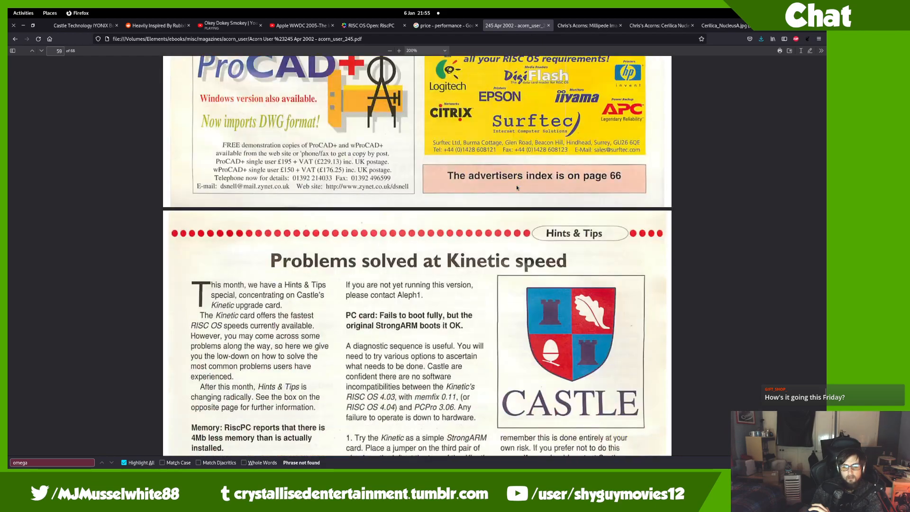
scroll(516, 186, down, 6)
scroll(498, 190, up, 7)
scroll(482, 193, down, 2)
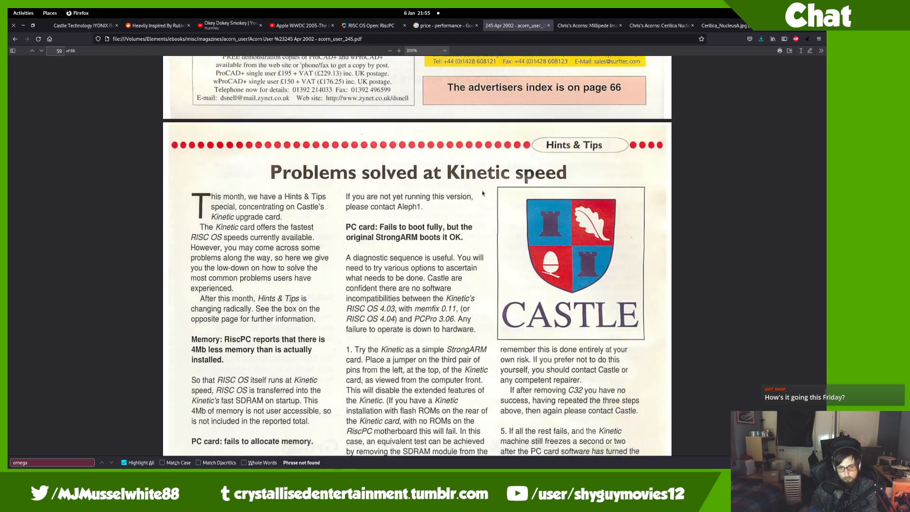
- Skim the rest of the Kinetic hints article, the Cerilica advert on page 61, and the subscription form on page 62
scroll(483, 193, down, 9)
scroll(474, 204, down, 11)
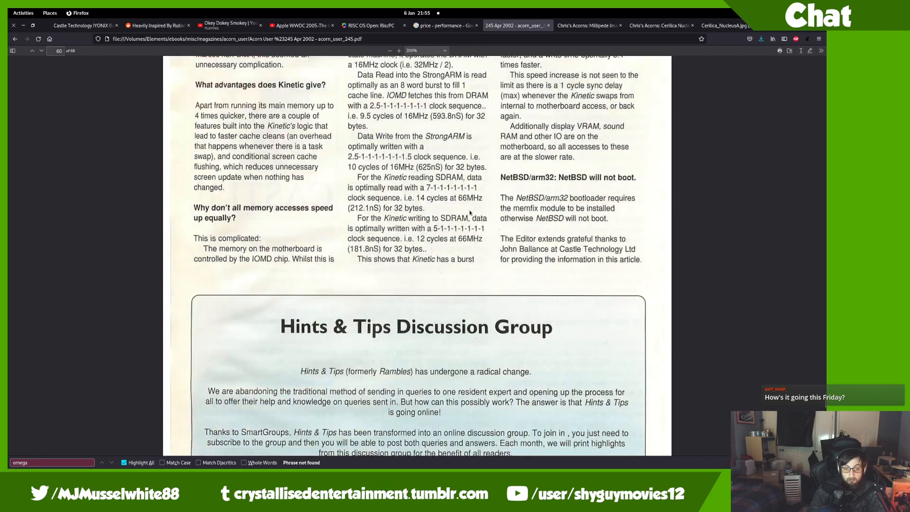
scroll(471, 213, down, 12)
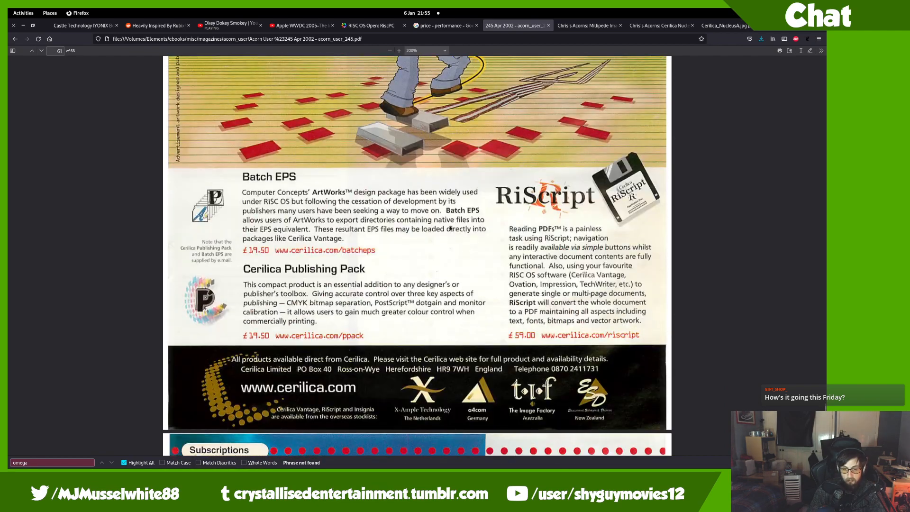
scroll(446, 233, down, 5)
scroll(441, 235, up, 5)
scroll(432, 240, down, 5)
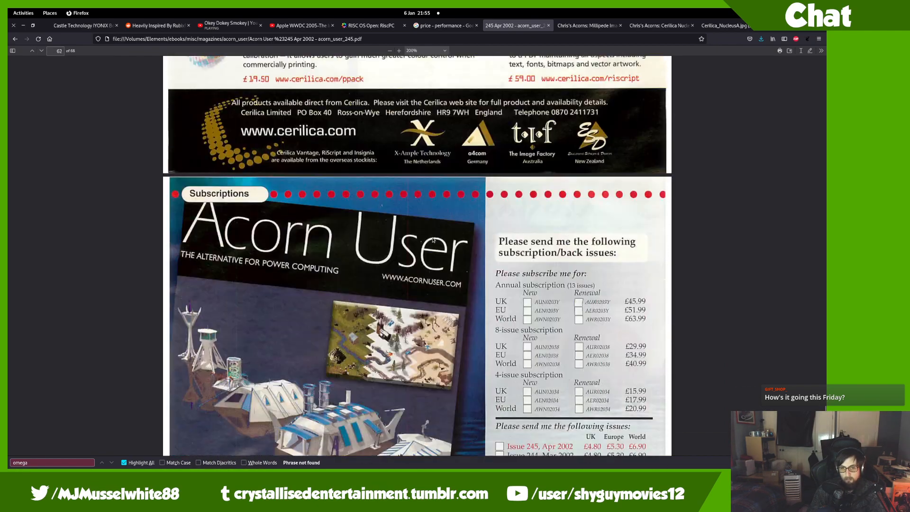
- Examine the Melotech advert on page 63 for RISC OS computer offers, along with the Acorn Publisher advert beside it
scroll(433, 239, down, 12)
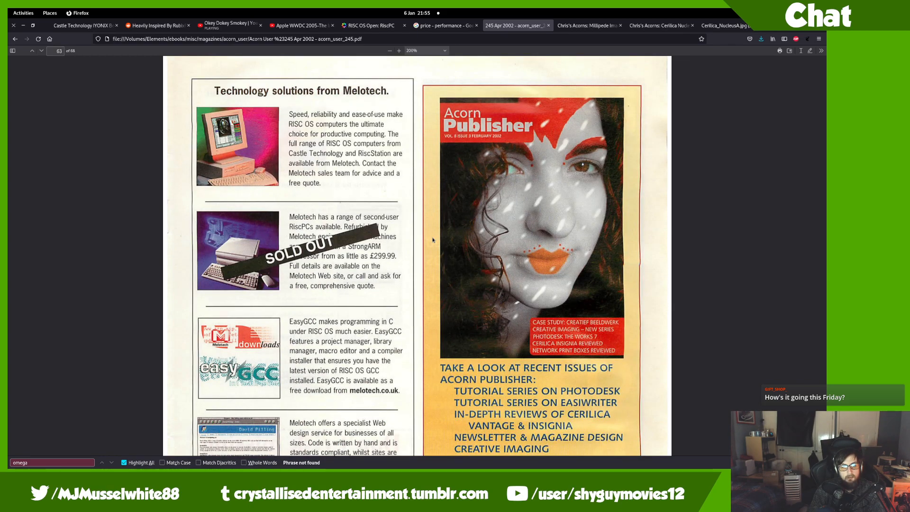
scroll(432, 240, down, 15)
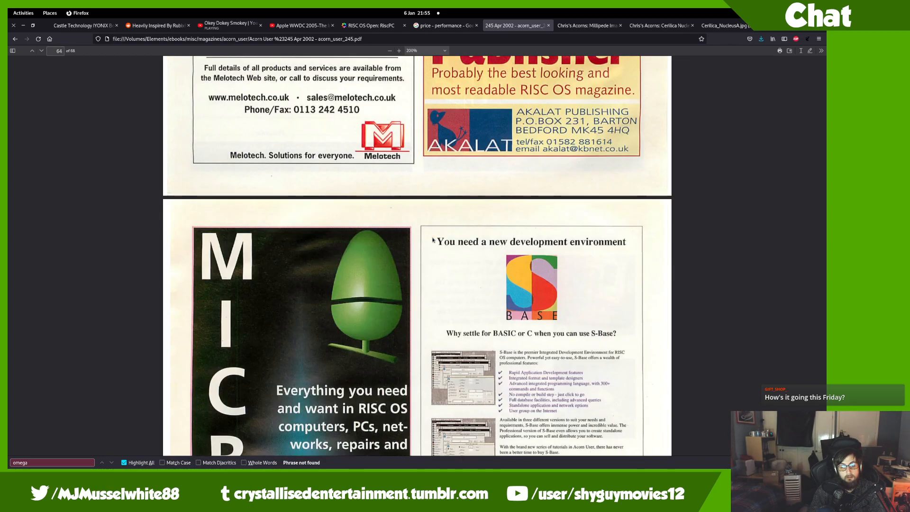
scroll(432, 240, up, 10)
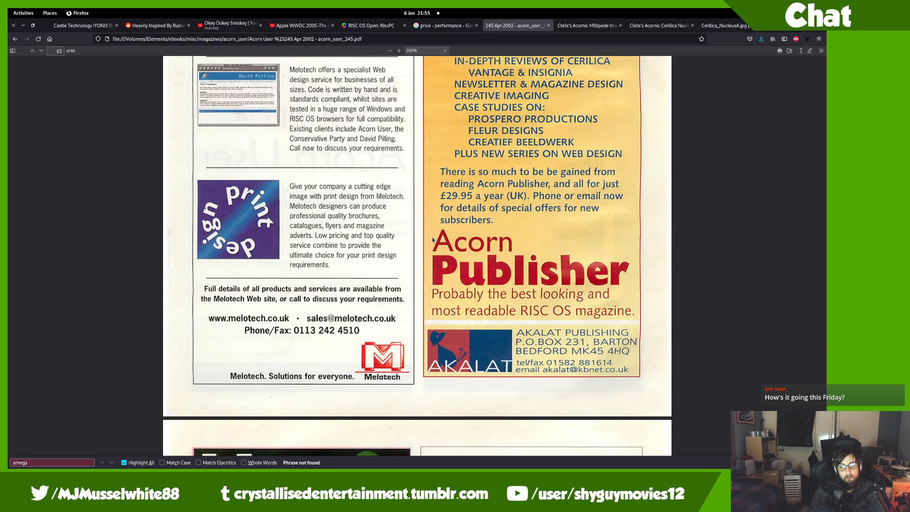
scroll(433, 240, up, 10)
scroll(423, 231, down, 7)
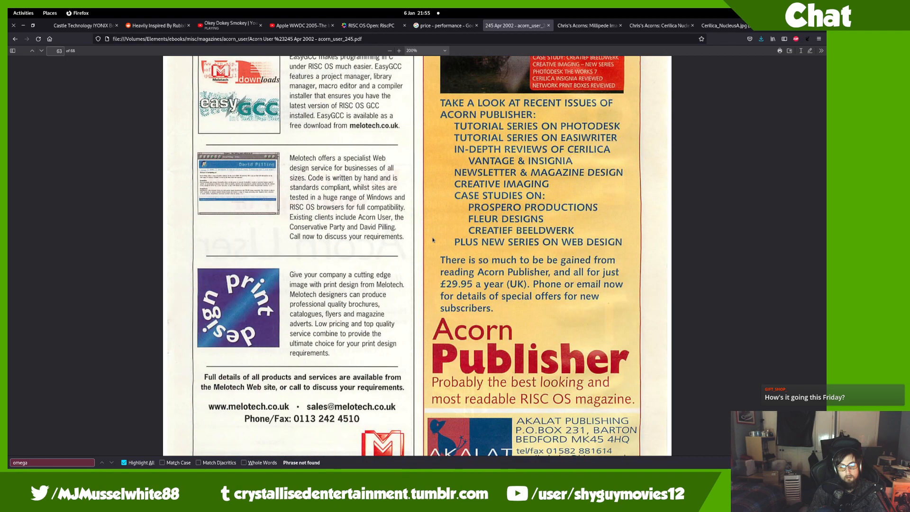
scroll(423, 231, up, 8)
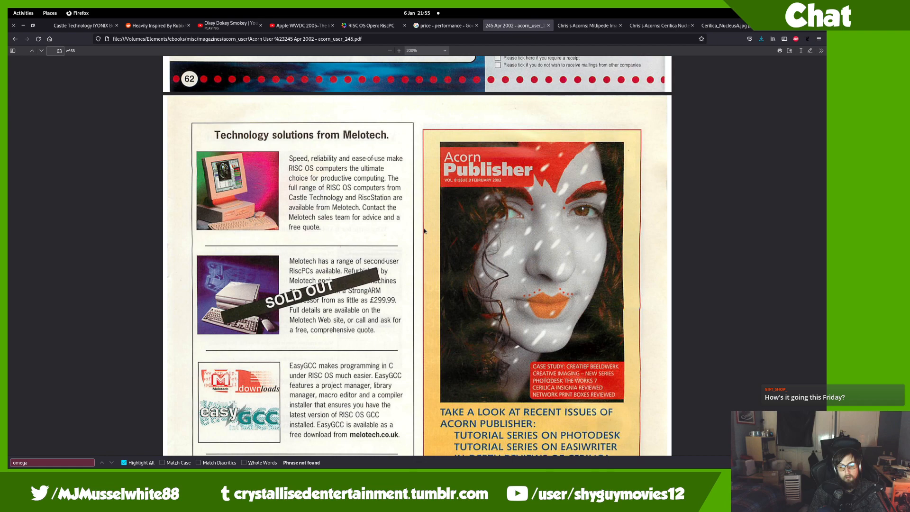
scroll(423, 230, down, 4)
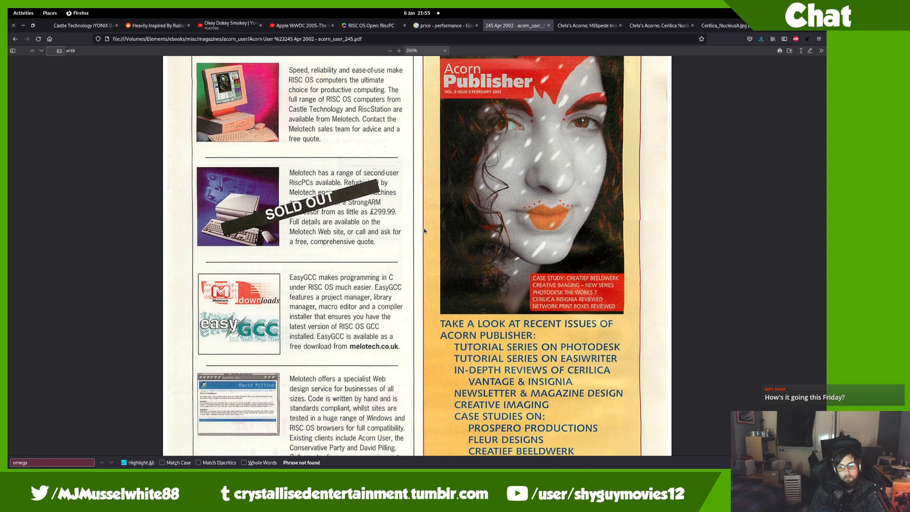
scroll(424, 231, down, 20)
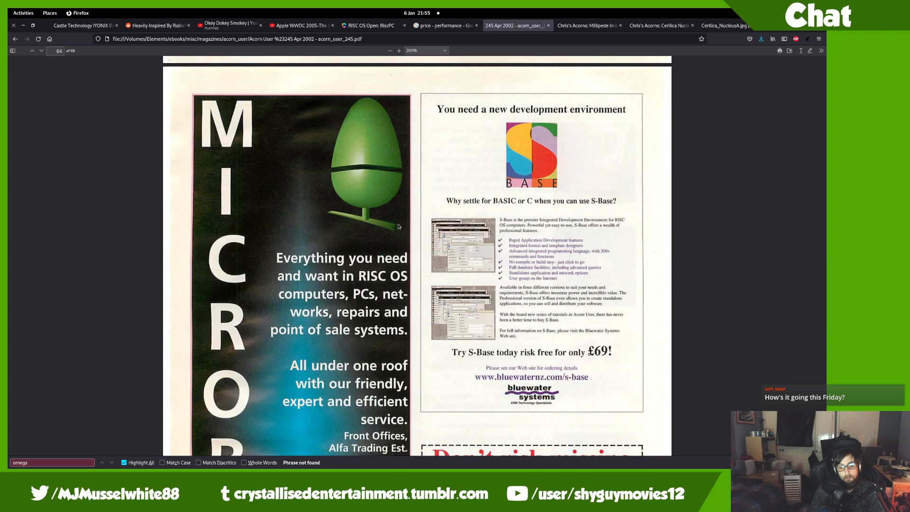
- Read the "Omega worth the wait?" letter on page 65 of the April 2002 Acorn User scan
scroll(399, 226, down, 20)
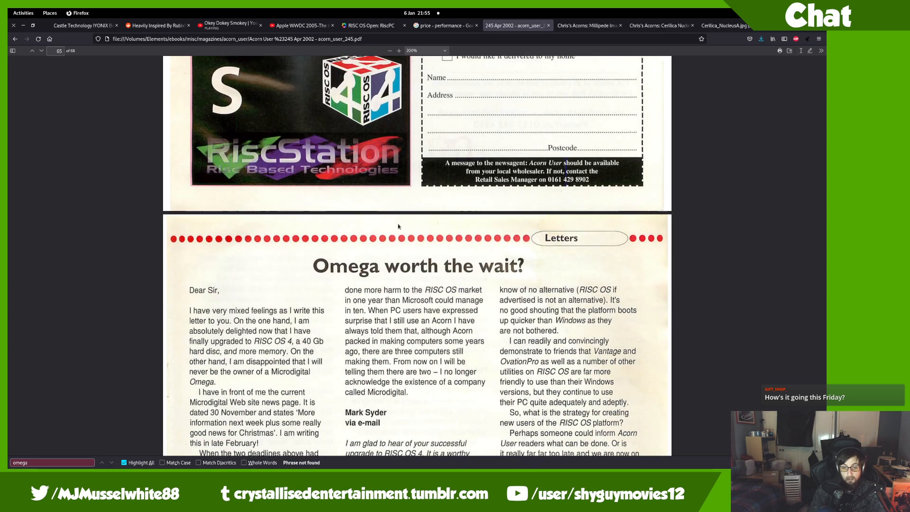
scroll(398, 226, down, 2)
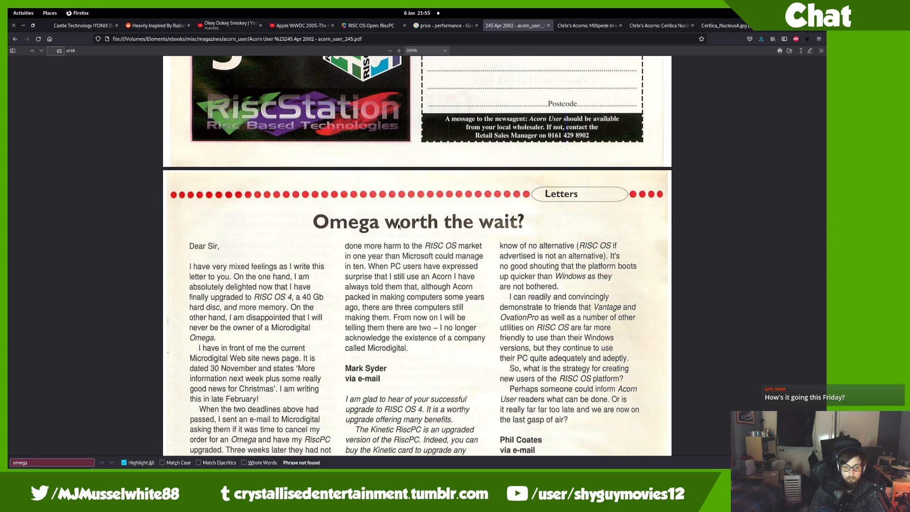
scroll(389, 247, down, 4)
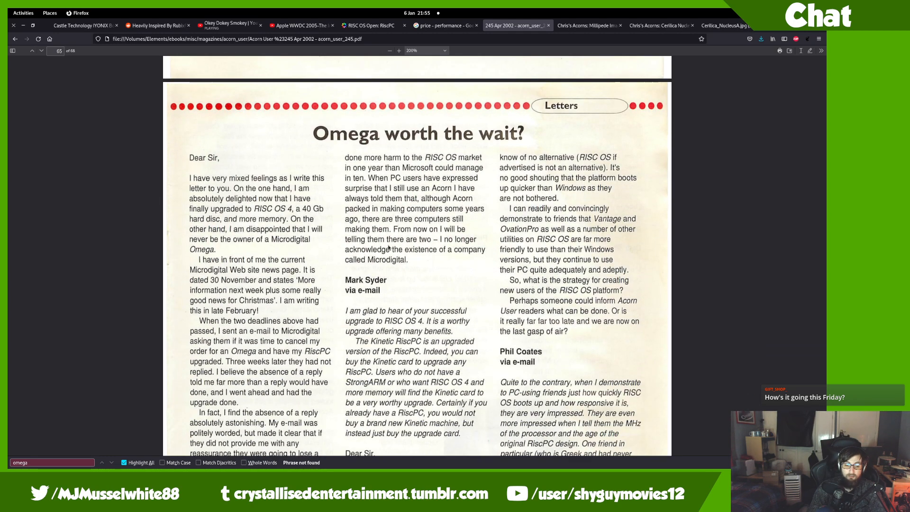
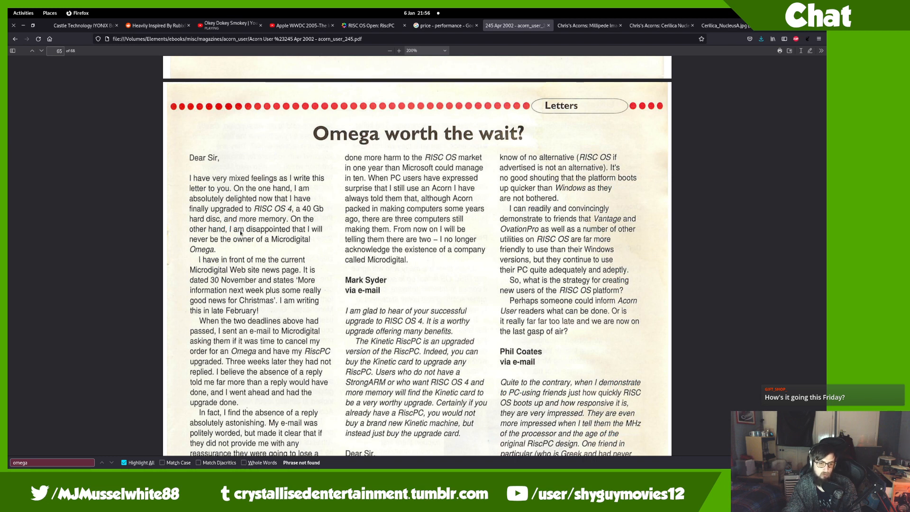
scroll(241, 233, down, 4)
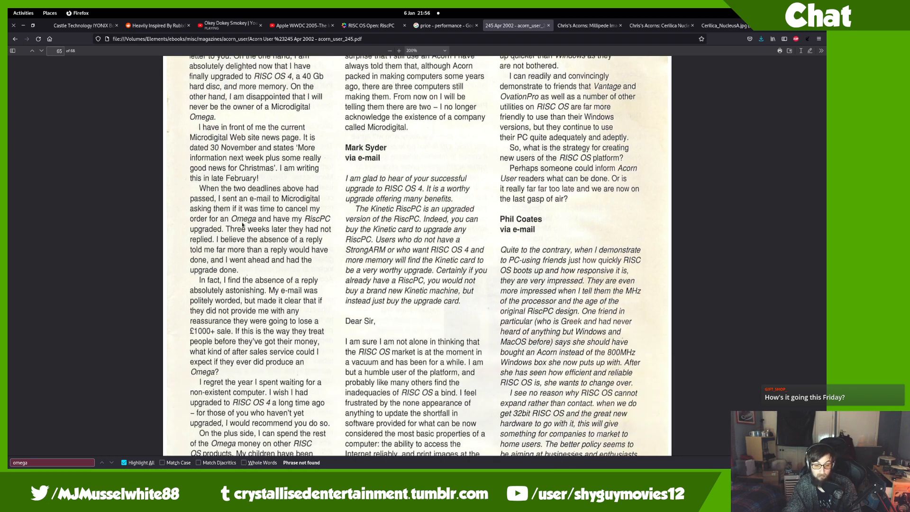
scroll(243, 225, up, 2)
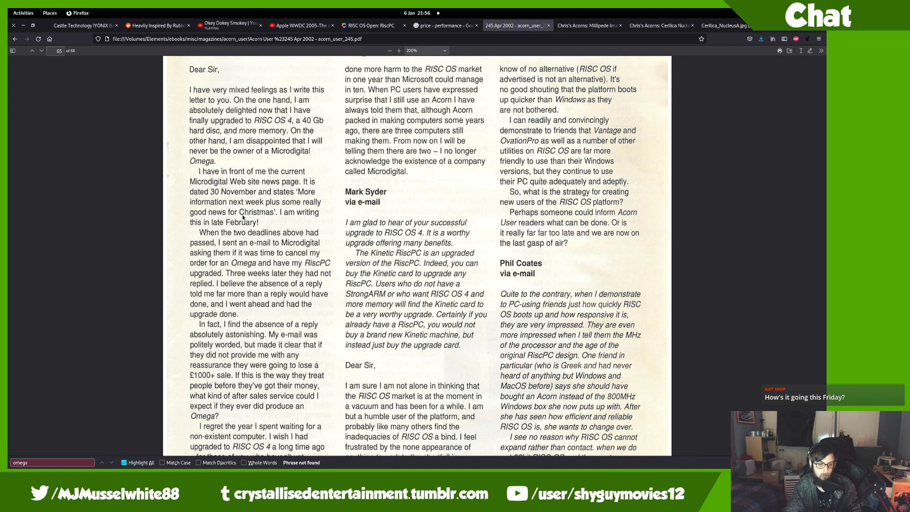
scroll(244, 217, down, 3)
scroll(245, 212, up, 2)
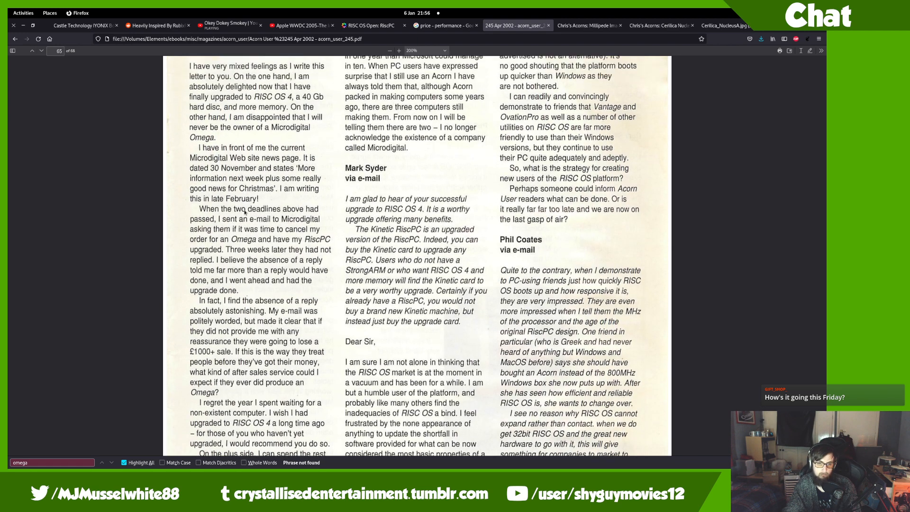
scroll(245, 212, up, 1)
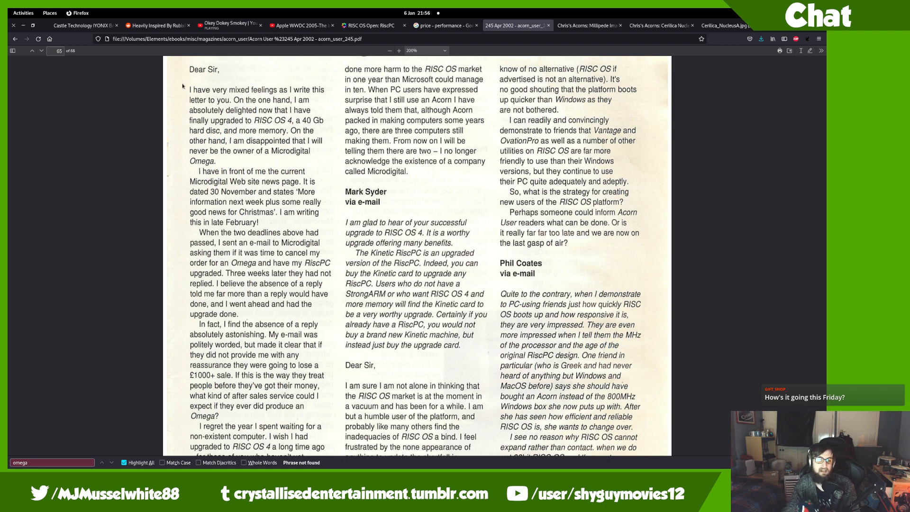
scroll(401, 193, up, 3)
scroll(401, 193, down, 2)
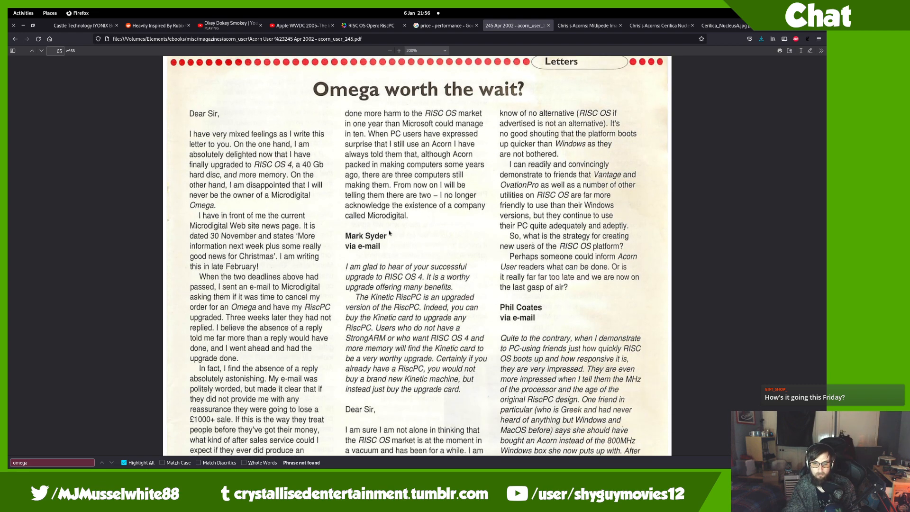
- Skim the remaining readers' letters and editor's replies on pages 65 and 66
scroll(389, 232, down, 3)
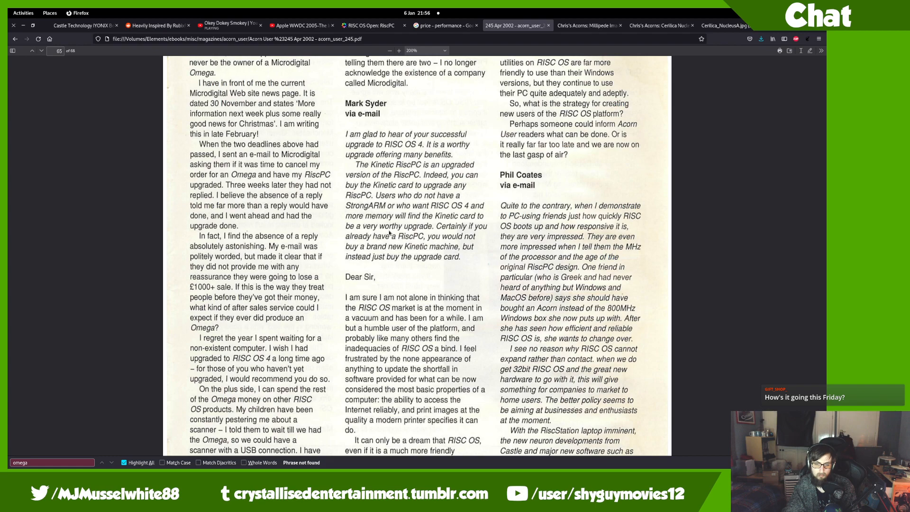
scroll(389, 233, down, 9)
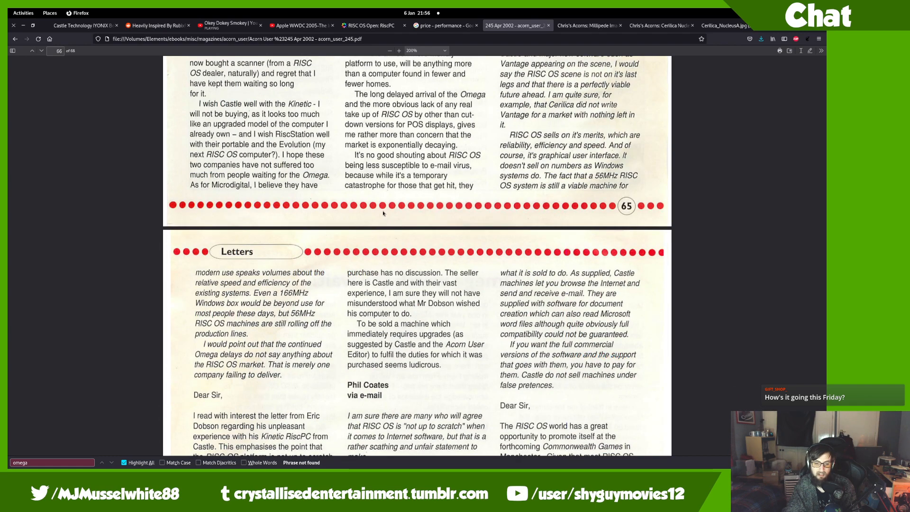
scroll(383, 214, down, 8)
scroll(323, 88, up, 15)
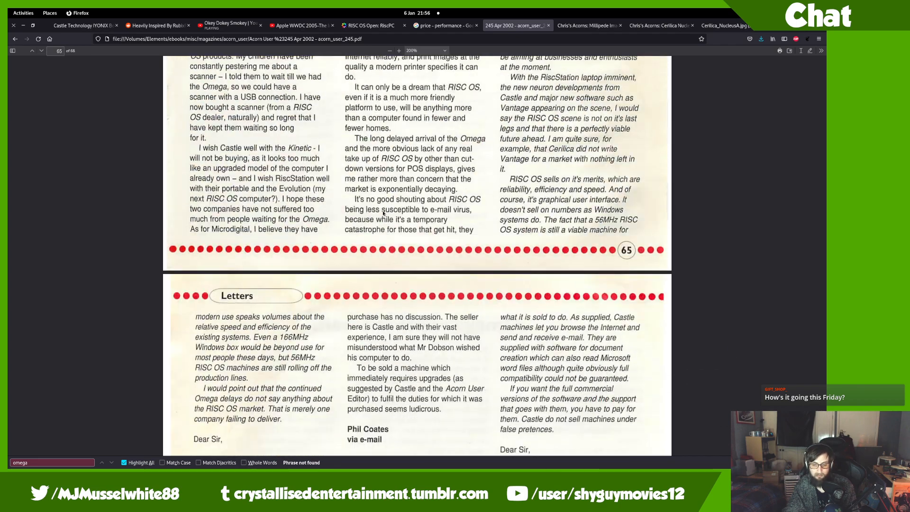
- Switch to Kdenlive and complete the open title as "WHICH DOES USB 1.1 ON" with "IT'S SIMTEC MOTHERBOARD" on a second line
key(super)
scroll(390, 183, down, 1)
click(397, 234)
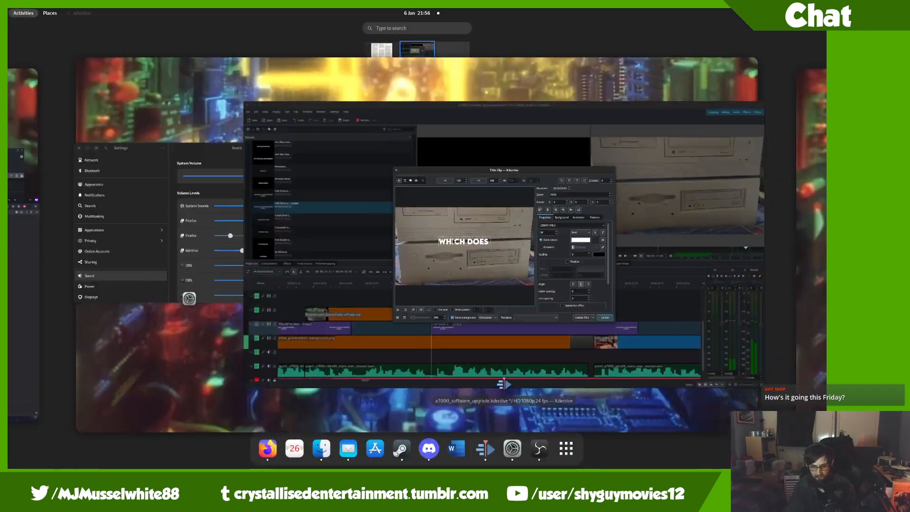
click(385, 240)
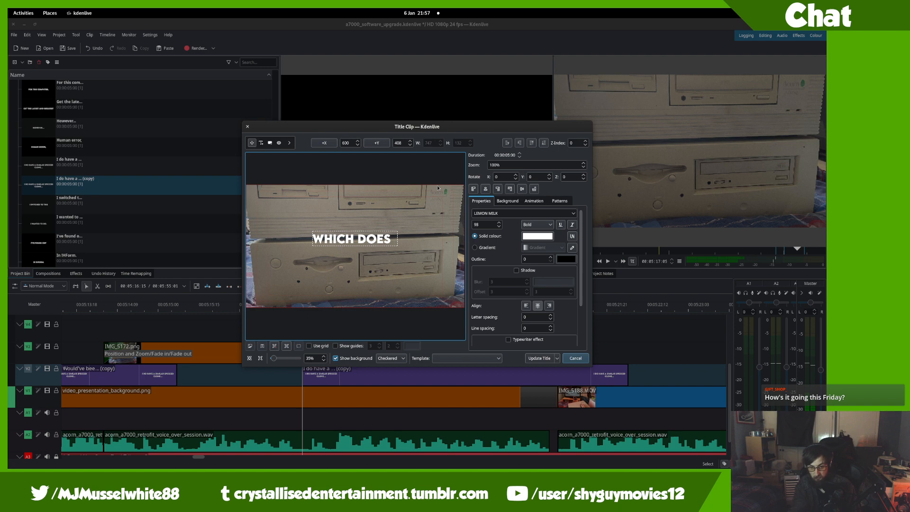
text(USB 1.1)
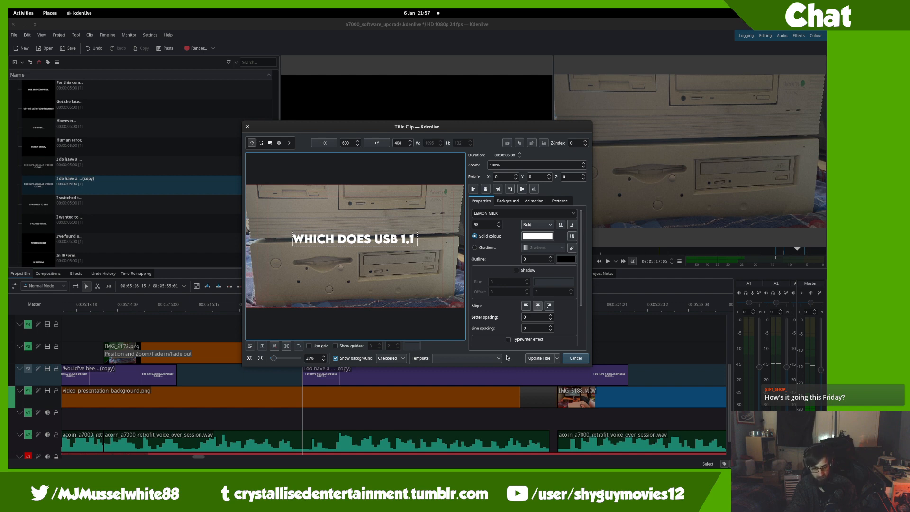
text(ON I)
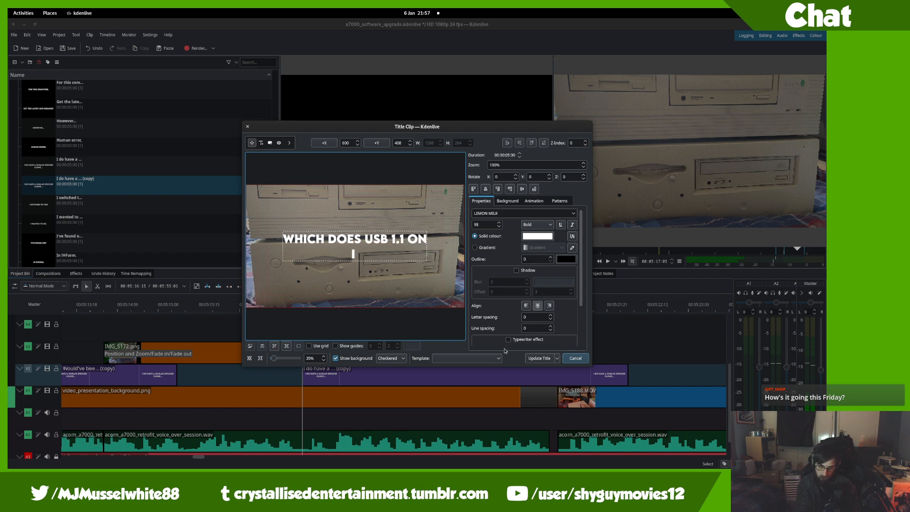
text(T'S SIMTECH)
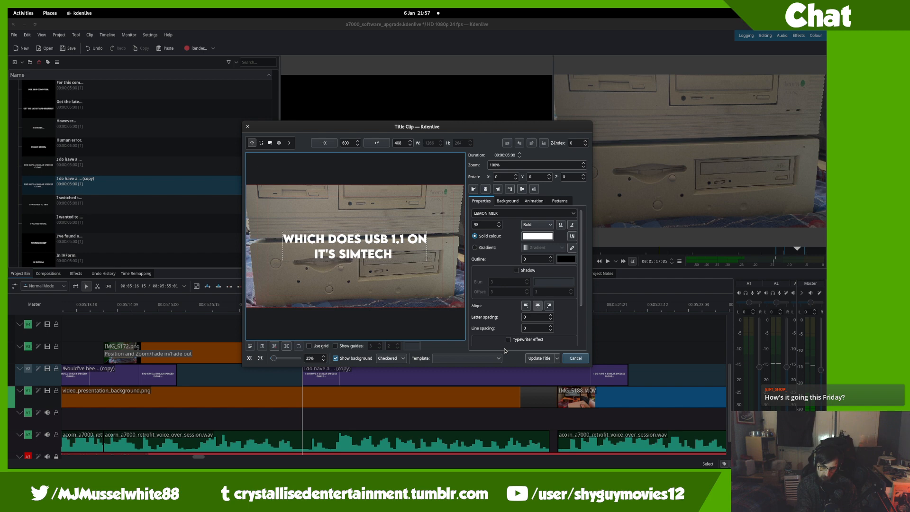
key(BackSpace)
text(MOT)
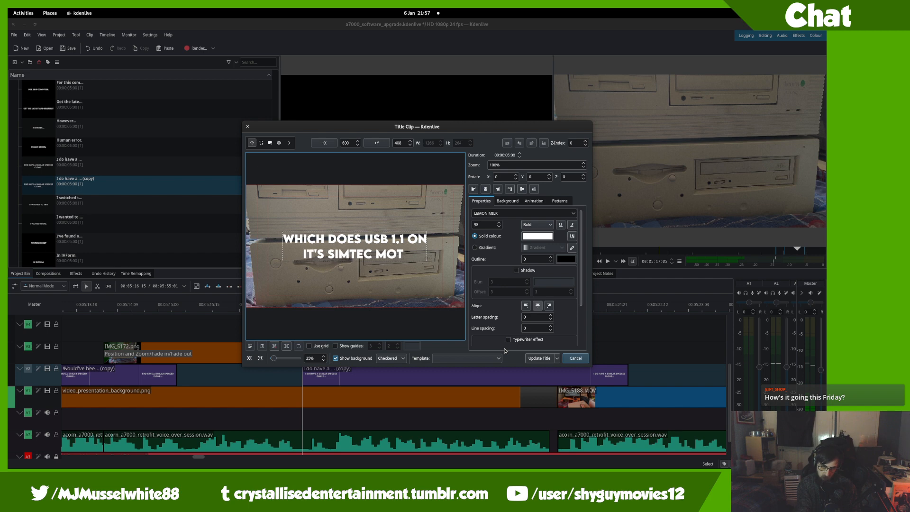
text(HERBOARD)
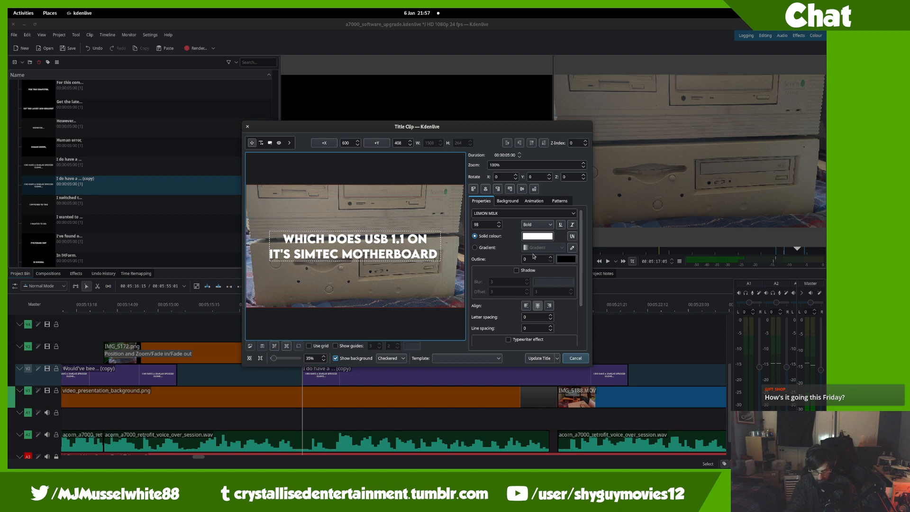
- Centre the two-line caption in the frame and update the title clip
click(437, 257)
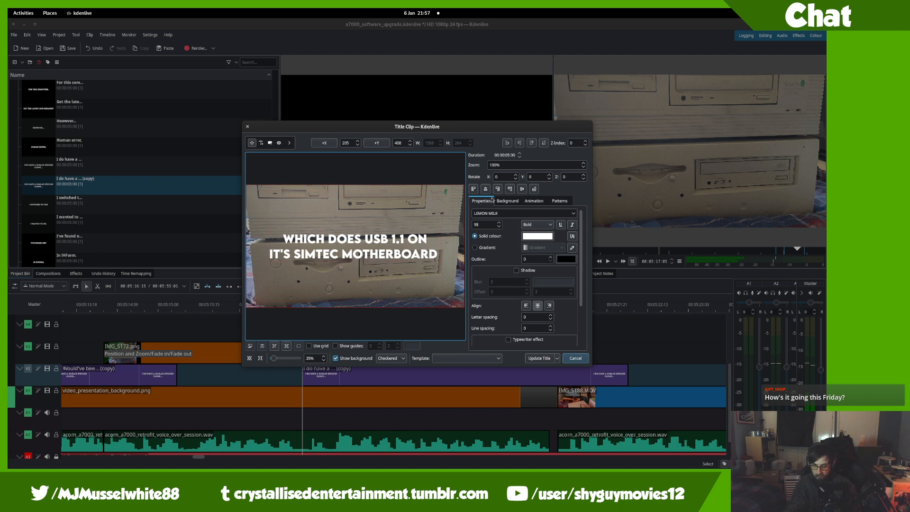
click(522, 189)
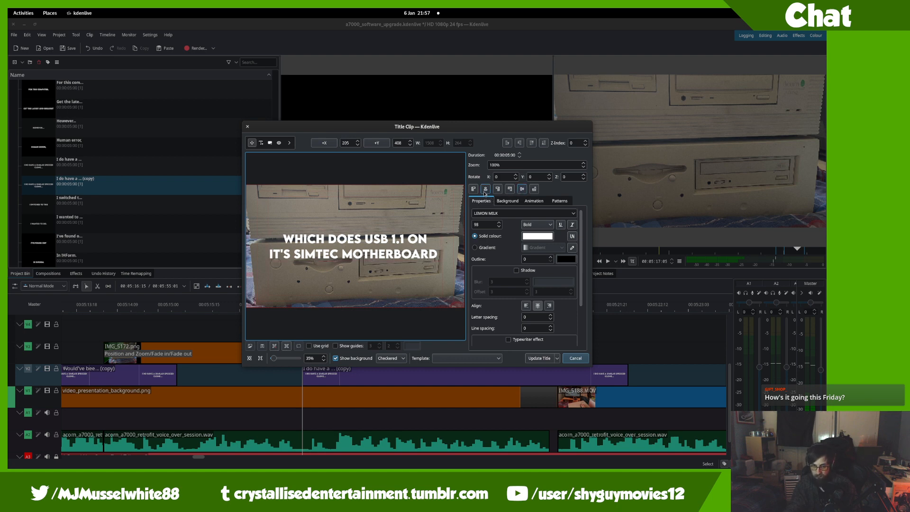
click(539, 358)
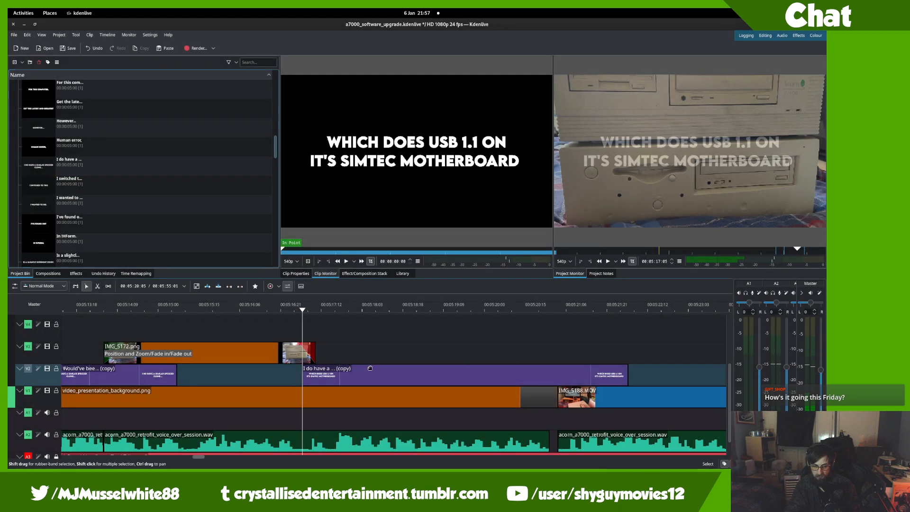
- Trim the end of the USB 1.1 caption on the timeline to the start of IMG_5188.MOV, and save the project
click(296, 312)
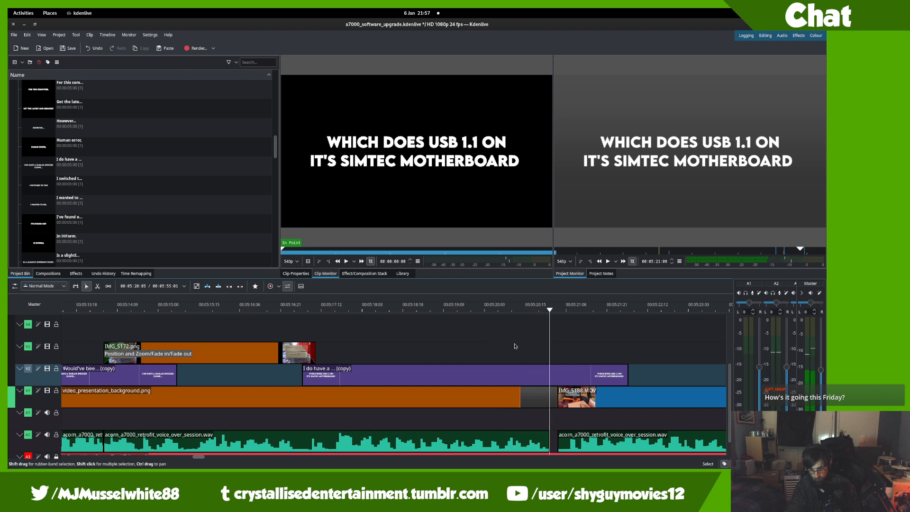
drag(628, 372, 558, 369)
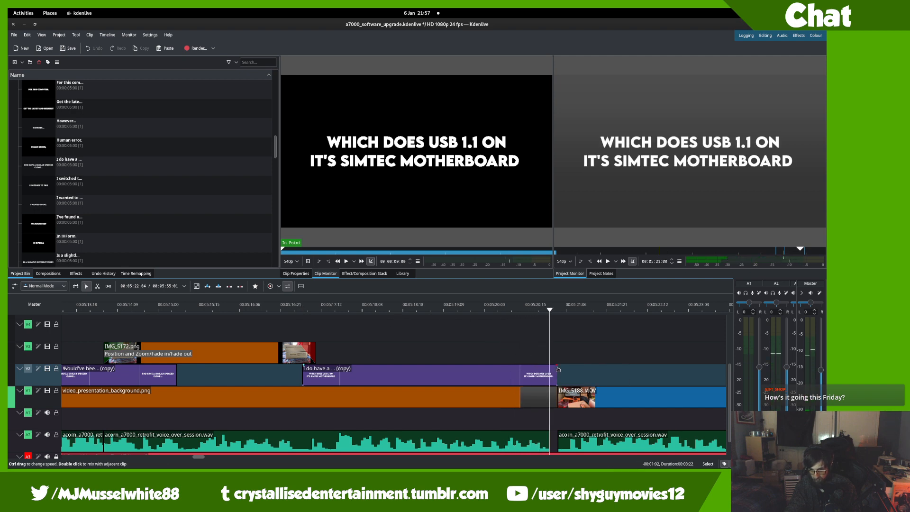
key(space)
scroll(629, 342, down, 1)
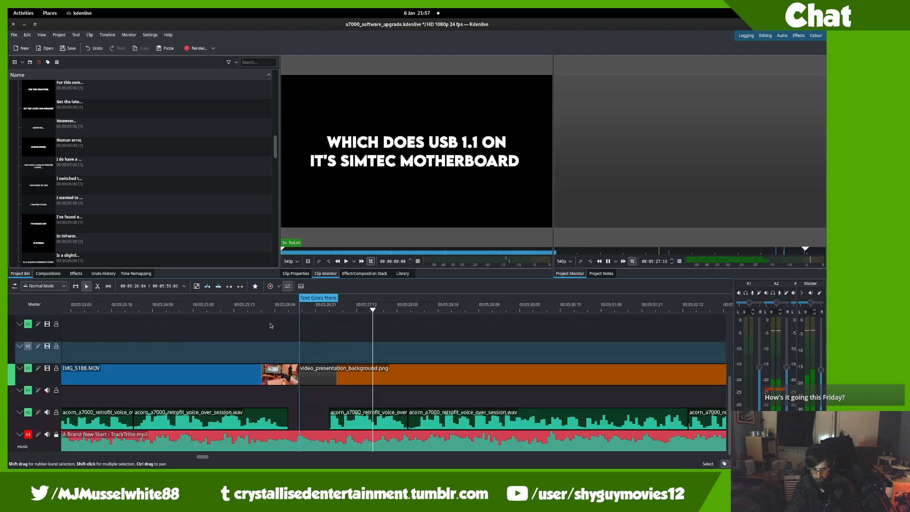
click(329, 339)
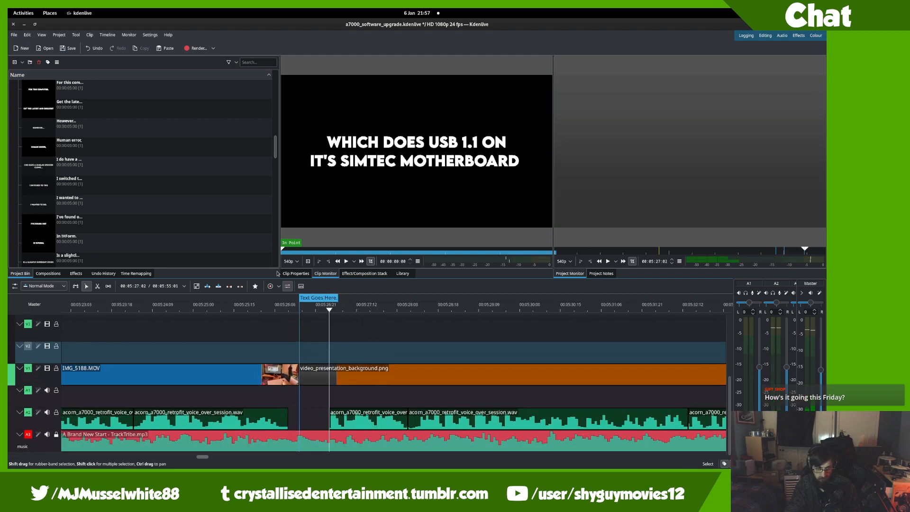
key(ctrl+s)
- Duplicate the USB 1.1 title in the project bin and place the copy on track V2 at the voice-over segment starting at 00:05:27:02
scroll(359, 354, down, 2)
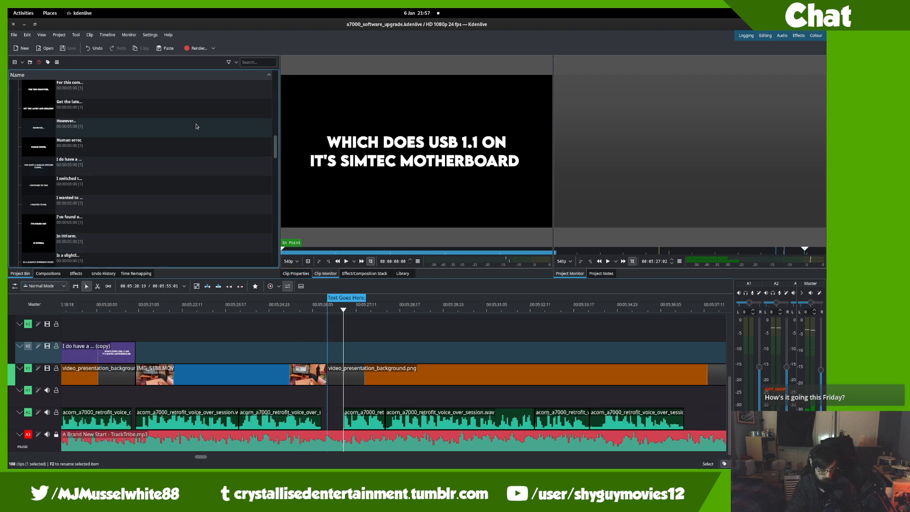
scroll(172, 148, down, 10)
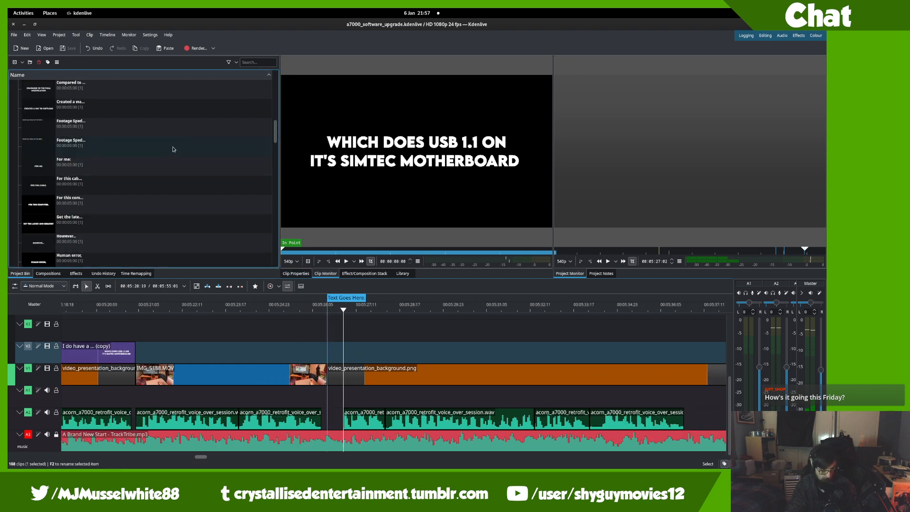
right_click(165, 173)
click(189, 201)
drag(189, 187, 362, 363)
click(362, 363)
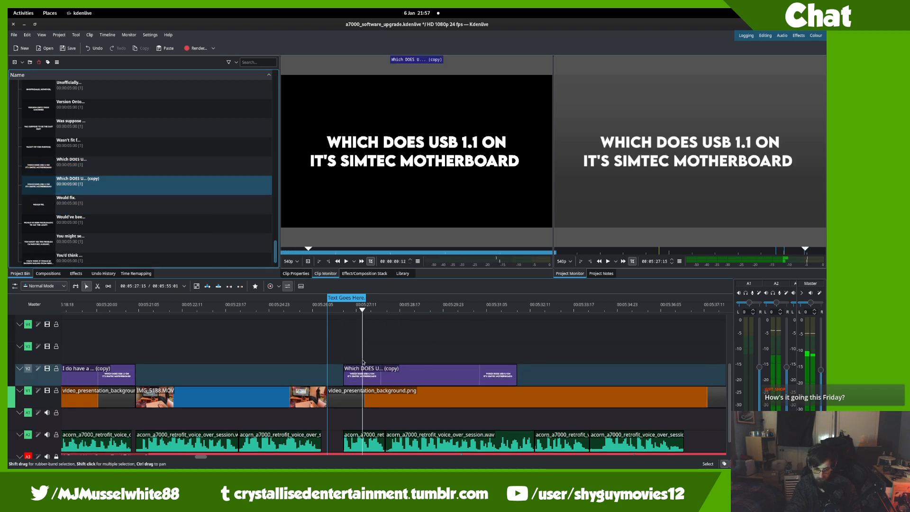
- Cut the copied caption at the end of the first voice-over segment beneath it, delete the remainder, and save the project
key(space)
key(space)
key(x)
click(388, 375)
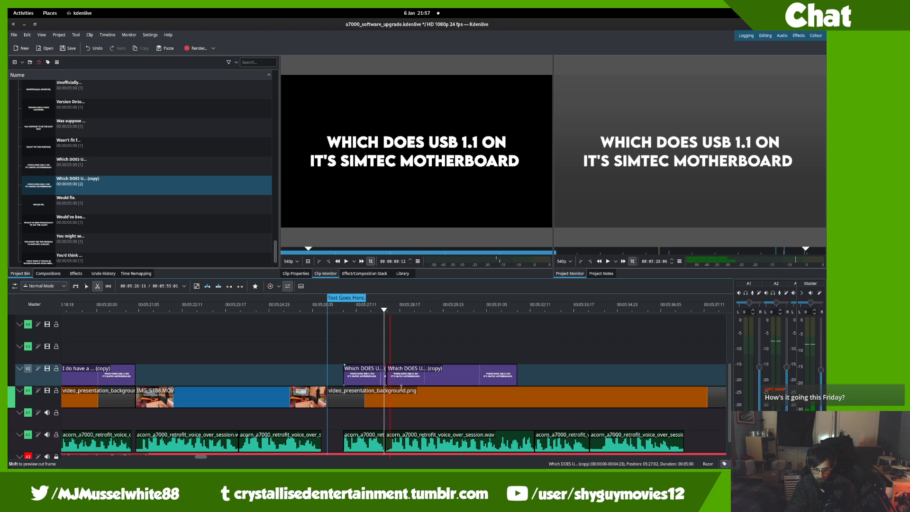
scroll(401, 388, right, 3)
scroll(401, 388, down, 1)
key(s)
click(353, 345)
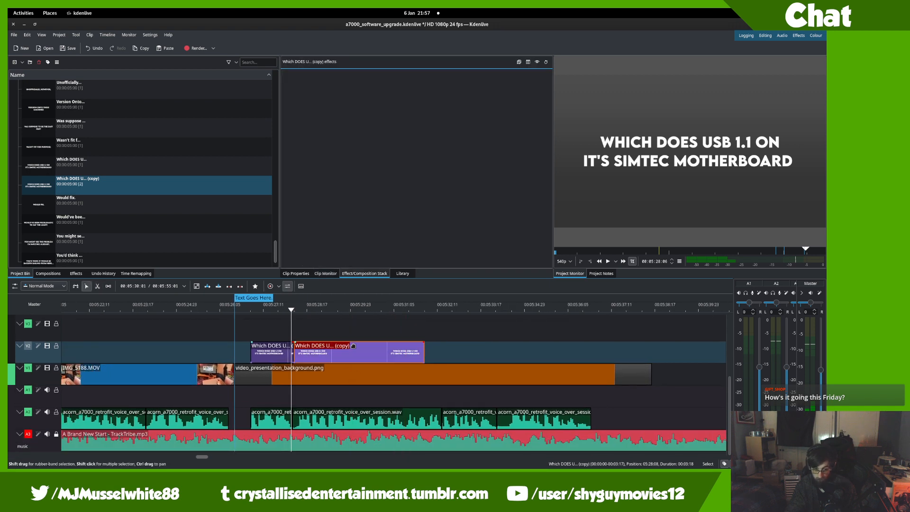
key(Delete)
key(ctrl+s)
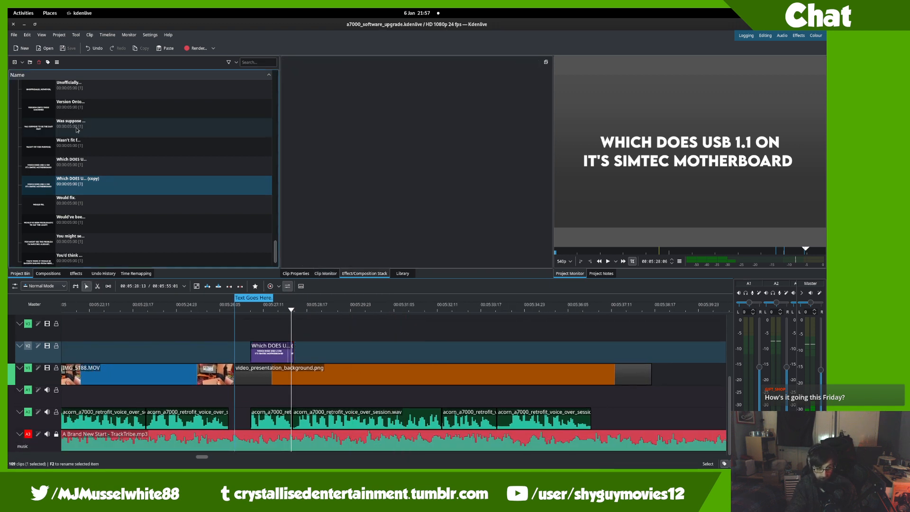
- Replace the text of the copied USB 1.1 title with "BUT THE SHOW MUST GO ON!"
double_click(88, 186)
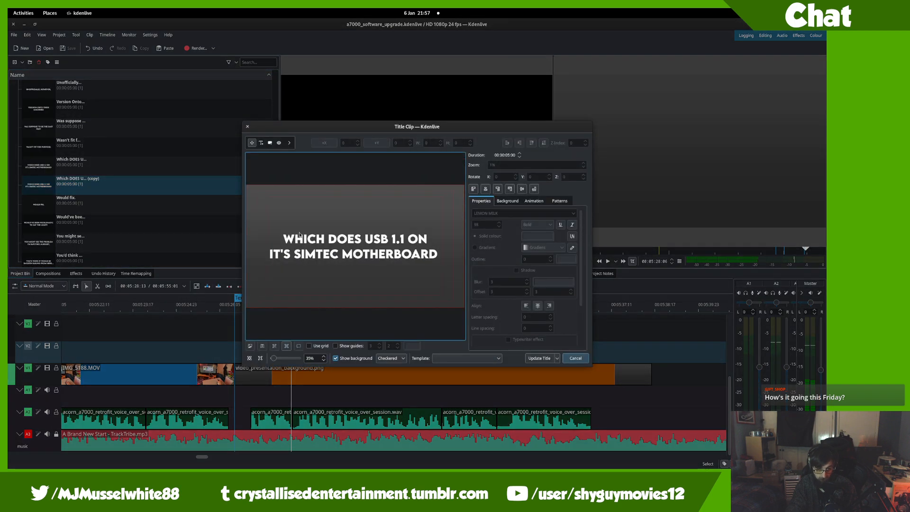
text(B)
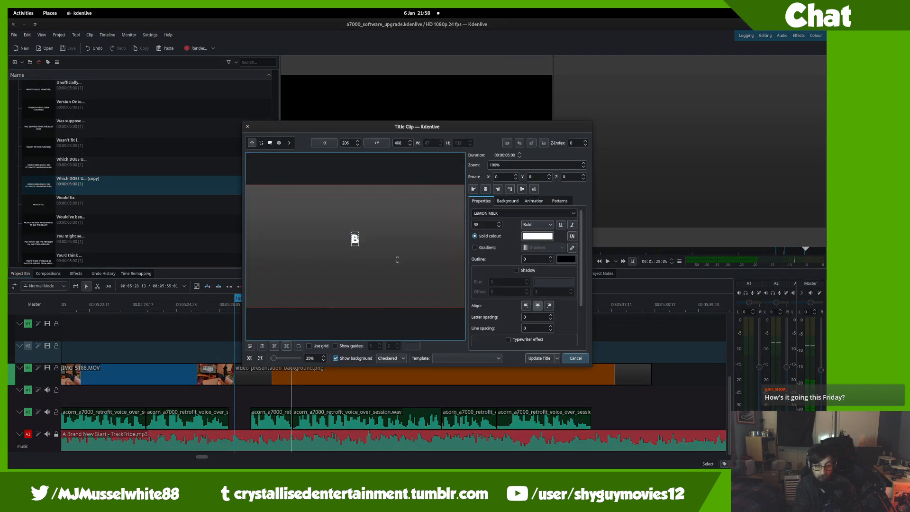
text(UT THE SHOW MUS)
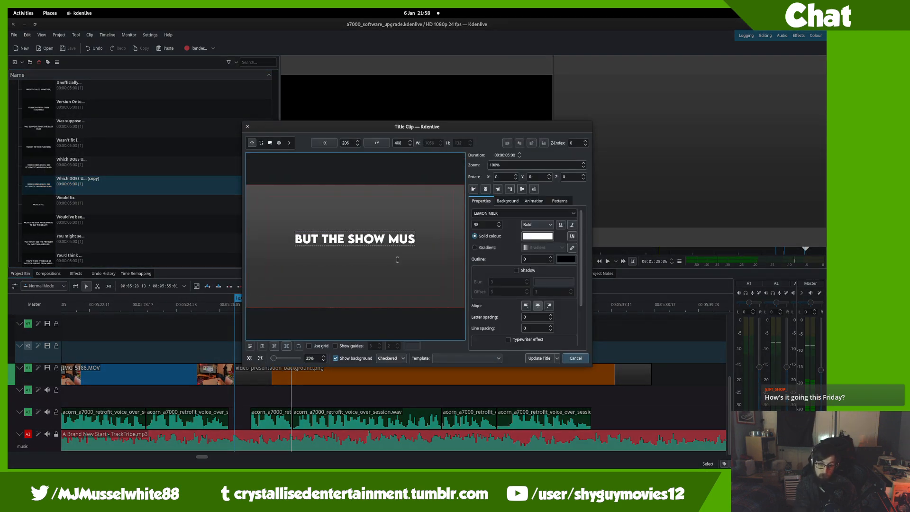
text(T GO ON!)
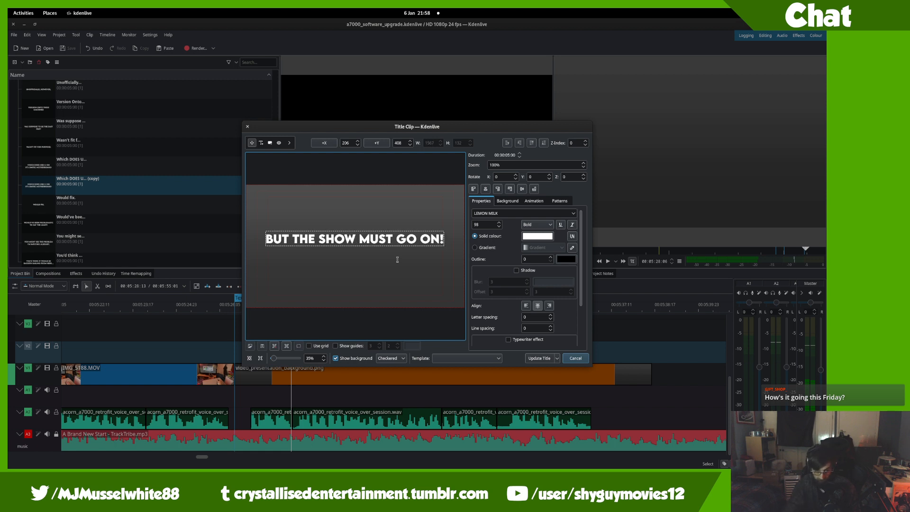
- Centre the "BUT THE SHOW MUST GO ON!" caption horizontally and vertically in the frame and update the title clip
click(414, 193)
click(429, 239)
click(487, 188)
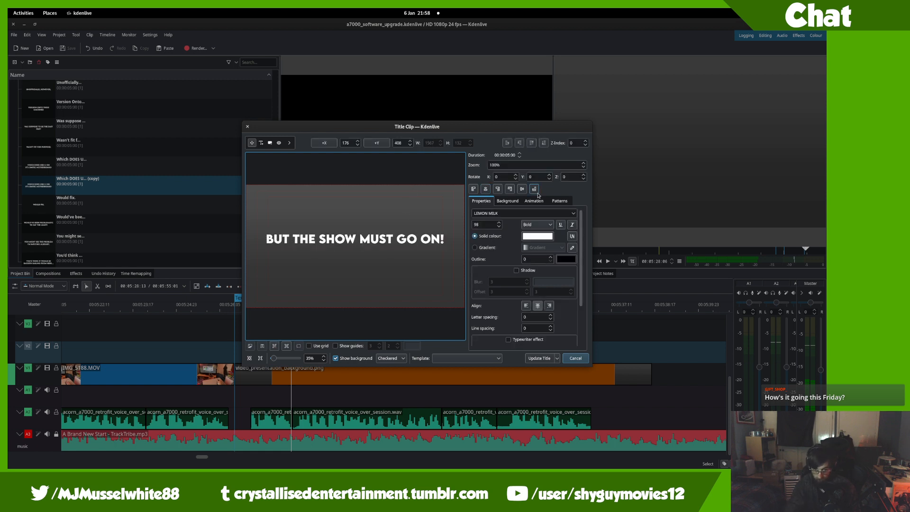
click(523, 189)
click(538, 358)
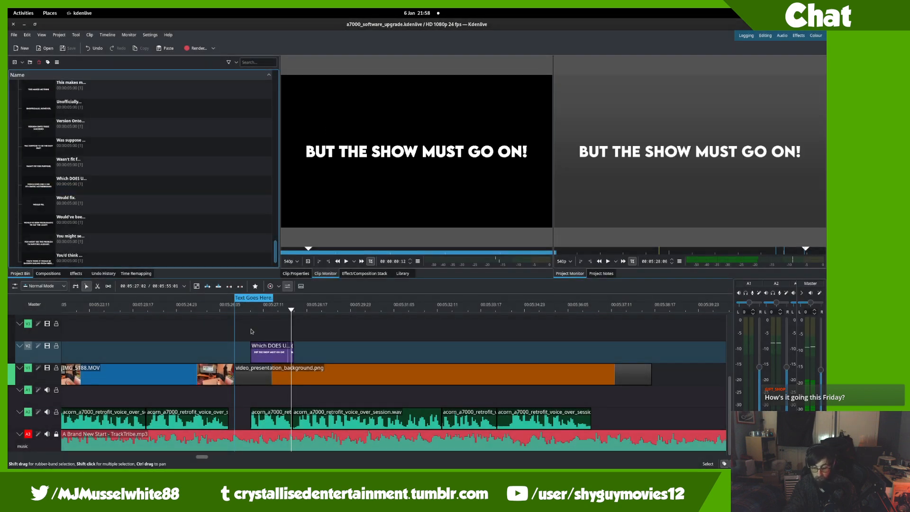
- Duplicate the "But the show..." title in the project bin and place the copy on track V2 directly after the previous caption, at 00:05:28:08
scroll(226, 221, up, 20)
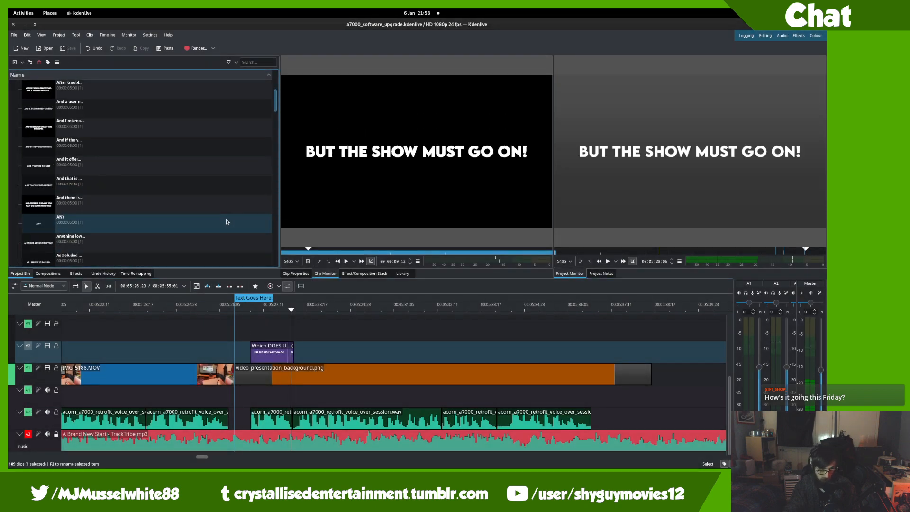
click(248, 332)
key(space)
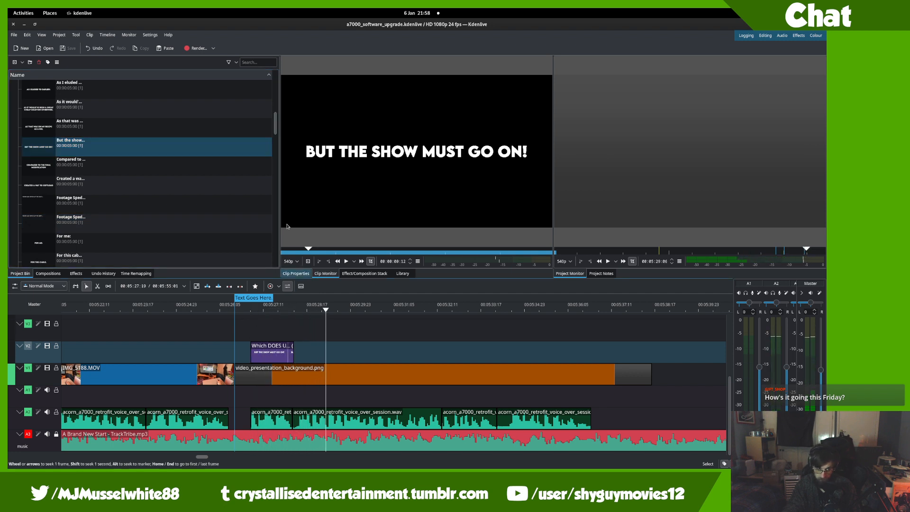
click(145, 148)
right_click(145, 147)
click(160, 176)
drag(162, 170, 297, 417)
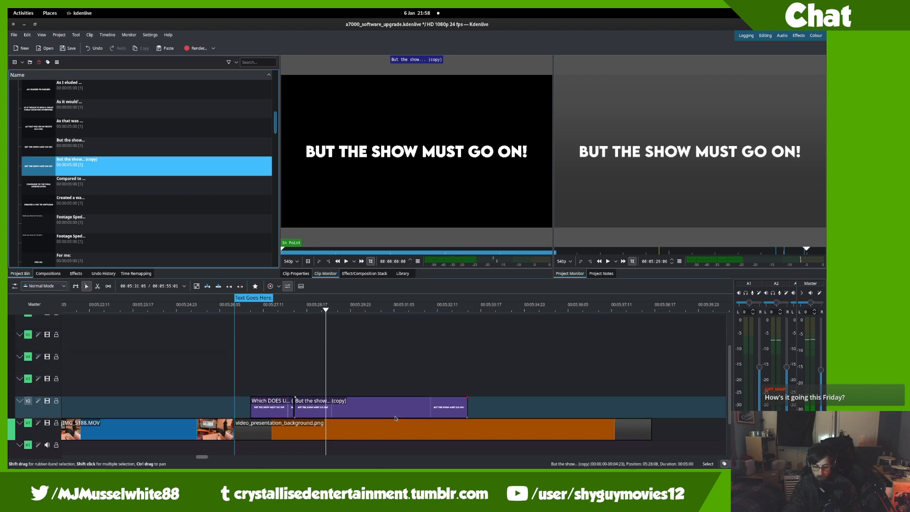
- Play the voice-over under the new caption, trim the caption's end to the end of that voice-over segment, and save the project
drag(388, 414, 313, 320)
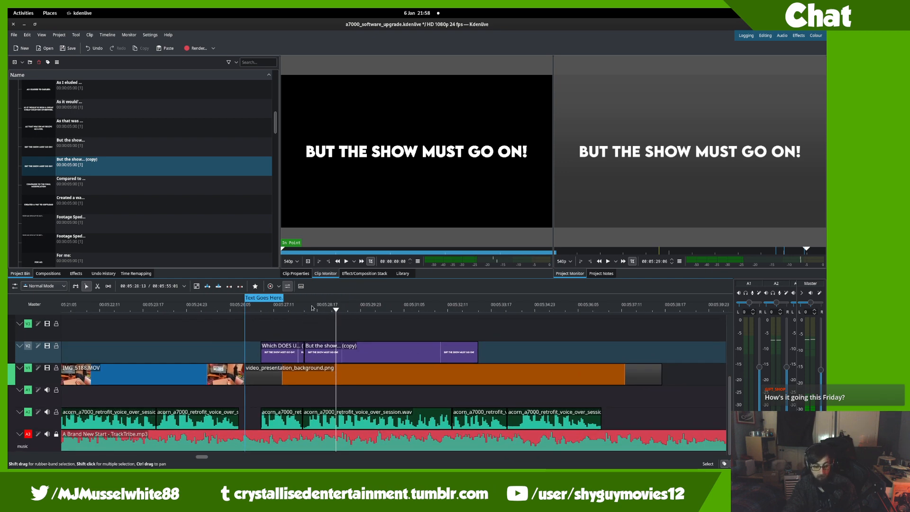
click(295, 310)
key(space)
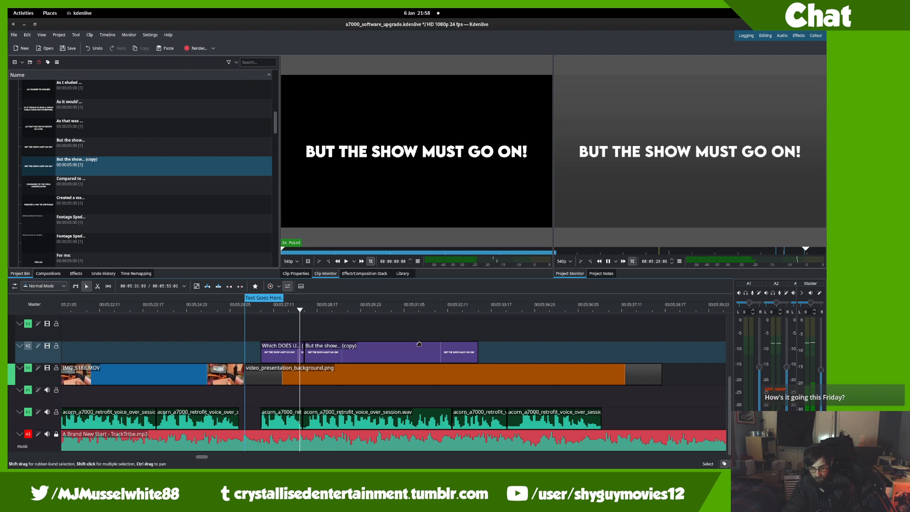
drag(435, 345, 341, 338)
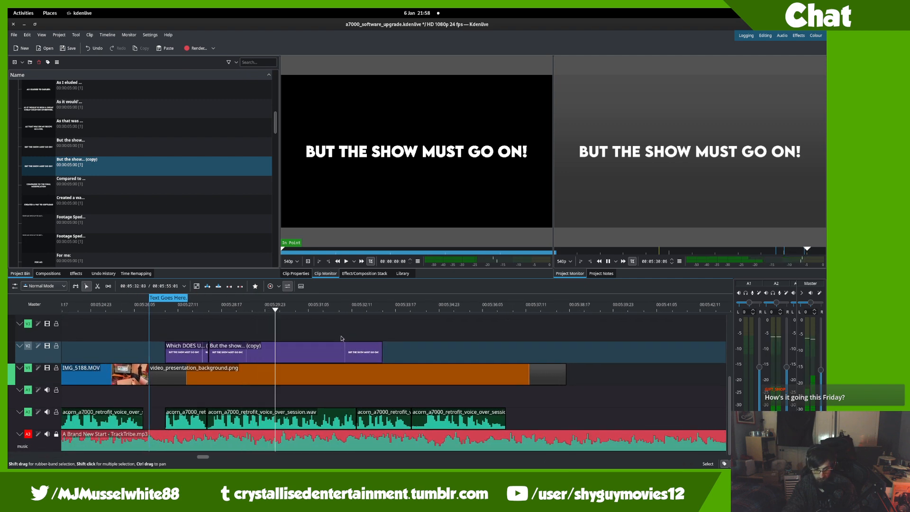
key(space)
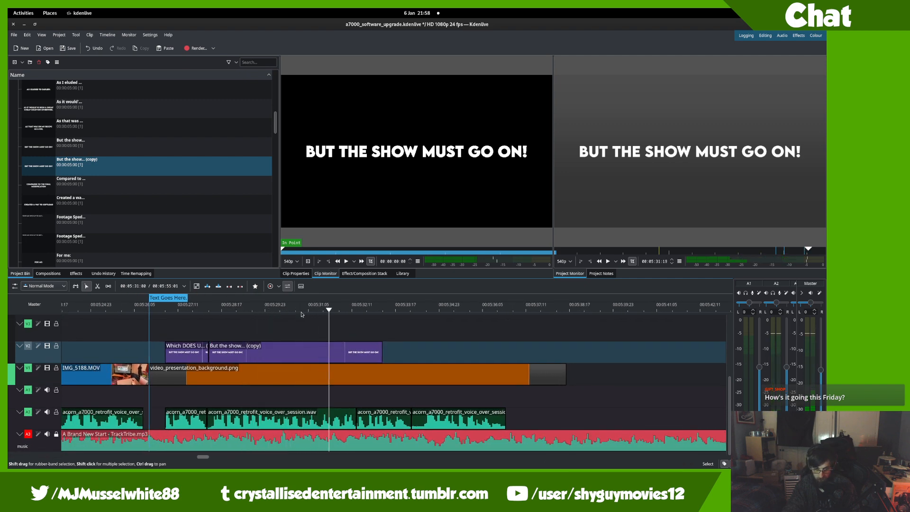
drag(302, 312, 339, 316)
key(x)
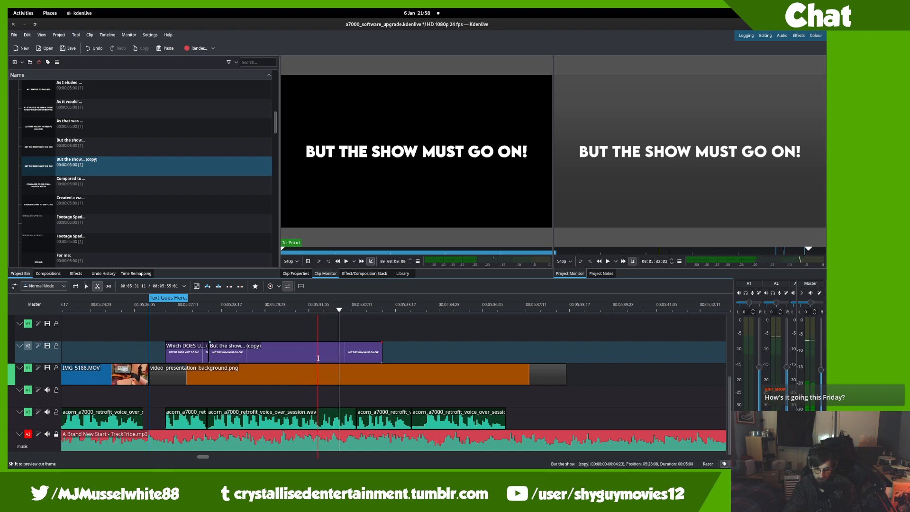
key(s)
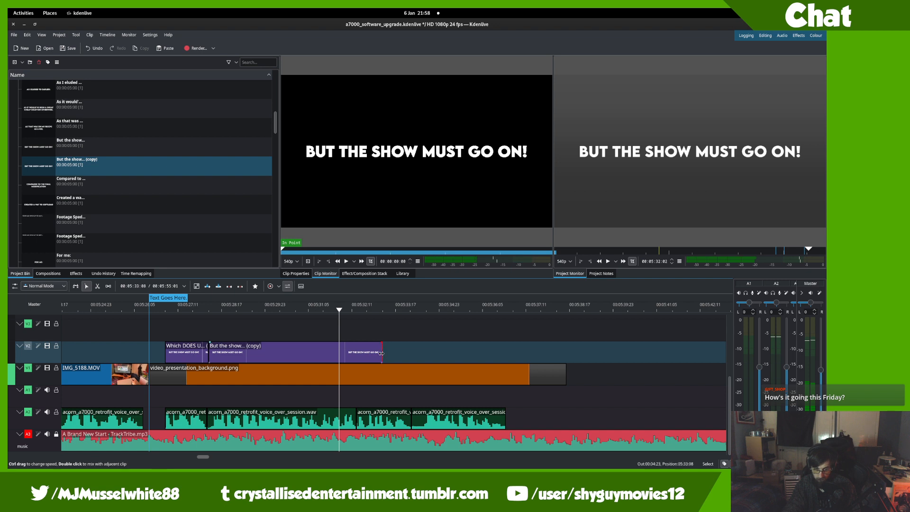
drag(381, 354, 357, 356)
key(ctrl+s)
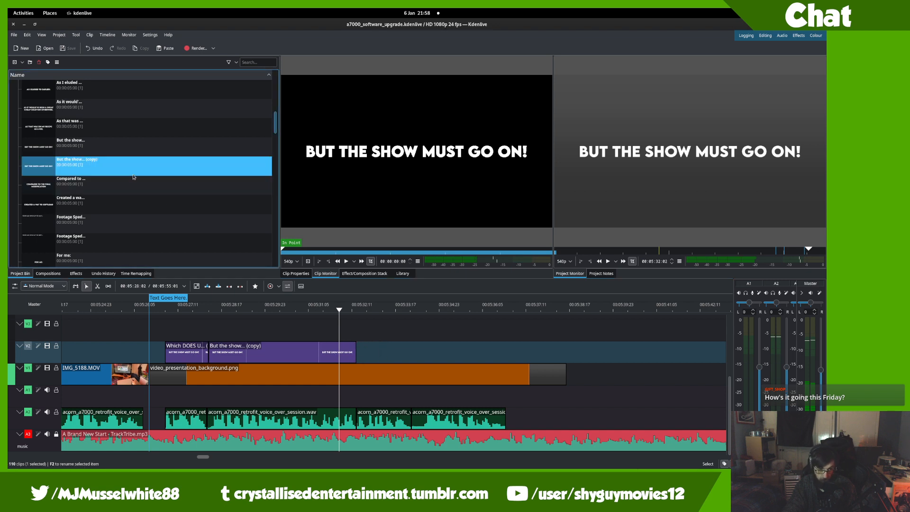
- Replace the text of the copied "But the show..." title with "I GOT MY FAITHFUL LG W1943SS" and "OUT OF MY CUPBOARD" on a second line
double_click(140, 172)
double_click(306, 241)
key(ctrl+a)
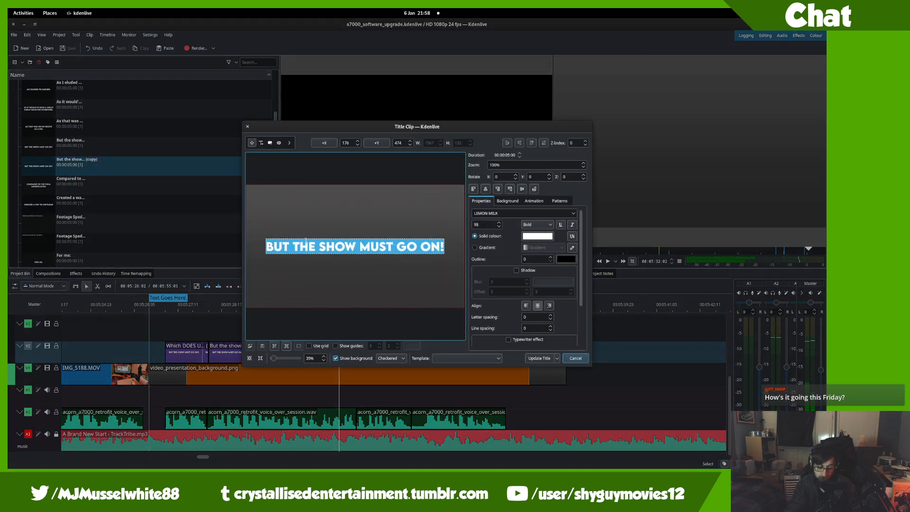
key(BackSpace)
text(I GOT MY FAI)
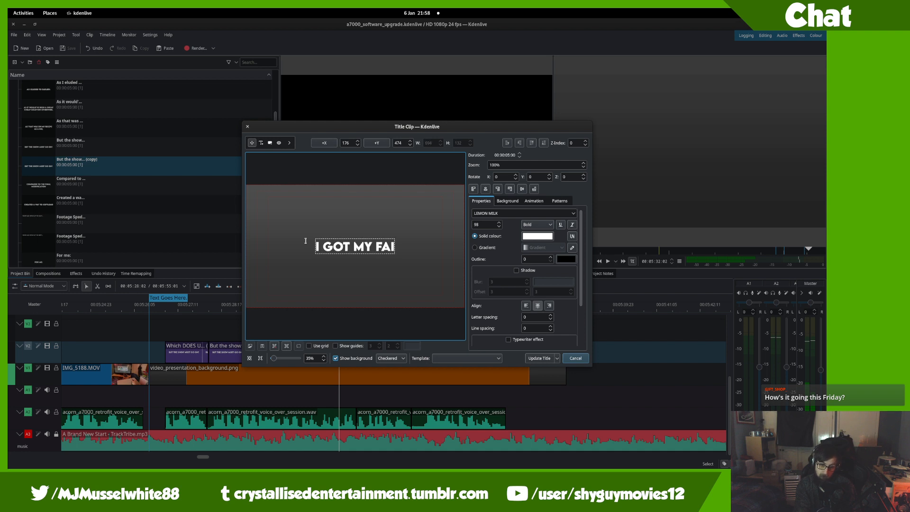
text(THFUL L)
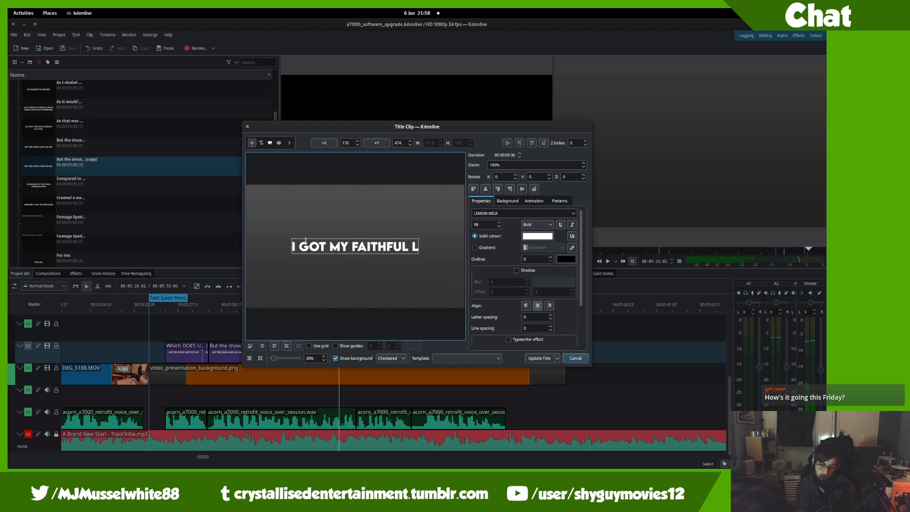
text(G 1)
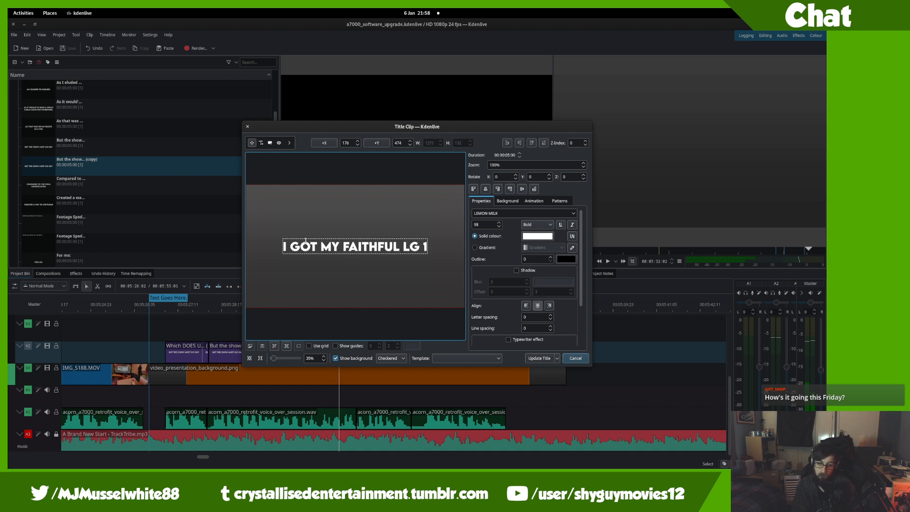
key(BackSpace)
text(W1942)
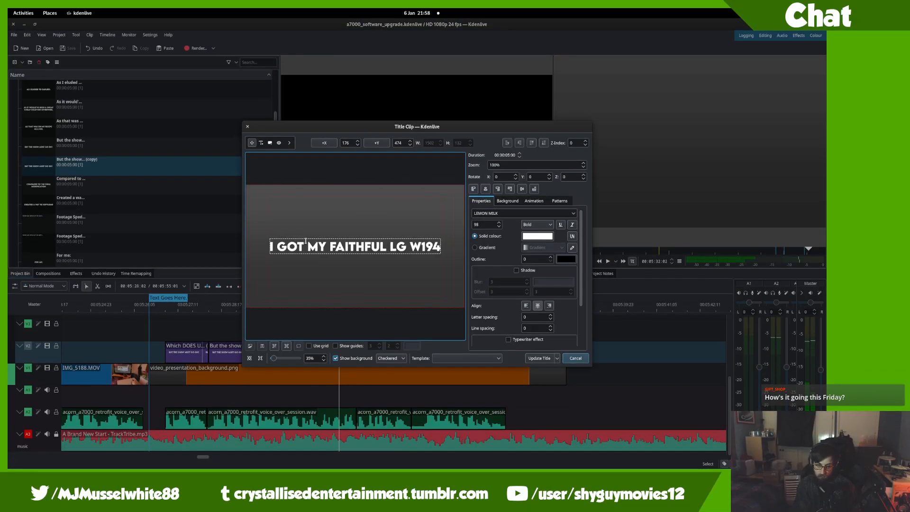
text(3SS)
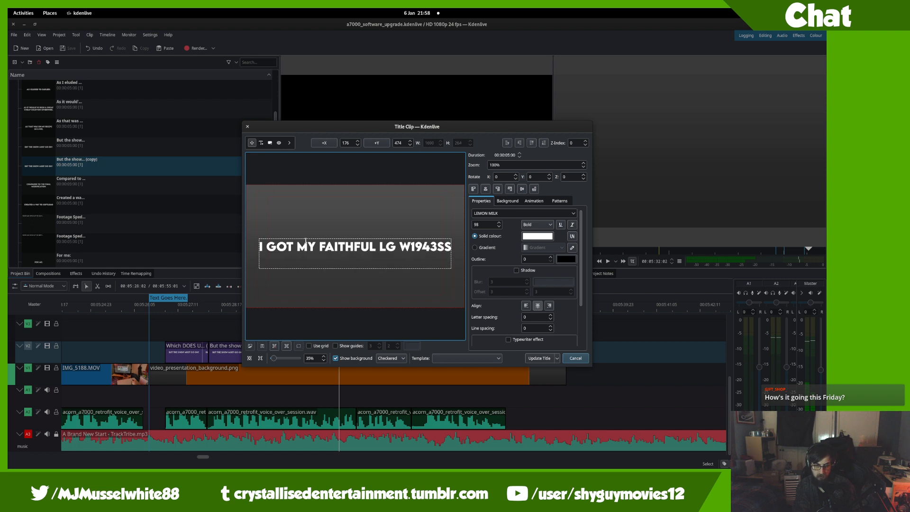
text( OUT OF MY )
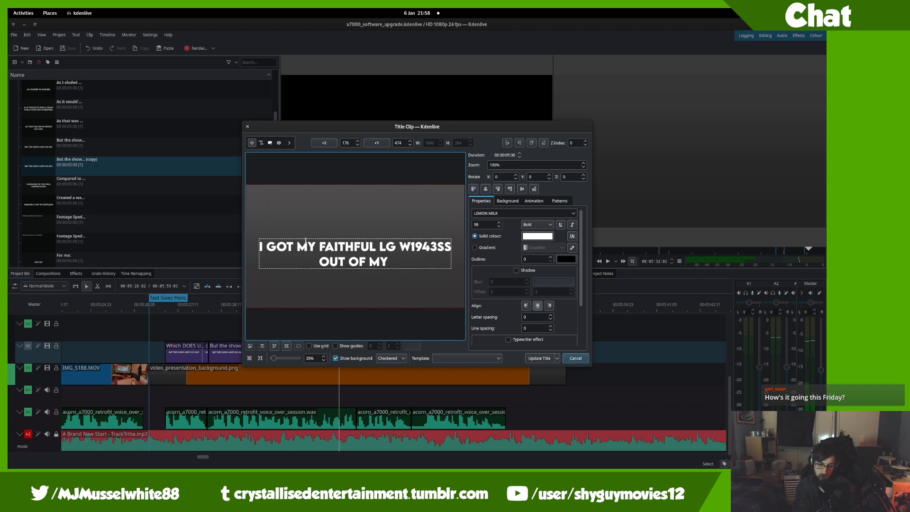
text(CUPBOARD)
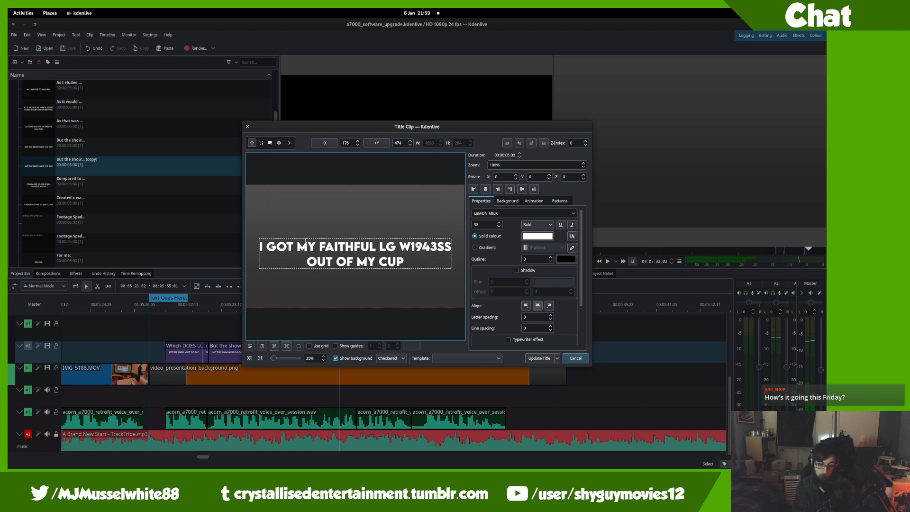
- Centre the two-line LG W1943SS caption in the frame and update the title clip
click(320, 210)
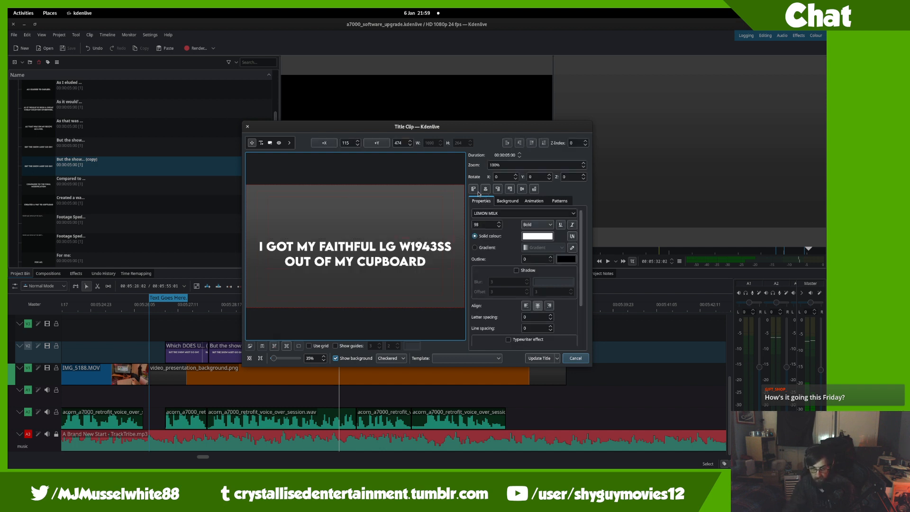
click(522, 188)
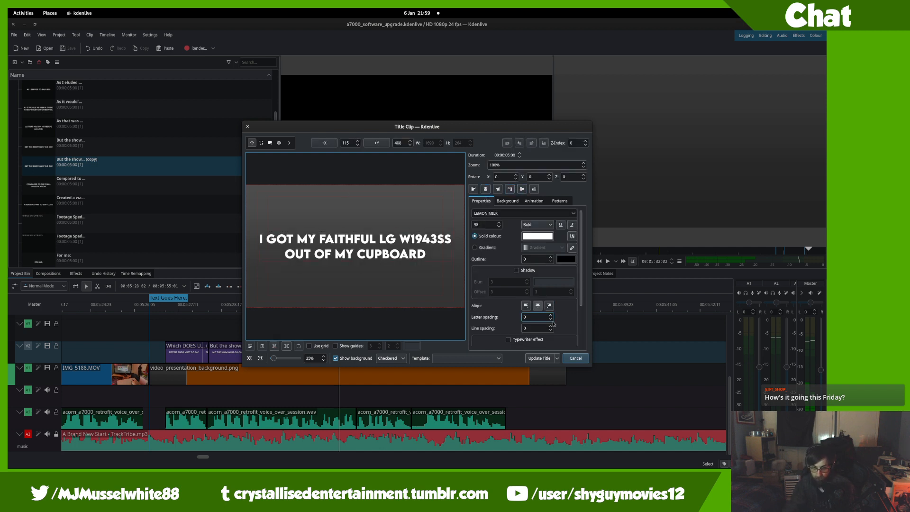
click(540, 360)
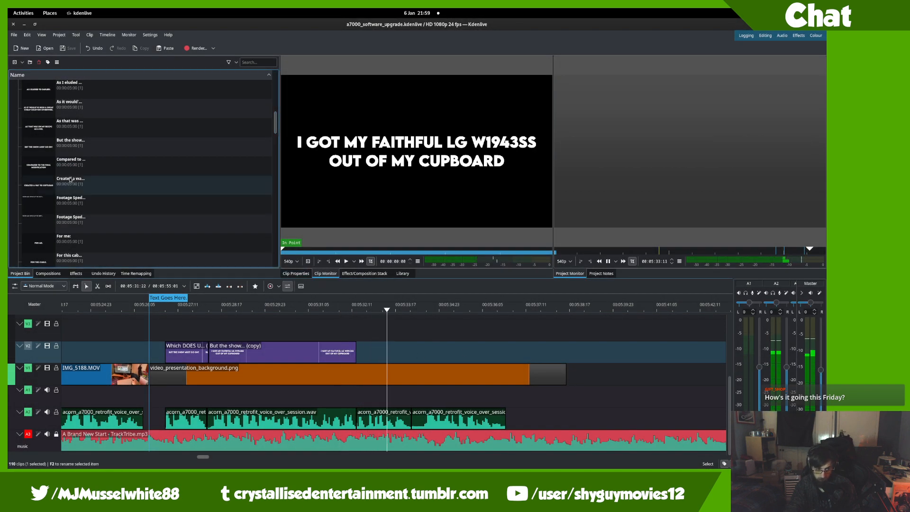
- Duplicate the "I got my fai..." title in the project bin and place the copy on track V2 after the previous caption, at 00:05:32:14
scroll(88, 171, up, 10)
key(space)
scroll(88, 172, down, 5)
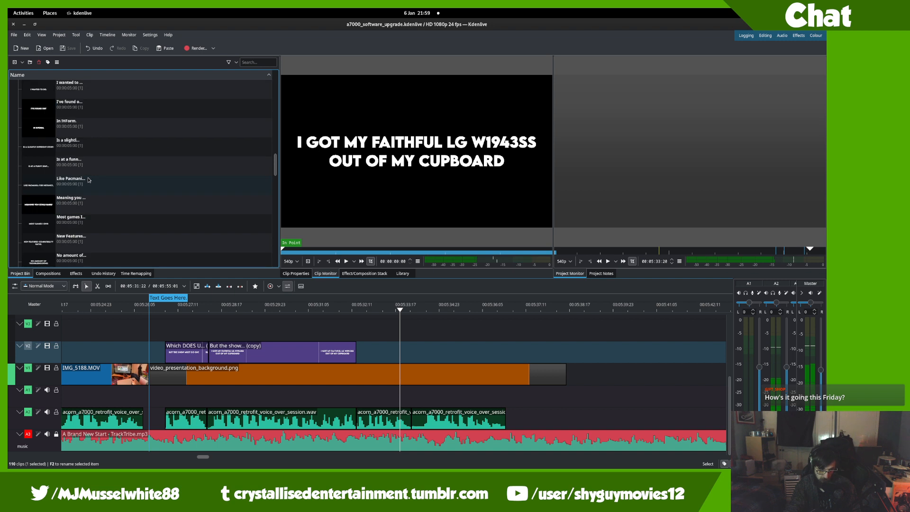
right_click(105, 170)
click(157, 199)
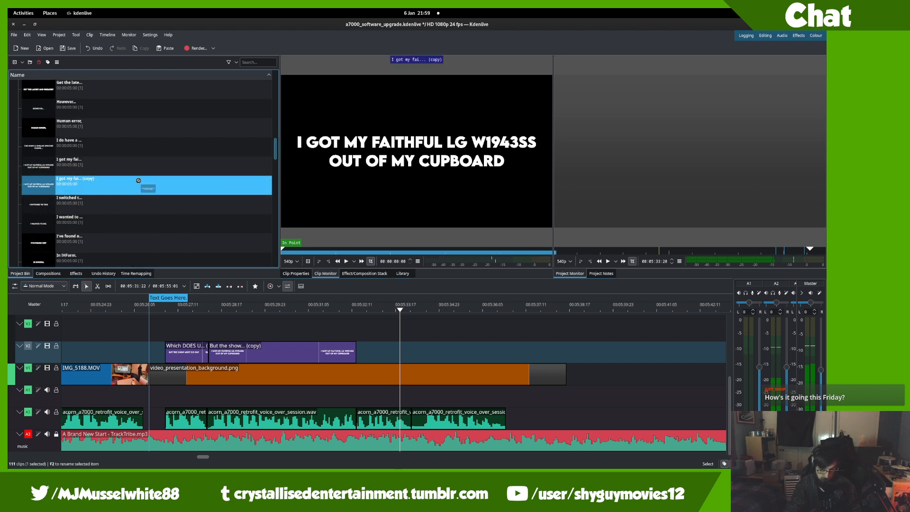
drag(150, 183, 355, 373)
click(354, 347)
- Cut the copied LG W1943SS caption at the end of the voice-over segment beneath it, delete the remainder, and save the project
key(space)
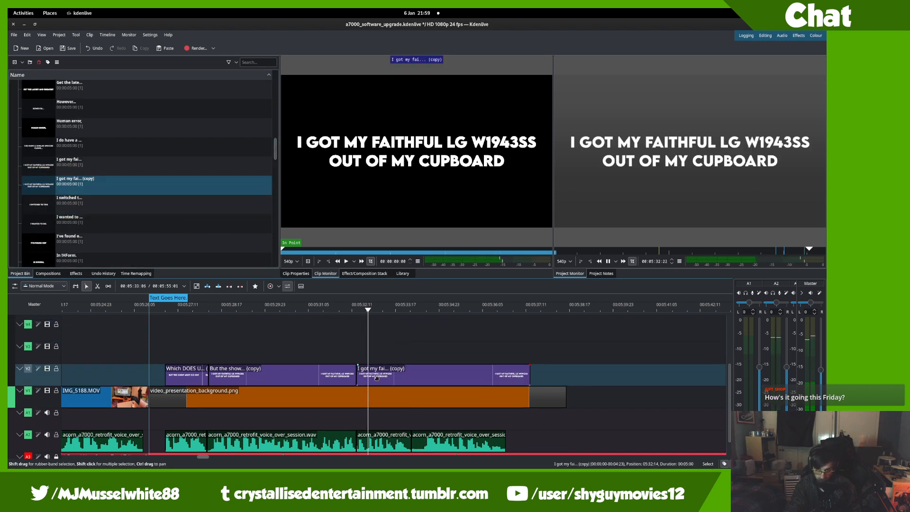
scroll(356, 348, down, 1)
scroll(355, 348, right, 1)
key(space)
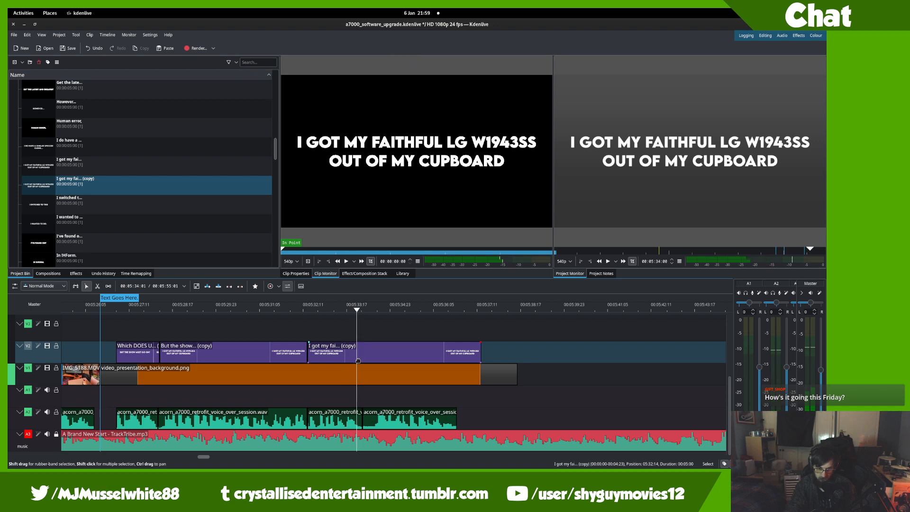
key(x)
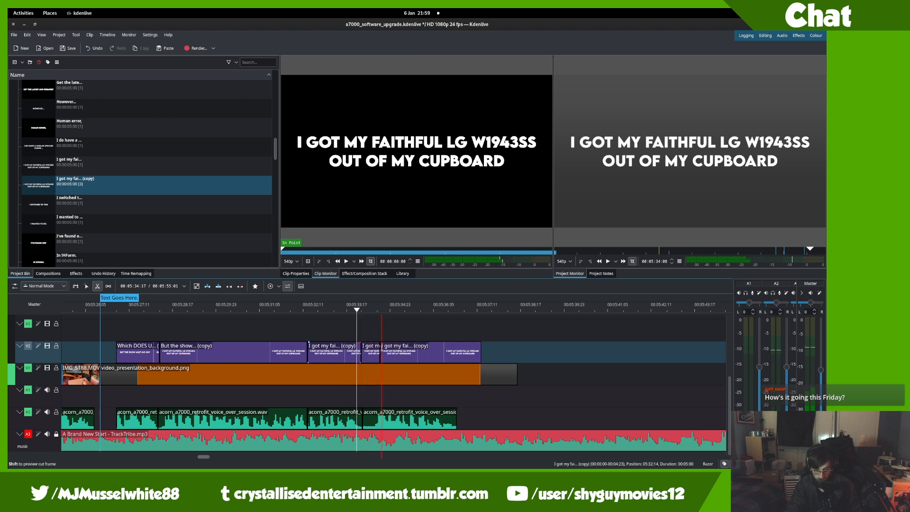
key(s)
click(383, 358)
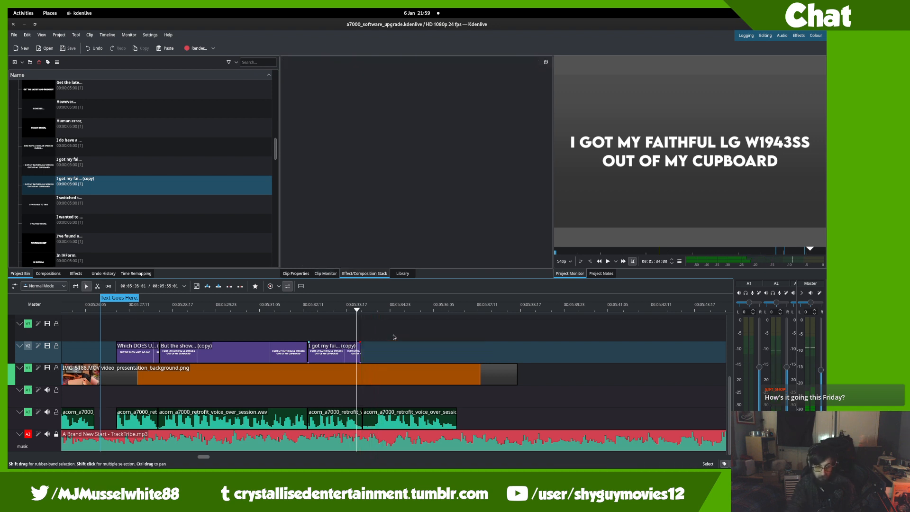
- Replace the text of the copied "I got my fai..." title with "AND HOOKED IT UP" and "DOWNSTAIRS!" on a second line
double_click(170, 185)
double_click(348, 245)
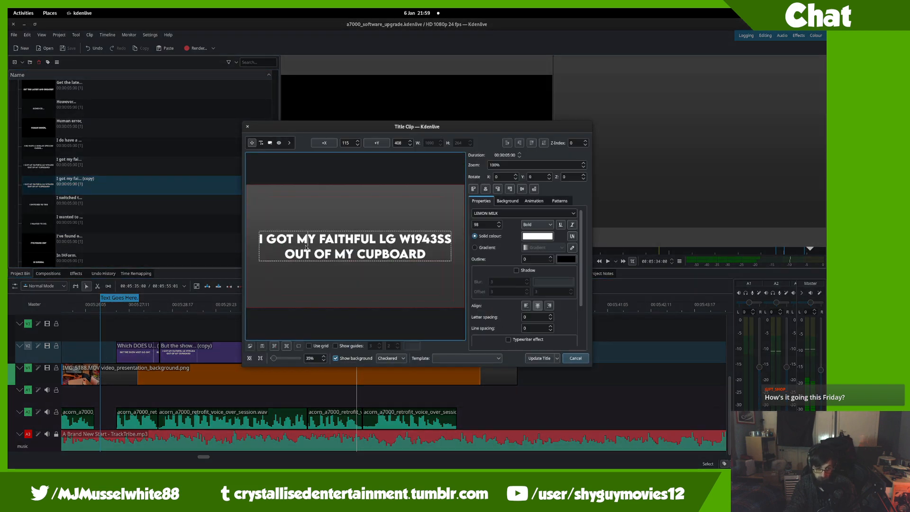
text(AND HO)
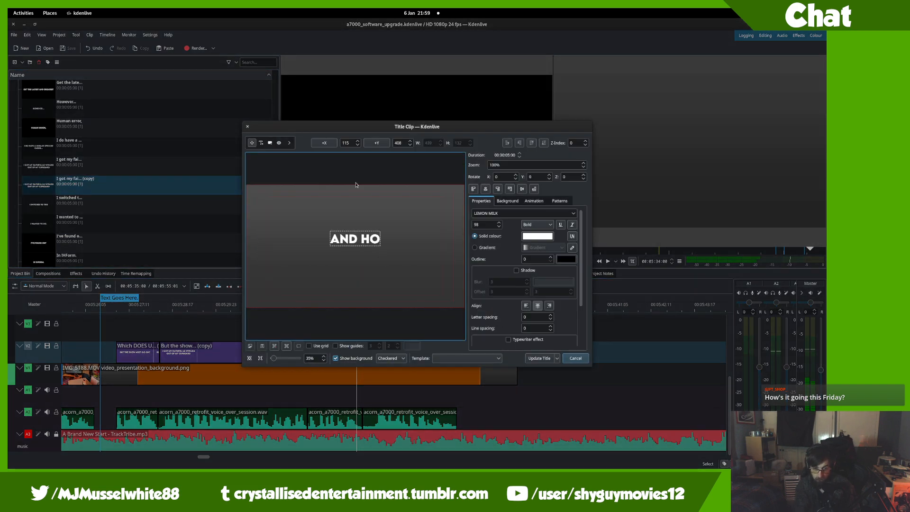
text(OKED IT U)
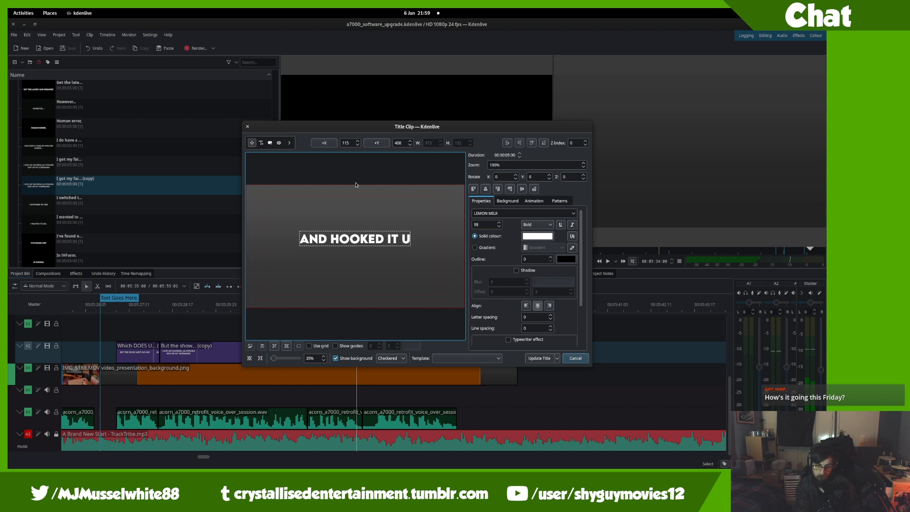
text(P DOWNSA)
key(BackSpace)
text(T)
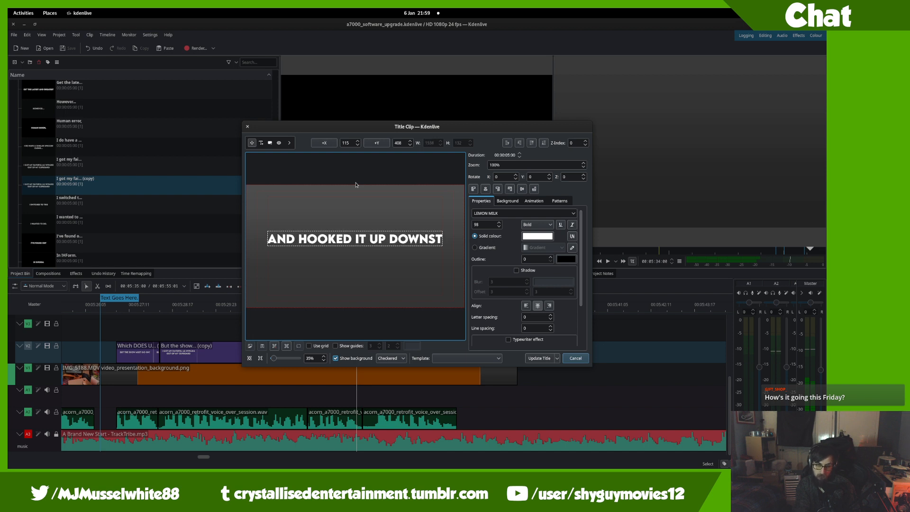
text(AIRS!)
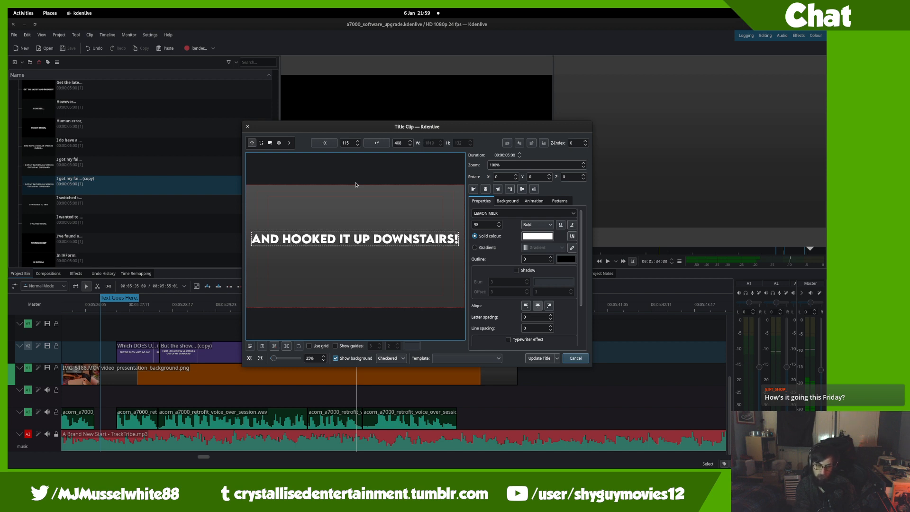
key(BackSpace)
key(Return)
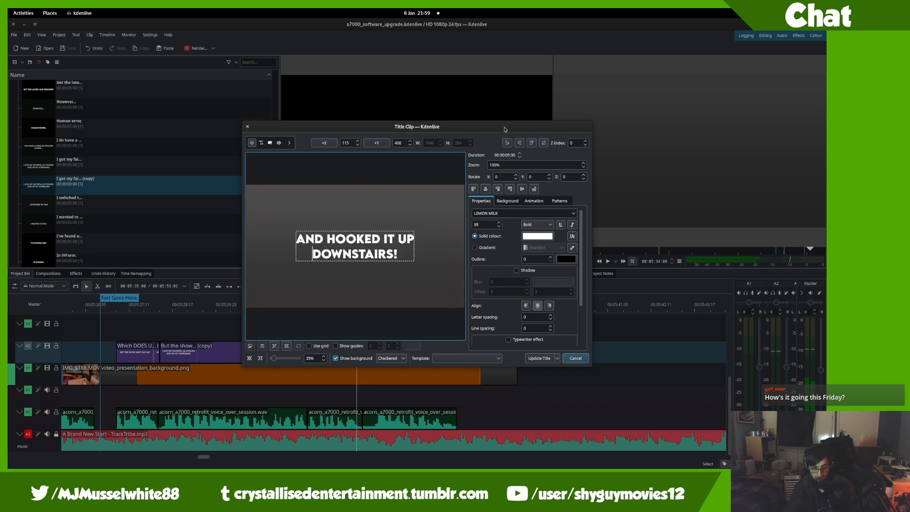
- Centre the "AND HOOKED IT UP DOWNSTAIRS!" caption horizontally in the frame and update the title clip
click(410, 226)
click(409, 244)
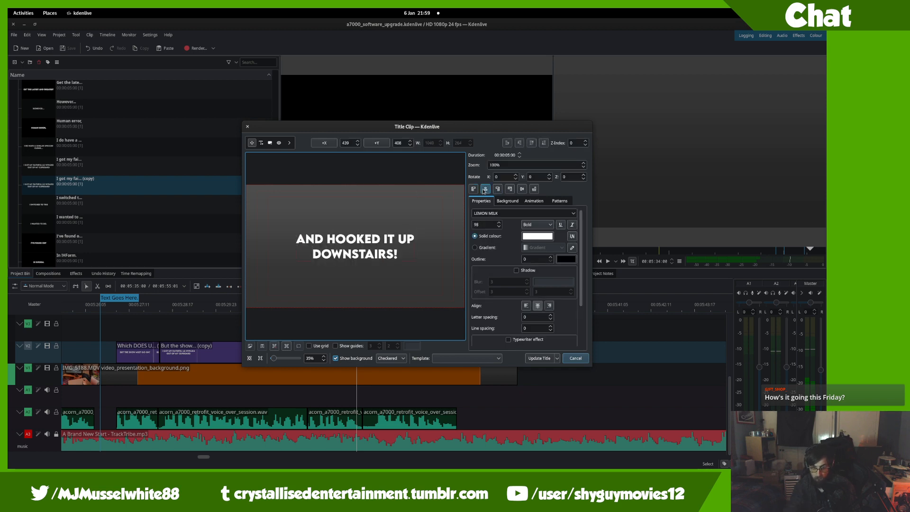
click(540, 357)
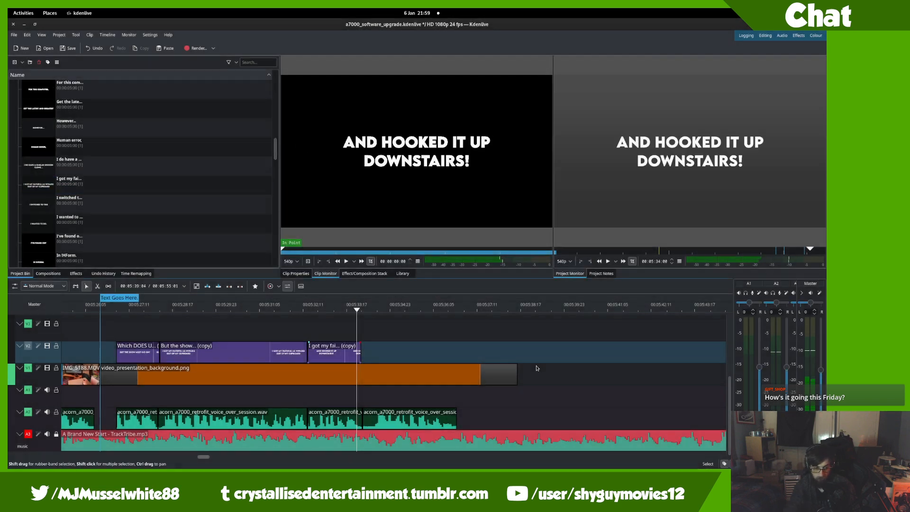
- Duplicate the "And hooked i..." title in the project bin's text_stuff folder
drag(290, 334, 371, 335)
scroll(112, 167, down, 7)
scroll(112, 167, up, 15)
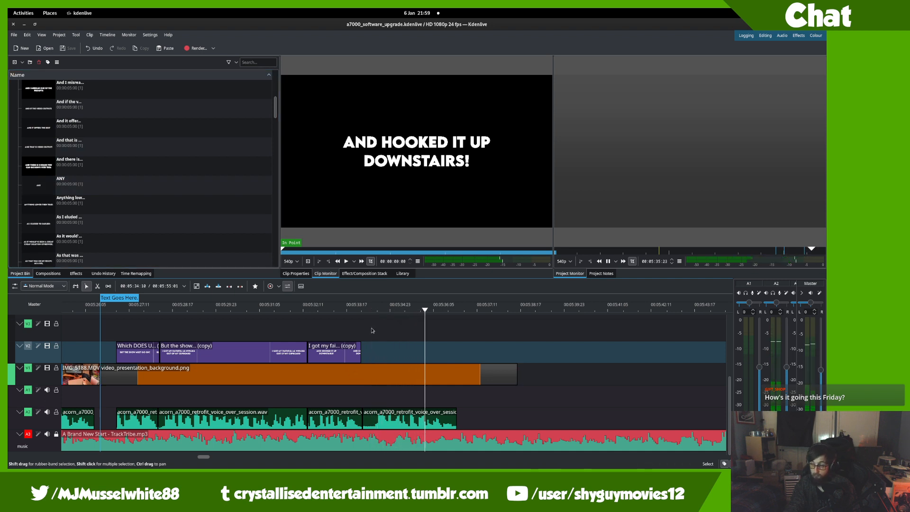
scroll(102, 152, up, 3)
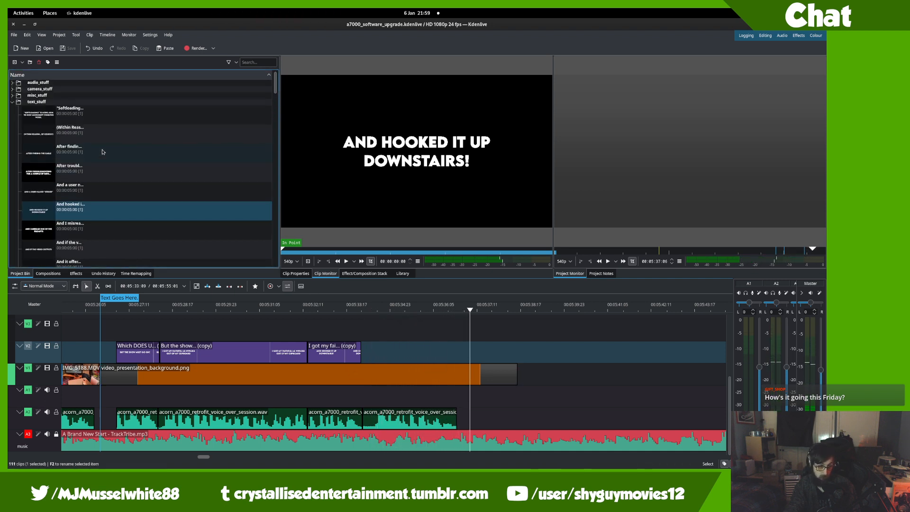
right_click(127, 213)
click(146, 239)
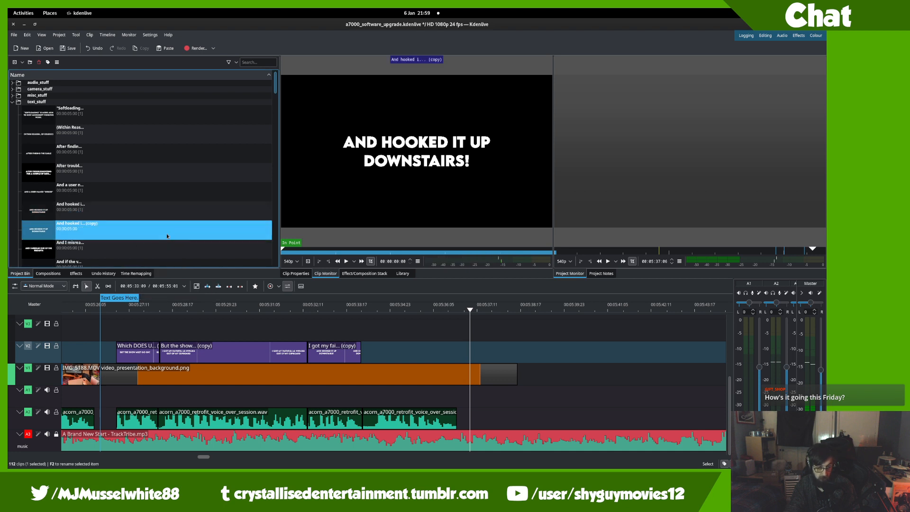
- Place the copied title on track V2 after the previous caption, ending it with the background clip beneath, and save the project
drag(167, 233, 517, 405)
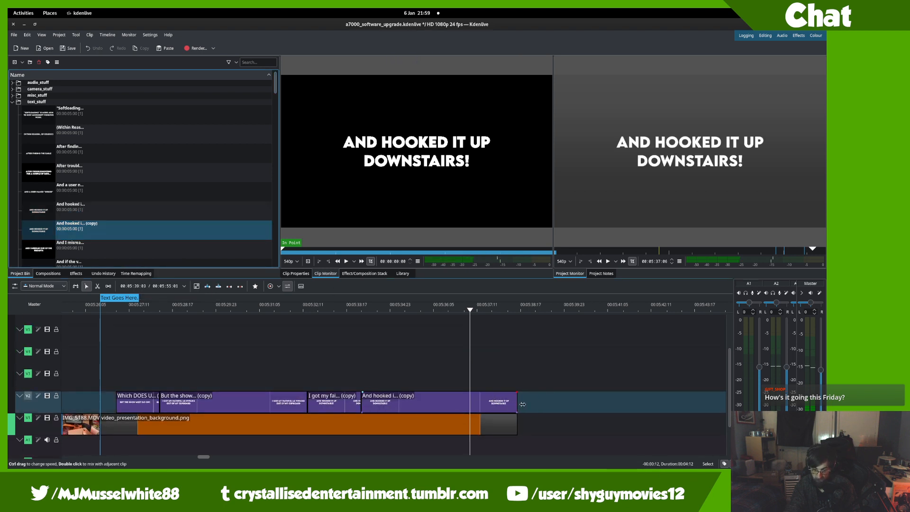
scroll(327, 315, down, 2)
key(ctrl+s)
- Replace the copied "And hooked i..." title's text with "SO LET'S SEE HOW THIS" and "OL' GIRL PERFORMS!" on a second line, and update it
double_click(130, 232)
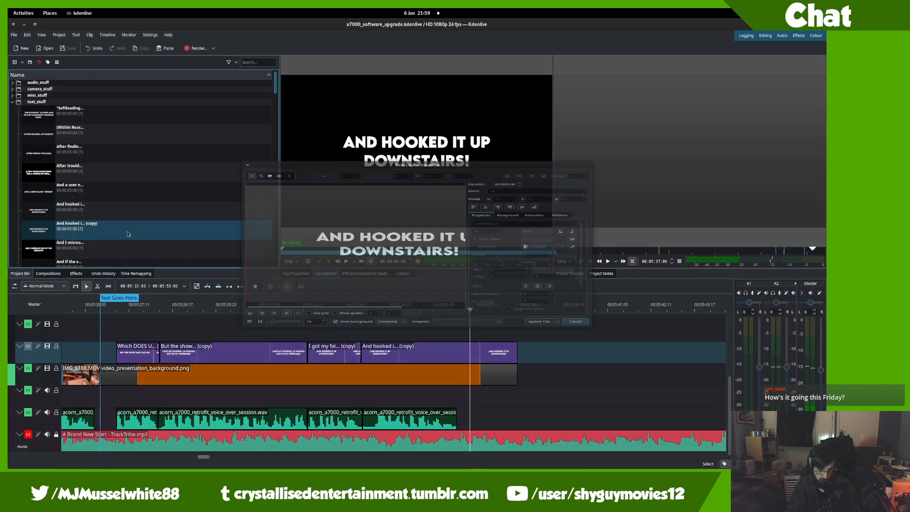
double_click(379, 243)
key(ctrl+a)
text(S)
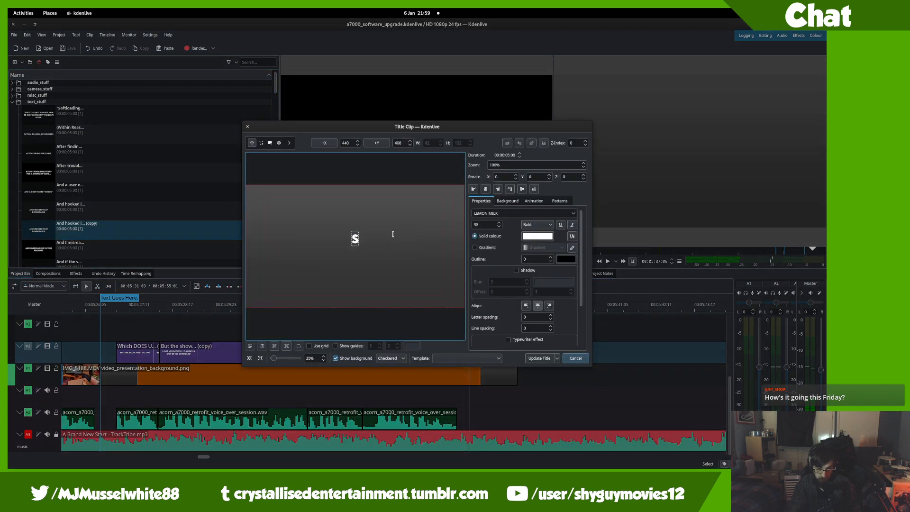
text(o let's see how this)
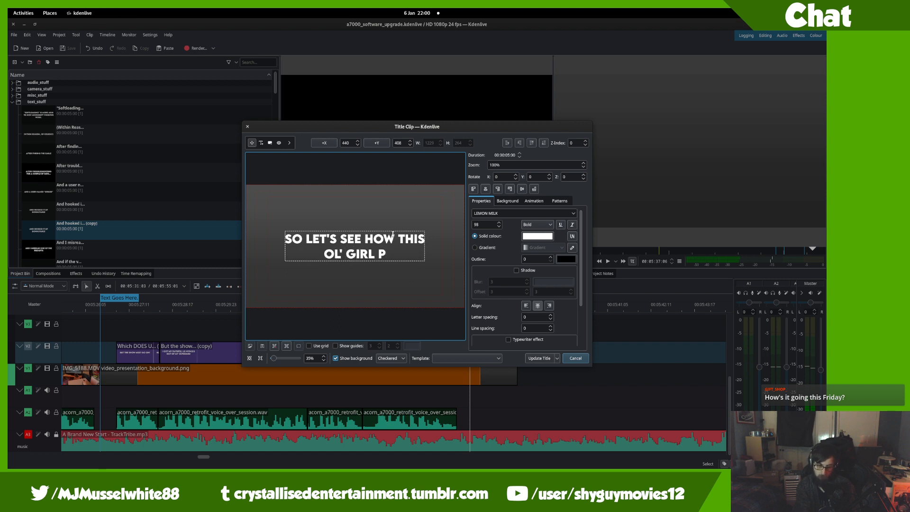
text(rms!)
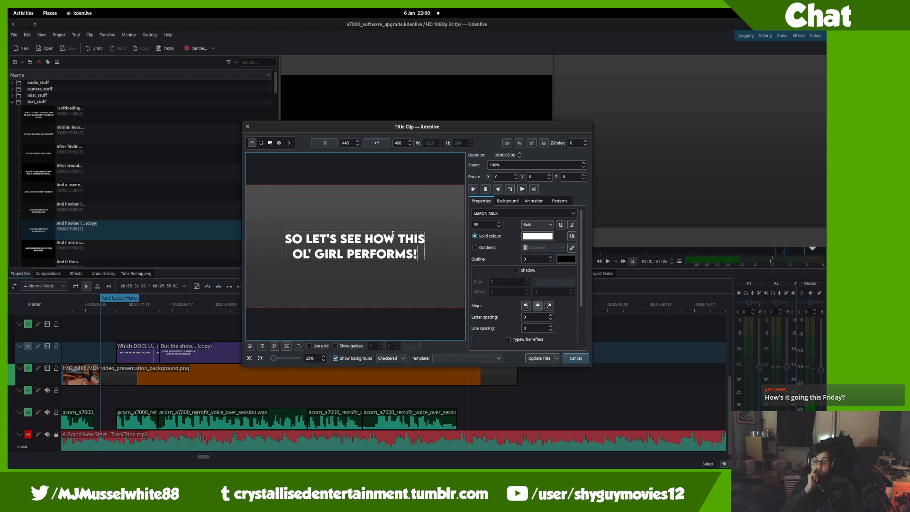
click(539, 358)
- Add a dissolve Wipe at the end of the IMG_5172 overlay clip on the track above the captions
scroll(531, 366, down, 3)
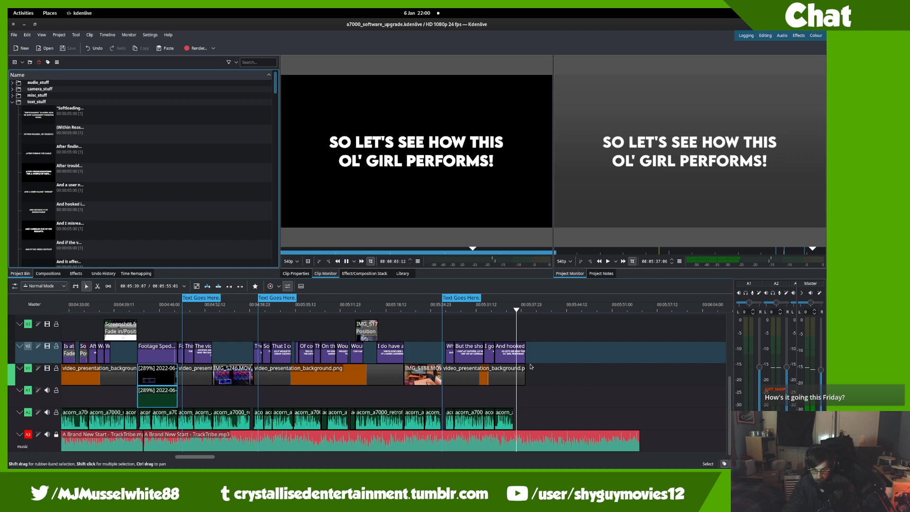
click(377, 341)
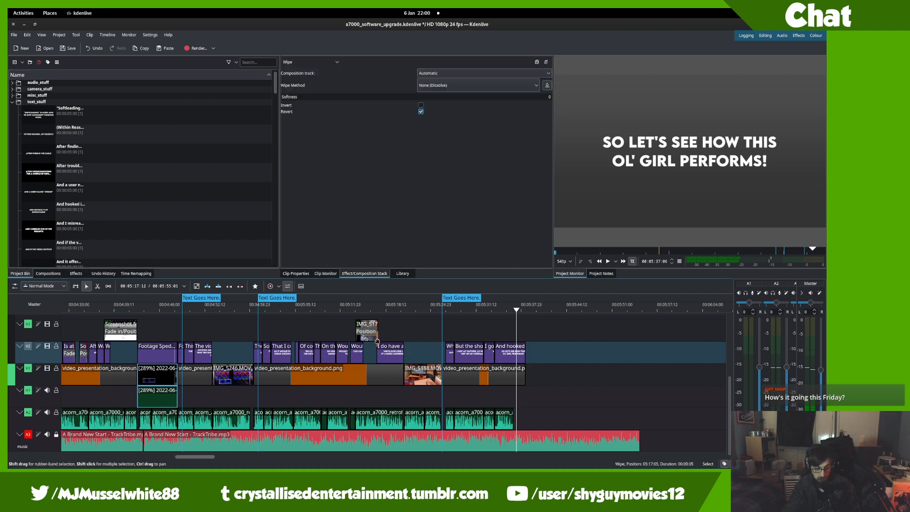
- Switch to Firefox, go to the playing "Watercolors" YouTube tab, and return to the Kdenlive project
key(super)
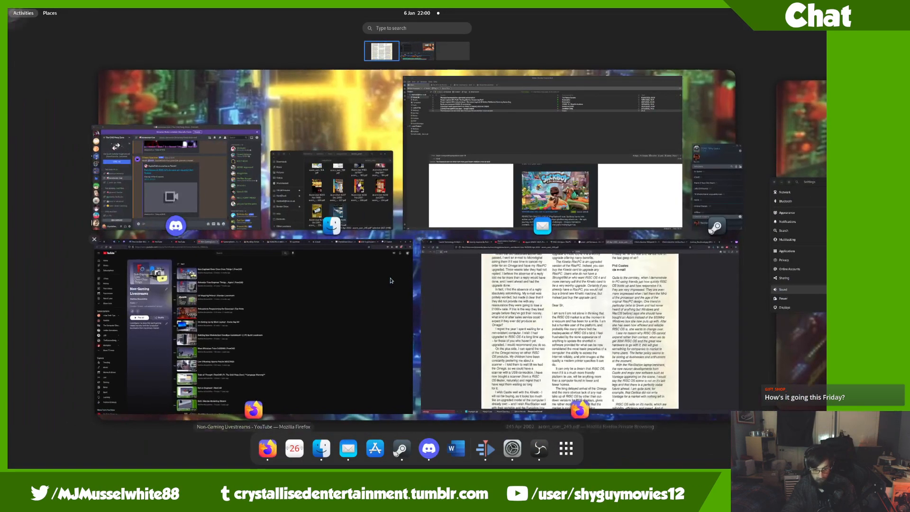
click(594, 319)
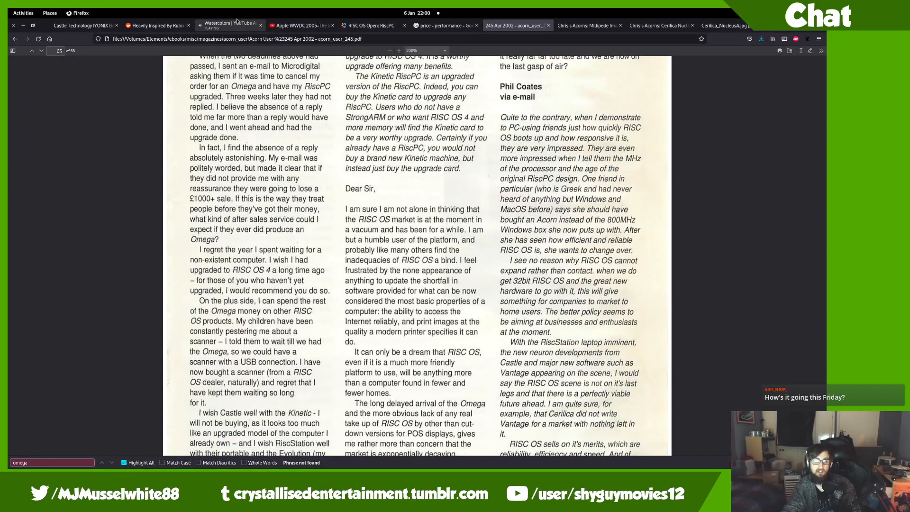
click(229, 24)
key(super)
scroll(426, 256, down, 1)
click(455, 266)
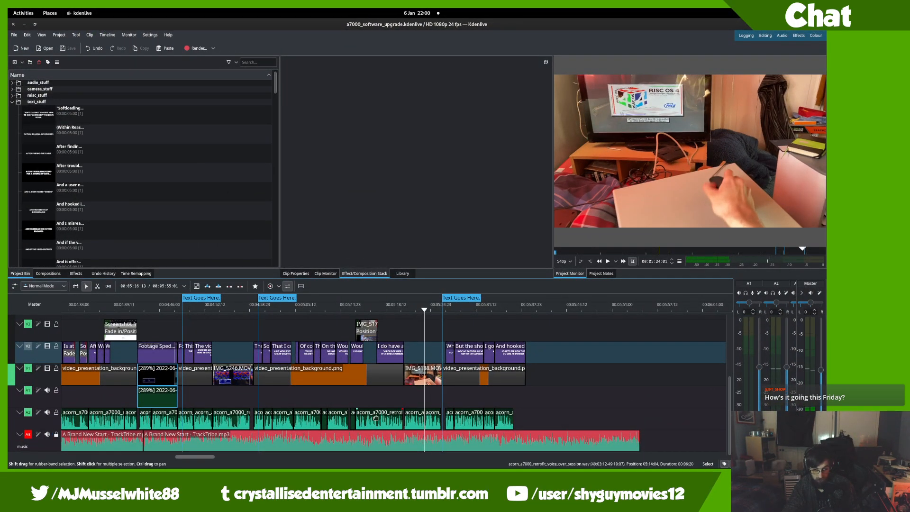
- Delete the three "Text Goes Here." guides from the timeline ruler and save the project
scroll(410, 404, up, 1)
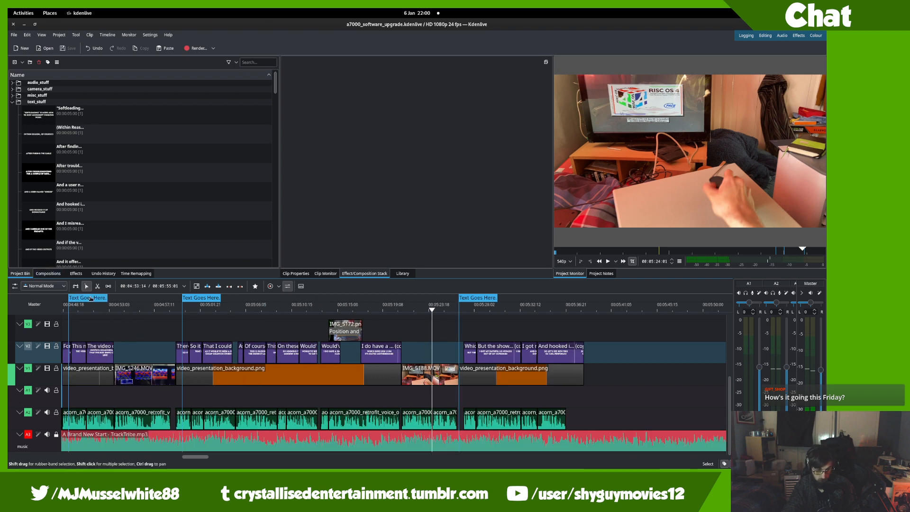
click(91, 298)
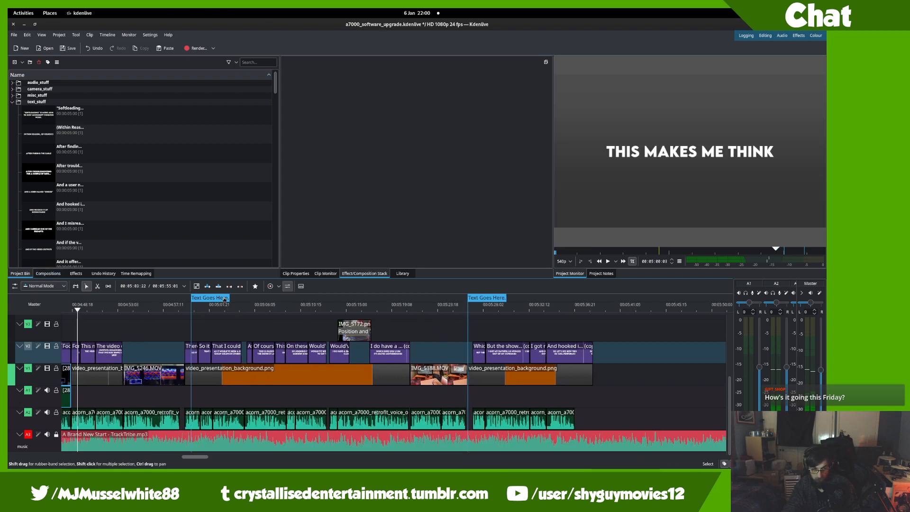
click(225, 299)
click(492, 299)
scroll(468, 426, up, 1)
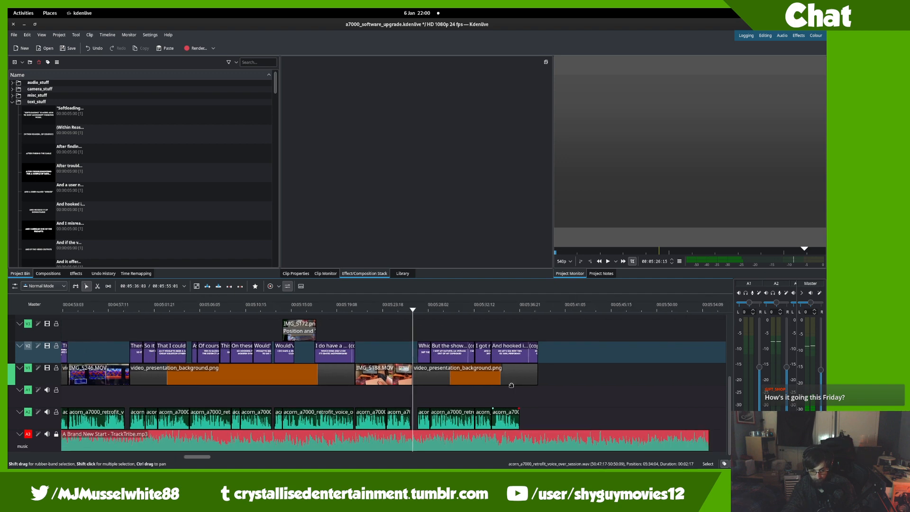
key(ctrl+s)
- Play back the new captions, mute the voice-over track A2, and unlock the music track A3
scroll(468, 430, up, 3)
key(space)
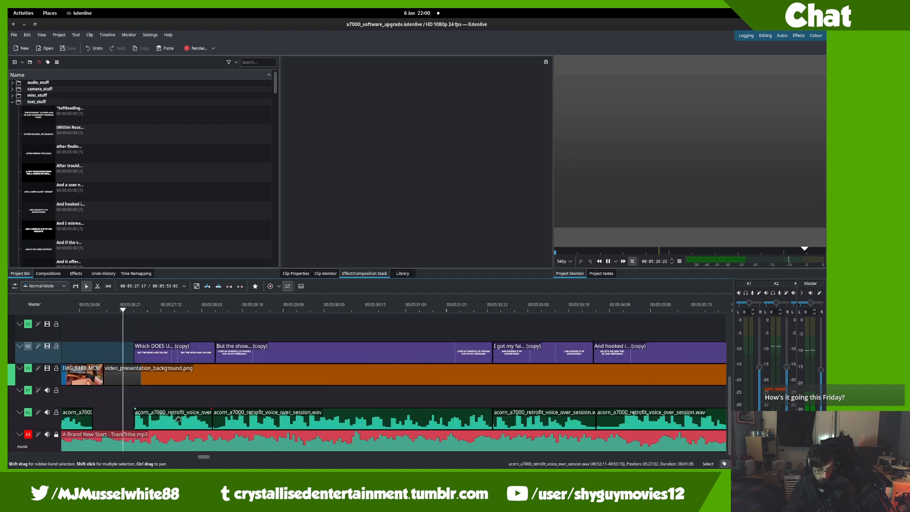
scroll(150, 415, down, 1)
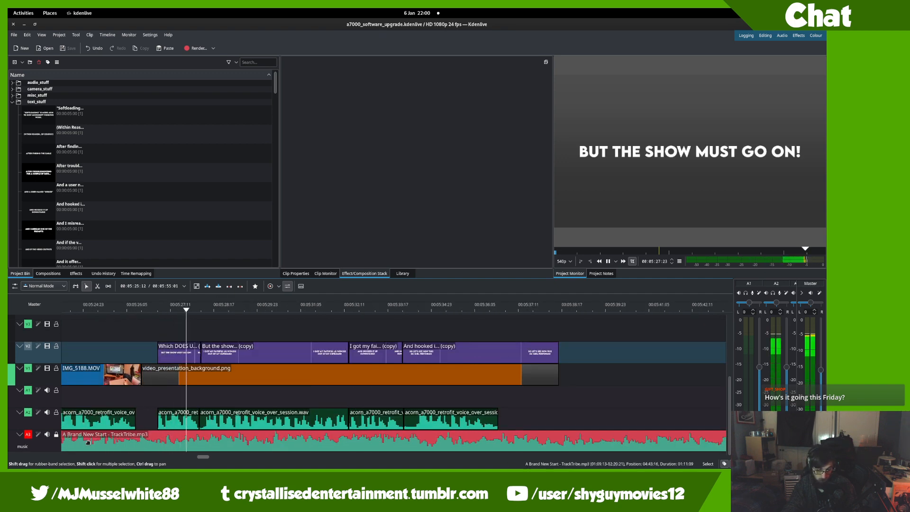
click(47, 412)
click(47, 434)
scroll(460, 437, right, 3)
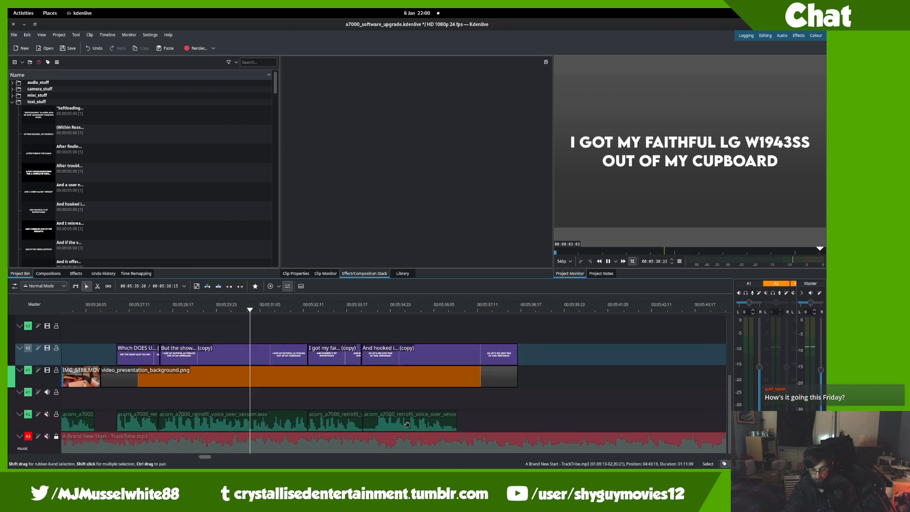
click(46, 436)
- Extend the end of the second "A Brand New Start" music clip on track A3 to a duration of 01:35:20
scroll(362, 429, down, 2)
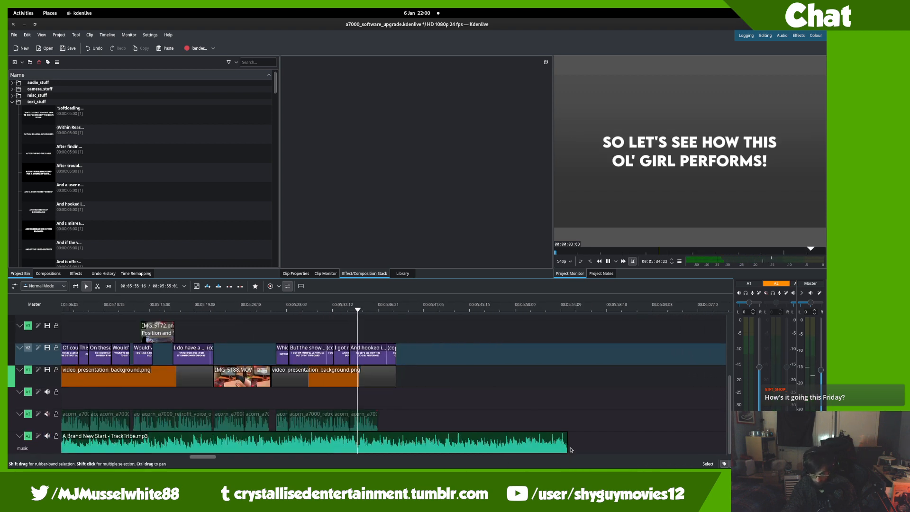
scroll(517, 447, down, 2)
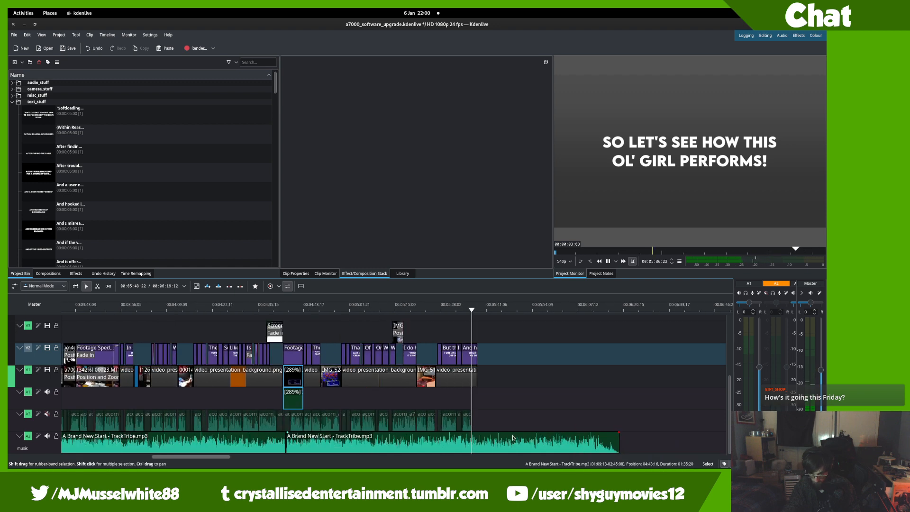
- Try deleting the second music clip on track A3 and extending the first one by 24:12 in its place
click(289, 446)
key(Delete)
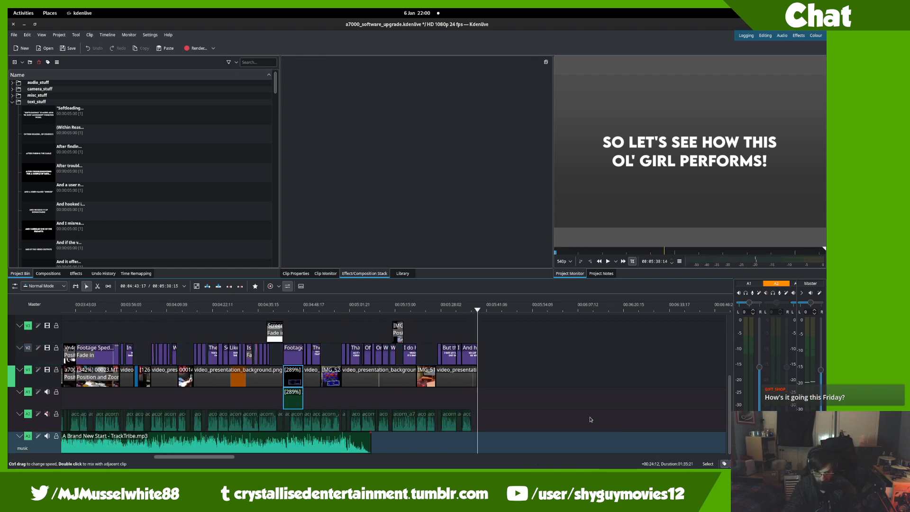
key(ctrl+z)
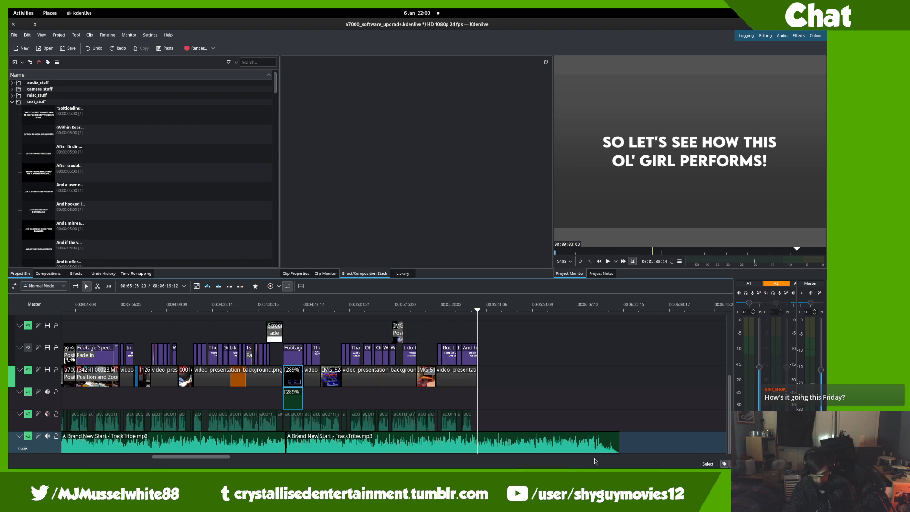
- Listen through the end of the music on track A3 and cut the second music clip at about 00:06:00
click(570, 426)
scroll(592, 434, up, 1)
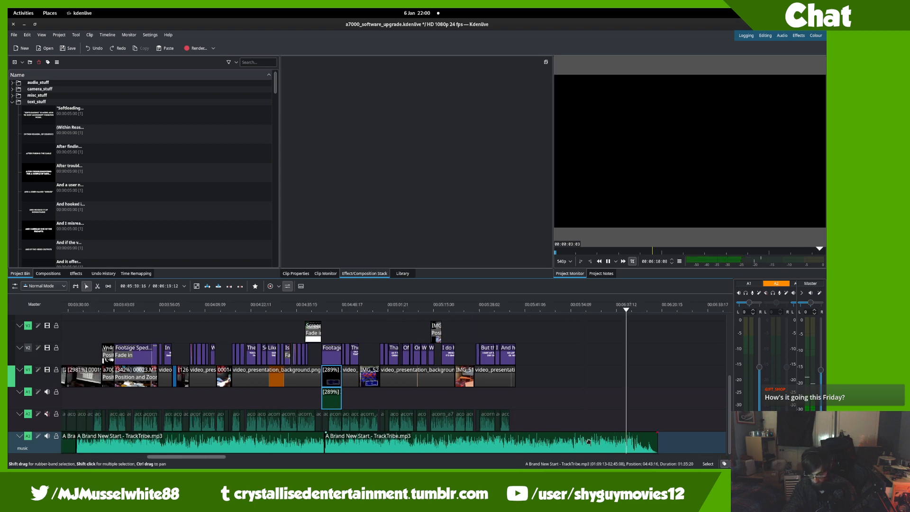
scroll(596, 434, up, 1)
drag(557, 434, 465, 432)
click(493, 423)
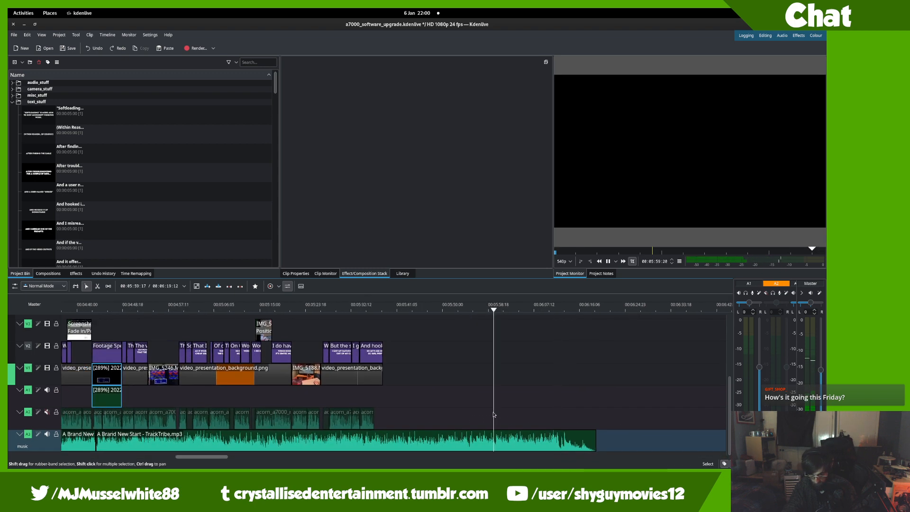
scroll(523, 426, up, 1)
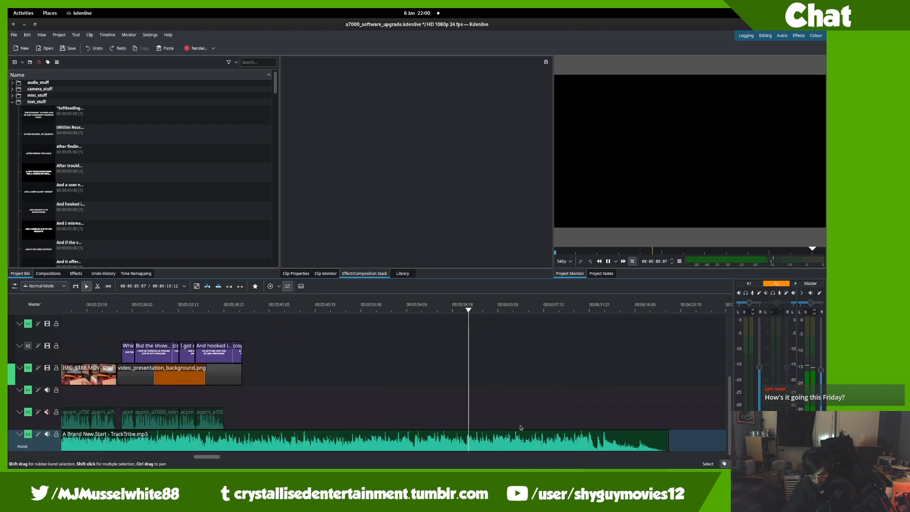
key(x)
click(466, 442)
key(s)
key(space)
scroll(380, 436, up, 1)
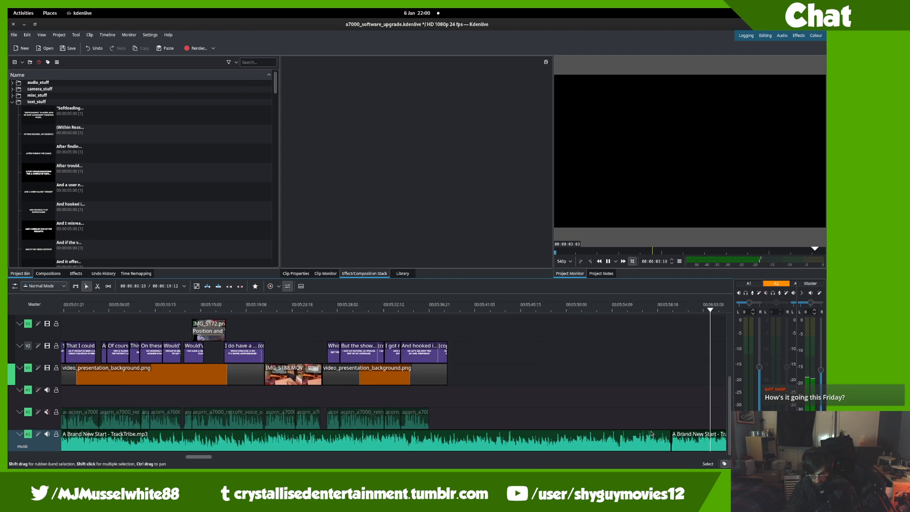
- Play the music from about 05:13, cut the clip on track A3 at about 05:14:09, and save the project
scroll(284, 422, up, 1)
scroll(244, 414, down, 2)
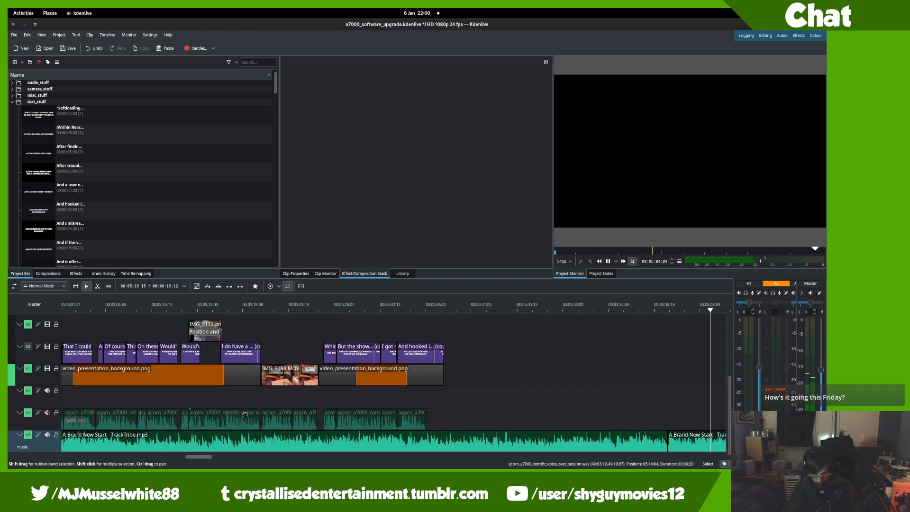
click(144, 398)
key(space)
scroll(124, 401, up, 2)
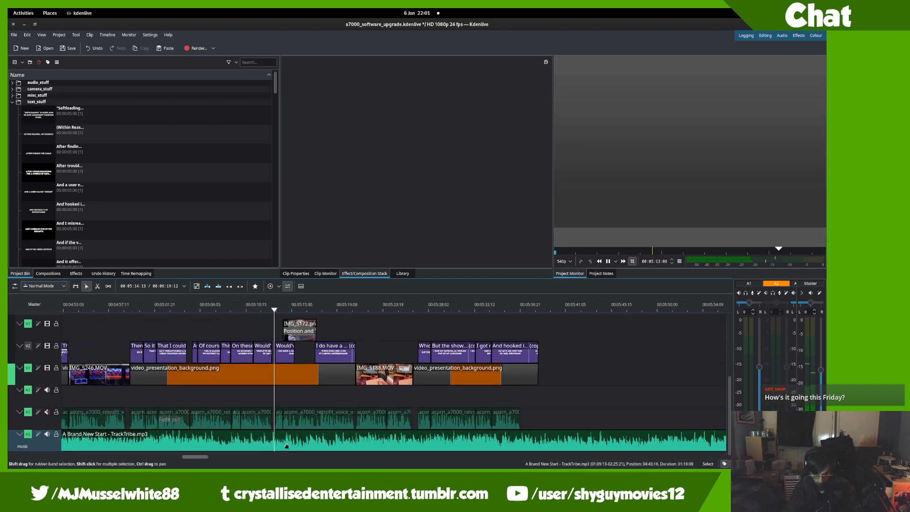
scroll(287, 446, up, 3)
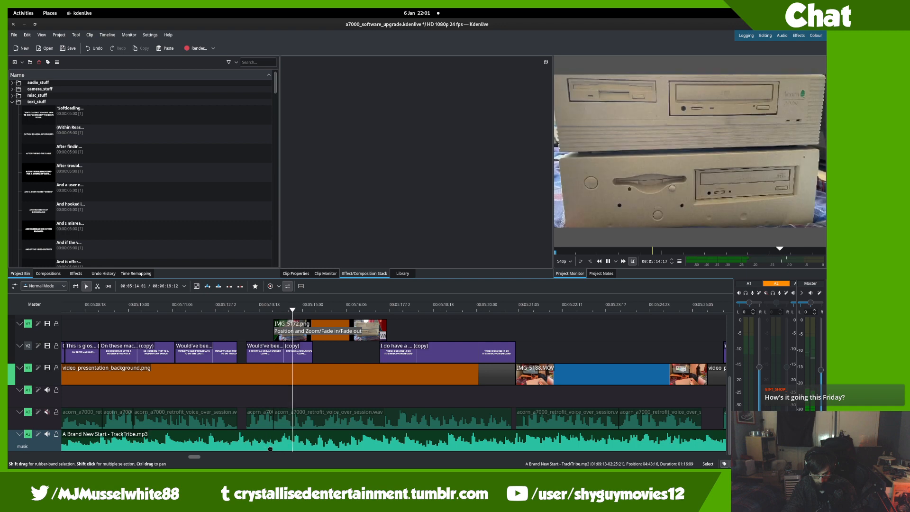
key(x)
scroll(281, 443, down, 3)
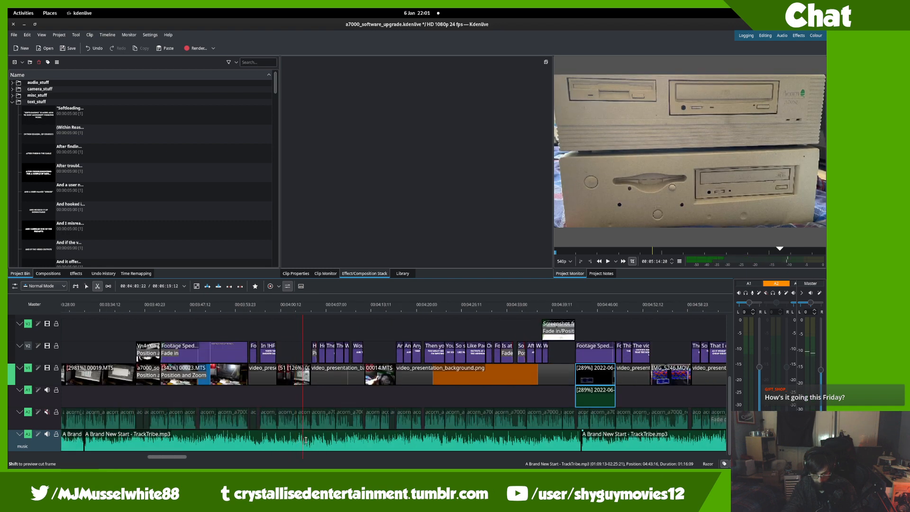
key(s)
scroll(311, 439, down, 4)
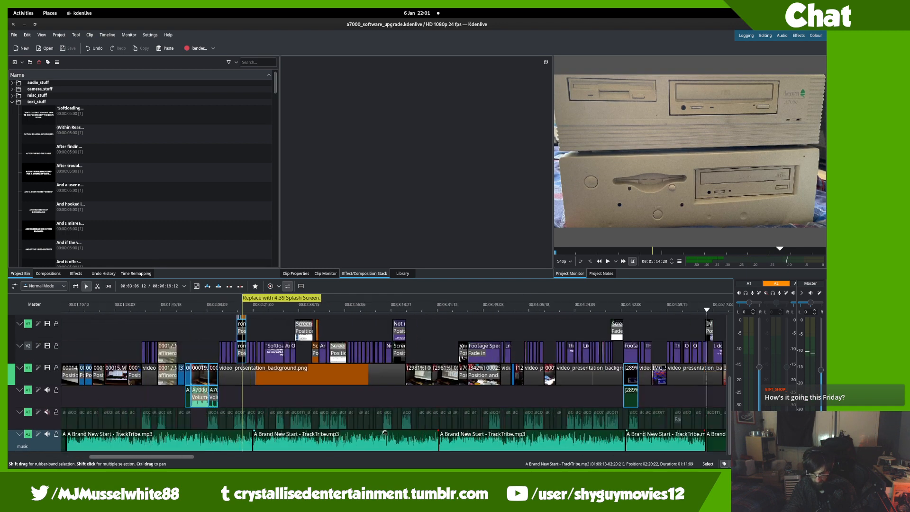
- Remove the middle section of the music on A3, move the ending clip to 05:14:09, and play the join
drag(412, 445, 509, 422)
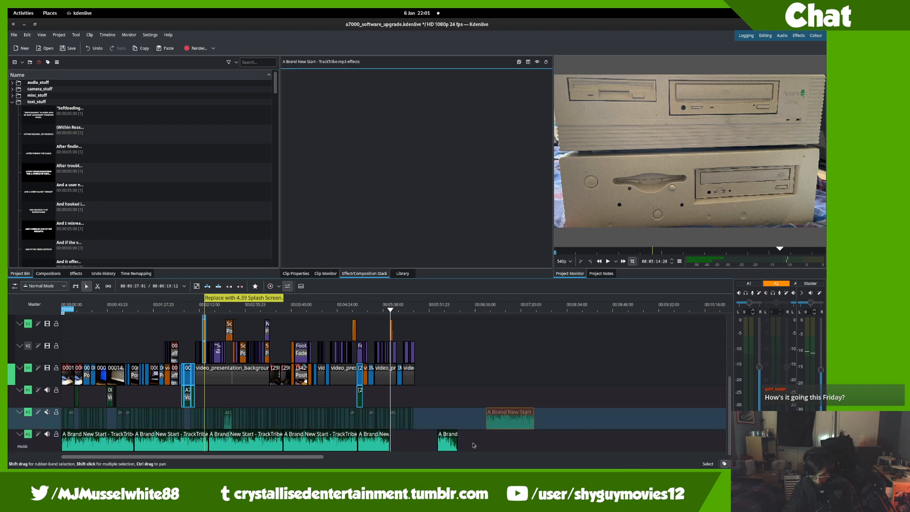
click(440, 439)
drag(440, 439, 393, 439)
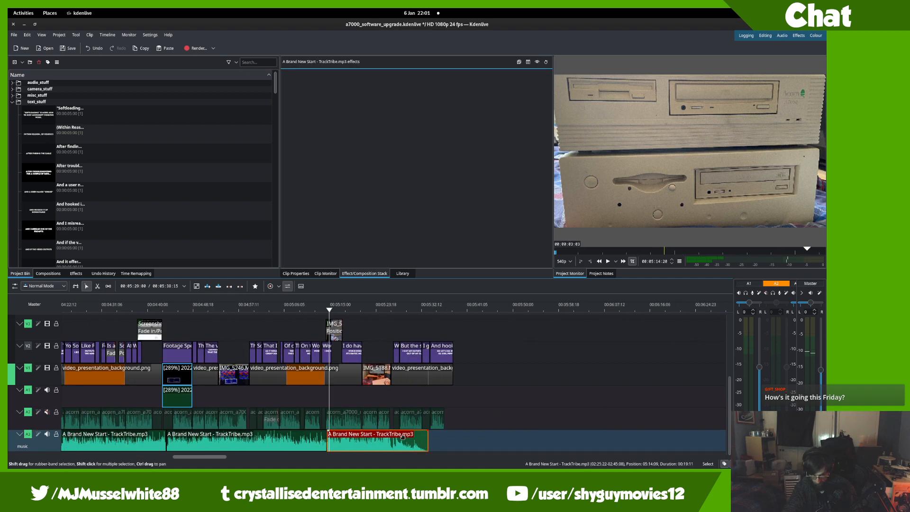
scroll(407, 436, up, 4)
scroll(409, 435, up, 2)
key(space)
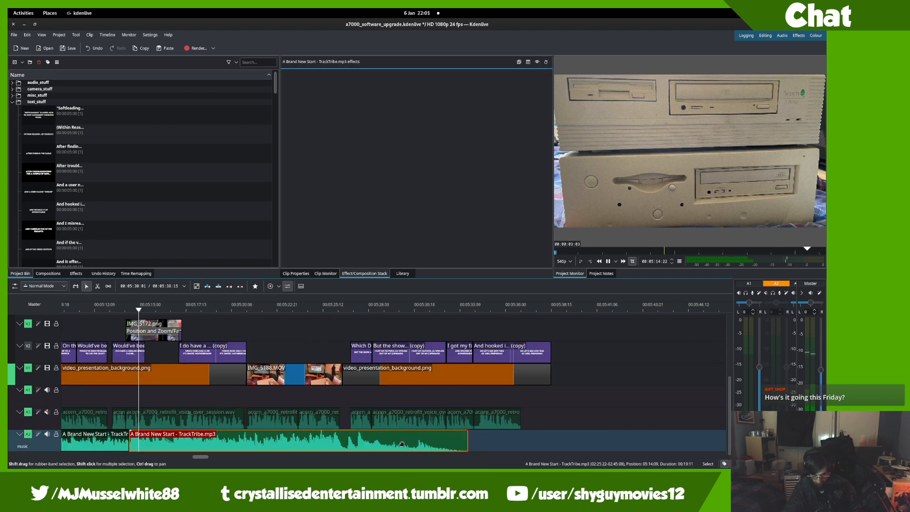
click(122, 400)
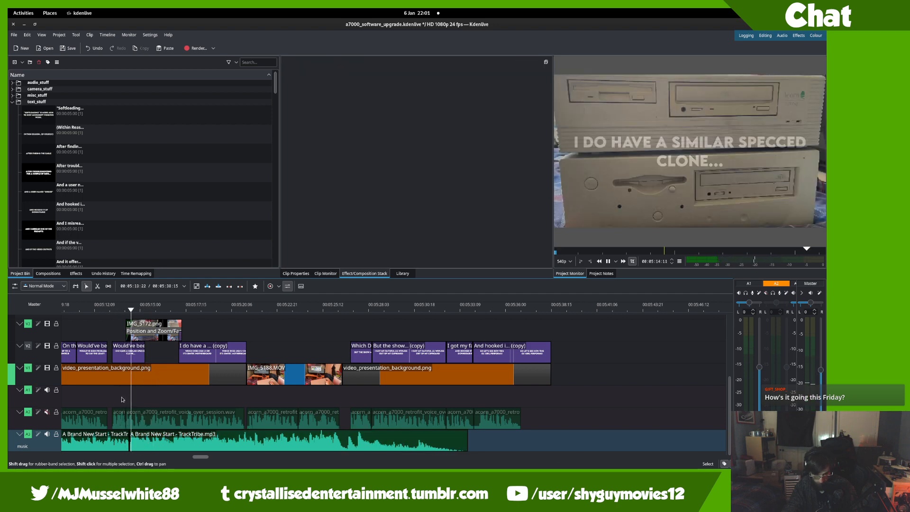
key(space)
- Move the ending music clip to 05:19:04 so it finishes with the video, and extend the preceding clip to meet it
drag(183, 442, 268, 444)
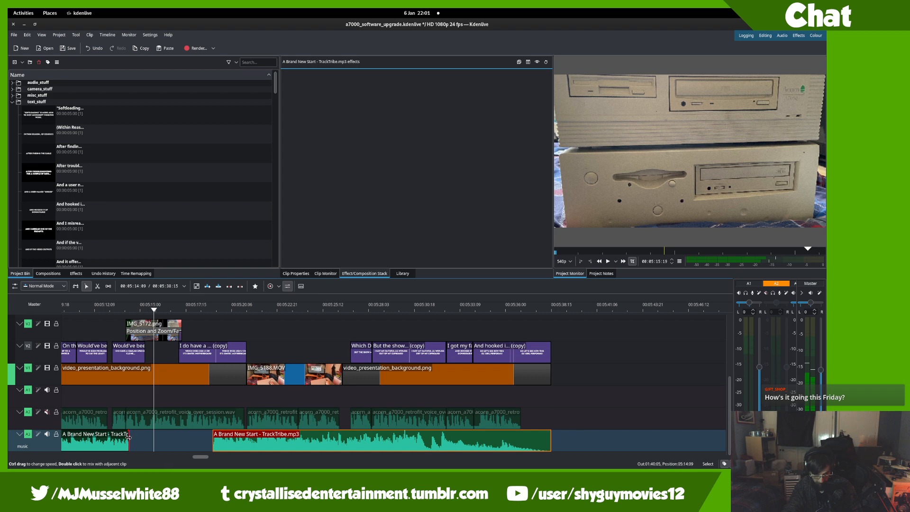
drag(128, 436, 217, 450)
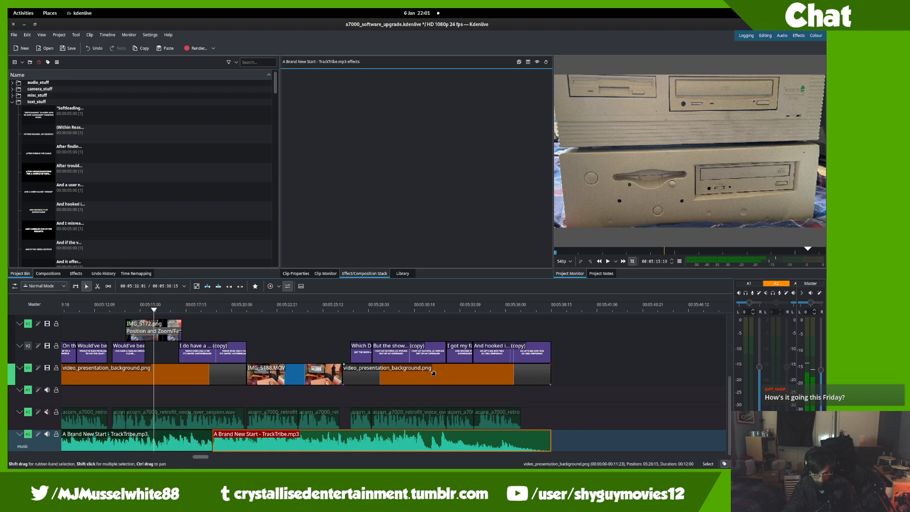
key(space)
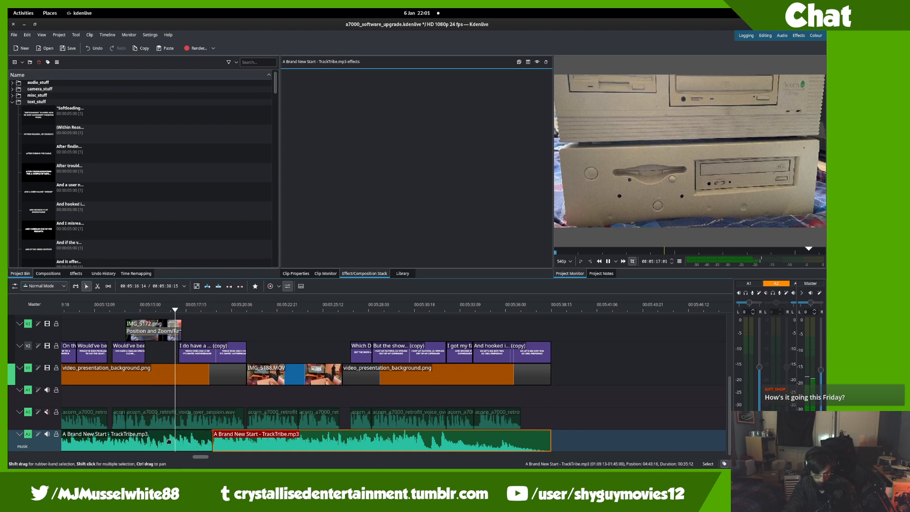
scroll(182, 444, up, 3)
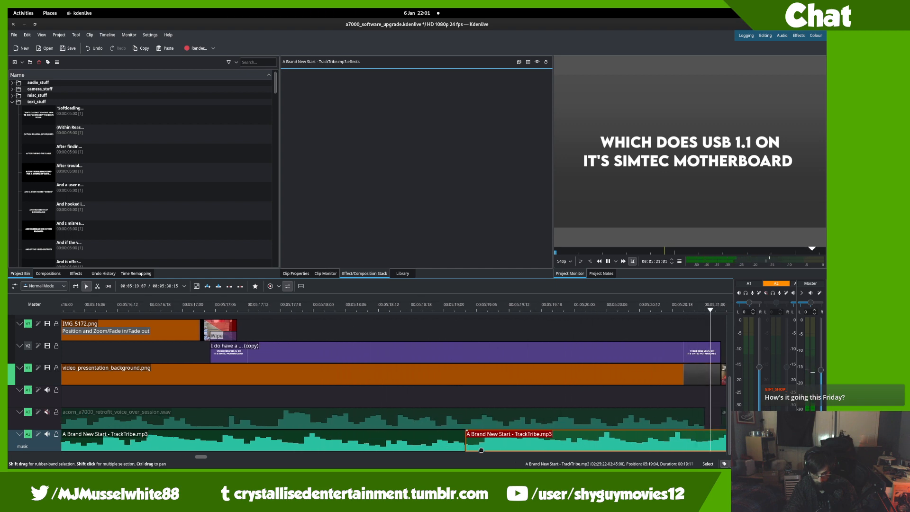
scroll(476, 443, down, 3)
scroll(468, 432, down, 5)
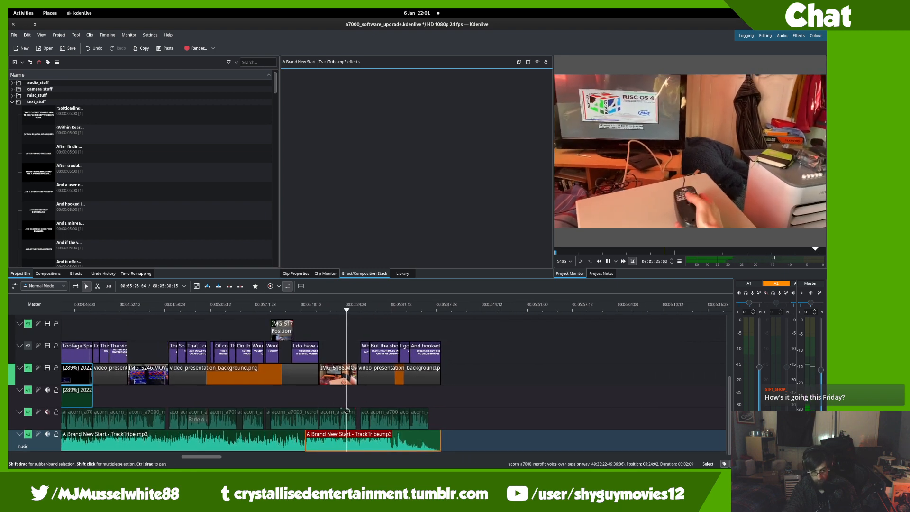
- Unmute voice-over track A2 and play the music join together with the narration from about 05:13
click(47, 412)
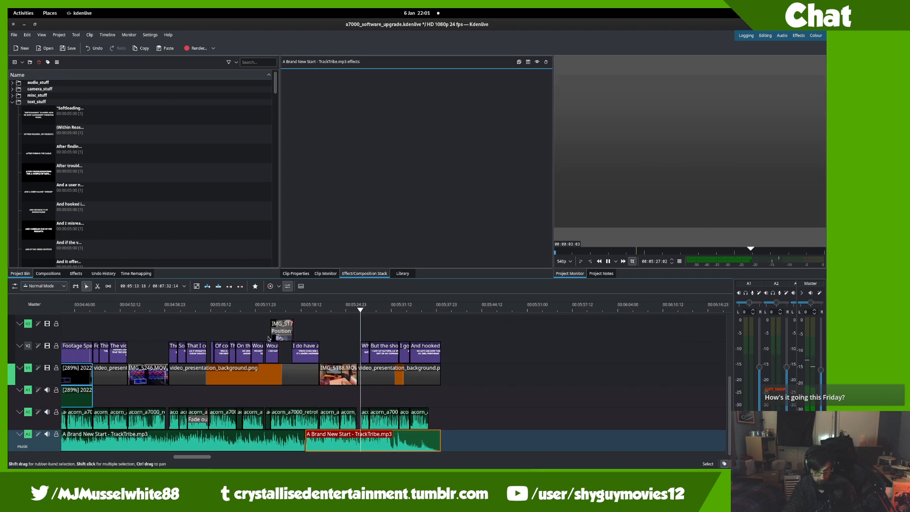
click(255, 323)
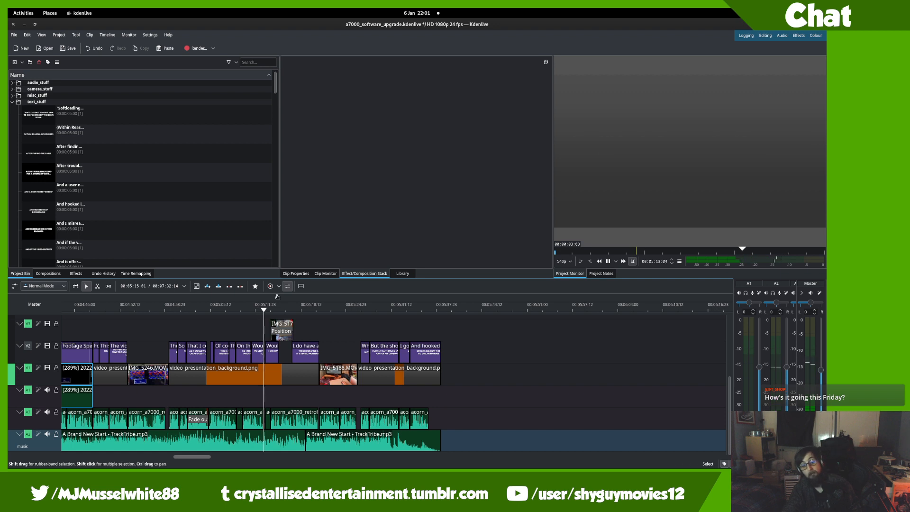
key(XF86AudioRaiseVolume)
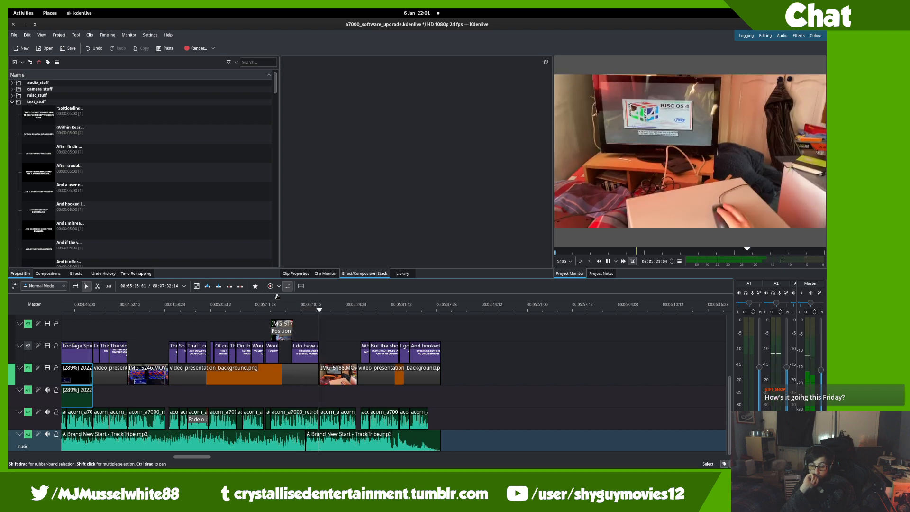
click(305, 306)
- Switch to the system Settings sound page and raise kdenlive's volume level to maximum
key(super)
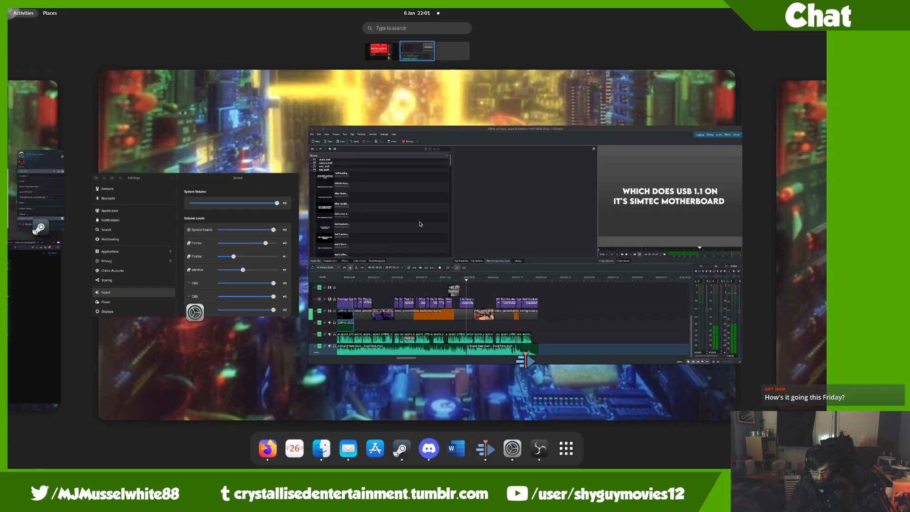
key(super)
mouse_move(8, 9)
click(201, 204)
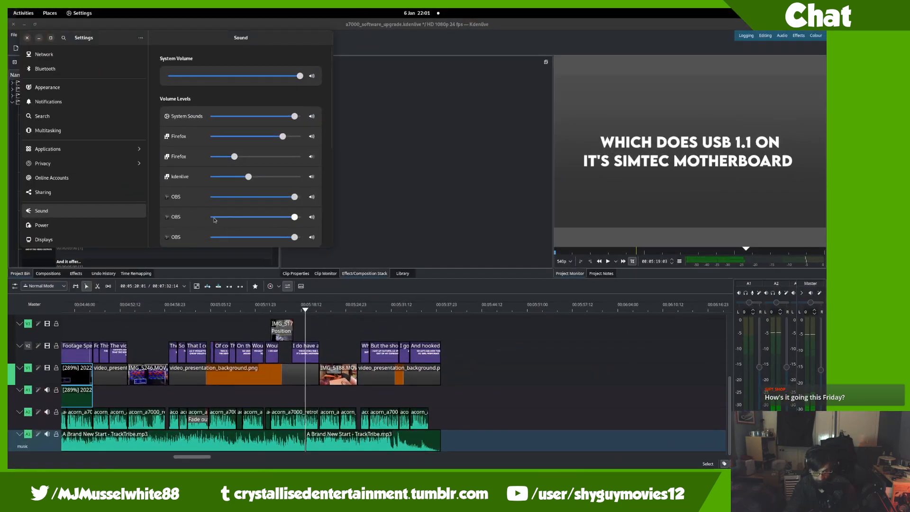
scroll(201, 203, down, 1)
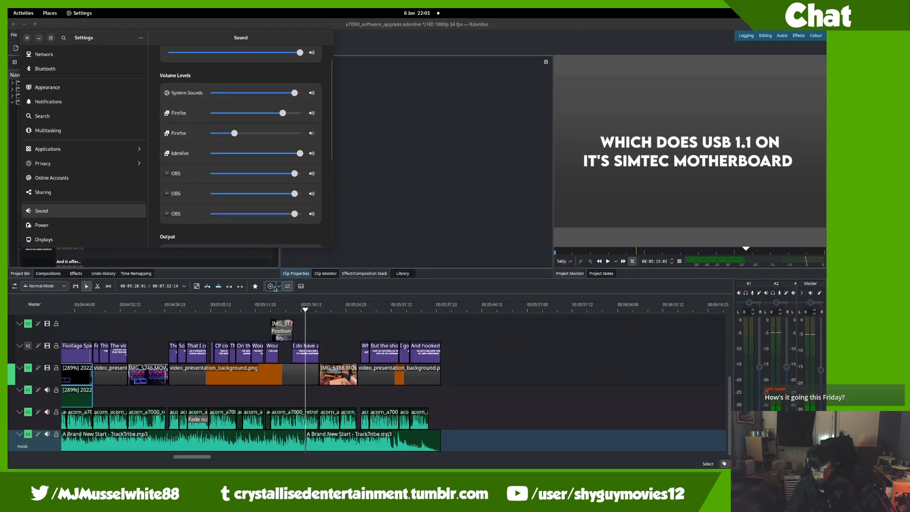
- Return to Kdenlive, replay the section around the music join, and lower the system volume
click(261, 308)
key(space)
key(XF86AudioLowerVolume)
key(XF86AudioLowerVolume)
key(XF86AudioLowerVolume)
key(XF86AudioLowerVolume)
key(XF86AudioLowerVolume)
key(XF86AudioLowerVolume)
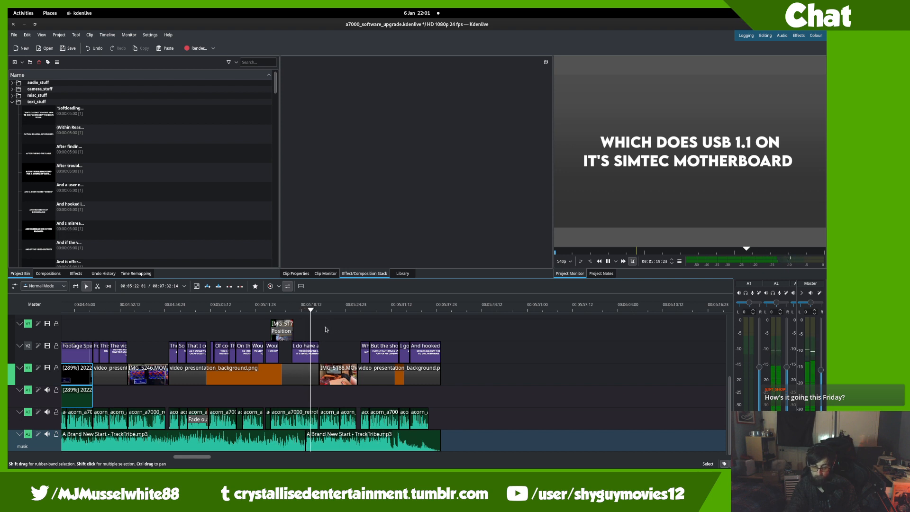
- Cut the preceding music clip on A3 at 05:18:19, delete the nine-frame remainder, and move the ending clip up to the cut
click(285, 309)
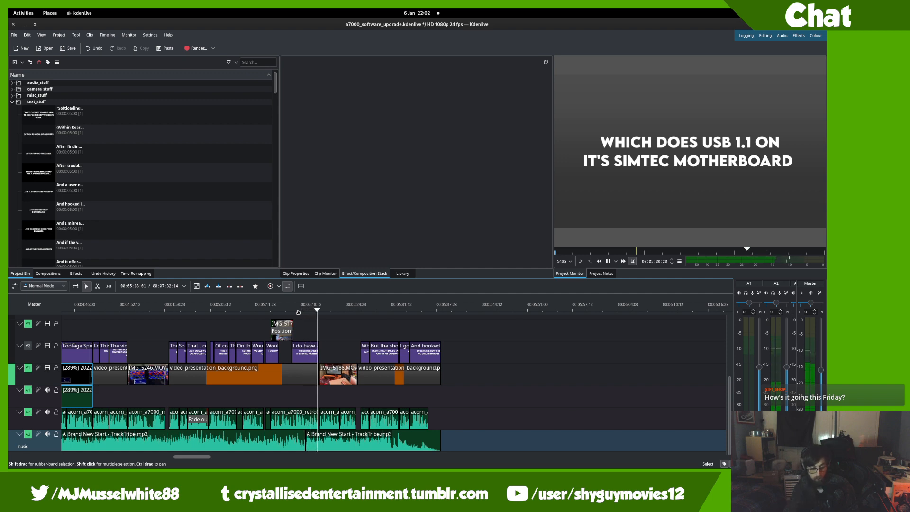
scroll(294, 444, up, 2)
click(254, 309)
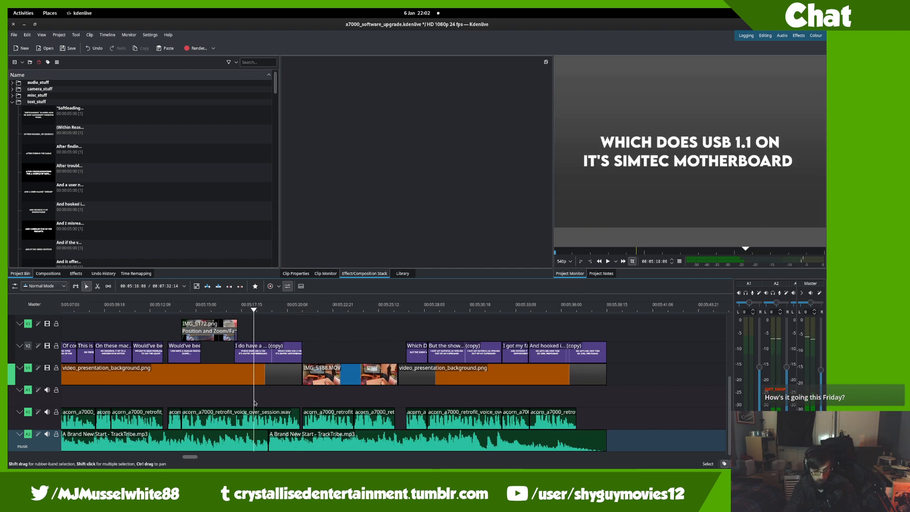
scroll(266, 440, up, 3)
scroll(582, 438, down, 3)
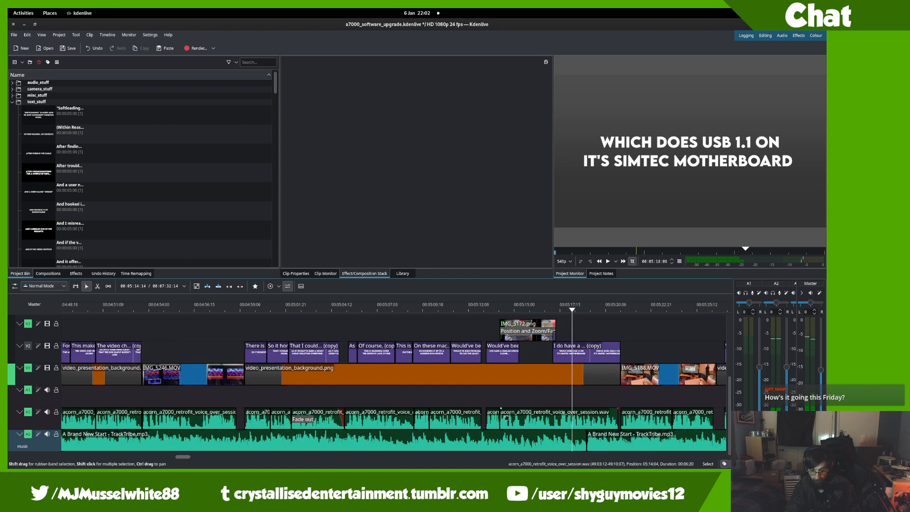
key(space)
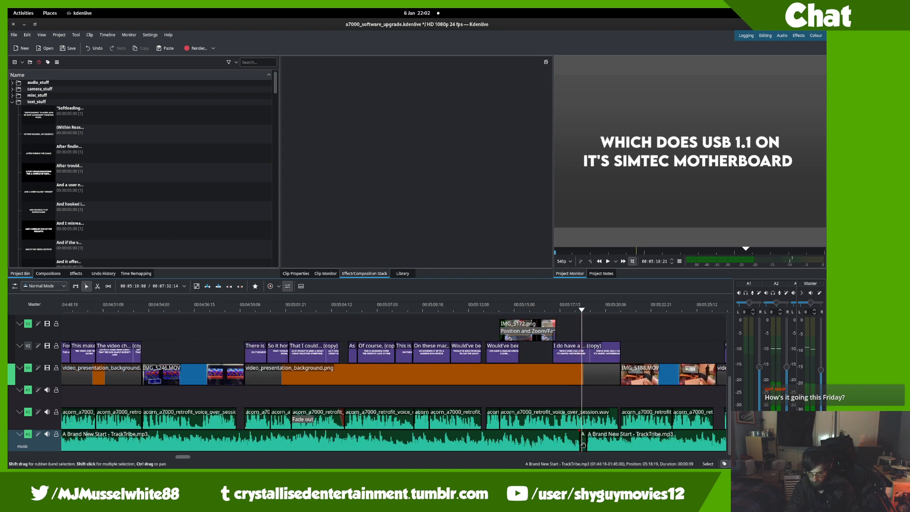
click(584, 444)
- Listen to the adjusted music join with the narration from about 05:14 through the end of the video
click(501, 309)
key(space)
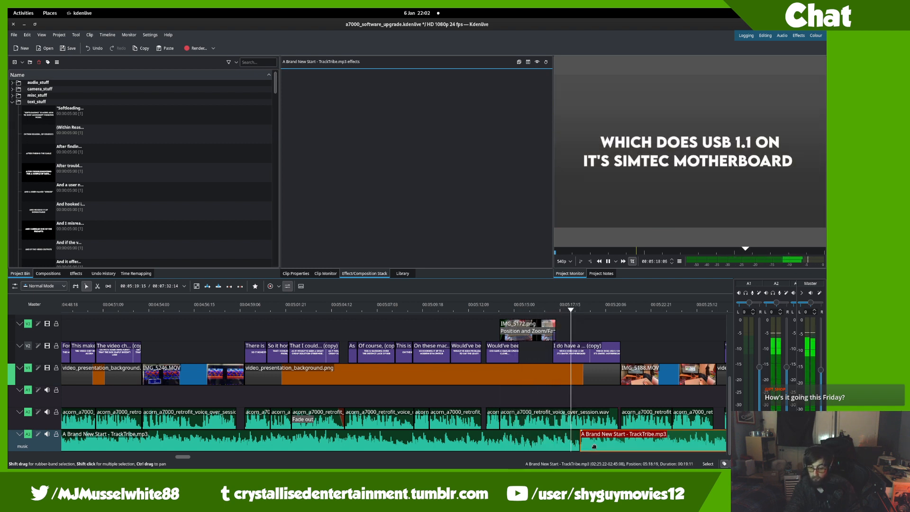
ctrl+scroll(521, 426, down, 5)
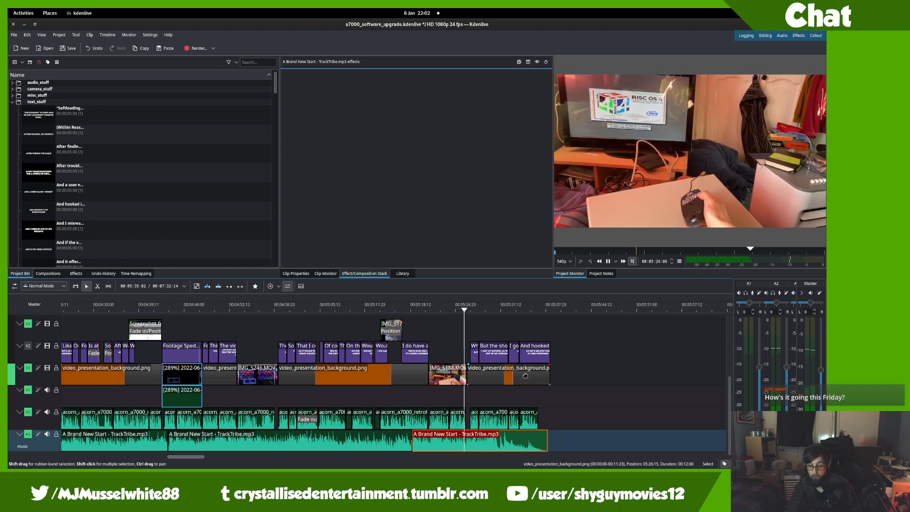
click(512, 324)
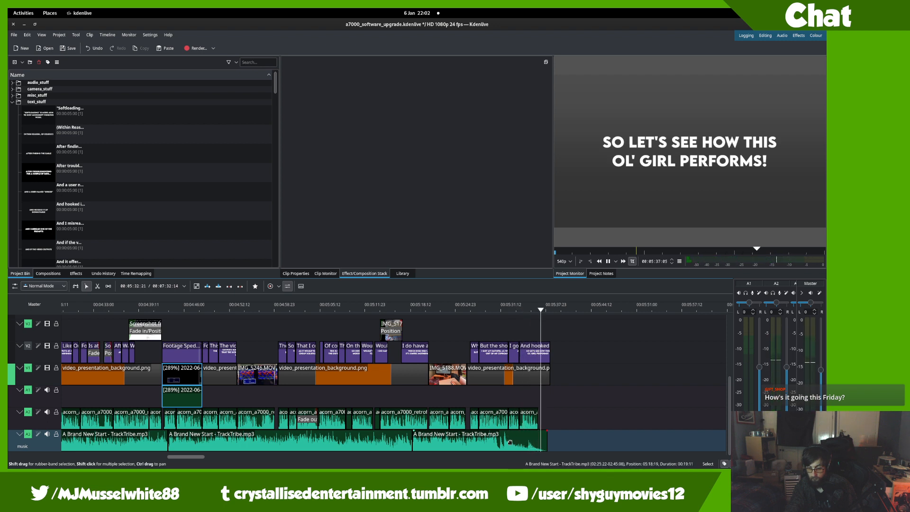
- Try moving the ending music clip to 05:22:05 and extending the preceding clip to meet it
drag(513, 442, 535, 440)
click(515, 393)
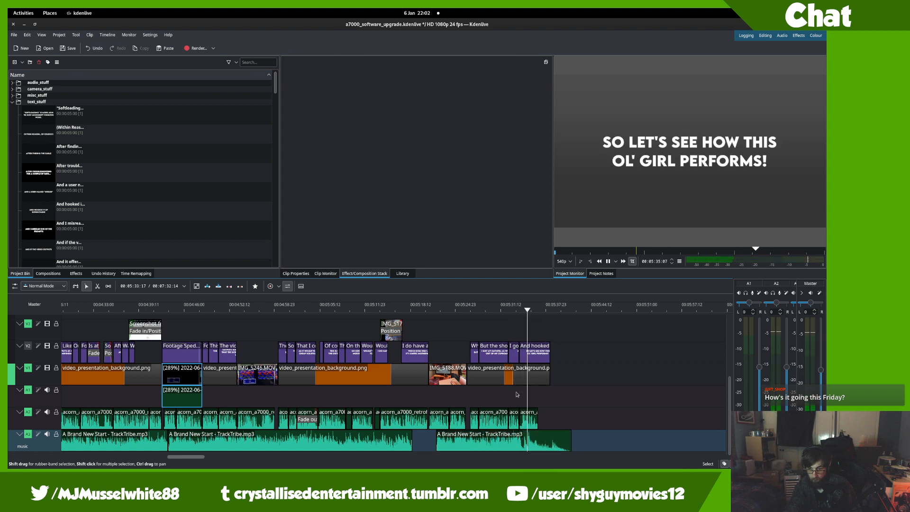
click(419, 441)
scroll(437, 441, up, 5)
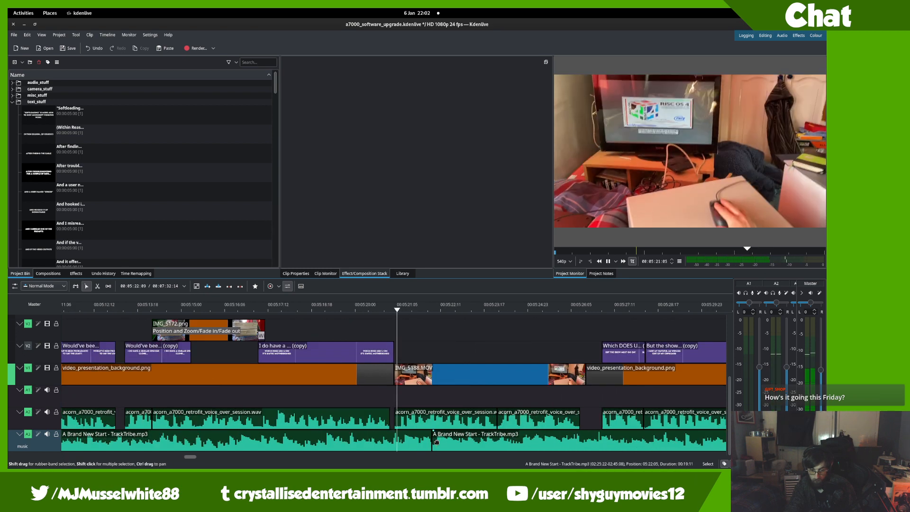
key(space)
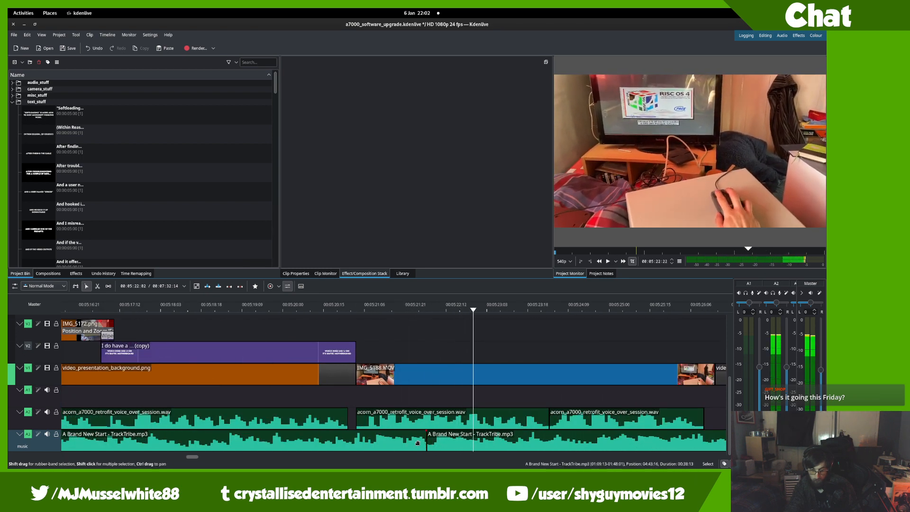
key(ctrl+z)
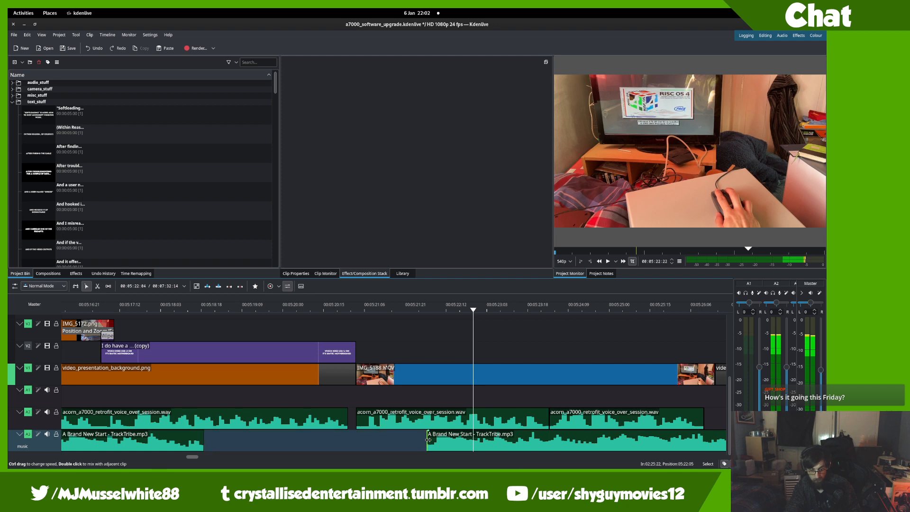
drag(428, 439, 23, 380)
- Replay the music join at 05:18:19 on track A3, starting from about 05:16:17
click(165, 307)
key(space)
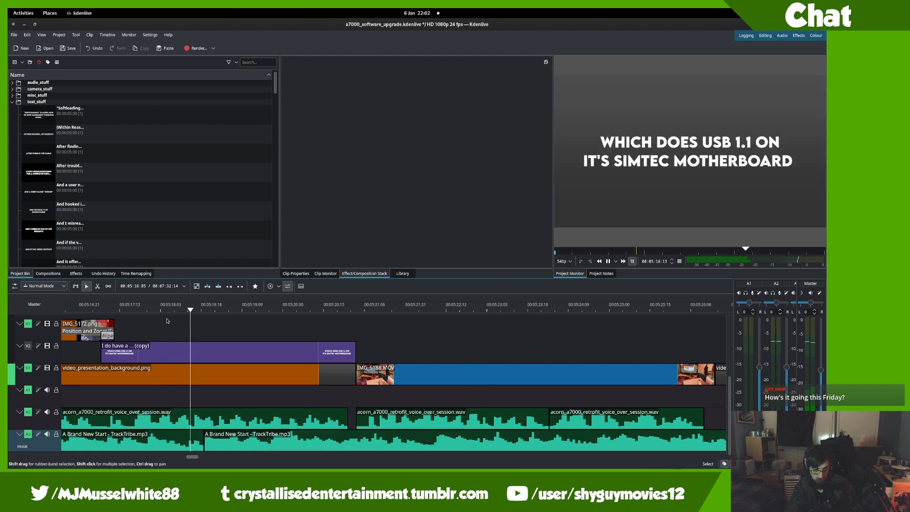
click(76, 308)
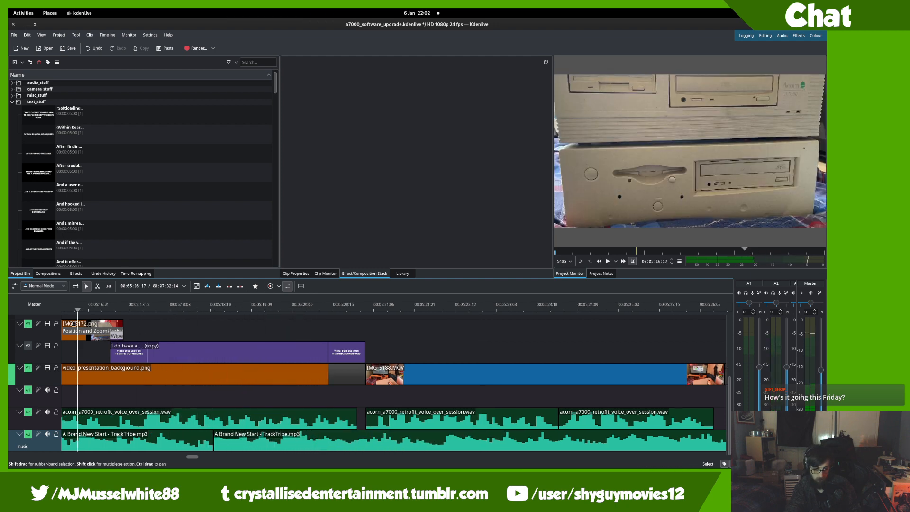
key(space)
scroll(153, 345, down, 2)
drag(171, 350, 428, 358)
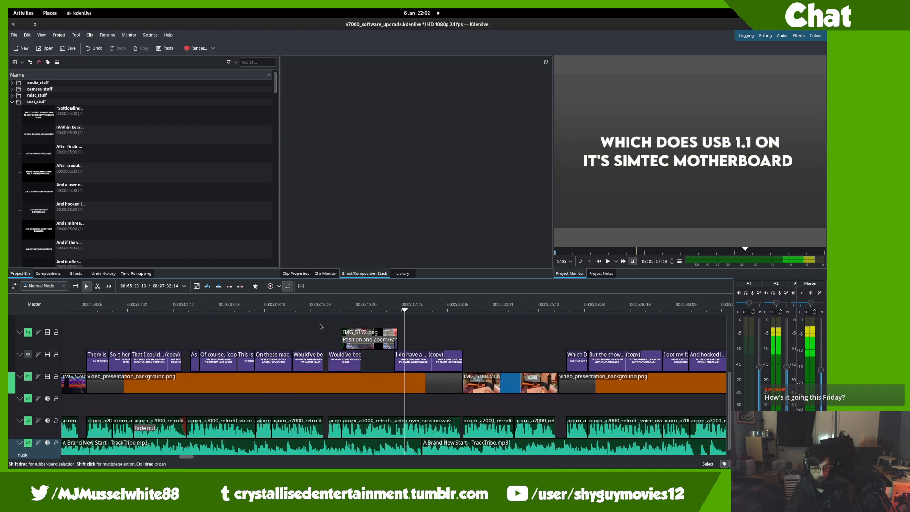
- Play the timeline from about 05:17:19 through the closing captions to check the music join and ending
click(314, 324)
key(space)
drag(378, 321, 379, 313)
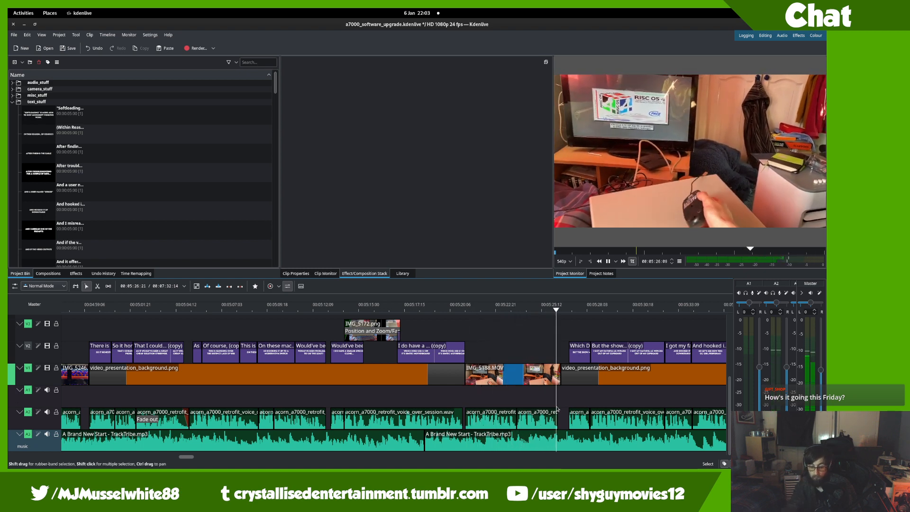
scroll(410, 383, down, 3)
click(464, 330)
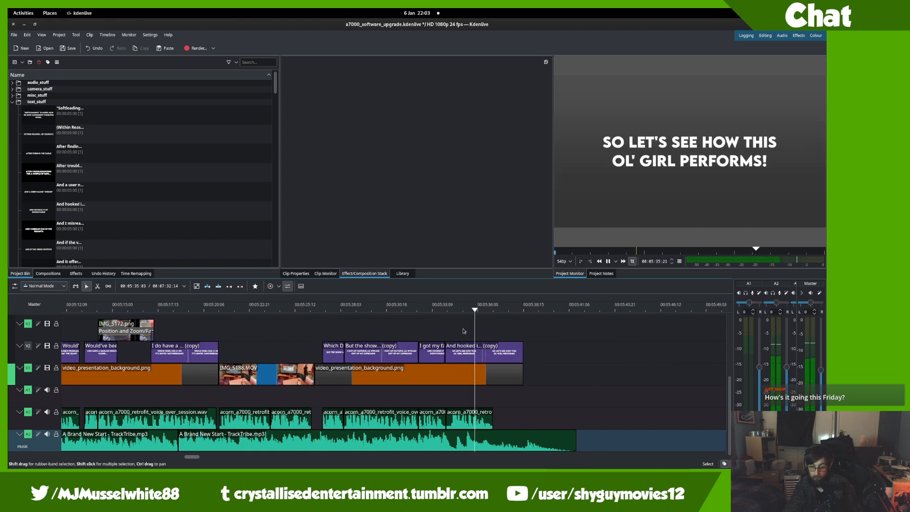
- Extend the final caption on V2 and the background clip beneath it together to the end of the music at 05:41:16
click(502, 373)
shift+click(506, 354)
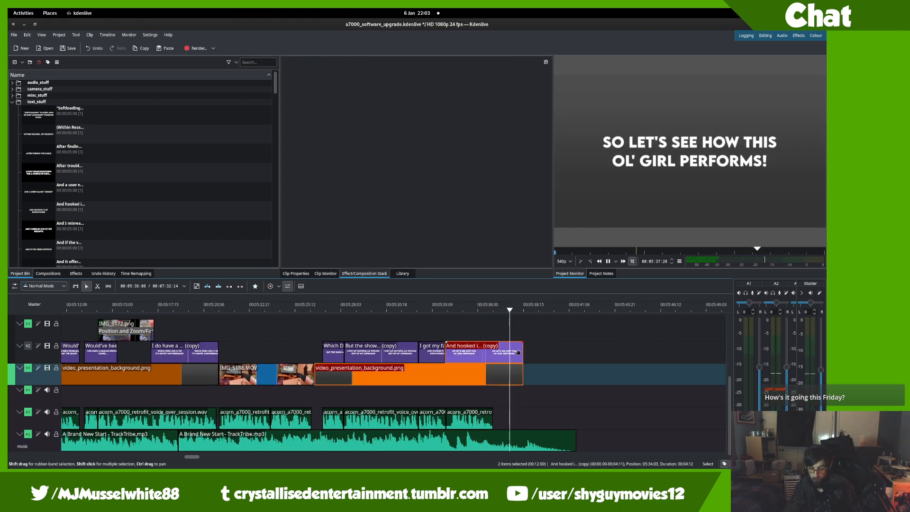
drag(518, 352, 578, 357)
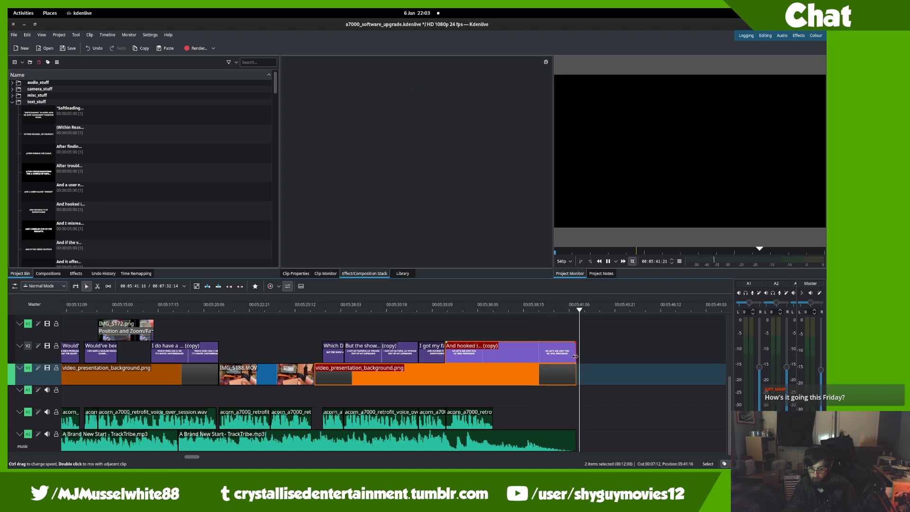
click(498, 328)
click(548, 339)
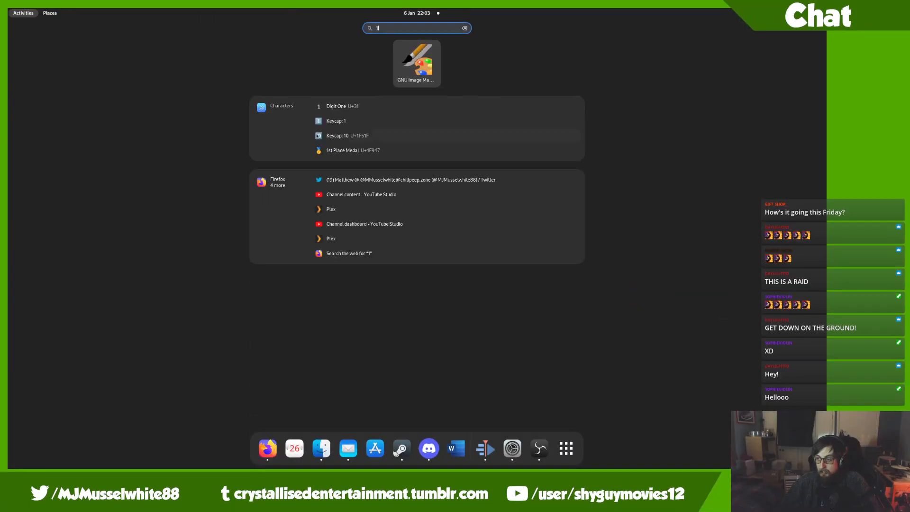
- Switch to the Files window and look through the a7000 Kdenlive project files in the sequences folder
scroll(305, 293, up, 1)
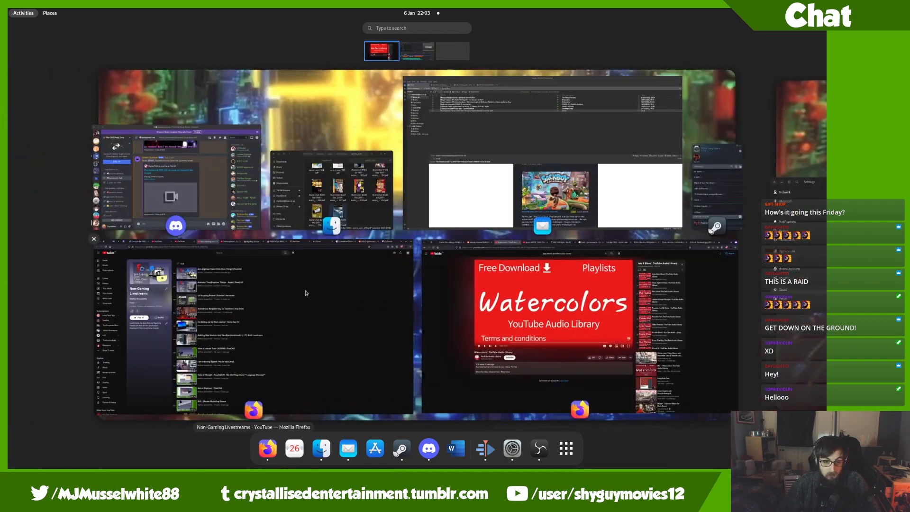
click(360, 204)
drag(434, 130, 510, 179)
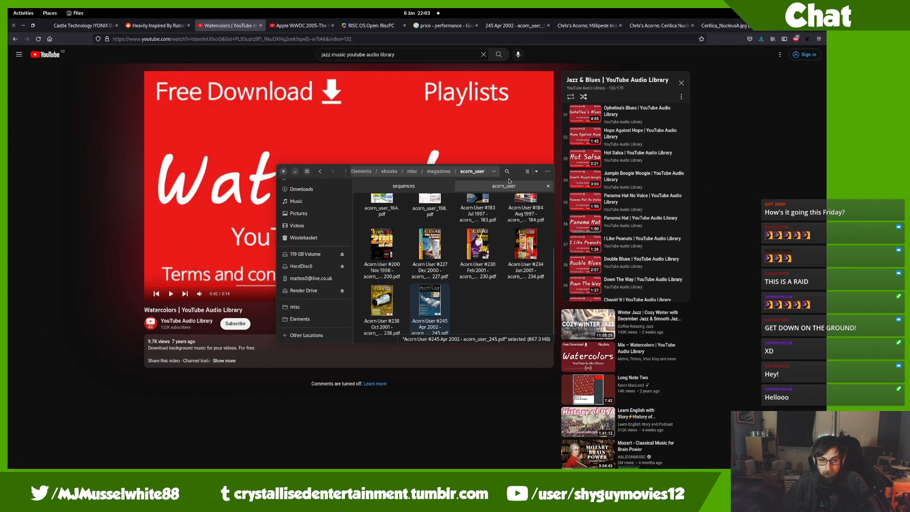
click(409, 186)
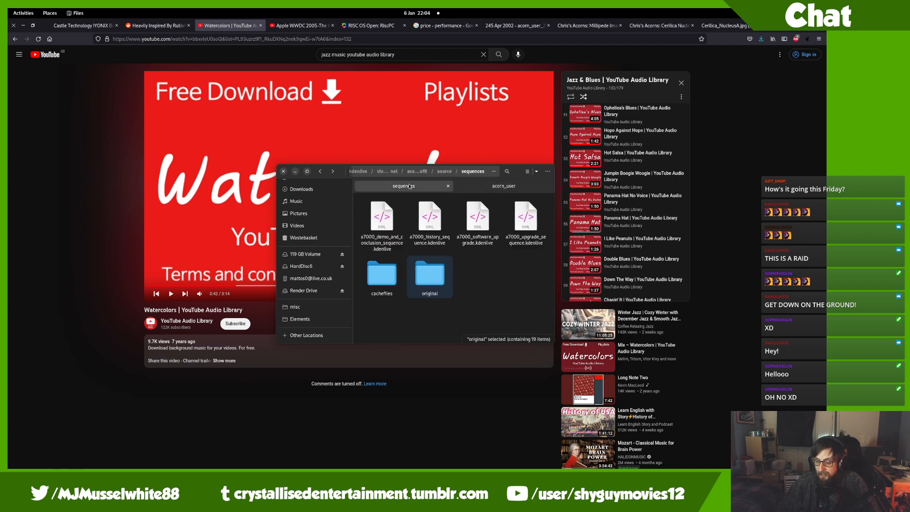
click(439, 232)
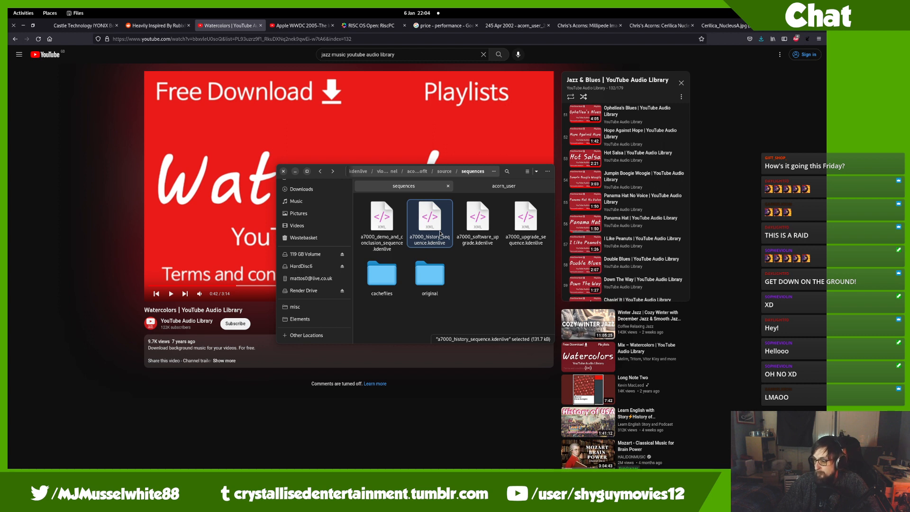
click(480, 232)
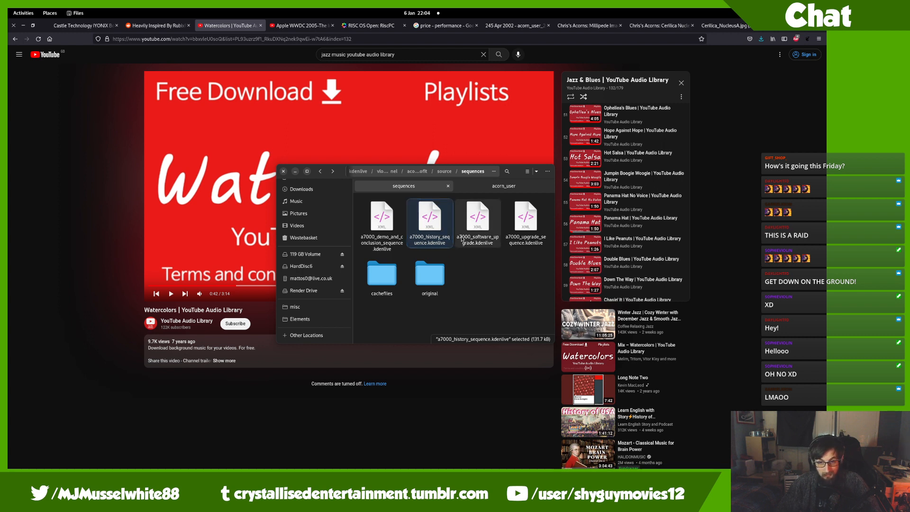
click(526, 233)
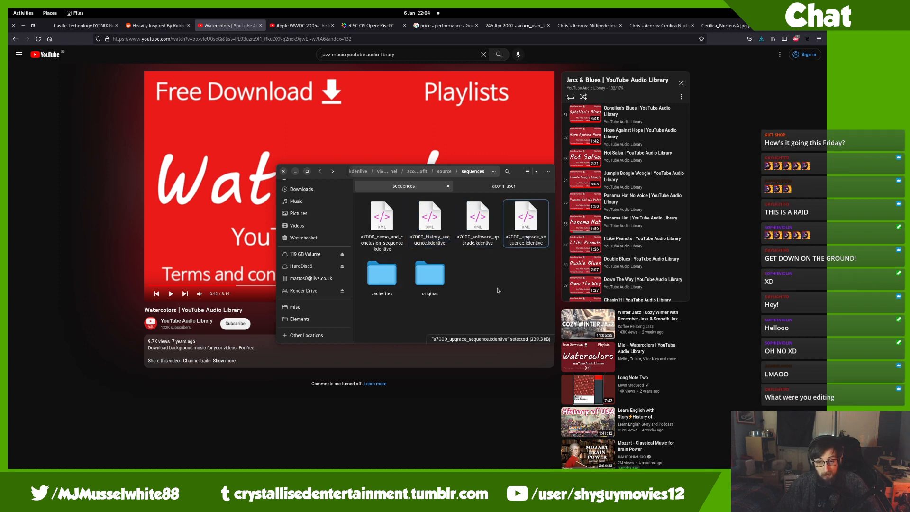